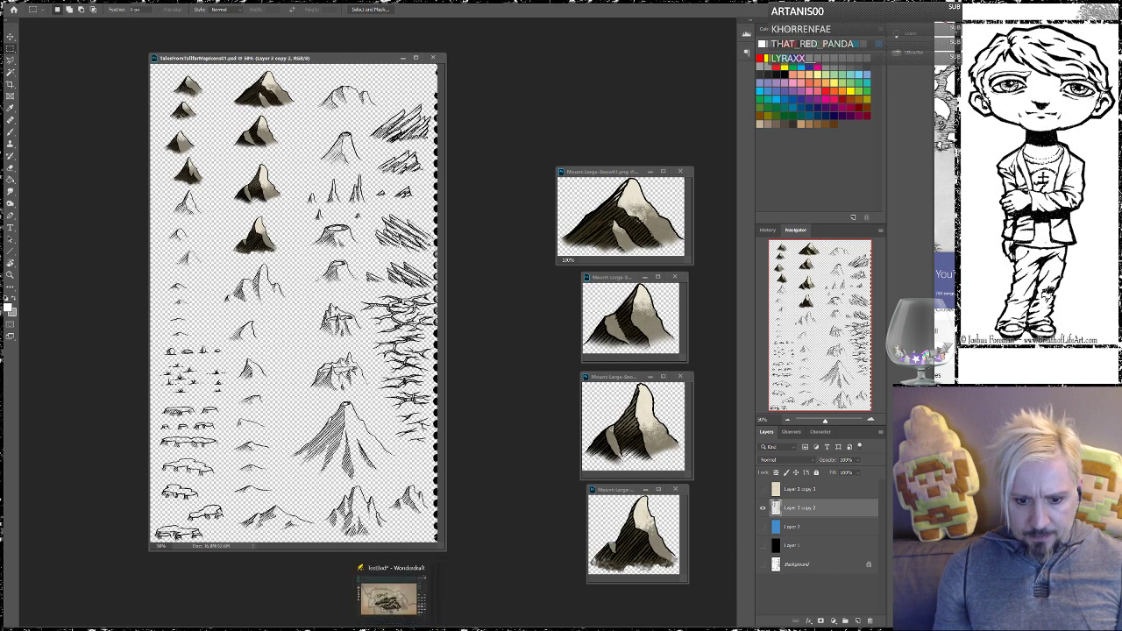
# Switch to Wonderdraft and paint ranges of the custom shaded mountain symbol across the land, extending to the southeast coast
pyautogui.click(399, 603)
pyautogui.moveTo(439, 313)
pyautogui.mouseDown()
pyautogui.moveTo(372, 261)
pyautogui.moveTo(372, 280)
pyautogui.moveTo(319, 260)
pyautogui.moveTo(349, 313)
pyautogui.moveTo(286, 287)
pyautogui.moveTo(246, 295)
pyautogui.moveTo(230, 268)
pyautogui.moveTo(268, 257)
pyautogui.moveTo(289, 272)
pyautogui.mouseUp()
pyautogui.moveTo(351, 343); pyautogui.dragTo(364, 308)
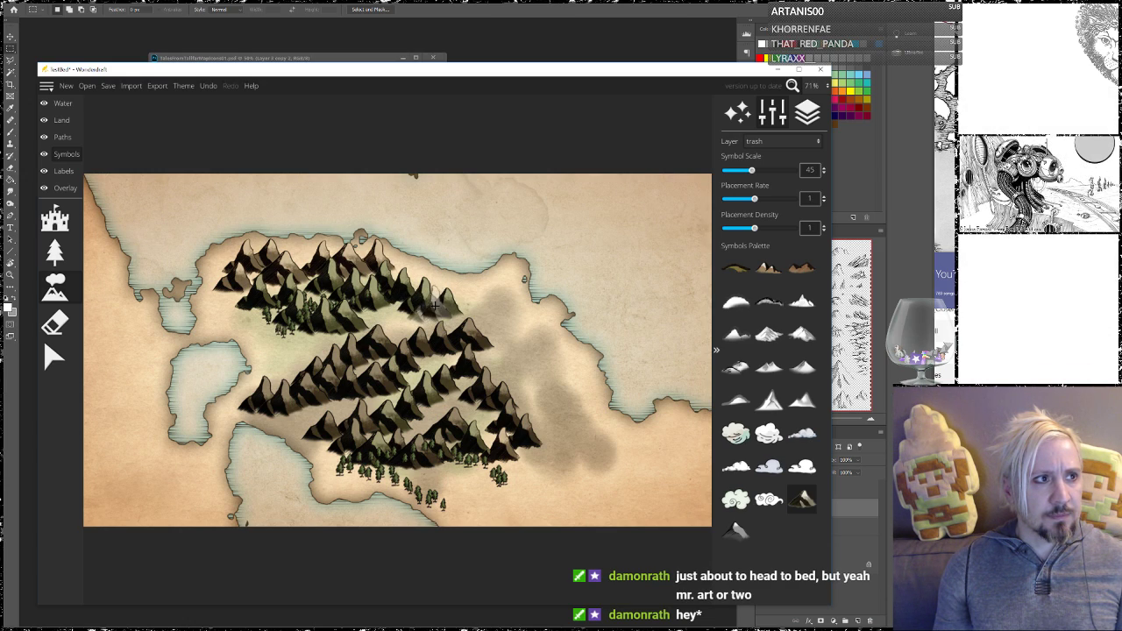
pyautogui.moveTo(438, 324)
pyautogui.mouseDown()
pyautogui.moveTo(485, 323)
pyautogui.moveTo(543, 362)
pyautogui.moveTo(598, 437)
pyautogui.moveTo(647, 471)
pyautogui.moveTo(468, 483)
pyautogui.mouseUp()
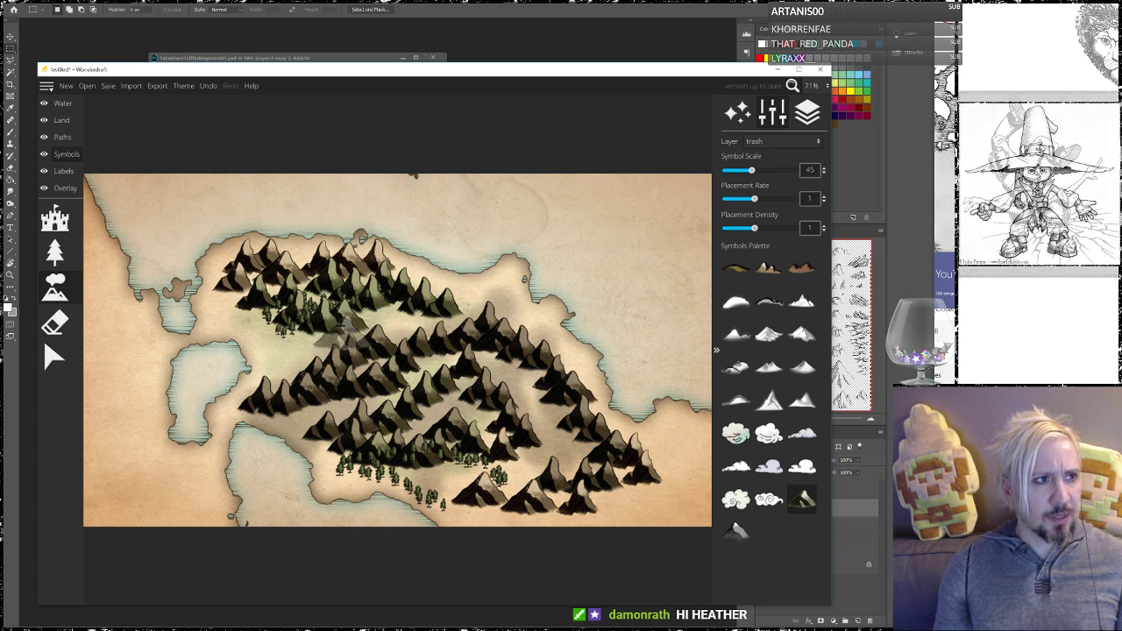
# Switch back to Photoshop, enlarge the mountain sheet's document window and show its shaded mountains at 100%
pyautogui.hotkey('alt', 'Tab')
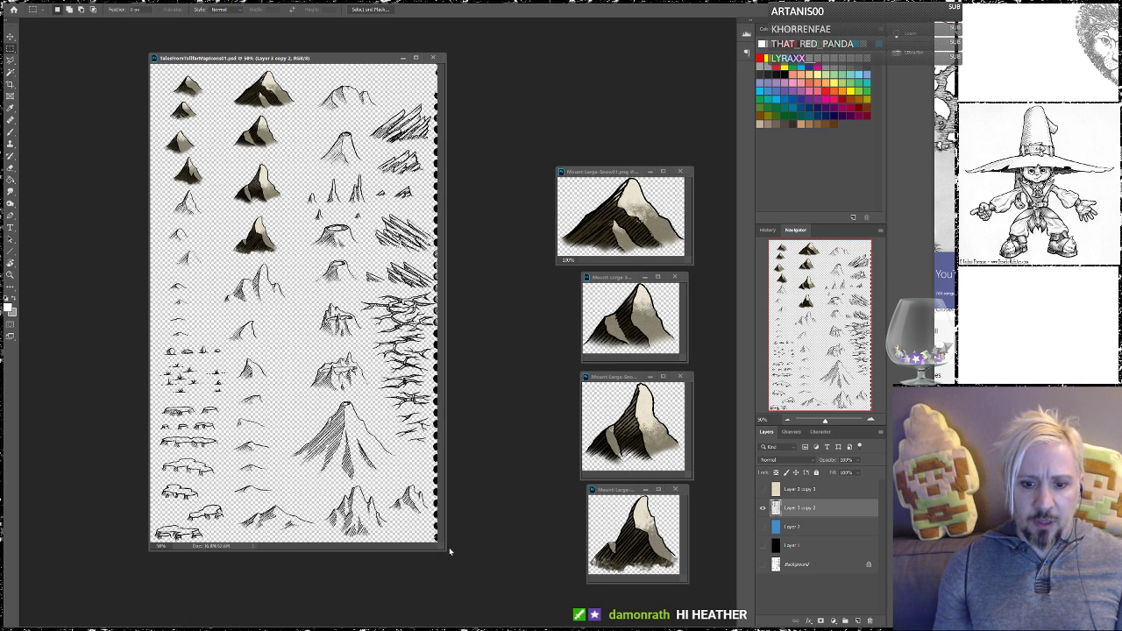
pyautogui.moveTo(454, 565); pyautogui.dragTo(545, 605)
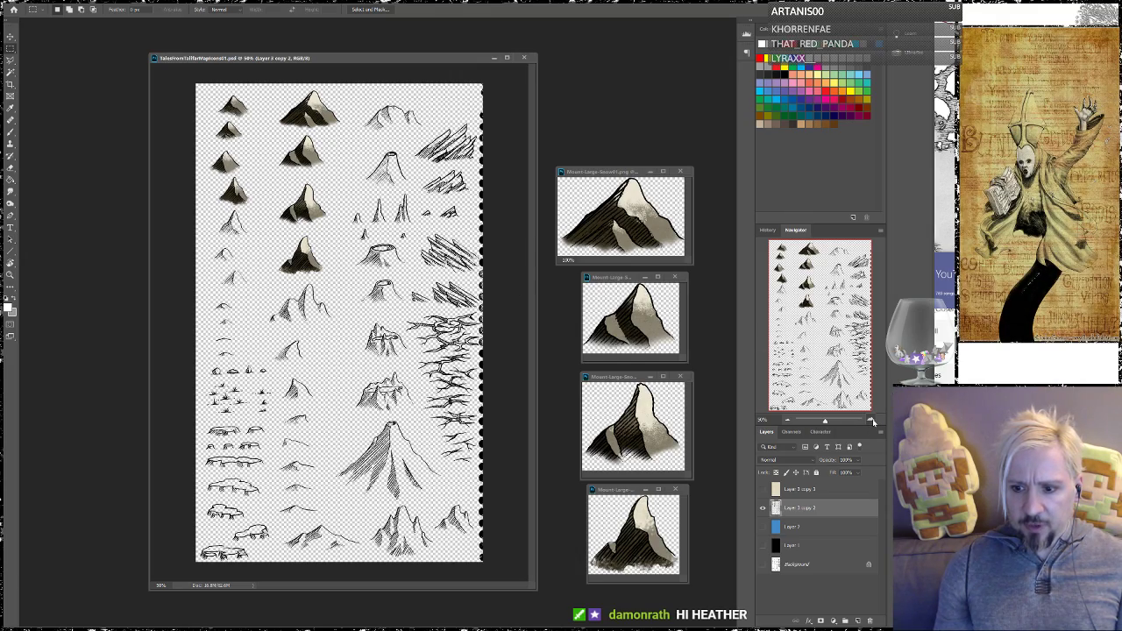
pyautogui.click(871, 421)
pyautogui.click(871, 421)
pyautogui.moveTo(827, 350); pyautogui.dragTo(803, 298)
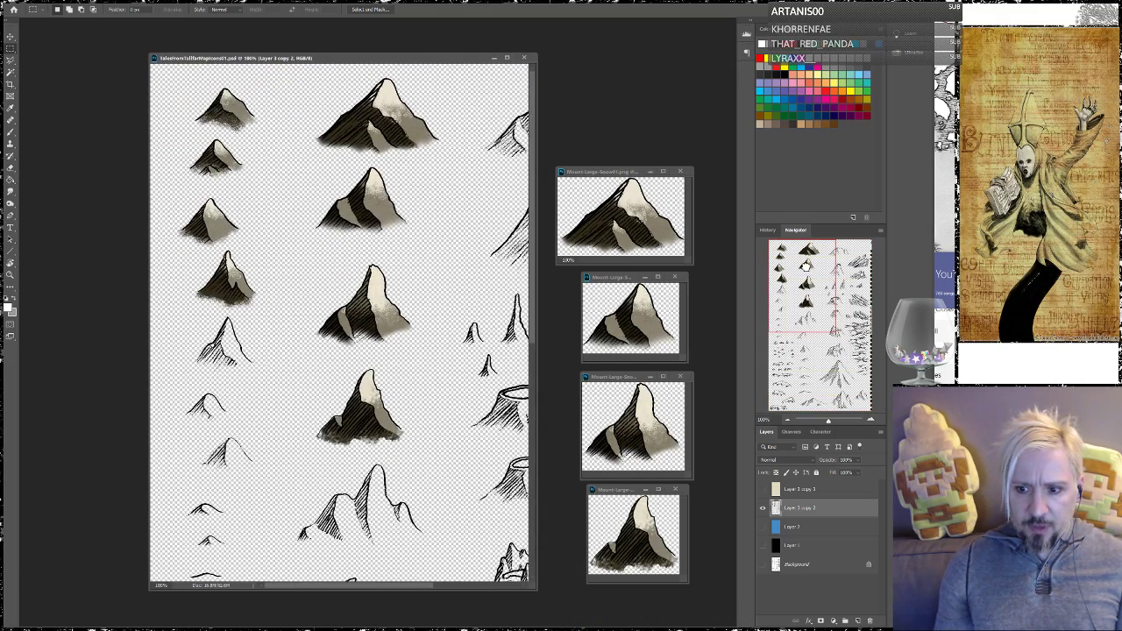
# Compare the shaded mountains with and without the parchment texture layer
pyautogui.click(762, 508)
pyautogui.click(763, 508)
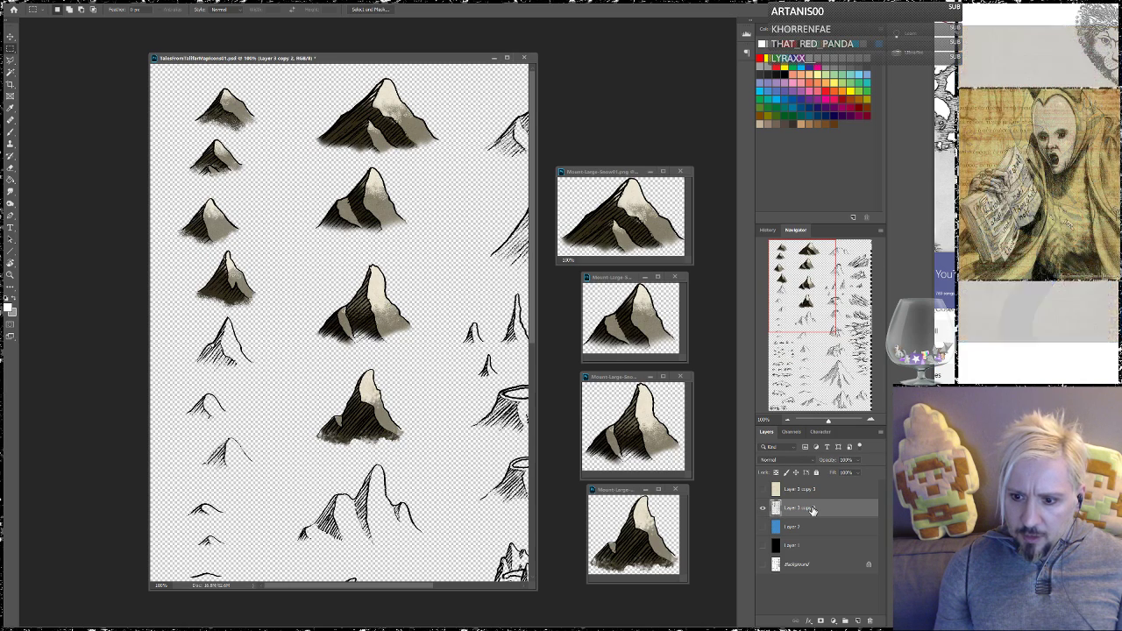
pyautogui.click(764, 490)
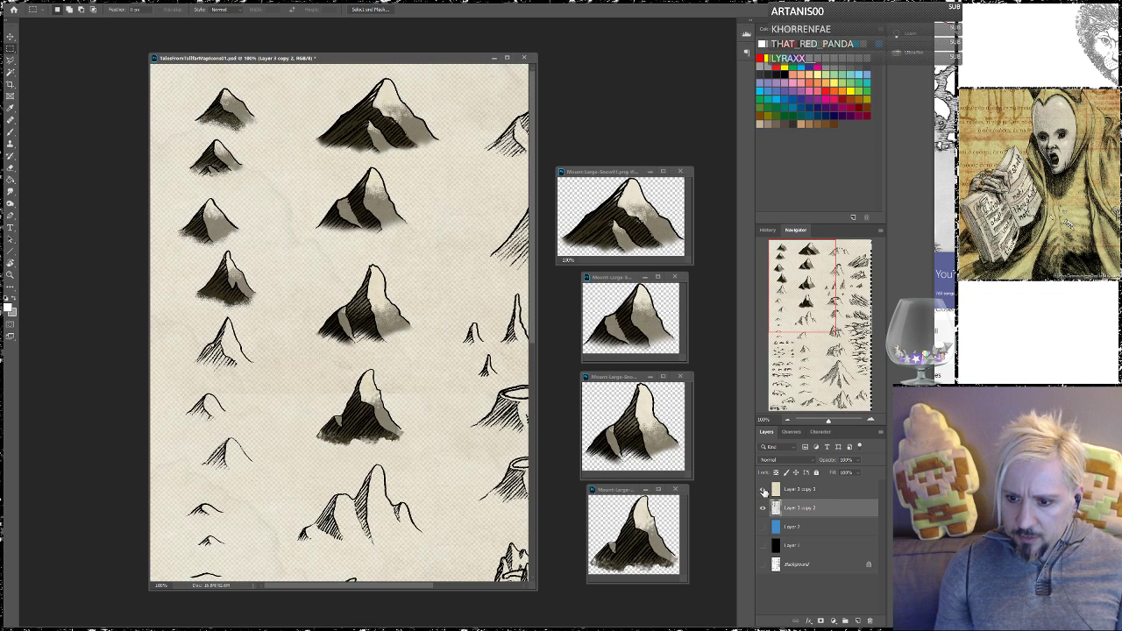
pyautogui.click(763, 490)
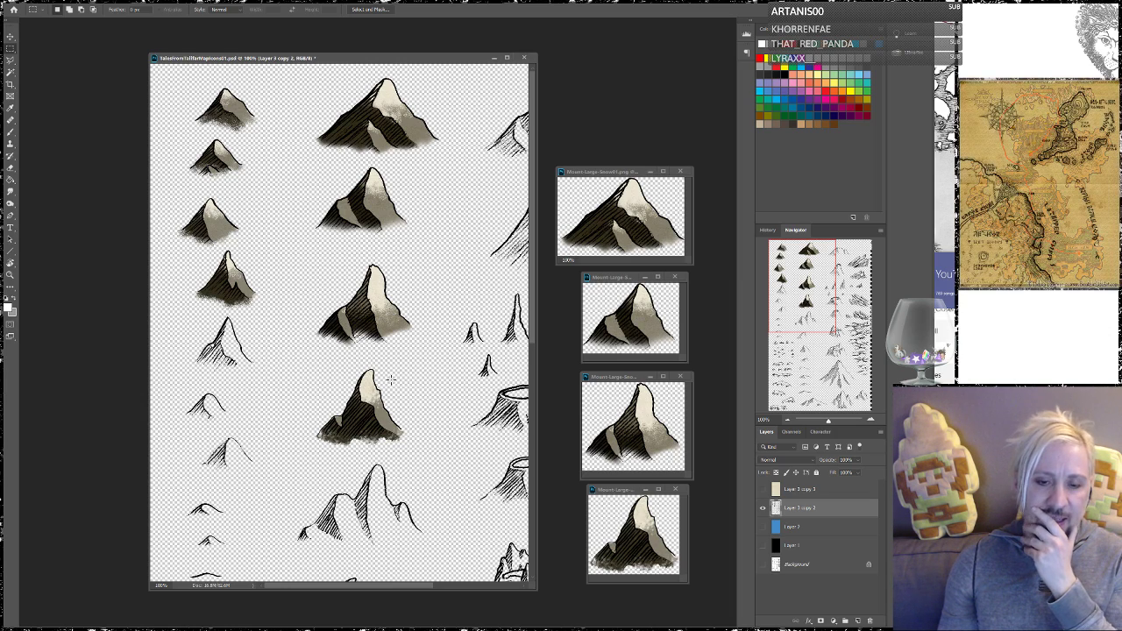
pyautogui.click(763, 490)
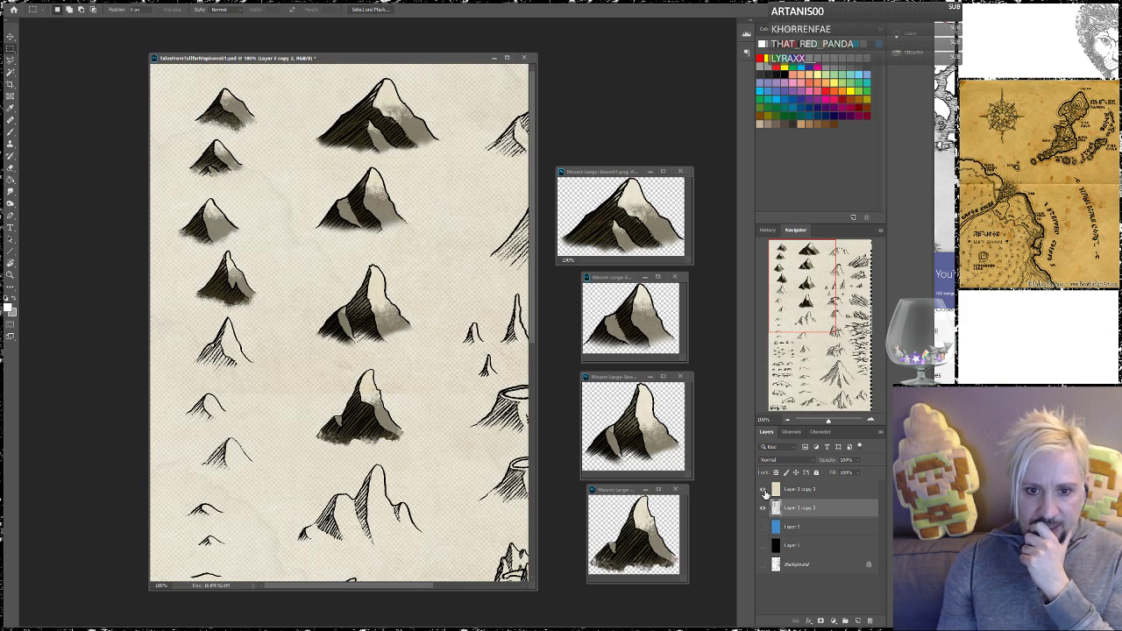
pyautogui.click(763, 490)
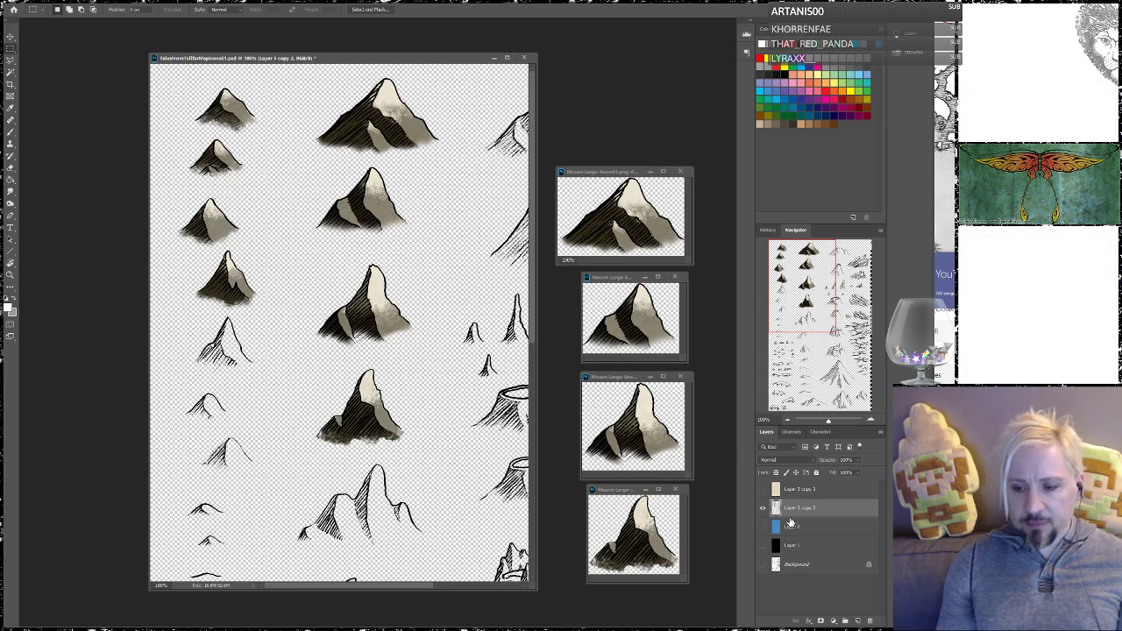
# Show only the Background layer and select its black linework with Color Range at a fuzziness of 200
pyautogui.click(764, 509)
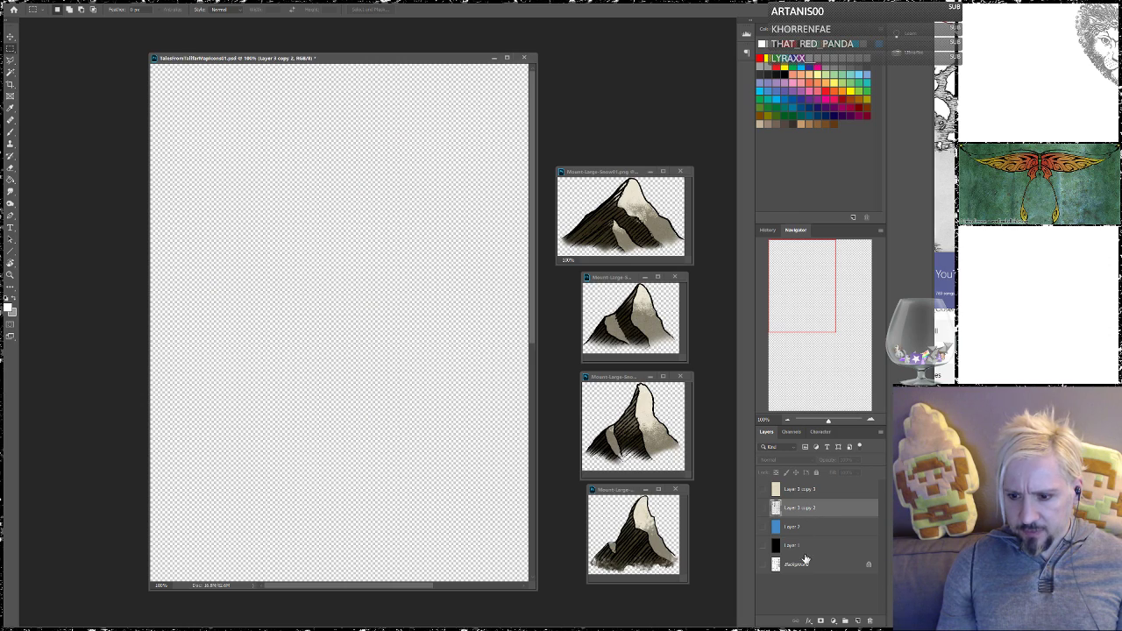
pyautogui.click(764, 565)
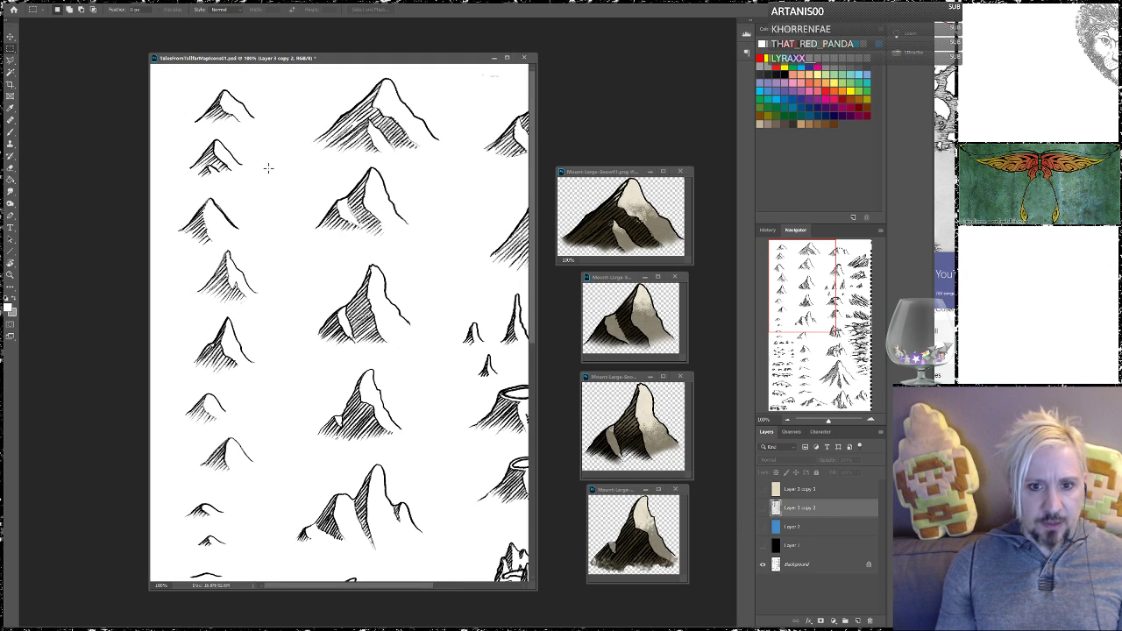
pyautogui.click(123, 2)
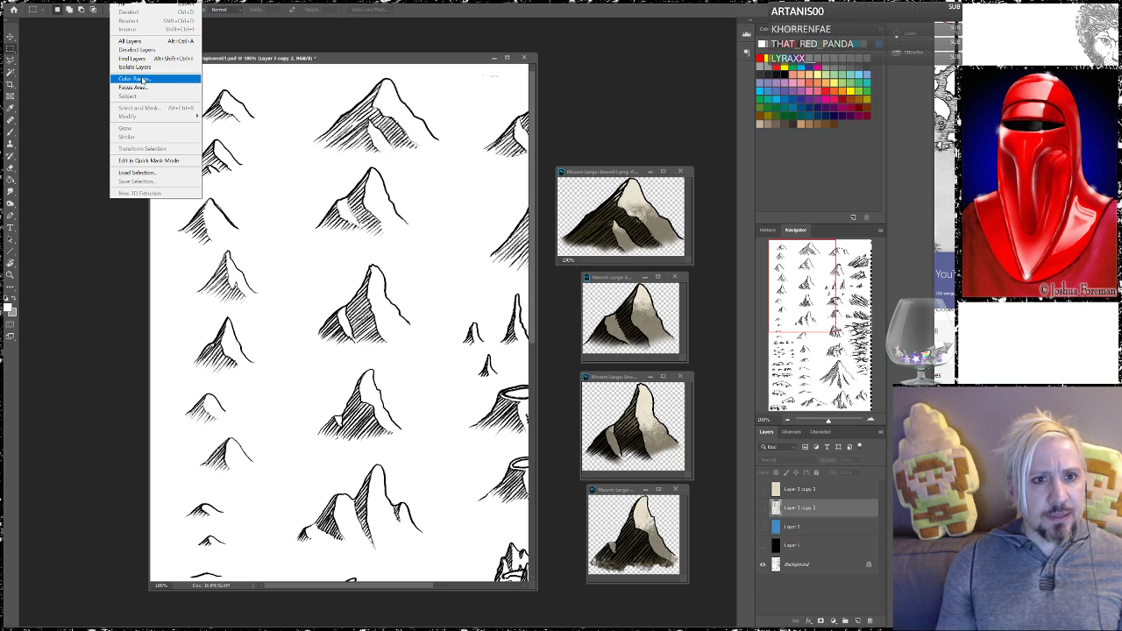
pyautogui.click(136, 78)
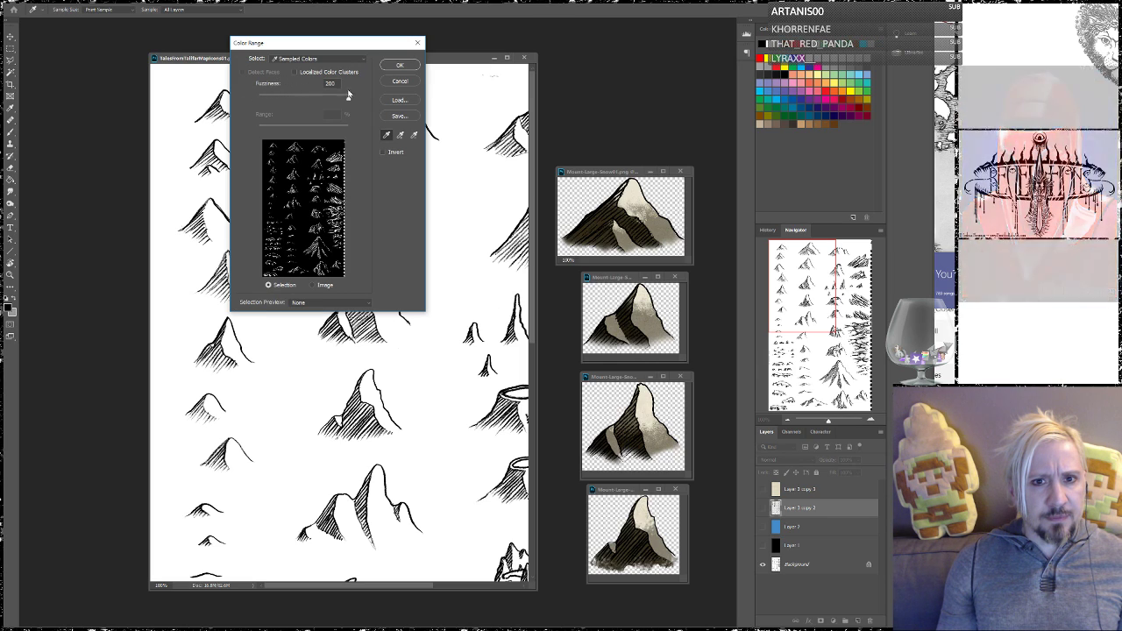
pyautogui.click(400, 65)
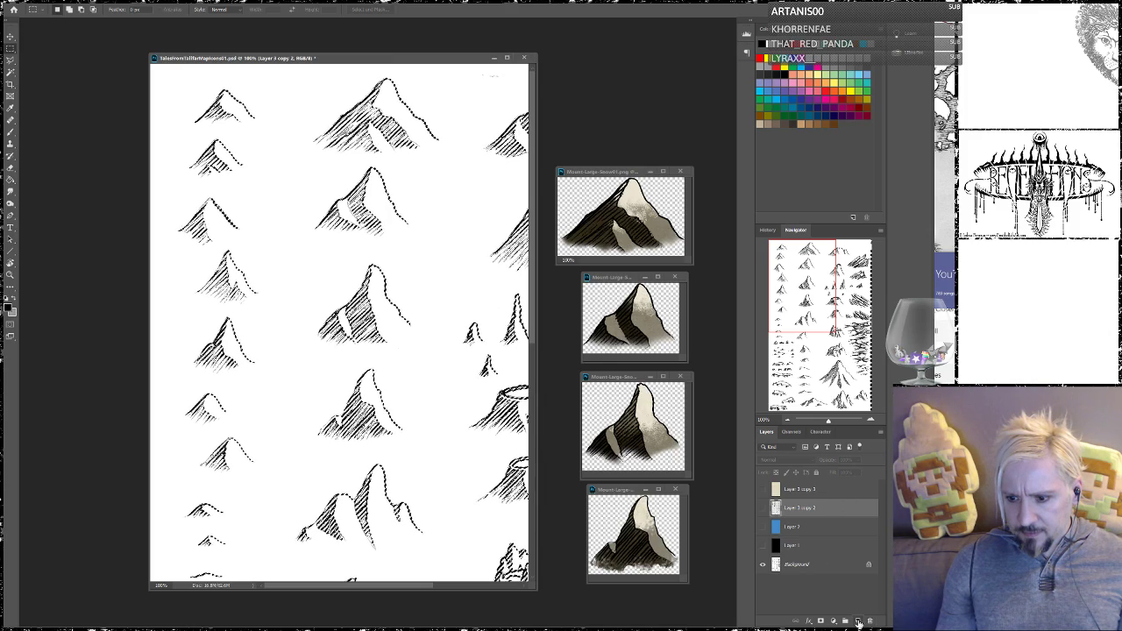
# Fill the selected linework with black on a new layer and hide the Background layer
pyautogui.hotkey('ctrl', 'j')
pyautogui.click(763, 583)
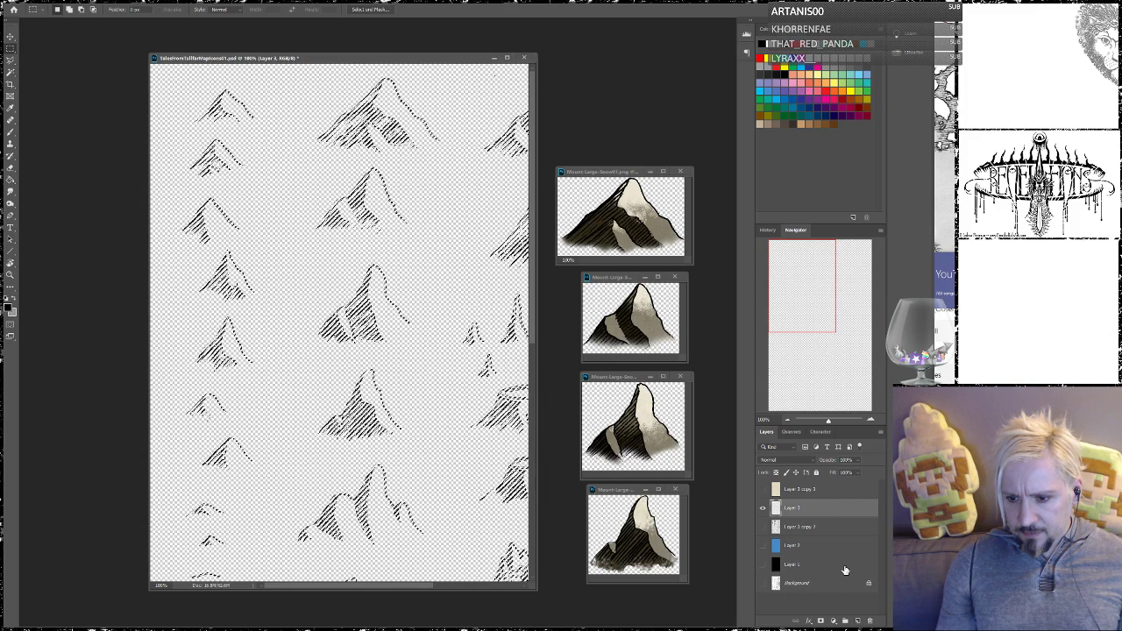
pyautogui.click(9, 180)
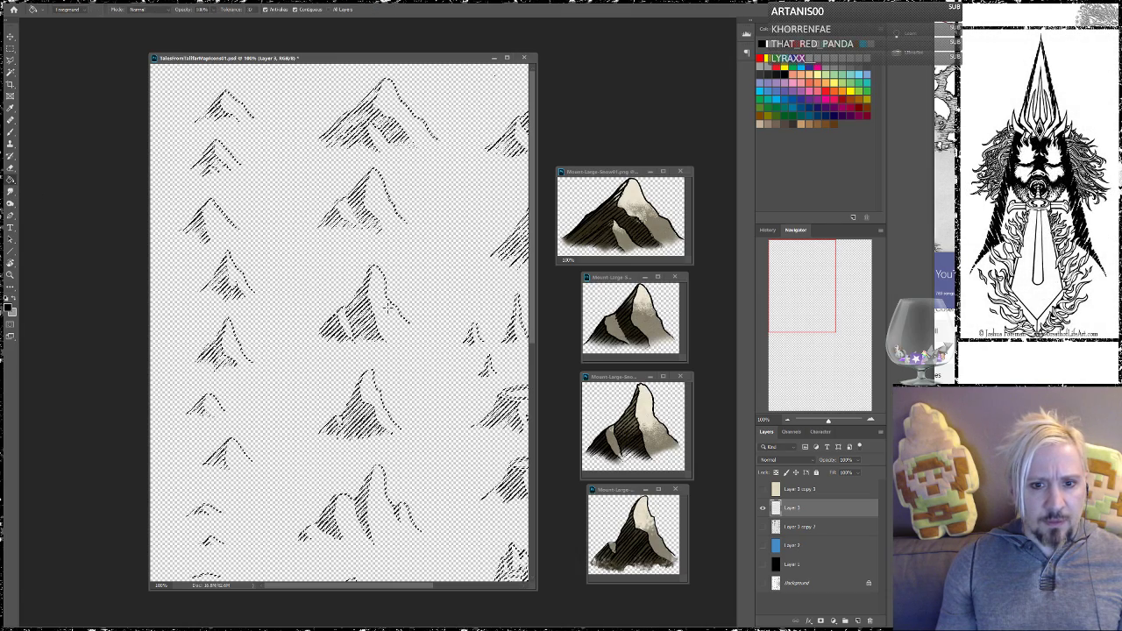
pyautogui.click(306, 226)
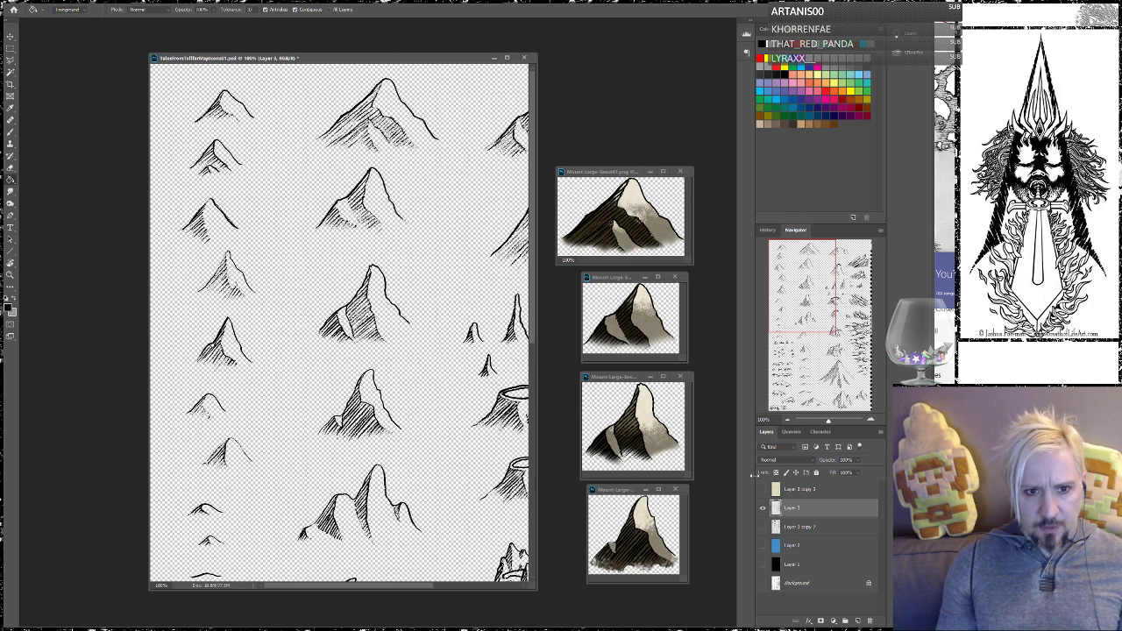
# Duplicate the new linework layer three times and merge the four stacked layers into one to strengthen the lines
pyautogui.moveTo(832, 515); pyautogui.dragTo(859, 622)
pyautogui.moveTo(849, 526); pyautogui.dragTo(859, 621)
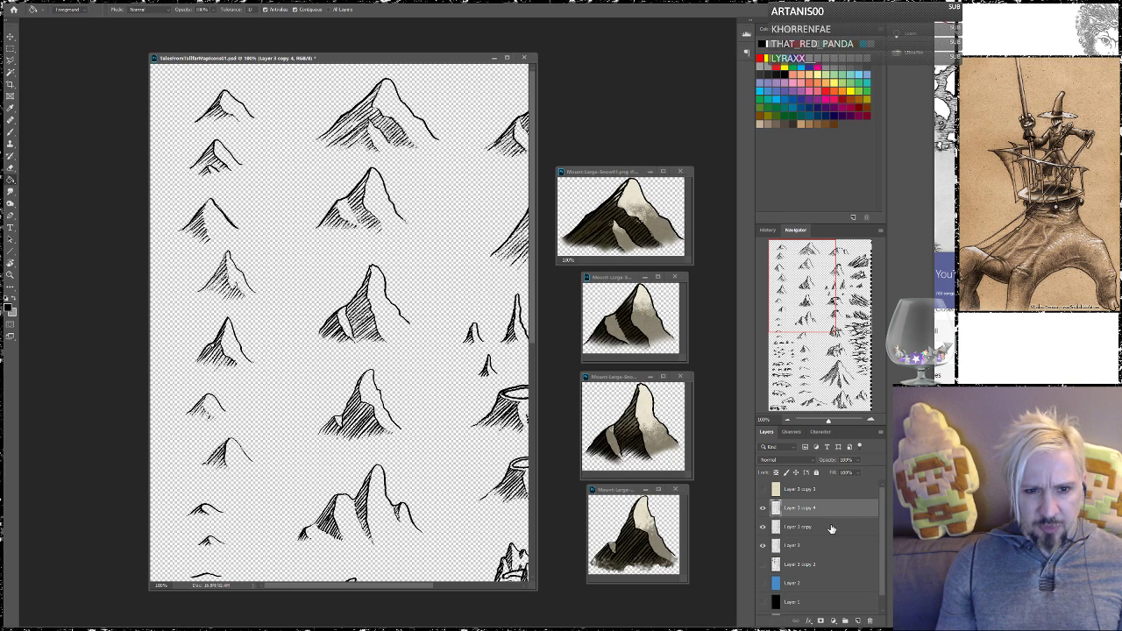
pyautogui.moveTo(819, 513); pyautogui.dragTo(859, 621)
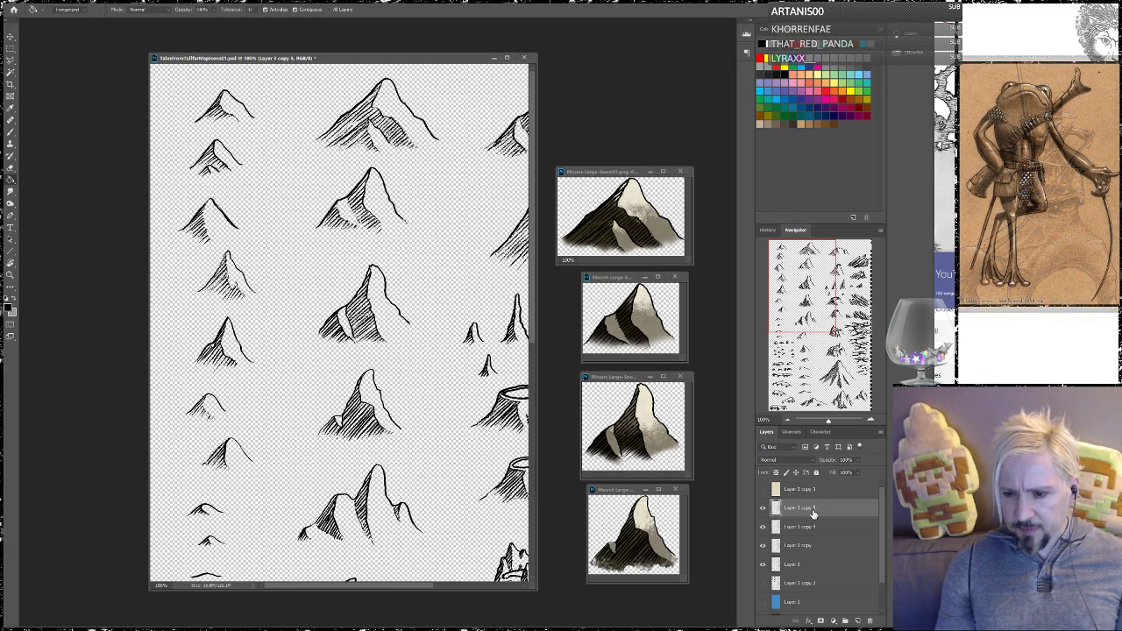
pyautogui.keyDown('shift'); pyautogui.click(806, 569); pyautogui.keyUp('shift')
pyautogui.rightClick(807, 569)
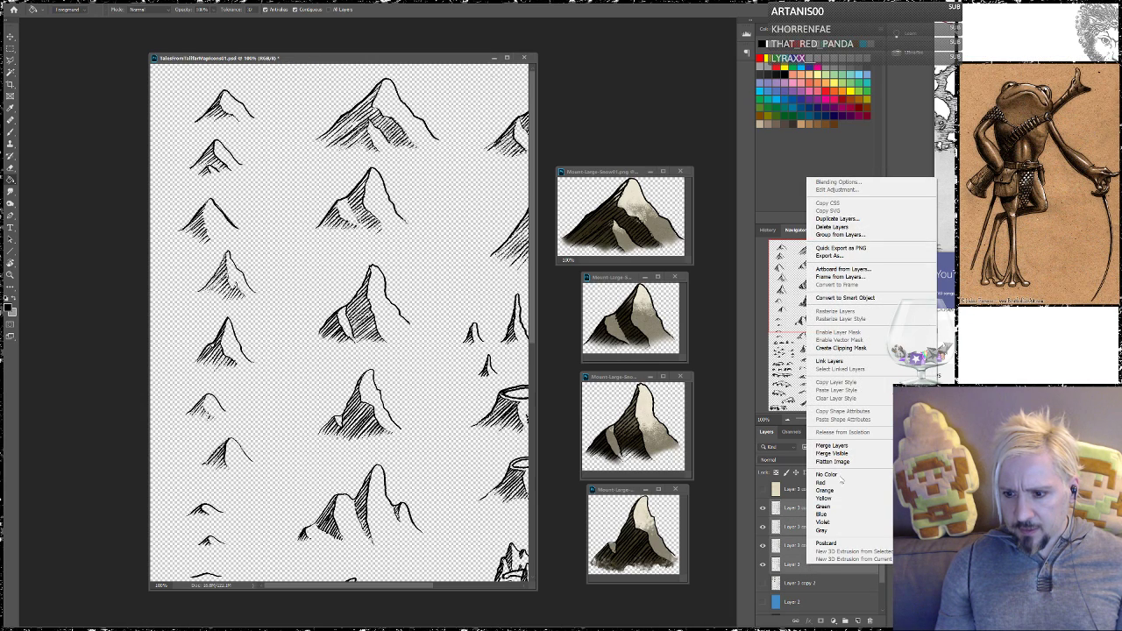
pyautogui.click(839, 446)
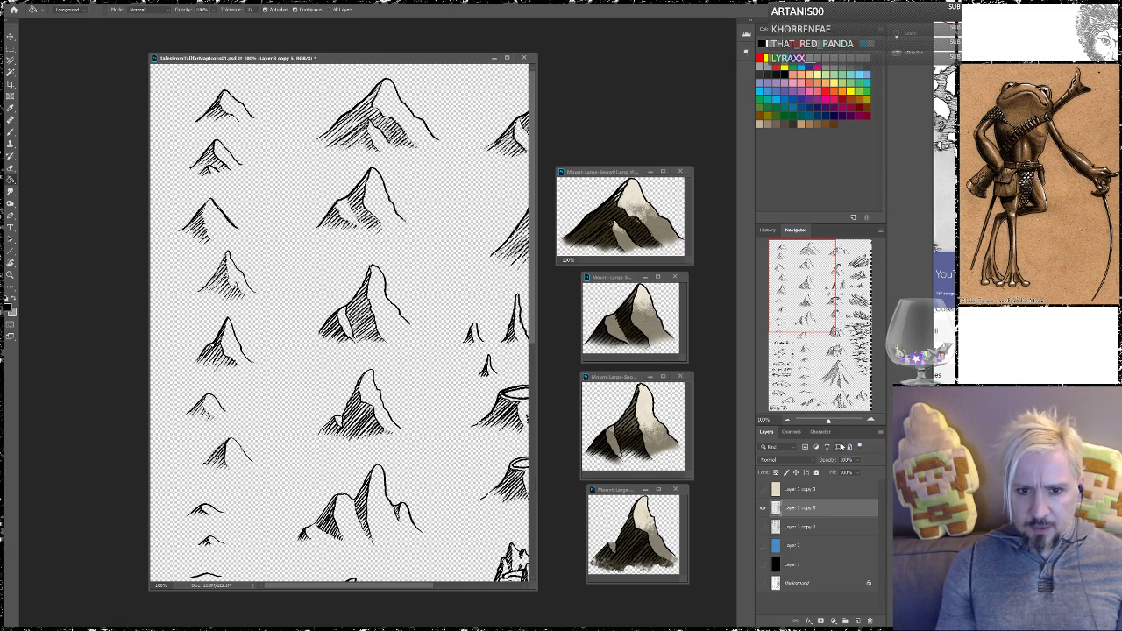
# Delete the old shaded mountain layer and rename the merged linework layer as Lines
pyautogui.click(814, 529)
pyautogui.moveTo(830, 529); pyautogui.dragTo(871, 622)
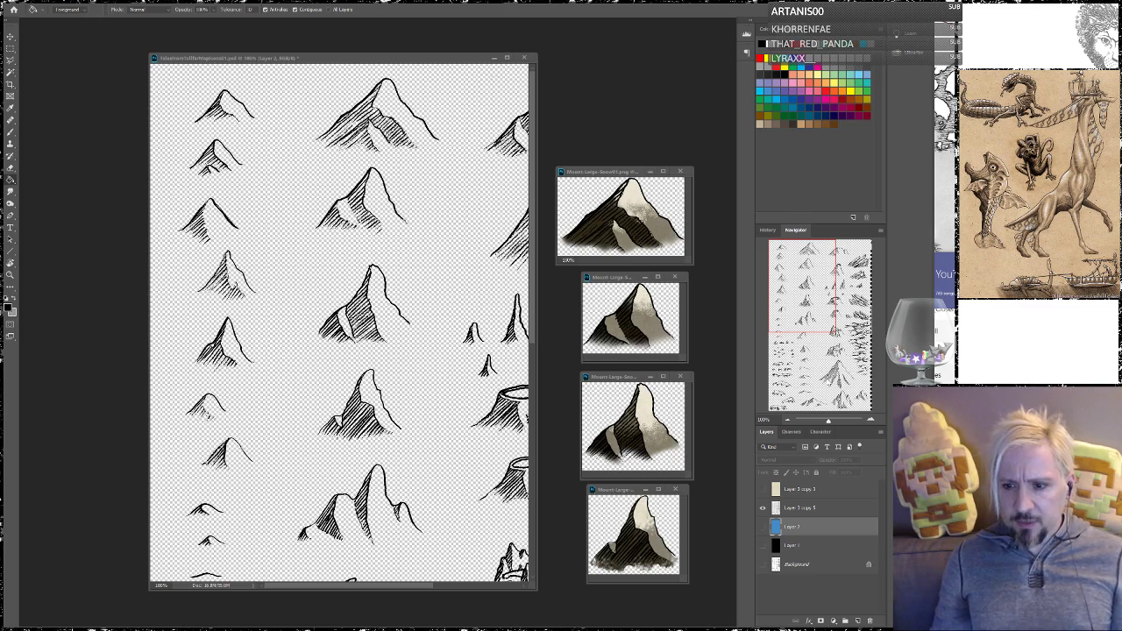
pyautogui.click(871, 420)
pyautogui.click(870, 420)
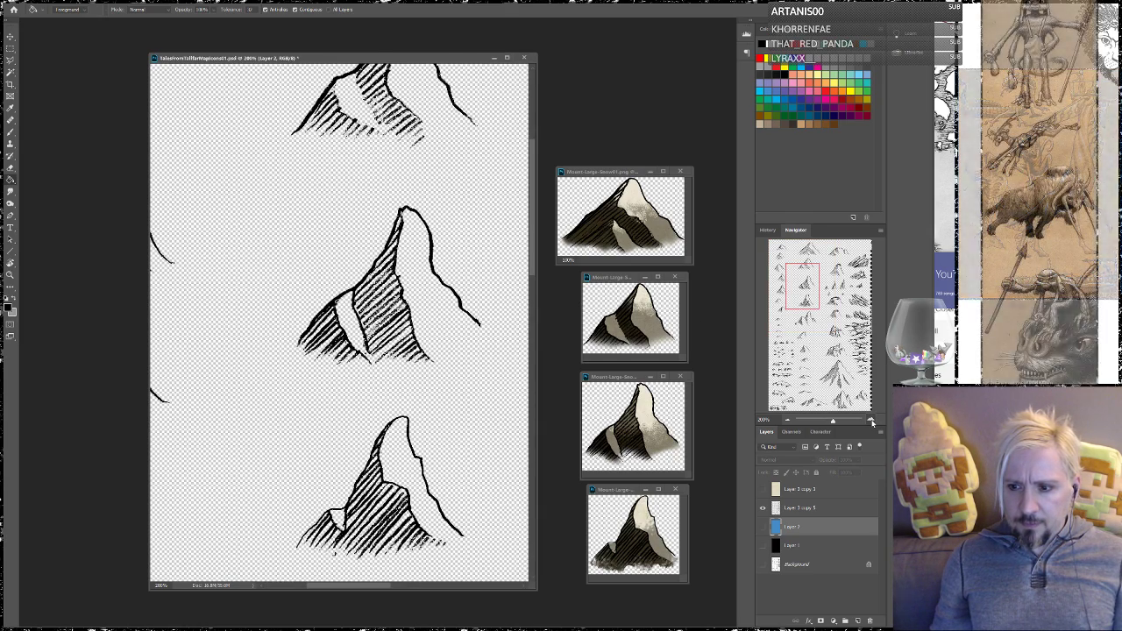
pyautogui.moveTo(810, 270); pyautogui.dragTo(761, 272)
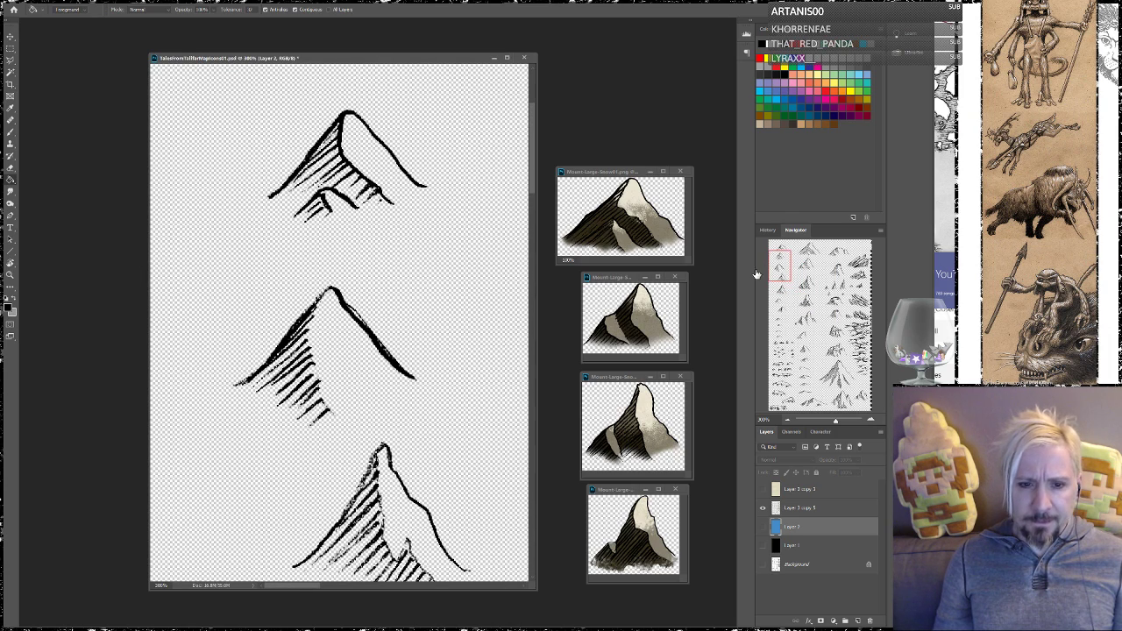
pyautogui.click(10, 131)
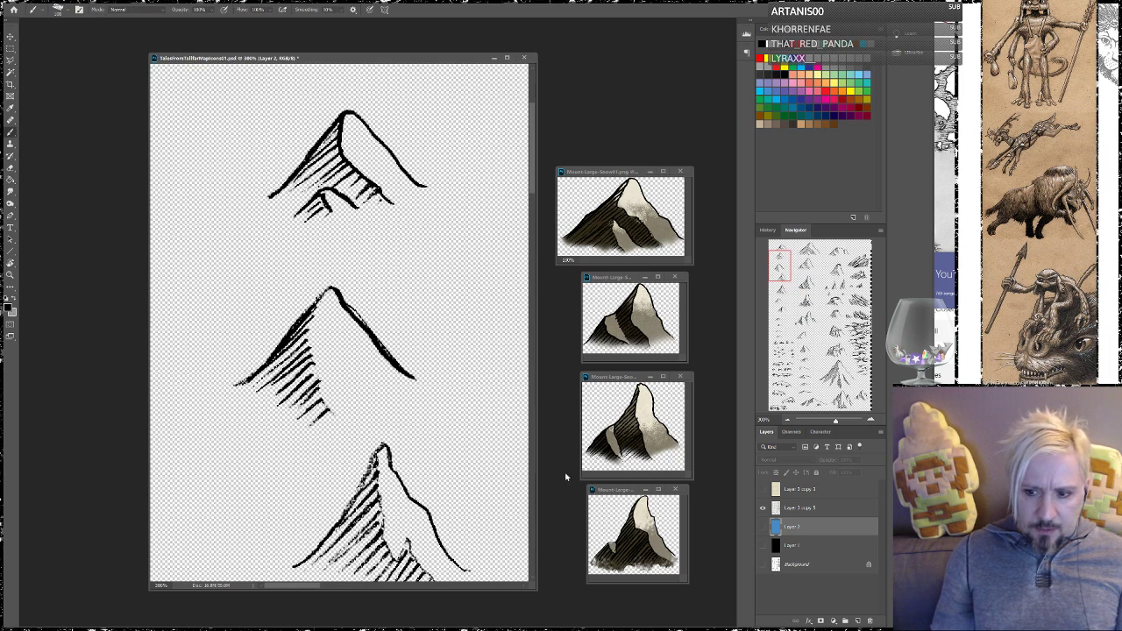
pyautogui.click(807, 511)
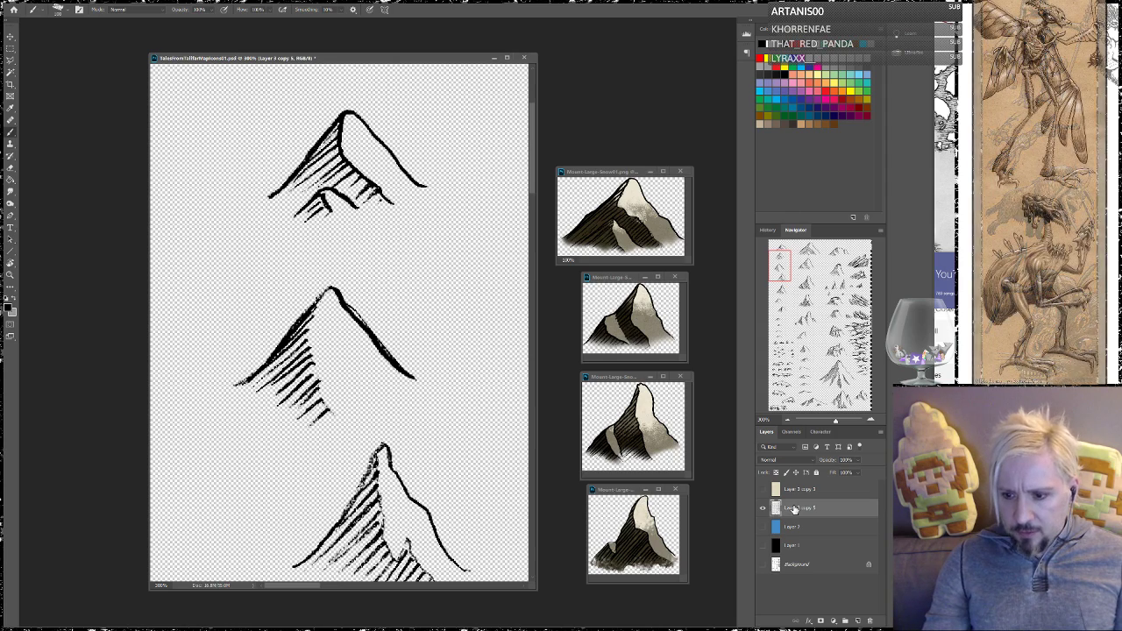
pyautogui.doubleClick(799, 509)
pyautogui.write('I')
pyautogui.write('ines')
pyautogui.press('Return')
# Clean up the outline of the small unshaded-front mountain in the middle of the view with a small eraser tip
pyautogui.moveTo(315, 255)
pyautogui.mouseDown()
pyautogui.moveTo(236, 241)
pyautogui.moveTo(311, 267)
pyautogui.moveTo(343, 376)
pyautogui.moveTo(365, 383)
pyautogui.moveTo(355, 407)
pyautogui.moveTo(389, 373)
pyautogui.moveTo(375, 374)
pyautogui.mouseUp()
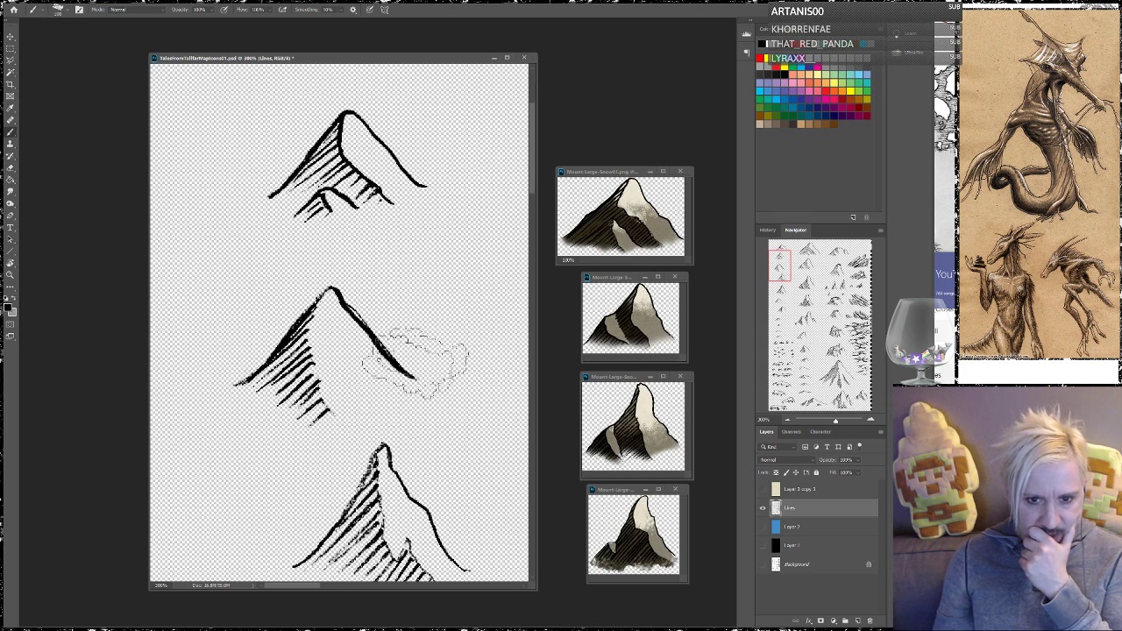
pyautogui.hotkey('ctrl', 'd')
pyautogui.click(10, 168)
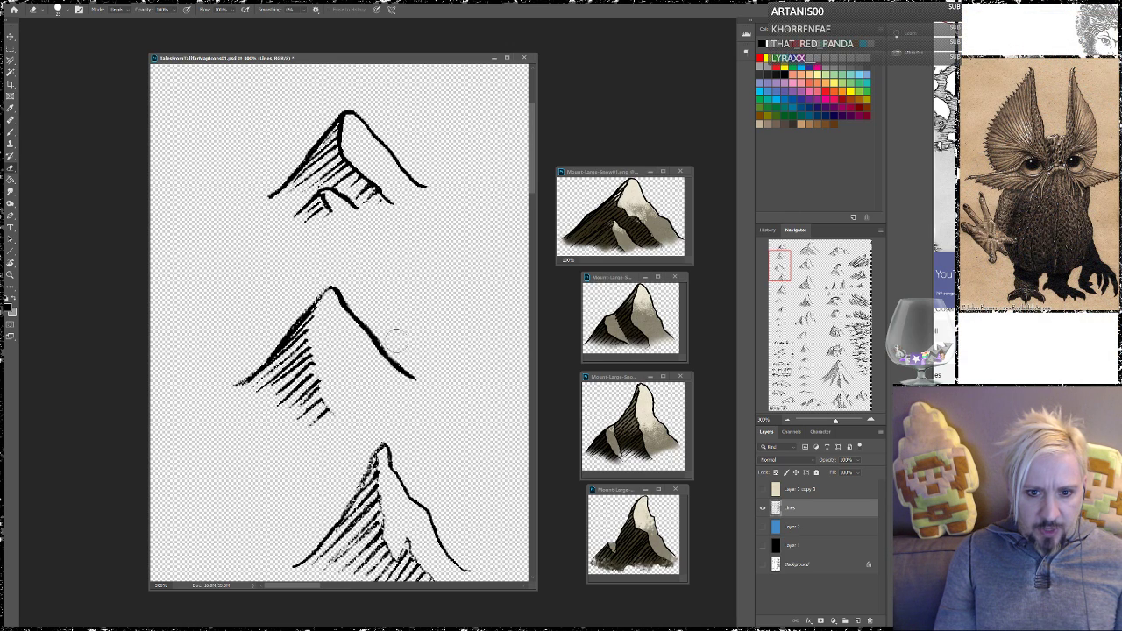
pyautogui.rightClick(395, 334)
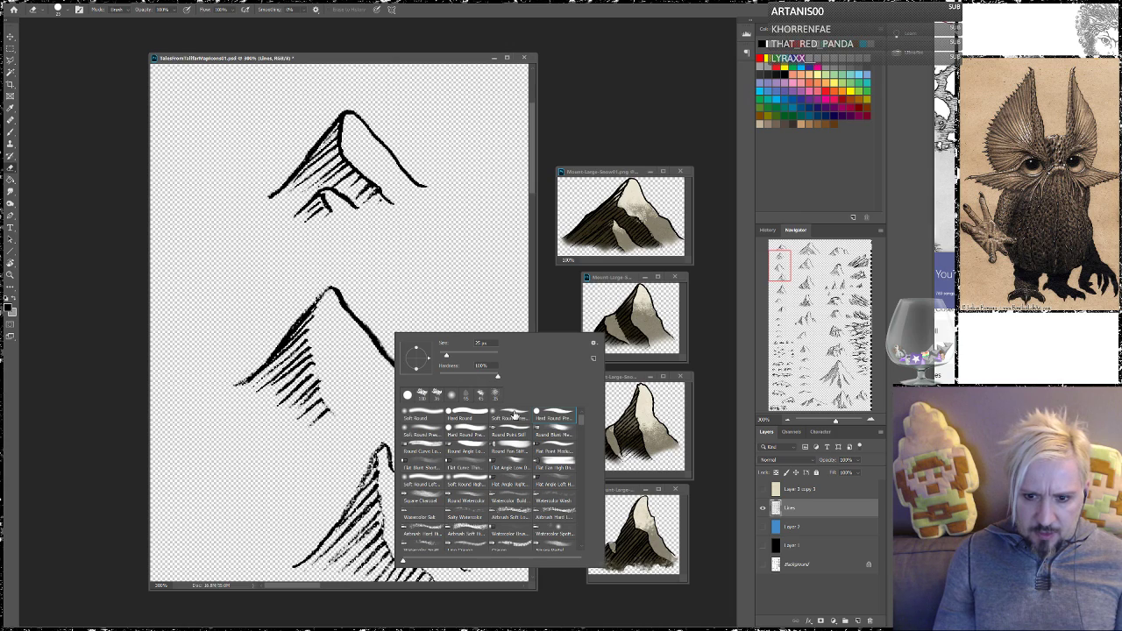
pyautogui.click(385, 302)
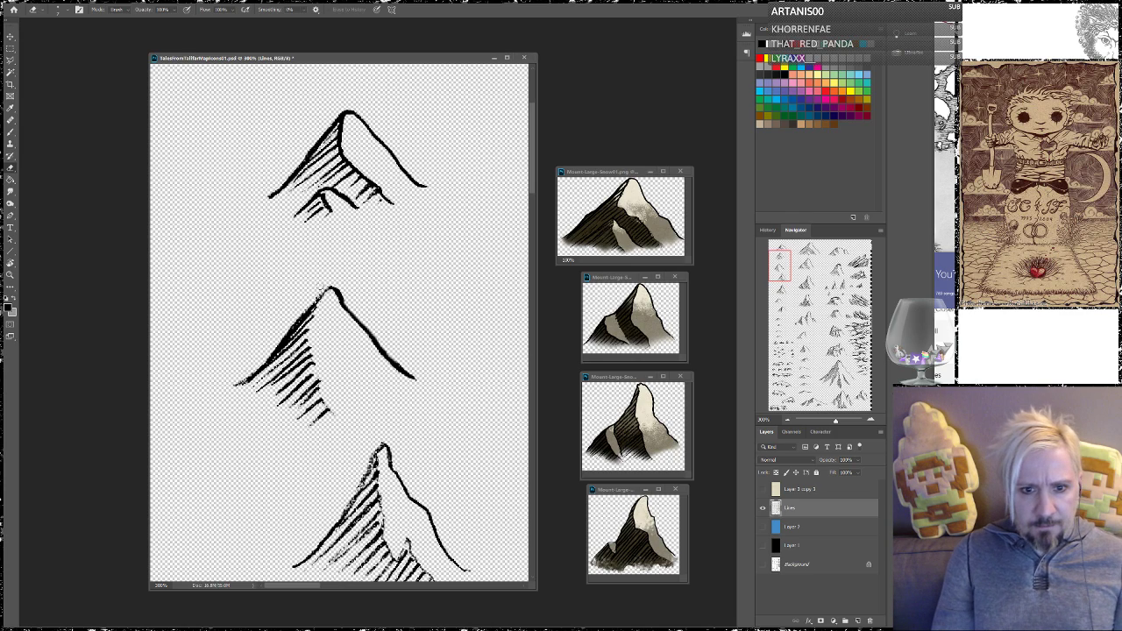
# Draw the inner shadow edge of the same mountain, from peak to base, with a small black Chalk brush
pyautogui.click(10, 132)
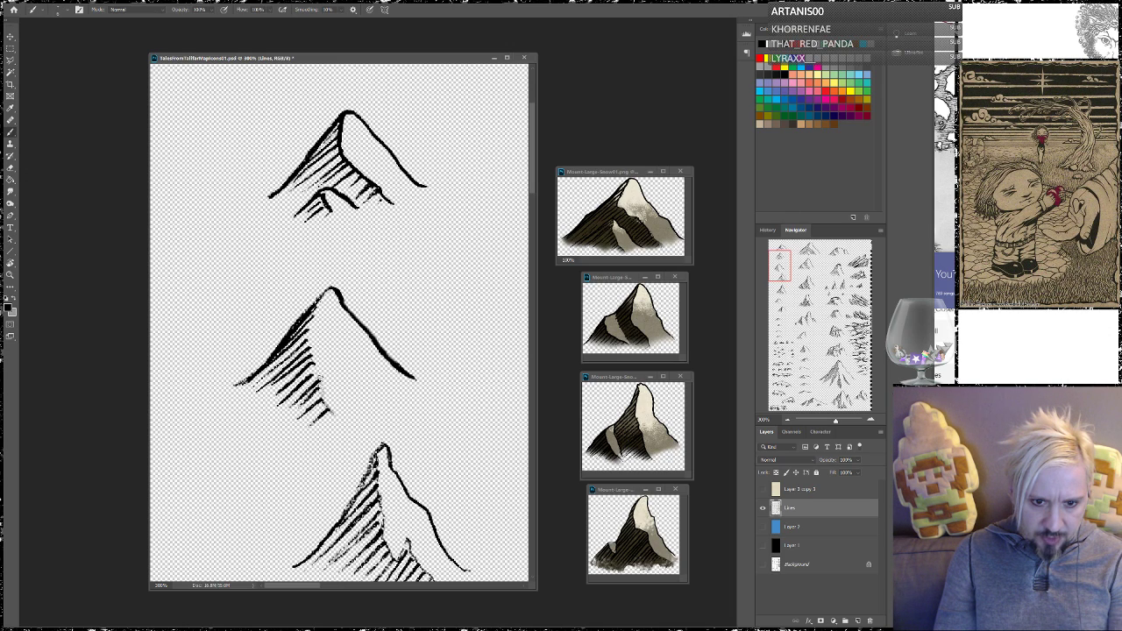
pyautogui.rightClick(308, 365)
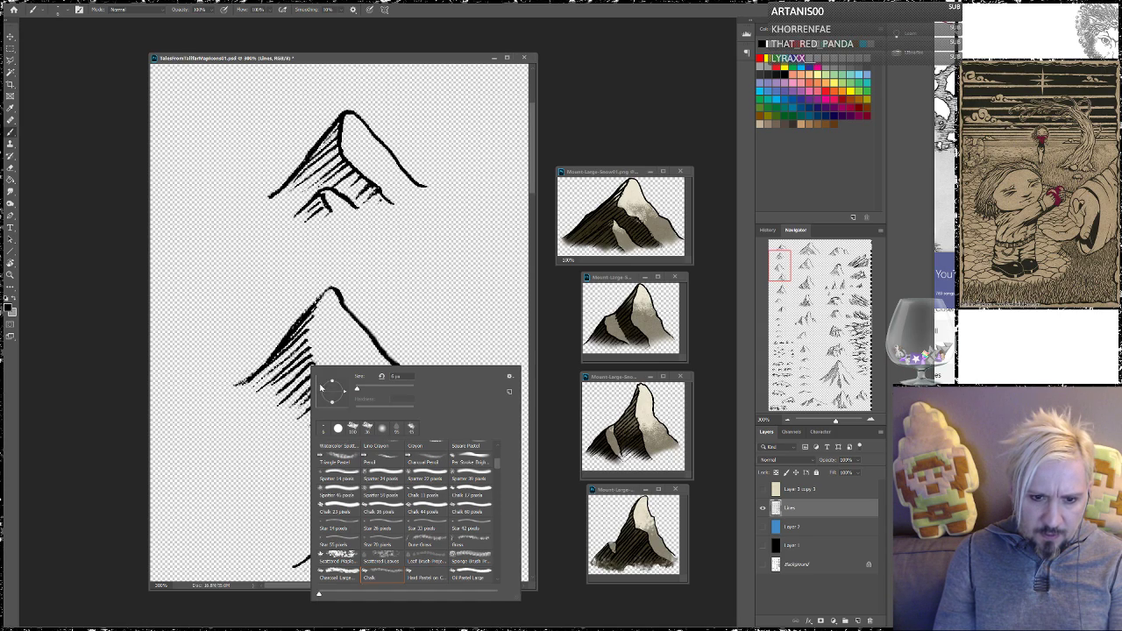
pyautogui.click(379, 578)
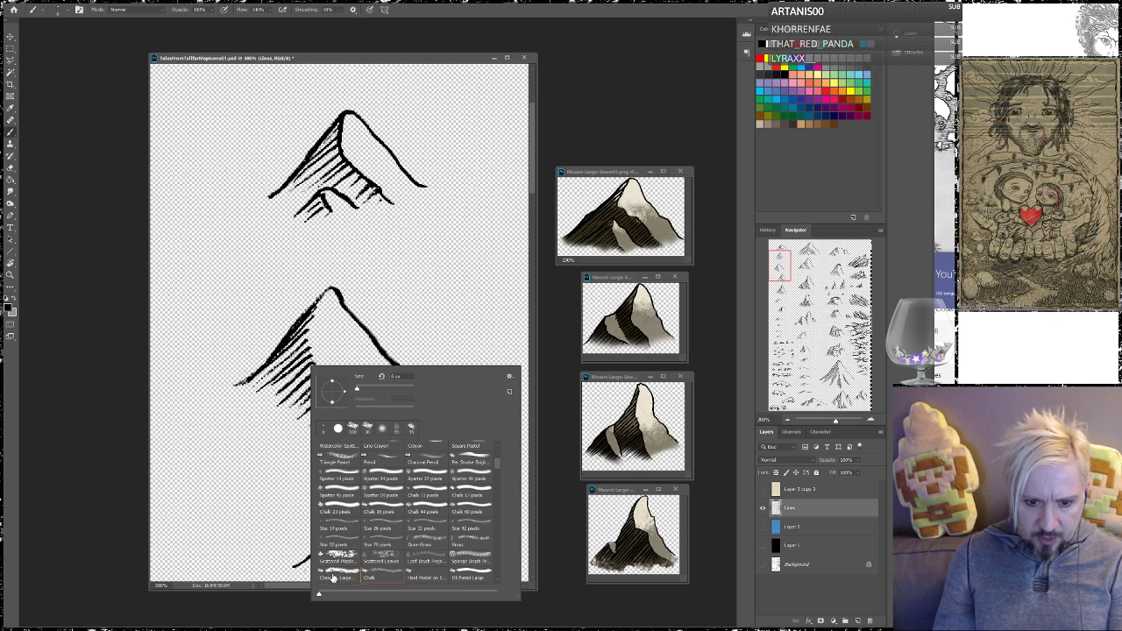
pyautogui.click(292, 349)
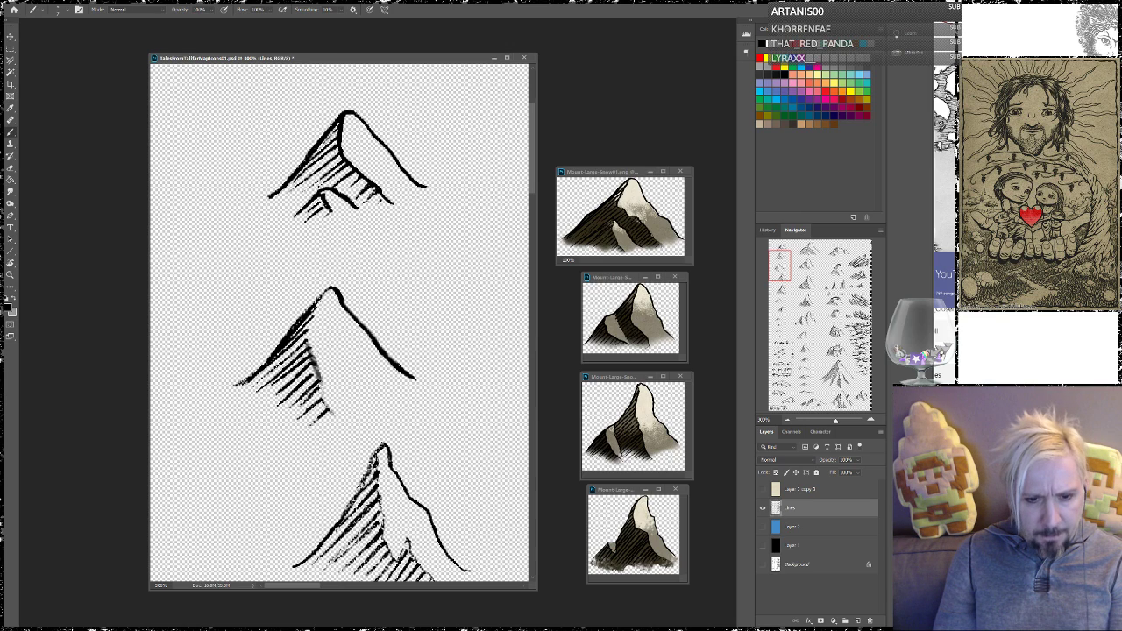
# Finish the middle mountain's inner shadow edge down to its base with a small Spatter brush, and add hatching at the left foot of the mountain above
pyautogui.rightClick(319, 352)
pyautogui.click(384, 463)
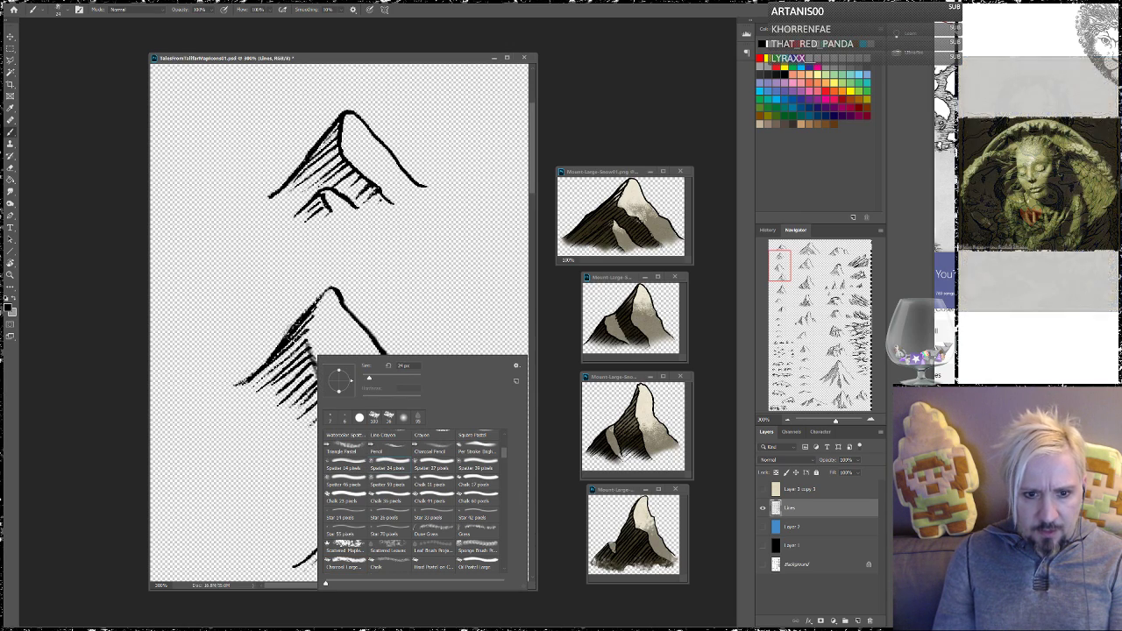
pyautogui.click(304, 348)
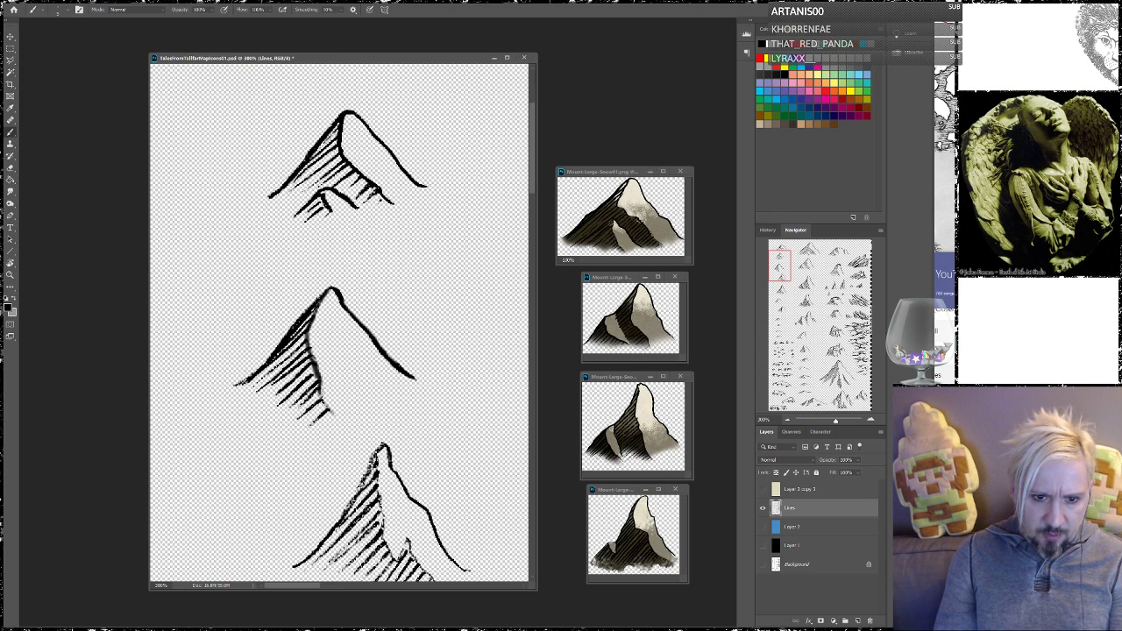
pyautogui.moveTo(326, 407); pyautogui.dragTo(335, 414)
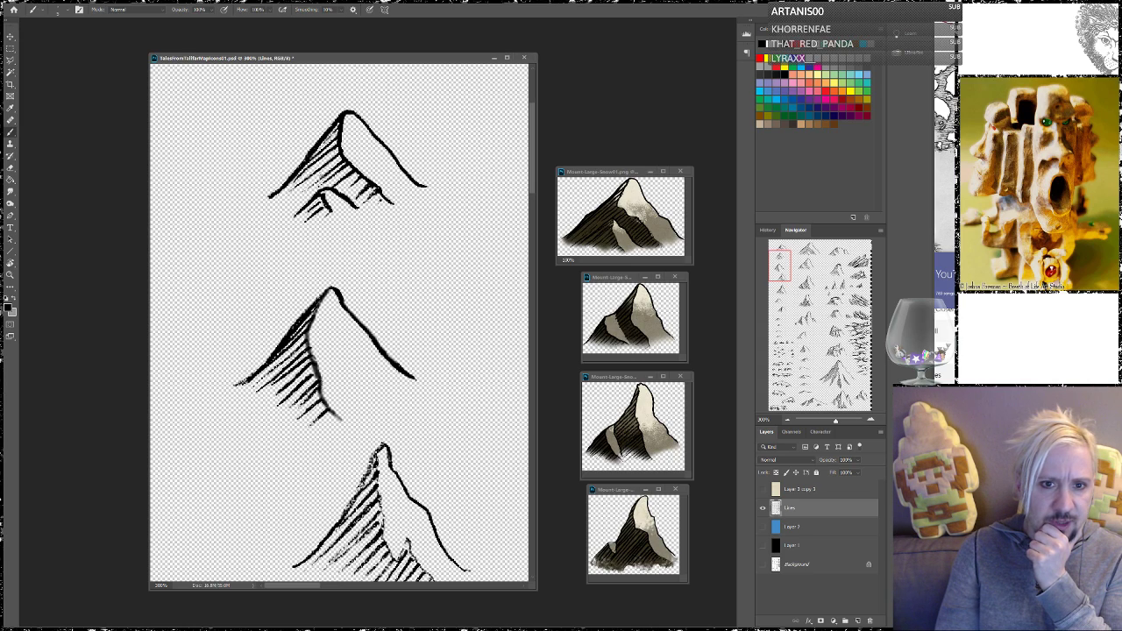
pyautogui.moveTo(310, 186); pyautogui.dragTo(290, 205)
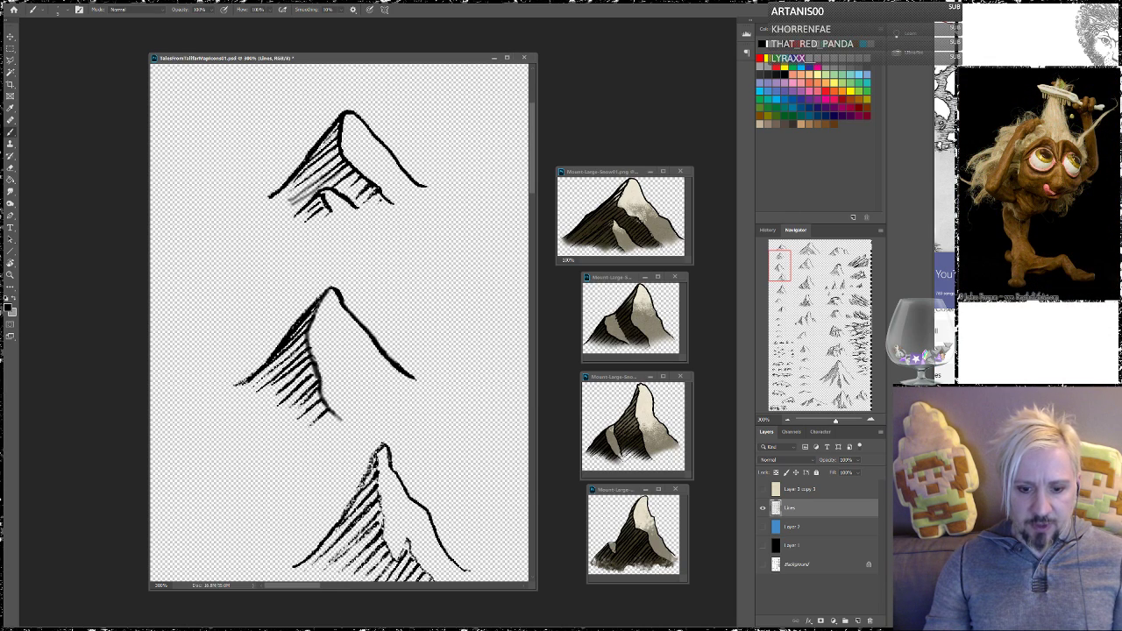
# Switch to Wonderdraft to examine the mountain symbols placed on the map, and return to Photoshop
pyautogui.hotkey('alt', 'Tab')
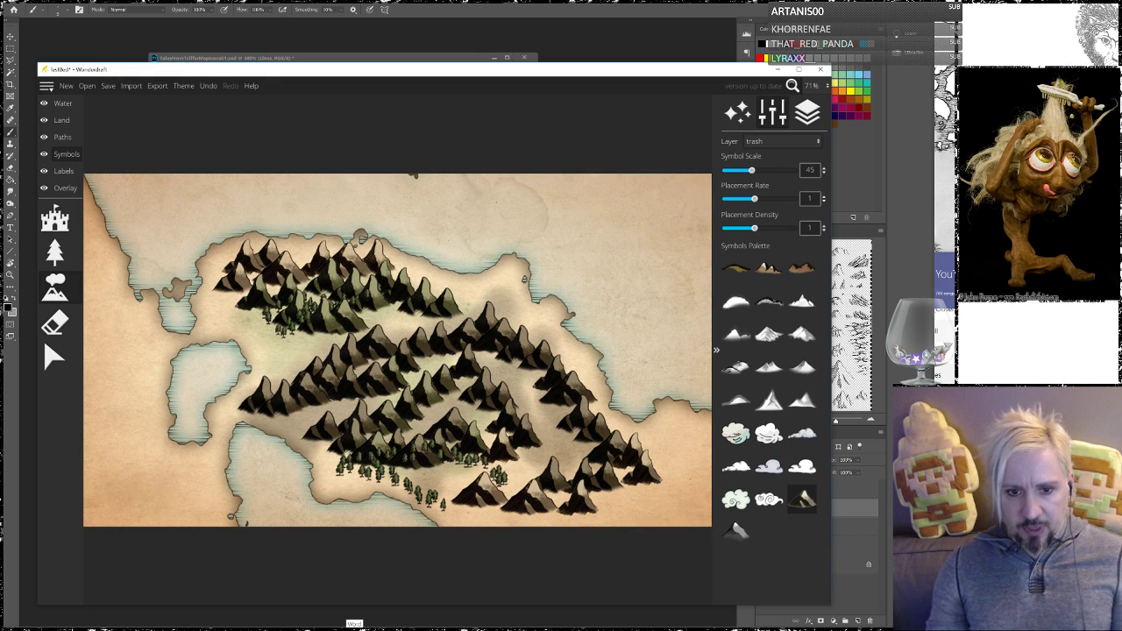
pyautogui.moveTo(108, 623)
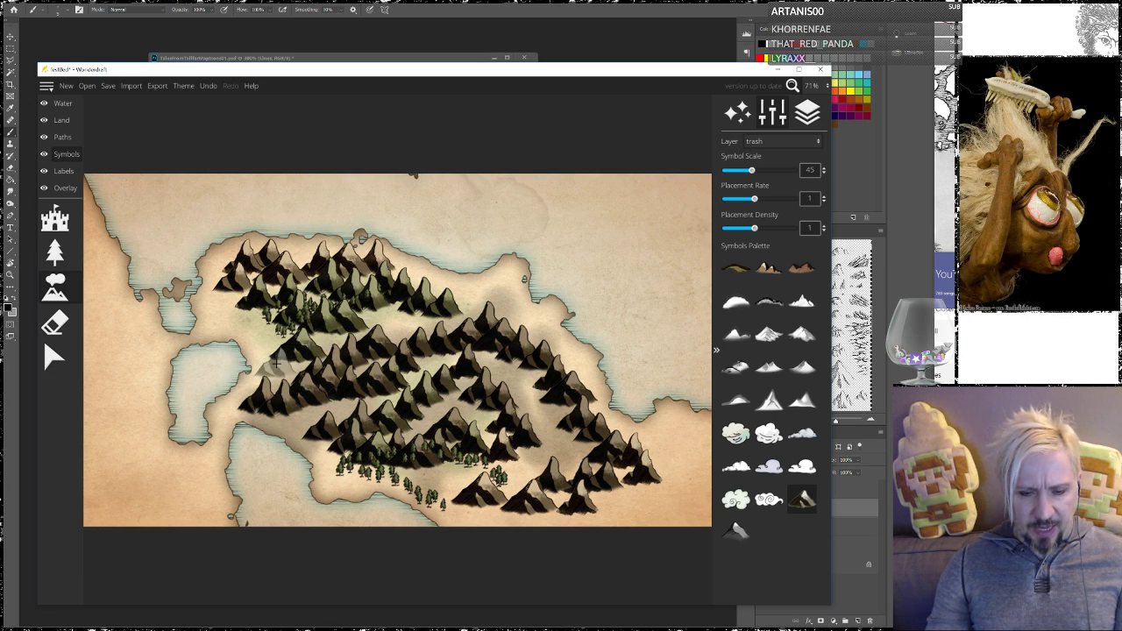
pyautogui.click(526, 6)
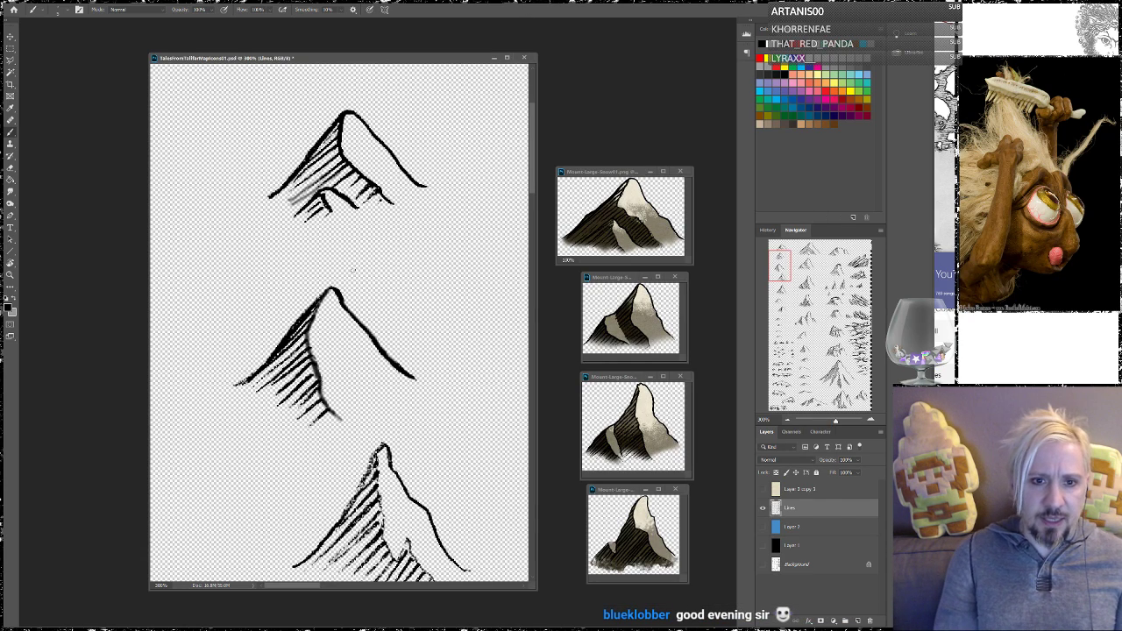
# Darken the hatching at the left foot of the upper mountain with a small hard round pressure brush
pyautogui.rightClick(341, 214)
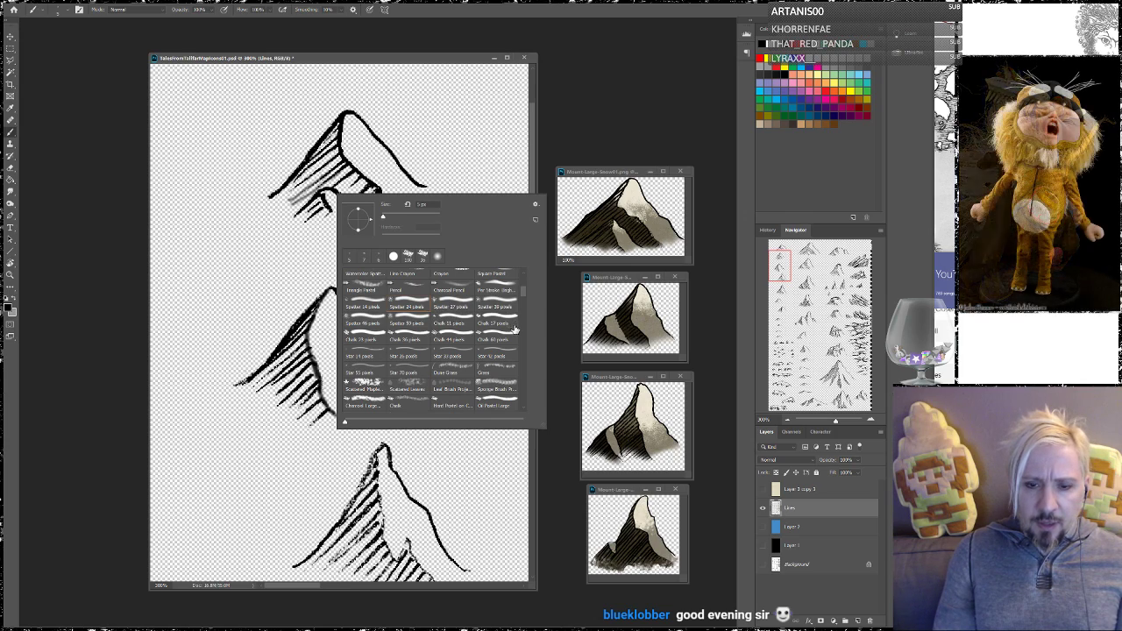
pyautogui.moveTo(521, 290); pyautogui.dragTo(524, 275)
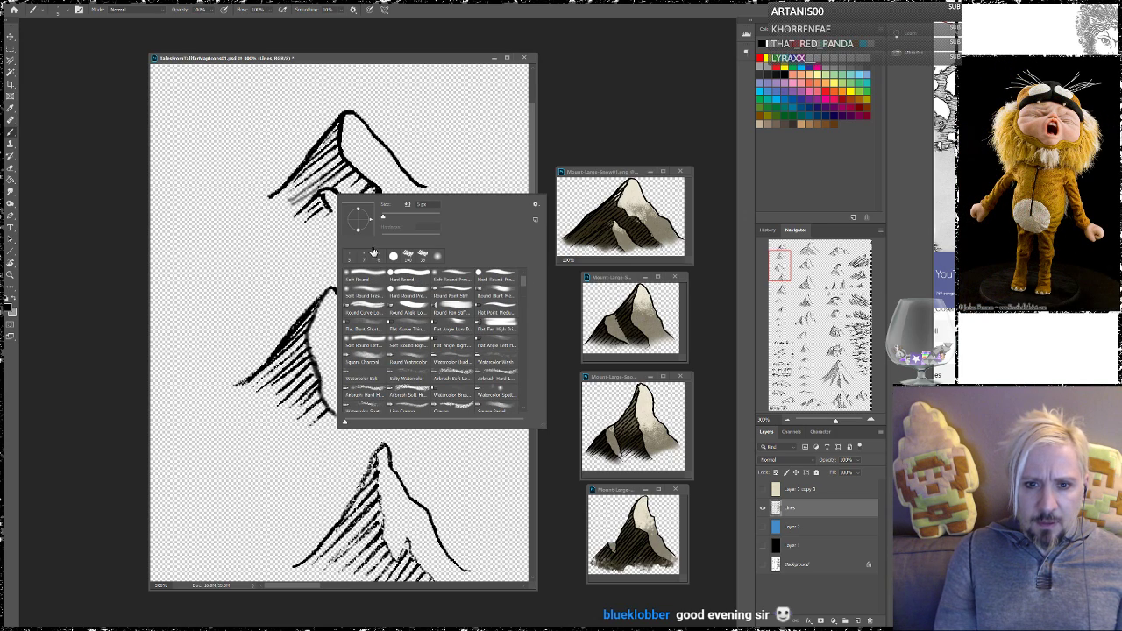
pyautogui.click(485, 274)
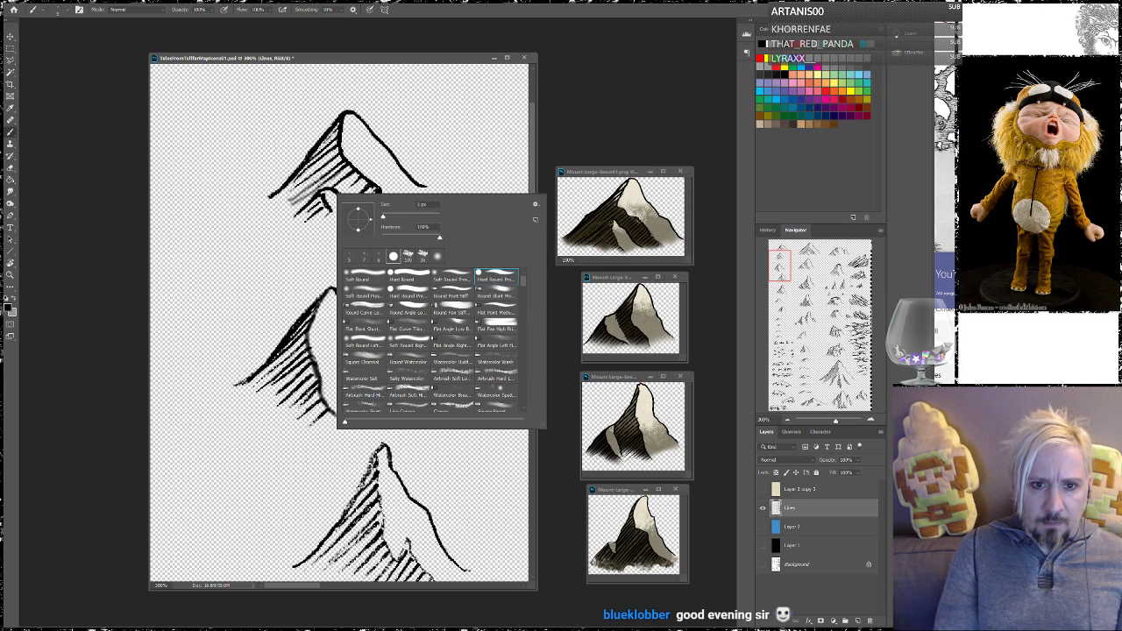
pyautogui.press('Return')
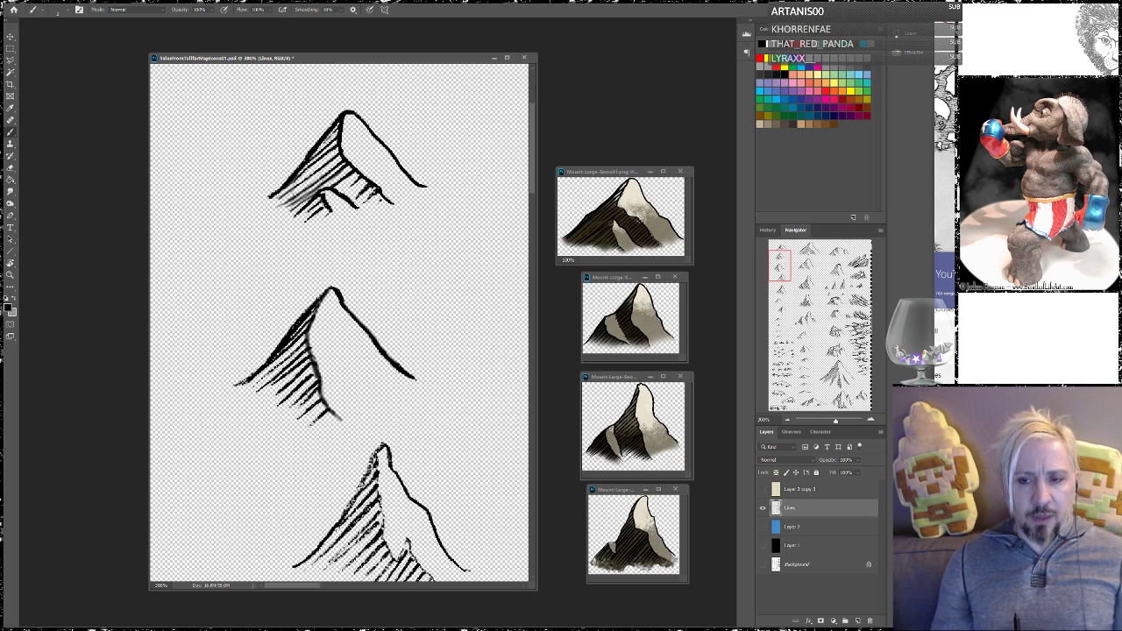
# Examine the whole sheet of mountain drawings, and return to the first mountains in its upper left corner
pyautogui.click(786, 420)
pyautogui.click(787, 420)
pyautogui.click(786, 420)
pyautogui.click(787, 420)
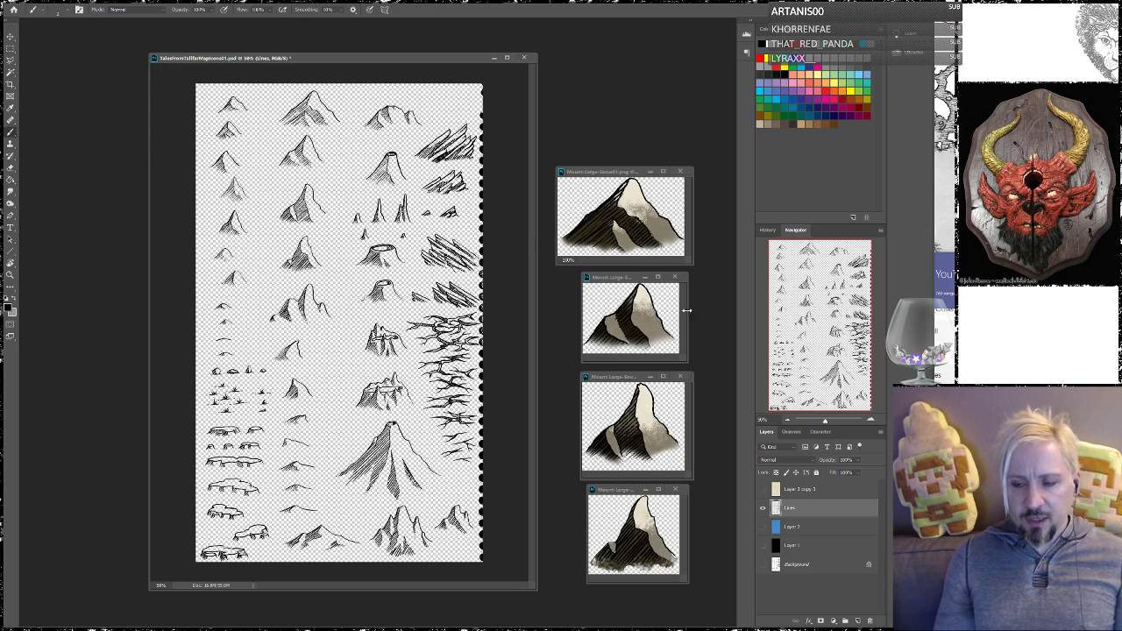
pyautogui.click(871, 420)
pyautogui.click(871, 420)
pyautogui.click(871, 420)
pyautogui.click(870, 420)
pyautogui.moveTo(822, 328); pyautogui.dragTo(779, 254)
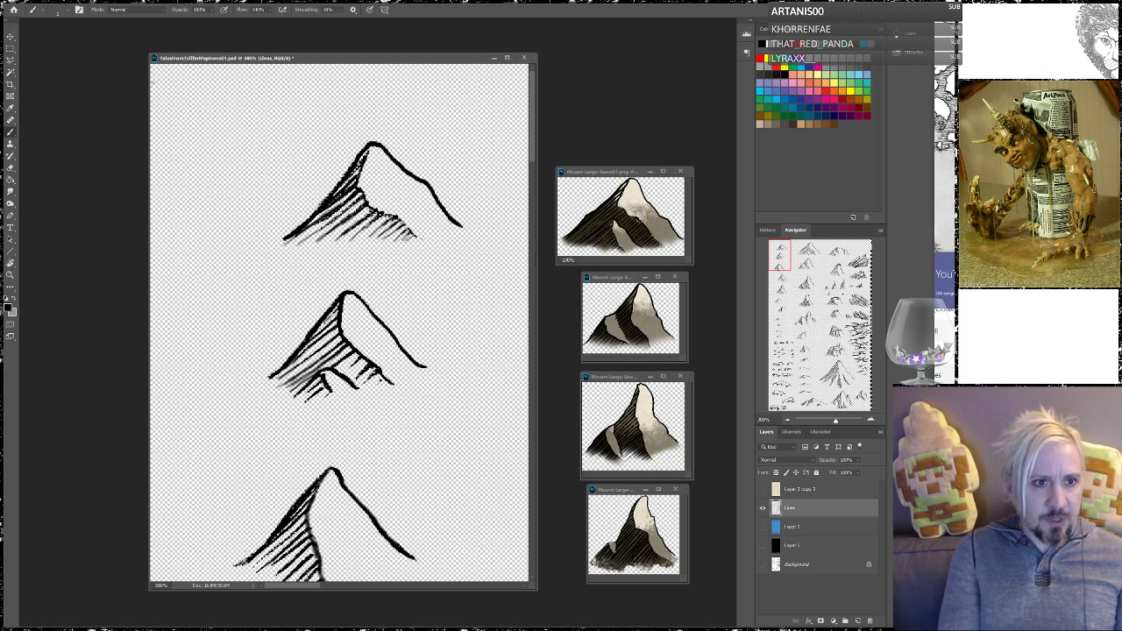
# Select the empty area around the linework with the Magic Wand, and add a layer named Color1 directly beneath Lines
pyautogui.click(10, 74)
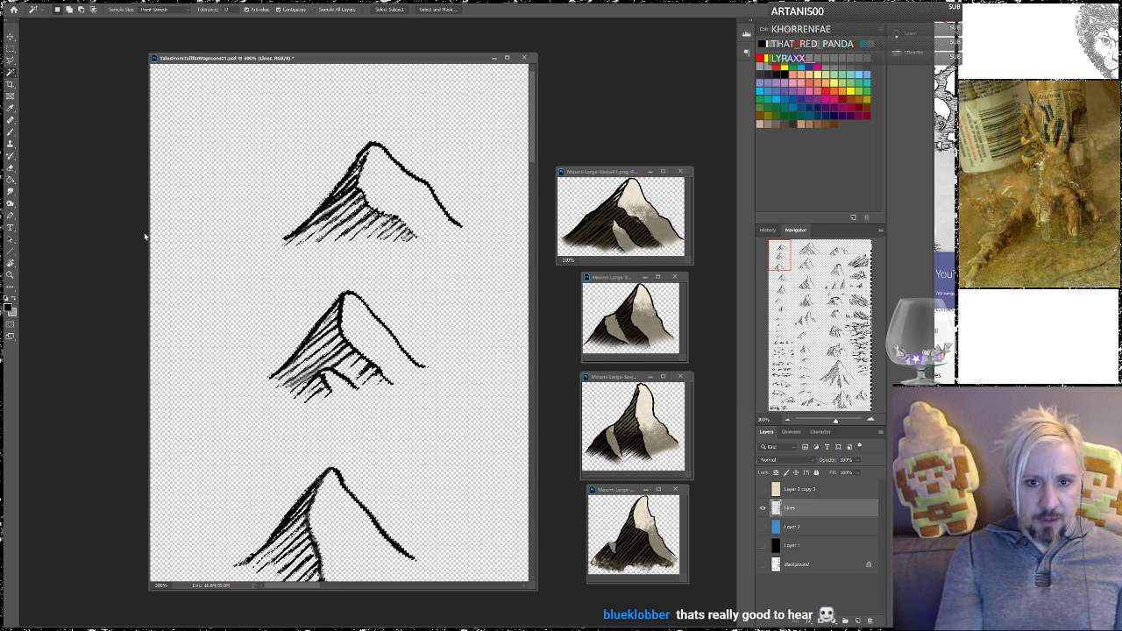
pyautogui.click(10, 133)
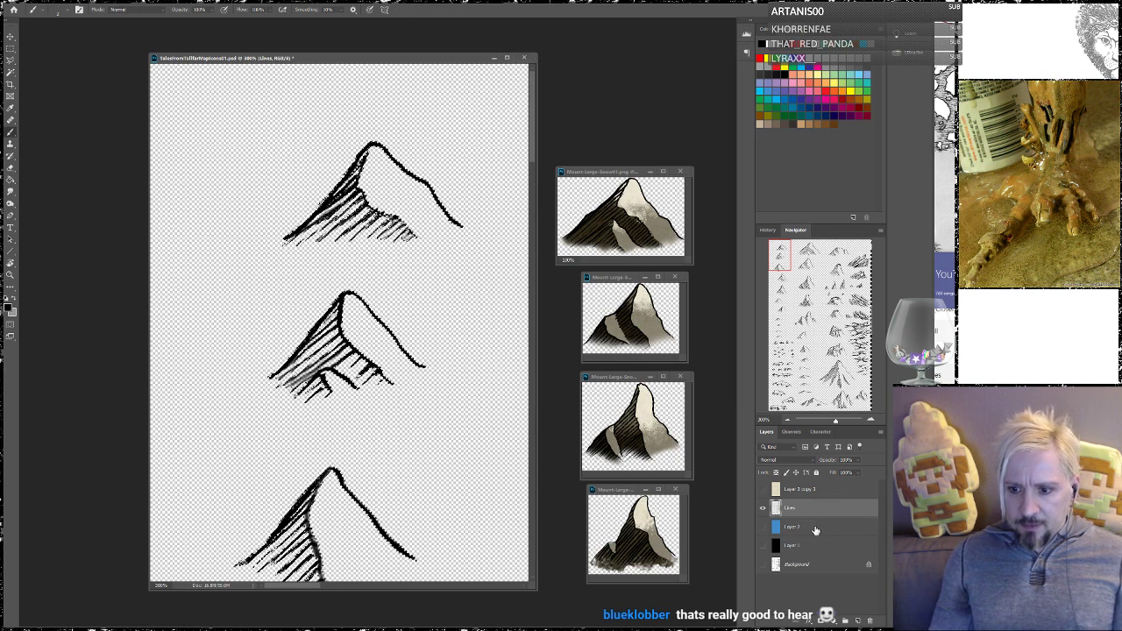
pyautogui.click(815, 529)
pyautogui.click(859, 621)
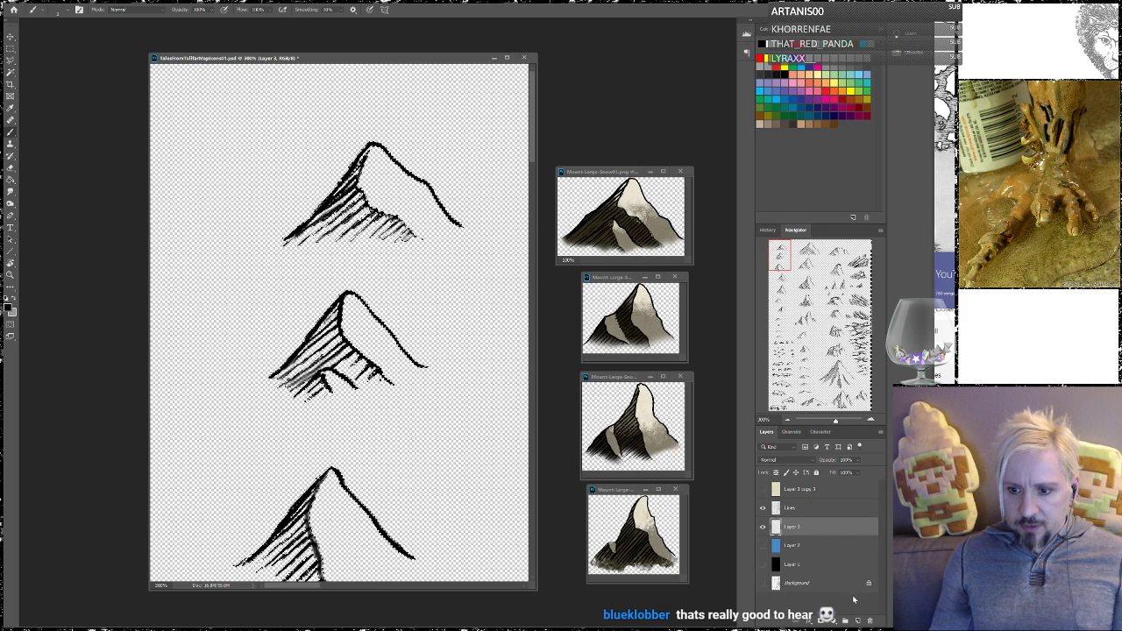
pyautogui.doubleClick(792, 526)
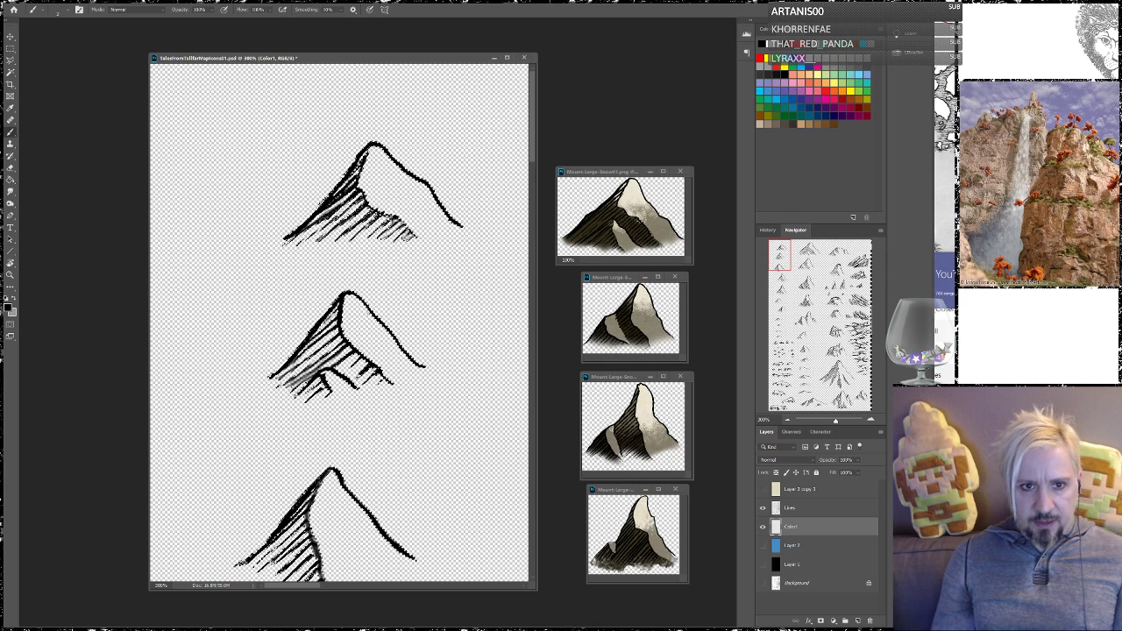
# Try to expand and contract the selection around the linework
pyautogui.hotkey('alt', 's')
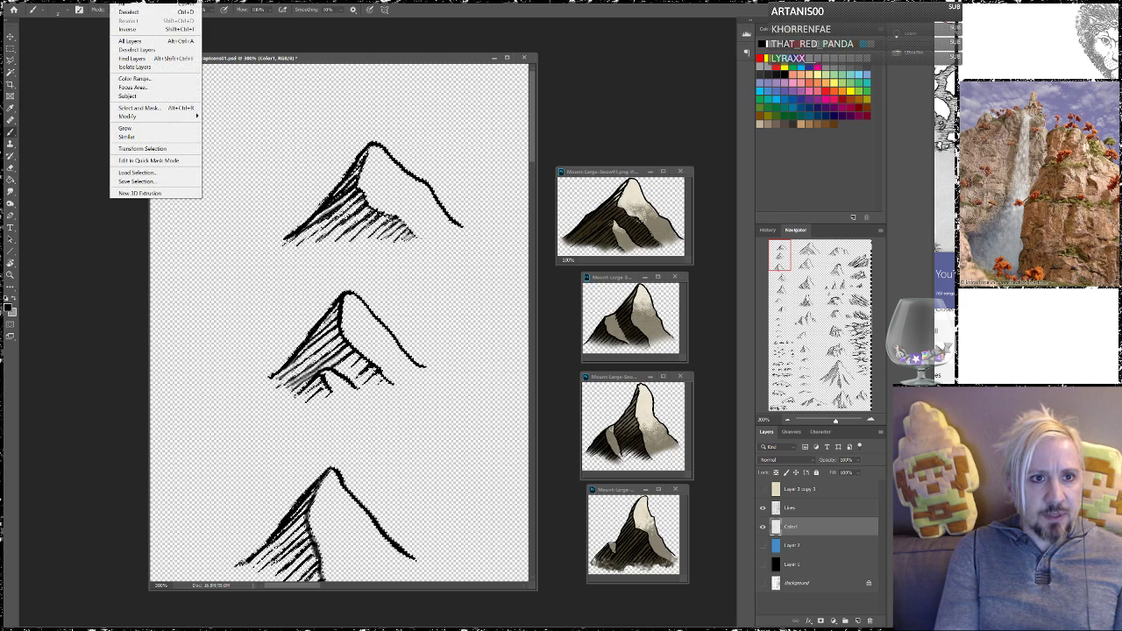
pyautogui.moveTo(159, 117)
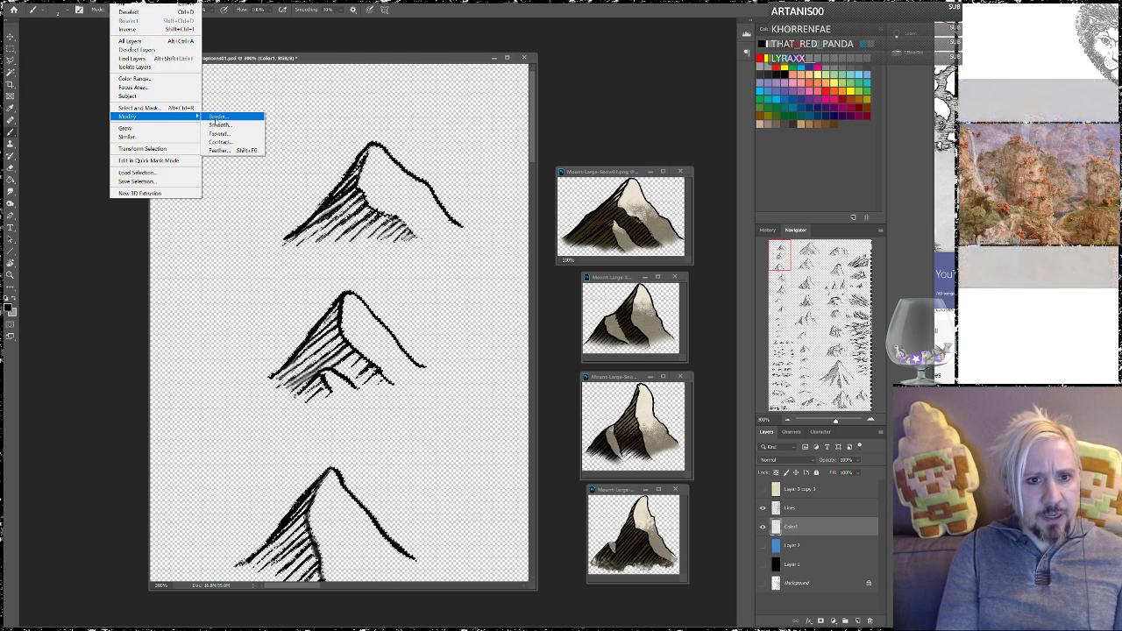
pyautogui.click(219, 133)
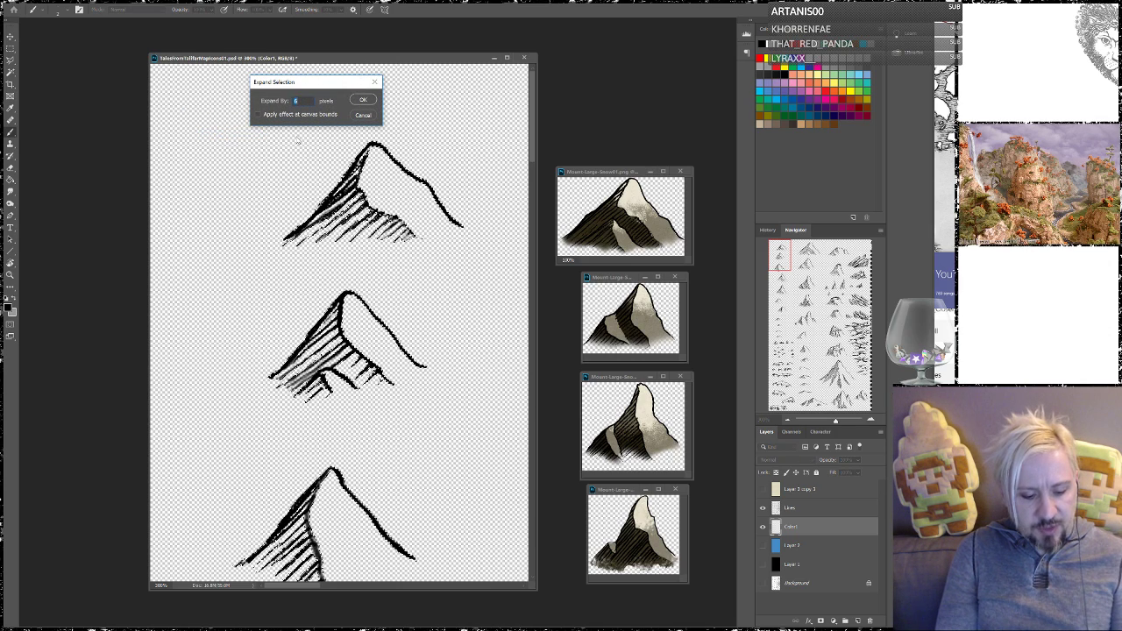
pyautogui.click(360, 101)
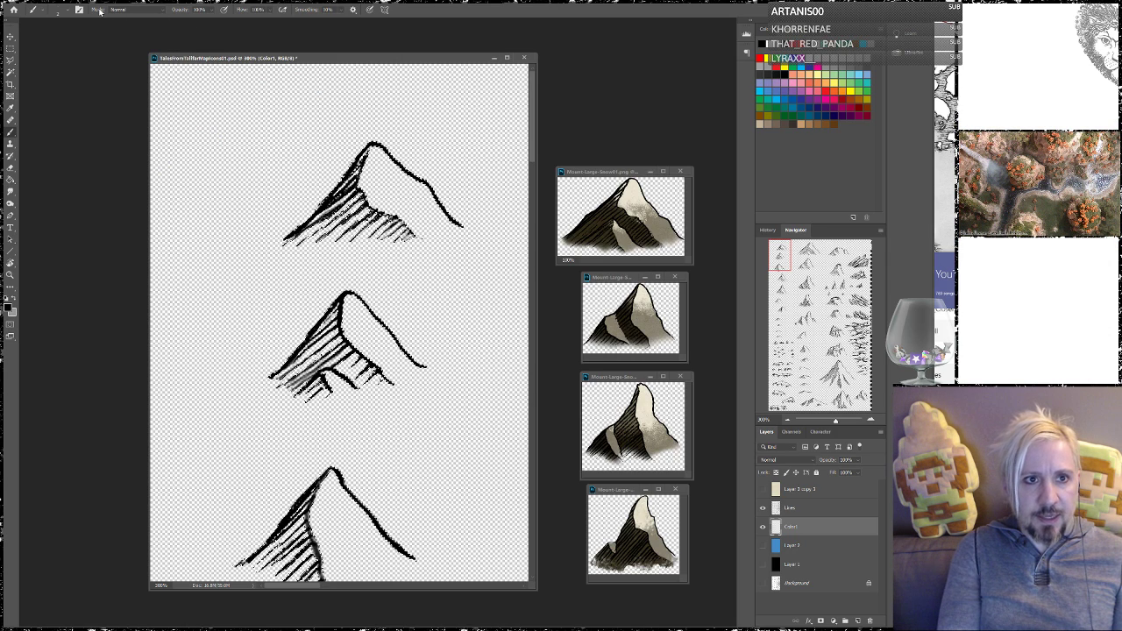
pyautogui.click(127, 1)
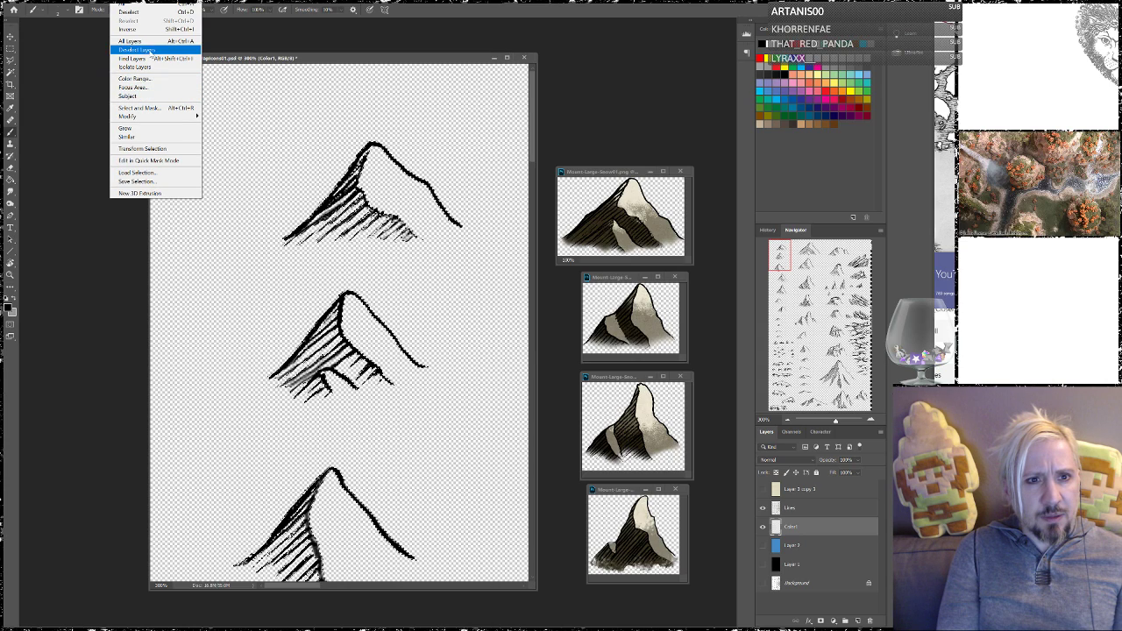
pyautogui.moveTo(178, 116)
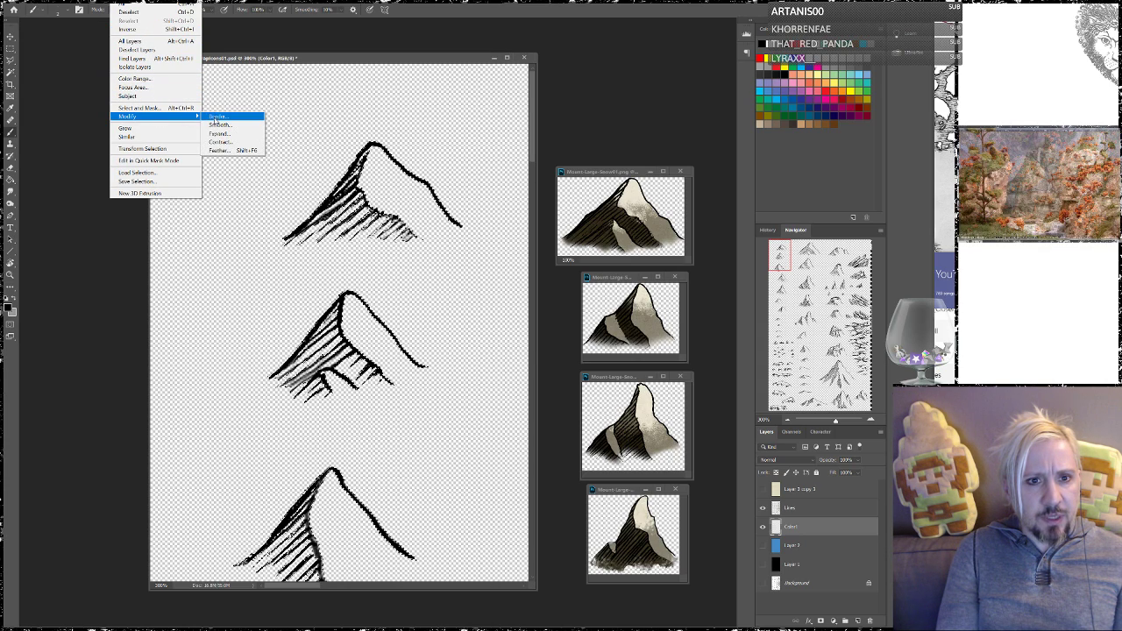
pyautogui.click(220, 145)
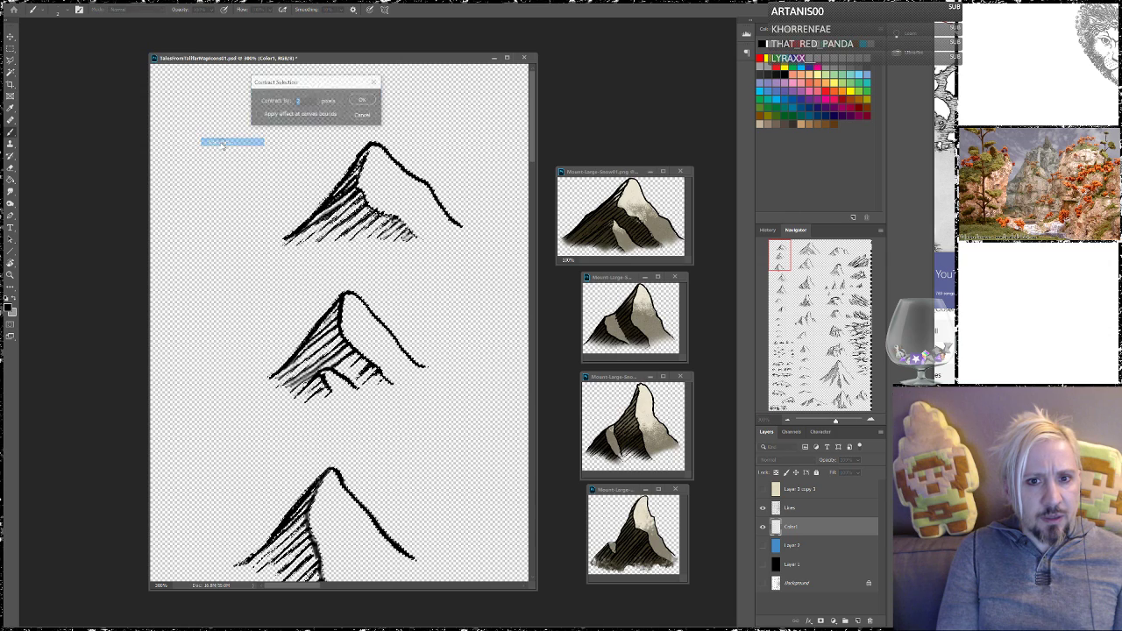
pyautogui.click(365, 99)
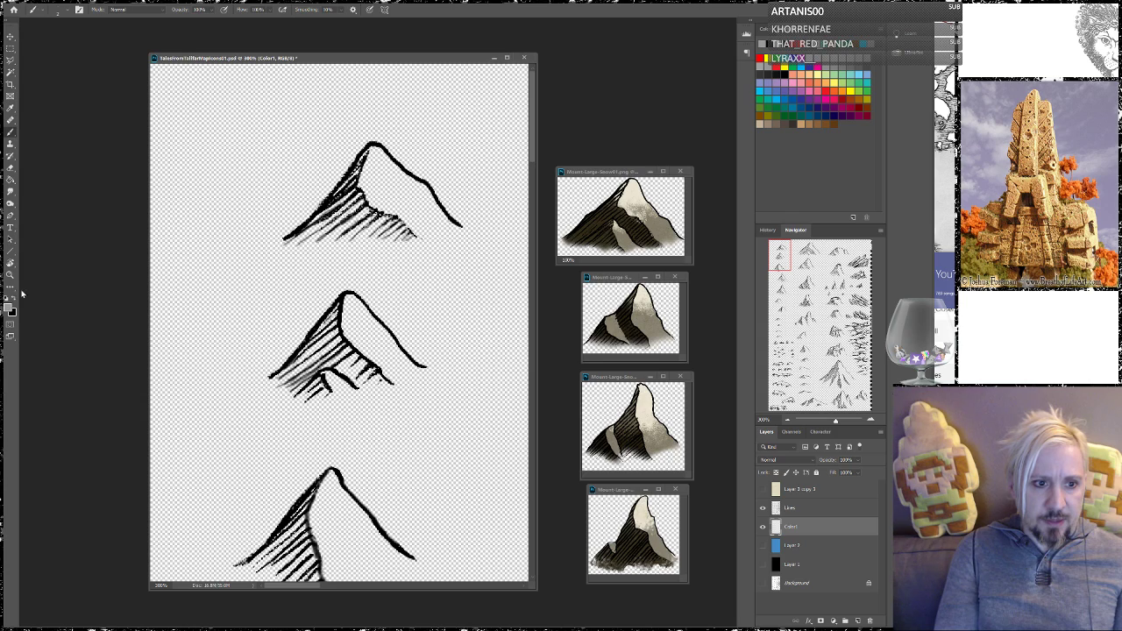
# Paint the first mountain's lit face and hatched side flat gray on the Color1 layer with a hard round brush
pyautogui.rightClick(426, 278)
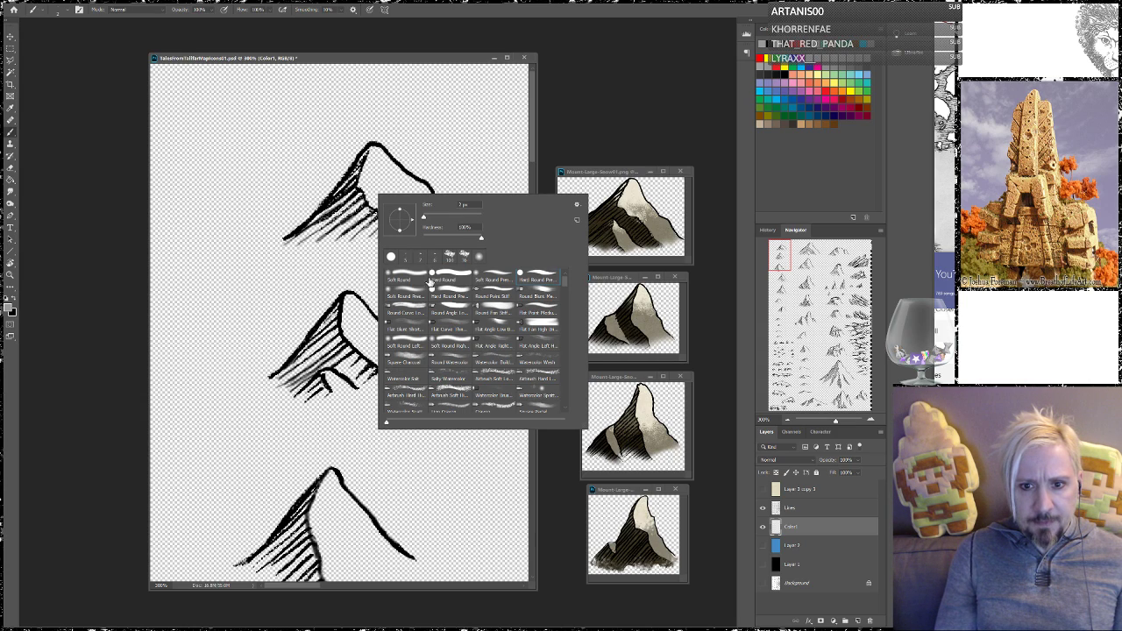
pyautogui.press('Escape')
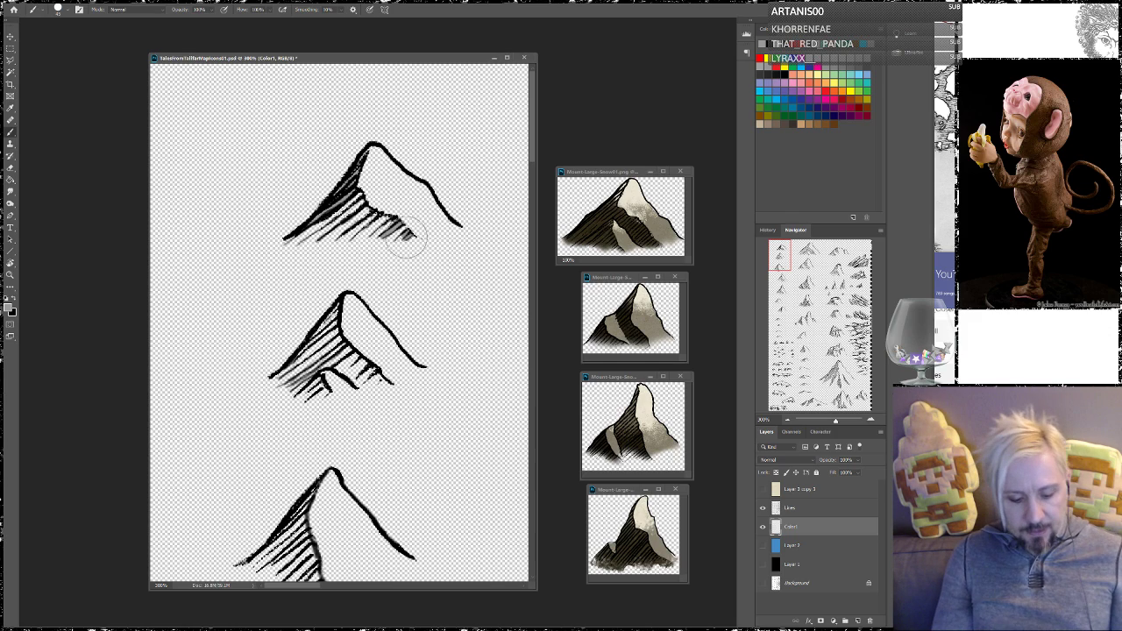
pyautogui.moveTo(390, 186)
pyautogui.mouseDown()
pyautogui.moveTo(361, 219)
pyautogui.moveTo(350, 211)
pyautogui.mouseUp()
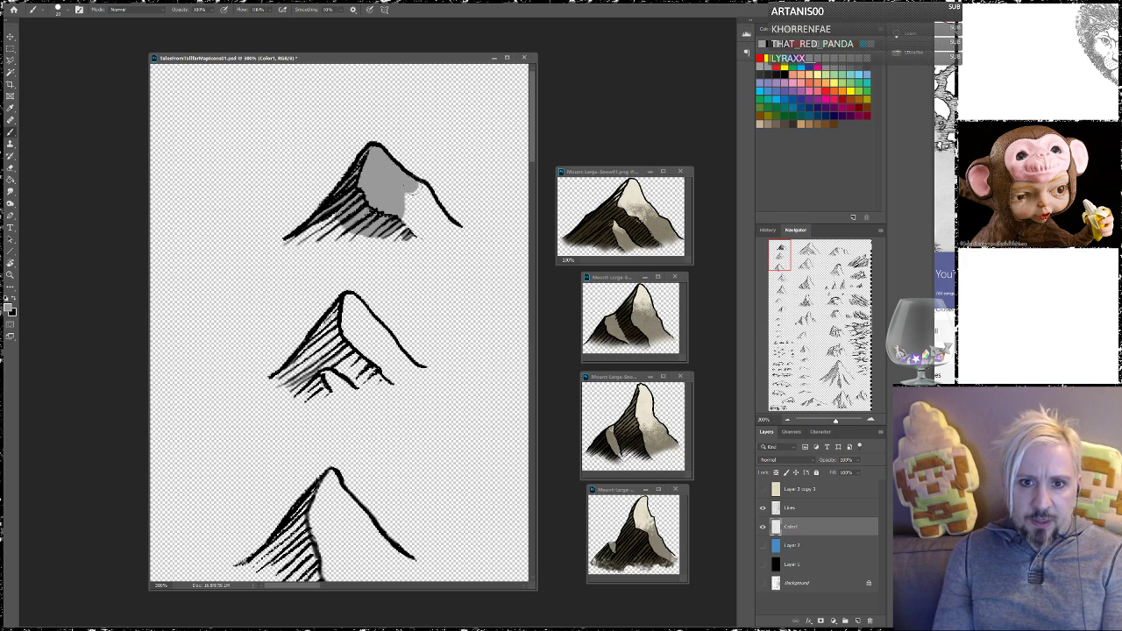
pyautogui.moveTo(428, 209)
pyautogui.mouseDown()
pyautogui.moveTo(460, 232)
pyautogui.moveTo(408, 194)
pyautogui.moveTo(419, 226)
pyautogui.mouseUp()
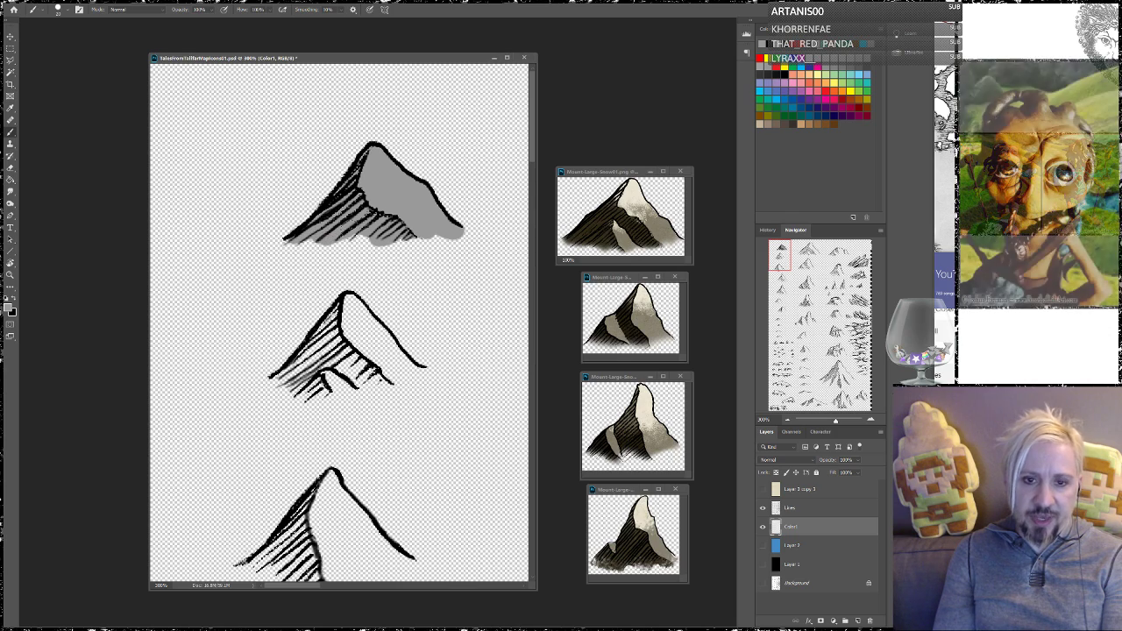
# Smooth the gray base of the first mountain and extend it into a long foot beyond the hatched side
pyautogui.moveTo(302, 242); pyautogui.dragTo(414, 243)
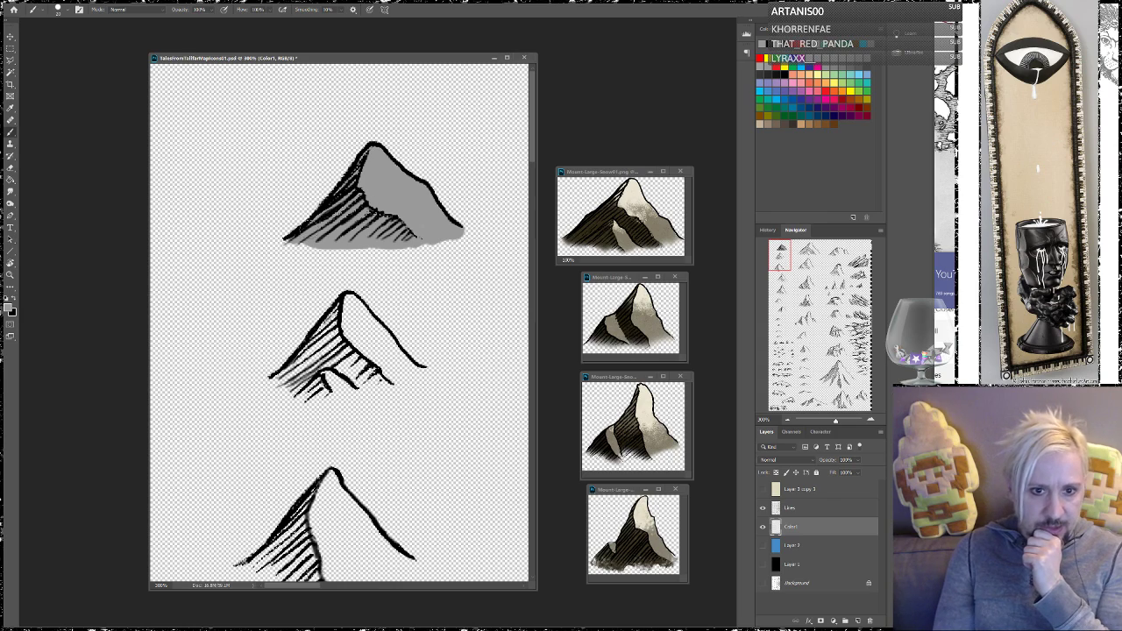
pyautogui.moveTo(285, 245)
pyautogui.mouseDown()
pyautogui.moveTo(268, 251)
pyautogui.moveTo(333, 252)
pyautogui.mouseUp()
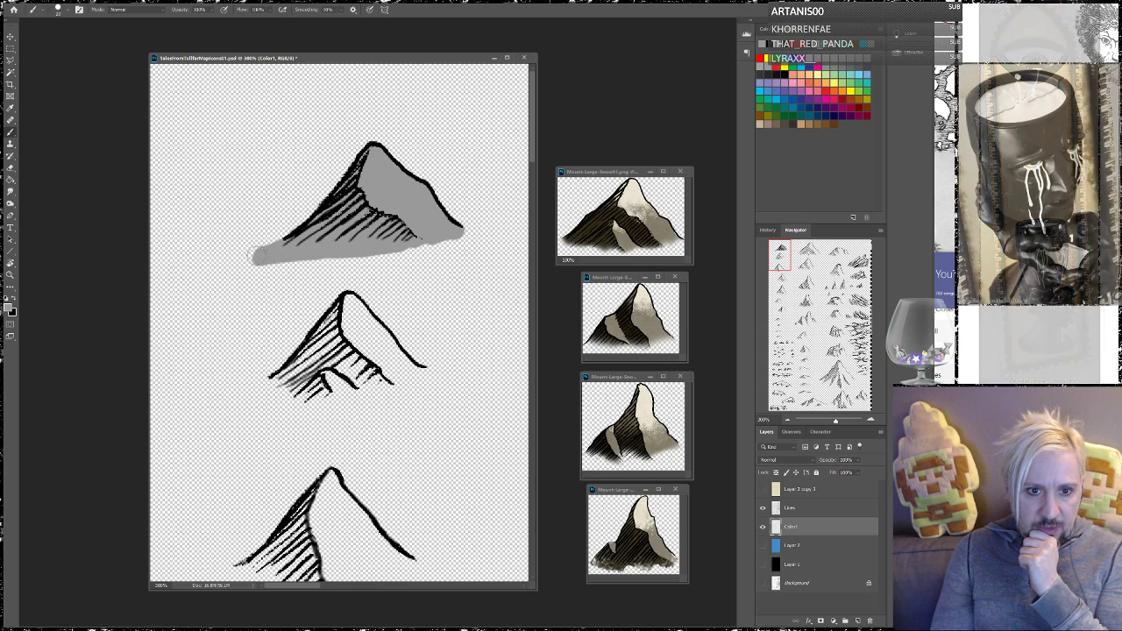
pyautogui.moveTo(263, 256); pyautogui.dragTo(242, 260)
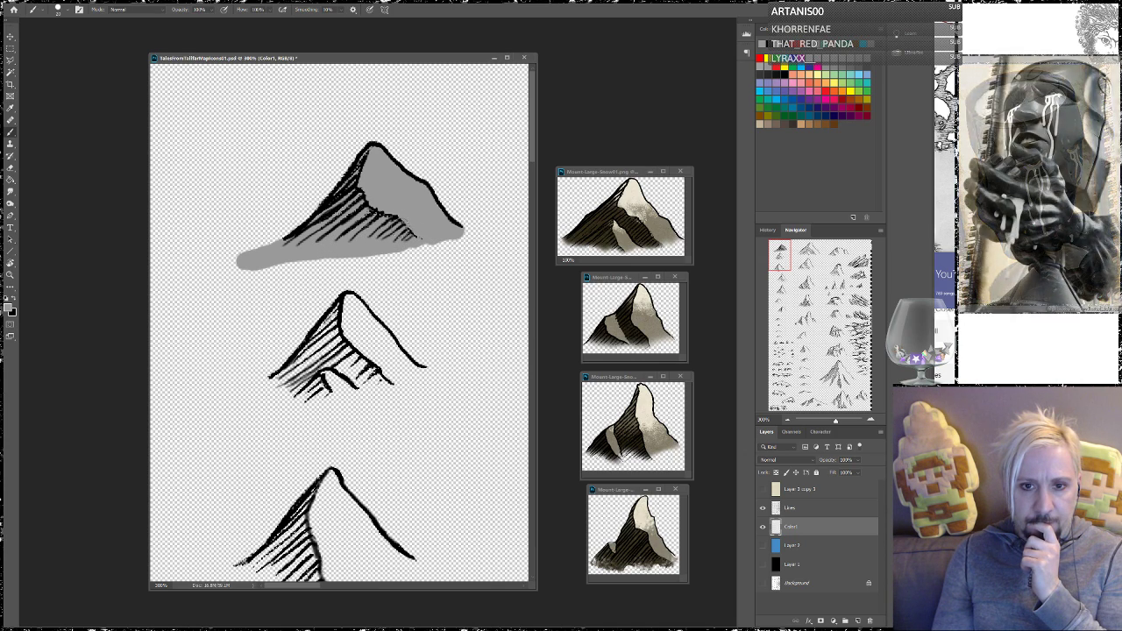
# Select the first mountain's hatched side and extended gray foot with the Polygonal Lasso, following the inner shadow edge
pyautogui.press('l')
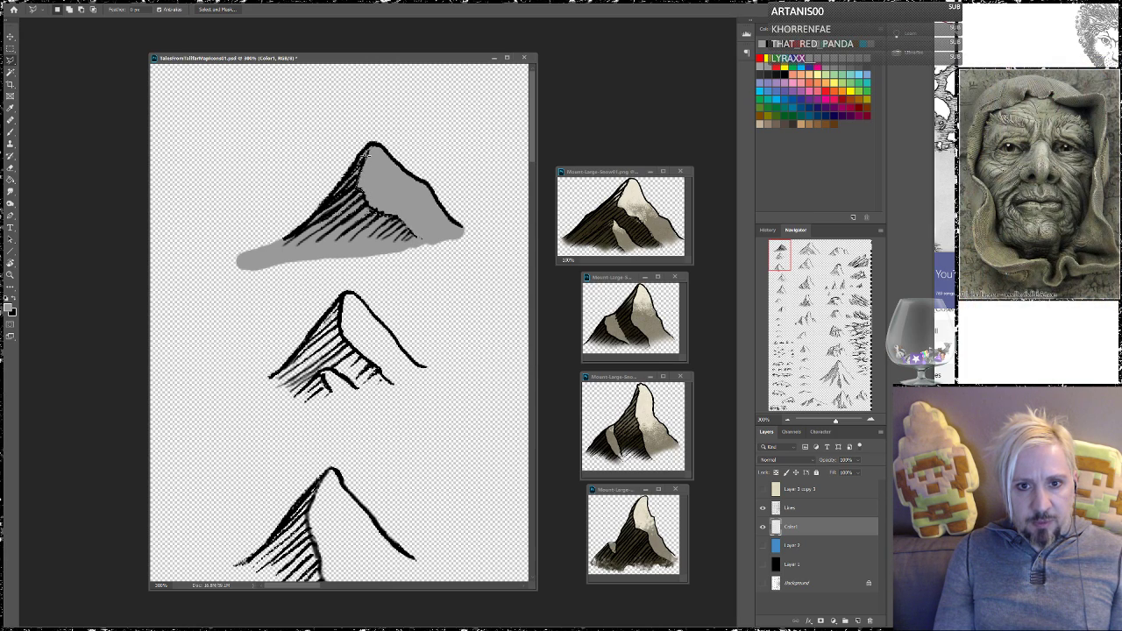
pyautogui.click(326, 143)
pyautogui.click(200, 248)
pyautogui.click(219, 305)
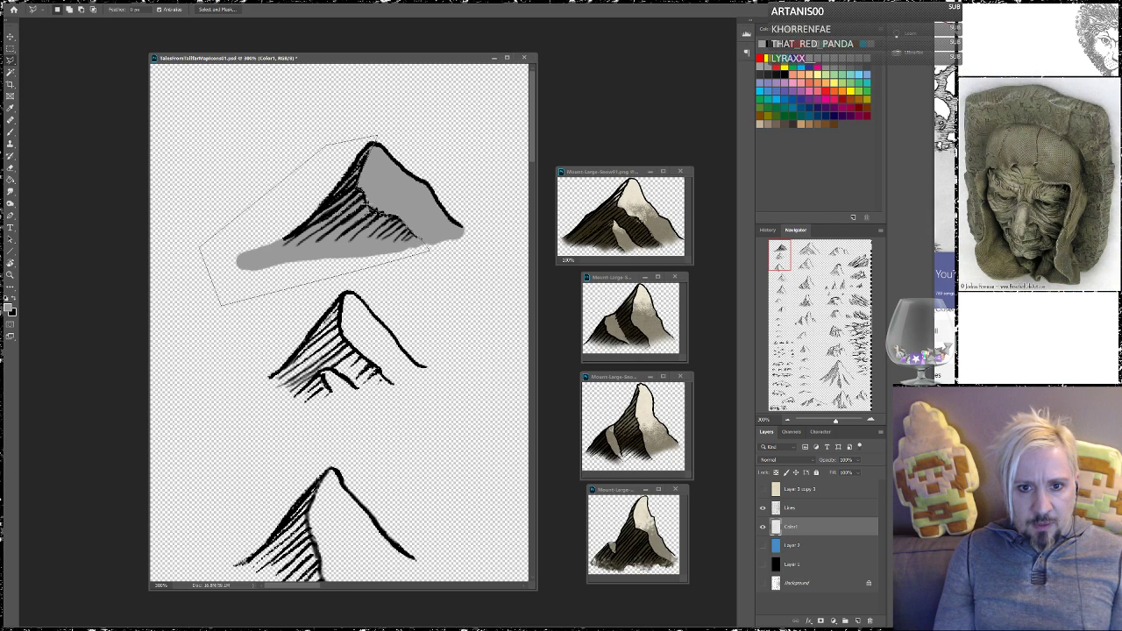
pyautogui.doubleClick(372, 202)
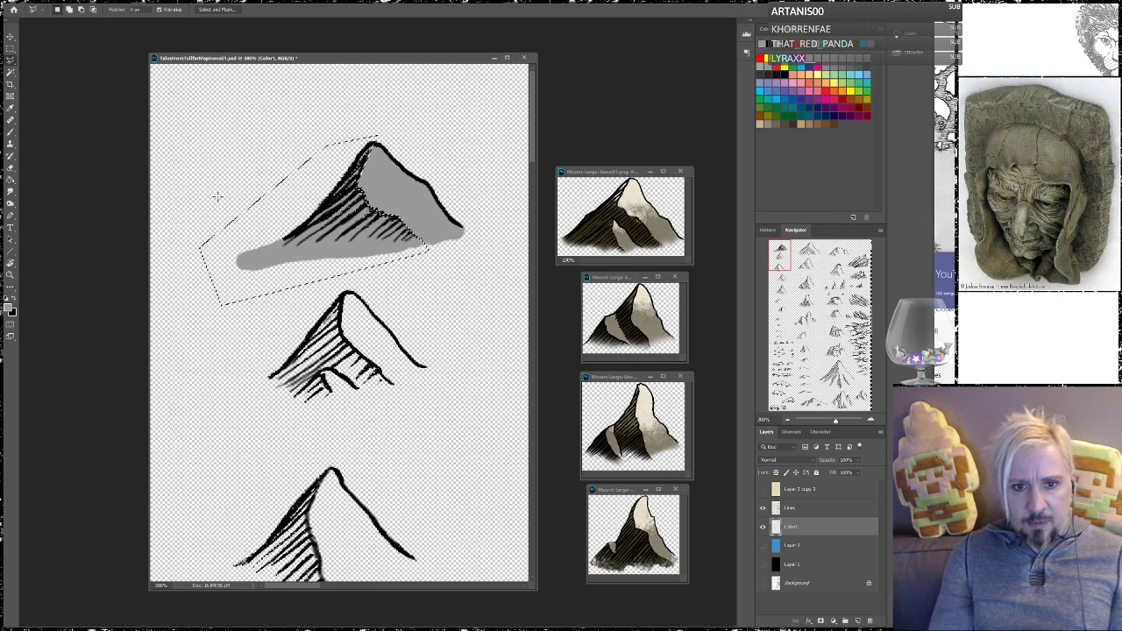
# Darken the selected hatched side and foot of the first mountain with Brightness/Contrast at brightness -150, and deselect
pyautogui.click(64, 1)
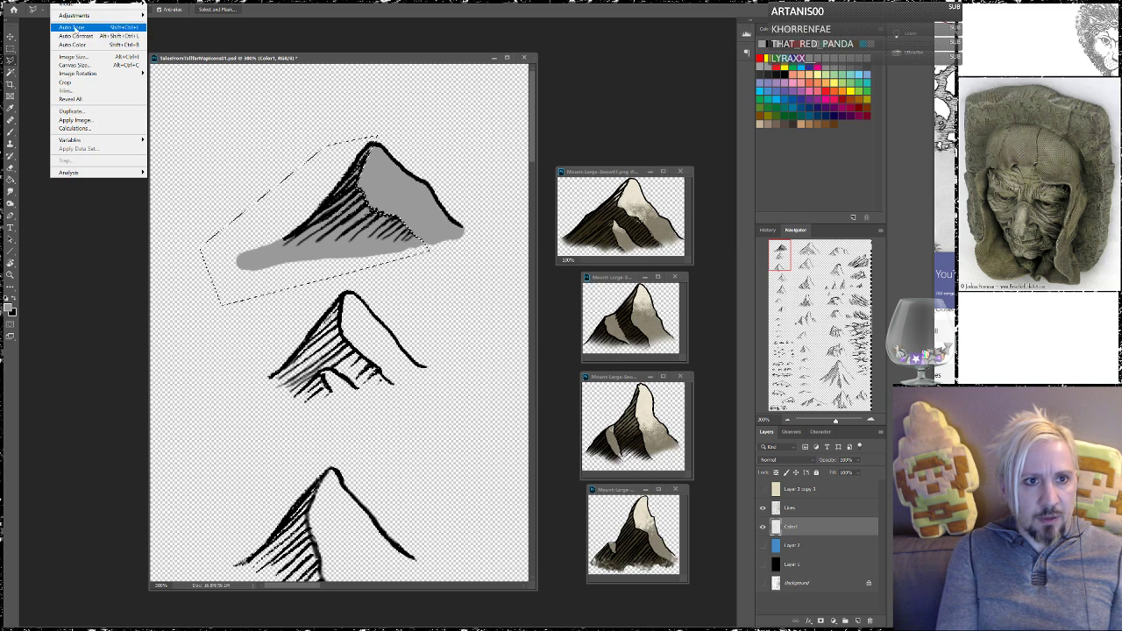
pyautogui.click(164, 16)
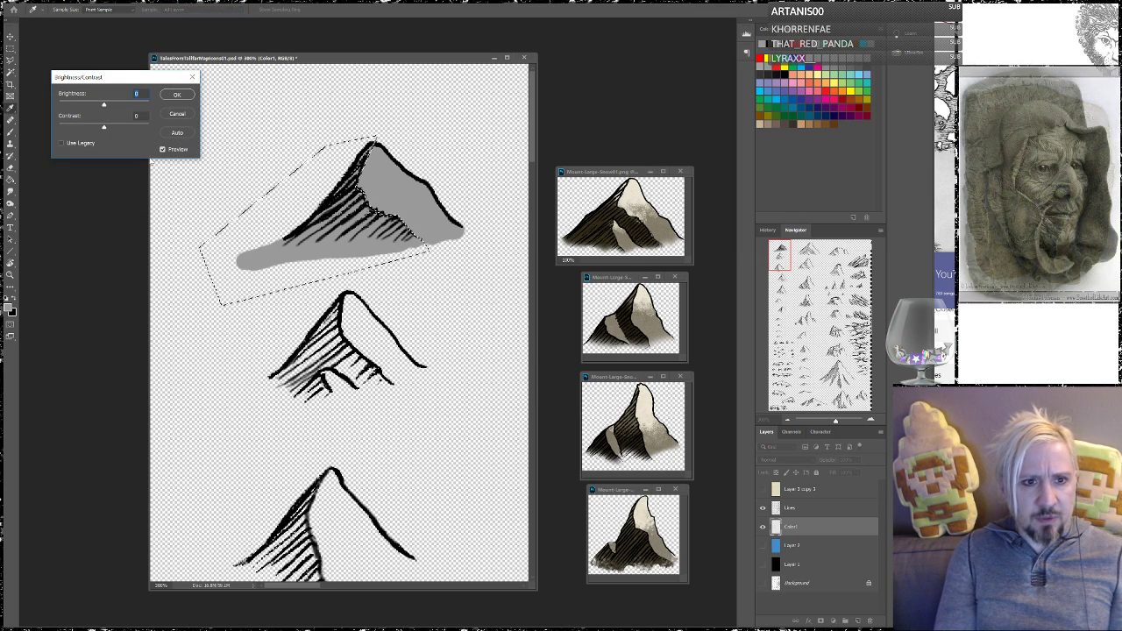
pyautogui.moveTo(104, 104); pyautogui.dragTo(53, 109)
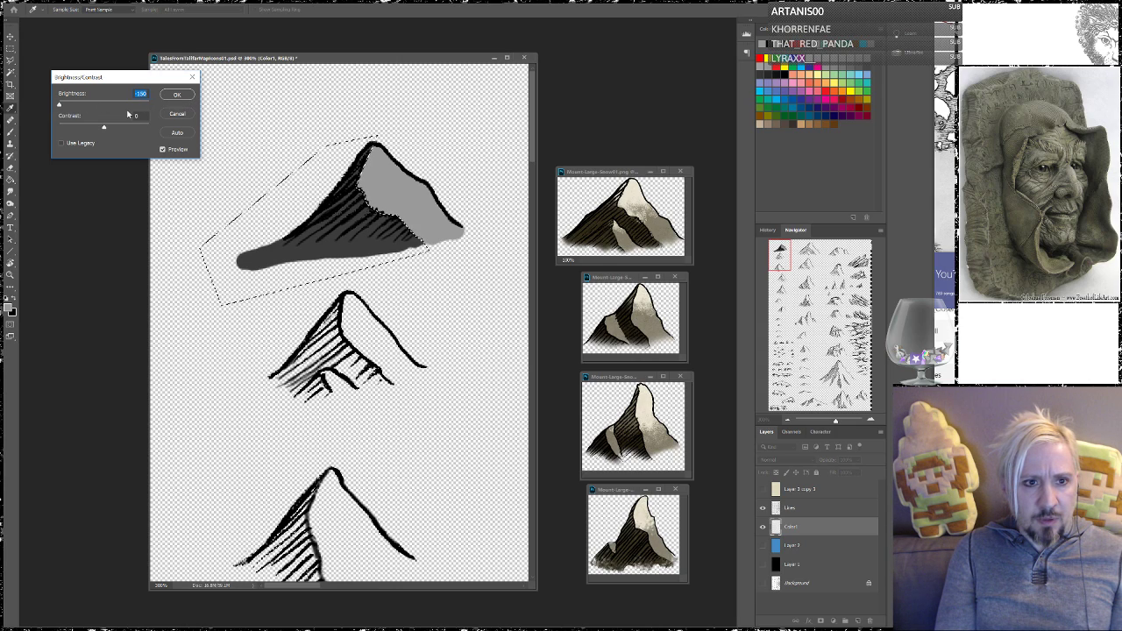
pyautogui.click(177, 93)
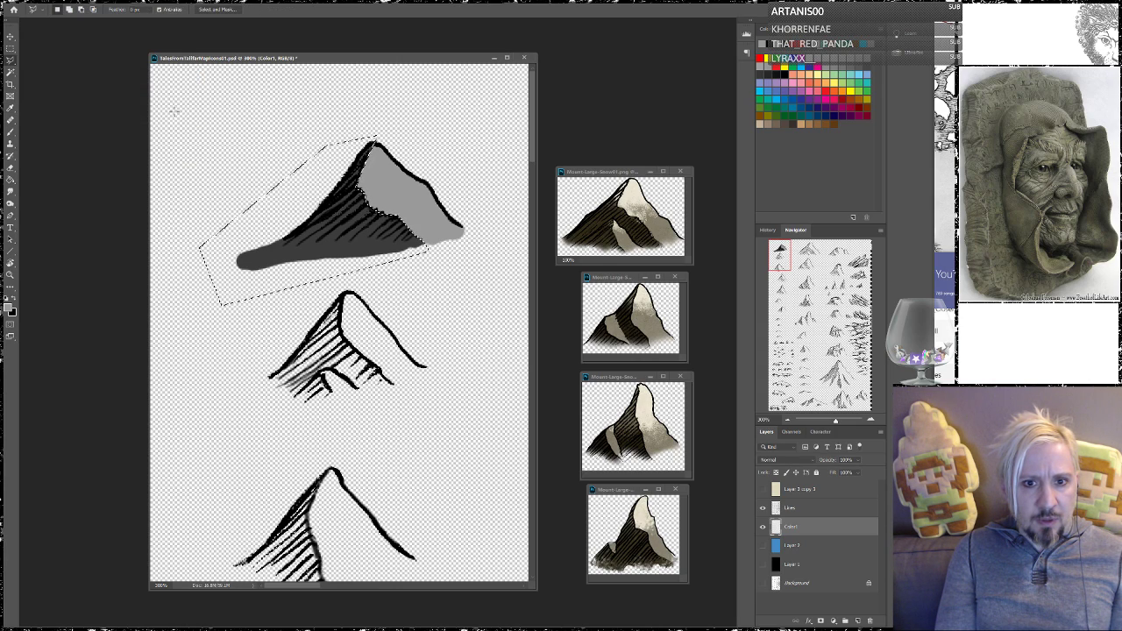
pyautogui.hotkey('ctrl', 'd')
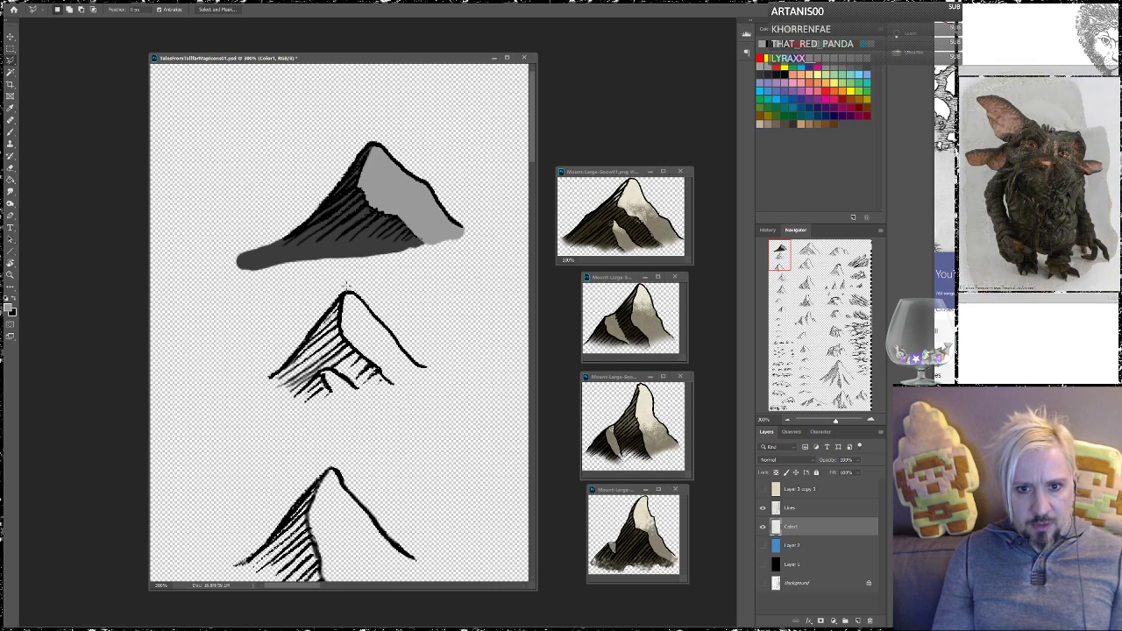
# Fade the outer end of the first mountain's foot and its lower edge with a large soft round eraser
pyautogui.click(10, 168)
pyautogui.rightClick(269, 290)
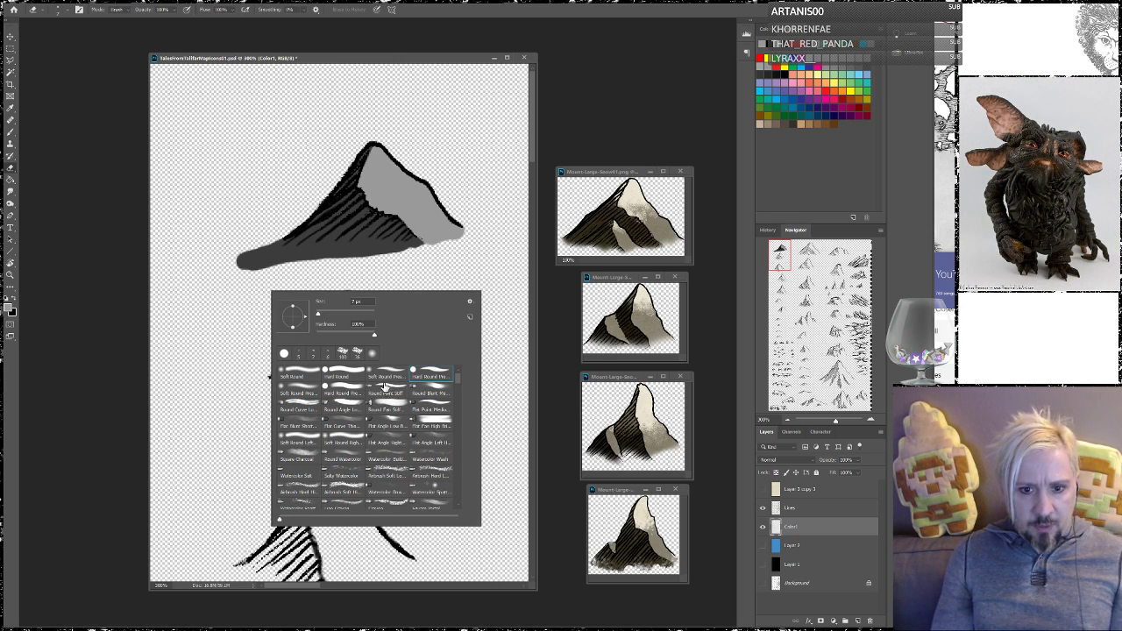
pyautogui.doubleClick(410, 375)
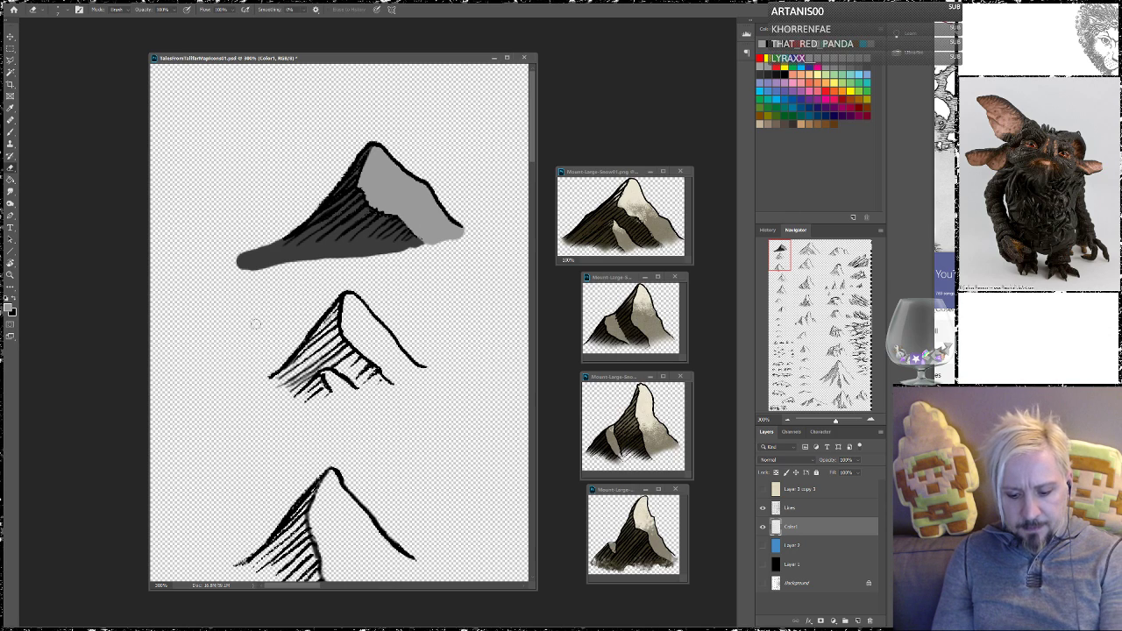
pyautogui.press(']')
pyautogui.press(']')
pyautogui.press(']')
pyautogui.press(']')
pyautogui.press(']')
pyautogui.press(']')
pyautogui.press(']')
pyautogui.press(']')
pyautogui.press(']')
pyautogui.press(']')
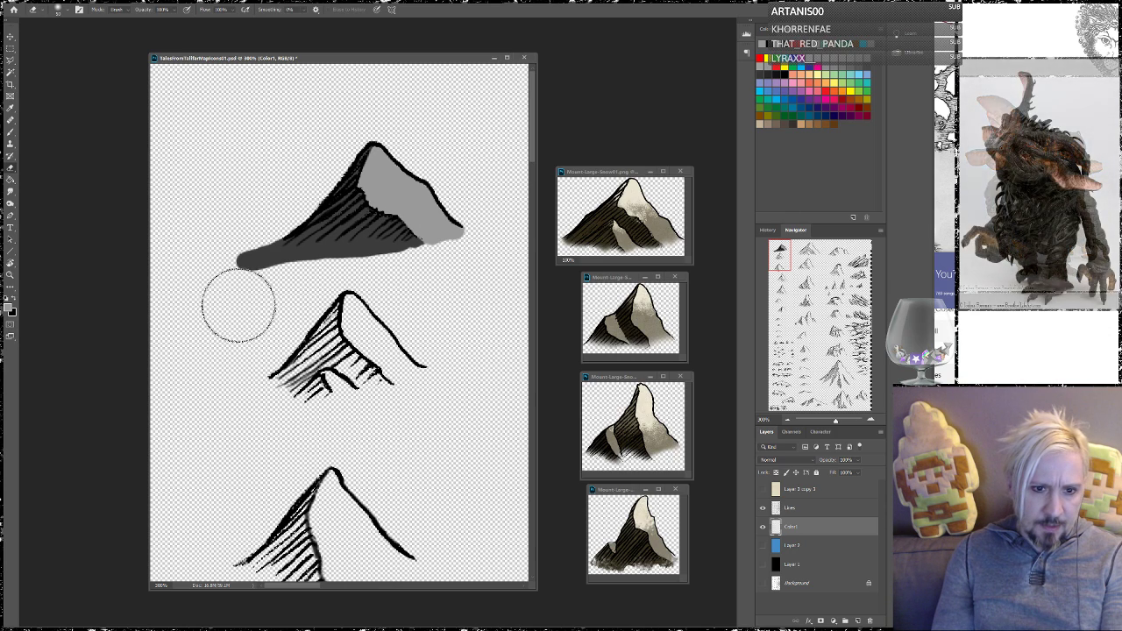
pyautogui.moveTo(187, 301); pyautogui.dragTo(213, 313)
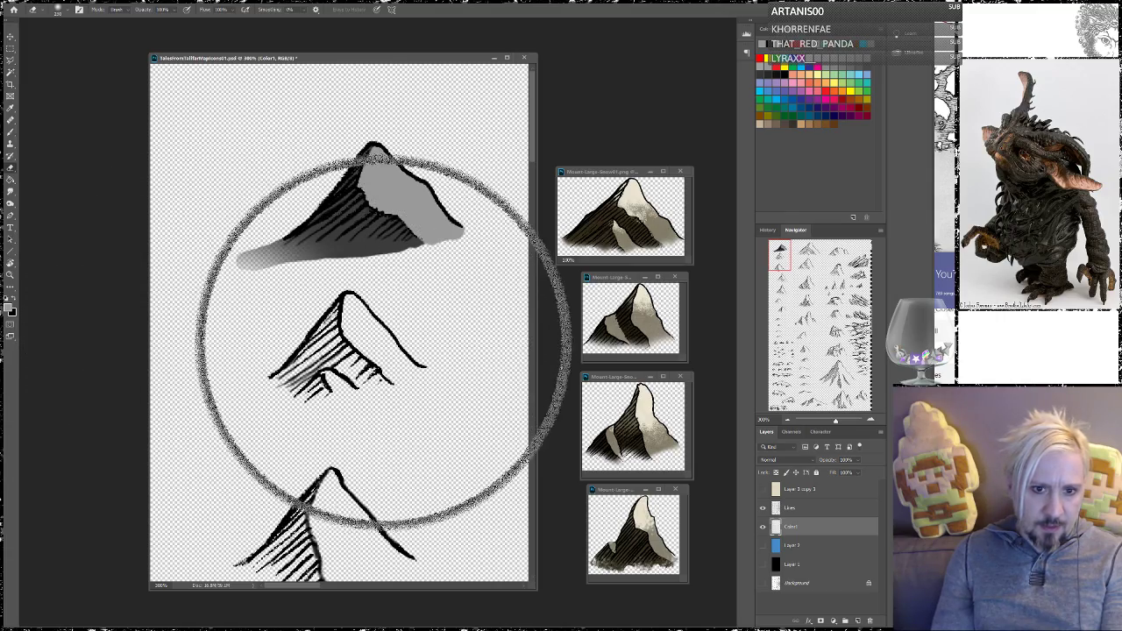
pyautogui.moveTo(384, 342); pyautogui.dragTo(397, 329)
pyautogui.press('[')
pyautogui.press('[')
pyautogui.press('[')
pyautogui.press('[')
pyautogui.press('[')
pyautogui.press('[')
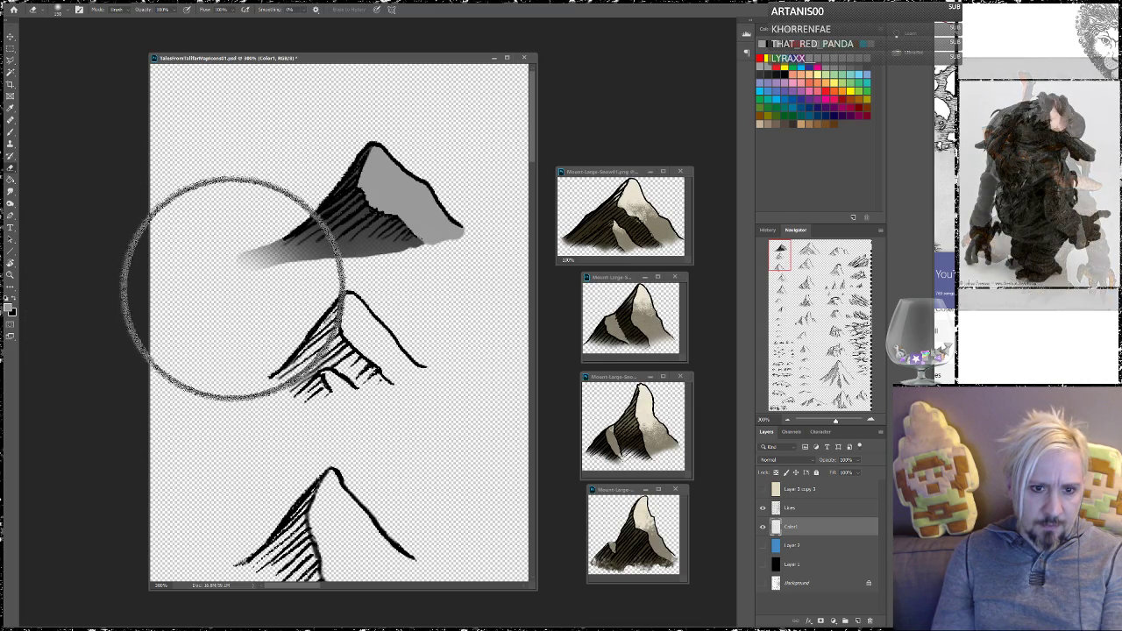
pyautogui.press('[')
pyautogui.press('[')
pyautogui.press('[')
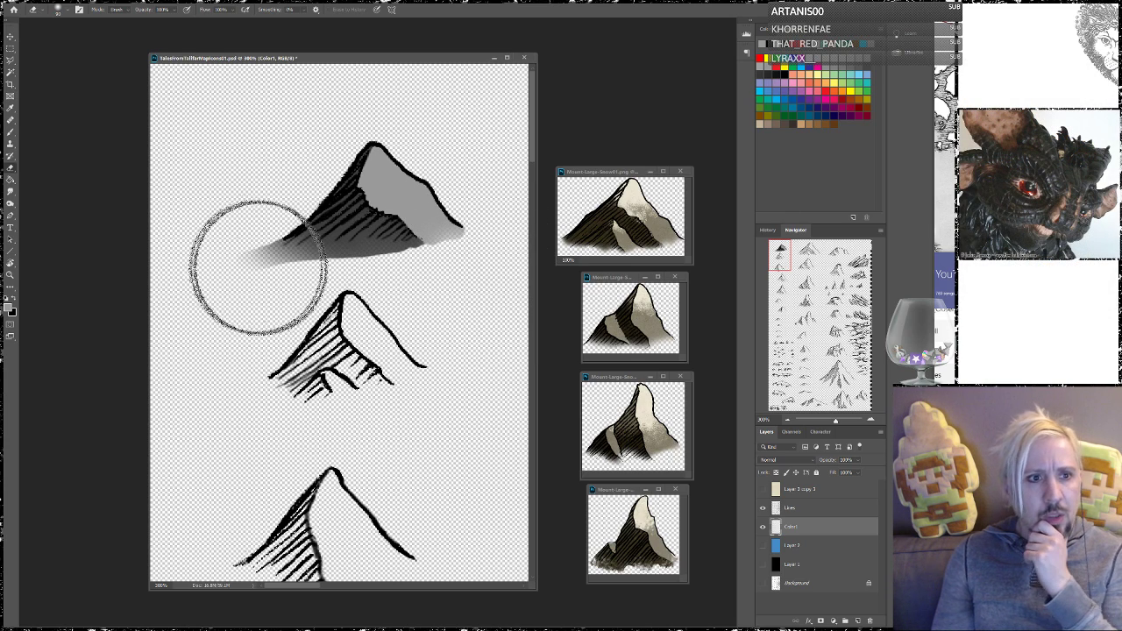
# Choose a rough textured brush for the Eraser and break up the lower edge of the first mountain's gray base
pyautogui.rightClick(390, 249)
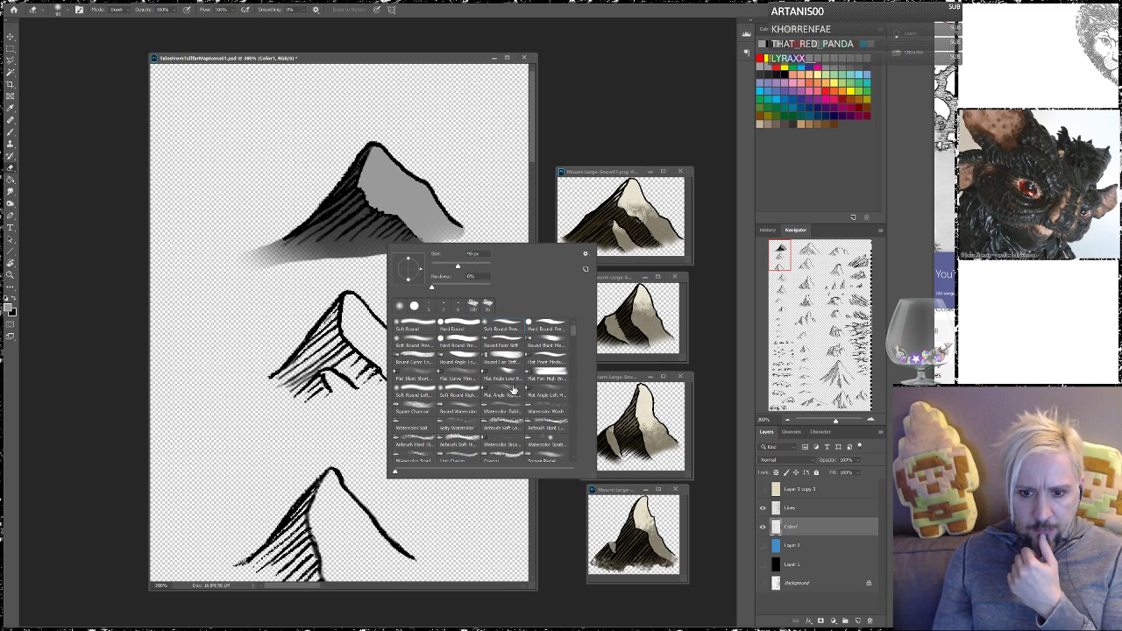
pyautogui.moveTo(572, 333)
pyautogui.mouseDown()
pyautogui.moveTo(571, 359)
pyautogui.moveTo(446, 341)
pyautogui.mouseUp()
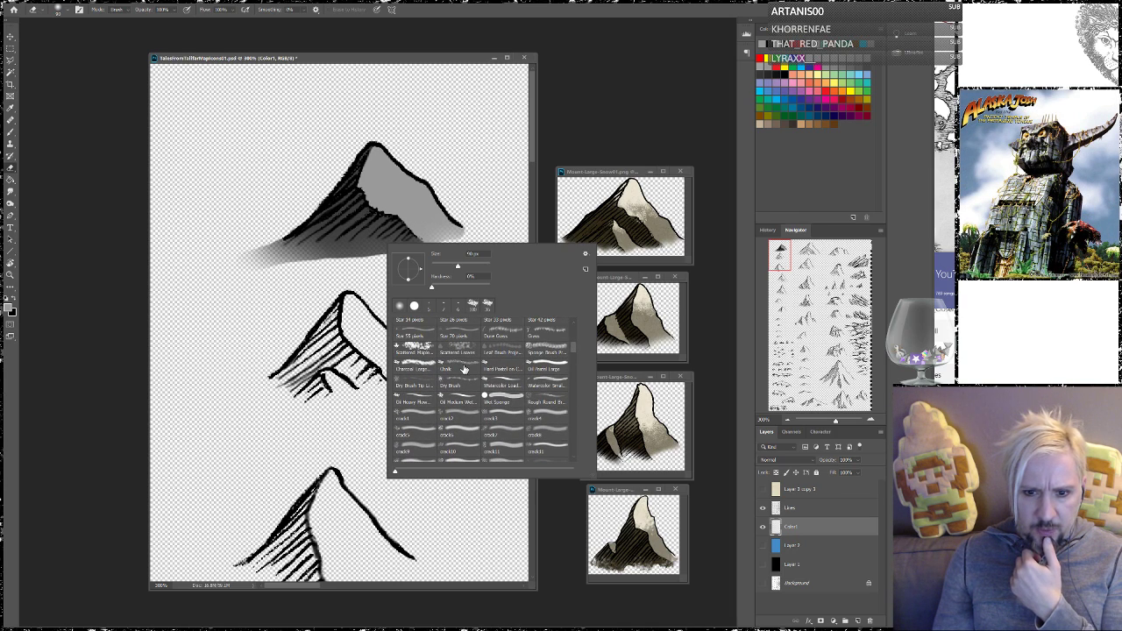
pyautogui.click(290, 301)
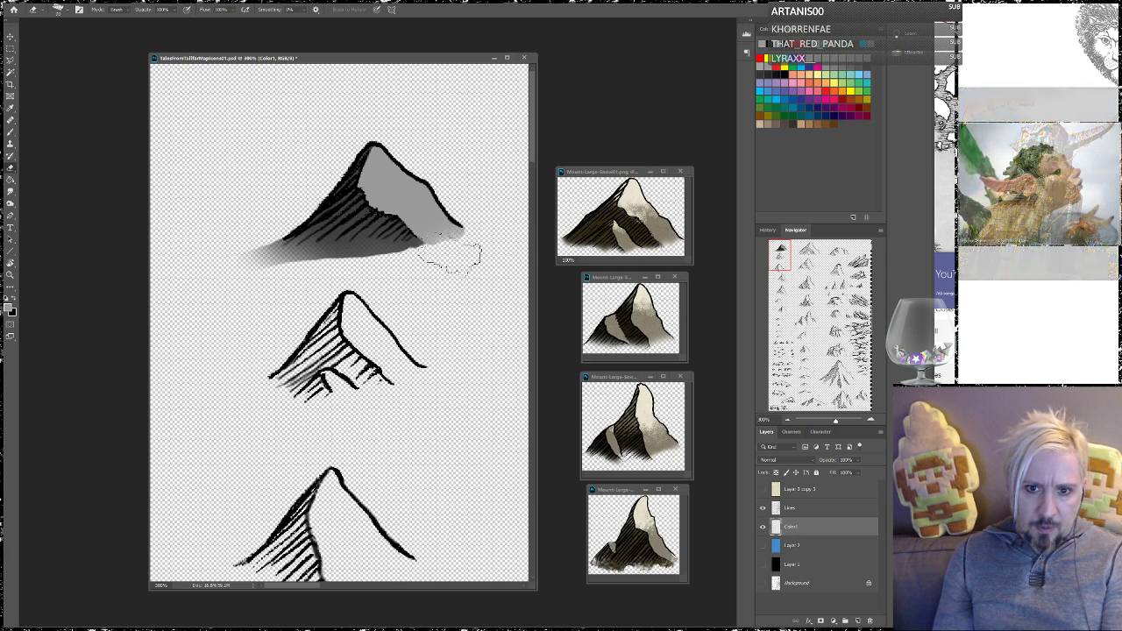
pyautogui.moveTo(473, 246)
pyautogui.mouseDown()
pyautogui.moveTo(446, 262)
pyautogui.moveTo(419, 258)
pyautogui.moveTo(408, 272)
pyautogui.moveTo(369, 264)
pyautogui.moveTo(314, 285)
pyautogui.mouseUp()
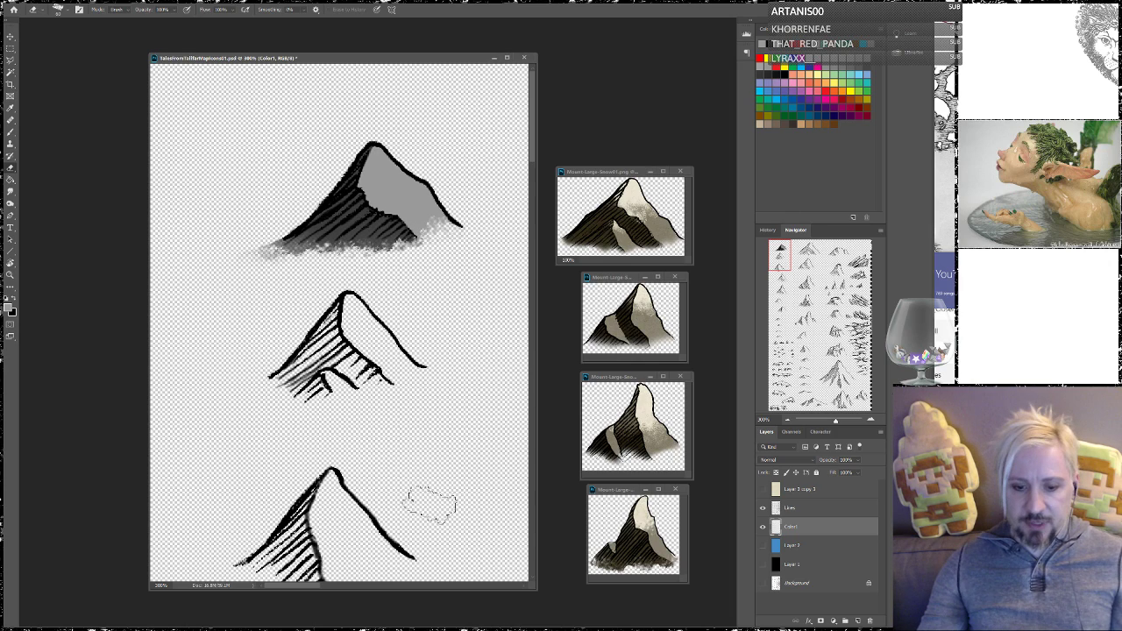
# Switch to Wonderdraft and place a large mountain symbol on the map's empty western land, with small peaks around its base
pyautogui.hotkey('alt', 'Tab')
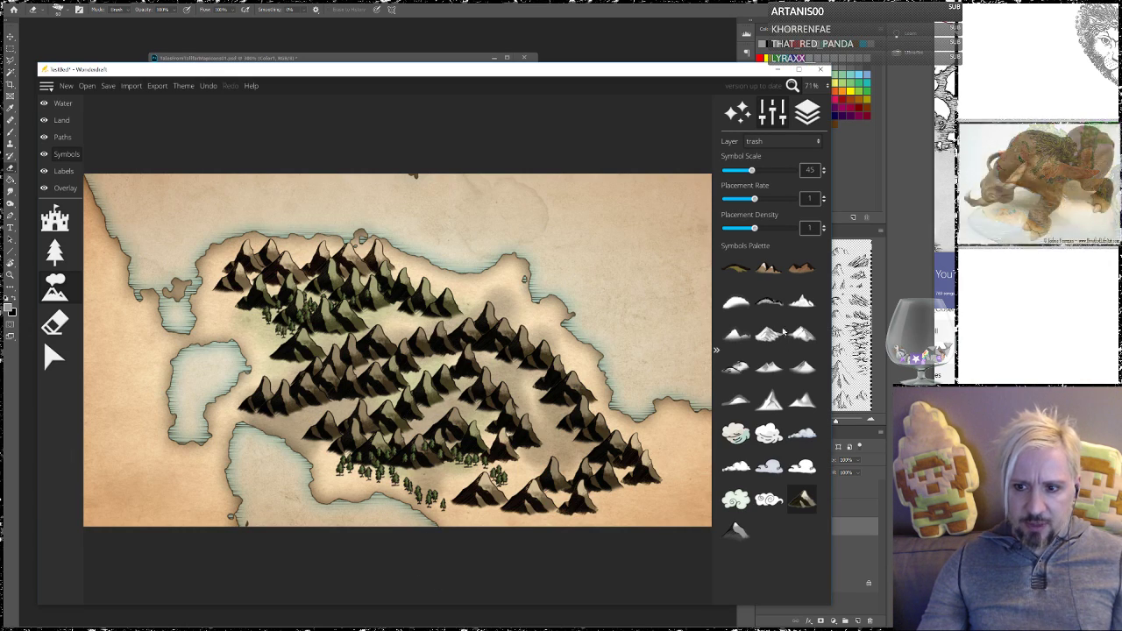
pyautogui.click(154, 322)
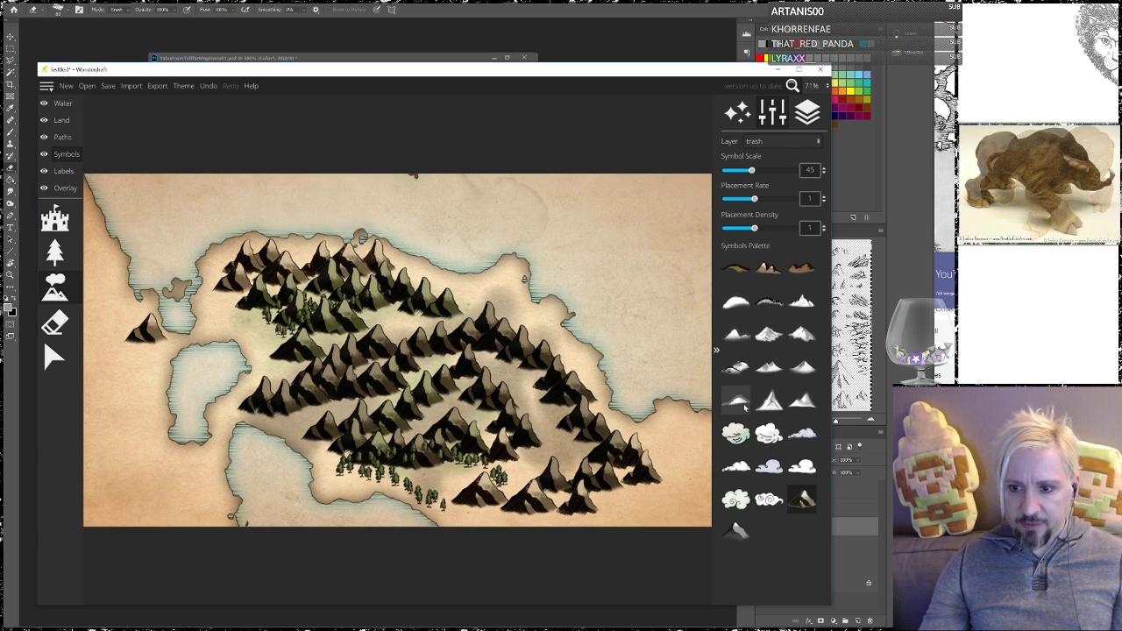
pyautogui.click(802, 367)
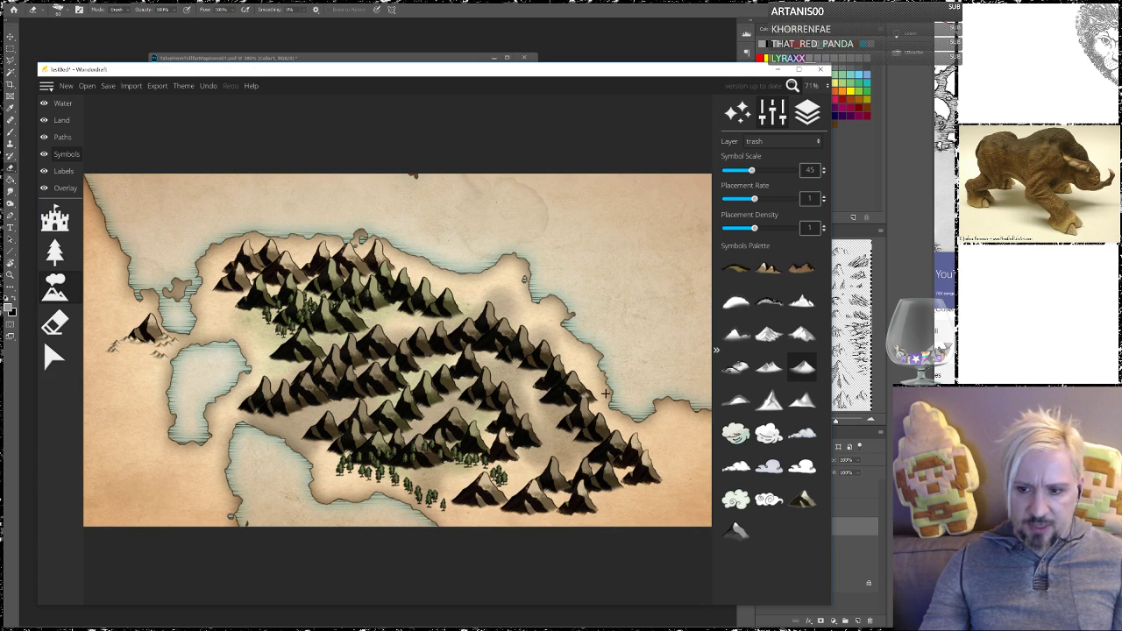
# Add thick-outlined hills and clusters of tiny hills around the foot of the newly placed large mountain
pyautogui.click(735, 400)
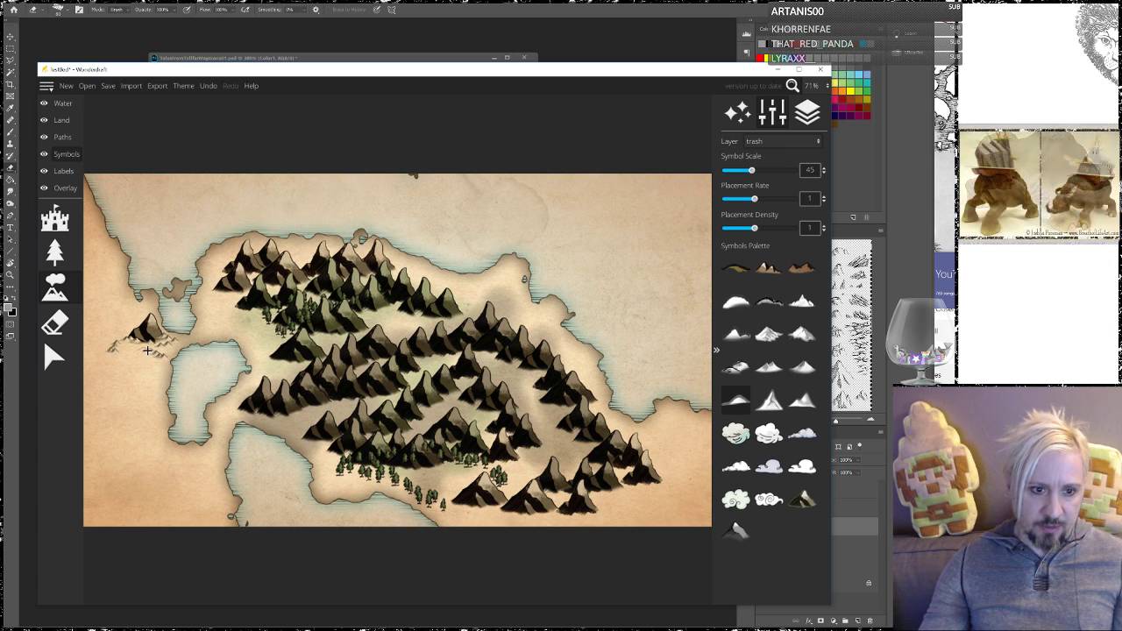
pyautogui.scroll(6, 153, 351)
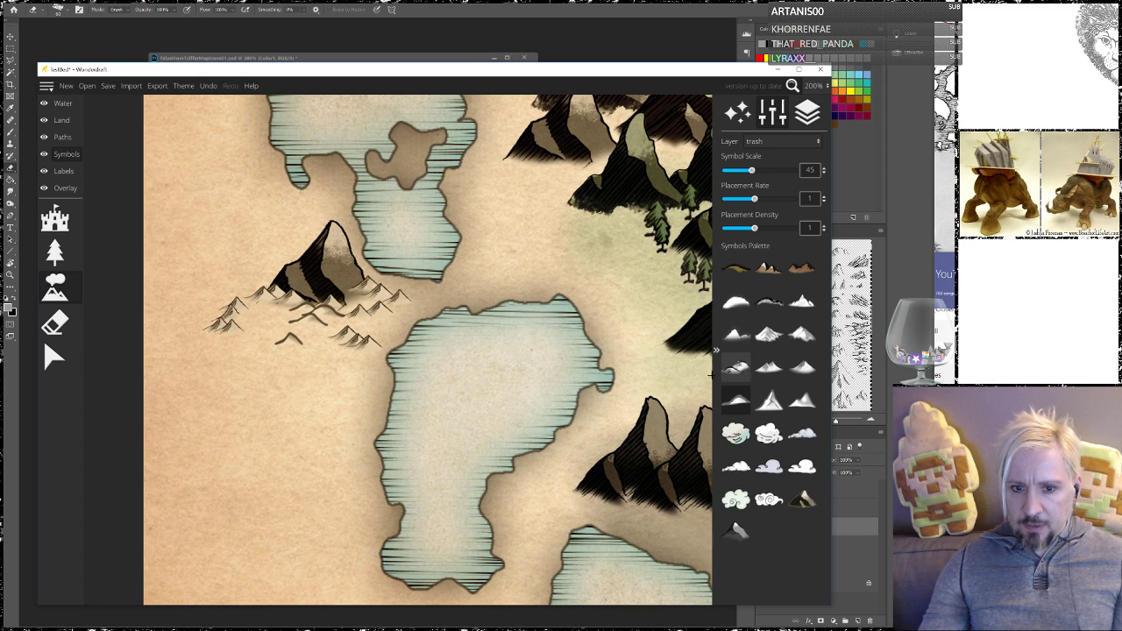
pyautogui.click(736, 373)
pyautogui.moveTo(291, 306); pyautogui.dragTo(374, 314)
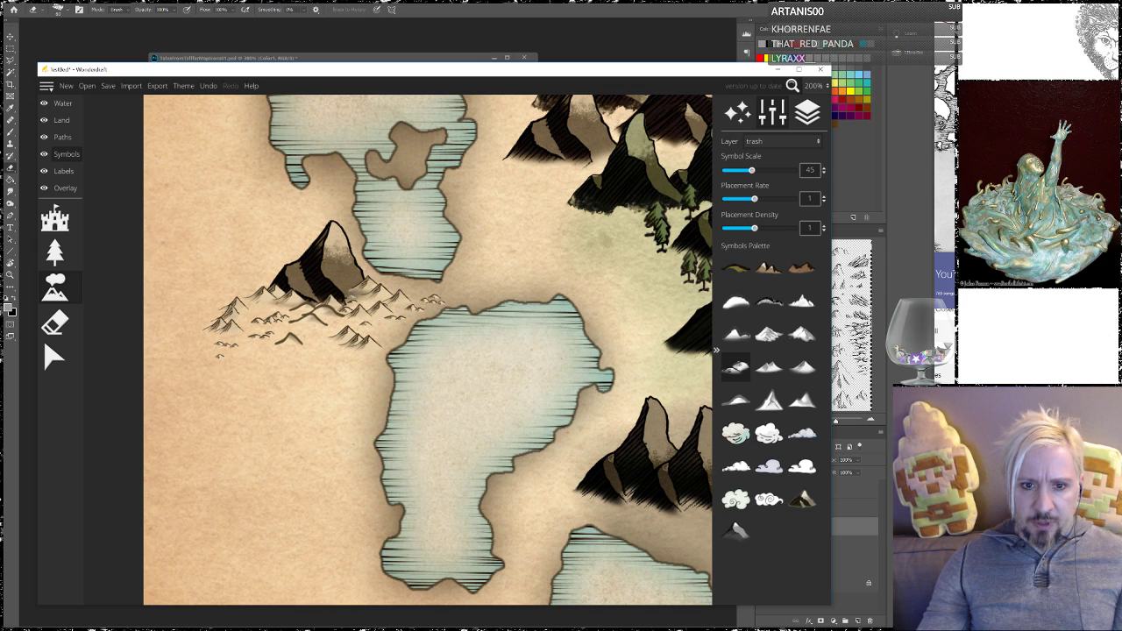
pyautogui.scroll(5, 343, 296)
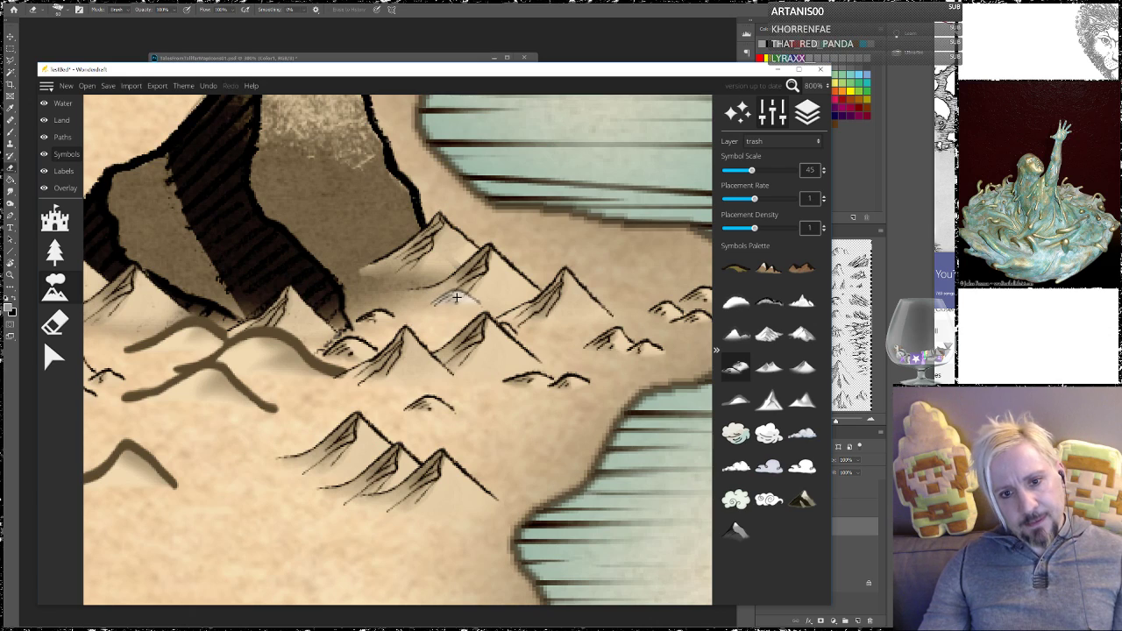
# Remove the two small peaks overlapping the right foot of the large mountain
pyautogui.click(54, 357)
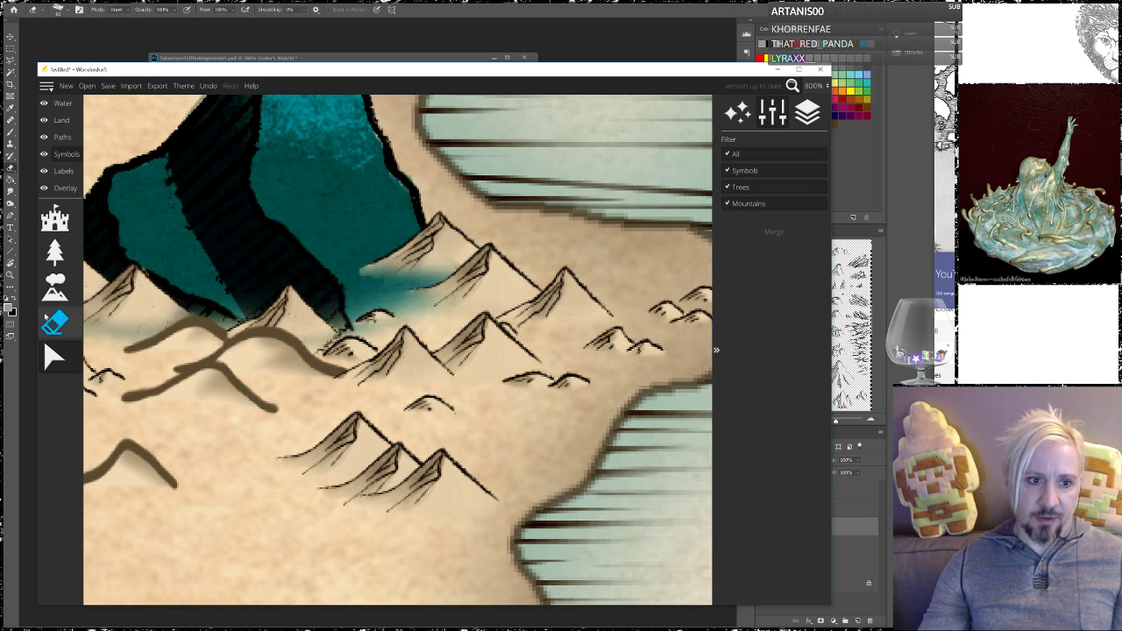
pyautogui.press('e')
pyautogui.scroll(-6, 446, 256)
pyautogui.click(747, 155)
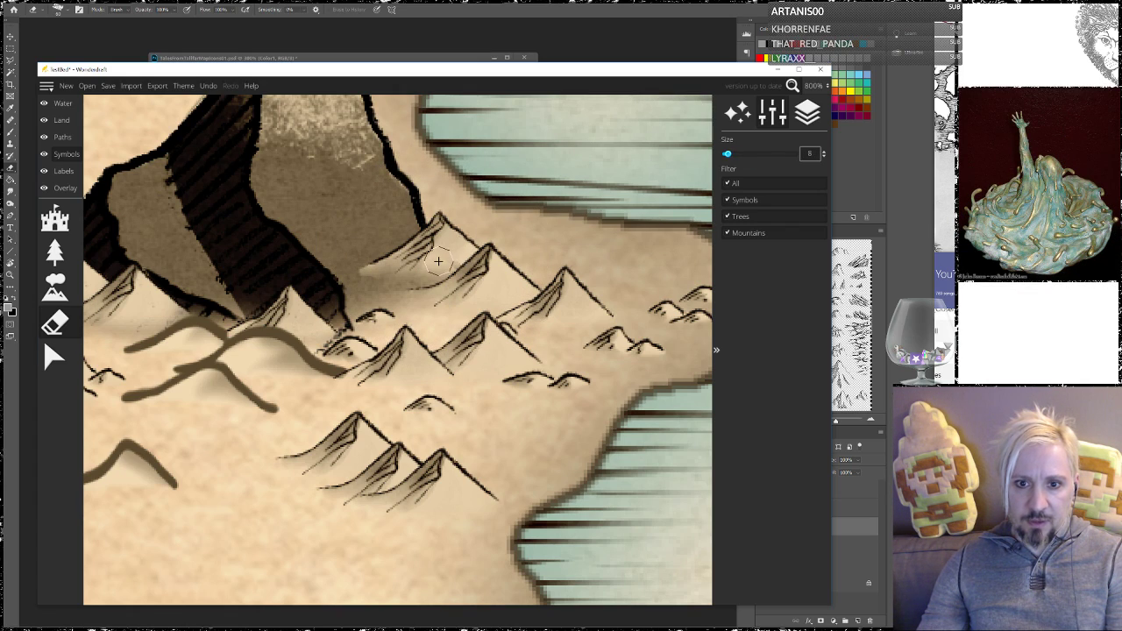
pyautogui.click(439, 260)
pyautogui.hotkey('ctrl', 'z')
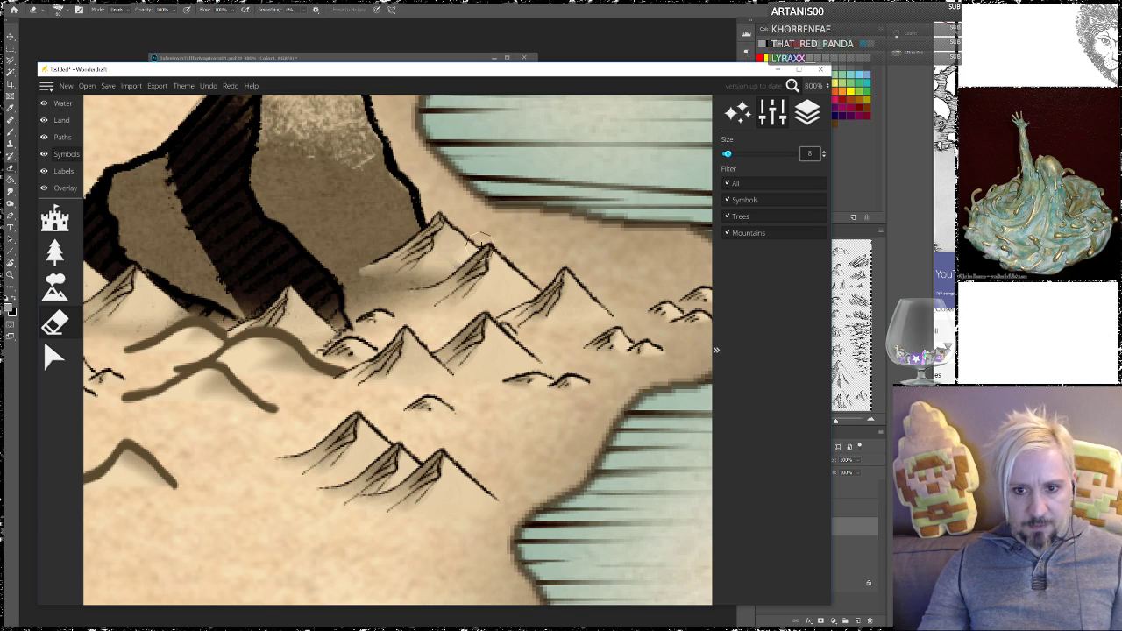
pyautogui.hotkey('ctrl', 'z')
# Place thick-outlined mountain symbols at the right foot of the large mountain in place of the removed peaks
pyautogui.click(60, 291)
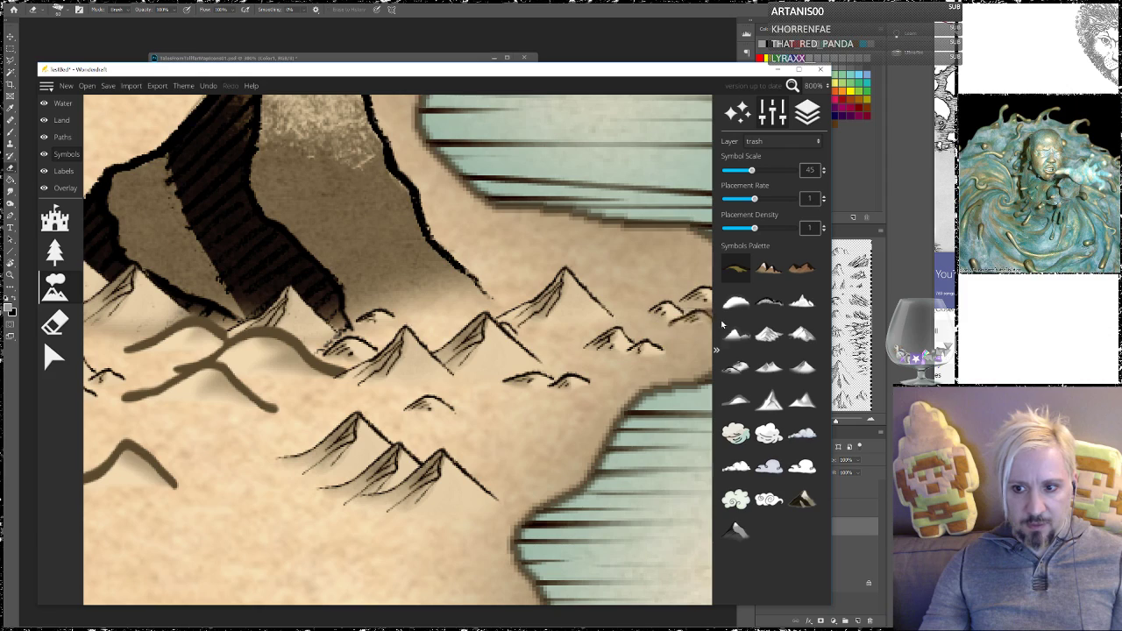
pyautogui.click(764, 401)
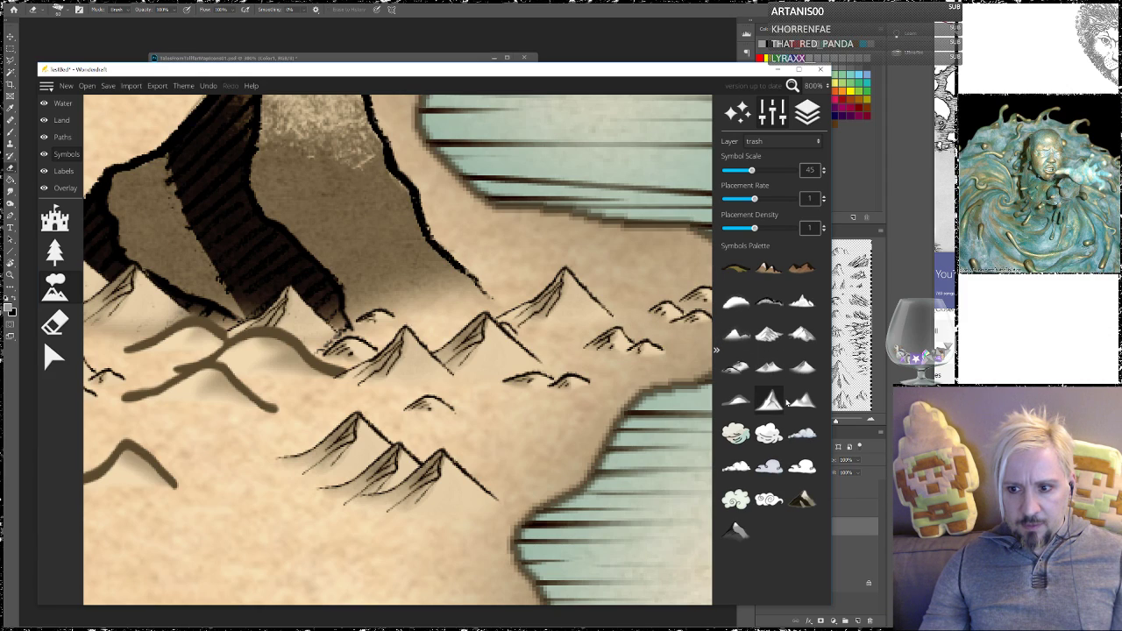
pyautogui.click(801, 399)
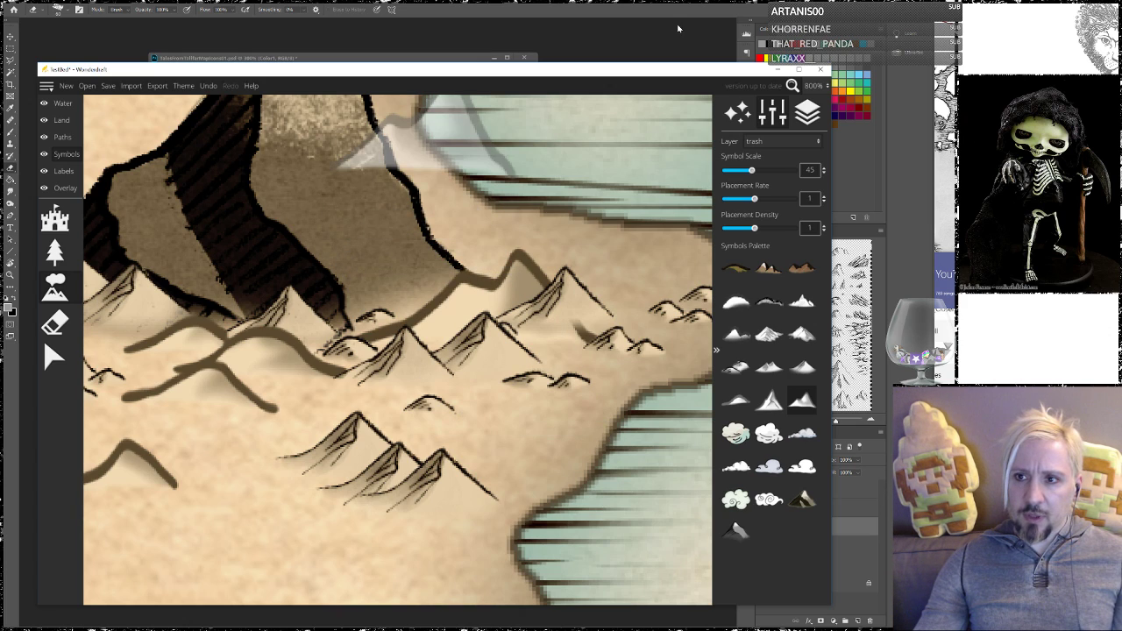
# Return to Photoshop and erase the faded foot extending beyond the first mountain's hatched side with the textured eraser
pyautogui.click(778, 70)
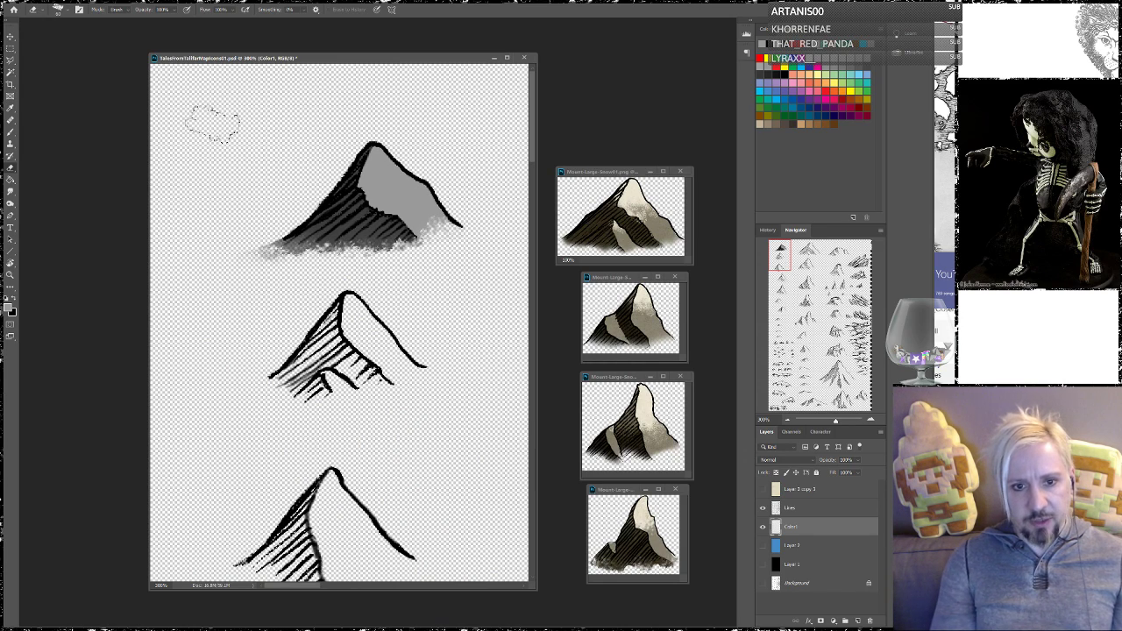
pyautogui.moveTo(263, 254)
pyautogui.mouseDown()
pyautogui.moveTo(288, 250)
pyautogui.moveTo(280, 263)
pyautogui.moveTo(296, 281)
pyautogui.moveTo(311, 242)
pyautogui.mouseUp()
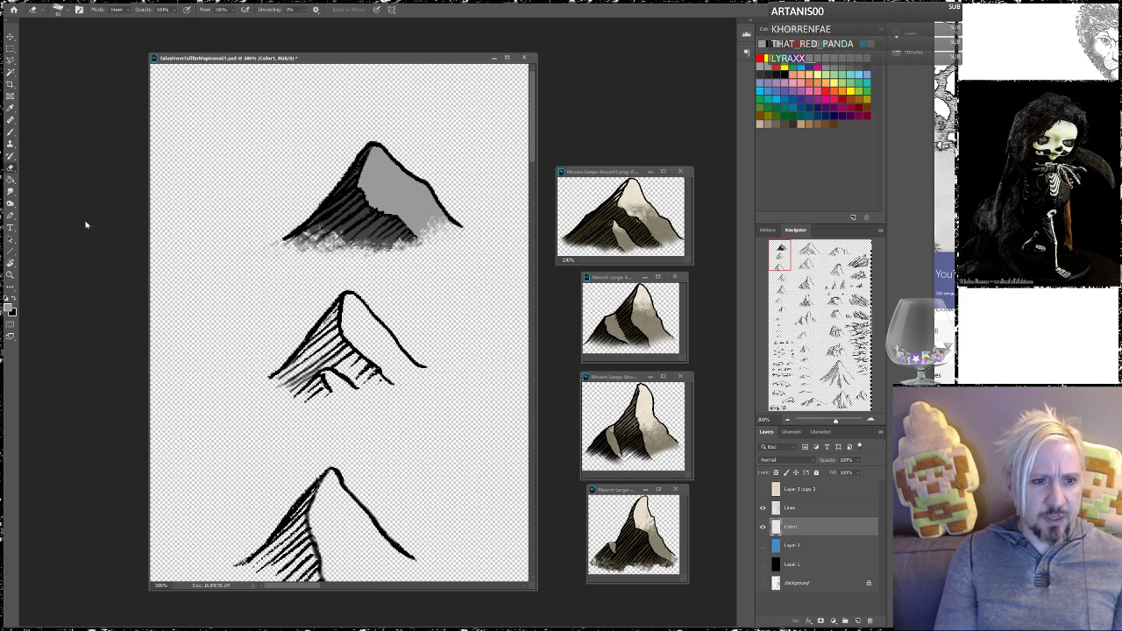
# Extend the first mountain's base downward with dark and light gray paint, and roughen its lower edge with the textured eraser
pyautogui.click(10, 132)
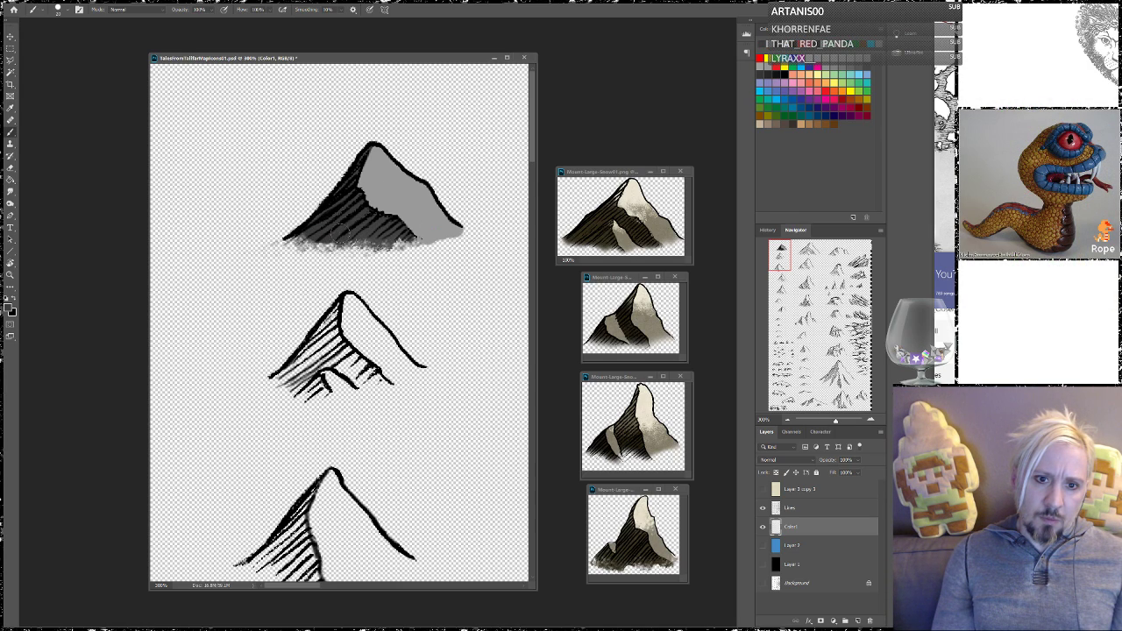
pyautogui.moveTo(317, 234); pyautogui.dragTo(378, 252)
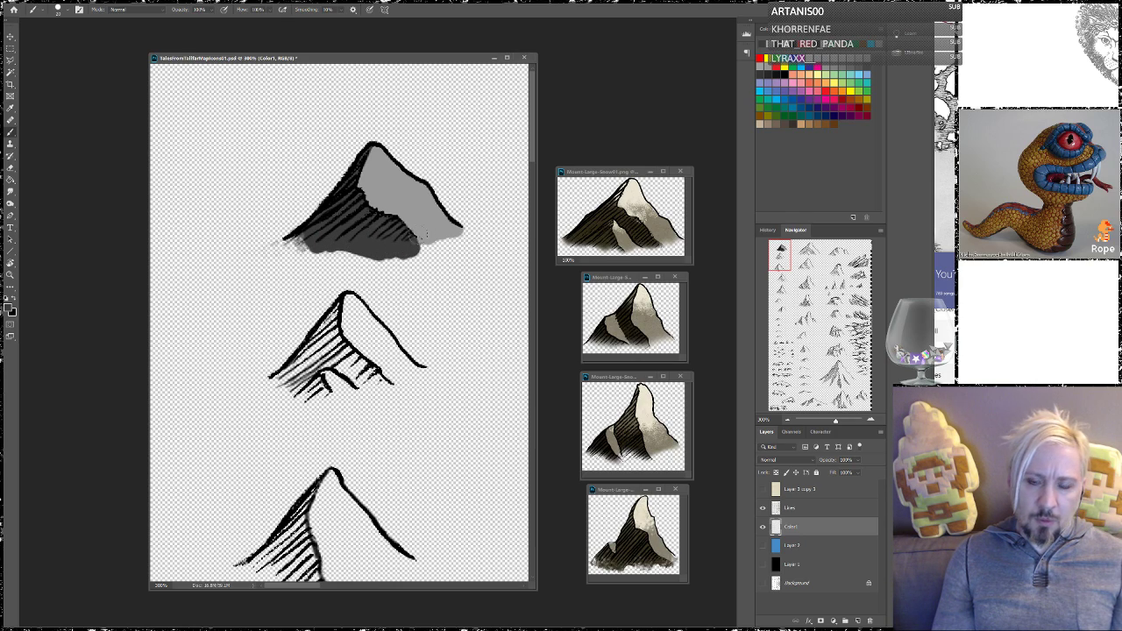
pyautogui.moveTo(414, 235); pyautogui.dragTo(428, 254)
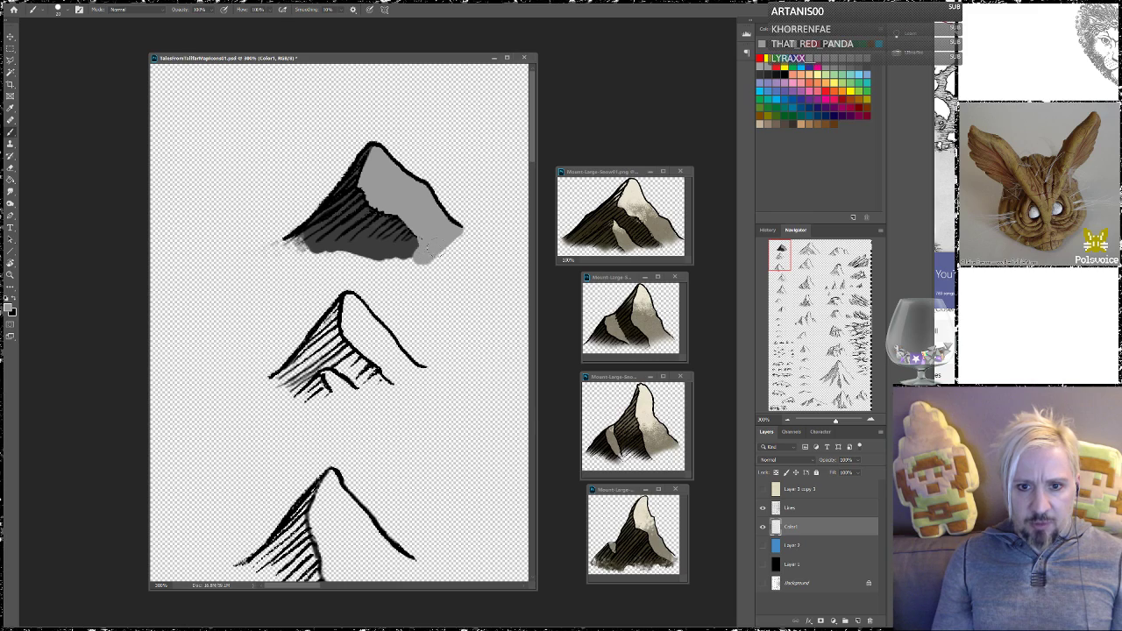
pyautogui.keyDown('alt'); pyautogui.click(402, 253); pyautogui.keyUp('alt')
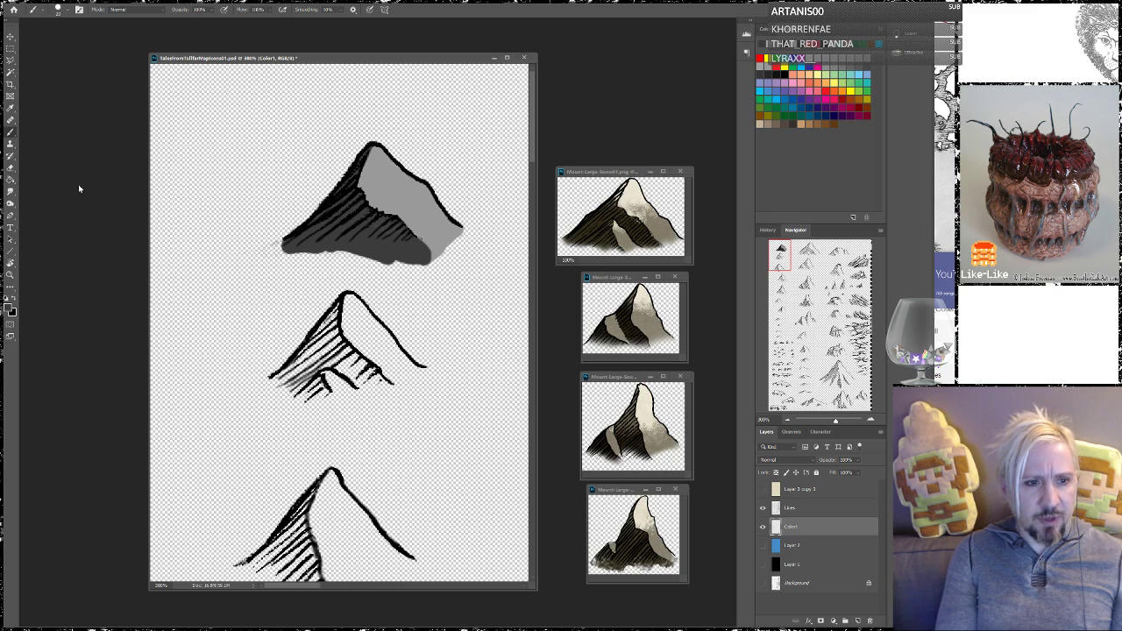
pyautogui.click(12, 167)
pyautogui.moveTo(376, 283)
pyautogui.mouseDown()
pyautogui.moveTo(400, 268)
pyautogui.moveTo(373, 285)
pyautogui.moveTo(373, 261)
pyautogui.moveTo(323, 286)
pyautogui.moveTo(278, 250)
pyautogui.moveTo(390, 271)
pyautogui.moveTo(443, 263)
pyautogui.moveTo(461, 276)
pyautogui.moveTo(477, 237)
pyautogui.moveTo(490, 242)
pyautogui.moveTo(480, 231)
pyautogui.moveTo(459, 258)
pyautogui.mouseUp()
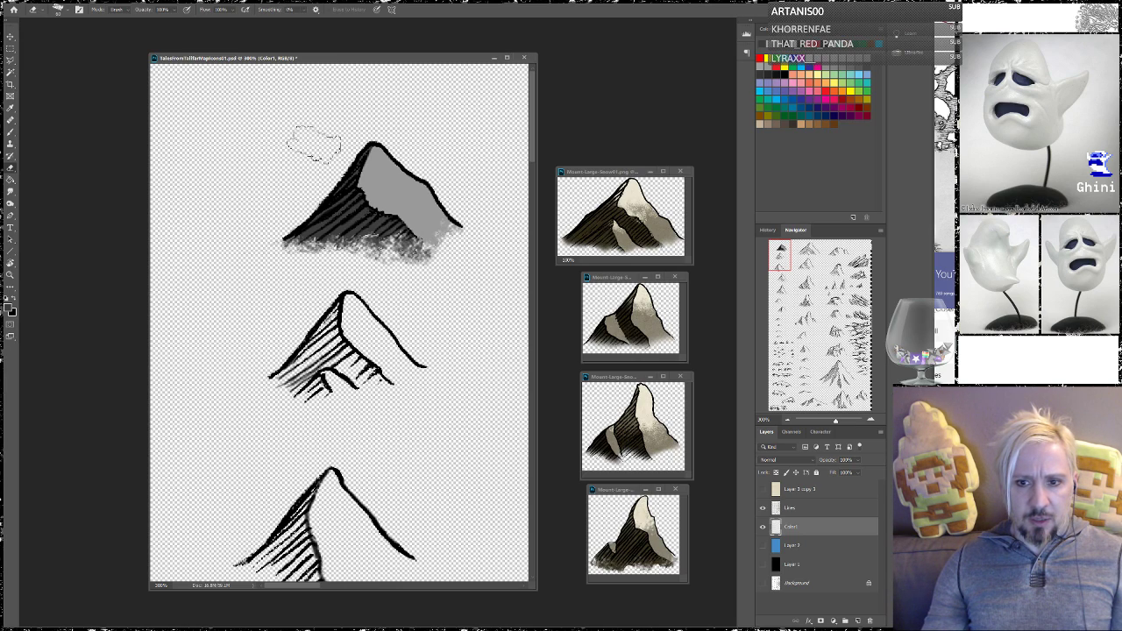
# Paint dark gray over the second mountain's hatched side on the color layer, extending it slightly below the linework
pyautogui.moveTo(781, 253); pyautogui.dragTo(768, 230)
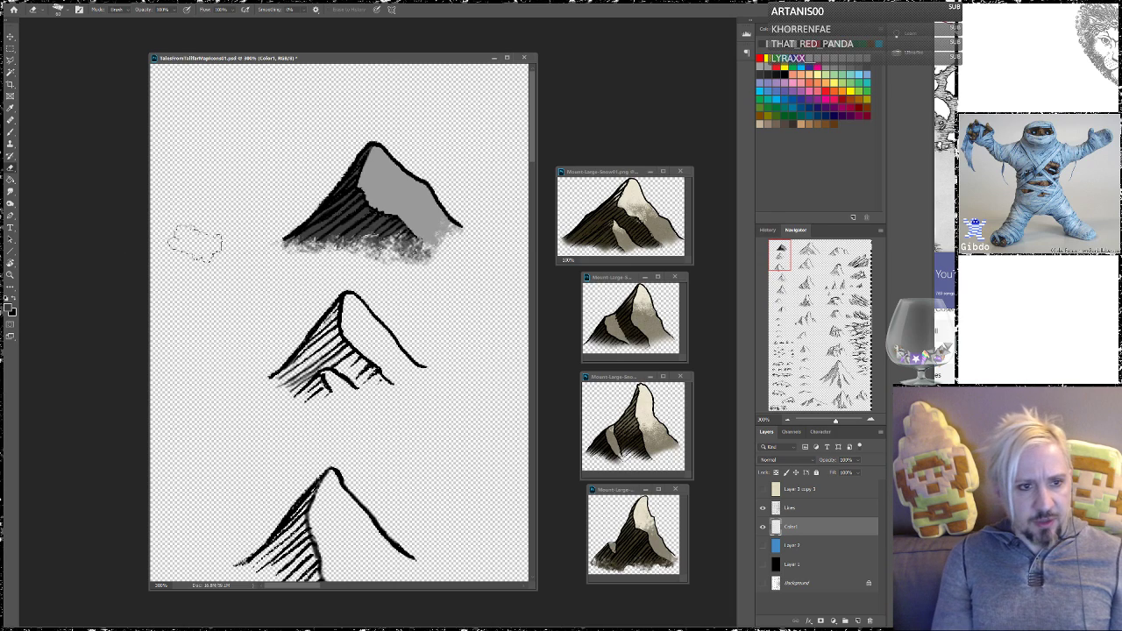
pyautogui.click(10, 132)
pyautogui.moveTo(359, 358)
pyautogui.mouseDown()
pyautogui.moveTo(353, 333)
pyautogui.moveTo(330, 338)
pyautogui.moveTo(347, 300)
pyautogui.mouseUp()
pyautogui.moveTo(312, 338)
pyautogui.mouseDown()
pyautogui.moveTo(279, 383)
pyautogui.moveTo(318, 395)
pyautogui.moveTo(309, 374)
pyautogui.moveTo(301, 388)
pyautogui.moveTo(321, 397)
pyautogui.moveTo(328, 351)
pyautogui.moveTo(373, 383)
pyautogui.moveTo(332, 344)
pyautogui.moveTo(367, 386)
pyautogui.moveTo(395, 395)
pyautogui.moveTo(334, 354)
pyautogui.moveTo(260, 393)
pyautogui.moveTo(315, 395)
pyautogui.moveTo(274, 377)
pyautogui.mouseUp()
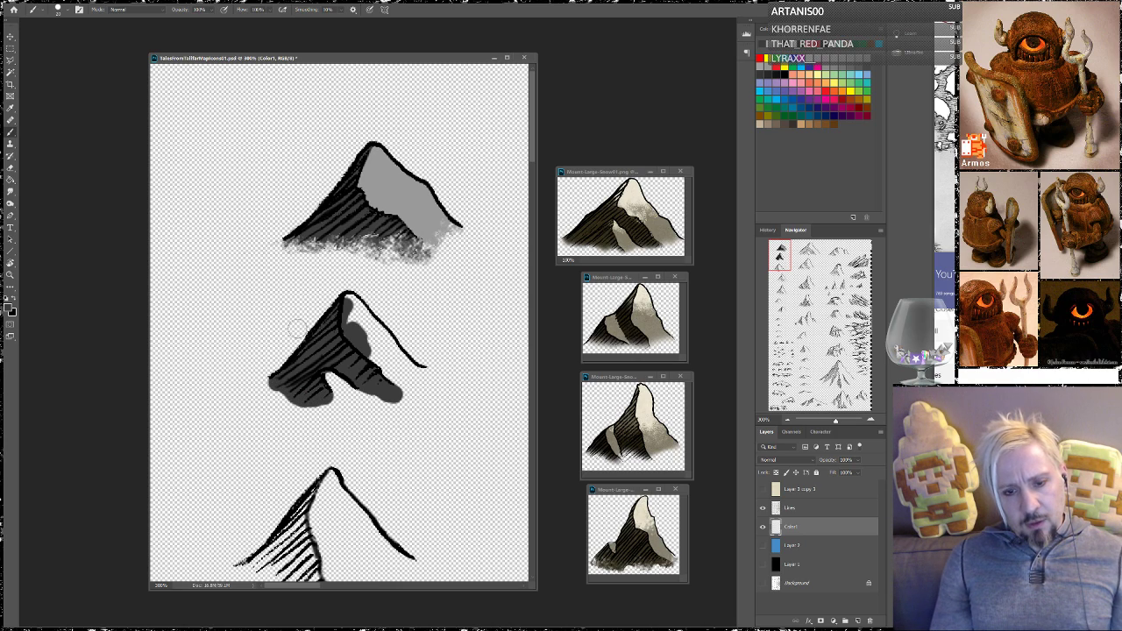
# Fill the second mountain's unhatched right face and the small foothill at its base with the first mountain's light gray
pyautogui.keyDown('alt'); pyautogui.click(393, 200); pyautogui.keyUp('alt')
pyautogui.moveTo(368, 314)
pyautogui.mouseDown()
pyautogui.moveTo(362, 331)
pyautogui.moveTo(347, 298)
pyautogui.mouseUp()
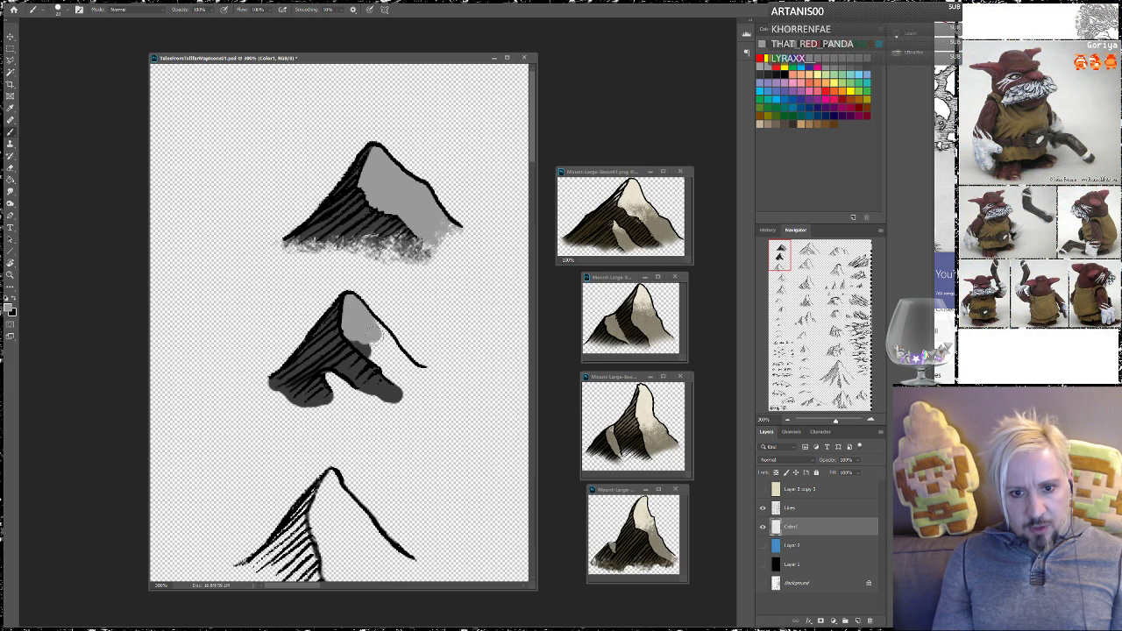
pyautogui.moveTo(371, 324)
pyautogui.mouseDown()
pyautogui.moveTo(388, 358)
pyautogui.moveTo(356, 321)
pyautogui.moveTo(408, 384)
pyautogui.mouseUp()
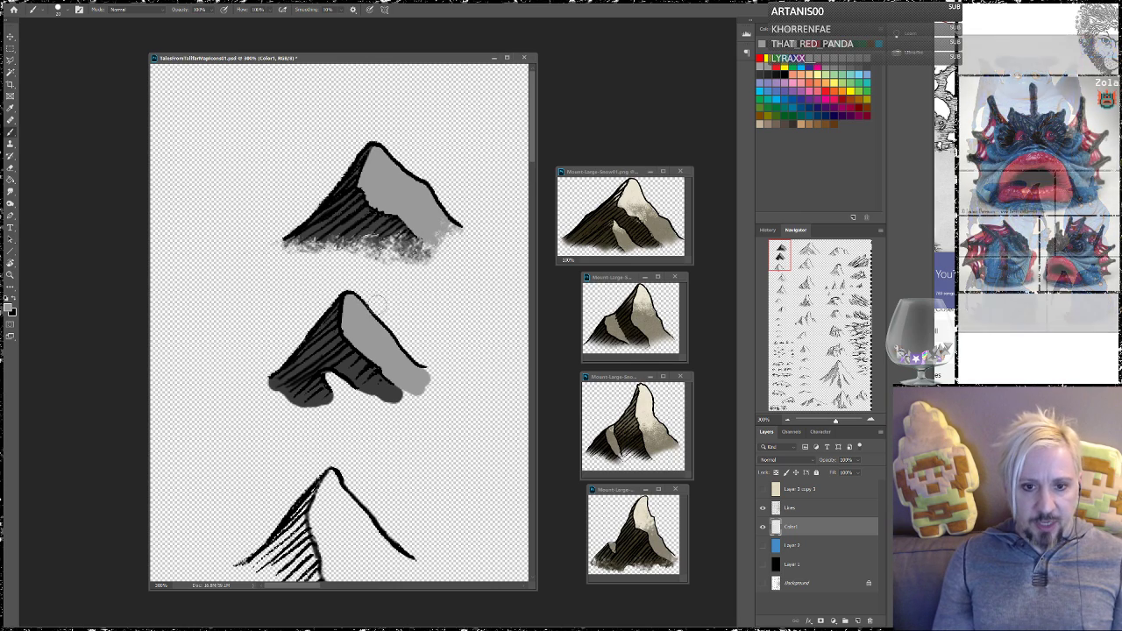
pyautogui.moveTo(331, 379); pyautogui.dragTo(347, 397)
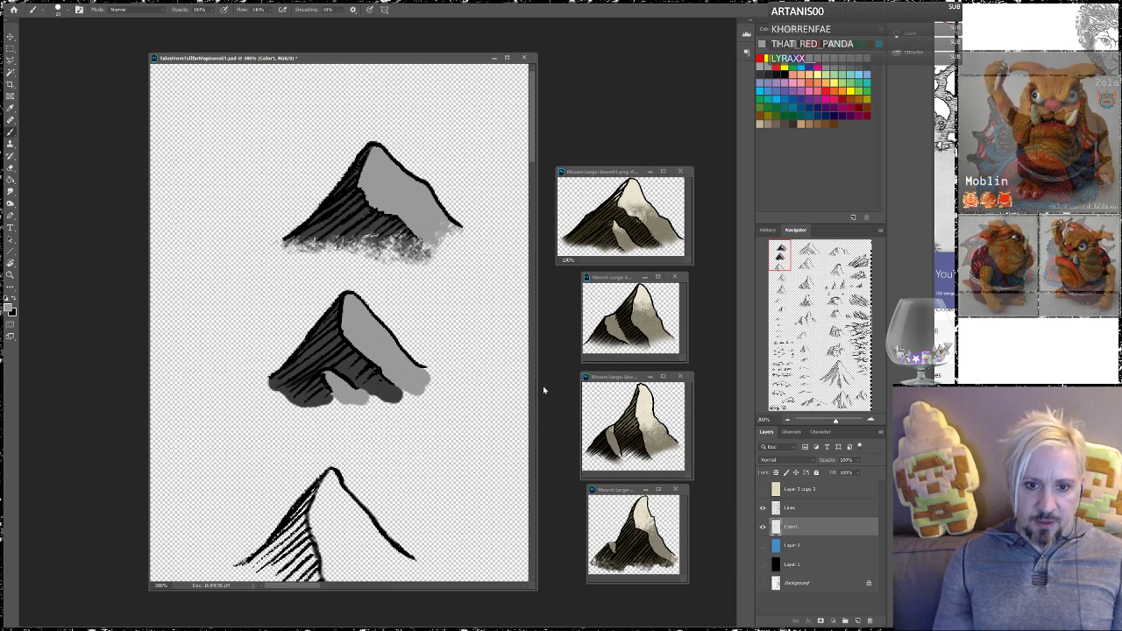
# Load the color layer's painted shapes as a selection and paint a white snowcap on the second mountain in a new layer
pyautogui.click(763, 527)
pyautogui.click(763, 527)
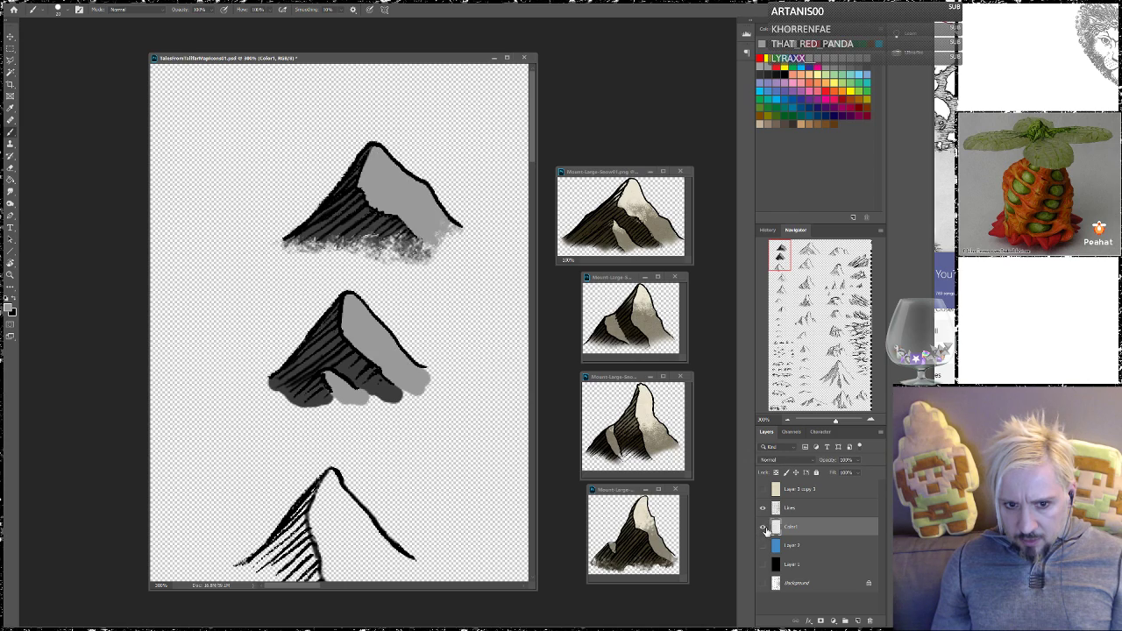
pyautogui.keyDown('ctrl'); pyautogui.click(796, 528); pyautogui.keyUp('ctrl')
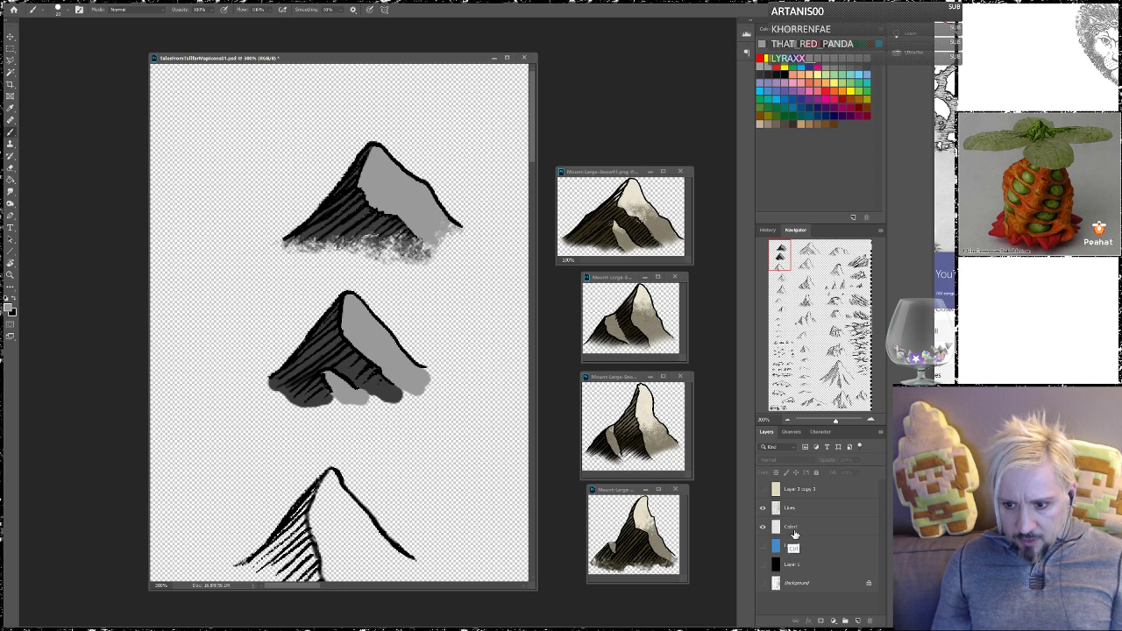
pyautogui.keyDown('ctrl'); pyautogui.click(796, 529); pyautogui.keyUp('ctrl')
pyautogui.keyDown('ctrl'); pyautogui.click(778, 530); pyautogui.keyUp('ctrl')
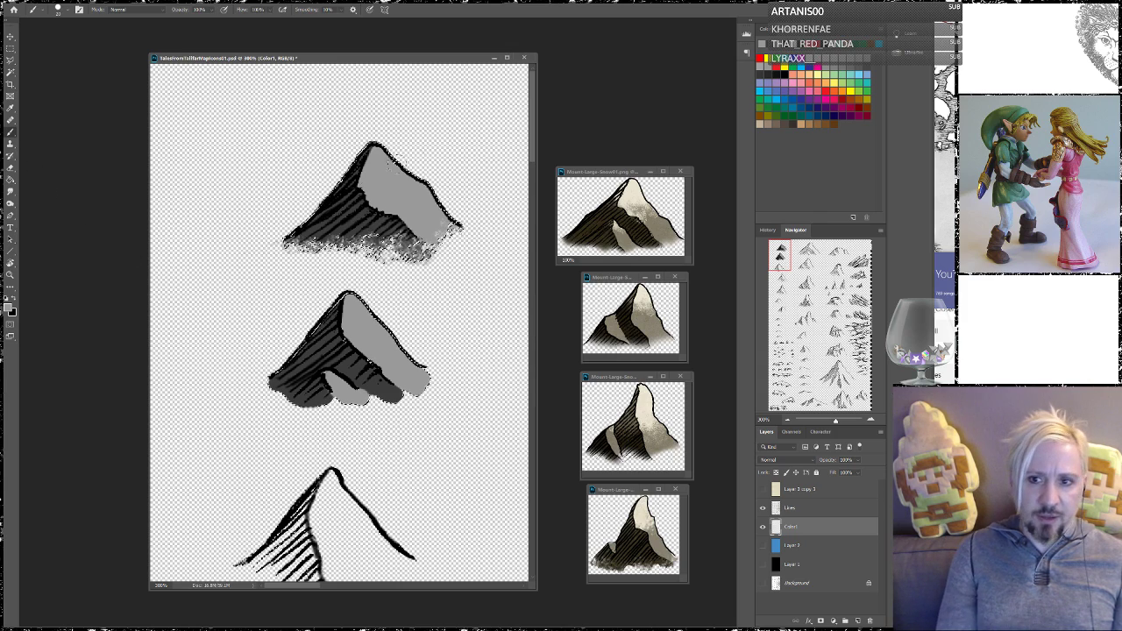
pyautogui.click(808, 58)
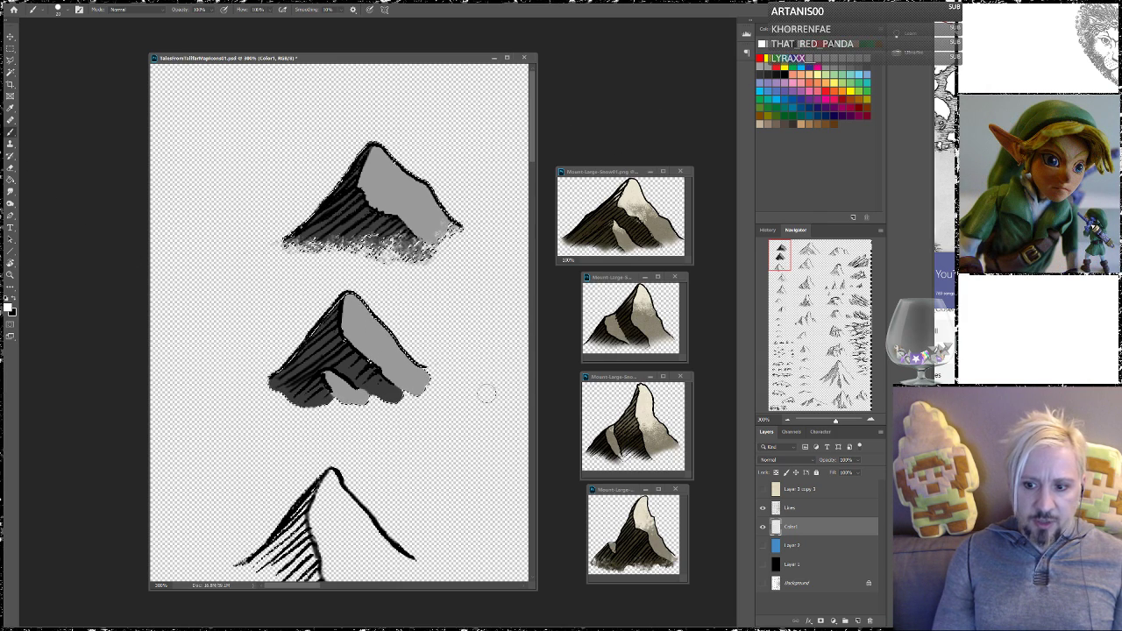
pyautogui.click(856, 621)
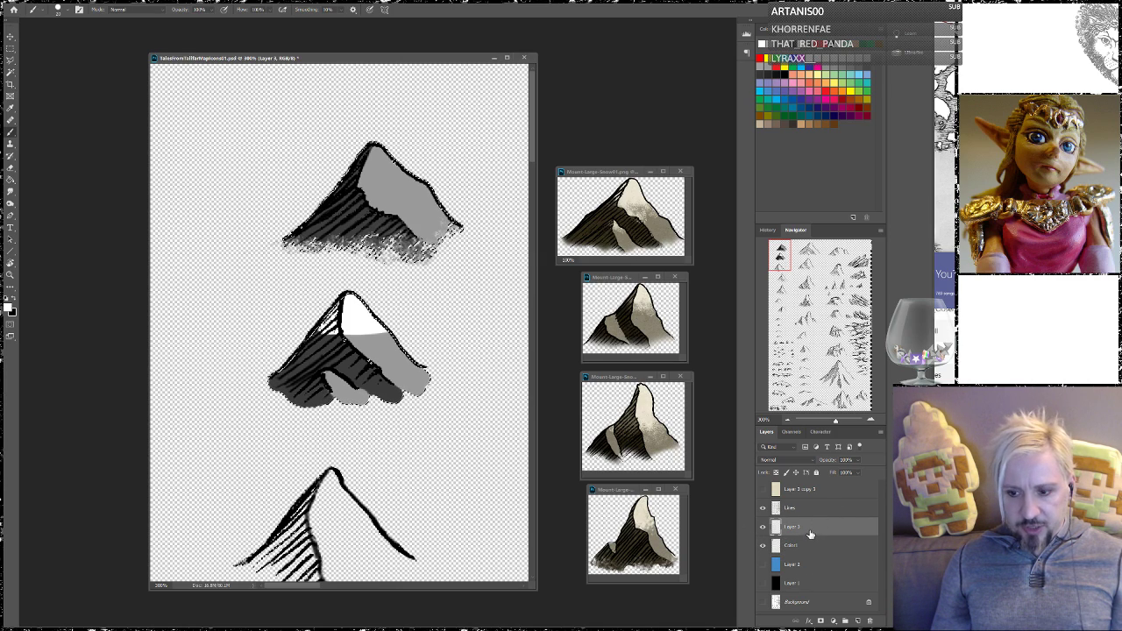
# Duplicate the snowcap layer, merge the copy down, and delete the resulting snowcap layer
pyautogui.hotkey('ctrl', 'j')
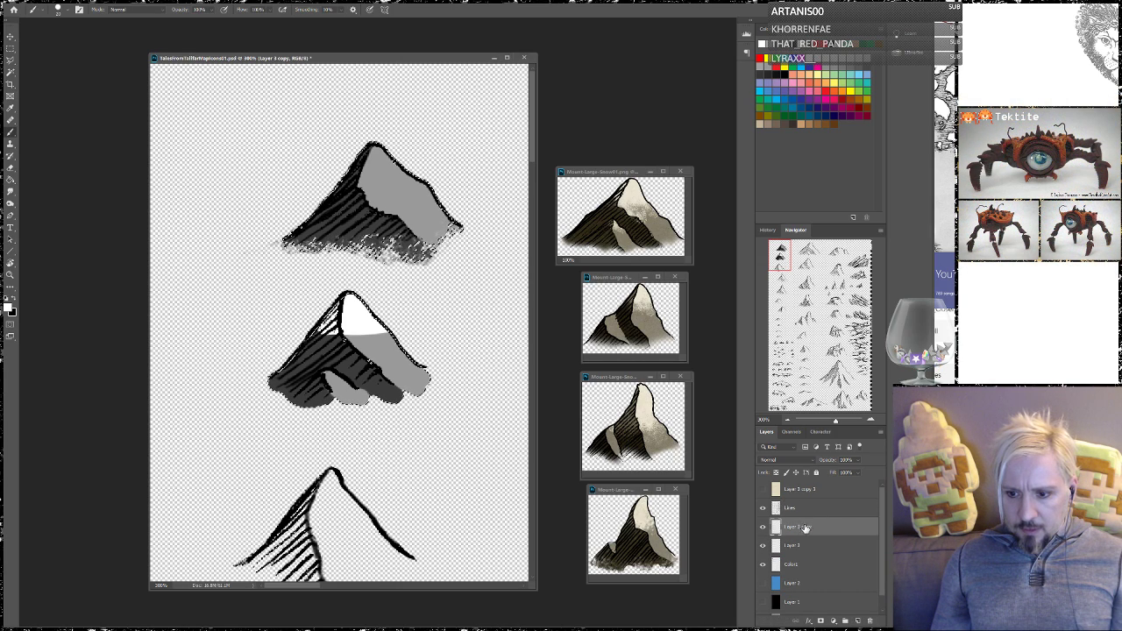
pyautogui.hotkey('ctrl', 'e')
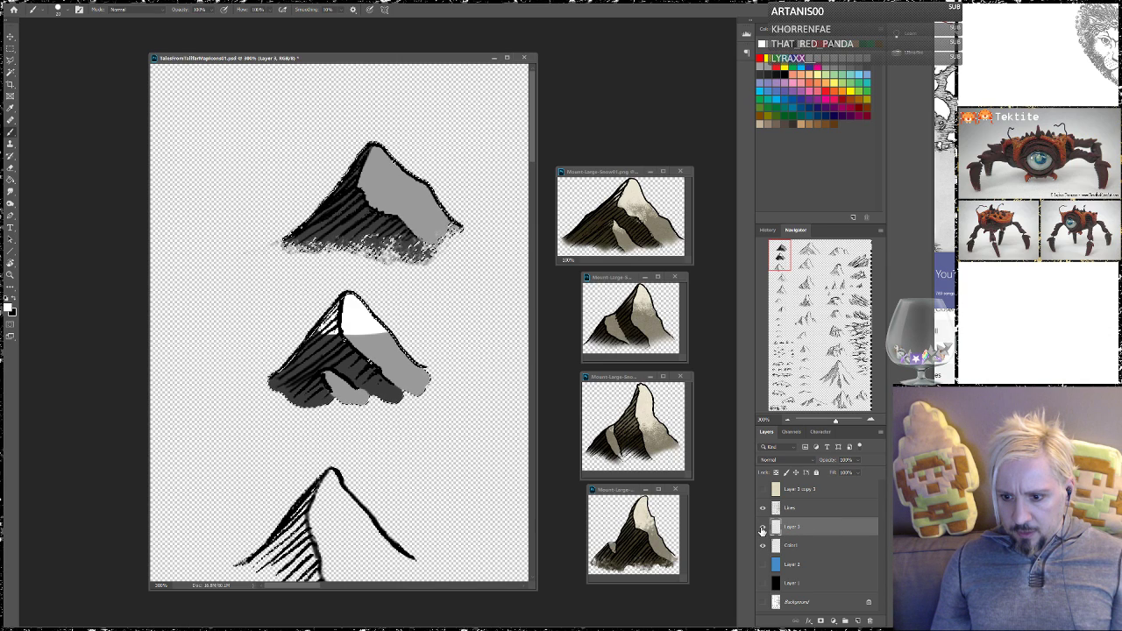
pyautogui.moveTo(833, 533); pyautogui.dragTo(869, 620)
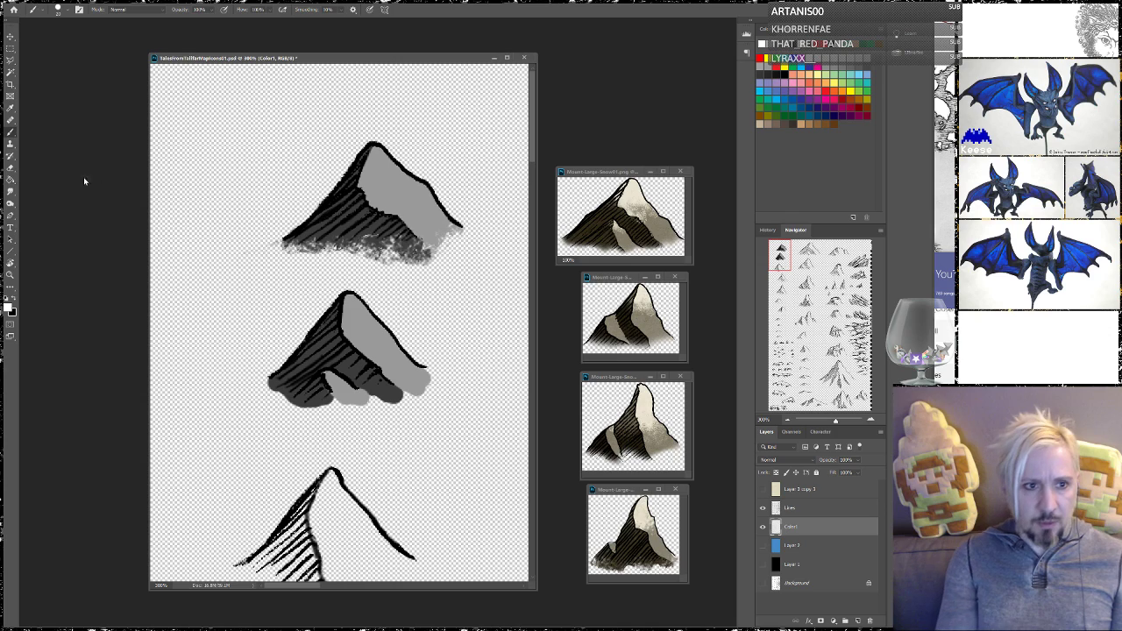
# Roughen and fade the lower edge of the second mountain's shading with the textured eraser
pyautogui.click(11, 168)
pyautogui.moveTo(301, 423)
pyautogui.mouseDown()
pyautogui.moveTo(274, 428)
pyautogui.moveTo(286, 390)
pyautogui.moveTo(245, 417)
pyautogui.moveTo(264, 390)
pyautogui.moveTo(326, 425)
pyautogui.moveTo(333, 456)
pyautogui.moveTo(335, 409)
pyautogui.moveTo(425, 421)
pyautogui.moveTo(461, 410)
pyautogui.moveTo(432, 377)
pyautogui.moveTo(422, 385)
pyautogui.moveTo(433, 418)
pyautogui.moveTo(434, 380)
pyautogui.moveTo(466, 391)
pyautogui.moveTo(379, 411)
pyautogui.moveTo(395, 425)
pyautogui.moveTo(370, 393)
pyautogui.moveTo(377, 432)
pyautogui.moveTo(353, 393)
pyautogui.moveTo(345, 420)
pyautogui.moveTo(344, 397)
pyautogui.moveTo(294, 418)
pyautogui.moveTo(285, 436)
pyautogui.moveTo(289, 403)
pyautogui.moveTo(250, 440)
pyautogui.moveTo(315, 412)
pyautogui.moveTo(263, 398)
pyautogui.moveTo(245, 415)
pyautogui.moveTo(261, 390)
pyautogui.moveTo(311, 442)
pyautogui.mouseUp()
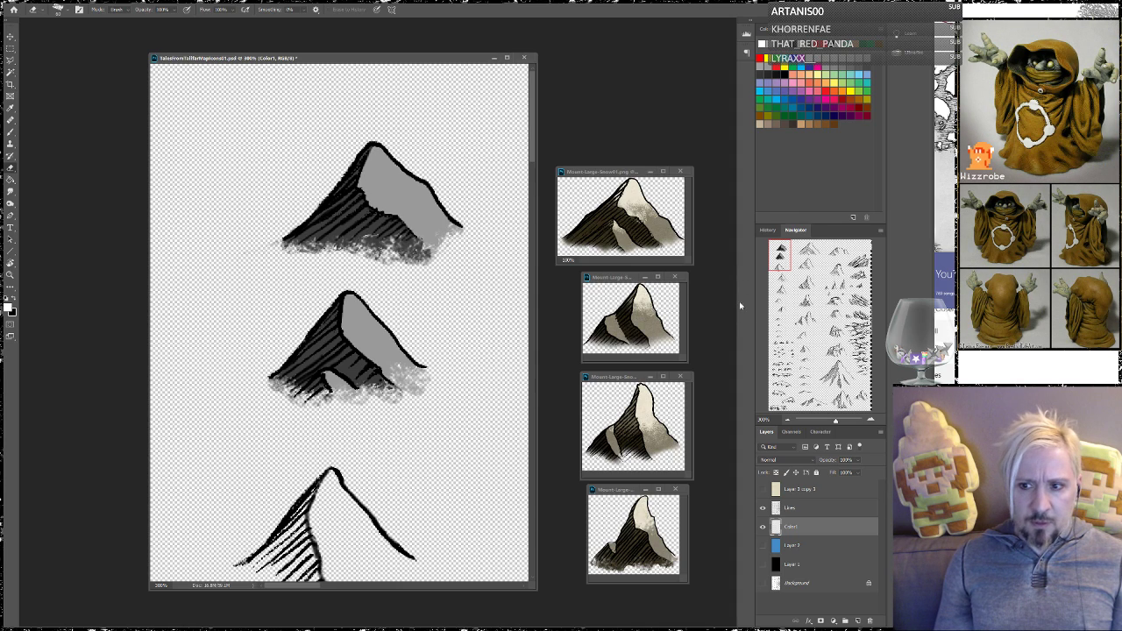
# Fill the third mountain's unhatched right face with the light gray sampled from the second mountain
pyautogui.scroll(-3, 359, 311)
pyautogui.press('b')
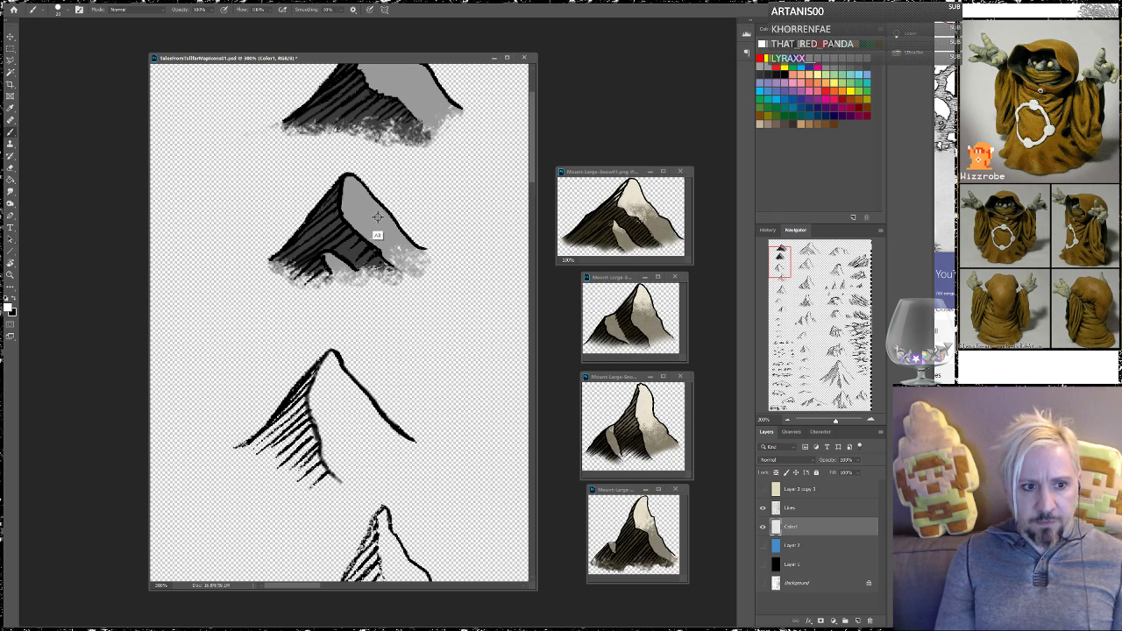
pyautogui.moveTo(363, 425); pyautogui.dragTo(329, 354)
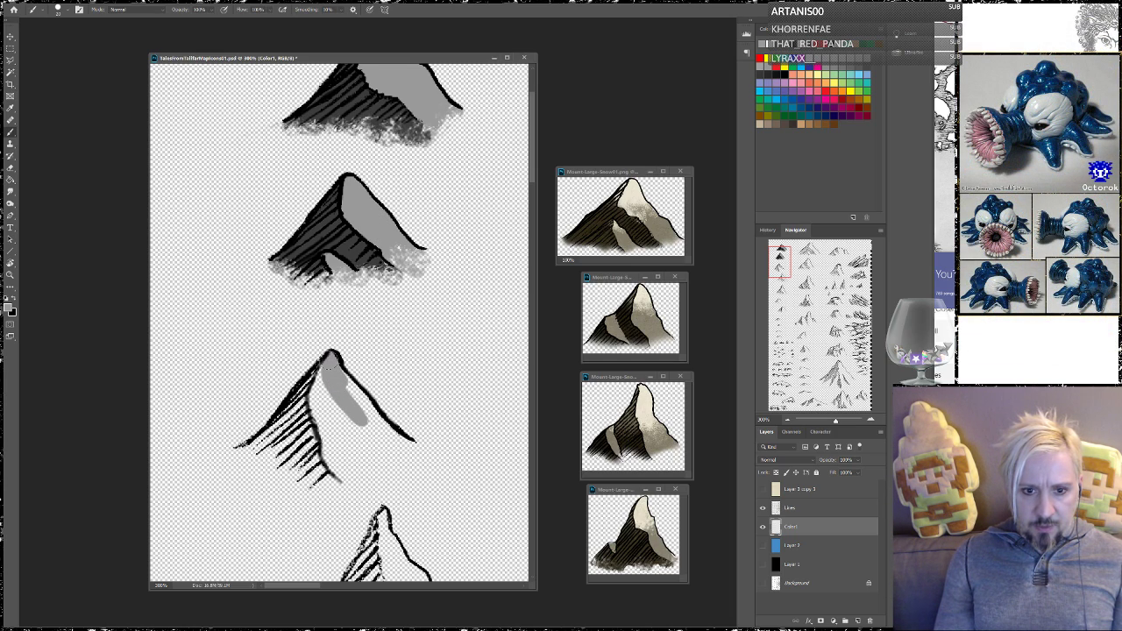
pyautogui.moveTo(315, 393)
pyautogui.mouseDown()
pyautogui.moveTo(326, 452)
pyautogui.moveTo(355, 491)
pyautogui.moveTo(343, 465)
pyautogui.mouseUp()
pyautogui.moveTo(344, 412); pyautogui.dragTo(348, 444)
pyautogui.moveTo(345, 401)
pyautogui.mouseDown()
pyautogui.moveTo(327, 373)
pyautogui.moveTo(368, 414)
pyautogui.moveTo(357, 406)
pyautogui.moveTo(359, 423)
pyautogui.moveTo(408, 447)
pyautogui.moveTo(367, 456)
pyautogui.mouseUp()
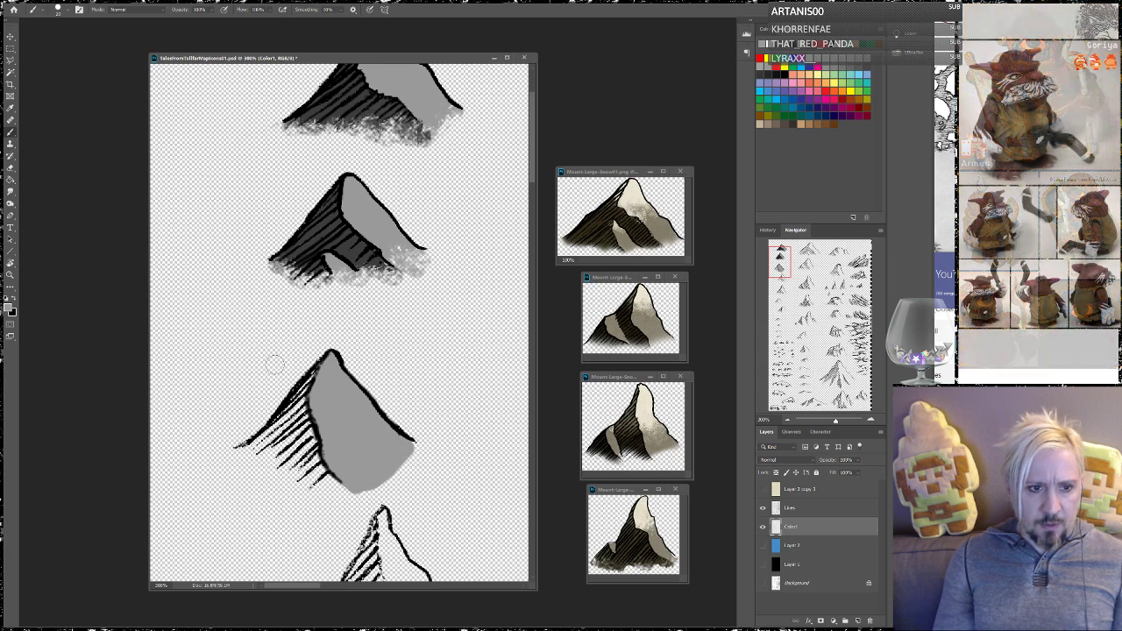
# Paint the third mountain's hatched side with the second mountain's dark gray, rounding it off below the hatching
pyautogui.keyDown('alt'); pyautogui.click(333, 235); pyautogui.keyUp('alt')
pyautogui.moveTo(276, 400); pyautogui.dragTo(318, 481)
pyautogui.moveTo(298, 421); pyautogui.dragTo(316, 444)
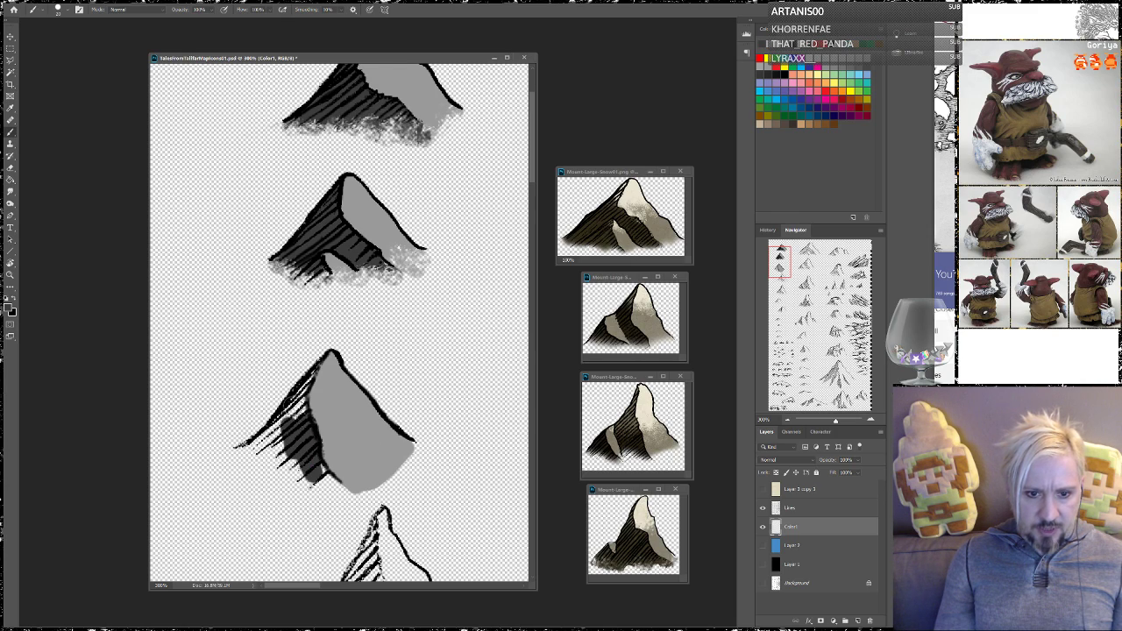
pyautogui.moveTo(288, 387); pyautogui.dragTo(307, 428)
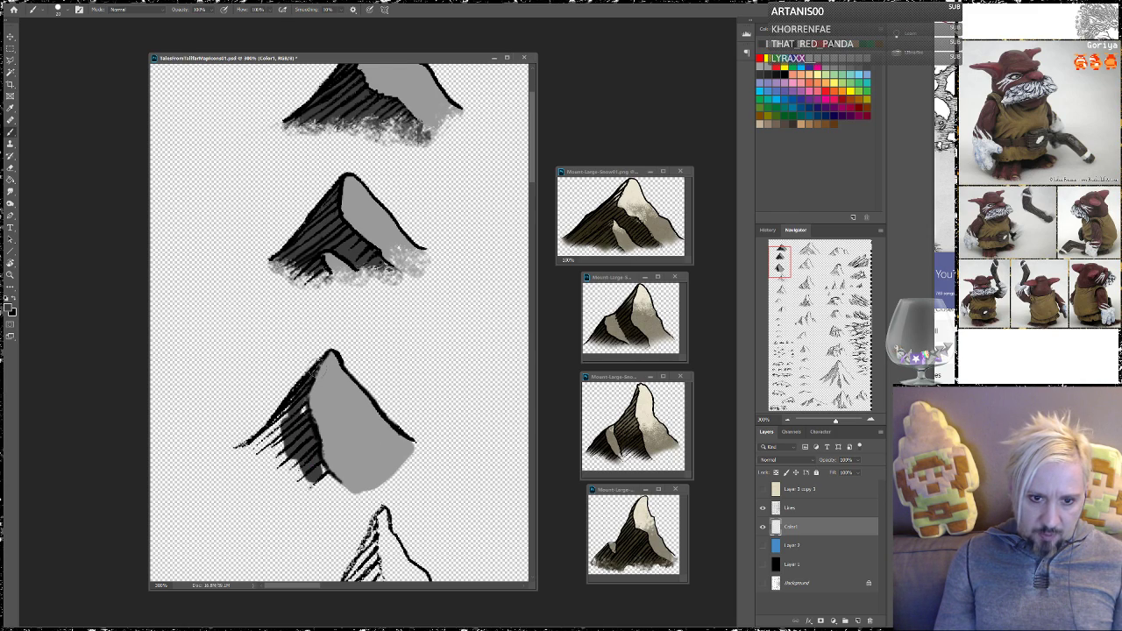
pyautogui.moveTo(270, 438)
pyautogui.mouseDown()
pyautogui.moveTo(252, 452)
pyautogui.moveTo(329, 492)
pyautogui.moveTo(293, 463)
pyautogui.moveTo(317, 471)
pyautogui.mouseUp()
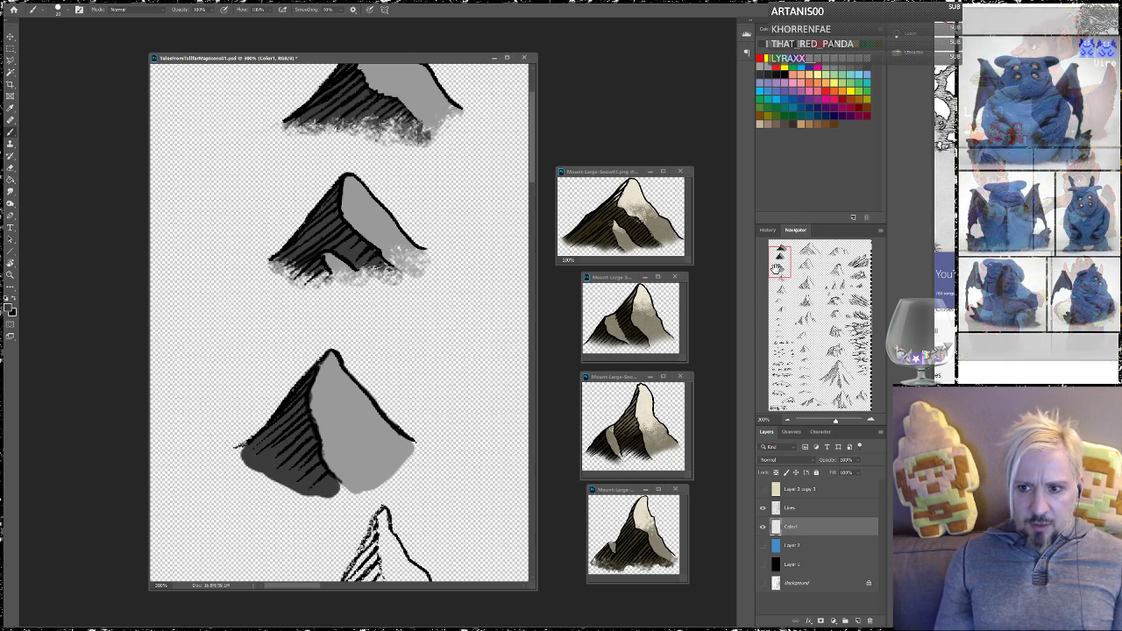
# Extend the third mountain's base outward with dark and light gray, and roughen its lower edge with the textured eraser
pyautogui.scroll(-4, 342, 351)
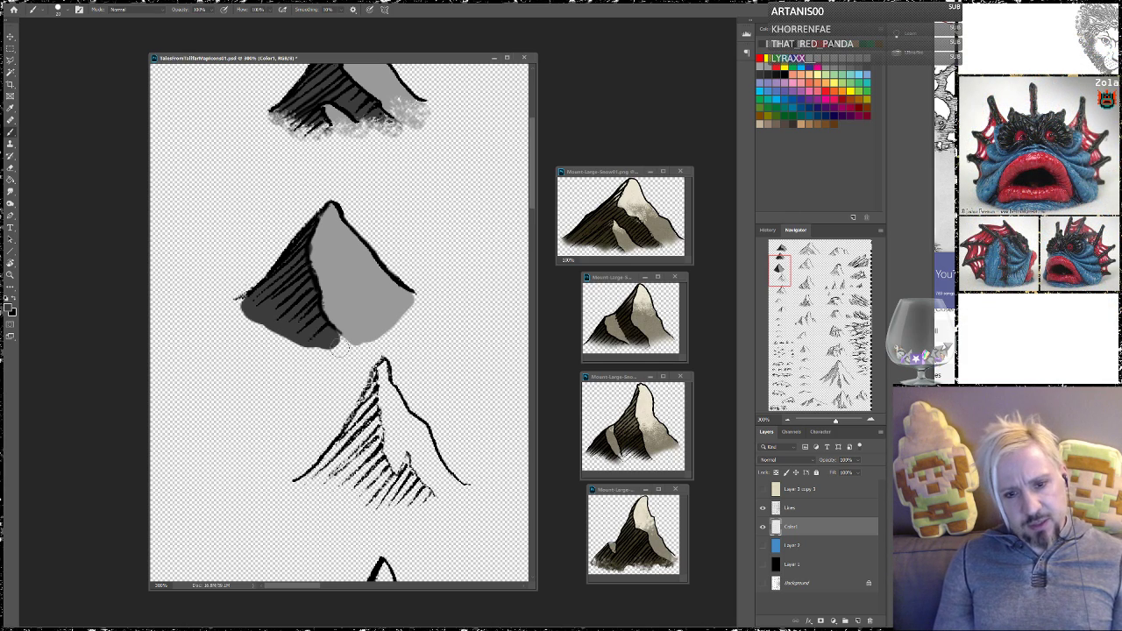
pyautogui.moveTo(349, 347); pyautogui.dragTo(355, 349)
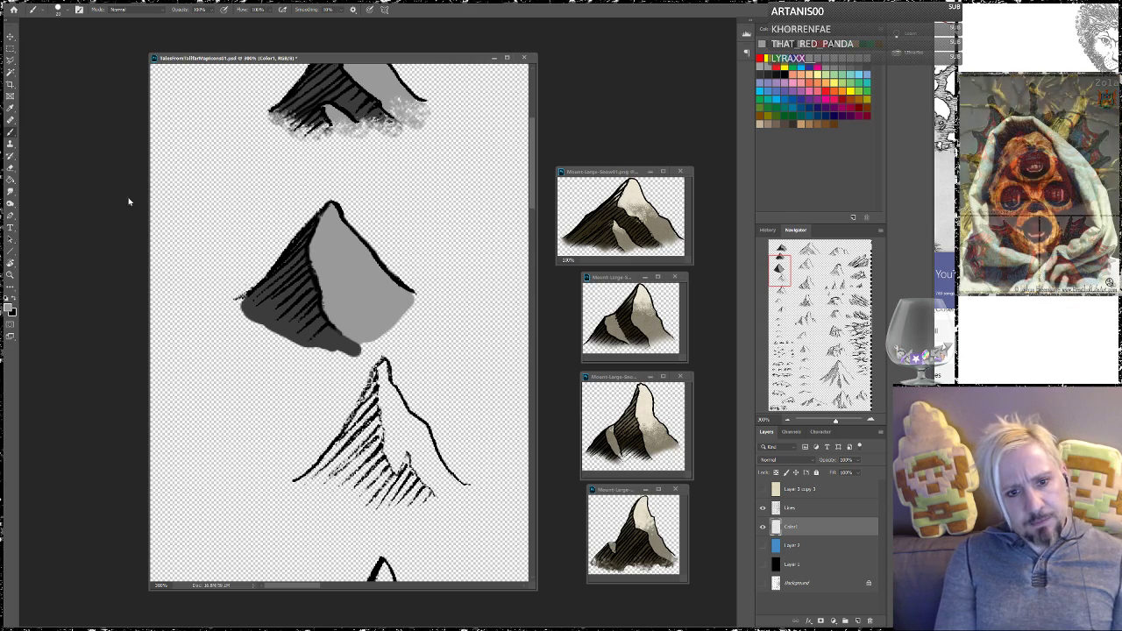
pyautogui.moveTo(238, 306)
pyautogui.mouseDown()
pyautogui.moveTo(221, 311)
pyautogui.moveTo(256, 309)
pyautogui.mouseUp()
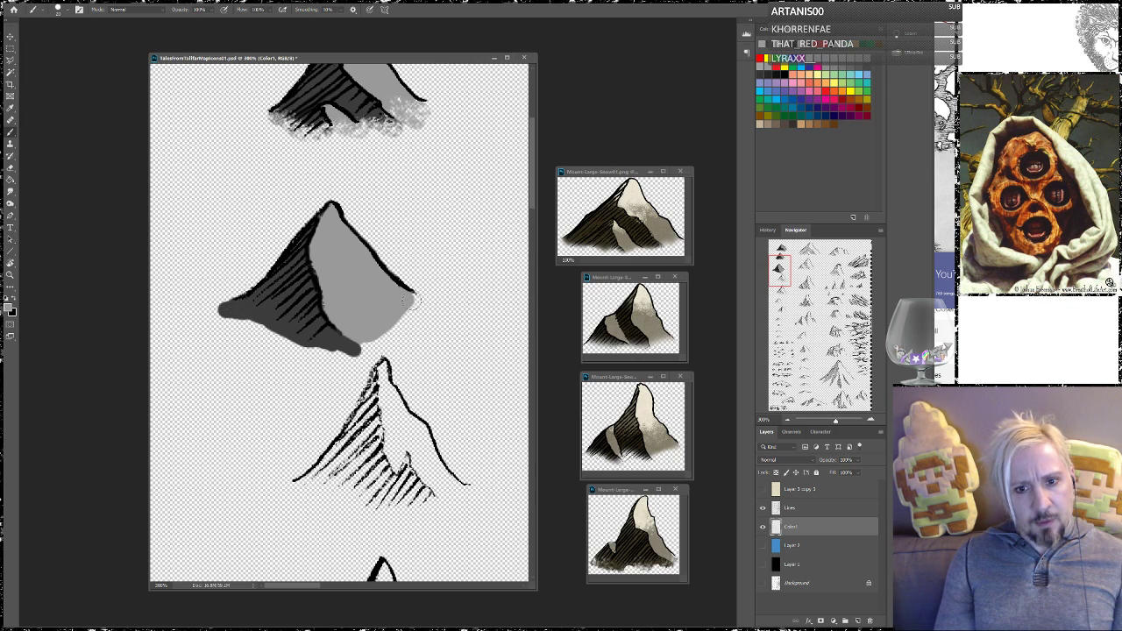
pyautogui.moveTo(421, 300)
pyautogui.mouseDown()
pyautogui.moveTo(438, 303)
pyautogui.moveTo(394, 321)
pyautogui.mouseUp()
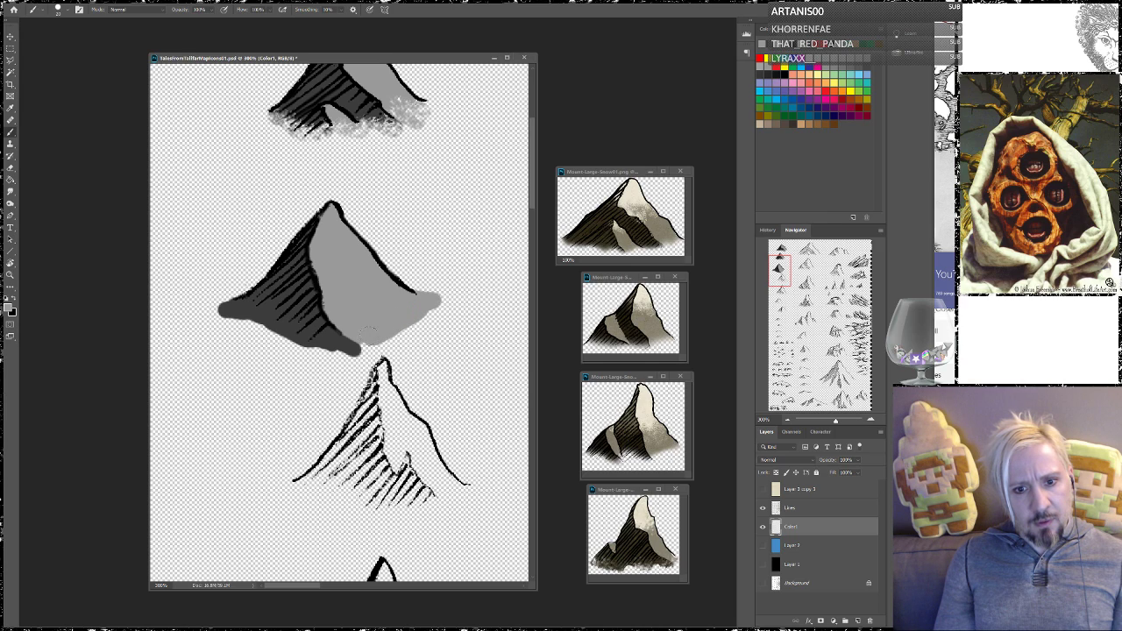
pyautogui.press('e')
pyautogui.moveTo(421, 285)
pyautogui.mouseDown()
pyautogui.moveTo(449, 327)
pyautogui.moveTo(470, 305)
pyautogui.moveTo(435, 337)
pyautogui.moveTo(414, 326)
pyautogui.moveTo(375, 368)
pyautogui.moveTo(339, 375)
pyautogui.moveTo(218, 316)
pyautogui.moveTo(201, 343)
pyautogui.moveTo(219, 292)
pyautogui.moveTo(205, 301)
pyautogui.moveTo(230, 338)
pyautogui.moveTo(223, 317)
pyautogui.moveTo(213, 334)
pyautogui.moveTo(277, 344)
pyautogui.moveTo(275, 360)
pyautogui.moveTo(302, 349)
pyautogui.moveTo(342, 368)
pyautogui.moveTo(300, 349)
pyautogui.moveTo(390, 351)
pyautogui.moveTo(373, 336)
pyautogui.moveTo(403, 332)
pyautogui.mouseUp()
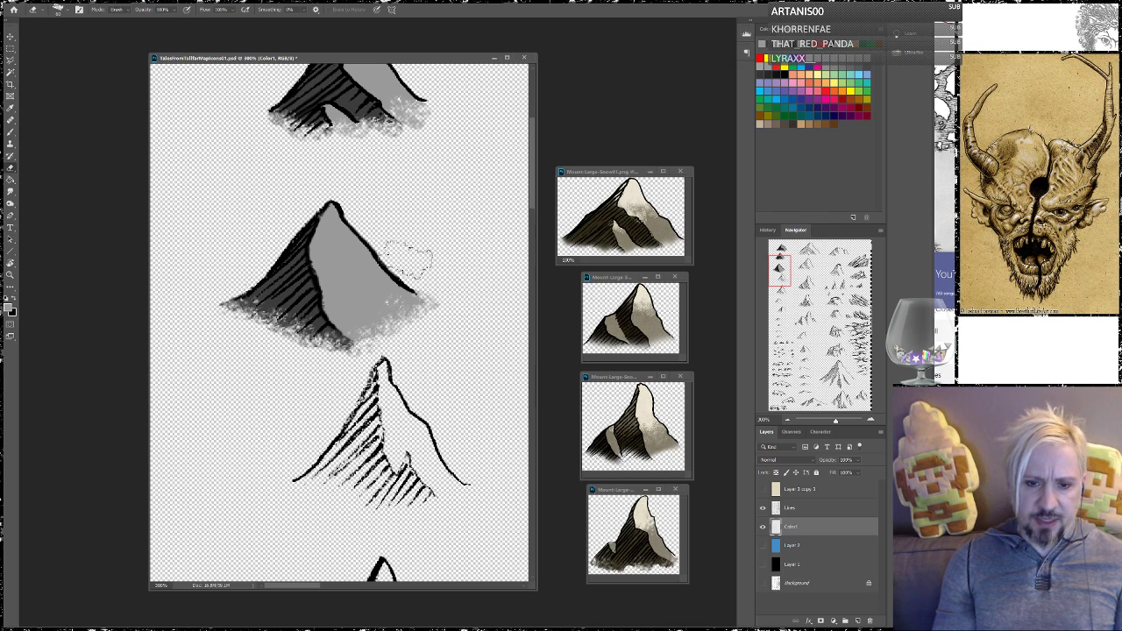
# Paint light gray down the fourth mountain's unhatched right face, from the peak toward the right foot
pyautogui.moveTo(778, 269); pyautogui.dragTo(779, 275)
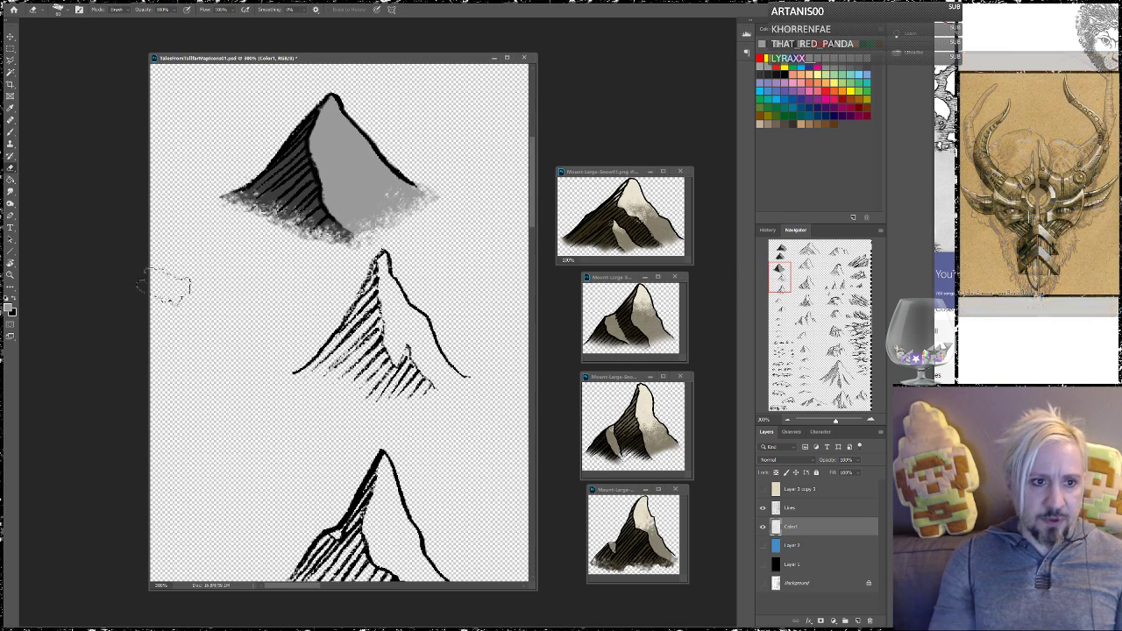
pyautogui.click(12, 136)
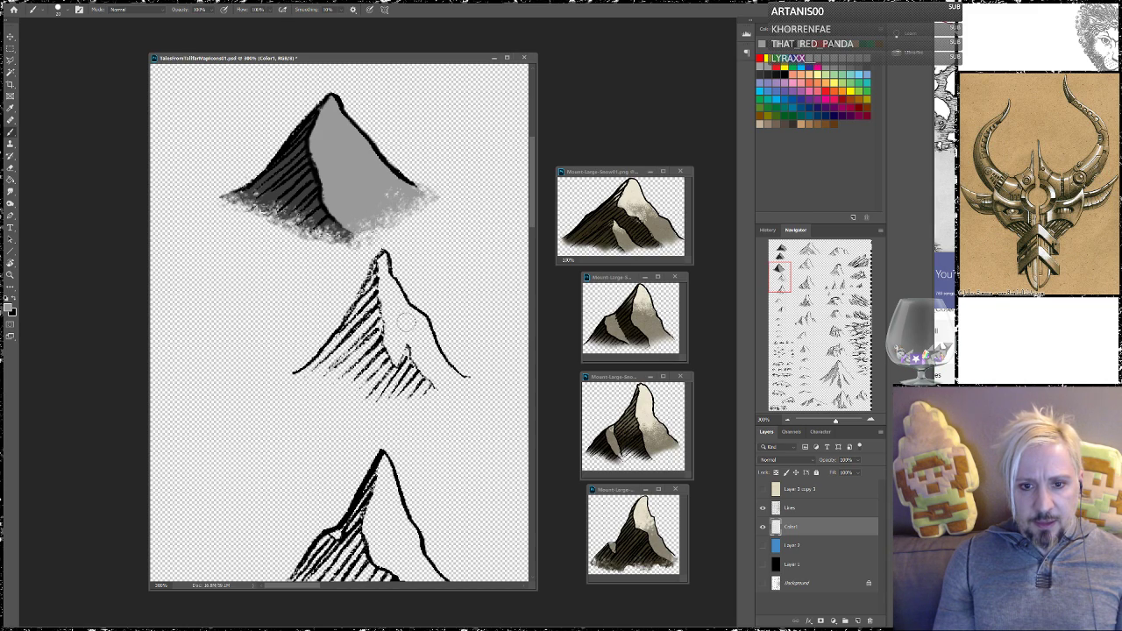
pyautogui.moveTo(399, 308); pyautogui.dragTo(397, 329)
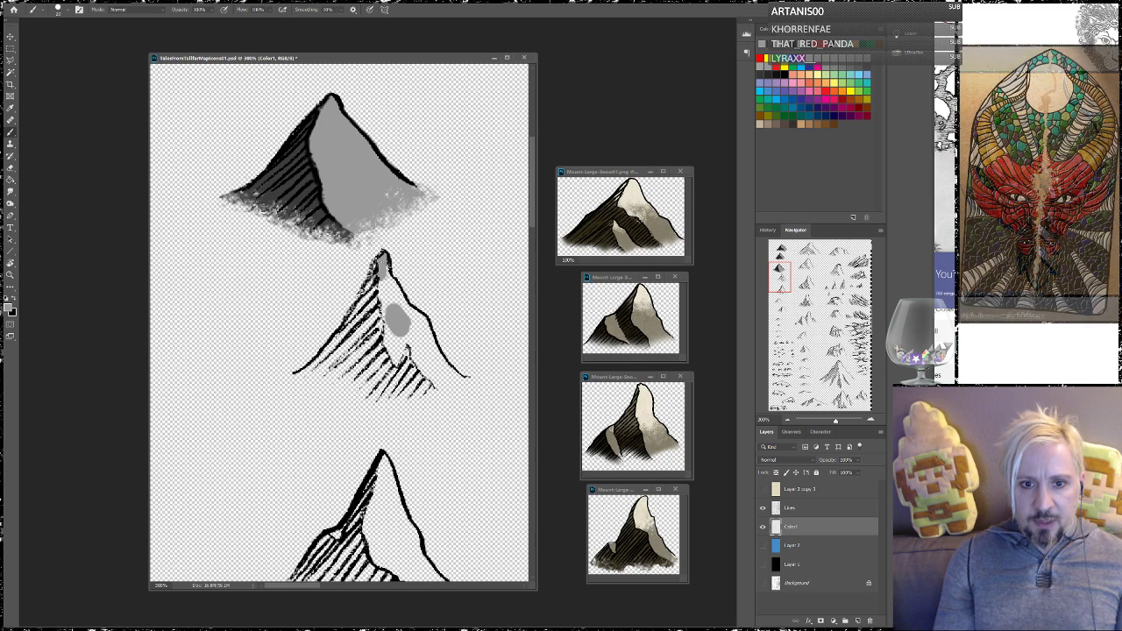
pyautogui.moveTo(382, 263); pyautogui.dragTo(384, 291)
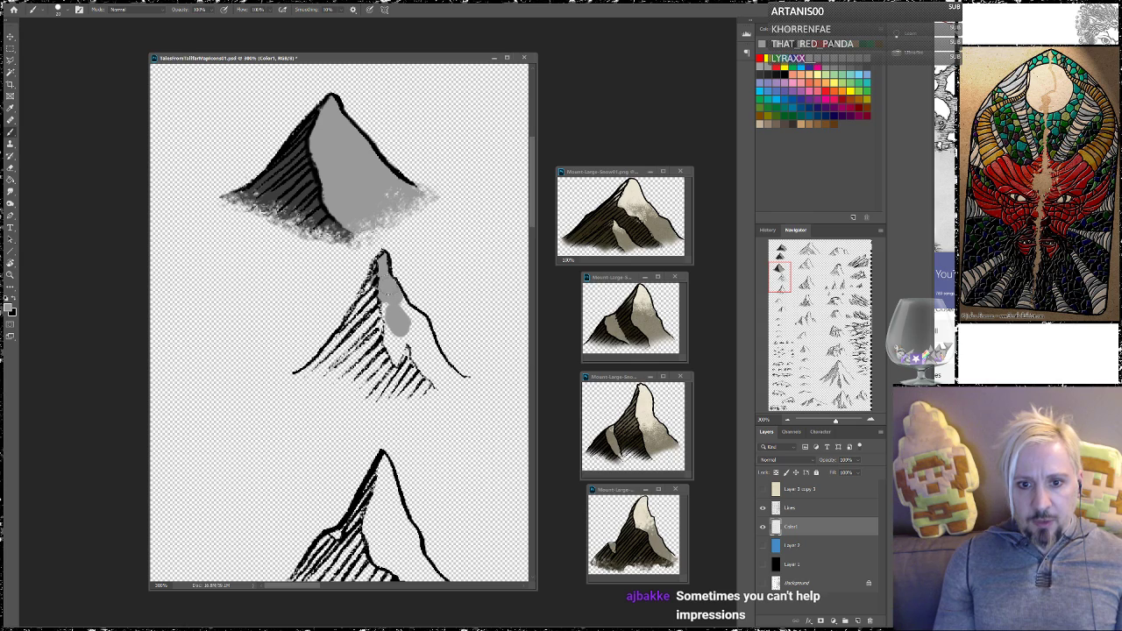
pyautogui.moveTo(417, 358); pyautogui.dragTo(400, 307)
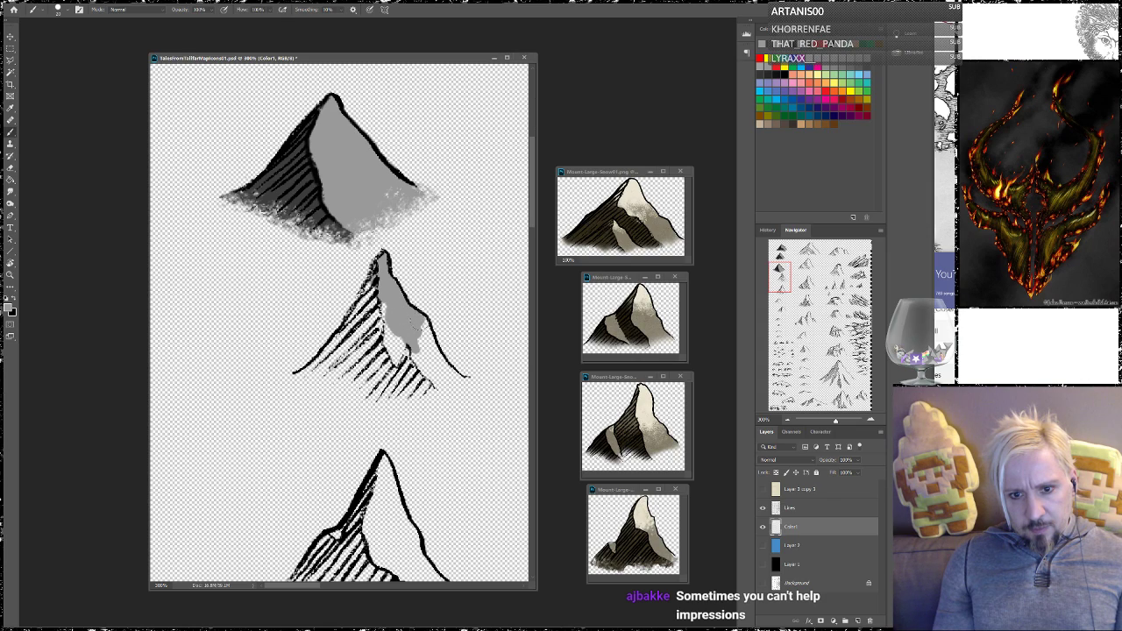
pyautogui.moveTo(420, 337); pyautogui.dragTo(430, 361)
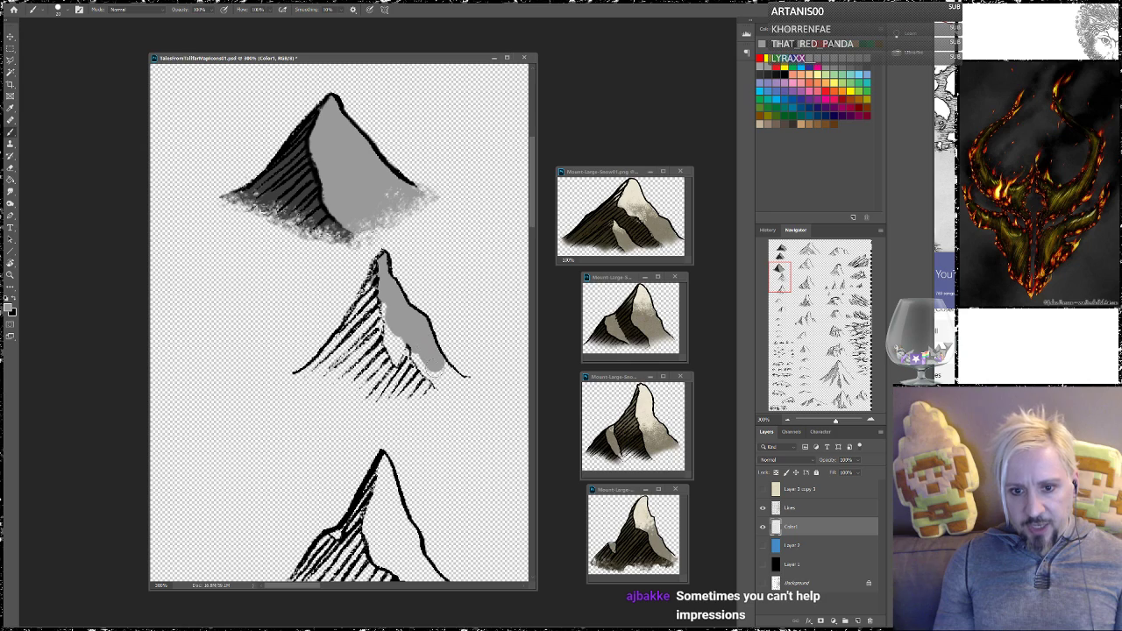
# Carry the light gray past both feet of the fourth mountain and across its hatched side and base
pyautogui.moveTo(453, 375)
pyautogui.mouseDown()
pyautogui.moveTo(464, 389)
pyautogui.moveTo(434, 387)
pyautogui.moveTo(395, 344)
pyautogui.moveTo(387, 369)
pyautogui.moveTo(377, 288)
pyautogui.moveTo(324, 366)
pyautogui.moveTo(290, 382)
pyautogui.mouseUp()
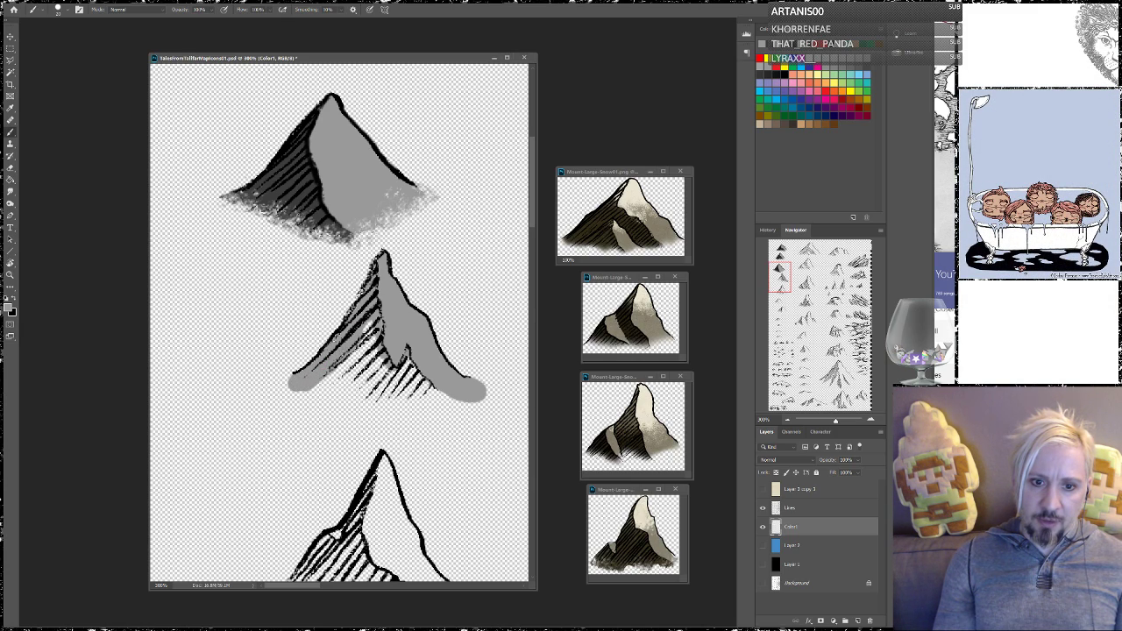
pyautogui.moveTo(363, 322)
pyautogui.mouseDown()
pyautogui.moveTo(326, 386)
pyautogui.moveTo(368, 359)
pyautogui.moveTo(386, 395)
pyautogui.moveTo(399, 385)
pyautogui.moveTo(445, 398)
pyautogui.mouseUp()
pyautogui.moveTo(326, 396)
pyautogui.mouseDown()
pyautogui.moveTo(393, 406)
pyautogui.moveTo(318, 385)
pyautogui.moveTo(376, 410)
pyautogui.moveTo(442, 405)
pyautogui.mouseUp()
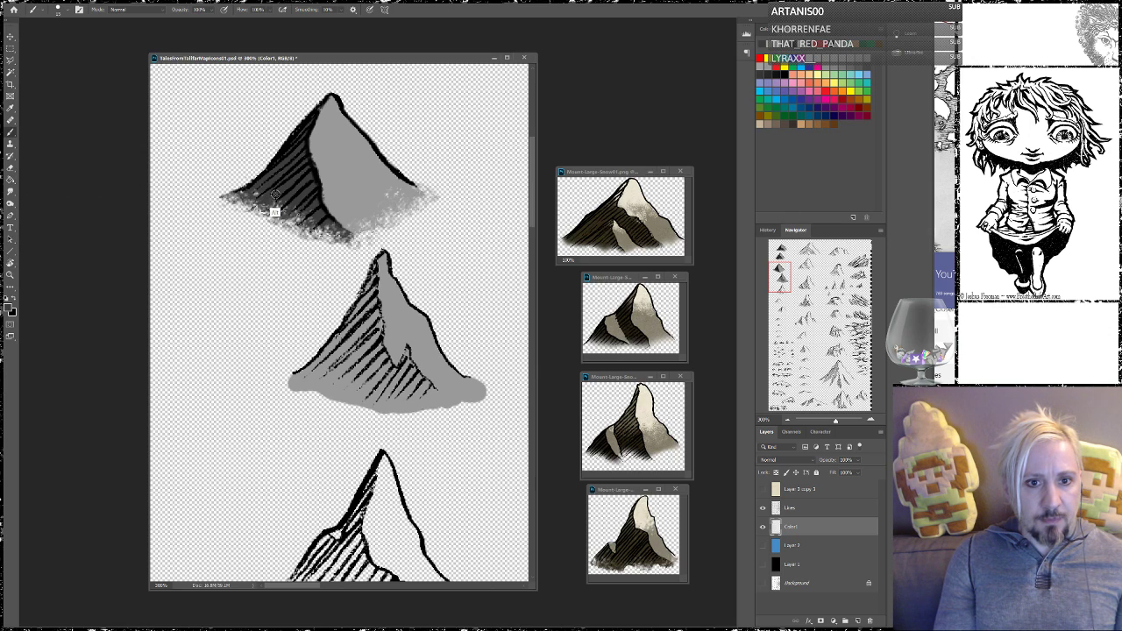
# Paint dark gray over the fourth mountain's hatched side, from the peak along the inner ridge to both feet
pyautogui.moveTo(396, 389)
pyautogui.mouseDown()
pyautogui.moveTo(419, 373)
pyautogui.moveTo(444, 406)
pyautogui.mouseUp()
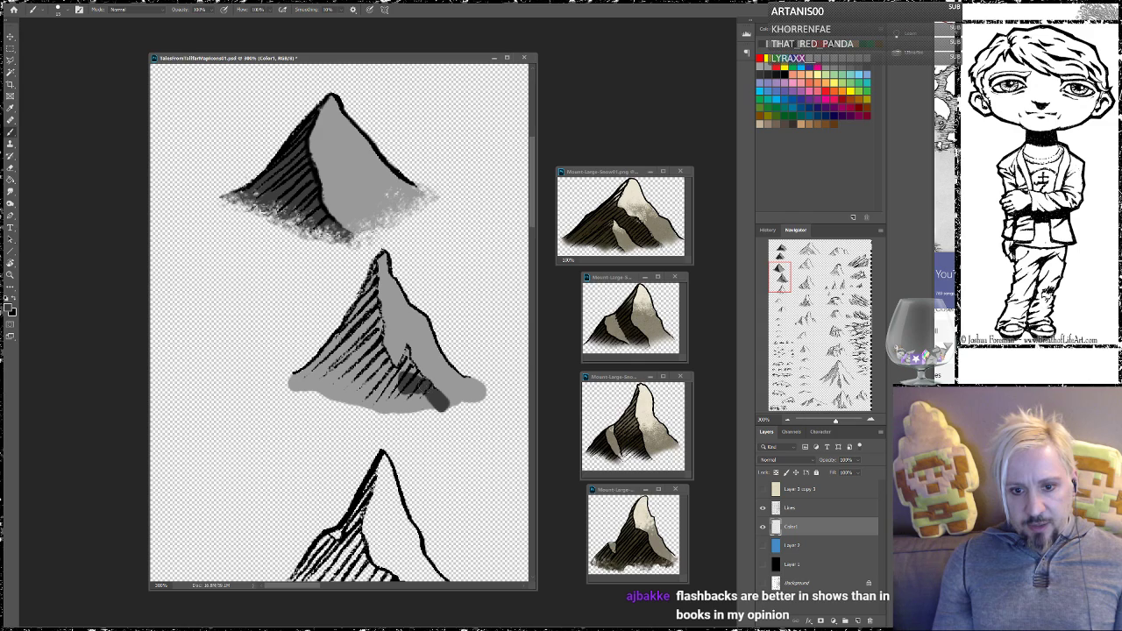
pyautogui.moveTo(406, 382); pyautogui.dragTo(412, 352)
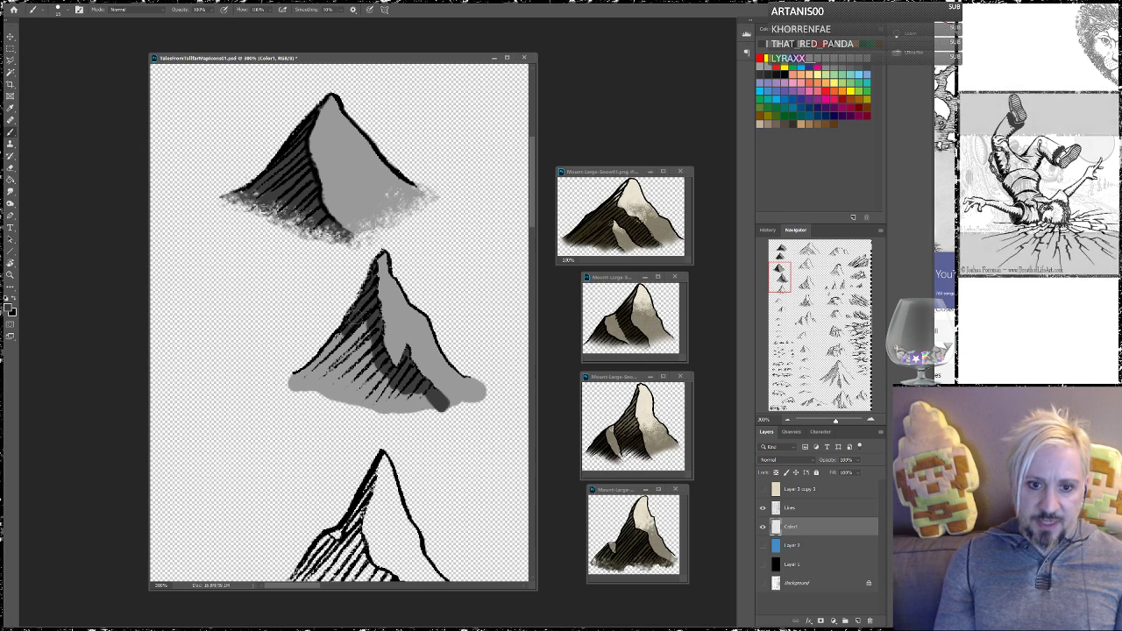
pyautogui.moveTo(351, 323)
pyautogui.mouseDown()
pyautogui.moveTo(370, 357)
pyautogui.moveTo(355, 361)
pyautogui.mouseUp()
pyautogui.moveTo(330, 337)
pyautogui.mouseDown()
pyautogui.moveTo(343, 361)
pyautogui.moveTo(307, 383)
pyautogui.mouseUp()
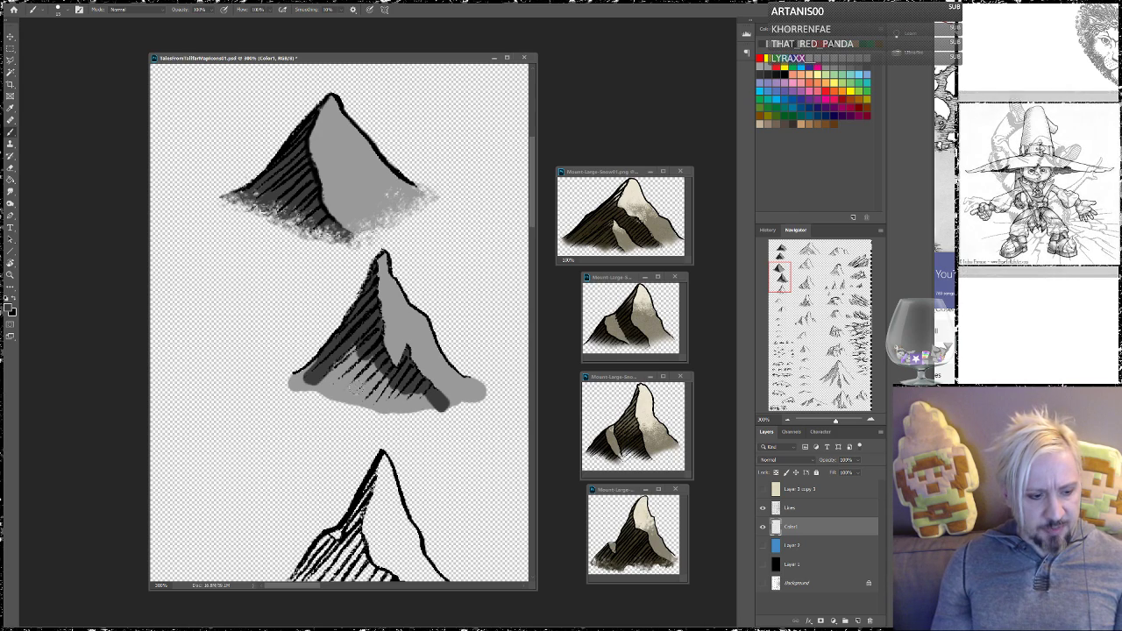
pyautogui.moveTo(363, 355); pyautogui.dragTo(340, 377)
pyautogui.moveTo(356, 345); pyautogui.dragTo(339, 379)
pyautogui.moveTo(336, 372); pyautogui.dragTo(325, 383)
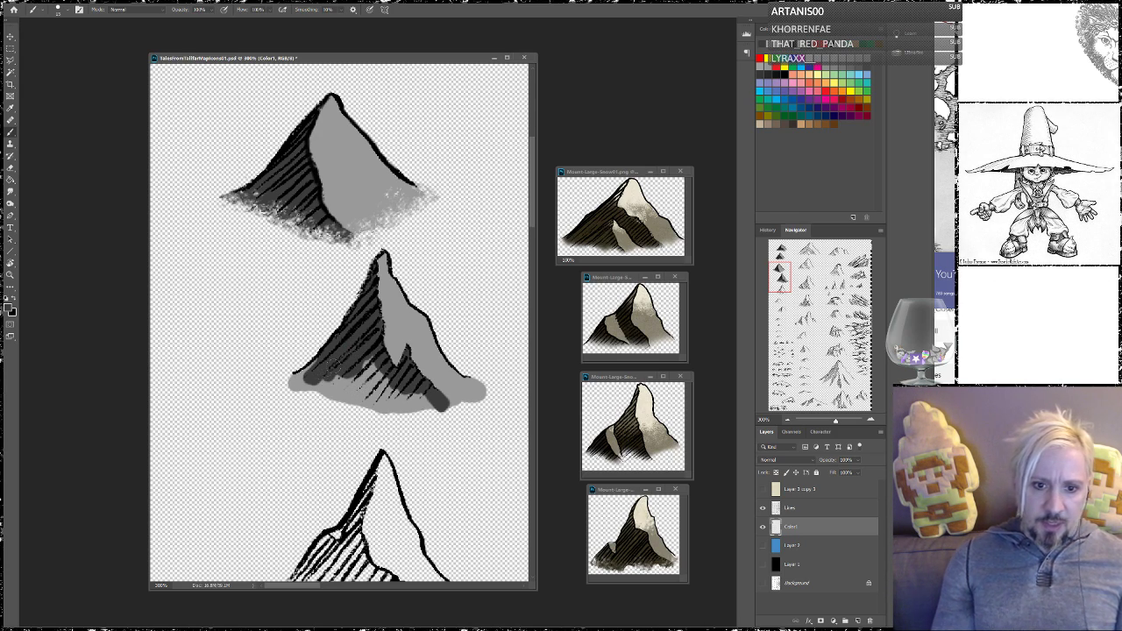
# Extend the dark gray below the fourth mountain's hatching, and roughen the whole lower edge with the textured eraser
pyautogui.moveTo(293, 384); pyautogui.dragTo(356, 407)
pyautogui.moveTo(368, 363)
pyautogui.mouseDown()
pyautogui.moveTo(349, 395)
pyautogui.moveTo(389, 395)
pyautogui.mouseUp()
pyautogui.moveTo(387, 388)
pyautogui.mouseDown()
pyautogui.moveTo(433, 400)
pyautogui.moveTo(341, 399)
pyautogui.moveTo(389, 412)
pyautogui.moveTo(412, 411)
pyautogui.mouseUp()
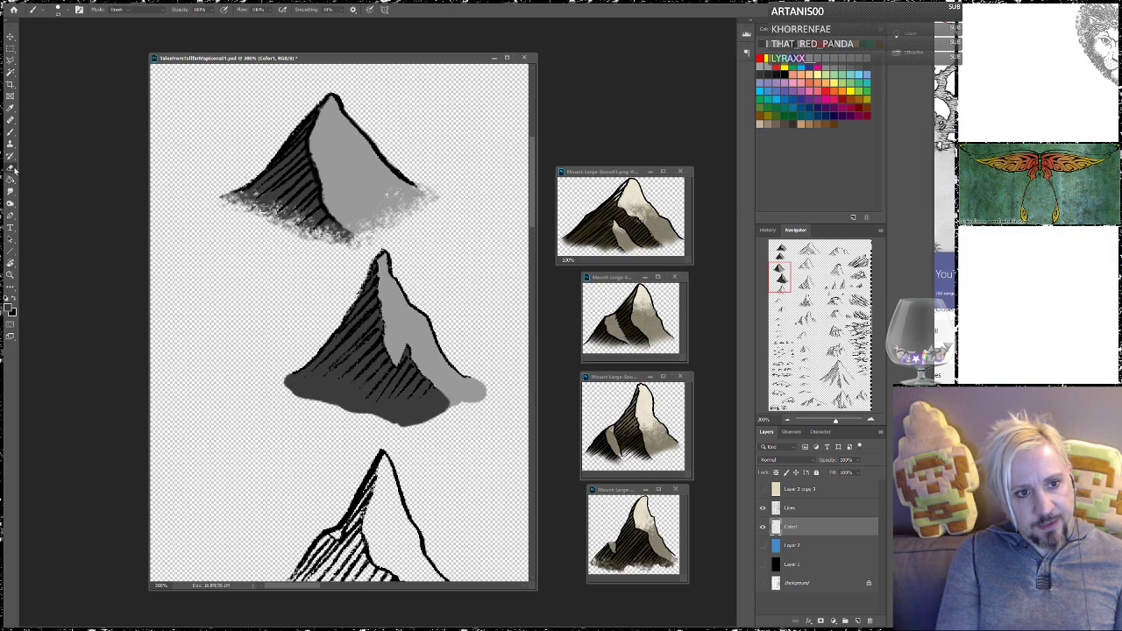
pyautogui.click(11, 167)
pyautogui.moveTo(476, 394)
pyautogui.mouseDown()
pyautogui.moveTo(513, 390)
pyautogui.moveTo(494, 391)
pyautogui.moveTo(512, 404)
pyautogui.moveTo(475, 405)
pyautogui.moveTo(506, 402)
pyautogui.moveTo(498, 396)
pyautogui.moveTo(515, 387)
pyautogui.moveTo(491, 371)
pyautogui.moveTo(522, 388)
pyautogui.moveTo(490, 397)
pyautogui.moveTo(505, 405)
pyautogui.moveTo(476, 390)
pyautogui.moveTo(501, 410)
pyautogui.moveTo(474, 400)
pyautogui.moveTo(483, 422)
pyautogui.moveTo(453, 421)
pyautogui.moveTo(460, 445)
pyautogui.moveTo(459, 418)
pyautogui.moveTo(469, 436)
pyautogui.moveTo(454, 420)
pyautogui.moveTo(433, 434)
pyautogui.moveTo(454, 458)
pyautogui.moveTo(411, 420)
pyautogui.moveTo(432, 421)
pyautogui.moveTo(440, 462)
pyautogui.moveTo(432, 418)
pyautogui.moveTo(450, 457)
pyautogui.moveTo(411, 418)
pyautogui.moveTo(437, 448)
pyautogui.moveTo(397, 421)
pyautogui.moveTo(368, 439)
pyautogui.moveTo(322, 414)
pyautogui.moveTo(371, 416)
pyautogui.moveTo(339, 448)
pyautogui.moveTo(375, 421)
pyautogui.moveTo(316, 456)
pyautogui.moveTo(423, 439)
pyautogui.moveTo(382, 442)
pyautogui.moveTo(338, 412)
pyautogui.moveTo(301, 424)
pyautogui.moveTo(288, 412)
pyautogui.moveTo(314, 406)
pyautogui.moveTo(246, 402)
pyautogui.moveTo(305, 401)
pyautogui.moveTo(232, 390)
pyautogui.moveTo(301, 403)
pyautogui.moveTo(258, 411)
pyautogui.moveTo(300, 403)
pyautogui.moveTo(272, 411)
pyautogui.moveTo(336, 413)
pyautogui.moveTo(385, 437)
pyautogui.moveTo(414, 429)
pyautogui.mouseUp()
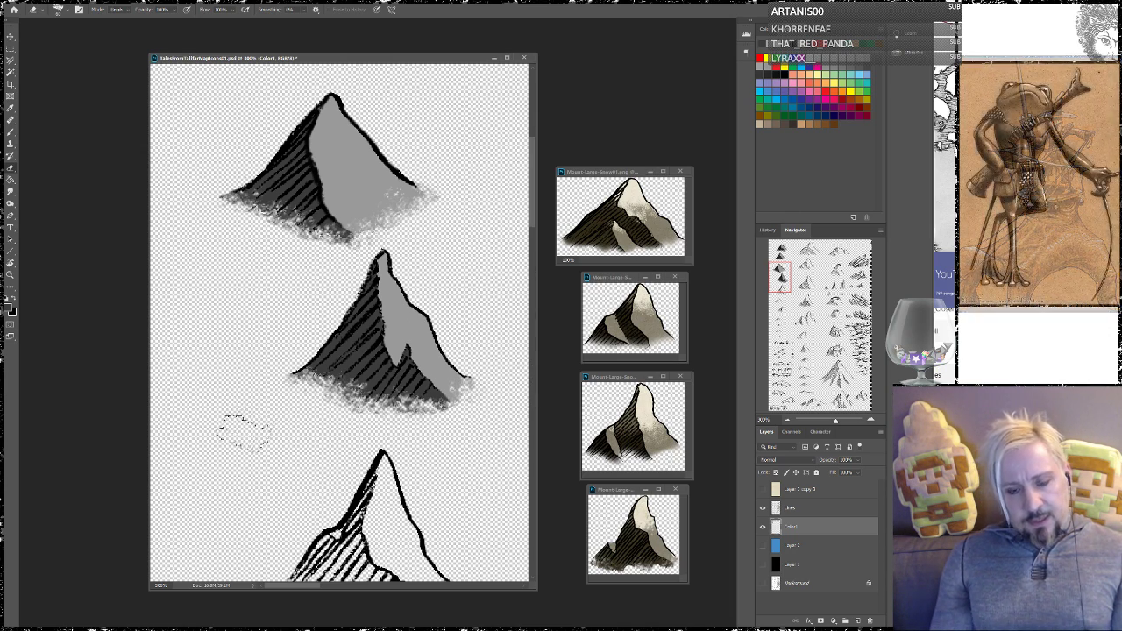
# Brush dark gray over the fifth mountain's hatched side, from the peak down to a rounded base
pyautogui.moveTo(777, 278); pyautogui.dragTo(777, 284)
pyautogui.click(11, 132)
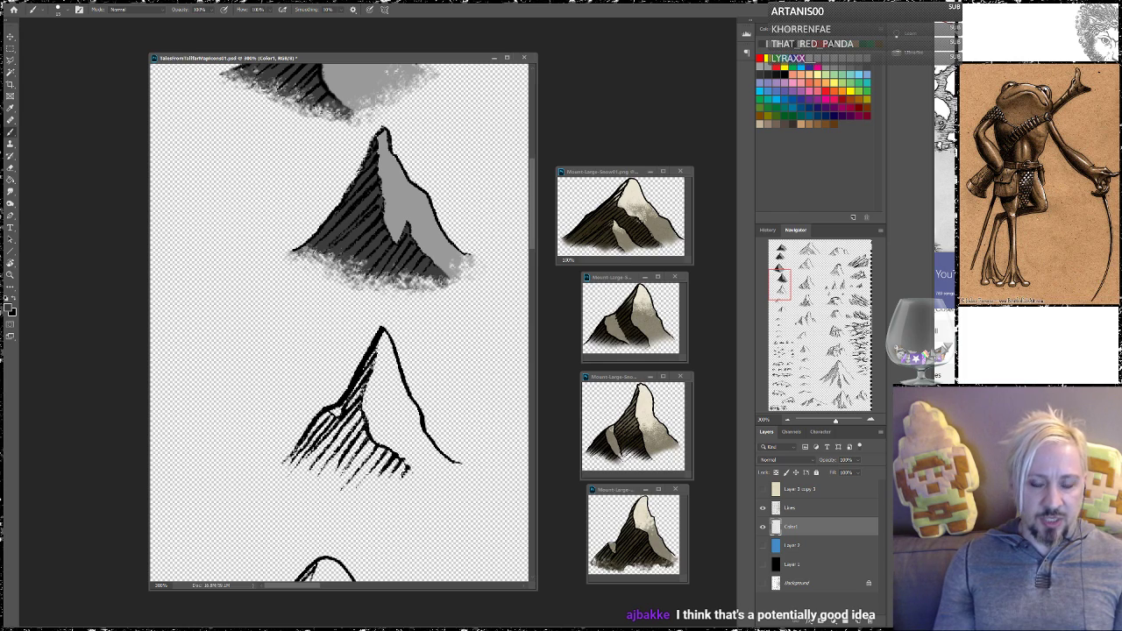
pyautogui.moveTo(355, 442)
pyautogui.mouseDown()
pyautogui.moveTo(308, 443)
pyautogui.moveTo(298, 463)
pyautogui.mouseUp()
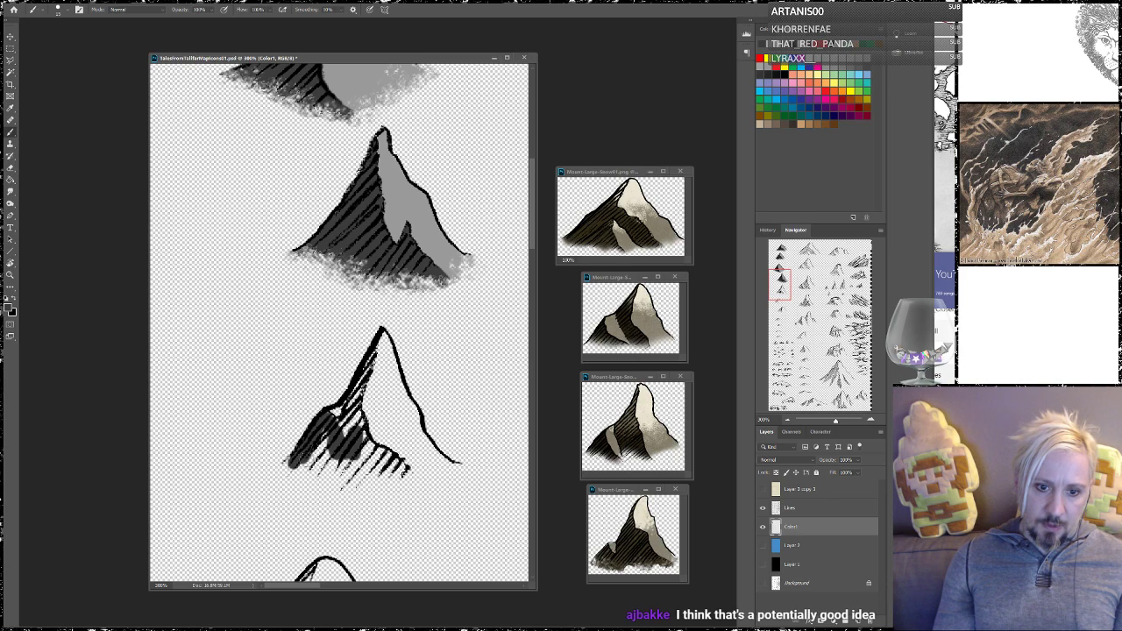
pyautogui.moveTo(298, 462)
pyautogui.mouseDown()
pyautogui.moveTo(347, 483)
pyautogui.moveTo(407, 471)
pyautogui.moveTo(377, 451)
pyautogui.moveTo(393, 463)
pyautogui.mouseUp()
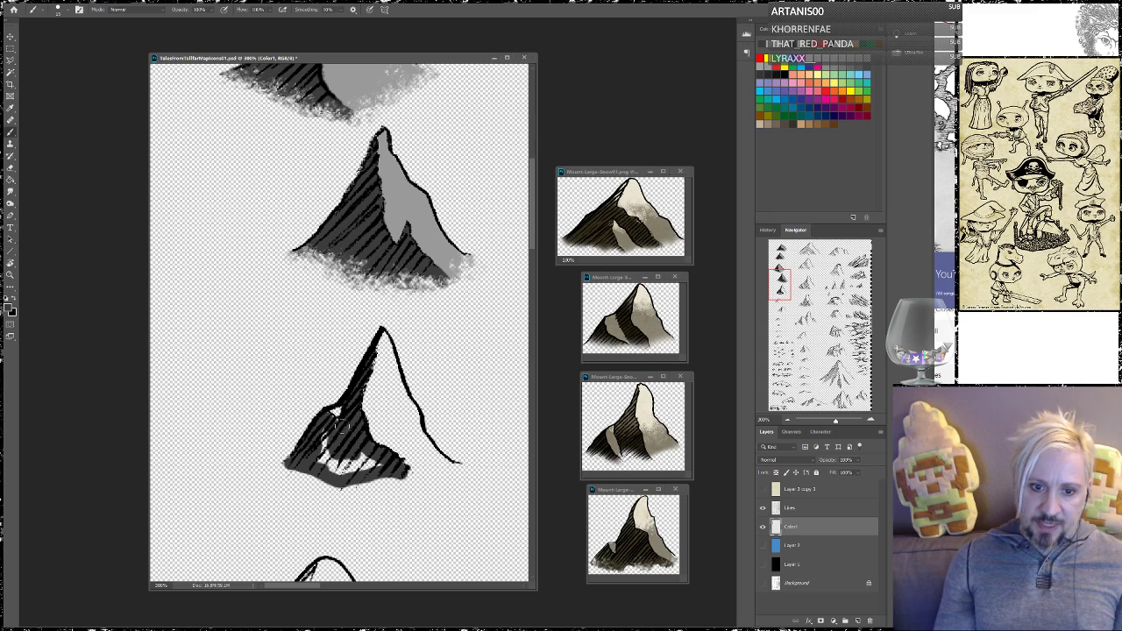
pyautogui.moveTo(344, 418)
pyautogui.mouseDown()
pyautogui.moveTo(315, 465)
pyautogui.moveTo(391, 470)
pyautogui.mouseUp()
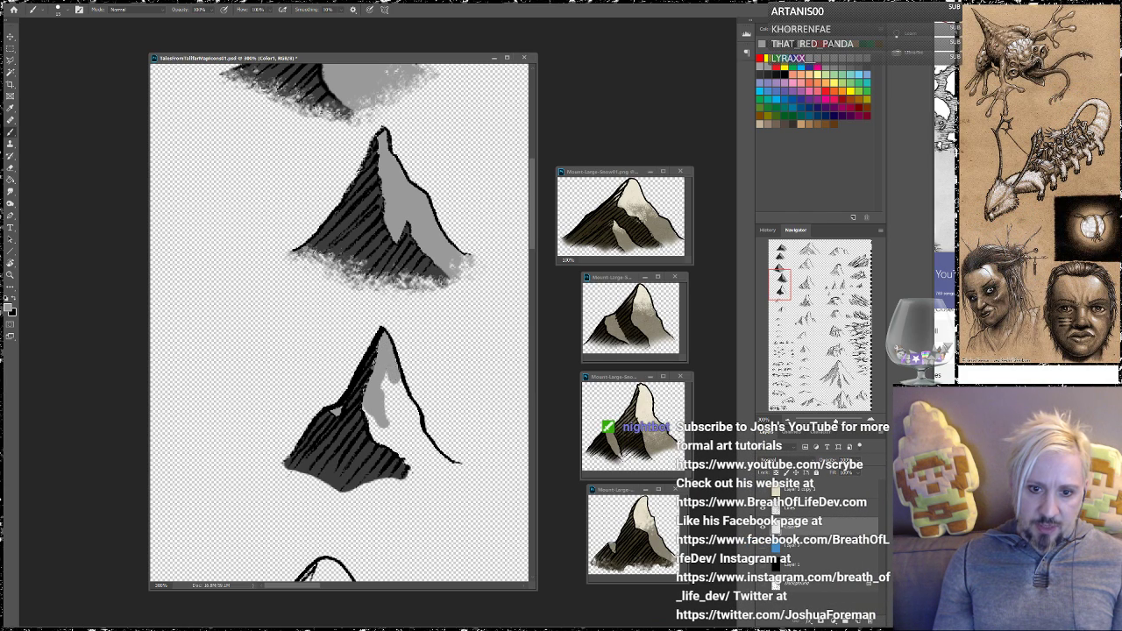
# Fill the fifth mountain's unhatched right face with light gray, from the peak down to the right foot
pyautogui.moveTo(395, 382)
pyautogui.mouseDown()
pyautogui.moveTo(414, 429)
pyautogui.moveTo(386, 380)
pyautogui.mouseUp()
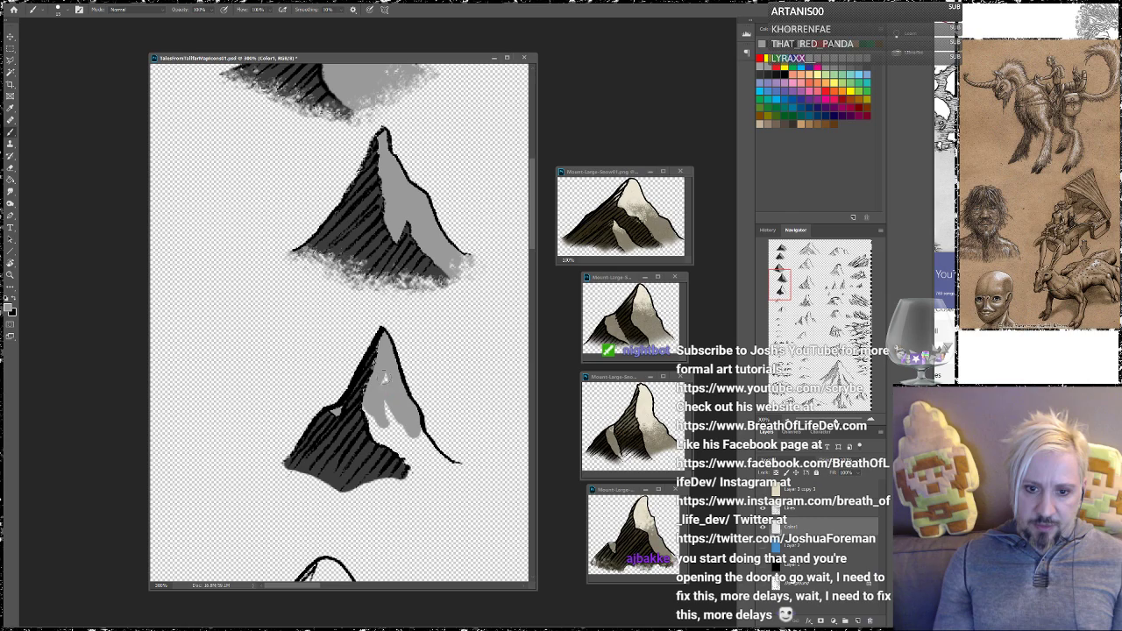
pyautogui.click(383, 370)
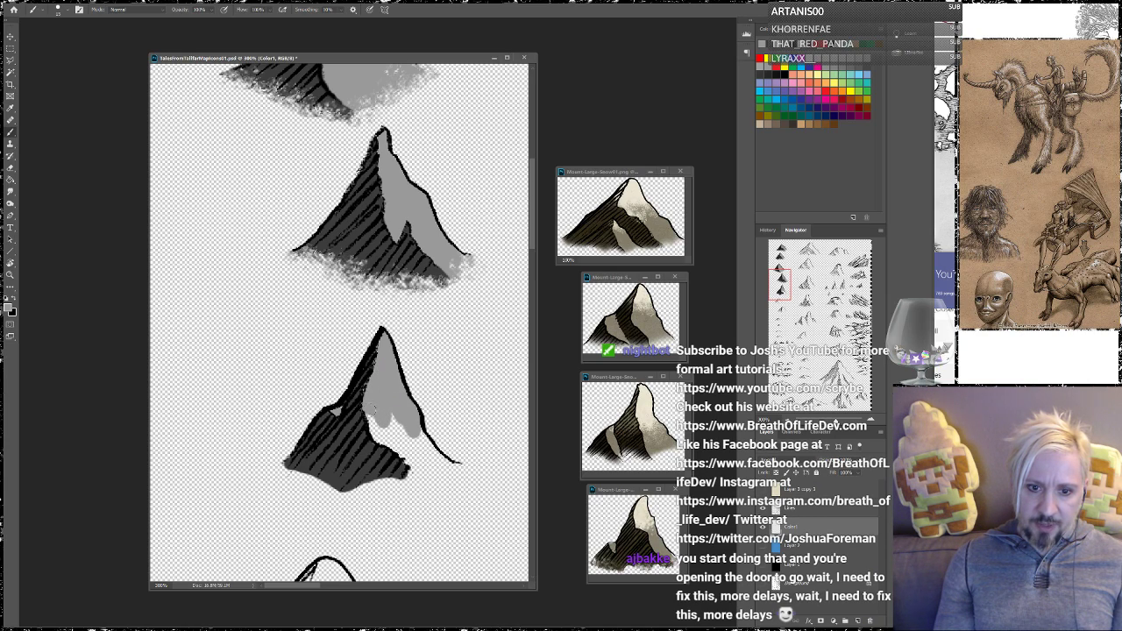
pyautogui.moveTo(384, 435); pyautogui.dragTo(413, 470)
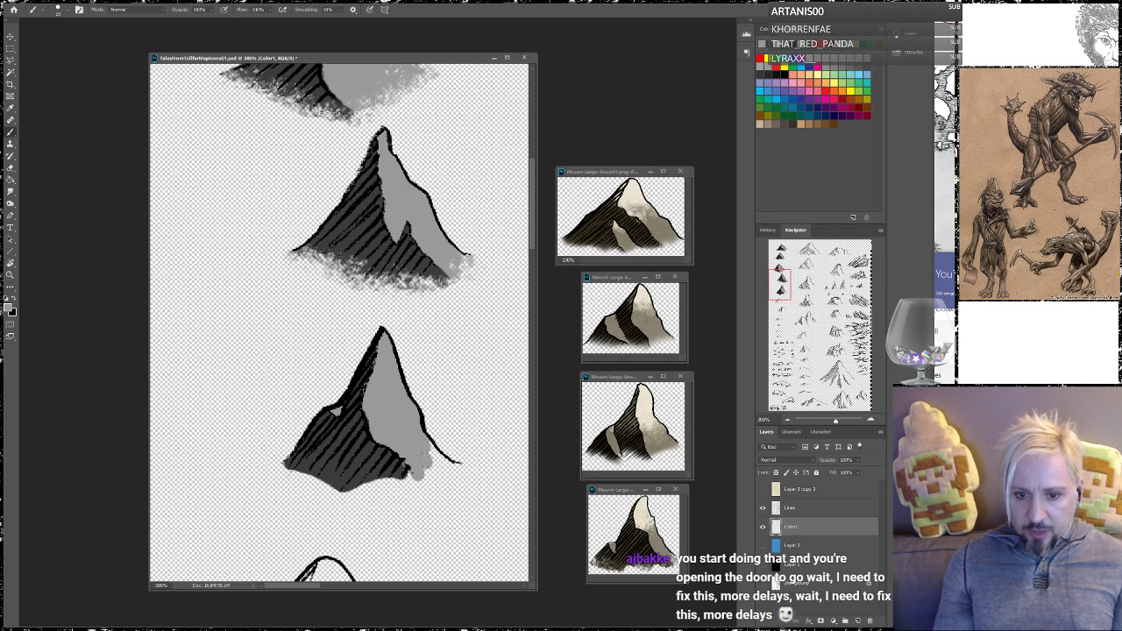
pyautogui.moveTo(431, 443); pyautogui.dragTo(442, 465)
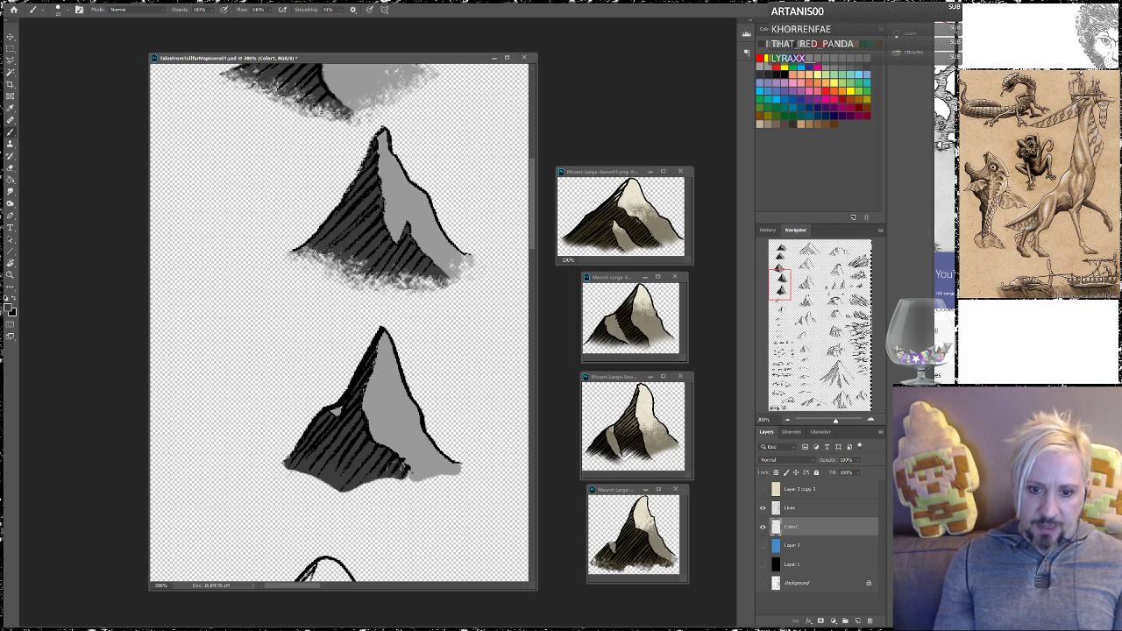
# Touch up the dark gray at the fifth mountain's inner foot and shoulder notch, and roughen its base with the textured eraser
pyautogui.moveTo(402, 469); pyautogui.dragTo(405, 475)
pyautogui.click(406, 476)
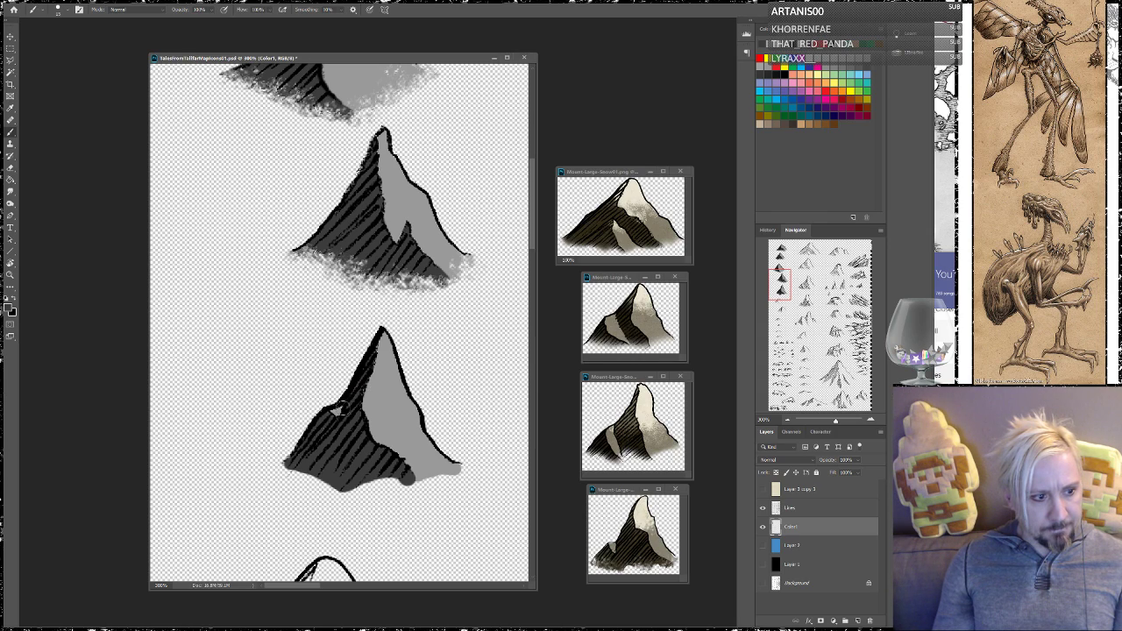
pyautogui.moveTo(346, 401); pyautogui.dragTo(337, 411)
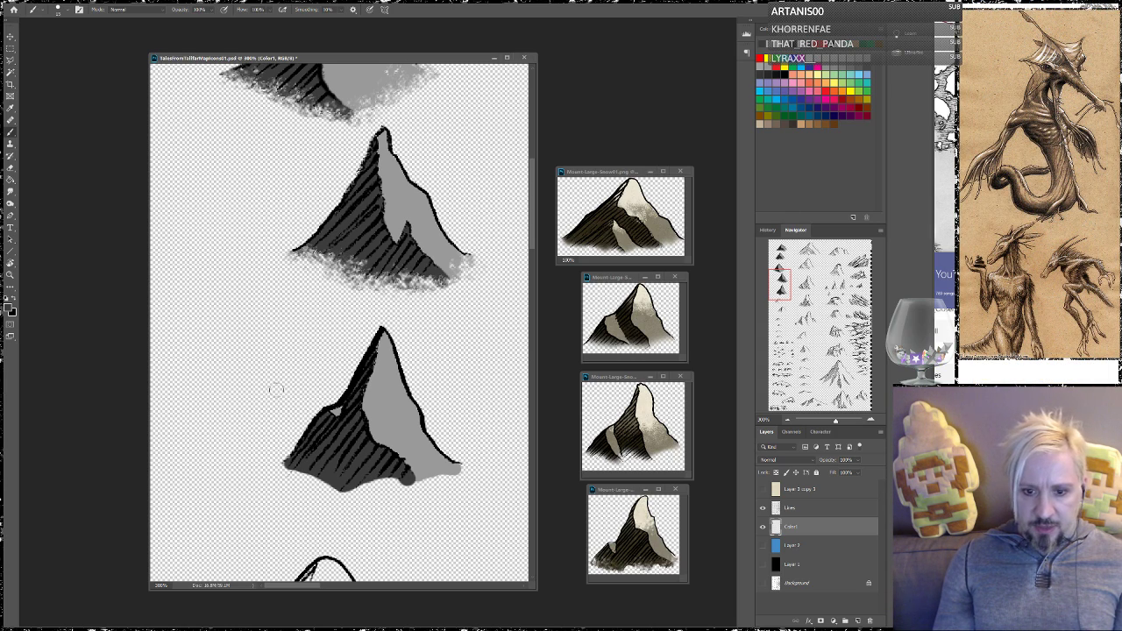
pyautogui.click(11, 169)
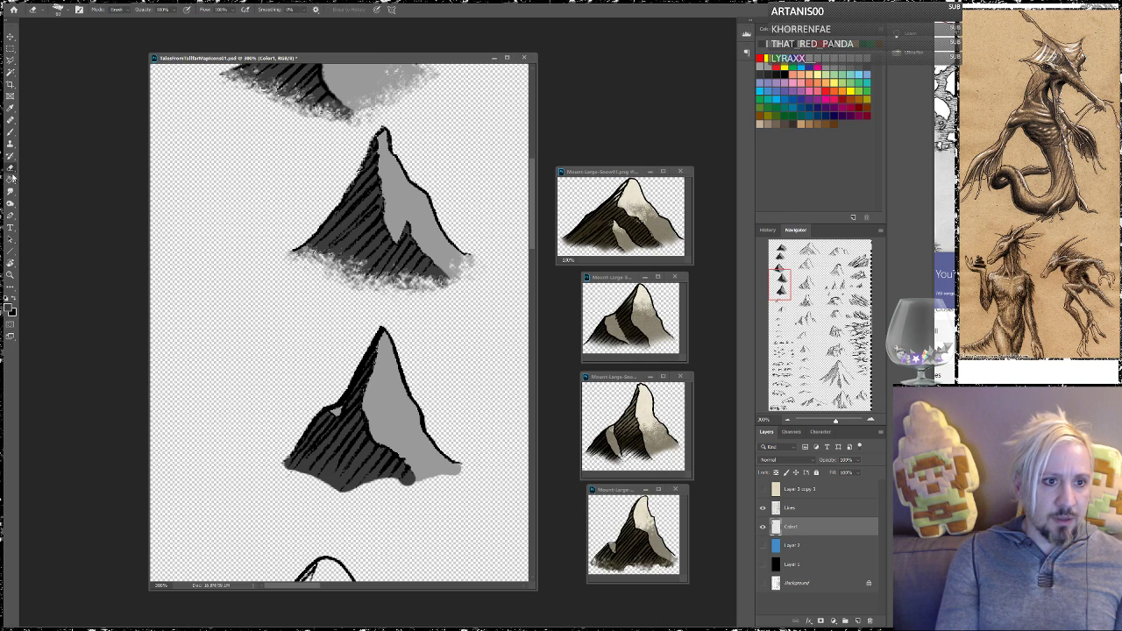
pyautogui.moveTo(471, 491)
pyautogui.mouseDown()
pyautogui.moveTo(445, 474)
pyautogui.moveTo(483, 487)
pyautogui.moveTo(437, 470)
pyautogui.moveTo(463, 497)
pyautogui.moveTo(426, 484)
pyautogui.moveTo(450, 509)
pyautogui.moveTo(447, 479)
pyautogui.moveTo(477, 496)
pyautogui.moveTo(423, 487)
pyautogui.moveTo(401, 510)
pyautogui.moveTo(389, 479)
pyautogui.moveTo(350, 514)
pyautogui.moveTo(347, 490)
pyautogui.moveTo(304, 509)
pyautogui.moveTo(312, 483)
pyautogui.moveTo(283, 508)
pyautogui.moveTo(288, 473)
pyautogui.moveTo(274, 491)
pyautogui.moveTo(303, 475)
pyautogui.moveTo(290, 495)
pyautogui.moveTo(304, 499)
pyautogui.moveTo(331, 468)
pyautogui.moveTo(315, 497)
pyautogui.moveTo(342, 491)
pyautogui.moveTo(332, 519)
pyautogui.moveTo(349, 497)
pyautogui.moveTo(347, 508)
pyautogui.moveTo(399, 514)
pyautogui.moveTo(413, 495)
pyautogui.moveTo(419, 503)
pyautogui.moveTo(466, 495)
pyautogui.moveTo(462, 487)
pyautogui.moveTo(427, 496)
pyautogui.moveTo(446, 505)
pyautogui.moveTo(470, 484)
pyautogui.moveTo(491, 486)
pyautogui.moveTo(441, 452)
pyautogui.moveTo(421, 468)
pyautogui.moveTo(460, 443)
pyautogui.mouseUp()
pyautogui.moveTo(386, 507)
pyautogui.mouseDown()
pyautogui.moveTo(262, 459)
pyautogui.moveTo(280, 497)
pyautogui.mouseUp()
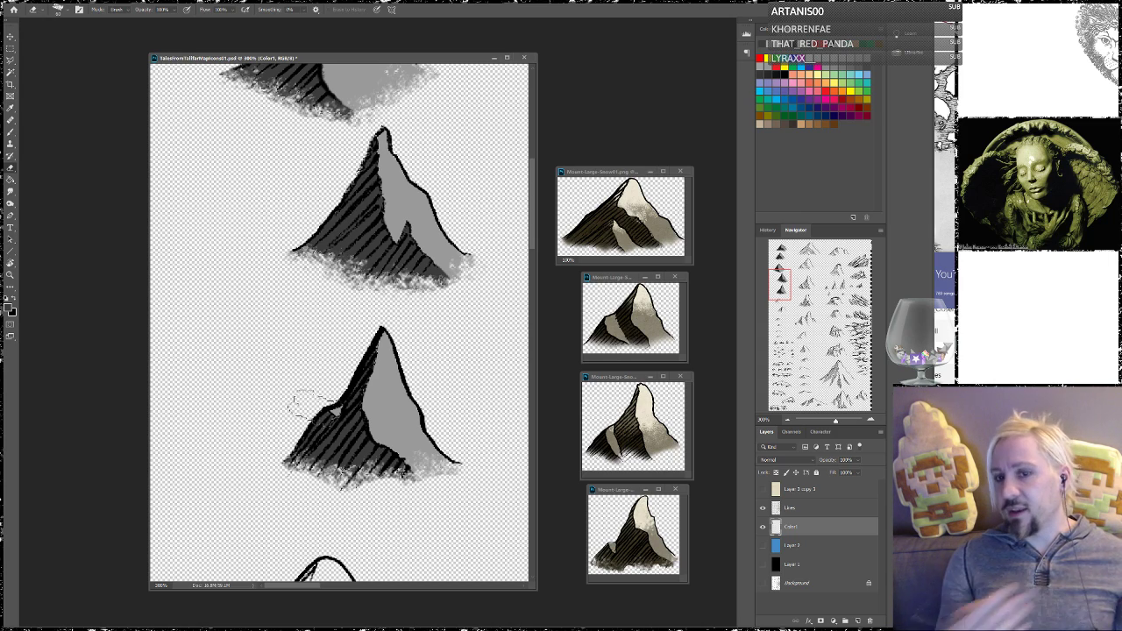
# Brush dark gray over the sixth mountain's hatched side and slightly below it, following the curved inner ridge
pyautogui.moveTo(780, 286); pyautogui.dragTo(780, 303)
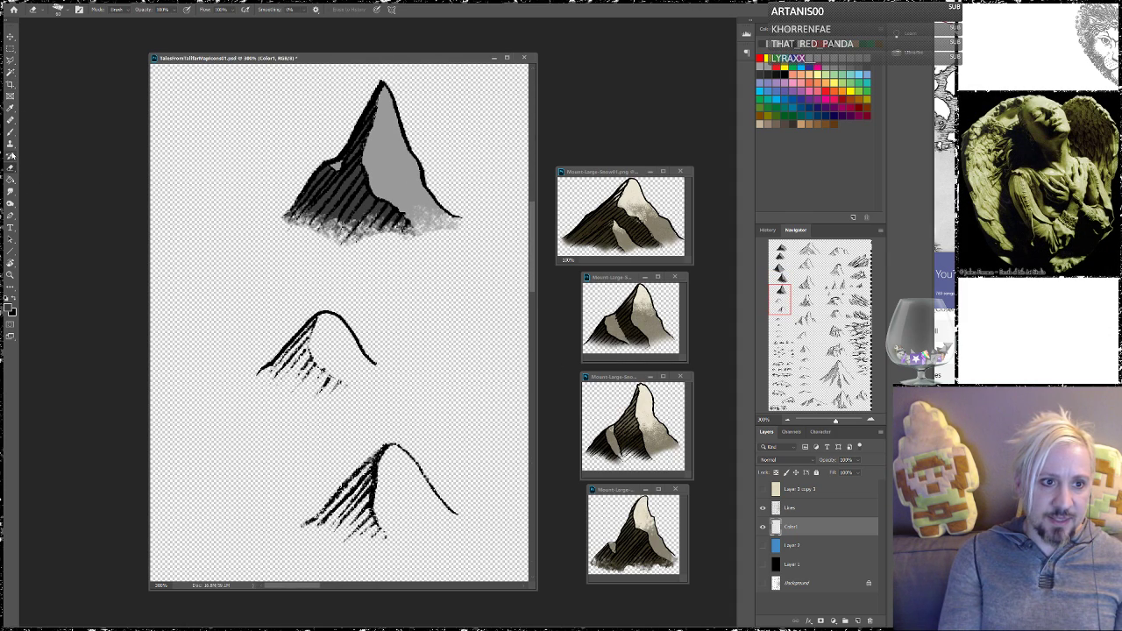
pyautogui.click(11, 131)
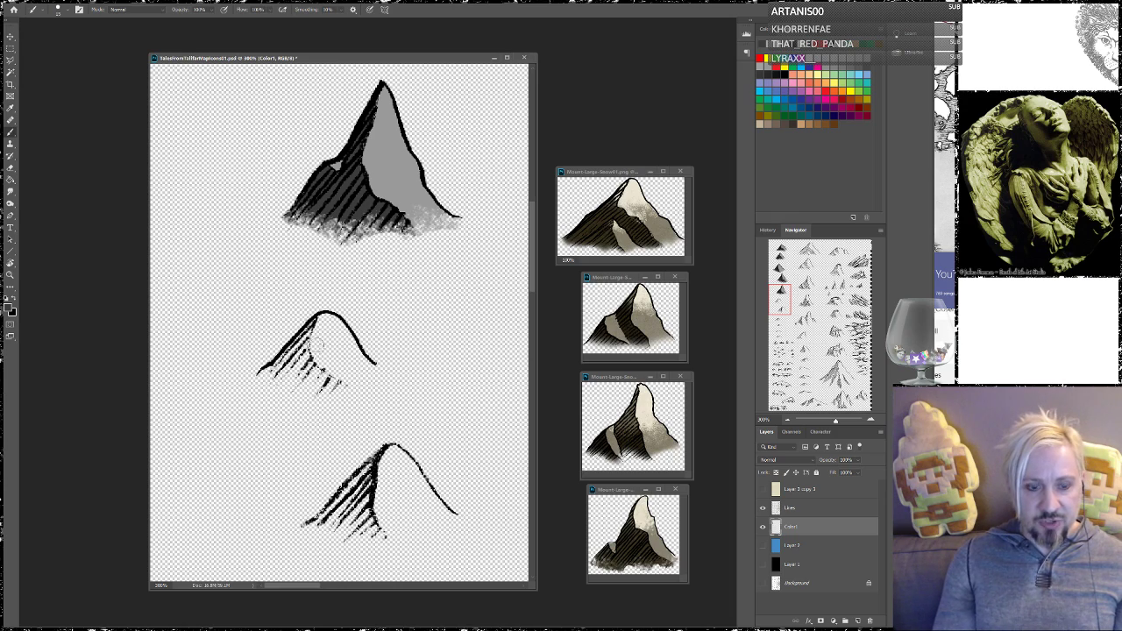
pyautogui.moveTo(303, 375); pyautogui.dragTo(365, 395)
pyautogui.moveTo(309, 368); pyautogui.dragTo(303, 352)
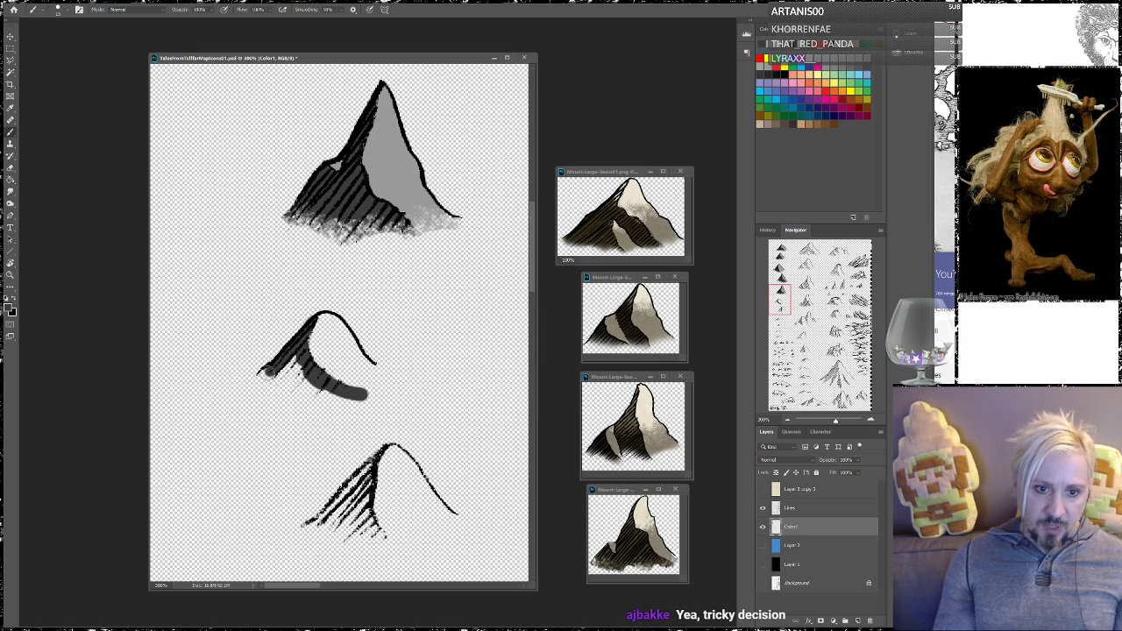
pyautogui.moveTo(258, 380); pyautogui.dragTo(296, 359)
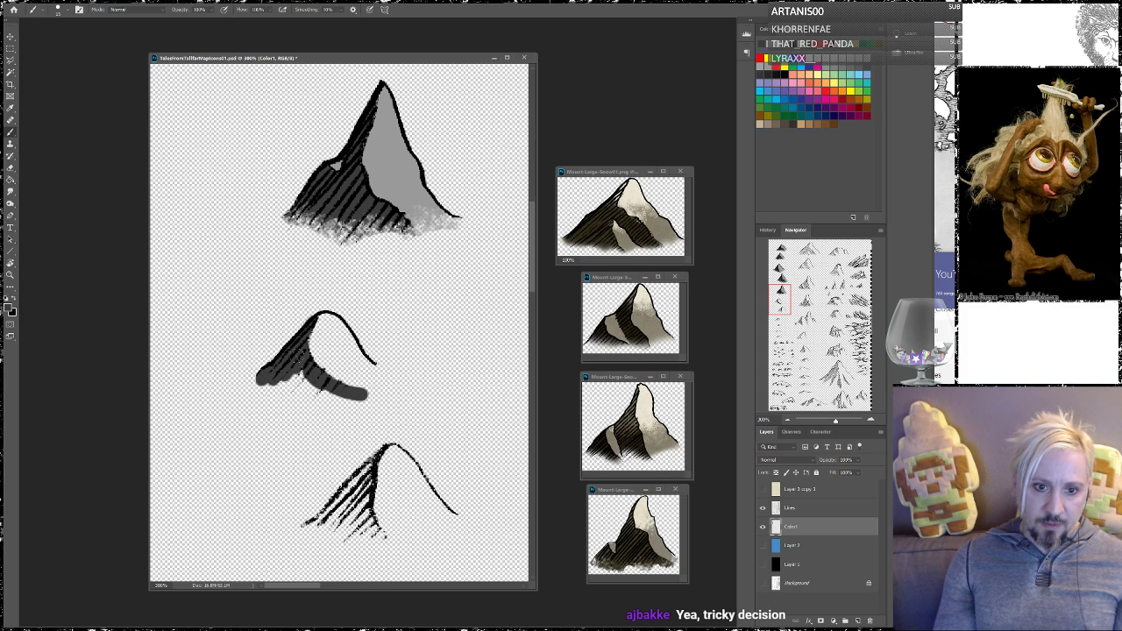
pyautogui.moveTo(309, 395)
pyautogui.mouseDown()
pyautogui.moveTo(294, 377)
pyautogui.moveTo(337, 396)
pyautogui.mouseUp()
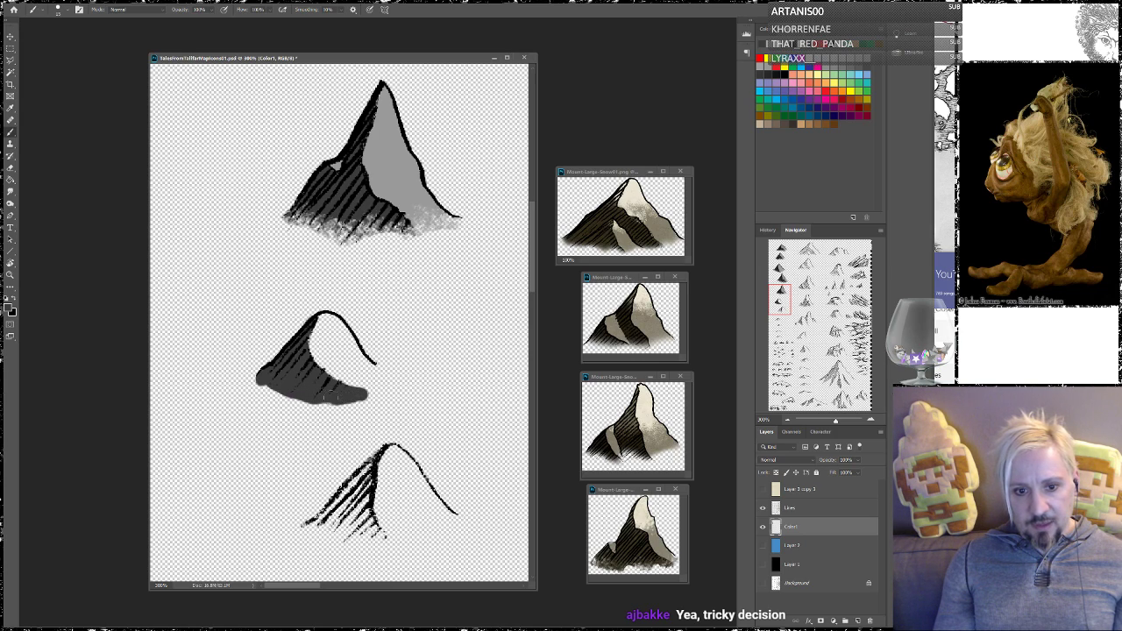
pyautogui.moveTo(277, 351); pyautogui.dragTo(285, 346)
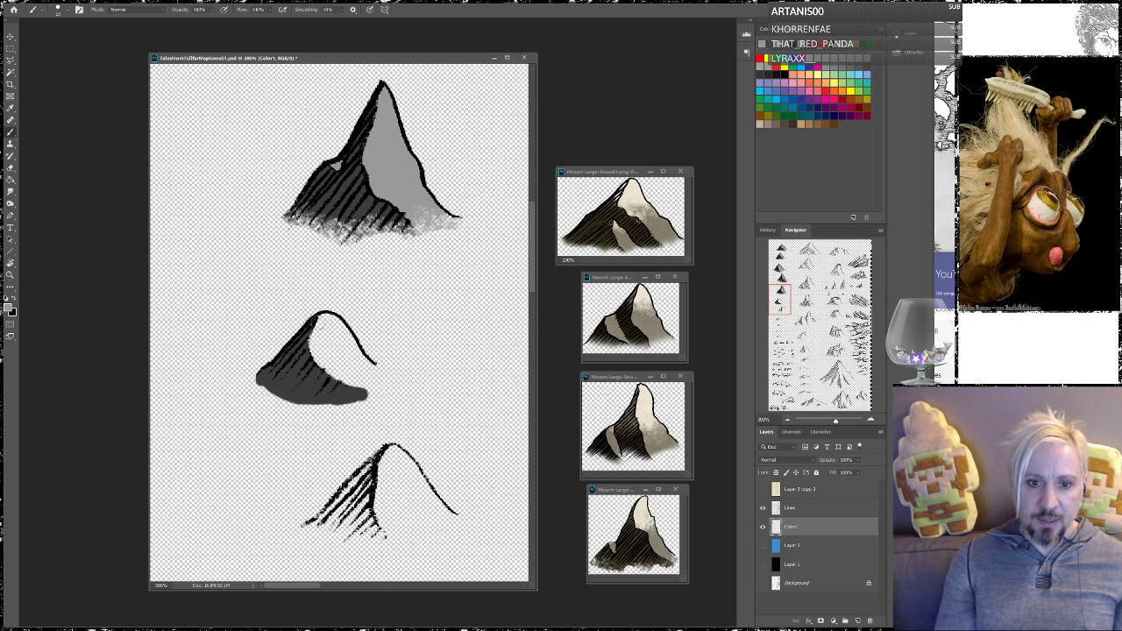
# Fill the sixth mountain's unhatched right face with light gray, reaching just past the right foot
pyautogui.moveTo(315, 347); pyautogui.dragTo(322, 351)
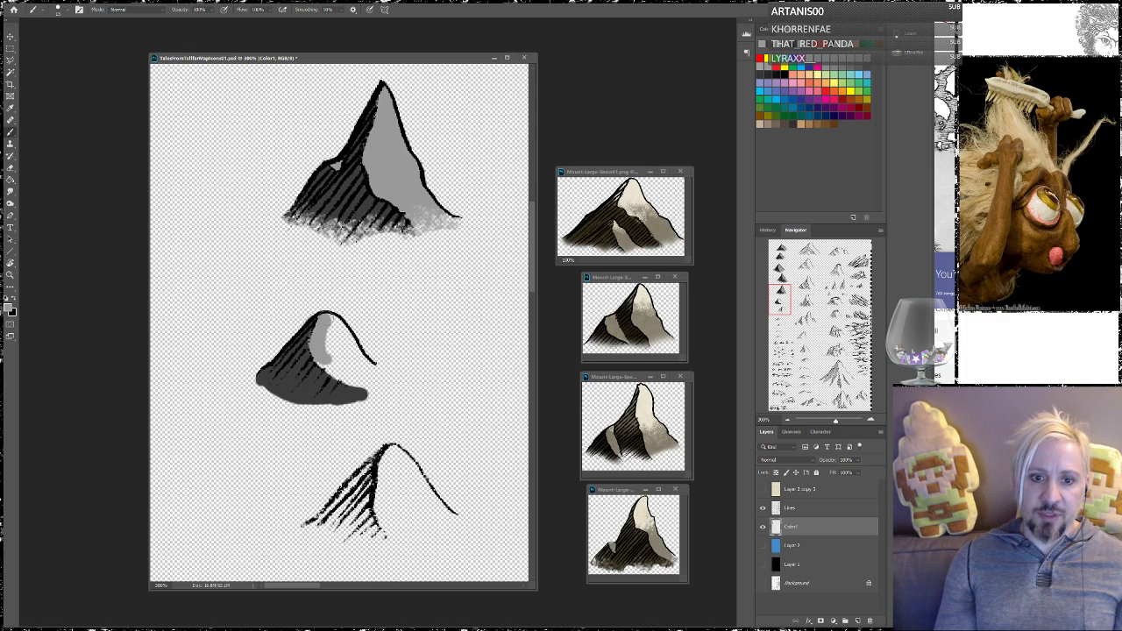
pyautogui.moveTo(344, 343); pyautogui.dragTo(348, 349)
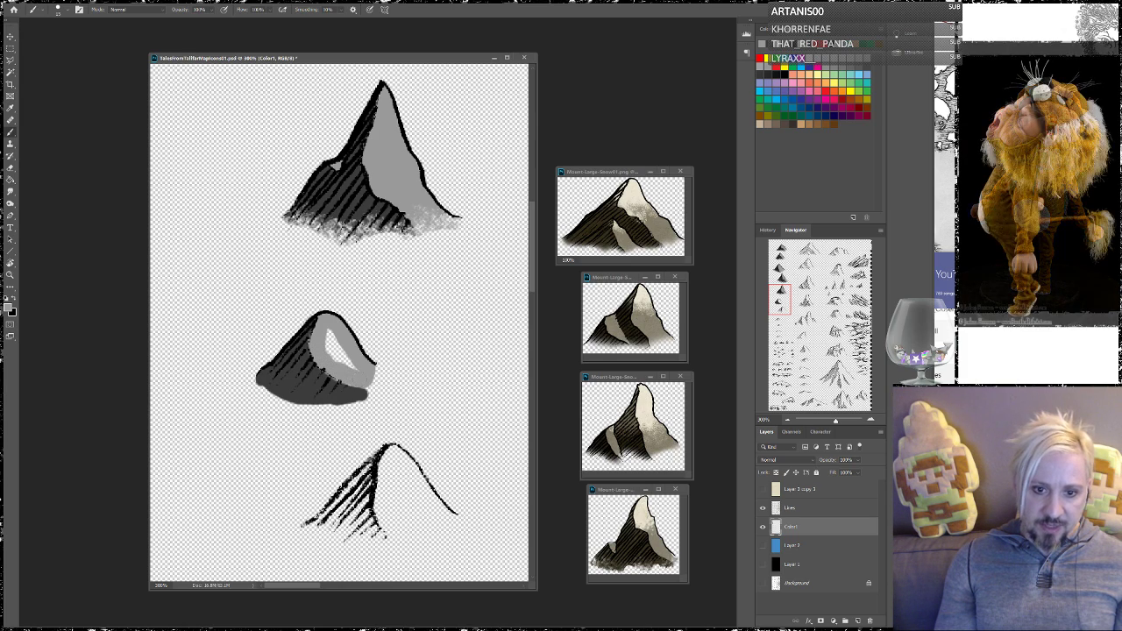
pyautogui.moveTo(331, 338); pyautogui.dragTo(355, 370)
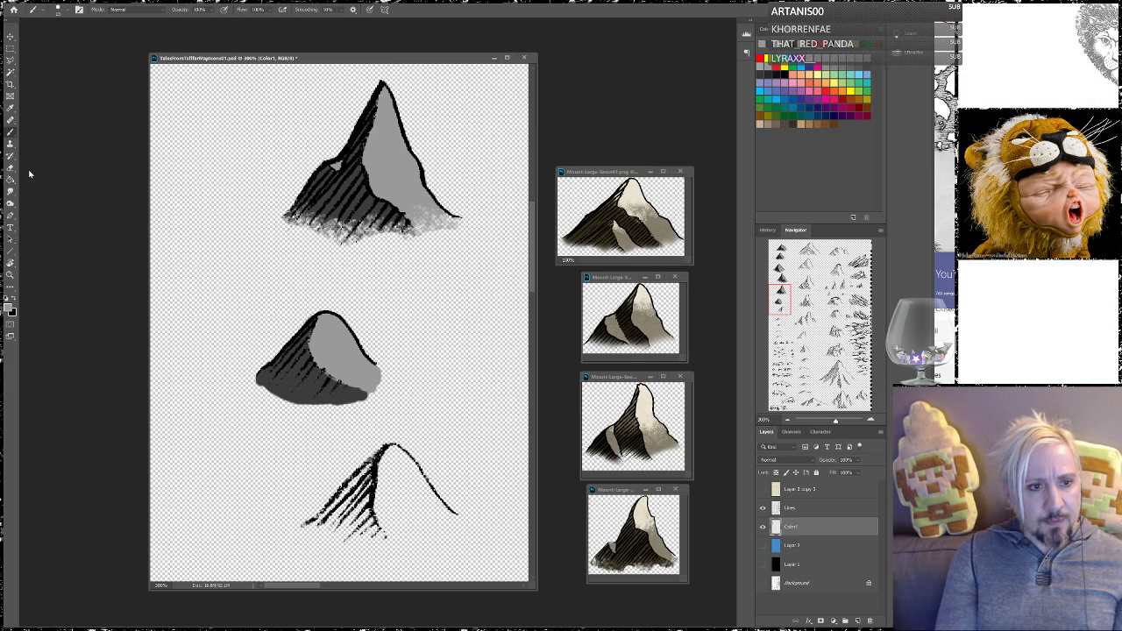
# Roughen the lower edge of the sixth mountain's dark and light gray with the textured eraser
pyautogui.click(11, 169)
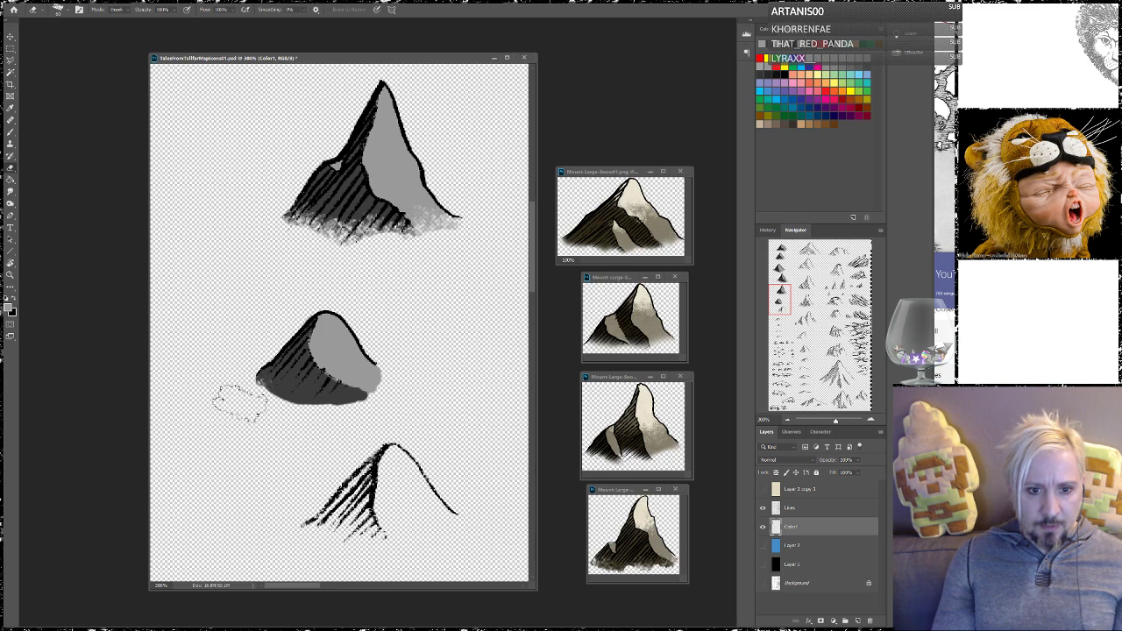
pyautogui.moveTo(235, 412)
pyautogui.mouseDown()
pyautogui.moveTo(276, 406)
pyautogui.moveTo(266, 436)
pyautogui.moveTo(290, 398)
pyautogui.moveTo(308, 433)
pyautogui.moveTo(327, 407)
pyautogui.moveTo(331, 421)
pyautogui.moveTo(365, 424)
pyautogui.moveTo(368, 410)
pyautogui.moveTo(393, 405)
pyautogui.moveTo(398, 394)
pyautogui.moveTo(385, 389)
pyautogui.moveTo(418, 387)
pyautogui.moveTo(384, 369)
pyautogui.moveTo(411, 371)
pyautogui.moveTo(394, 396)
pyautogui.moveTo(374, 380)
pyautogui.moveTo(422, 396)
pyautogui.moveTo(389, 398)
pyautogui.moveTo(411, 411)
pyautogui.moveTo(383, 394)
pyautogui.moveTo(396, 389)
pyautogui.moveTo(415, 395)
pyautogui.moveTo(324, 419)
pyautogui.moveTo(366, 412)
pyautogui.mouseUp()
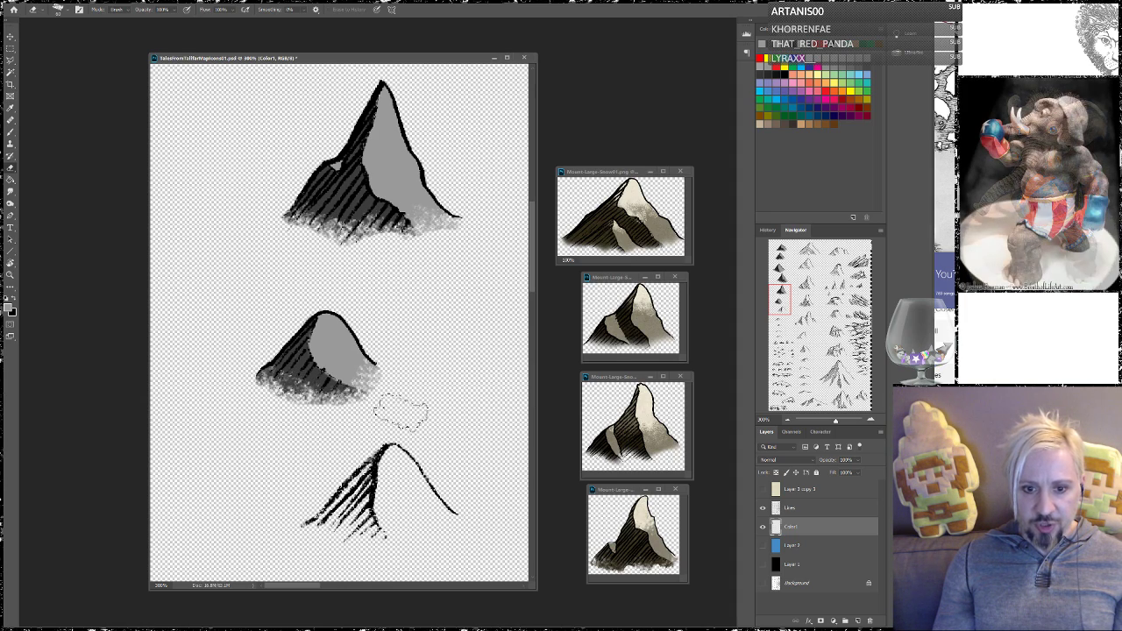
pyautogui.moveTo(399, 383)
pyautogui.mouseDown()
pyautogui.moveTo(380, 345)
pyautogui.moveTo(405, 366)
pyautogui.moveTo(360, 405)
pyautogui.moveTo(377, 416)
pyautogui.moveTo(349, 406)
pyautogui.mouseUp()
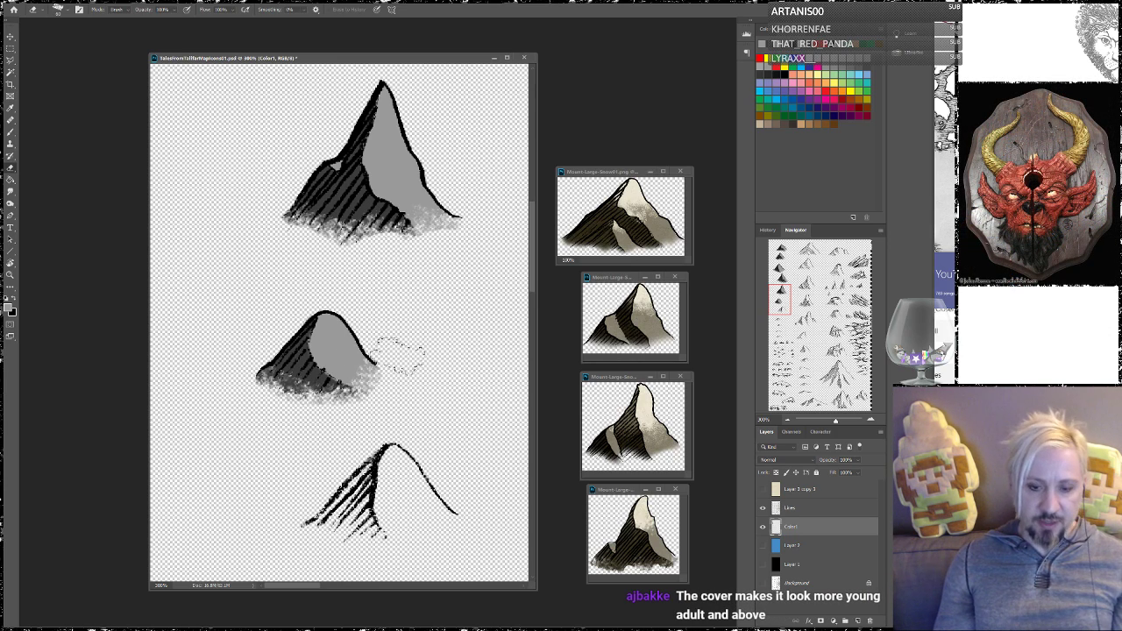
# Fill the seventh mountain's unhatched right face with light gray, outlining it first and rounding it off below the feet
pyautogui.moveTo(343, 446); pyautogui.dragTo(275, 311)
pyautogui.click(11, 132)
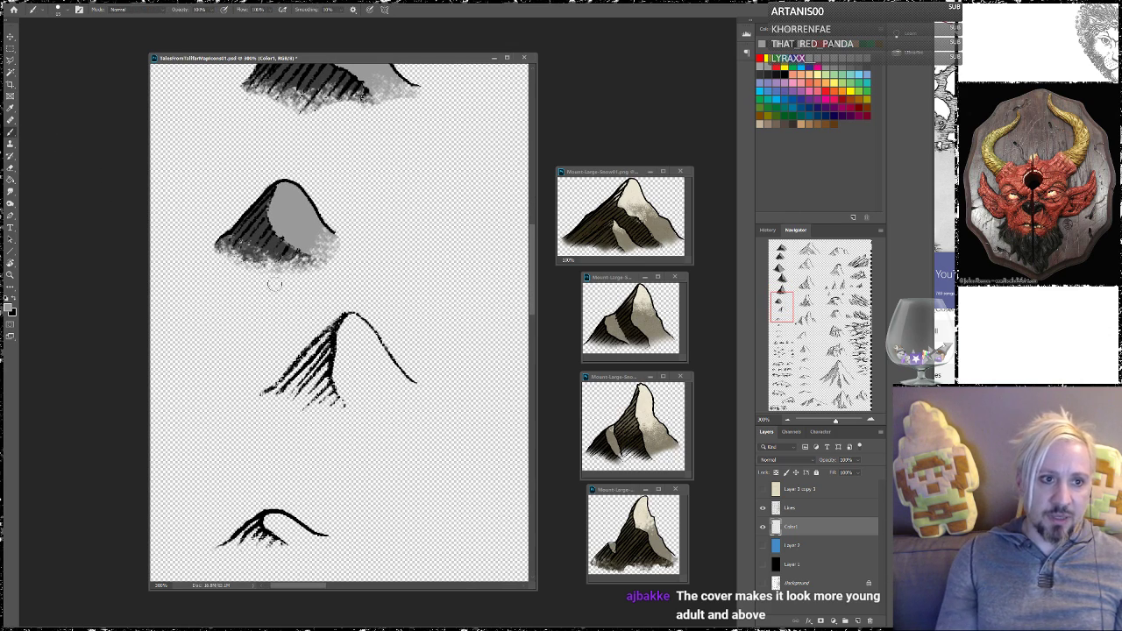
pyautogui.moveTo(341, 375); pyautogui.dragTo(347, 320)
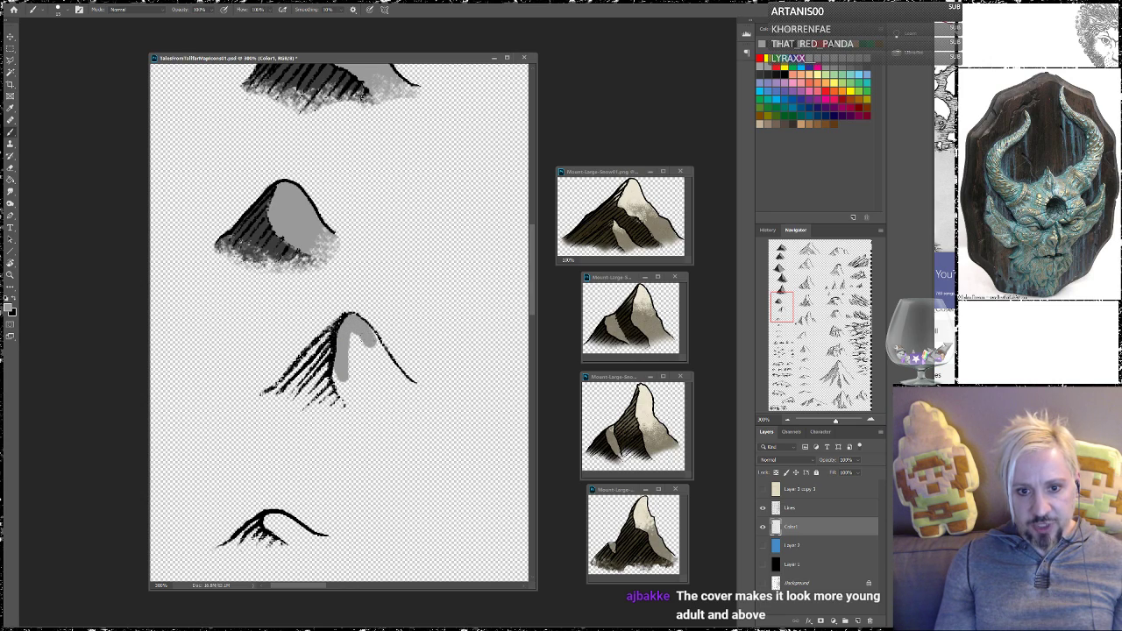
pyautogui.moveTo(369, 357)
pyautogui.mouseDown()
pyautogui.moveTo(397, 377)
pyautogui.moveTo(388, 373)
pyautogui.mouseUp()
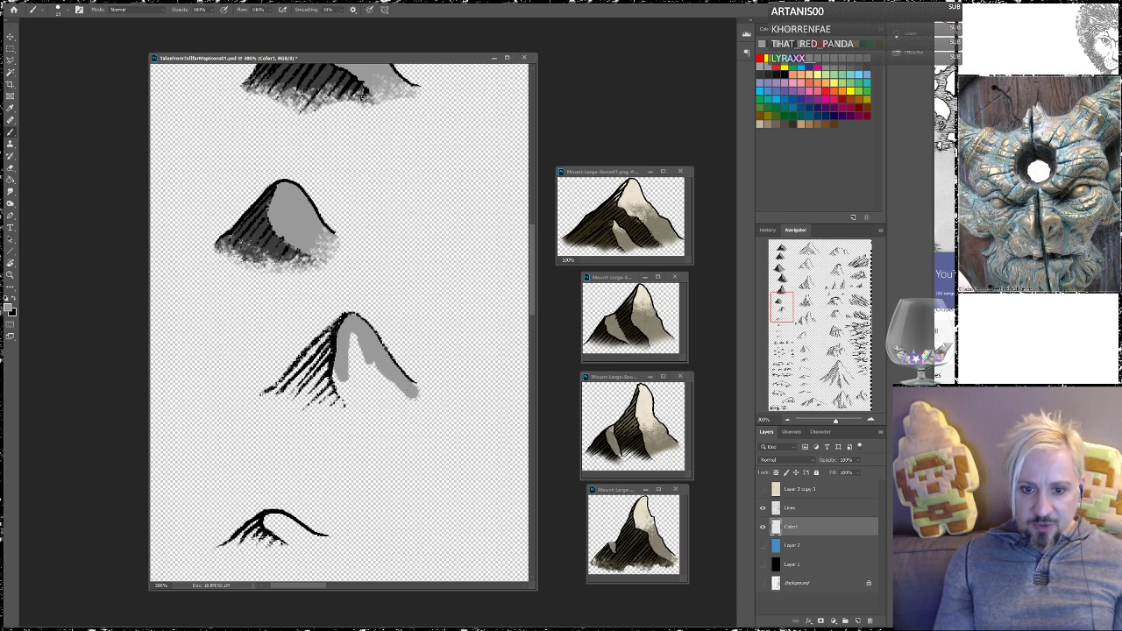
pyautogui.moveTo(403, 400); pyautogui.dragTo(368, 409)
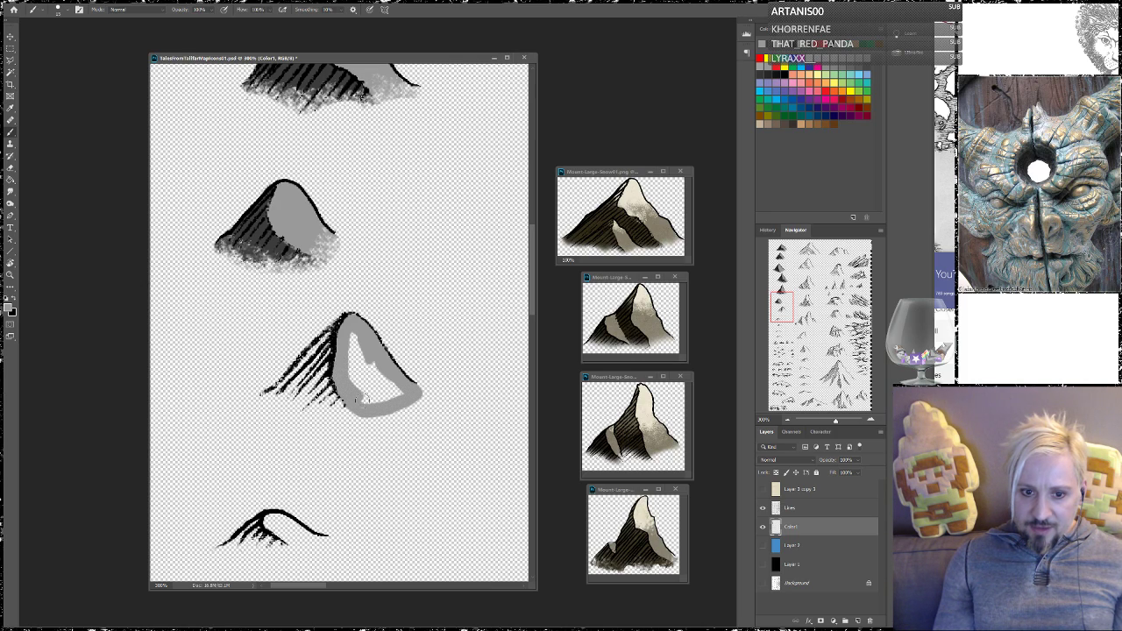
pyautogui.moveTo(352, 356); pyautogui.dragTo(375, 401)
pyautogui.moveTo(353, 338)
pyautogui.mouseDown()
pyautogui.moveTo(348, 371)
pyautogui.moveTo(355, 355)
pyautogui.moveTo(358, 384)
pyautogui.moveTo(372, 362)
pyautogui.moveTo(384, 391)
pyautogui.mouseUp()
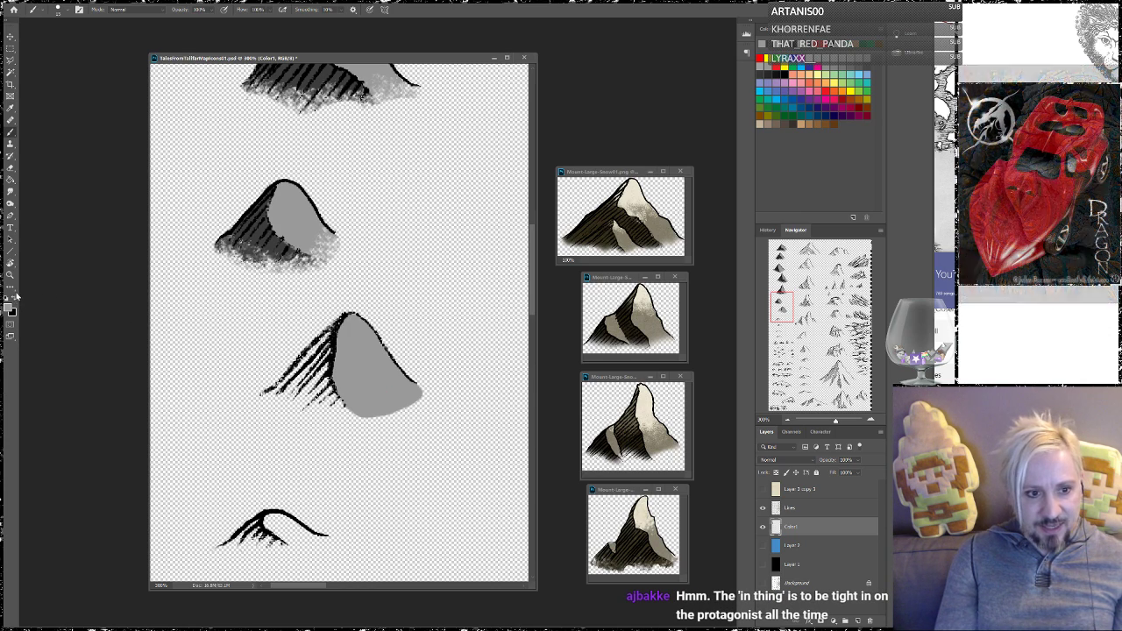
# Cover the seventh mountain's hatched side and the strip beneath it with dark gray, and roughen the mountain's lower color edge with the textured eraser
pyautogui.keyDown('alt'); pyautogui.click(273, 245); pyautogui.keyUp('alt')
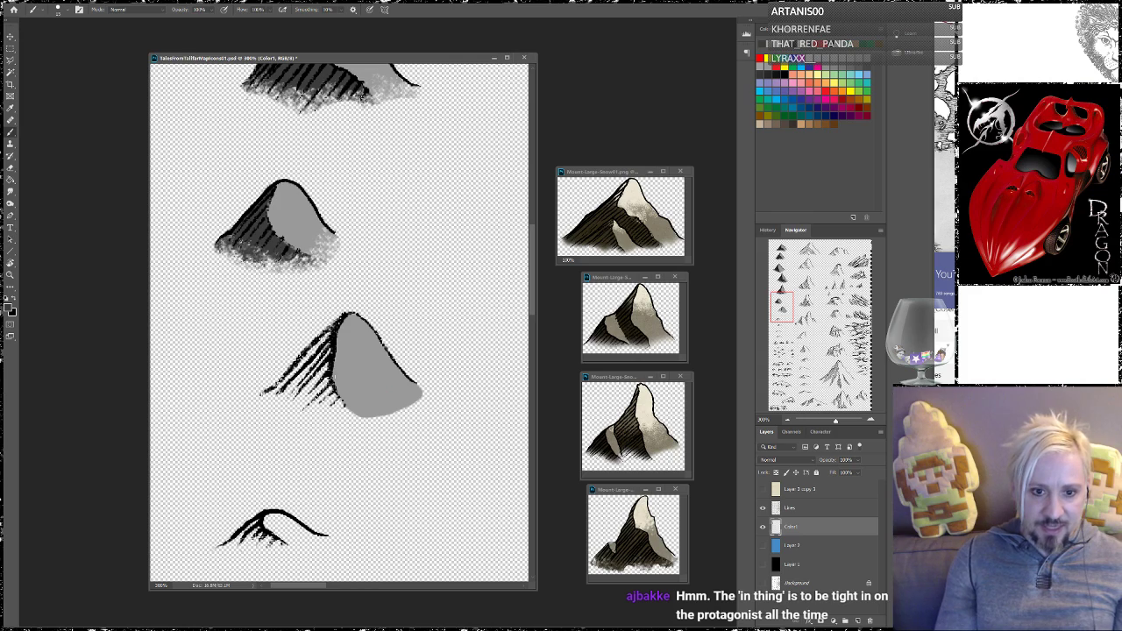
pyautogui.moveTo(326, 382)
pyautogui.mouseDown()
pyautogui.moveTo(328, 412)
pyautogui.moveTo(328, 390)
pyautogui.moveTo(342, 412)
pyautogui.mouseUp()
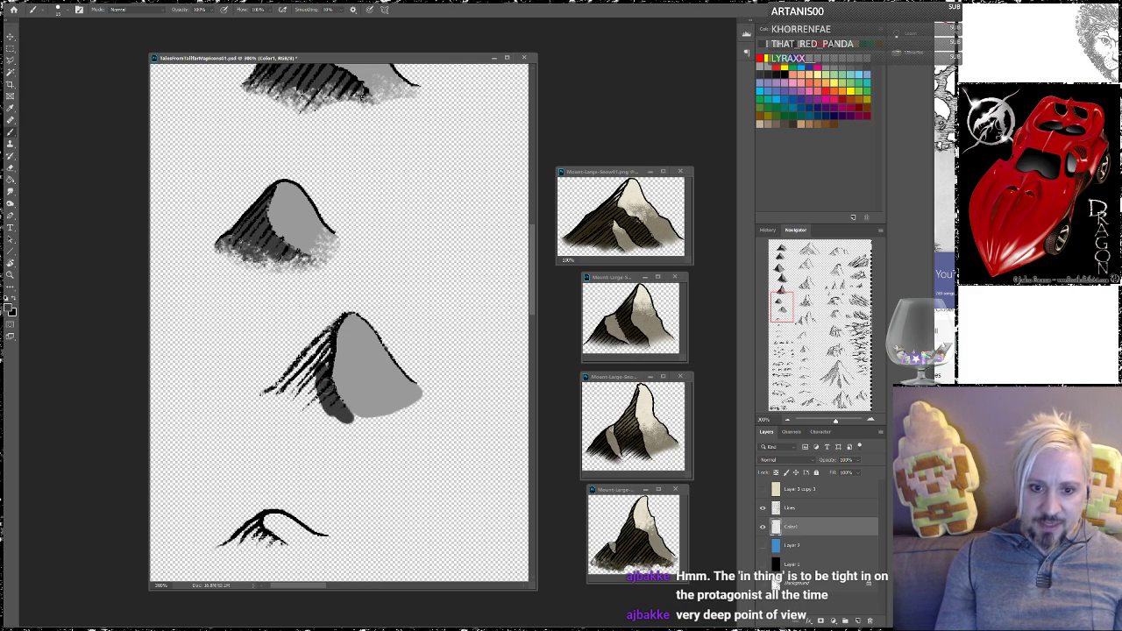
pyautogui.moveTo(329, 347); pyautogui.dragTo(313, 372)
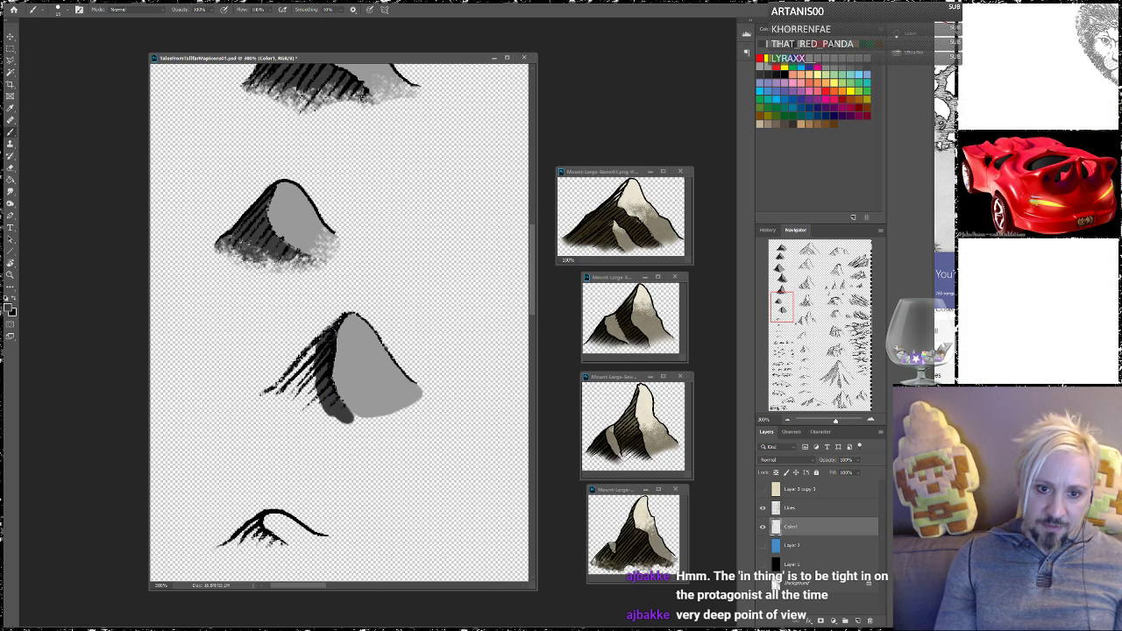
pyautogui.moveTo(342, 319); pyautogui.dragTo(293, 373)
pyautogui.moveTo(327, 328); pyautogui.dragTo(258, 401)
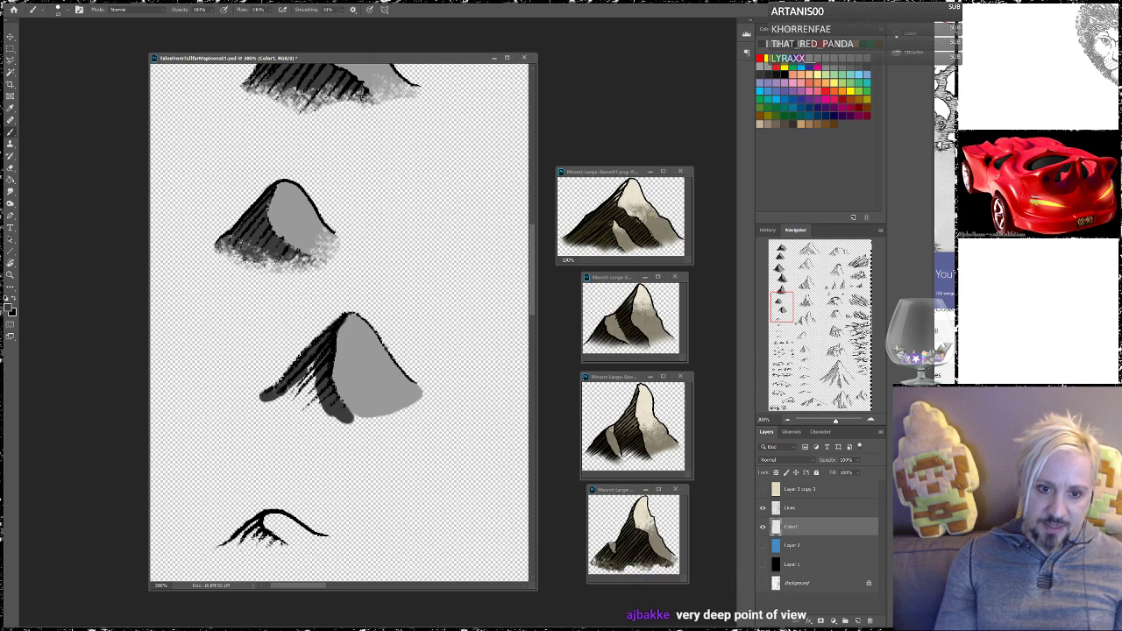
pyautogui.moveTo(321, 369)
pyautogui.mouseDown()
pyautogui.moveTo(282, 401)
pyautogui.moveTo(313, 396)
pyautogui.moveTo(338, 422)
pyautogui.mouseUp()
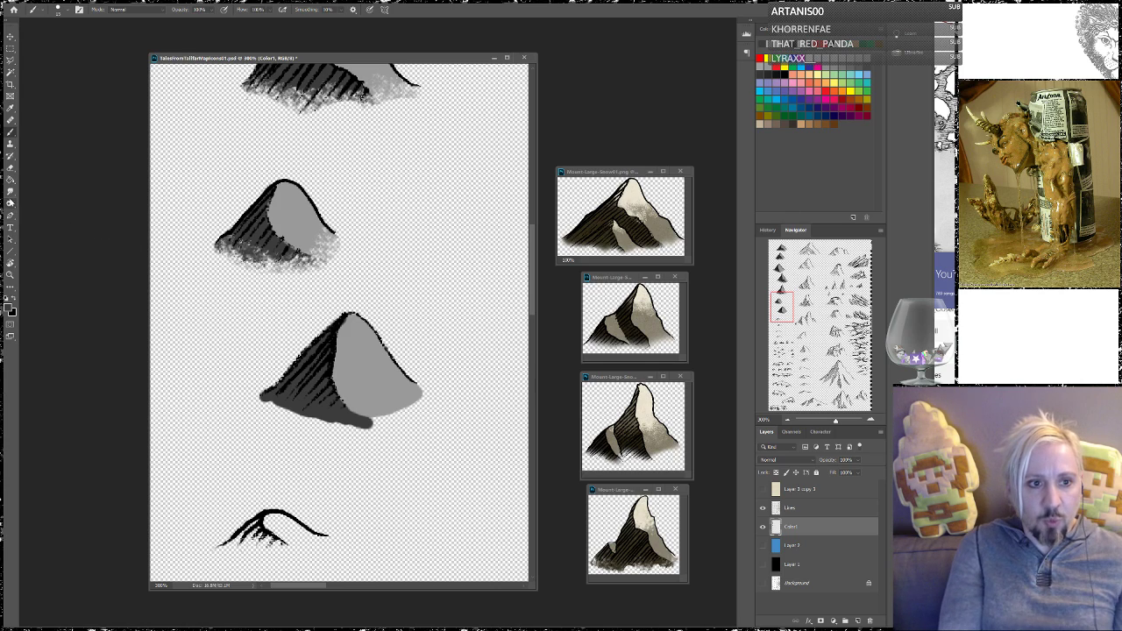
pyautogui.click(11, 168)
pyautogui.moveTo(358, 445)
pyautogui.mouseDown()
pyautogui.moveTo(304, 430)
pyautogui.moveTo(317, 421)
pyautogui.moveTo(290, 458)
pyautogui.moveTo(296, 420)
pyautogui.moveTo(242, 447)
pyautogui.moveTo(232, 441)
pyautogui.moveTo(249, 453)
pyautogui.moveTo(275, 416)
pyautogui.moveTo(317, 425)
pyautogui.moveTo(328, 447)
pyautogui.moveTo(380, 447)
pyautogui.moveTo(369, 425)
pyautogui.moveTo(431, 434)
pyautogui.moveTo(417, 401)
pyautogui.moveTo(465, 398)
pyautogui.moveTo(435, 383)
pyautogui.moveTo(439, 420)
pyautogui.moveTo(436, 376)
pyautogui.moveTo(456, 386)
pyautogui.moveTo(427, 406)
pyautogui.moveTo(447, 412)
pyautogui.moveTo(407, 409)
pyautogui.moveTo(446, 416)
pyautogui.moveTo(433, 432)
pyautogui.moveTo(383, 445)
pyautogui.moveTo(358, 439)
pyautogui.moveTo(406, 446)
pyautogui.moveTo(329, 424)
pyautogui.moveTo(299, 461)
pyautogui.moveTo(321, 424)
pyautogui.moveTo(275, 429)
pyautogui.moveTo(277, 417)
pyautogui.moveTo(251, 405)
pyautogui.mouseUp()
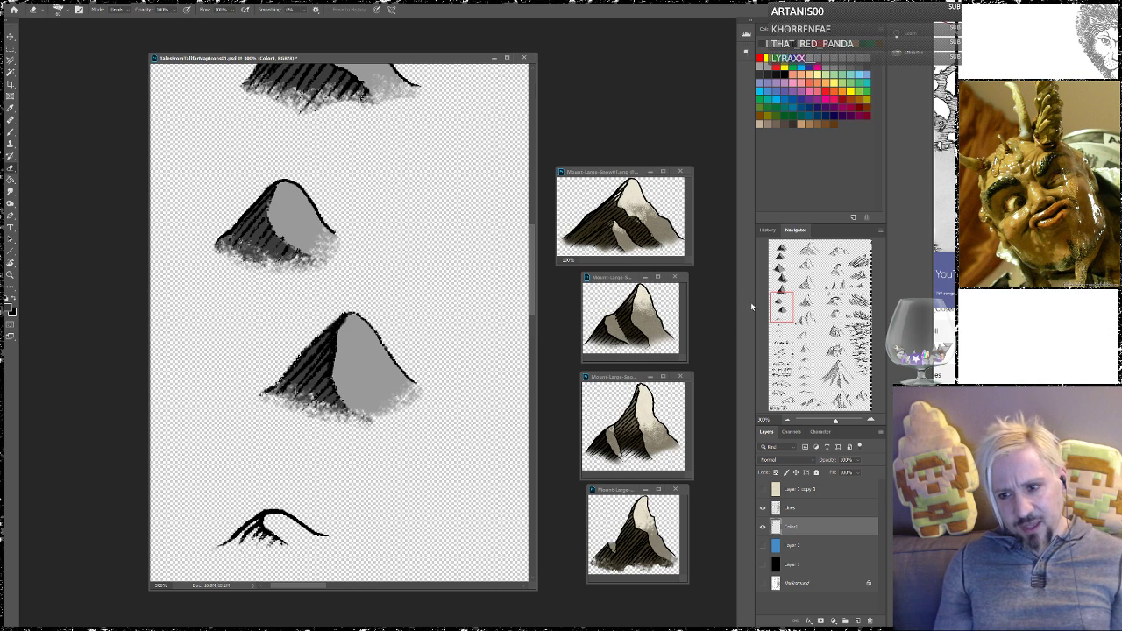
# Brush dark gray over the hatched sides of the eighth and ninth mountains, reaching slightly below the hatching
pyautogui.moveTo(783, 305); pyautogui.dragTo(780, 315)
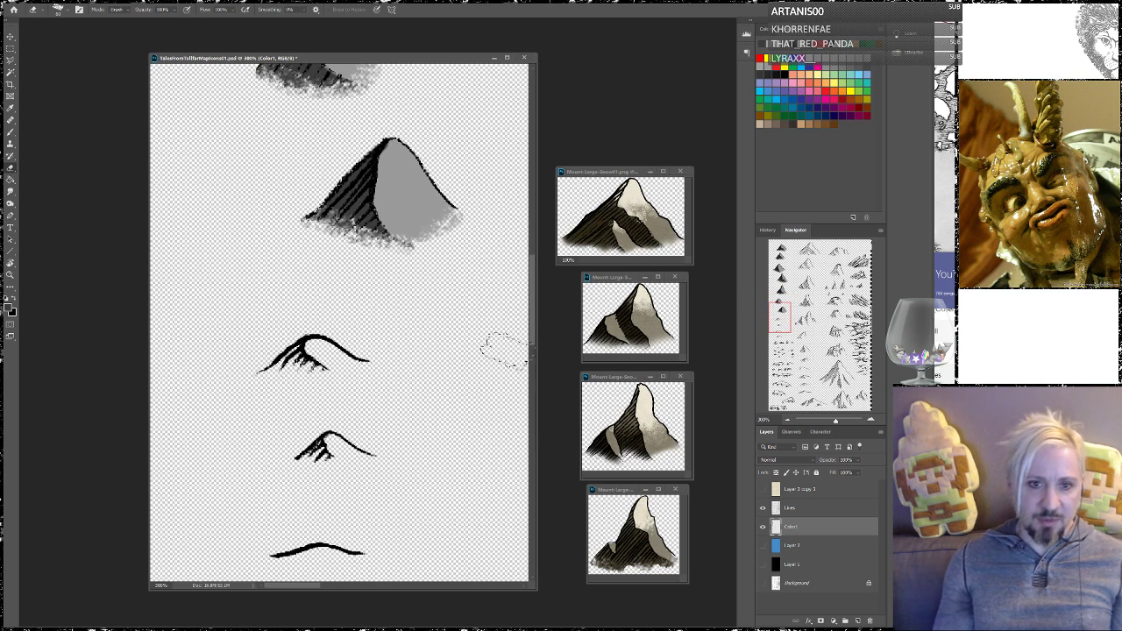
pyautogui.click(9, 136)
pyautogui.moveTo(304, 349)
pyautogui.mouseDown()
pyautogui.moveTo(314, 349)
pyautogui.moveTo(269, 377)
pyautogui.moveTo(304, 367)
pyautogui.mouseUp()
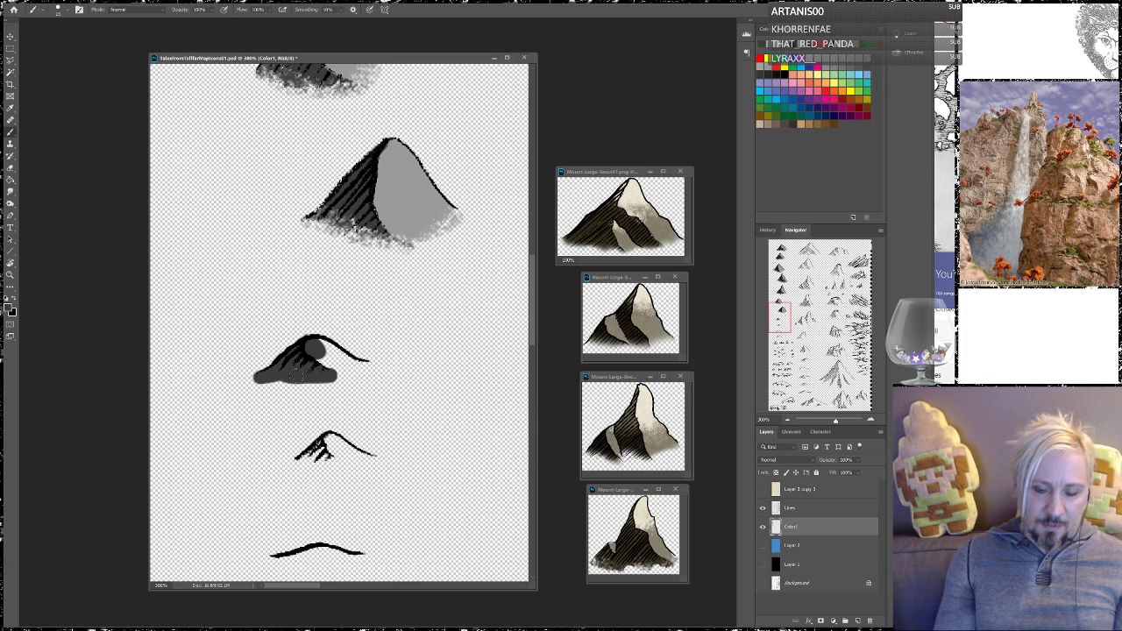
pyautogui.moveTo(324, 462)
pyautogui.mouseDown()
pyautogui.moveTo(317, 443)
pyautogui.moveTo(298, 465)
pyautogui.moveTo(331, 460)
pyautogui.mouseUp()
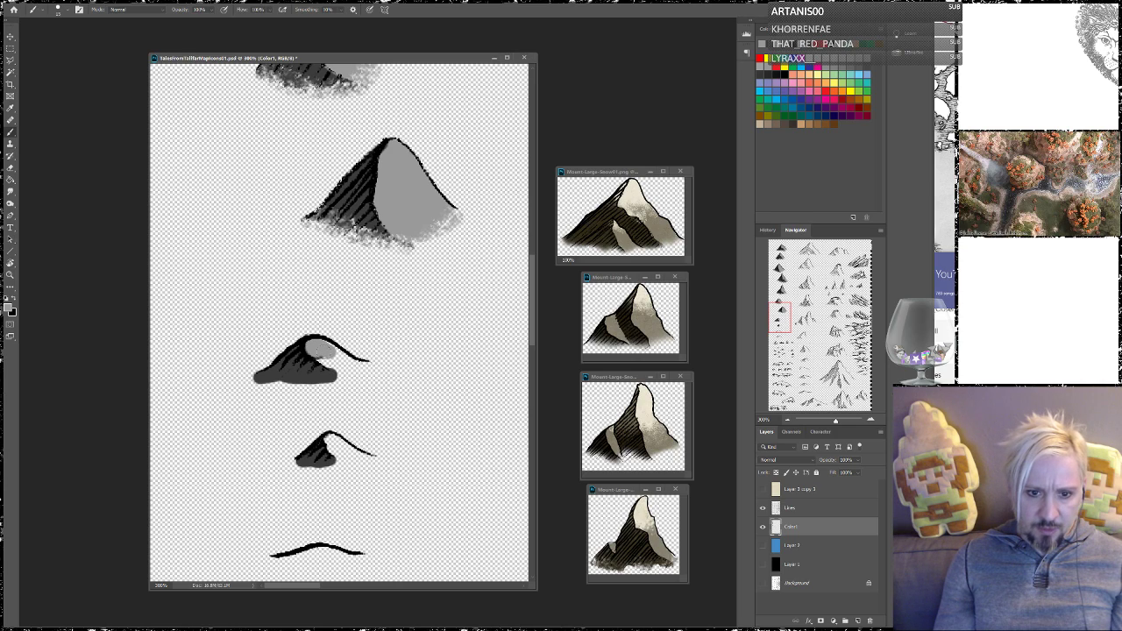
# Fill the right faces of the eighth and ninth mountains with light gray and extend the dark gray beneath them
pyautogui.moveTo(326, 353)
pyautogui.mouseDown()
pyautogui.moveTo(326, 352)
pyautogui.moveTo(353, 371)
pyautogui.moveTo(361, 364)
pyautogui.moveTo(331, 353)
pyautogui.moveTo(297, 368)
pyautogui.mouseUp()
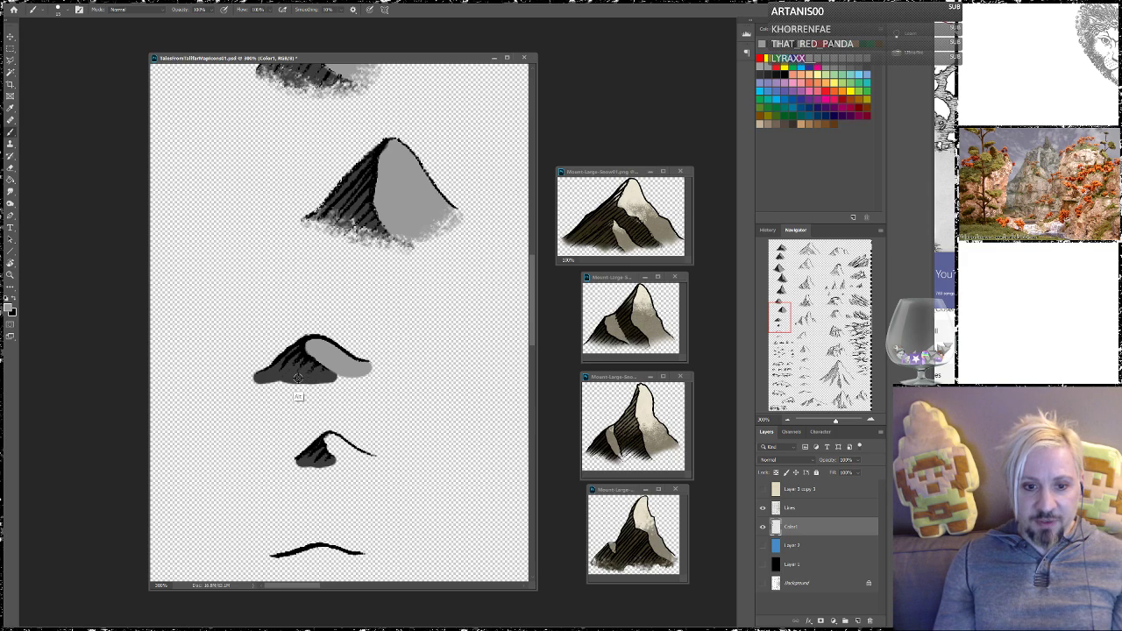
pyautogui.moveTo(329, 375)
pyautogui.mouseDown()
pyautogui.moveTo(354, 385)
pyautogui.moveTo(346, 382)
pyautogui.mouseUp()
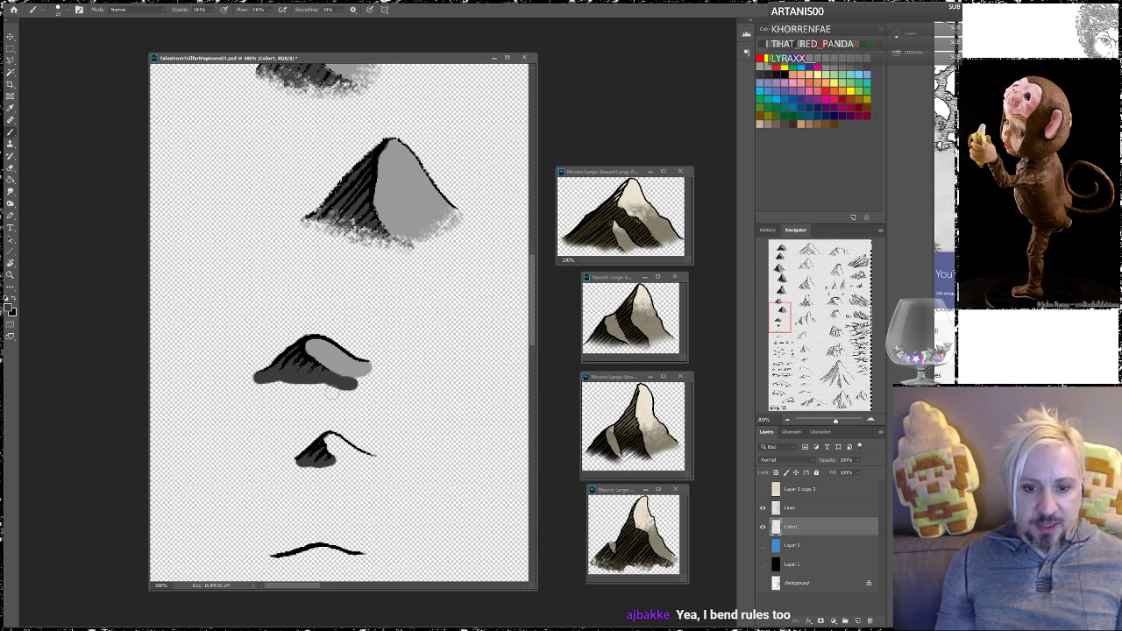
pyautogui.click(335, 448)
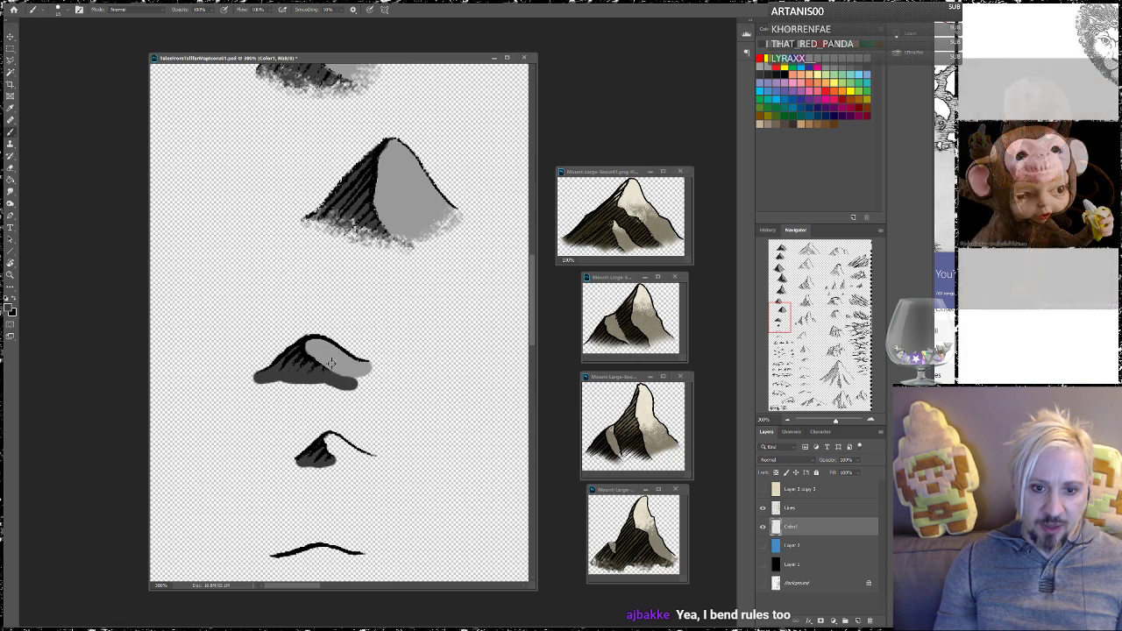
pyautogui.moveTo(349, 453)
pyautogui.mouseDown()
pyautogui.moveTo(333, 452)
pyautogui.moveTo(377, 466)
pyautogui.moveTo(361, 470)
pyautogui.mouseUp()
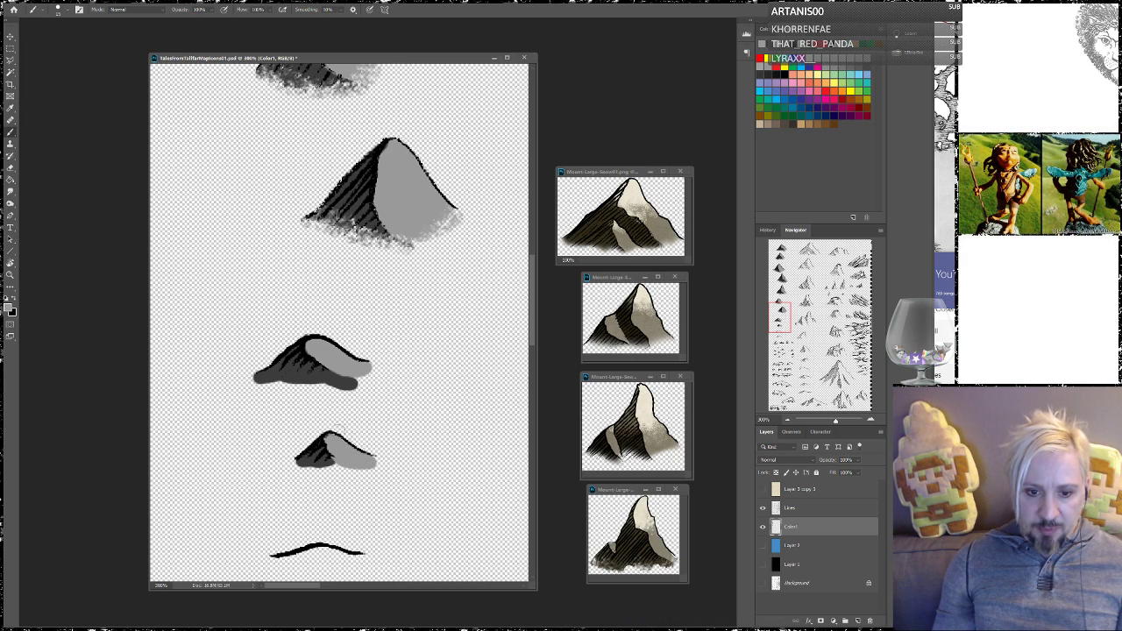
pyautogui.keyDown('alt'); pyautogui.click(309, 464); pyautogui.keyUp('alt')
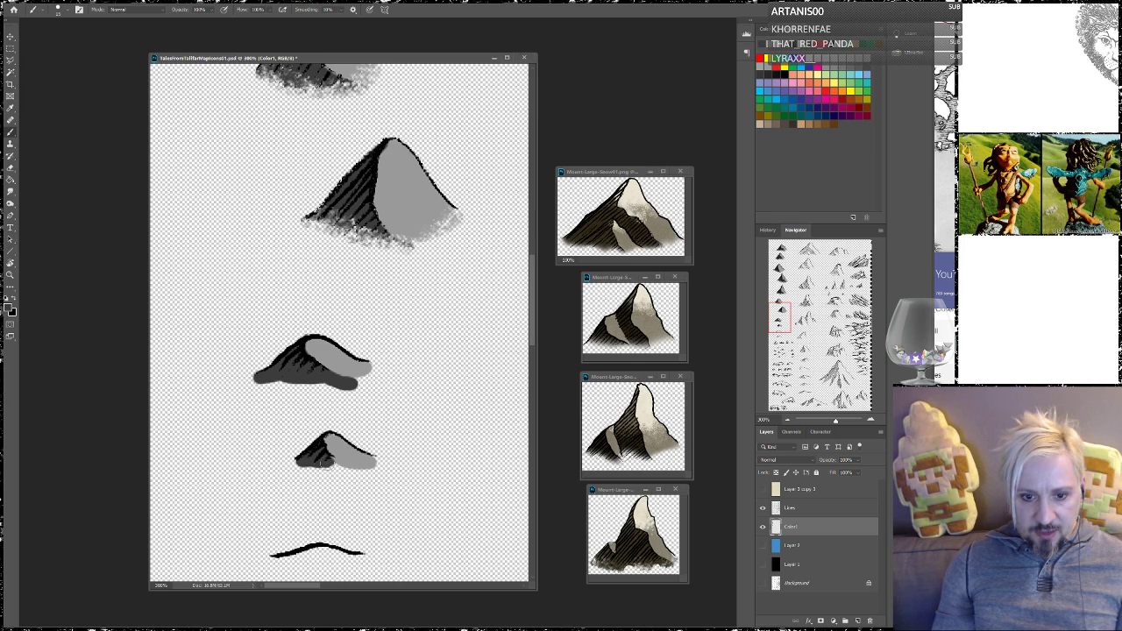
pyautogui.moveTo(329, 463)
pyautogui.mouseDown()
pyautogui.moveTo(353, 475)
pyautogui.moveTo(322, 474)
pyautogui.mouseUp()
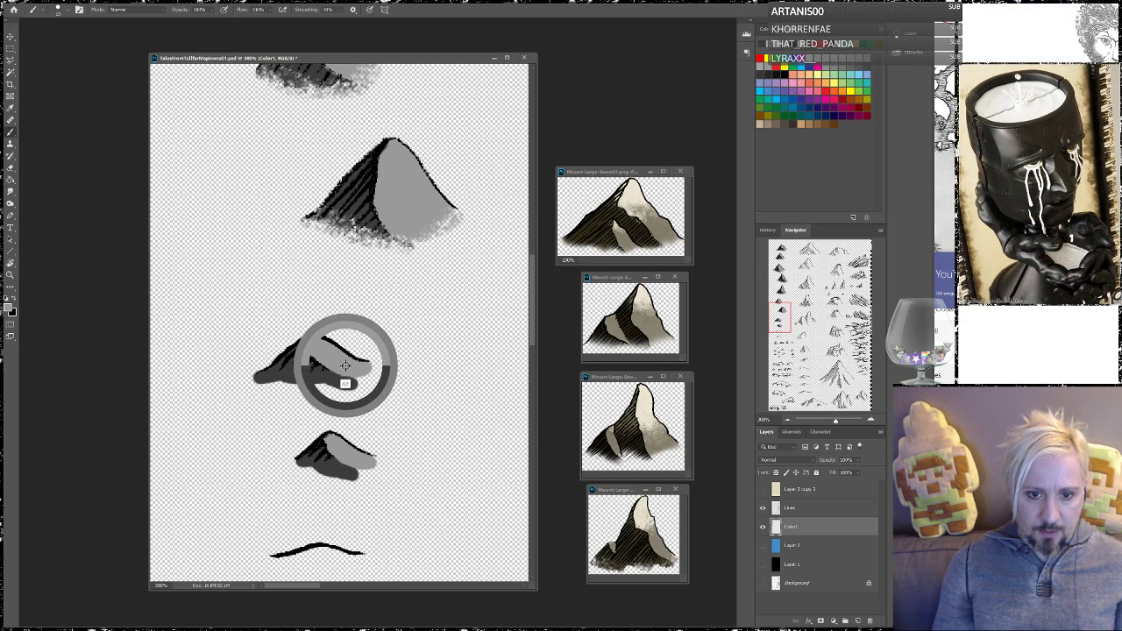
# Shade the next two low hills with light gray under their ridges, and cover the second hill's hatched side with dark gray
pyautogui.moveTo(400, 454); pyautogui.dragTo(406, 283)
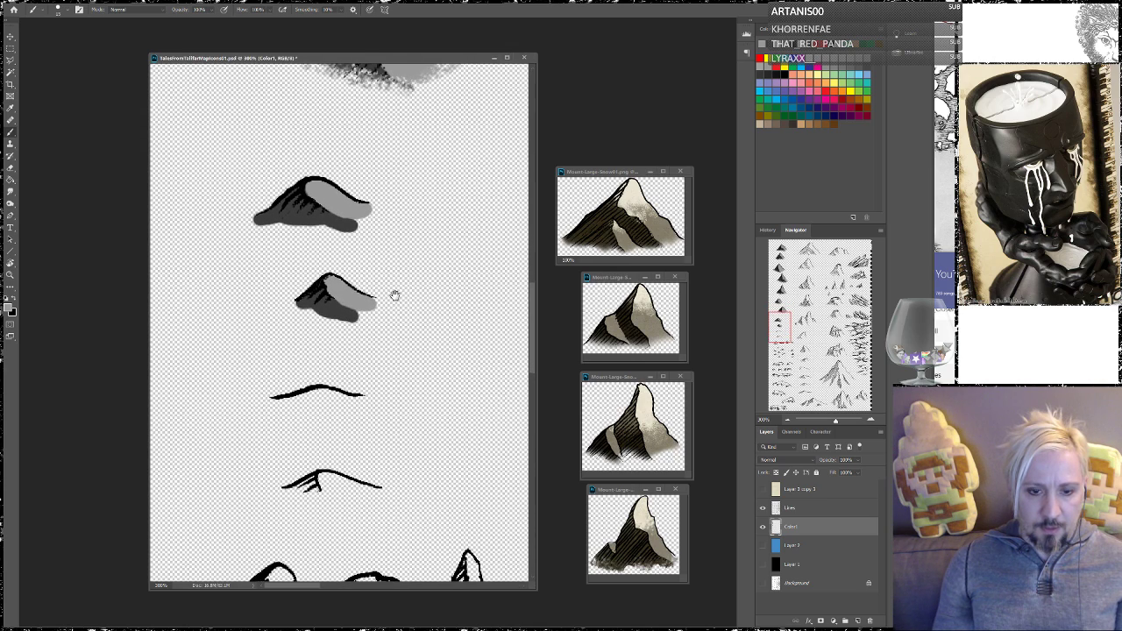
pyautogui.moveTo(316, 396)
pyautogui.mouseDown()
pyautogui.moveTo(274, 398)
pyautogui.moveTo(351, 398)
pyautogui.mouseUp()
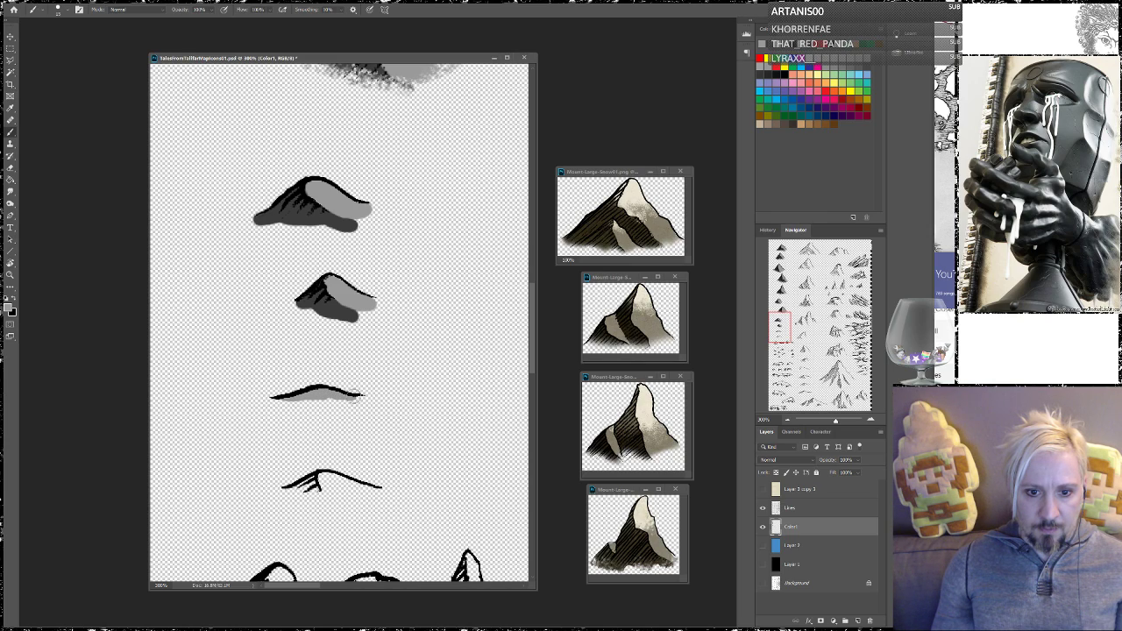
pyautogui.moveTo(319, 479)
pyautogui.mouseDown()
pyautogui.moveTo(384, 489)
pyautogui.moveTo(321, 488)
pyautogui.mouseUp()
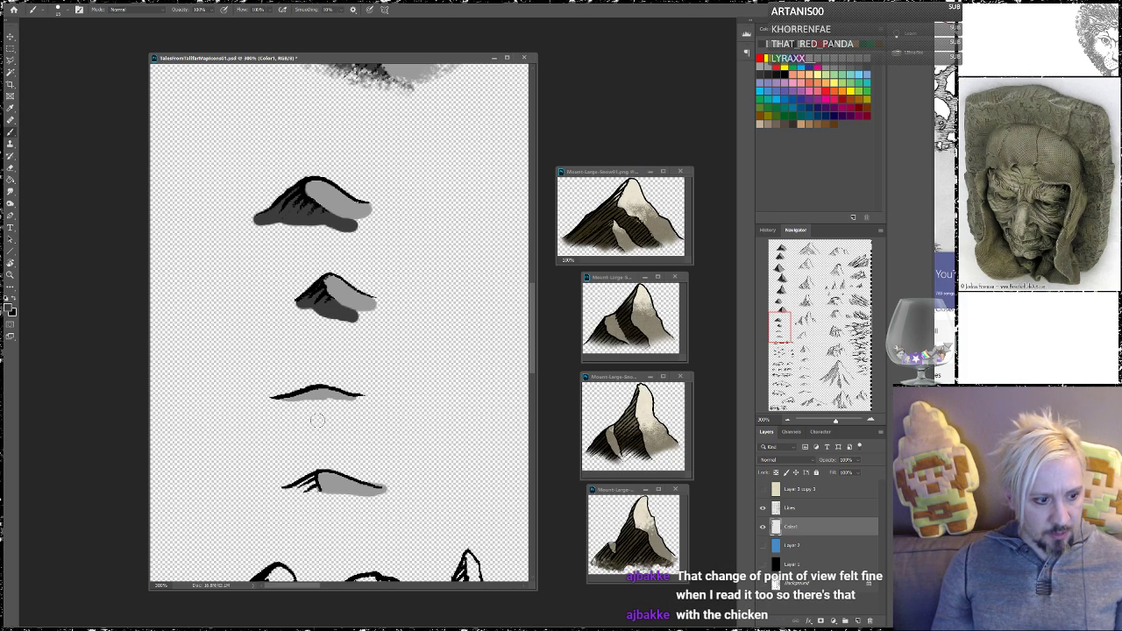
pyautogui.moveTo(308, 482)
pyautogui.mouseDown()
pyautogui.moveTo(316, 491)
pyautogui.moveTo(295, 489)
pyautogui.moveTo(309, 490)
pyautogui.mouseUp()
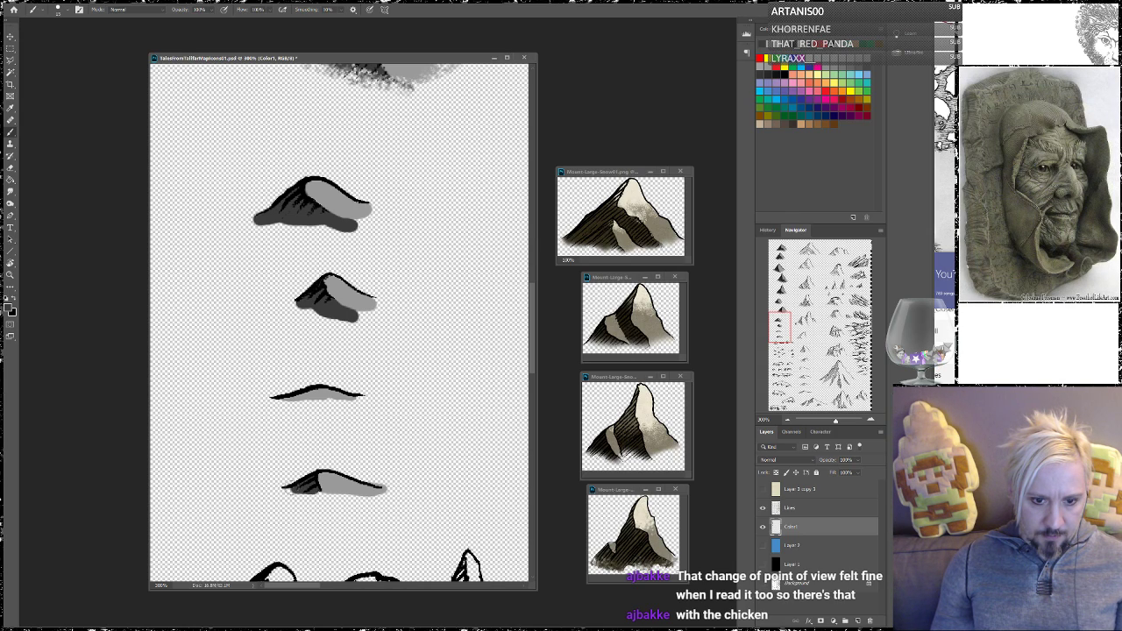
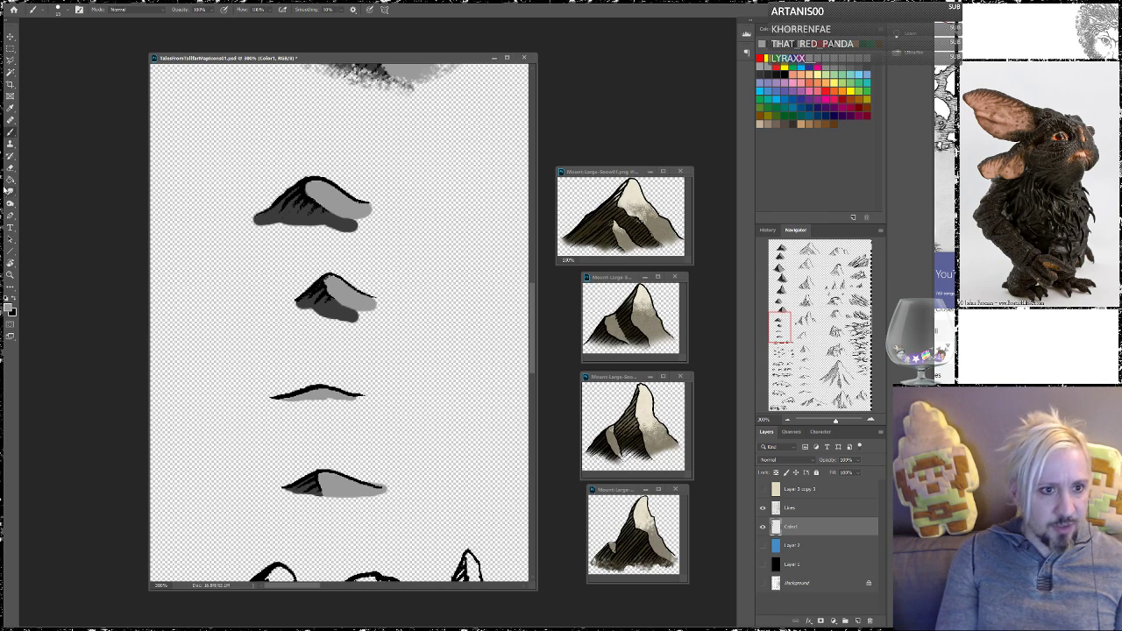
# Roughen the lower color edges of the eighth and ninth mountains and both low hills with the textured eraser
pyautogui.click(10, 166)
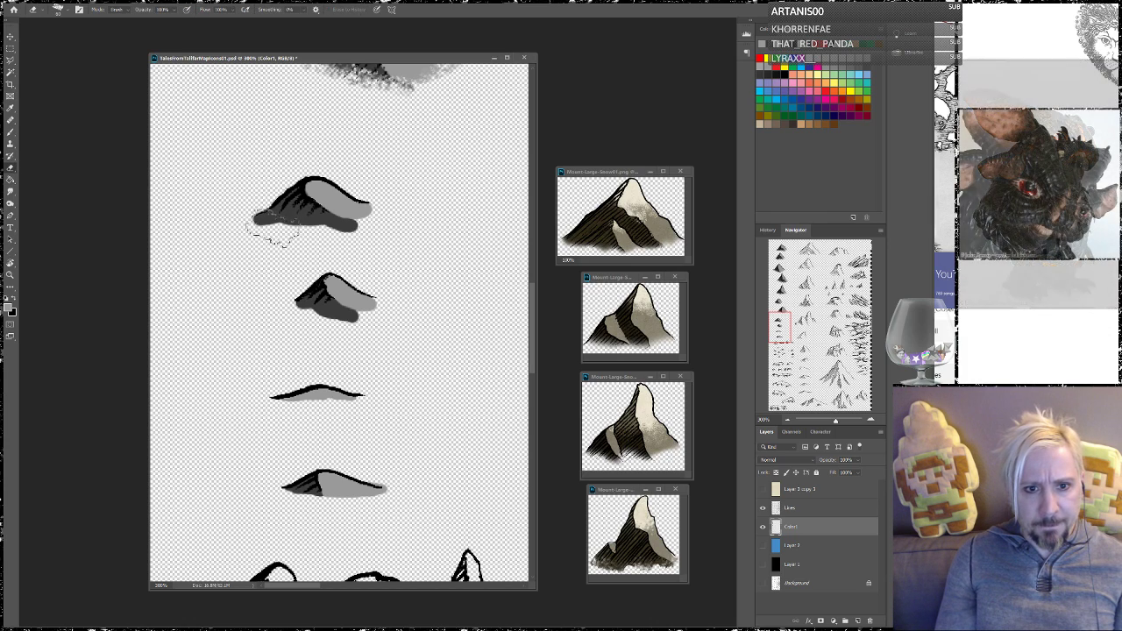
pyautogui.moveTo(264, 263)
pyautogui.mouseDown()
pyautogui.moveTo(306, 232)
pyautogui.moveTo(382, 248)
pyautogui.moveTo(369, 227)
pyautogui.moveTo(390, 222)
pyautogui.moveTo(344, 219)
pyautogui.moveTo(362, 240)
pyautogui.moveTo(336, 243)
pyautogui.moveTo(314, 228)
pyautogui.moveTo(250, 249)
pyautogui.moveTo(249, 239)
pyautogui.moveTo(260, 225)
pyautogui.moveTo(250, 239)
pyautogui.moveTo(330, 246)
pyautogui.moveTo(346, 234)
pyautogui.moveTo(364, 243)
pyautogui.moveTo(357, 233)
pyautogui.moveTo(354, 244)
pyautogui.moveTo(376, 247)
pyautogui.moveTo(408, 232)
pyautogui.moveTo(324, 241)
pyautogui.moveTo(300, 230)
pyautogui.moveTo(322, 313)
pyautogui.moveTo(306, 336)
pyautogui.moveTo(376, 339)
pyautogui.moveTo(358, 319)
pyautogui.moveTo(392, 310)
pyautogui.moveTo(379, 329)
pyautogui.moveTo(393, 329)
pyautogui.moveTo(364, 311)
pyautogui.moveTo(368, 332)
pyautogui.moveTo(319, 313)
pyautogui.moveTo(300, 325)
pyautogui.moveTo(313, 311)
pyautogui.moveTo(366, 328)
pyautogui.moveTo(370, 343)
pyautogui.moveTo(394, 325)
pyautogui.mouseUp()
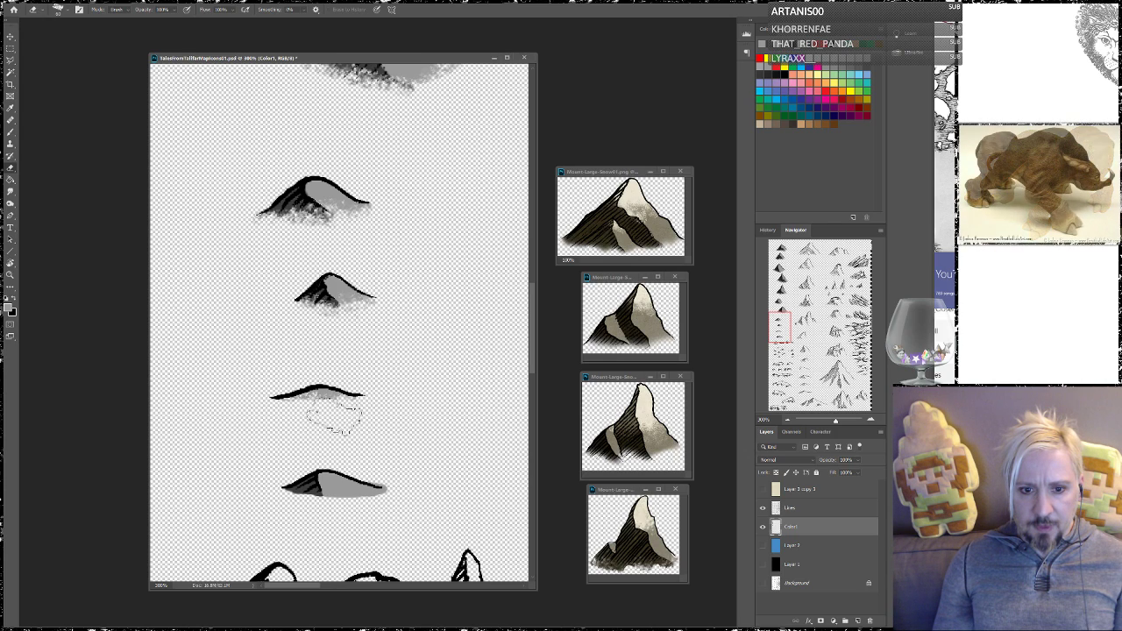
pyautogui.moveTo(305, 506)
pyautogui.mouseDown()
pyautogui.moveTo(352, 530)
pyautogui.moveTo(346, 508)
pyautogui.moveTo(375, 524)
pyautogui.moveTo(386, 500)
pyautogui.mouseUp()
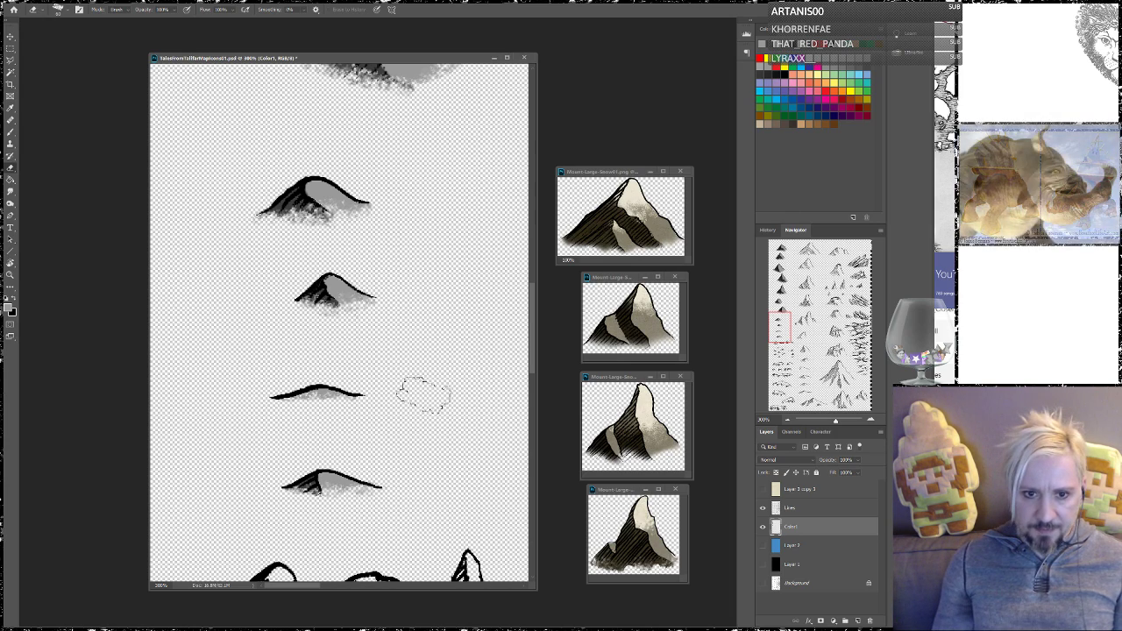
# Fill the unhatched faces of the four rocks in the row below the hills with light gray
pyautogui.moveTo(391, 446); pyautogui.dragTo(376, 250)
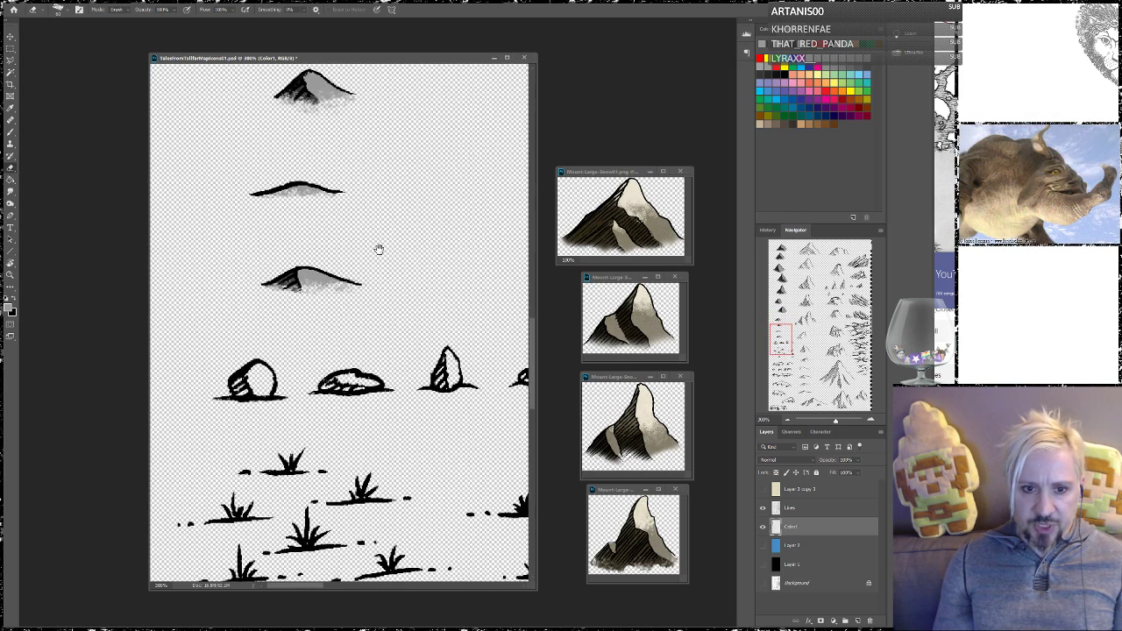
pyautogui.click(10, 131)
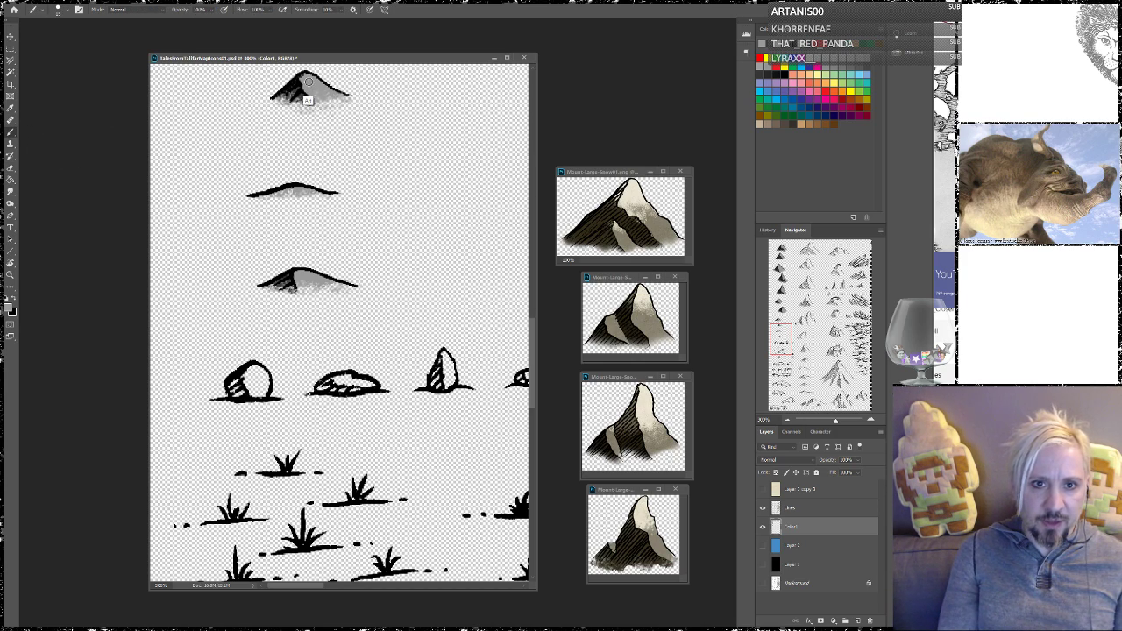
pyautogui.moveTo(246, 377)
pyautogui.mouseDown()
pyautogui.moveTo(254, 382)
pyautogui.moveTo(253, 372)
pyautogui.mouseUp()
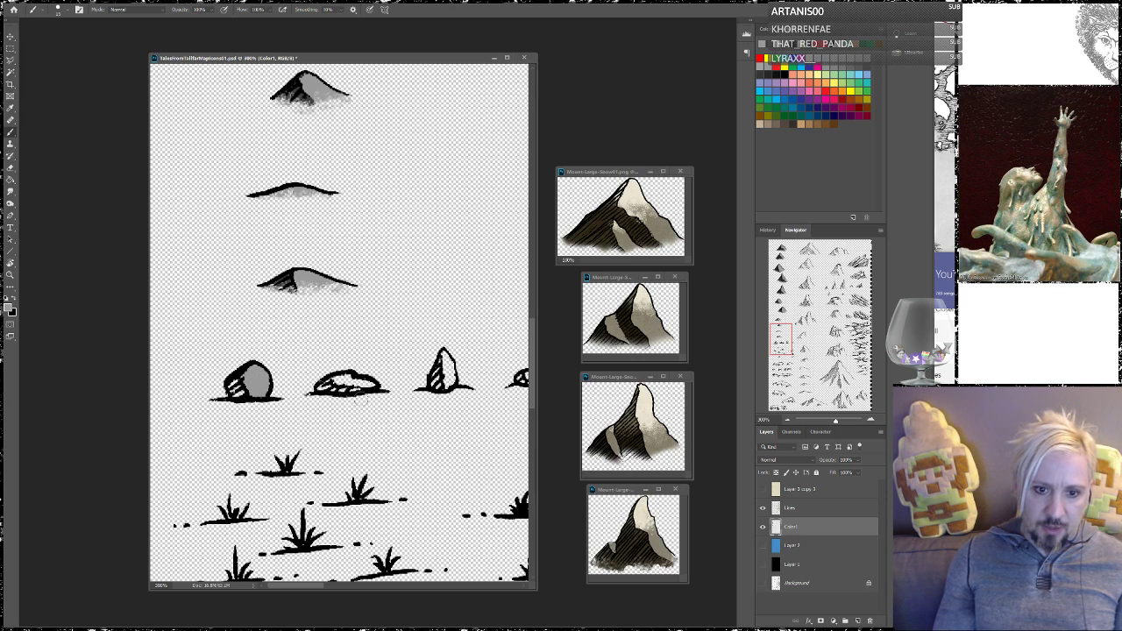
pyautogui.moveTo(346, 379)
pyautogui.mouseDown()
pyautogui.moveTo(335, 383)
pyautogui.moveTo(368, 385)
pyautogui.mouseUp()
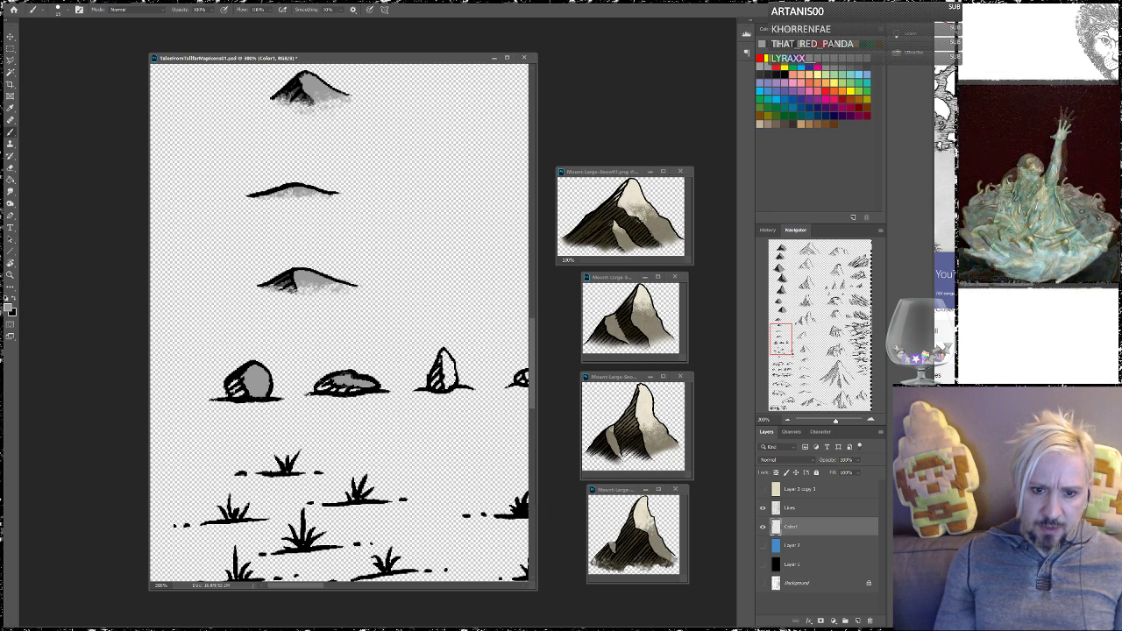
pyautogui.moveTo(449, 376)
pyautogui.mouseDown()
pyautogui.moveTo(447, 366)
pyautogui.moveTo(450, 382)
pyautogui.mouseUp()
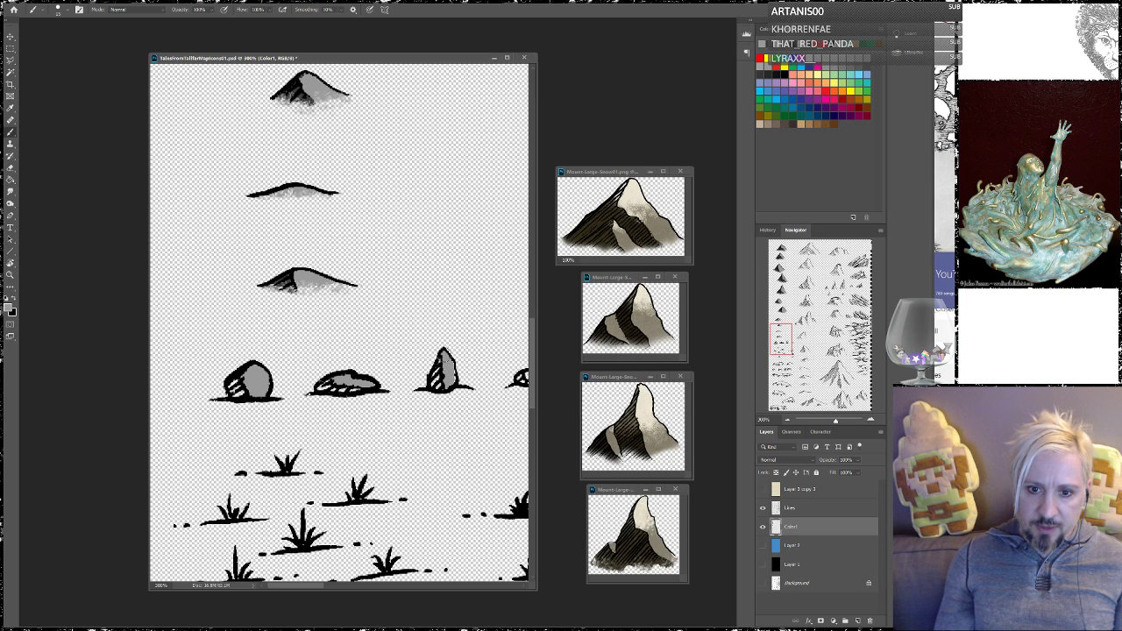
pyautogui.moveTo(401, 358); pyautogui.dragTo(228, 325)
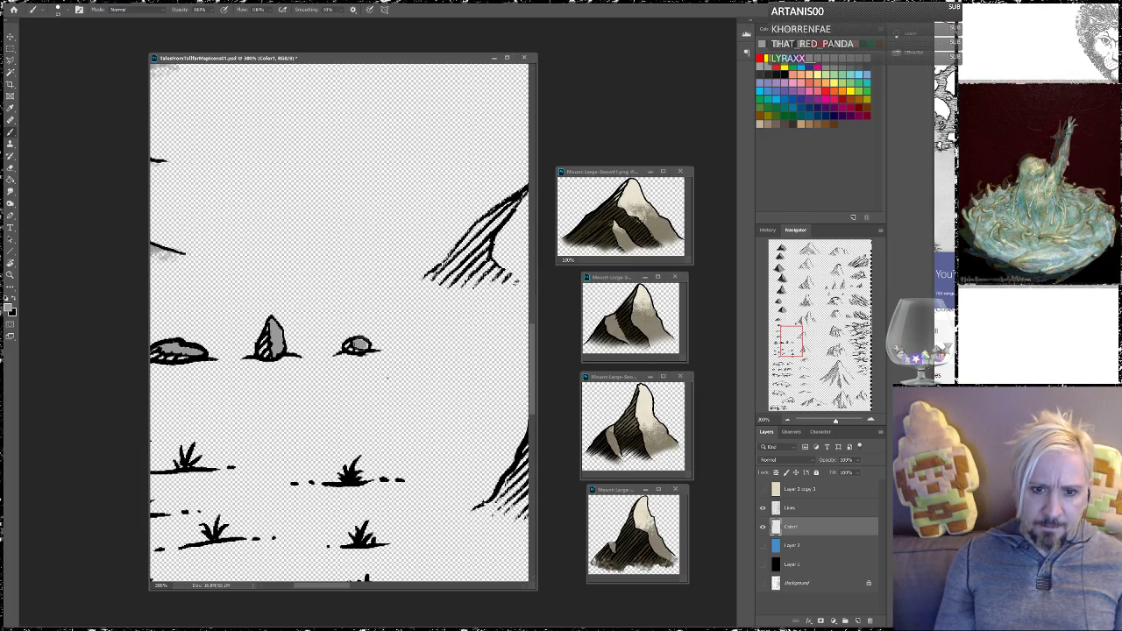
# Fill the unhatched cliff faces of the two plateaus in the first row below the grass tufts with light gray
pyautogui.moveTo(328, 320); pyautogui.dragTo(450, 173)
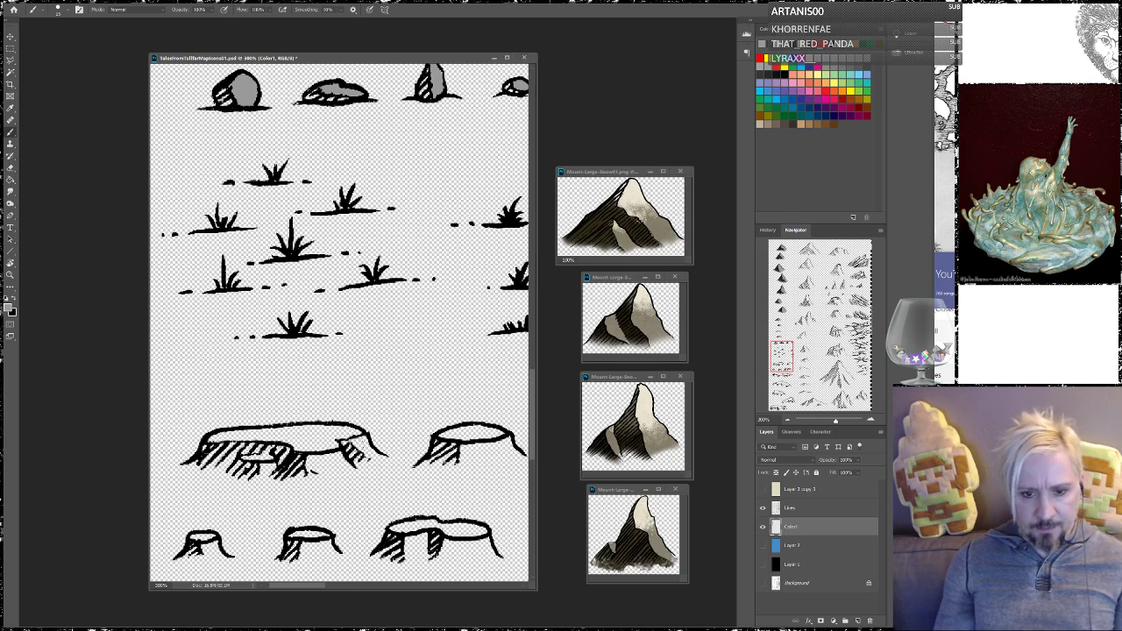
pyautogui.moveTo(351, 444)
pyautogui.mouseDown()
pyautogui.moveTo(377, 457)
pyautogui.moveTo(354, 448)
pyautogui.moveTo(305, 459)
pyautogui.moveTo(345, 467)
pyautogui.mouseUp()
pyautogui.moveTo(251, 437); pyautogui.dragTo(255, 454)
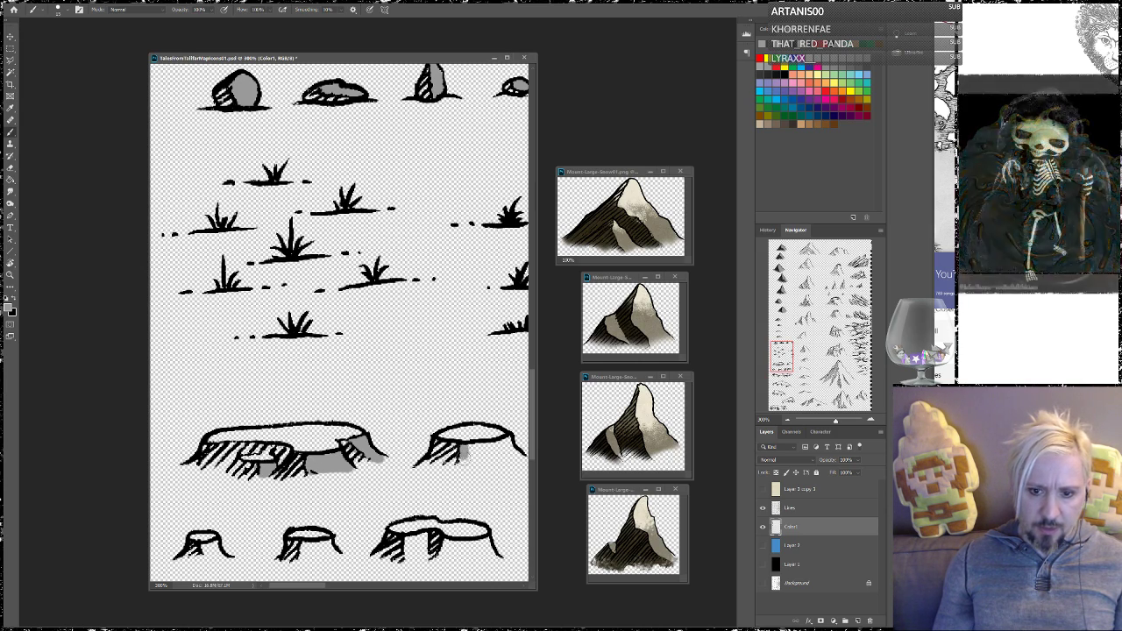
pyautogui.moveTo(452, 421)
pyautogui.mouseDown()
pyautogui.moveTo(373, 390)
pyautogui.moveTo(312, 399)
pyautogui.moveTo(334, 426)
pyautogui.moveTo(357, 422)
pyautogui.mouseUp()
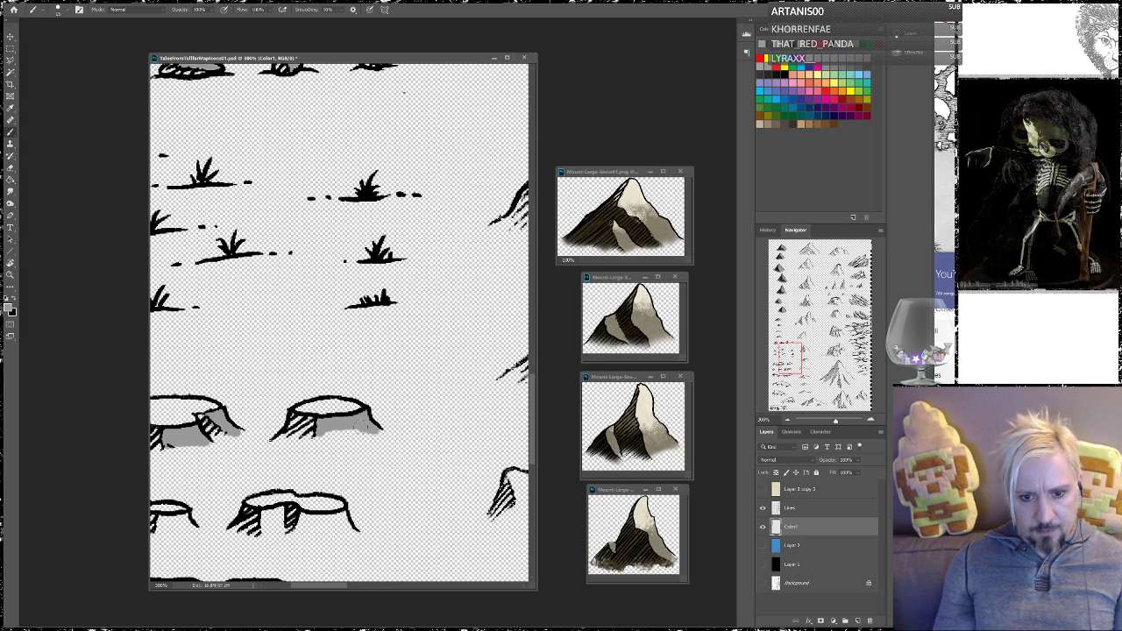
pyautogui.moveTo(356, 429); pyautogui.dragTo(323, 433)
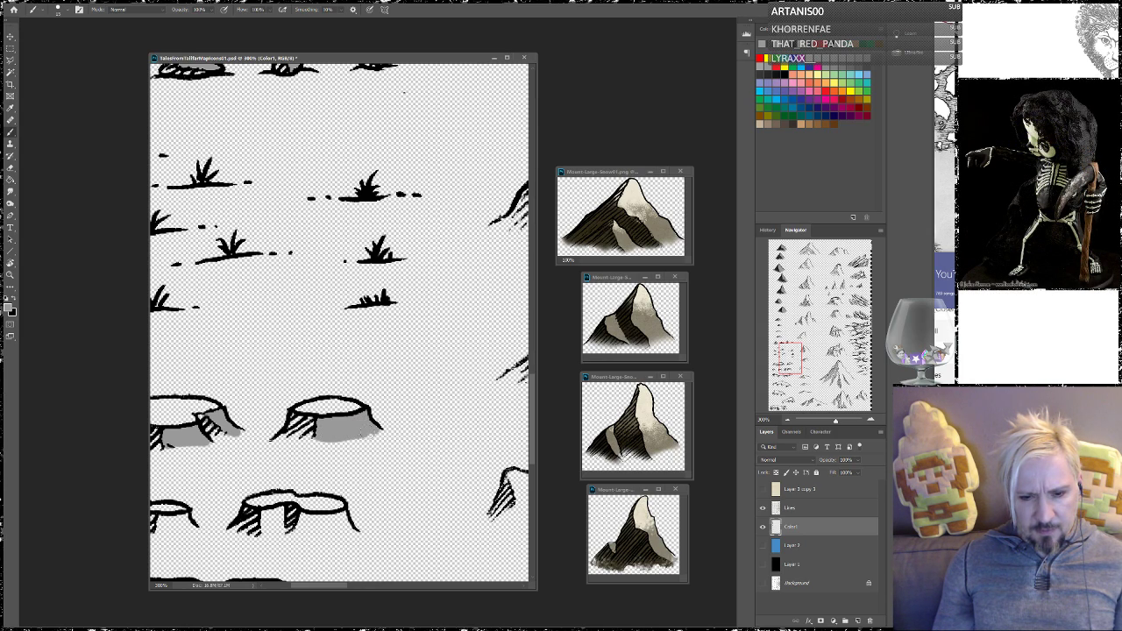
# Shade the unhatched cliff faces of the three small plateaus in the second row with light gray
pyautogui.scroll(2, 326, 429)
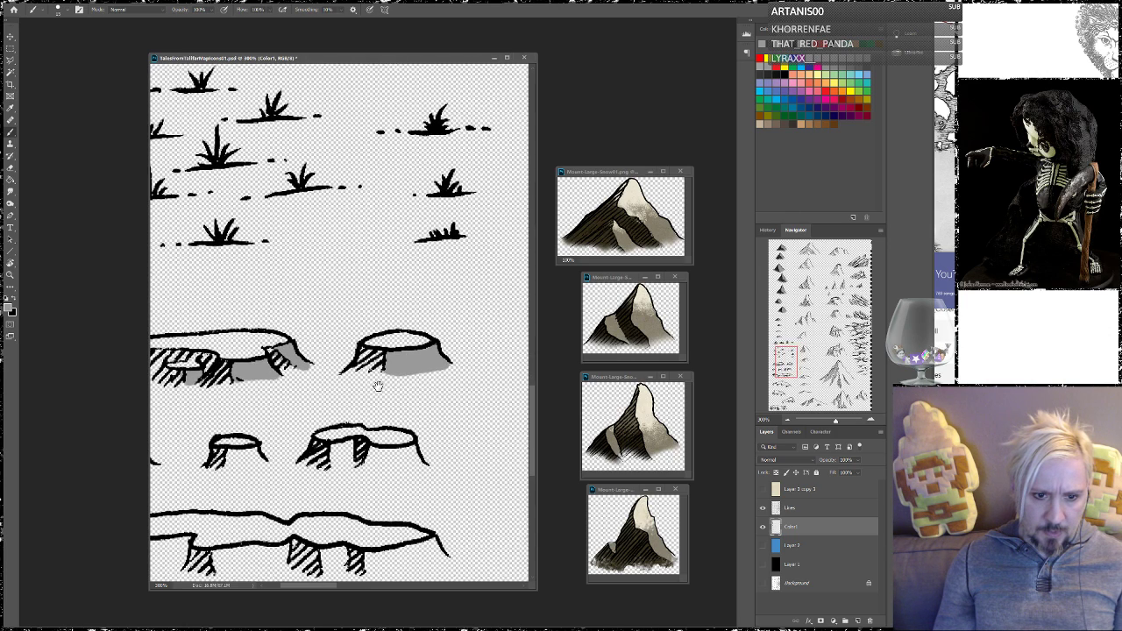
pyautogui.moveTo(370, 452); pyautogui.dragTo(418, 450)
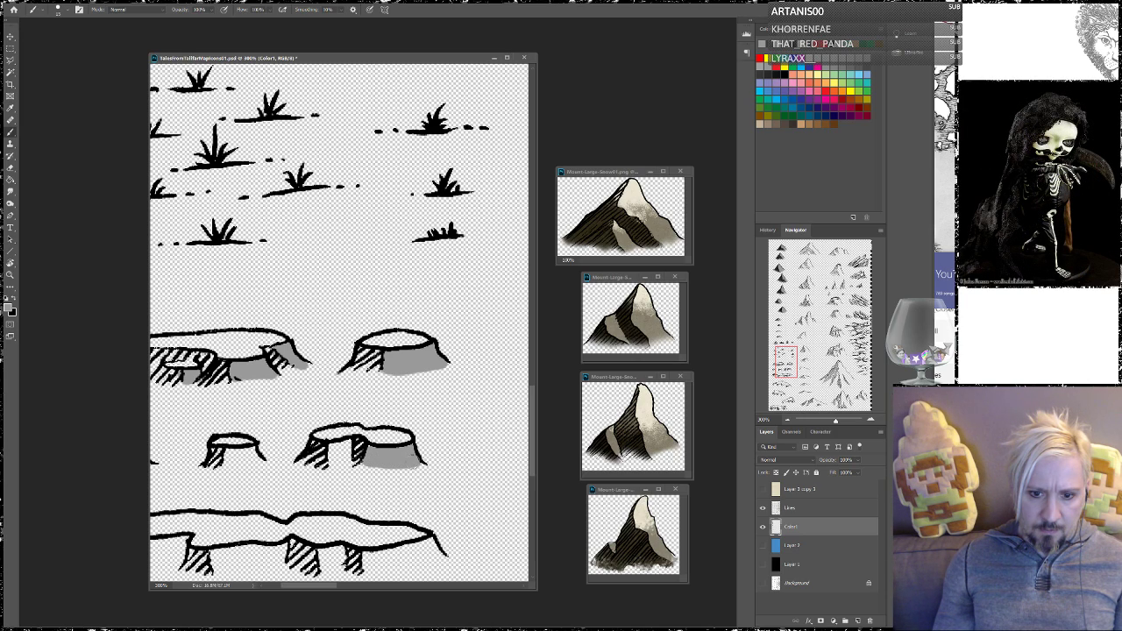
pyautogui.moveTo(346, 460)
pyautogui.mouseDown()
pyautogui.moveTo(348, 442)
pyautogui.moveTo(342, 464)
pyautogui.moveTo(330, 450)
pyautogui.moveTo(351, 440)
pyautogui.mouseUp()
pyautogui.moveTo(325, 400); pyautogui.dragTo(356, 327)
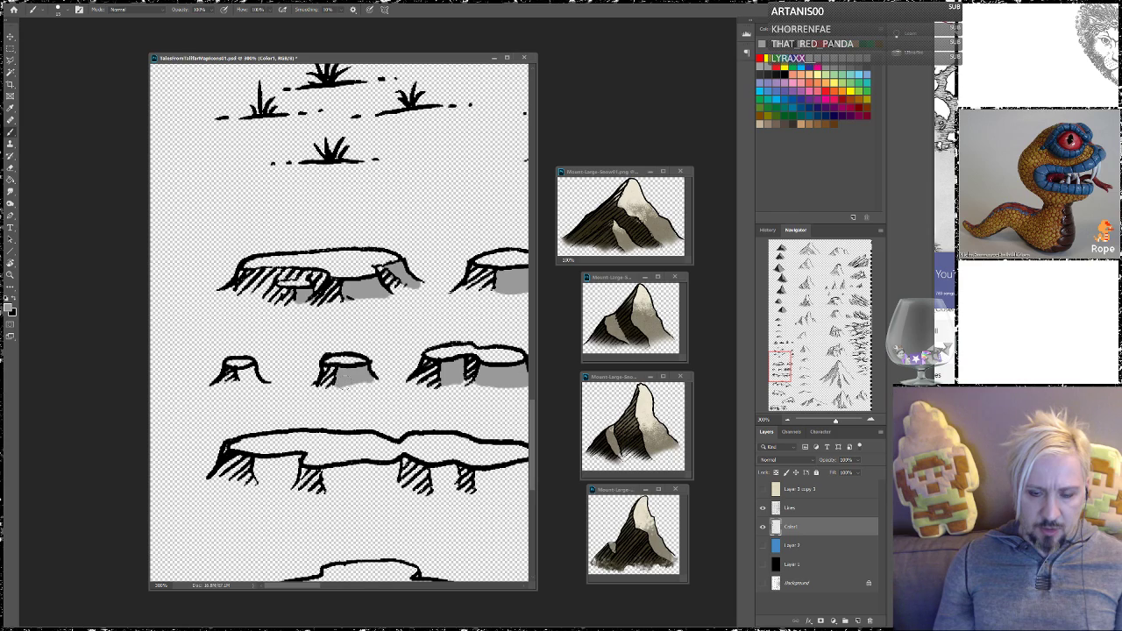
pyautogui.moveTo(237, 367)
pyautogui.mouseDown()
pyautogui.moveTo(254, 377)
pyautogui.moveTo(245, 382)
pyautogui.mouseUp()
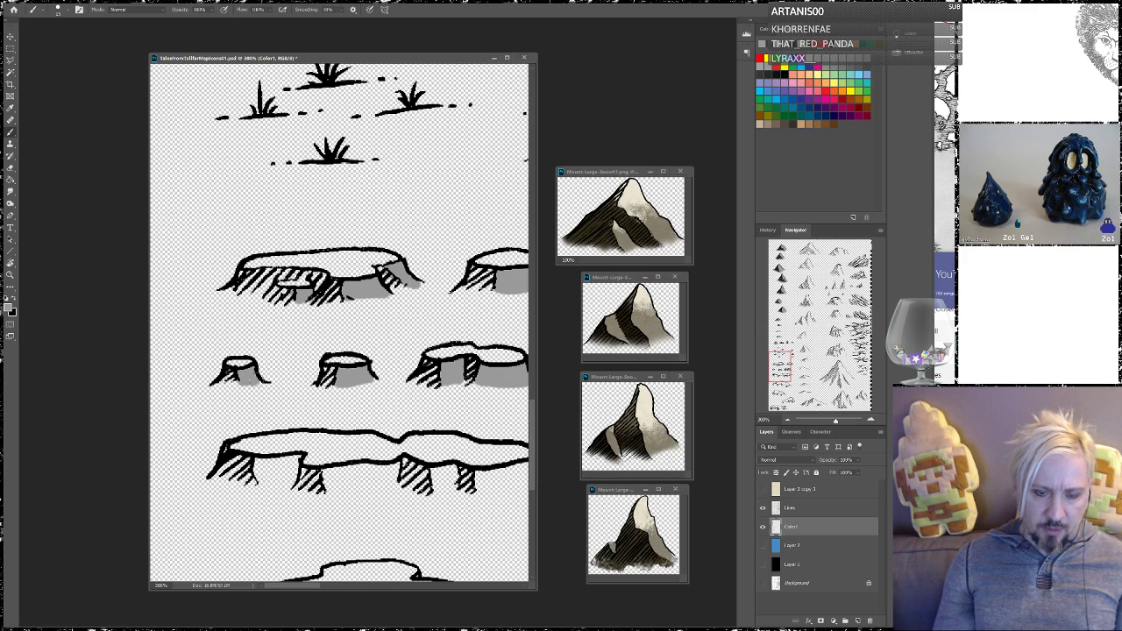
# Fill the cliff sections between the hatched parts of the long, wide plateau with light gray, including its right end
pyautogui.moveTo(259, 462)
pyautogui.mouseDown()
pyautogui.moveTo(287, 481)
pyautogui.moveTo(272, 474)
pyautogui.moveTo(288, 465)
pyautogui.moveTo(266, 469)
pyautogui.moveTo(336, 479)
pyautogui.moveTo(330, 472)
pyautogui.moveTo(393, 470)
pyautogui.moveTo(392, 485)
pyautogui.moveTo(329, 489)
pyautogui.moveTo(377, 476)
pyautogui.moveTo(223, 410)
pyautogui.mouseUp()
pyautogui.moveTo(324, 436); pyautogui.dragTo(319, 432)
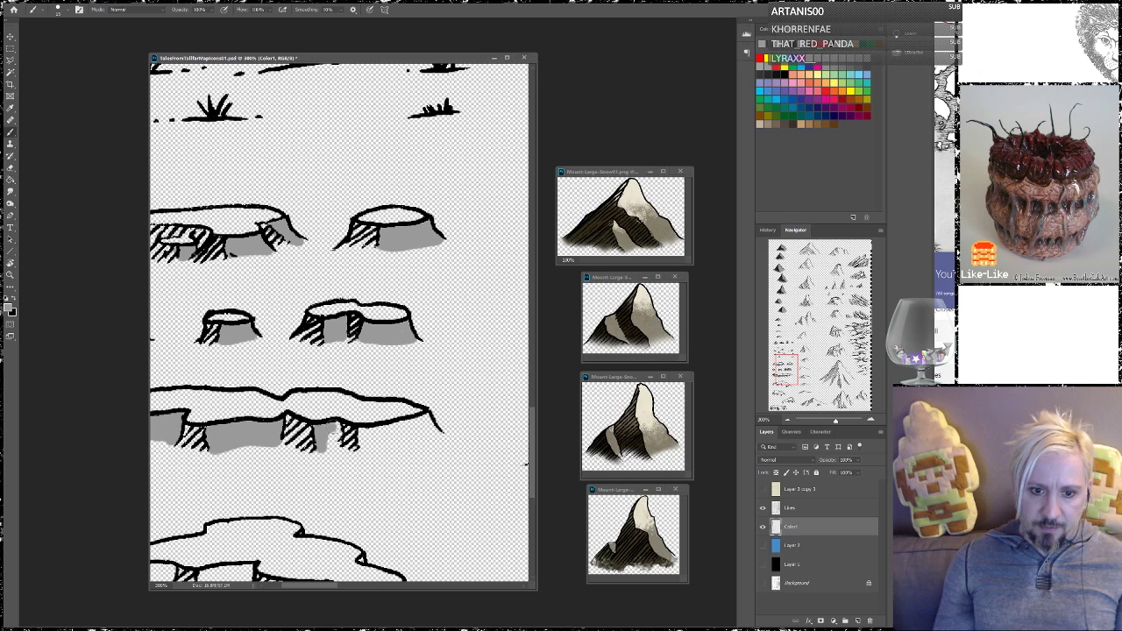
pyautogui.moveTo(337, 425); pyautogui.dragTo(336, 443)
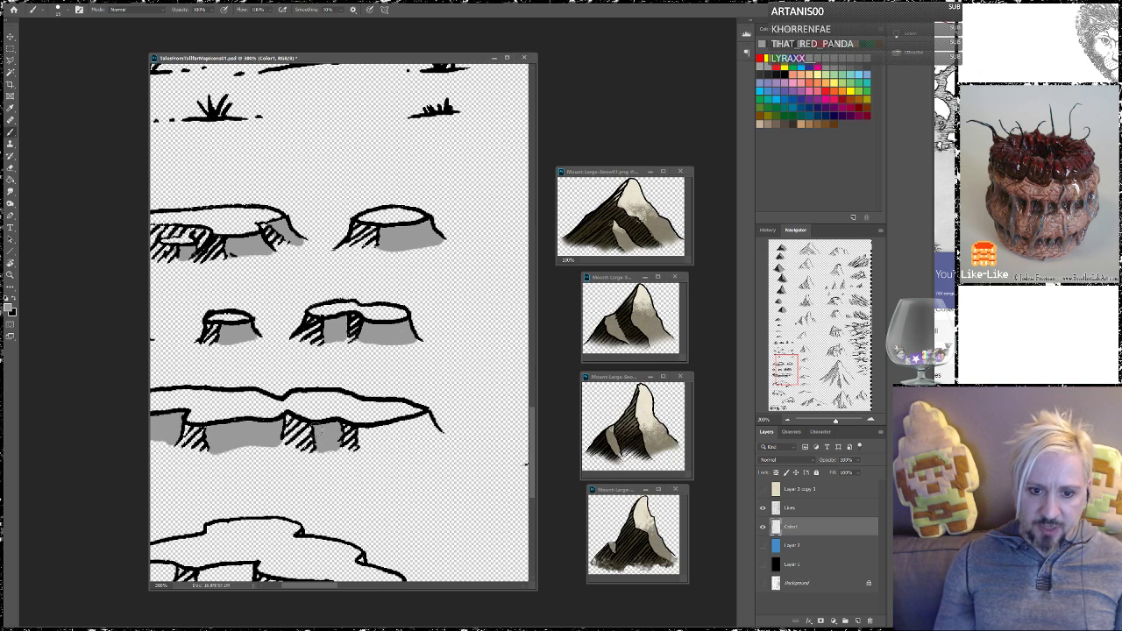
pyautogui.moveTo(367, 445)
pyautogui.mouseDown()
pyautogui.moveTo(370, 430)
pyautogui.moveTo(433, 422)
pyautogui.moveTo(438, 433)
pyautogui.moveTo(369, 442)
pyautogui.moveTo(389, 444)
pyautogui.moveTo(429, 431)
pyautogui.mouseUp()
# Shade the four unhatched cliff sections of the large stepped plateau below the long one with light gray
pyautogui.moveTo(272, 365)
pyautogui.mouseDown()
pyautogui.moveTo(337, 360)
pyautogui.moveTo(345, 250)
pyautogui.mouseUp()
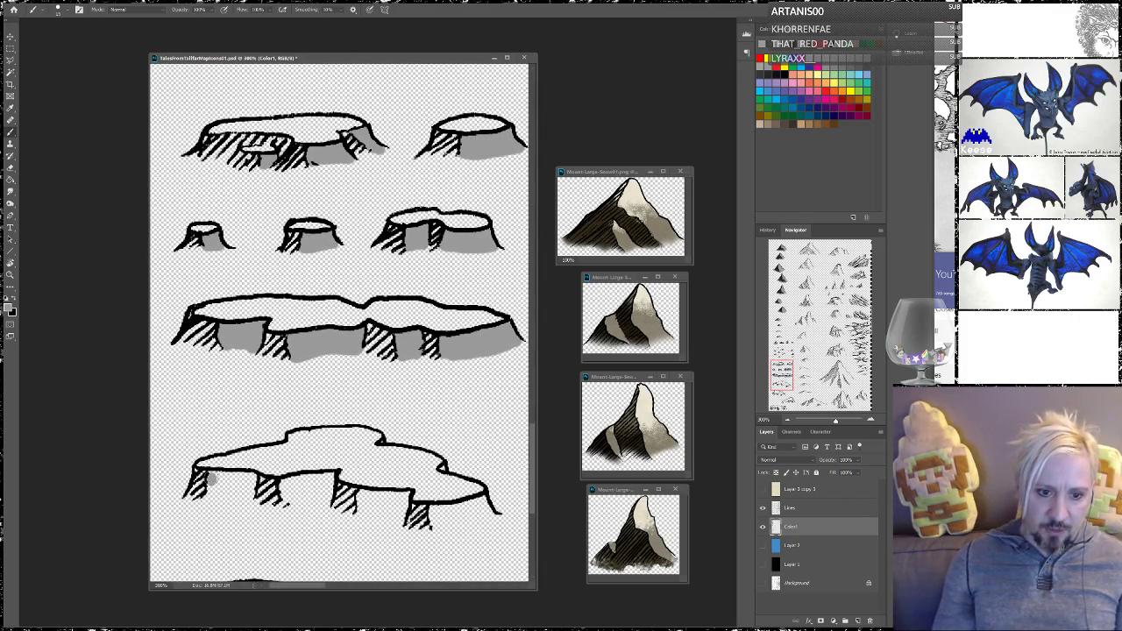
pyautogui.moveTo(211, 473)
pyautogui.mouseDown()
pyautogui.moveTo(252, 477)
pyautogui.moveTo(252, 493)
pyautogui.moveTo(221, 492)
pyautogui.moveTo(243, 483)
pyautogui.moveTo(287, 500)
pyautogui.moveTo(294, 483)
pyautogui.moveTo(322, 477)
pyautogui.moveTo(324, 494)
pyautogui.moveTo(306, 489)
pyautogui.moveTo(315, 444)
pyautogui.moveTo(271, 392)
pyautogui.moveTo(288, 394)
pyautogui.moveTo(278, 410)
pyautogui.moveTo(283, 387)
pyautogui.moveTo(329, 385)
pyautogui.moveTo(289, 392)
pyautogui.mouseUp()
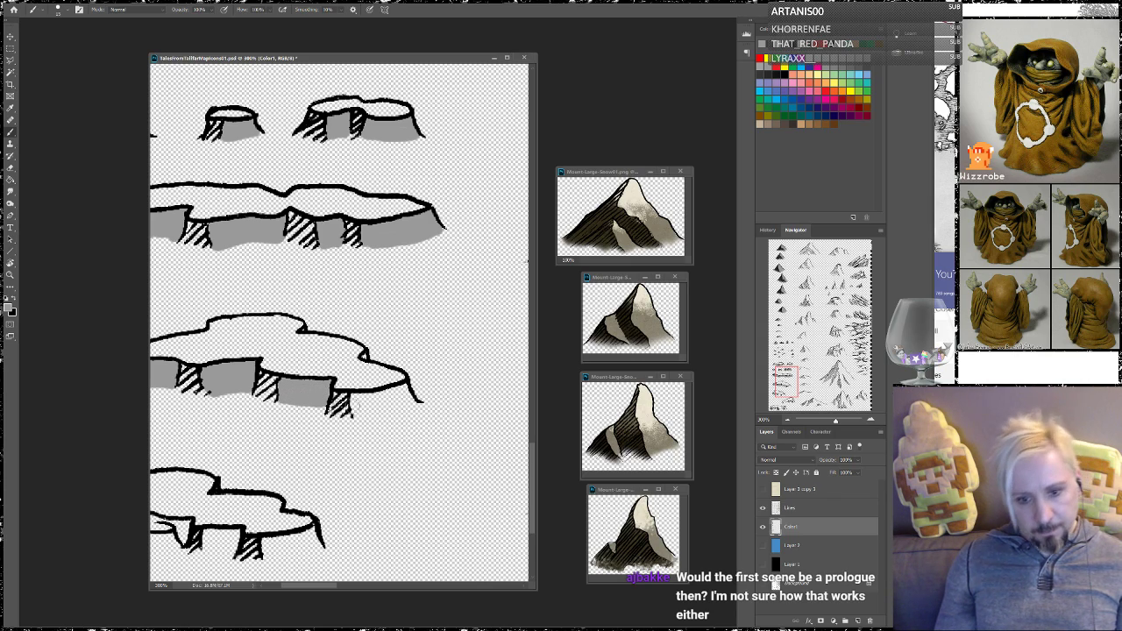
pyautogui.moveTo(352, 415)
pyautogui.mouseDown()
pyautogui.moveTo(414, 403)
pyautogui.moveTo(402, 391)
pyautogui.moveTo(365, 400)
pyautogui.mouseUp()
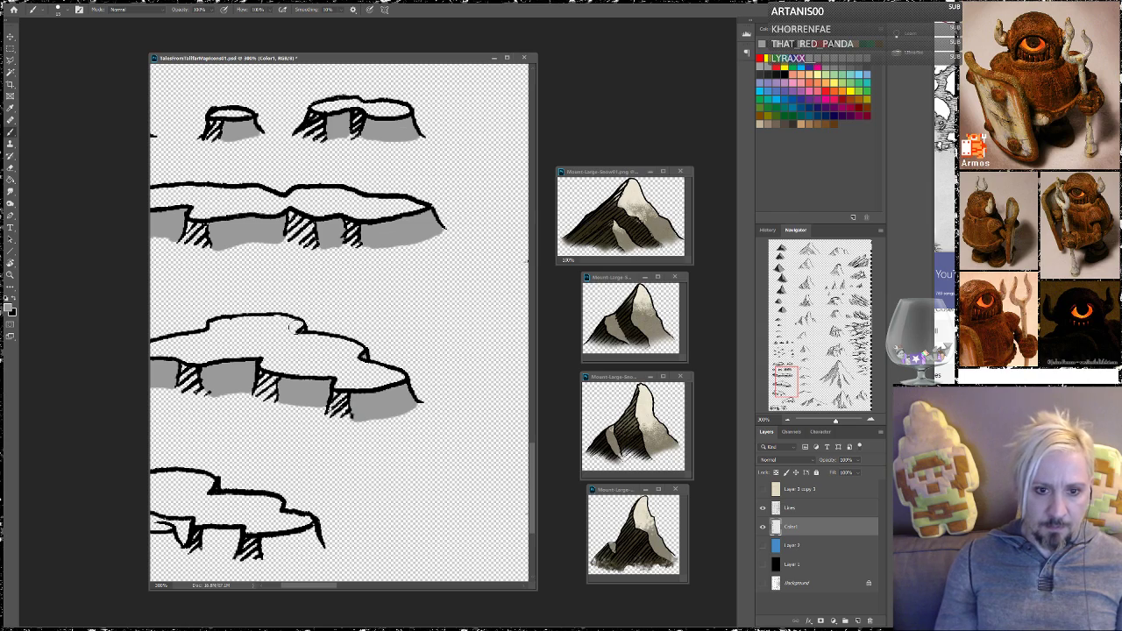
# Fill the unhatched cliffs of the smaller stepped plateau with light gray, including the small ledge in front of it
pyautogui.moveTo(254, 439); pyautogui.dragTo(327, 285)
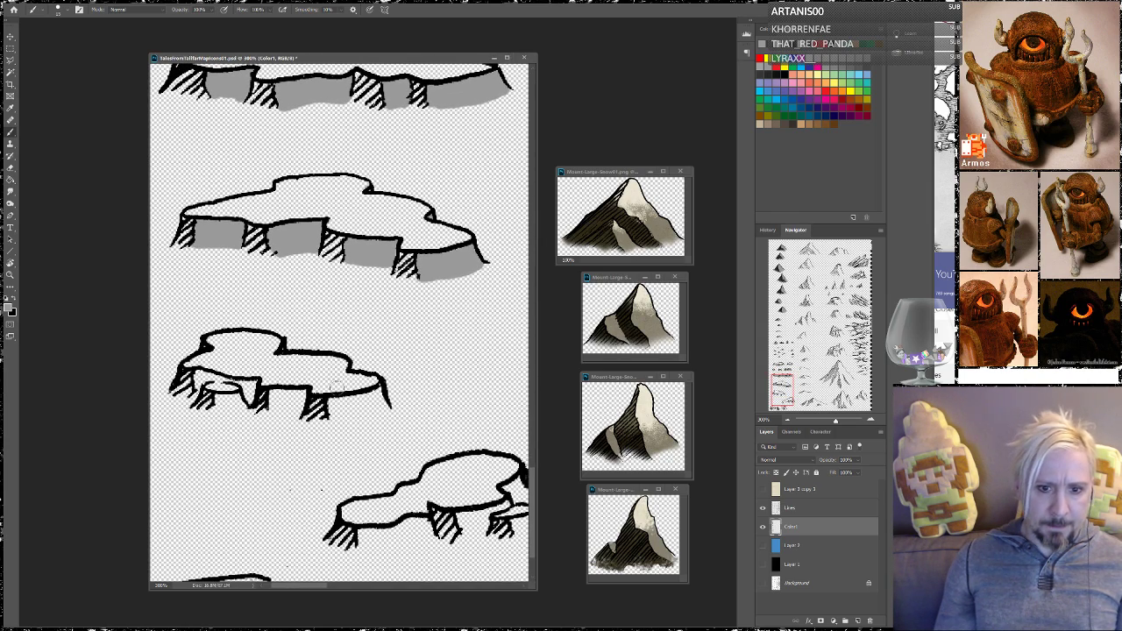
pyautogui.moveTo(334, 404)
pyautogui.mouseDown()
pyautogui.moveTo(331, 413)
pyautogui.moveTo(378, 401)
pyautogui.mouseUp()
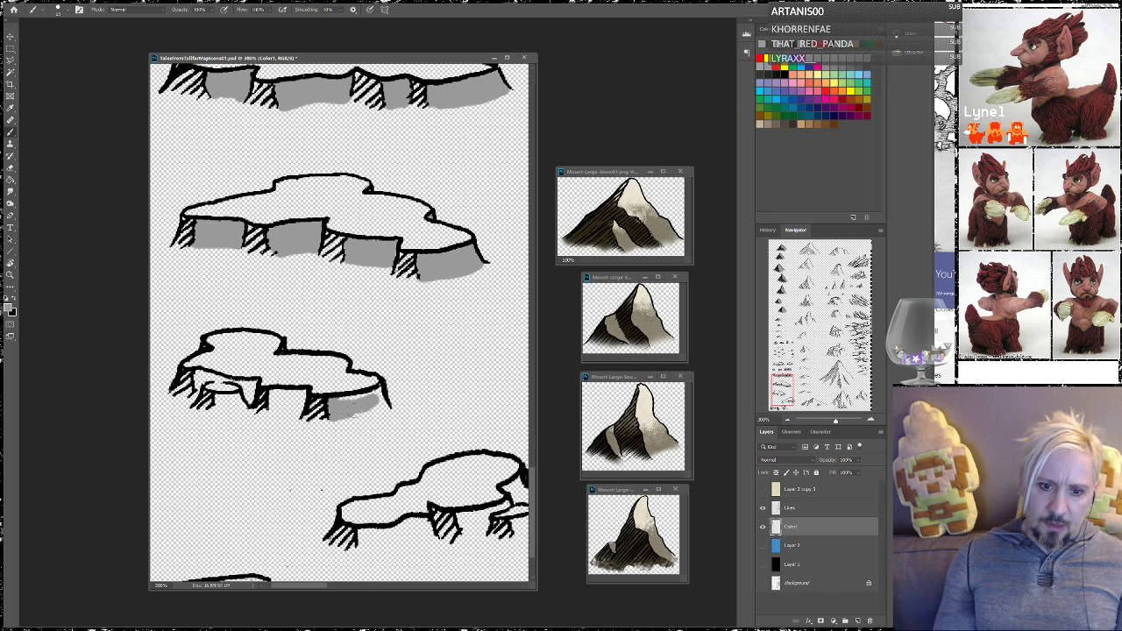
pyautogui.moveTo(375, 401)
pyautogui.mouseDown()
pyautogui.moveTo(384, 407)
pyautogui.moveTo(373, 415)
pyautogui.moveTo(343, 418)
pyautogui.moveTo(346, 401)
pyautogui.moveTo(383, 392)
pyautogui.mouseUp()
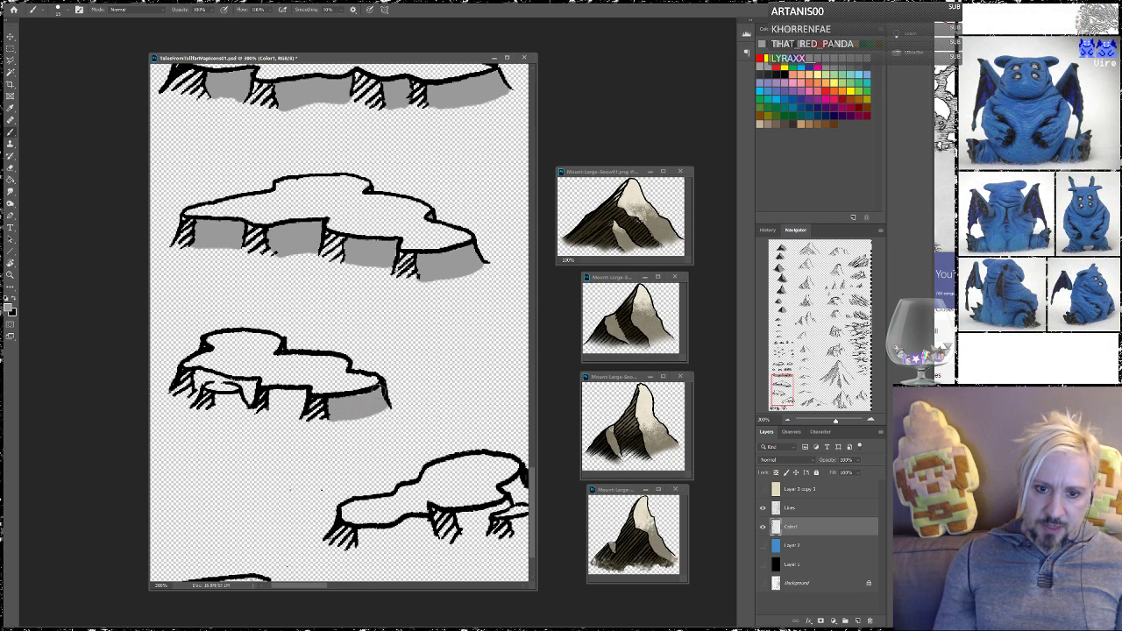
pyautogui.moveTo(263, 405)
pyautogui.mouseDown()
pyautogui.moveTo(302, 407)
pyautogui.moveTo(305, 394)
pyautogui.moveTo(272, 399)
pyautogui.moveTo(199, 374)
pyautogui.moveTo(198, 391)
pyautogui.moveTo(205, 380)
pyautogui.moveTo(238, 398)
pyautogui.moveTo(223, 409)
pyautogui.mouseUp()
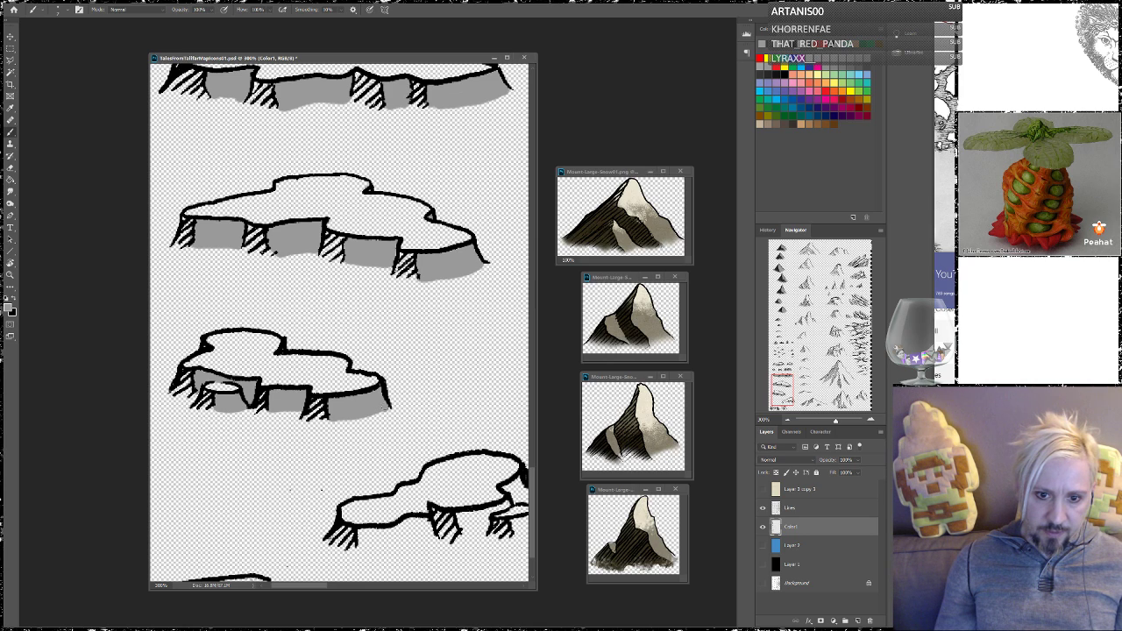
# Shade the unhatched cliffs of the offset plateau near the sheet's lower edge and its small right-hand ledge with light gray
pyautogui.moveTo(455, 394); pyautogui.dragTo(303, 310)
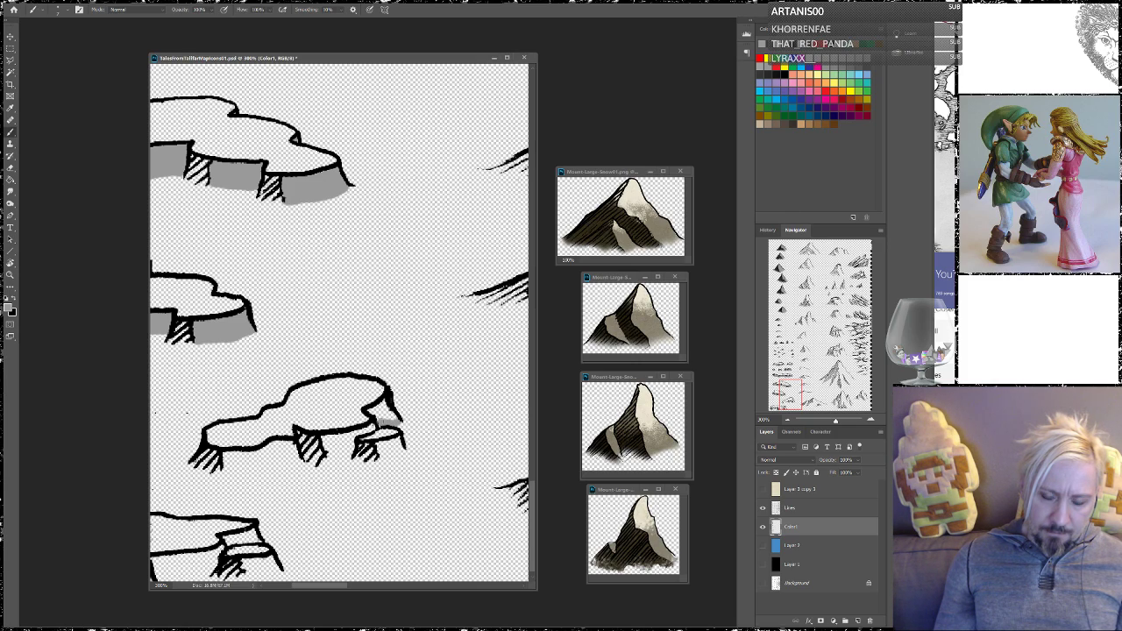
pyautogui.moveTo(373, 446); pyautogui.dragTo(394, 441)
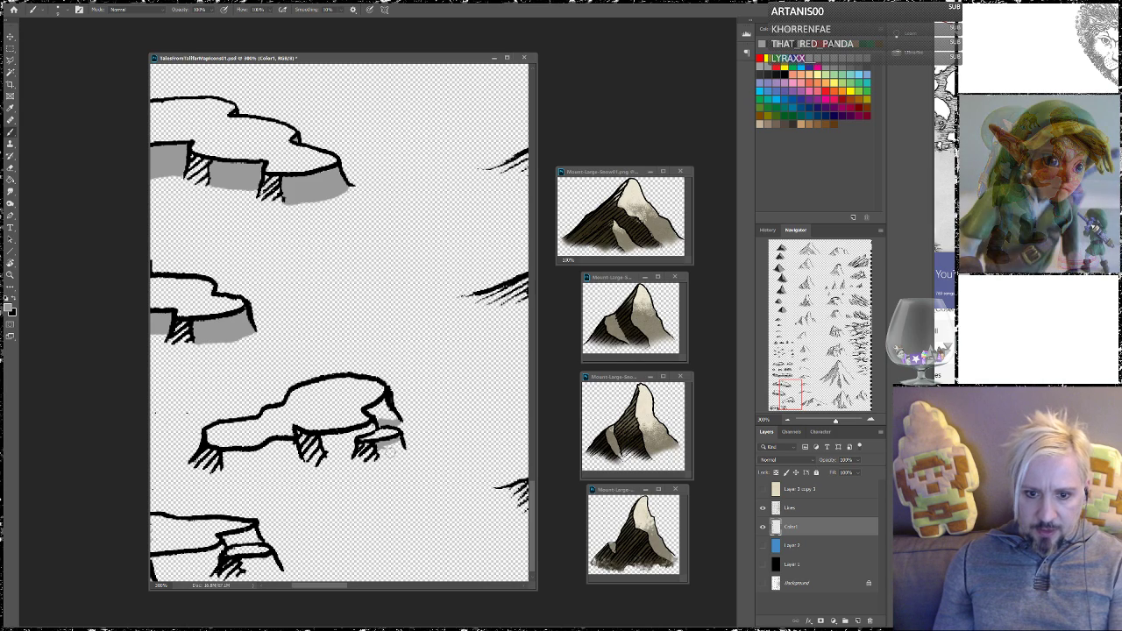
pyautogui.moveTo(396, 446); pyautogui.dragTo(385, 454)
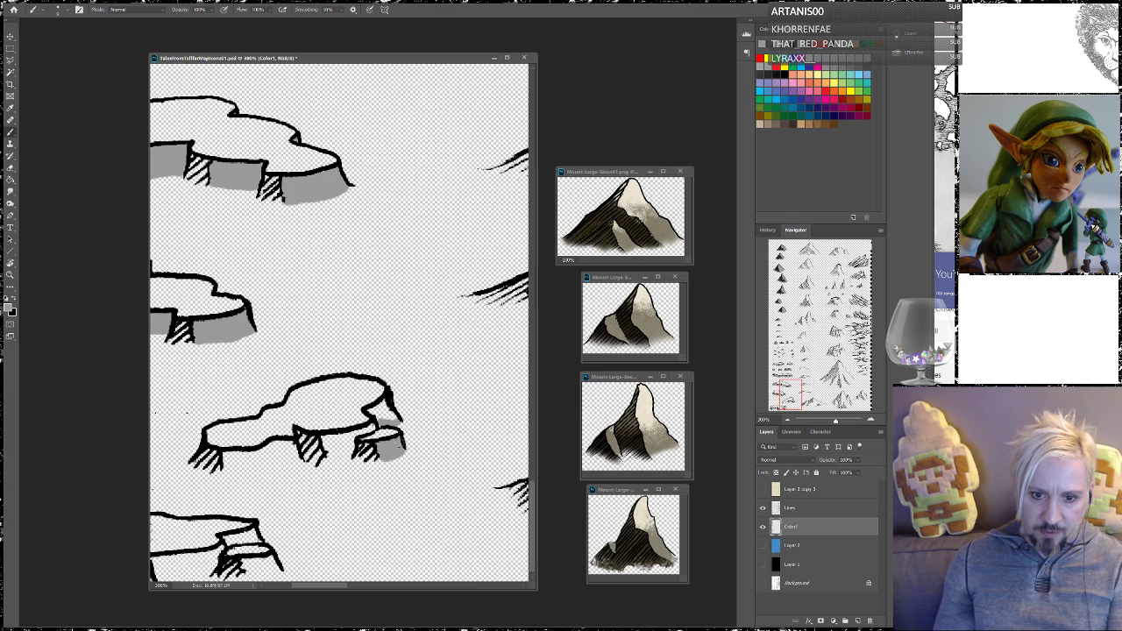
pyautogui.moveTo(372, 408)
pyautogui.mouseDown()
pyautogui.moveTo(380, 416)
pyautogui.moveTo(368, 408)
pyautogui.moveTo(382, 401)
pyautogui.moveTo(384, 415)
pyautogui.mouseUp()
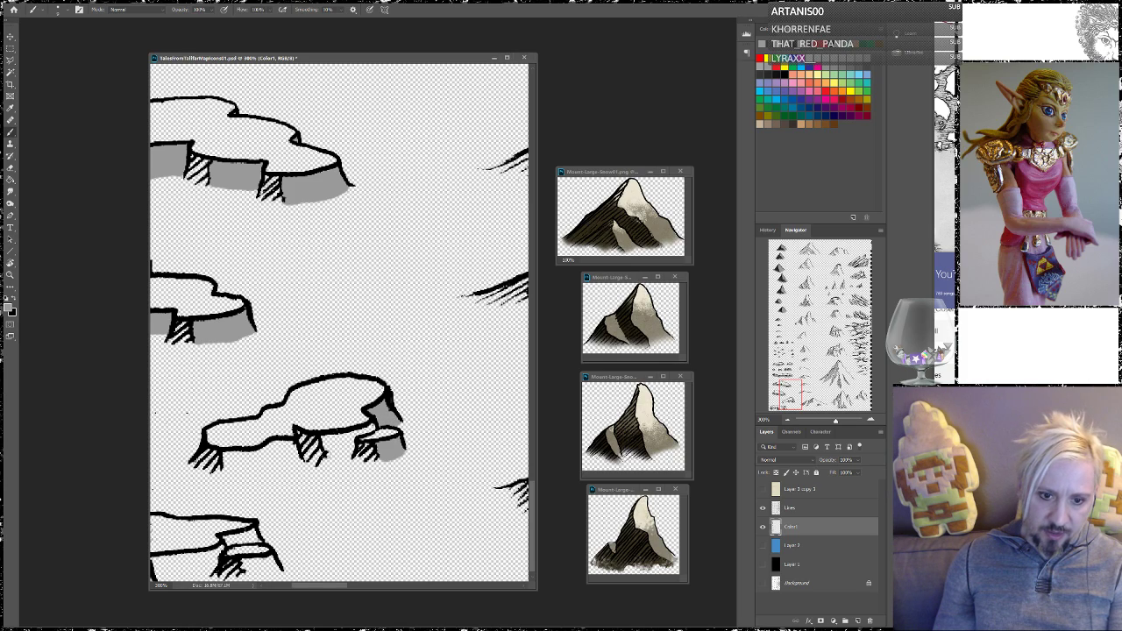
pyautogui.moveTo(328, 460)
pyautogui.mouseDown()
pyautogui.moveTo(345, 458)
pyautogui.moveTo(352, 440)
pyautogui.moveTo(326, 452)
pyautogui.moveTo(342, 434)
pyautogui.moveTo(370, 430)
pyautogui.mouseUp()
pyautogui.moveTo(280, 463)
pyautogui.mouseDown()
pyautogui.moveTo(347, 445)
pyautogui.moveTo(291, 454)
pyautogui.mouseUp()
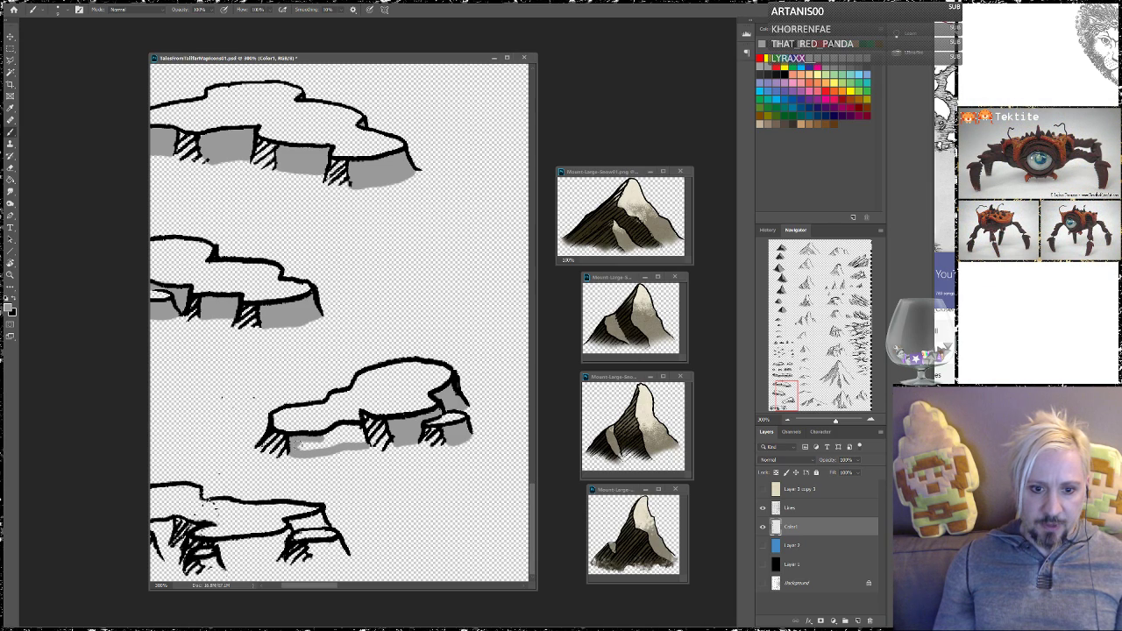
pyautogui.moveTo(317, 447)
pyautogui.mouseDown()
pyautogui.moveTo(352, 425)
pyautogui.moveTo(362, 439)
pyautogui.moveTo(332, 443)
pyautogui.mouseUp()
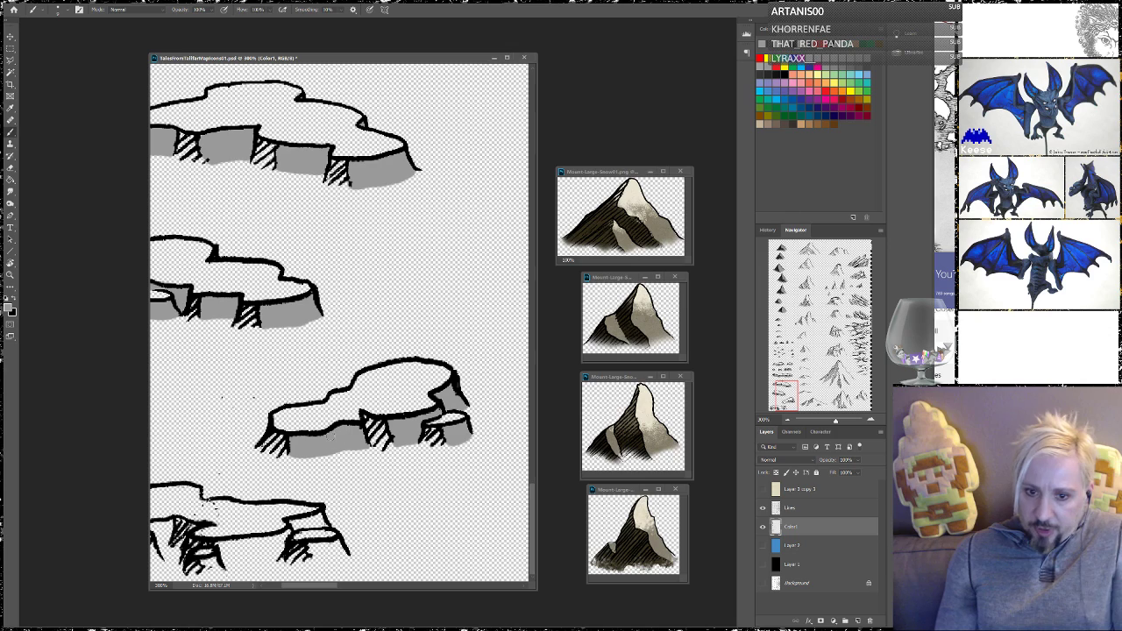
# Fill the unhatched cliff faces of the bottommost plateau and its small front ledges with light gray
pyautogui.moveTo(322, 327); pyautogui.dragTo(439, 327)
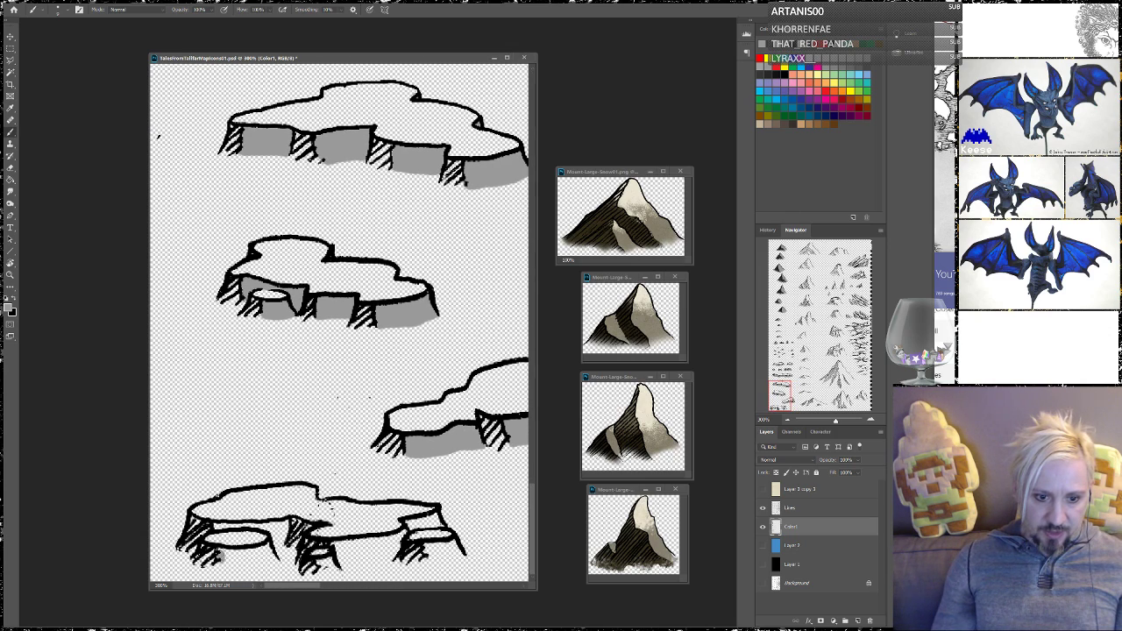
pyautogui.moveTo(229, 553)
pyautogui.mouseDown()
pyautogui.moveTo(269, 548)
pyautogui.moveTo(272, 562)
pyautogui.moveTo(219, 567)
pyautogui.moveTo(267, 555)
pyautogui.mouseUp()
pyautogui.moveTo(213, 523)
pyautogui.mouseDown()
pyautogui.moveTo(287, 523)
pyautogui.moveTo(275, 547)
pyautogui.moveTo(277, 531)
pyautogui.mouseUp()
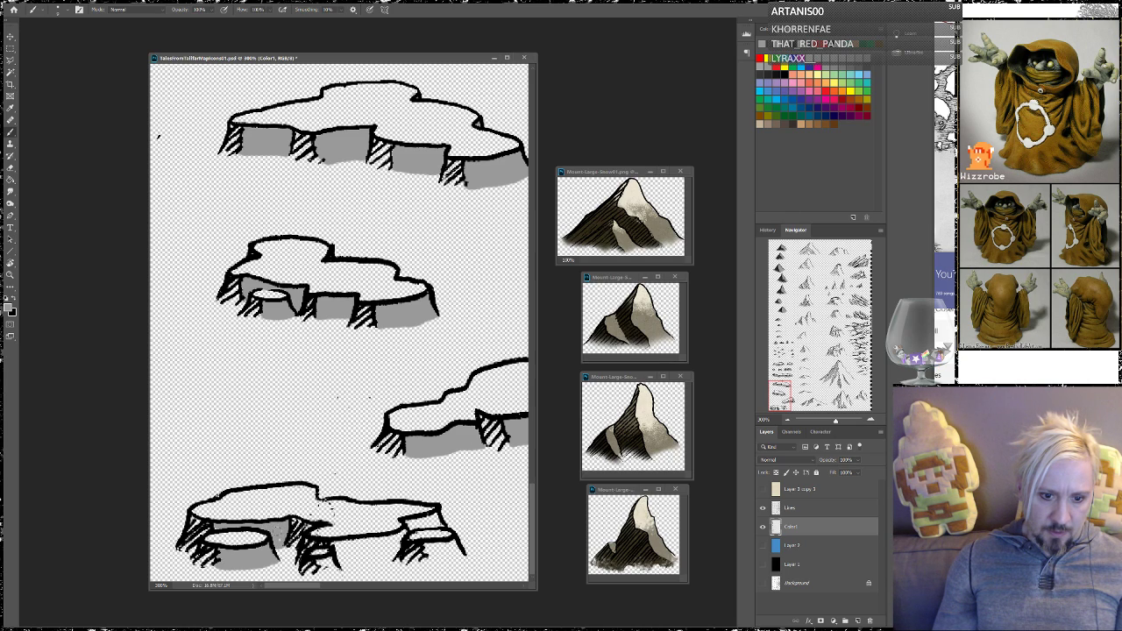
pyautogui.moveTo(274, 496); pyautogui.dragTo(232, 496)
pyautogui.moveTo(276, 563); pyautogui.dragTo(290, 566)
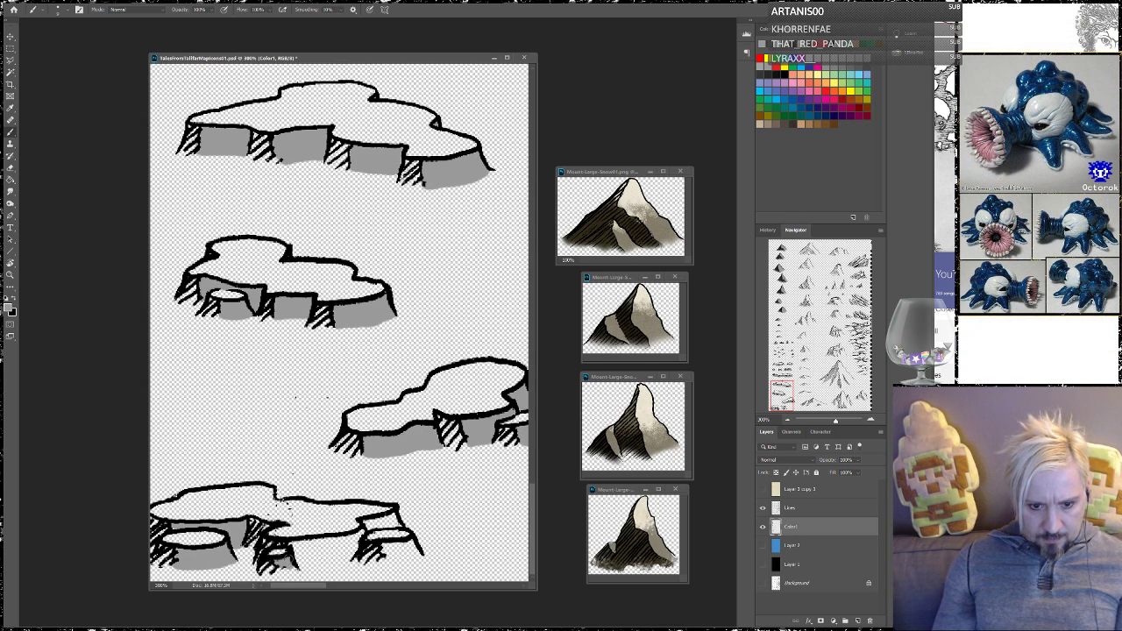
pyautogui.moveTo(291, 548)
pyautogui.mouseDown()
pyautogui.moveTo(349, 558)
pyautogui.moveTo(359, 533)
pyautogui.moveTo(303, 545)
pyautogui.mouseUp()
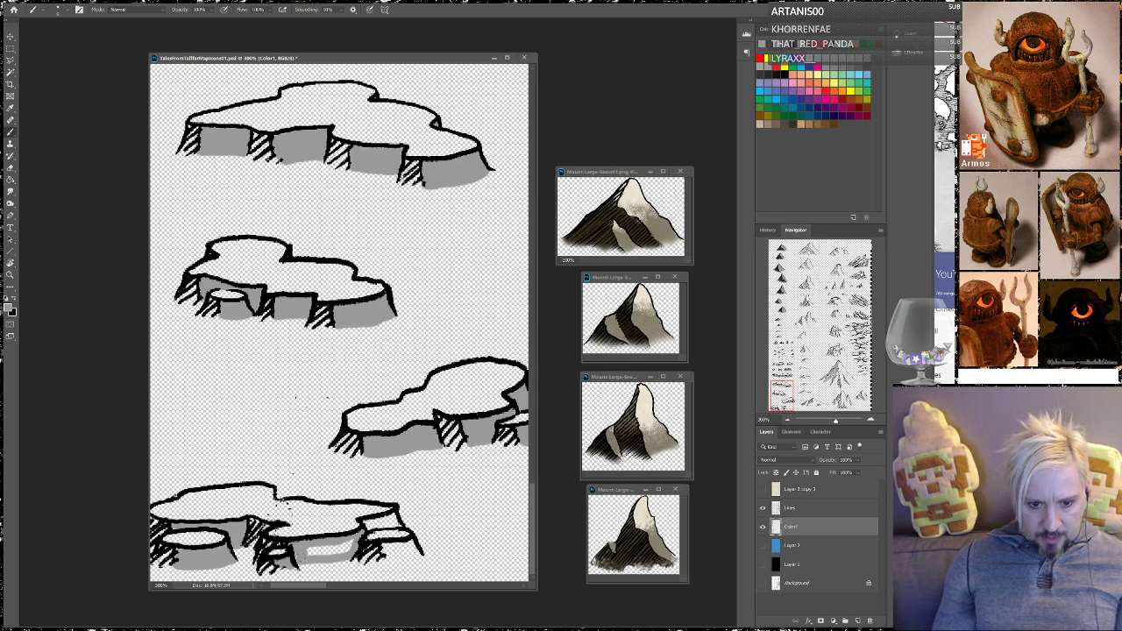
pyautogui.moveTo(333, 547)
pyautogui.mouseDown()
pyautogui.moveTo(352, 541)
pyautogui.moveTo(318, 554)
pyautogui.mouseUp()
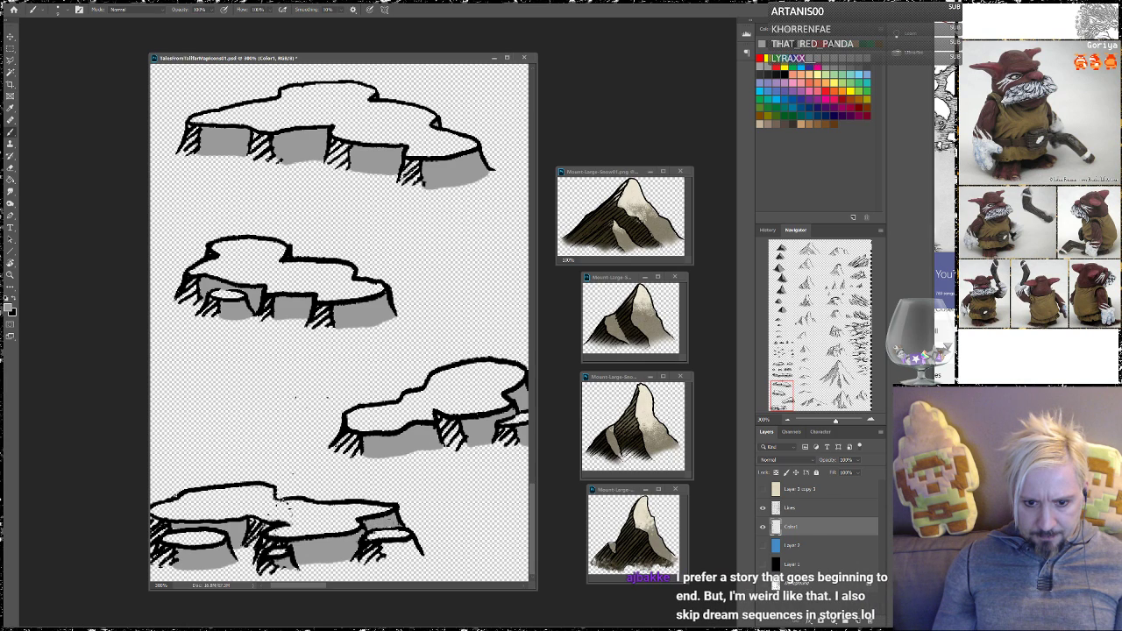
pyautogui.moveTo(382, 507); pyautogui.dragTo(362, 504)
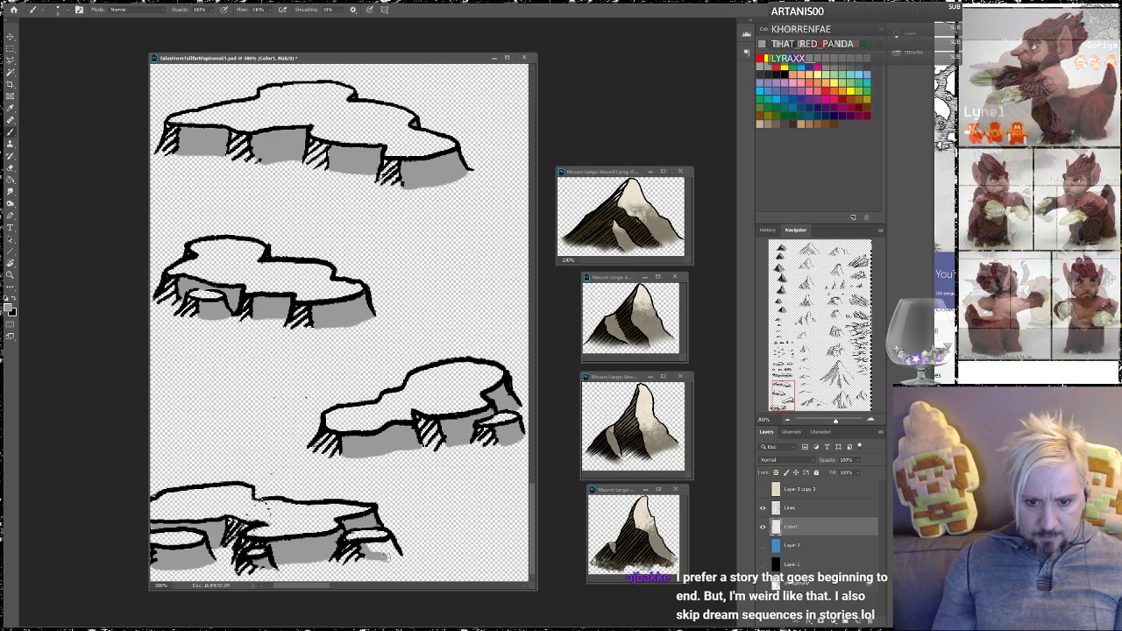
pyautogui.moveTo(376, 538); pyautogui.dragTo(368, 555)
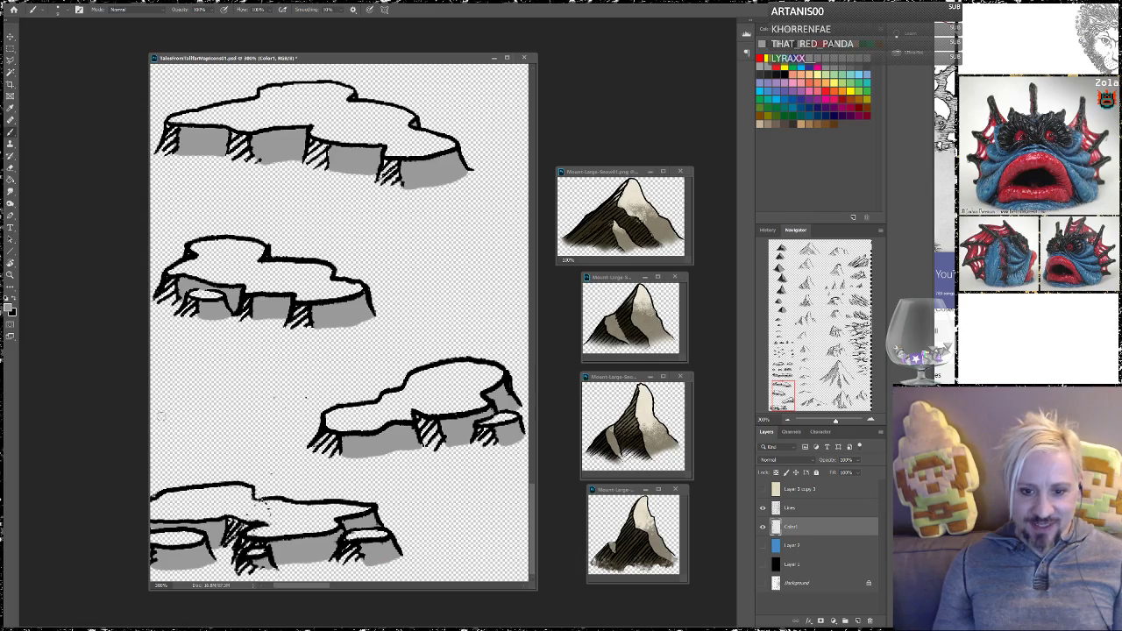
# Cover the hatched sides of the first three rocks in the row below the hills with dark gray
pyautogui.moveTo(782, 398); pyautogui.dragTo(778, 325)
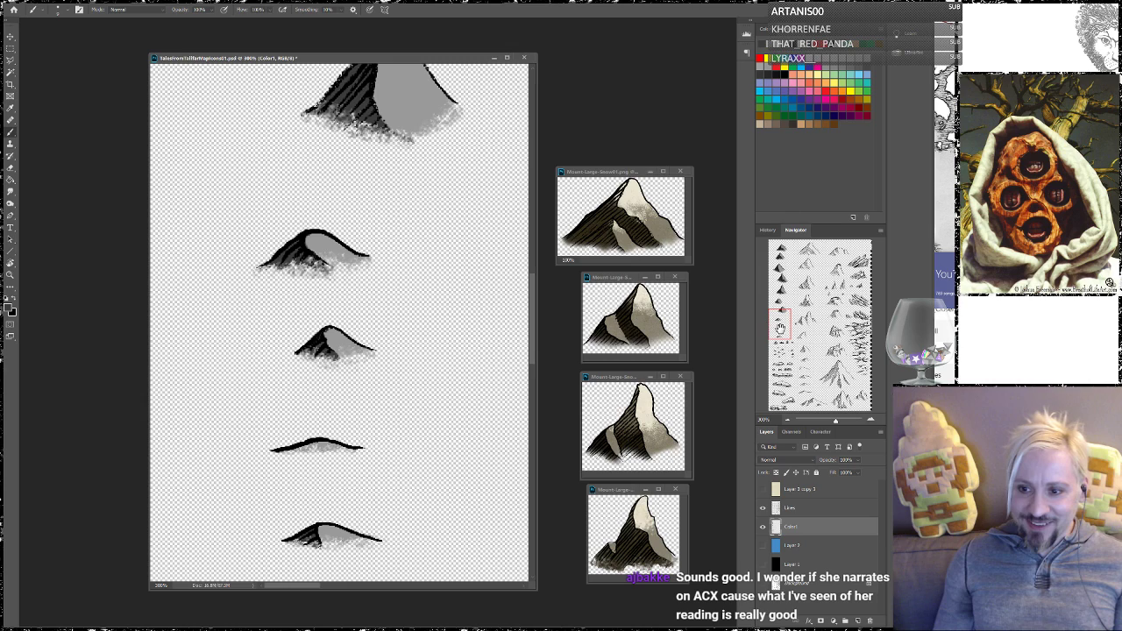
pyautogui.scroll(-6, 179, 376)
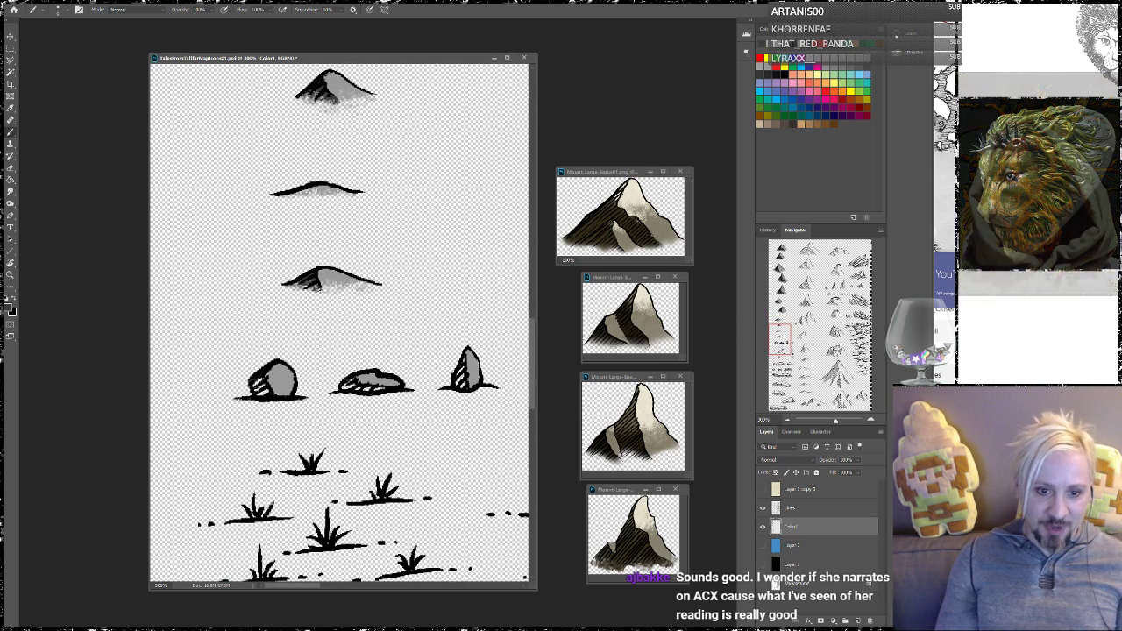
pyautogui.moveTo(266, 395); pyautogui.dragTo(256, 379)
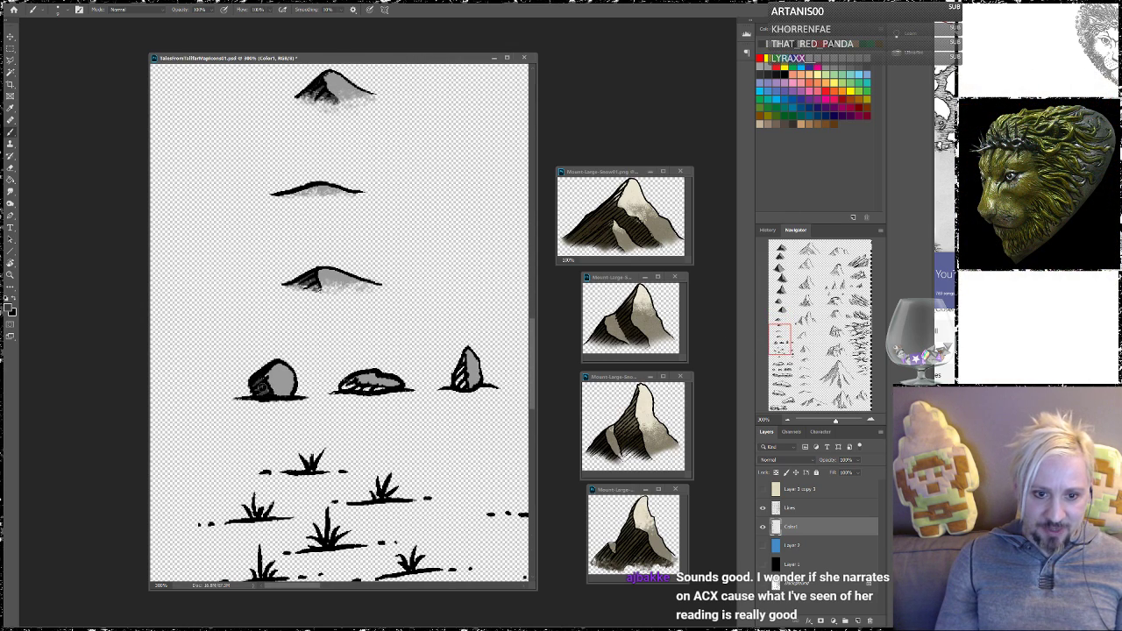
pyautogui.moveTo(360, 393); pyautogui.dragTo(344, 378)
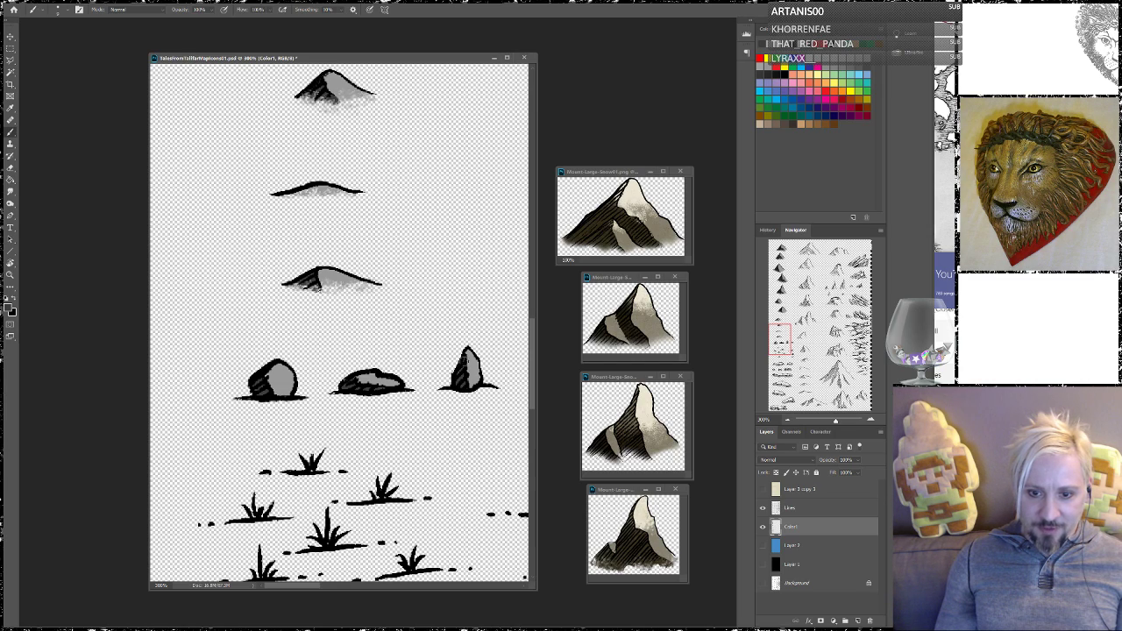
pyautogui.scroll(-10, 186, 393)
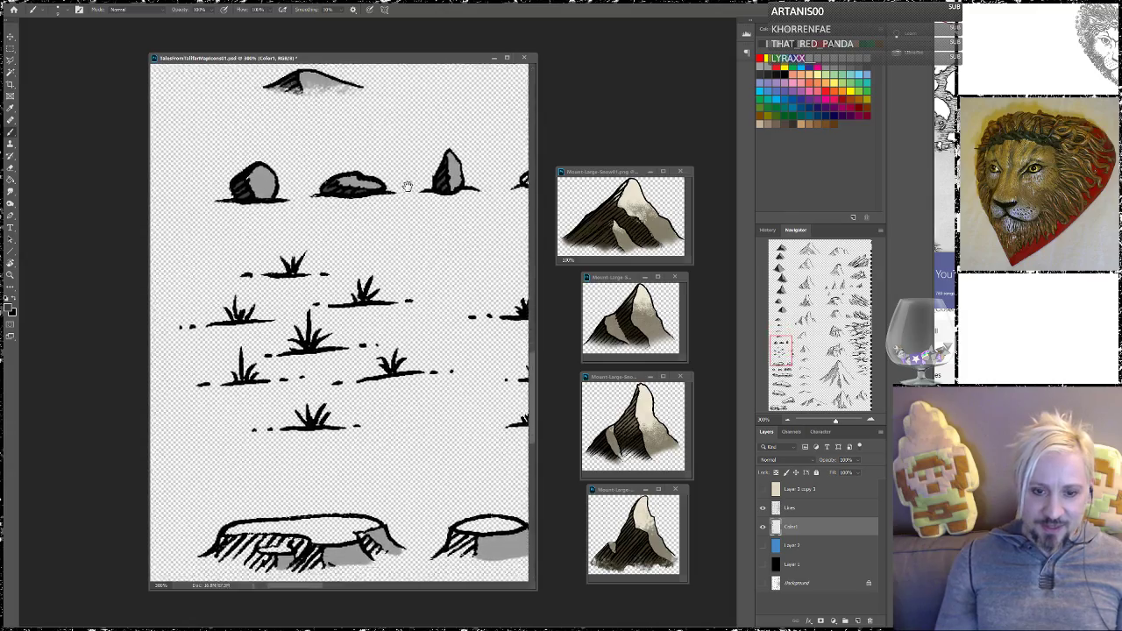
# Cover the hatched cliffs of the large plateau and the round plateau beside it, below the grass tufts, with dark gray
pyautogui.moveTo(187, 393)
pyautogui.mouseDown()
pyautogui.moveTo(241, 383)
pyautogui.moveTo(361, 412)
pyautogui.moveTo(284, 367)
pyautogui.moveTo(312, 363)
pyautogui.moveTo(302, 360)
pyautogui.moveTo(272, 364)
pyautogui.moveTo(286, 385)
pyautogui.moveTo(226, 376)
pyautogui.moveTo(251, 362)
pyautogui.mouseUp()
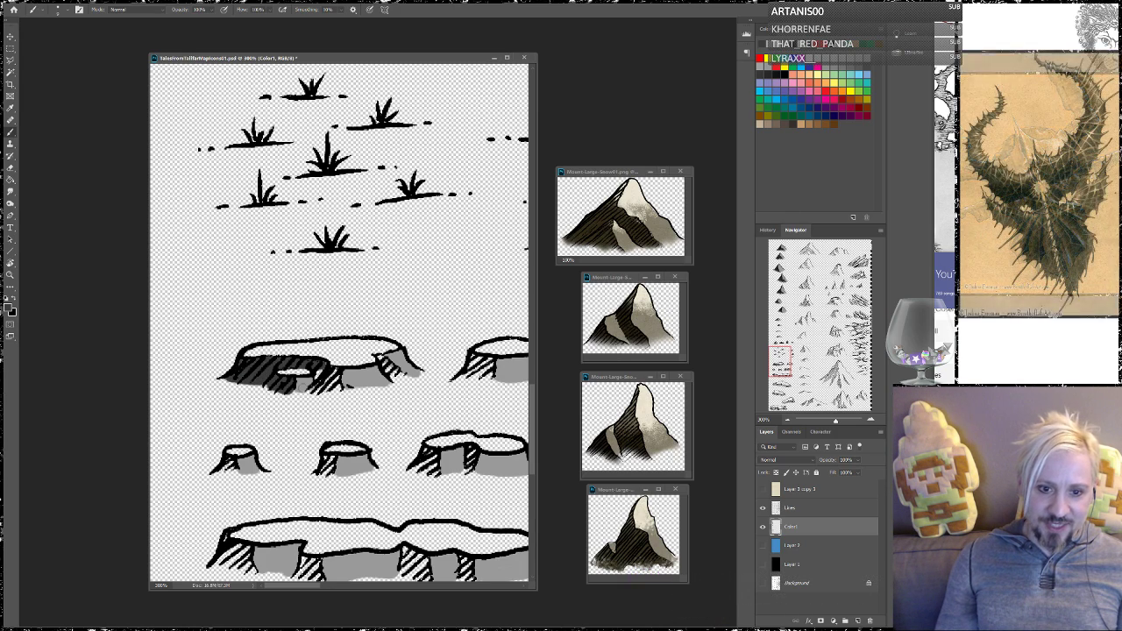
pyautogui.moveTo(320, 389)
pyautogui.mouseDown()
pyautogui.moveTo(326, 377)
pyautogui.moveTo(336, 384)
pyautogui.moveTo(325, 389)
pyautogui.moveTo(338, 391)
pyautogui.mouseUp()
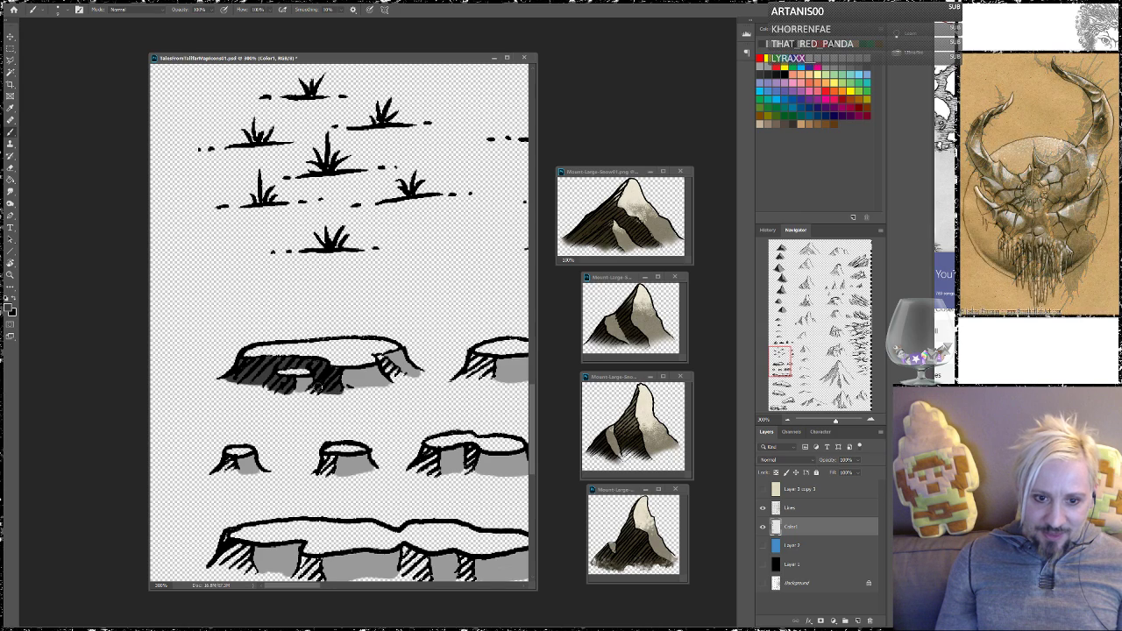
pyautogui.moveTo(314, 392); pyautogui.dragTo(343, 393)
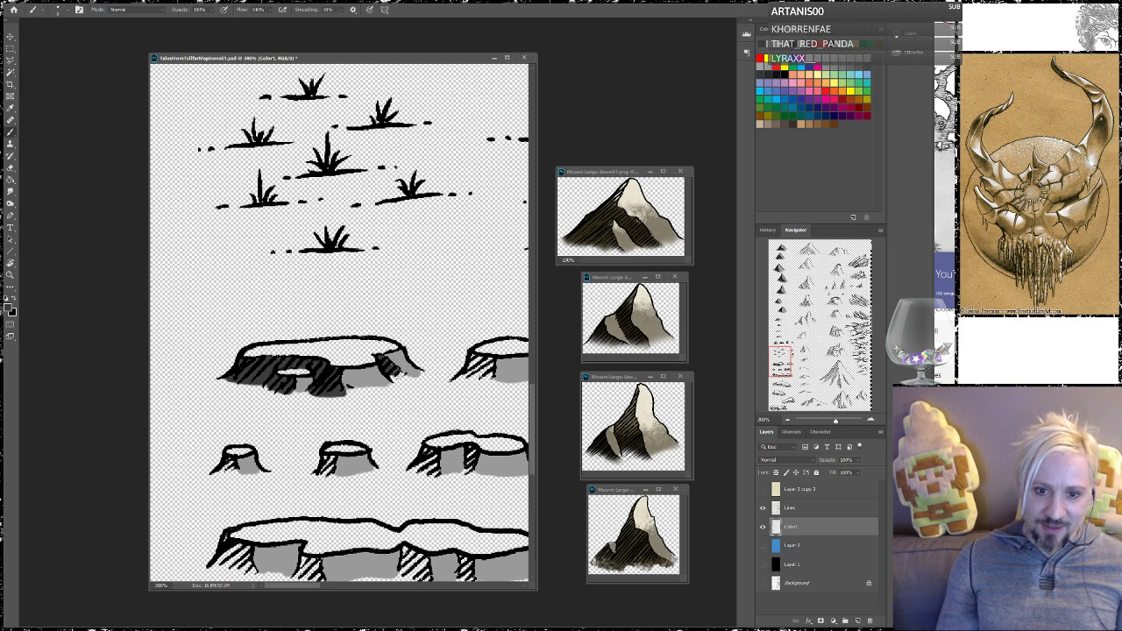
pyautogui.moveTo(398, 373)
pyautogui.mouseDown()
pyautogui.moveTo(407, 380)
pyautogui.moveTo(395, 379)
pyautogui.mouseUp()
pyautogui.hscroll(3, 379, 320)
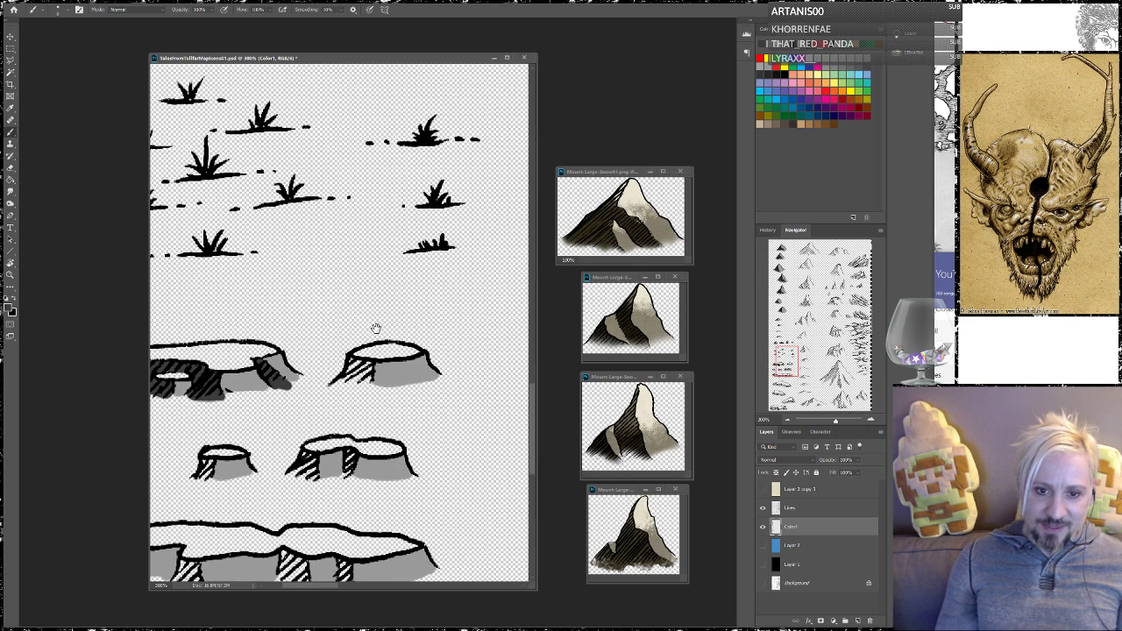
pyautogui.moveTo(349, 360)
pyautogui.mouseDown()
pyautogui.moveTo(372, 379)
pyautogui.moveTo(335, 387)
pyautogui.moveTo(356, 382)
pyautogui.moveTo(314, 307)
pyautogui.moveTo(384, 322)
pyautogui.moveTo(402, 381)
pyautogui.mouseUp()
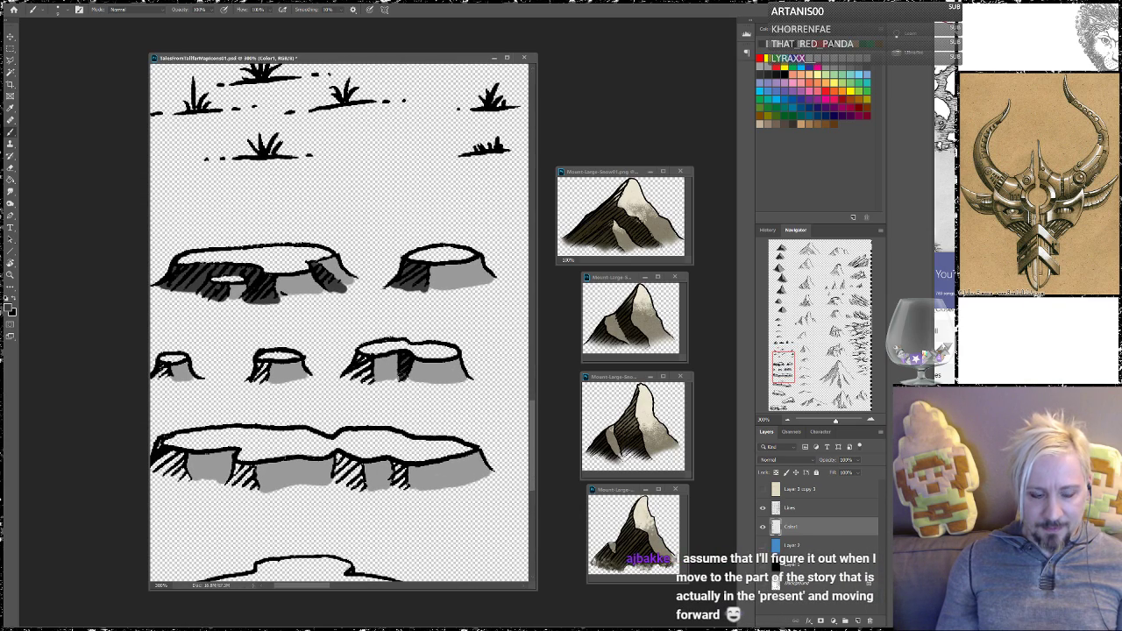
# Shade the hatched sides of the three small plateaus in the next row dark gray, touching up the leftmost one's base with light gray
pyautogui.moveTo(360, 328); pyautogui.dragTo(423, 313)
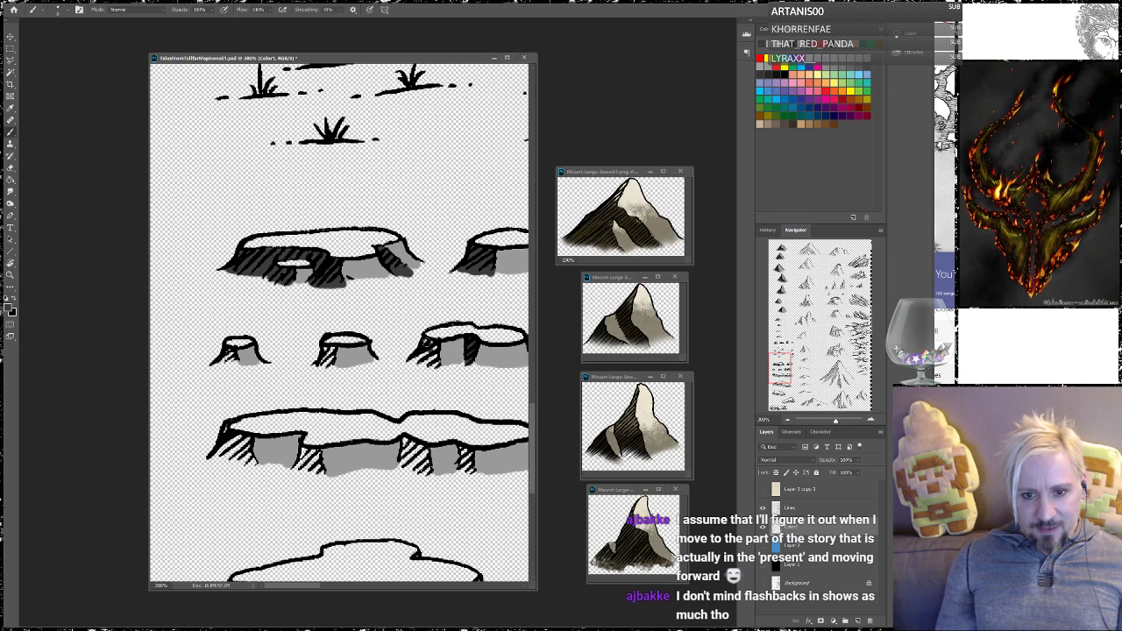
pyautogui.moveTo(438, 352); pyautogui.dragTo(421, 369)
pyautogui.moveTo(431, 356); pyautogui.dragTo(410, 367)
pyautogui.moveTo(418, 356); pyautogui.dragTo(409, 371)
pyautogui.moveTo(426, 354); pyautogui.dragTo(412, 363)
pyautogui.moveTo(436, 351); pyautogui.dragTo(421, 367)
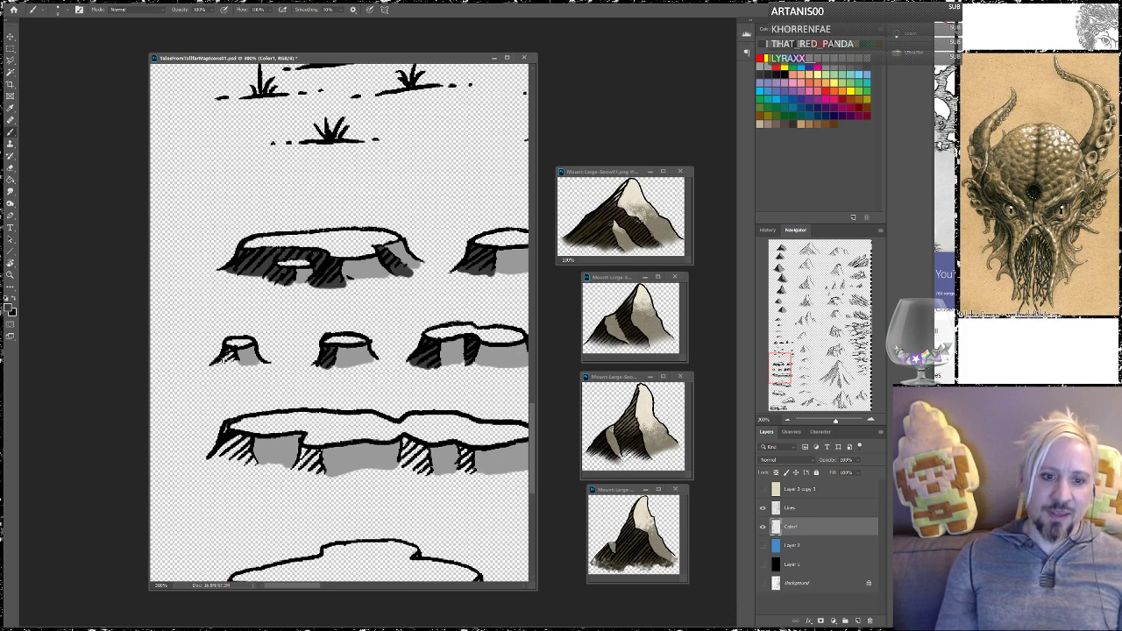
pyautogui.moveTo(233, 352)
pyautogui.mouseDown()
pyautogui.moveTo(215, 370)
pyautogui.moveTo(240, 368)
pyautogui.mouseUp()
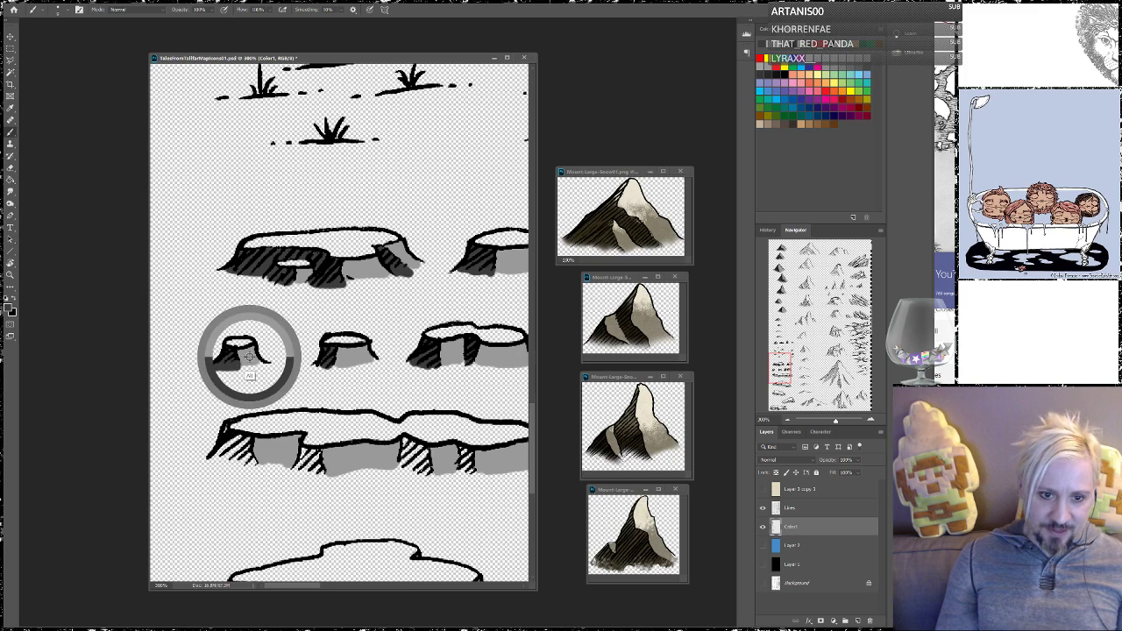
pyautogui.moveTo(242, 363); pyautogui.dragTo(249, 369)
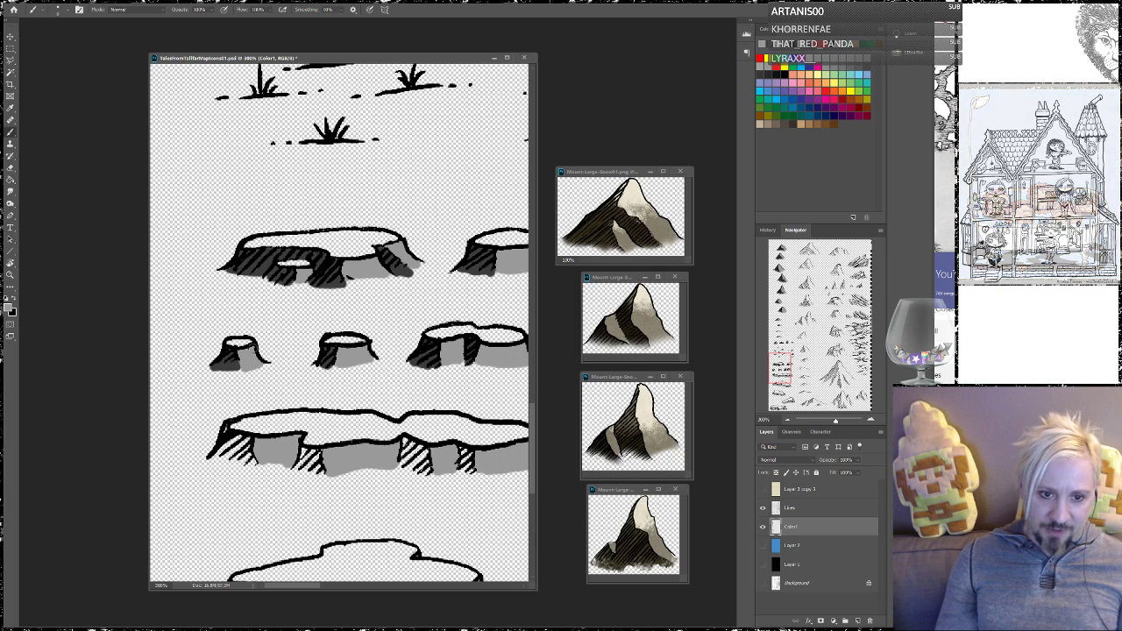
# Sample the dark gray and cover all four hatched cliff sections of the long plateau below the small ones
pyautogui.keyDown('alt'); pyautogui.click(223, 364); pyautogui.keyUp('alt')
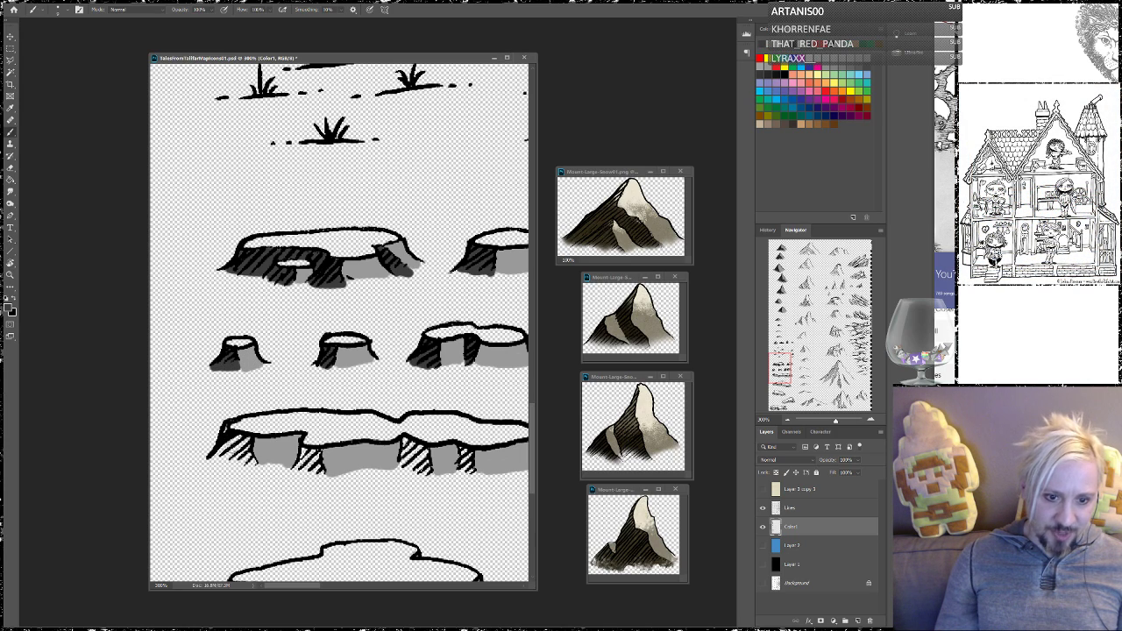
pyautogui.moveTo(224, 429)
pyautogui.mouseDown()
pyautogui.moveTo(217, 454)
pyautogui.moveTo(239, 445)
pyautogui.moveTo(240, 464)
pyautogui.mouseUp()
pyautogui.moveTo(254, 435)
pyautogui.mouseDown()
pyautogui.moveTo(244, 466)
pyautogui.moveTo(214, 468)
pyautogui.moveTo(226, 468)
pyautogui.mouseUp()
pyautogui.moveTo(309, 447)
pyautogui.mouseDown()
pyautogui.moveTo(293, 475)
pyautogui.moveTo(316, 479)
pyautogui.moveTo(302, 472)
pyautogui.moveTo(314, 465)
pyautogui.mouseUp()
pyautogui.moveTo(407, 452)
pyautogui.mouseDown()
pyautogui.moveTo(396, 469)
pyautogui.moveTo(412, 477)
pyautogui.moveTo(408, 454)
pyautogui.mouseUp()
pyautogui.moveTo(419, 435); pyautogui.dragTo(399, 463)
pyautogui.moveTo(412, 452); pyautogui.dragTo(401, 470)
pyautogui.moveTo(420, 454); pyautogui.dragTo(407, 470)
pyautogui.moveTo(419, 455); pyautogui.dragTo(403, 470)
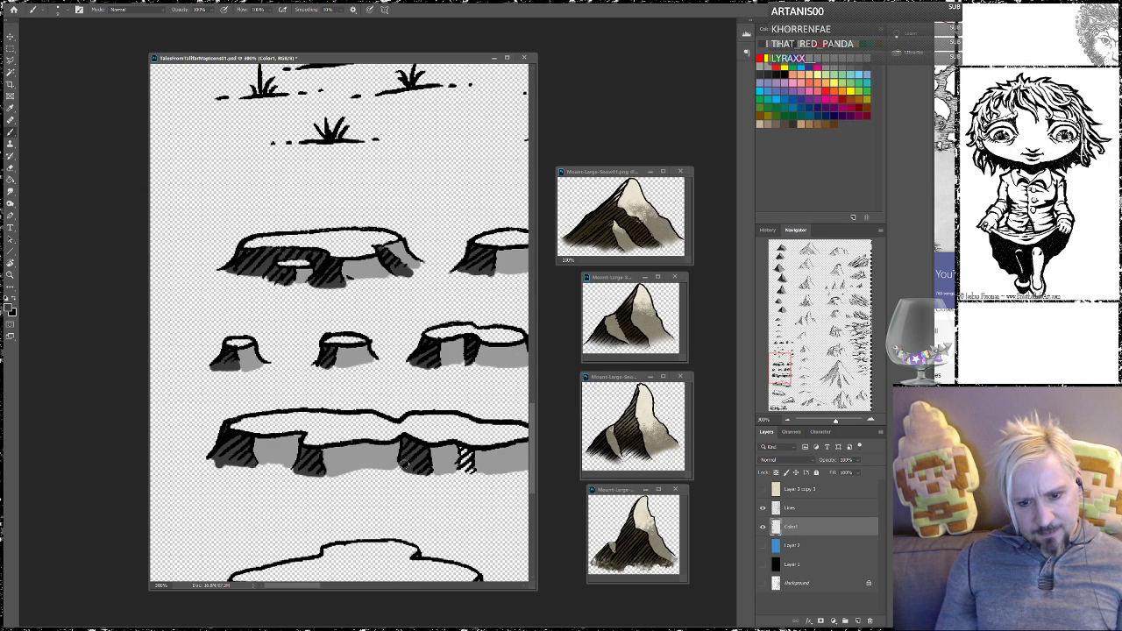
pyautogui.moveTo(425, 458); pyautogui.dragTo(258, 387)
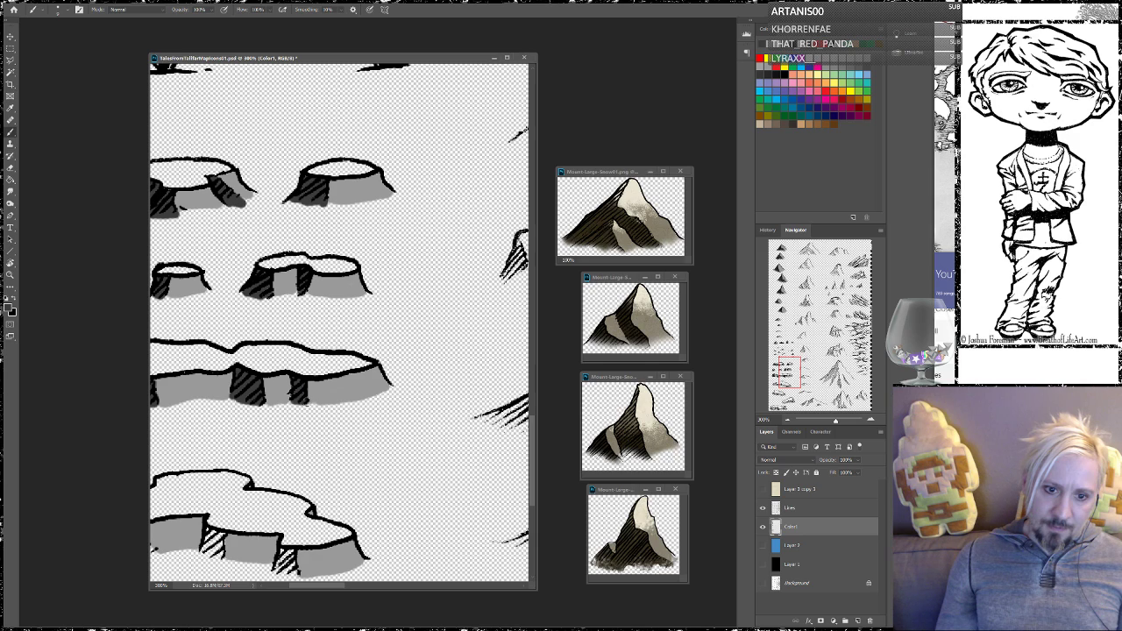
# Cover the four hatched cliff sections of the wide stepped plateau with dark gray
pyautogui.moveTo(283, 427); pyautogui.dragTo(398, 280)
pyautogui.moveTo(398, 398)
pyautogui.mouseDown()
pyautogui.moveTo(395, 424)
pyautogui.moveTo(410, 428)
pyautogui.moveTo(405, 408)
pyautogui.moveTo(402, 424)
pyautogui.mouseUp()
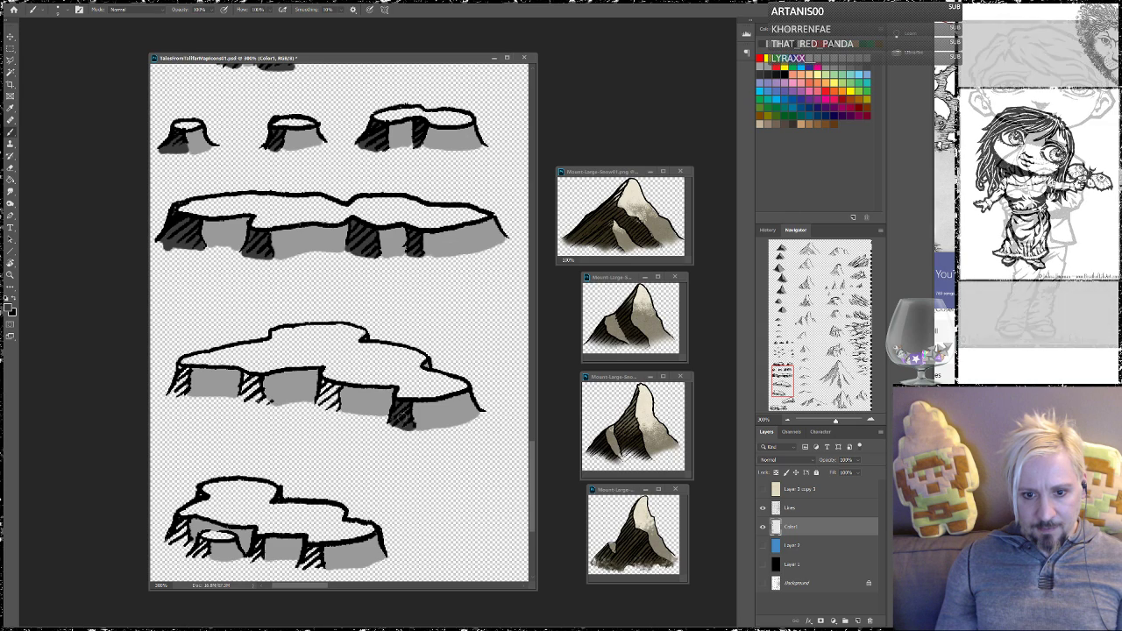
pyautogui.moveTo(338, 386)
pyautogui.mouseDown()
pyautogui.moveTo(331, 414)
pyautogui.moveTo(328, 395)
pyautogui.mouseUp()
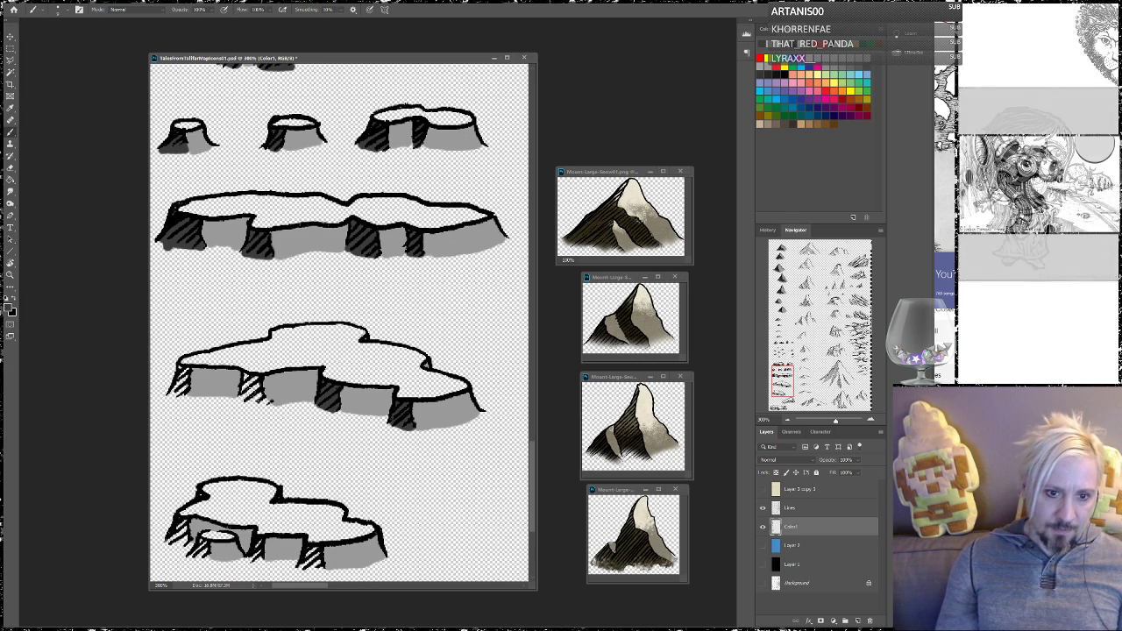
pyautogui.moveTo(245, 382)
pyautogui.mouseDown()
pyautogui.moveTo(243, 395)
pyautogui.moveTo(264, 402)
pyautogui.moveTo(256, 380)
pyautogui.moveTo(252, 391)
pyautogui.mouseUp()
pyautogui.moveTo(185, 366)
pyautogui.mouseDown()
pyautogui.moveTo(174, 398)
pyautogui.moveTo(184, 381)
pyautogui.moveTo(167, 382)
pyautogui.mouseUp()
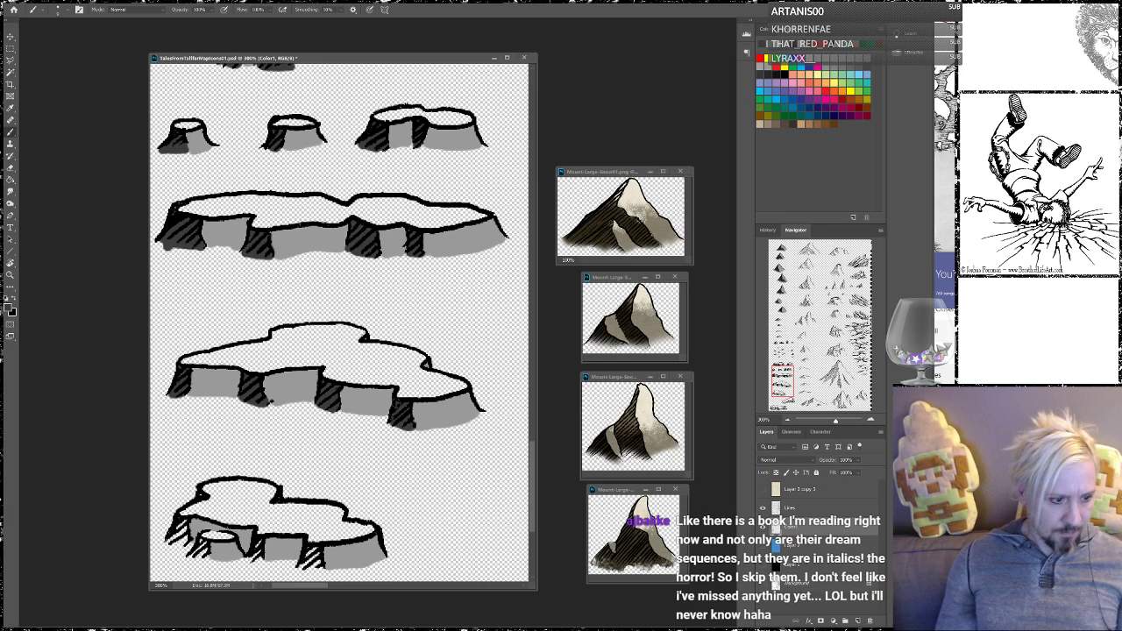
# Cover the hatched cliffs of the smaller stepped plateau and its little front ledge with dark gray
pyautogui.moveTo(313, 444); pyautogui.dragTo(364, 298)
pyautogui.moveTo(317, 383); pyautogui.dragTo(342, 336)
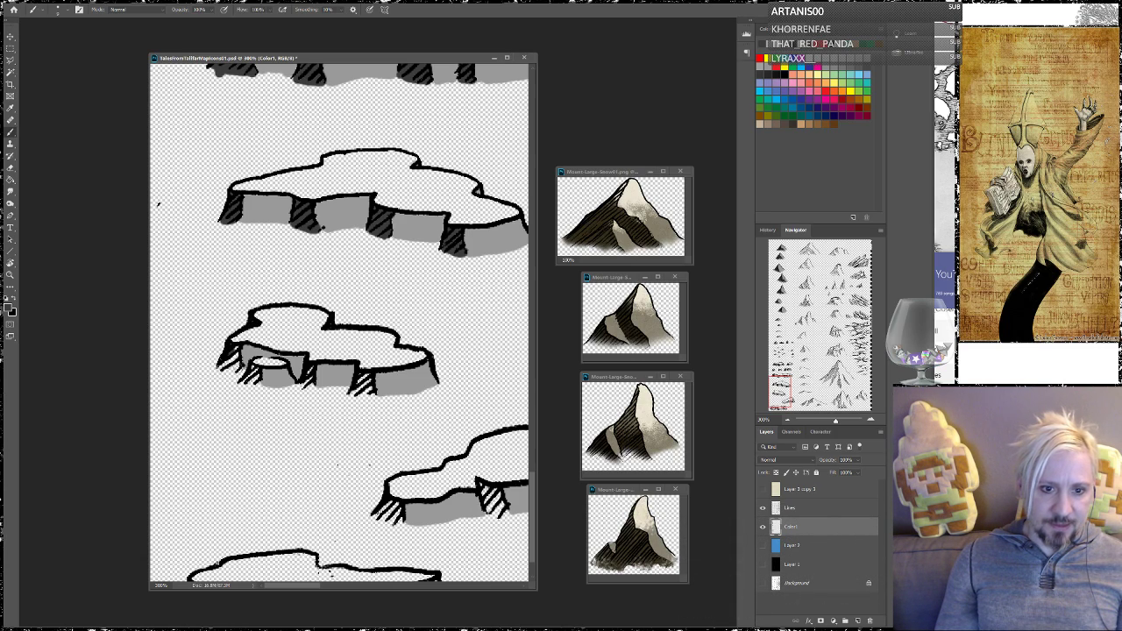
pyautogui.moveTo(238, 342)
pyautogui.mouseDown()
pyautogui.moveTo(230, 376)
pyautogui.moveTo(216, 371)
pyautogui.mouseUp()
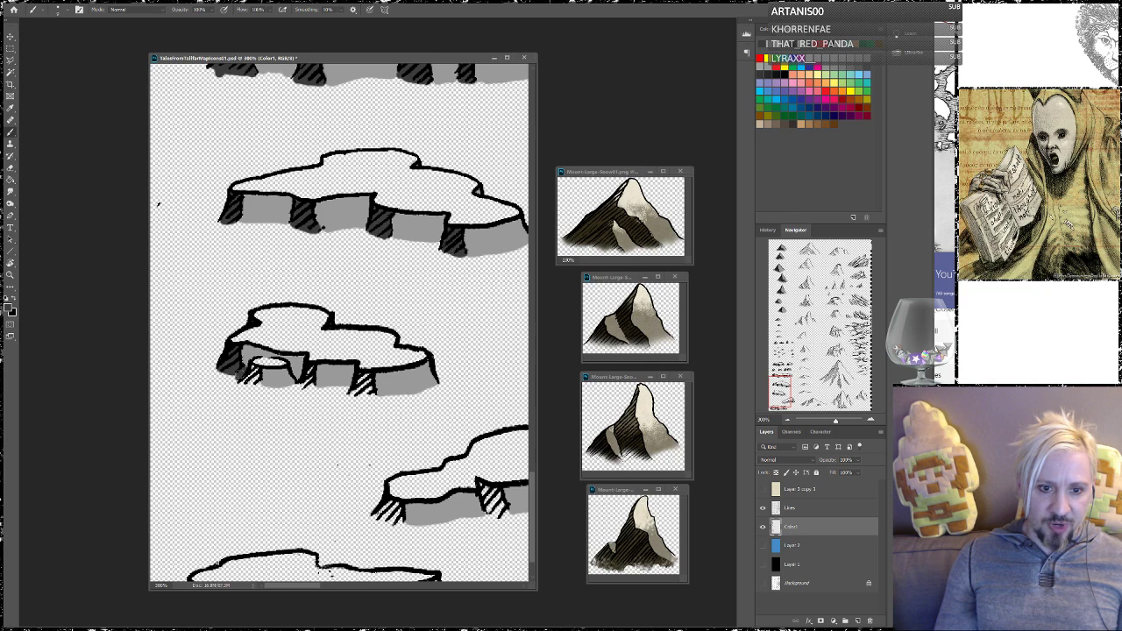
pyautogui.moveTo(258, 363)
pyautogui.mouseDown()
pyautogui.moveTo(239, 387)
pyautogui.moveTo(254, 390)
pyautogui.moveTo(243, 387)
pyautogui.mouseUp()
pyautogui.moveTo(312, 365); pyautogui.dragTo(298, 389)
pyautogui.moveTo(372, 373)
pyautogui.mouseDown()
pyautogui.moveTo(351, 396)
pyautogui.moveTo(364, 396)
pyautogui.moveTo(288, 360)
pyautogui.mouseUp()
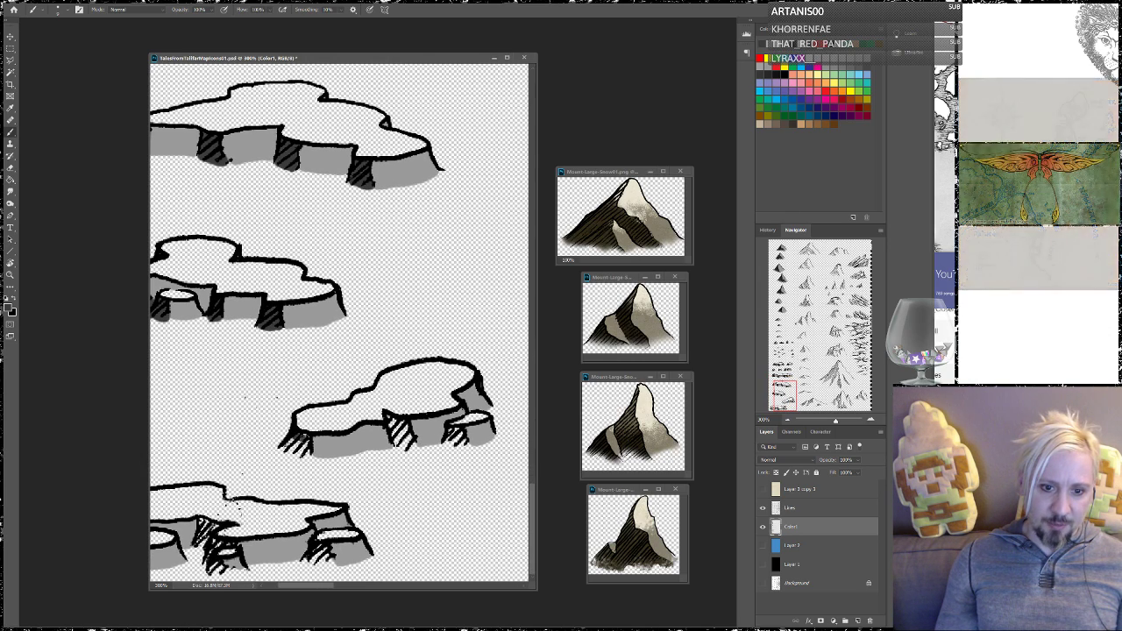
# Shade the hatched cliffs of the offset plateau and its small side ledge with dark gray
pyautogui.moveTo(308, 443)
pyautogui.mouseDown()
pyautogui.moveTo(304, 457)
pyautogui.moveTo(291, 454)
pyautogui.moveTo(291, 436)
pyautogui.mouseUp()
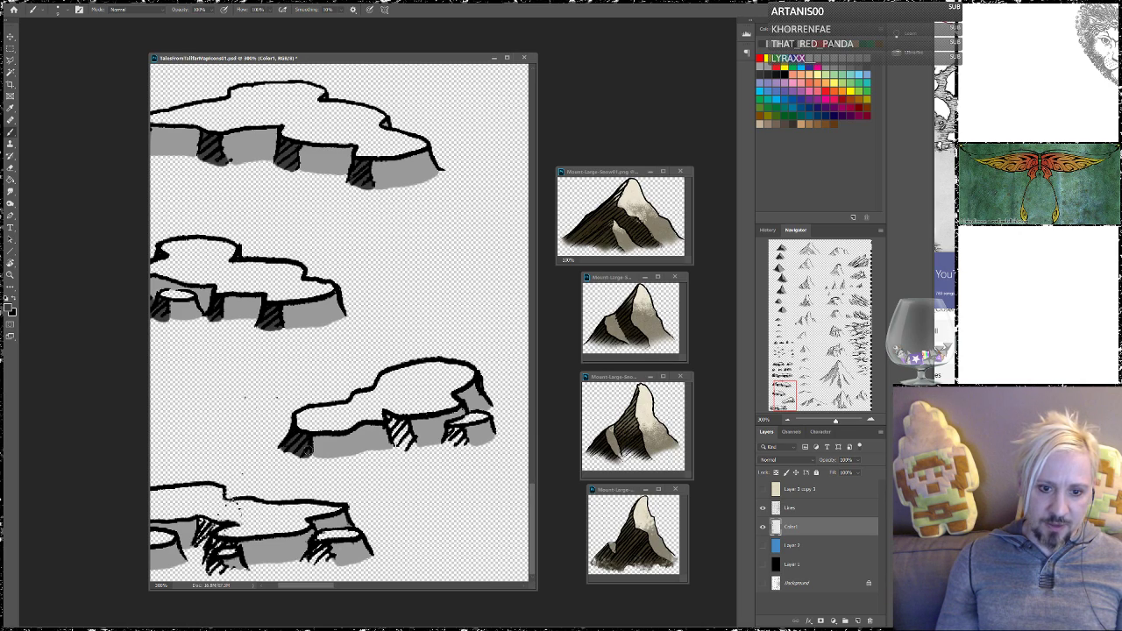
pyautogui.moveTo(400, 435)
pyautogui.mouseDown()
pyautogui.moveTo(386, 415)
pyautogui.moveTo(404, 422)
pyautogui.mouseUp()
pyautogui.moveTo(459, 447); pyautogui.dragTo(449, 435)
pyautogui.moveTo(457, 447)
pyautogui.mouseDown()
pyautogui.moveTo(447, 424)
pyautogui.moveTo(443, 433)
pyautogui.mouseUp()
pyautogui.moveTo(455, 445); pyautogui.dragTo(451, 429)
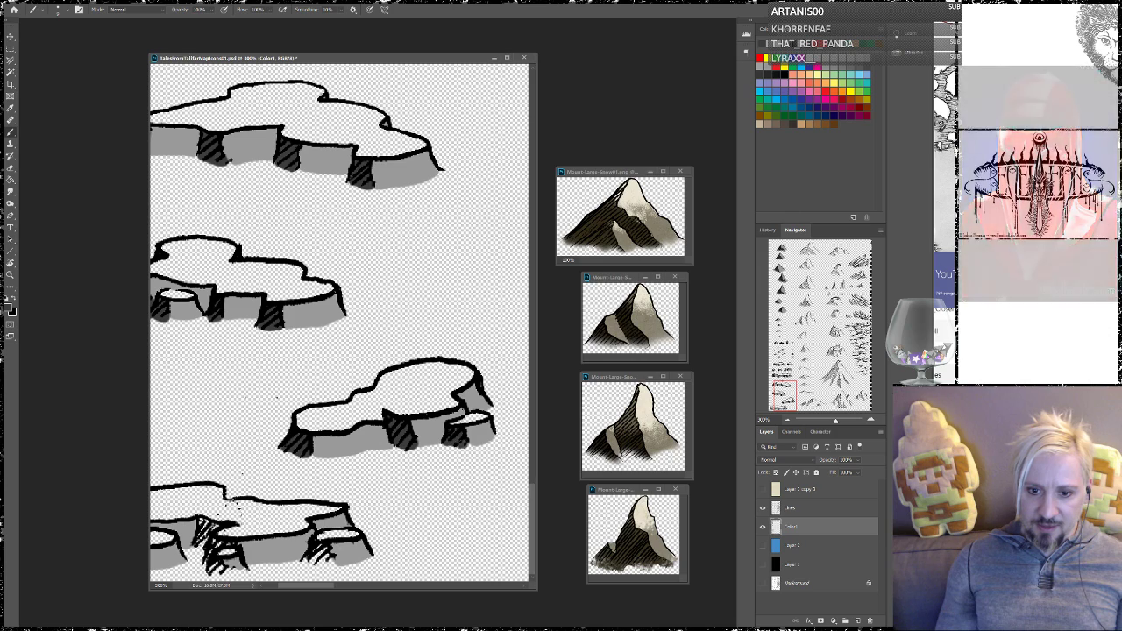
# Shade the hatched cliffs of the bottommost plateau and its small front ledges with dark gray
pyautogui.moveTo(277, 253); pyautogui.dragTo(369, 253)
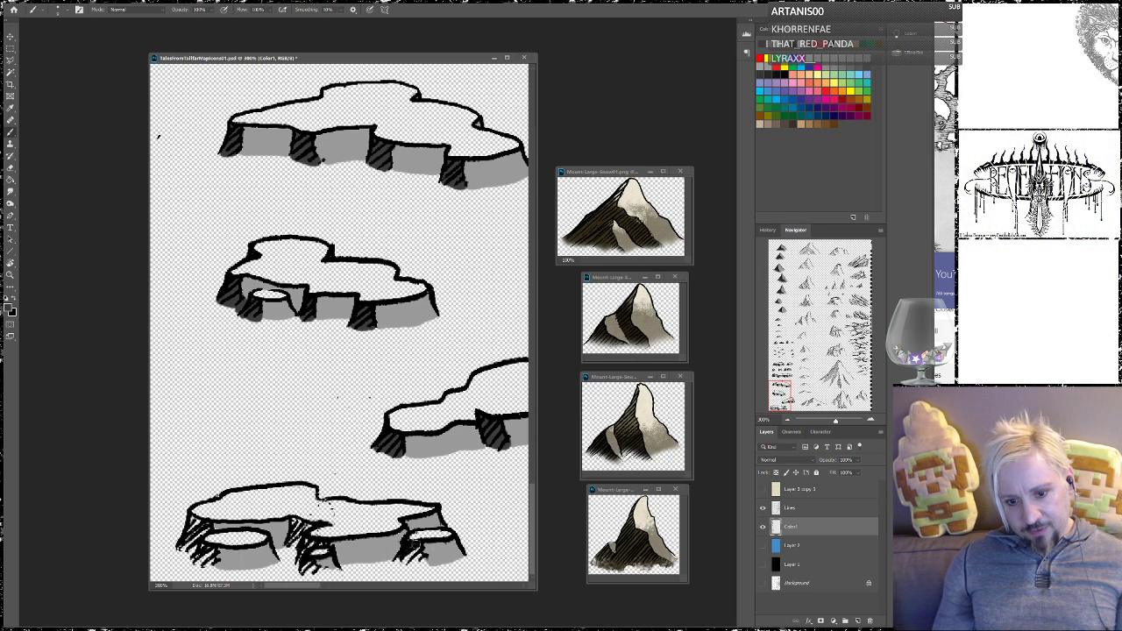
pyautogui.moveTo(423, 563)
pyautogui.mouseDown()
pyautogui.moveTo(412, 545)
pyautogui.moveTo(396, 554)
pyautogui.moveTo(407, 558)
pyautogui.mouseUp()
pyautogui.moveTo(308, 566); pyautogui.dragTo(302, 561)
pyautogui.moveTo(312, 573); pyautogui.dragTo(302, 556)
pyautogui.moveTo(317, 575); pyautogui.dragTo(298, 547)
pyautogui.moveTo(311, 545)
pyautogui.mouseDown()
pyautogui.moveTo(289, 537)
pyautogui.moveTo(291, 519)
pyautogui.moveTo(304, 519)
pyautogui.moveTo(293, 517)
pyautogui.moveTo(291, 532)
pyautogui.mouseUp()
pyautogui.moveTo(212, 563)
pyautogui.mouseDown()
pyautogui.moveTo(202, 545)
pyautogui.moveTo(207, 556)
pyautogui.moveTo(188, 549)
pyautogui.moveTo(191, 526)
pyautogui.mouseUp()
pyautogui.moveTo(210, 538); pyautogui.dragTo(193, 517)
pyautogui.moveTo(200, 526); pyautogui.dragTo(188, 515)
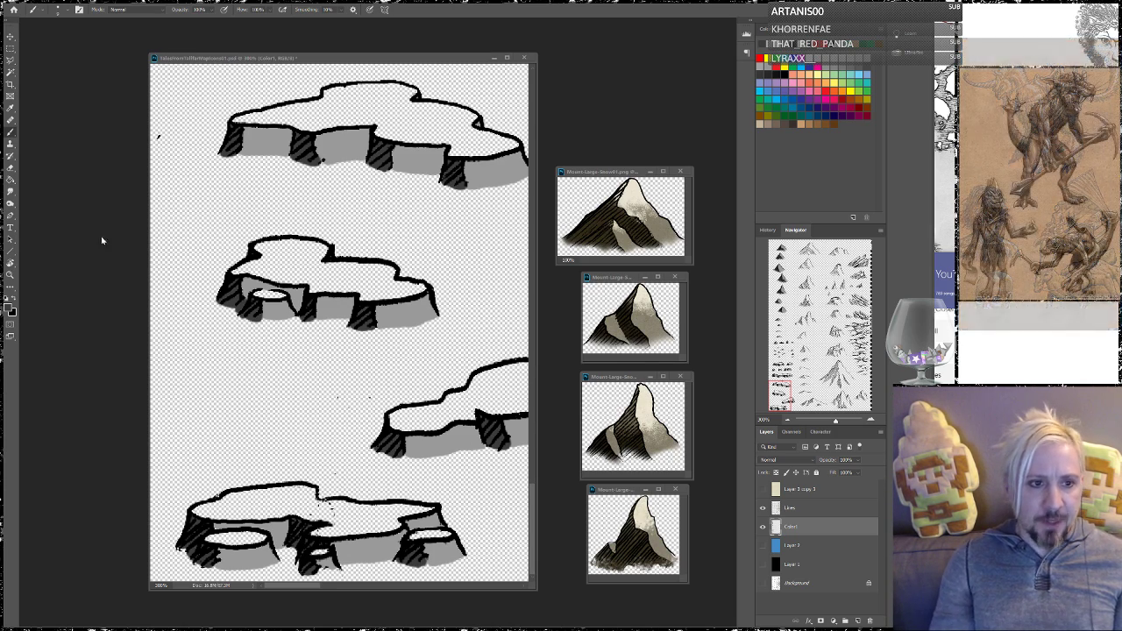
# Erase the stray ink specks around the lower plateaus on the Lines layer
pyautogui.click(11, 167)
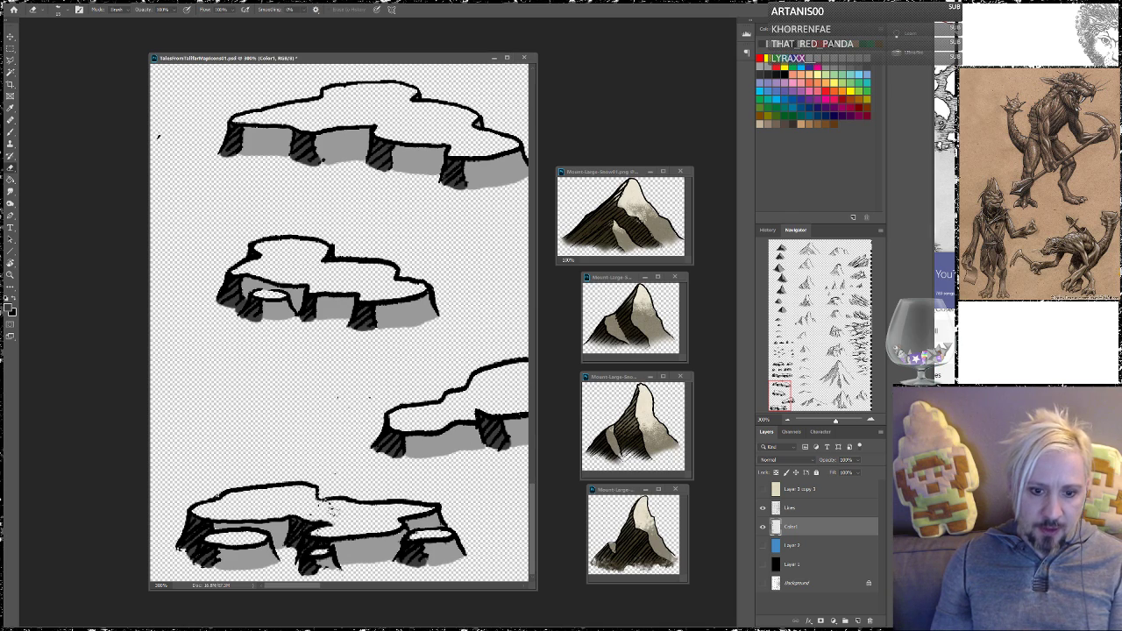
pyautogui.click(782, 508)
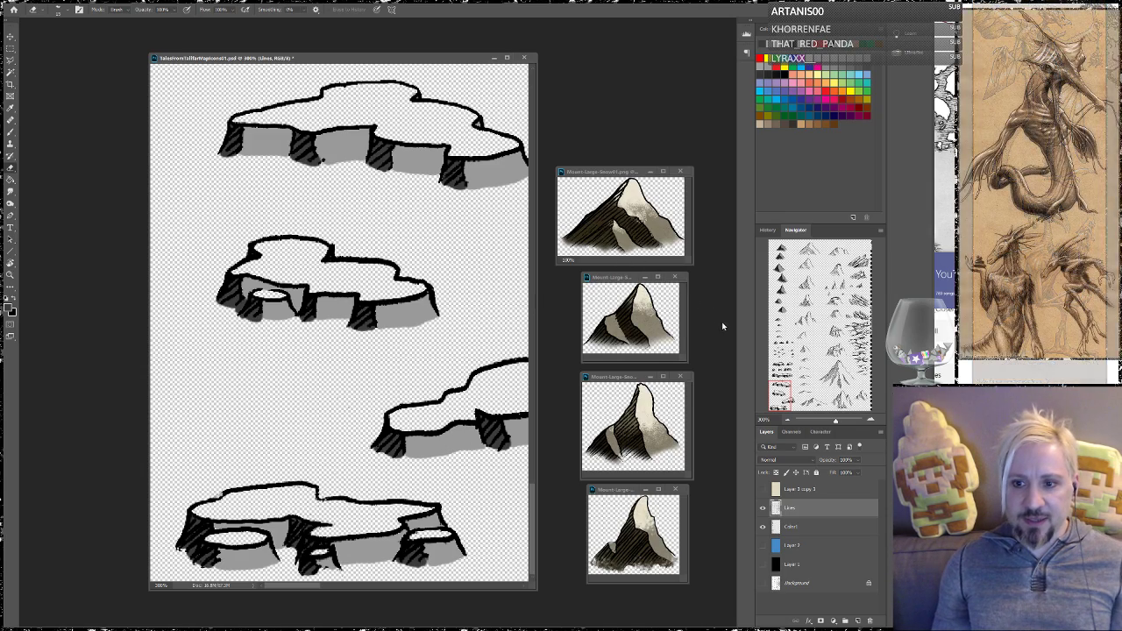
# Fade the shaded bases of the large and round plateaus below the grass tufts on the color layer with the textured eraser
pyautogui.moveTo(780, 397)
pyautogui.mouseDown()
pyautogui.moveTo(781, 331)
pyautogui.moveTo(775, 350)
pyautogui.moveTo(706, 357)
pyautogui.mouseUp()
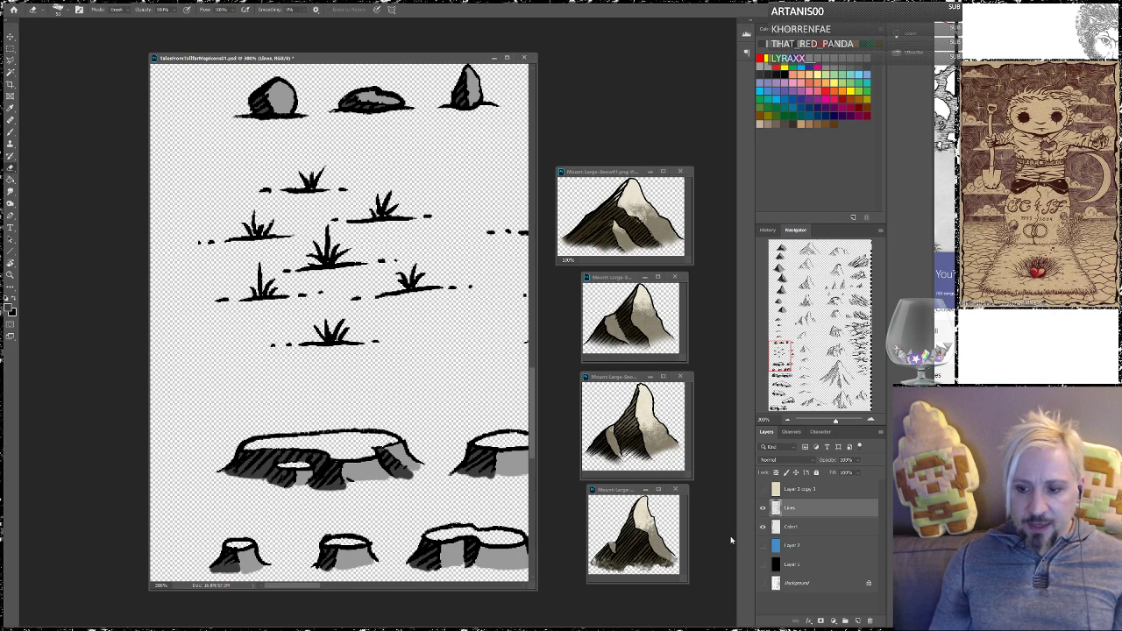
pyautogui.hotkey('alt', '[')
pyautogui.moveTo(246, 477)
pyautogui.mouseDown()
pyautogui.moveTo(238, 507)
pyautogui.moveTo(271, 498)
pyautogui.mouseUp()
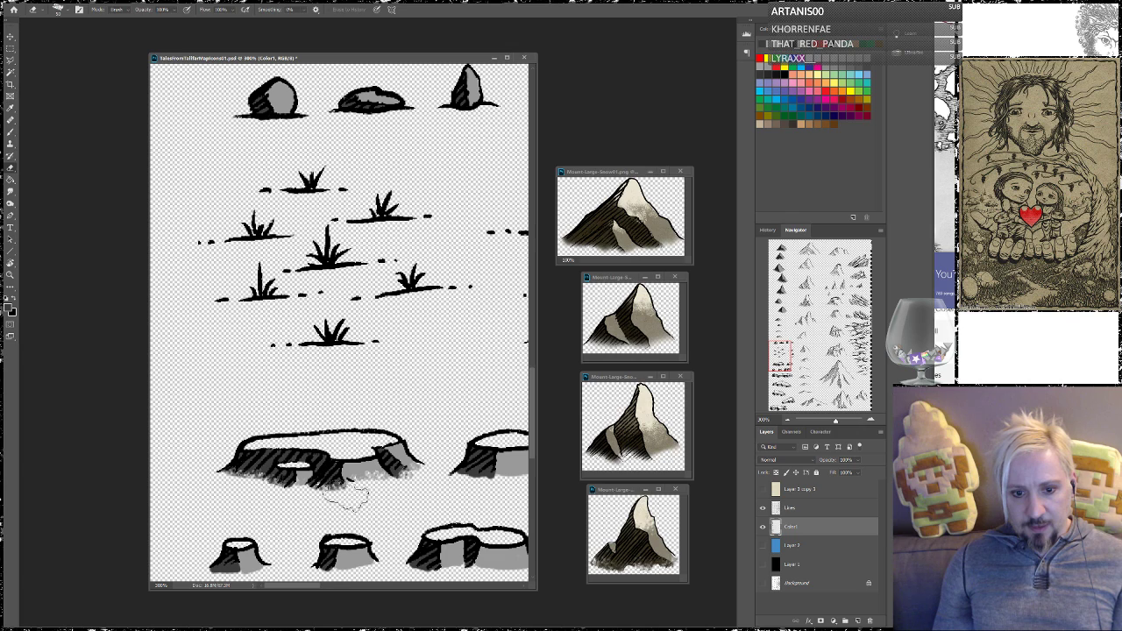
pyautogui.moveTo(348, 489); pyautogui.dragTo(190, 449)
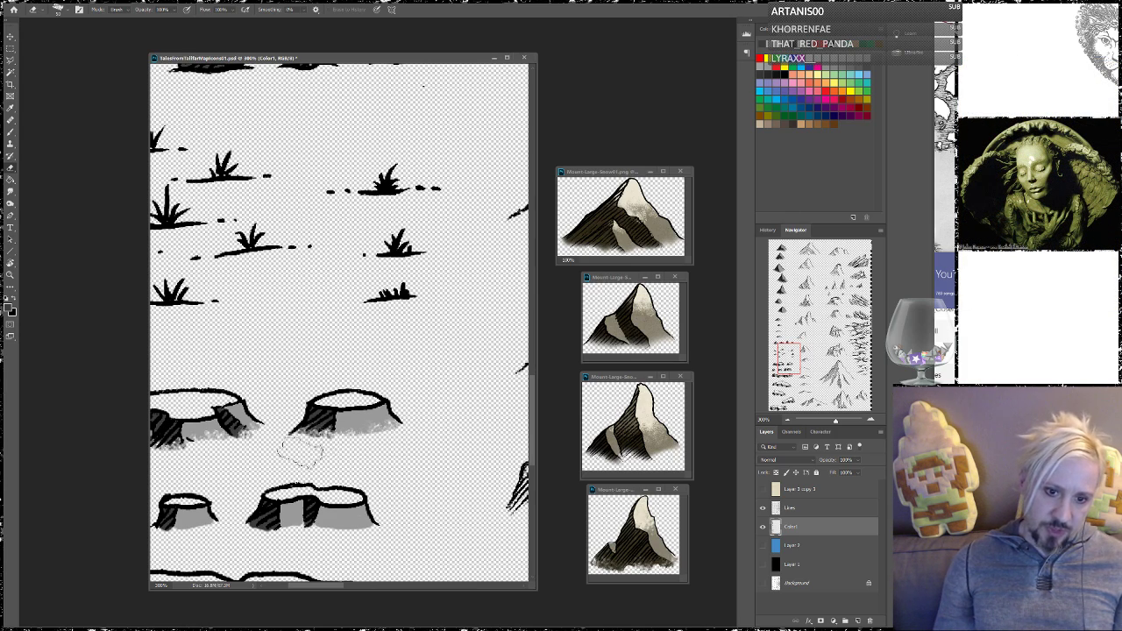
# Erase the hard lower shading edges of the three small plateaus and the long plateau below them into a rough fade
pyautogui.moveTo(315, 461); pyautogui.dragTo(368, 368)
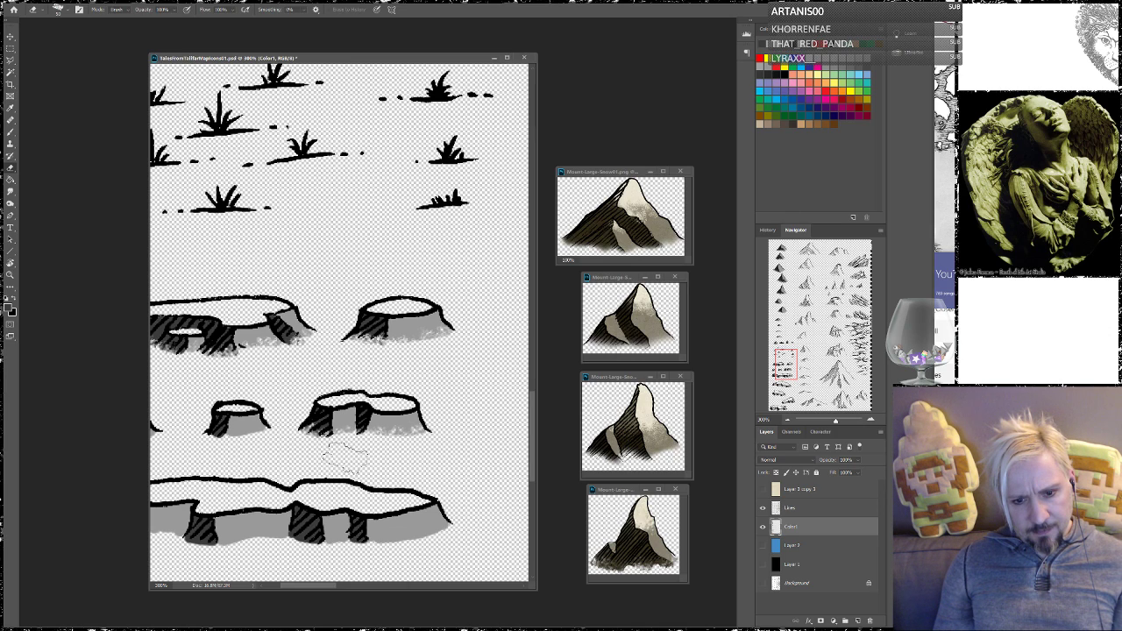
pyautogui.moveTo(313, 453); pyautogui.dragTo(430, 421)
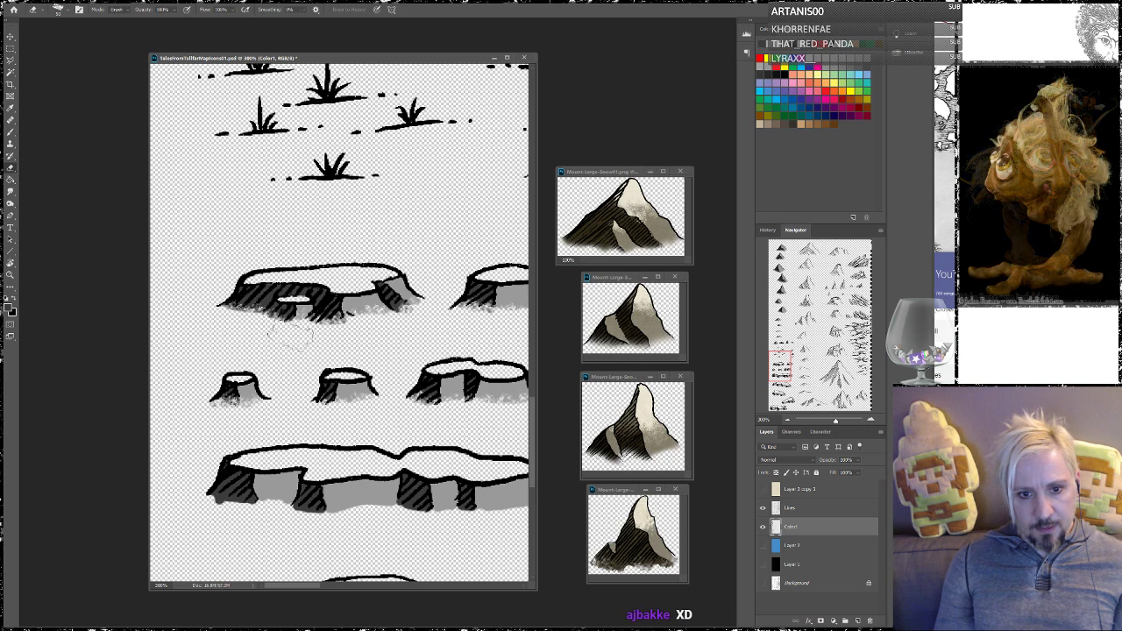
pyautogui.scroll(-3, 294, 289)
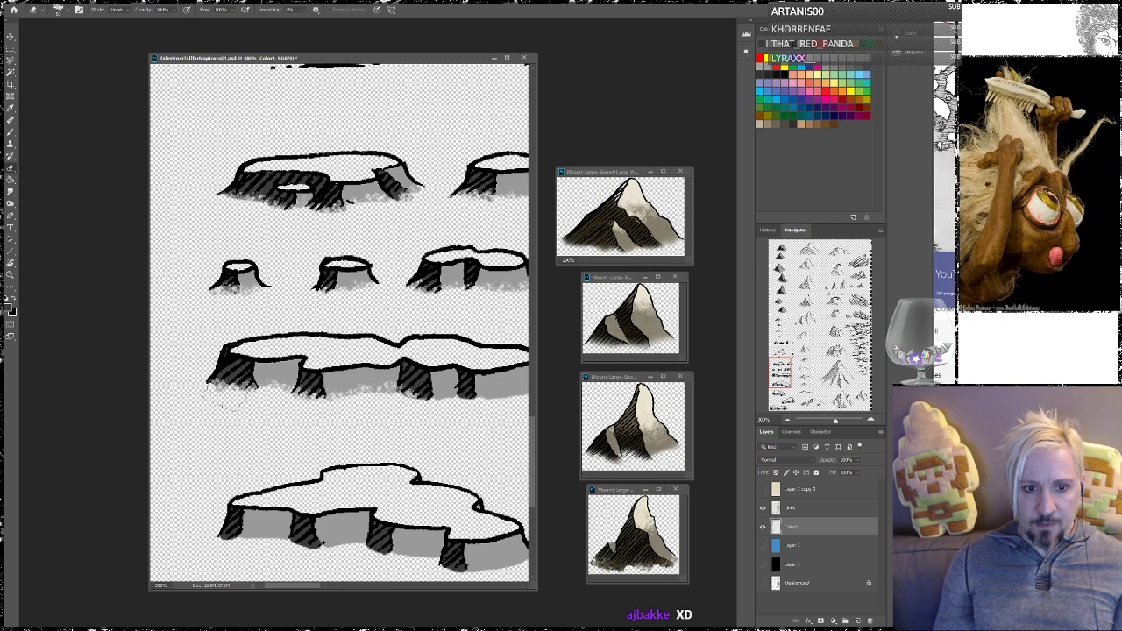
pyautogui.moveTo(295, 421); pyautogui.dragTo(225, 351)
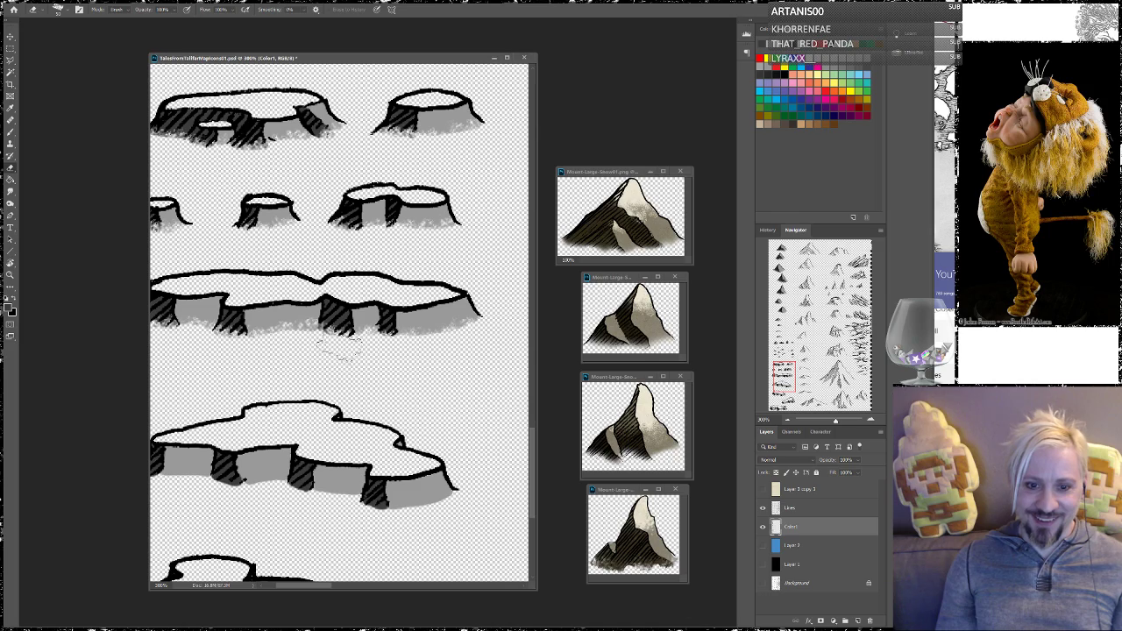
# Fade the shaded bases of the wide stepped plateau and the smaller stepped plateau below it with the textured eraser
pyautogui.scroll(-5, 418, 388)
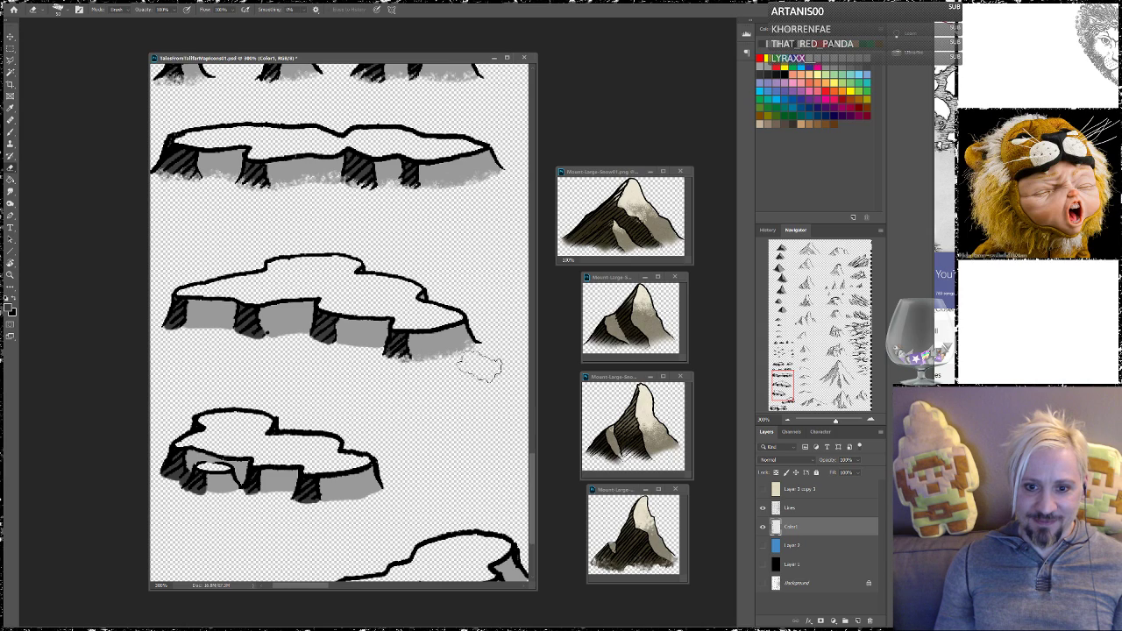
pyautogui.moveTo(351, 364)
pyautogui.mouseDown()
pyautogui.moveTo(318, 352)
pyautogui.moveTo(332, 358)
pyautogui.moveTo(323, 363)
pyautogui.moveTo(284, 350)
pyautogui.moveTo(299, 341)
pyautogui.moveTo(247, 344)
pyautogui.mouseUp()
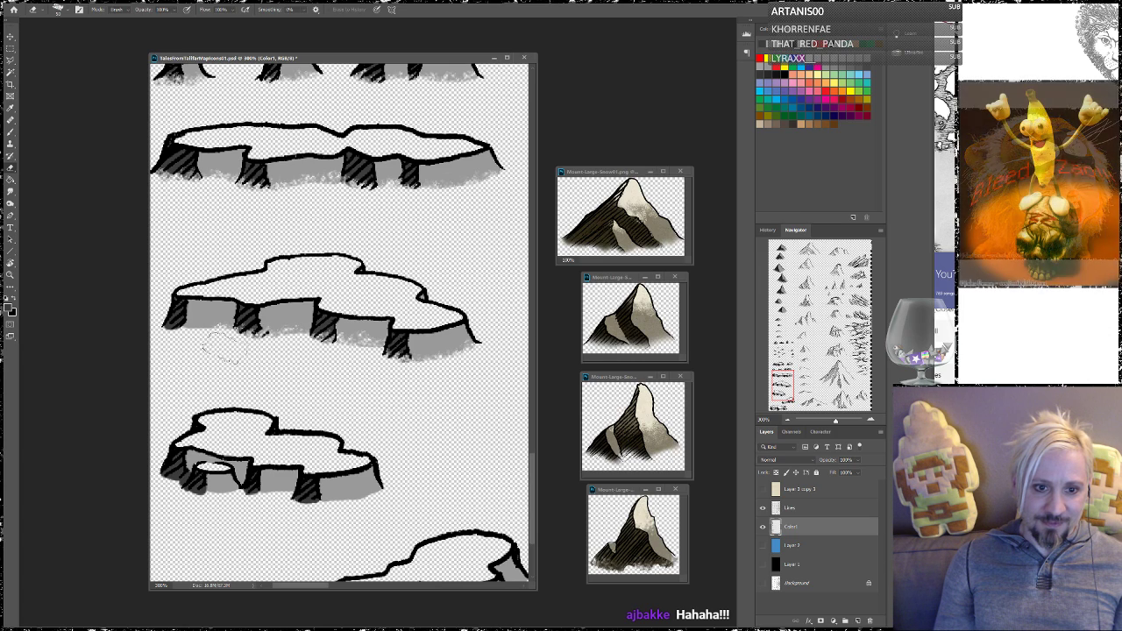
pyautogui.moveTo(340, 361); pyautogui.dragTo(396, 366)
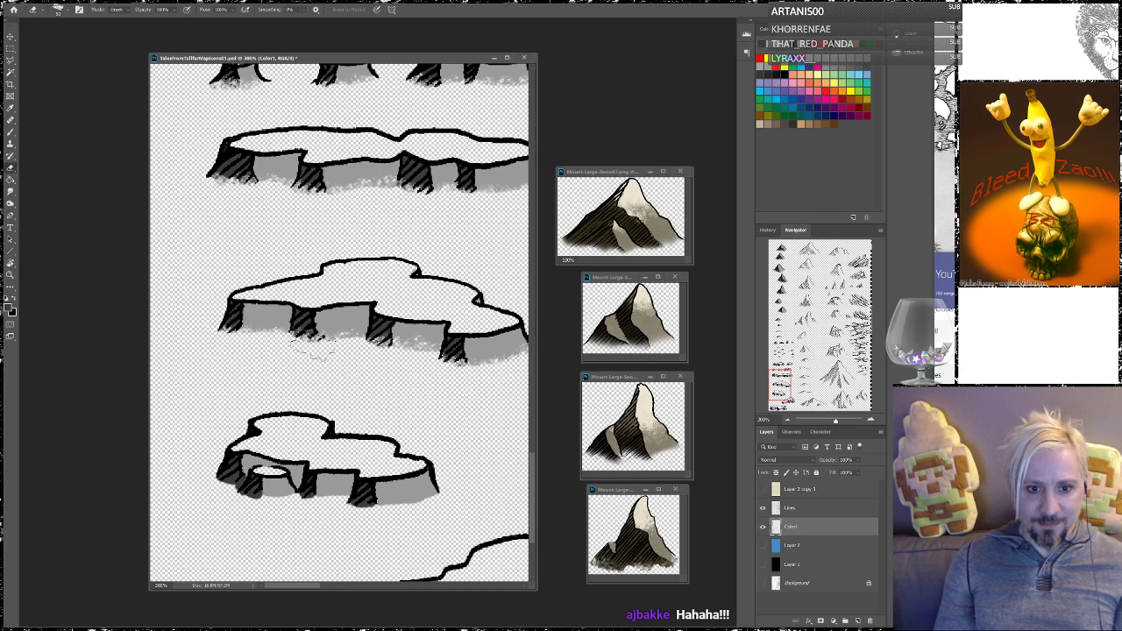
pyautogui.moveTo(215, 476)
pyautogui.mouseDown()
pyautogui.moveTo(213, 488)
pyautogui.moveTo(280, 504)
pyautogui.mouseUp()
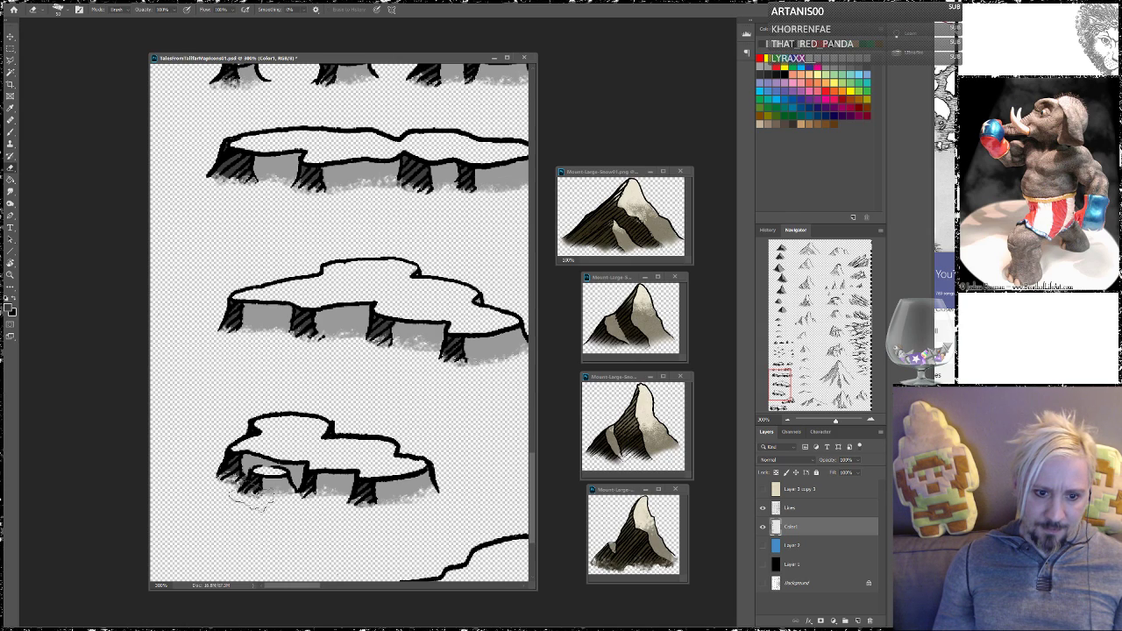
# Fade the shaded bases of the last two plateaus at the bottom of the first column with the textured eraser
pyautogui.moveTo(248, 497); pyautogui.dragTo(229, 410)
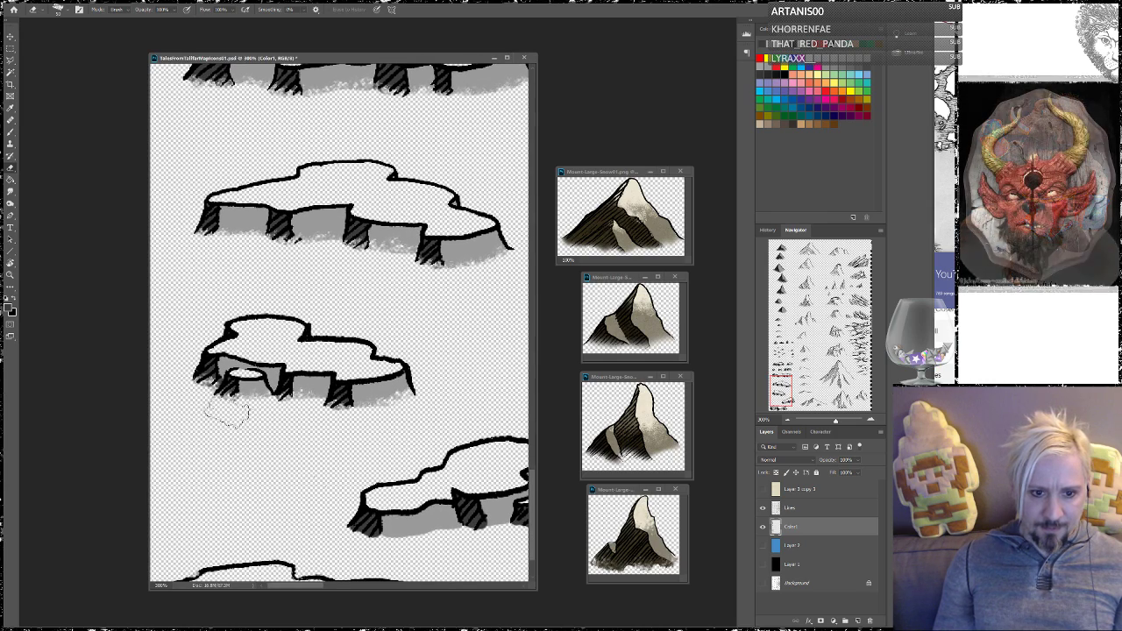
pyautogui.moveTo(310, 426); pyautogui.dragTo(231, 331)
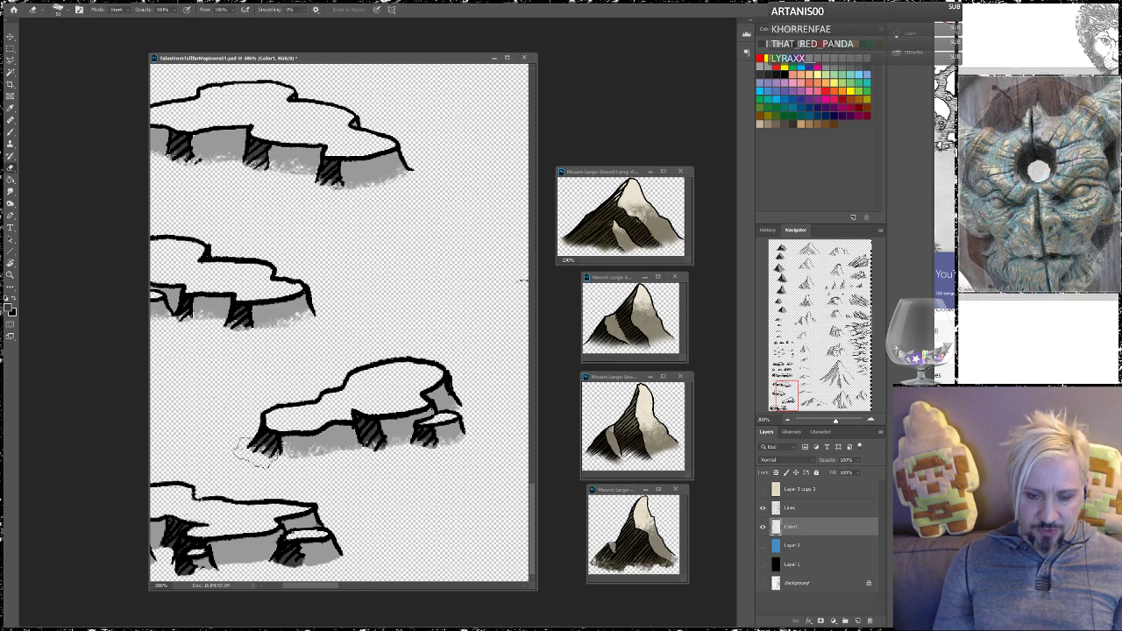
pyautogui.hscroll(-5, 438, 325)
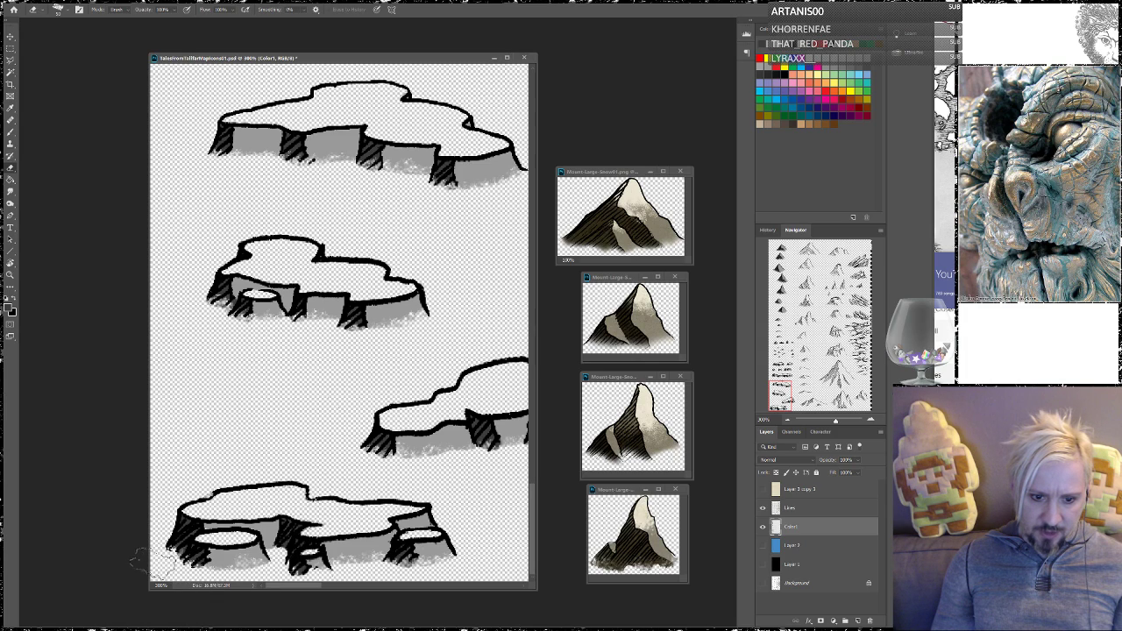
pyautogui.moveTo(298, 543); pyautogui.dragTo(274, 571)
pyautogui.moveTo(289, 526); pyautogui.dragTo(270, 552)
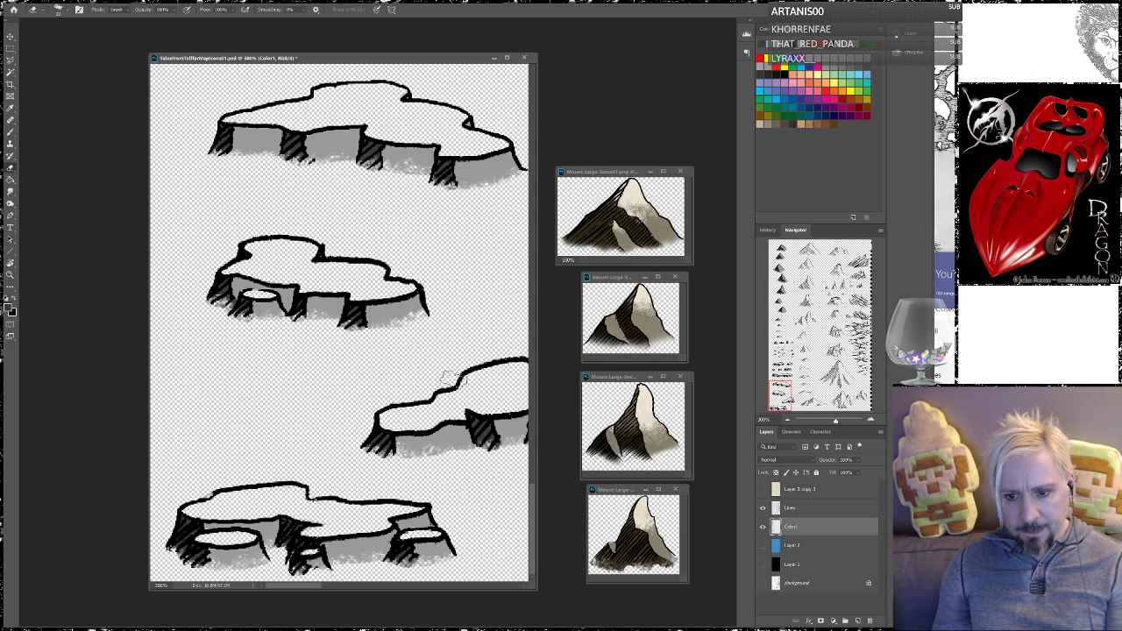
# Examine the shading across the whole symbol sheet and up close on the first-column mountains at 200% zoom
pyautogui.scroll(5, 439, 368)
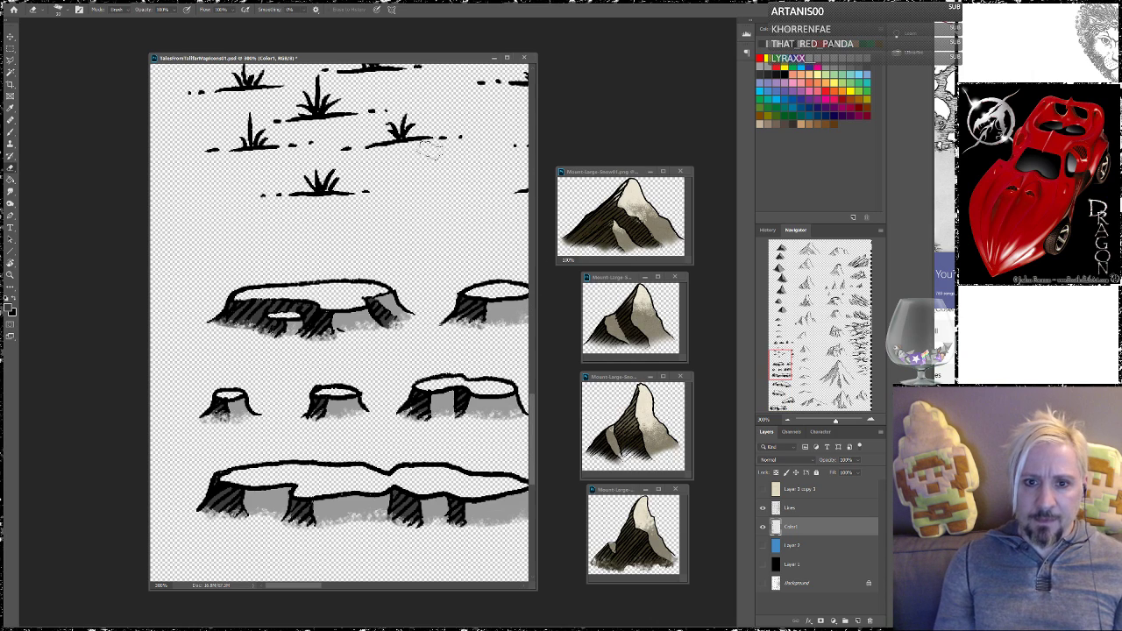
pyautogui.click(786, 421)
pyautogui.click(787, 421)
pyautogui.click(786, 421)
pyautogui.click(786, 421)
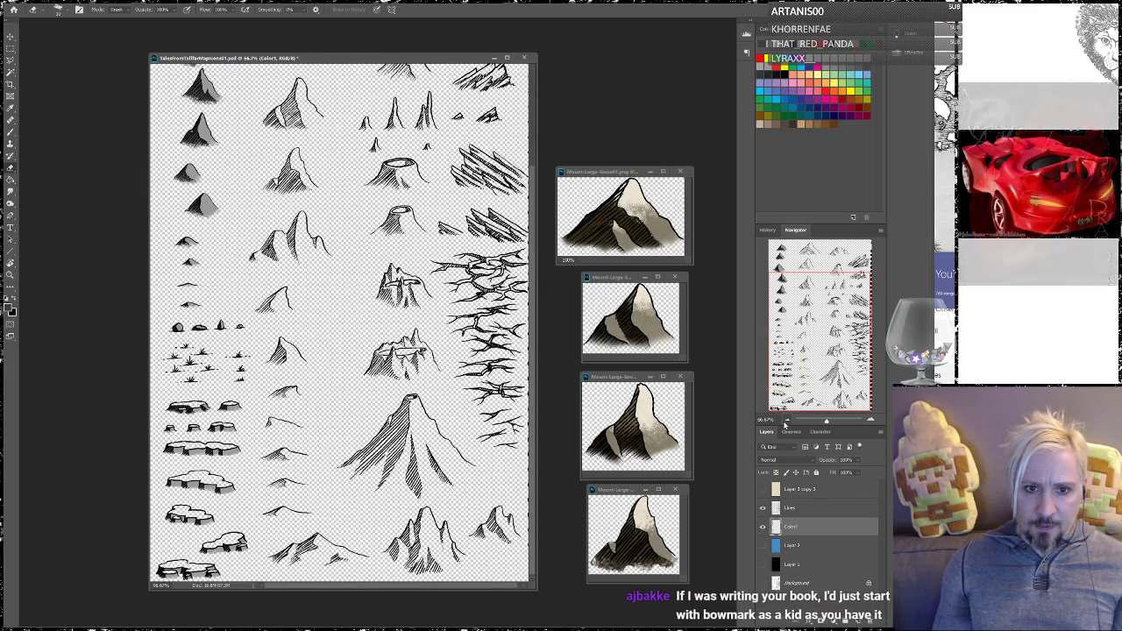
pyautogui.moveTo(806, 347); pyautogui.dragTo(783, 303)
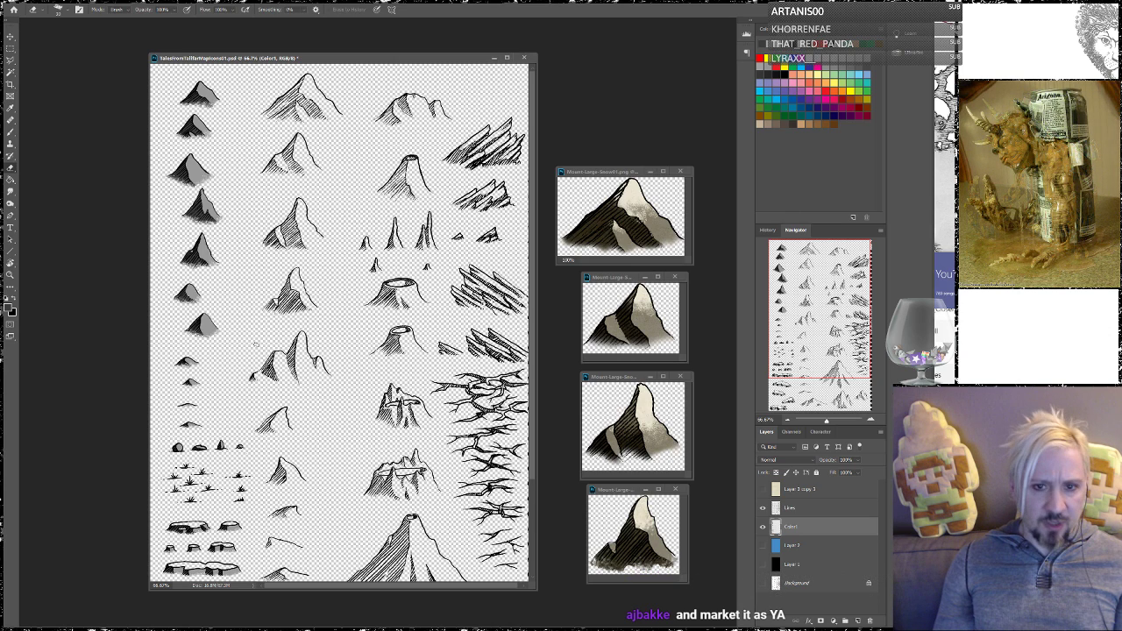
pyautogui.click(872, 421)
pyautogui.moveTo(799, 290); pyautogui.dragTo(807, 268)
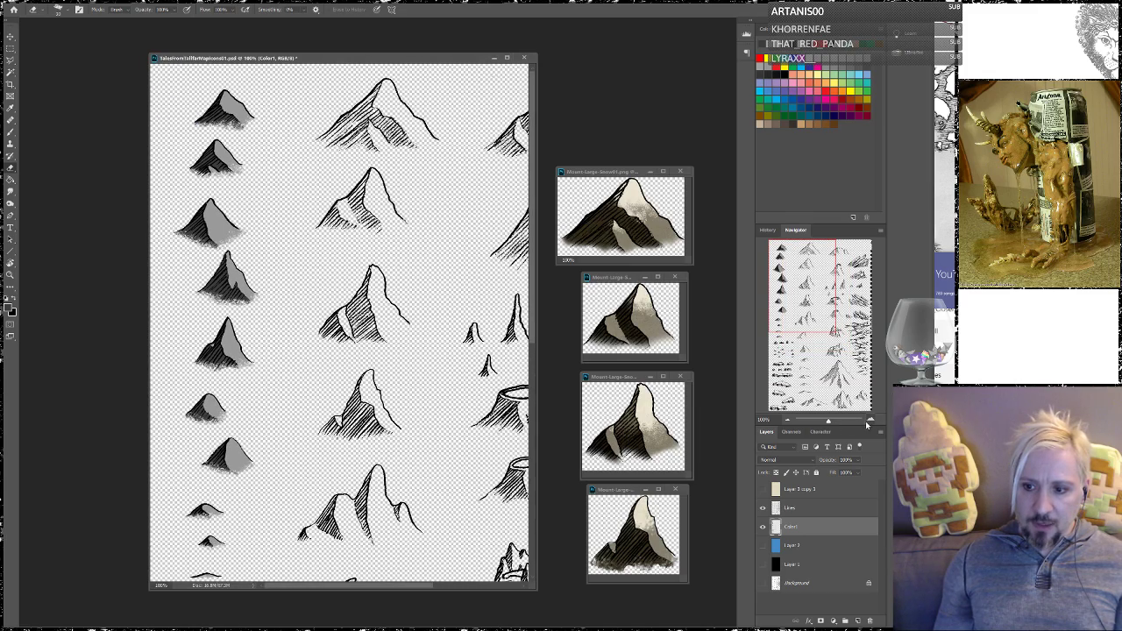
pyautogui.click(869, 422)
pyautogui.moveTo(801, 300); pyautogui.dragTo(771, 253)
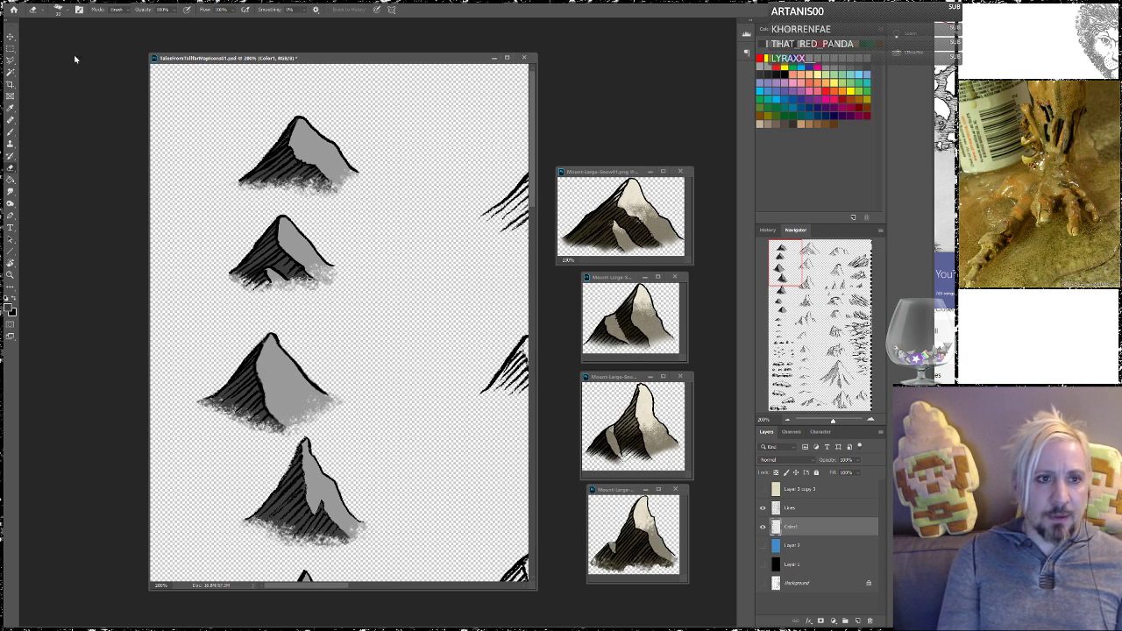
pyautogui.click(12, 50)
pyautogui.moveTo(227, 103); pyautogui.dragTo(347, 198)
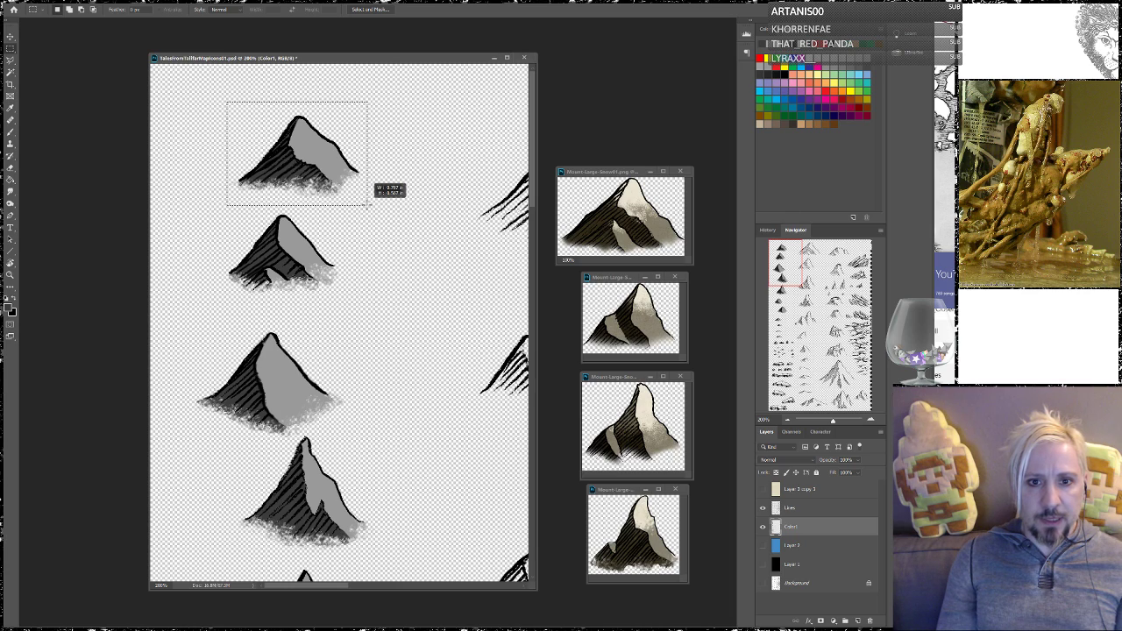
pyautogui.moveTo(367, 205); pyautogui.dragTo(367, 205)
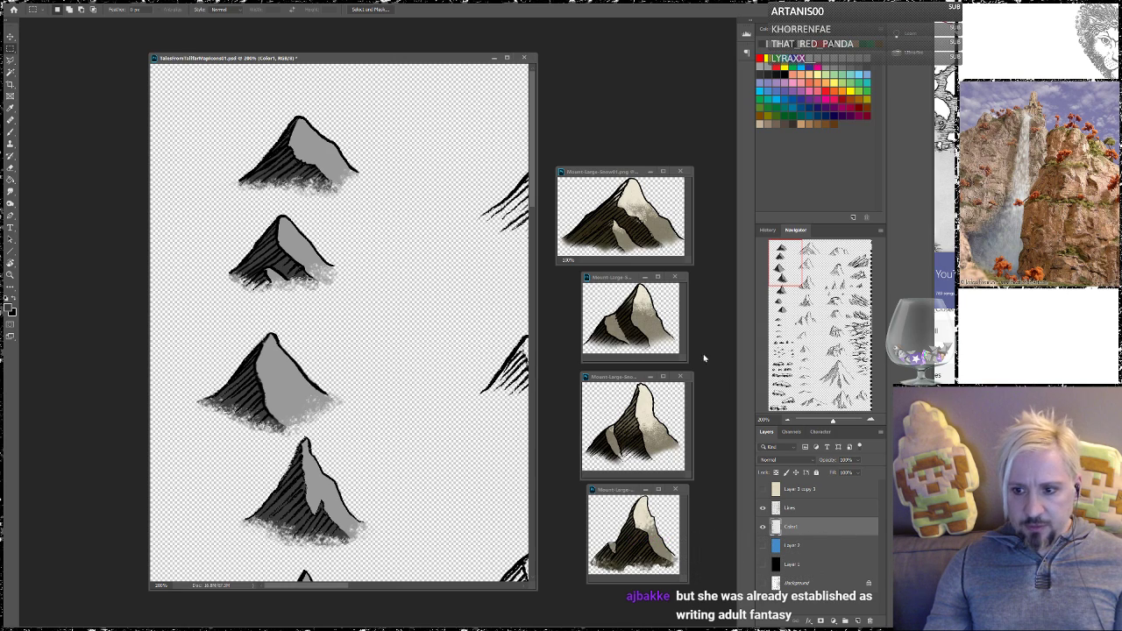
# Show the parchment texture layer above the Lines layer at 100% opacity with the Multiply blend mode
pyautogui.click(761, 489)
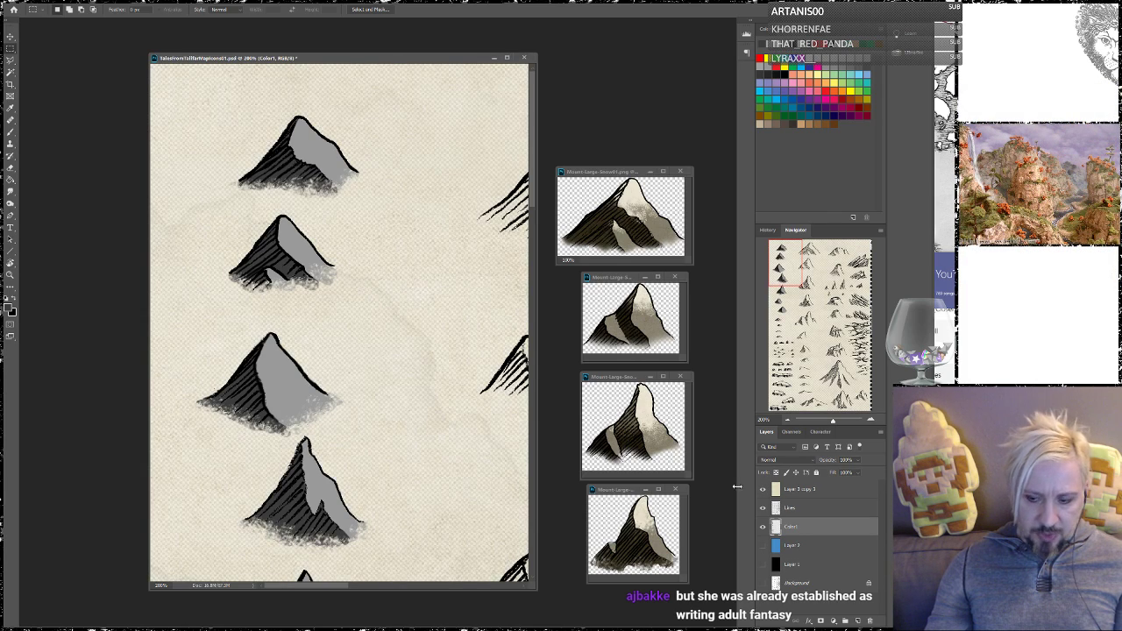
pyautogui.click(822, 492)
pyautogui.click(856, 462)
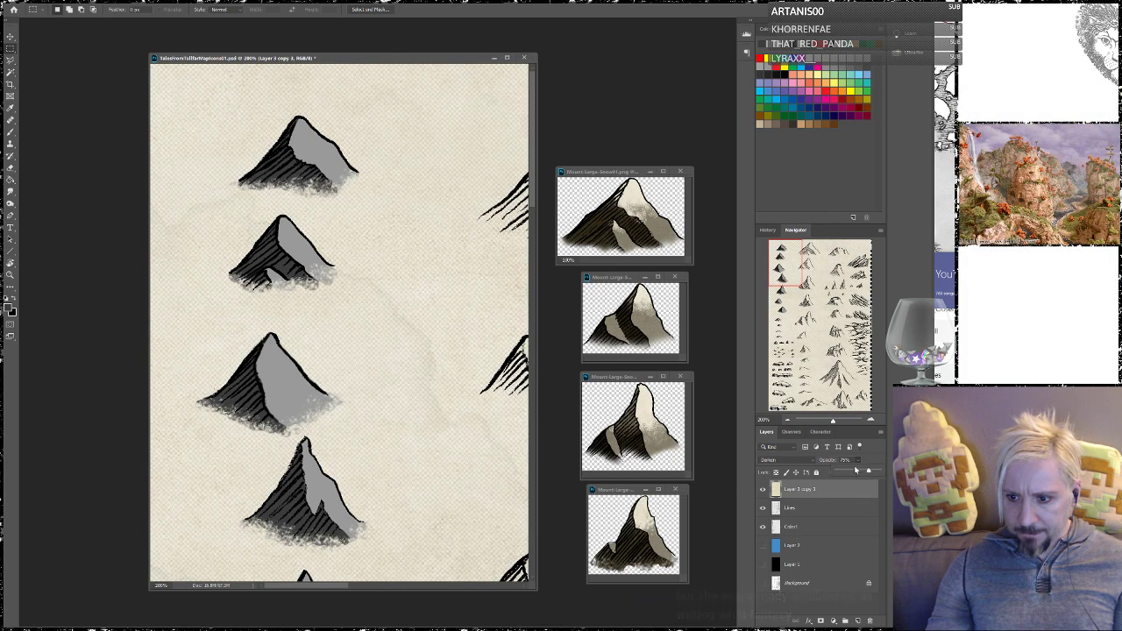
pyautogui.moveTo(883, 476); pyautogui.dragTo(887, 477)
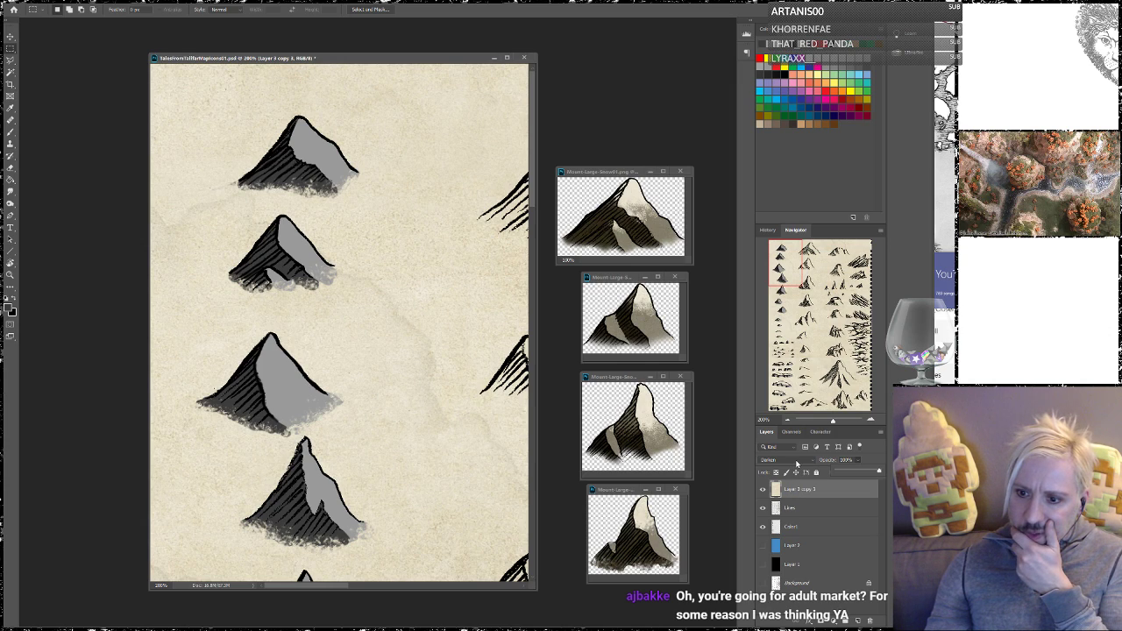
pyautogui.click(797, 461)
pyautogui.click(774, 435)
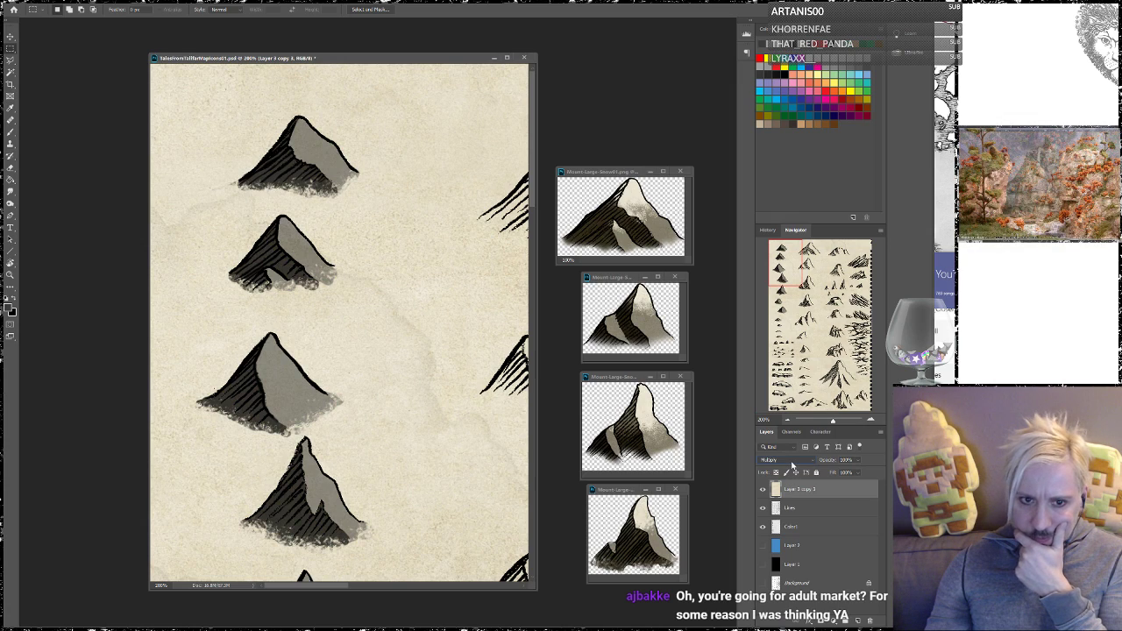
# Try other blend modes on the parchment texture layer, from Darker Color through Linear Dodge (Add) to Soft Light
pyautogui.click(793, 462)
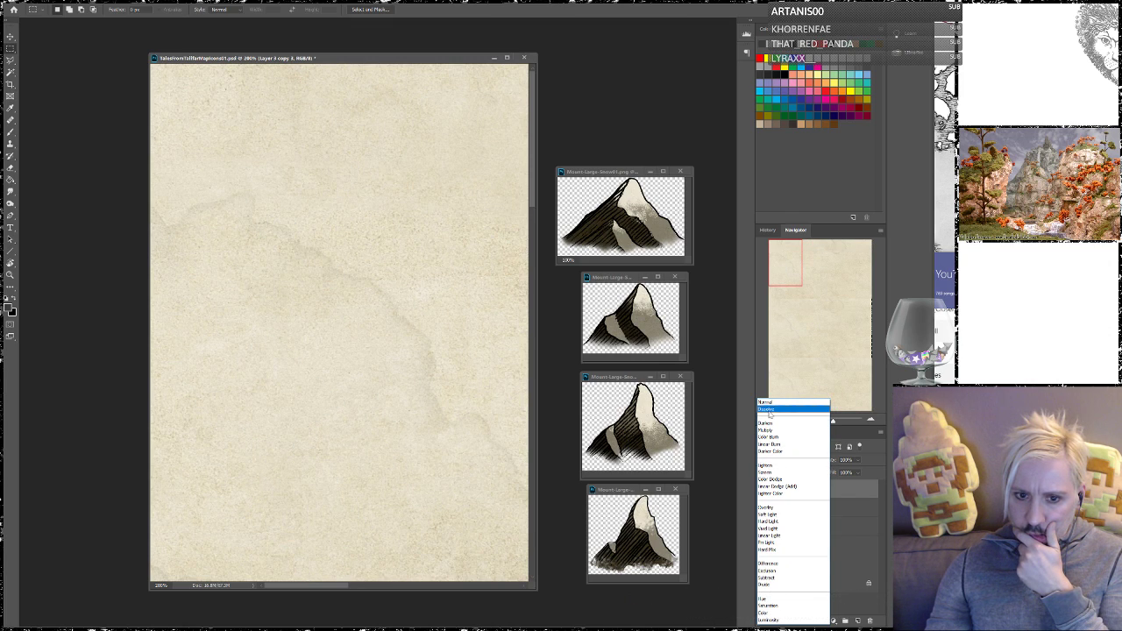
pyautogui.press('Escape')
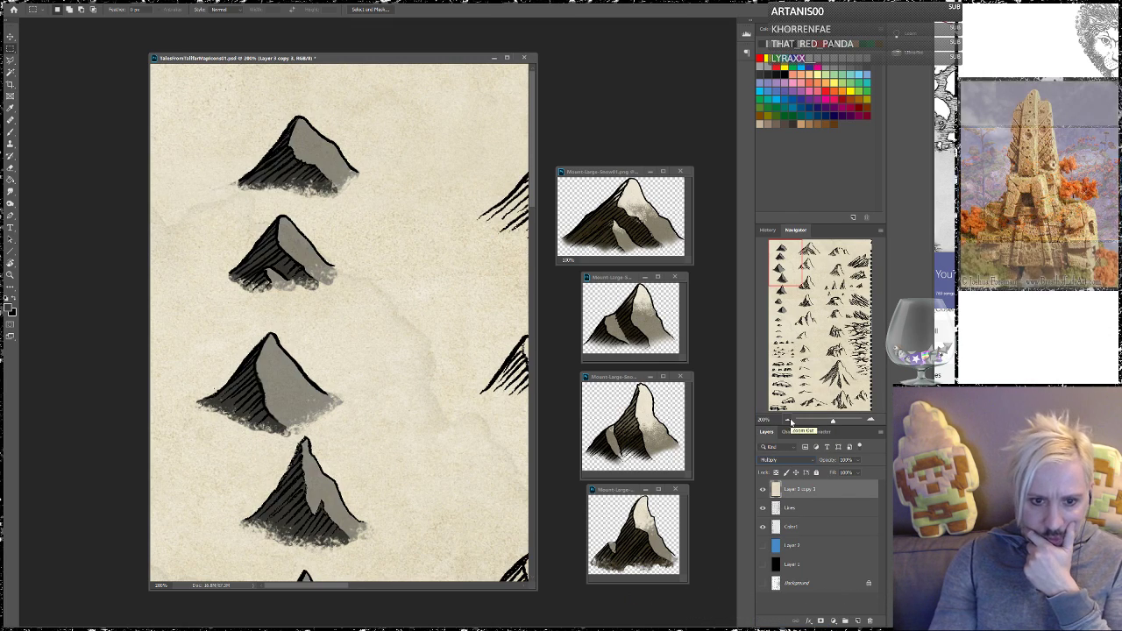
pyautogui.press('Down')
pyautogui.press('Down')
pyautogui.press('Down')
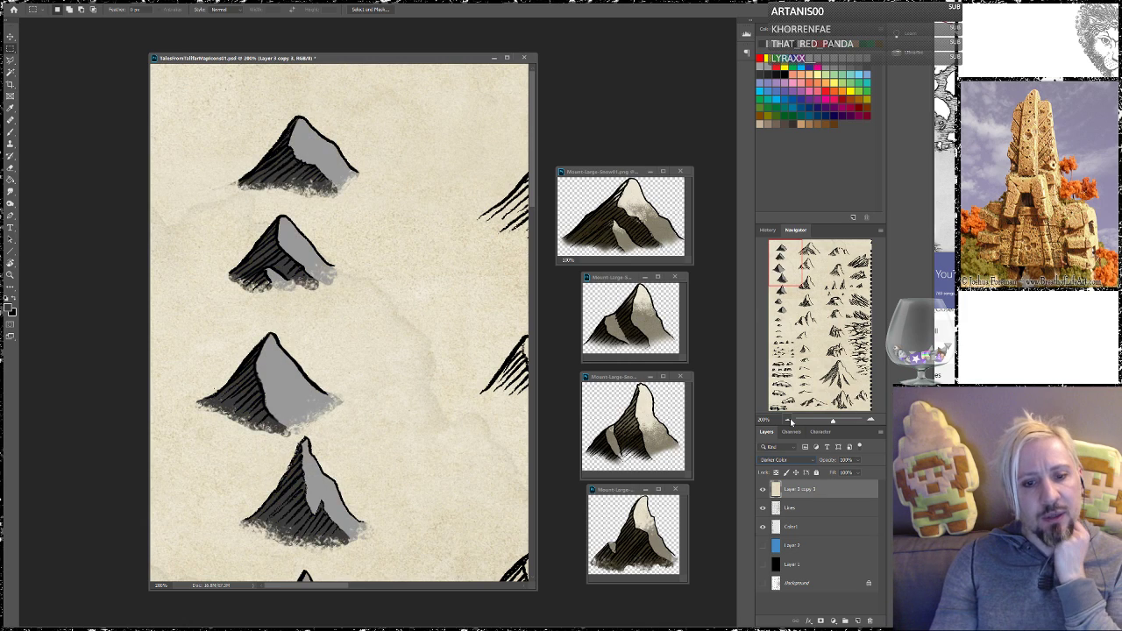
pyautogui.press('Down')
pyautogui.press('Down')
pyautogui.press('Down')
pyautogui.press('Down')
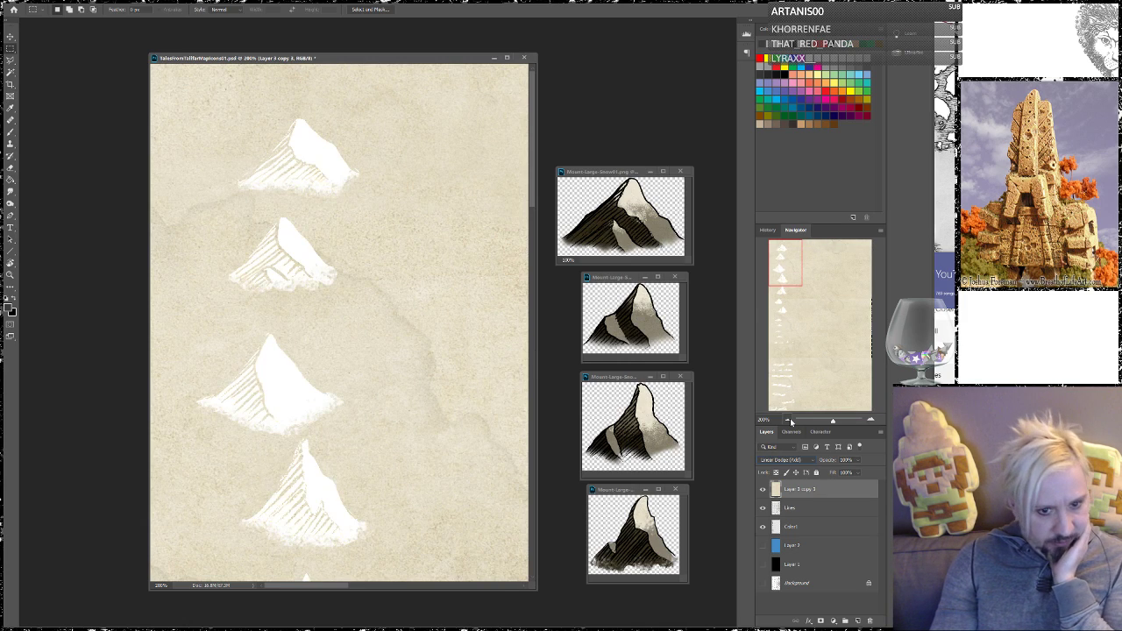
pyautogui.press('Down')
pyautogui.press('Down')
pyautogui.press('Down')
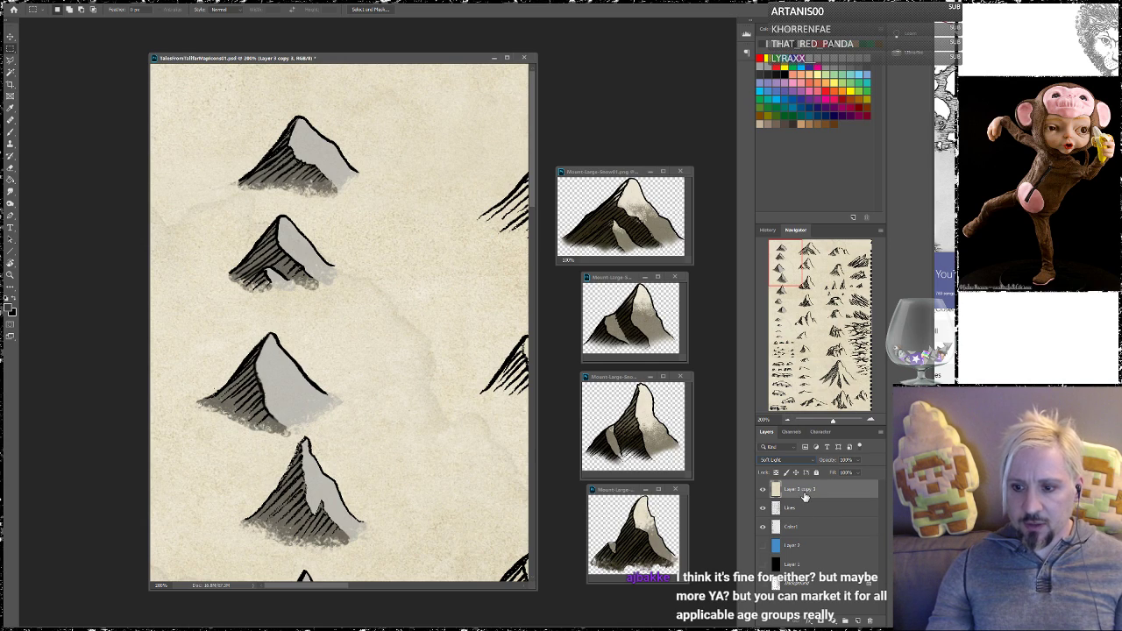
# Desaturate the parchment texture layer with a Hue/Saturation saturation of -100 and set its blend mode to Multiply
pyautogui.click(61, 1)
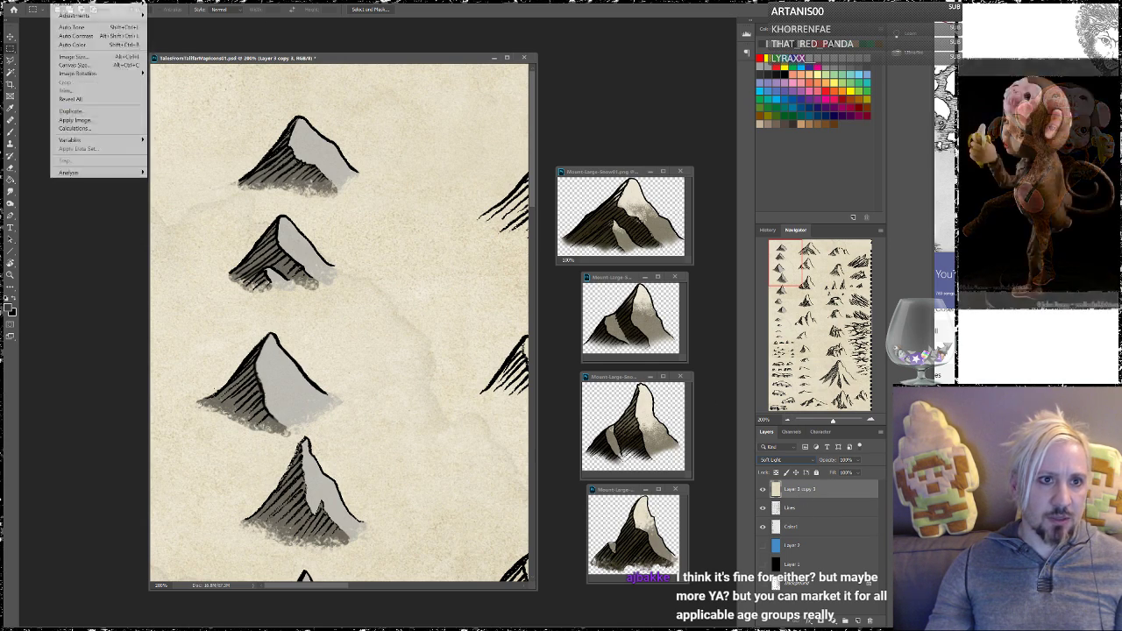
pyautogui.moveTo(81, 19)
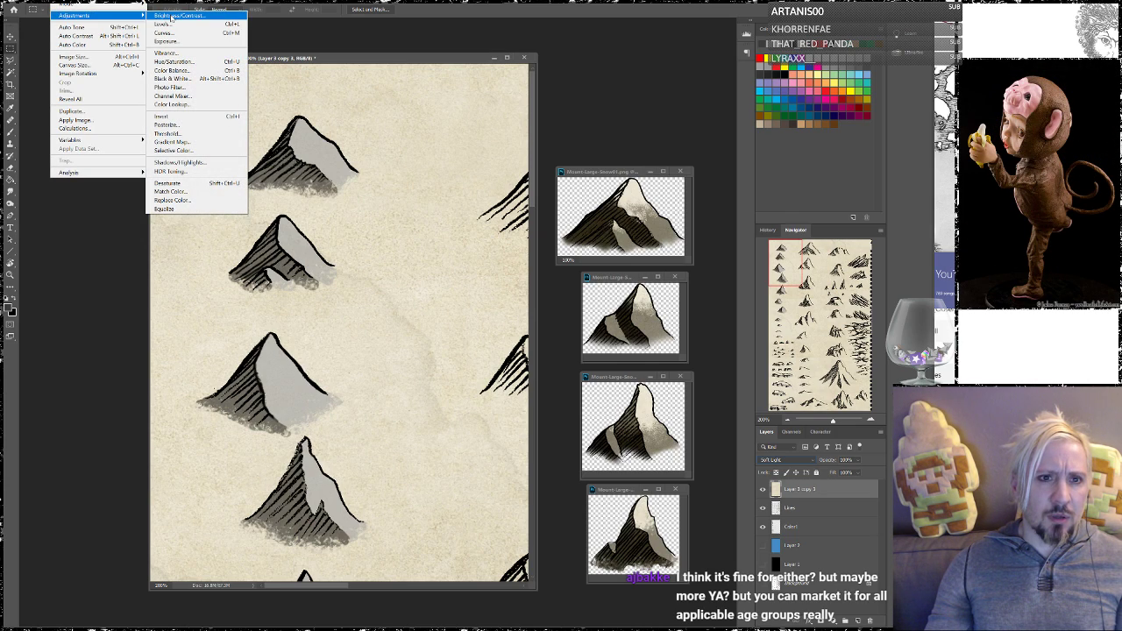
pyautogui.click(174, 62)
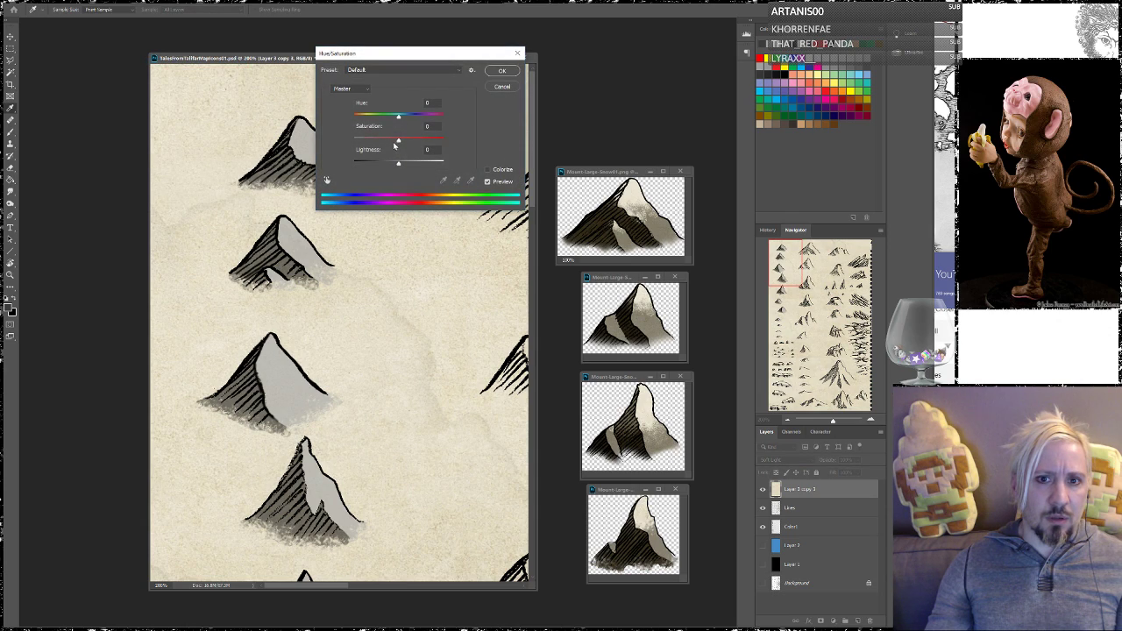
pyautogui.moveTo(398, 142); pyautogui.dragTo(351, 140)
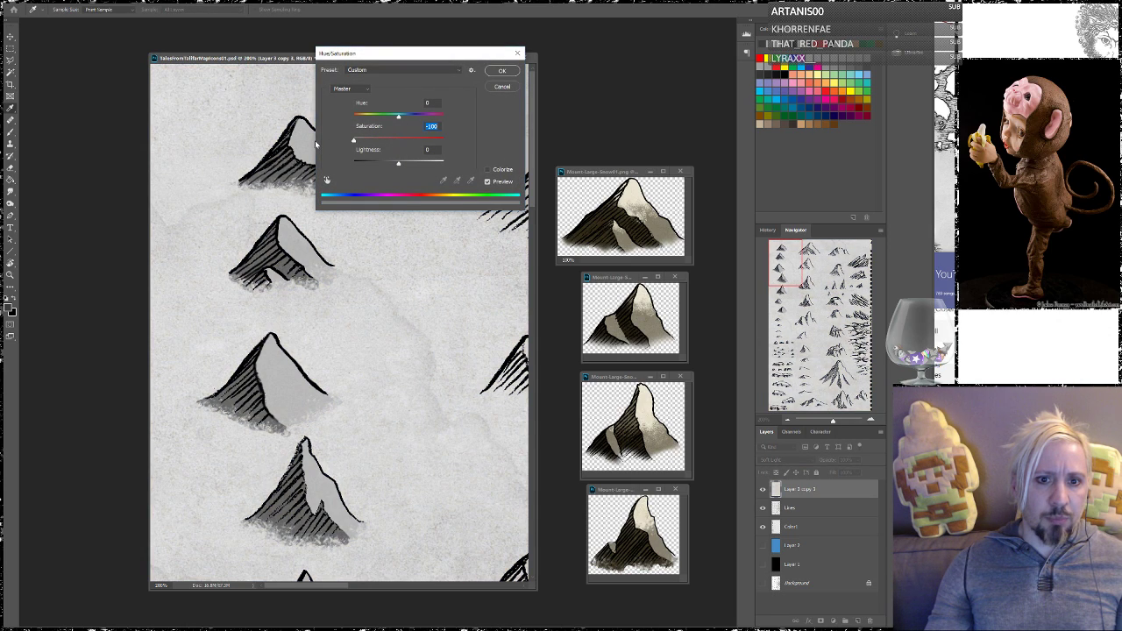
pyautogui.click(495, 71)
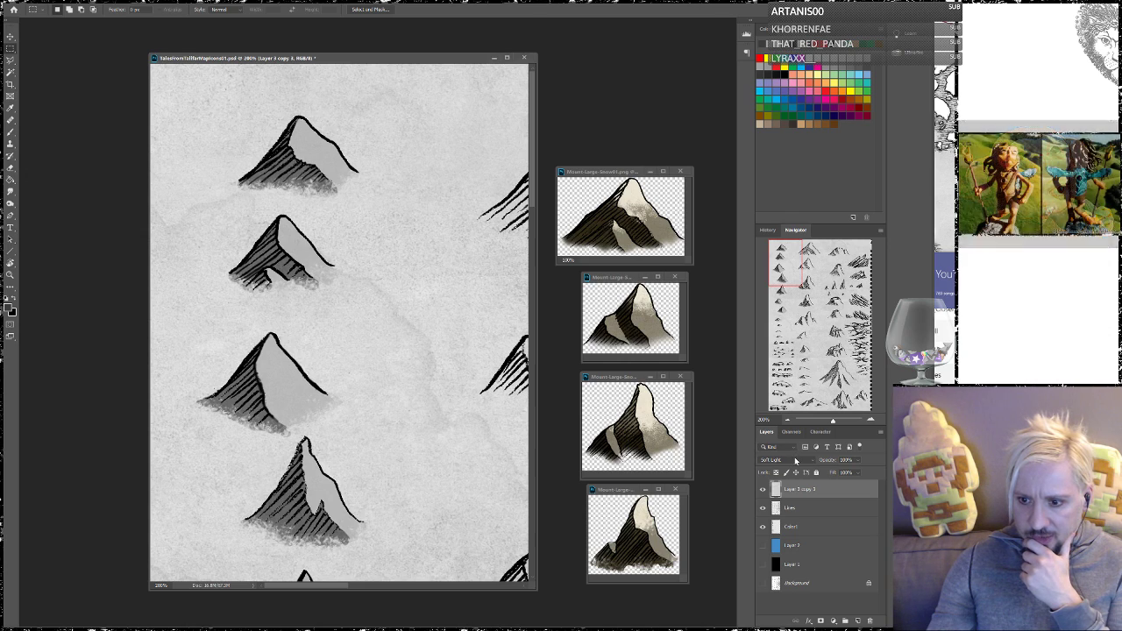
pyautogui.click(789, 459)
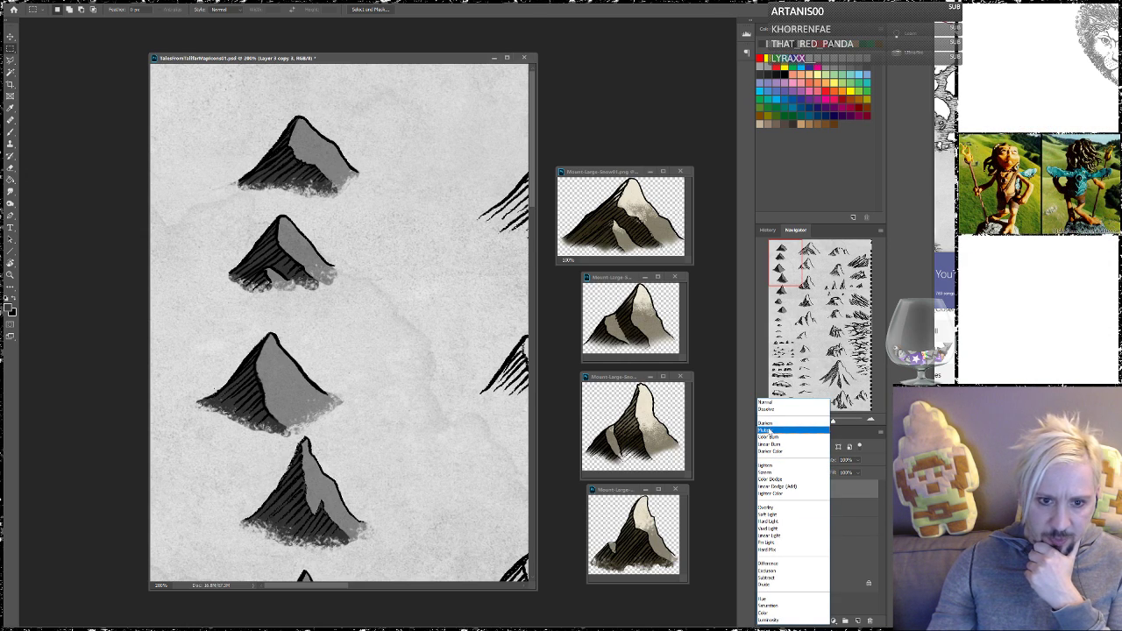
pyautogui.click(765, 431)
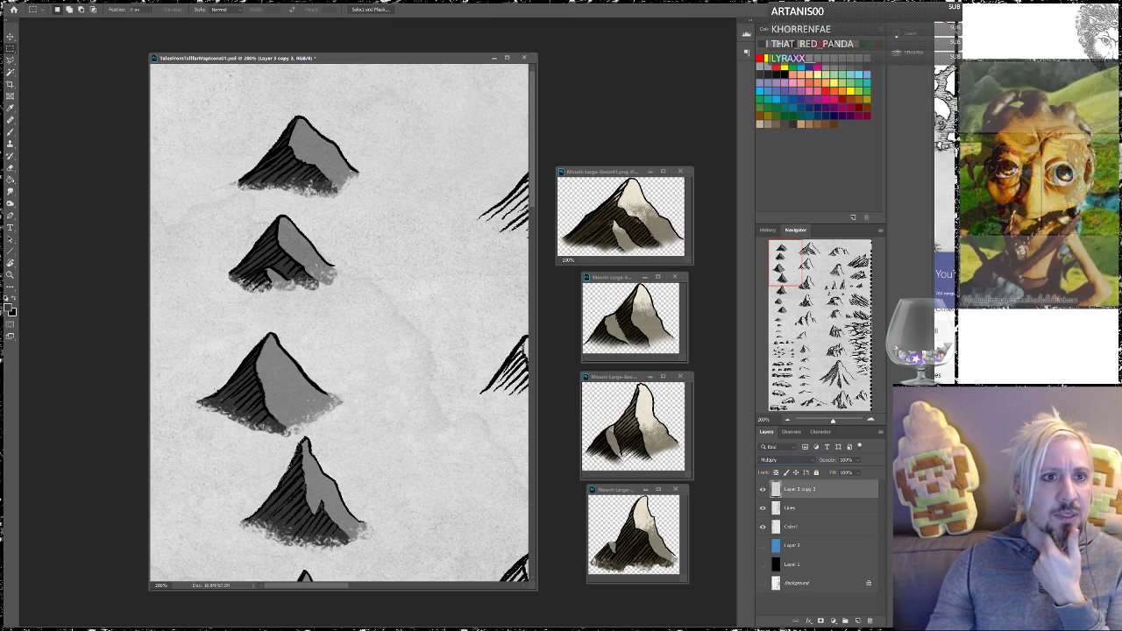
# Start a Brightness/Contrast adjustment on the texture layer and try brightness from -150 to 28 and contrast from 100 to -50
pyautogui.click(63, 2)
pyautogui.moveTo(92, 16)
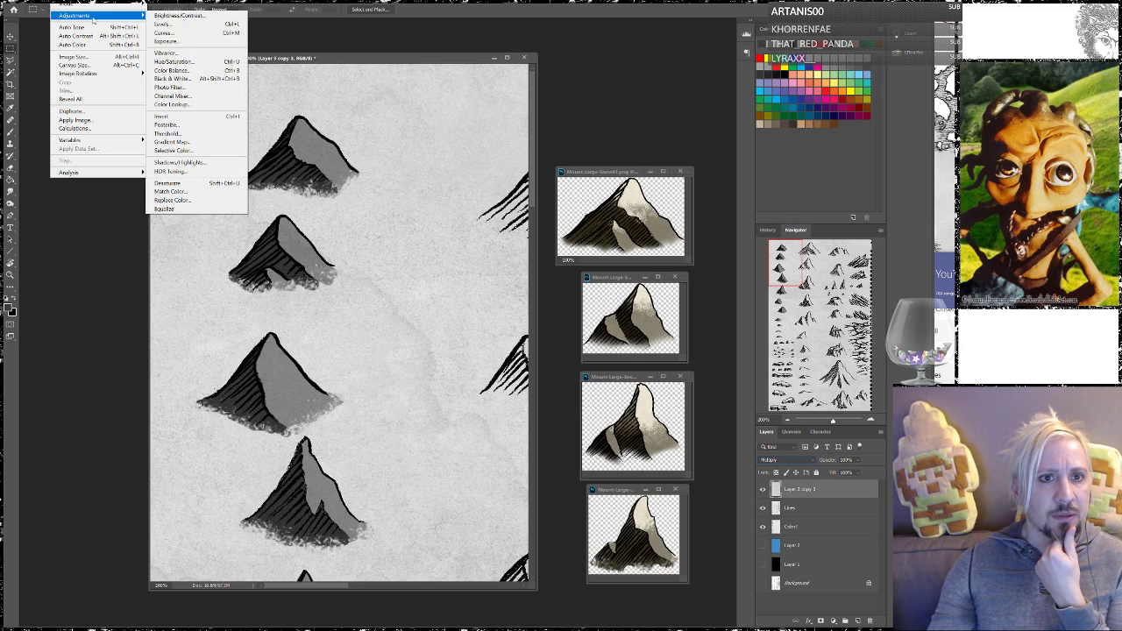
pyautogui.click(198, 16)
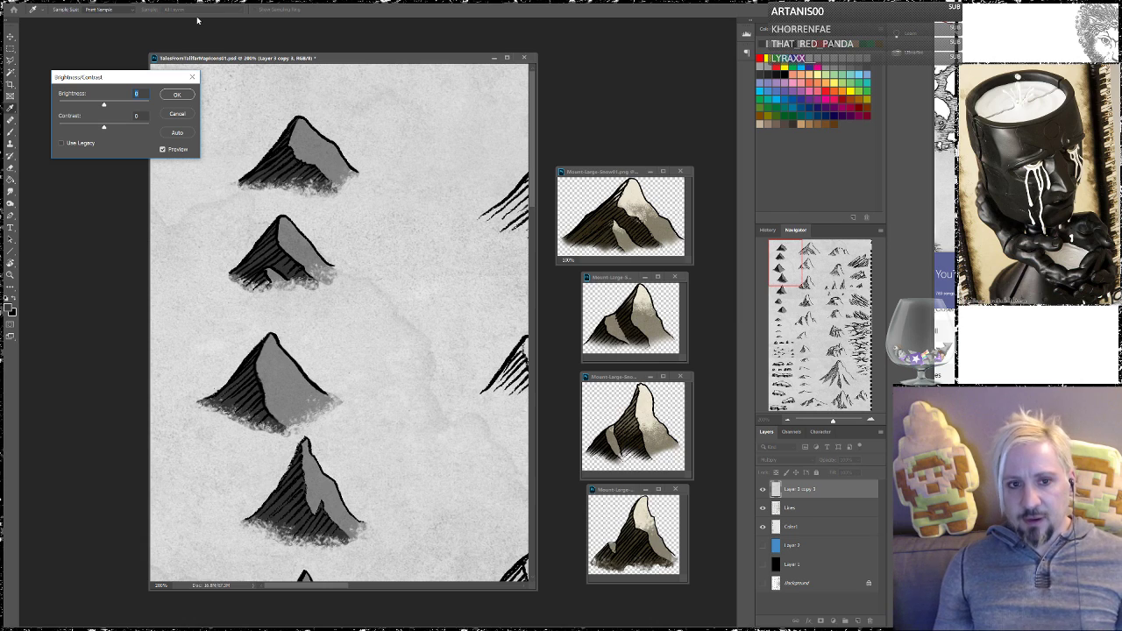
pyautogui.moveTo(103, 106); pyautogui.dragTo(132, 126)
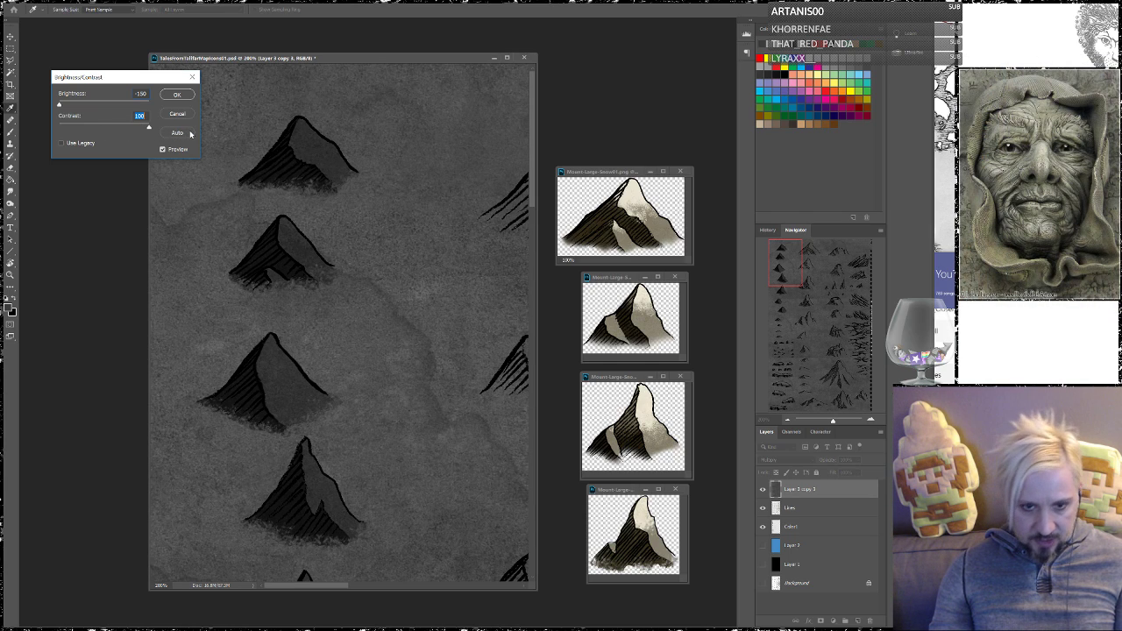
pyautogui.click(107, 128)
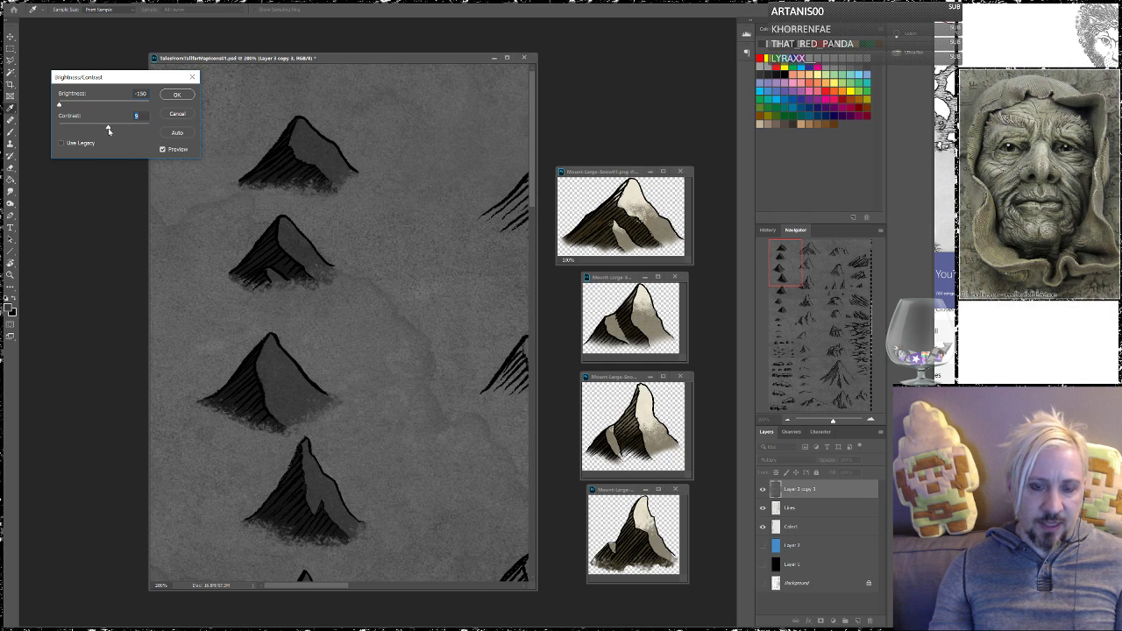
pyautogui.moveTo(59, 105); pyautogui.dragTo(95, 107)
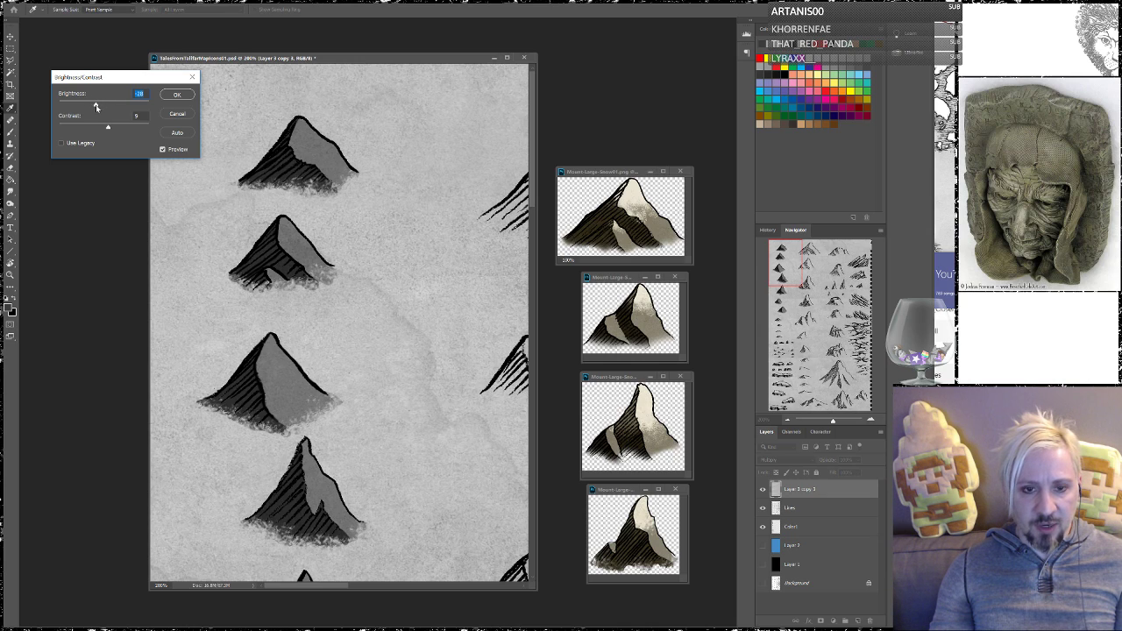
pyautogui.moveTo(95, 105); pyautogui.dragTo(110, 106)
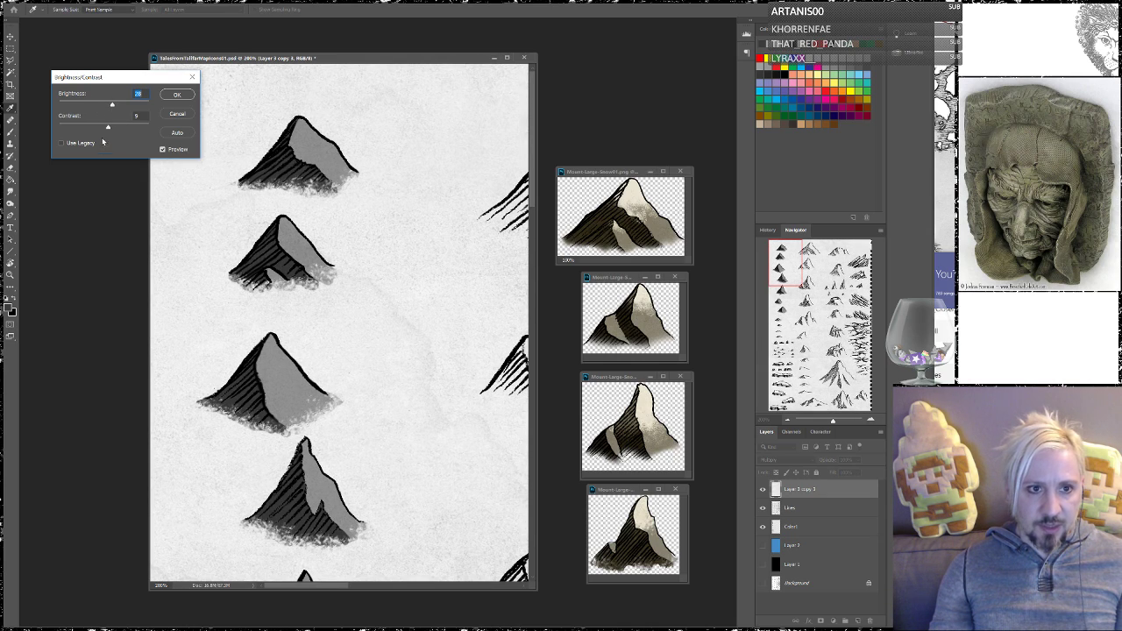
pyautogui.moveTo(114, 127); pyautogui.dragTo(55, 133)
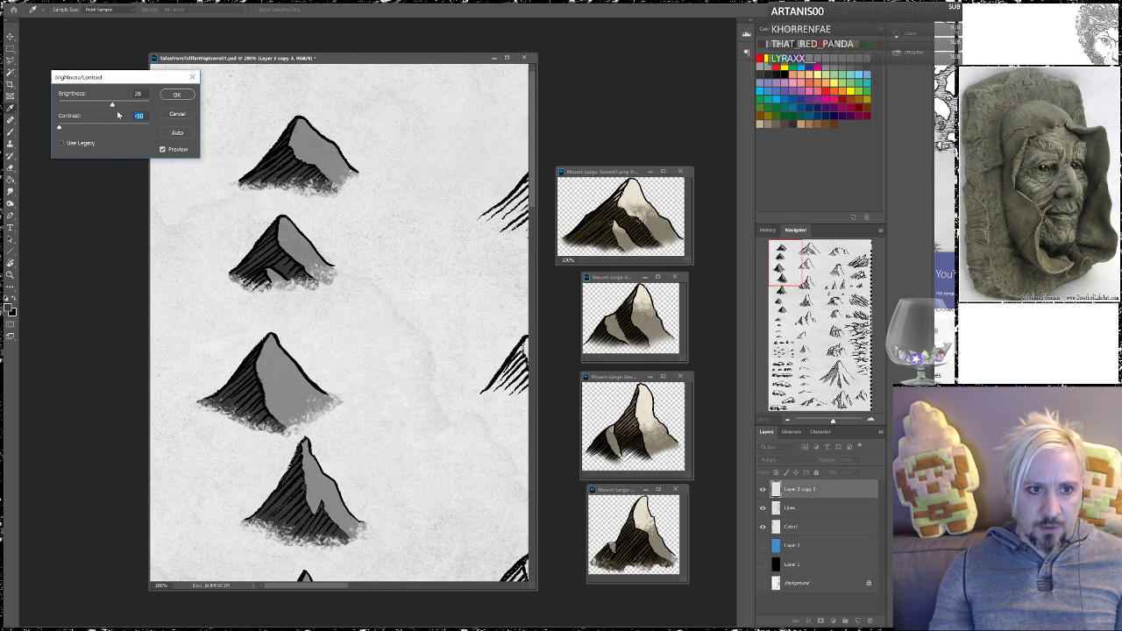
pyautogui.moveTo(114, 107)
pyautogui.mouseDown()
pyautogui.moveTo(97, 110)
pyautogui.moveTo(109, 109)
pyautogui.mouseUp()
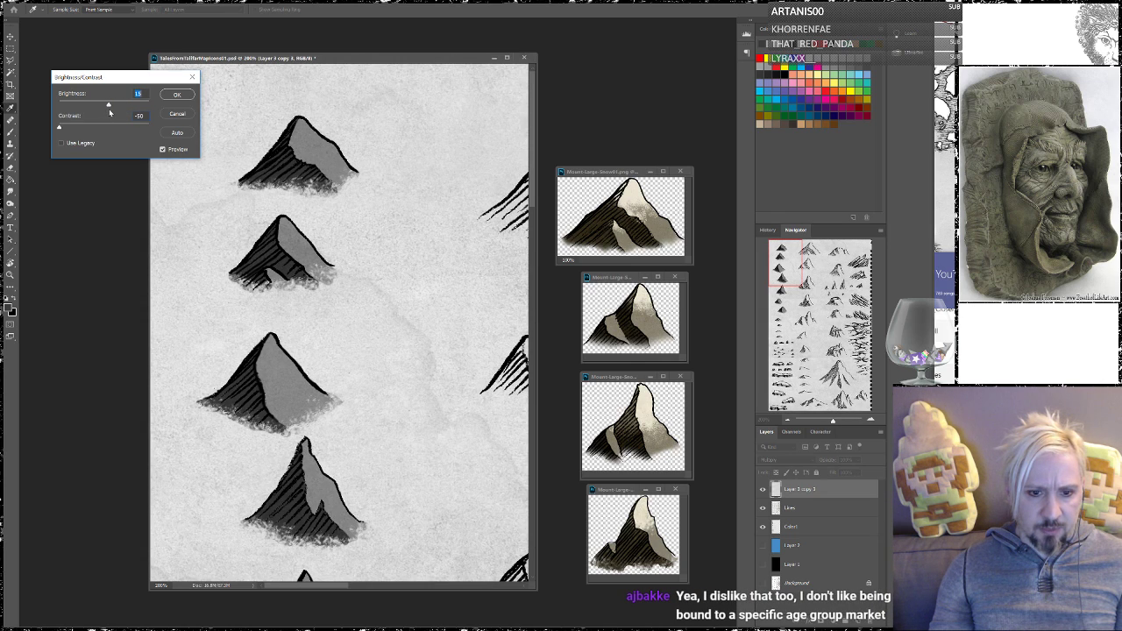
# Apply the texture layer's Brightness/Contrast adjustment in legacy mode with brightness 11 and contrast 54
pyautogui.click(61, 142)
pyautogui.moveTo(104, 130); pyautogui.dragTo(109, 106)
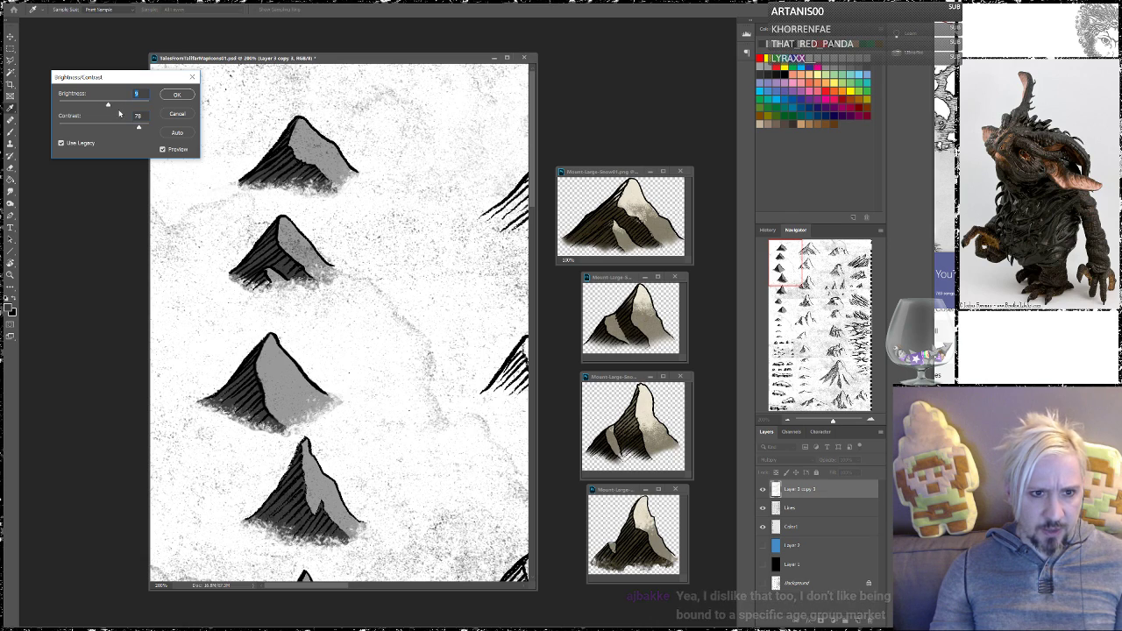
pyautogui.moveTo(139, 129); pyautogui.dragTo(128, 129)
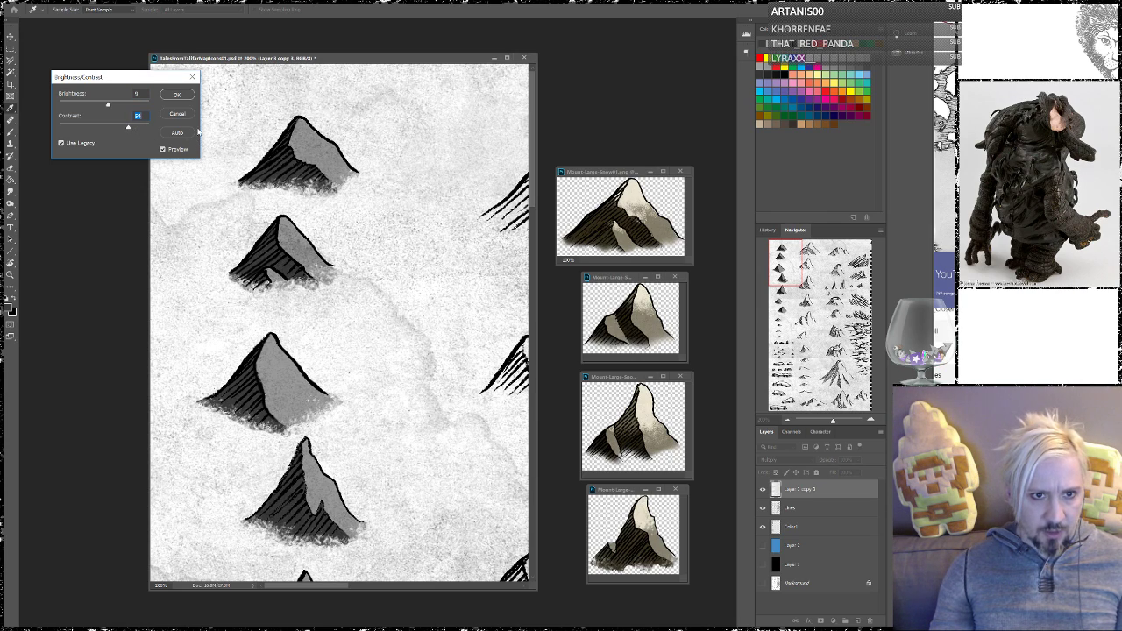
pyautogui.moveTo(107, 106)
pyautogui.mouseDown()
pyautogui.moveTo(137, 107)
pyautogui.moveTo(108, 106)
pyautogui.mouseUp()
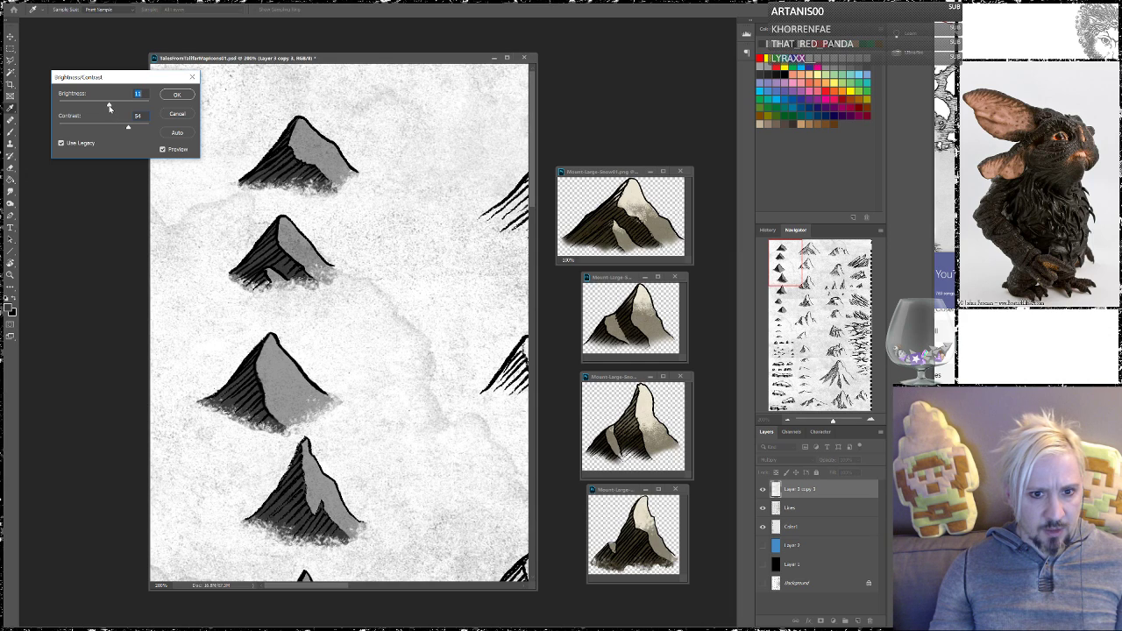
pyautogui.click(177, 95)
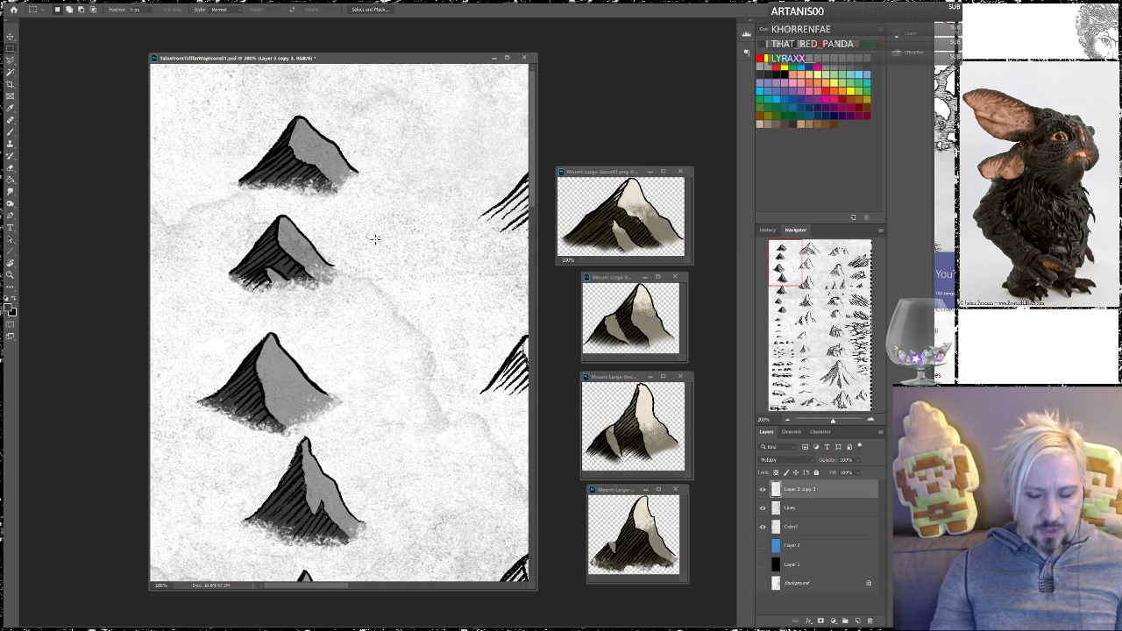
# Add and remove a blank layer, and try a layer mask on the texture layer before deleting that layer with its mask
pyautogui.click(857, 621)
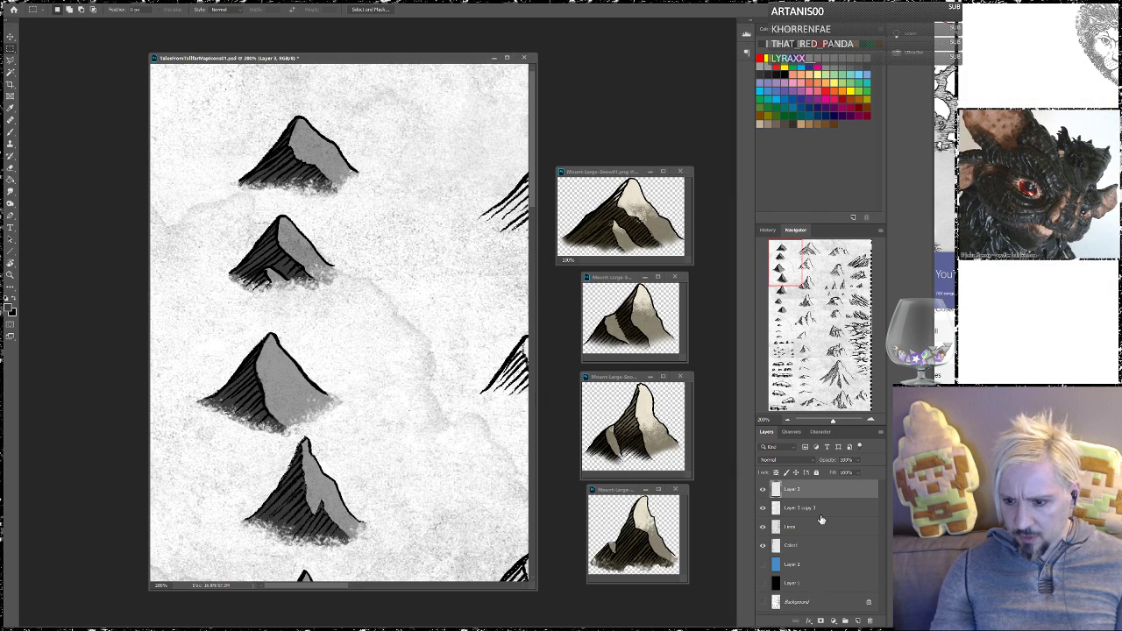
pyautogui.moveTo(855, 493); pyautogui.dragTo(869, 621)
pyautogui.click(821, 621)
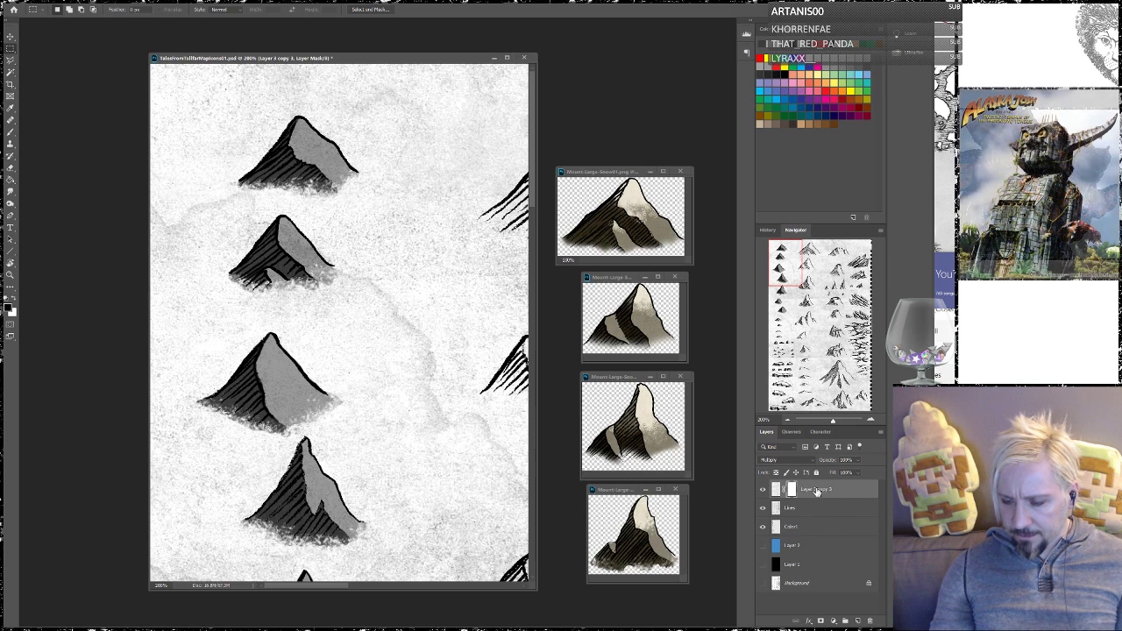
pyautogui.doubleClick(791, 493)
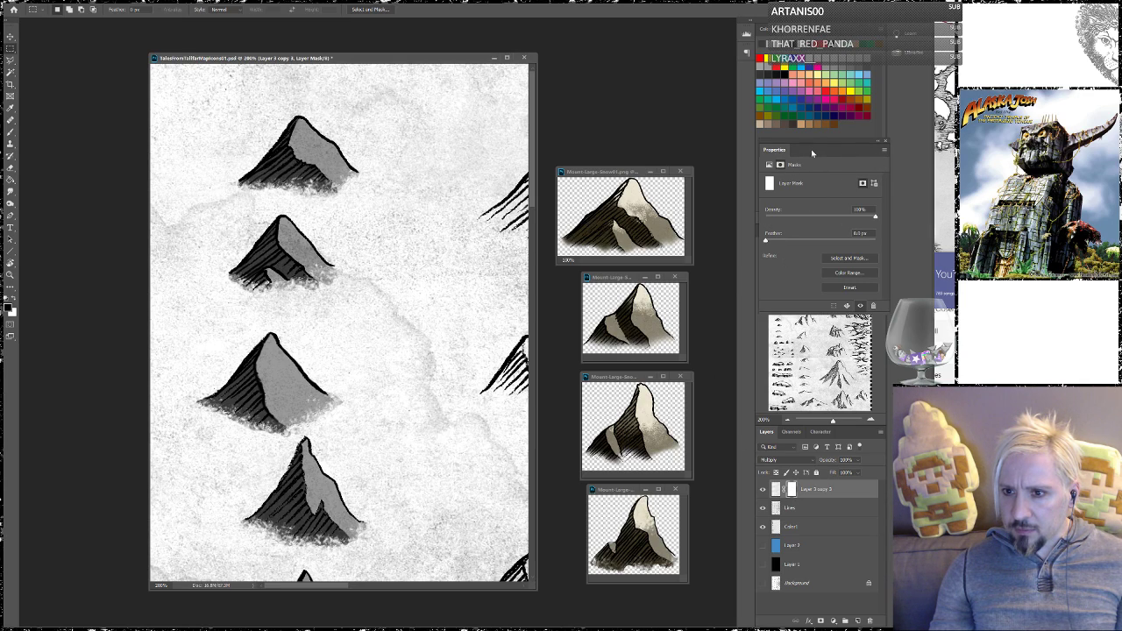
pyautogui.click(884, 143)
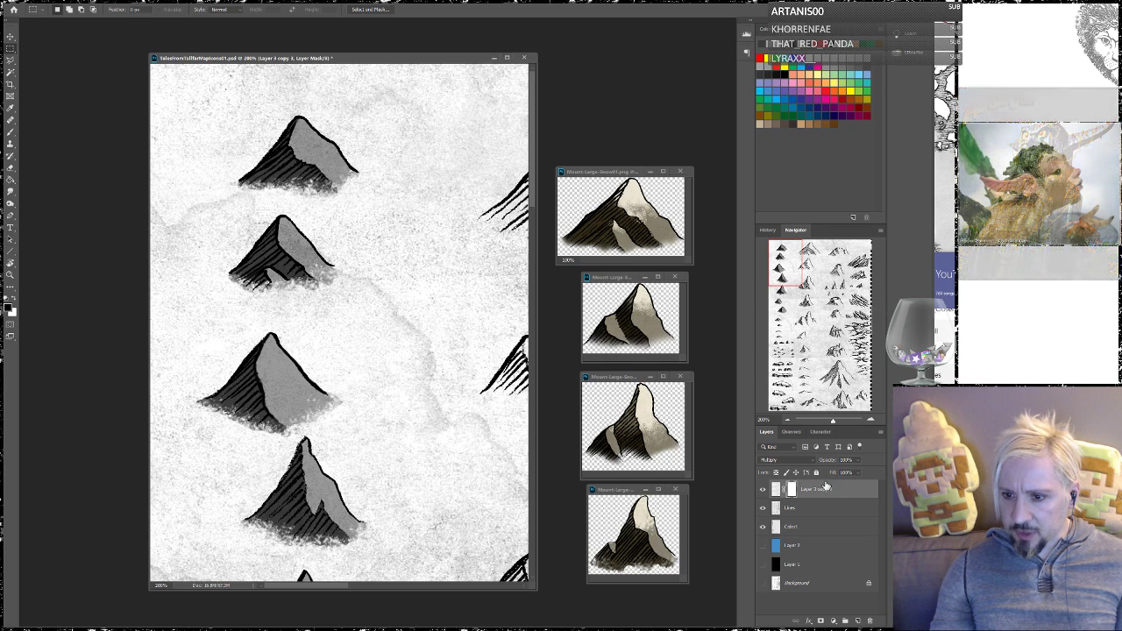
pyautogui.moveTo(827, 495); pyautogui.dragTo(870, 621)
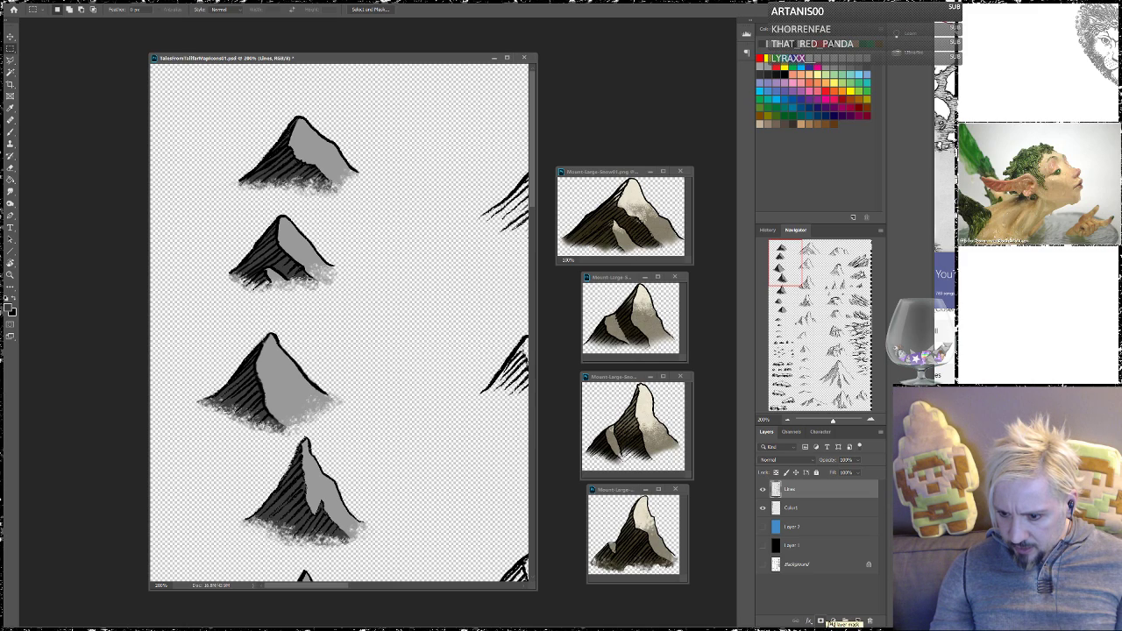
# Try a Brightness/Contrast adjustment layer above the Lines layer with slightly lowered brightness
pyautogui.click(833, 622)
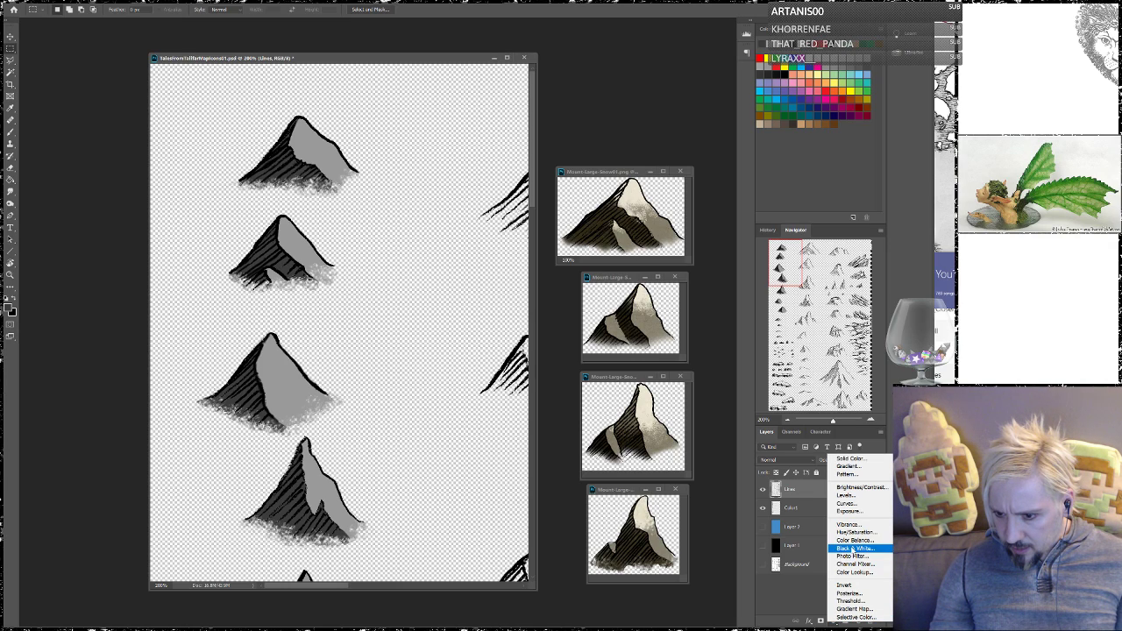
pyautogui.click(814, 606)
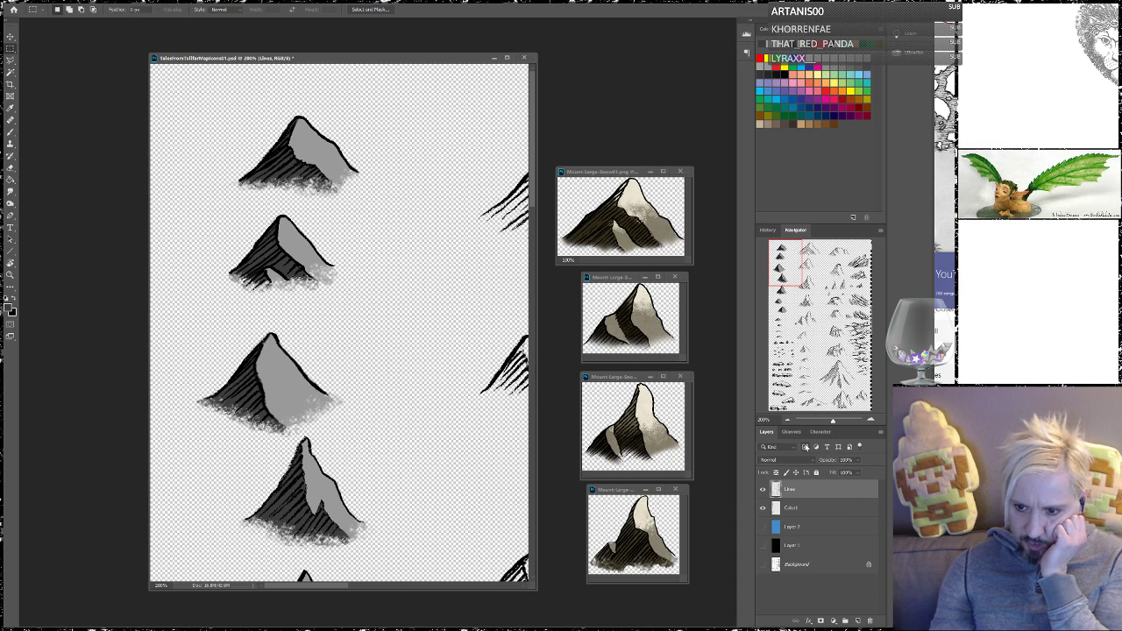
pyautogui.click(835, 621)
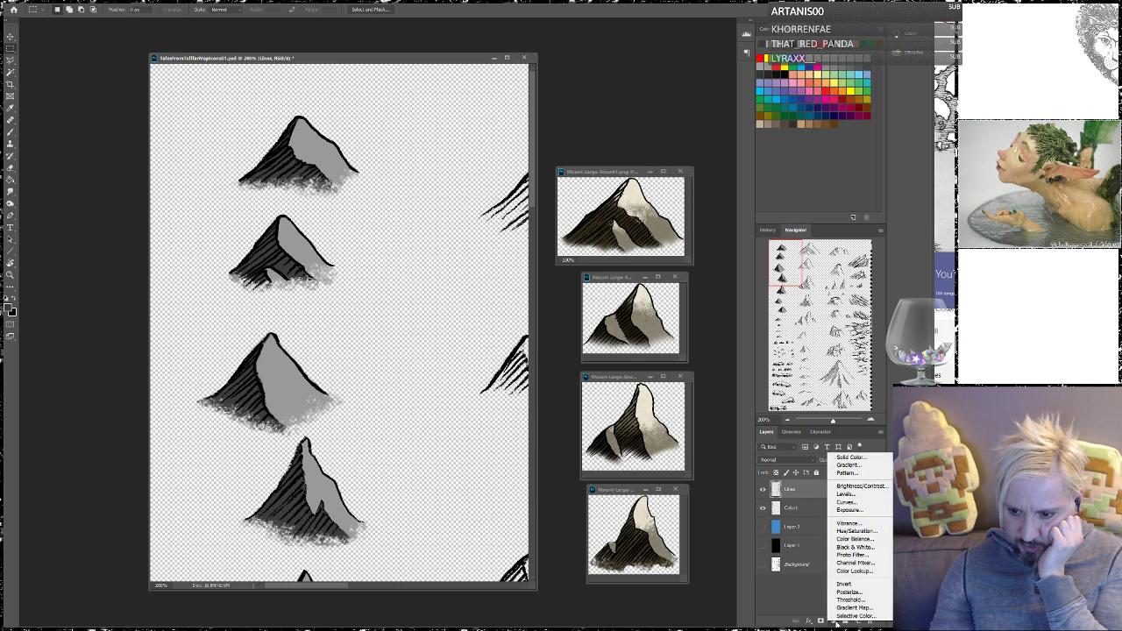
pyautogui.click(863, 487)
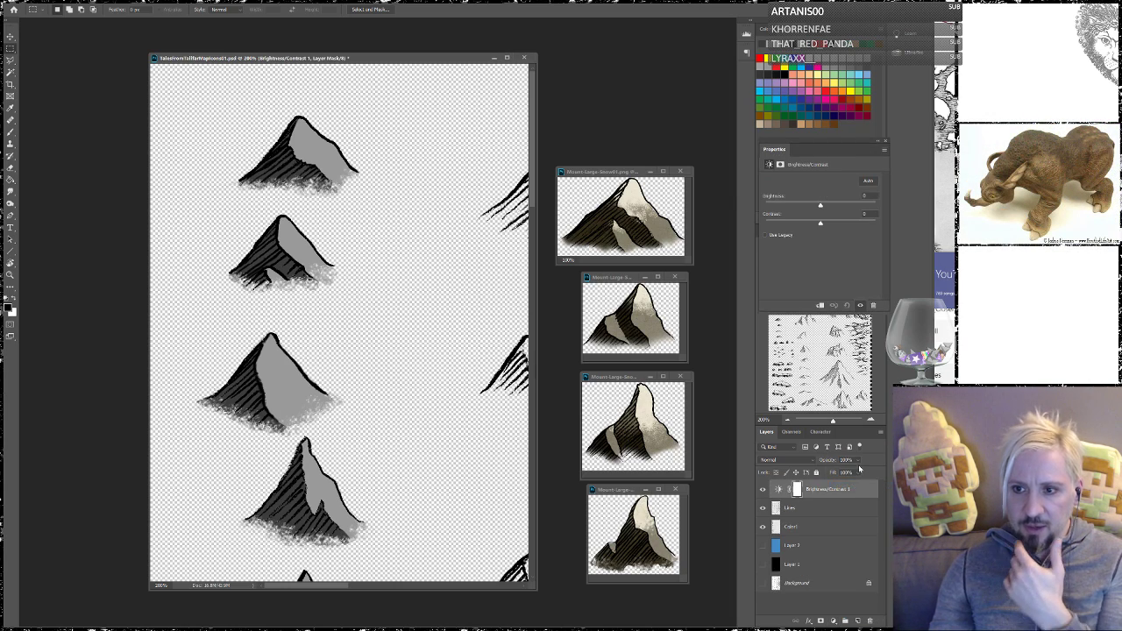
pyautogui.moveTo(820, 205)
pyautogui.mouseDown()
pyautogui.moveTo(844, 205)
pyautogui.moveTo(815, 205)
pyautogui.mouseUp()
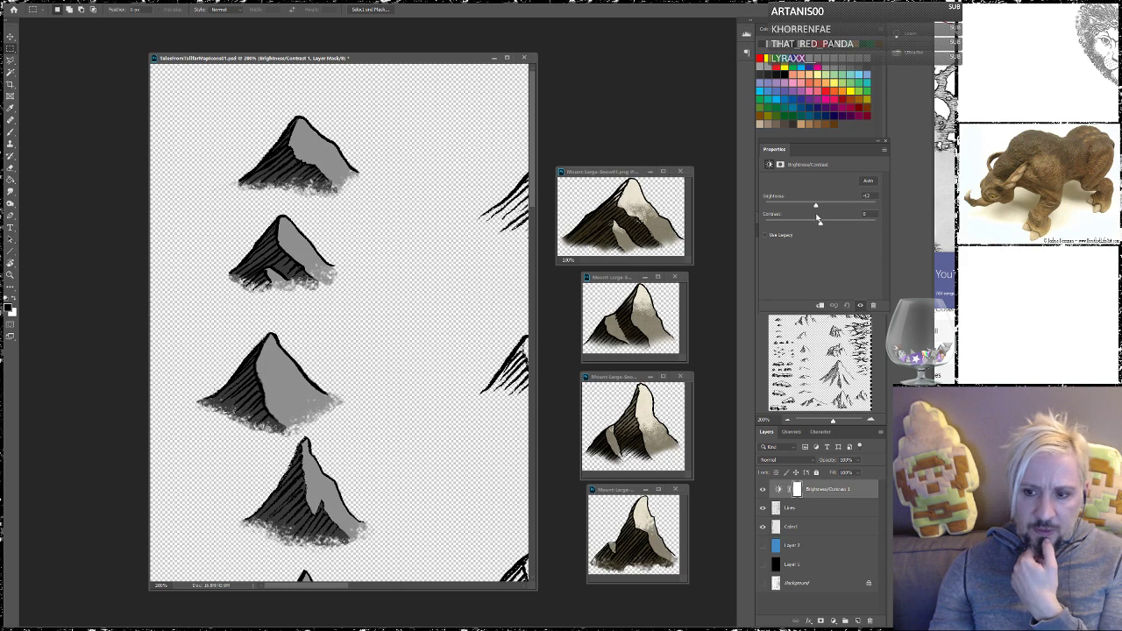
pyautogui.click(815, 510)
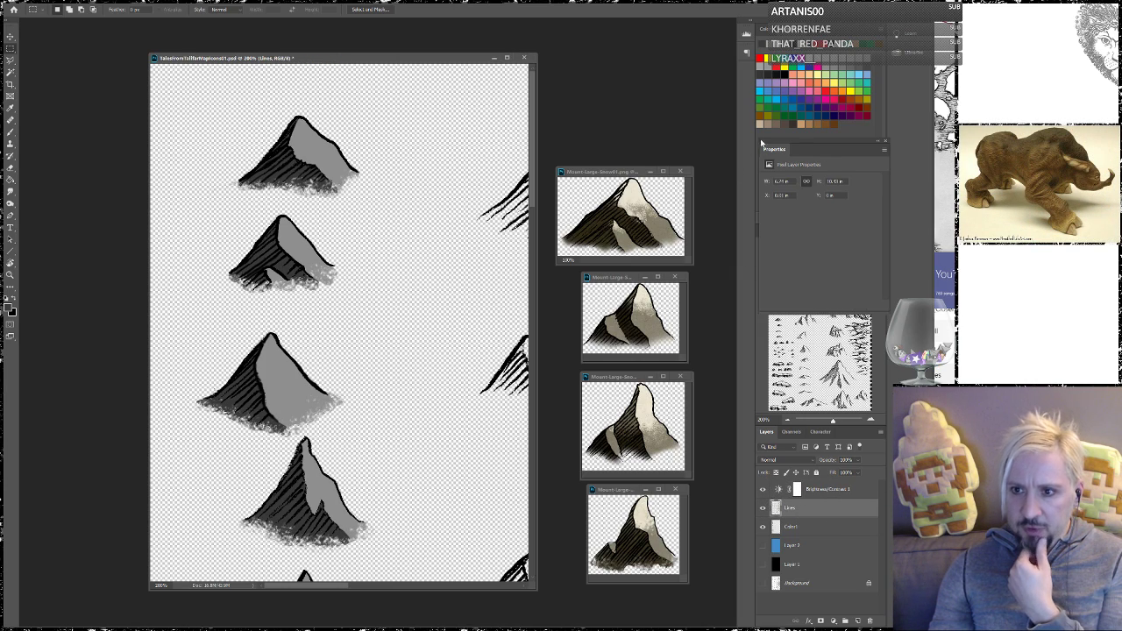
pyautogui.click(885, 142)
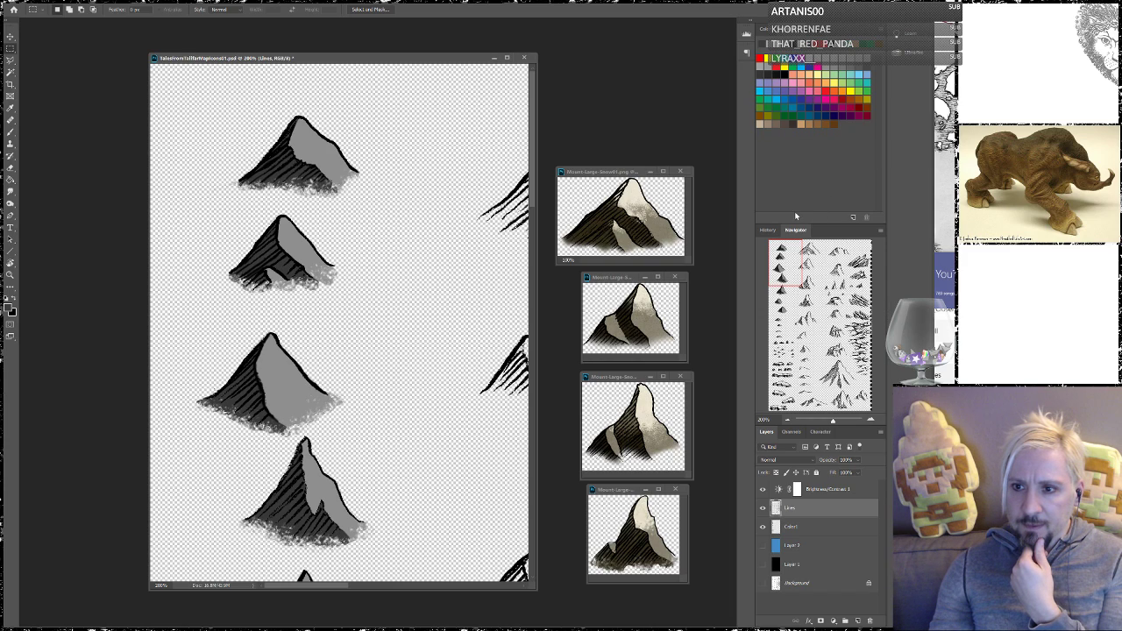
# Revert the document history to the state just after the blank layer was created, bringing back the texture layer
pyautogui.click(768, 230)
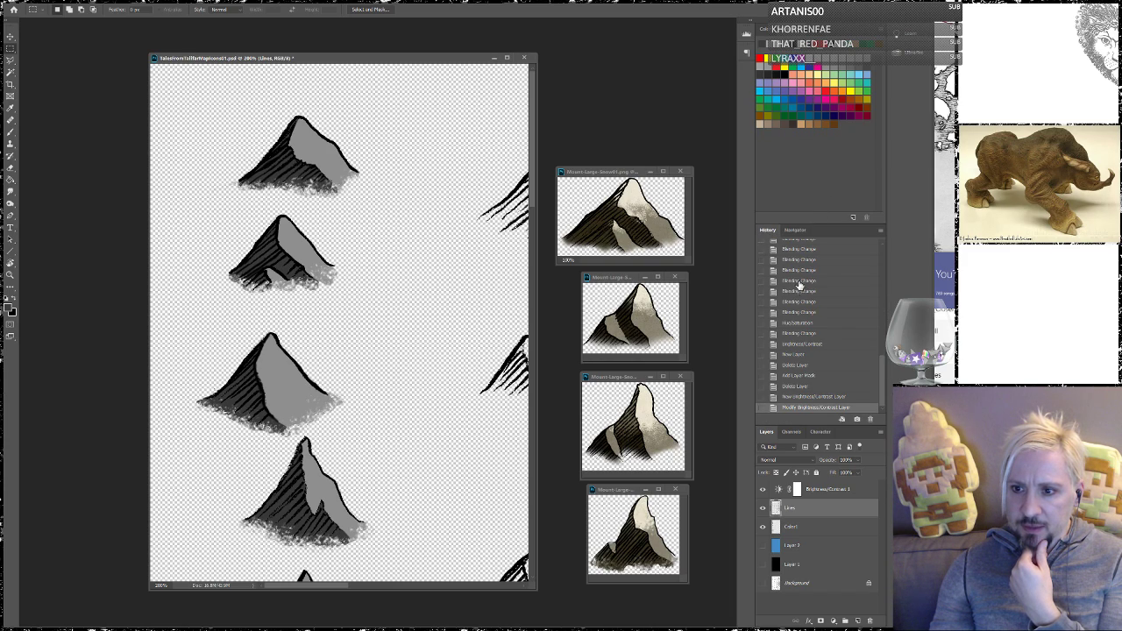
pyautogui.click(809, 376)
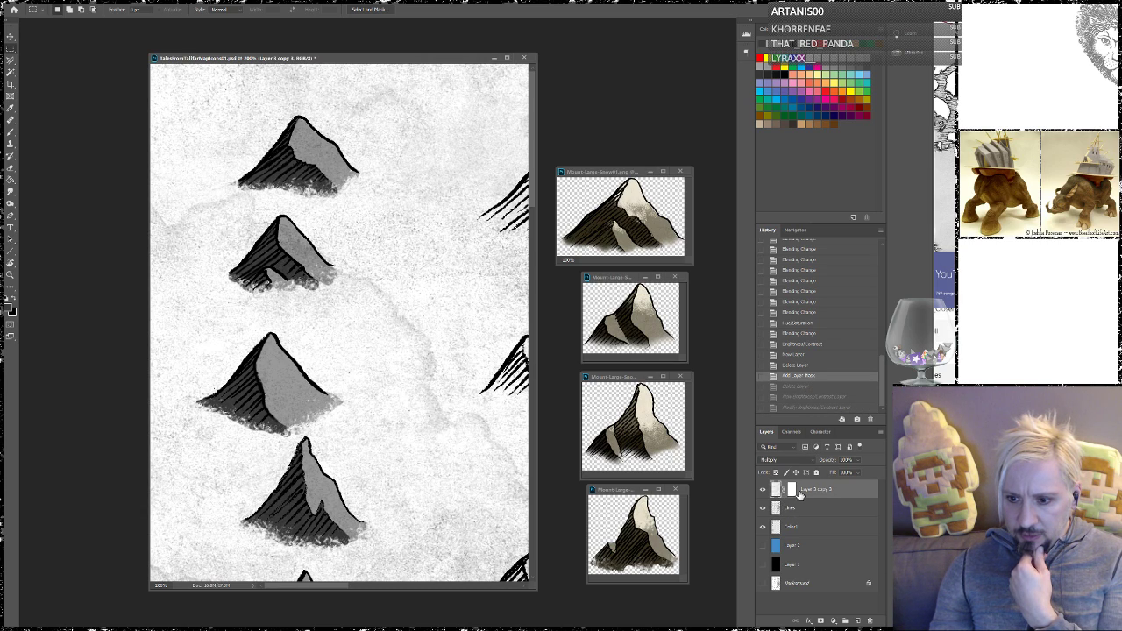
pyautogui.click(798, 364)
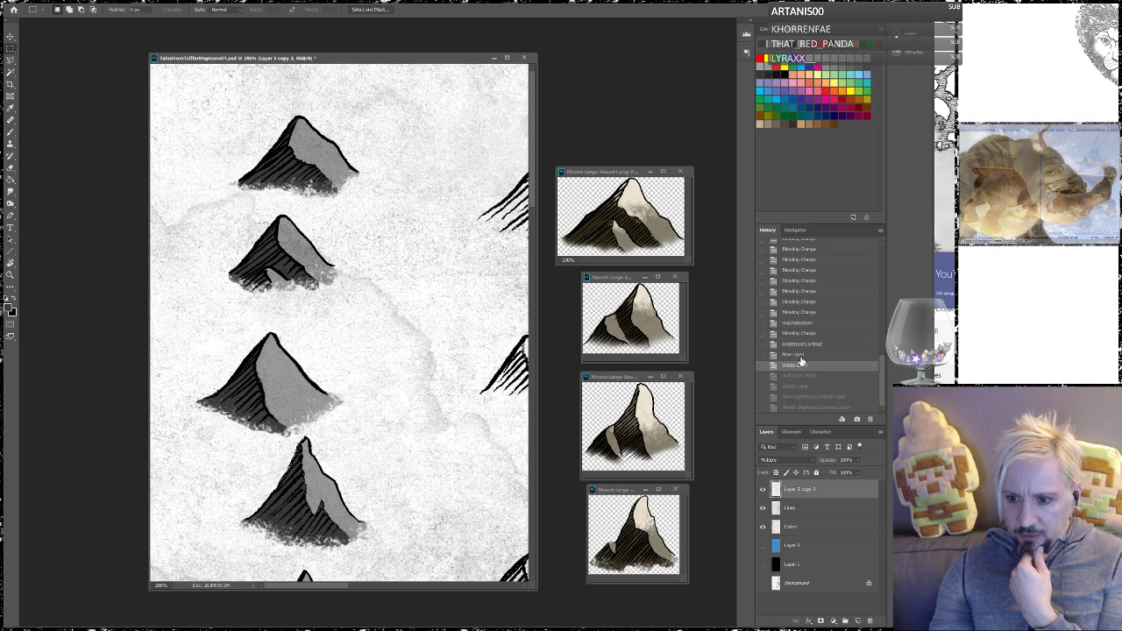
pyautogui.click(799, 355)
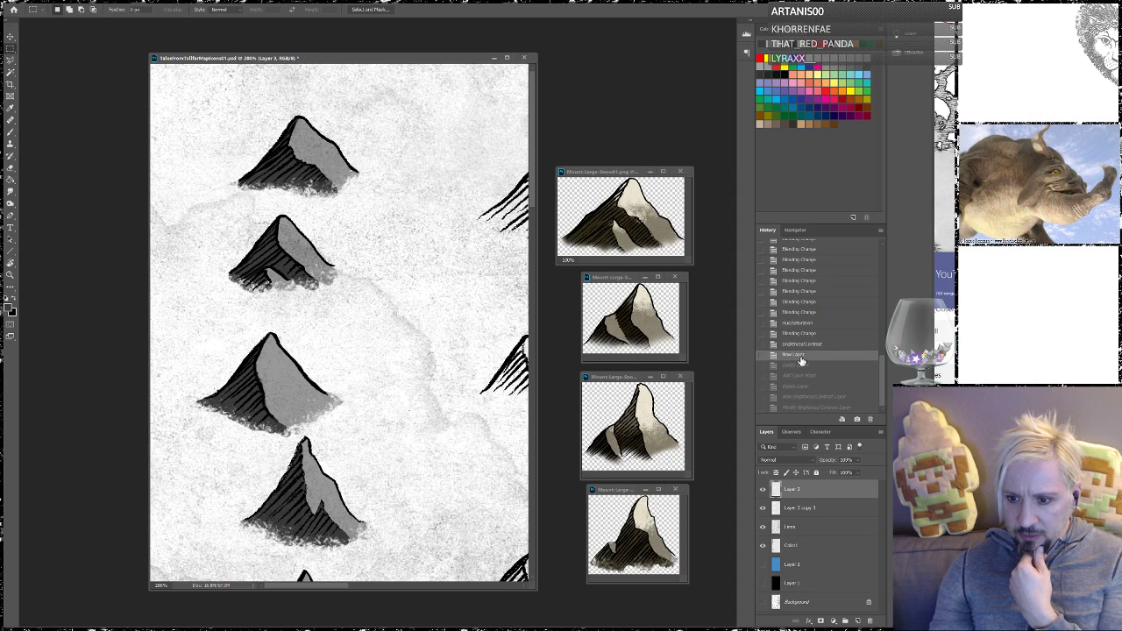
# Rename the texture layer as Grunge
pyautogui.click(799, 512)
pyautogui.doubleClick(799, 509)
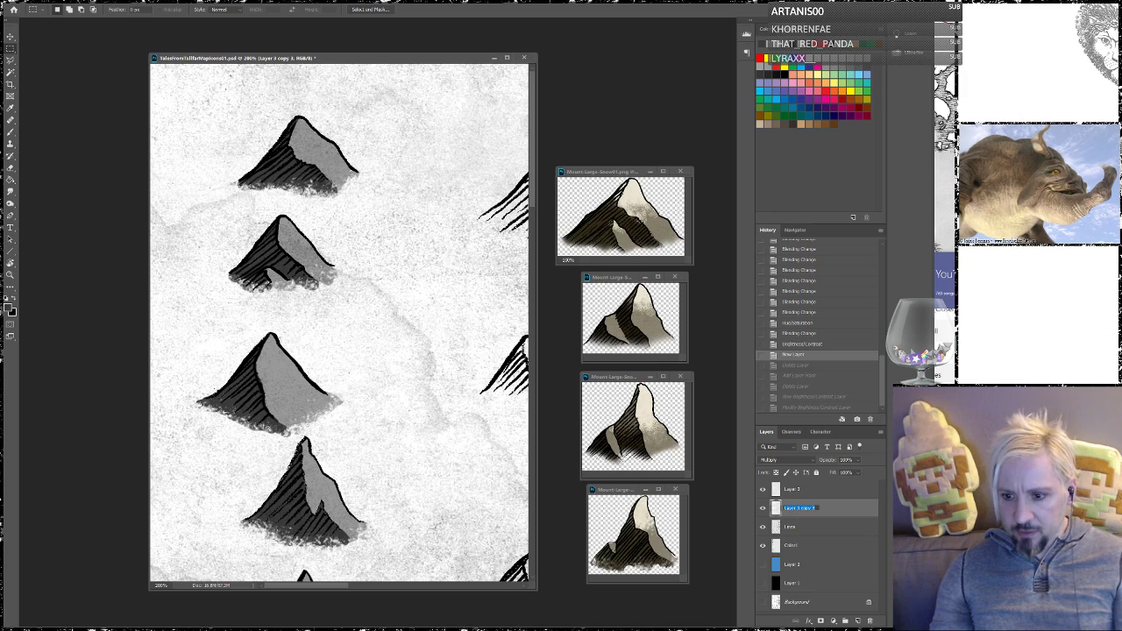
pyautogui.press('BackSpace')
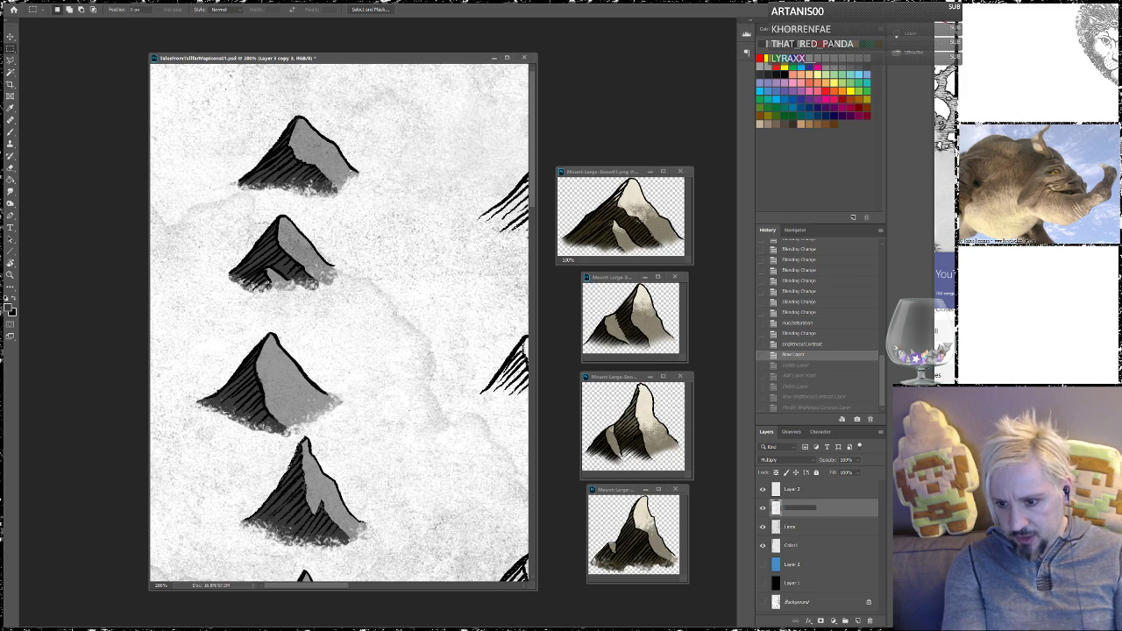
pyautogui.write('Grunge')
pyautogui.press('Return')
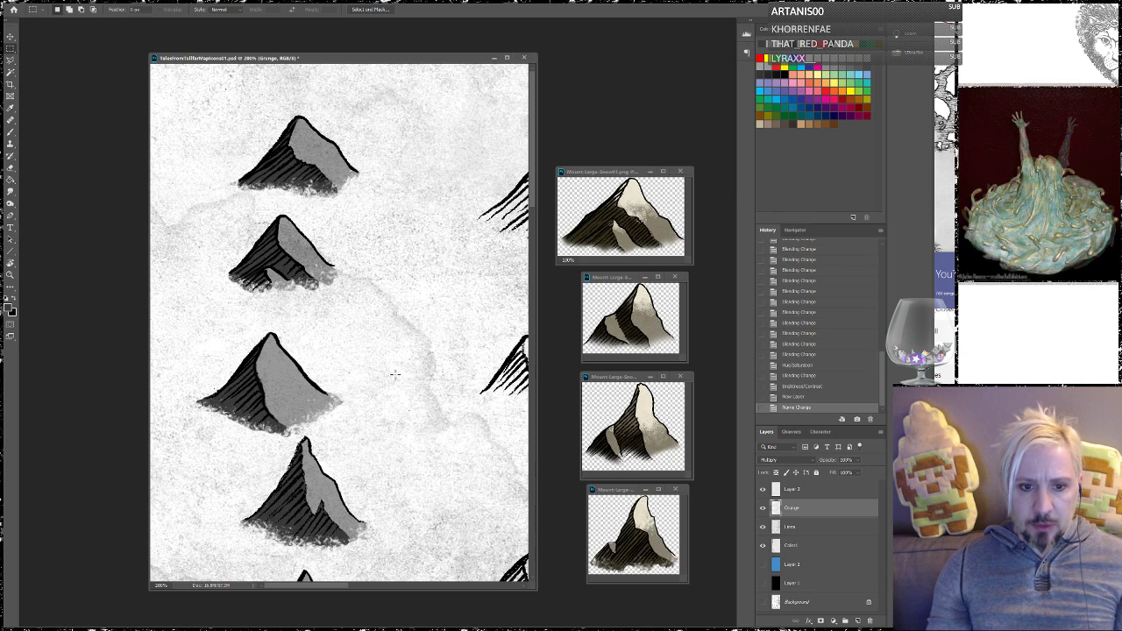
# Hide and reshow the Grunge layer to compare the artwork, and delete the blank layer above it
pyautogui.click(765, 511)
pyautogui.click(765, 510)
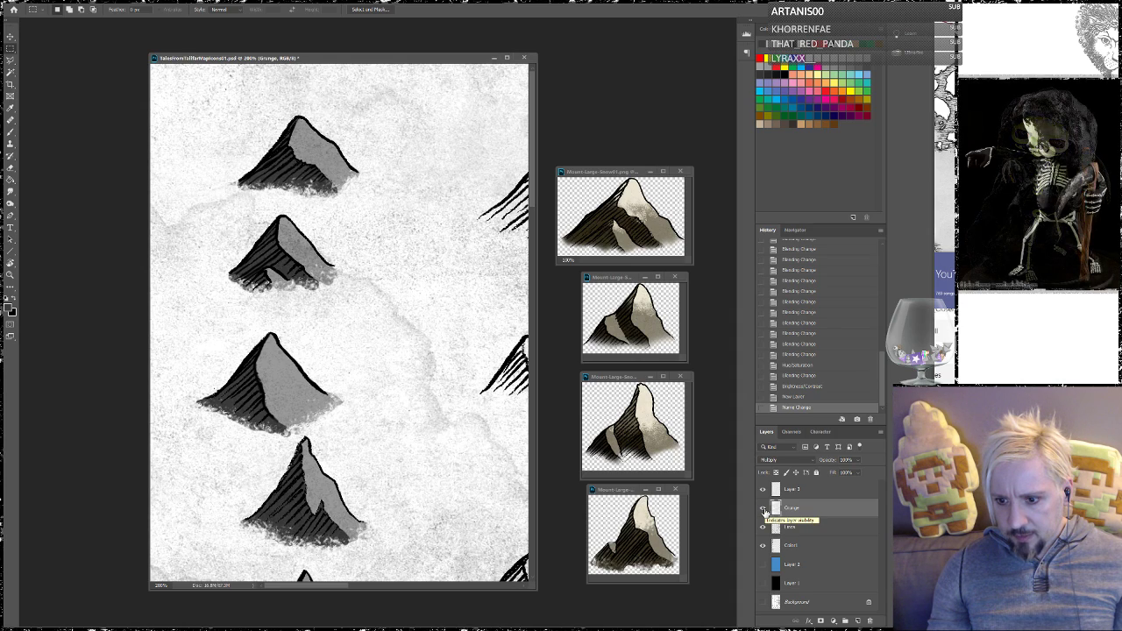
pyautogui.click(807, 492)
pyautogui.moveTo(806, 492); pyautogui.dragTo(870, 622)
# Add a Brightness/Contrast adjustment layer above the Grunge layer and dock its Properties panel beside History and Navigator
pyautogui.click(833, 621)
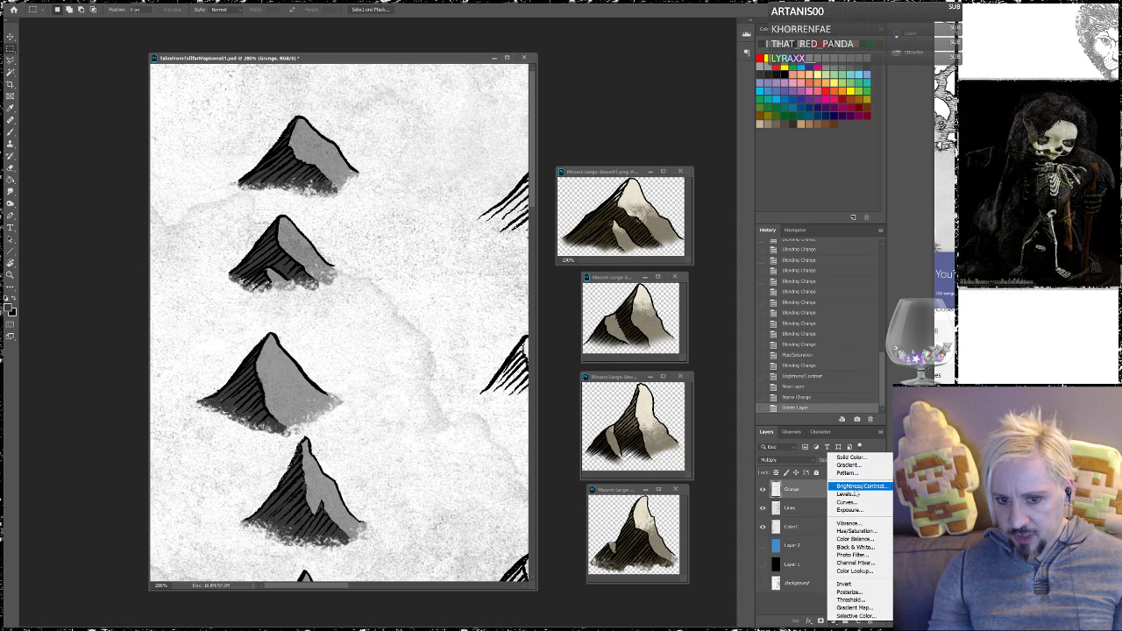
pyautogui.click(860, 486)
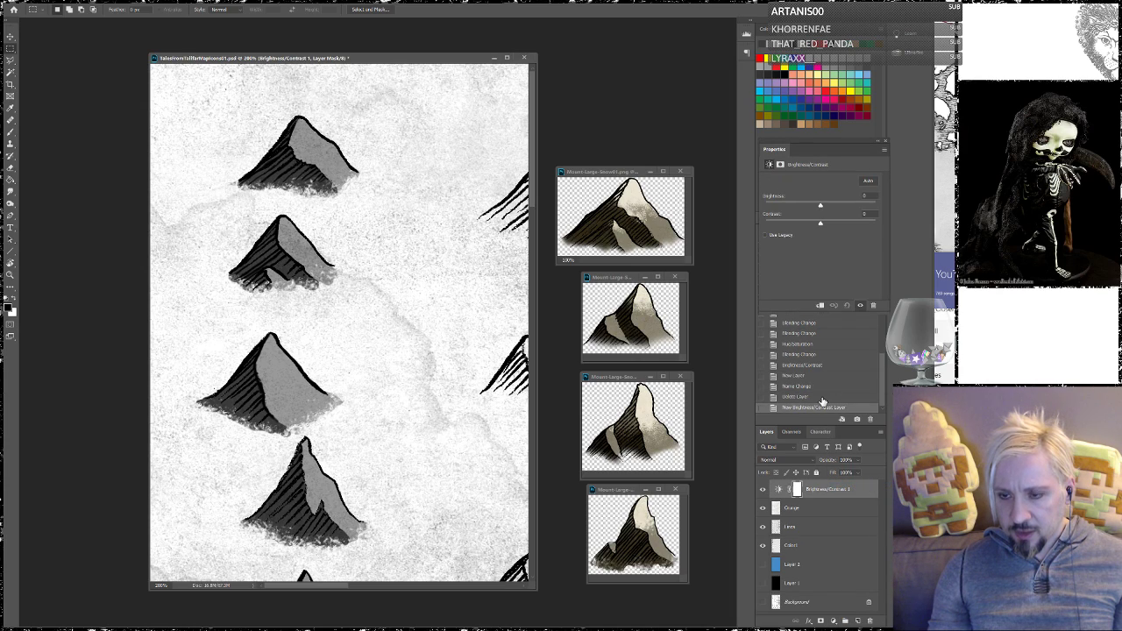
pyautogui.moveTo(823, 148); pyautogui.dragTo(860, 228)
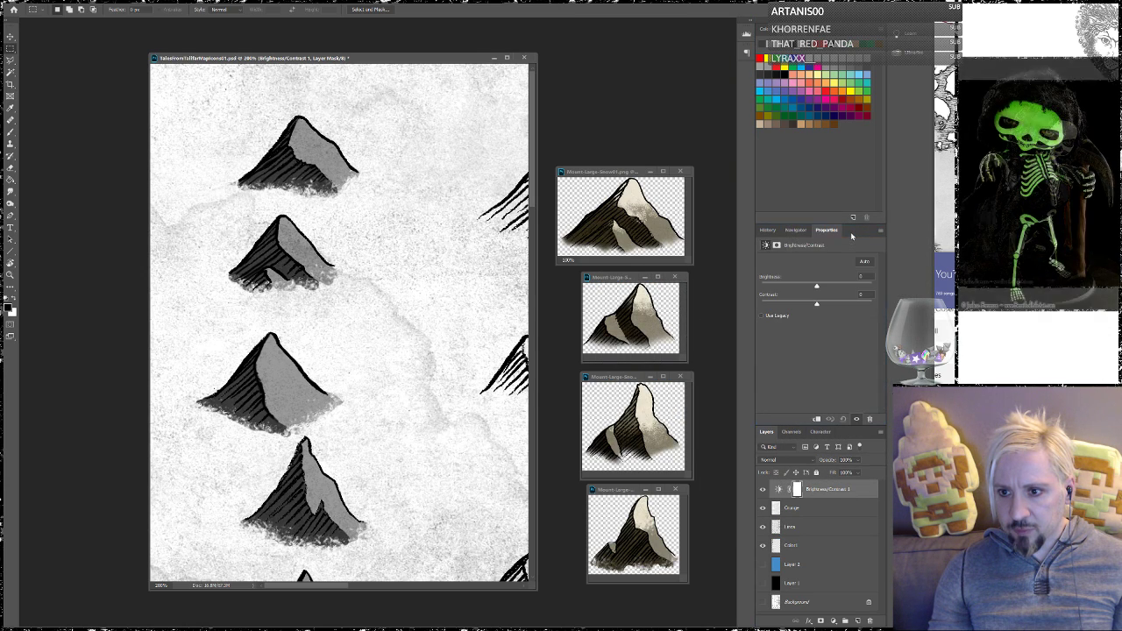
# Set the Brightness/Contrast adjustment to a brightness of about 83 and a contrast of -50
pyautogui.moveTo(816, 288); pyautogui.dragTo(856, 298)
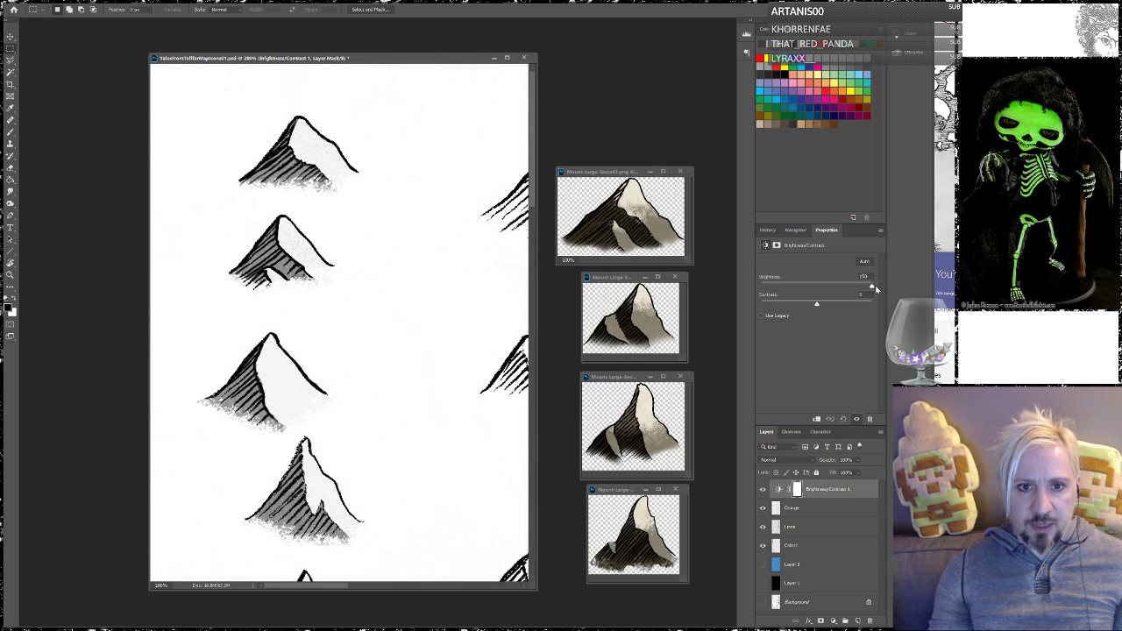
pyautogui.moveTo(816, 303)
pyautogui.mouseDown()
pyautogui.moveTo(881, 306)
pyautogui.moveTo(808, 307)
pyautogui.mouseUp()
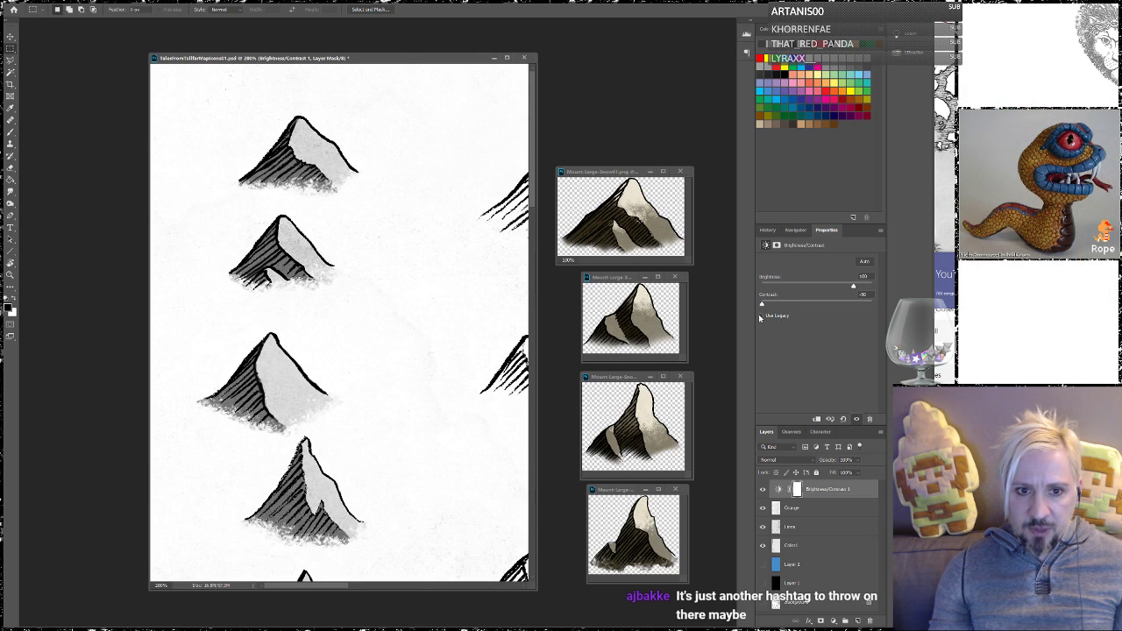
pyautogui.moveTo(854, 289)
pyautogui.mouseDown()
pyautogui.moveTo(868, 289)
pyautogui.moveTo(854, 290)
pyautogui.mouseUp()
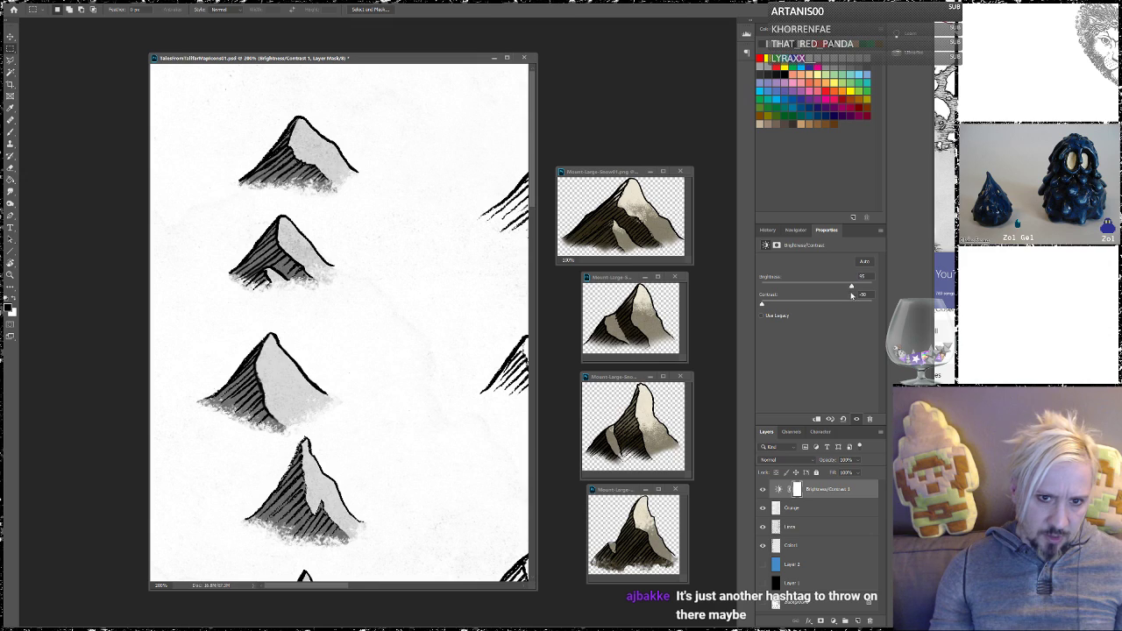
pyautogui.moveTo(851, 292); pyautogui.dragTo(847, 292)
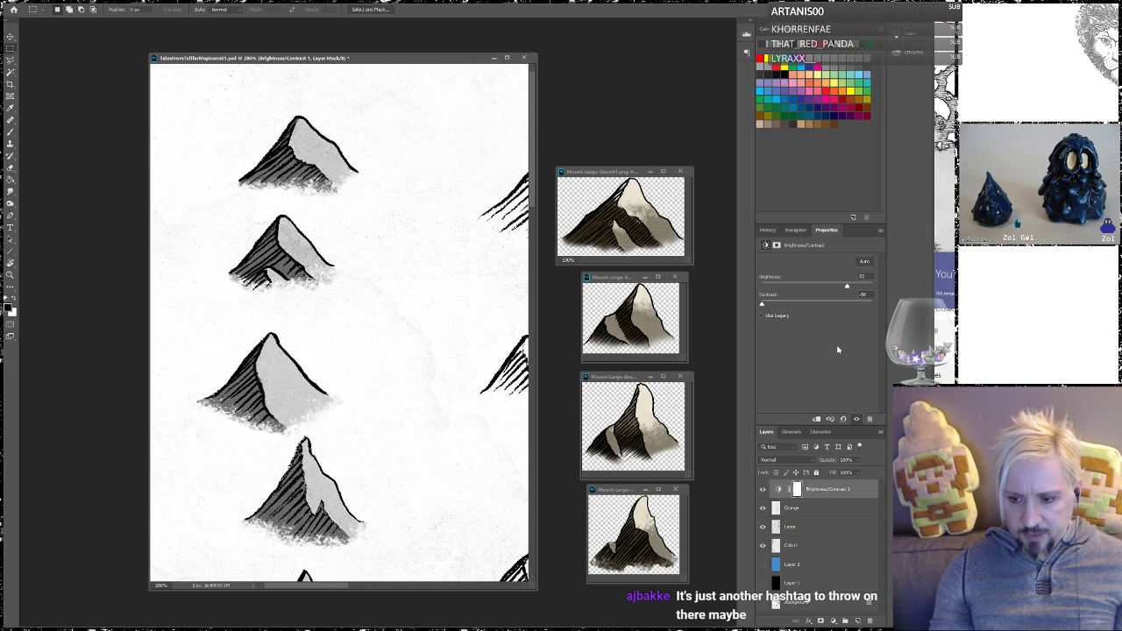
# Show the blue Layer 2 behind the artwork and save the document
pyautogui.click(848, 528)
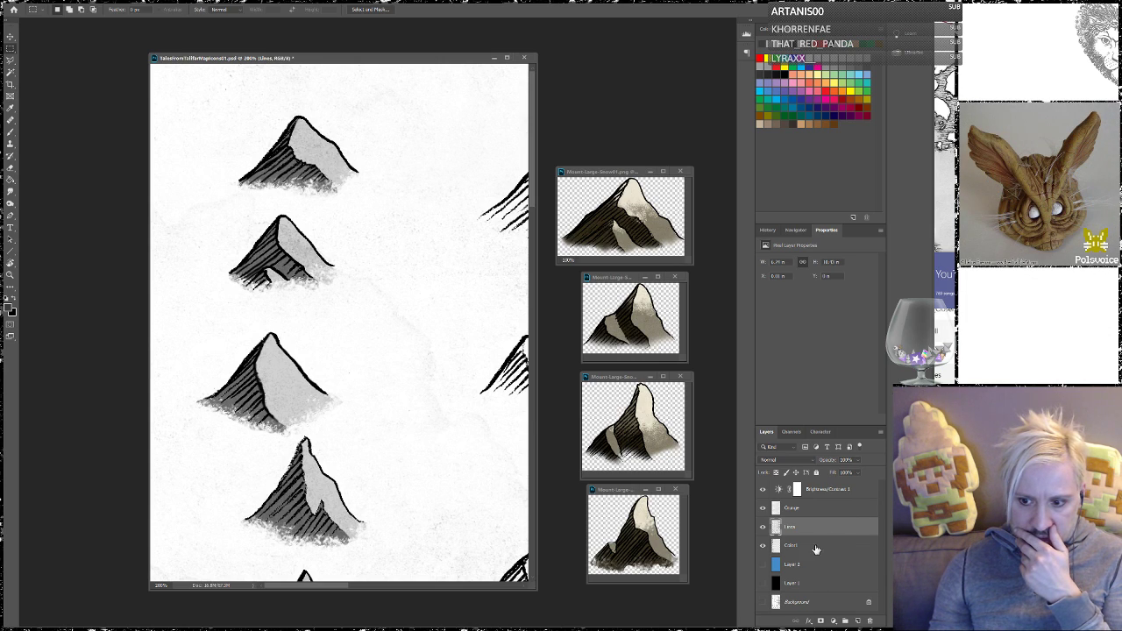
pyautogui.click(763, 564)
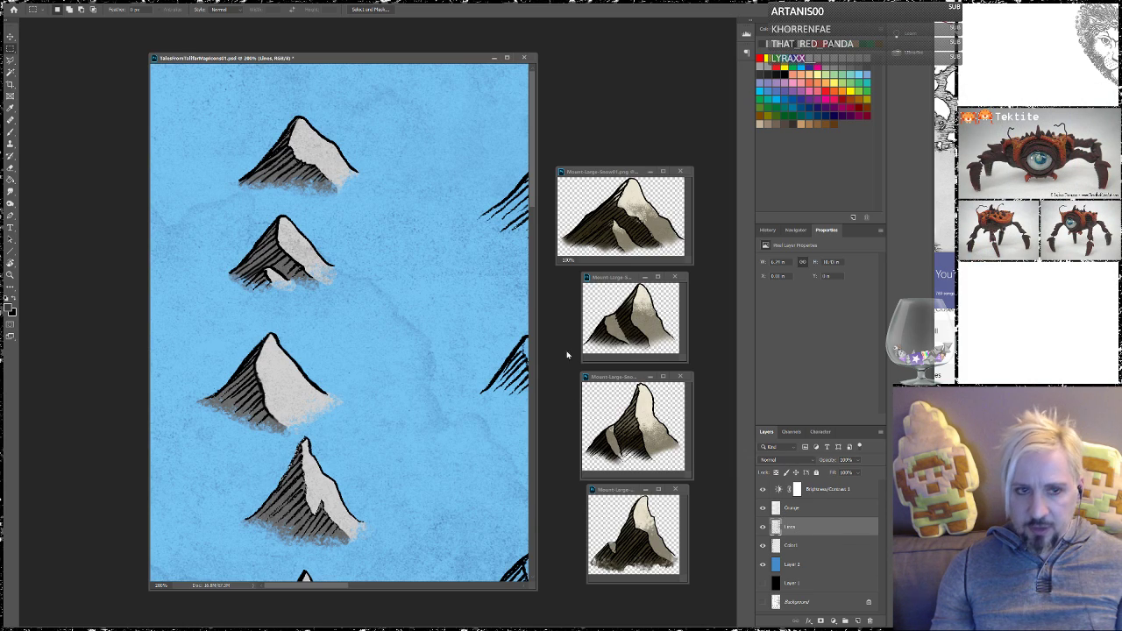
pyautogui.click(26, 0)
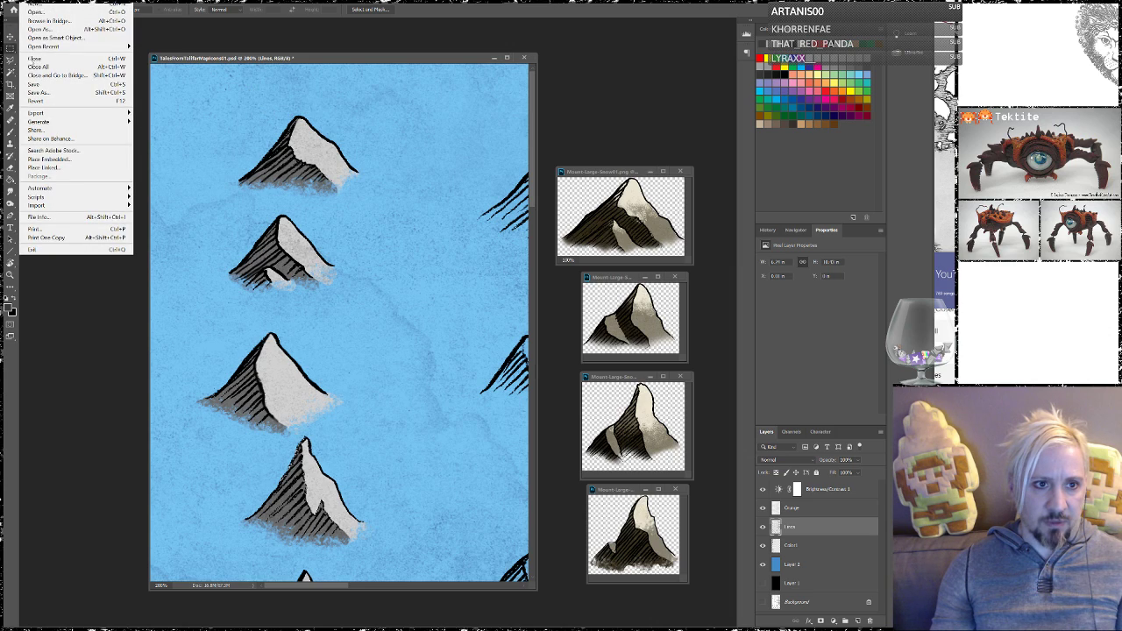
pyautogui.click(34, 85)
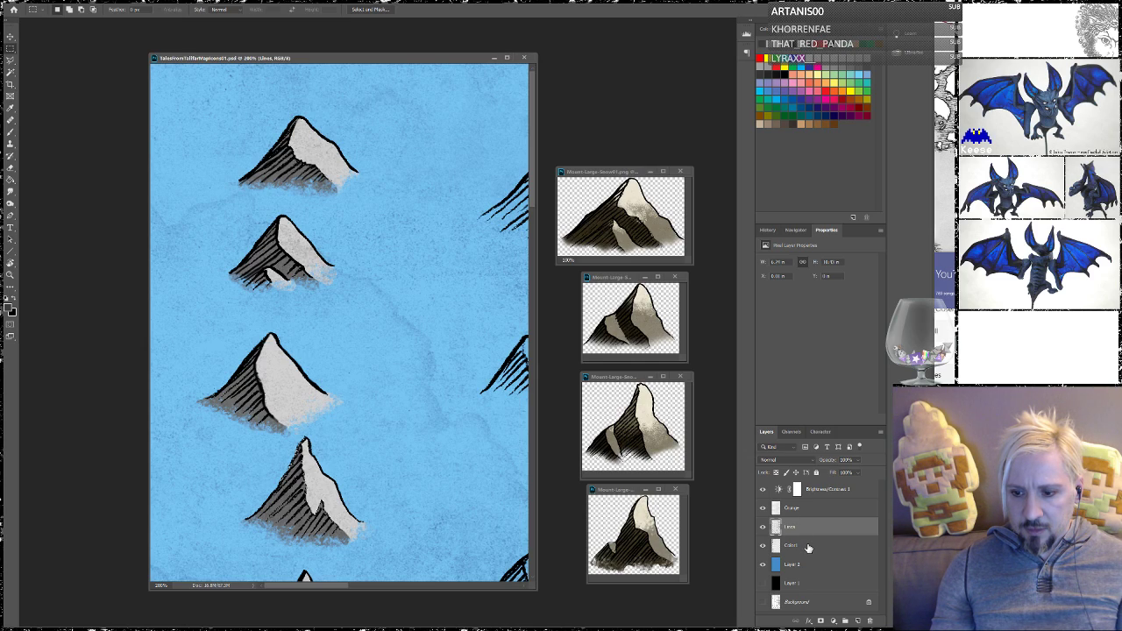
# Hide the blue Layer 2, then duplicate the Grunge layer and hide the copy as a backup
pyautogui.click(762, 564)
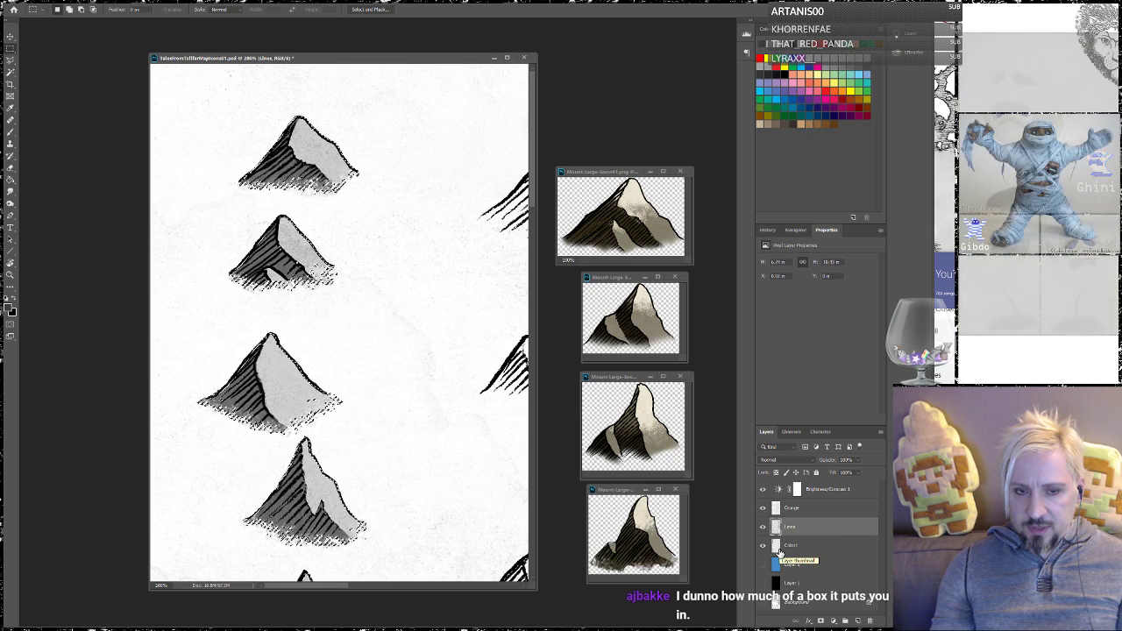
pyautogui.moveTo(822, 517); pyautogui.dragTo(859, 621)
pyautogui.click(762, 507)
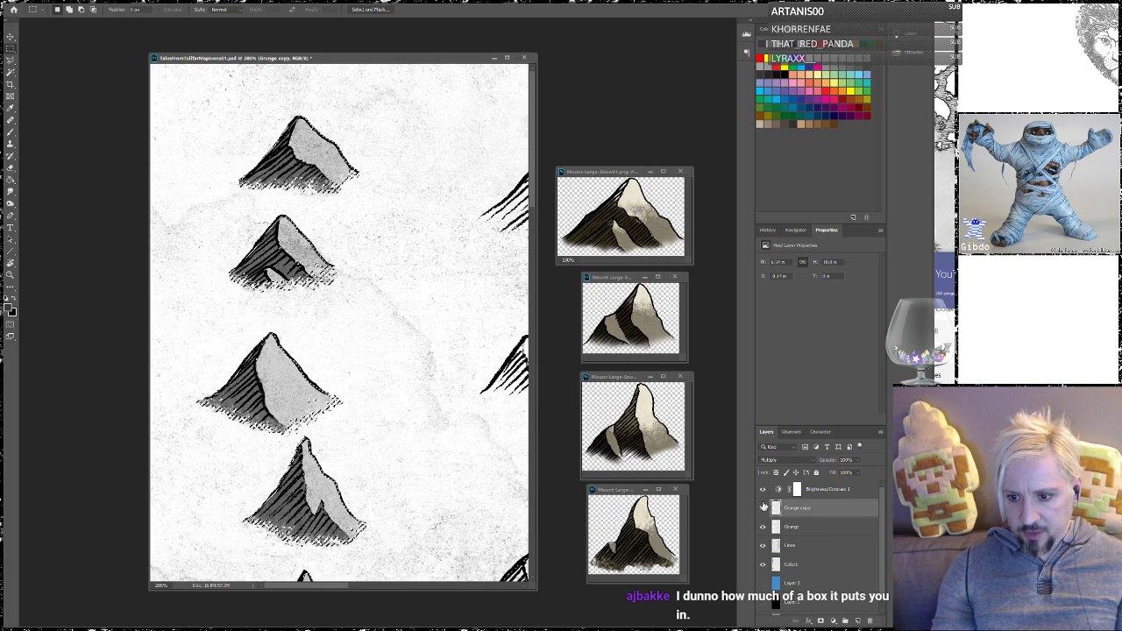
# Delete the paper texture surrounding the artwork from the original Grunge layer, using the inverted artwork selection
pyautogui.click(807, 528)
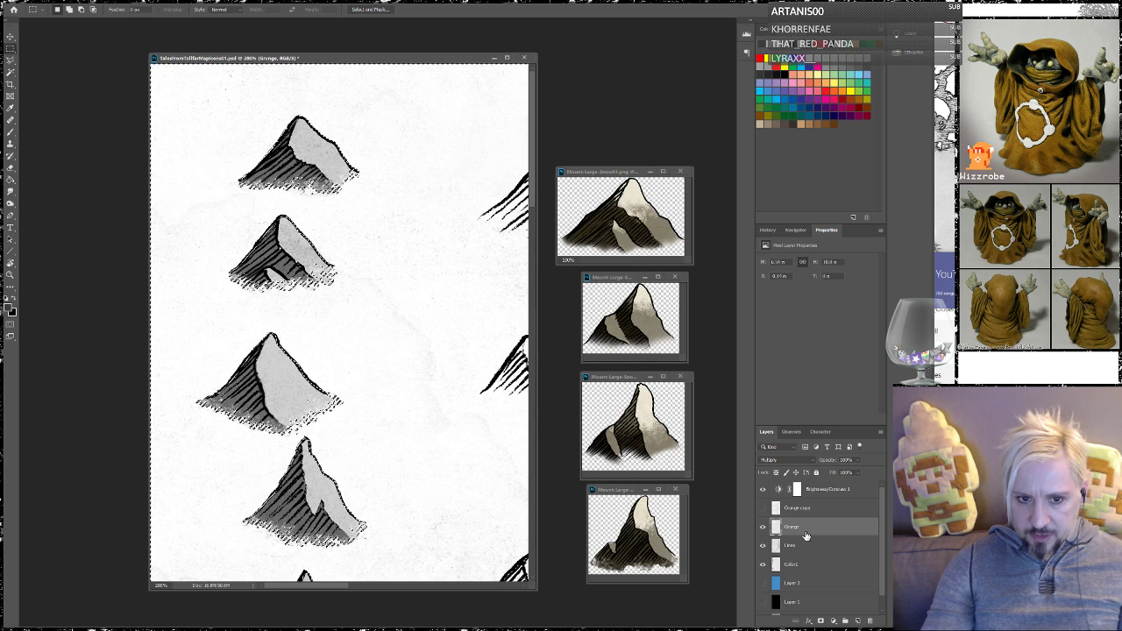
pyautogui.press('Delete')
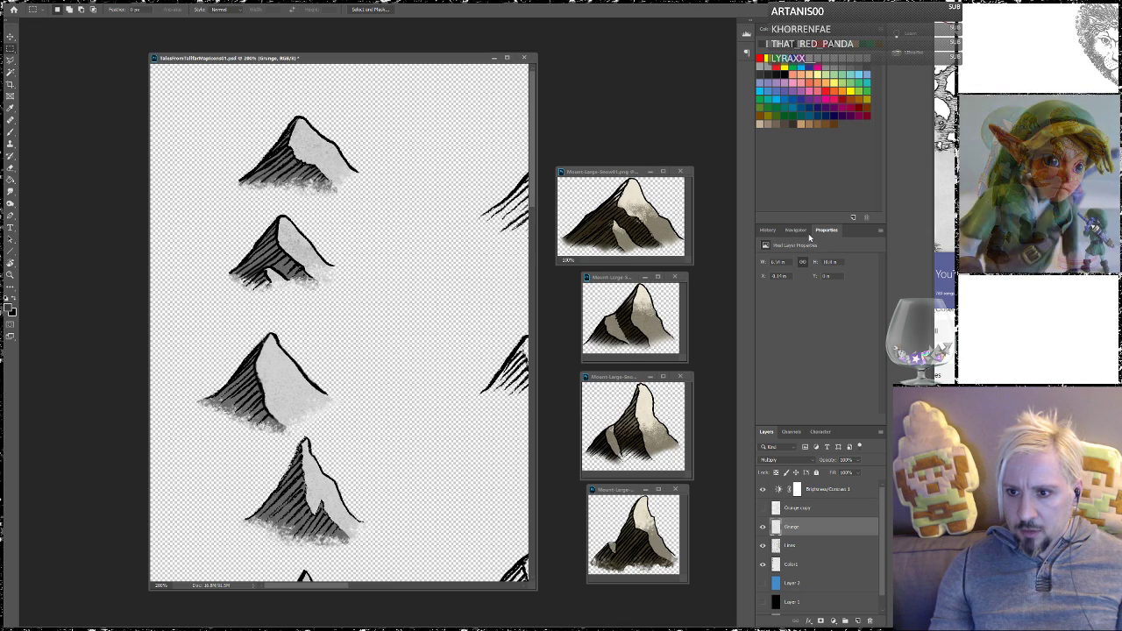
# Merge the Grunge, Lines and Colors layers into a single layer
pyautogui.click(795, 230)
pyautogui.click(786, 418)
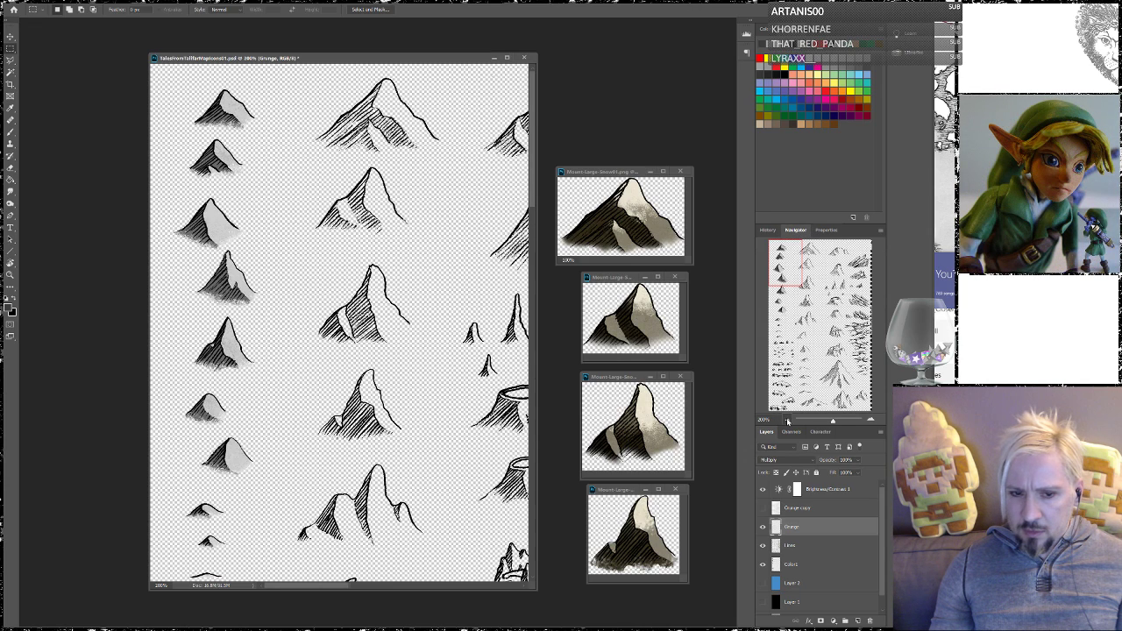
pyautogui.click(786, 419)
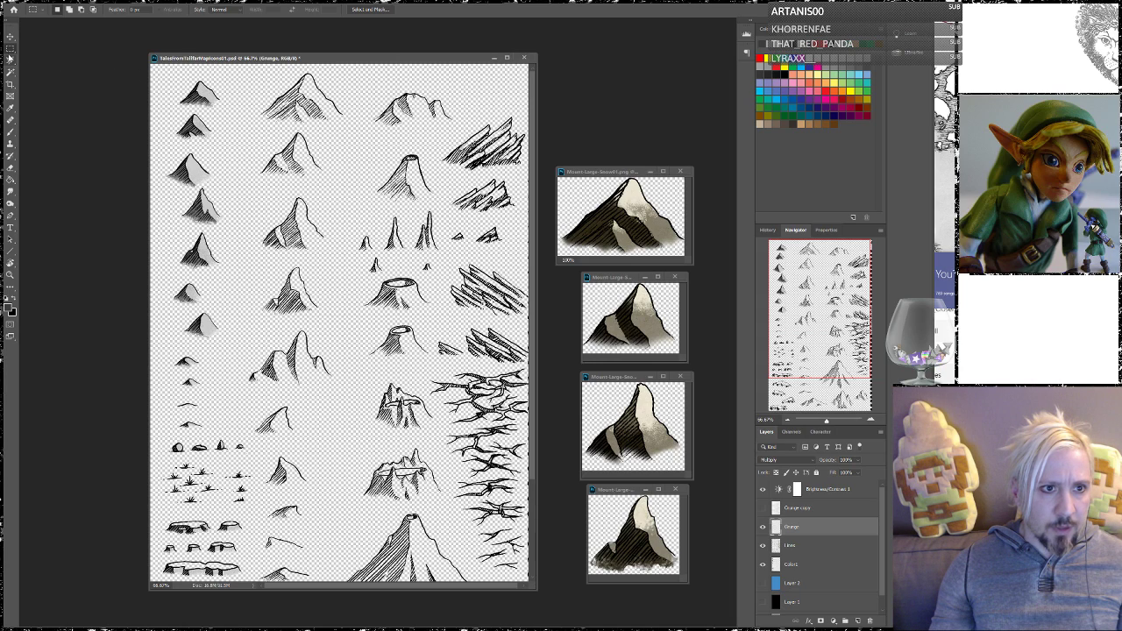
pyautogui.keyDown('shift'); pyautogui.click(816, 566); pyautogui.keyUp('shift')
pyautogui.rightClick(816, 566)
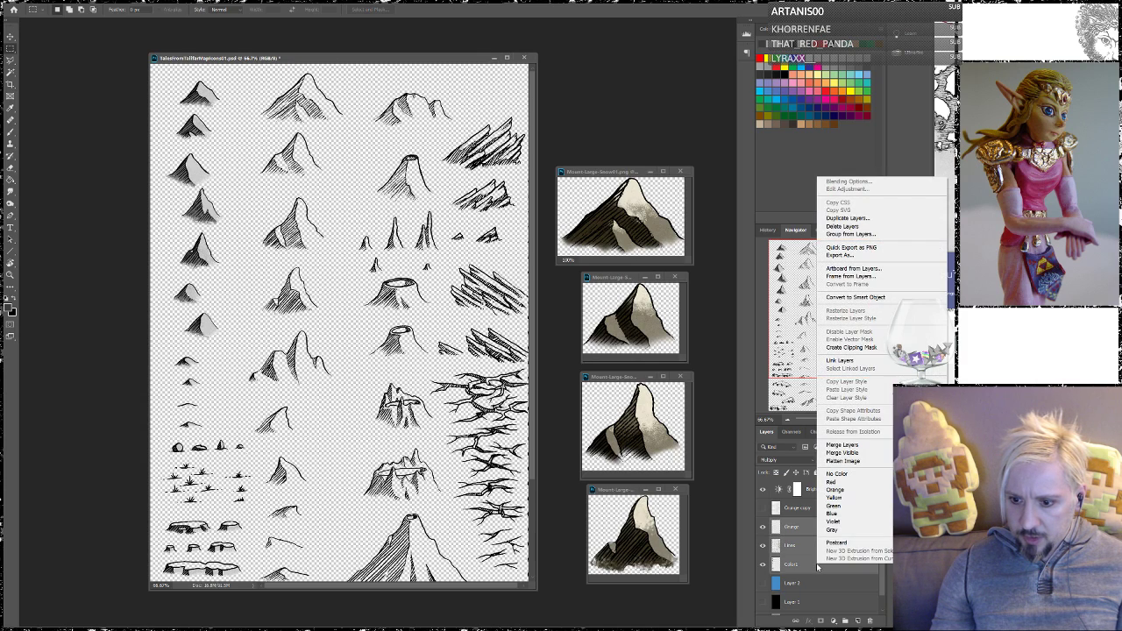
pyautogui.click(841, 453)
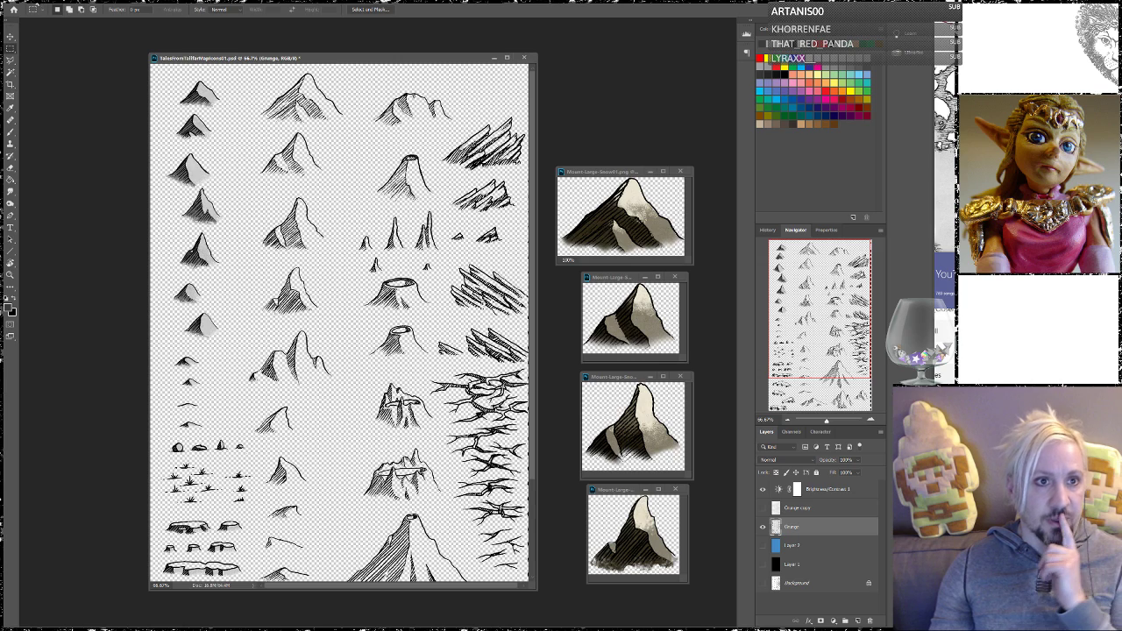
# Save the document as a separate PSD named TalesFromTalifarMapIcons01Test in the Maps folder, with Maximize Compatibility enabled
pyautogui.click(14, 1)
pyautogui.click(42, 94)
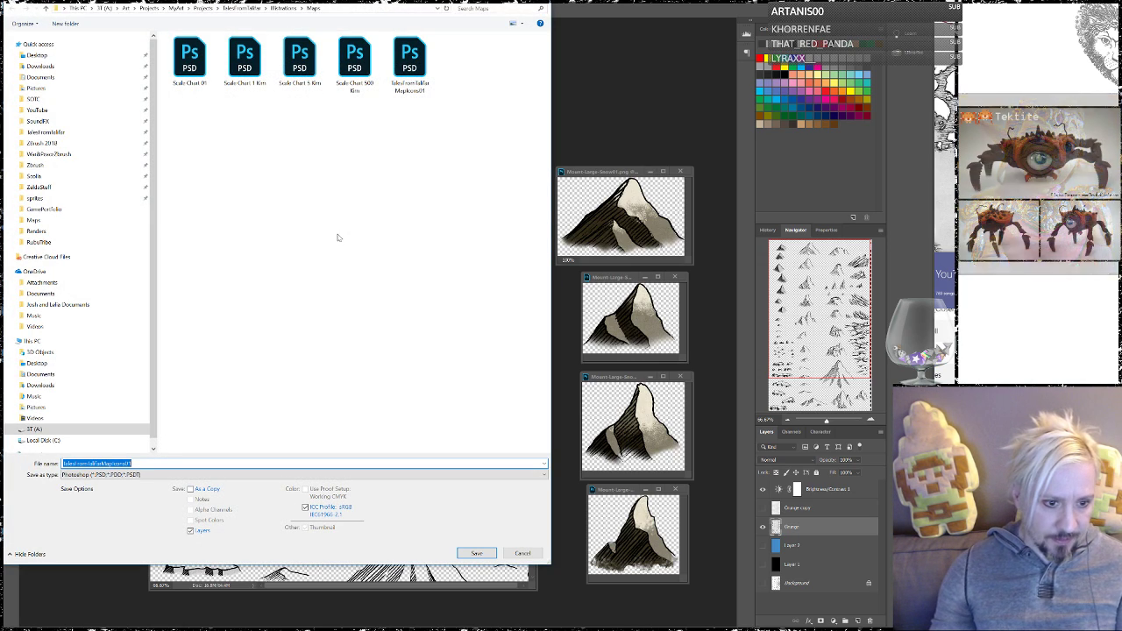
pyautogui.press('End')
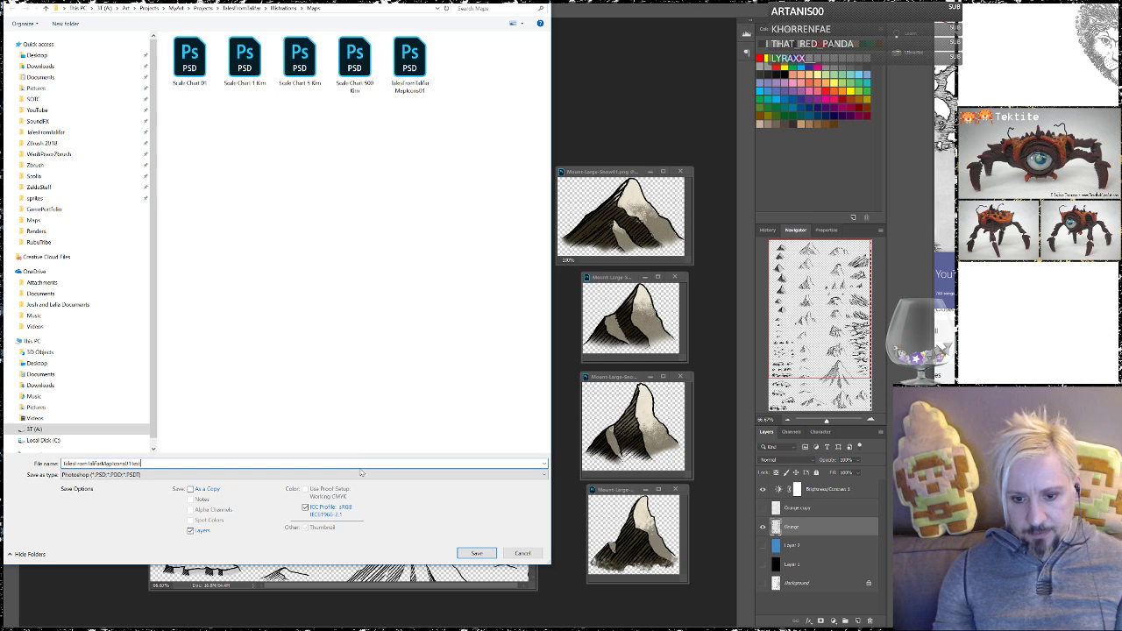
pyautogui.click(476, 553)
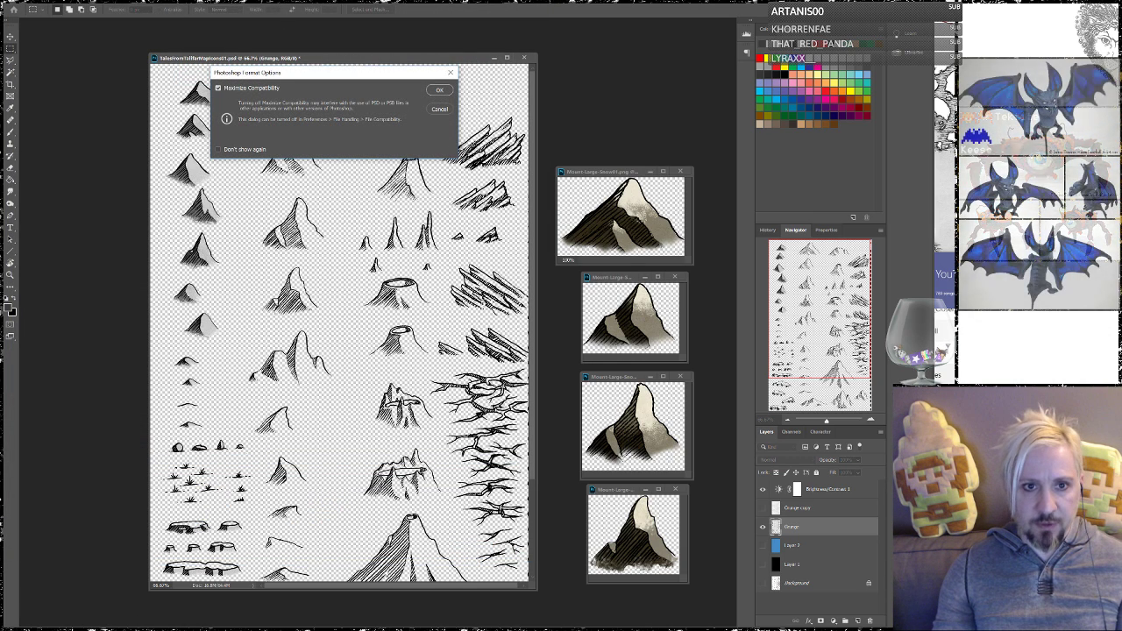
pyautogui.click(439, 90)
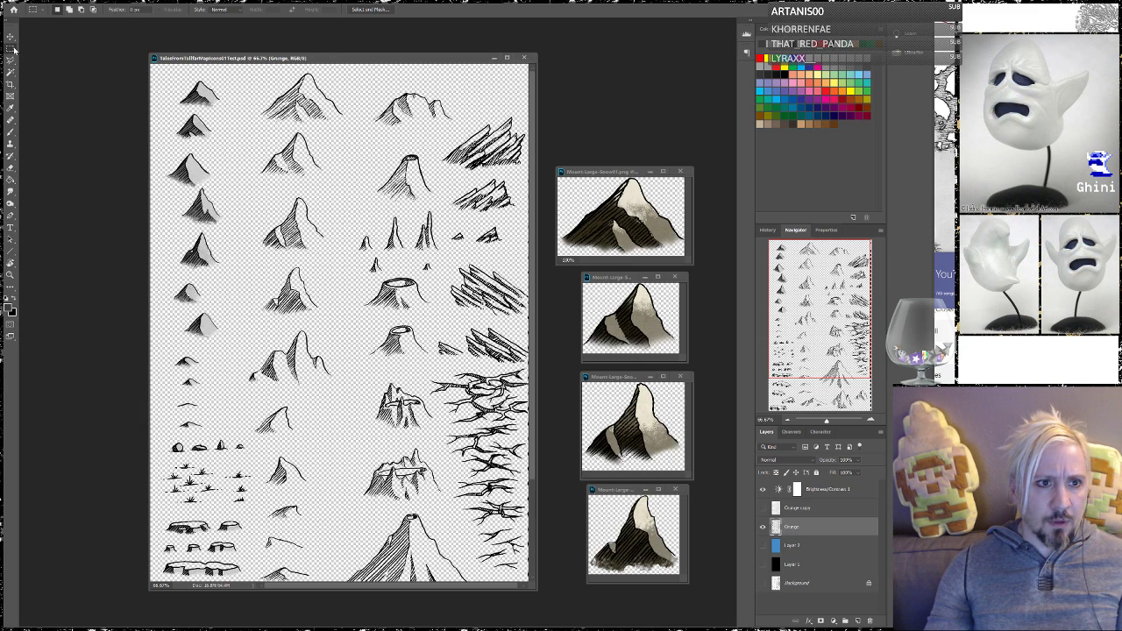
# Copy the first mountain of the first column into a new document and delete its white Background layer
pyautogui.moveTo(172, 74); pyautogui.dragTo(227, 111)
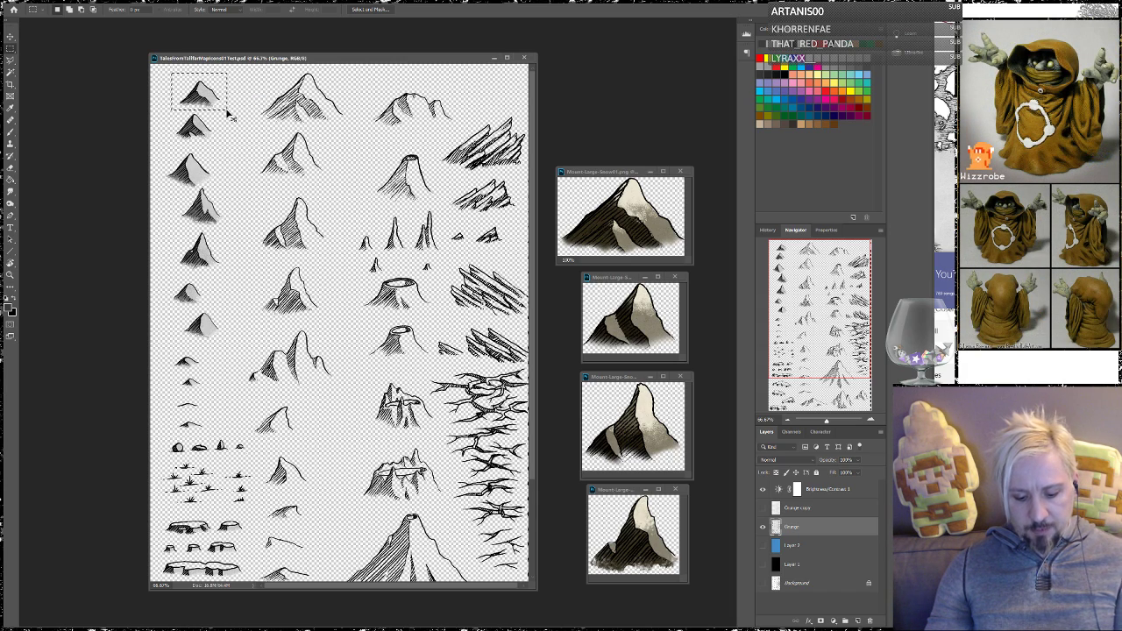
pyautogui.hotkey('ctrl', 'c')
pyautogui.hotkey('ctrl', 'n')
pyautogui.press('Return')
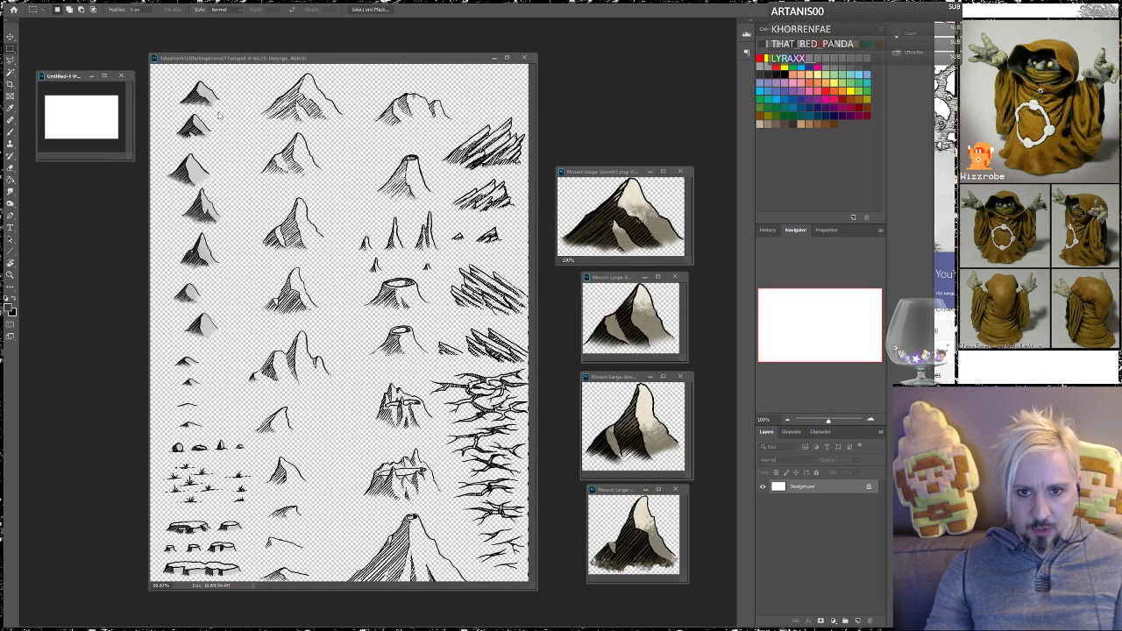
pyautogui.hotkey('ctrl', 'v')
pyautogui.moveTo(75, 78); pyautogui.dragTo(351, 126)
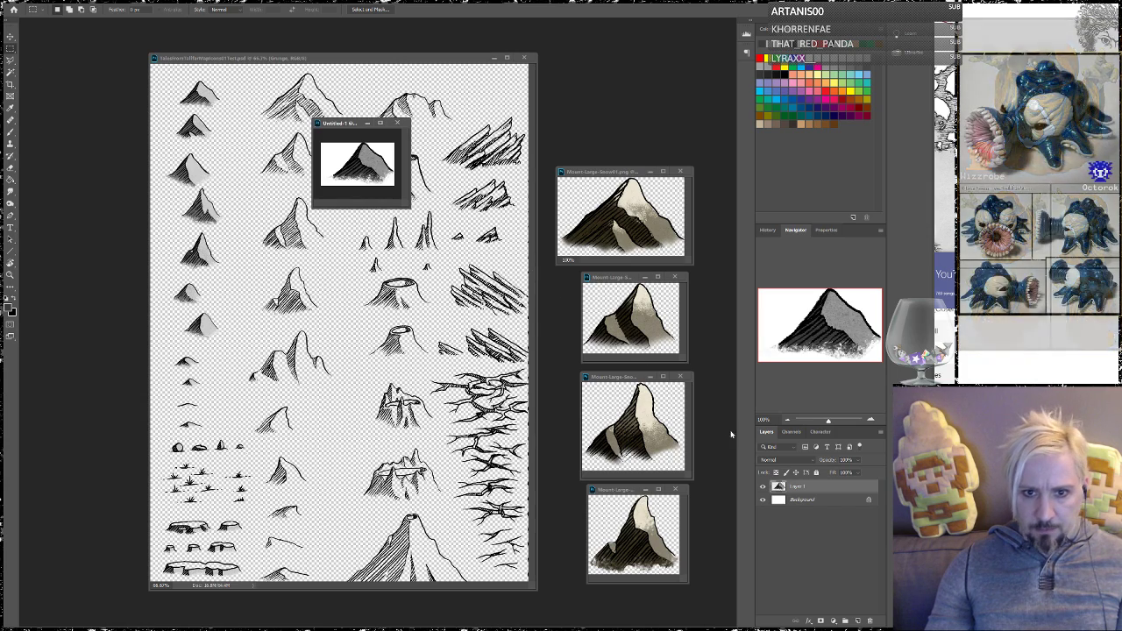
pyautogui.click(837, 501)
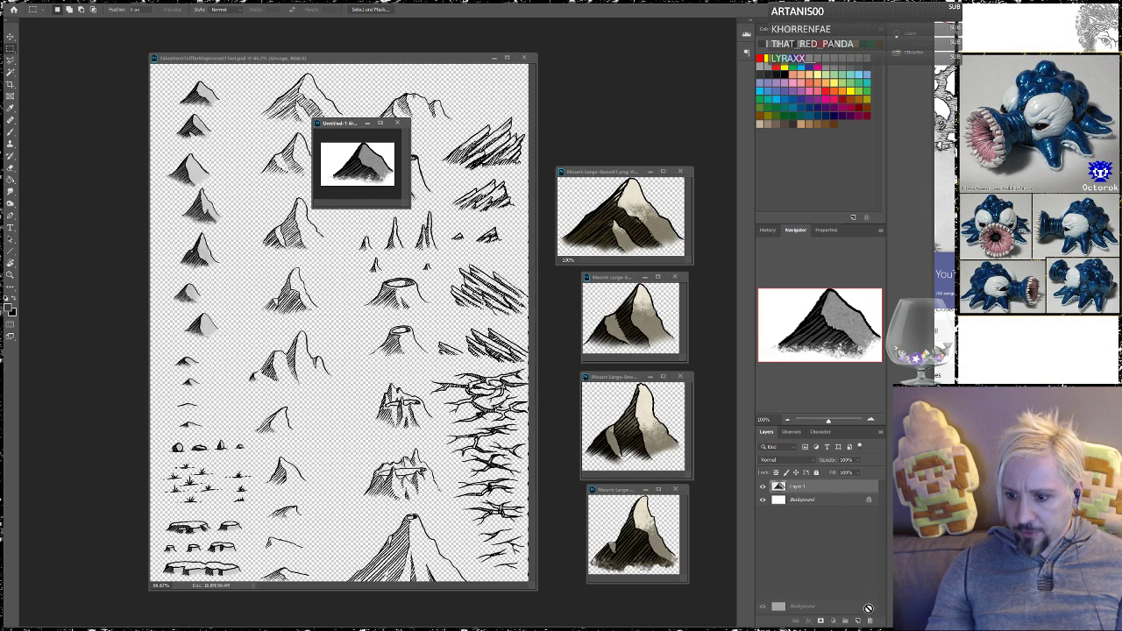
pyautogui.press('Delete')
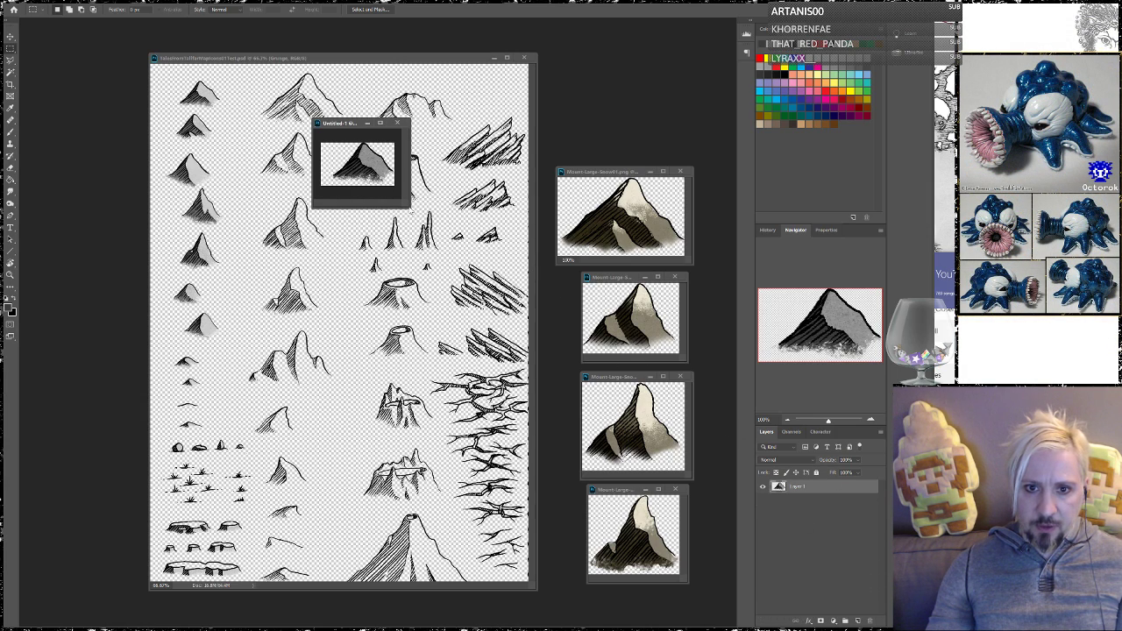
# Crop the new mountain document to trim the empty strip beside the mountain's hatched left slope
pyautogui.moveTo(407, 204); pyautogui.dragTo(631, 455)
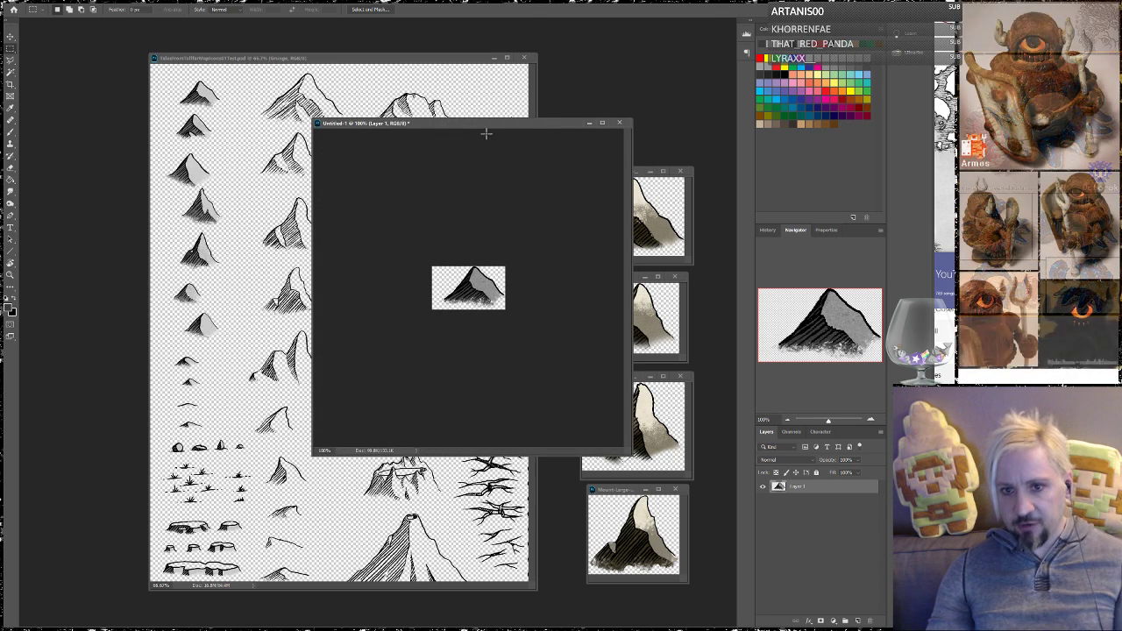
pyautogui.moveTo(483, 125); pyautogui.dragTo(444, 105)
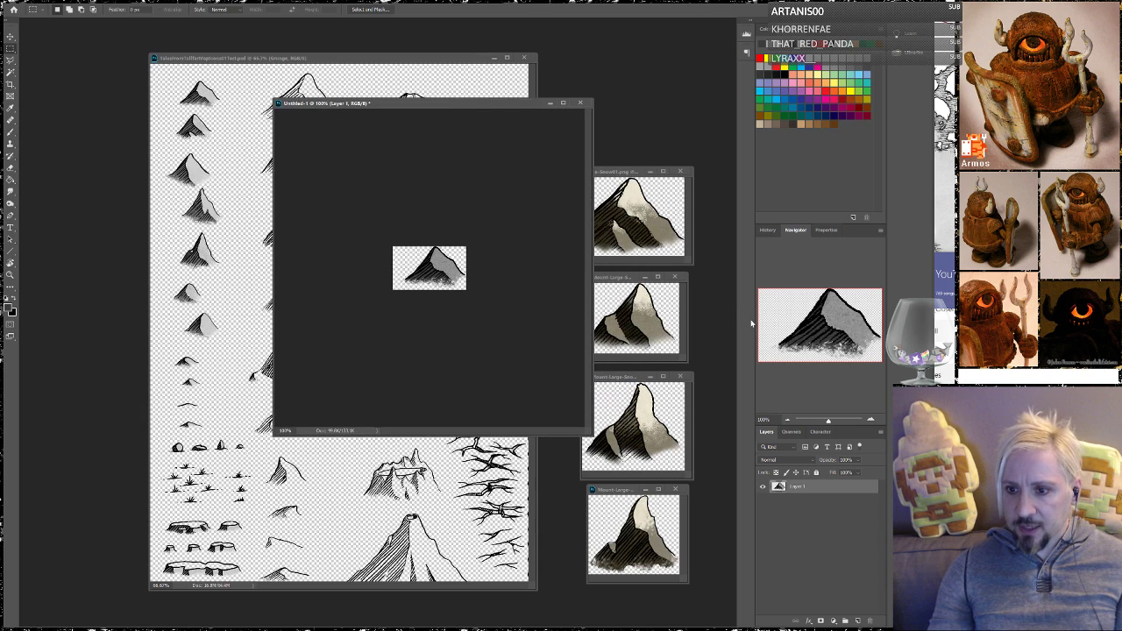
pyautogui.click(871, 421)
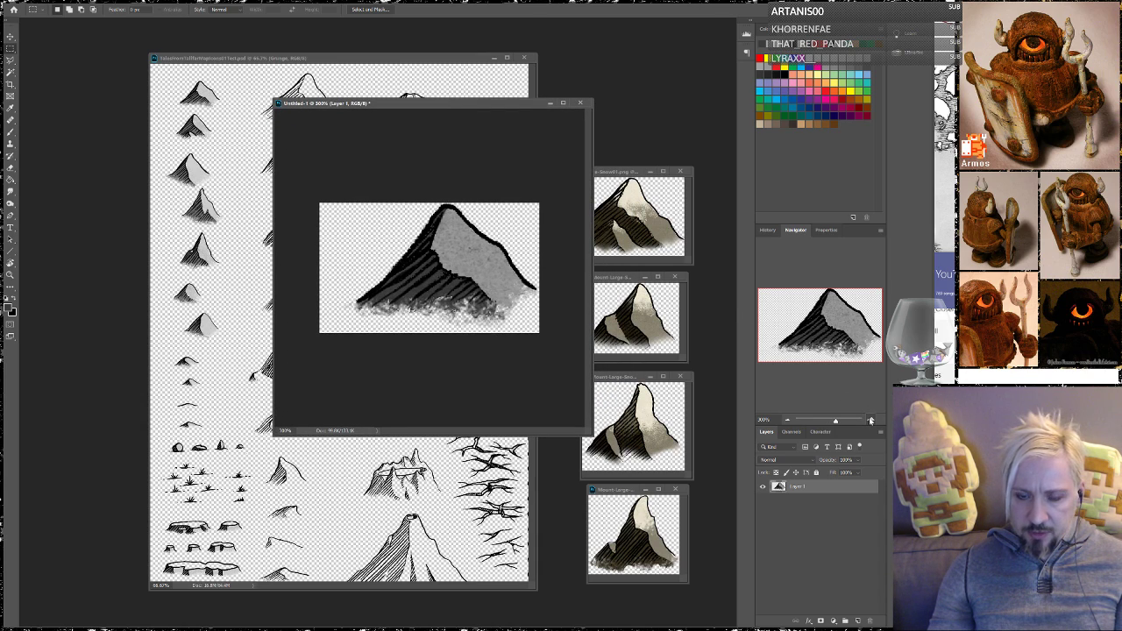
pyautogui.moveTo(589, 433); pyautogui.dragTo(653, 474)
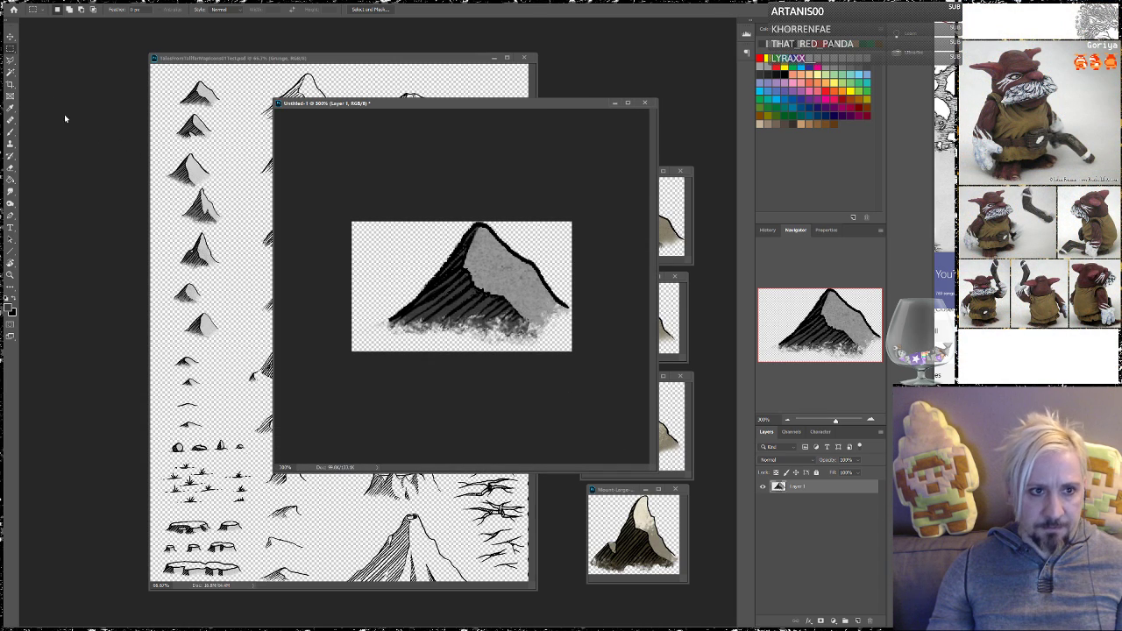
pyautogui.moveTo(600, 197); pyautogui.dragTo(371, 431)
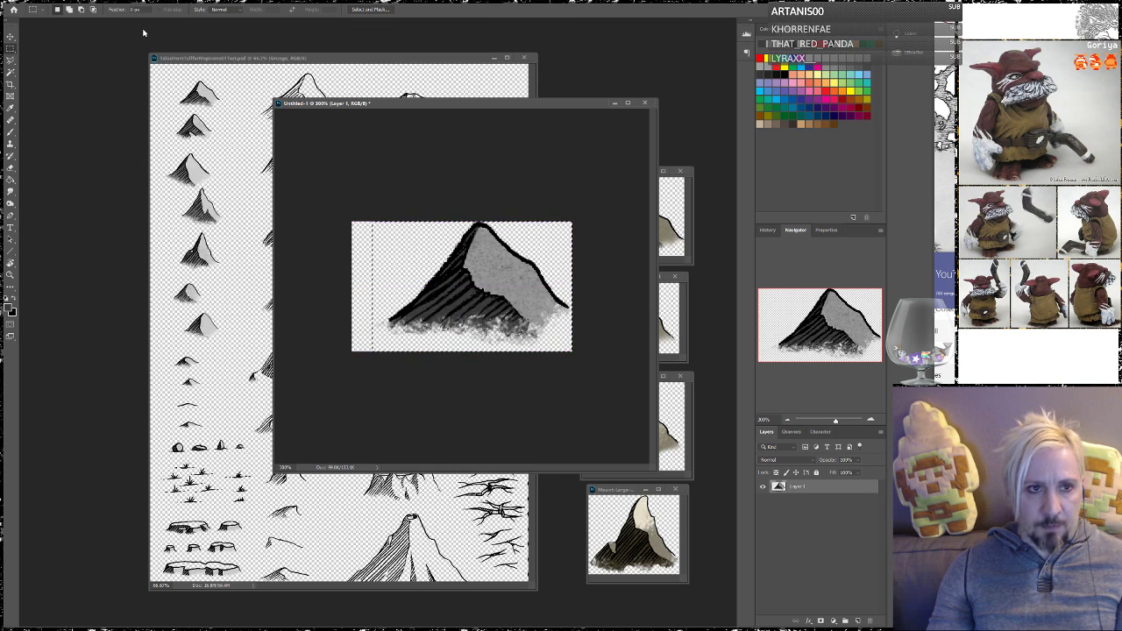
pyautogui.click(69, 5)
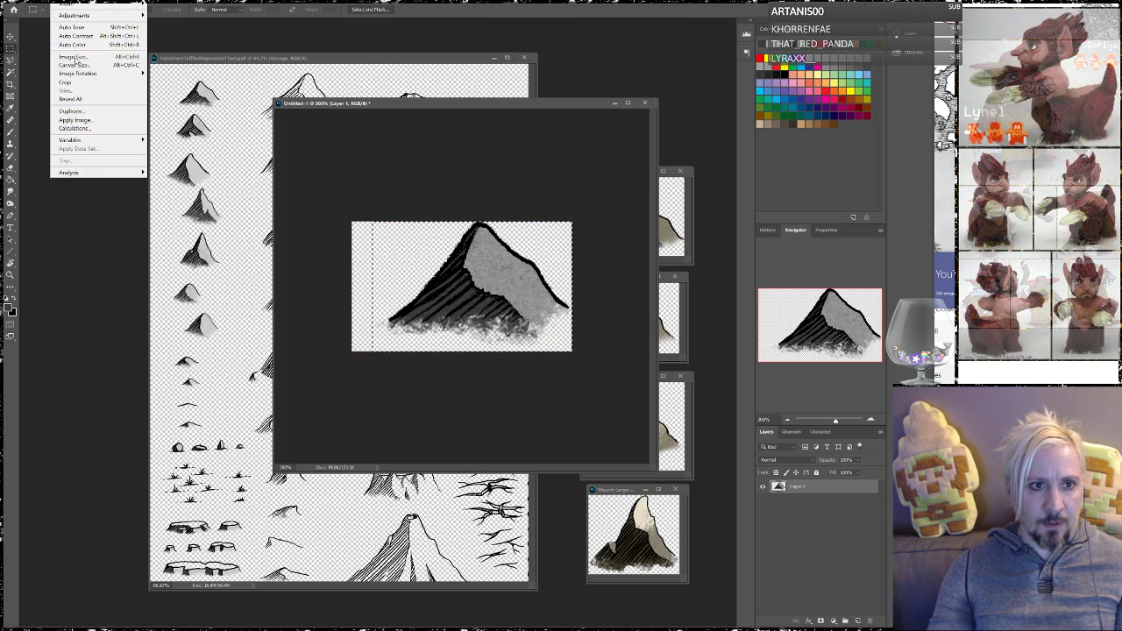
pyautogui.click(71, 85)
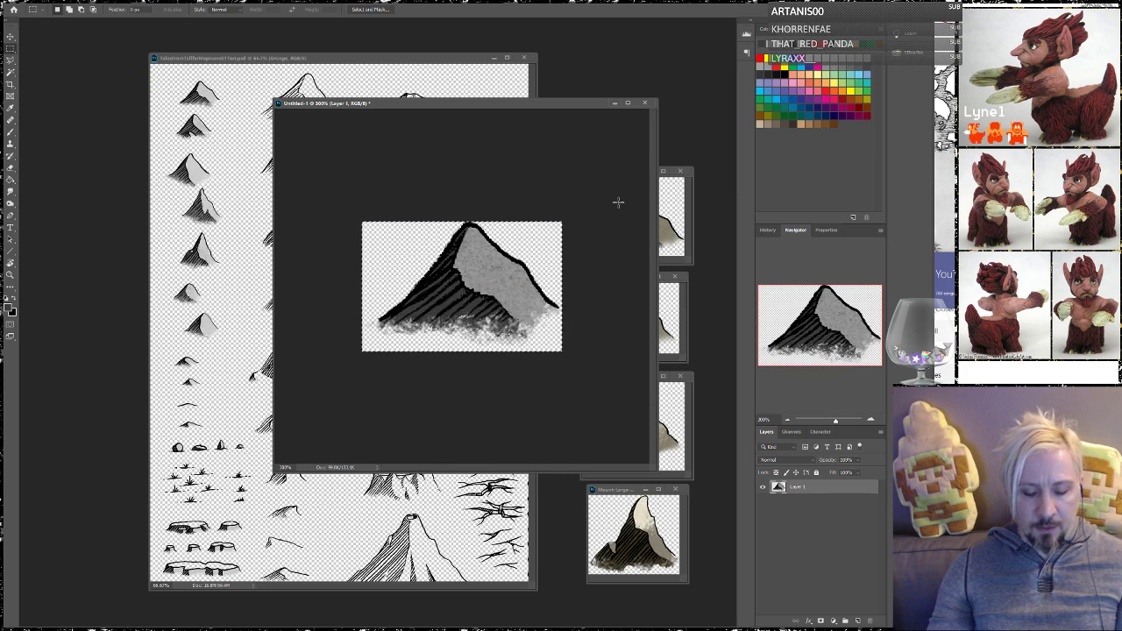
# Start saving the cropped mountain as a new file and create a folder named TalesFromTalifar - MountMed inside sprites/mountains as its destination
pyautogui.click(29, 3)
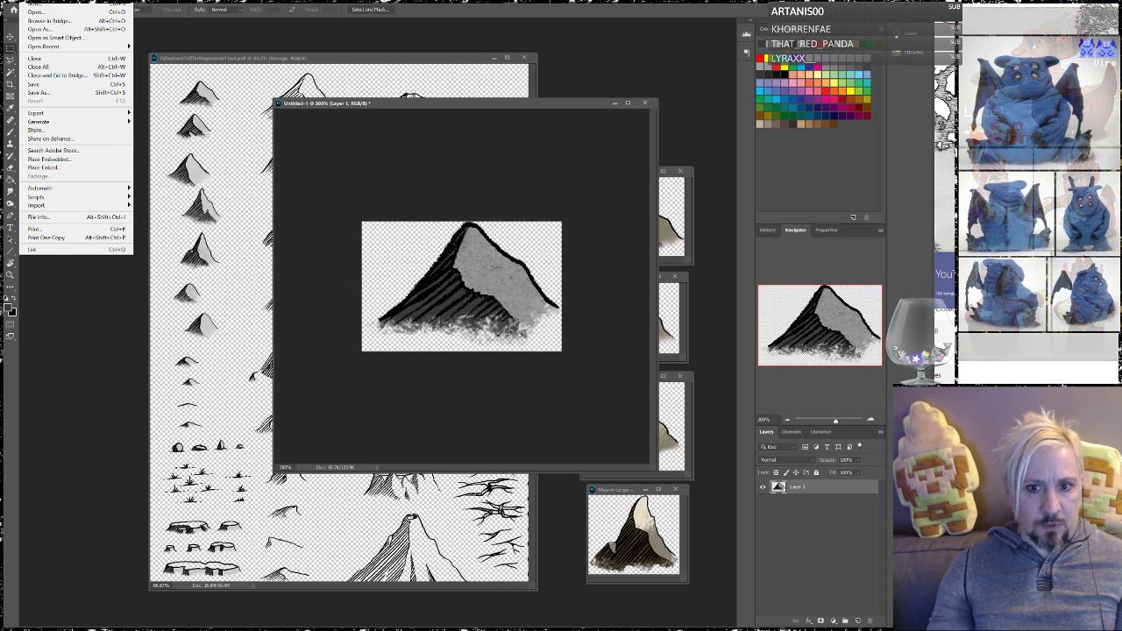
pyautogui.click(55, 92)
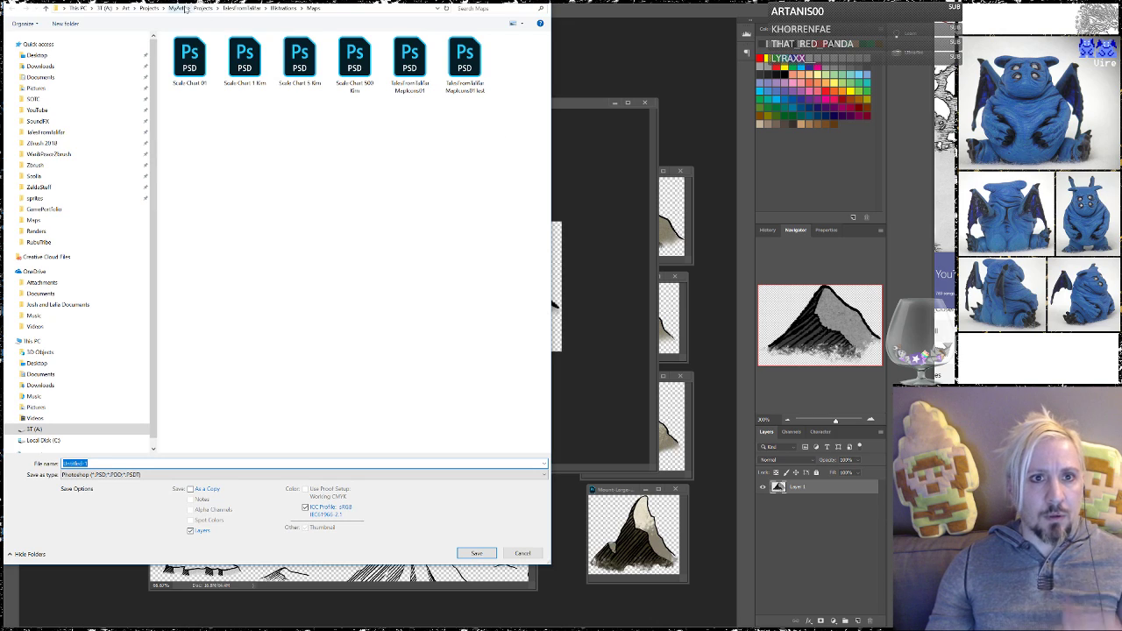
pyautogui.click(35, 198)
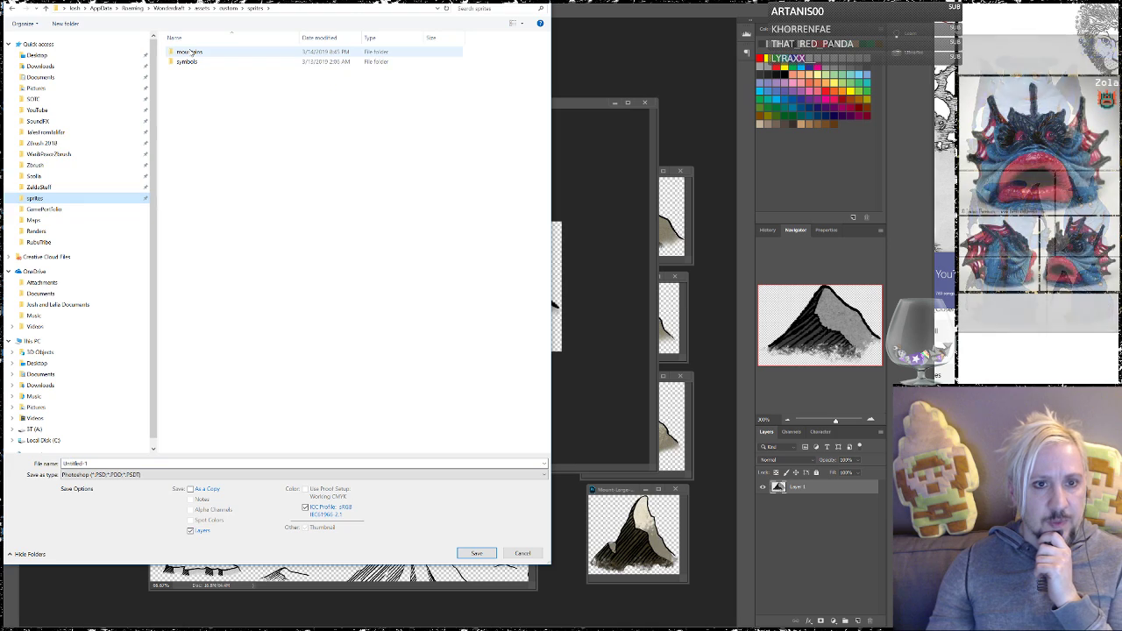
pyautogui.doubleClick(195, 51)
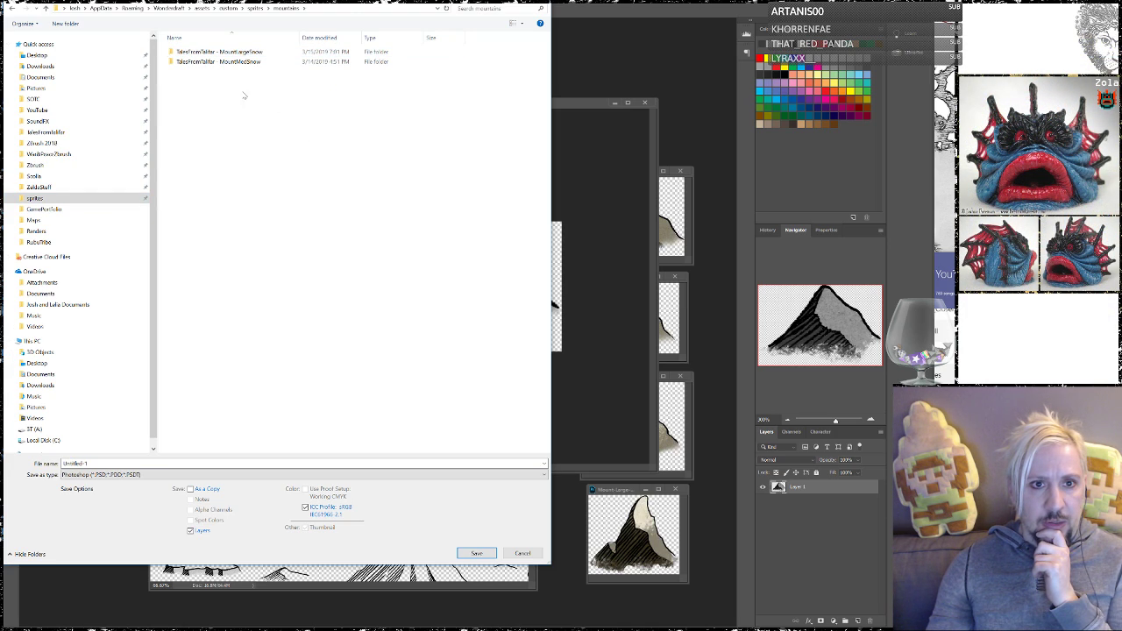
pyautogui.click(65, 23)
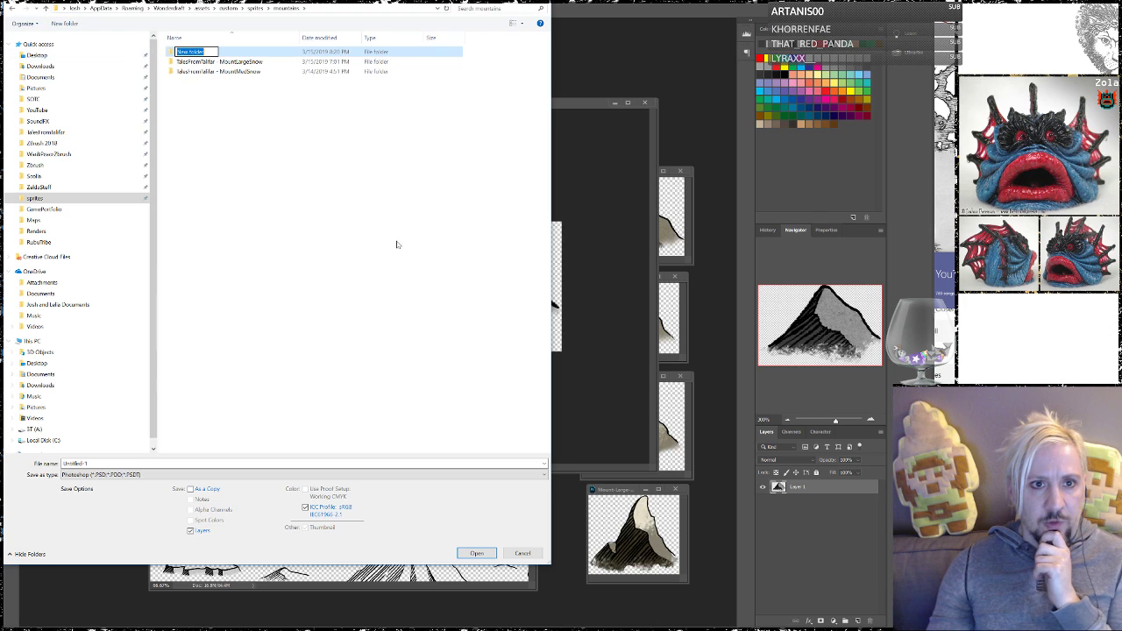
pyautogui.write('Males')
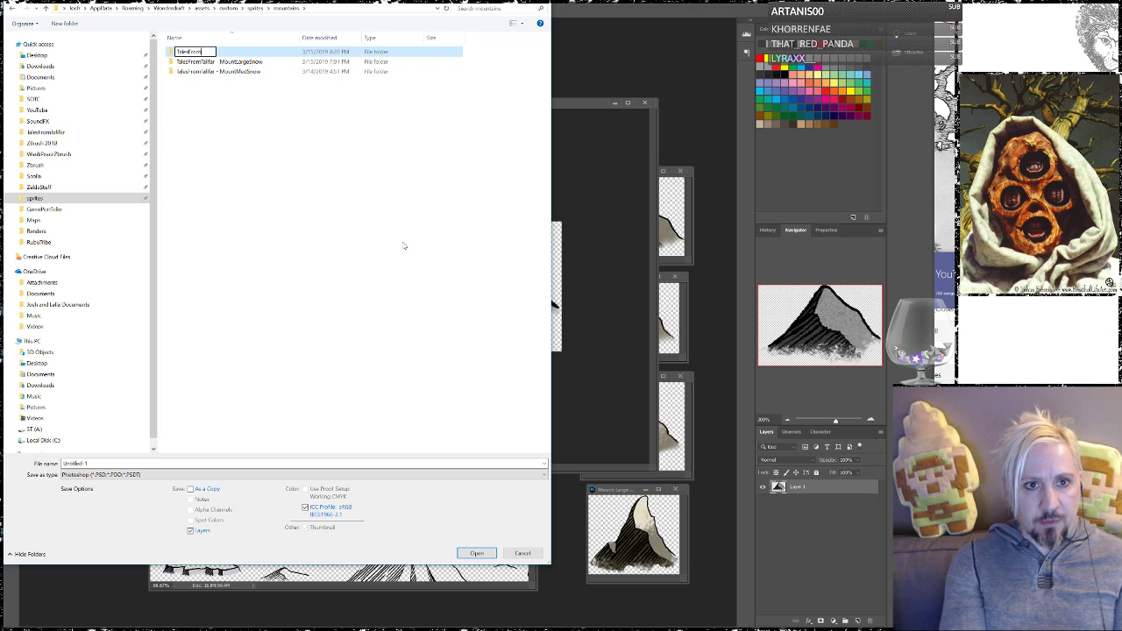
pyautogui.write('FromTalfar ')
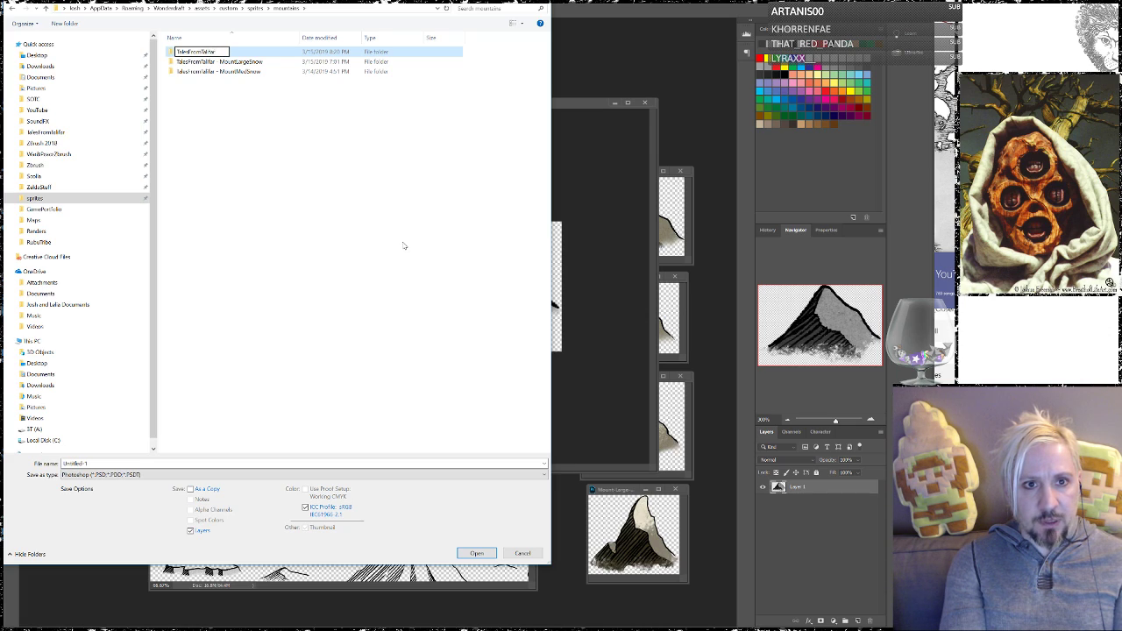
pyautogui.write('- MountMed')
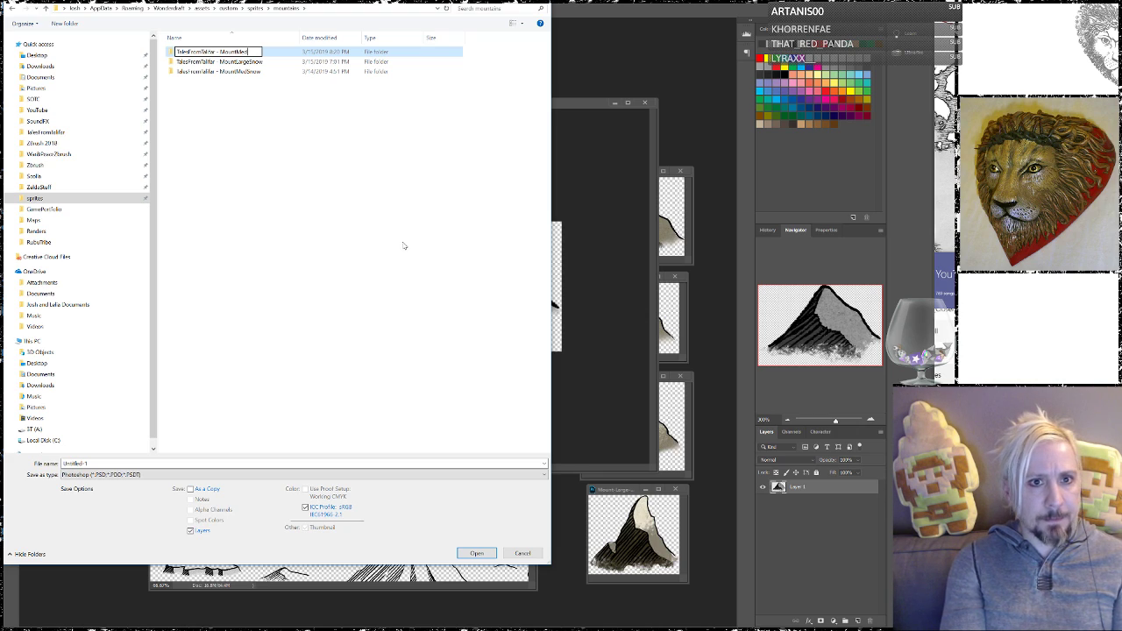
pyautogui.press('Return')
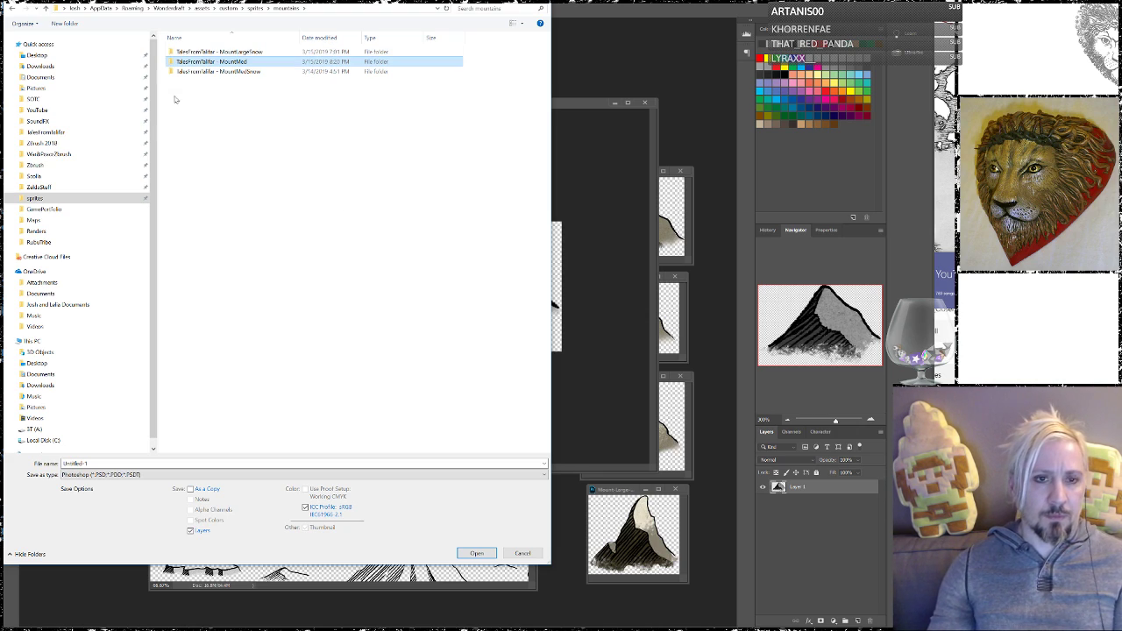
pyautogui.doubleClick(173, 64)
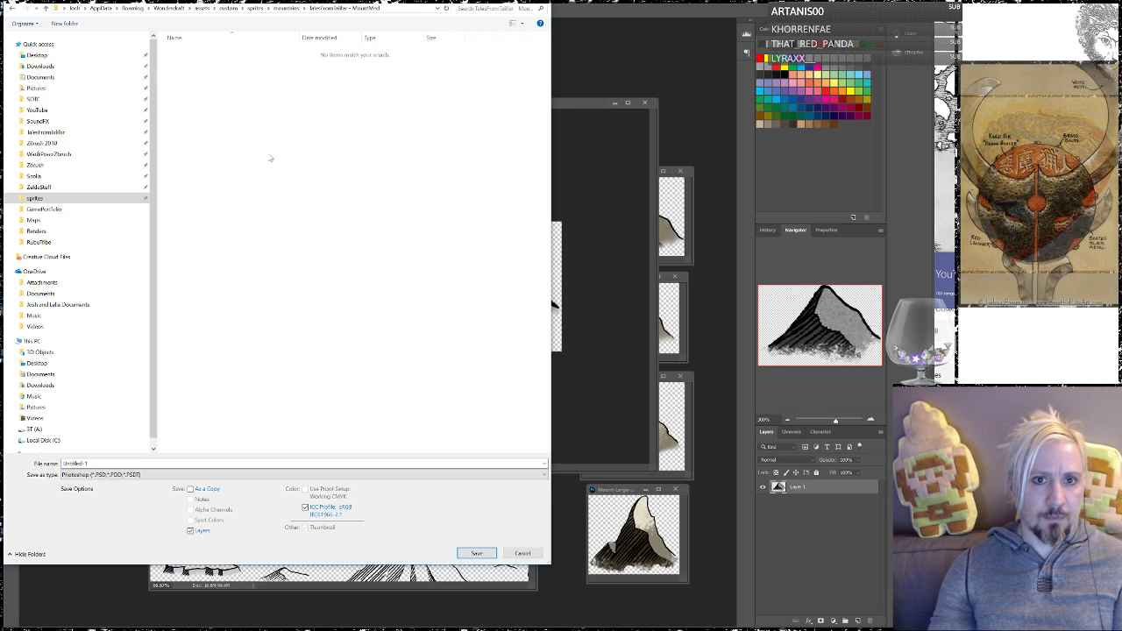
# Save the mountain in that folder as a PNG named MountMed01, using the Large file size (Fastest saving) option
pyautogui.click(94, 475)
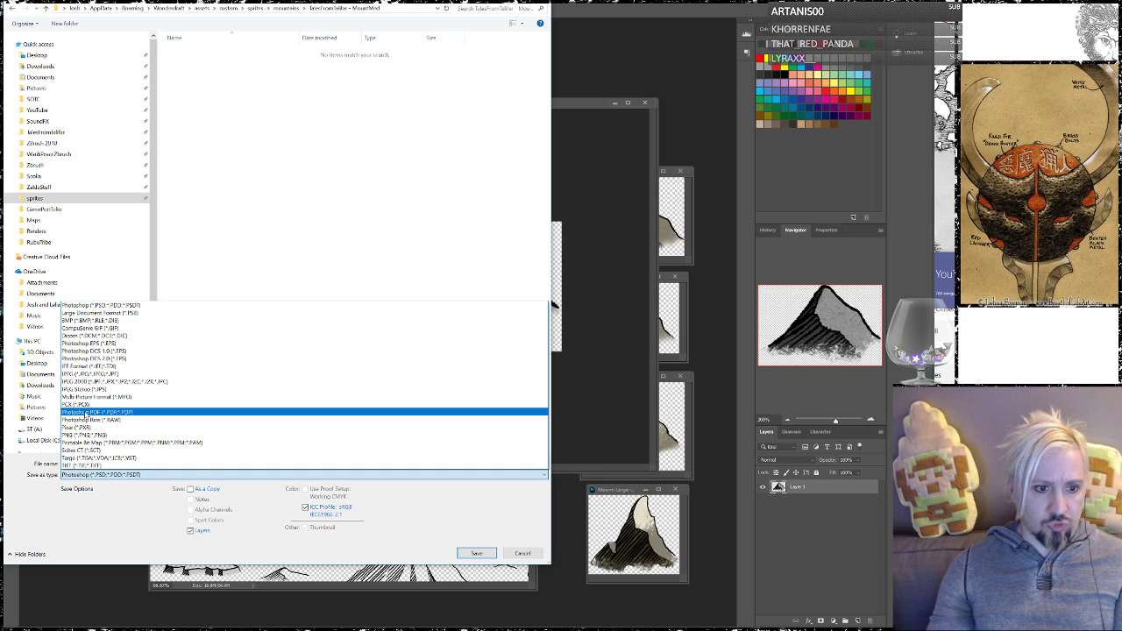
pyautogui.click(86, 435)
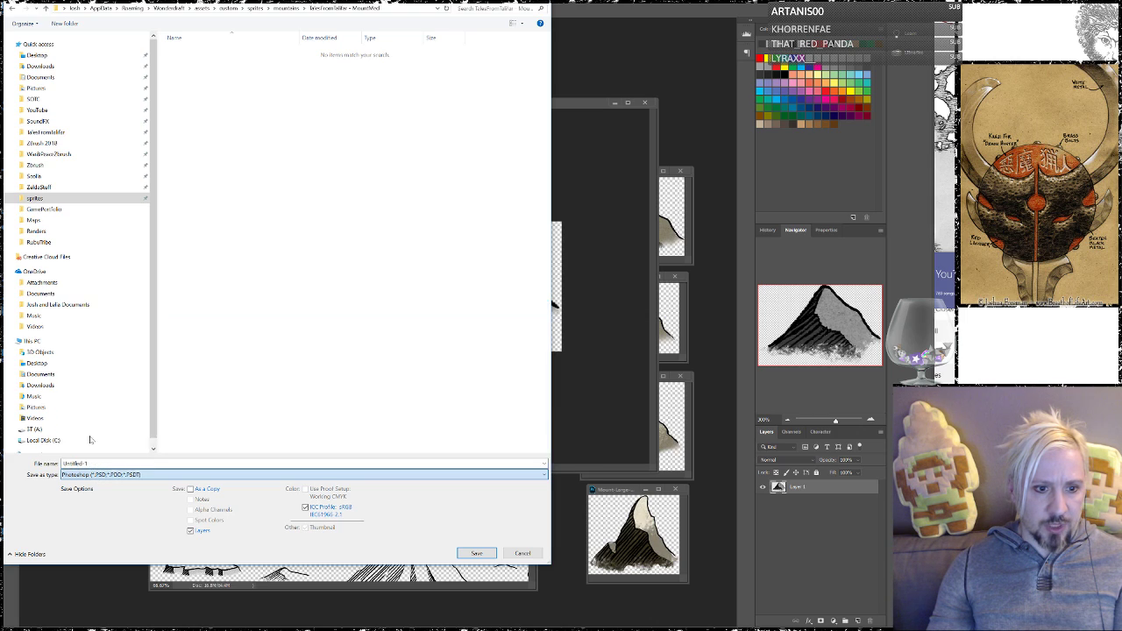
pyautogui.doubleClick(74, 463)
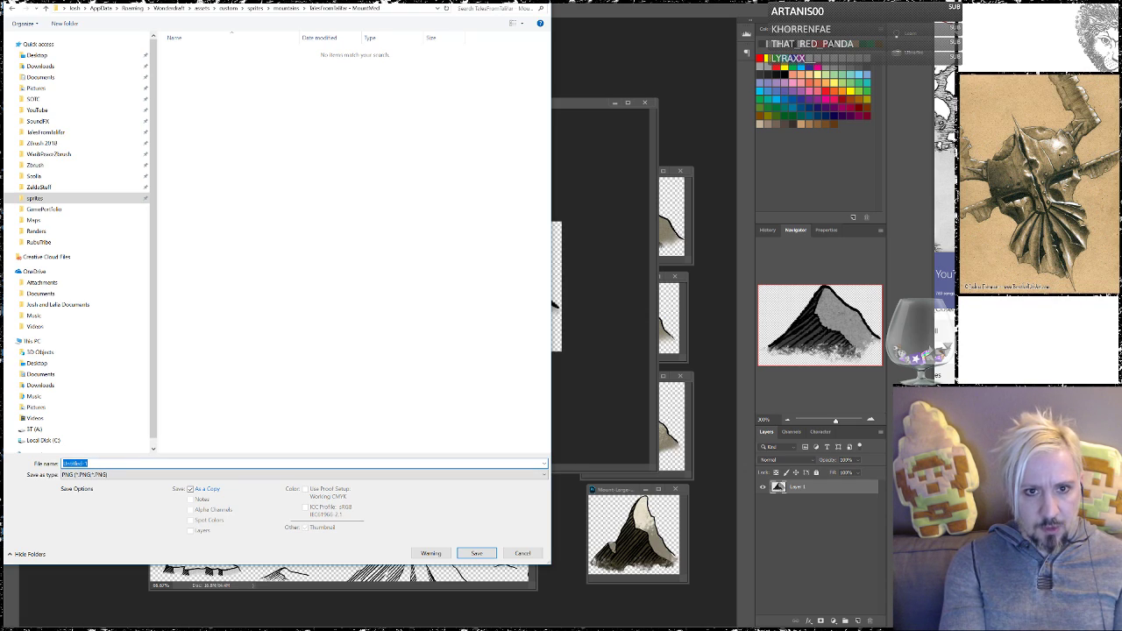
pyautogui.write('MountMed')
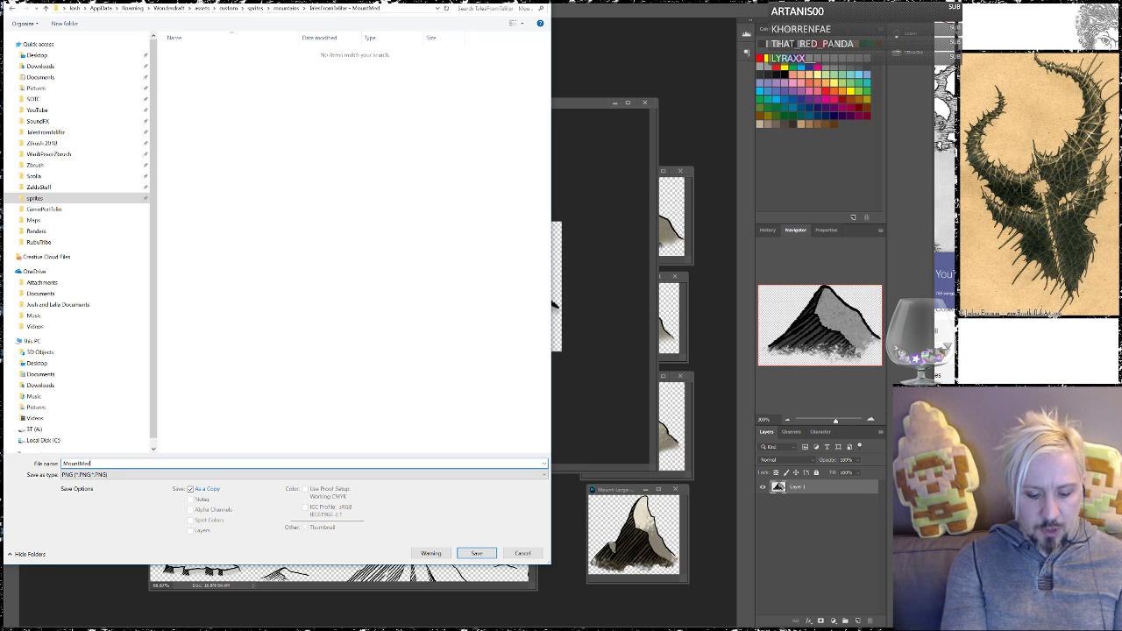
pyautogui.write('01')
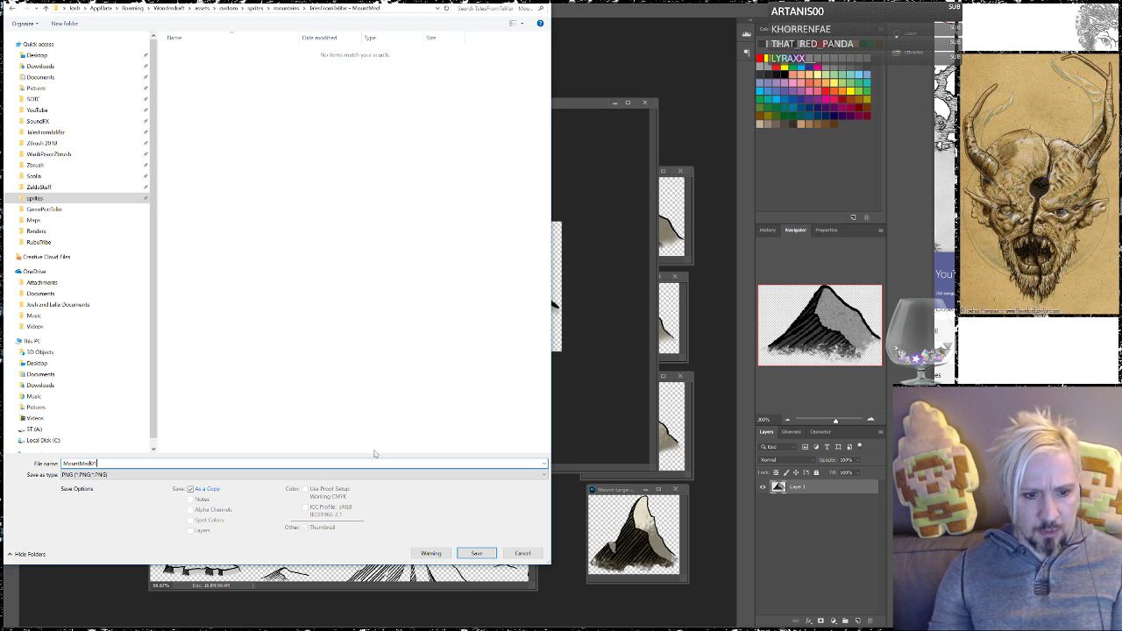
pyautogui.click(474, 554)
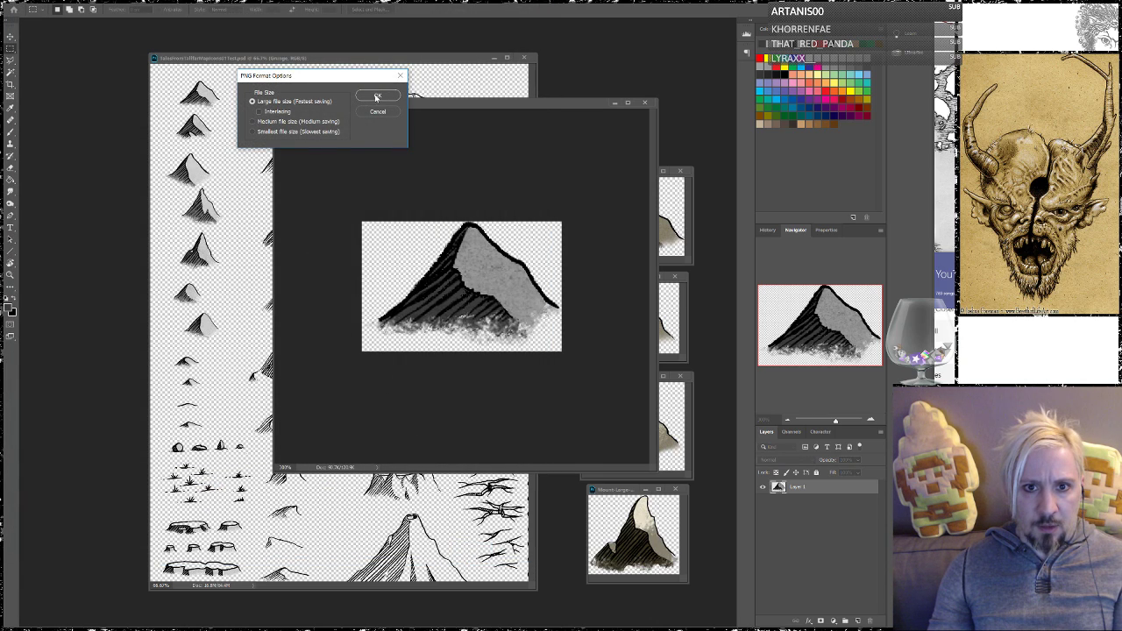
pyautogui.click(378, 97)
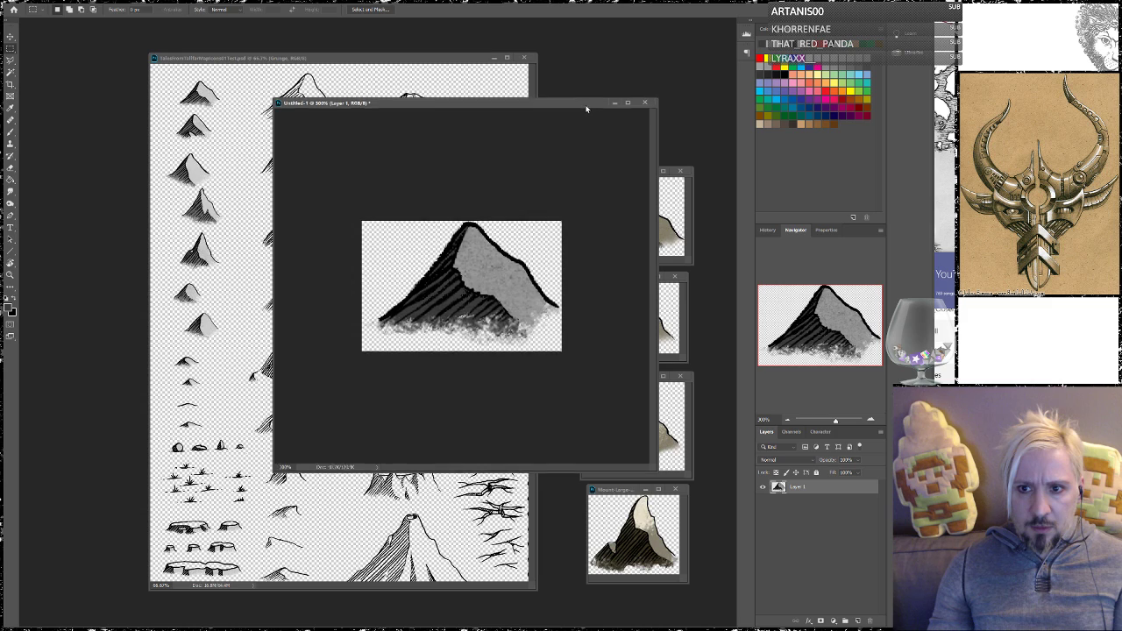
# Move the Untitled-1 mountain document aside and close the four small coloured mountain documents
pyautogui.moveTo(586, 108); pyautogui.dragTo(449, 118)
pyautogui.click(679, 170)
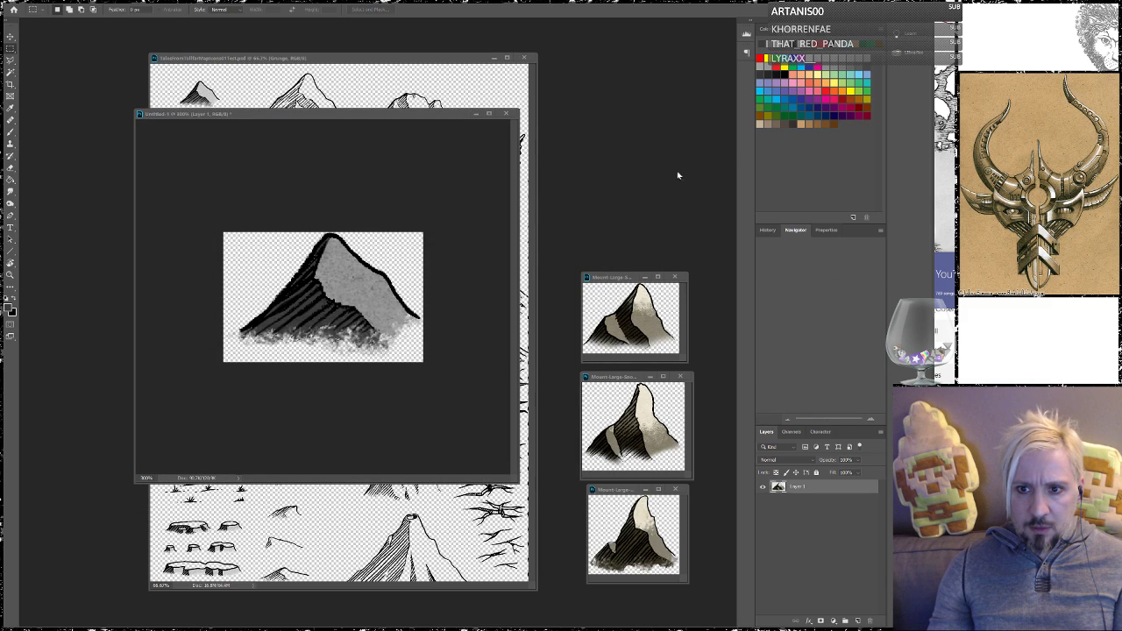
pyautogui.click(675, 277)
pyautogui.click(680, 376)
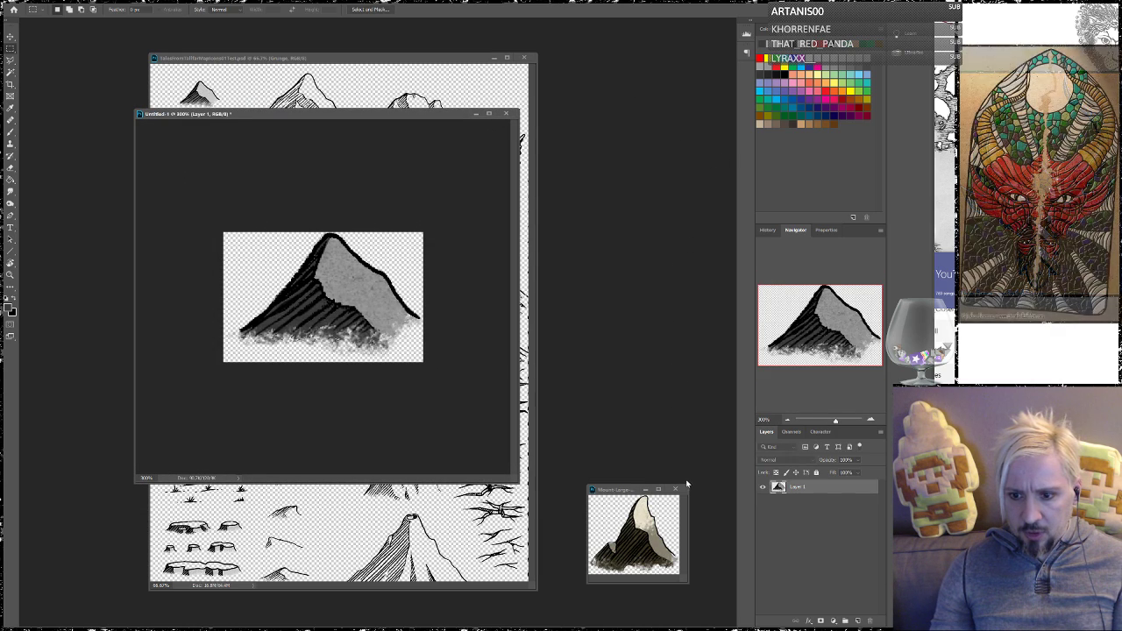
pyautogui.click(675, 489)
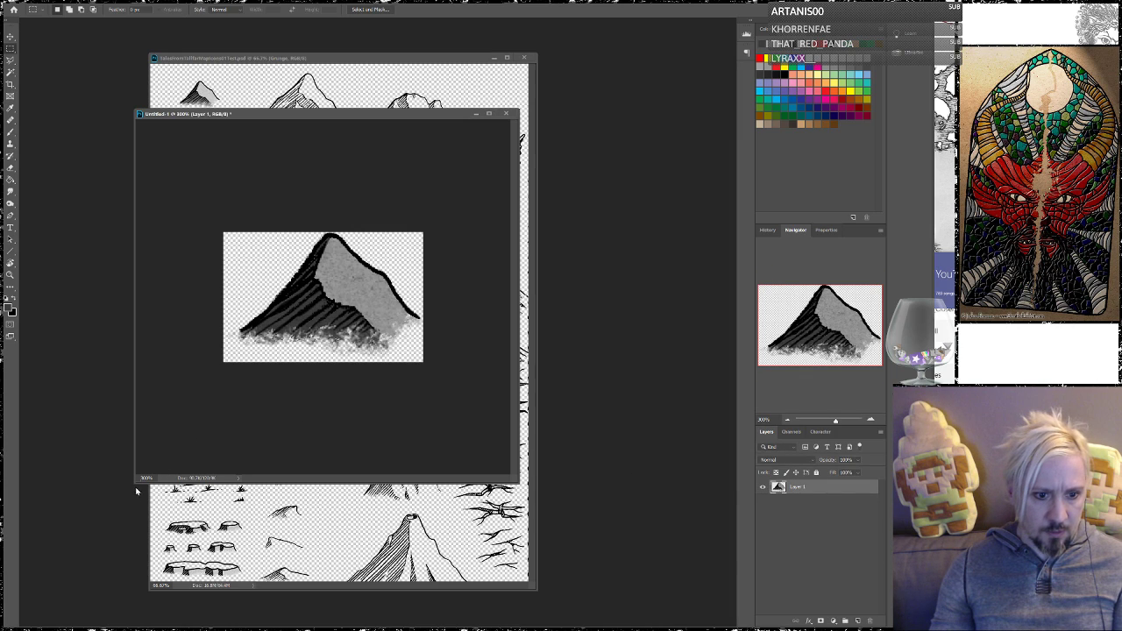
# Zoom the Untitled-1 mountain out to 100%, shrink its window around it and park it clear of the mountain sheet
pyautogui.moveTo(134, 482); pyautogui.dragTo(294, 261)
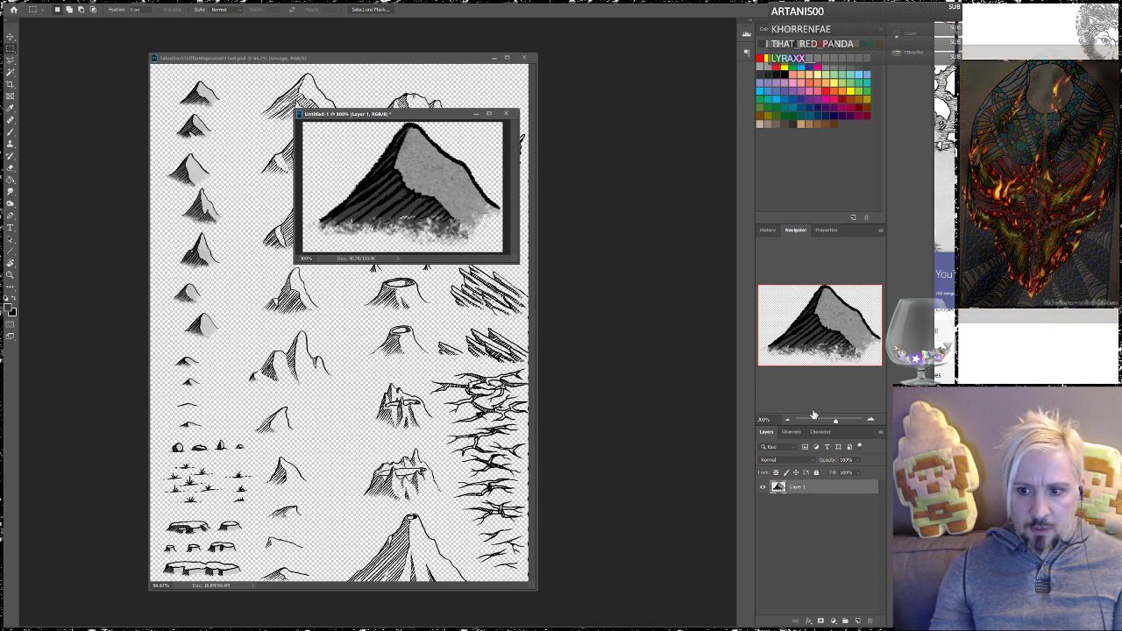
pyautogui.click(788, 422)
pyautogui.click(788, 422)
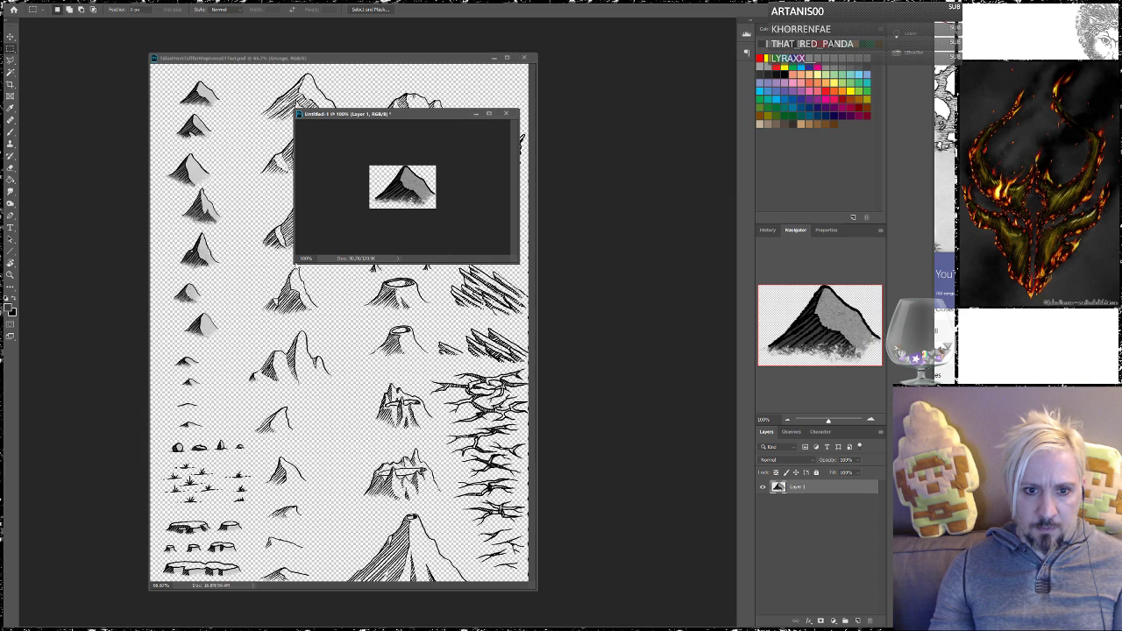
pyautogui.moveTo(295, 260); pyautogui.dragTo(427, 192)
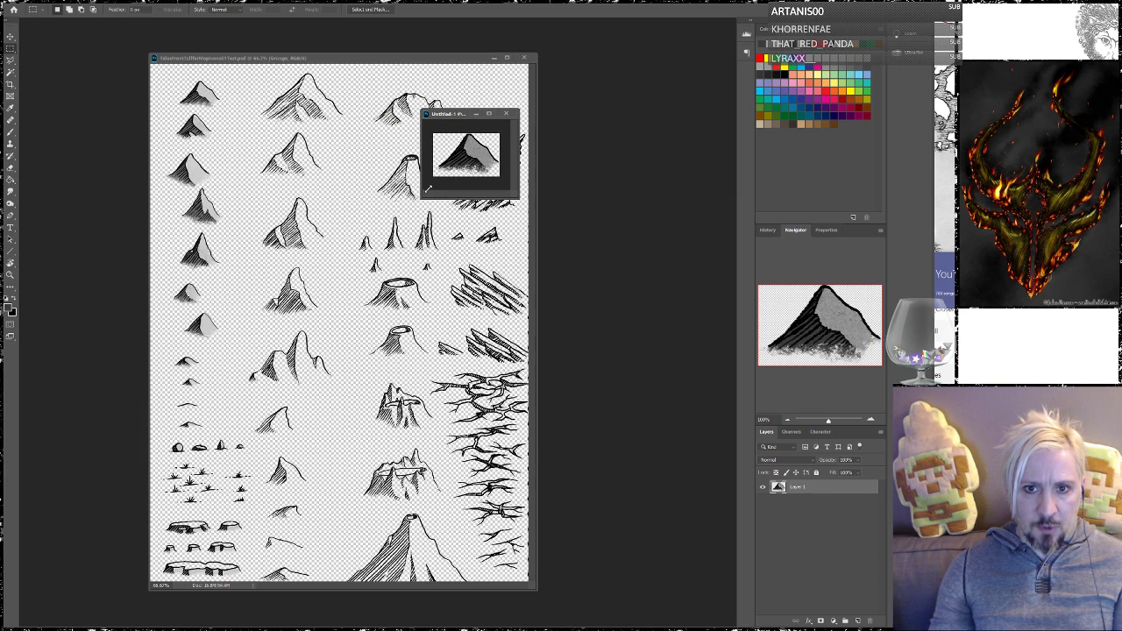
pyautogui.moveTo(448, 117); pyautogui.dragTo(666, 542)
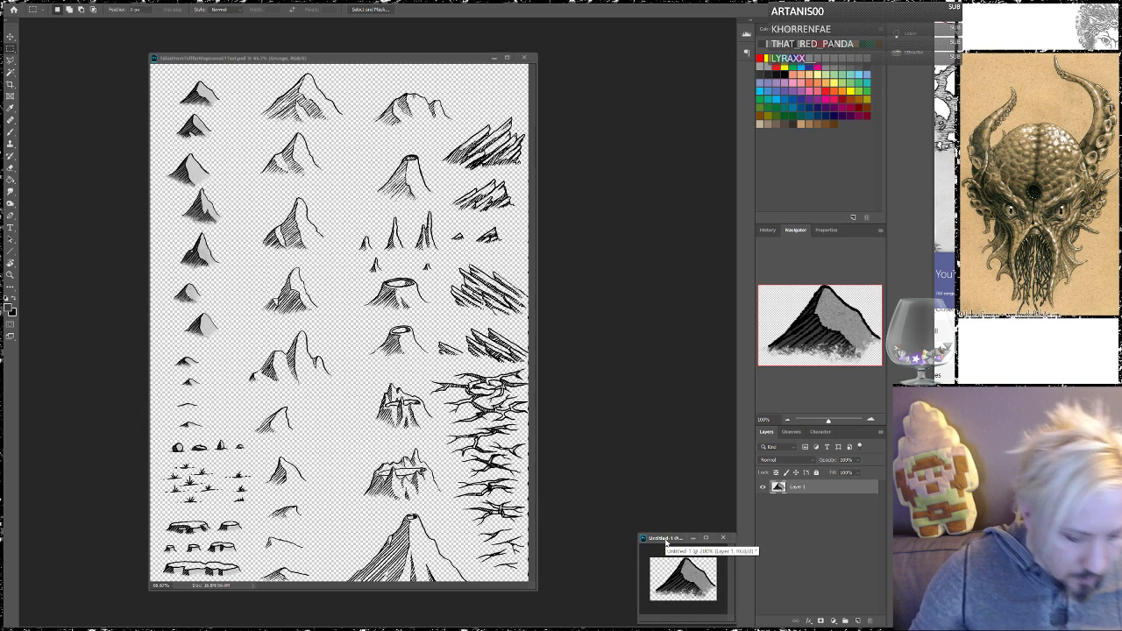
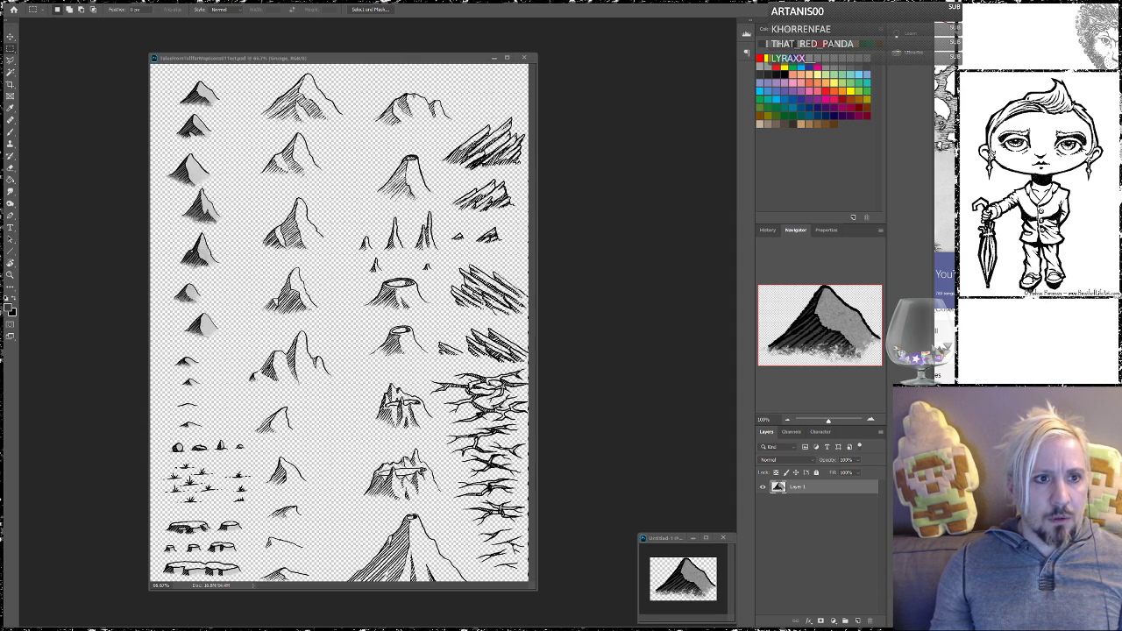
# Select the second mountain from the top of the sheet's first column with a rectangular marquee
pyautogui.moveTo(172, 73); pyautogui.dragTo(226, 109)
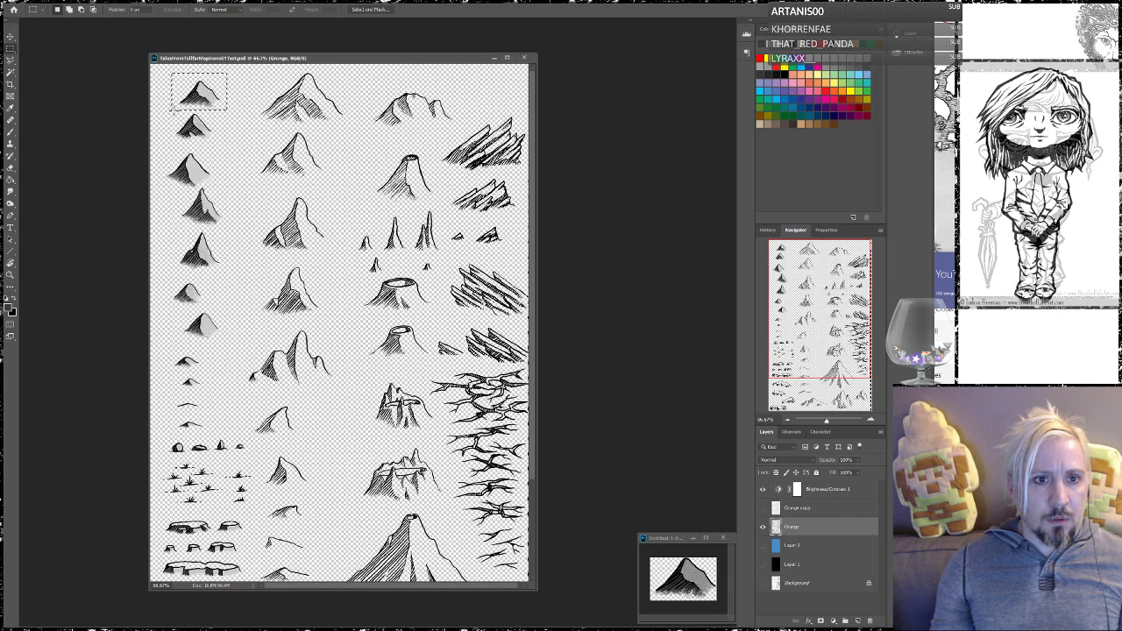
pyautogui.click(205, 142)
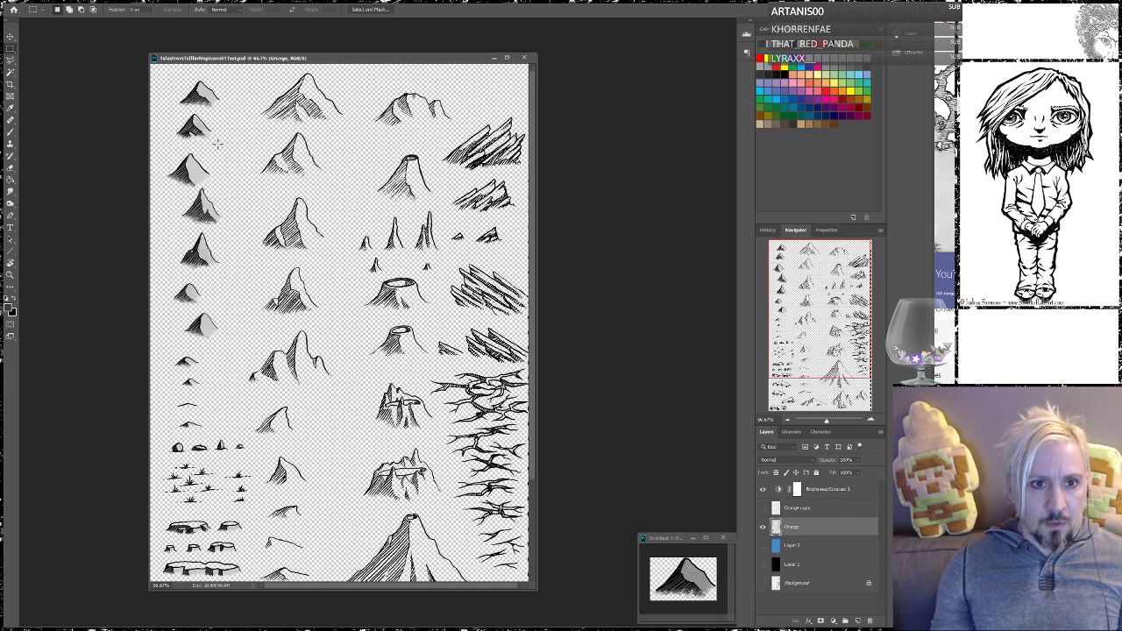
pyautogui.moveTo(219, 142); pyautogui.dragTo(164, 111)
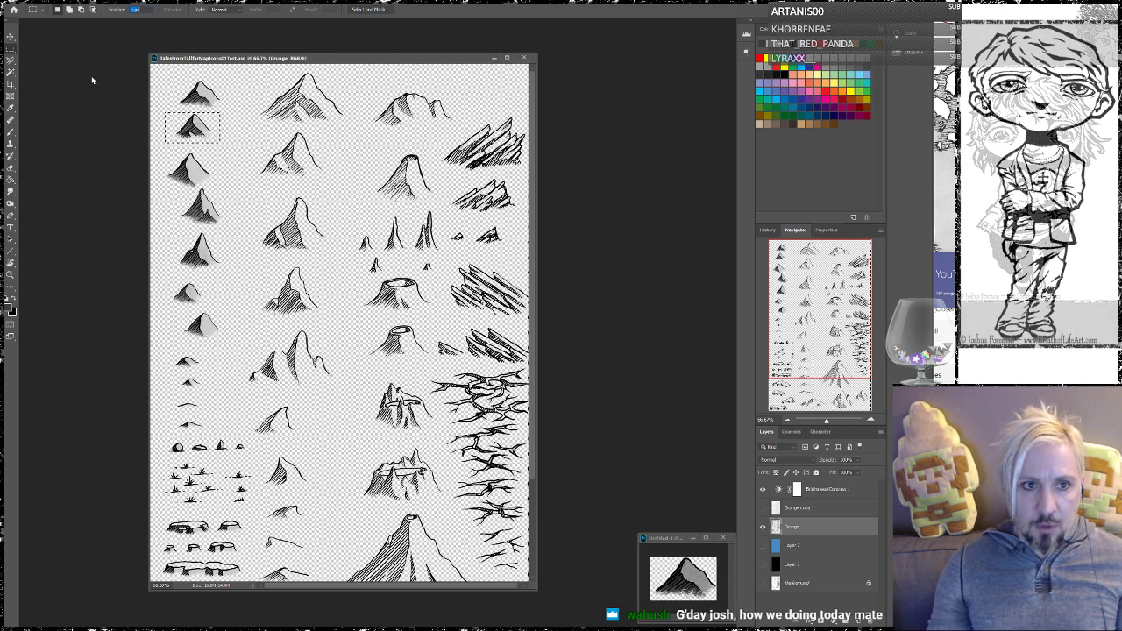
# Create a 181 × 130 pixel, 300 ppi document with white background from the Clipboard preset and place it beside the mountain sheet
pyautogui.click(26, 2)
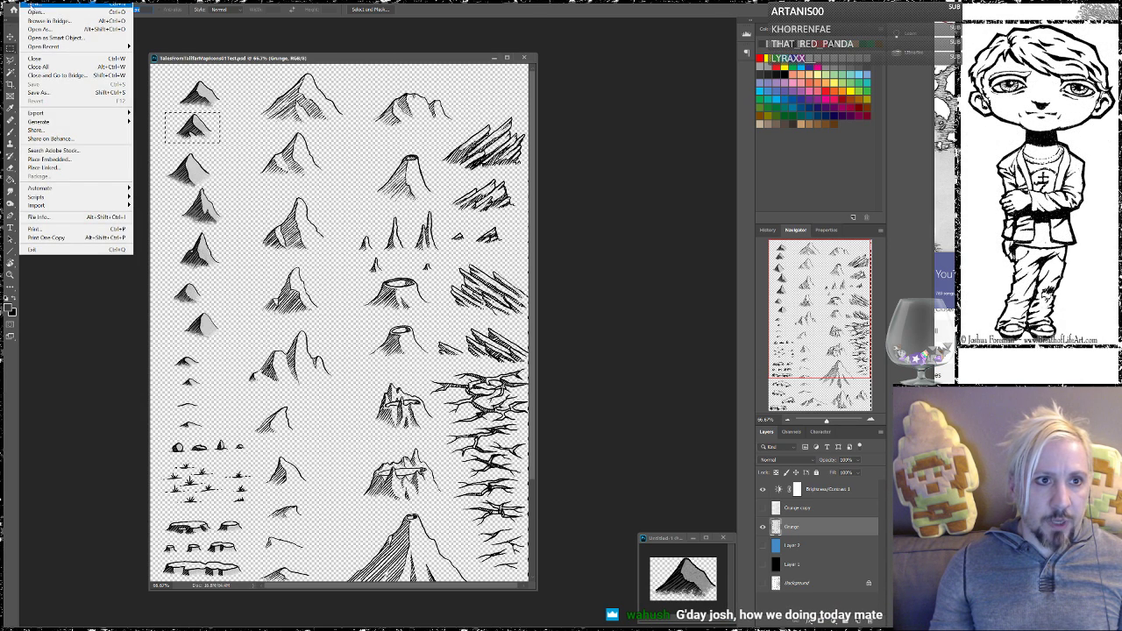
pyautogui.click(37, 4)
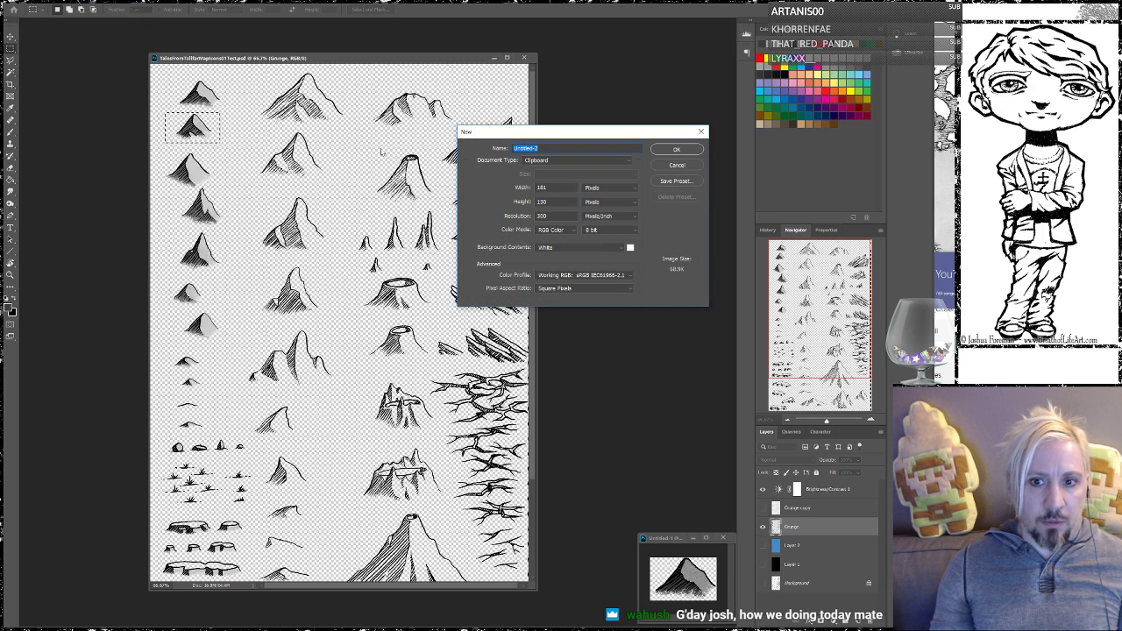
pyautogui.press('Return')
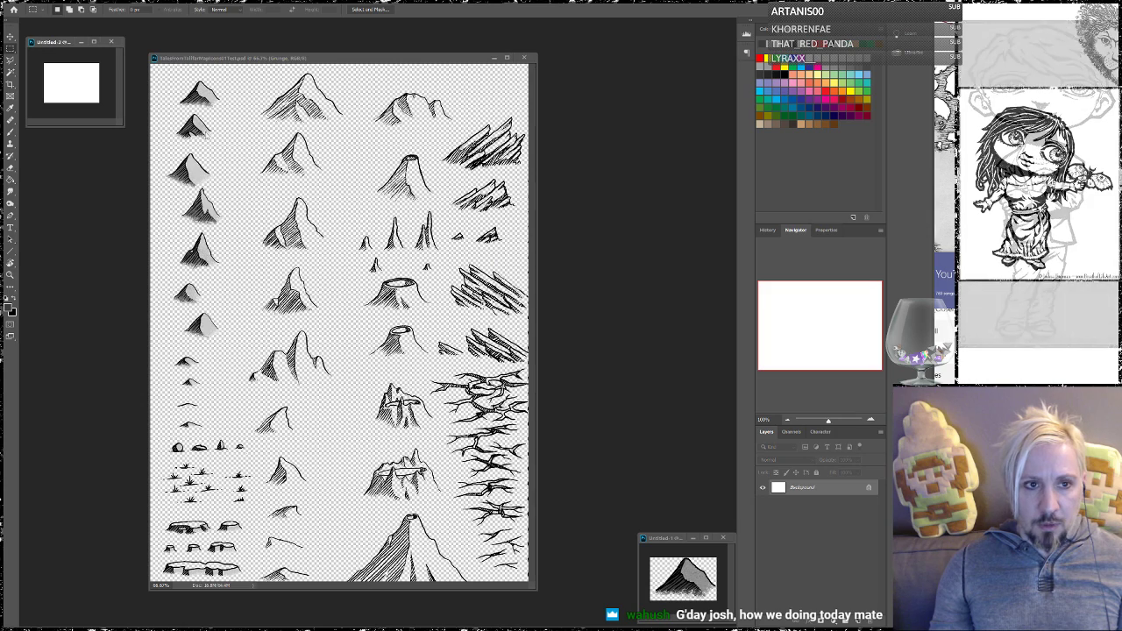
pyautogui.moveTo(53, 46); pyautogui.dragTo(561, 197)
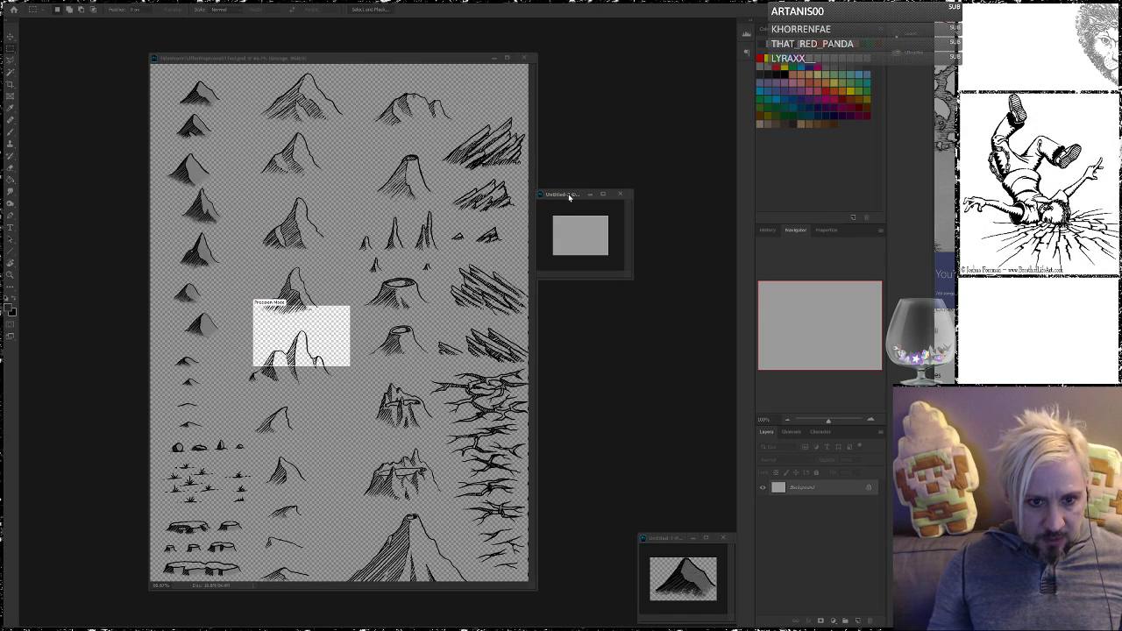
# Open the Wacom Tablet Properties, move the window aside and delete the Radial Menu panel from the on-screen controls
pyautogui.middleClick(377, 328)
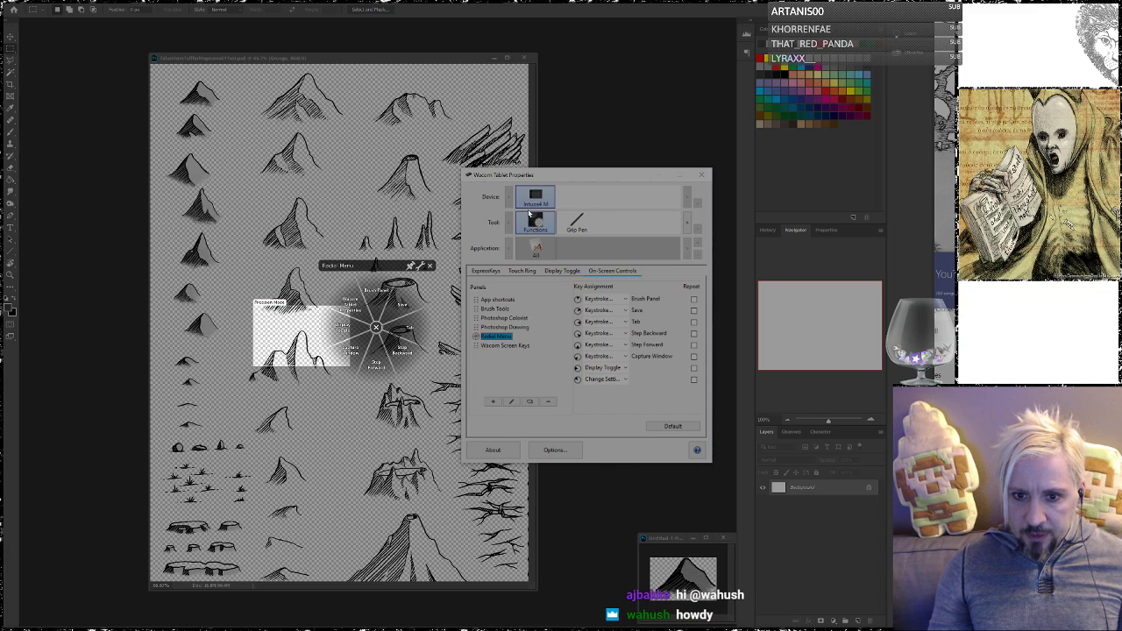
pyautogui.moveTo(573, 176); pyautogui.dragTo(193, 42)
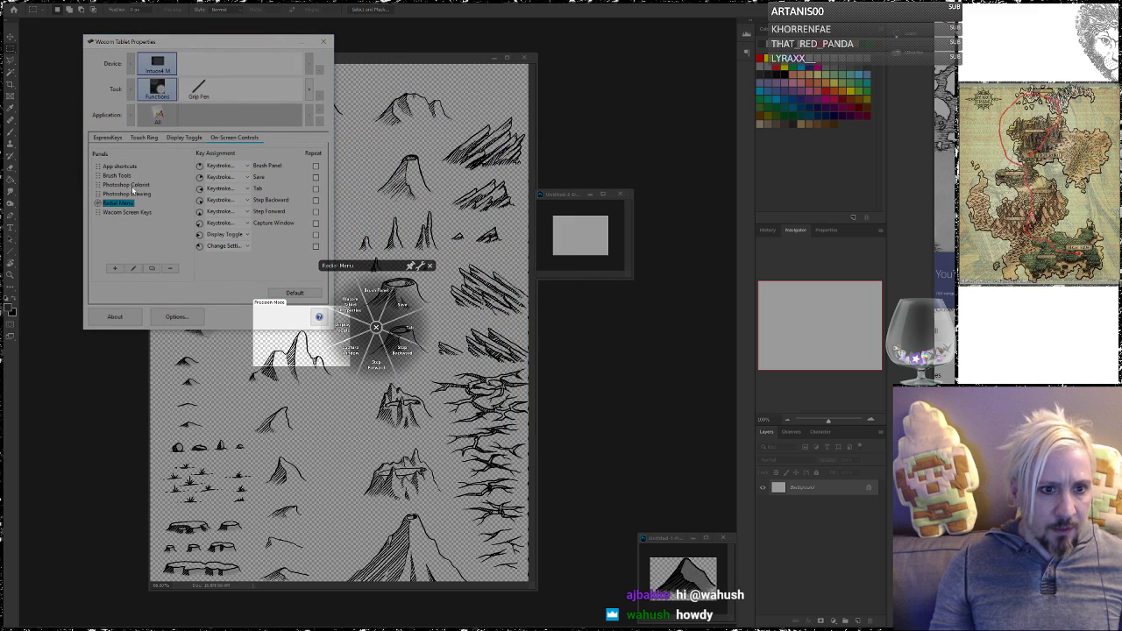
pyautogui.click(170, 269)
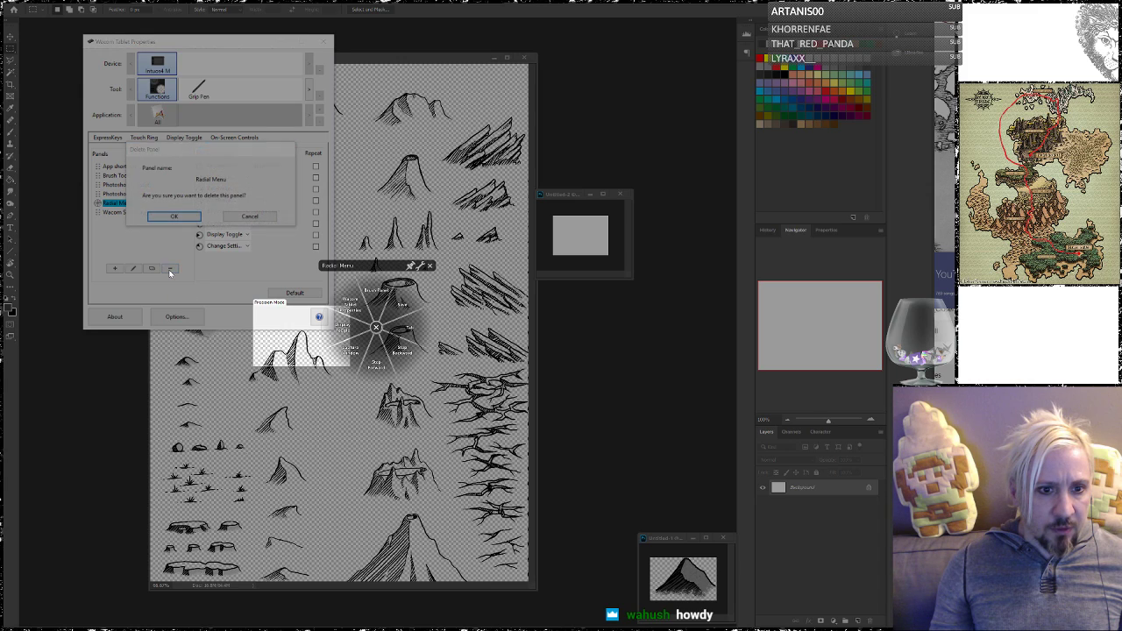
pyautogui.click(172, 217)
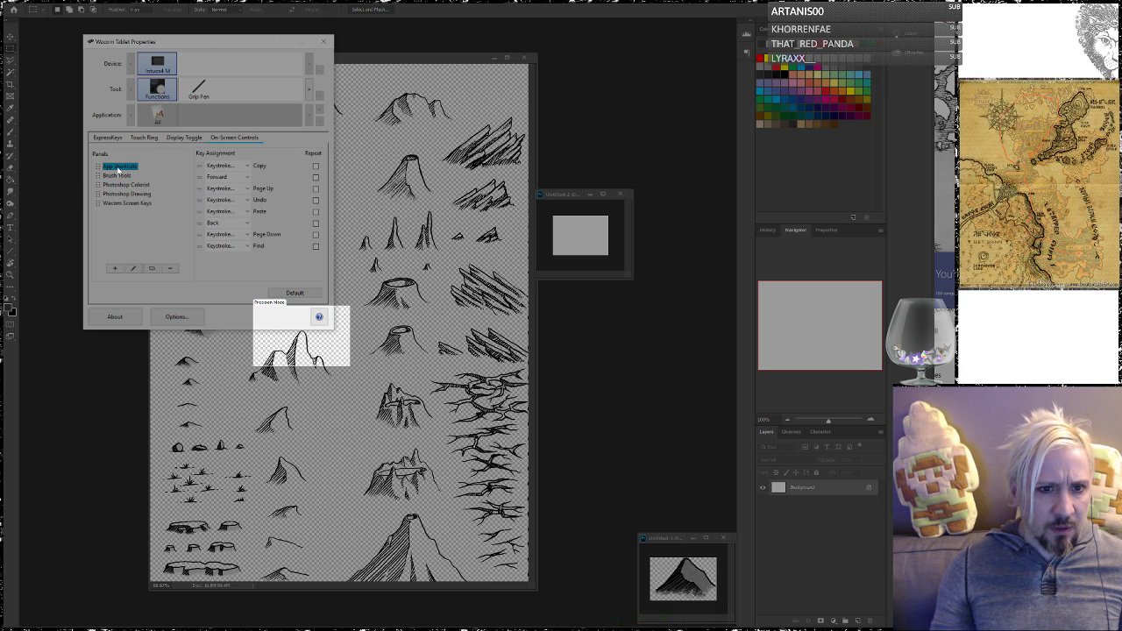
# Delete the App shortcuts and Wacom Screen Keys panels from the tablet's on-screen controls
pyautogui.click(172, 269)
pyautogui.click(172, 215)
pyautogui.click(170, 269)
pyautogui.click(181, 215)
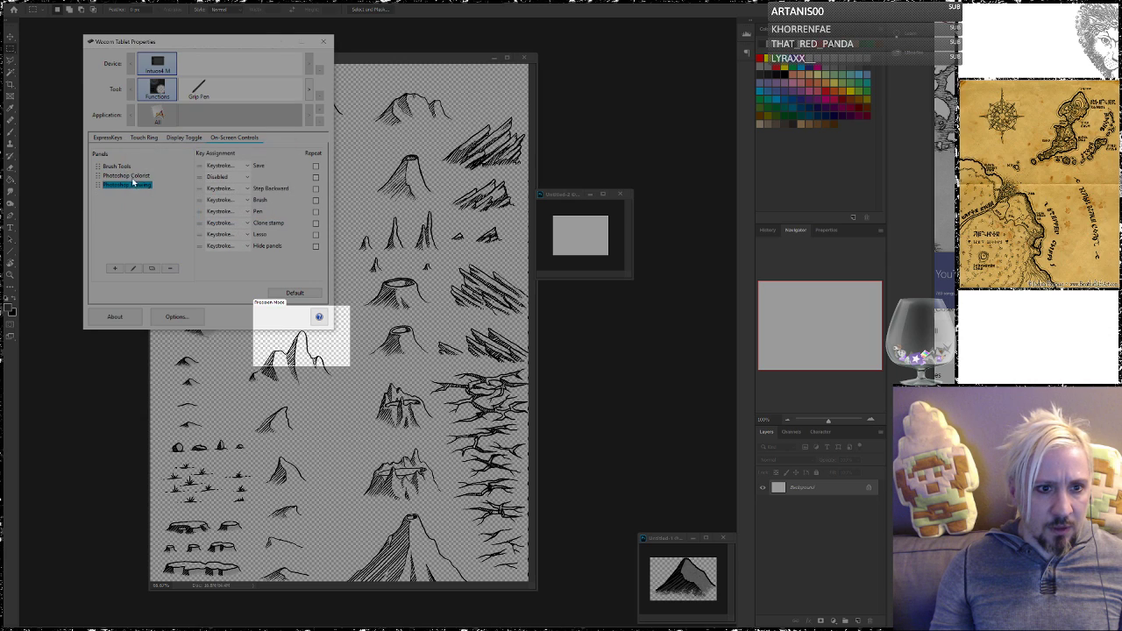
# Delete the Photoshop Drawing and Photoshop Colorist panels from the on-screen controls and close the tablet properties
pyautogui.click(171, 269)
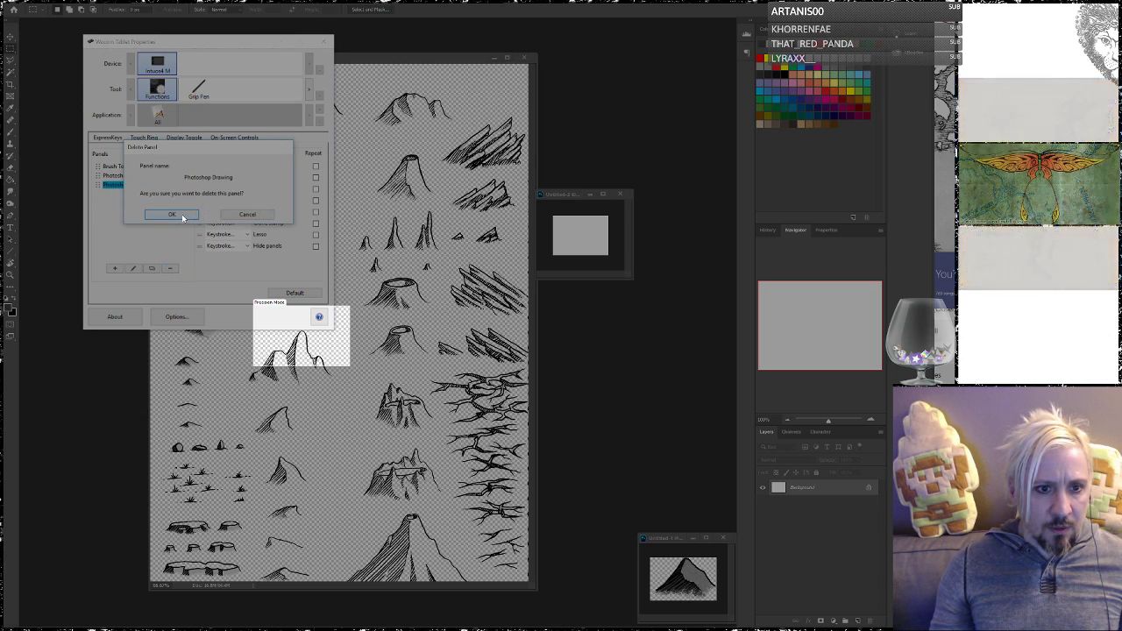
pyautogui.click(176, 214)
pyautogui.click(165, 267)
pyautogui.click(176, 215)
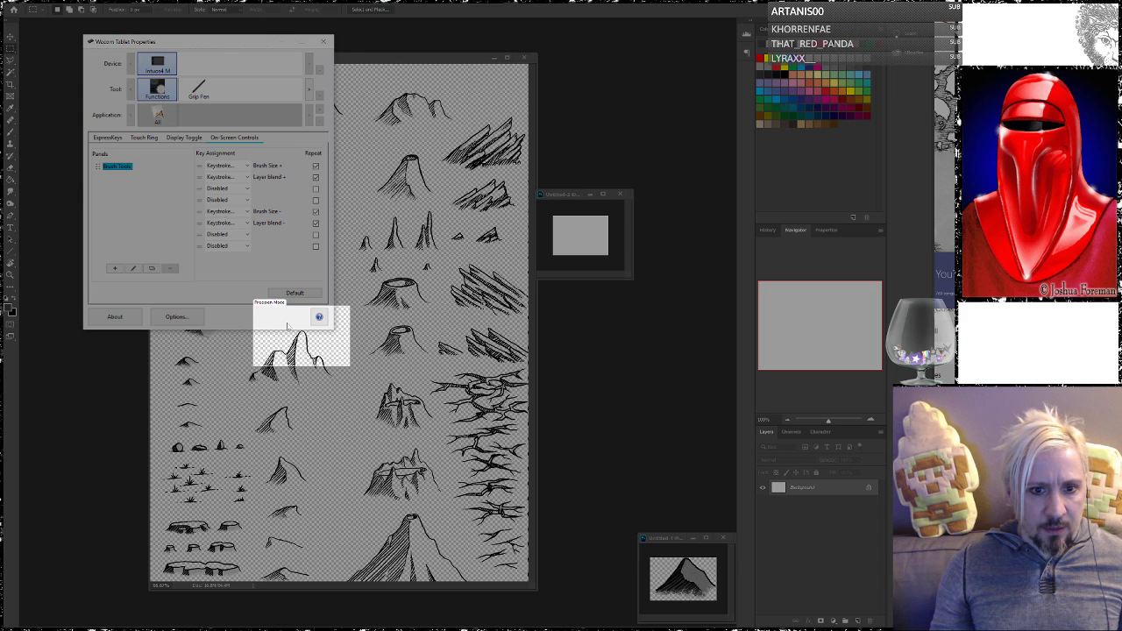
pyautogui.click(326, 41)
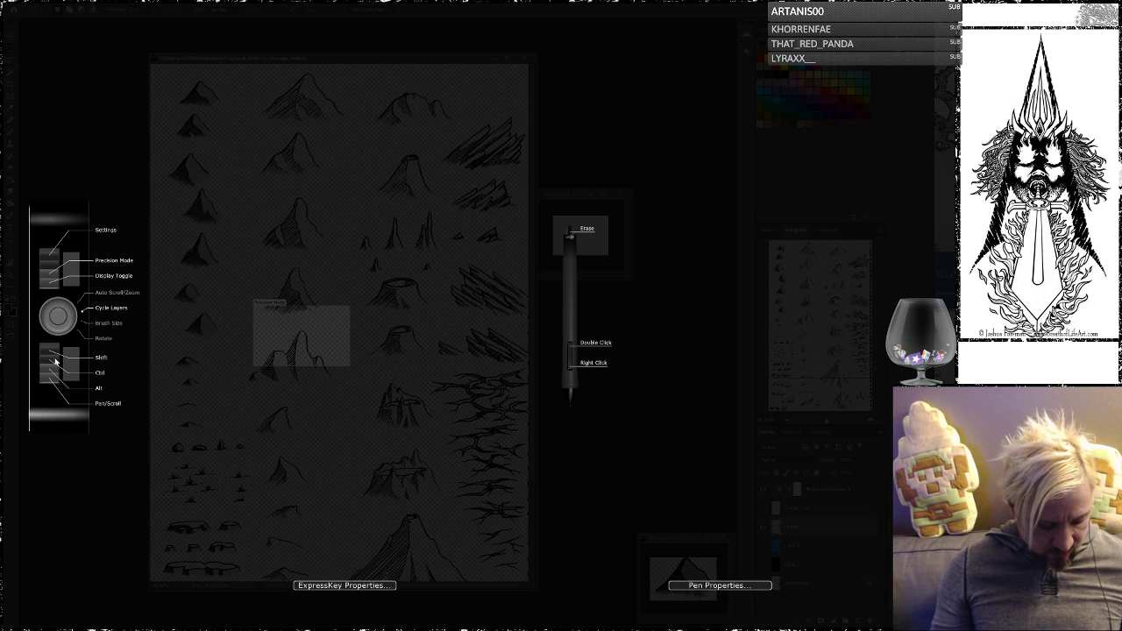
pyautogui.click(120, 184)
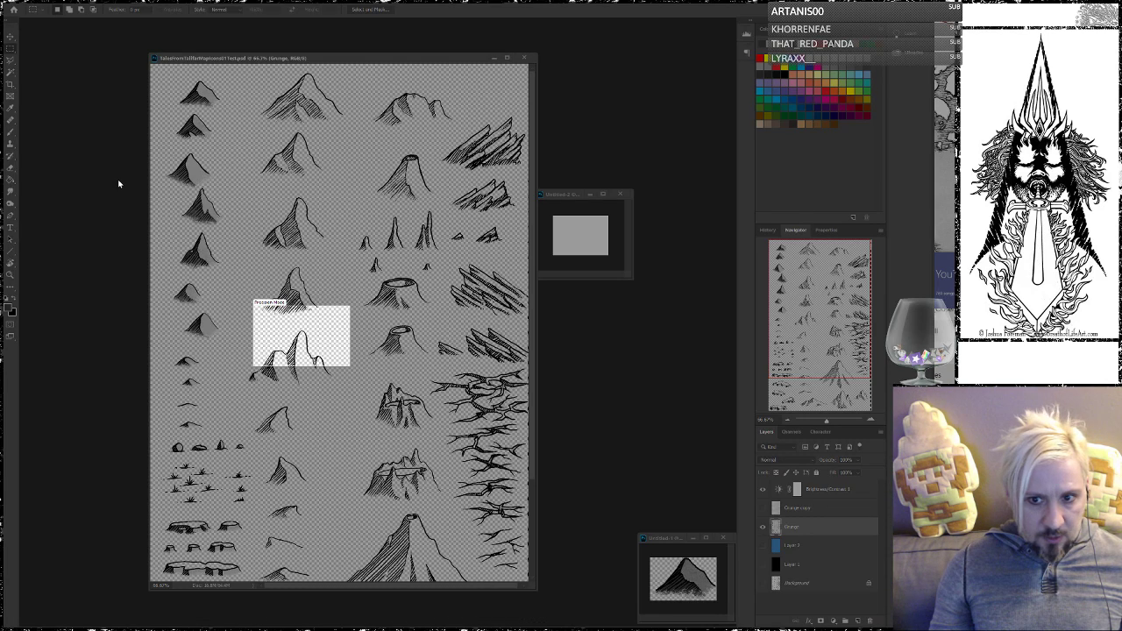
pyautogui.moveTo(283, 326); pyautogui.dragTo(328, 329)
pyautogui.keyDown('ctrl'); pyautogui.click(325, 328); pyautogui.keyUp('ctrl')
pyautogui.click(343, 297)
pyautogui.moveTo(383, 279); pyautogui.dragTo(317, 342)
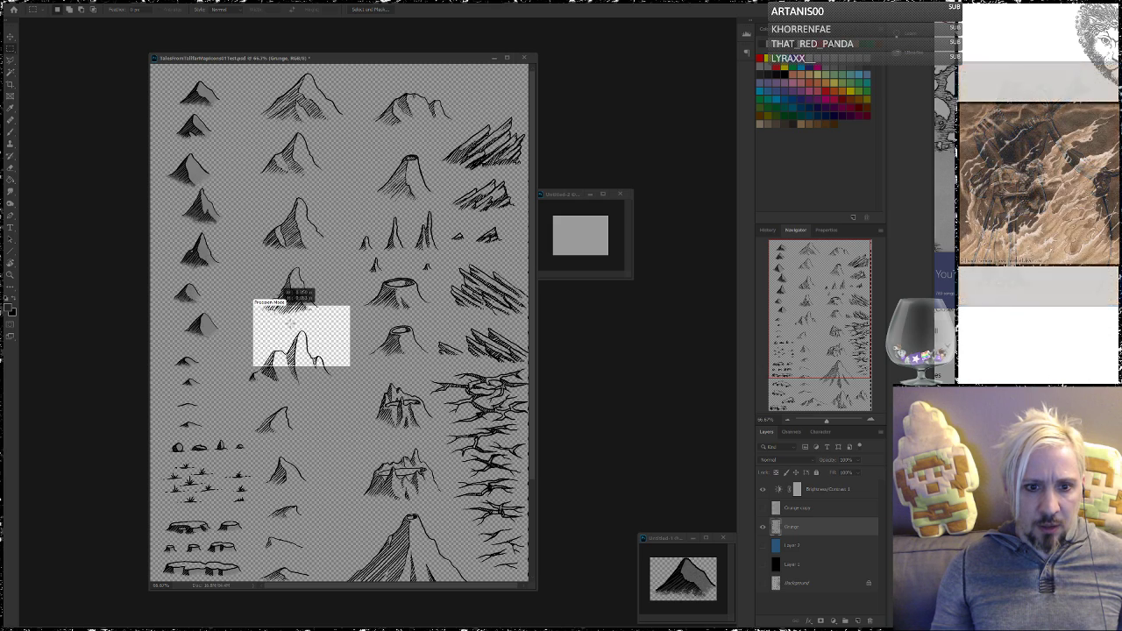
pyautogui.moveTo(208, 263); pyautogui.dragTo(374, 348)
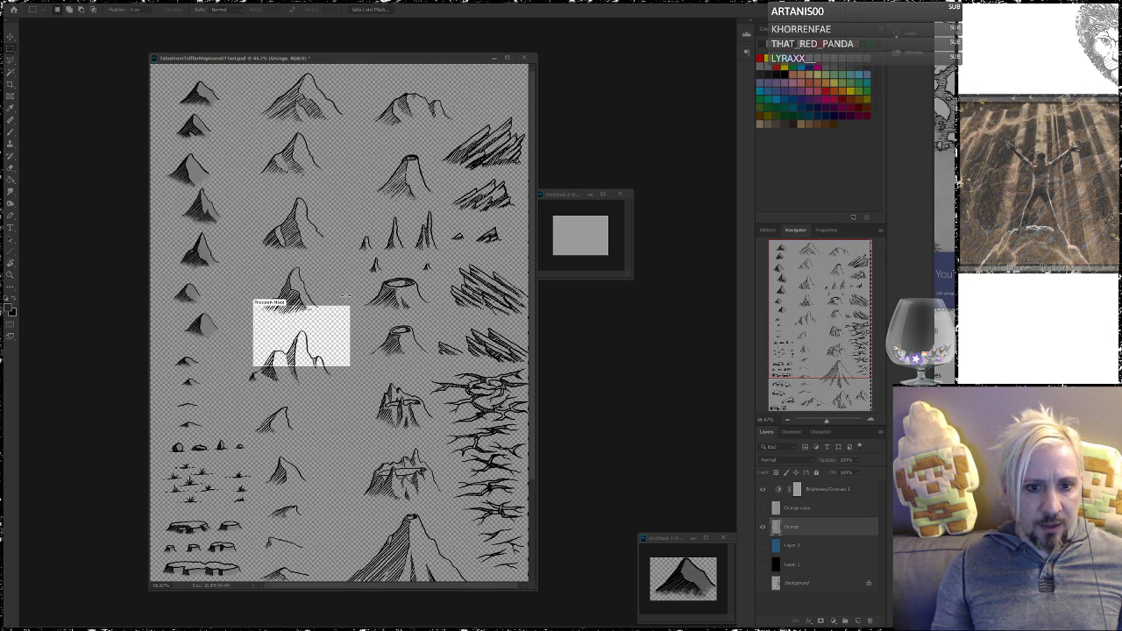
pyautogui.moveTo(414, 293); pyautogui.dragTo(231, 406)
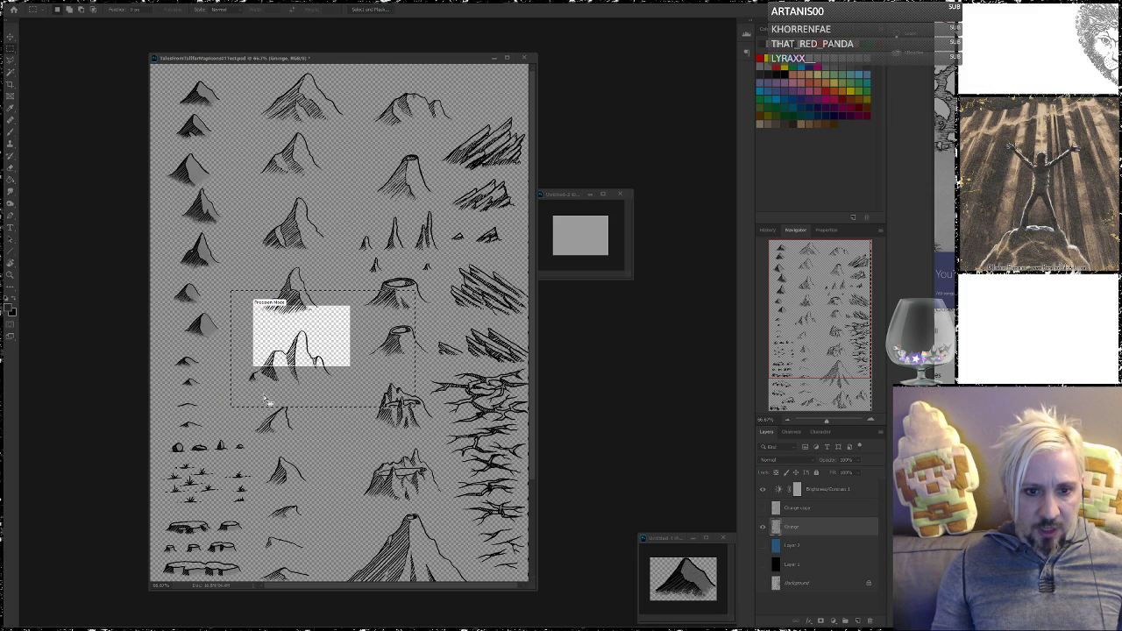
pyautogui.click(190, 352)
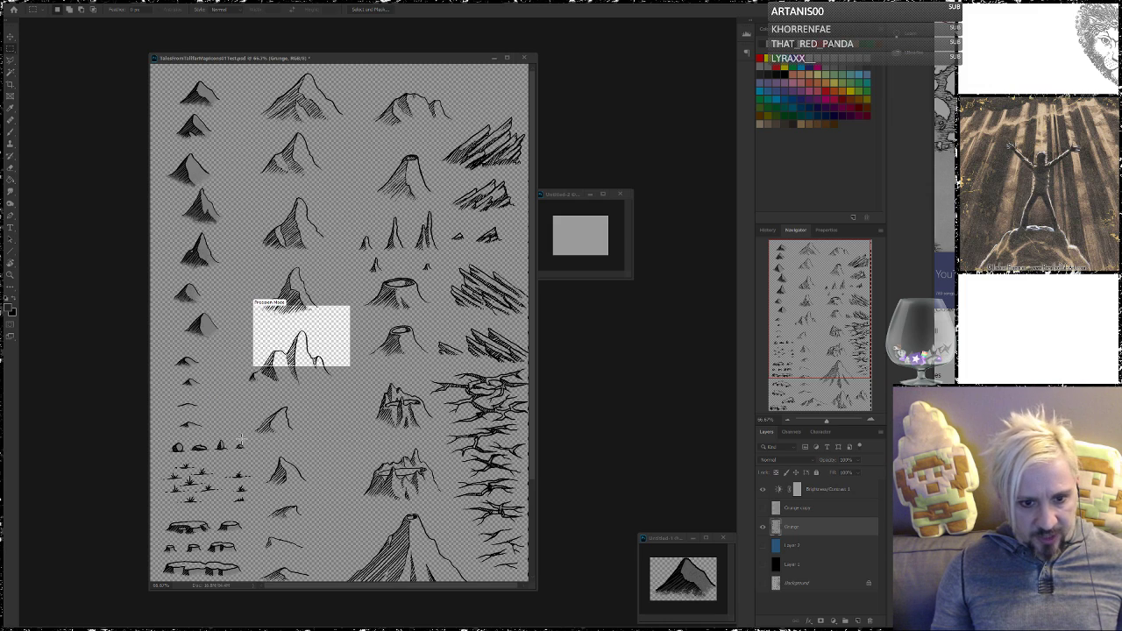
pyautogui.moveTo(243, 396); pyautogui.dragTo(376, 280)
pyautogui.click(377, 287)
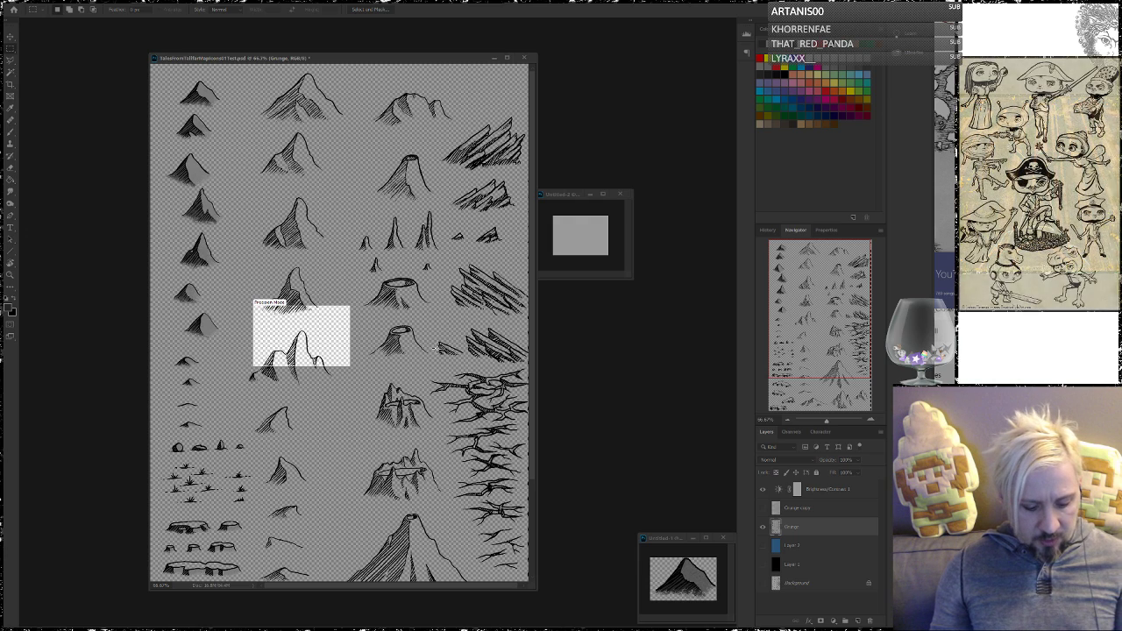
pyautogui.moveTo(243, 624)
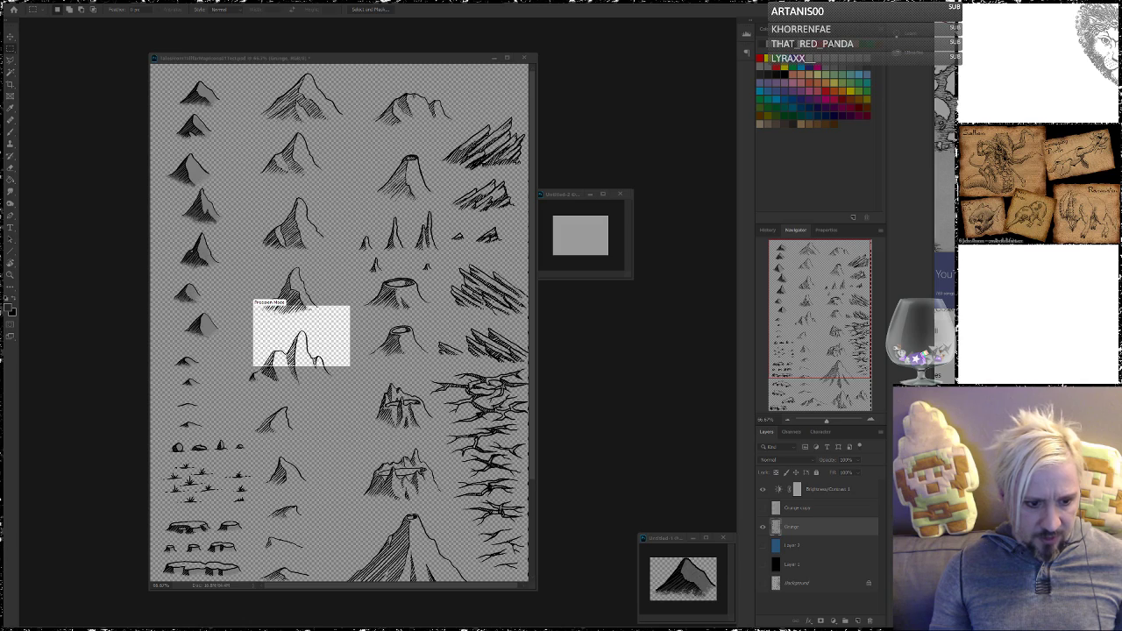
pyautogui.press('super')
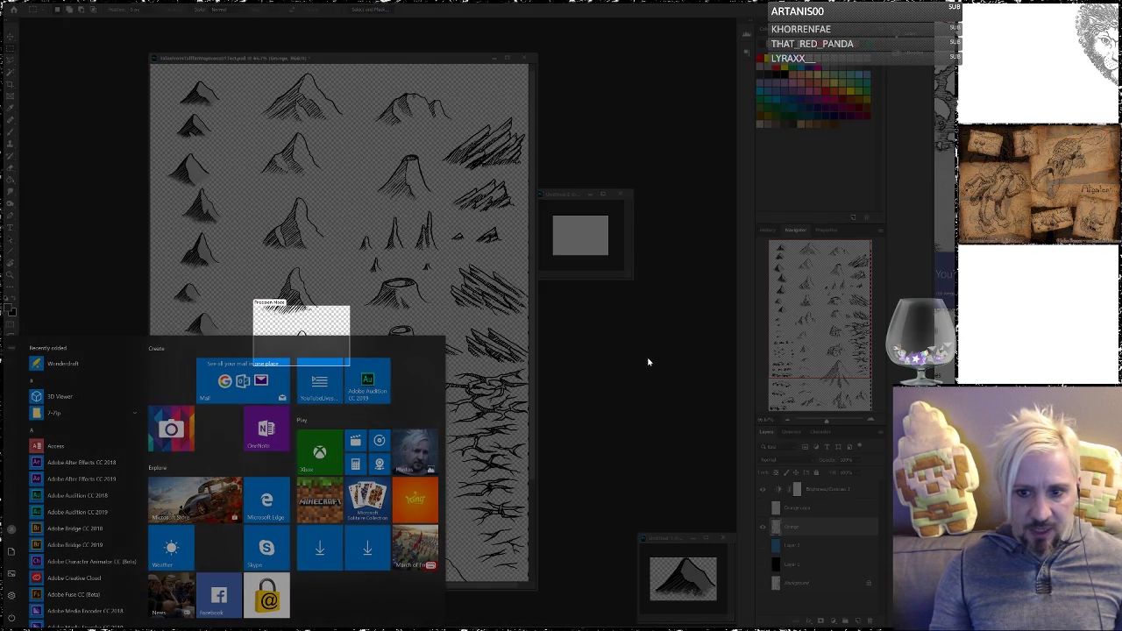
pyautogui.press('Escape')
pyautogui.moveTo(263, 309); pyautogui.dragTo(302, 340)
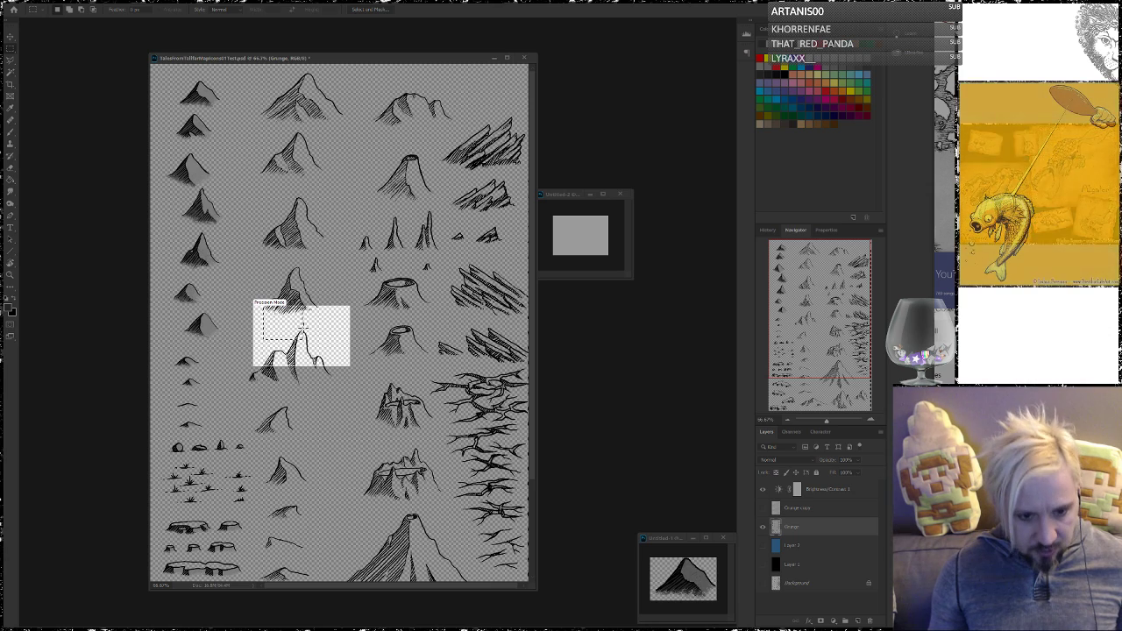
pyautogui.click(248, 331)
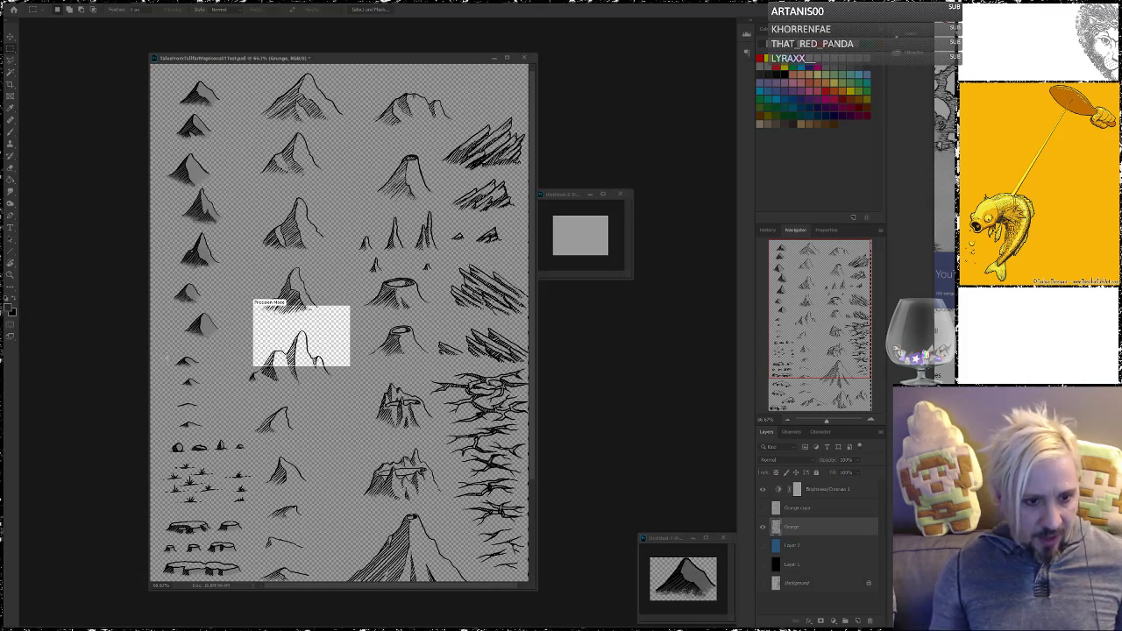
pyautogui.moveTo(160, 334); pyautogui.dragTo(137, 318)
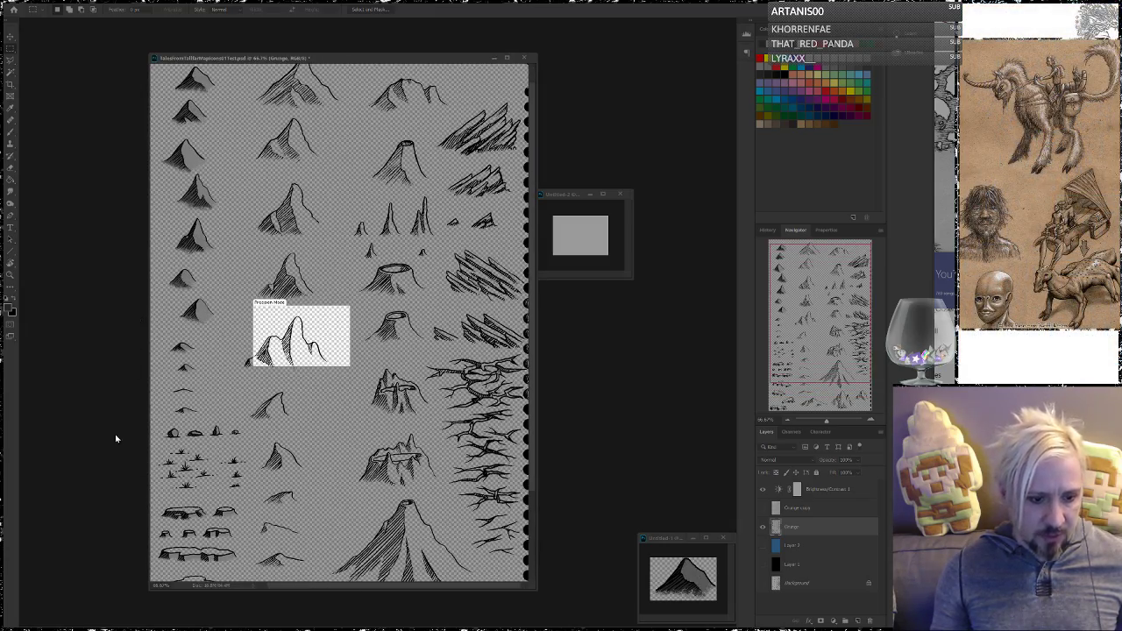
pyautogui.rightClick(107, 339)
pyautogui.click(70, 341)
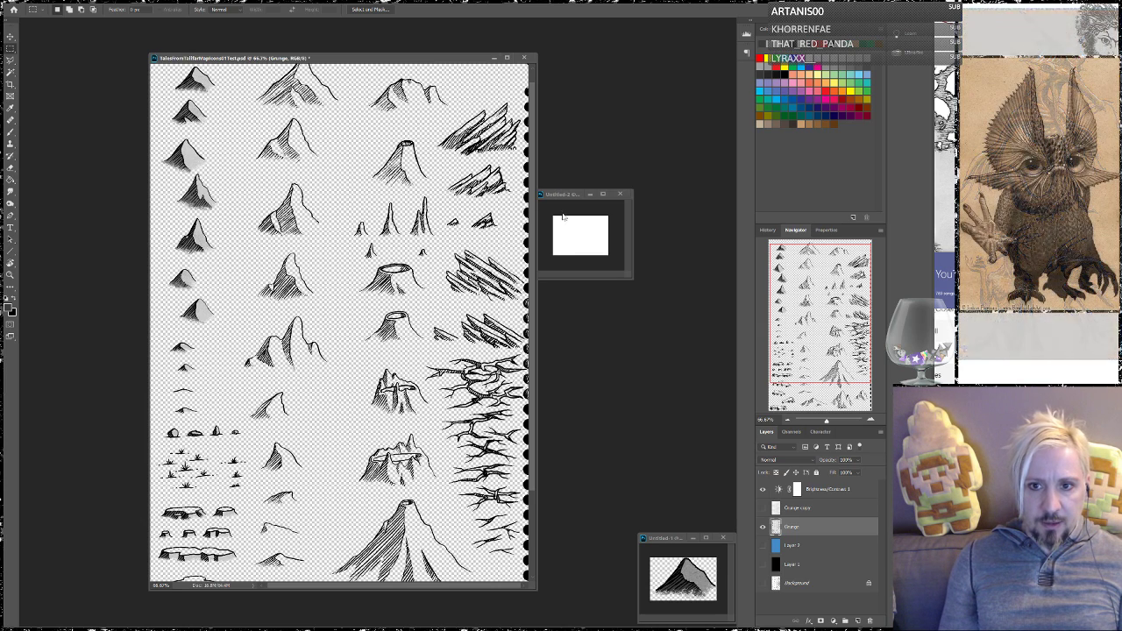
# Close the unused blank document beside the mountain sheet
pyautogui.moveTo(564, 197); pyautogui.dragTo(565, 203)
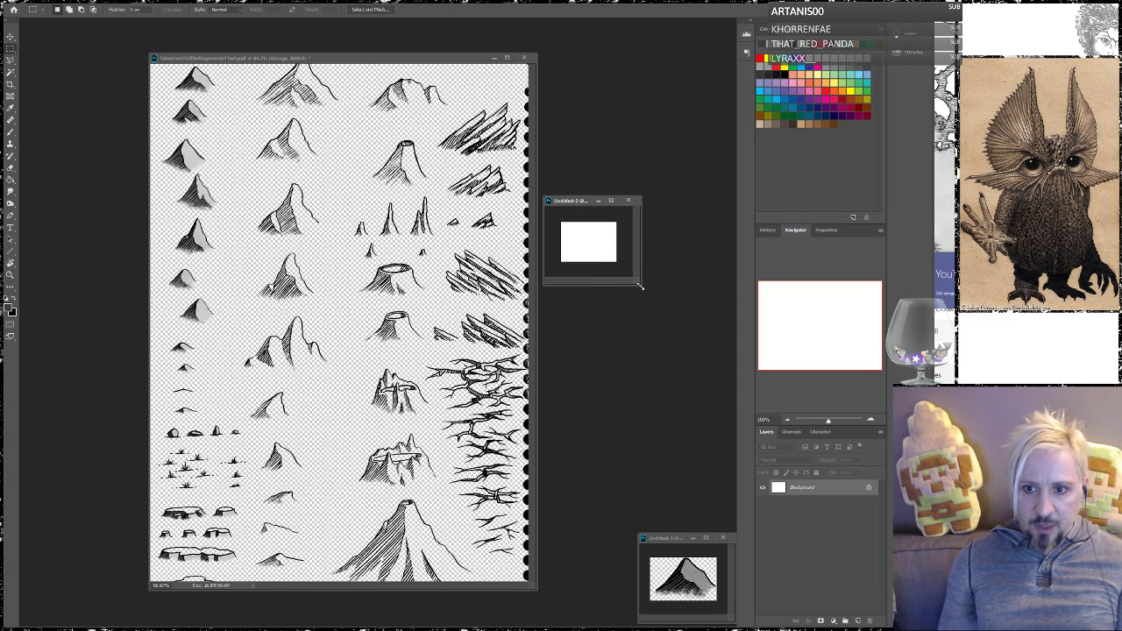
pyautogui.moveTo(640, 284); pyautogui.dragTo(667, 311)
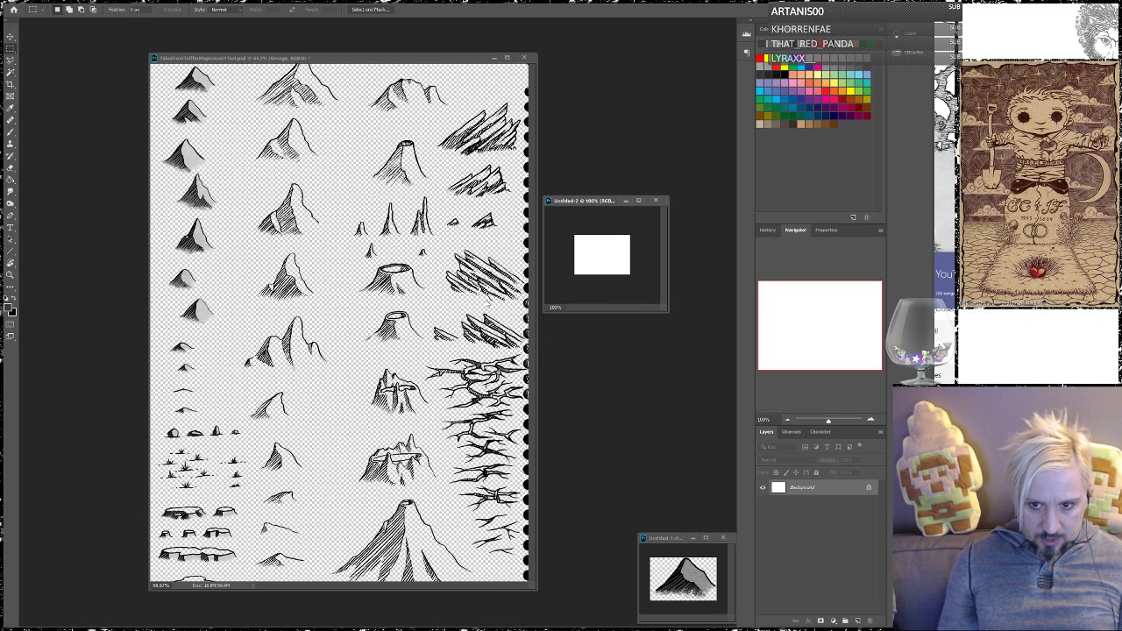
pyautogui.moveTo(600, 204); pyautogui.dragTo(615, 166)
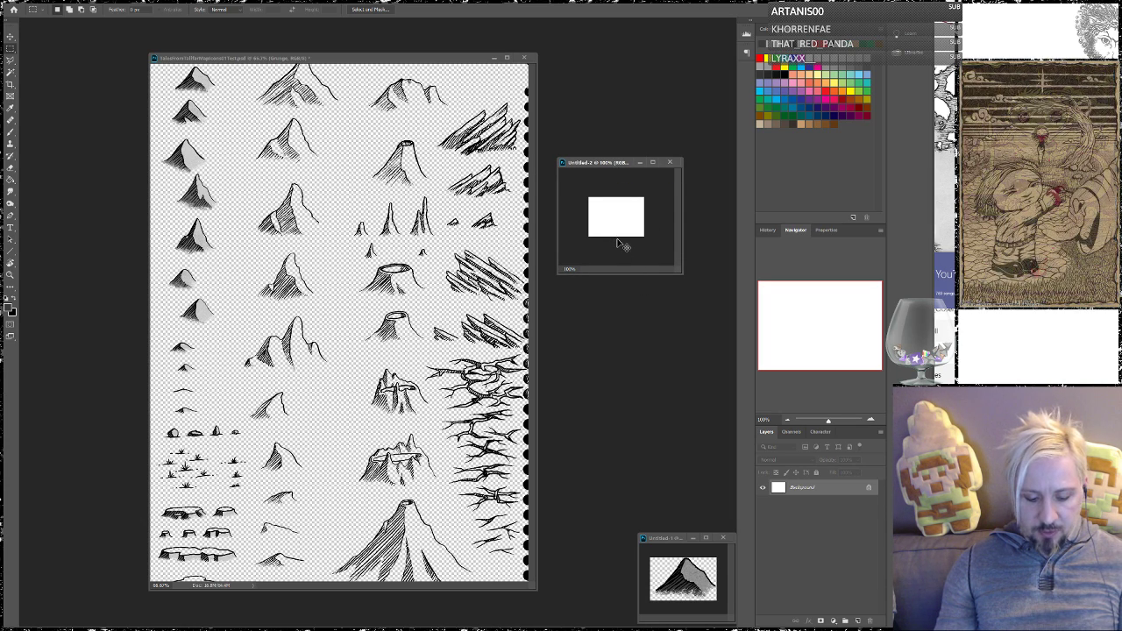
pyautogui.click(63, 4)
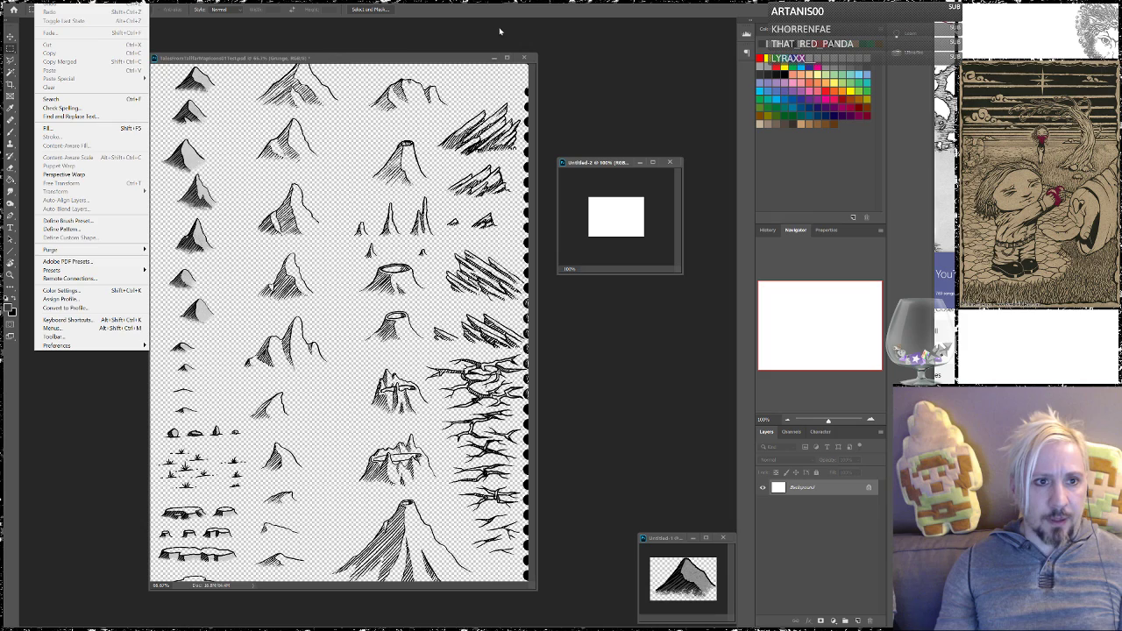
pyautogui.click(386, 46)
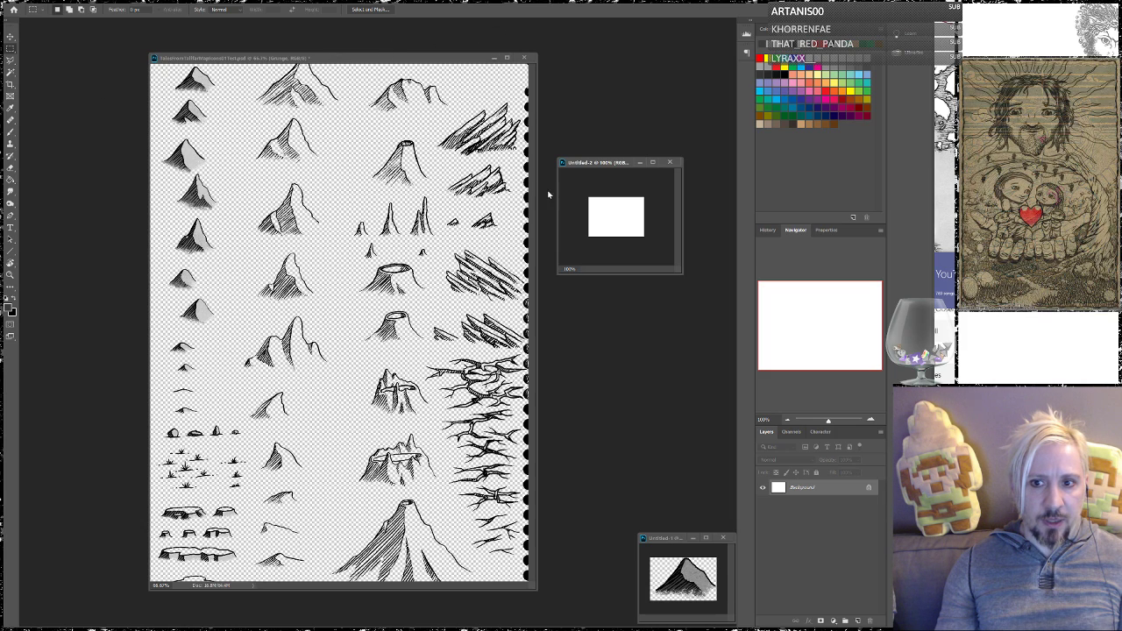
pyautogui.click(671, 164)
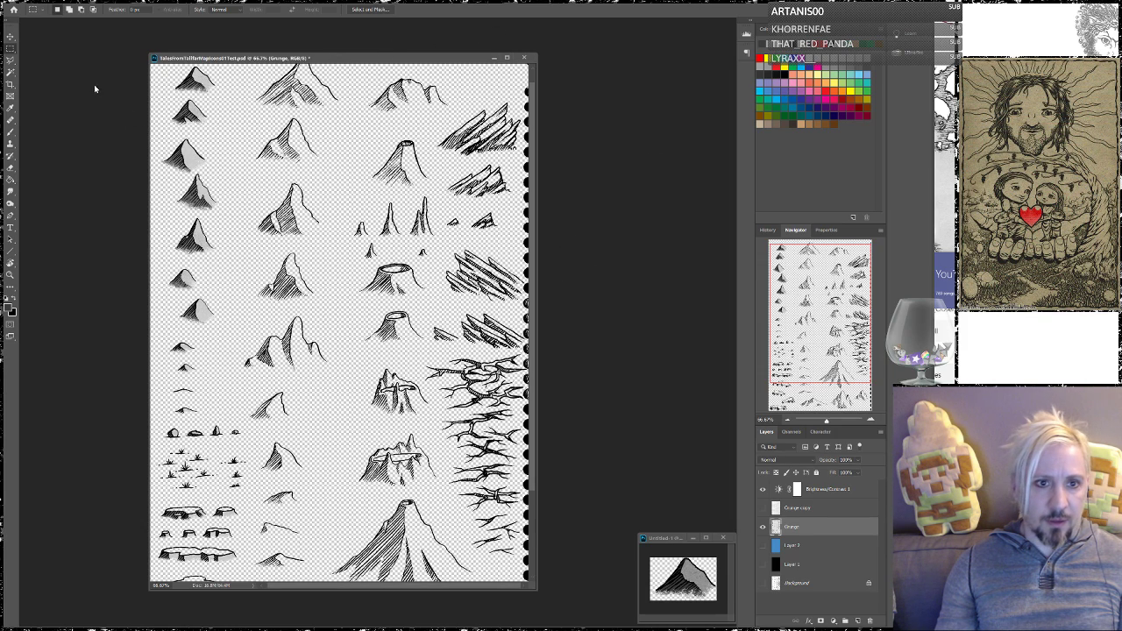
# Copy the second mountain of the first column into a new 213 × 156 pixel, 300 ppi document with a white background
pyautogui.moveTo(165, 94); pyautogui.dragTo(217, 130)
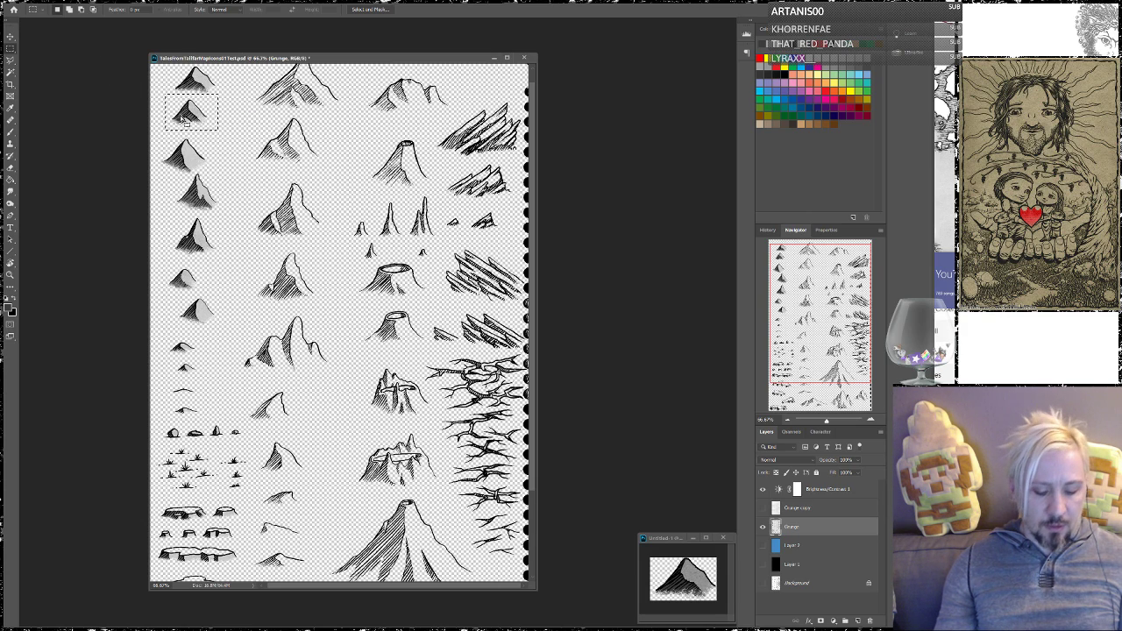
pyautogui.click(27, 2)
pyautogui.click(39, 8)
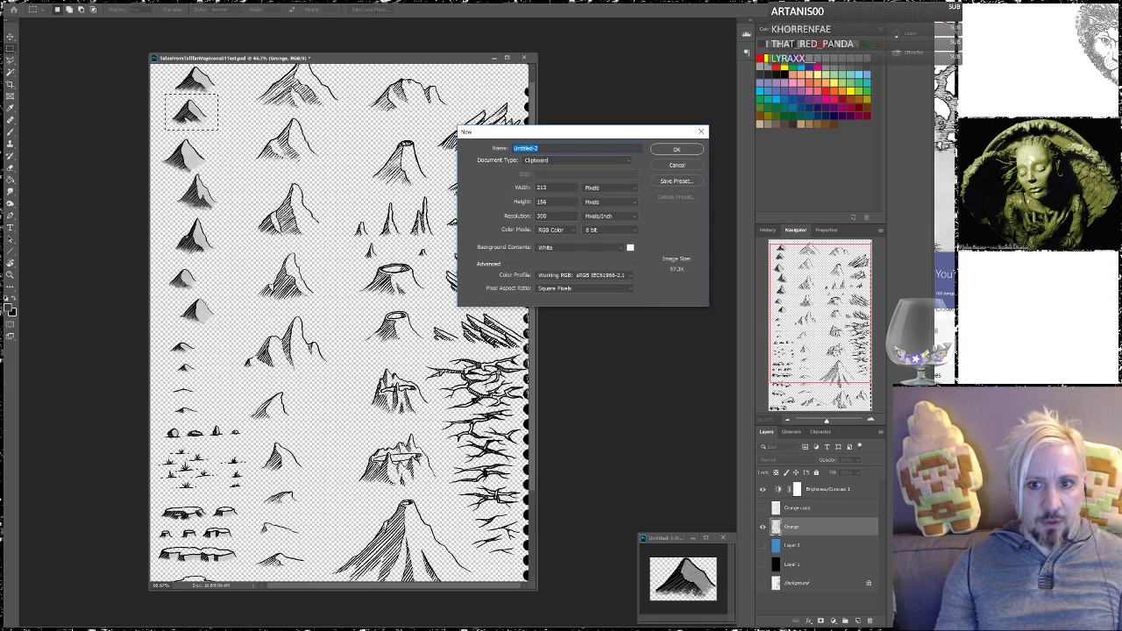
pyautogui.click(676, 149)
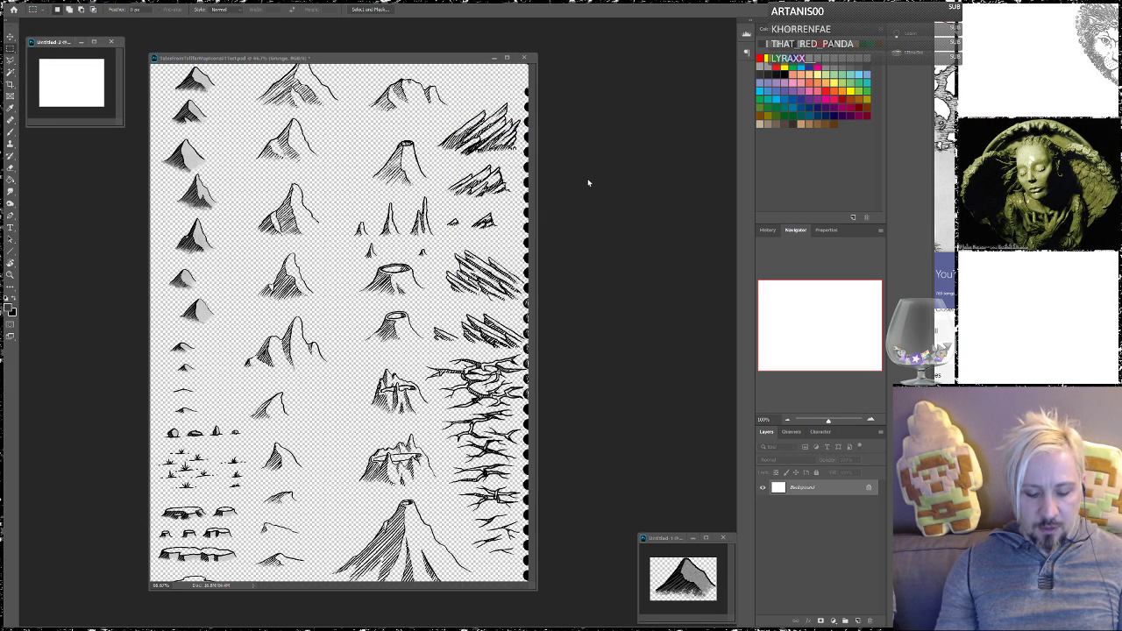
pyautogui.hotkey('ctrl', 'v')
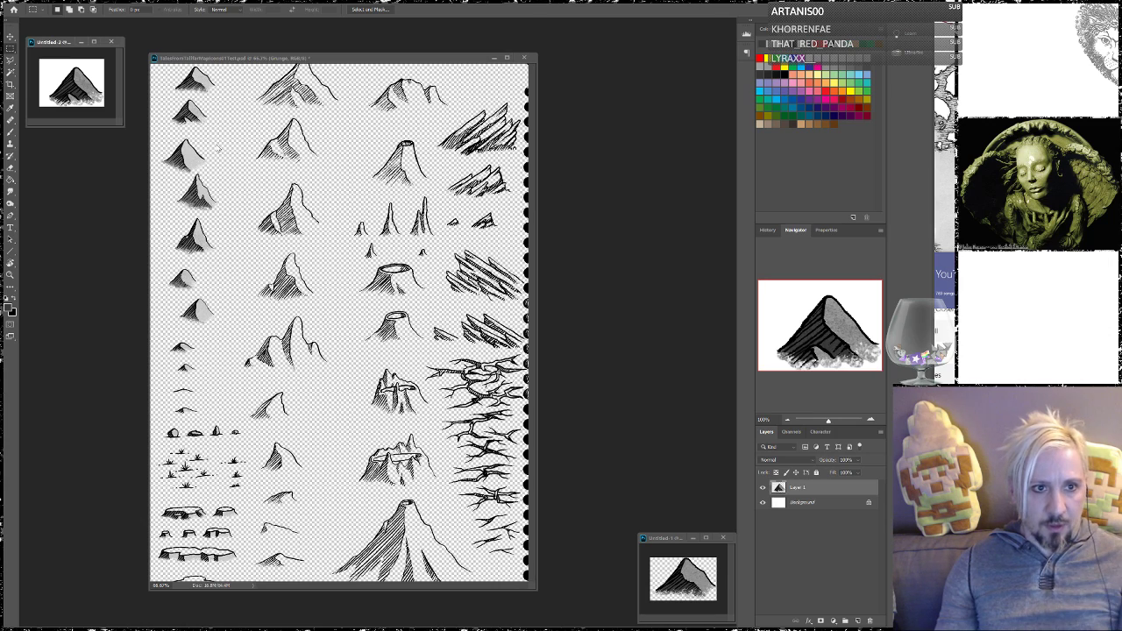
# Delete the white Background layer of the new mountain document and place its shrunken window beside the sheet
pyautogui.moveTo(120, 128); pyautogui.dragTo(293, 231)
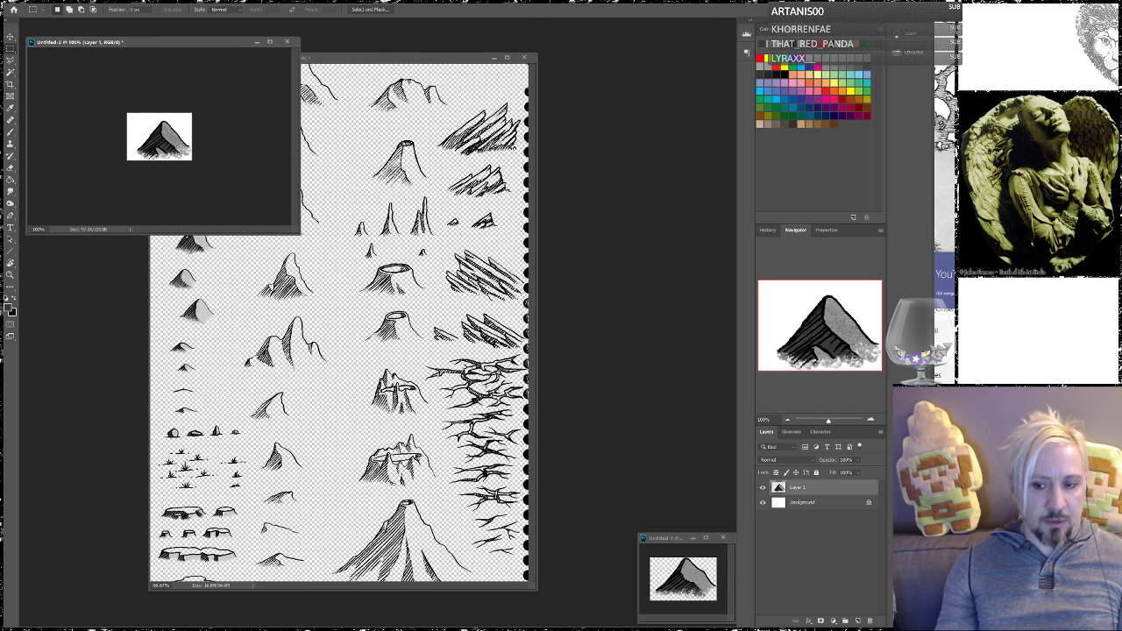
pyautogui.moveTo(836, 503); pyautogui.dragTo(870, 620)
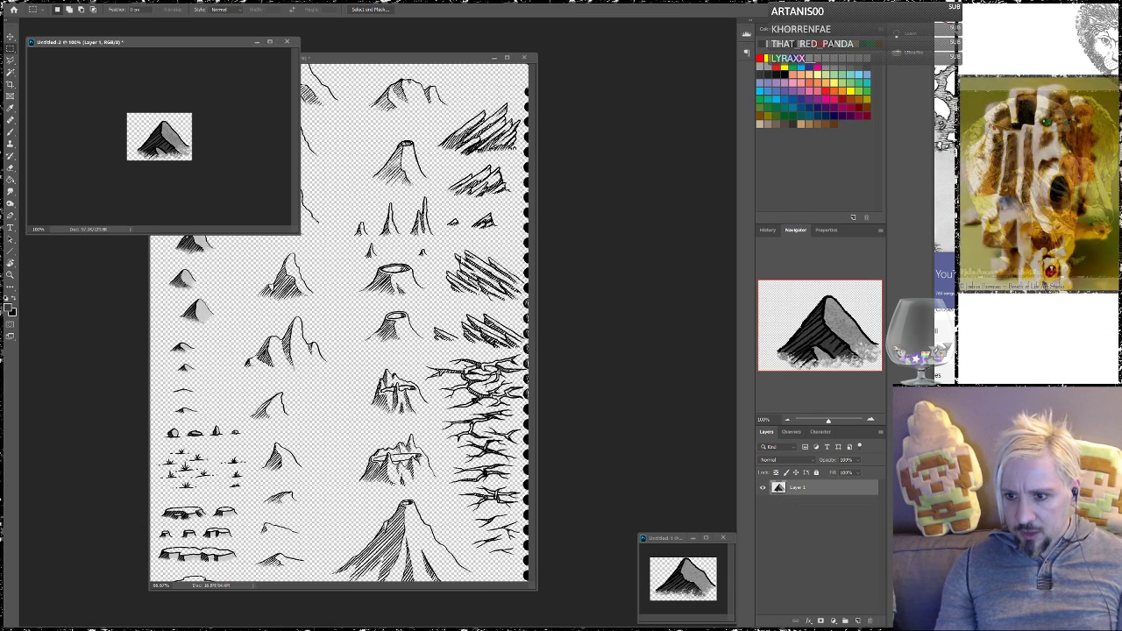
pyautogui.moveTo(171, 41); pyautogui.dragTo(583, 214)
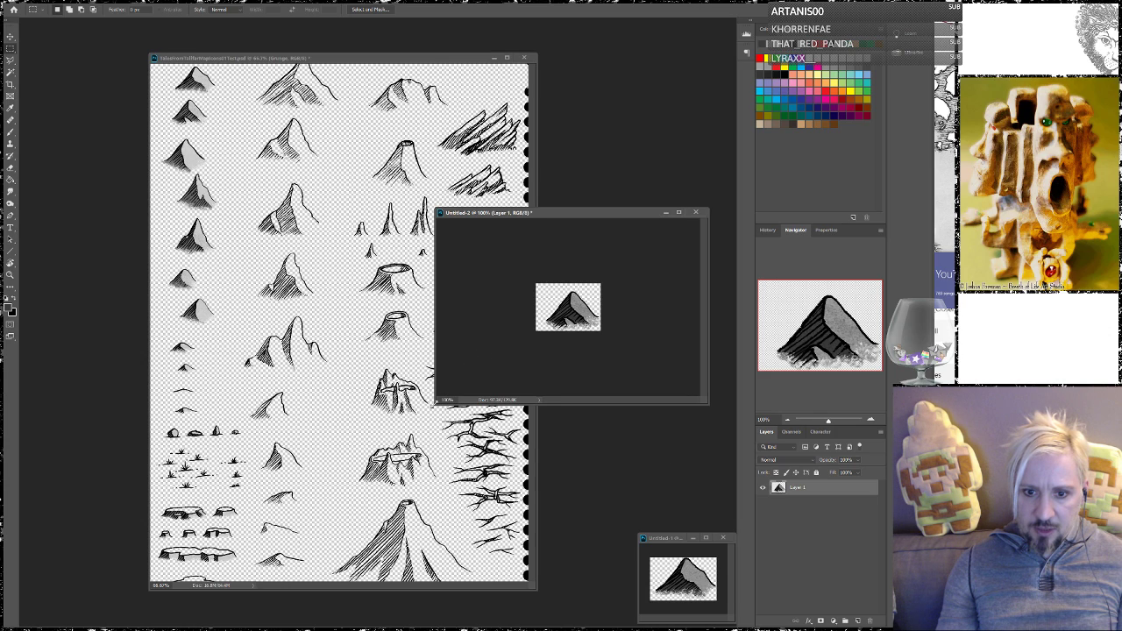
pyautogui.moveTo(436, 402); pyautogui.dragTo(594, 325)
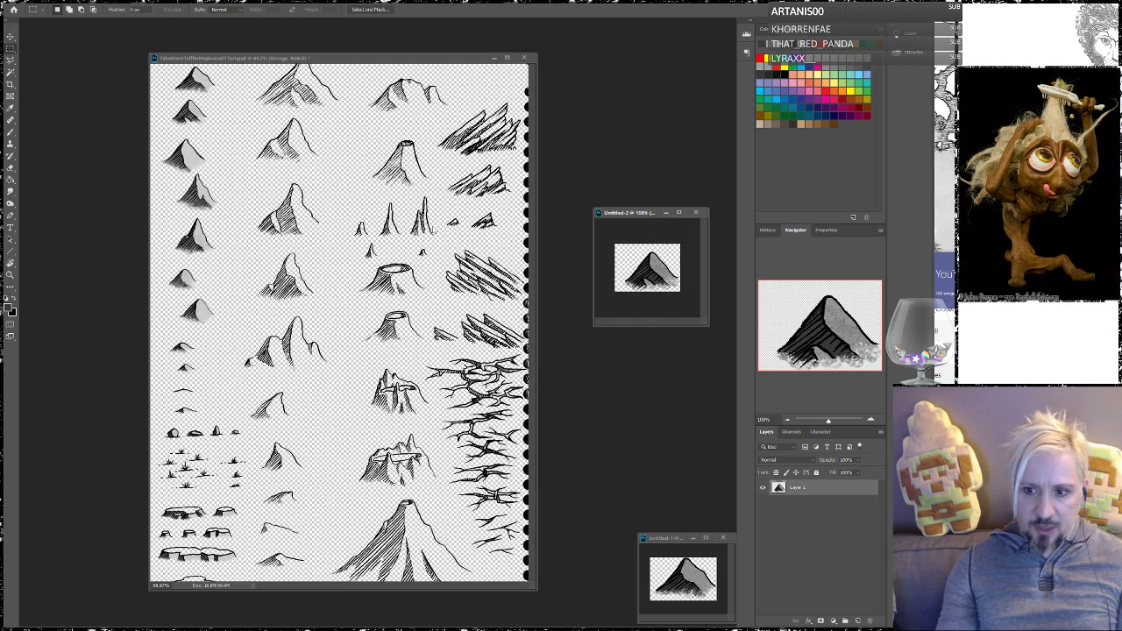
# Merge the visible Brightness/Contrast adjustment and Grunge layer on the mountain sheet, and toggle the merged layer's visibility to check it
pyautogui.click(430, 61)
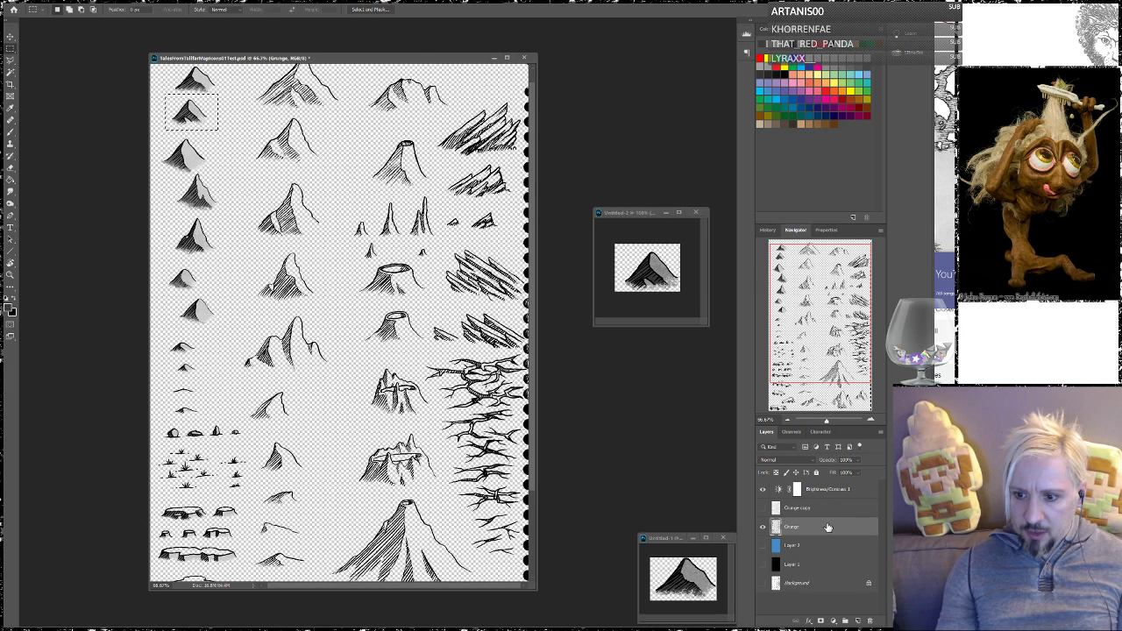
pyautogui.click(811, 491)
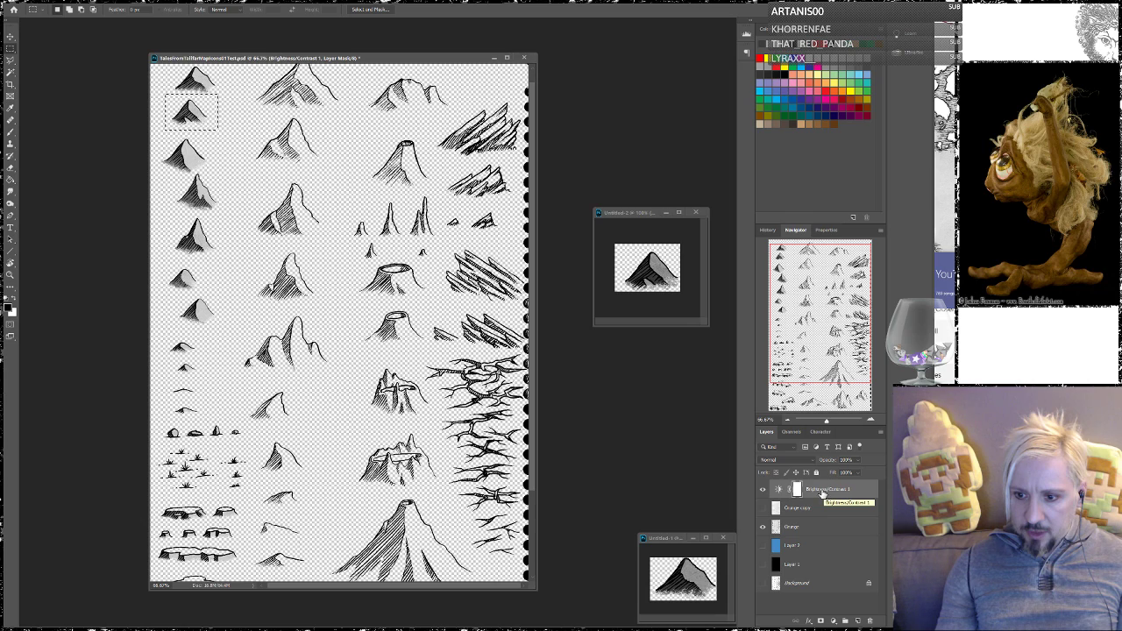
pyautogui.rightClick(822, 494)
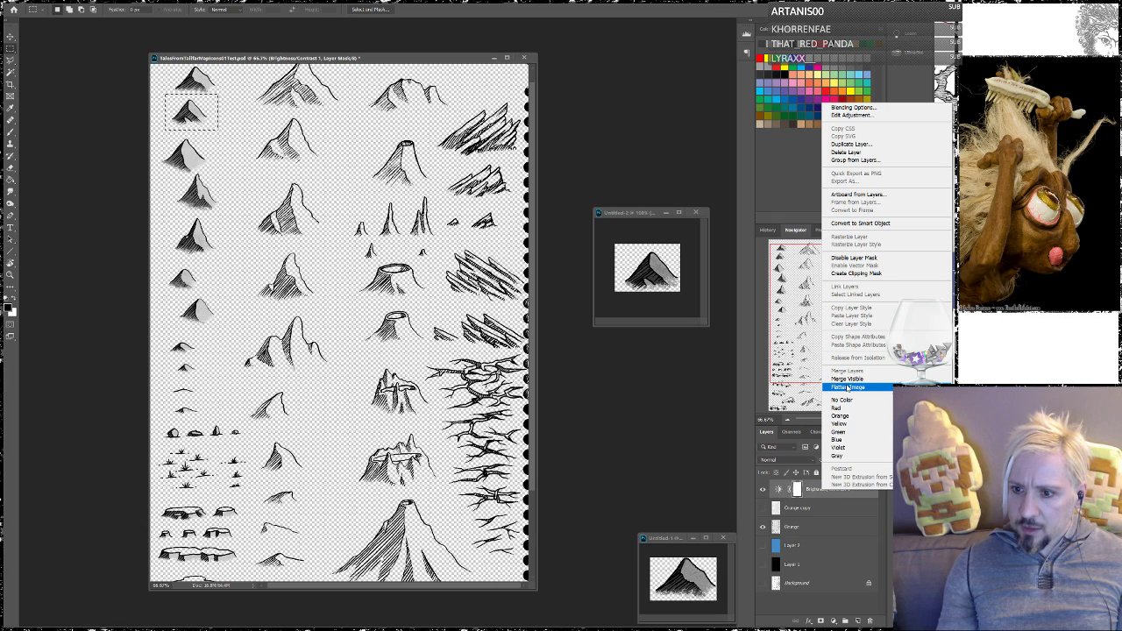
pyautogui.click(806, 532)
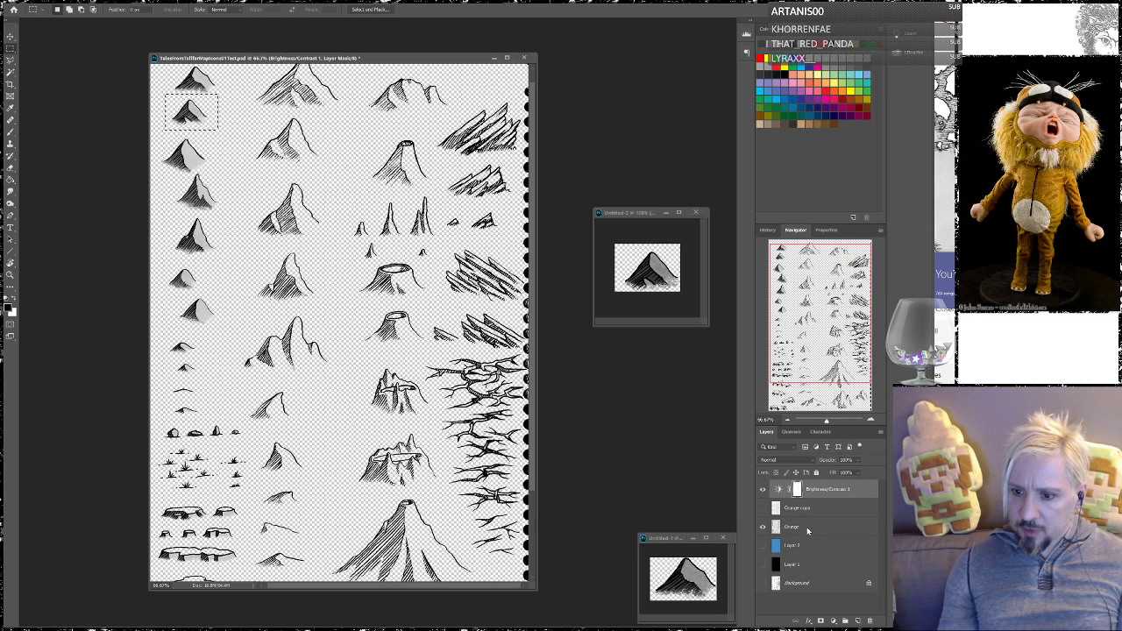
pyautogui.rightClick(807, 531)
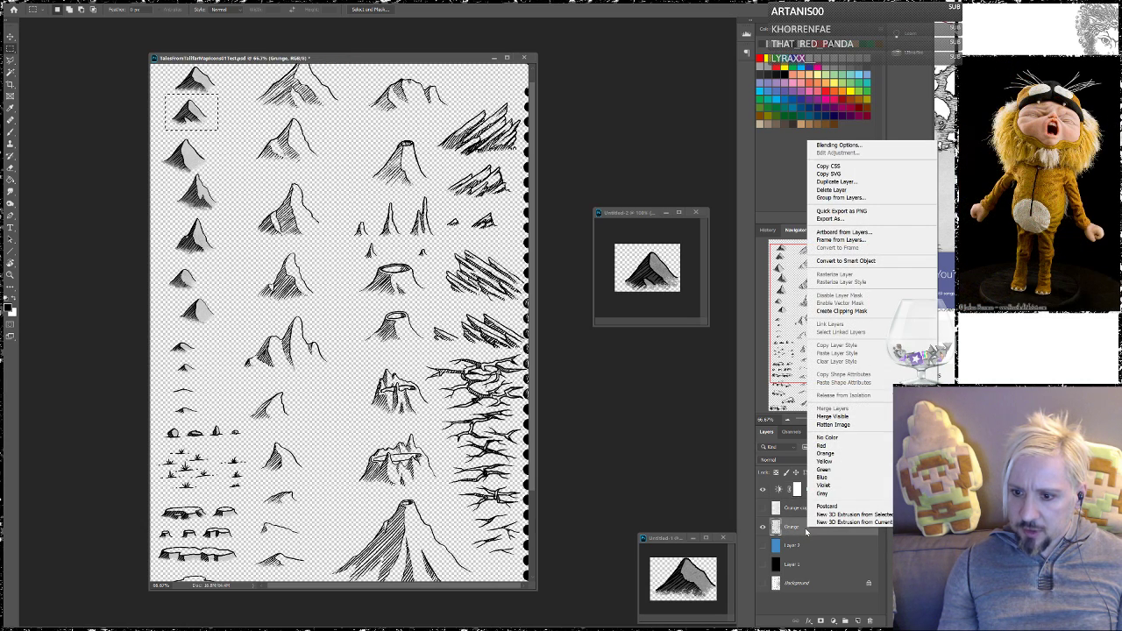
pyautogui.click(847, 419)
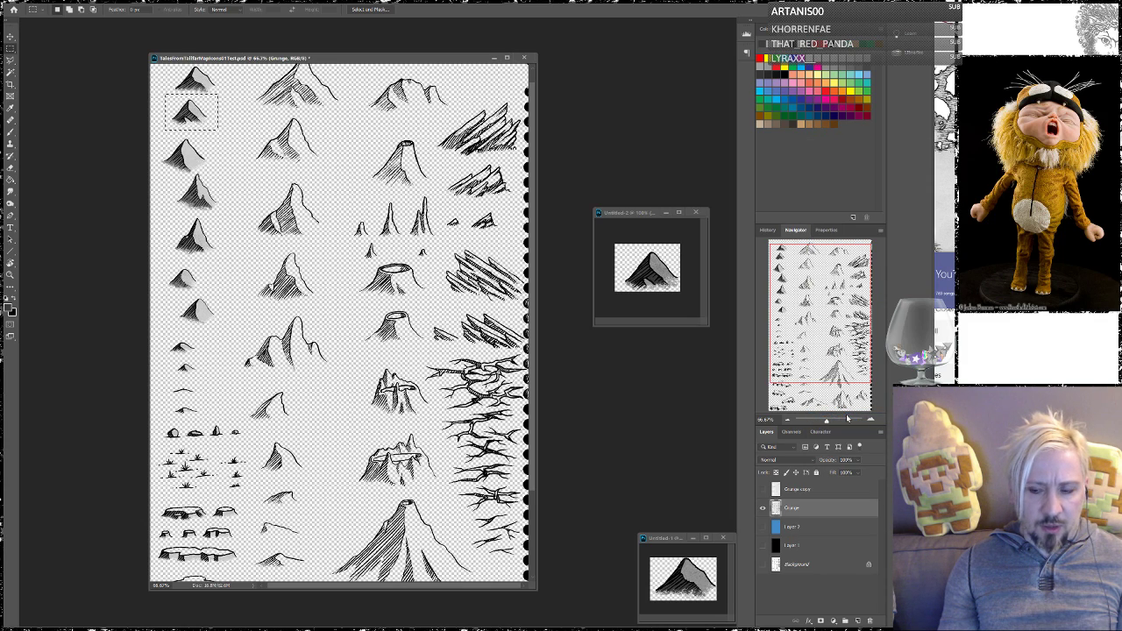
pyautogui.click(762, 509)
pyautogui.click(762, 509)
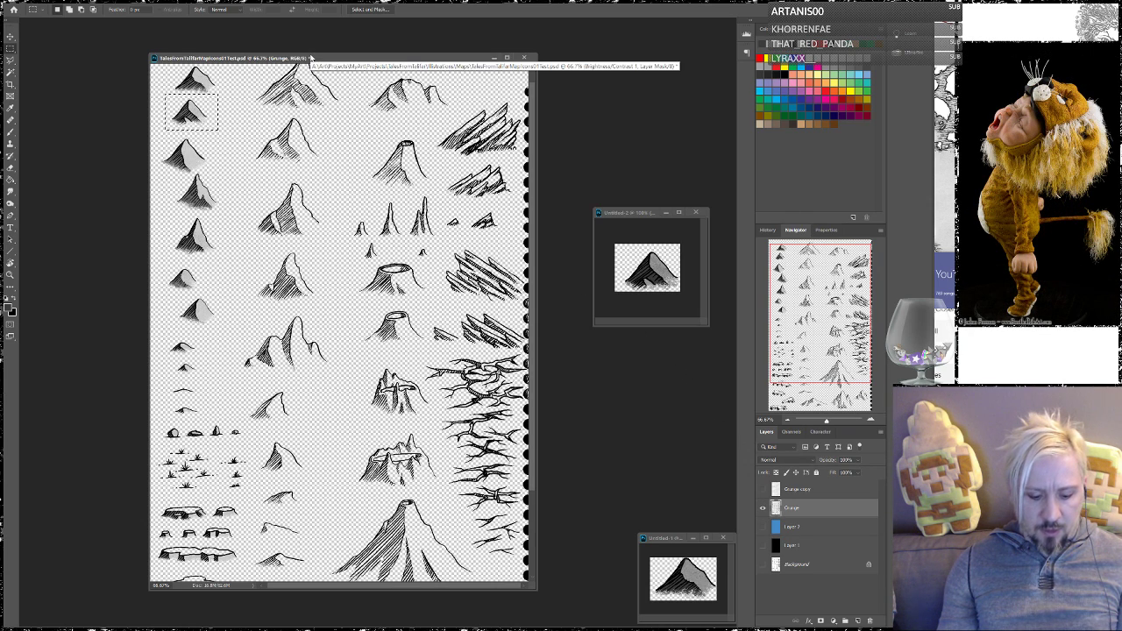
# Replace the mountain in the small document with the merged version, deleting Layer 1, and crop the canvas to a selection around it
pyautogui.click(629, 218)
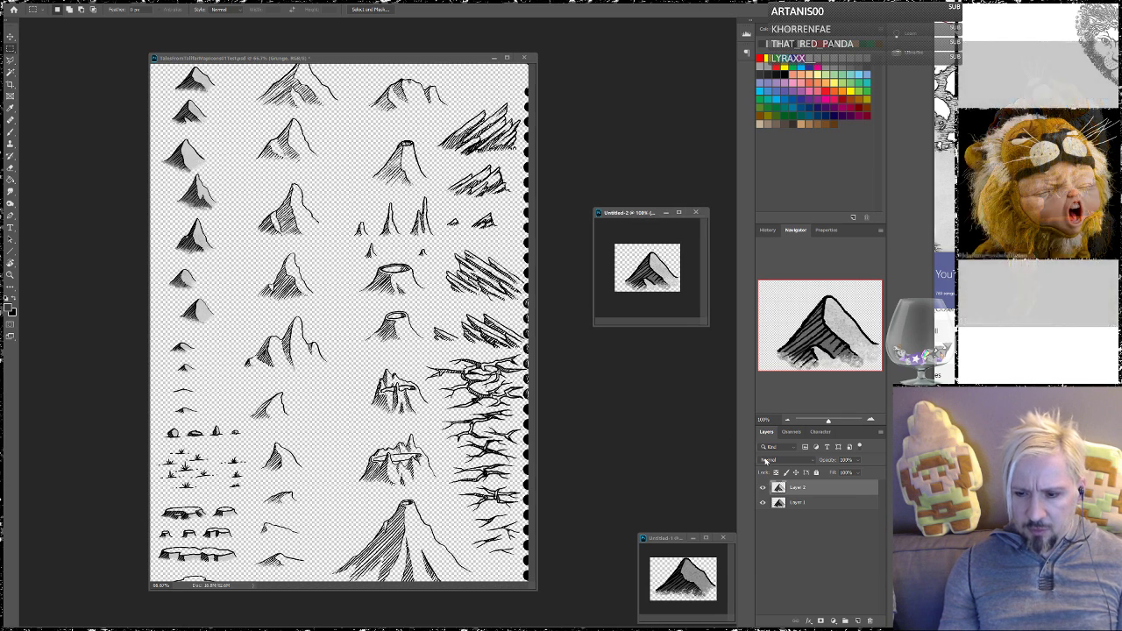
pyautogui.moveTo(846, 504); pyautogui.dragTo(870, 618)
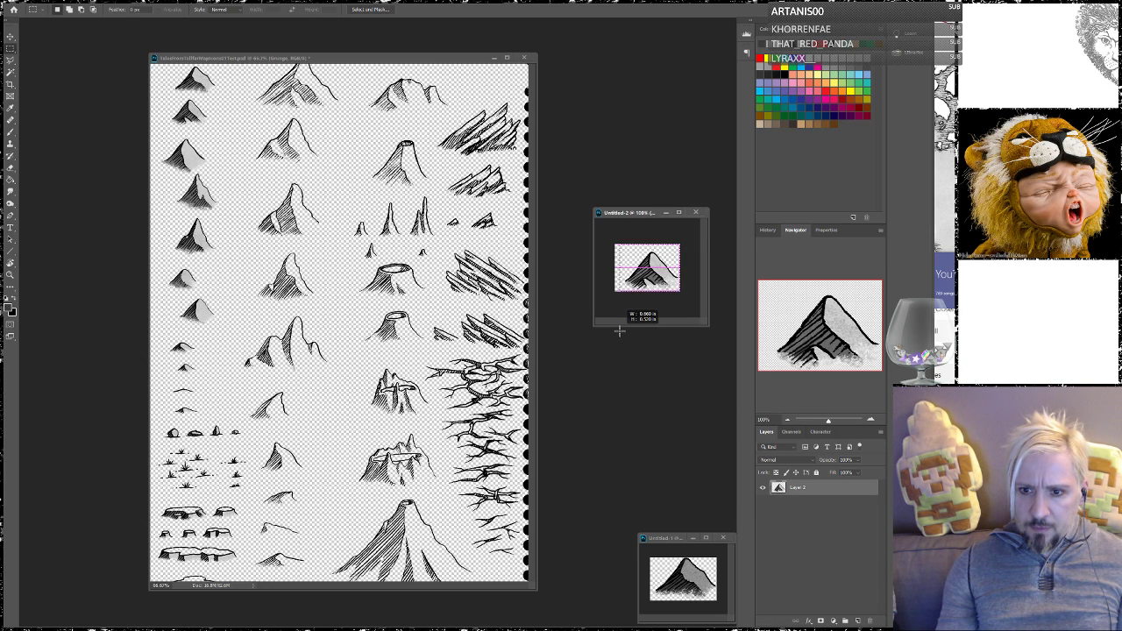
pyautogui.click(59, 2)
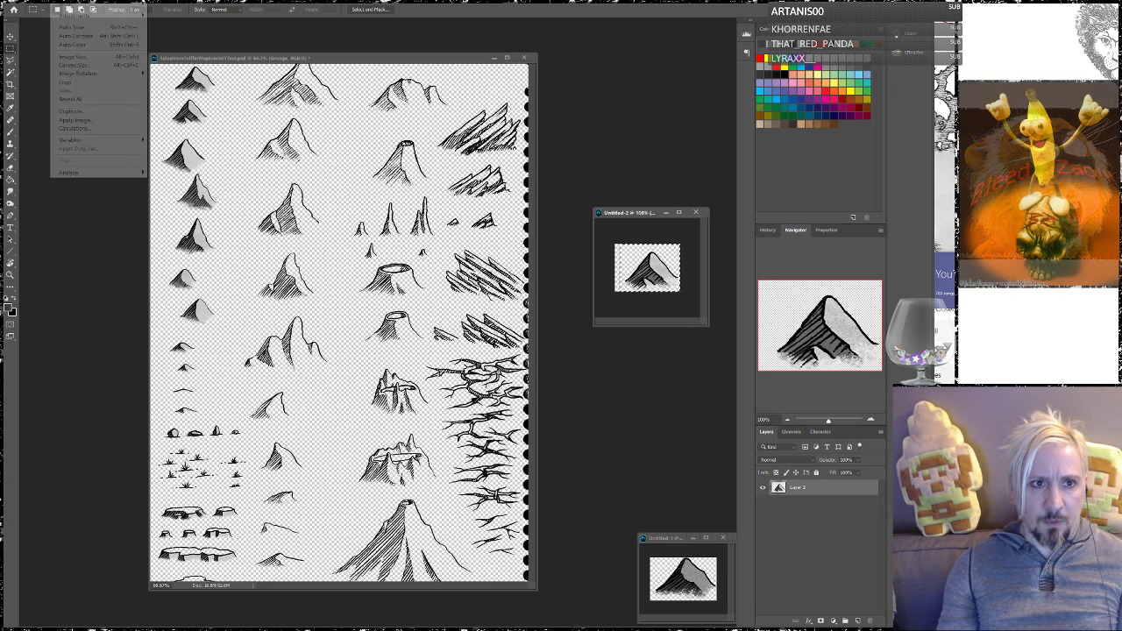
pyautogui.click(66, 83)
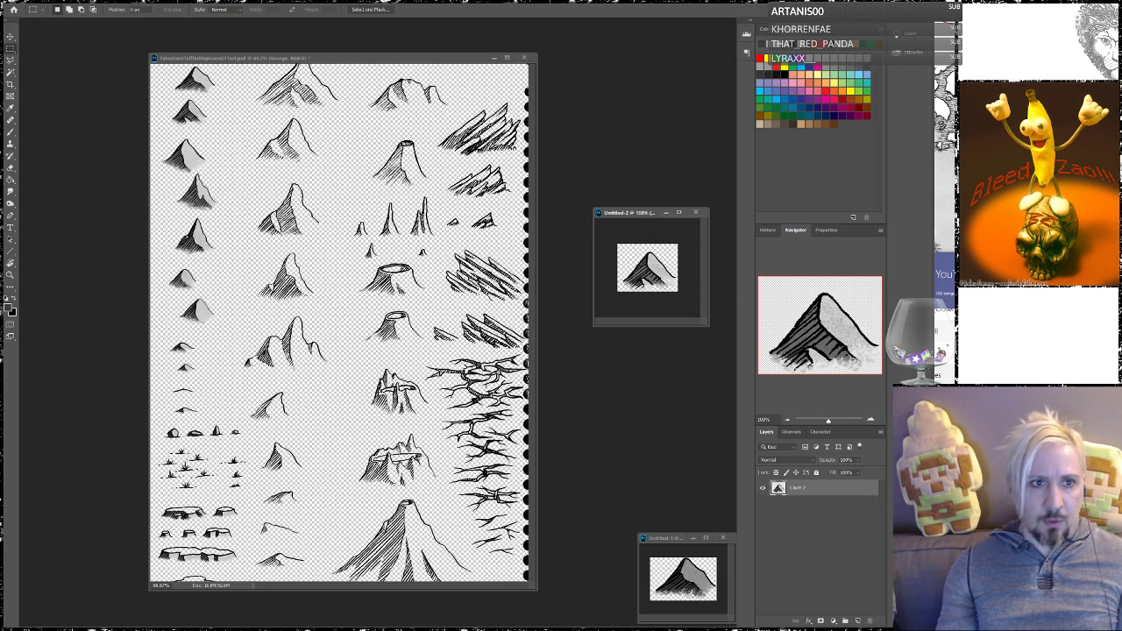
# Save the cropped mountain as a PNG named MountMed02 in the MountMed folder, using the large file size option
pyautogui.click(23, 3)
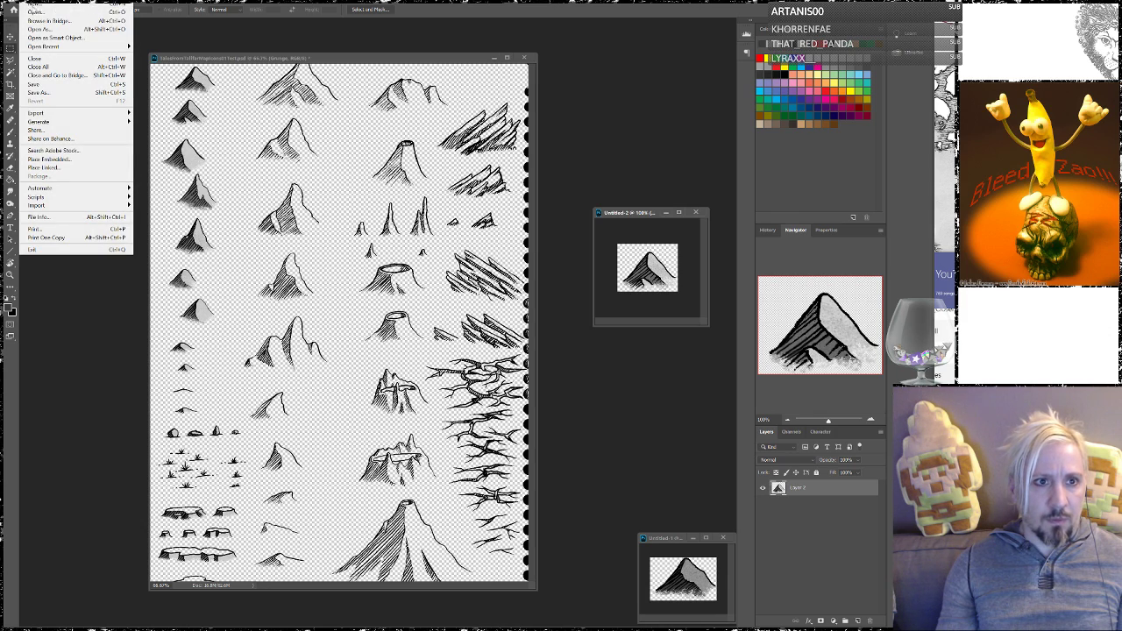
pyautogui.click(39, 92)
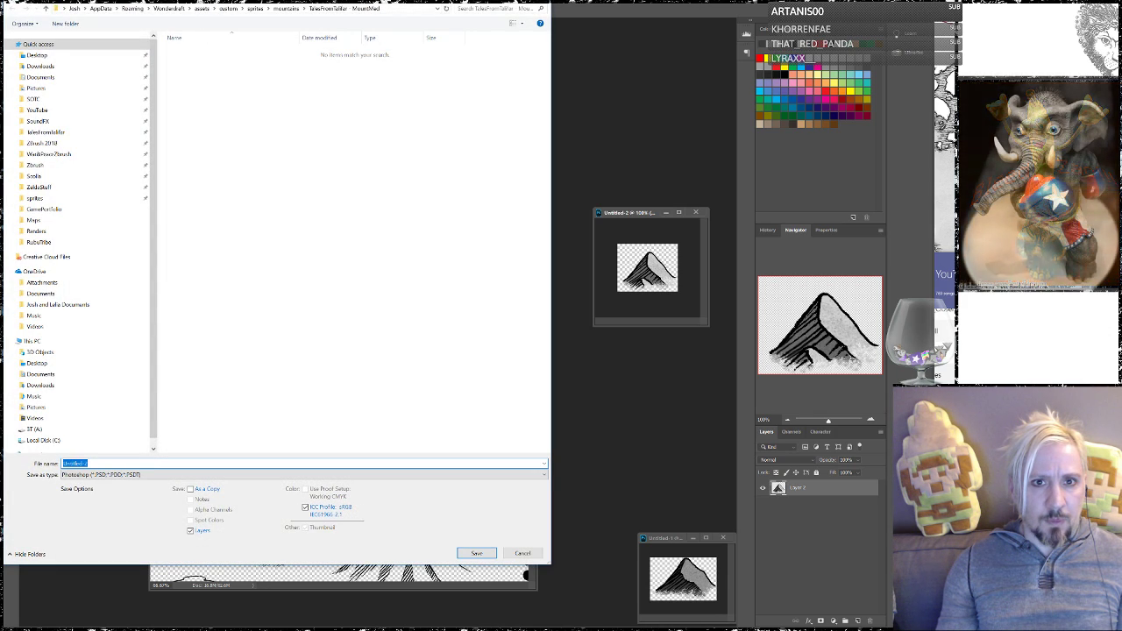
pyautogui.click(132, 475)
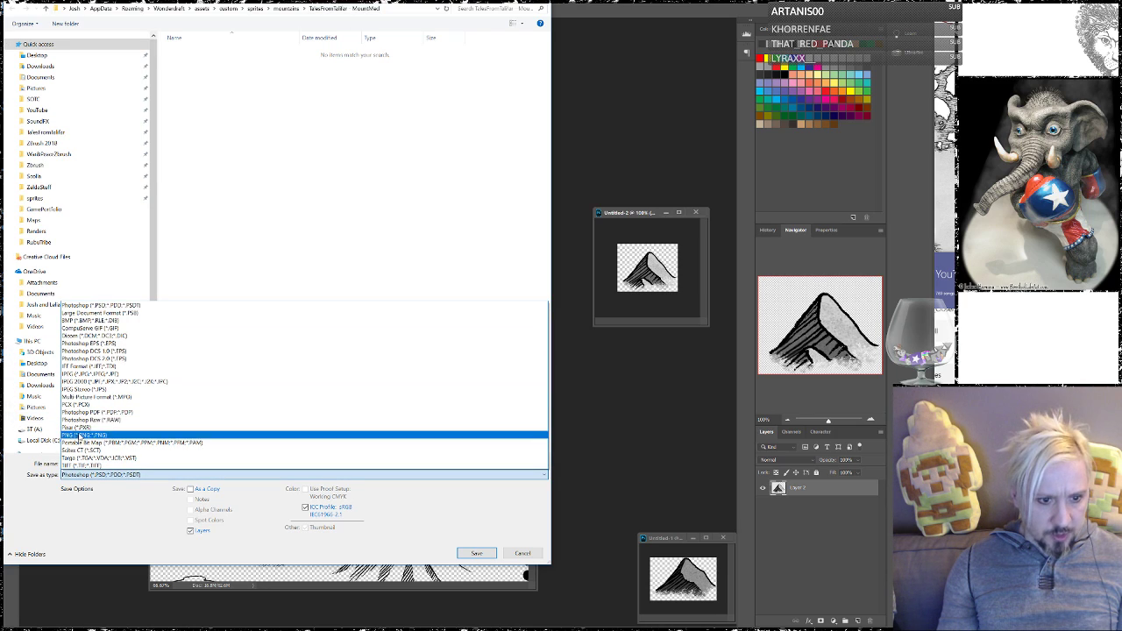
pyautogui.click(83, 435)
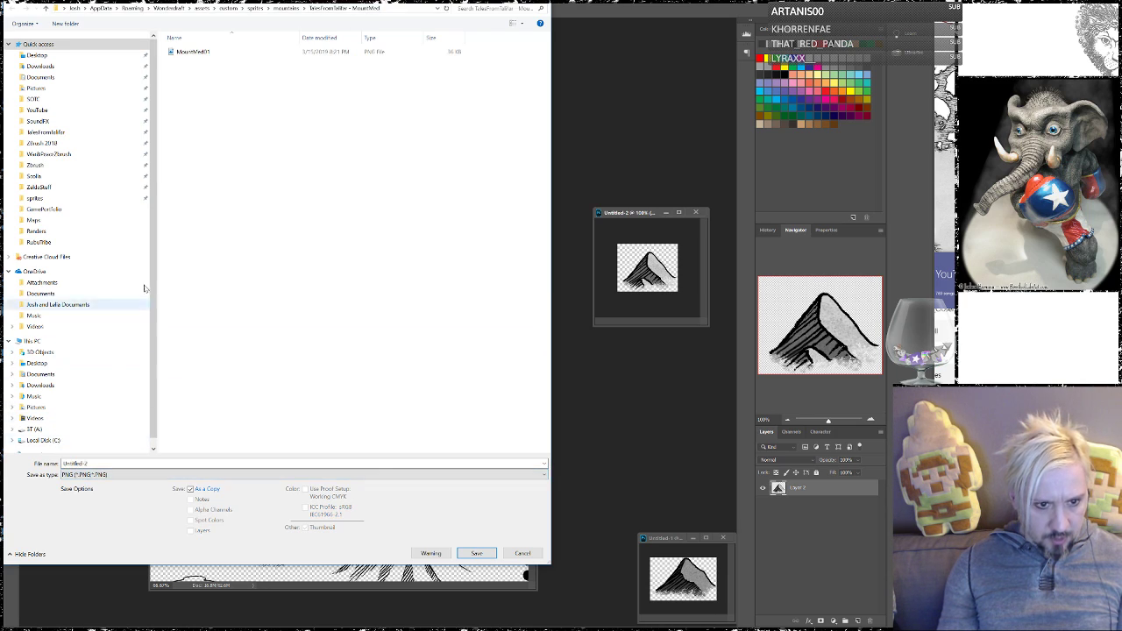
pyautogui.click(194, 53)
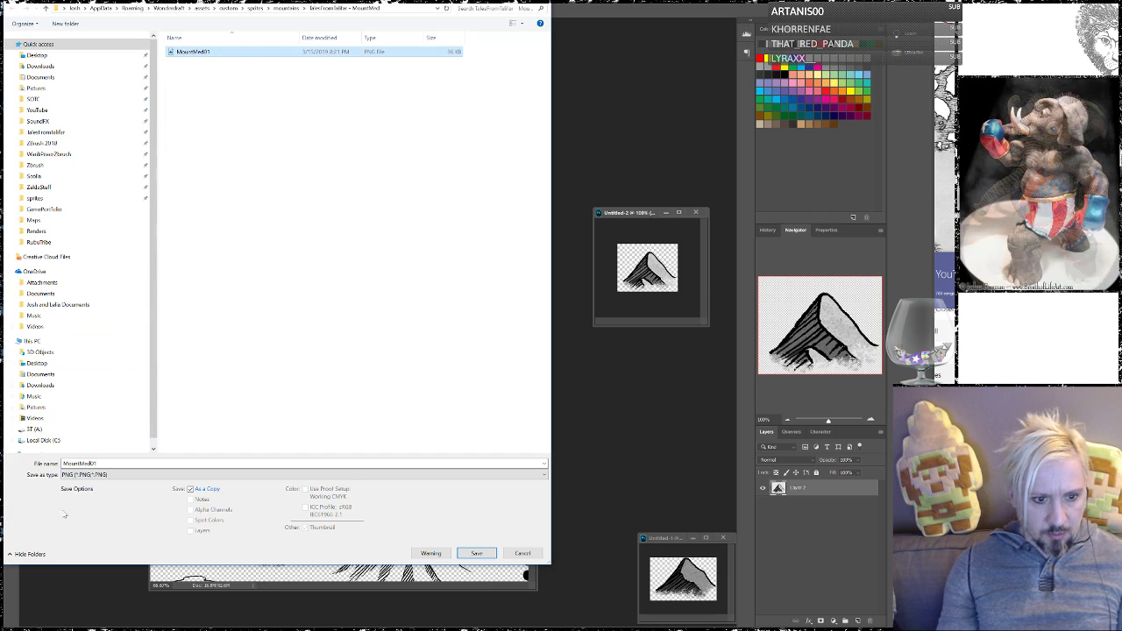
pyautogui.write('MountMed02')
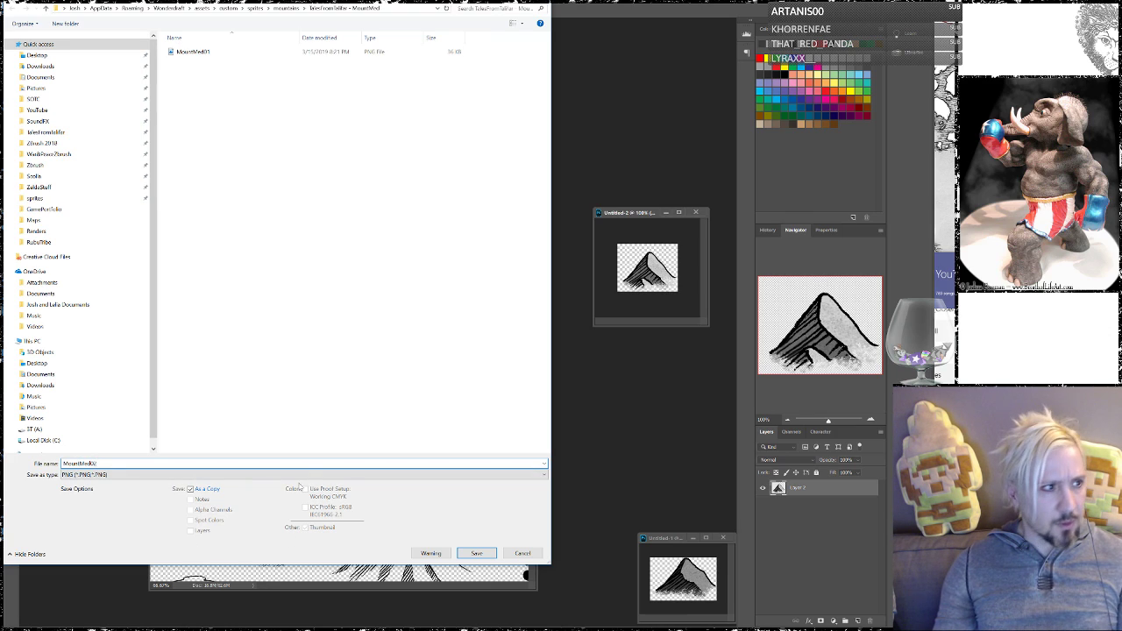
pyautogui.click(477, 552)
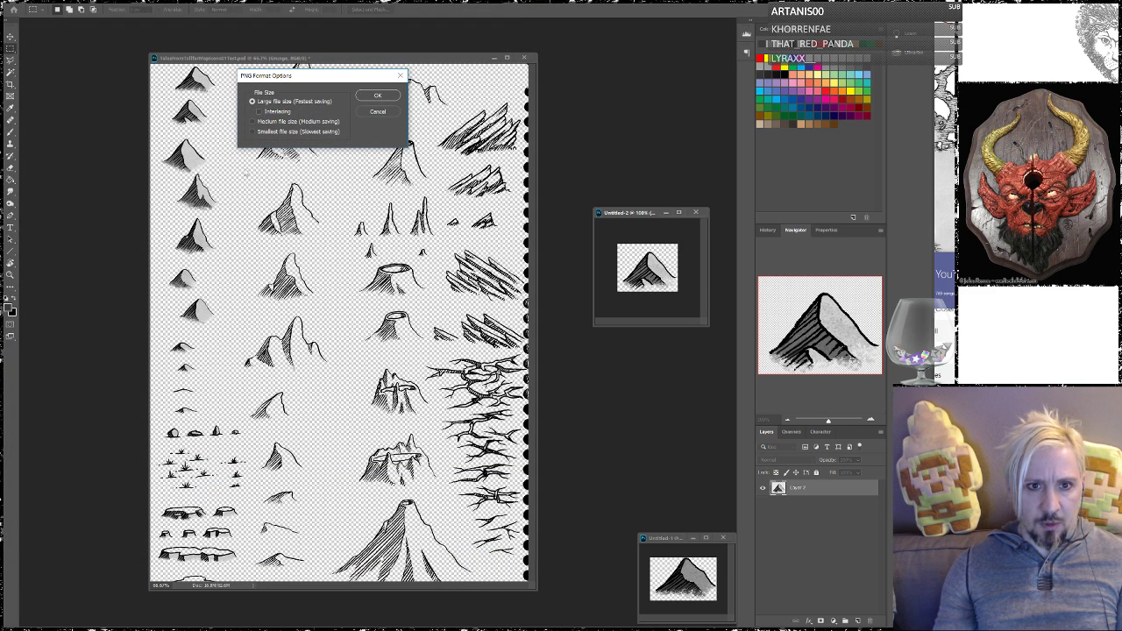
pyautogui.click(369, 94)
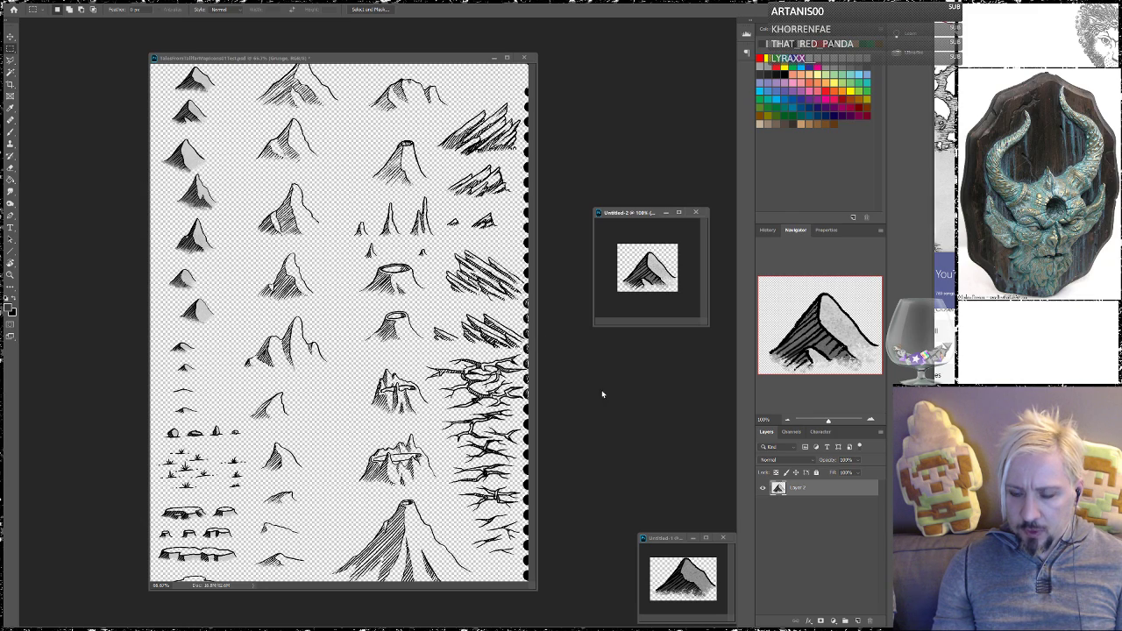
# Replace the drawing in Untitled-1 with the merged version of the sheet's topmost first-column mountain, deleting the old Layer 1 and adjusting the new layer's position
pyautogui.moveTo(670, 538); pyautogui.dragTo(608, 365)
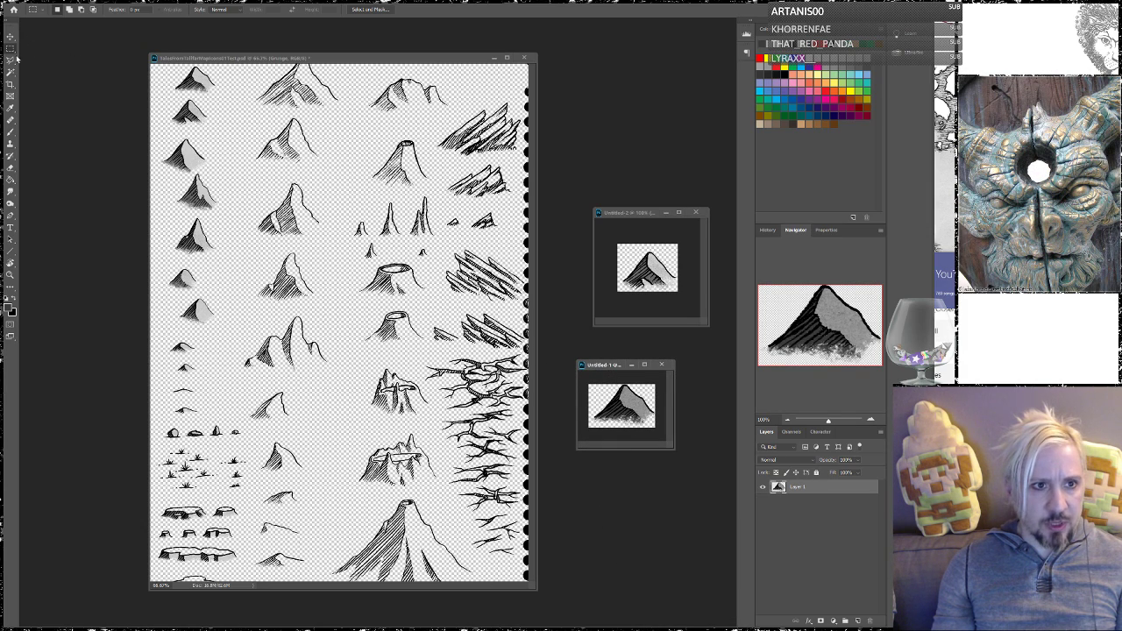
pyautogui.click(221, 98)
pyautogui.moveTo(218, 93); pyautogui.dragTo(165, 130)
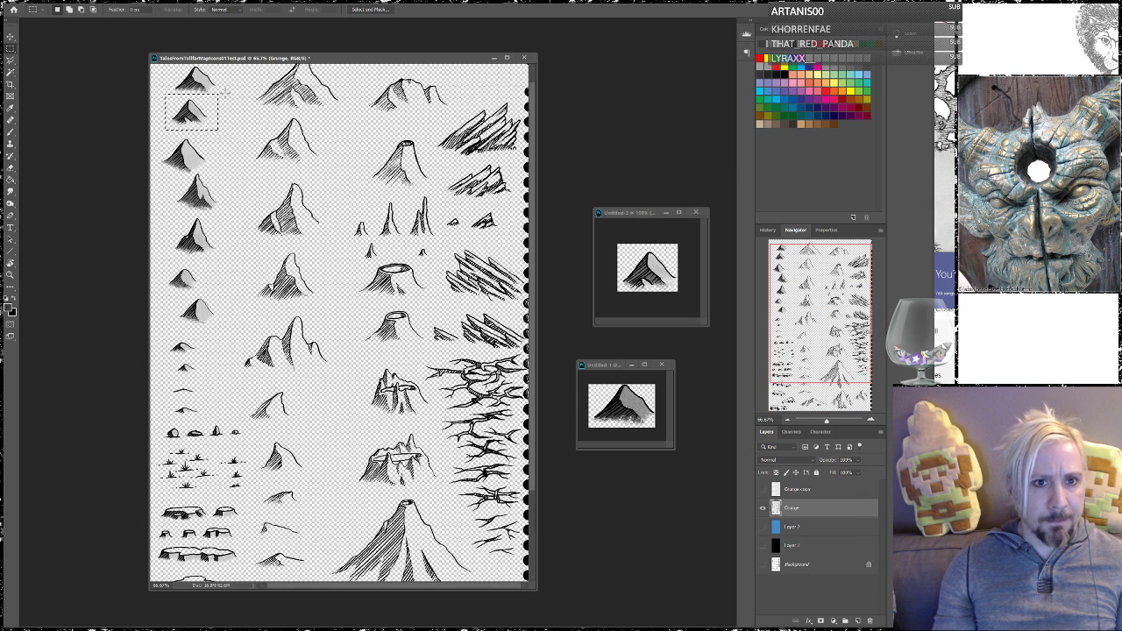
pyautogui.hotkey('ctrl', 'd')
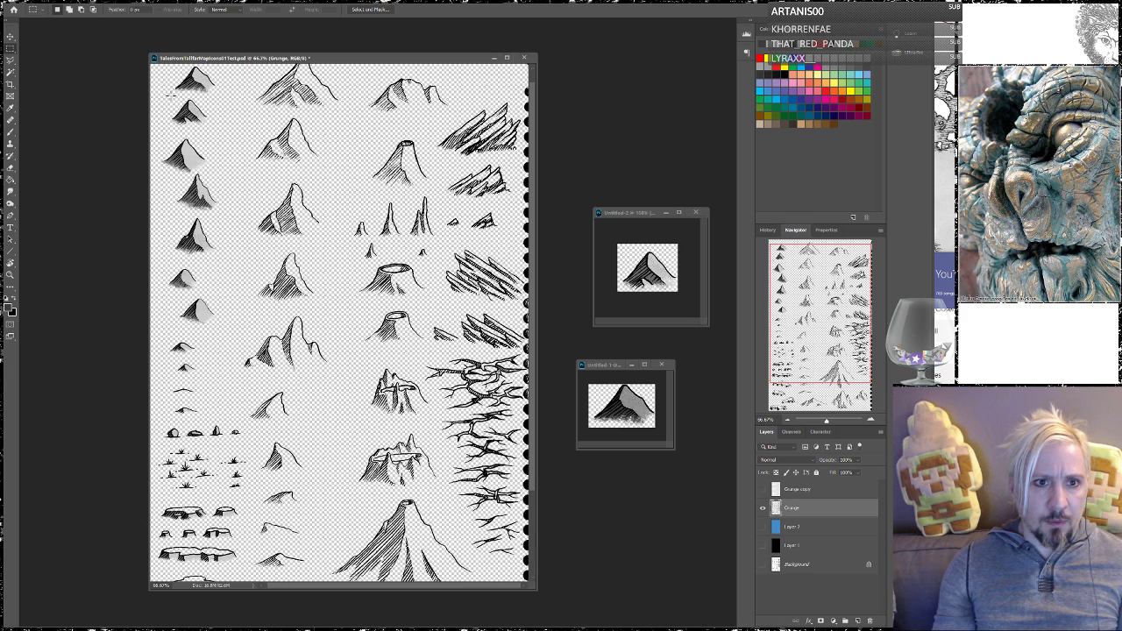
pyautogui.moveTo(169, 100); pyautogui.dragTo(222, 74)
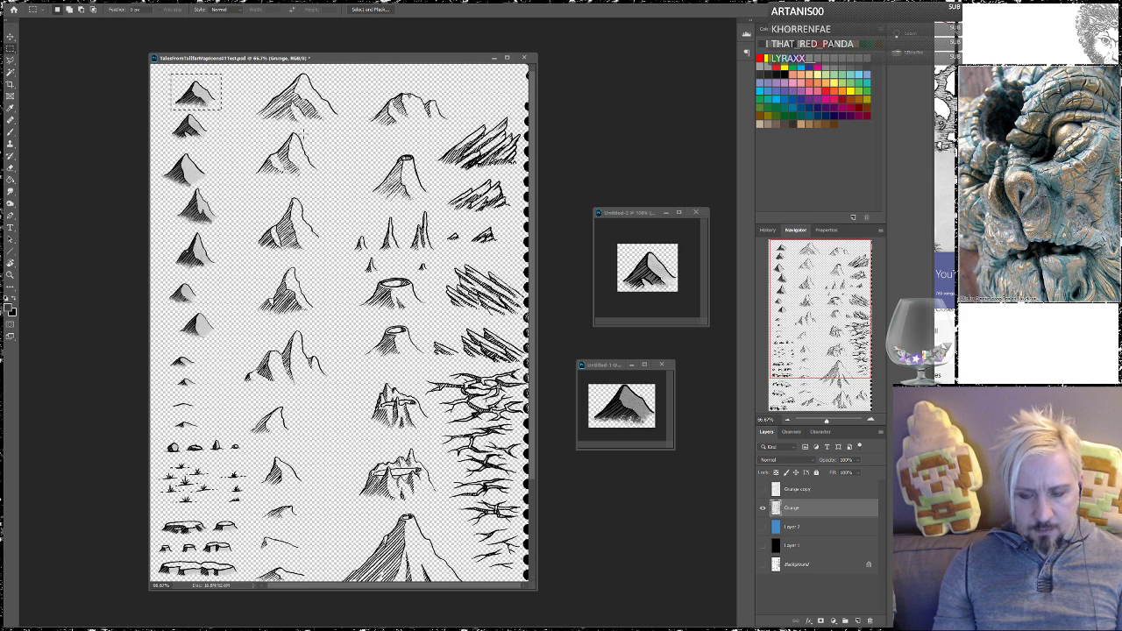
pyautogui.click(614, 365)
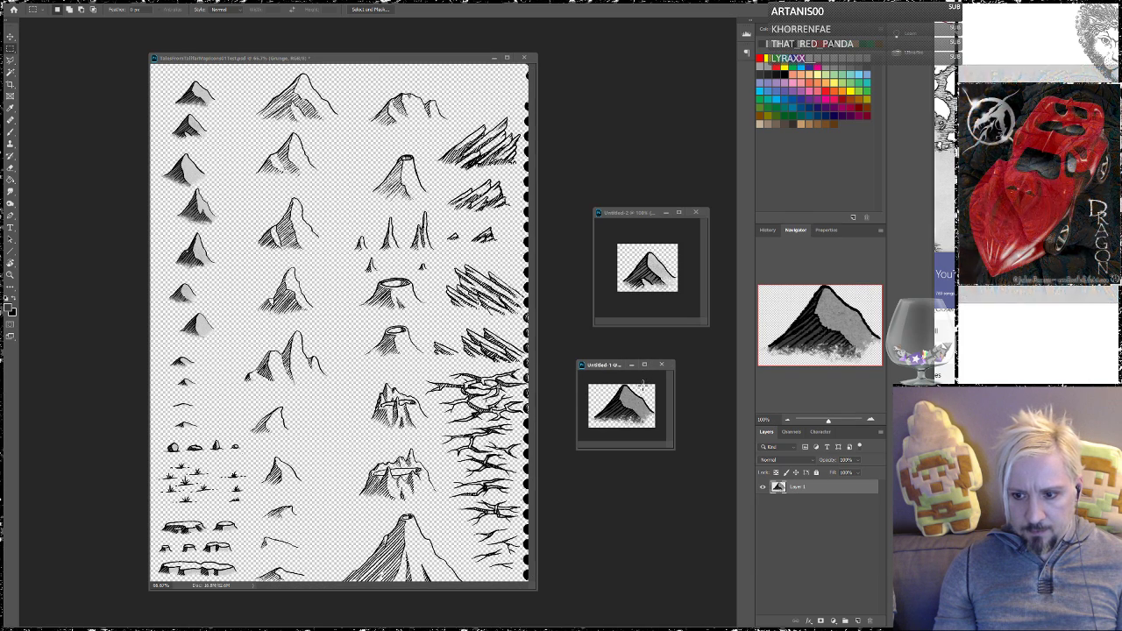
pyautogui.hotkey('ctrl', 'v')
pyautogui.moveTo(802, 508); pyautogui.dragTo(870, 621)
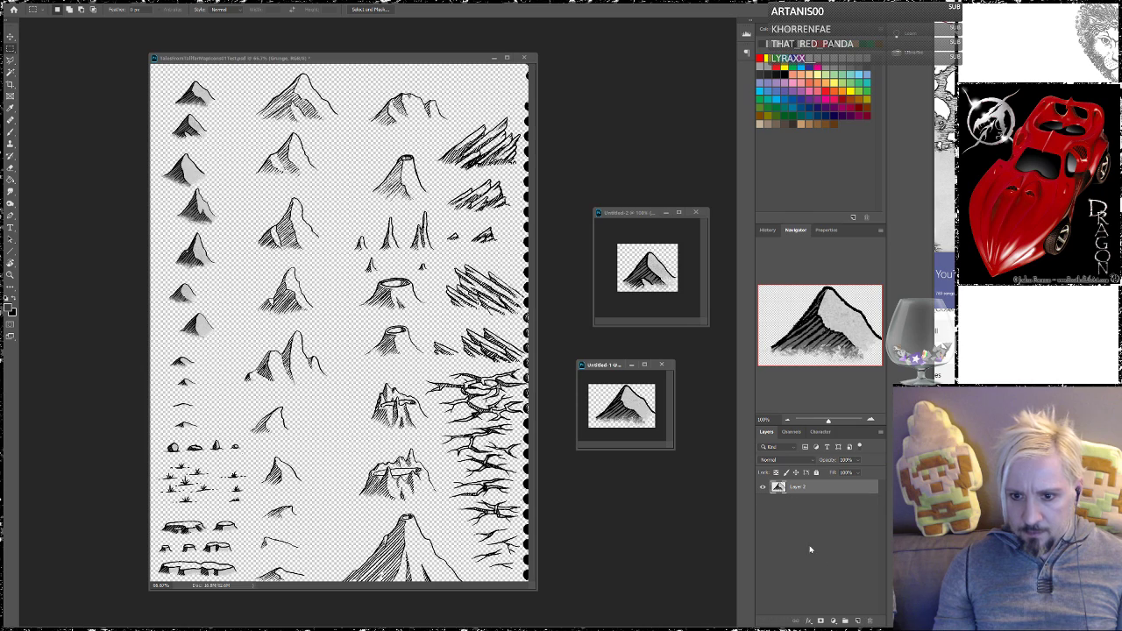
pyautogui.click(11, 38)
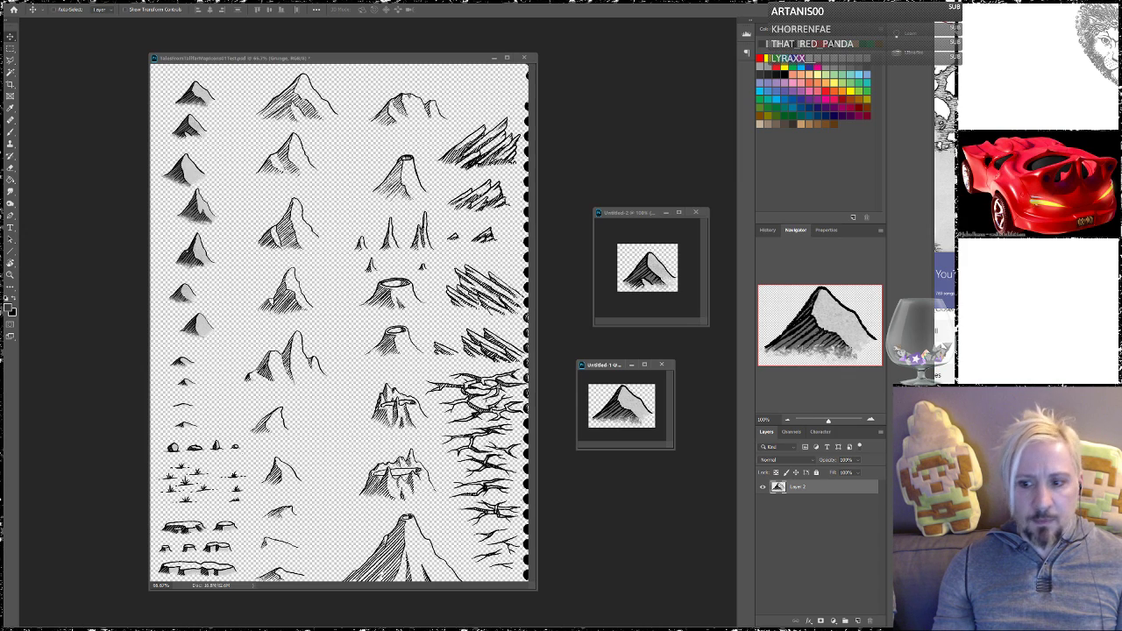
# Save the updated mountain as a PNG over the existing MountMed01 file in the MountMed folder, using the large file size option
pyautogui.hotkey('alt', 'f')
pyautogui.click(42, 93)
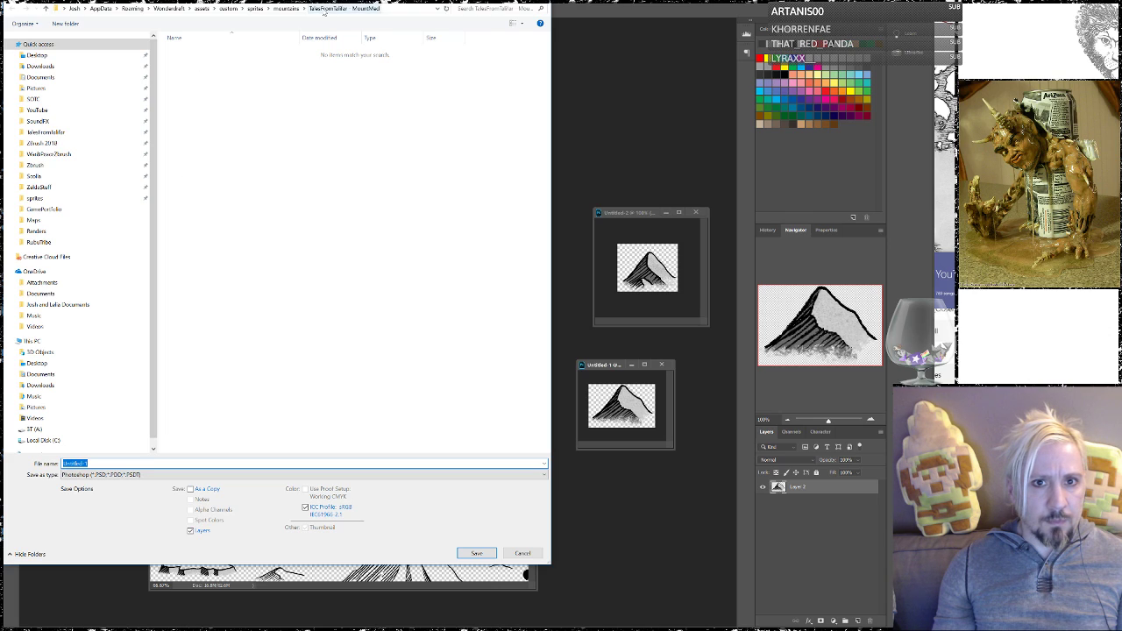
pyautogui.click(122, 476)
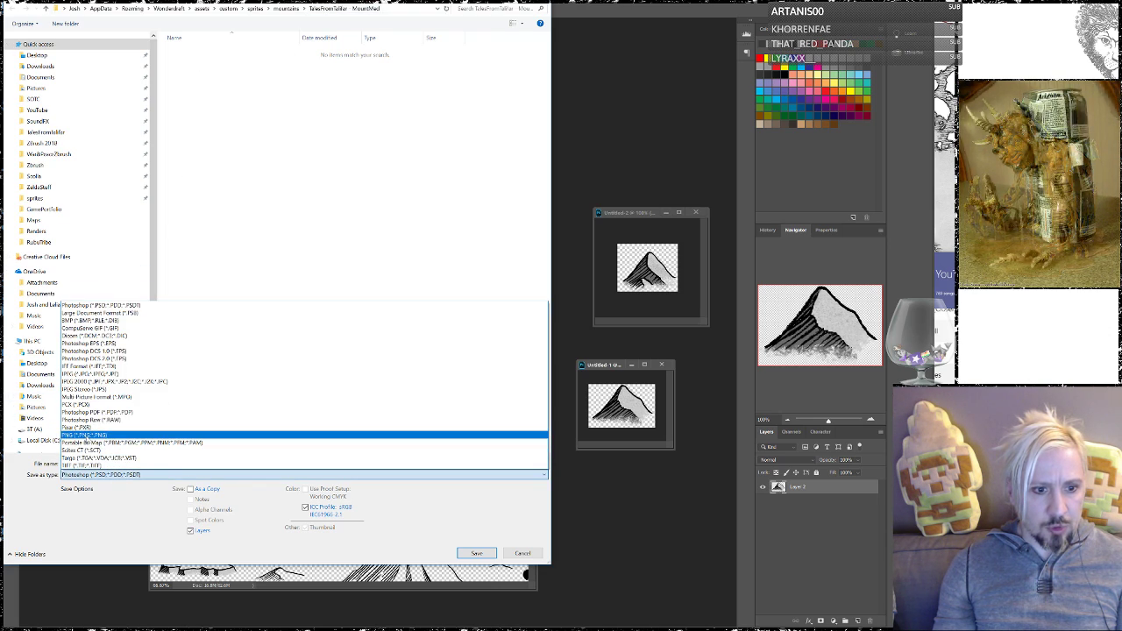
pyautogui.click(91, 435)
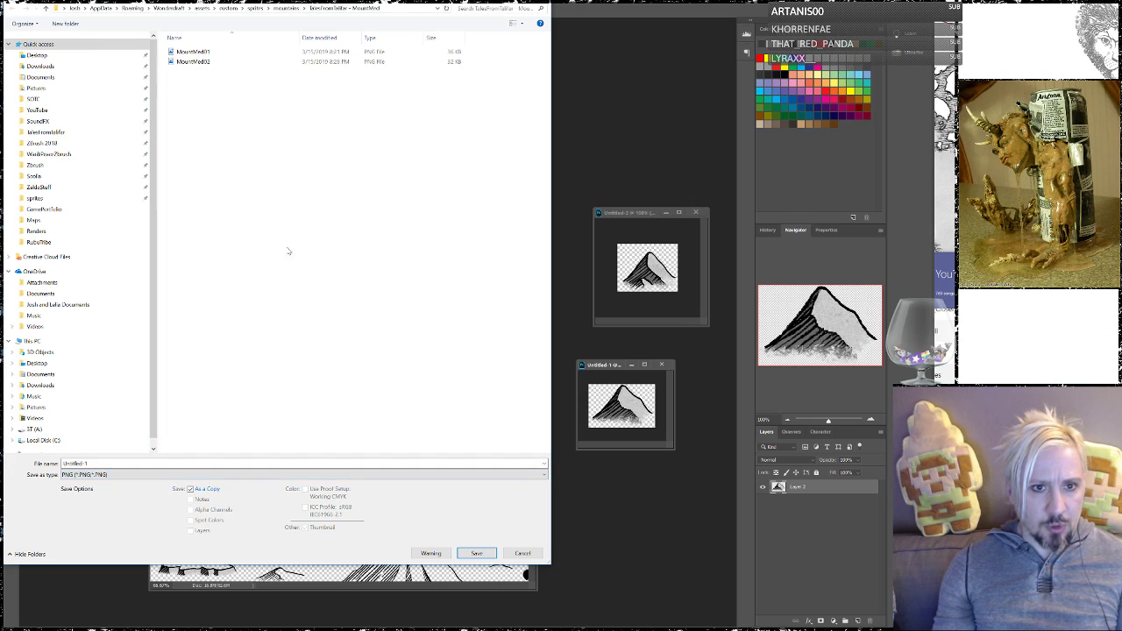
pyautogui.click(191, 52)
pyautogui.click(478, 553)
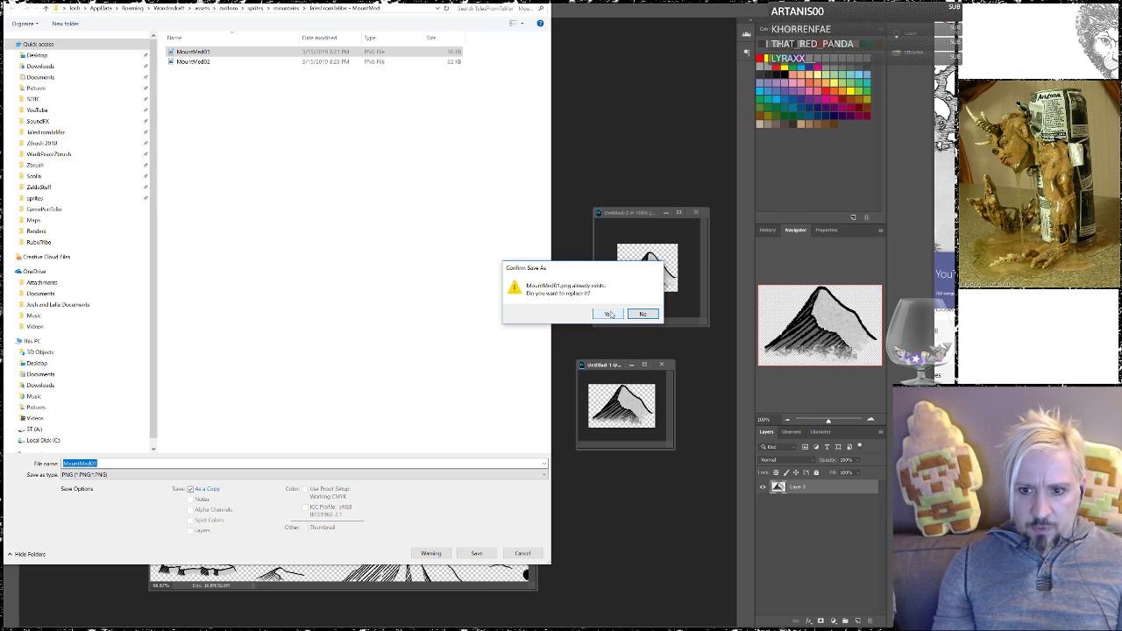
pyautogui.click(609, 314)
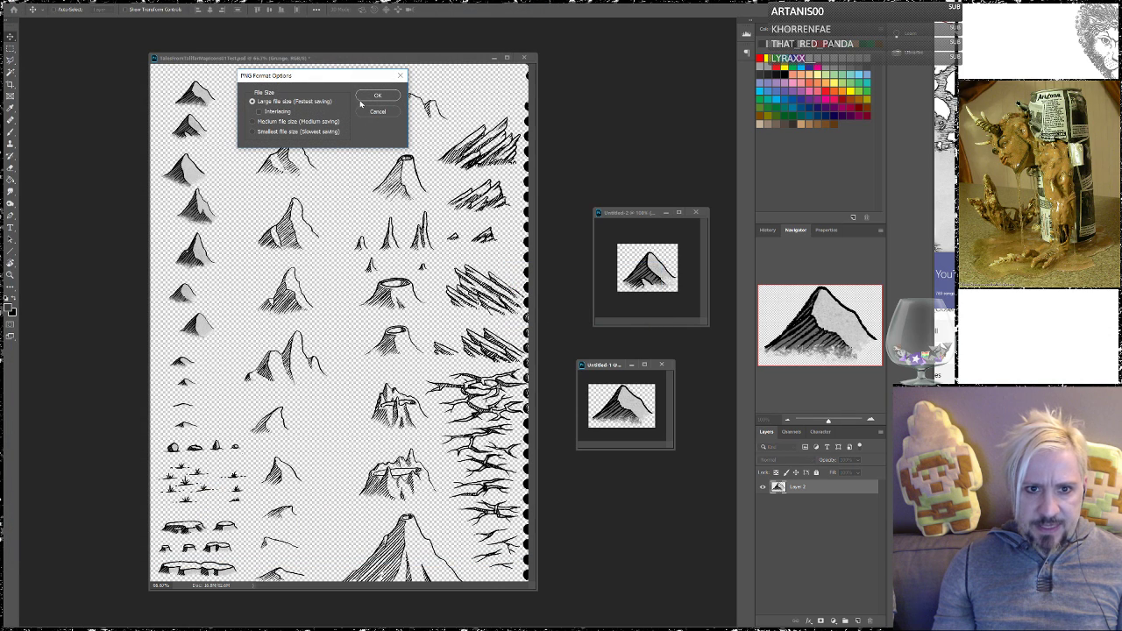
pyautogui.click(375, 95)
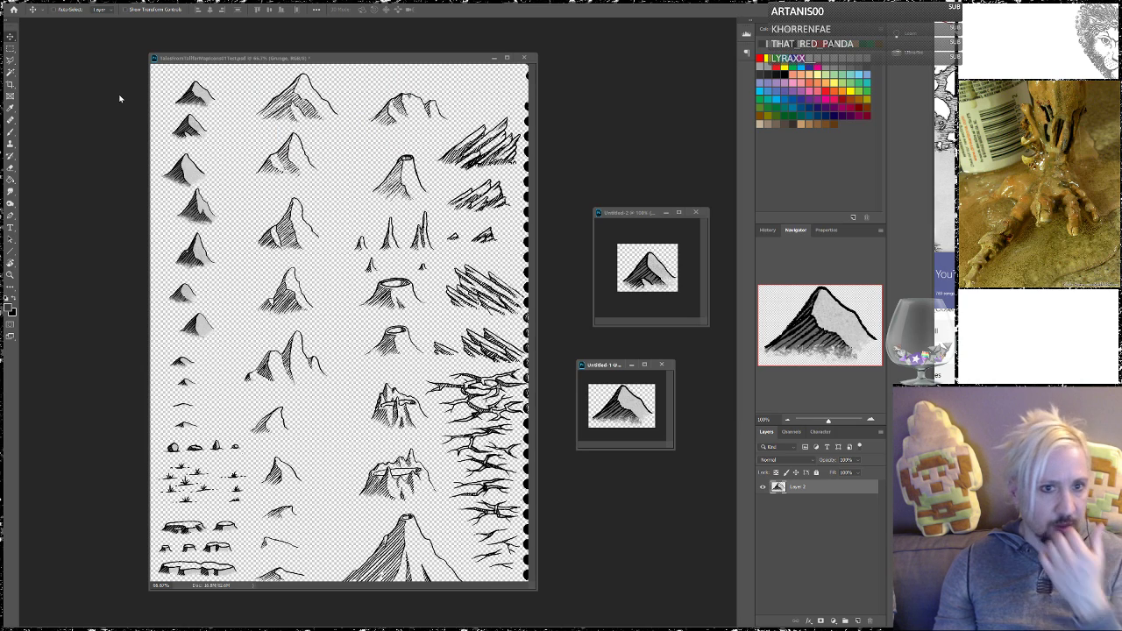
# Lasso the third mountain in the sheet's first column, extending the selection to include its whole shaded side while leaving out the neighbouring mountains
pyautogui.click(11, 59)
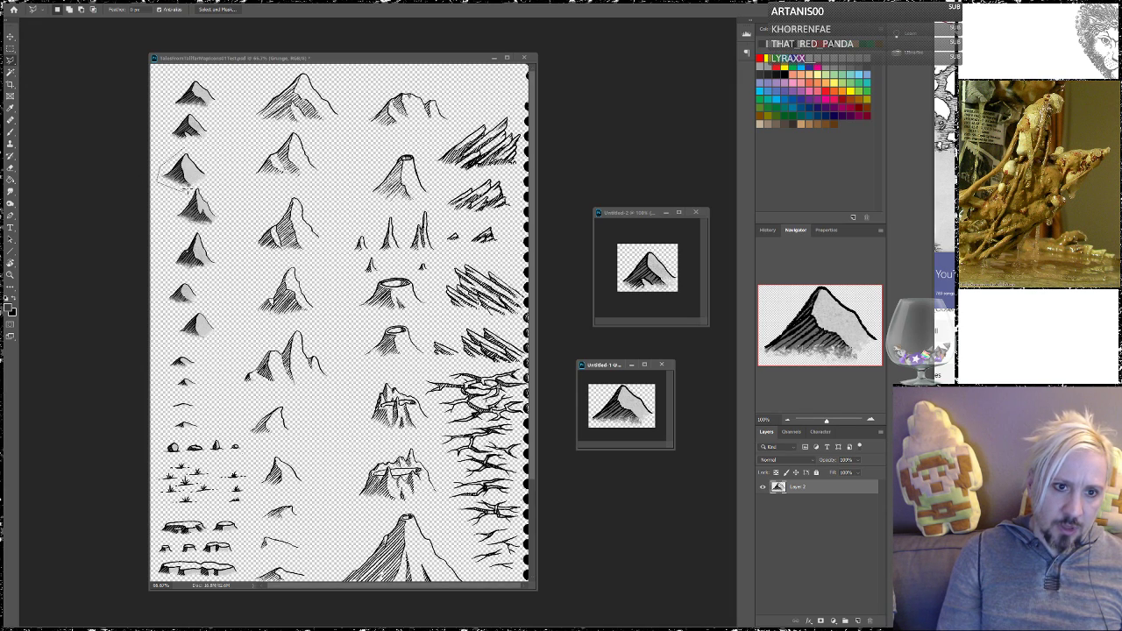
pyautogui.click(200, 183)
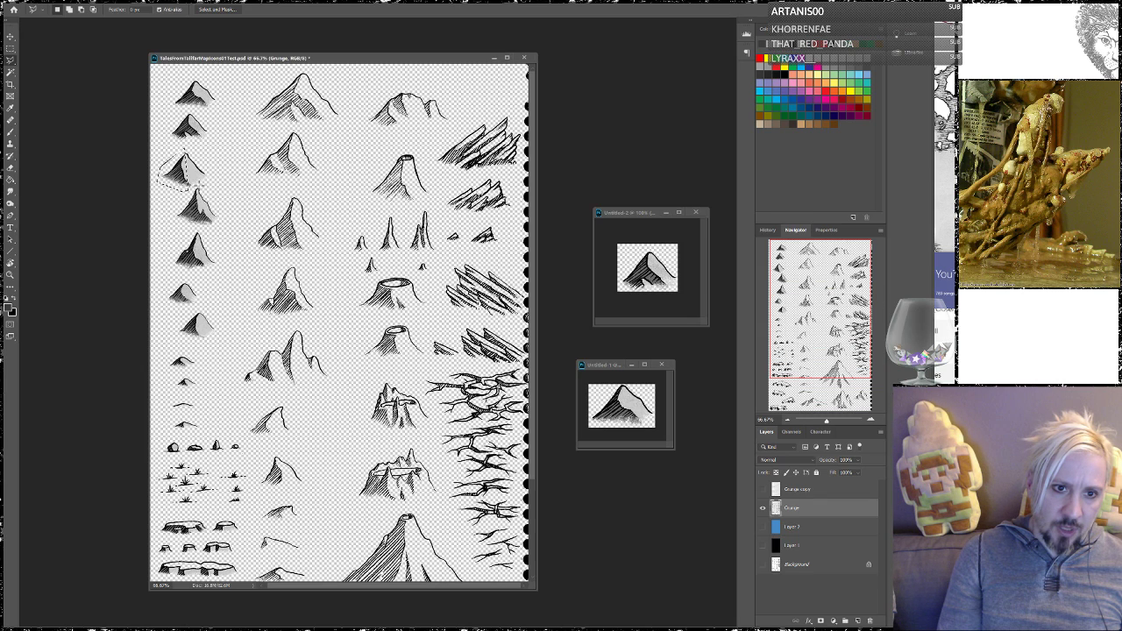
pyautogui.keyDown('alt'); pyautogui.click(197, 149); pyautogui.keyUp('alt')
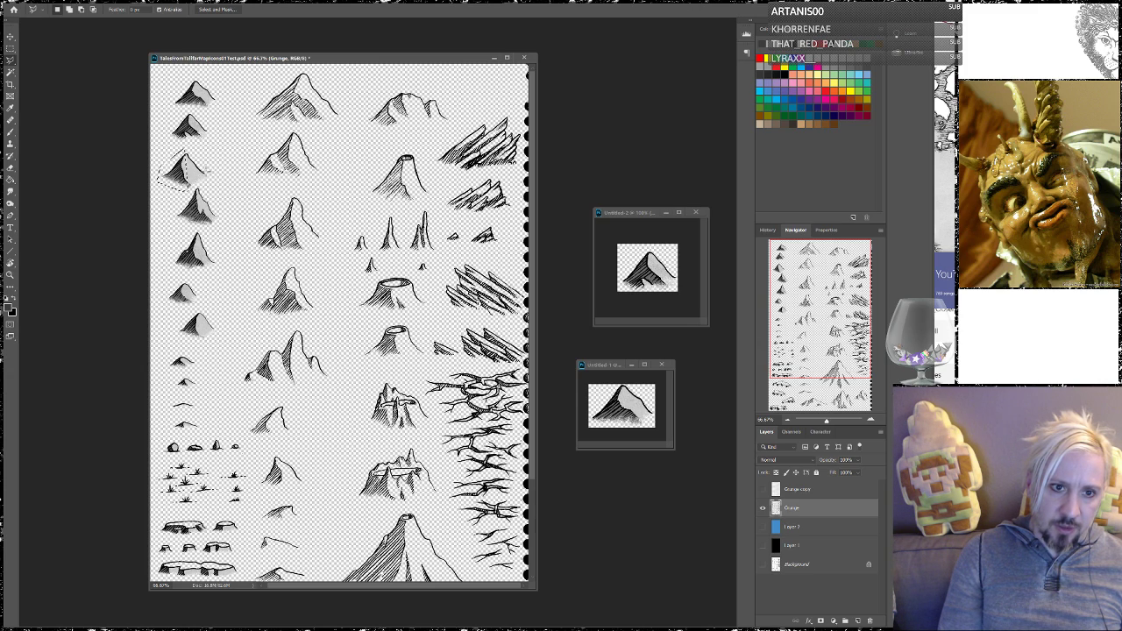
pyautogui.click(874, 421)
pyautogui.moveTo(831, 322); pyautogui.dragTo(791, 289)
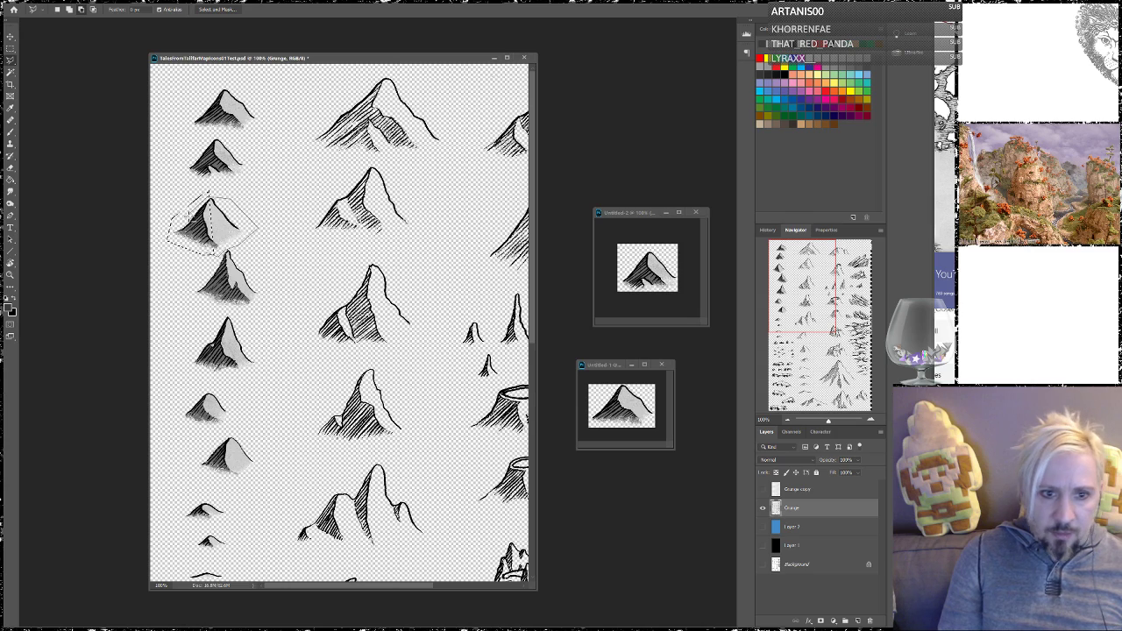
pyautogui.click(207, 190)
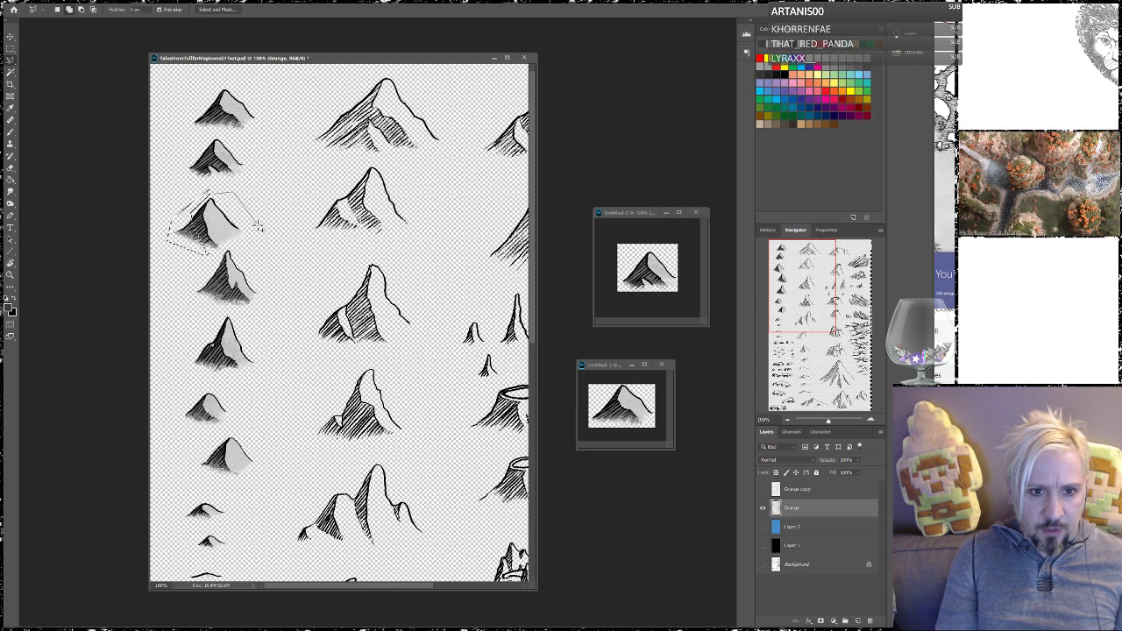
pyautogui.click(227, 253)
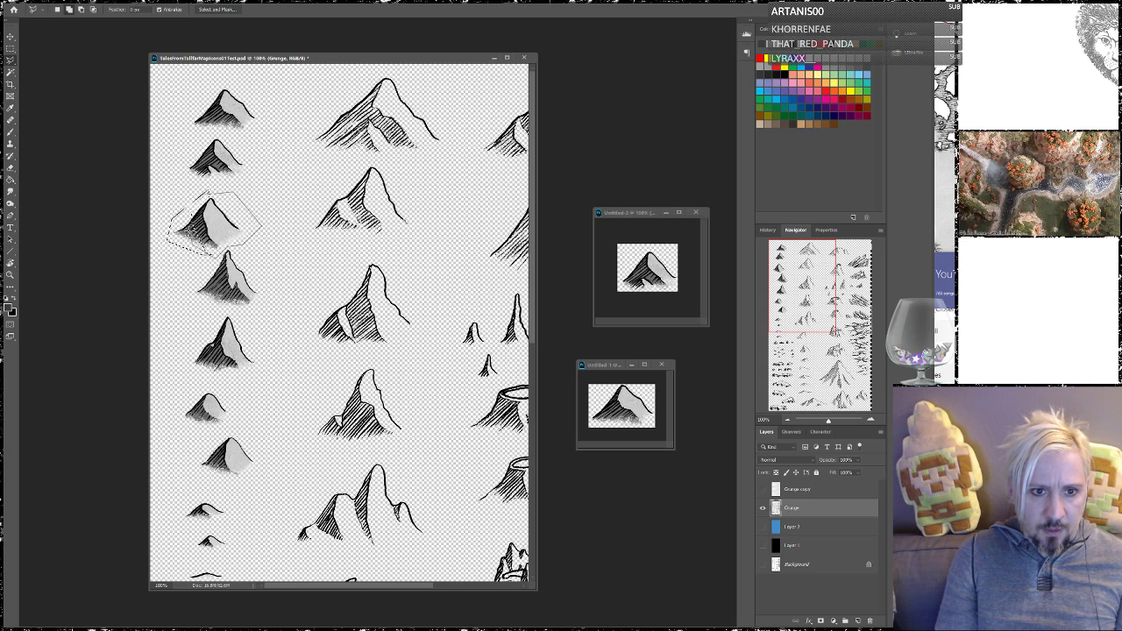
pyautogui.click(187, 207)
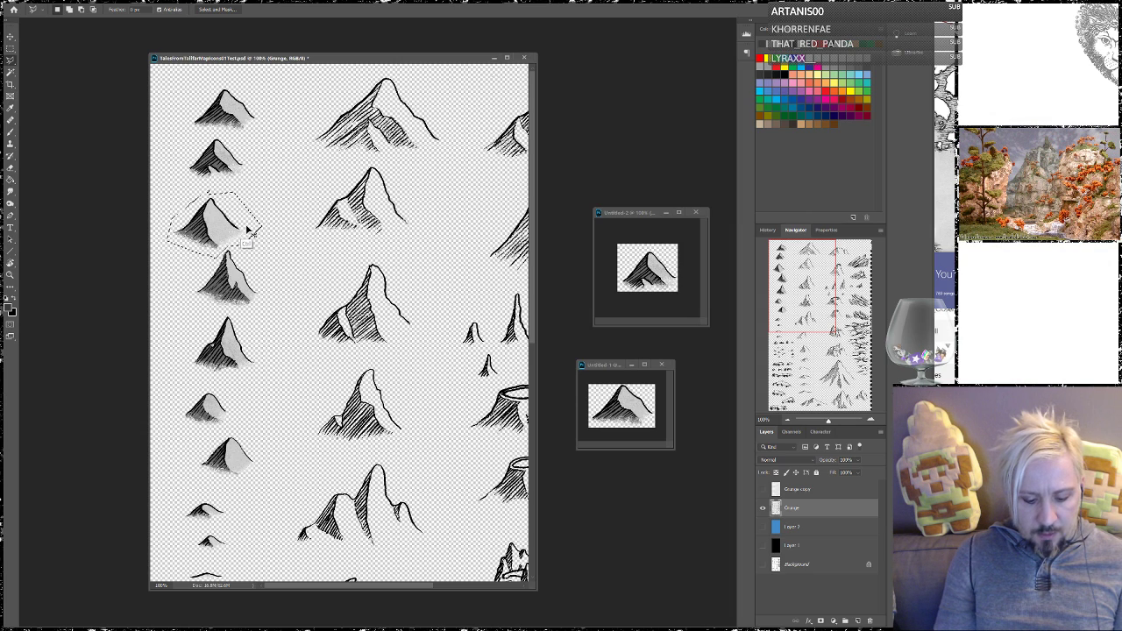
# Paste the selected mountain into a new clipboard-sized document, delete the white Background layer and place the window near the other small mountain documents
pyautogui.hotkey('ctrl', 'n')
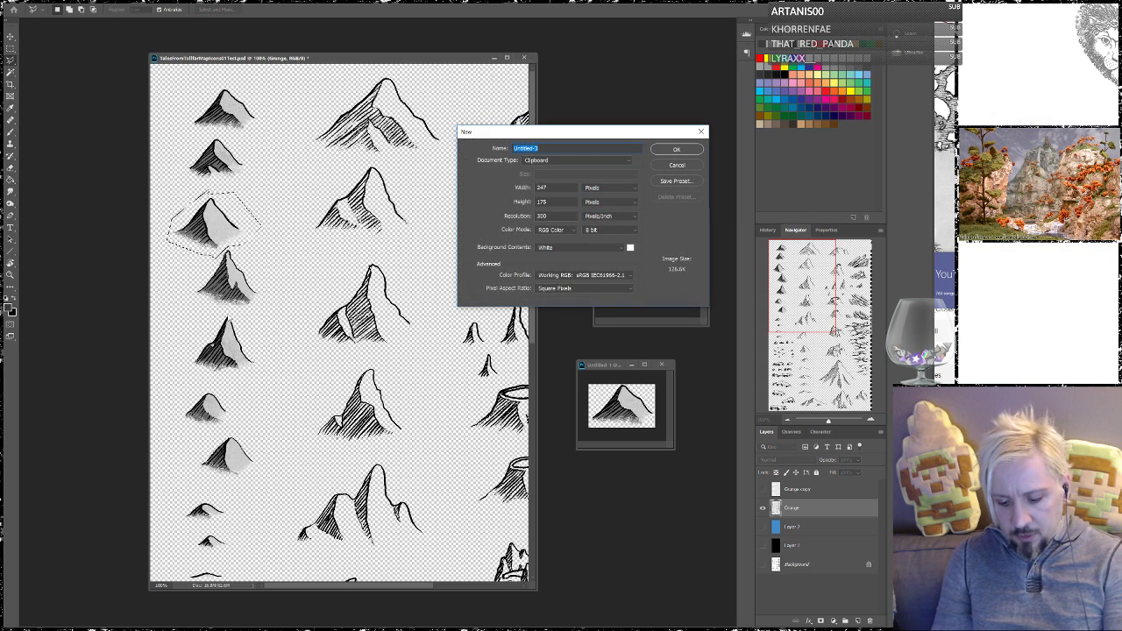
pyautogui.press('Return')
pyautogui.hotkey('ctrl', 'v')
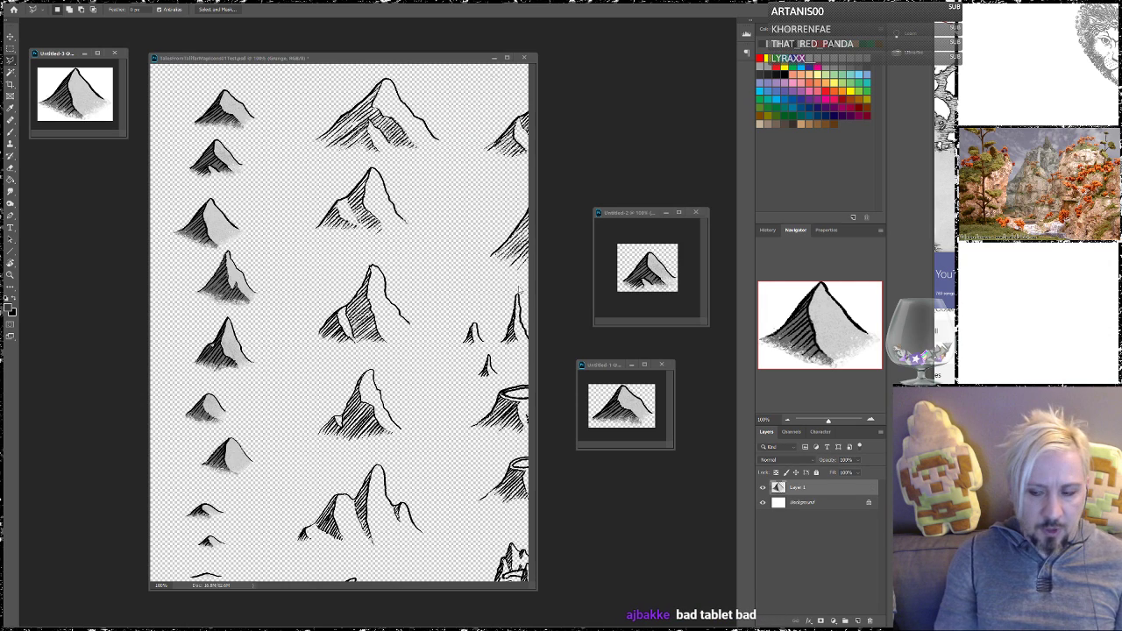
pyautogui.moveTo(833, 503); pyautogui.dragTo(870, 621)
pyautogui.moveTo(58, 55); pyautogui.dragTo(540, 120)
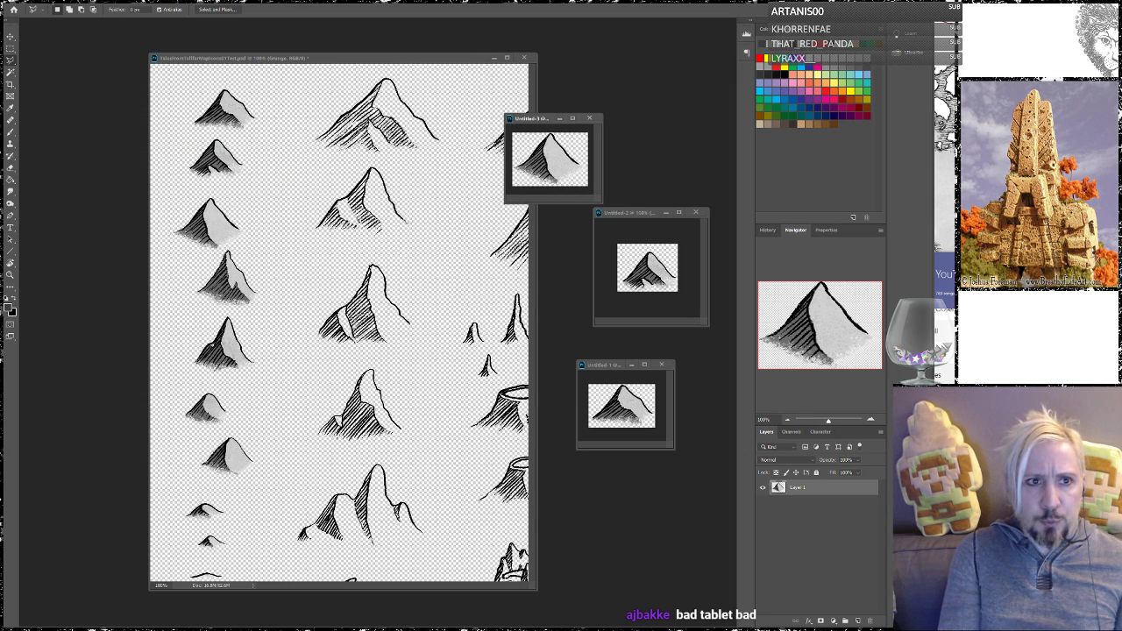
# Save the third mountain as a PNG named MountMed03 with the large file size option, and place its window above the other mountain documents
pyautogui.hotkey('alt', 'f')
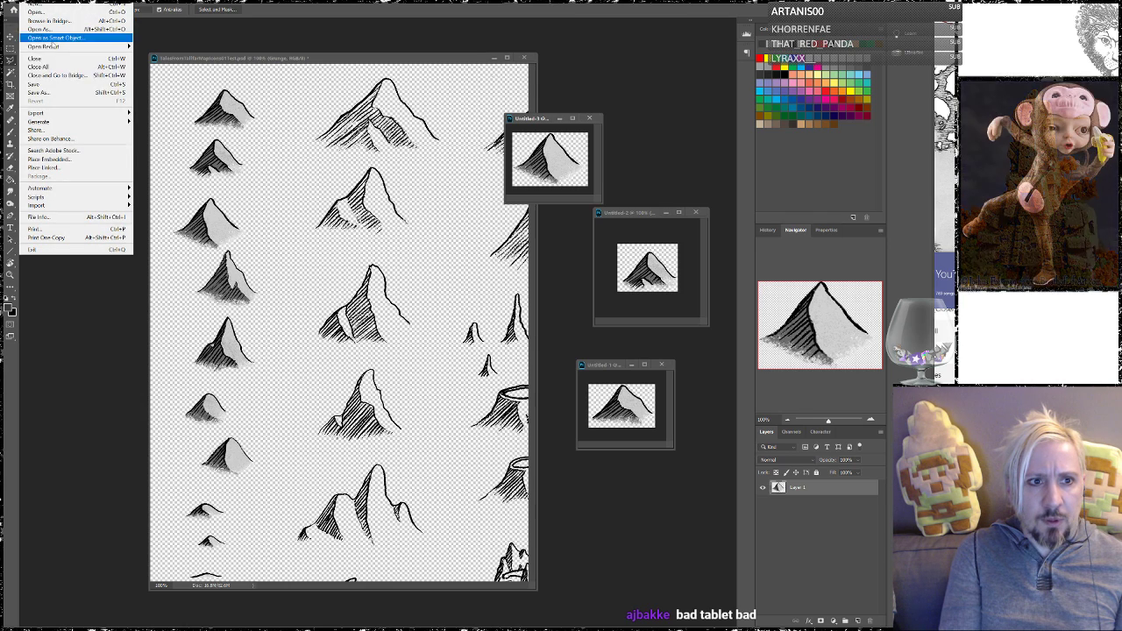
pyautogui.click(60, 93)
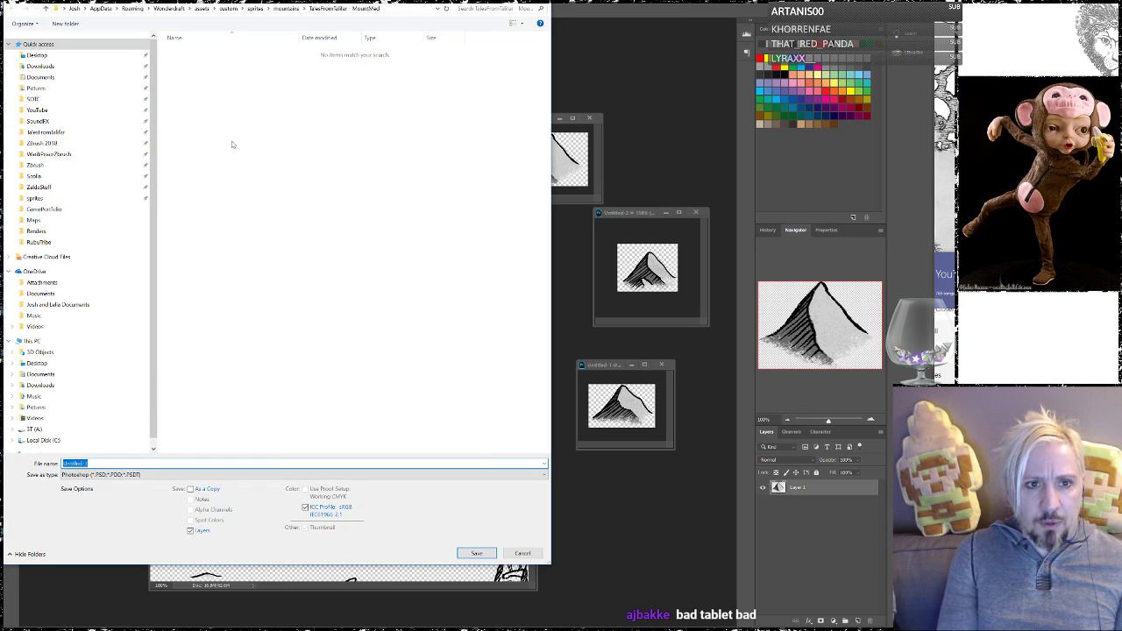
pyautogui.click(140, 476)
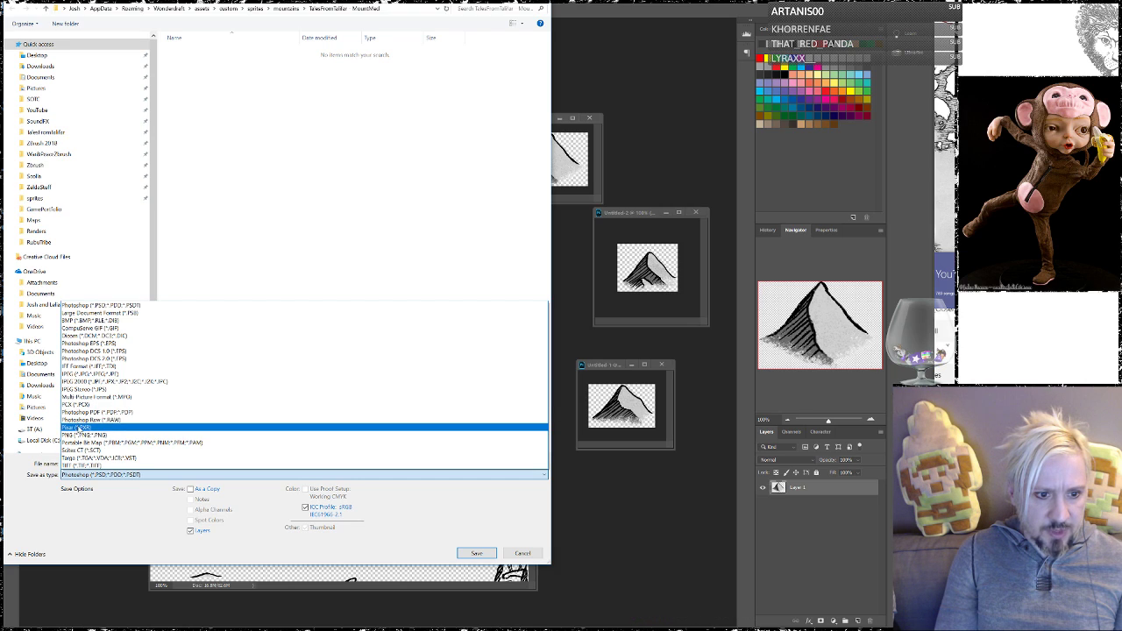
pyautogui.click(80, 435)
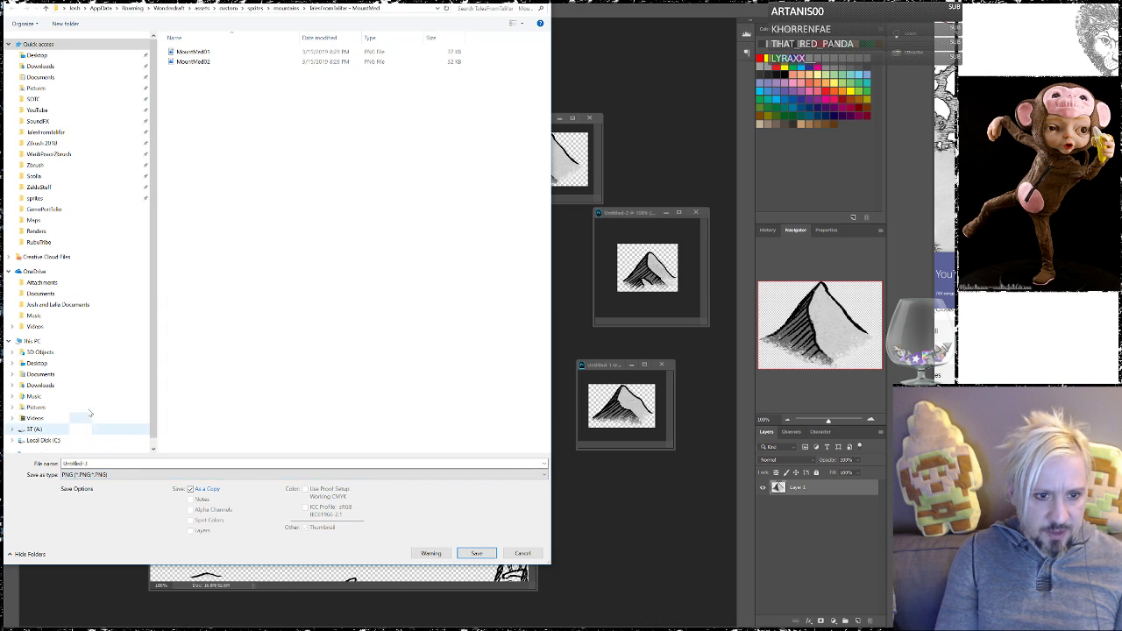
pyautogui.click(191, 63)
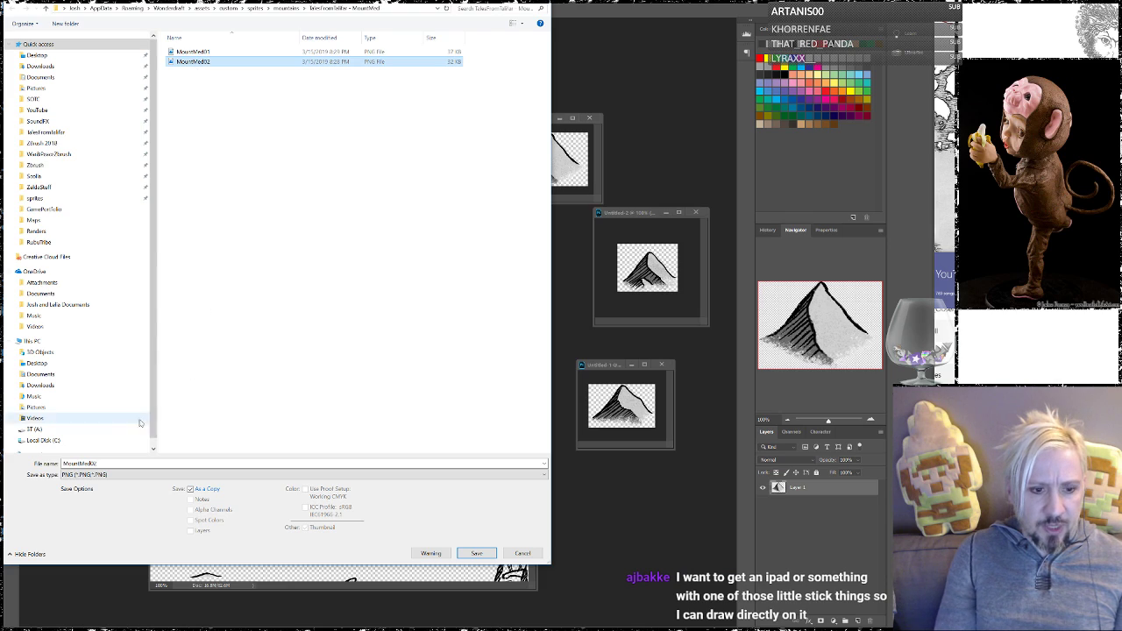
pyautogui.doubleClick(112, 463)
pyautogui.click(105, 474)
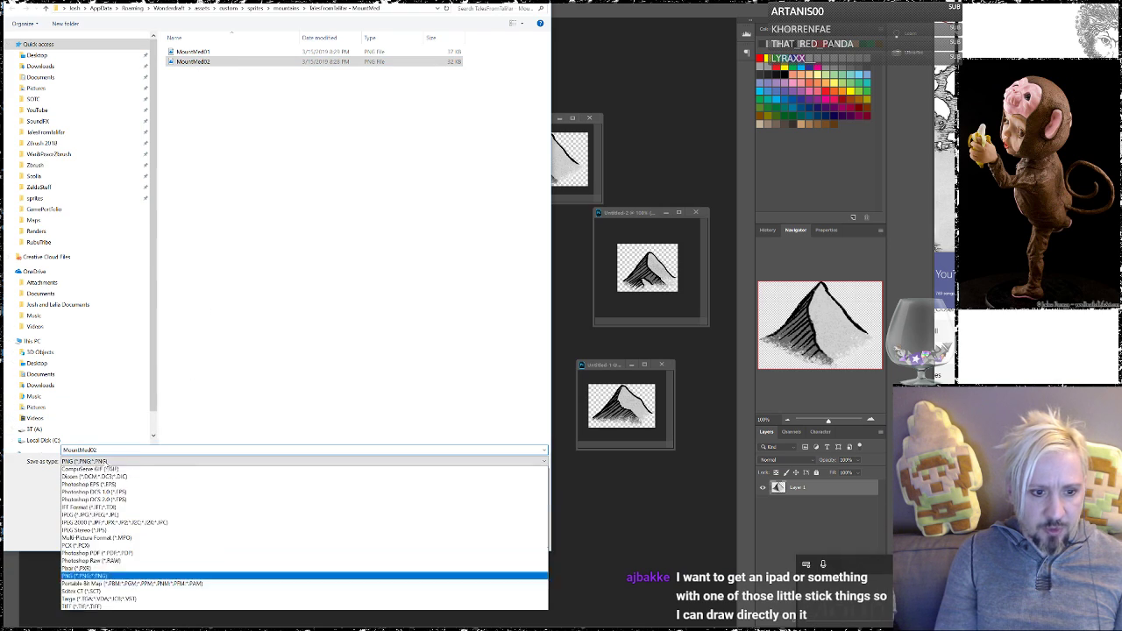
pyautogui.press('Return')
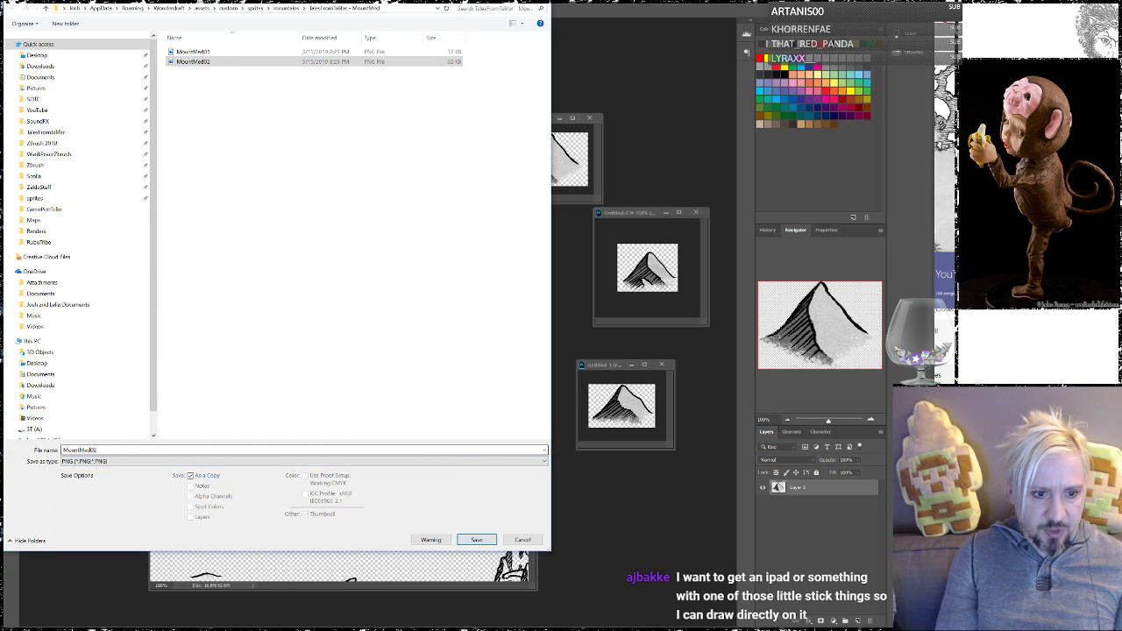
pyautogui.doubleClick(101, 450)
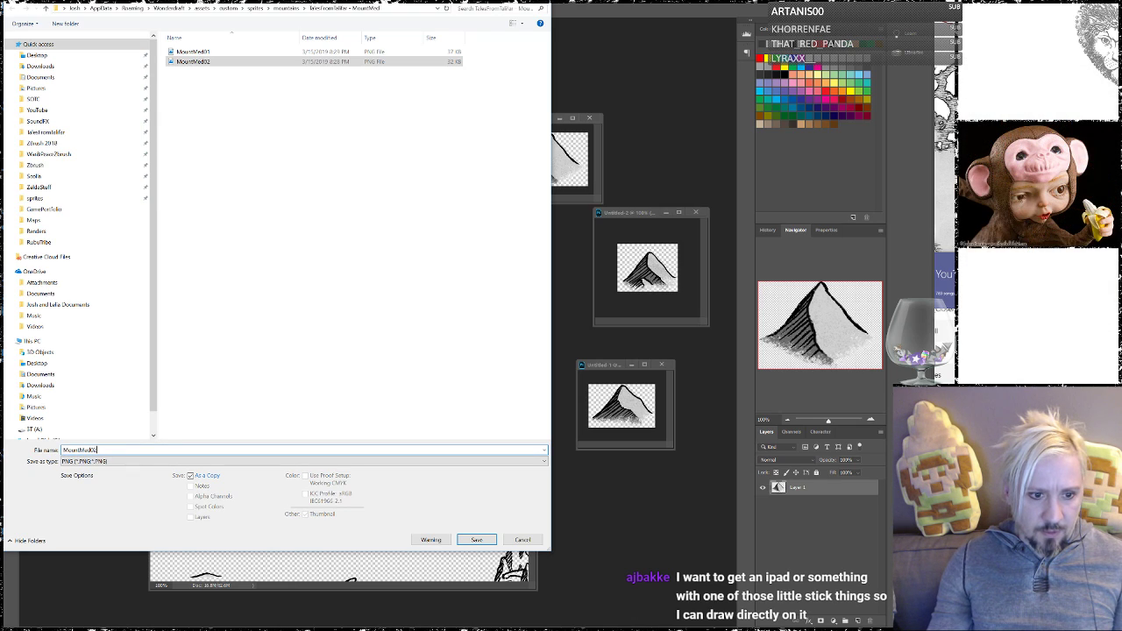
pyautogui.press('BackSpace')
pyautogui.write('3')
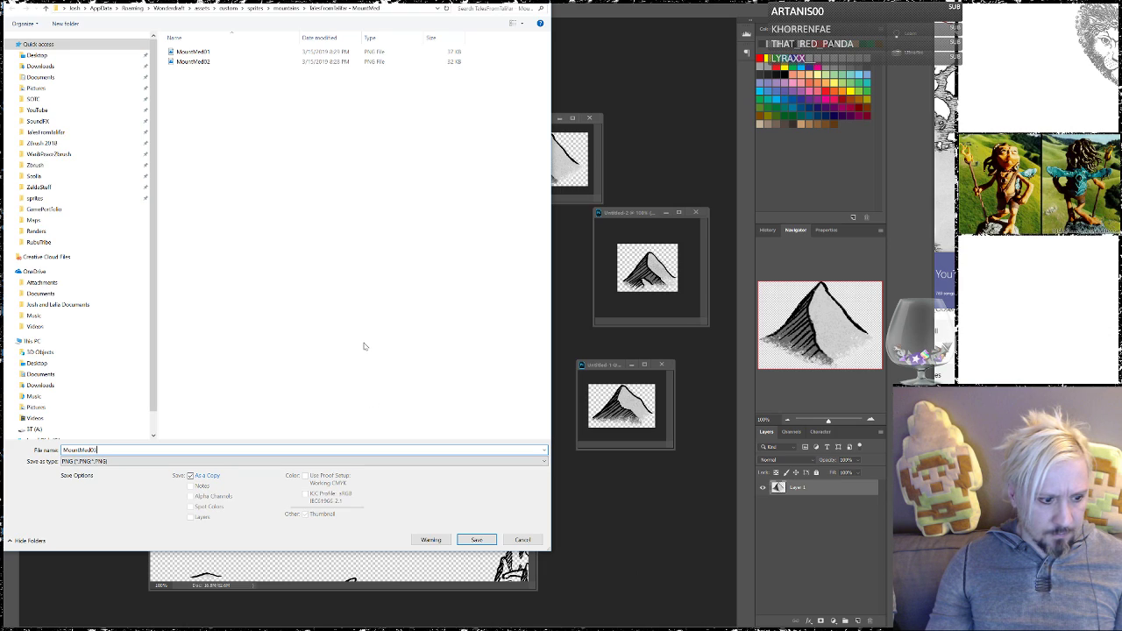
pyautogui.click(476, 540)
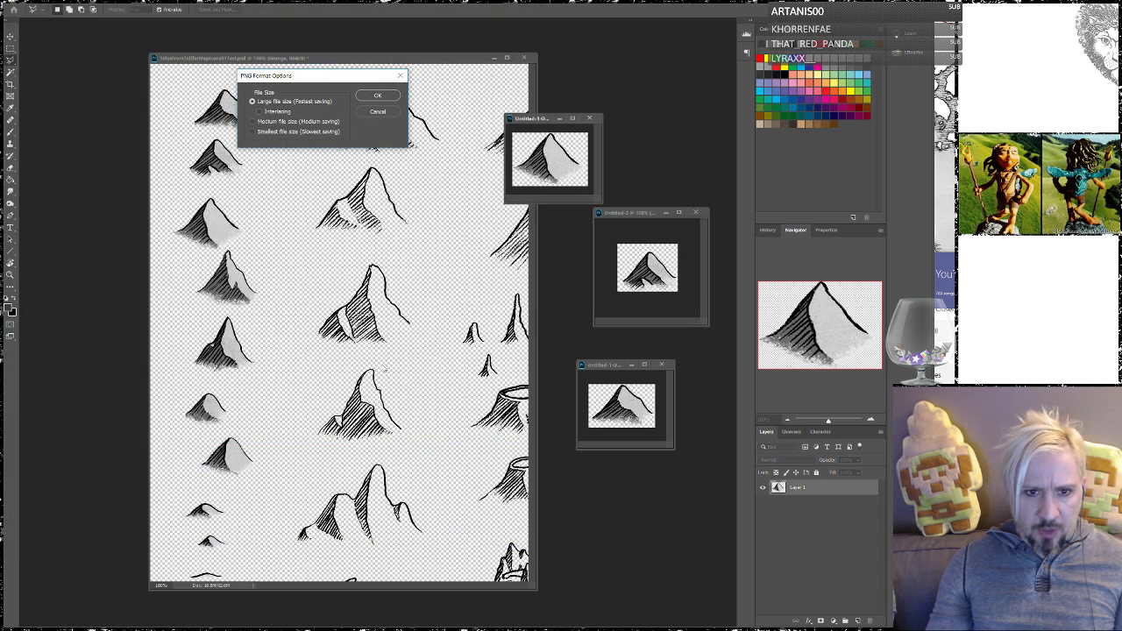
pyautogui.click(379, 96)
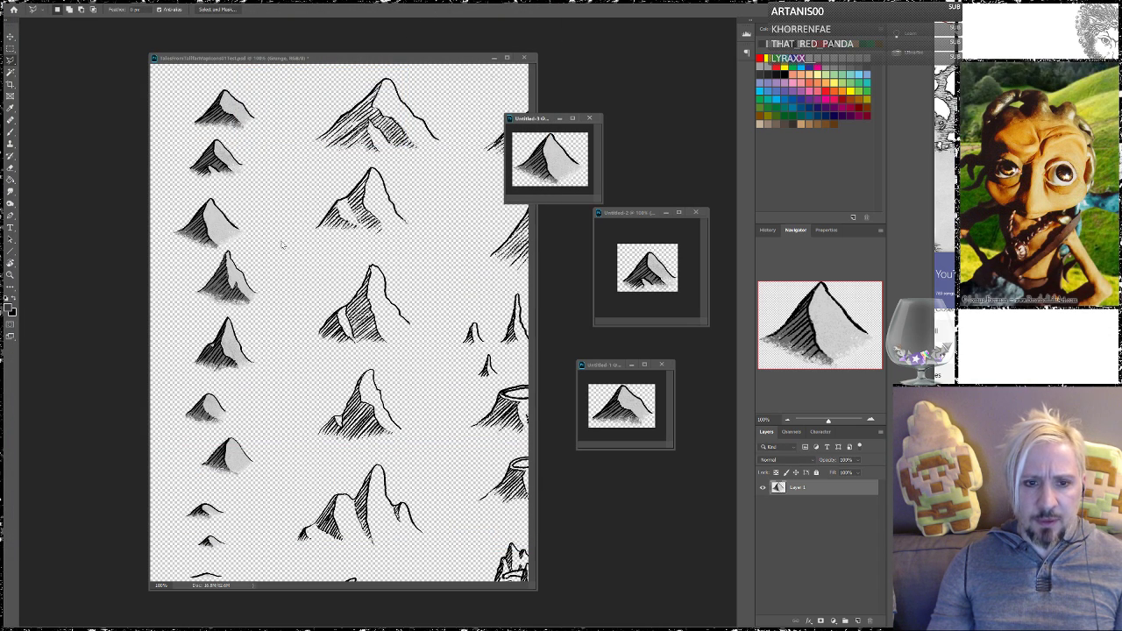
pyautogui.moveTo(534, 122); pyautogui.dragTo(662, 99)
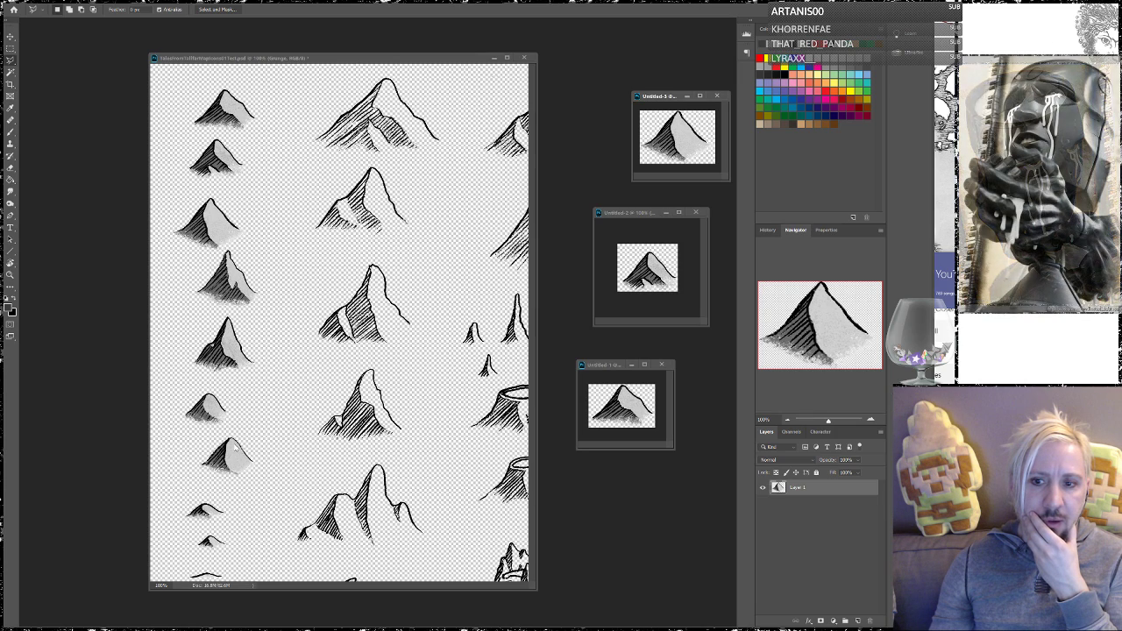
# Place the first mountain's window below the other two small documents, switch to Wonderdraft, and close its open map and the program
pyautogui.moveTo(620, 367); pyautogui.dragTo(659, 355)
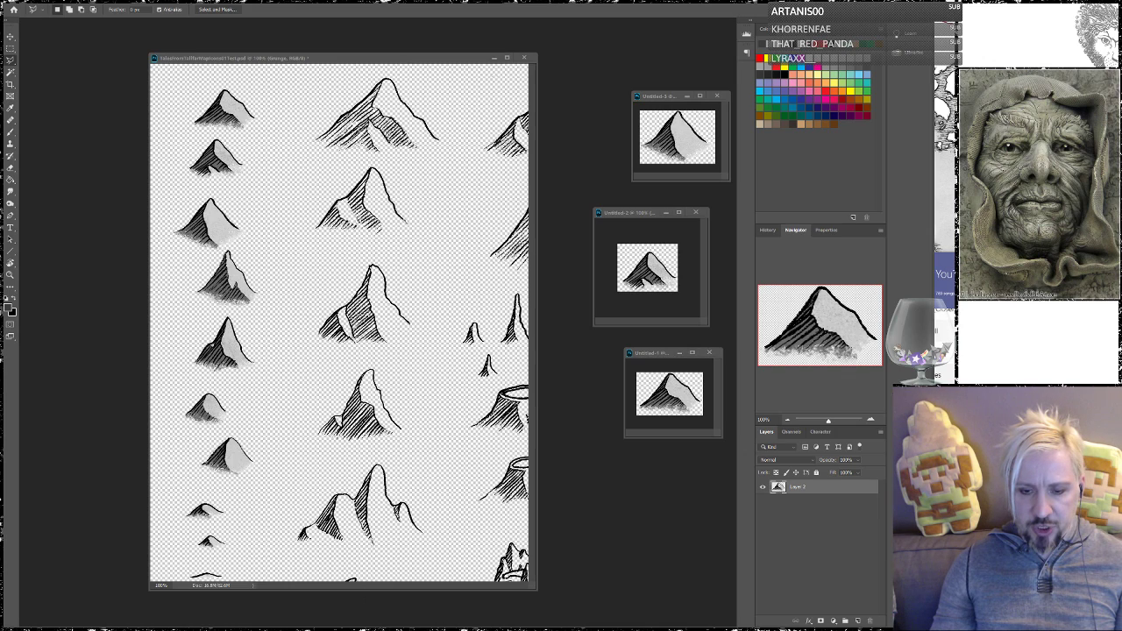
pyautogui.hotkey('alt', 'Tab')
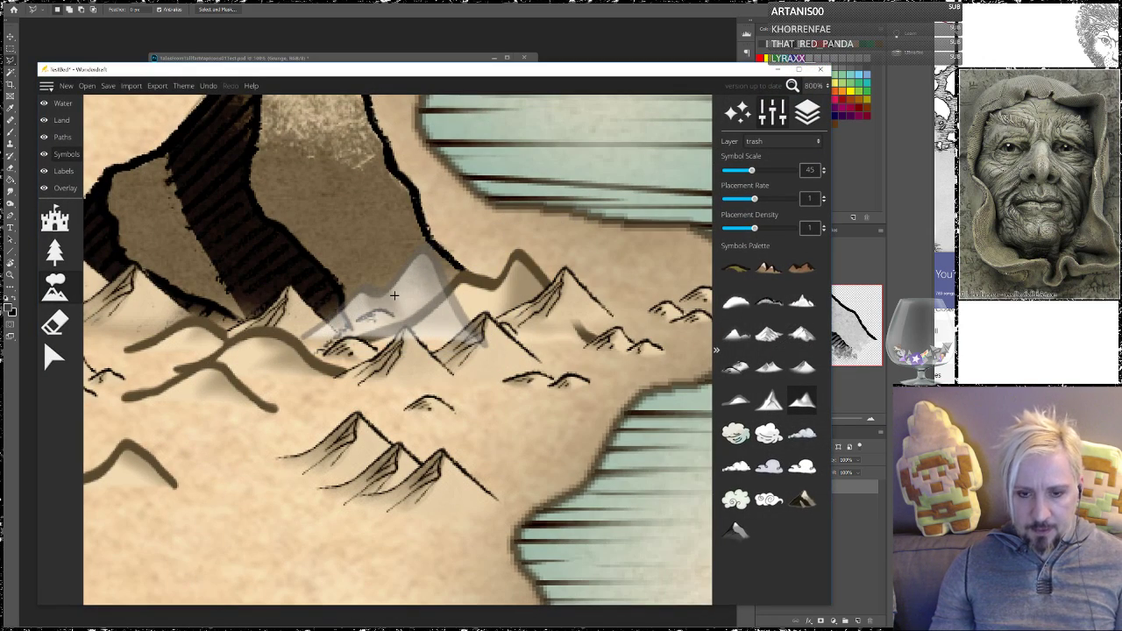
pyautogui.scroll(-10, 393, 295)
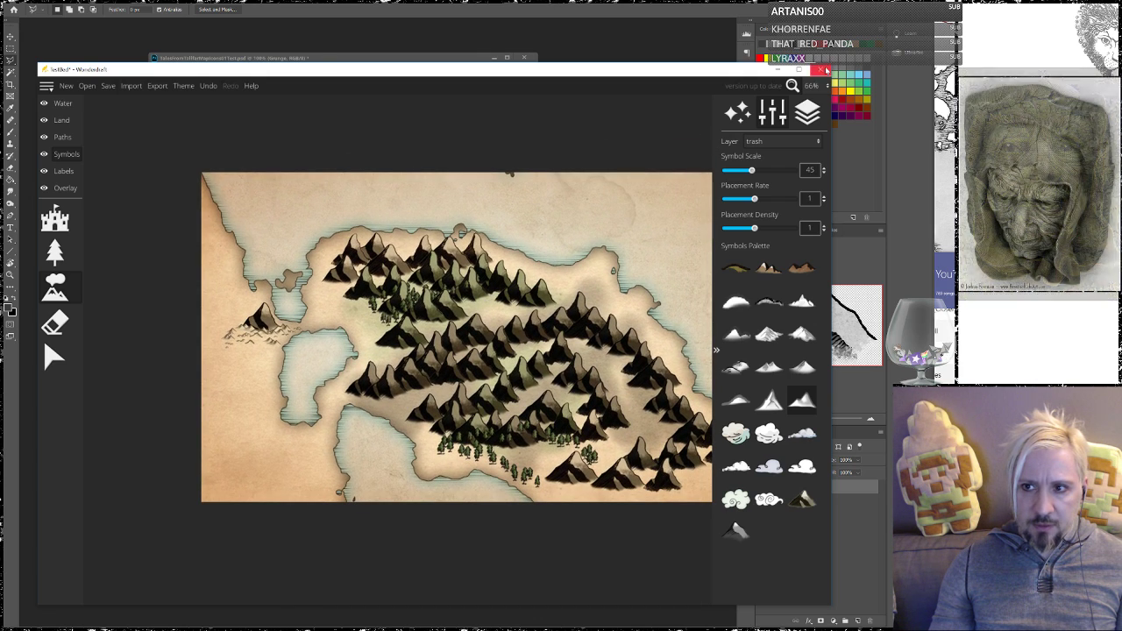
pyautogui.click(821, 69)
pyautogui.click(427, 361)
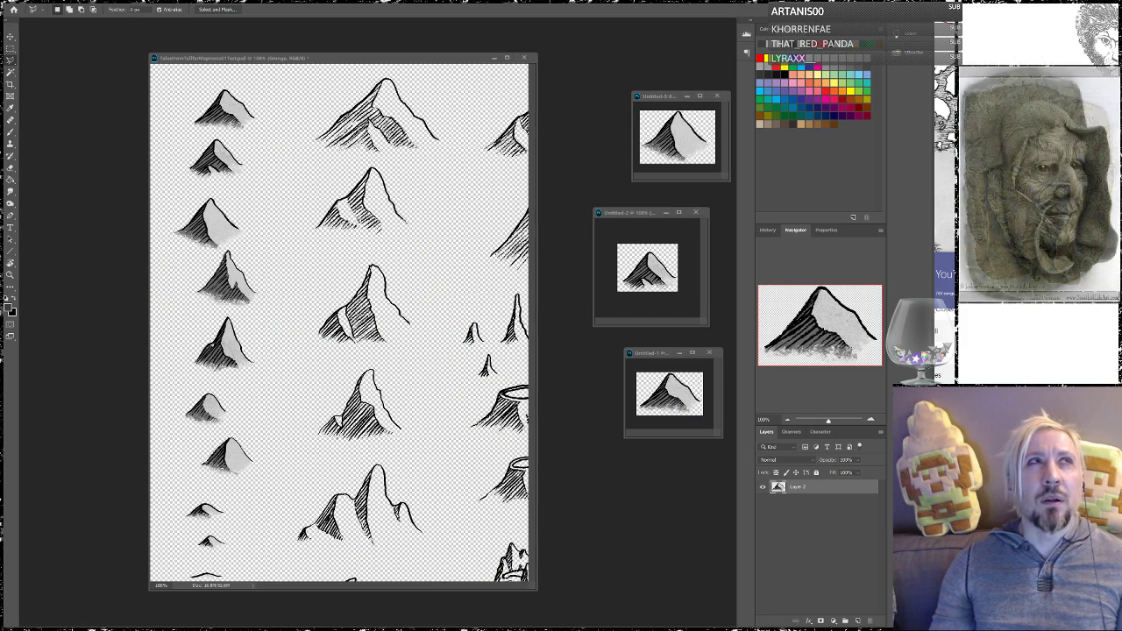
# Relaunch Wonderdraft and open the saved TestBed map
pyautogui.click(378, 628)
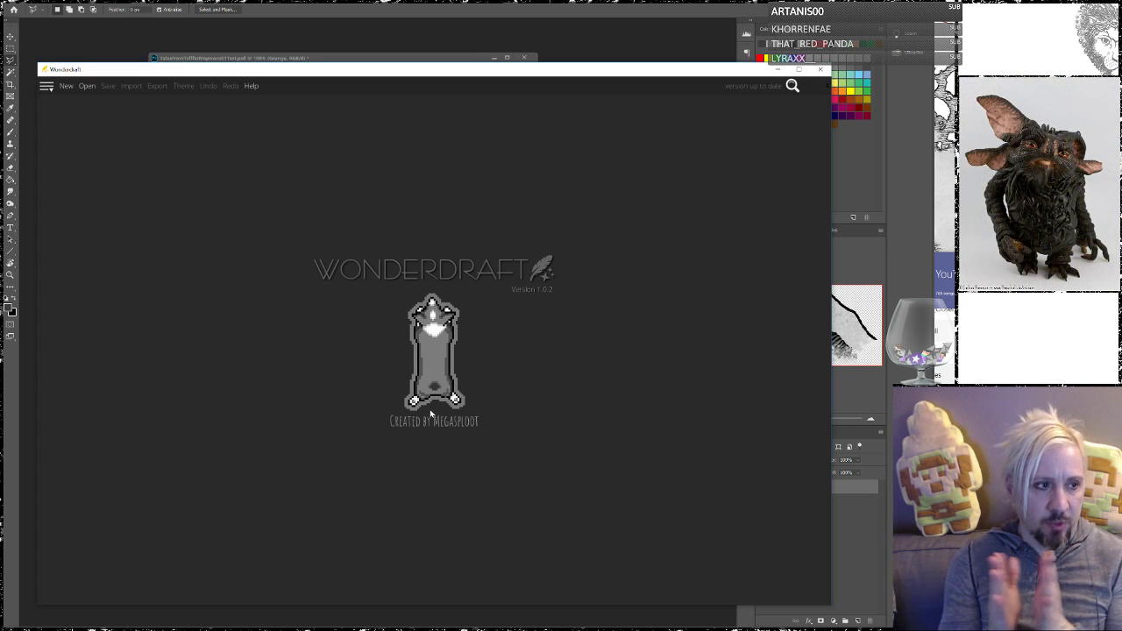
pyautogui.click(85, 85)
pyautogui.click(197, 156)
pyautogui.click(509, 392)
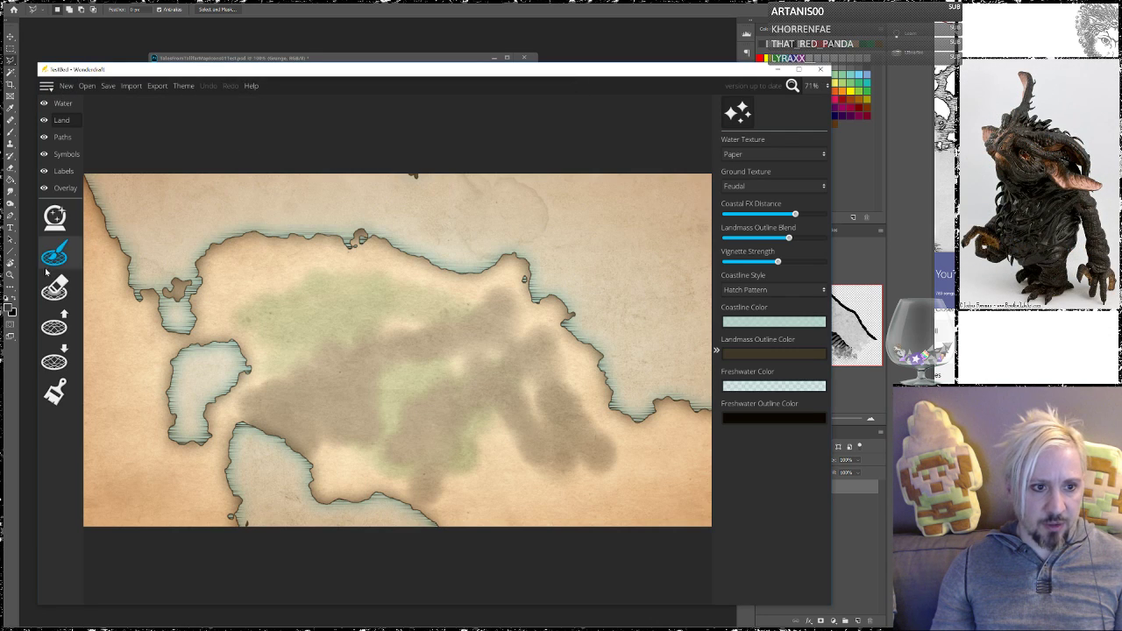
# Place ranges of the newly added custom mountain symbol across the landmass at symbol scale 45 and examine them up close
pyautogui.click(64, 155)
pyautogui.click(54, 287)
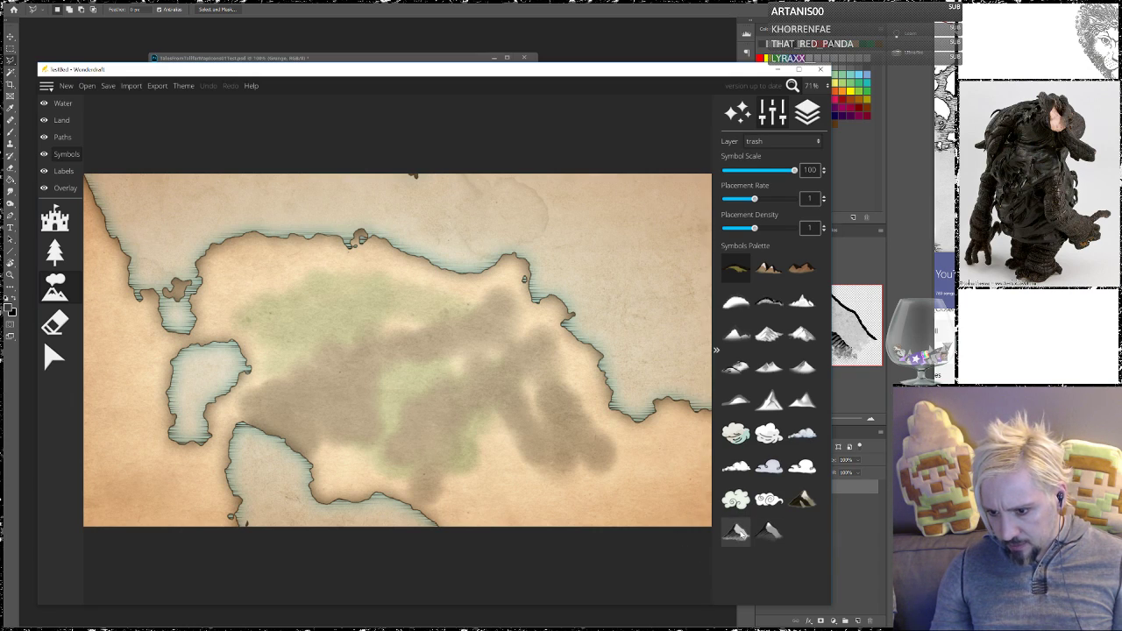
pyautogui.click(736, 530)
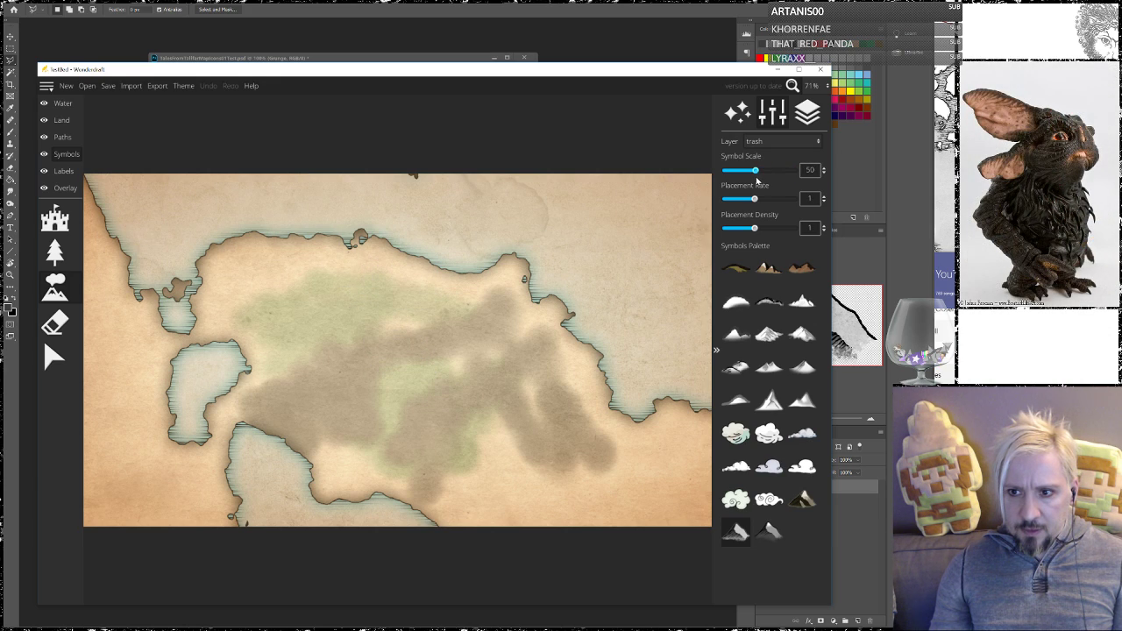
pyautogui.moveTo(388, 287)
pyautogui.mouseDown()
pyautogui.moveTo(298, 379)
pyautogui.moveTo(377, 341)
pyautogui.moveTo(406, 374)
pyautogui.moveTo(468, 409)
pyautogui.moveTo(541, 429)
pyautogui.moveTo(512, 499)
pyautogui.moveTo(543, 513)
pyautogui.moveTo(567, 502)
pyautogui.moveTo(596, 452)
pyautogui.moveTo(646, 448)
pyautogui.mouseUp()
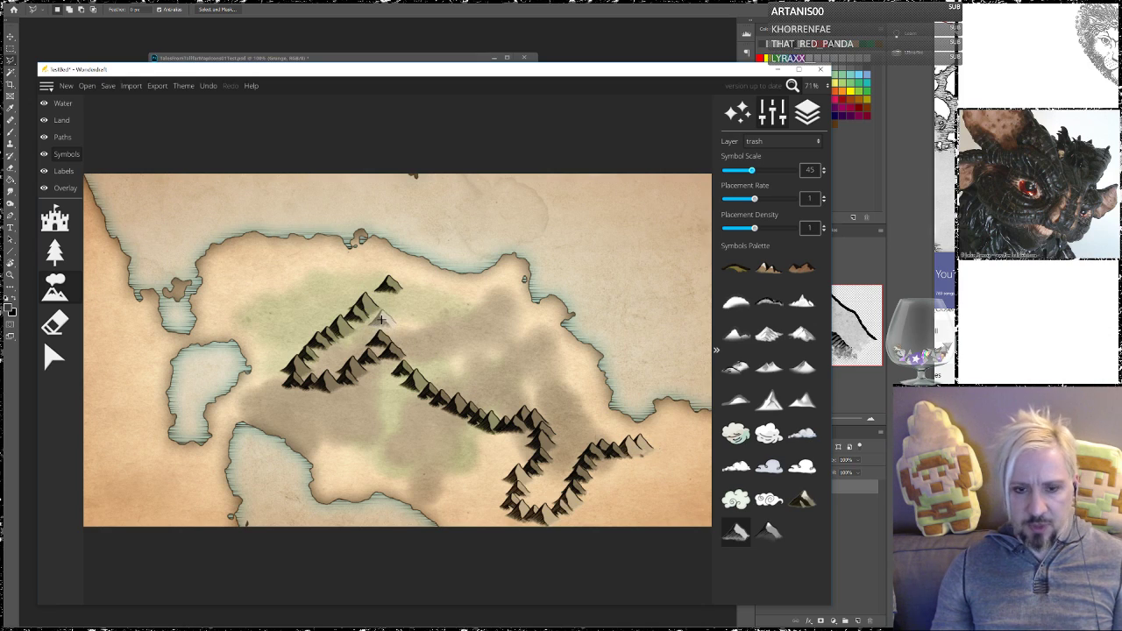
pyautogui.moveTo(368, 274); pyautogui.dragTo(285, 320)
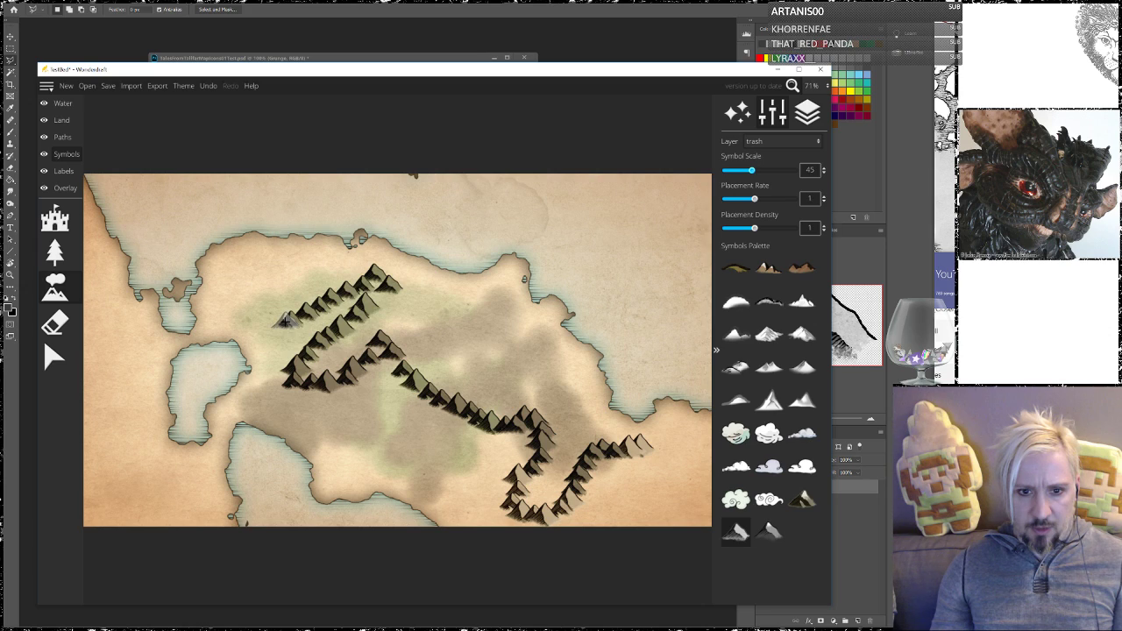
pyautogui.moveTo(395, 303); pyautogui.dragTo(513, 293)
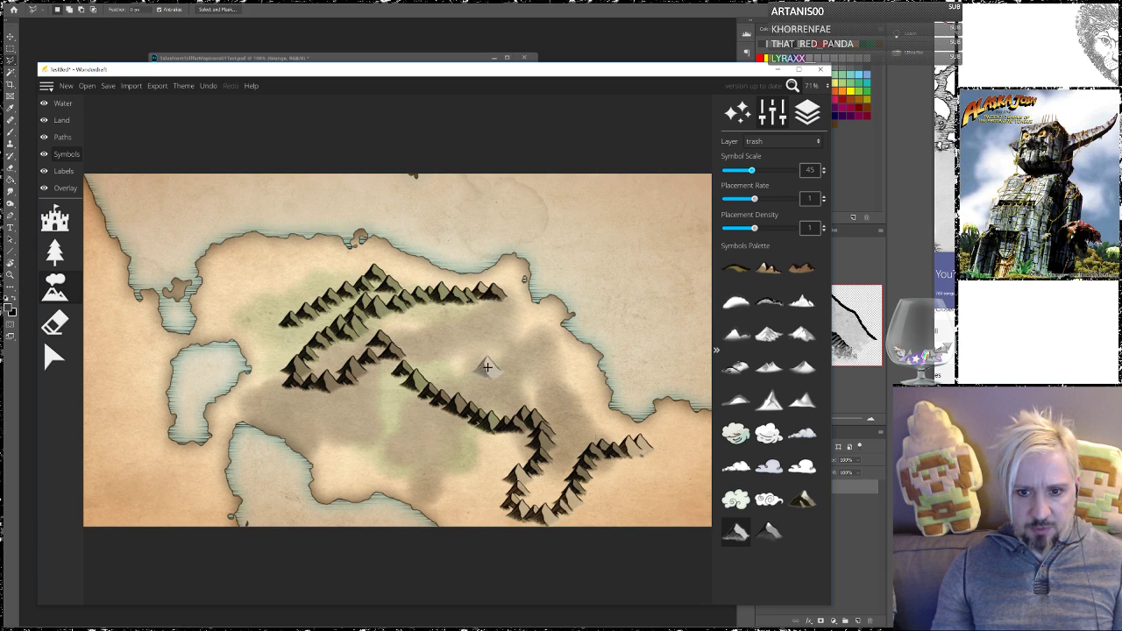
pyautogui.scroll(3, 329, 300)
pyautogui.scroll(-3, 330, 299)
pyautogui.scroll(5, 330, 299)
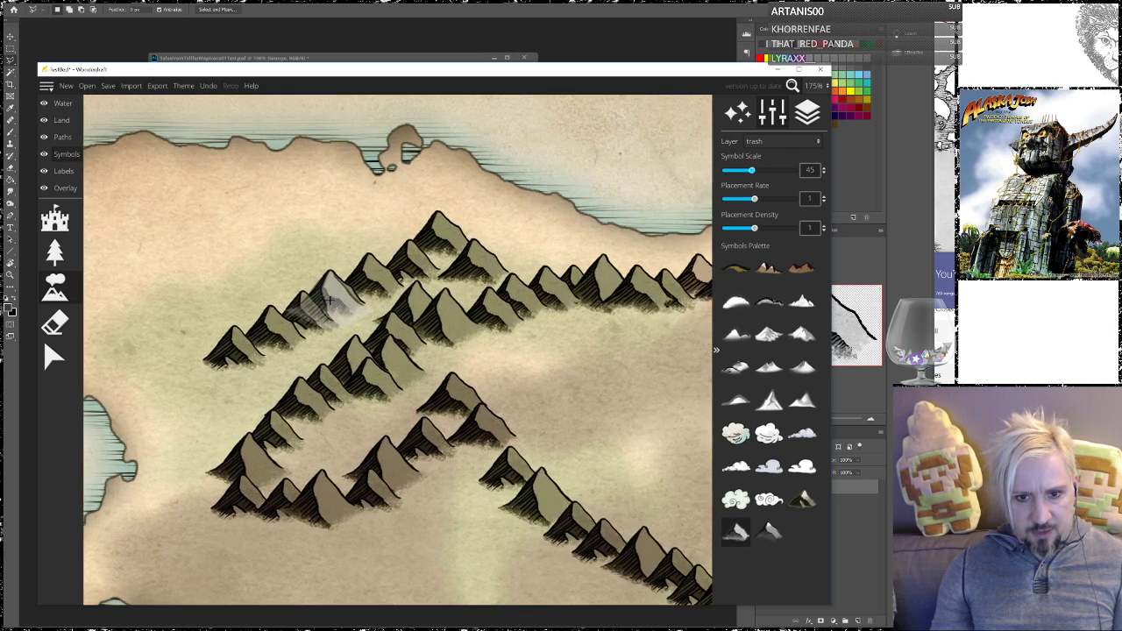
pyautogui.scroll(2, 329, 300)
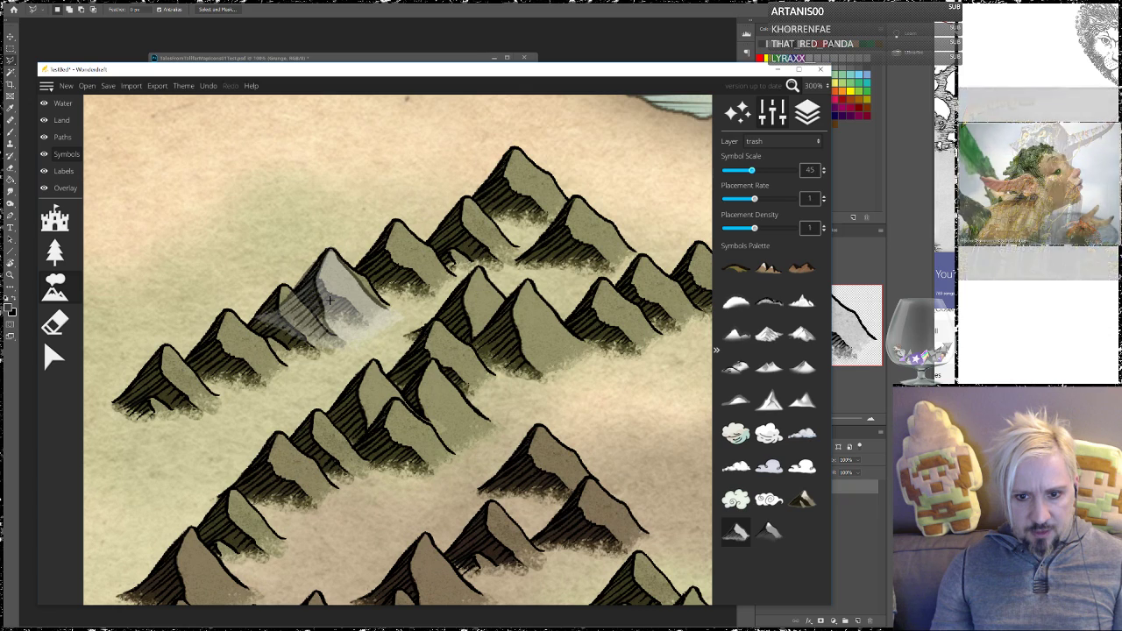
pyautogui.scroll(-2, 330, 299)
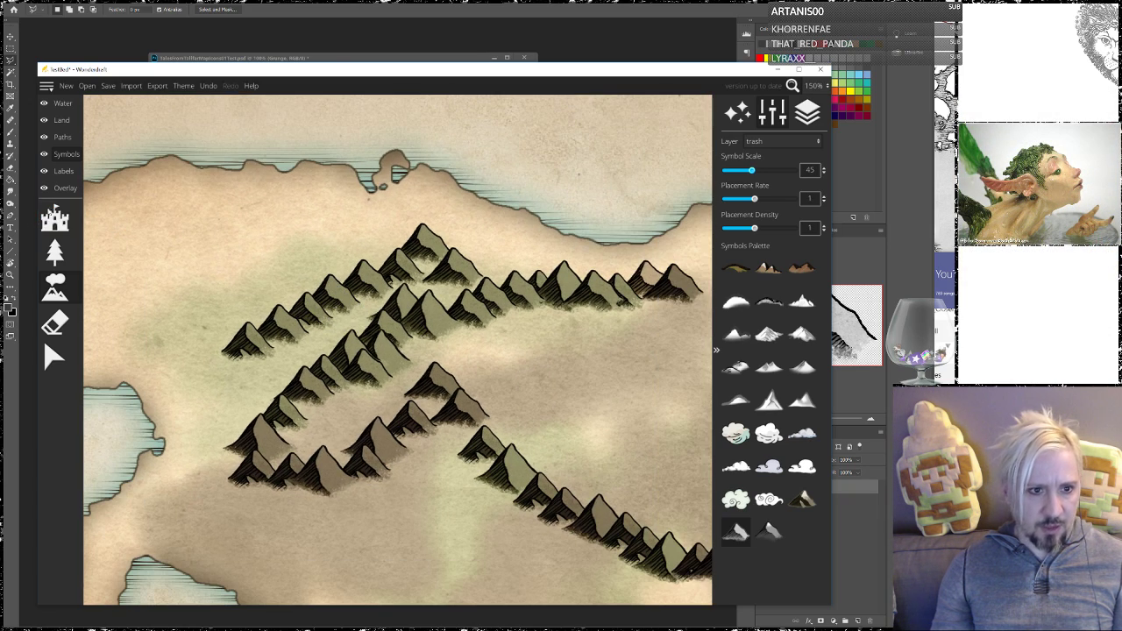
# Paint bright green (2bff00) ground patches around several of the placed mountains, using the land paint brush with manual colour
pyautogui.click(63, 121)
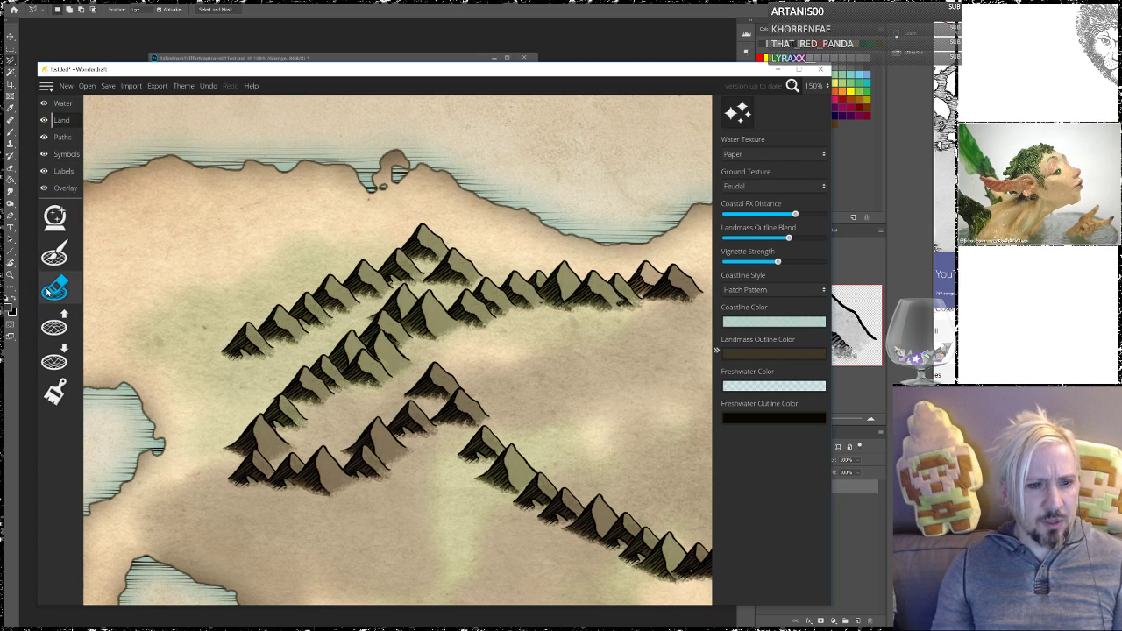
pyautogui.click(62, 394)
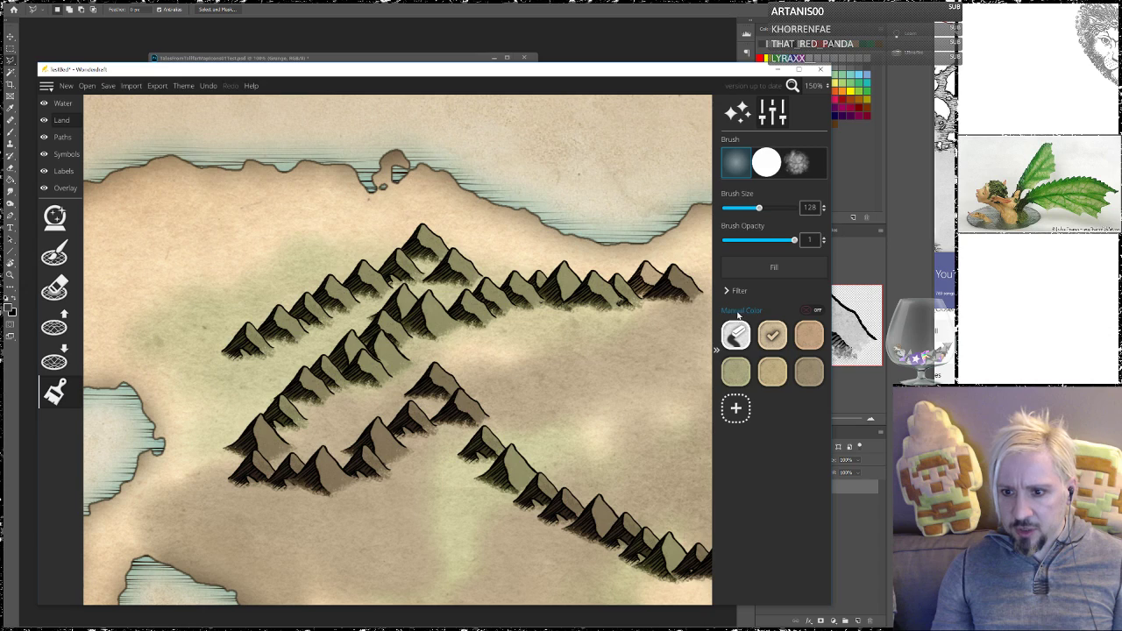
pyautogui.click(743, 311)
pyautogui.click(820, 375)
pyautogui.moveTo(805, 351); pyautogui.dragTo(808, 336)
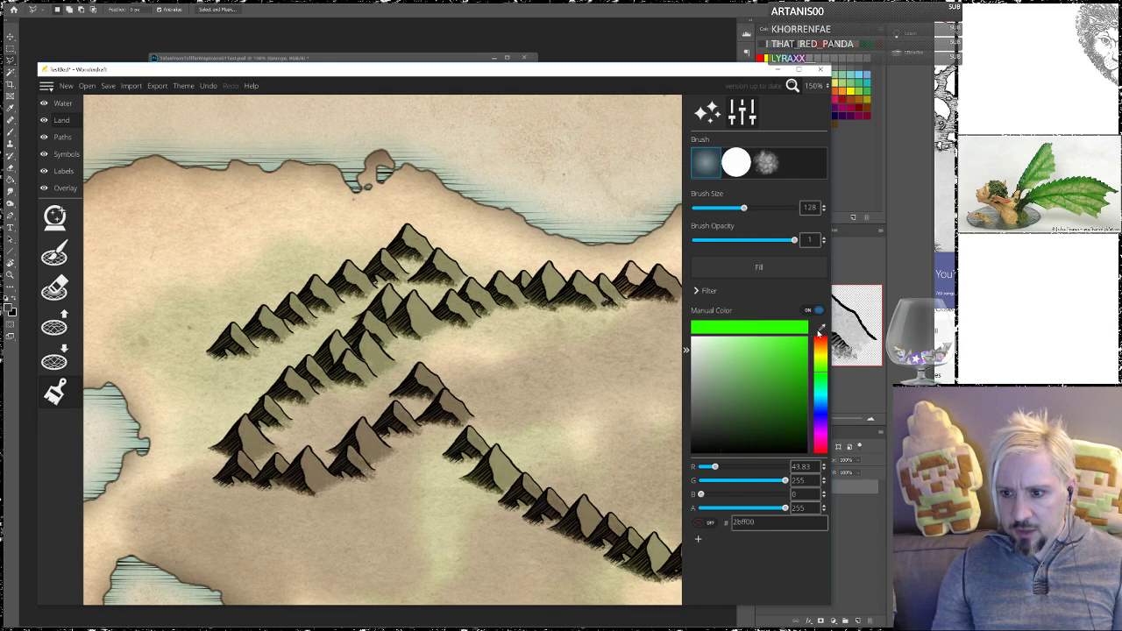
pyautogui.moveTo(410, 239); pyautogui.dragTo(433, 263)
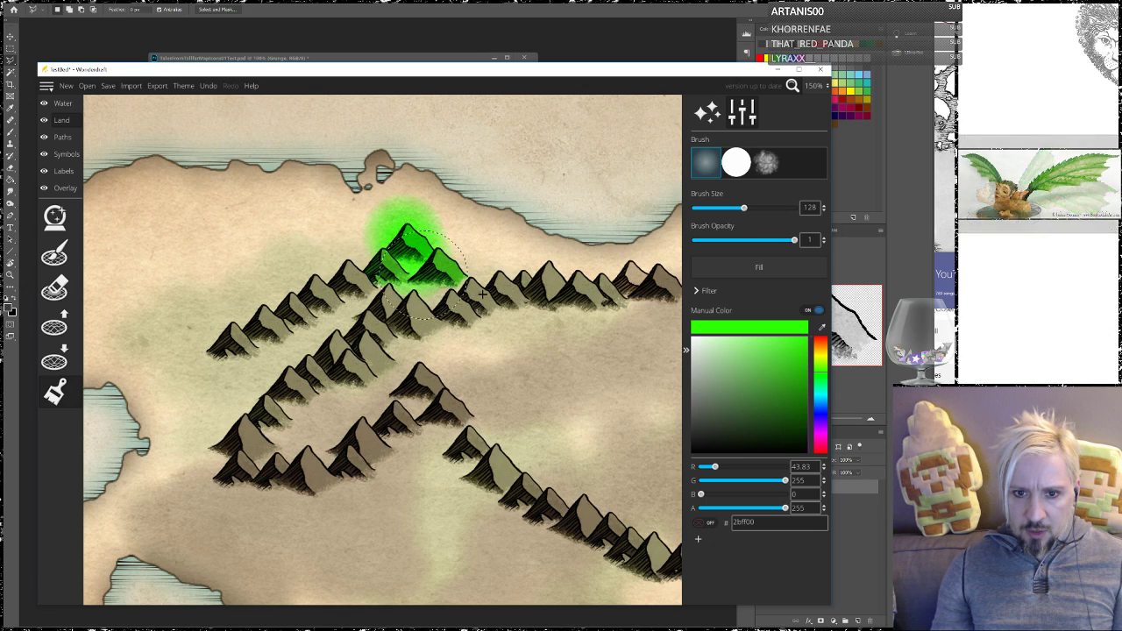
pyautogui.moveTo(547, 281); pyautogui.dragTo(570, 301)
pyautogui.moveTo(474, 396); pyautogui.dragTo(463, 409)
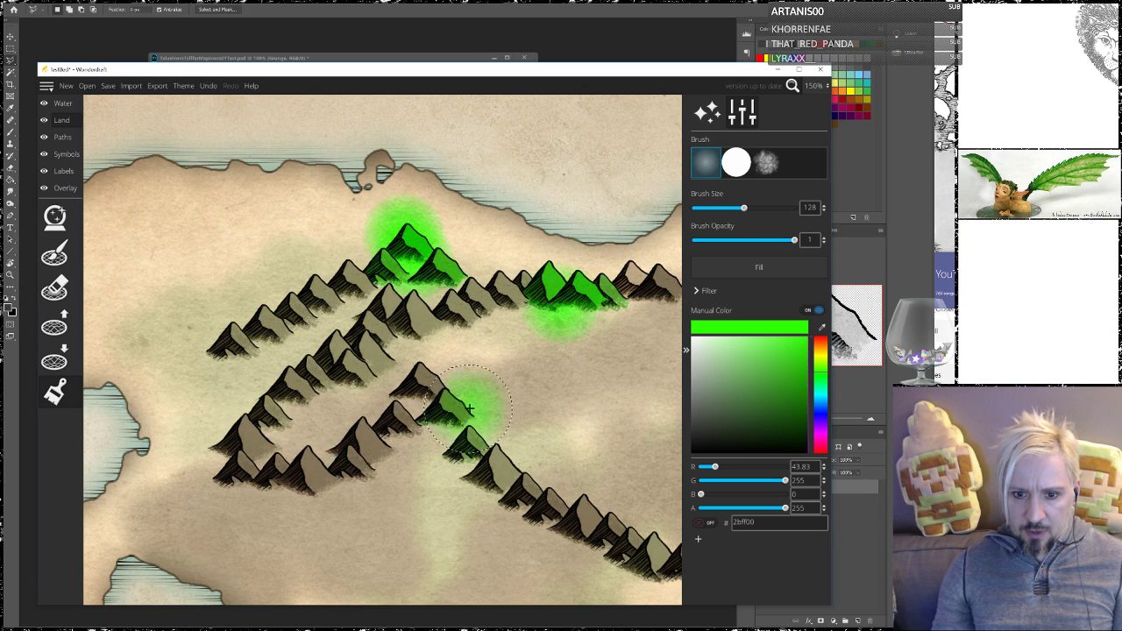
pyautogui.moveTo(513, 489); pyautogui.dragTo(515, 495)
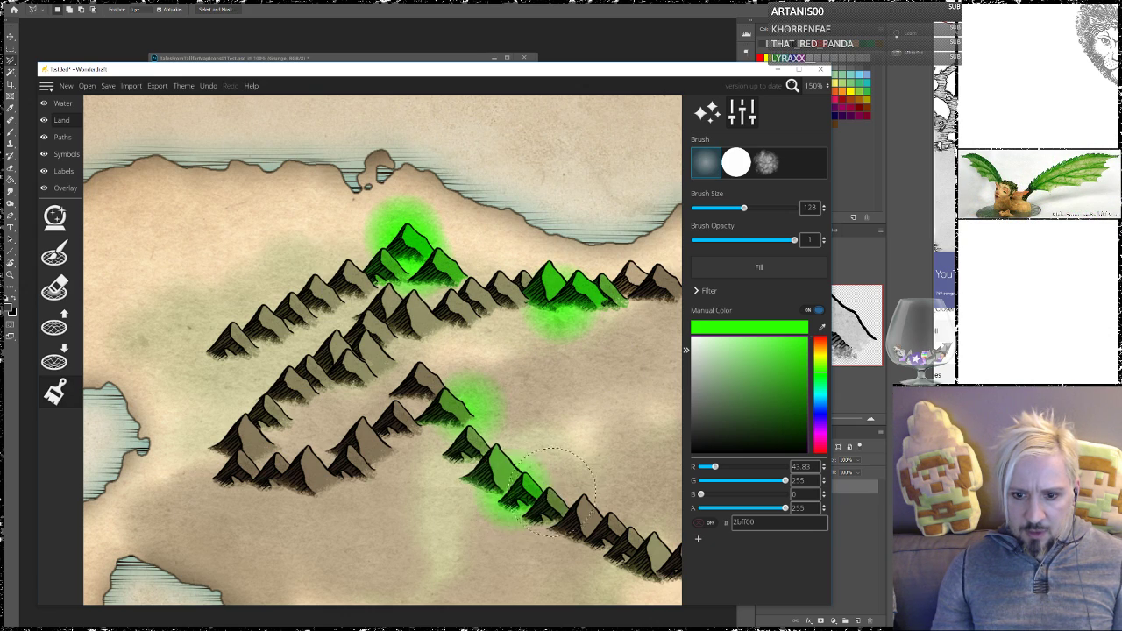
pyautogui.moveTo(377, 487)
pyautogui.mouseDown()
pyautogui.moveTo(405, 466)
pyautogui.moveTo(423, 502)
pyautogui.moveTo(401, 480)
pyautogui.mouseUp()
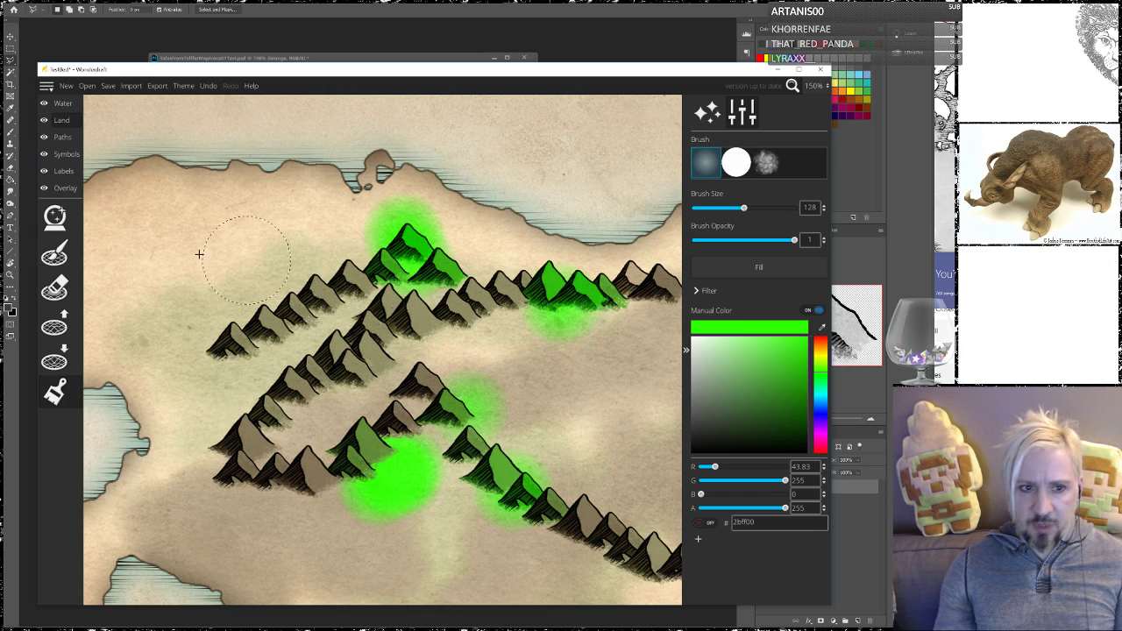
# Return to the symbol tools, move the Wonderdraft window clear of the mountain documents, and switch back to Photoshop
pyautogui.click(59, 156)
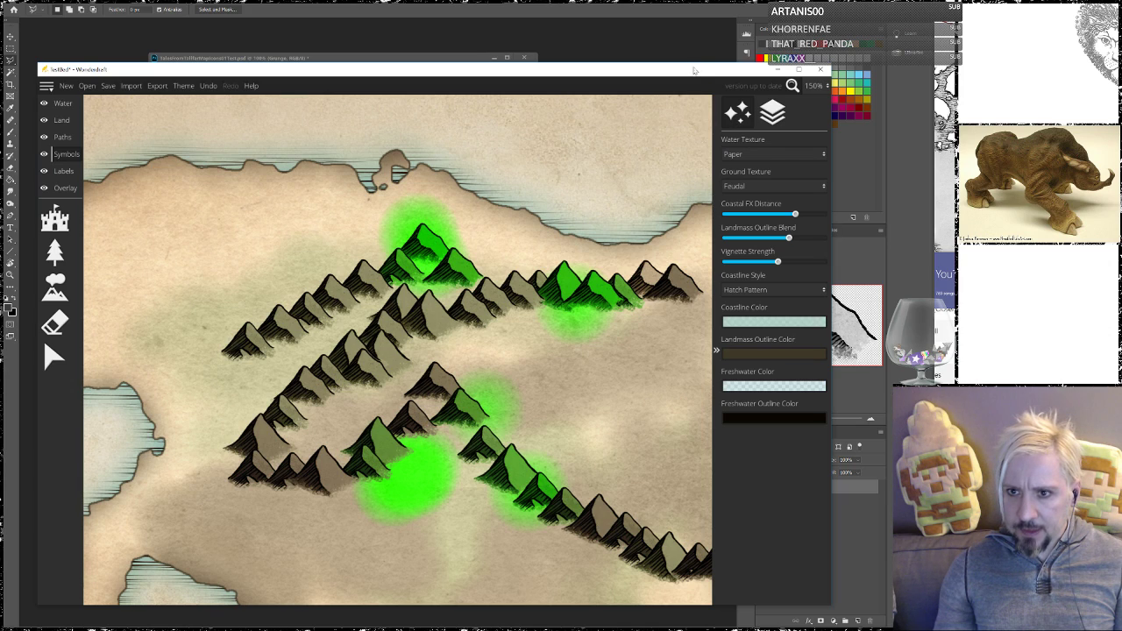
pyautogui.moveTo(693, 73); pyautogui.dragTo(510, 110)
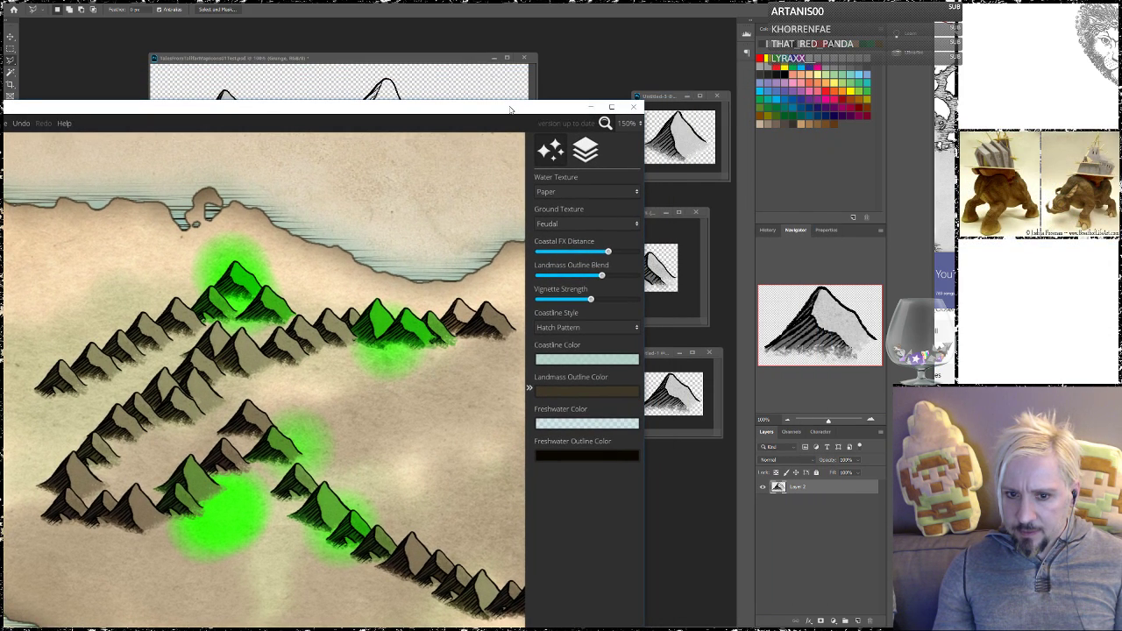
pyautogui.moveTo(511, 110); pyautogui.dragTo(504, 98)
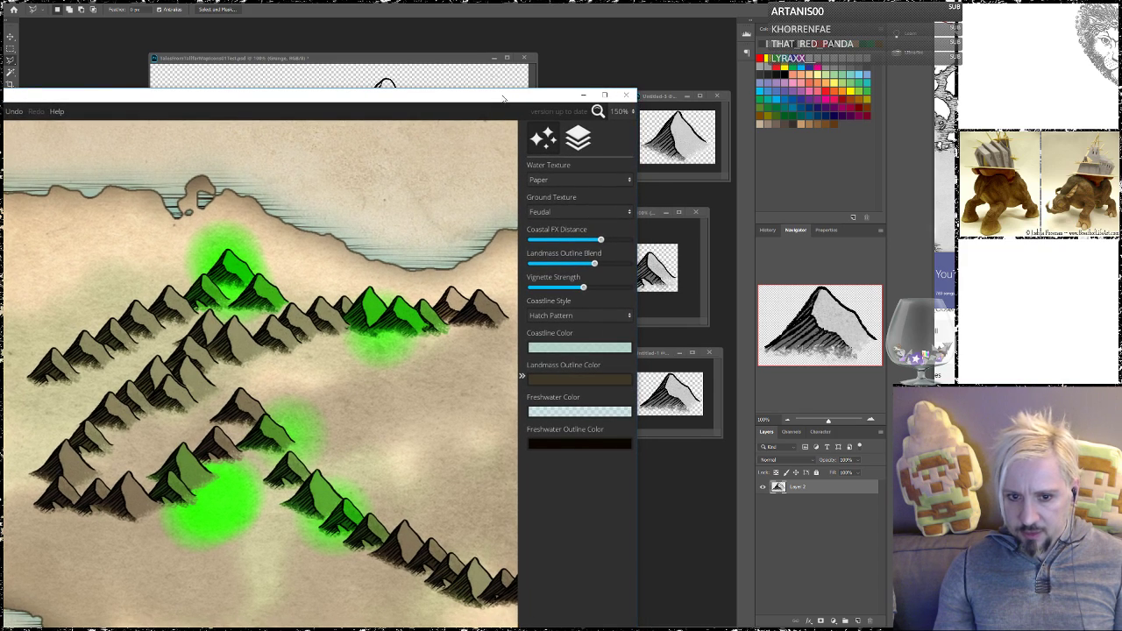
pyautogui.moveTo(504, 98); pyautogui.dragTo(642, 61)
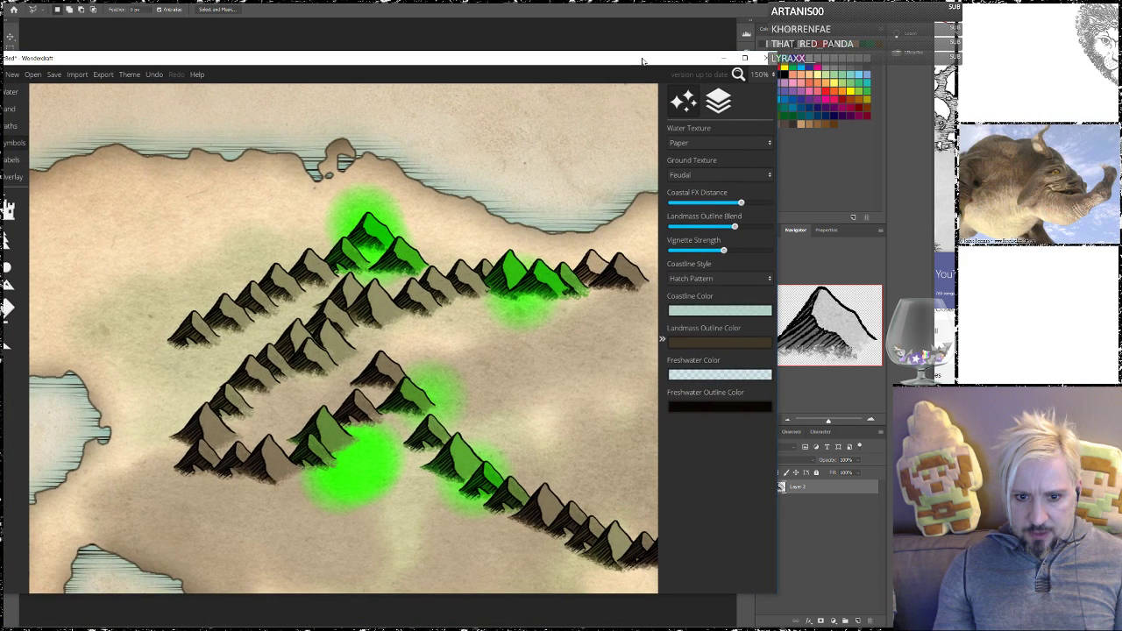
pyautogui.moveTo(642, 61); pyautogui.dragTo(875, 87)
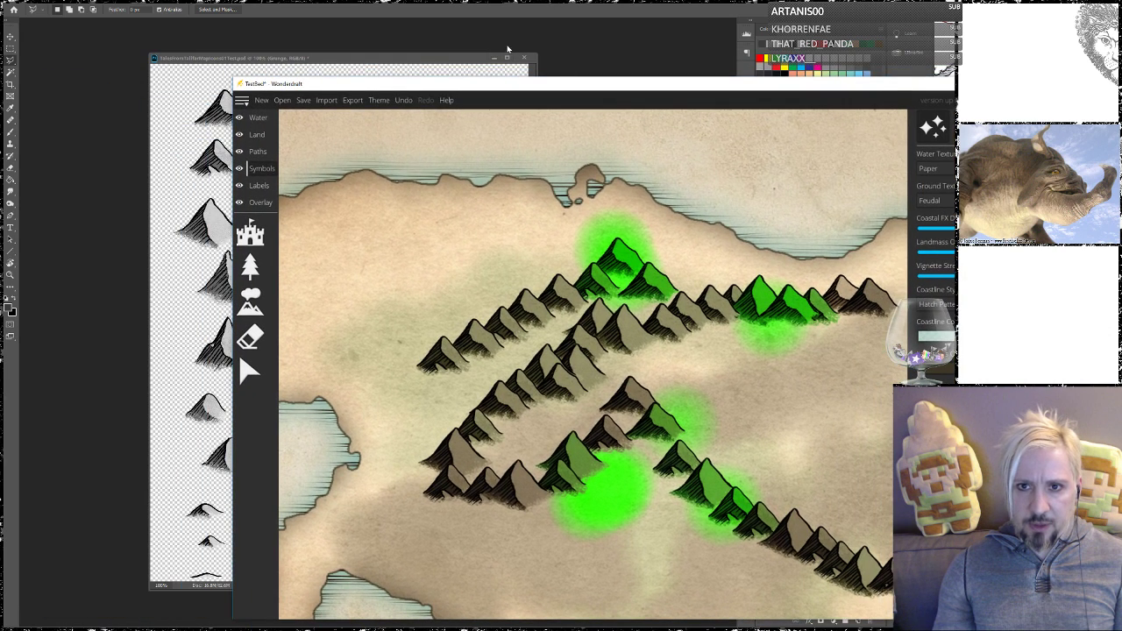
pyautogui.click(500, 5)
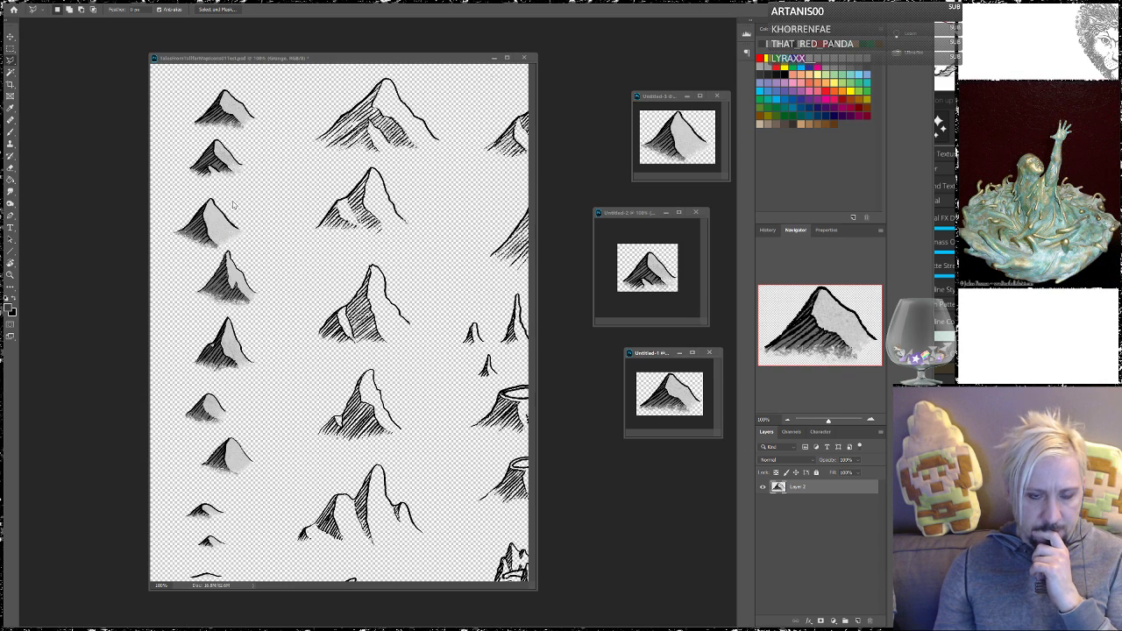
# Deselect the third mountain on the asset sheet and adjust the sheet's mountain layer to brightness 119 and contrast -50
pyautogui.click(346, 64)
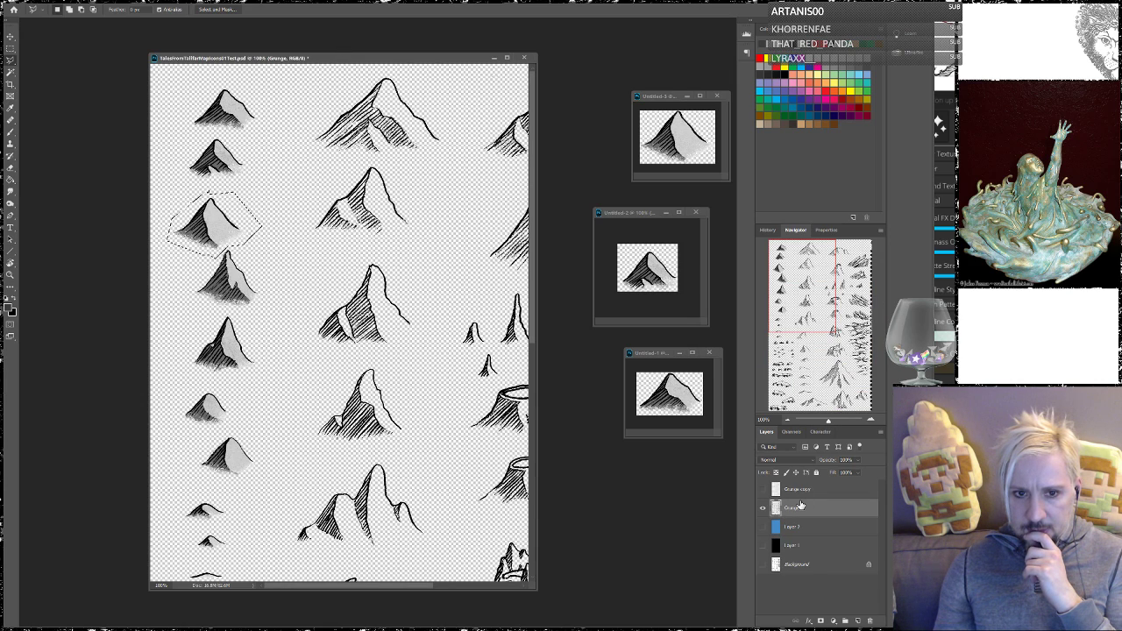
pyautogui.click(318, 233)
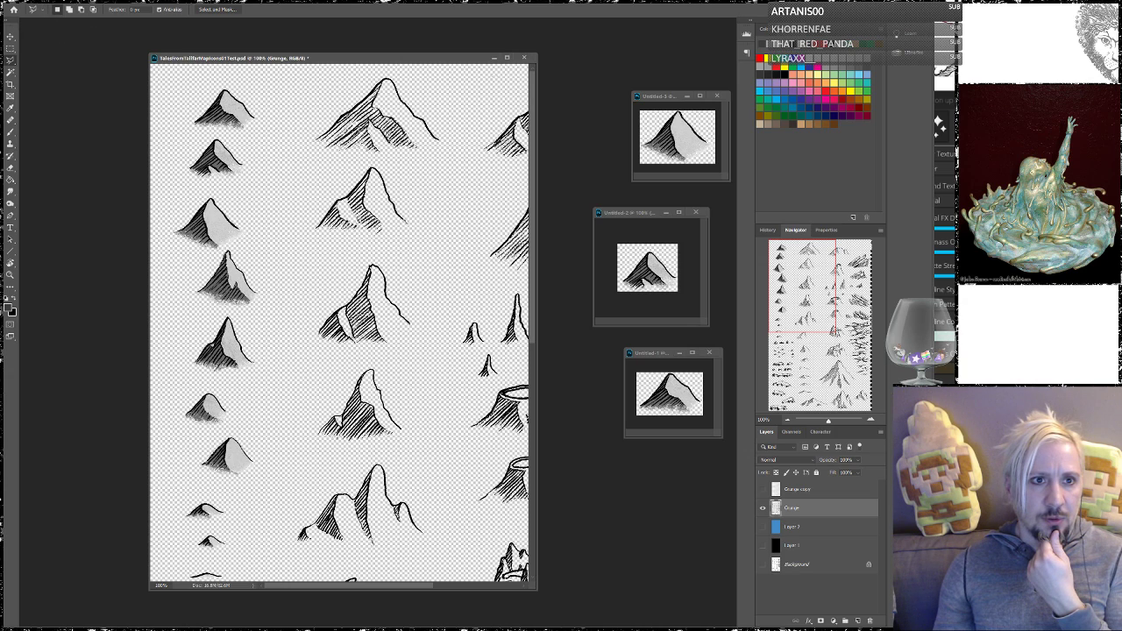
pyautogui.click(65, 1)
pyautogui.moveTo(74, 15)
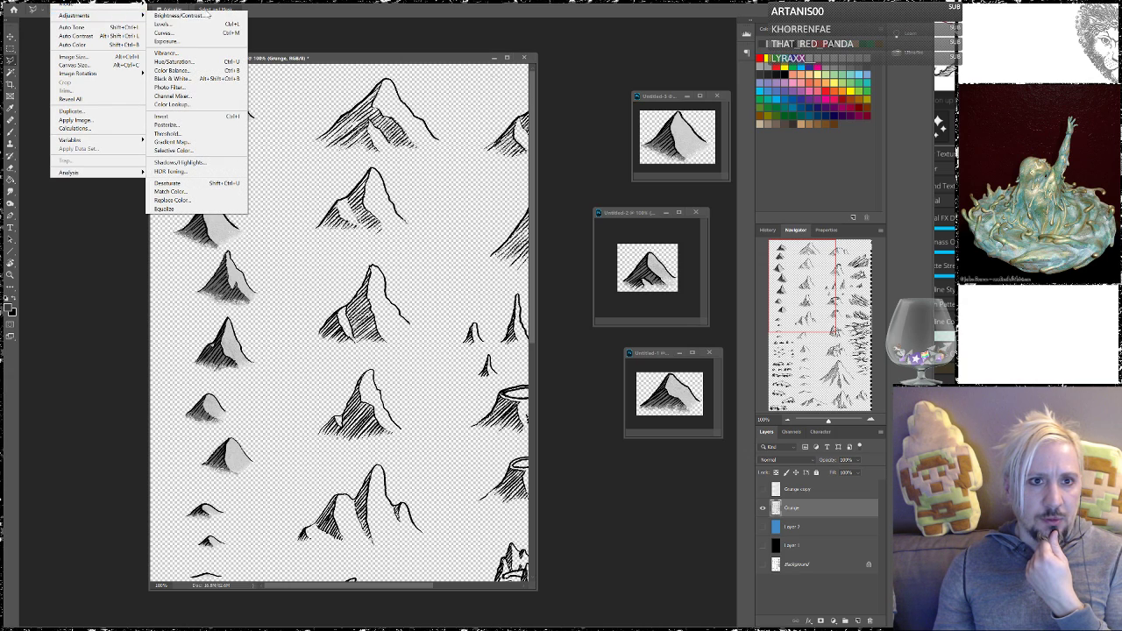
pyautogui.click(208, 14)
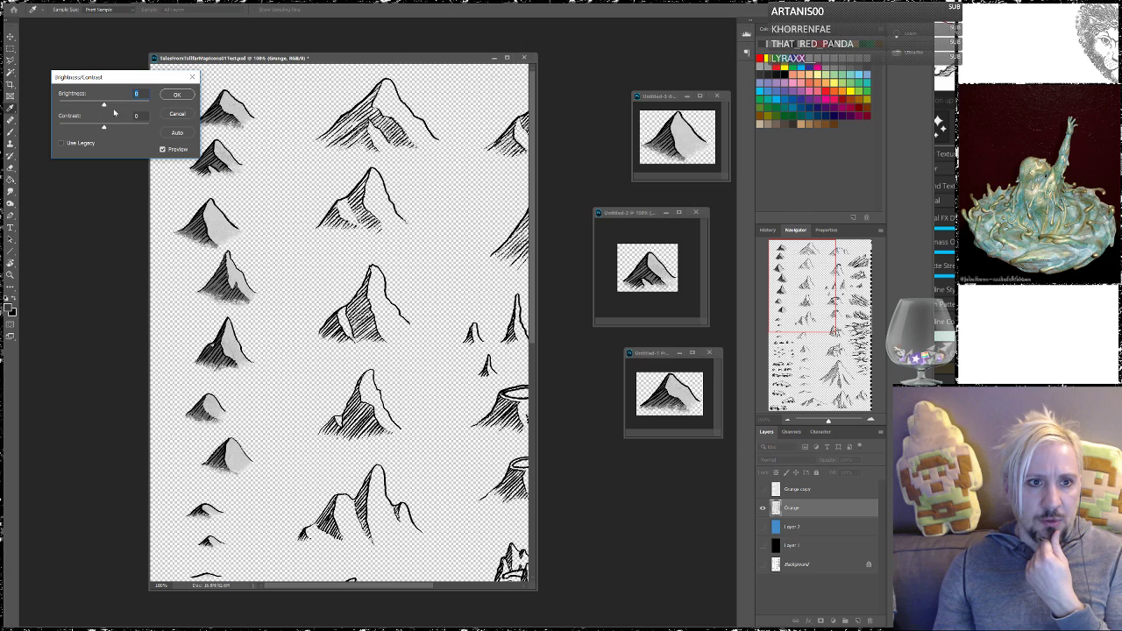
pyautogui.moveTo(104, 105); pyautogui.dragTo(169, 105)
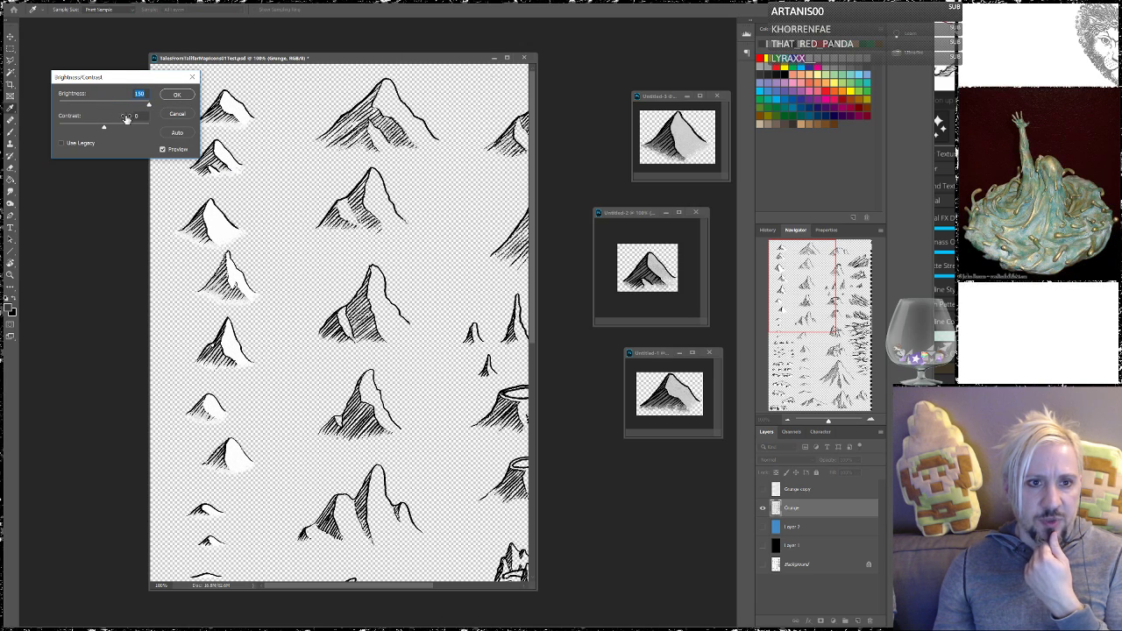
pyautogui.moveTo(151, 129); pyautogui.dragTo(93, 135)
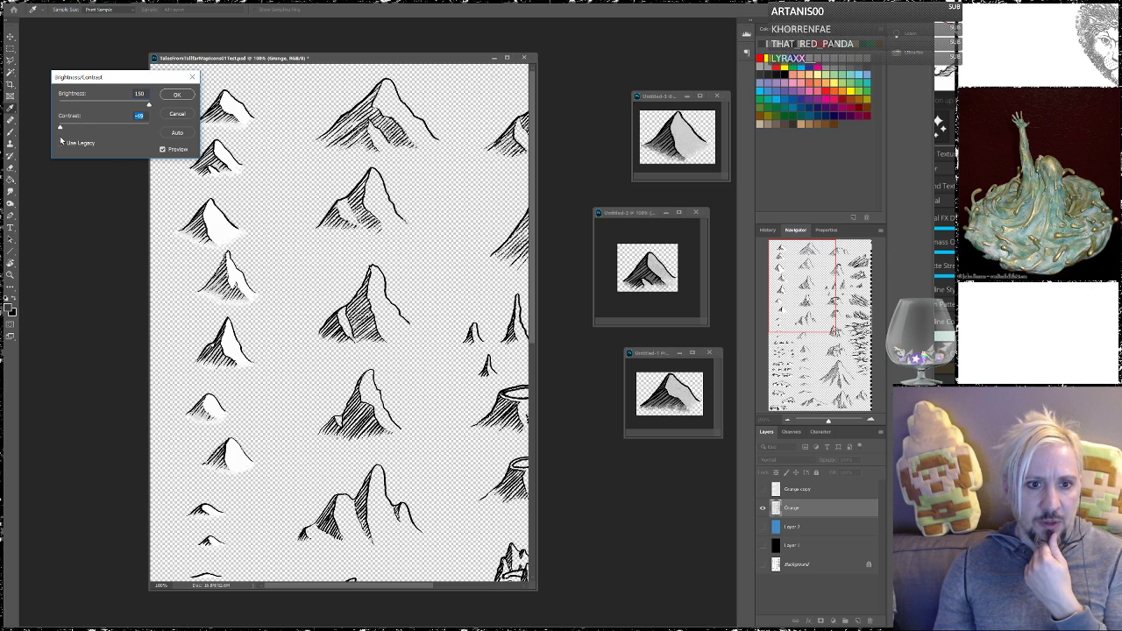
pyautogui.moveTo(147, 103); pyautogui.dragTo(140, 107)
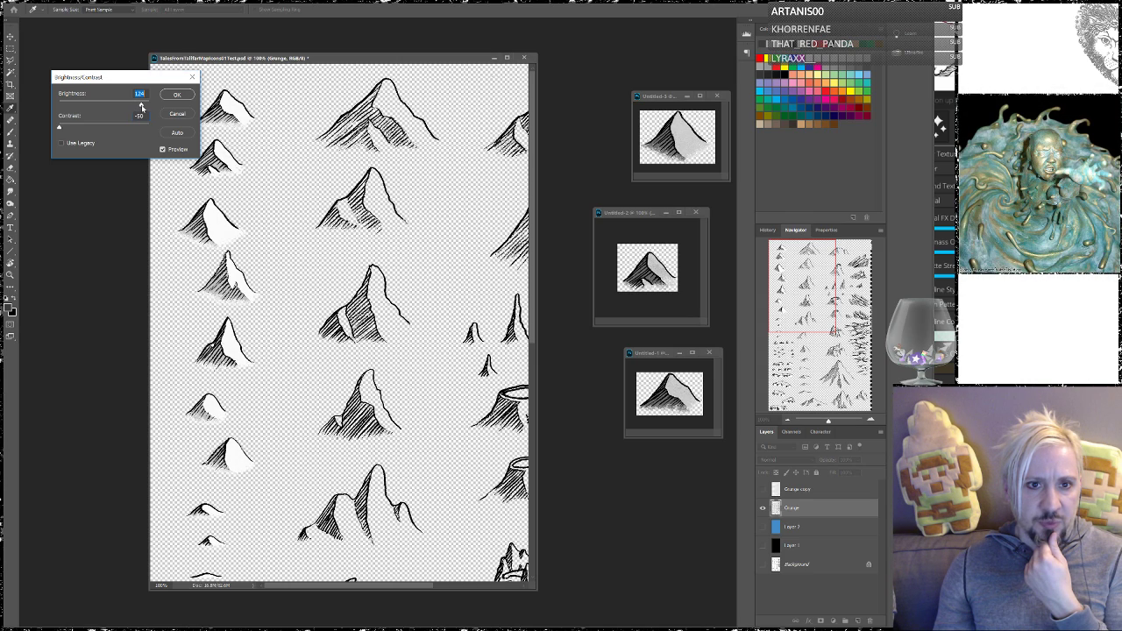
pyautogui.press('Down')
pyautogui.press('Down')
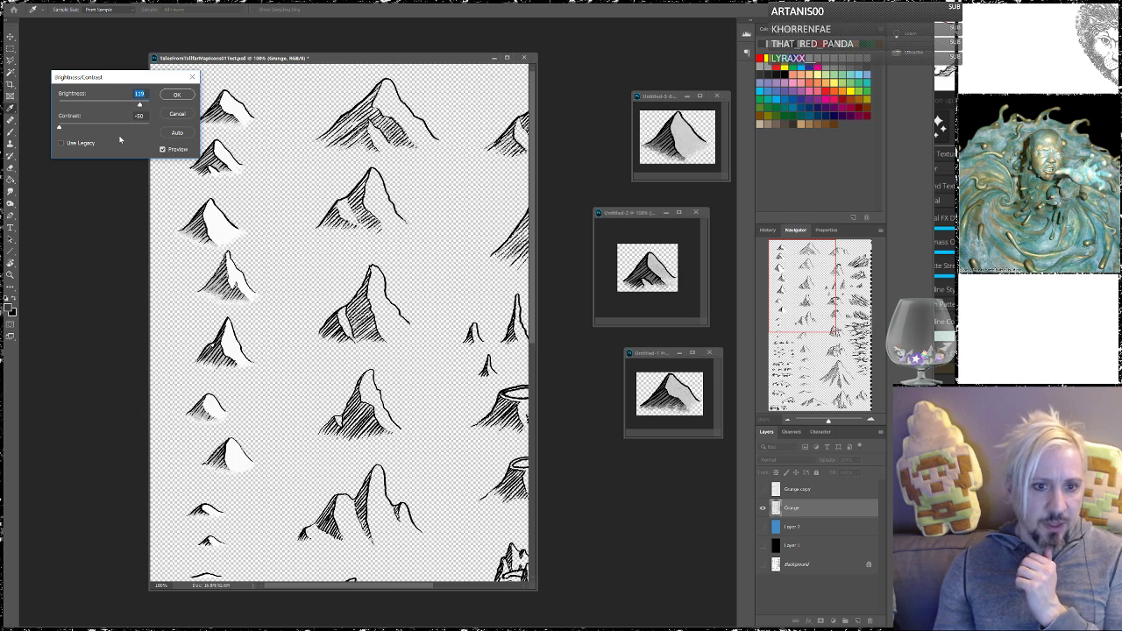
pyautogui.click(177, 94)
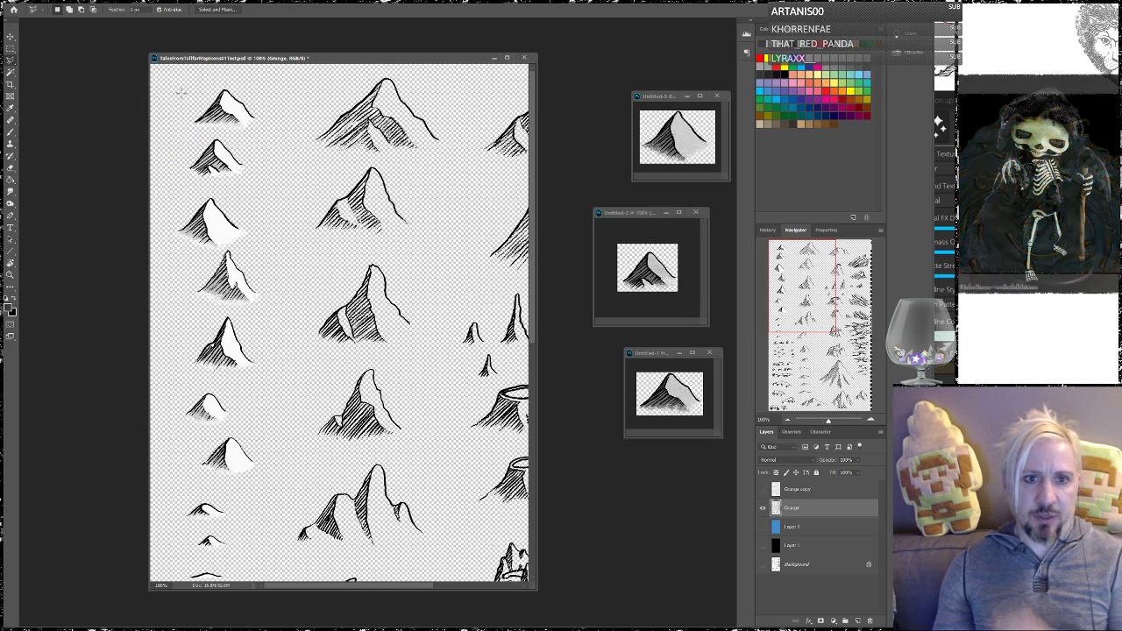
# Copy the sheet's first brightened mountain into Untitled-1, align it over the old artwork, and delete the old grey layer
pyautogui.click(11, 50)
pyautogui.moveTo(181, 85); pyautogui.dragTo(268, 131)
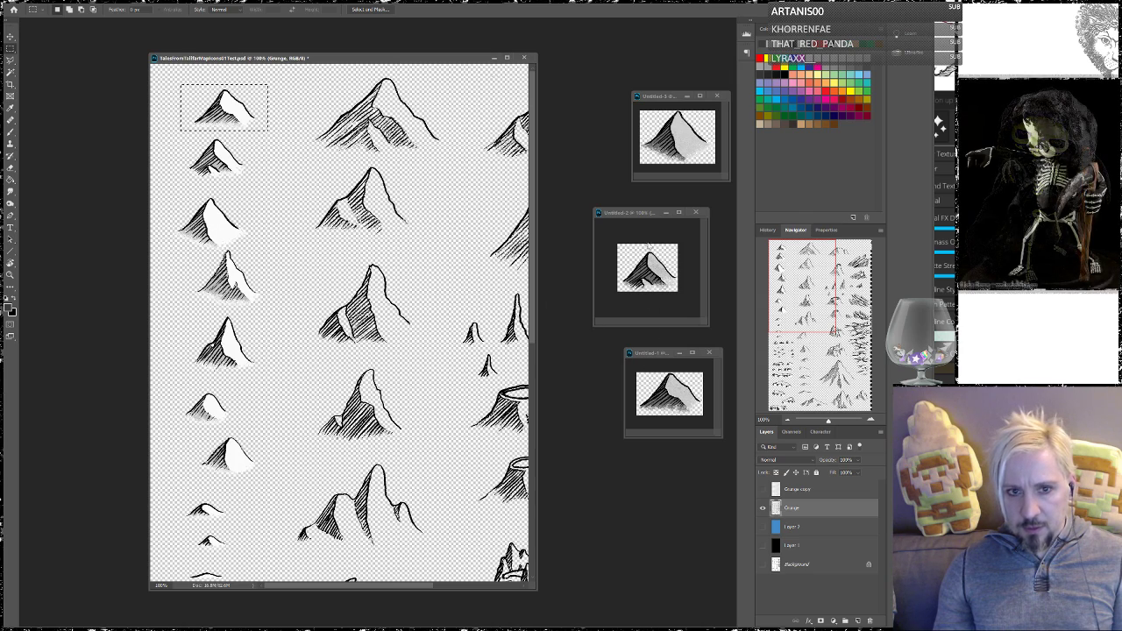
pyautogui.click(657, 356)
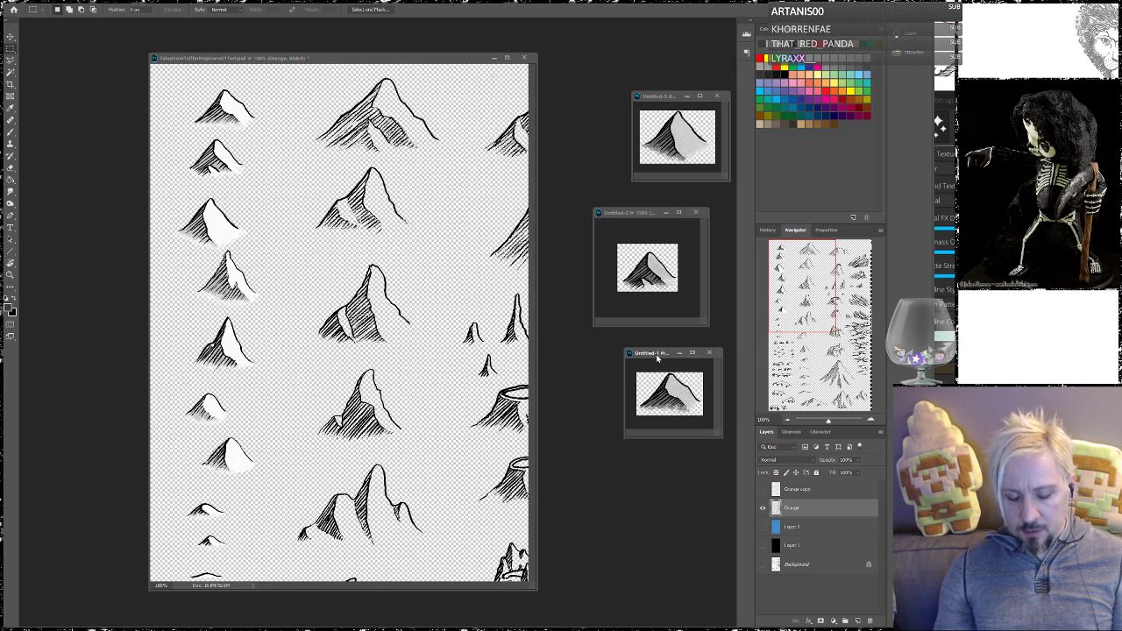
pyautogui.hotkey('ctrl', 'v')
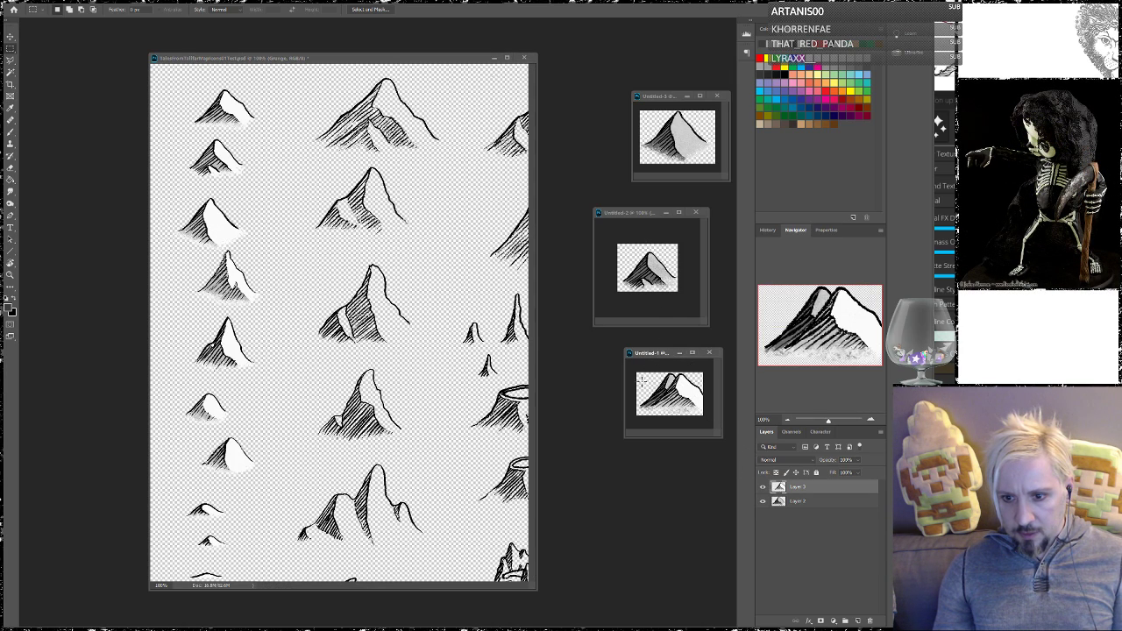
pyautogui.click(11, 36)
pyautogui.moveTo(692, 403); pyautogui.dragTo(678, 394)
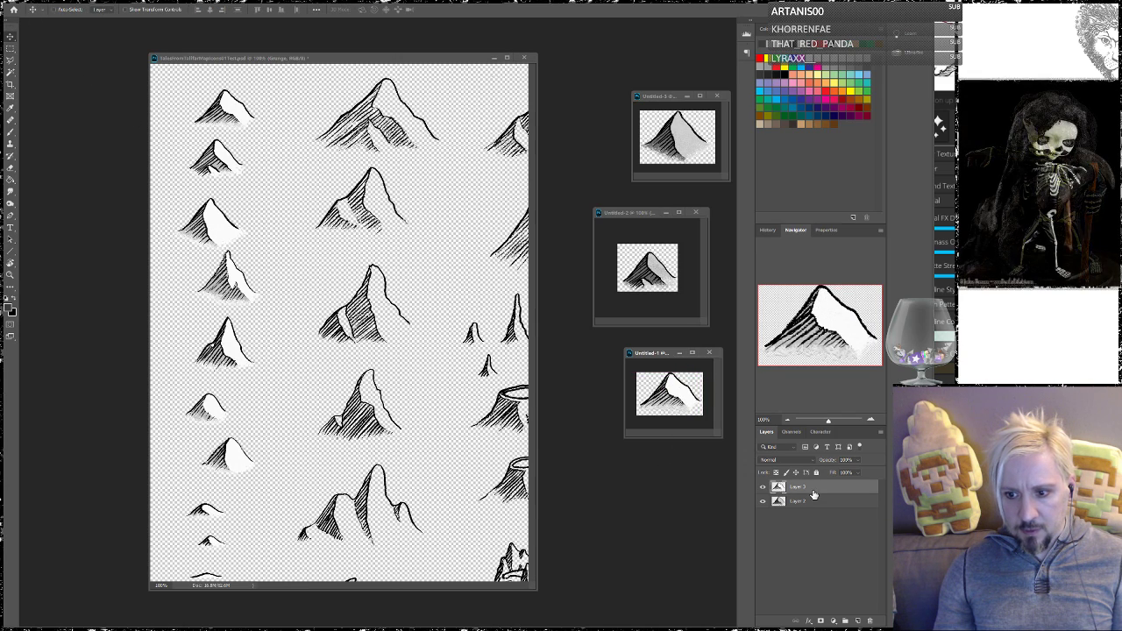
pyautogui.moveTo(819, 508); pyautogui.dragTo(870, 621)
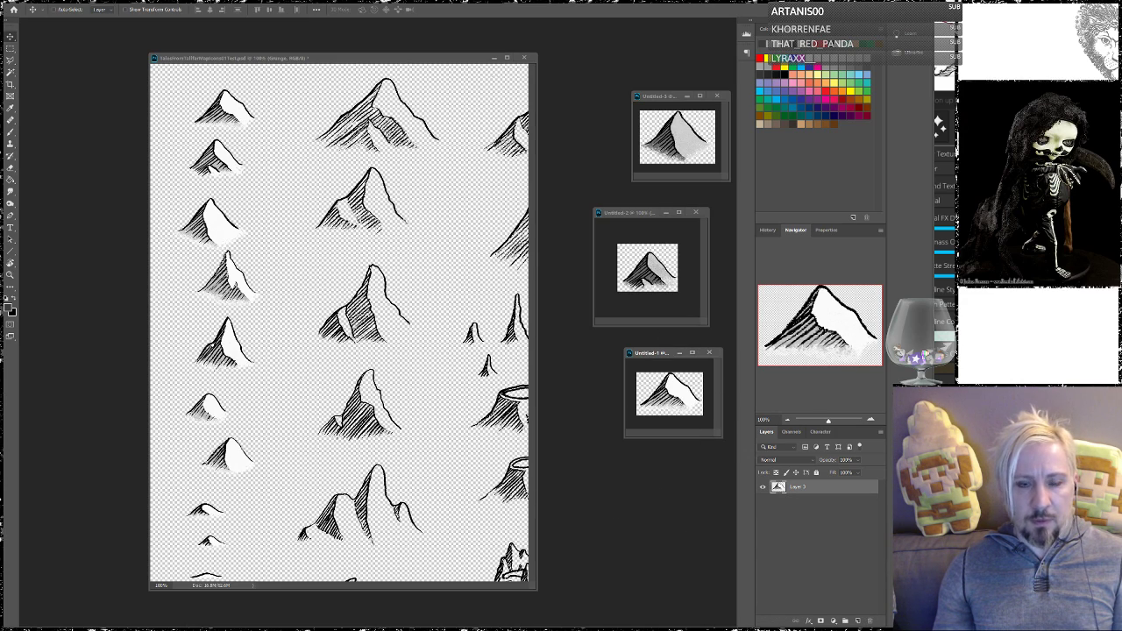
# Save Untitled-1 as a PNG over MountMed01 in the MountMed folder, using the large file size option
pyautogui.click(46, 84)
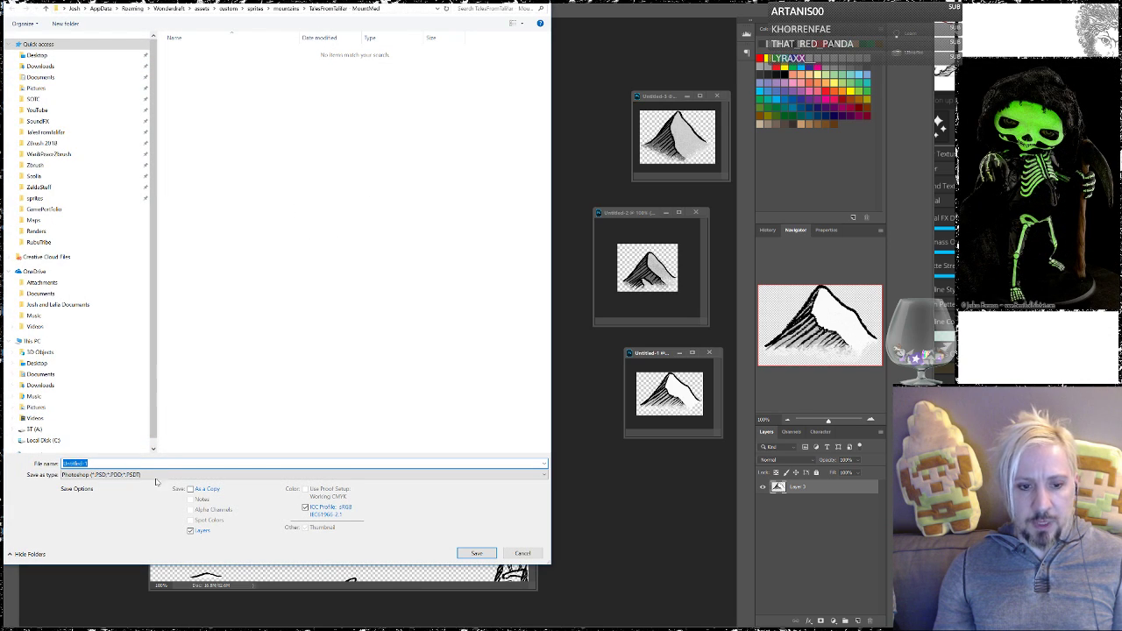
pyautogui.click(156, 475)
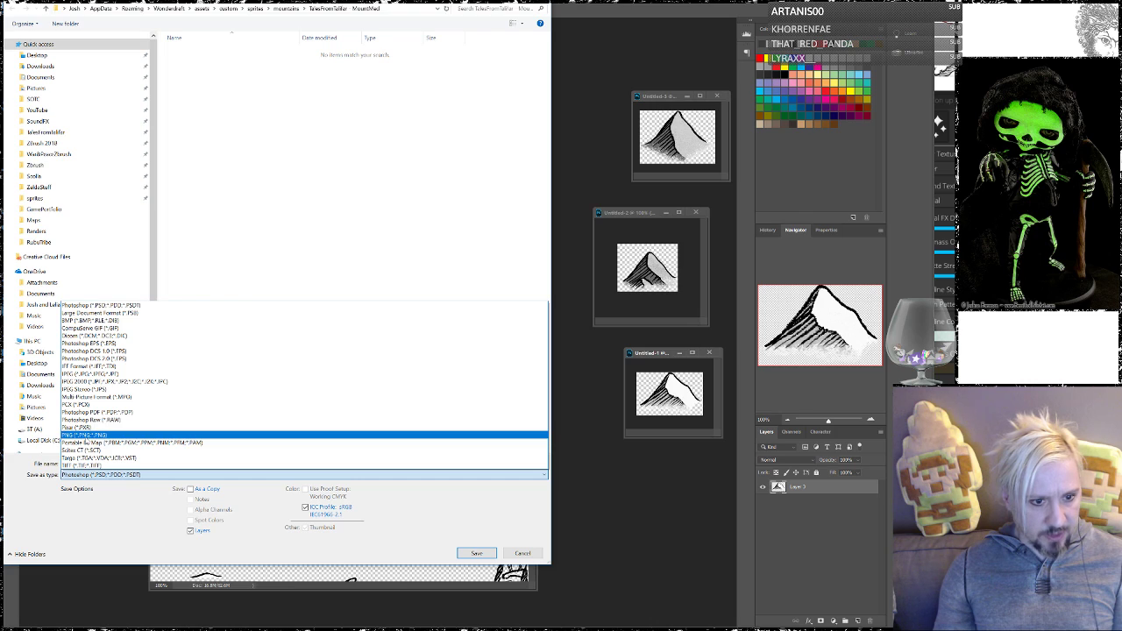
pyautogui.click(132, 435)
pyautogui.click(201, 54)
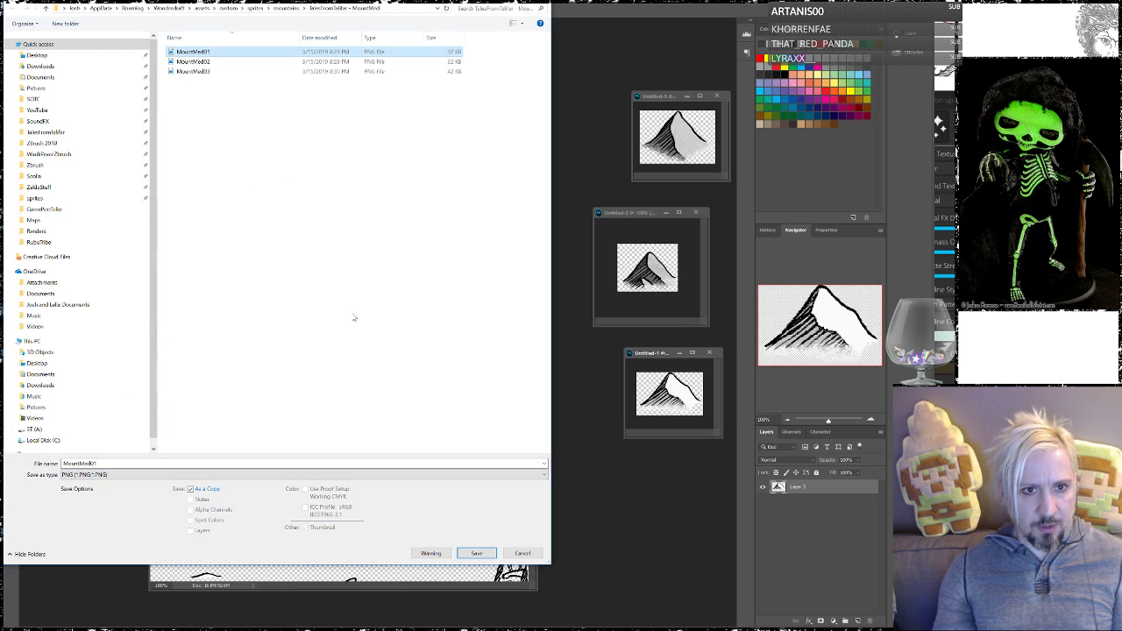
pyautogui.click(477, 554)
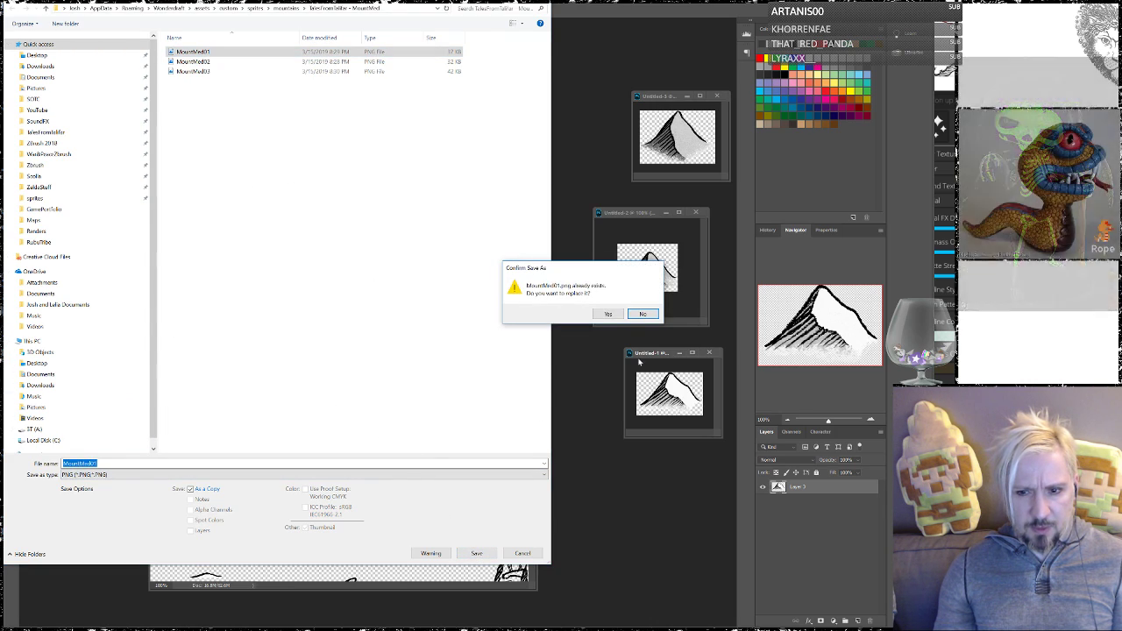
pyautogui.click(608, 313)
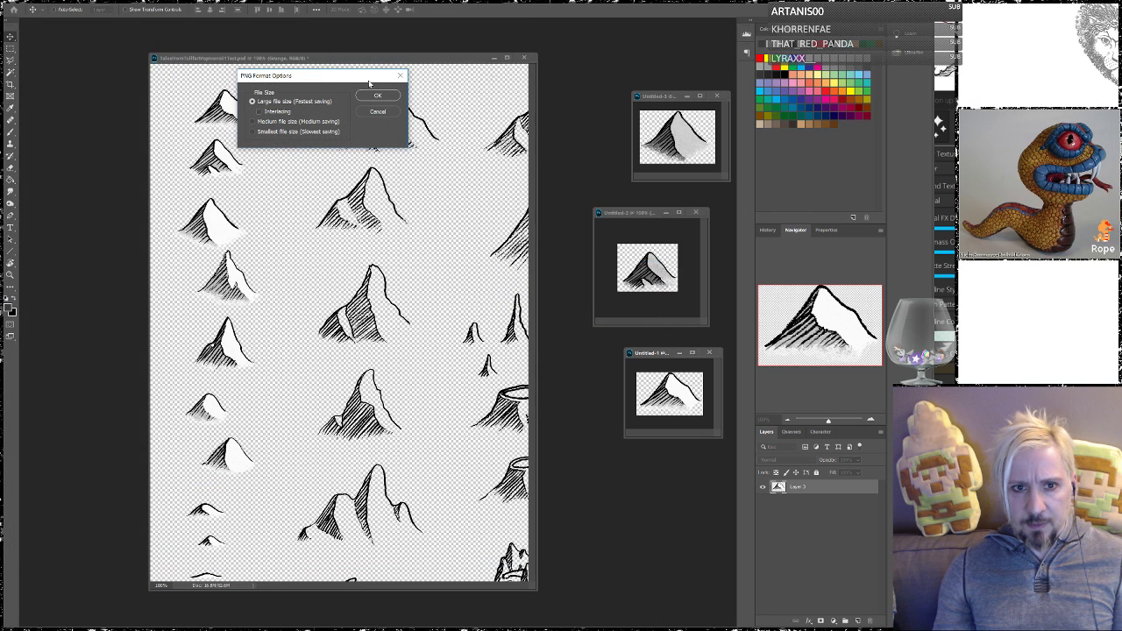
pyautogui.click(376, 96)
# Copy the sheet's second brightened mountain into Untitled-2, align it over the old artwork, and delete the old grey layer
pyautogui.click(9, 49)
pyautogui.moveTo(180, 80); pyautogui.dragTo(268, 120)
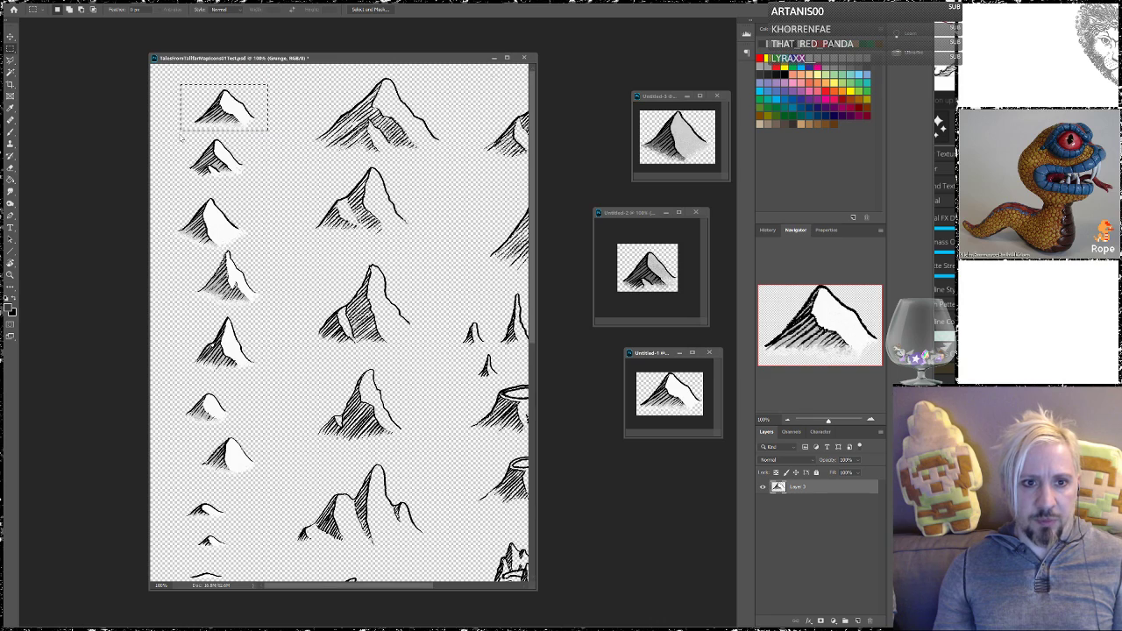
pyautogui.moveTo(181, 136); pyautogui.dragTo(262, 182)
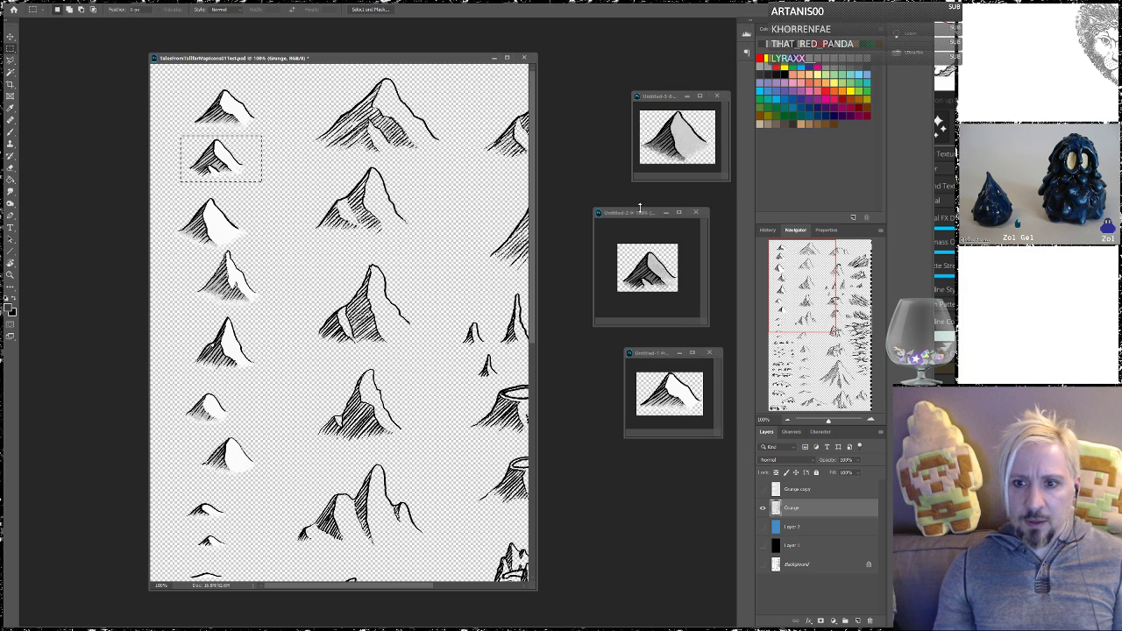
pyautogui.click(631, 214)
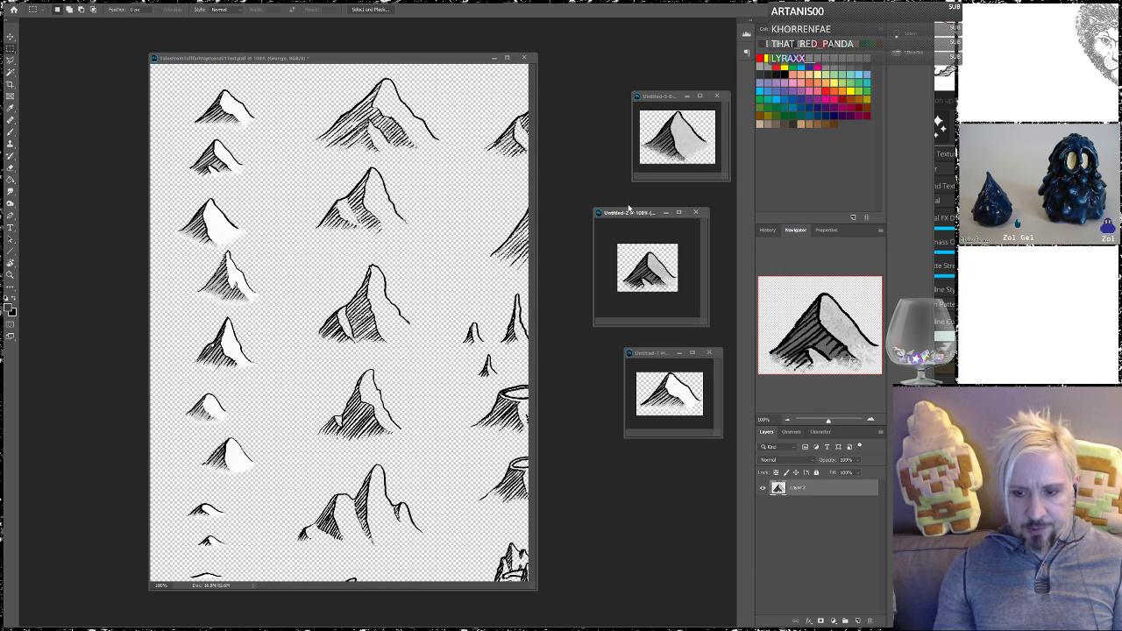
pyautogui.hotkey('ctrl', 'v')
pyautogui.click(10, 35)
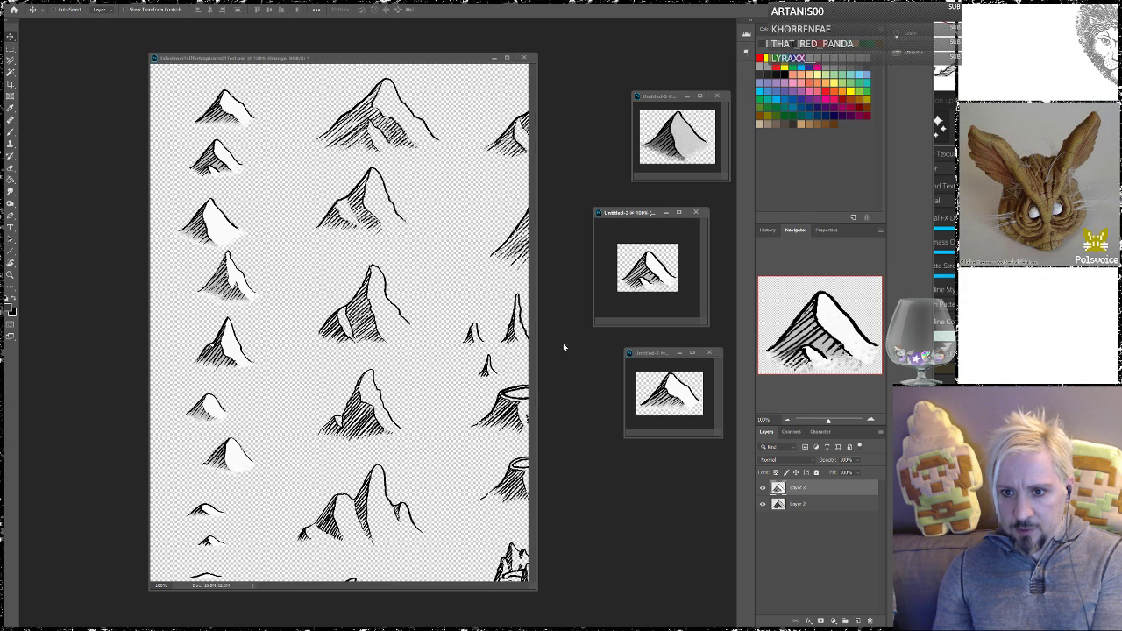
pyautogui.moveTo(821, 504); pyautogui.dragTo(870, 620)
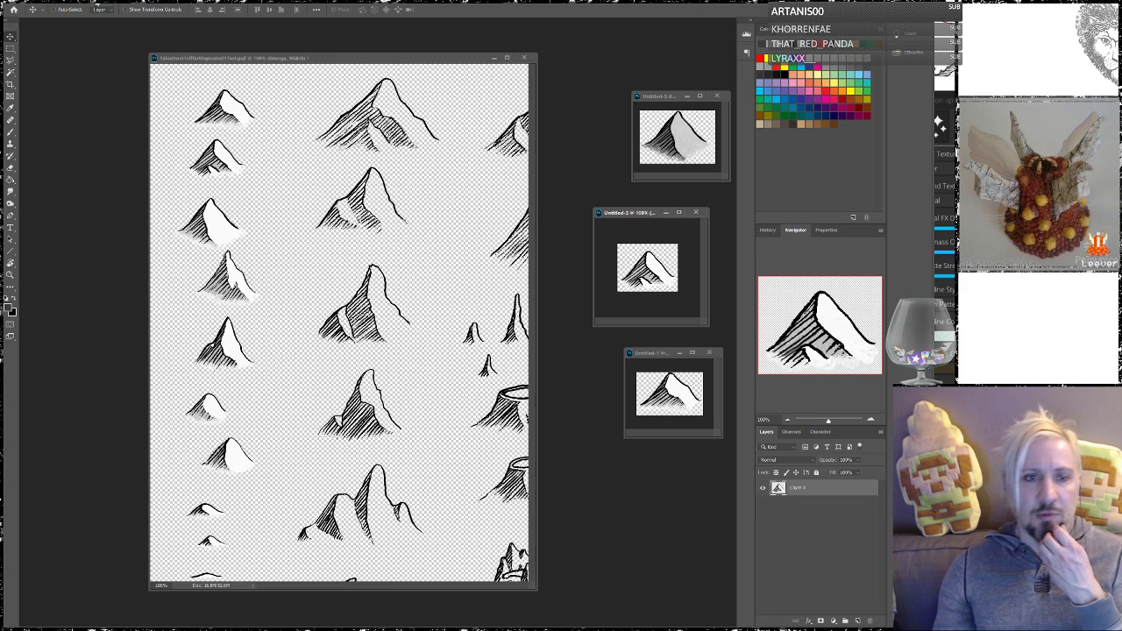
# Save Untitled-2 as a PNG over MountMed02 in the MountMed folder, using the large file size option
pyautogui.hotkey('alt', 'f')
pyautogui.click(44, 92)
pyautogui.click(96, 475)
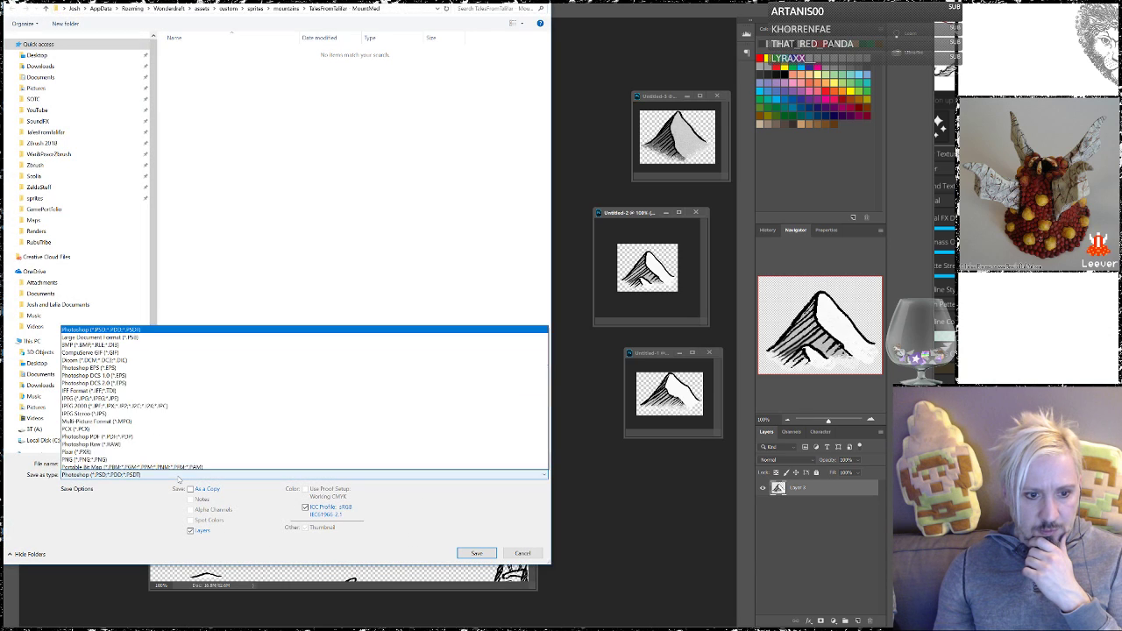
pyautogui.click(86, 435)
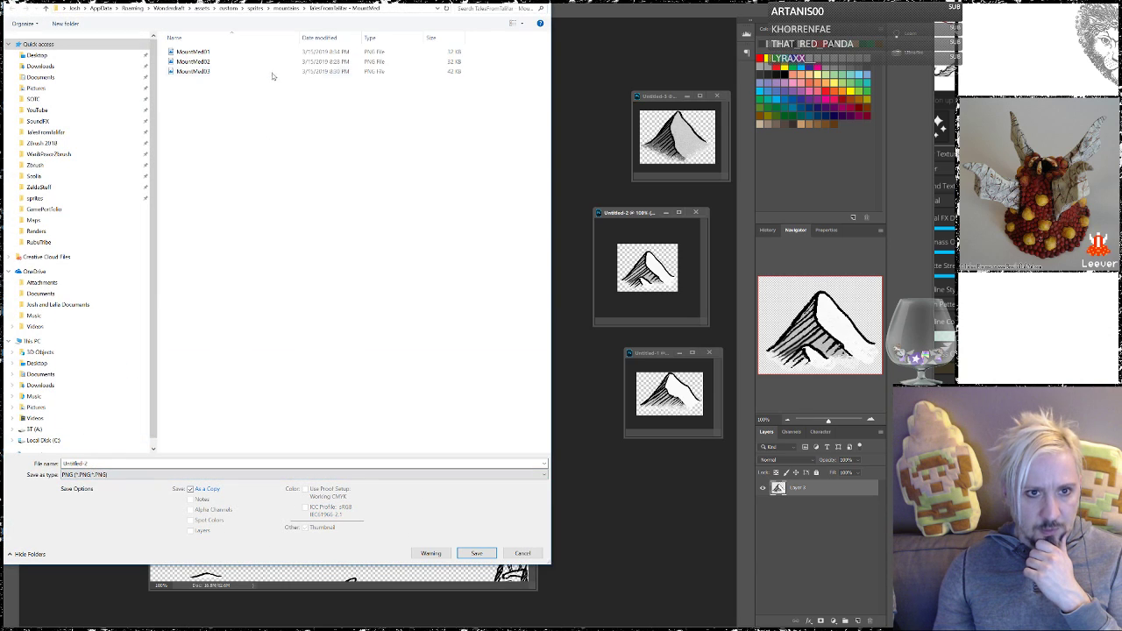
pyautogui.click(206, 62)
pyautogui.click(476, 553)
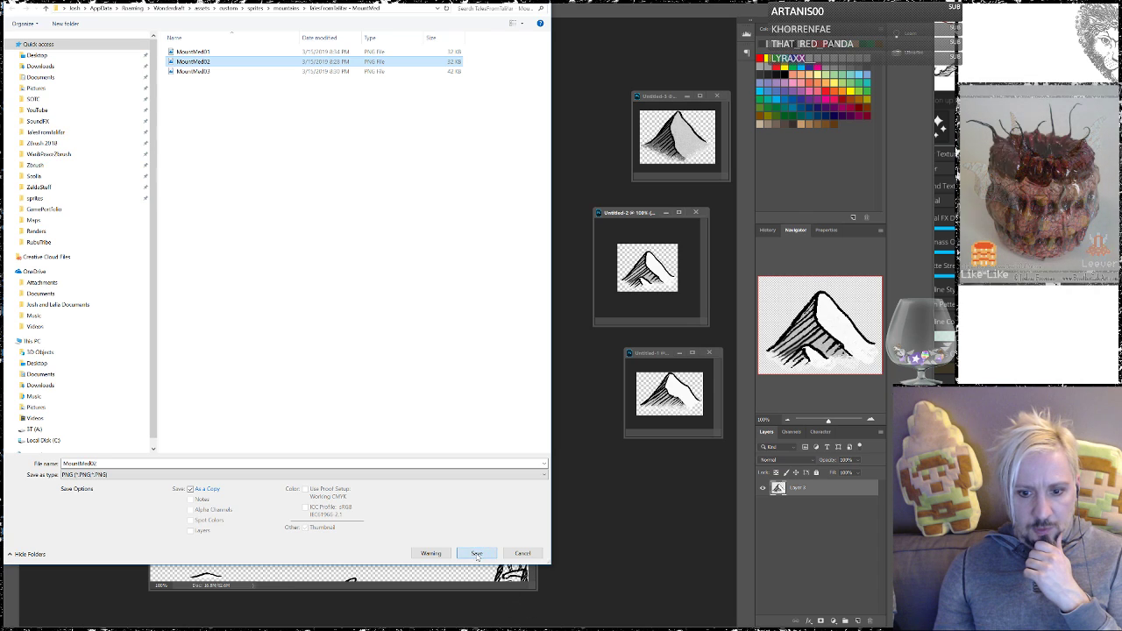
pyautogui.click(605, 316)
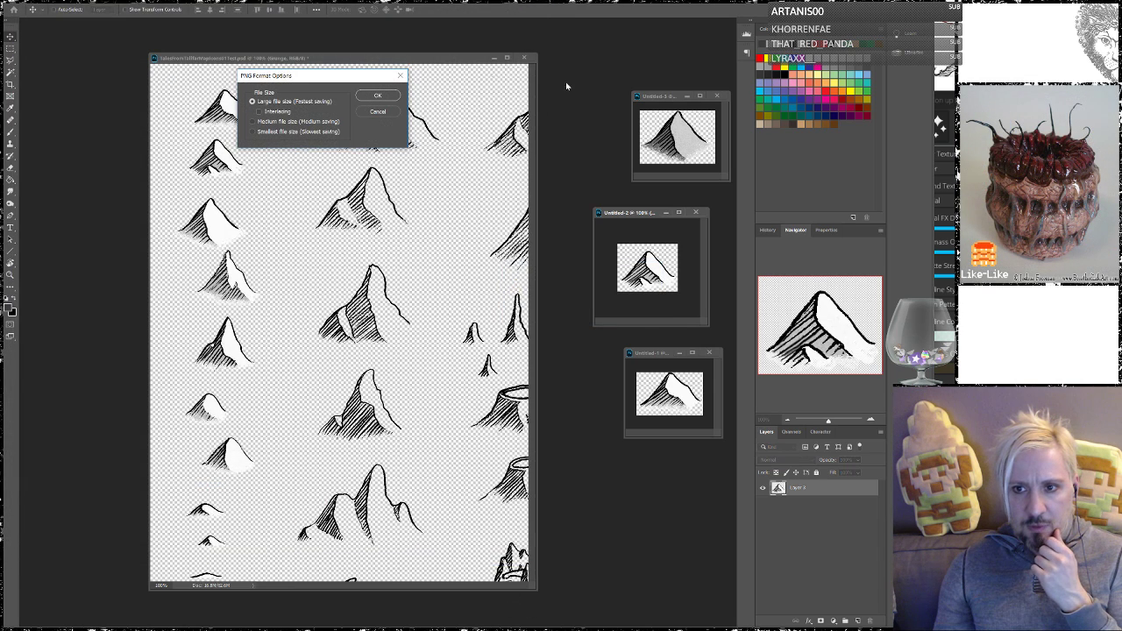
pyautogui.click(362, 98)
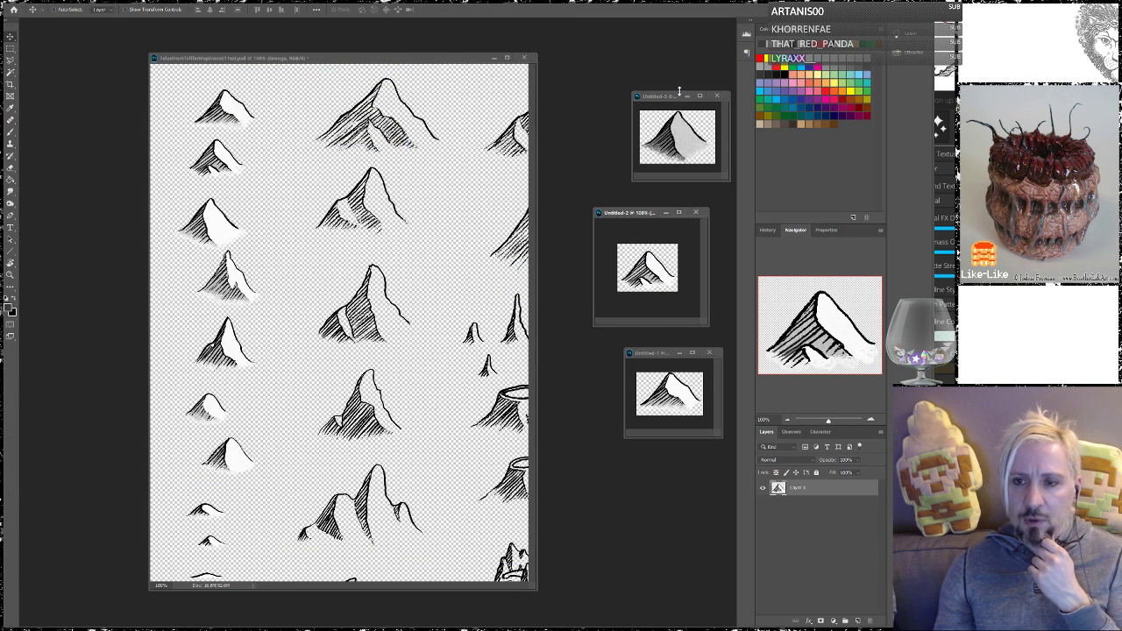
# Outline the sheet's third brightened mountain with the Polygonal Lasso, paste it into Untitled-3, and delete the old grey layer
pyautogui.click(653, 101)
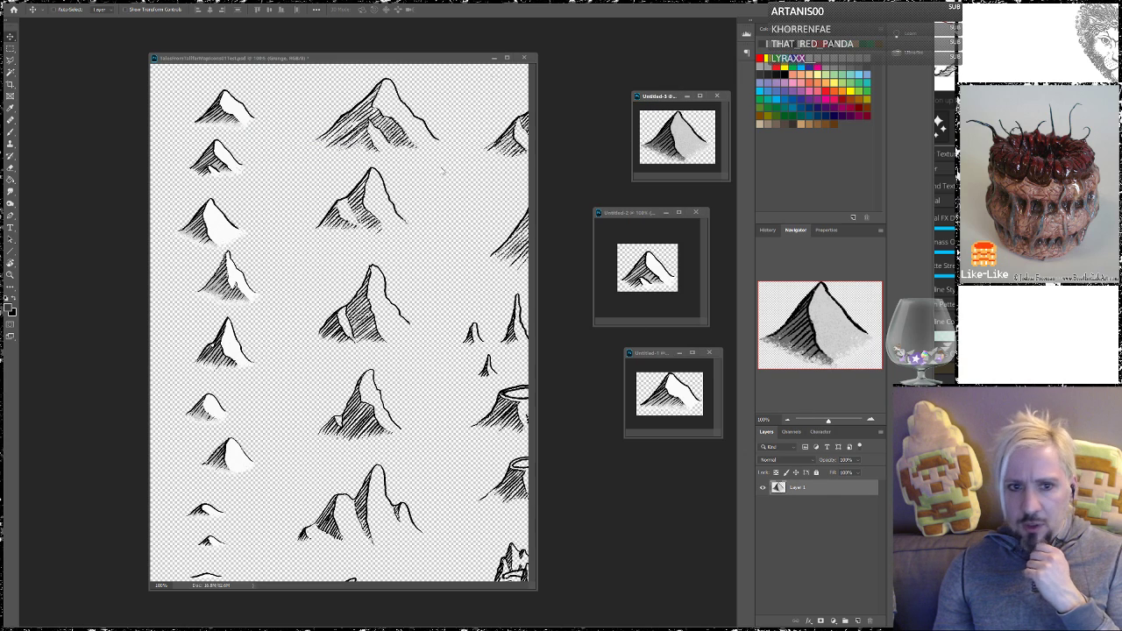
pyautogui.press('l')
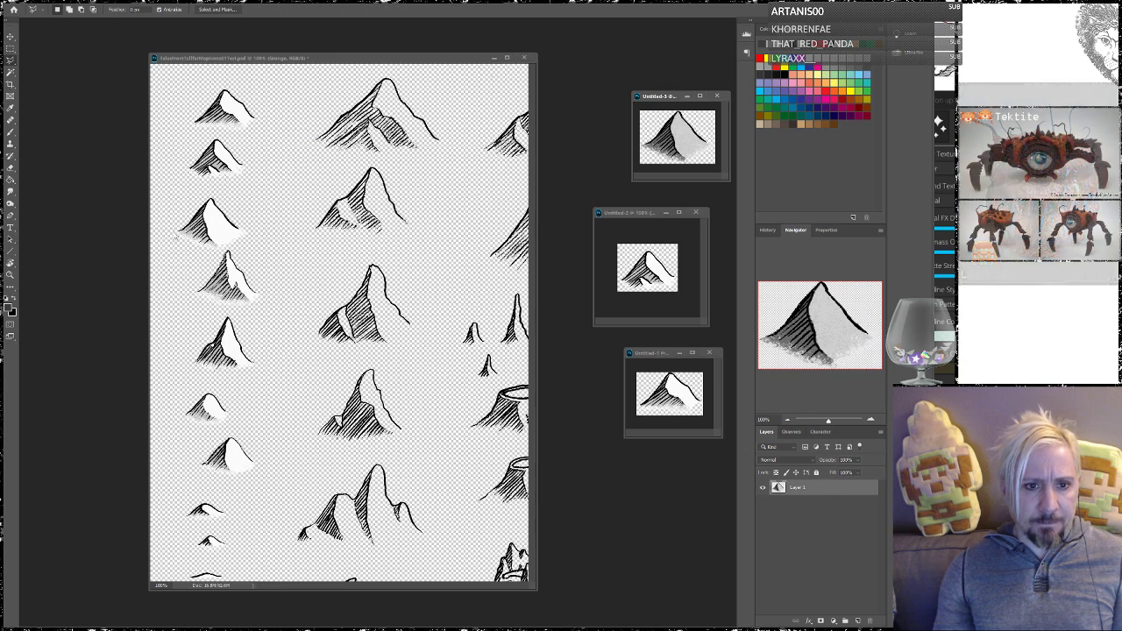
pyautogui.click(165, 221)
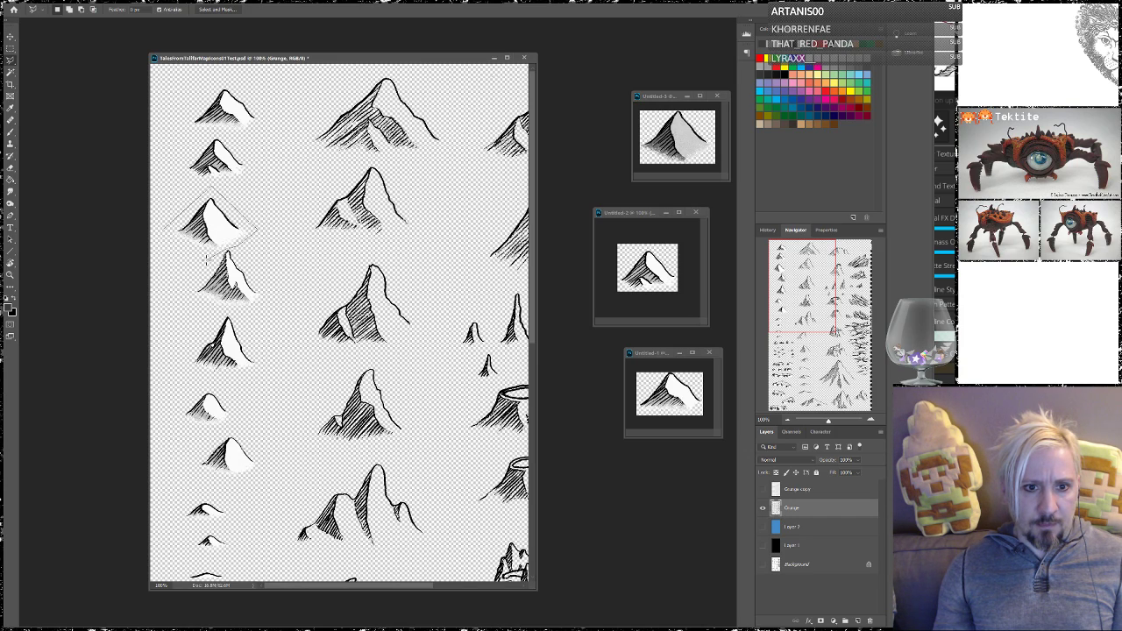
pyautogui.click(164, 230)
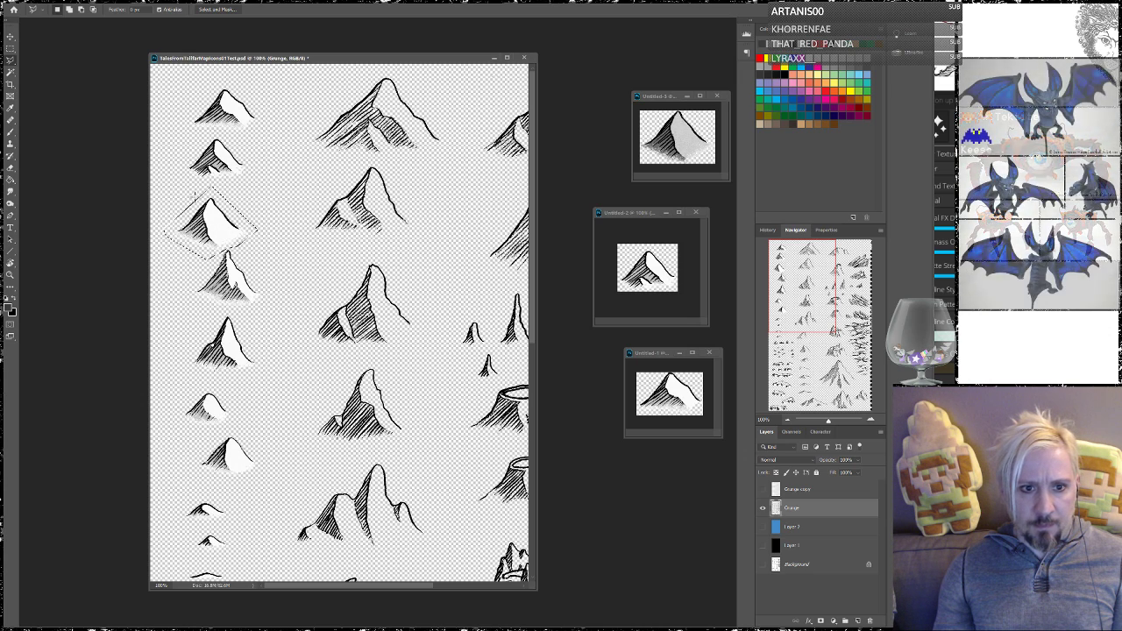
pyautogui.click(663, 98)
pyautogui.hotkey('ctrl', 'v')
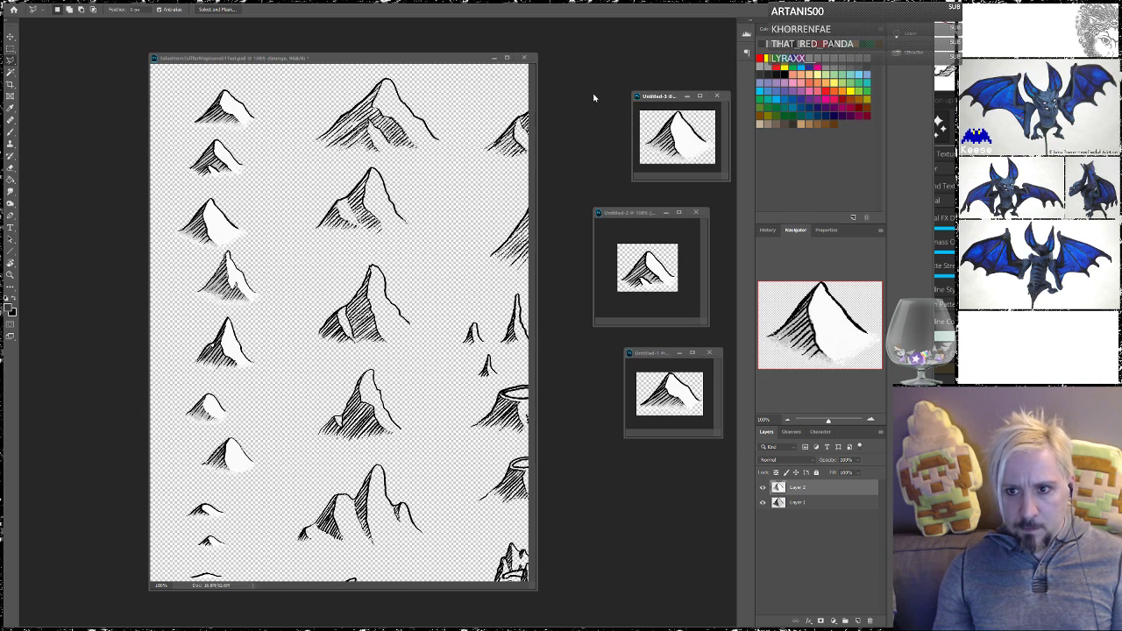
pyautogui.moveTo(813, 500); pyautogui.dragTo(869, 620)
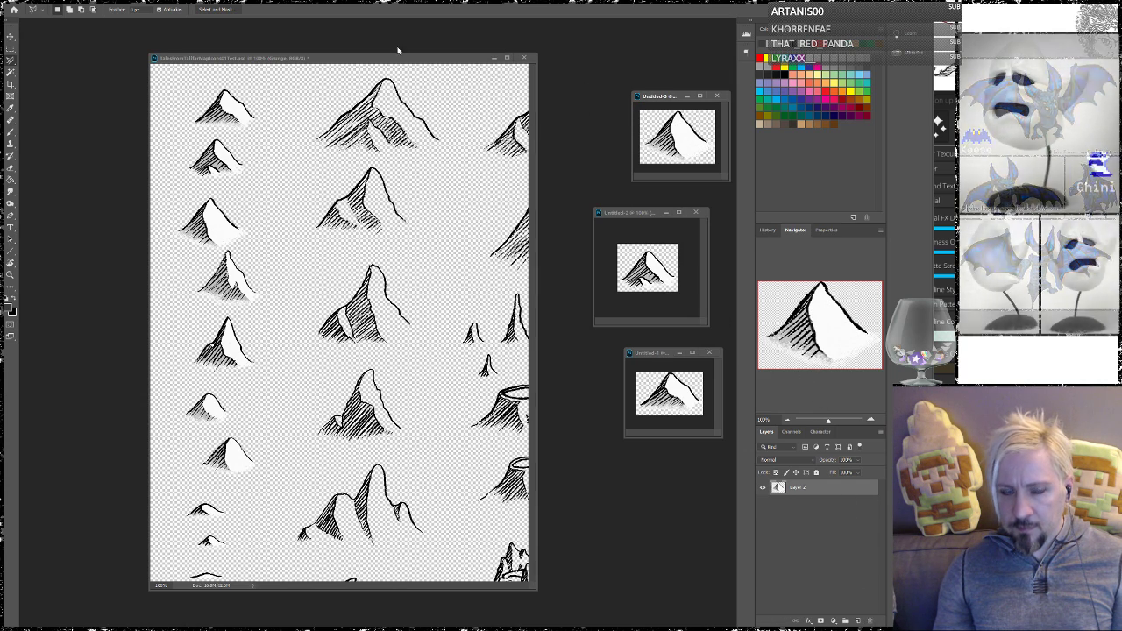
# Save Untitled-3 as a PNG over MountMed03 in the MountMed folder, using the large file size option
pyautogui.click(29, 1)
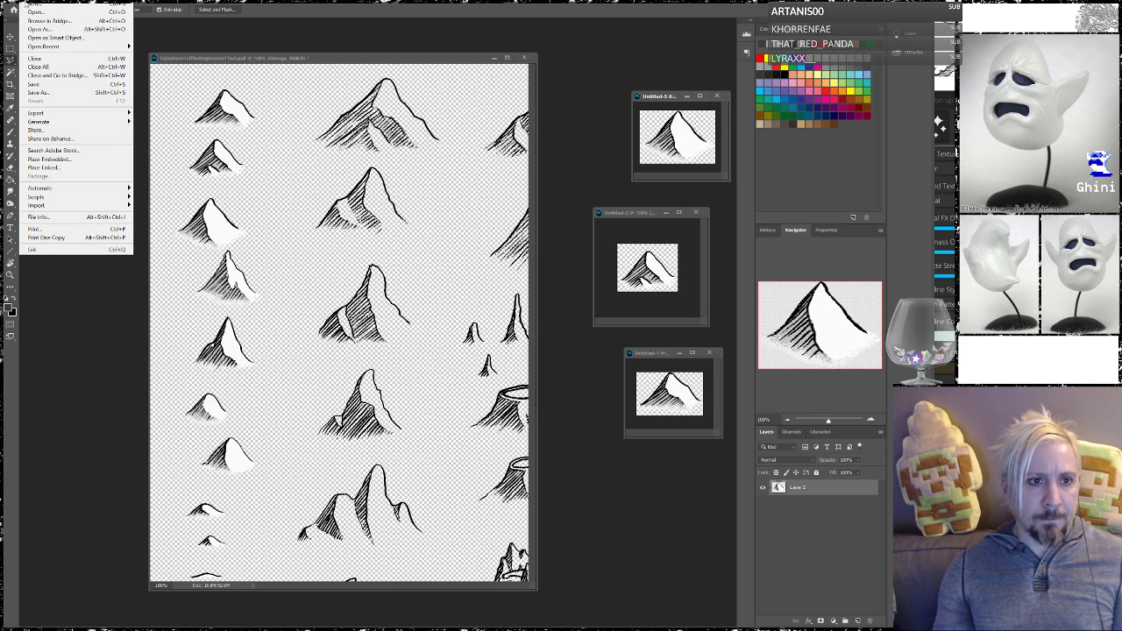
pyautogui.click(40, 92)
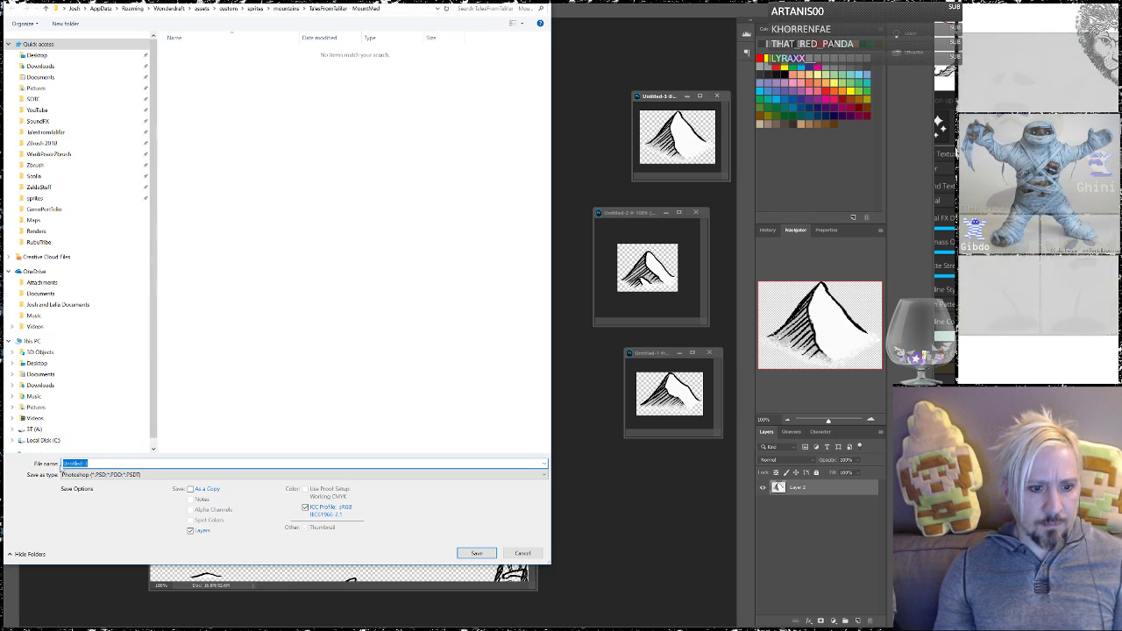
pyautogui.click(76, 475)
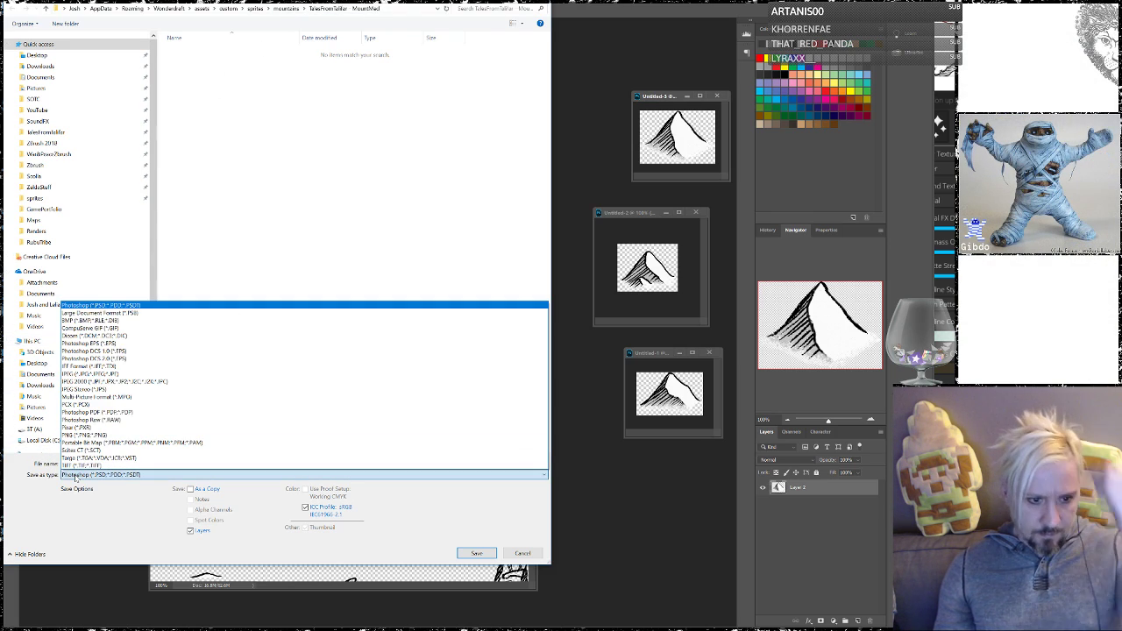
pyautogui.click(84, 435)
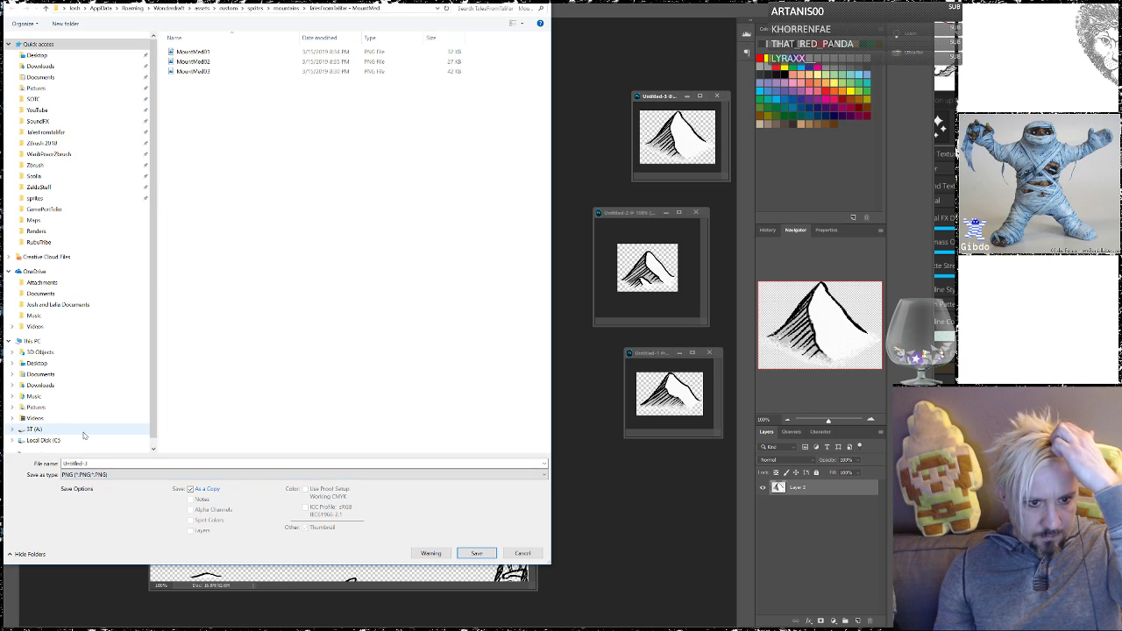
pyautogui.click(199, 73)
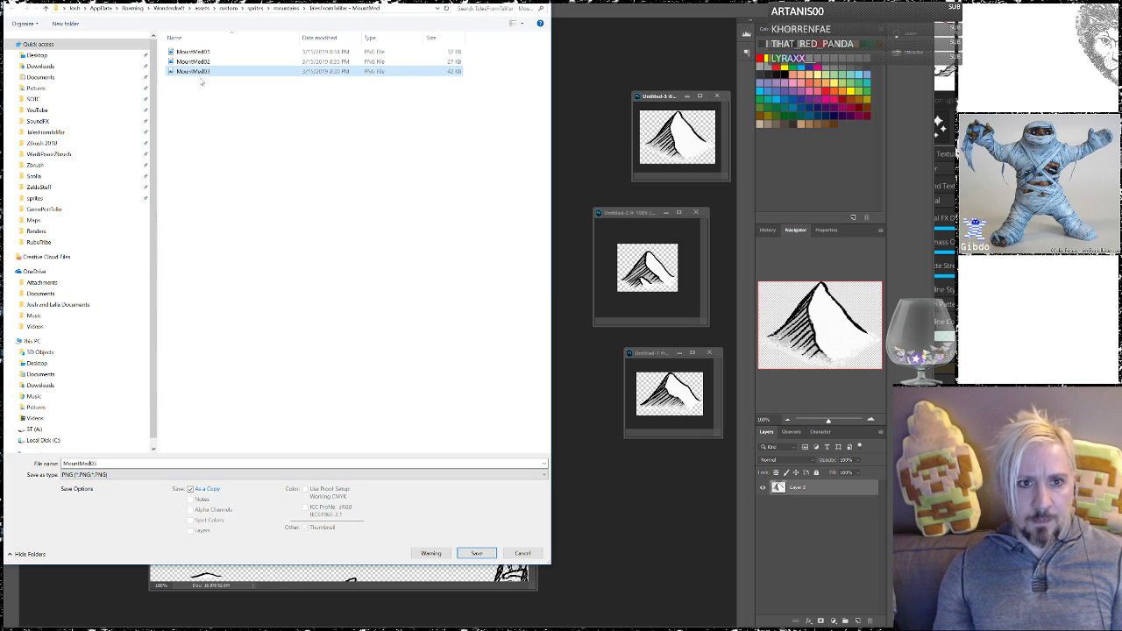
pyautogui.click(476, 553)
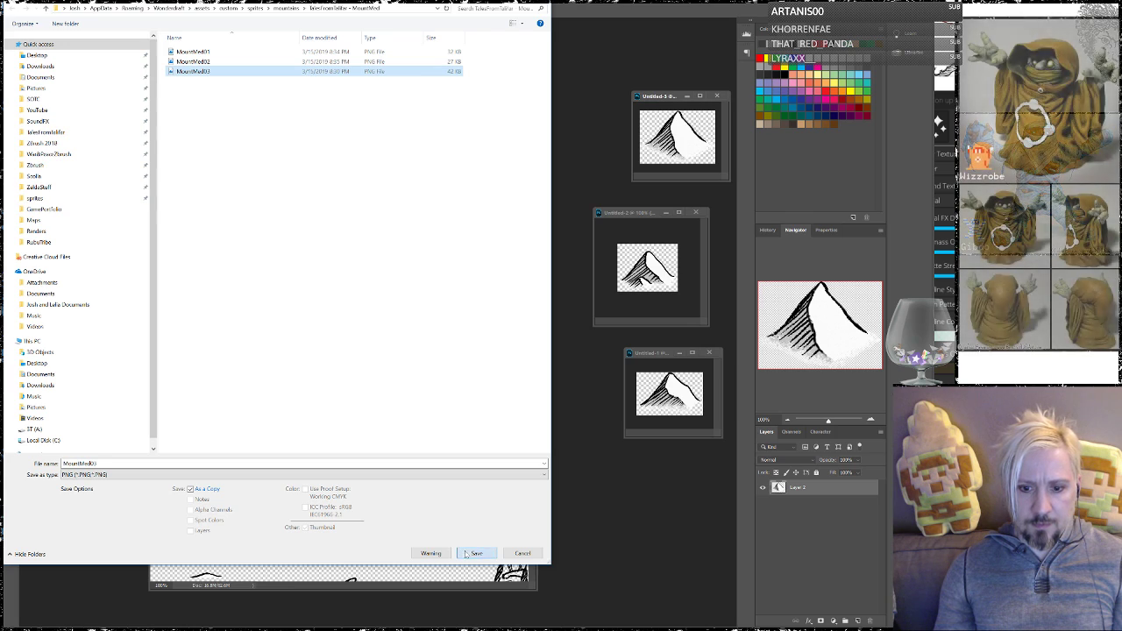
pyautogui.click(607, 314)
pyautogui.click(363, 97)
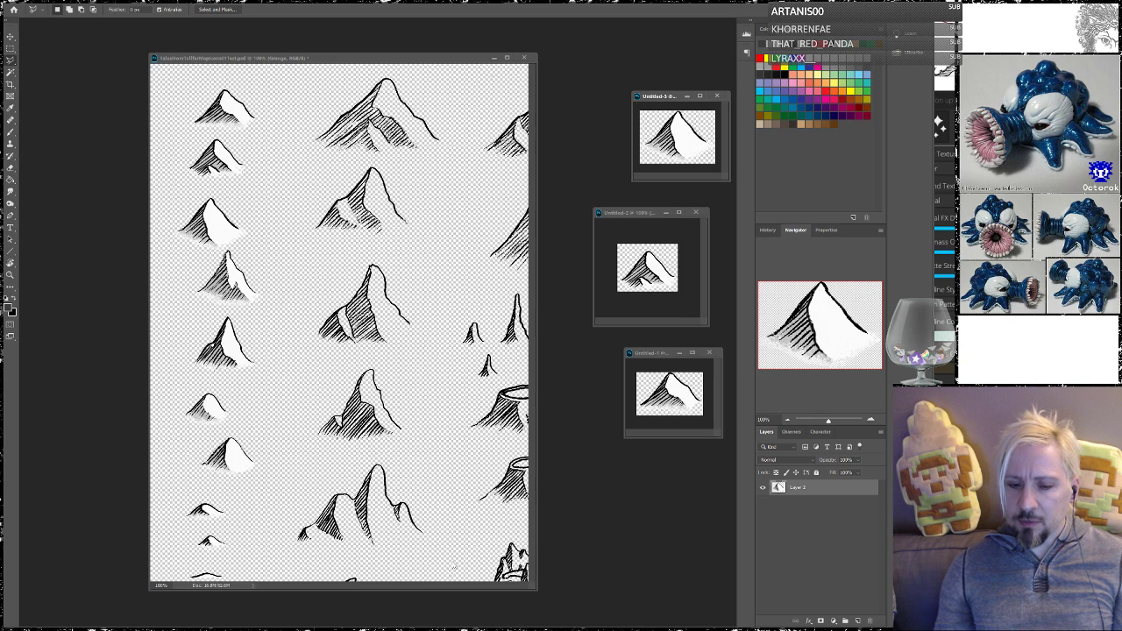
# Switch to Wonderdraft, restart it with the current map changes discarded, and open the TestBed map
pyautogui.hotkey('alt', 'Tab')
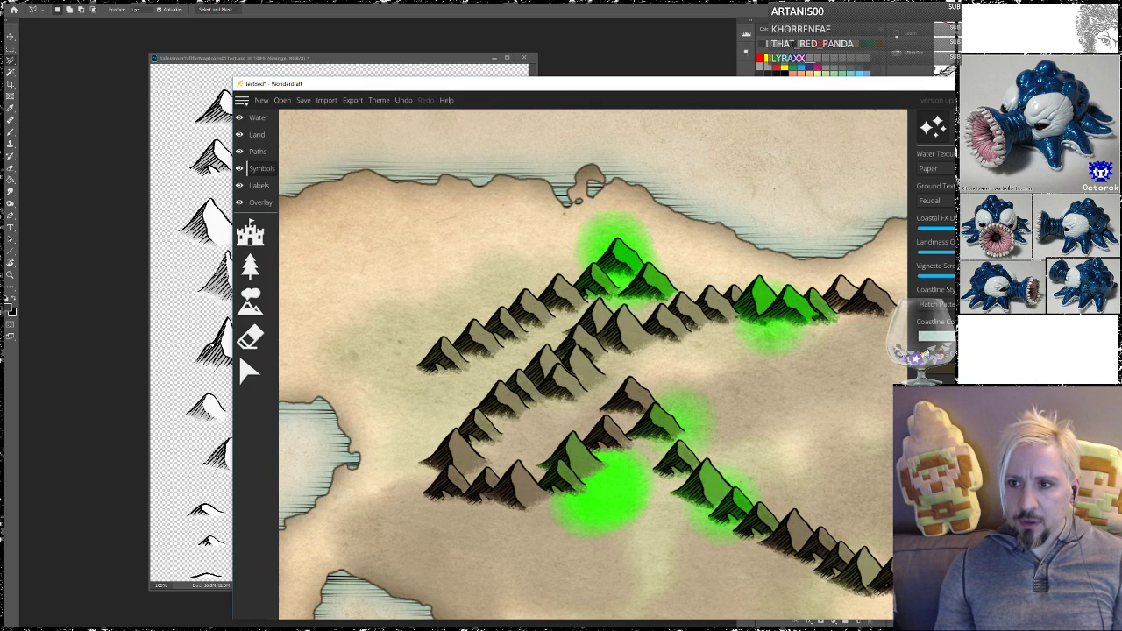
pyautogui.hotkey('alt', 'F4')
pyautogui.click(634, 377)
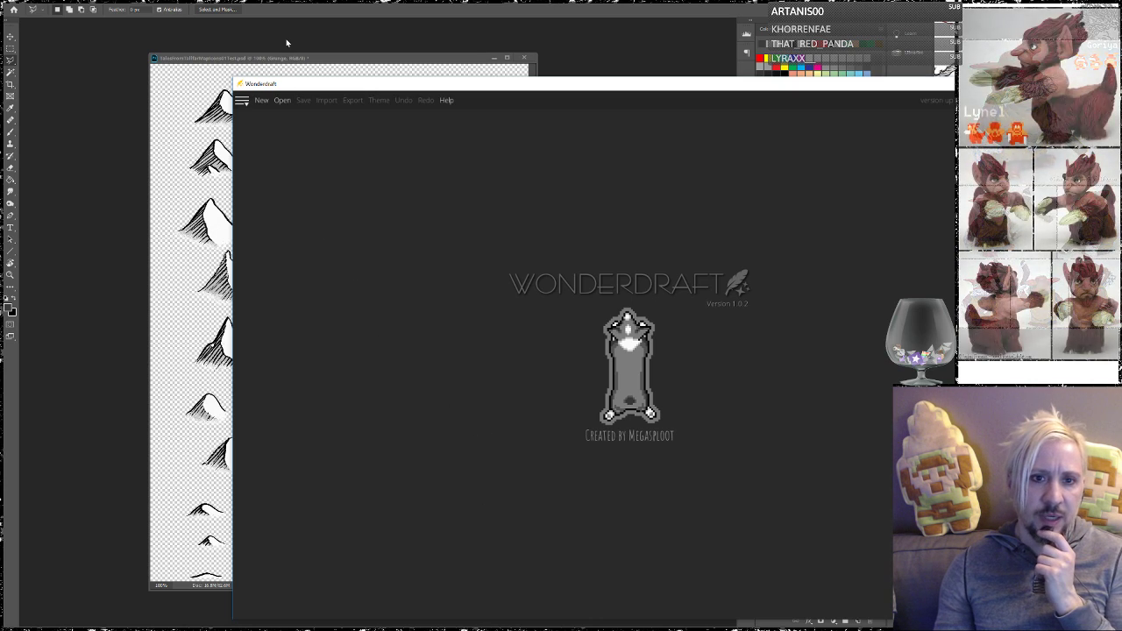
pyautogui.click(283, 100)
pyautogui.click(399, 171)
pyautogui.click(701, 405)
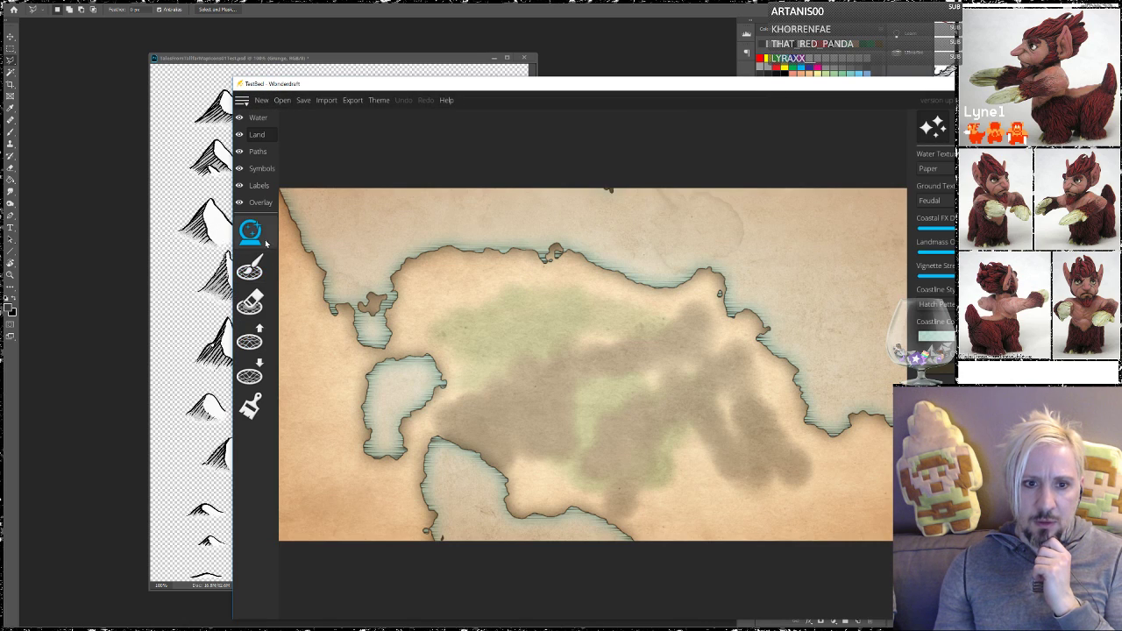
# Place test ranges and single mountains across the green, brown and bare land with the mountain symbols, and quit Wonderdraft without saving
pyautogui.click(271, 172)
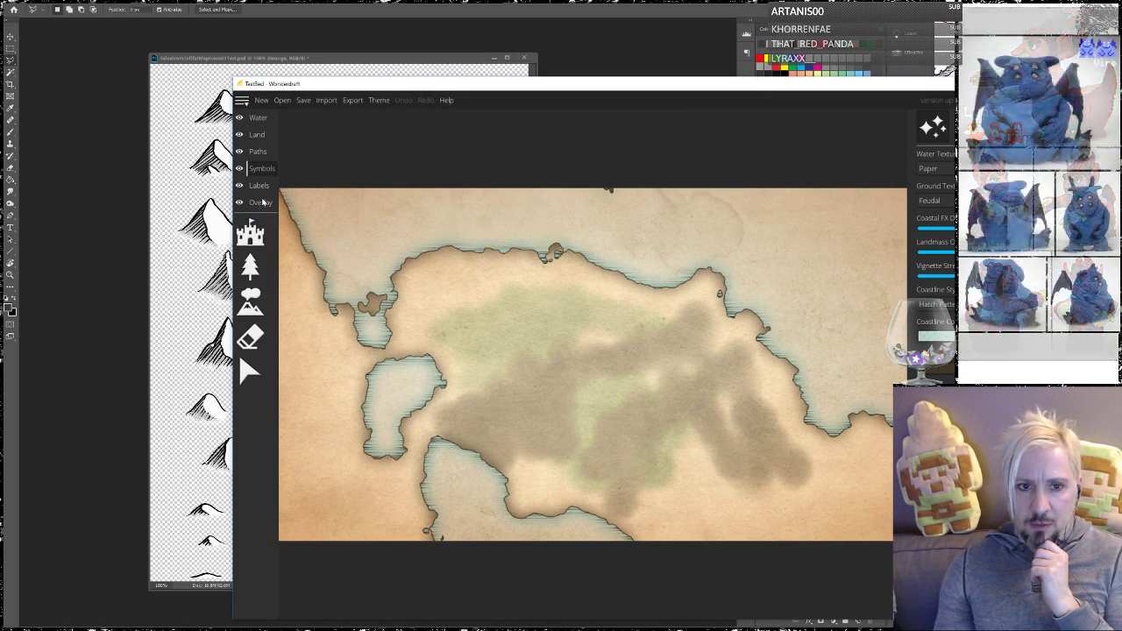
pyautogui.click(252, 308)
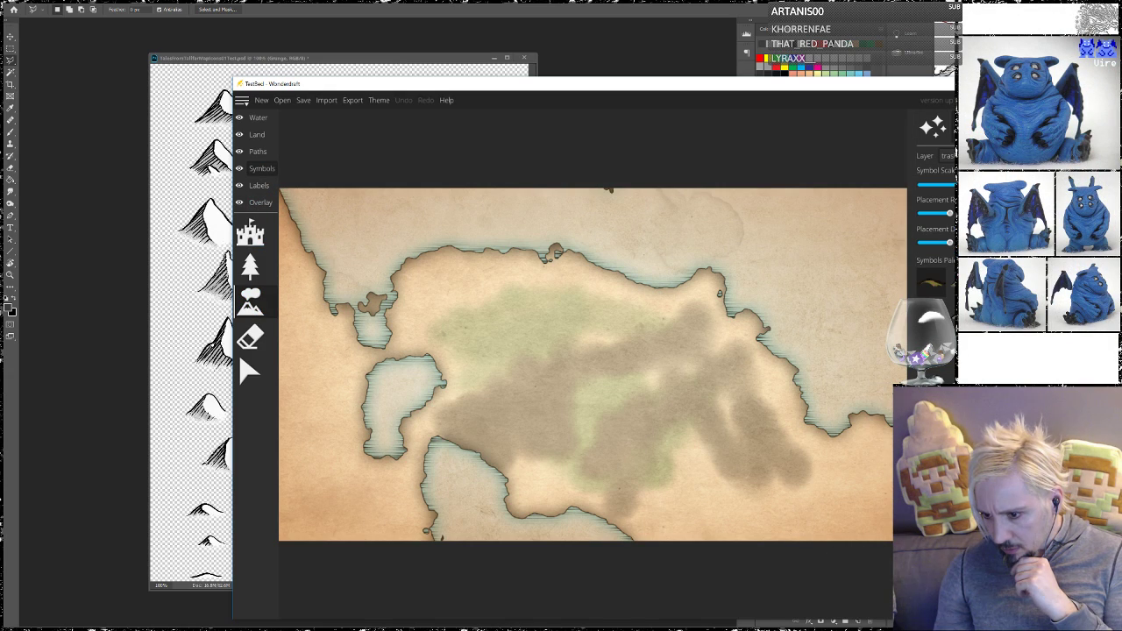
pyautogui.moveTo(585, 314)
pyautogui.mouseDown()
pyautogui.moveTo(495, 403)
pyautogui.moveTo(614, 374)
pyautogui.moveTo(740, 495)
pyautogui.mouseUp()
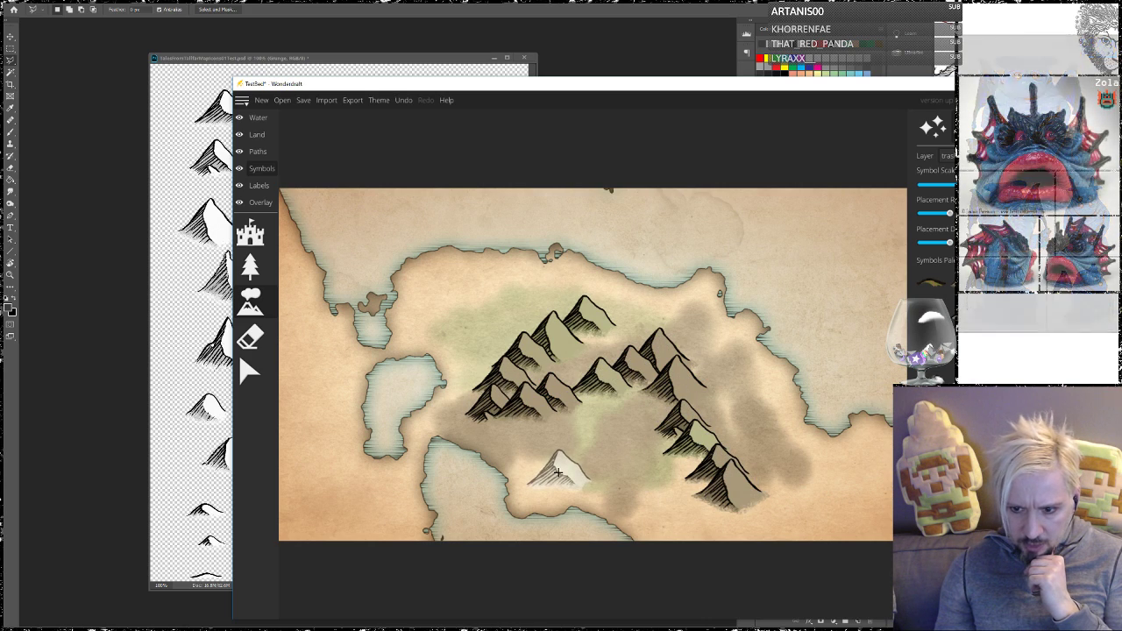
pyautogui.click(487, 322)
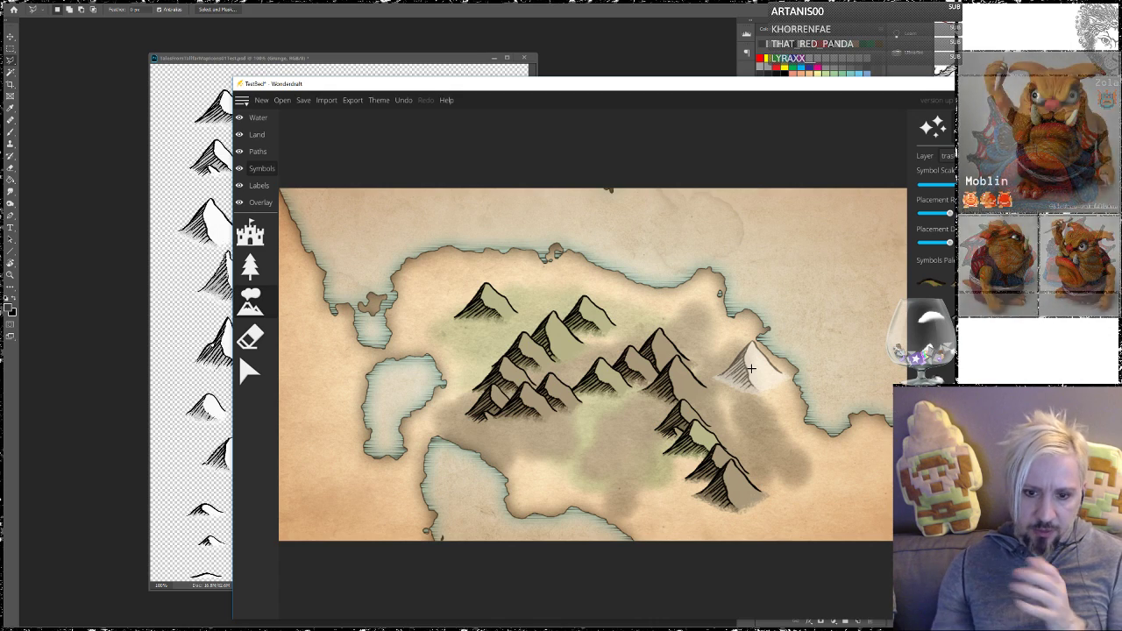
pyautogui.click(250, 371)
pyautogui.click(313, 367)
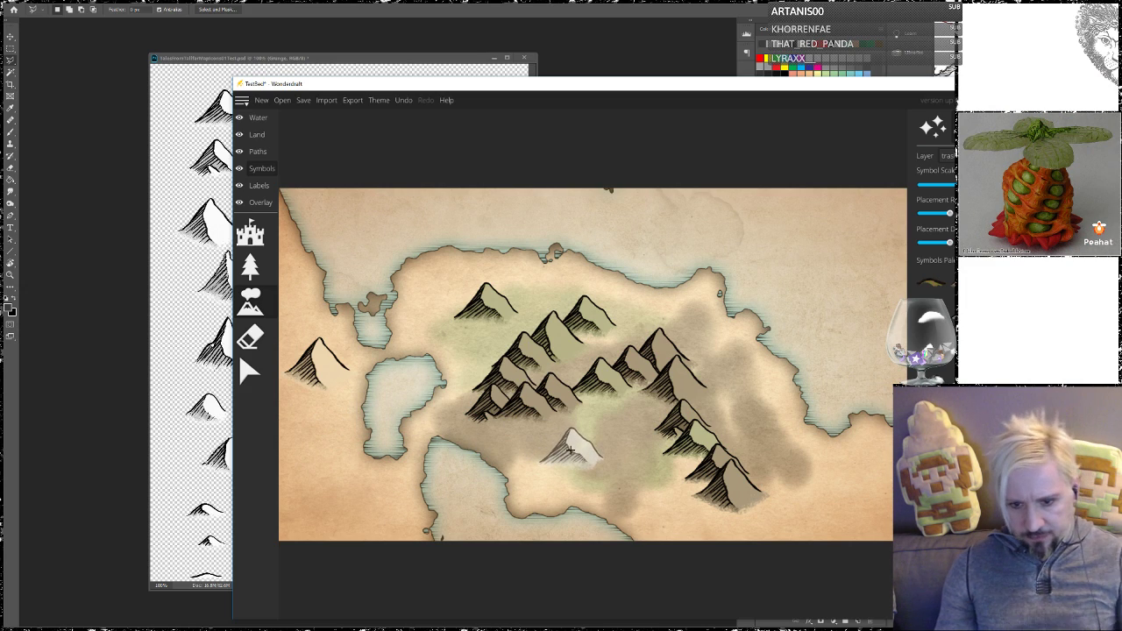
pyautogui.click(536, 370)
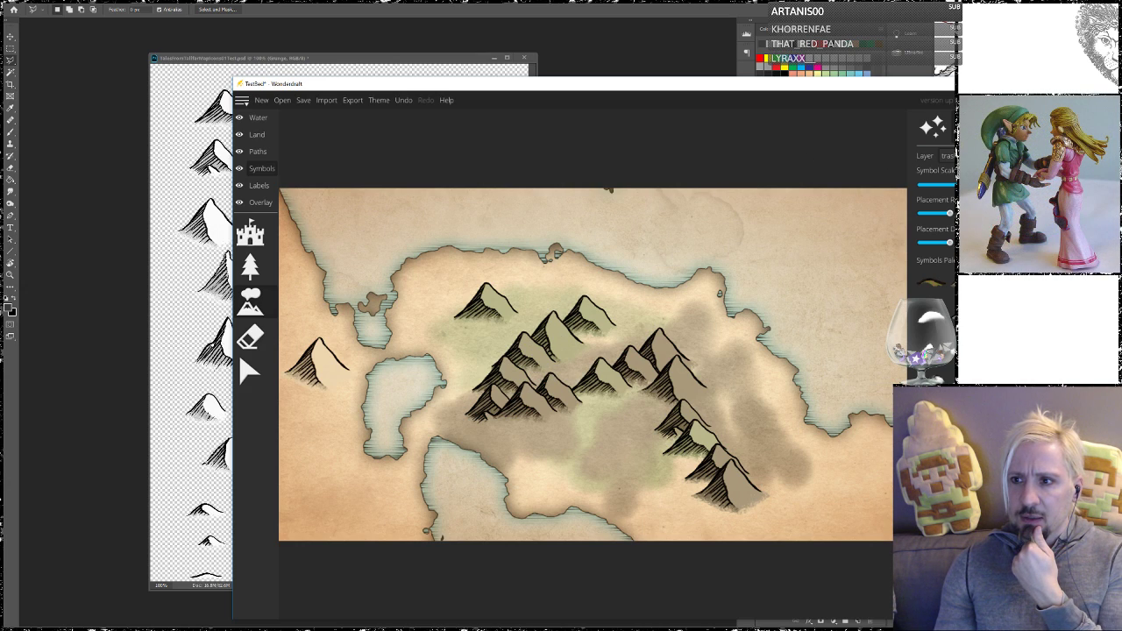
pyautogui.hotkey('alt', 'F4')
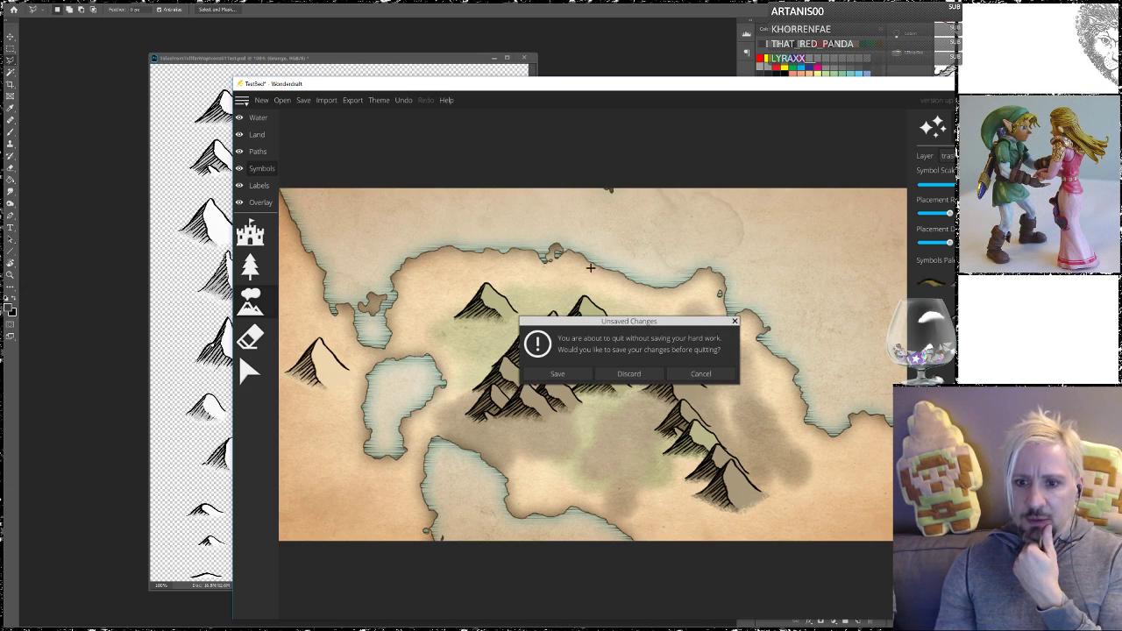
pyautogui.click(630, 375)
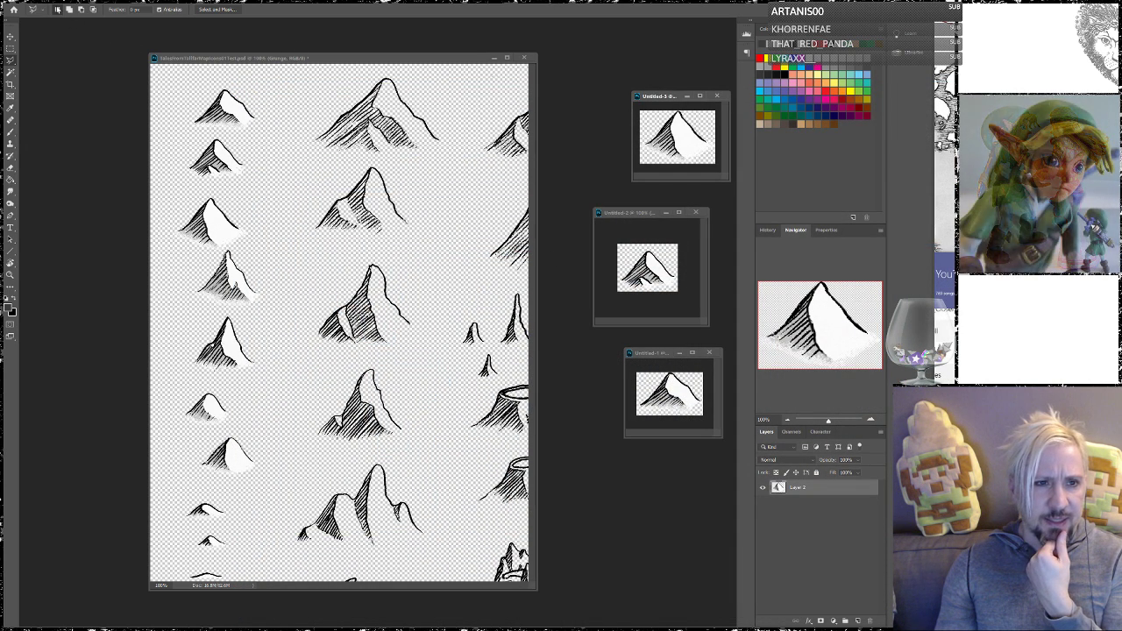
# Close the MapIcons01Test sheet in Photoshop without saving and open the original MapIcons01 PSD from the recent files
pyautogui.click(526, 58)
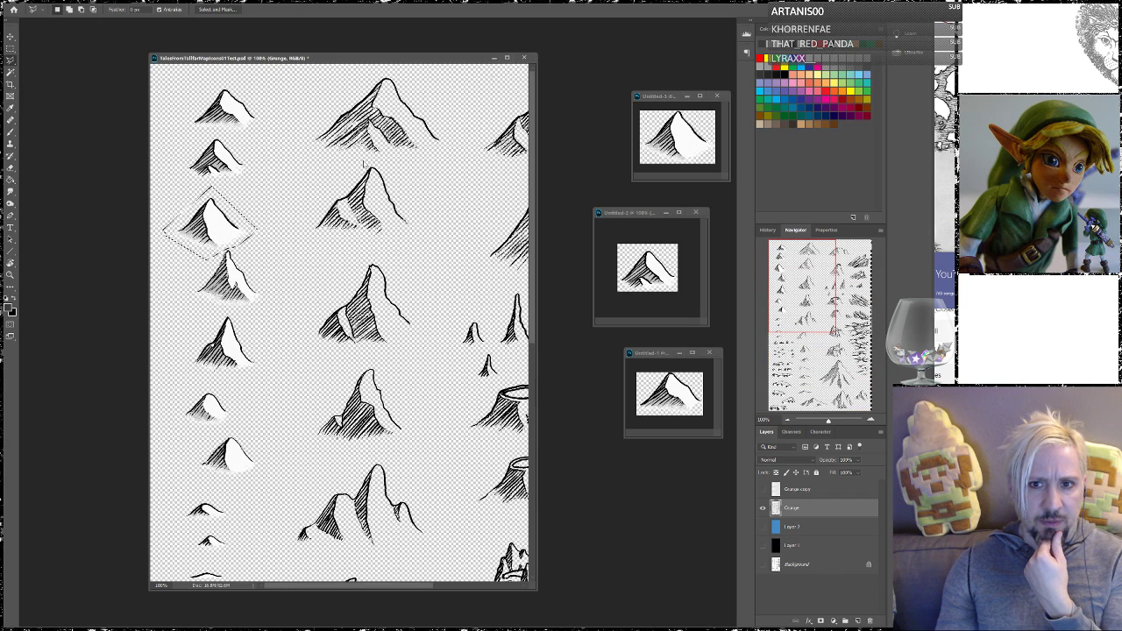
pyautogui.click(465, 231)
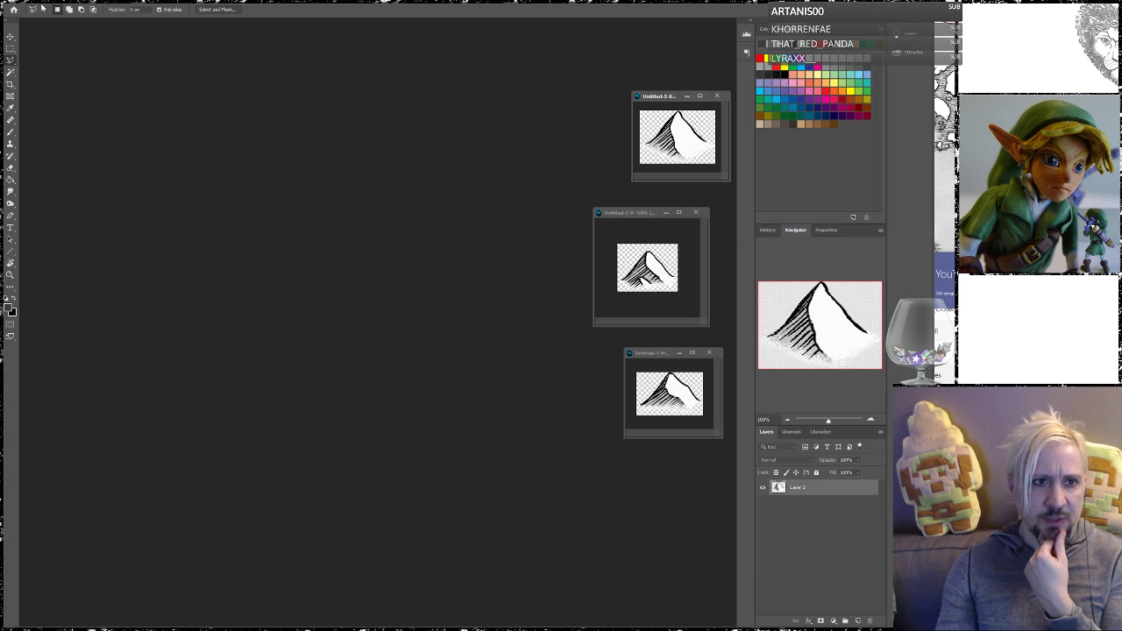
pyautogui.click(32, 1)
pyautogui.moveTo(79, 46)
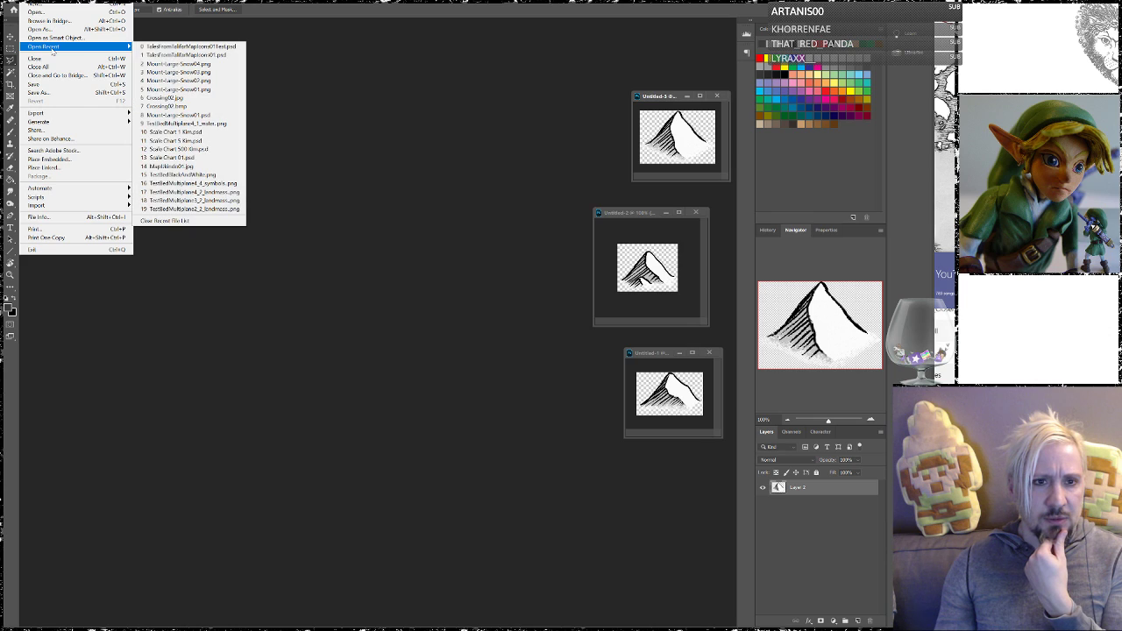
pyautogui.click(179, 55)
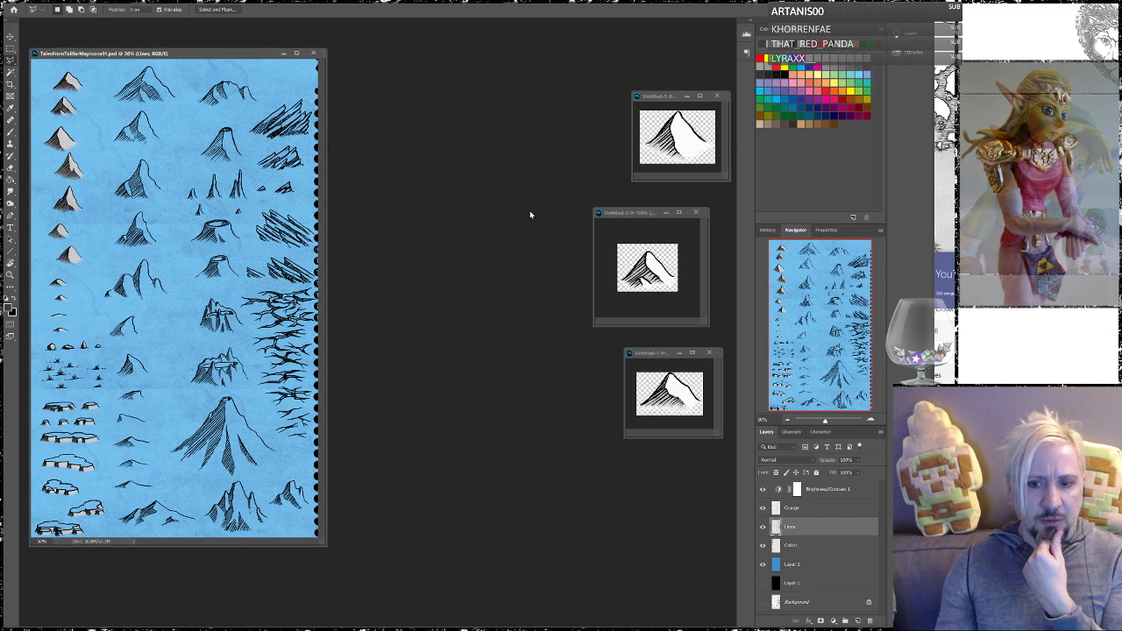
# Reposition and enlarge the original sheet's document window, and hide the blue Layer 2 backdrop
pyautogui.moveTo(186, 54); pyautogui.dragTo(430, 77)
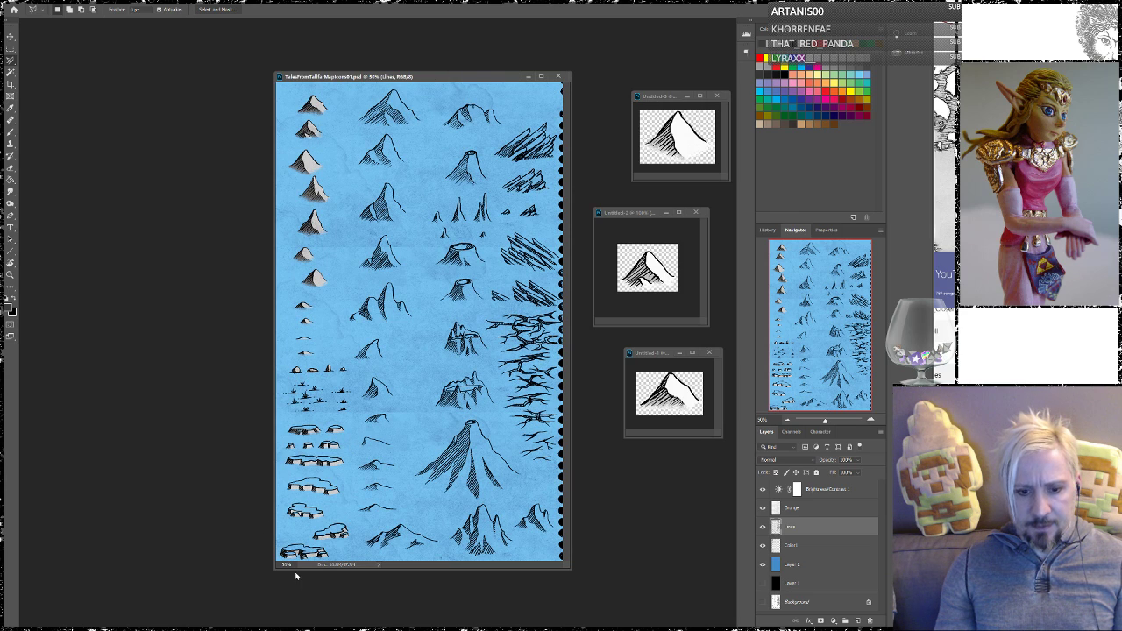
pyautogui.moveTo(278, 568); pyautogui.dragTo(123, 601)
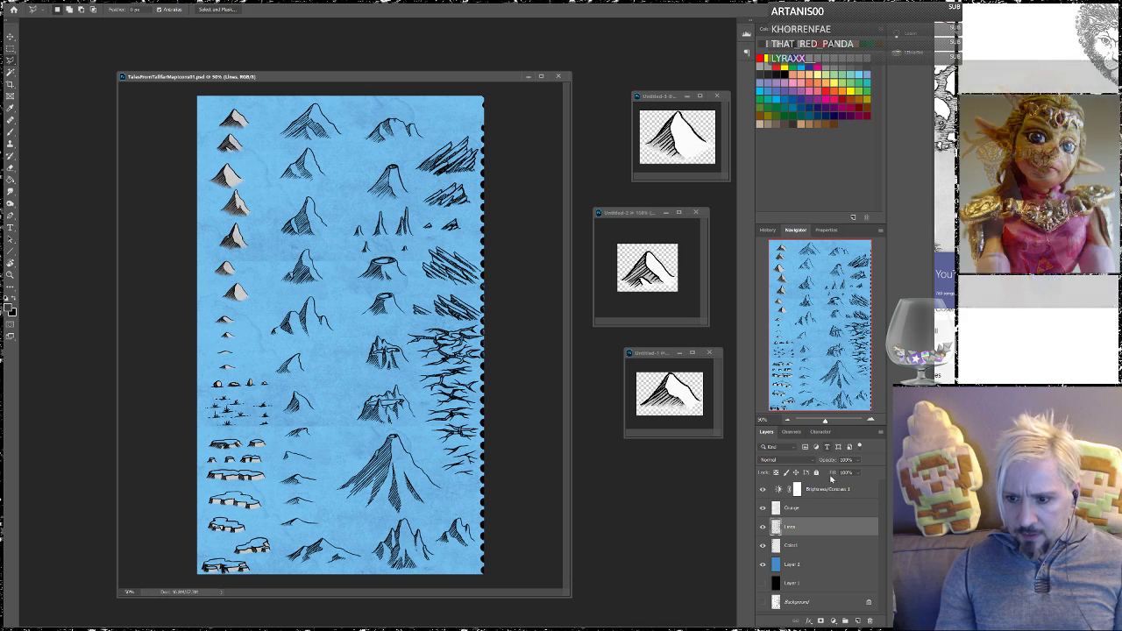
pyautogui.click(820, 489)
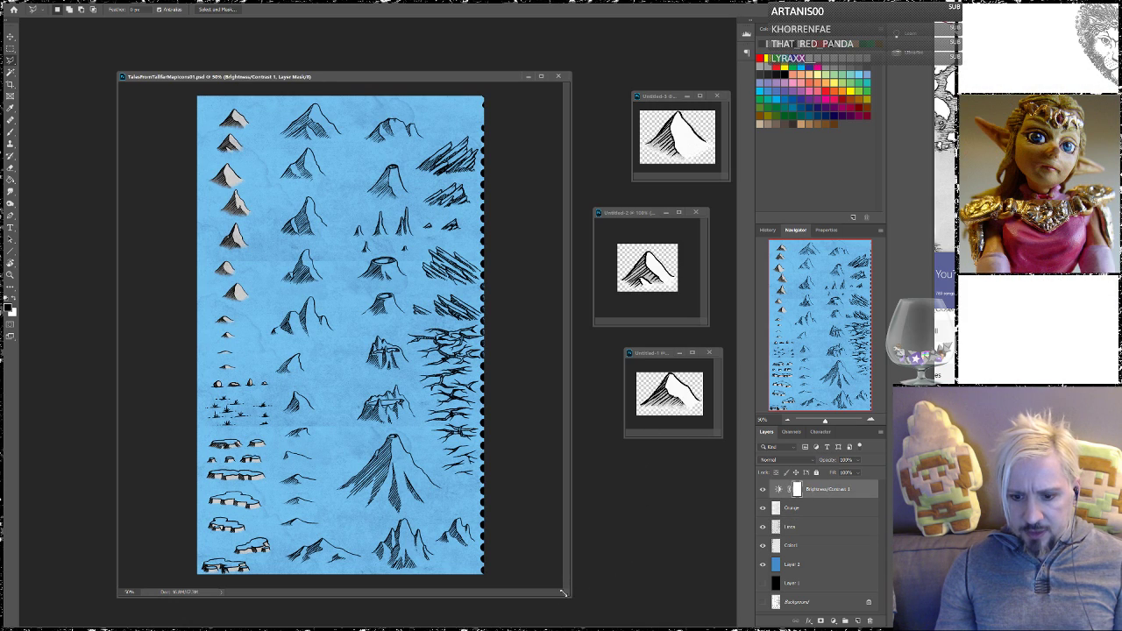
pyautogui.moveTo(567, 596); pyautogui.dragTo(621, 607)
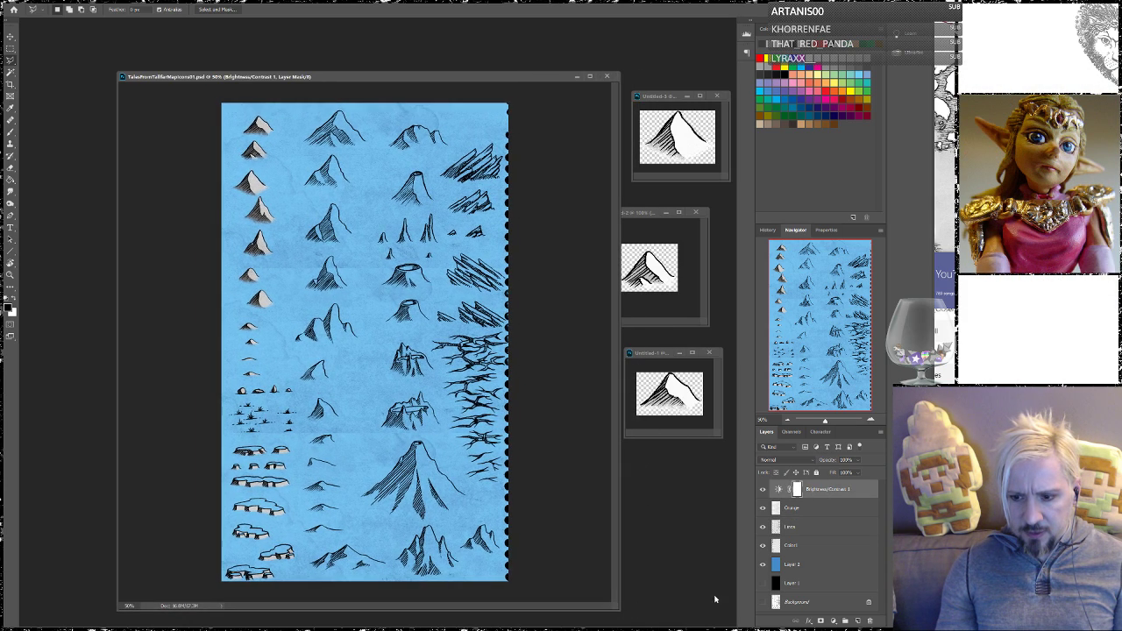
pyautogui.click(762, 564)
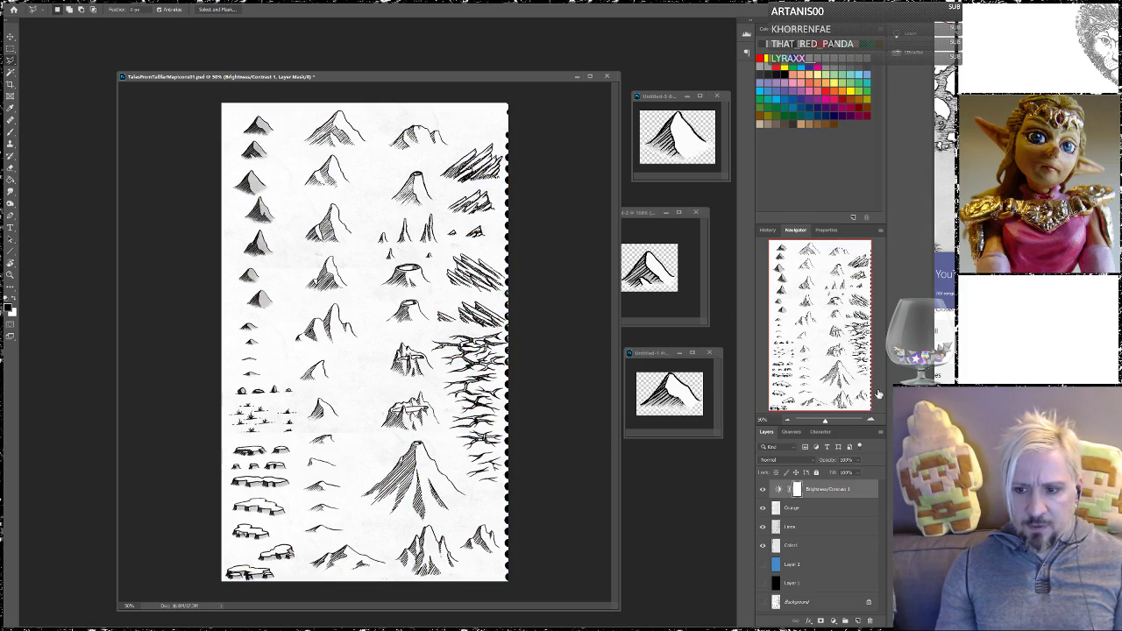
pyautogui.click(871, 421)
pyautogui.click(871, 421)
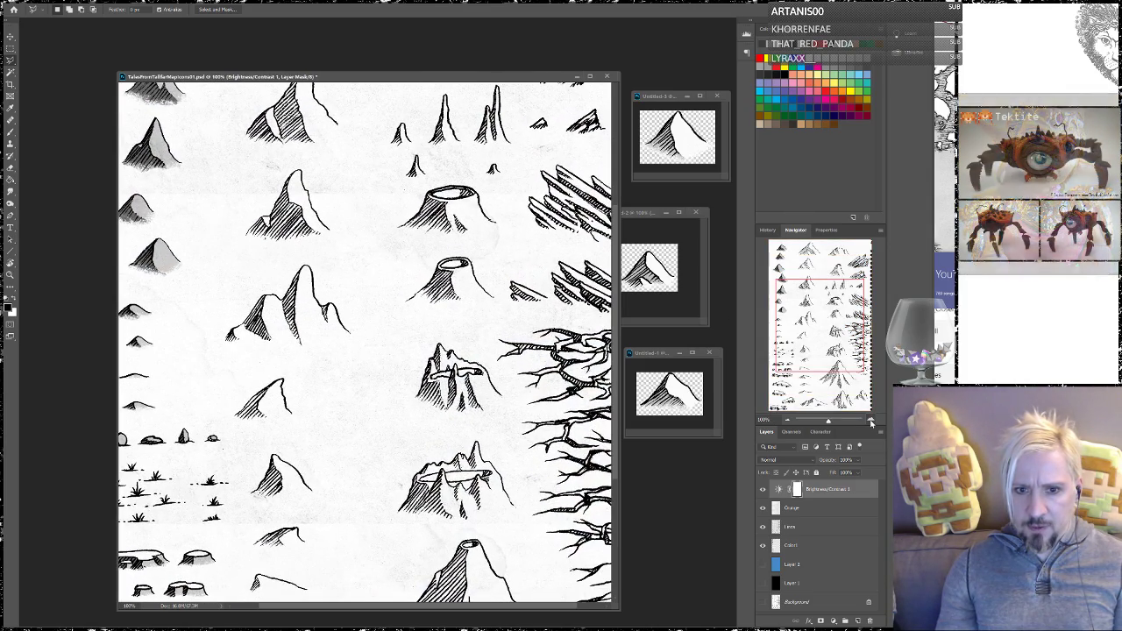
pyautogui.moveTo(831, 317); pyautogui.dragTo(791, 217)
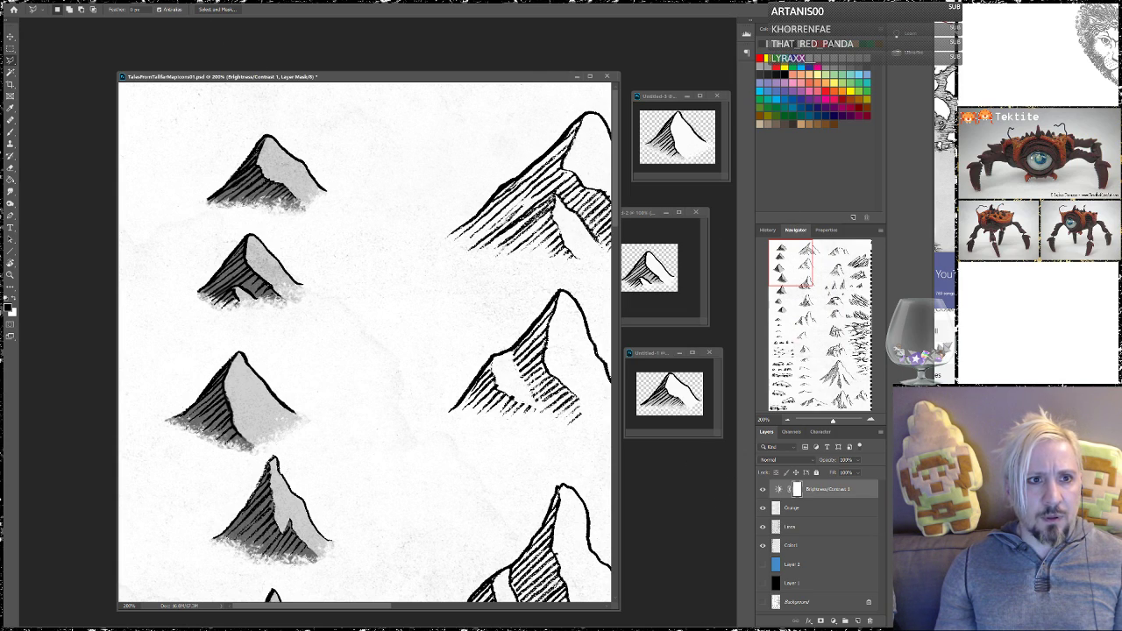
pyautogui.click(54, 2)
pyautogui.moveTo(79, 16)
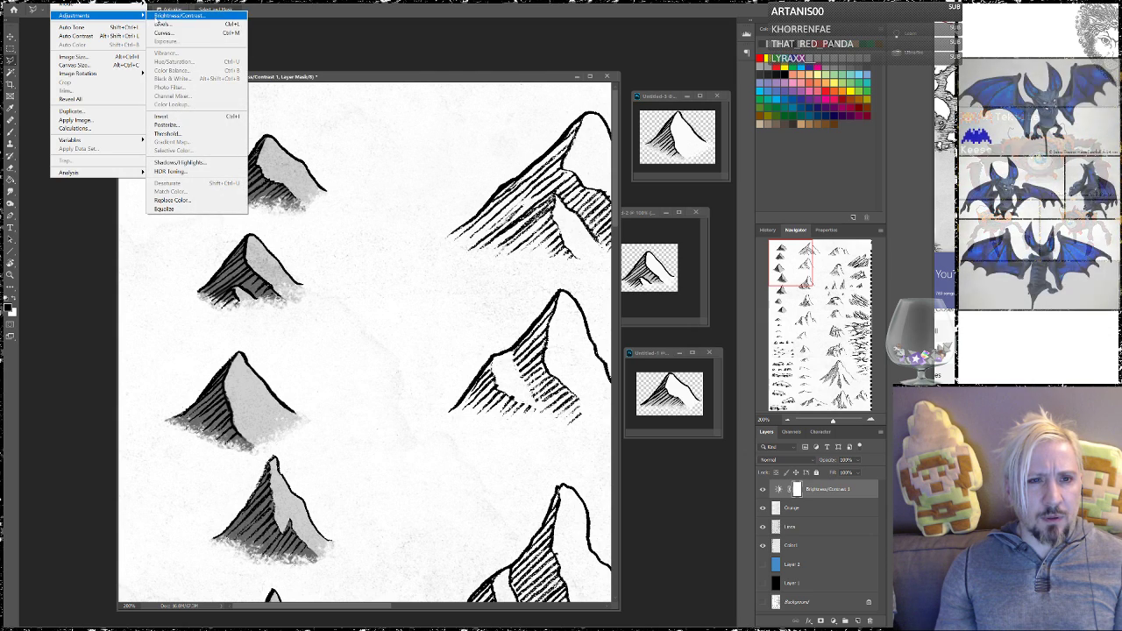
pyautogui.click(160, 16)
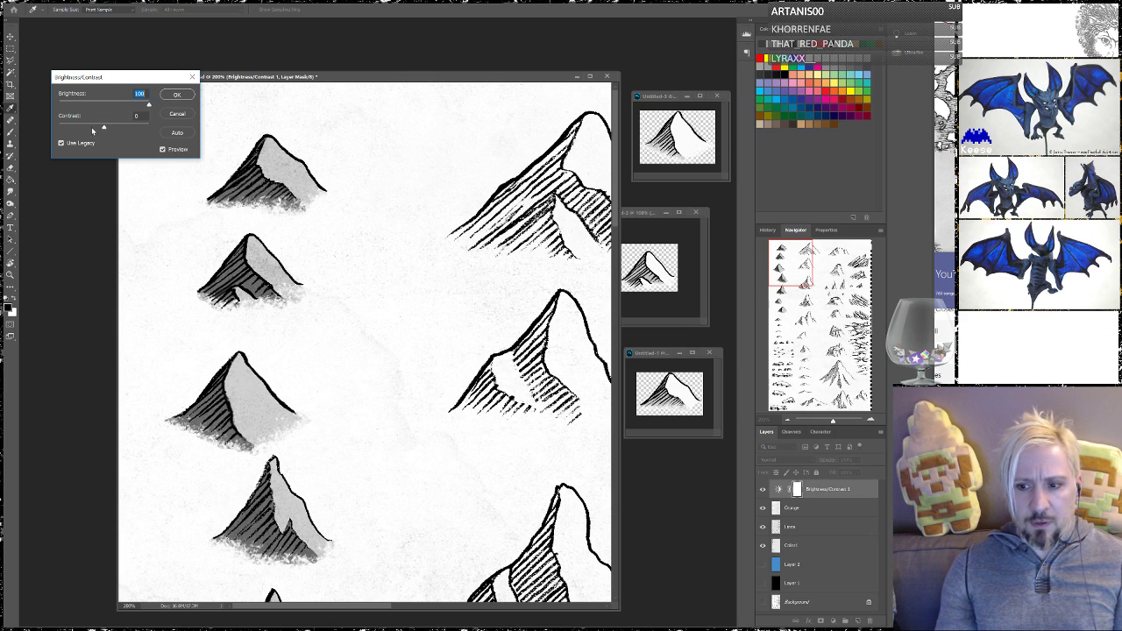
pyautogui.moveTo(103, 129); pyautogui.dragTo(42, 131)
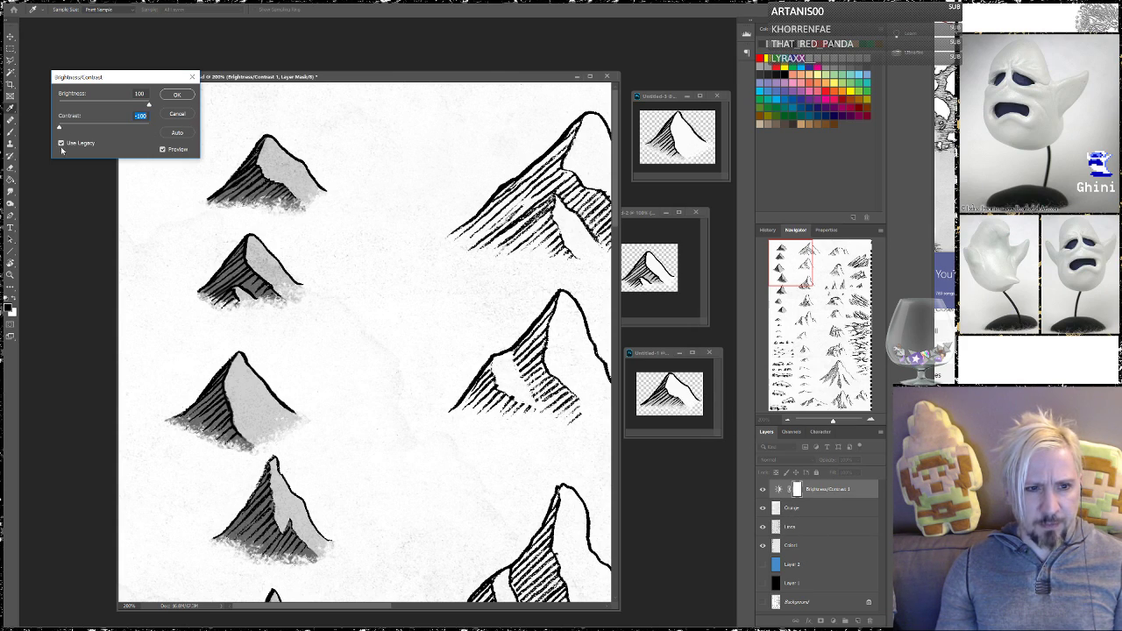
pyautogui.moveTo(104, 104); pyautogui.dragTo(155, 103)
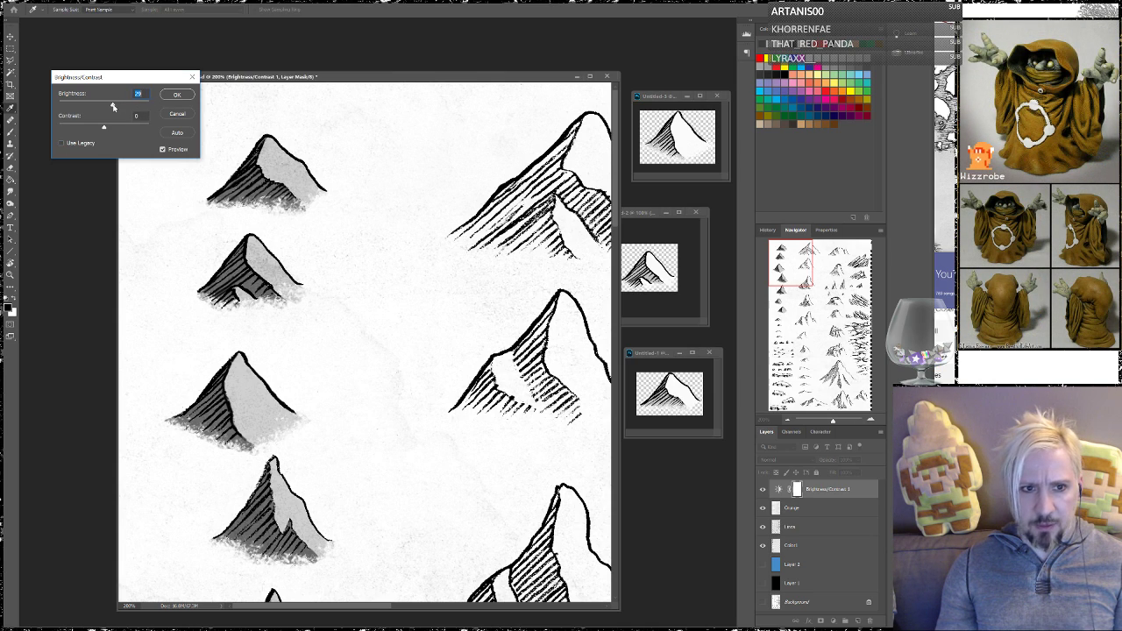
pyautogui.click(176, 117)
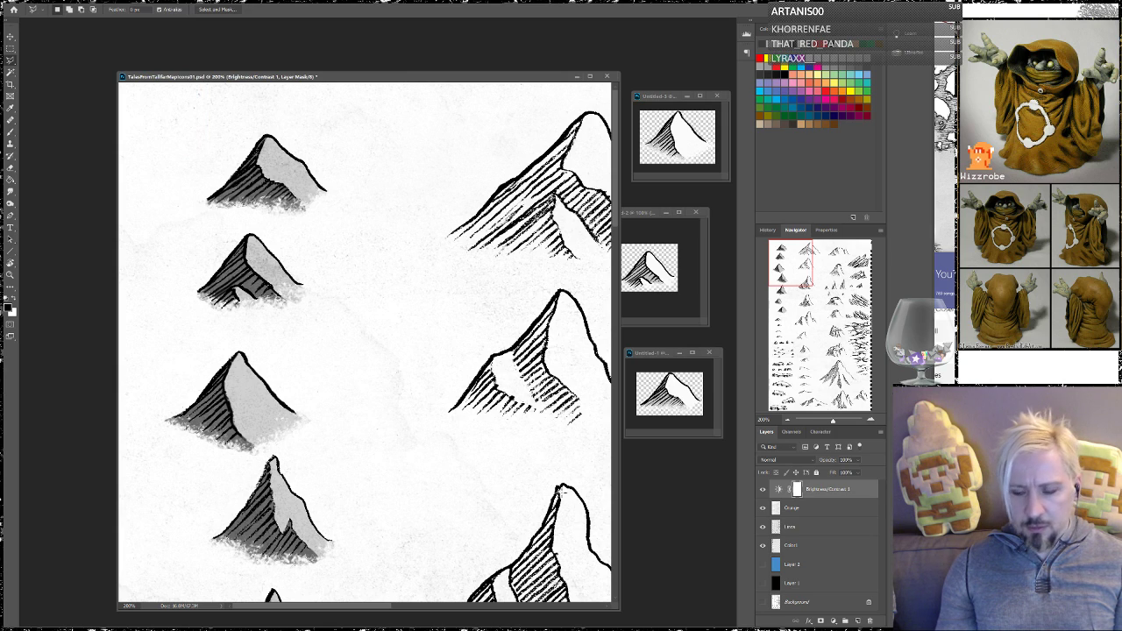
# Select the color layer below the lines layer and toggle its visibility off and on to check its artwork
pyautogui.click(793, 546)
pyautogui.click(762, 547)
pyautogui.click(762, 547)
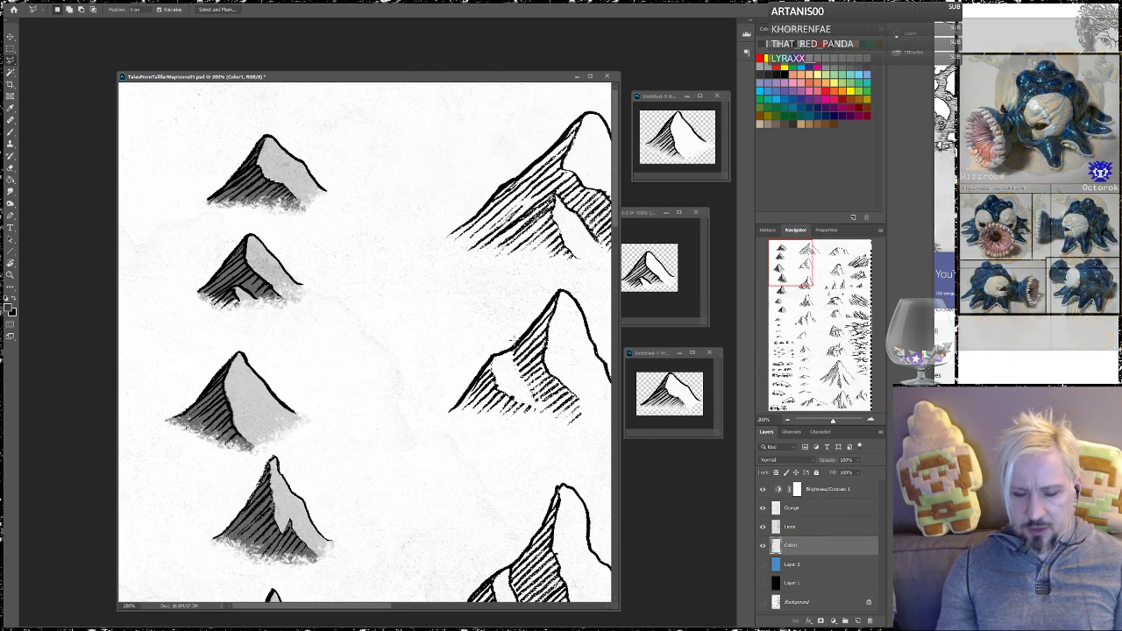
# Raise the color layer's brightness to 150 with a Brightness/Contrast adjustment
pyautogui.click(56, 1)
pyautogui.moveTo(96, 15)
pyautogui.click(169, 17)
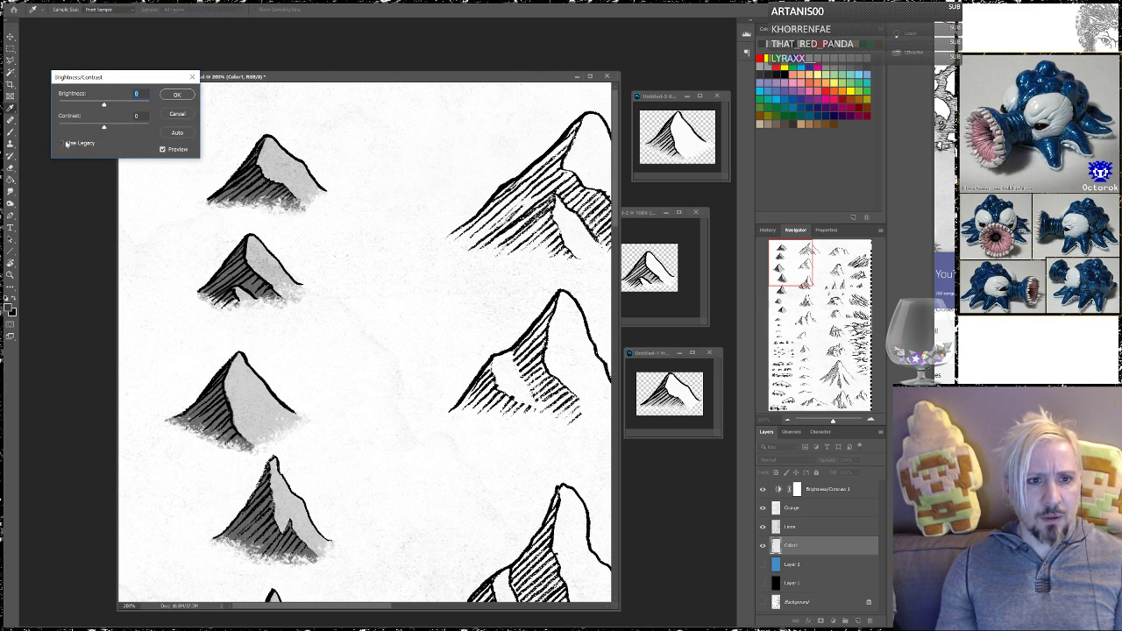
pyautogui.moveTo(136, 106); pyautogui.dragTo(156, 107)
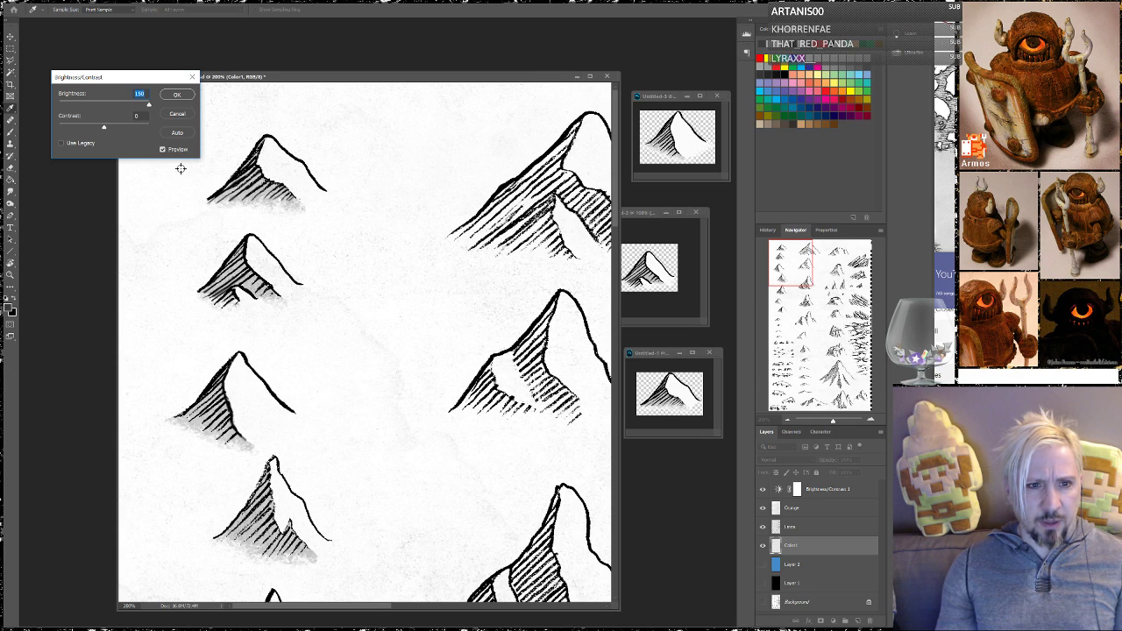
pyautogui.click(175, 98)
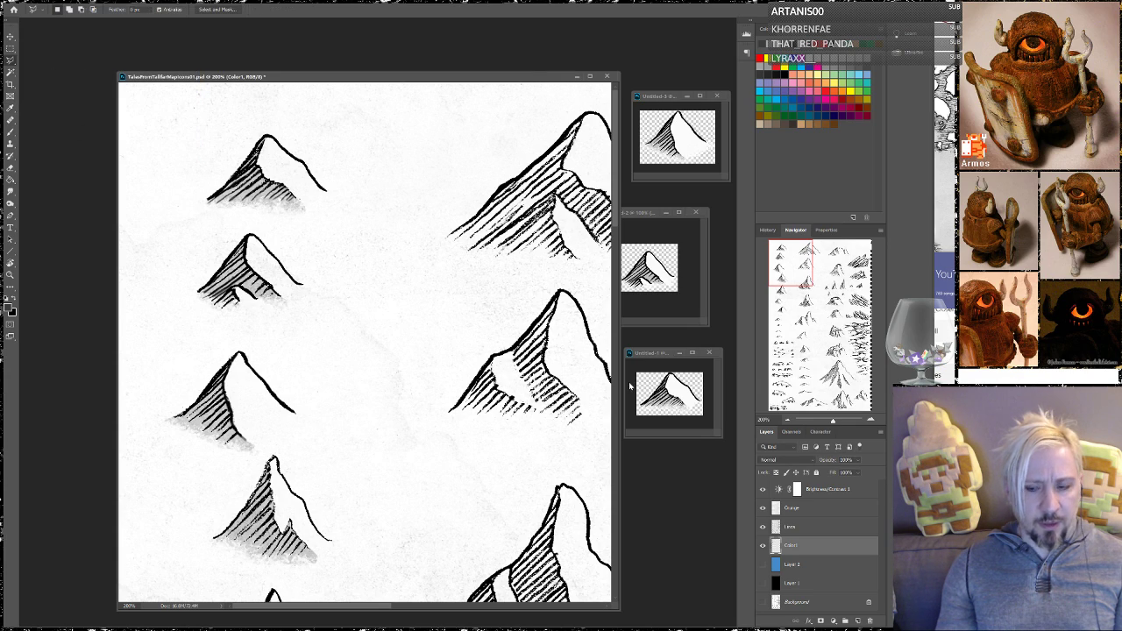
# Show the blue Layer 2 backdrop, hide the grunge texture layer, and toggle the Brightness/Contrast layer off and on to compare
pyautogui.click(768, 565)
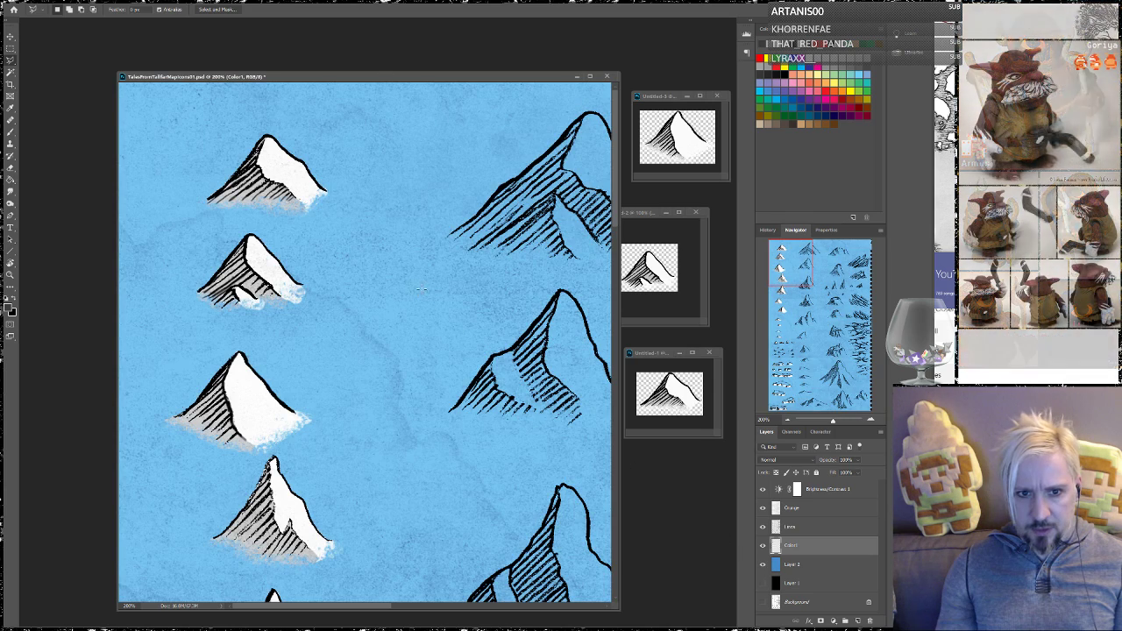
pyautogui.click(763, 510)
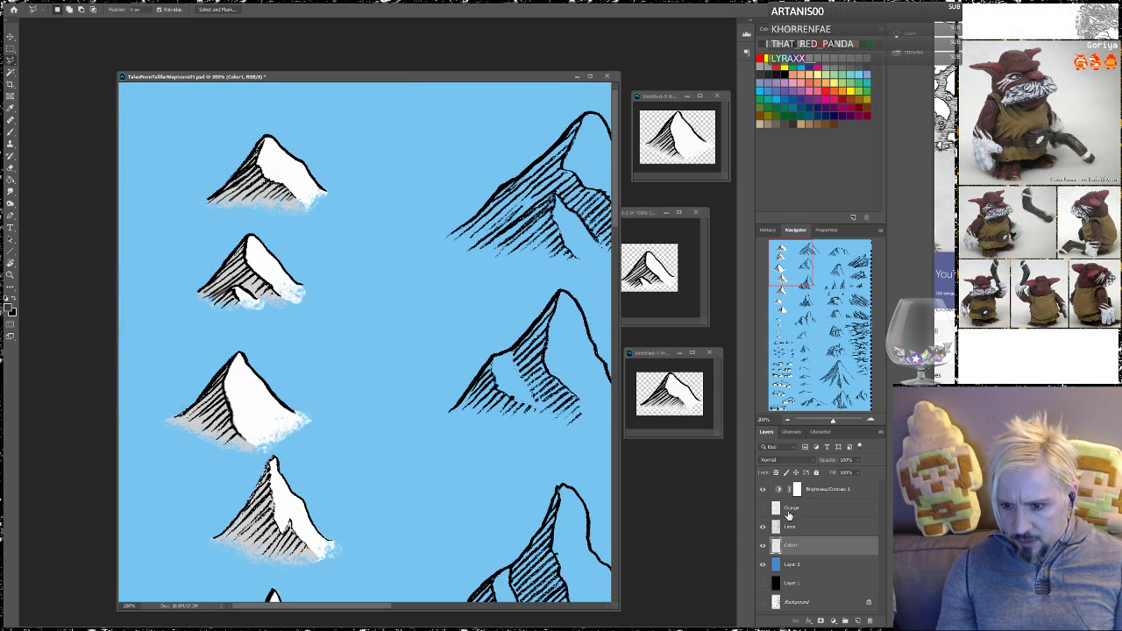
pyautogui.click(761, 490)
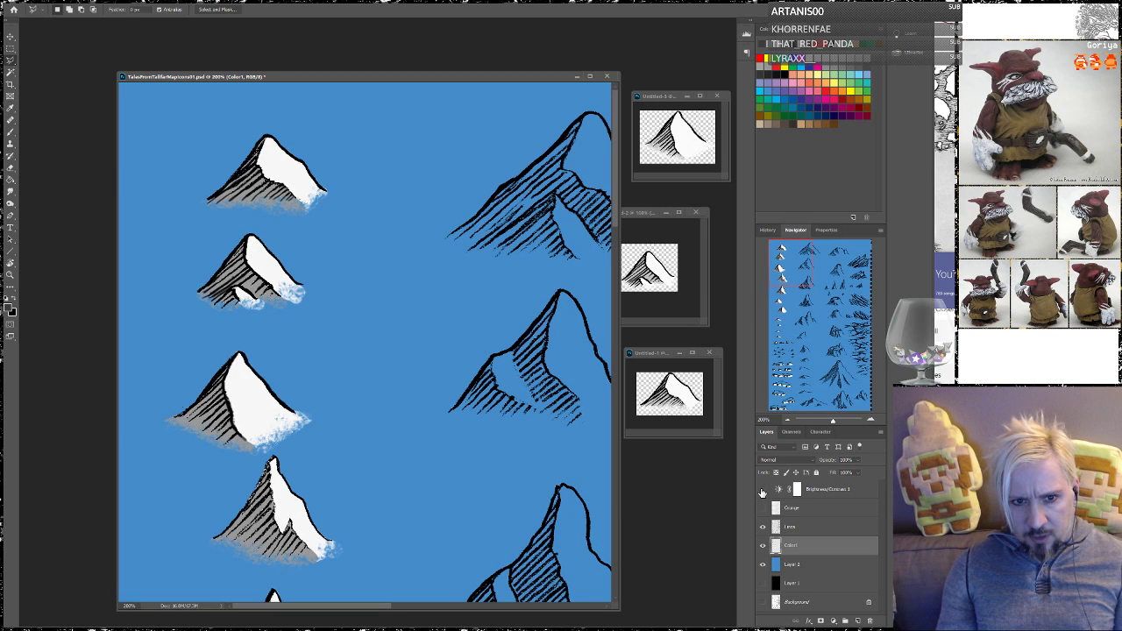
pyautogui.click(761, 490)
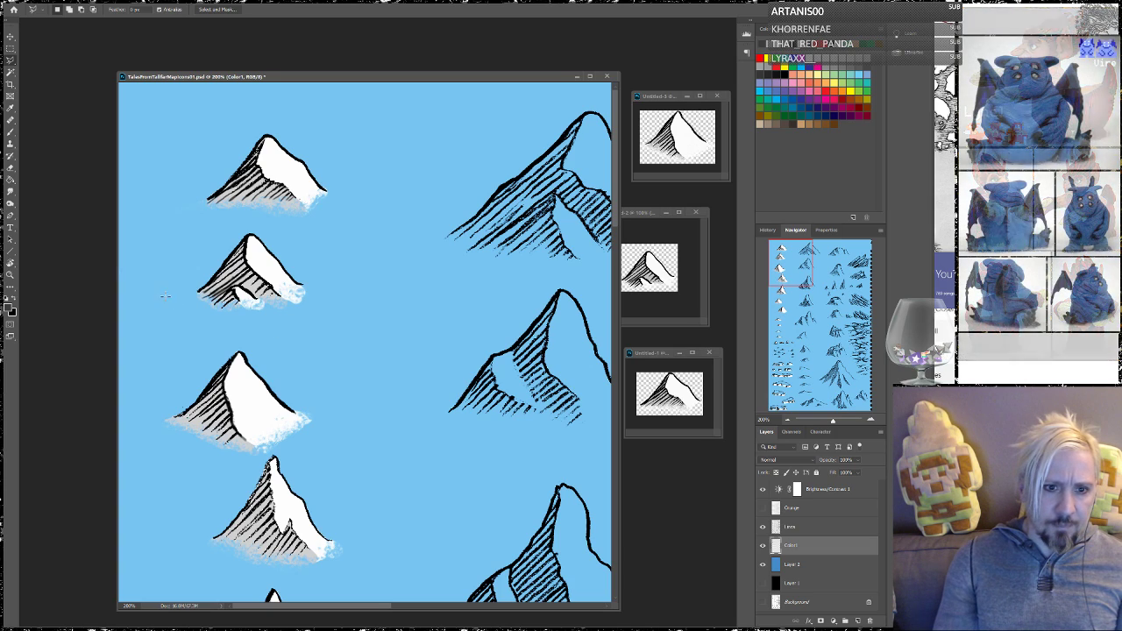
# Choose the Dodge tool with the Midtones range and shrink its brush to about half a small mountain's width
pyautogui.click(10, 132)
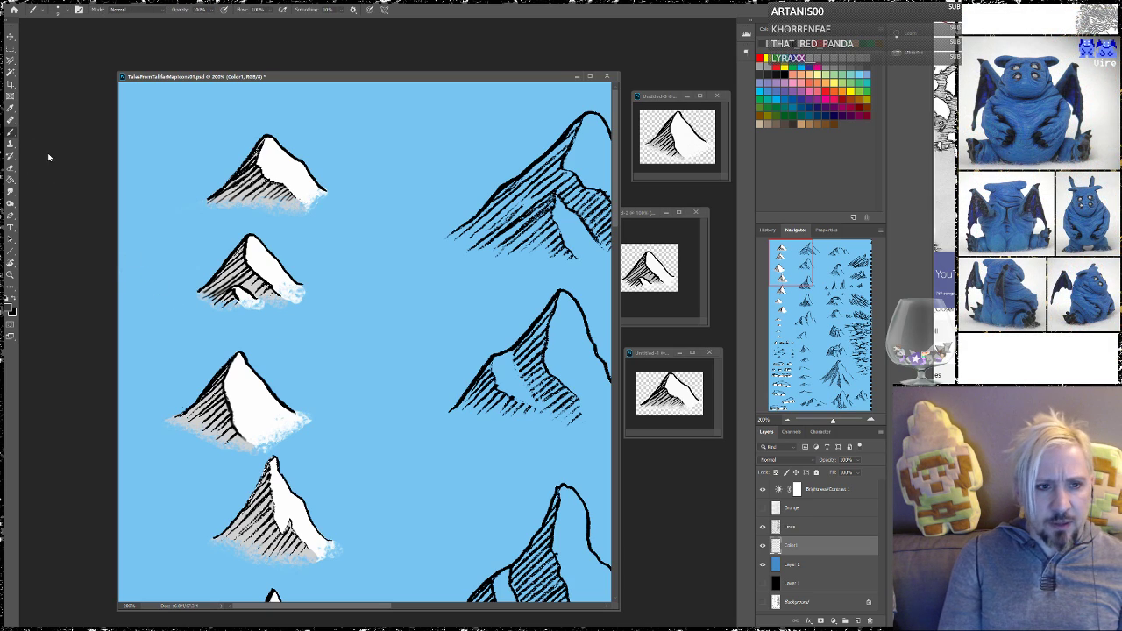
pyautogui.click(10, 206)
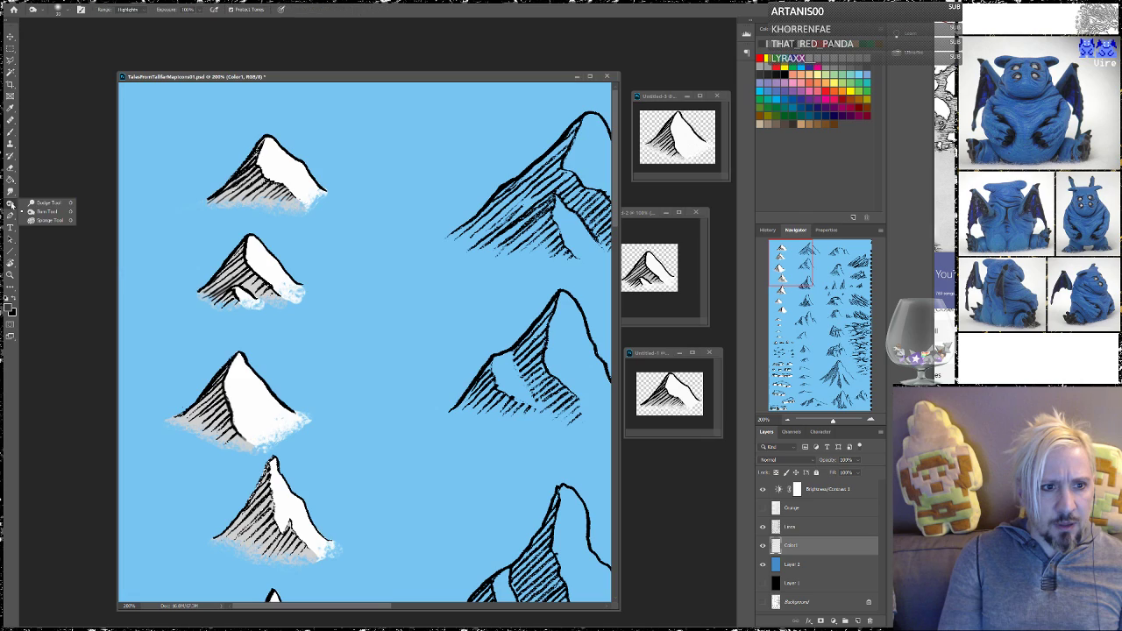
pyautogui.click(46, 211)
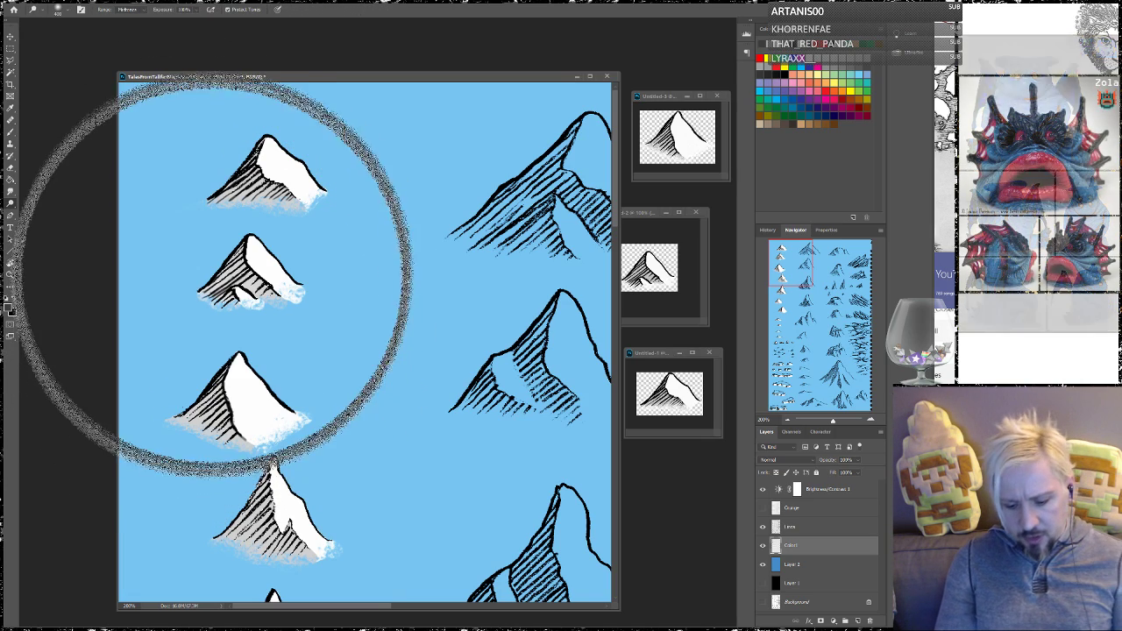
pyautogui.scroll(-1, 224, 328)
pyautogui.press('[')
pyautogui.press('[')
pyautogui.press('[')
pyautogui.press('[')
pyautogui.press('[')
pyautogui.press('[')
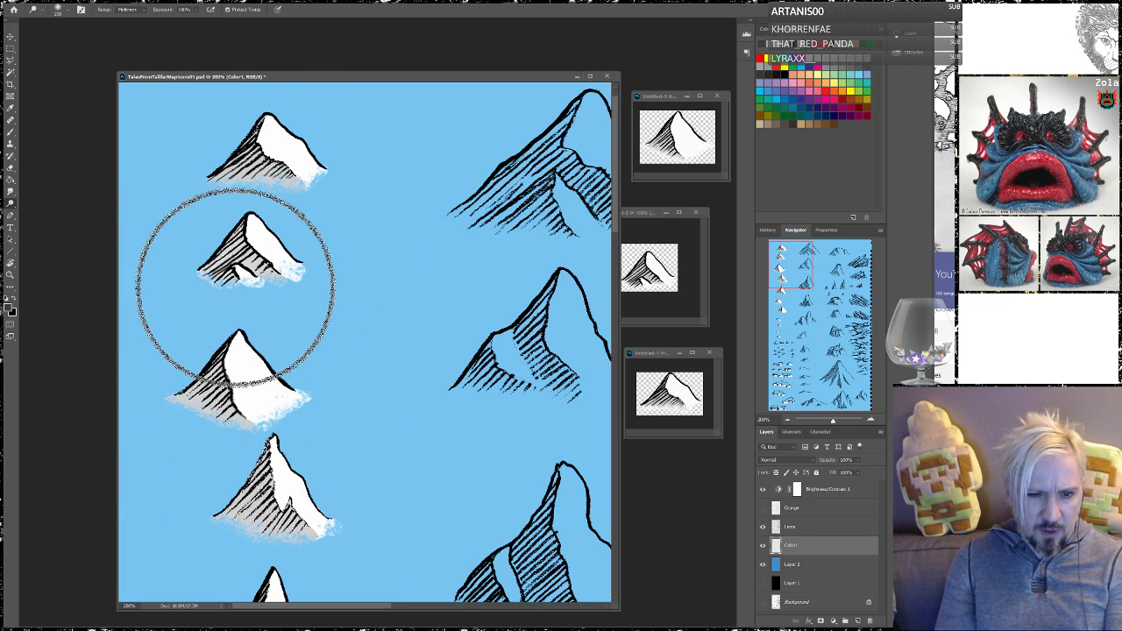
pyautogui.press('[')
pyautogui.press('[')
pyautogui.press('[')
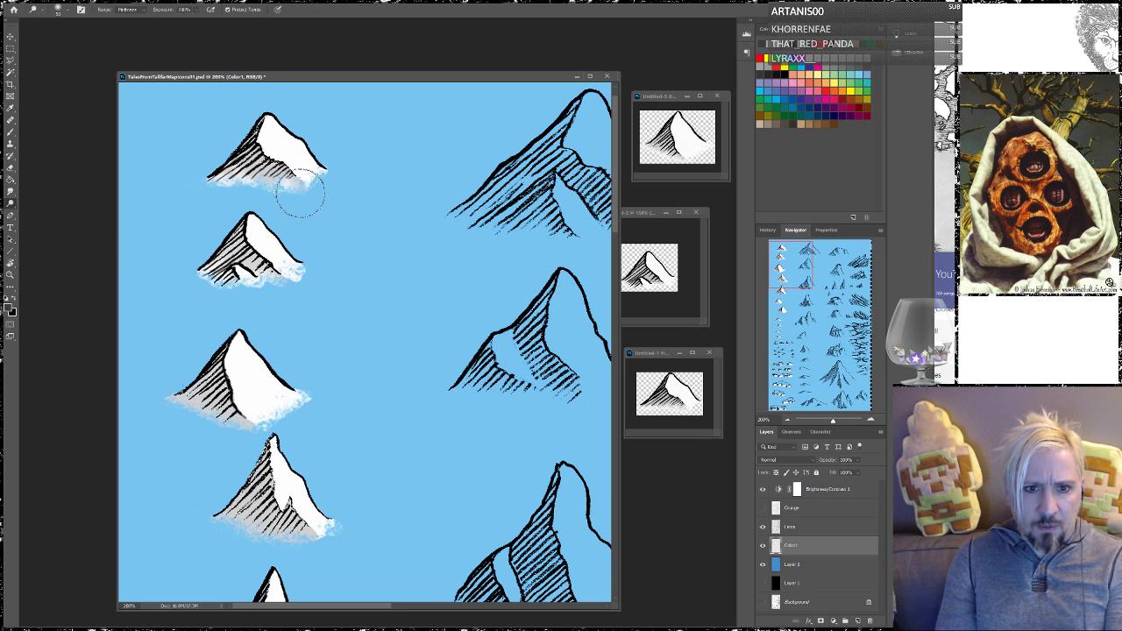
# Dodge the grey faded bases of the coloured mountains in the first column on the color layer
pyautogui.scroll(1, 285, 191)
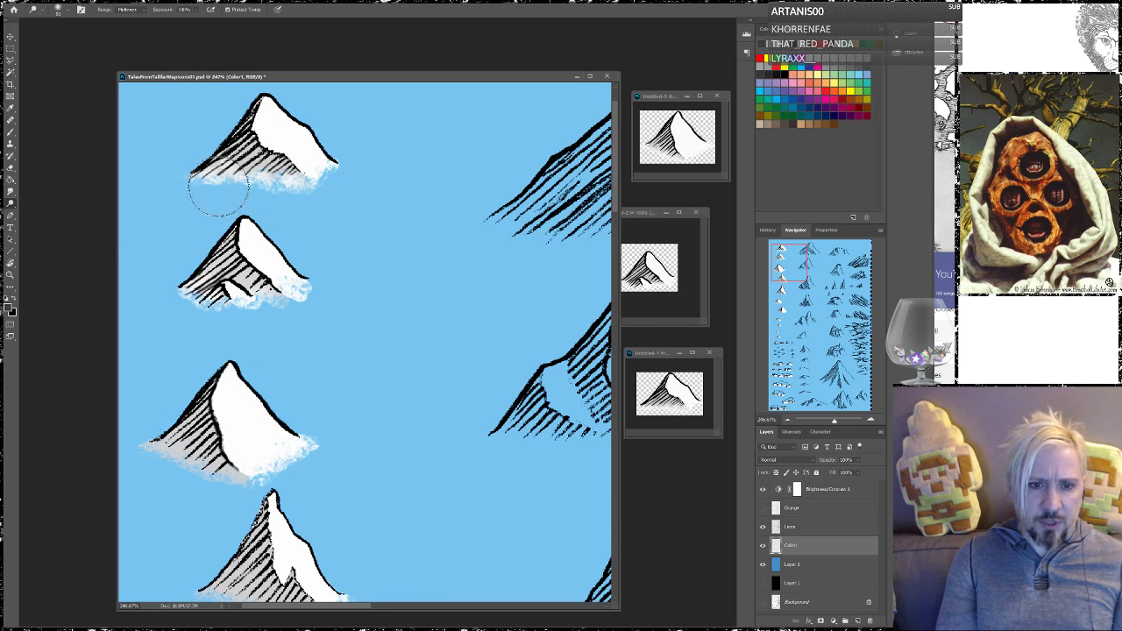
pyautogui.moveTo(363, 331); pyautogui.dragTo(416, 192)
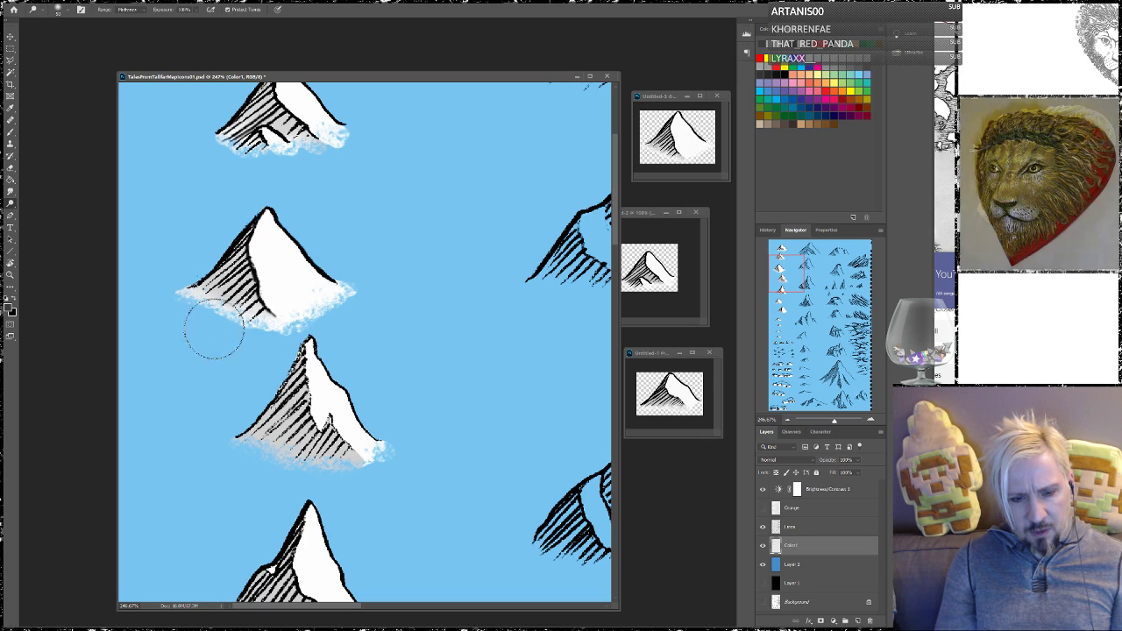
pyautogui.moveTo(271, 474)
pyautogui.mouseDown()
pyautogui.moveTo(369, 479)
pyautogui.moveTo(304, 464)
pyautogui.moveTo(259, 472)
pyautogui.moveTo(275, 472)
pyautogui.moveTo(253, 306)
pyautogui.moveTo(263, 275)
pyautogui.mouseUp()
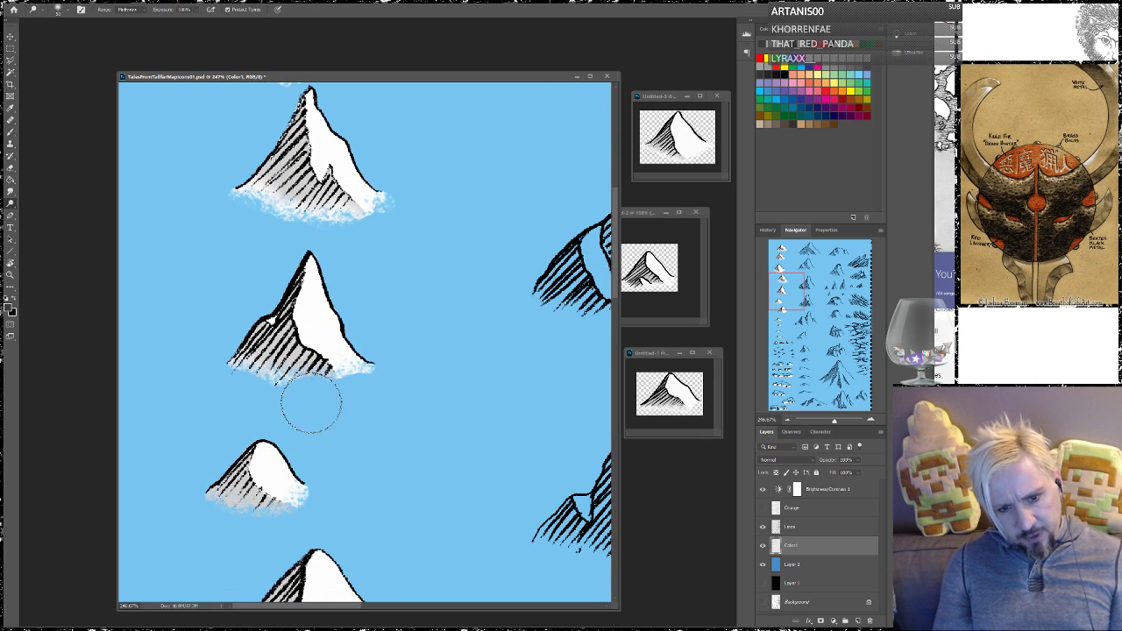
pyautogui.moveTo(307, 399); pyautogui.dragTo(318, 392)
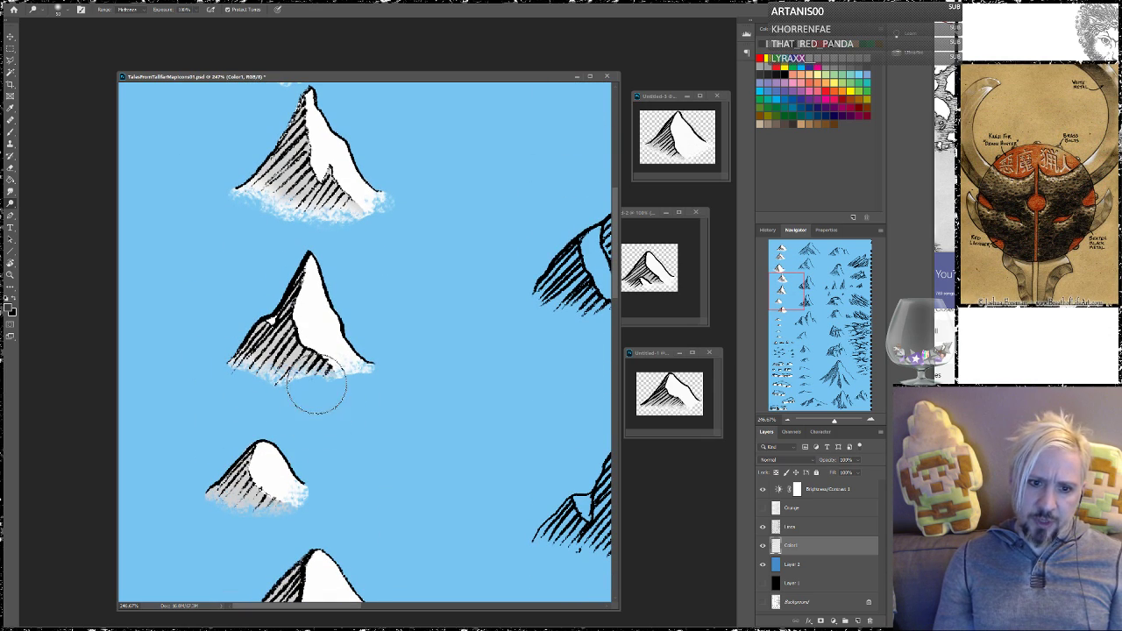
pyautogui.moveTo(240, 374); pyautogui.dragTo(242, 202)
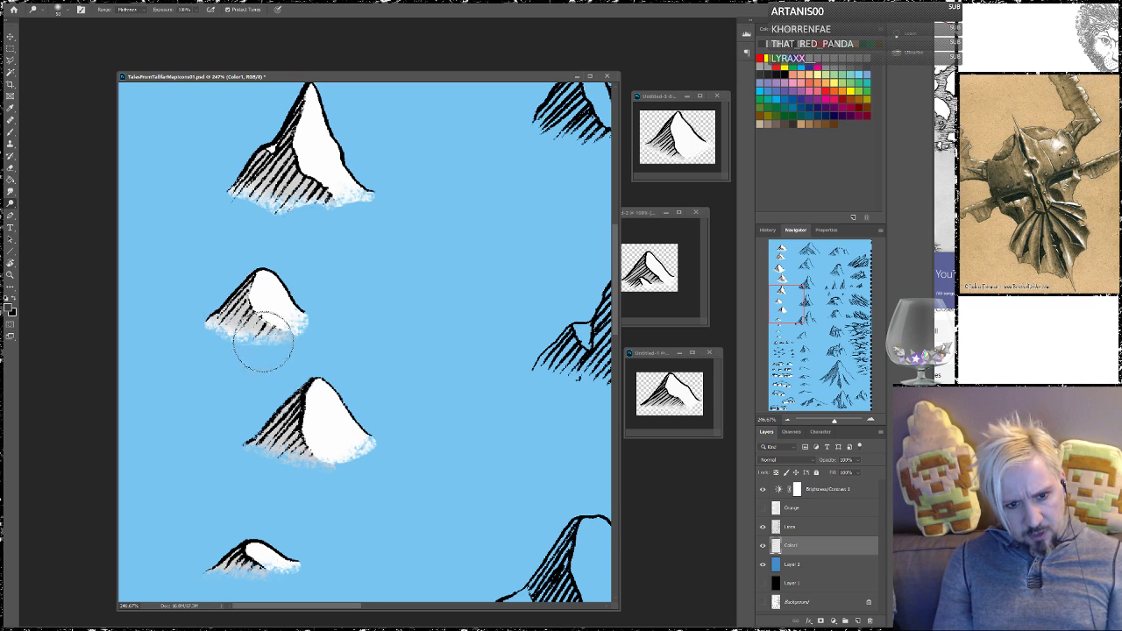
pyautogui.moveTo(213, 426); pyautogui.dragTo(228, 291)
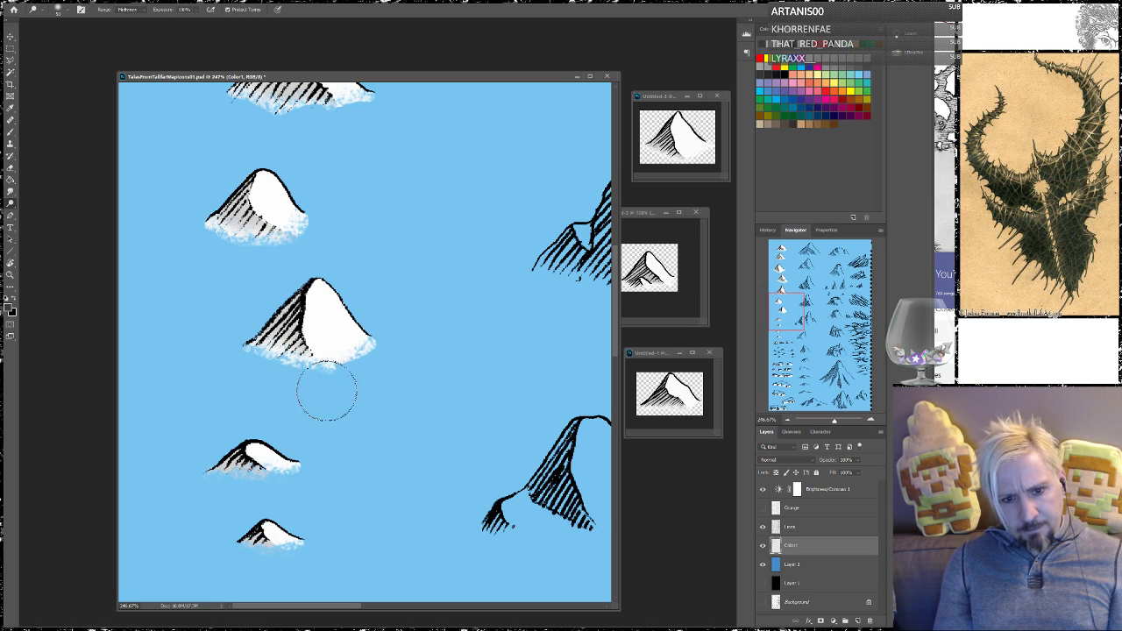
pyautogui.moveTo(199, 392); pyautogui.dragTo(201, 286)
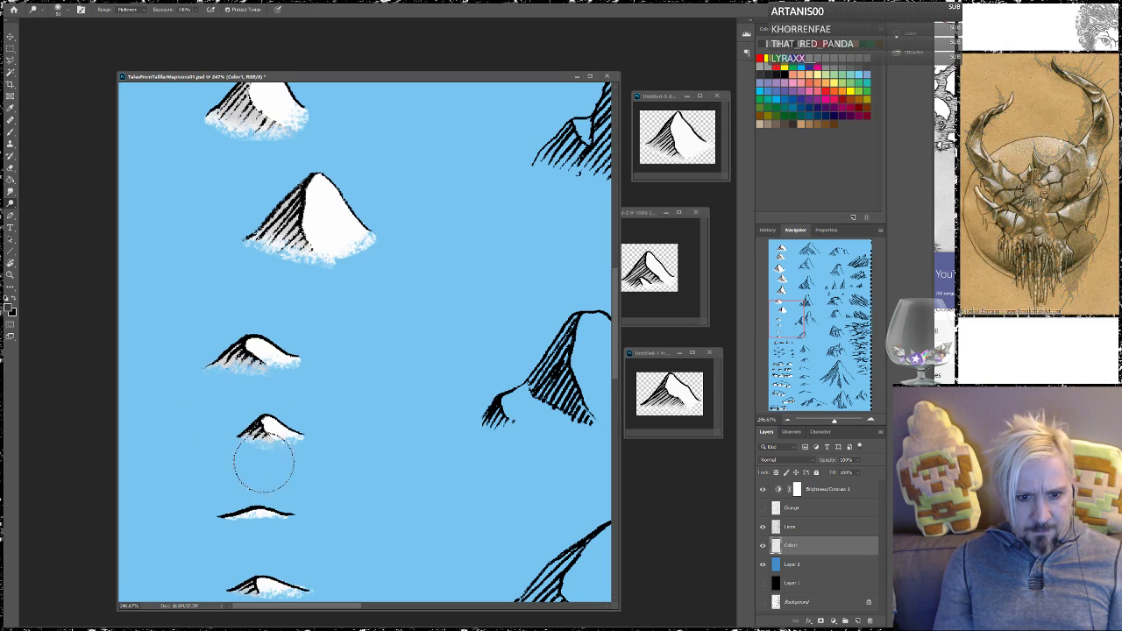
# Dodge the shaded lower edges of the low hills and the plateaus below them, down to the end of the first column
pyautogui.scroll(-3, 252, 454)
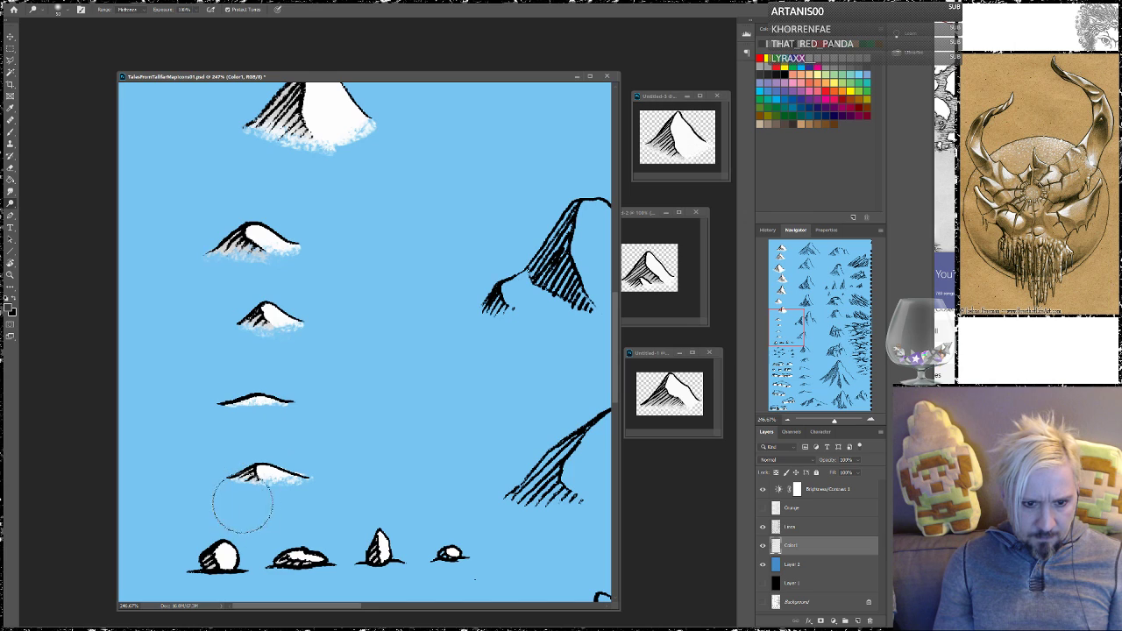
pyautogui.scroll(-6, 237, 499)
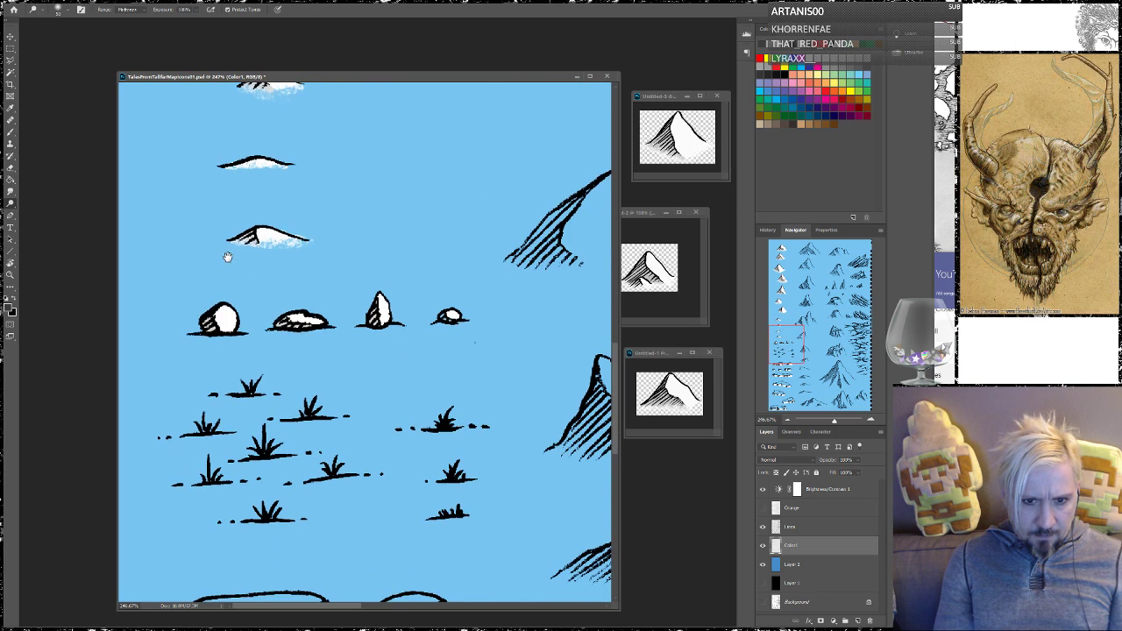
pyautogui.scroll(-6, 351, 394)
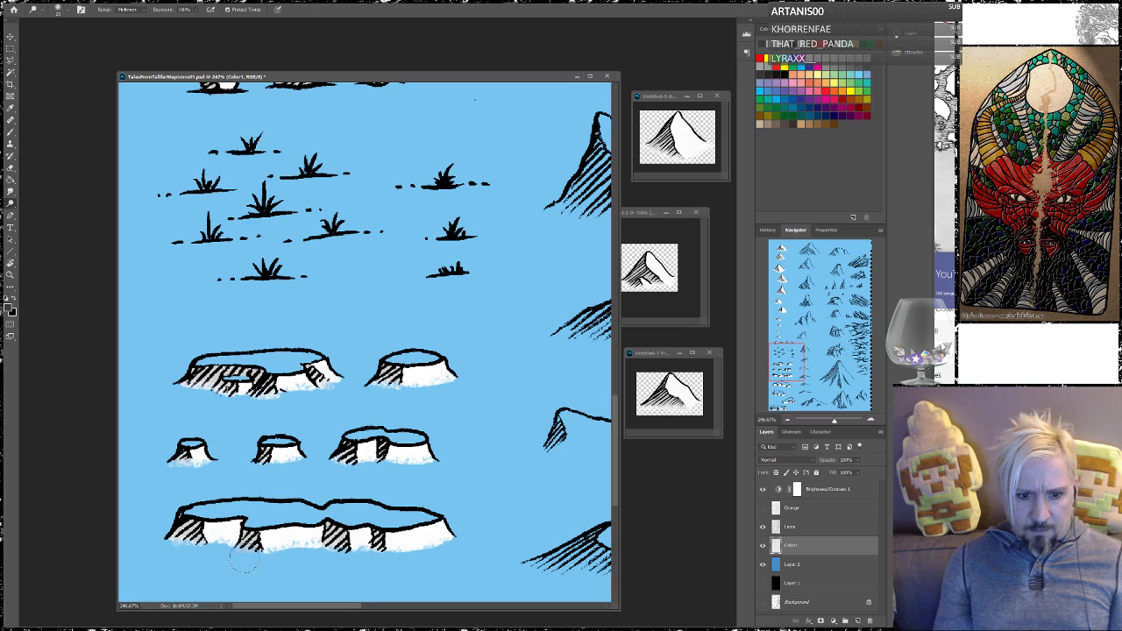
pyautogui.moveTo(306, 475); pyautogui.dragTo(476, 150)
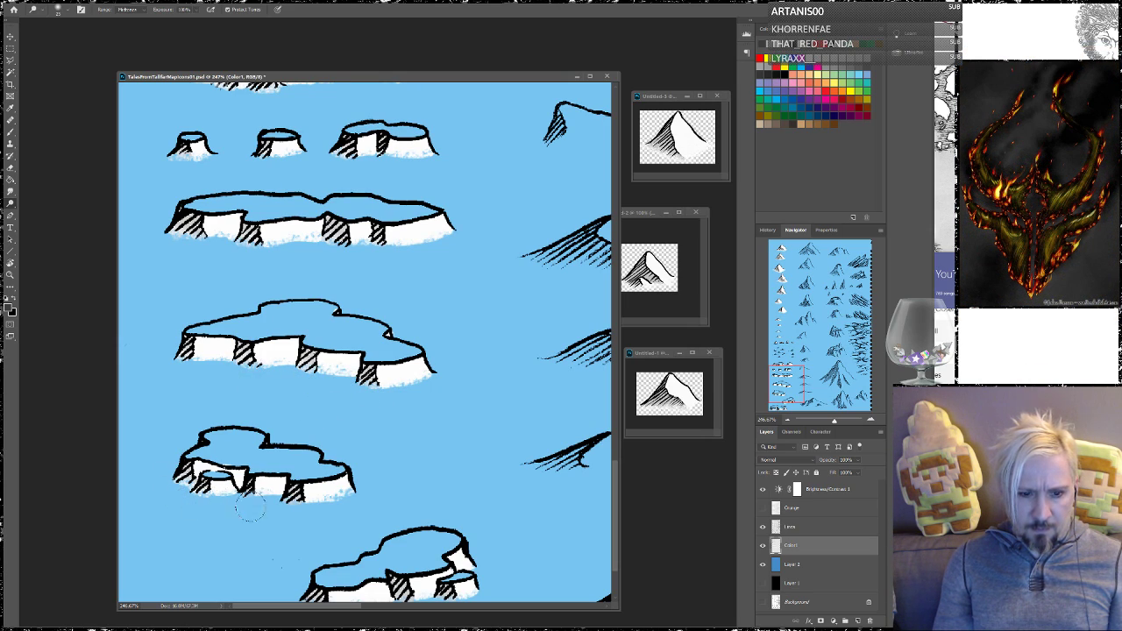
pyautogui.moveTo(333, 393); pyautogui.dragTo(332, 283)
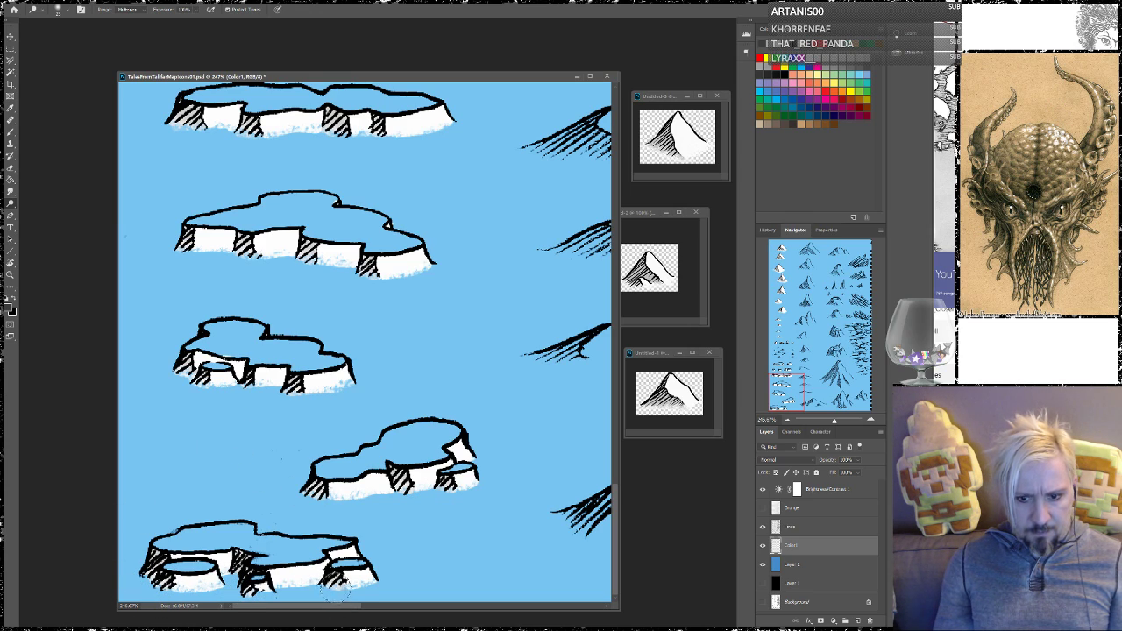
pyautogui.scroll(4, 456, 496)
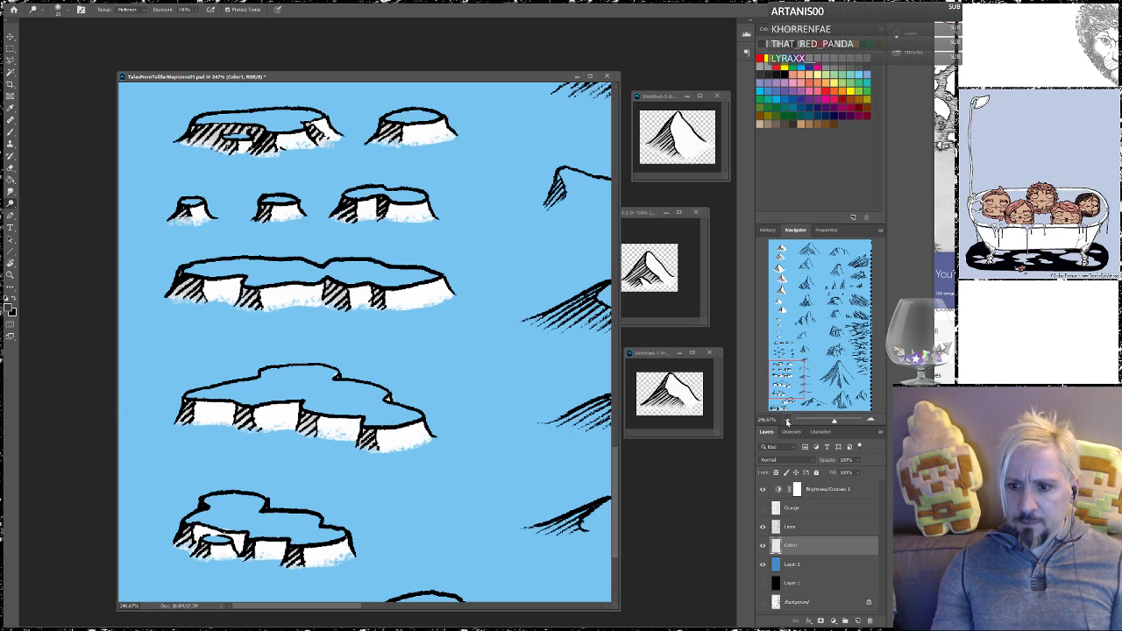
pyautogui.click(787, 421)
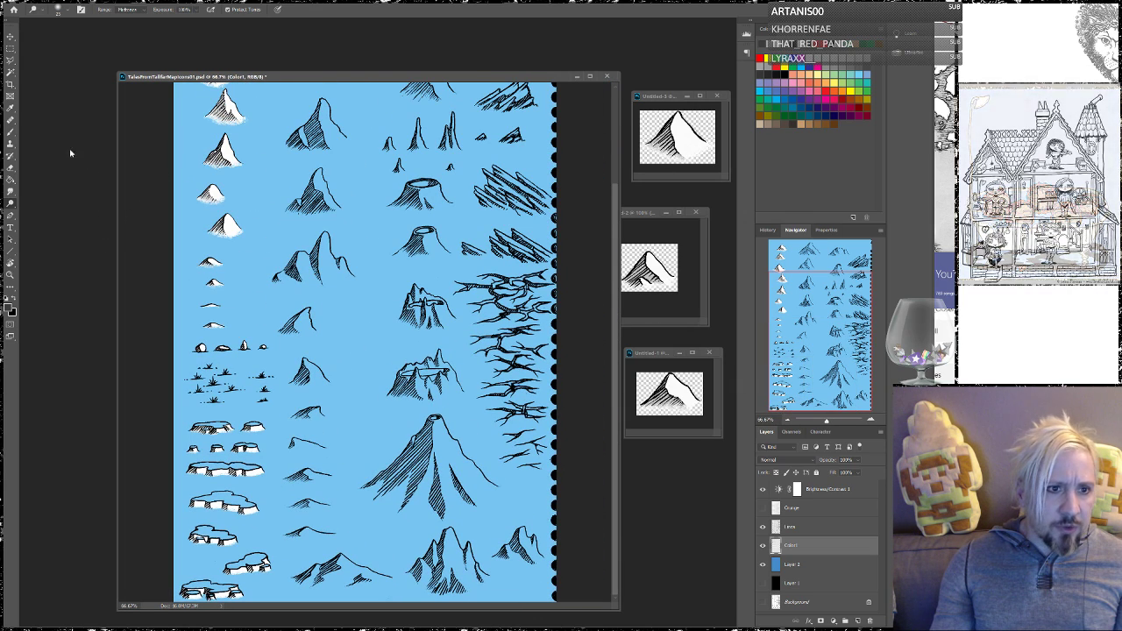
# Show and select the grunge texture layer, with the first-column mountains framed at 200% zoom
pyautogui.click(10, 56)
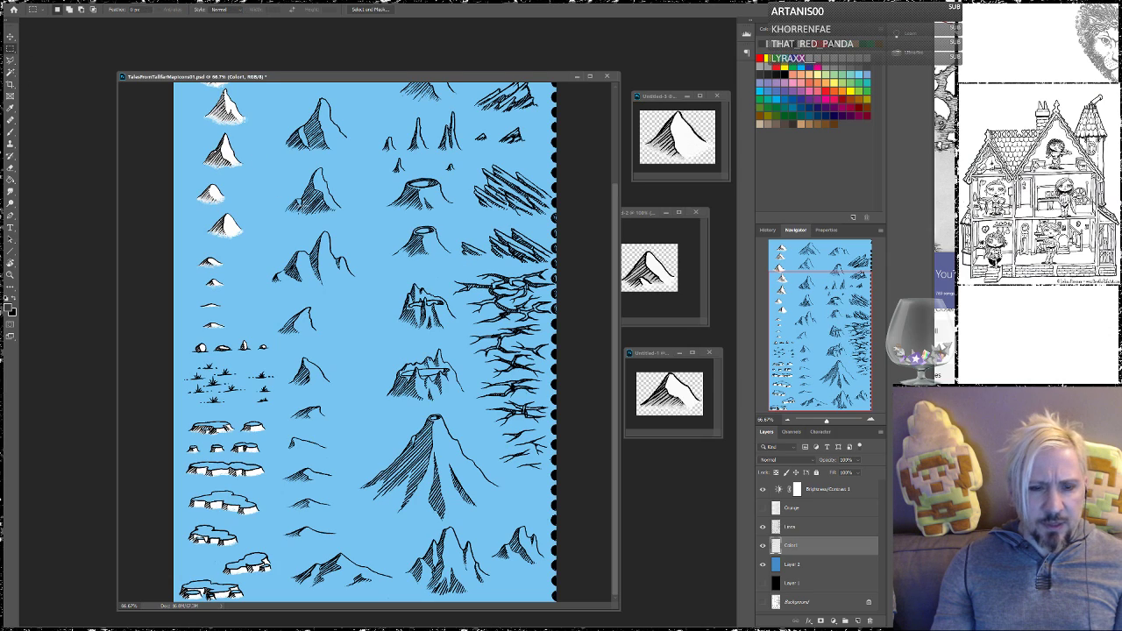
pyautogui.click(762, 510)
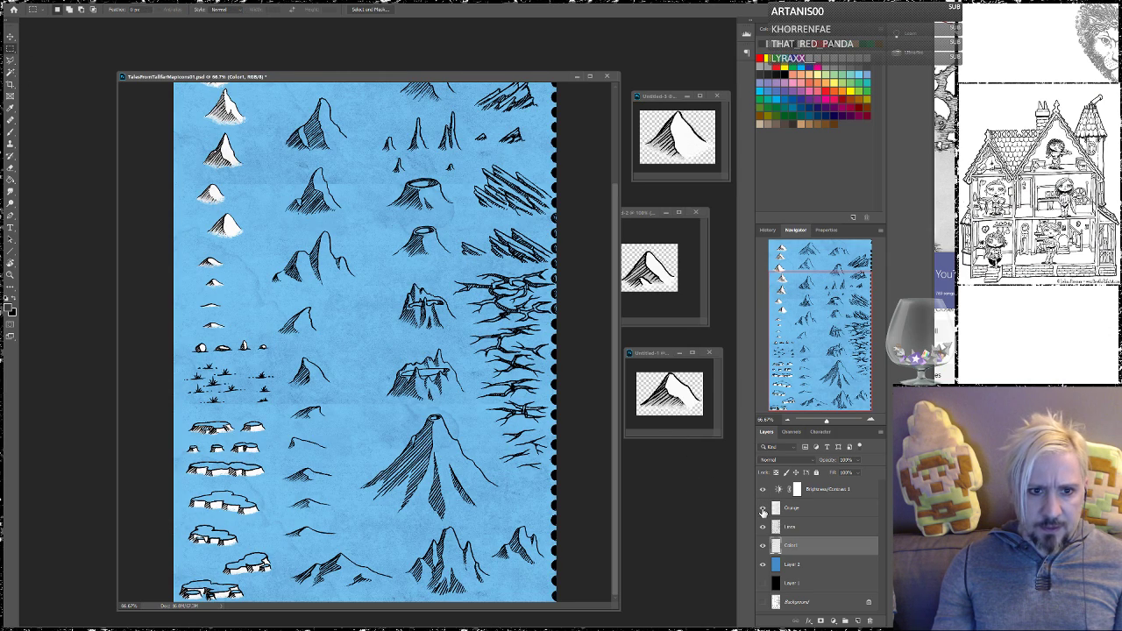
pyautogui.click(817, 508)
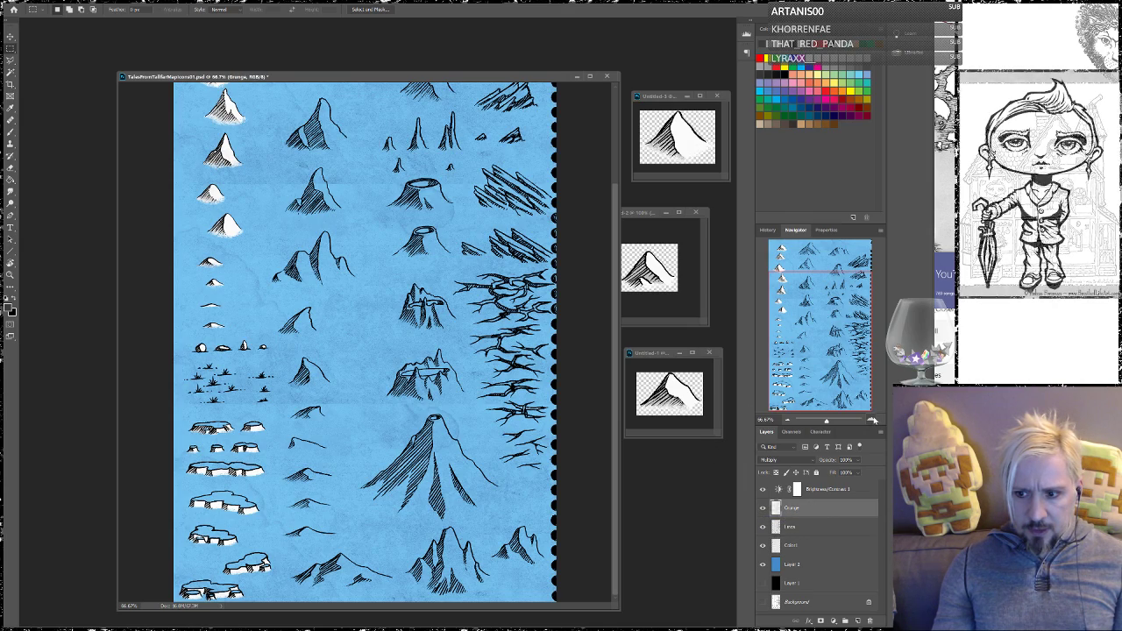
pyautogui.click(872, 421)
pyautogui.click(872, 421)
pyautogui.click(872, 421)
pyautogui.moveTo(820, 326); pyautogui.dragTo(780, 311)
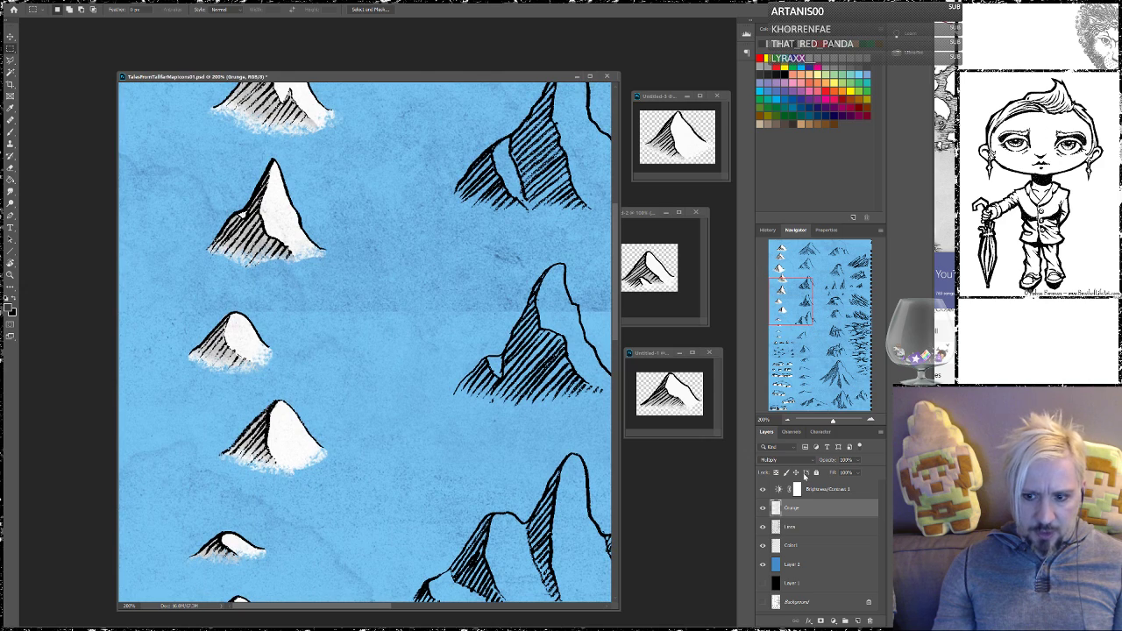
# Toggle the Brightness/Contrast and grunge texture layers off and on to compare their effect on the mountains
pyautogui.click(762, 492)
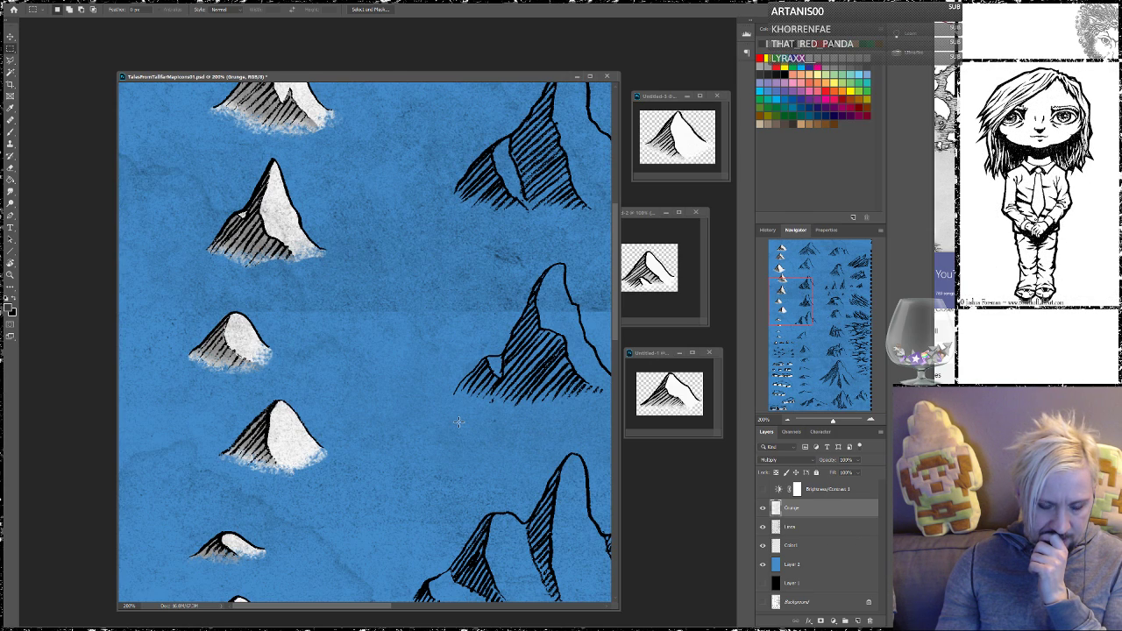
pyautogui.click(763, 509)
pyautogui.click(763, 509)
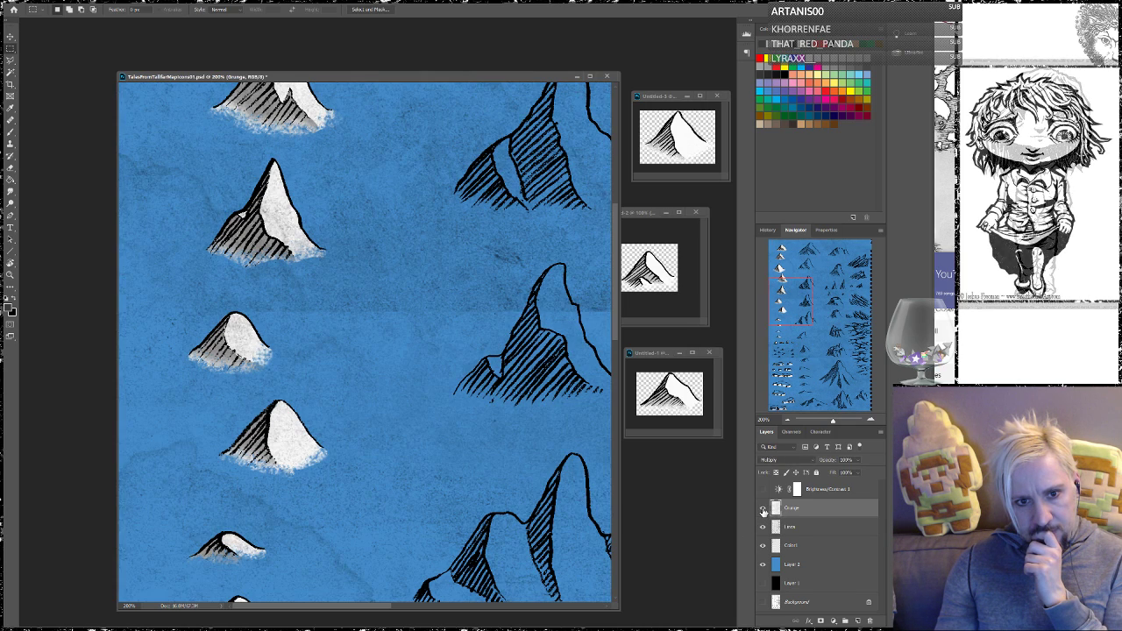
pyautogui.click(763, 490)
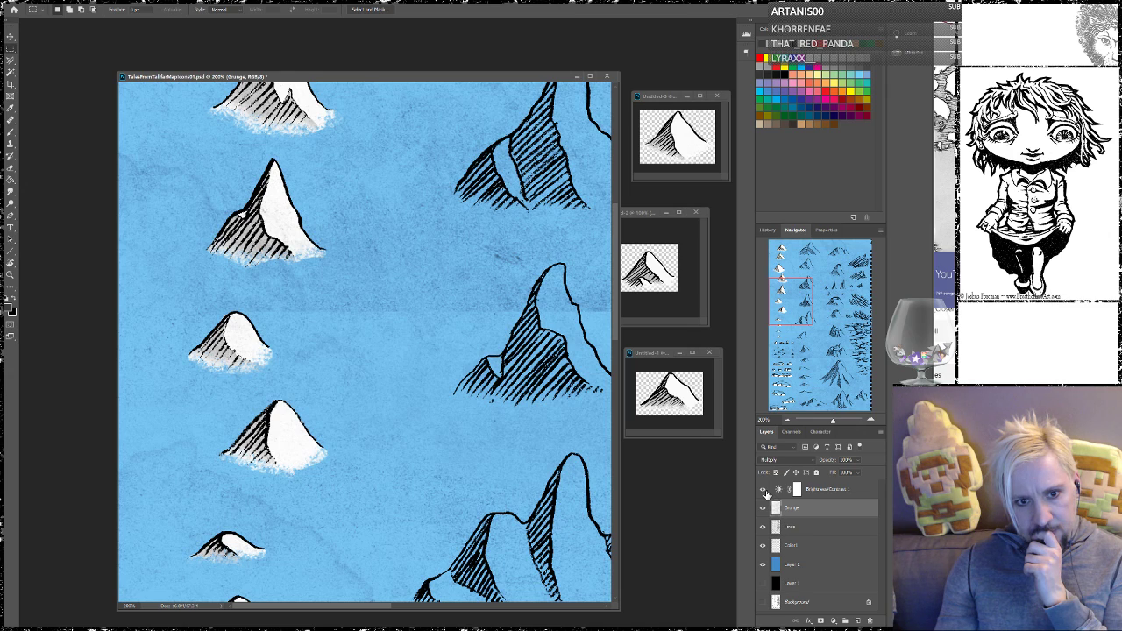
pyautogui.click(765, 490)
pyautogui.click(764, 490)
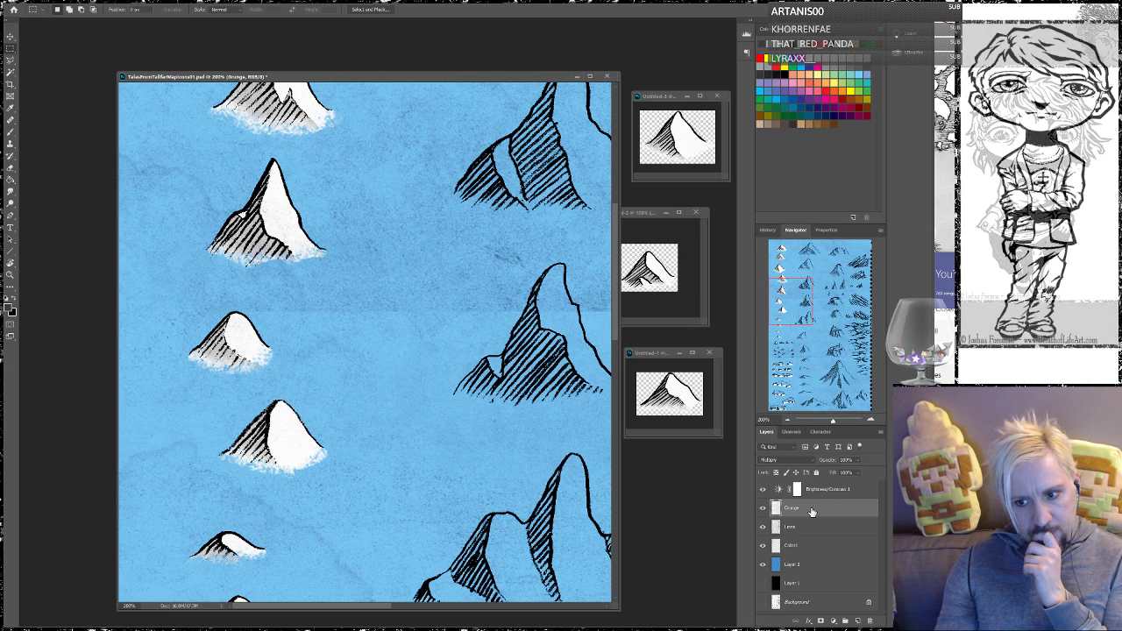
# Set the grunge texture layer's blend mode to Linear Burn and hide the blue backdrop layer
pyautogui.click(812, 465)
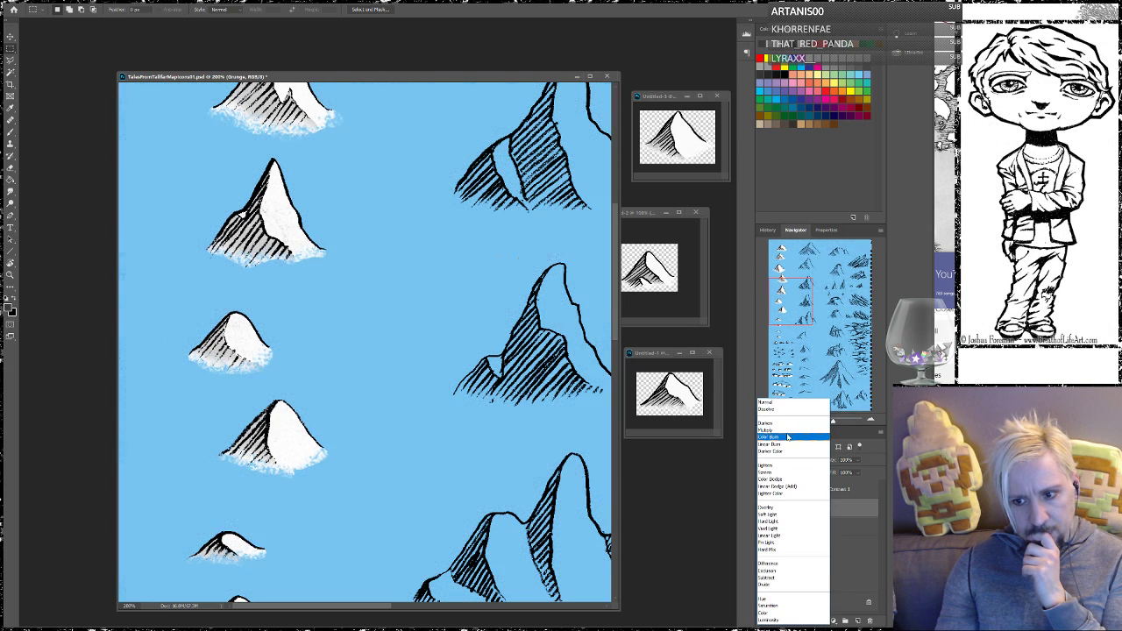
pyautogui.click(784, 444)
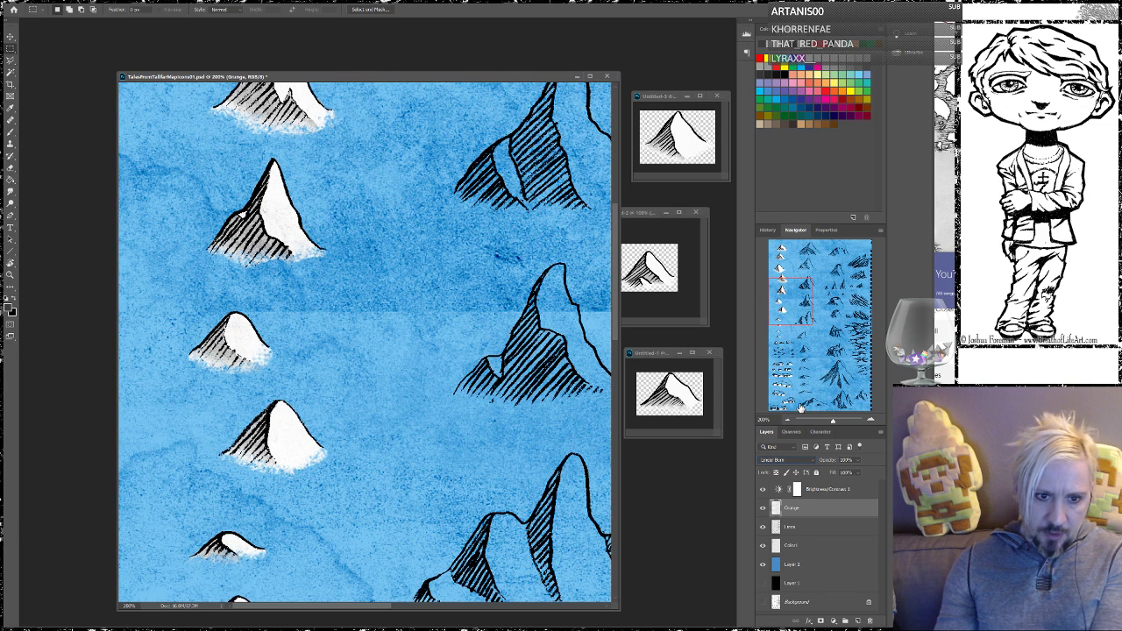
pyautogui.press('Down')
pyautogui.press('Up')
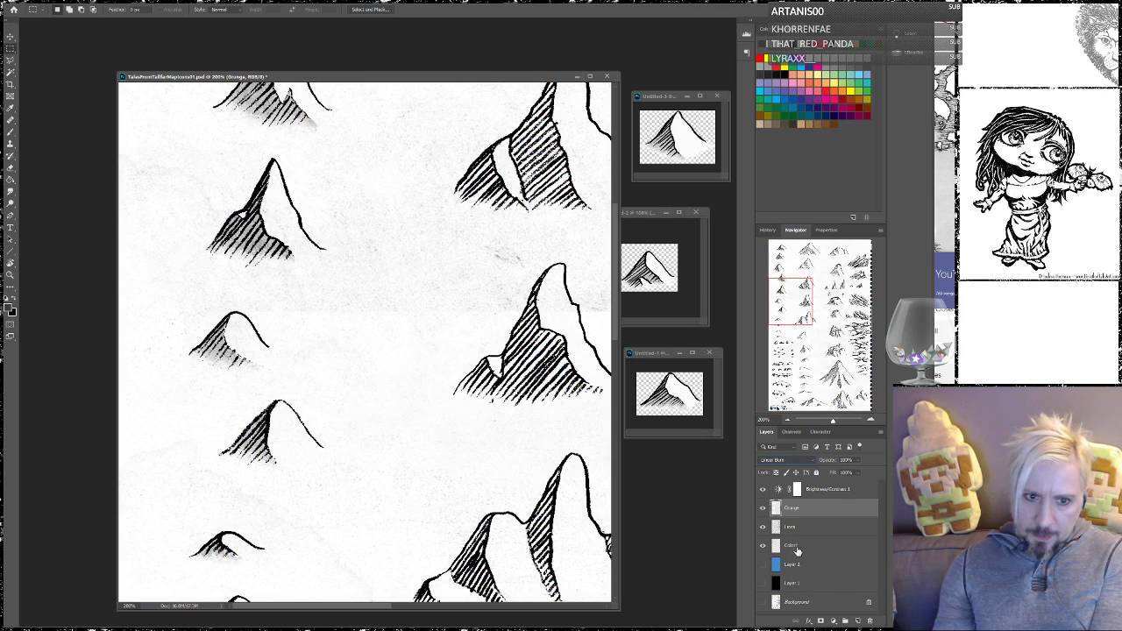
pyautogui.click(762, 563)
# Preview the grunge texture layer in successive blend modes, including Lighten, Color Dodge, Soft Light, Pin Light, Subtract and Saturation
pyautogui.press('Down')
pyautogui.press('Down')
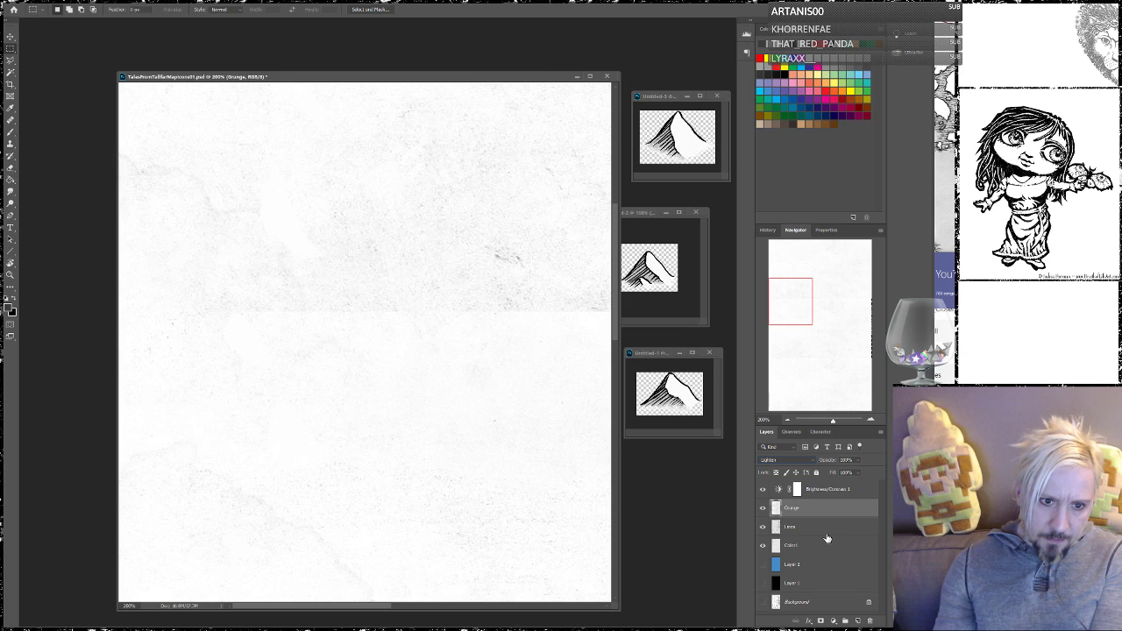
pyautogui.press('Down')
pyautogui.press('Down')
pyautogui.press('Down')
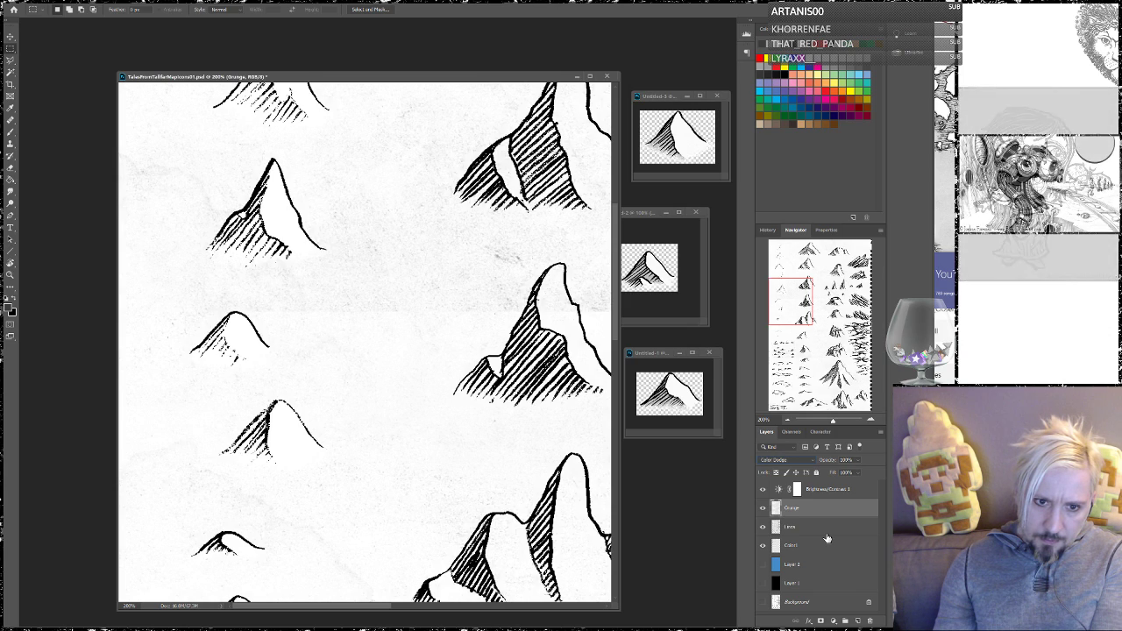
pyautogui.press('Down')
pyautogui.press('Down')
pyautogui.press('Down')
pyautogui.press('Down')
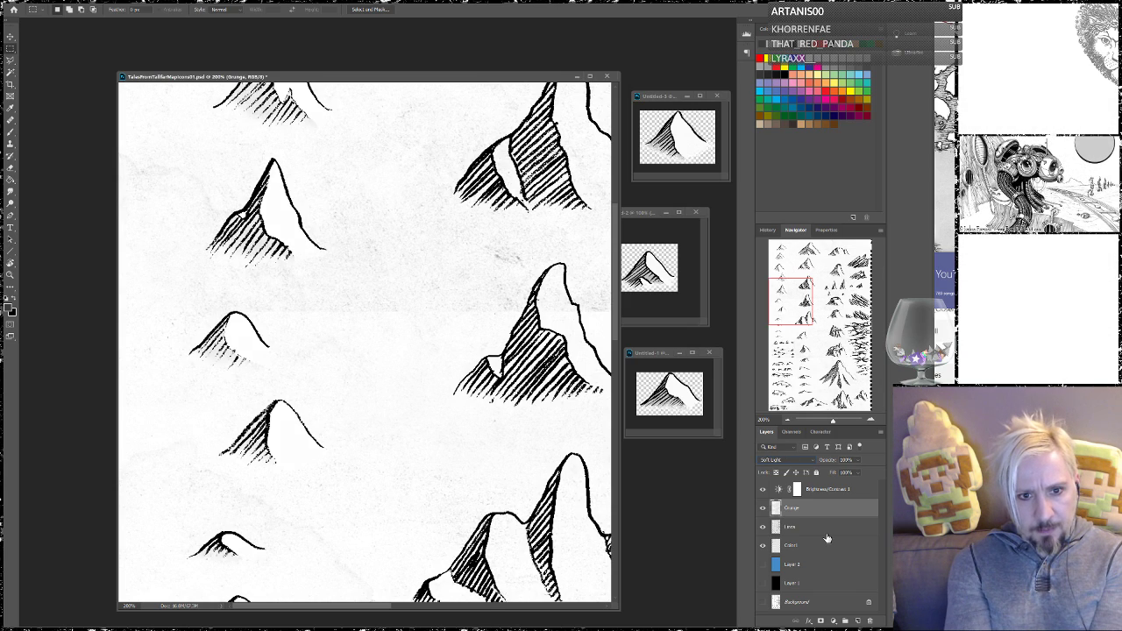
pyautogui.press('Down')
pyautogui.press('Down')
pyautogui.press('Down')
pyautogui.press('Down')
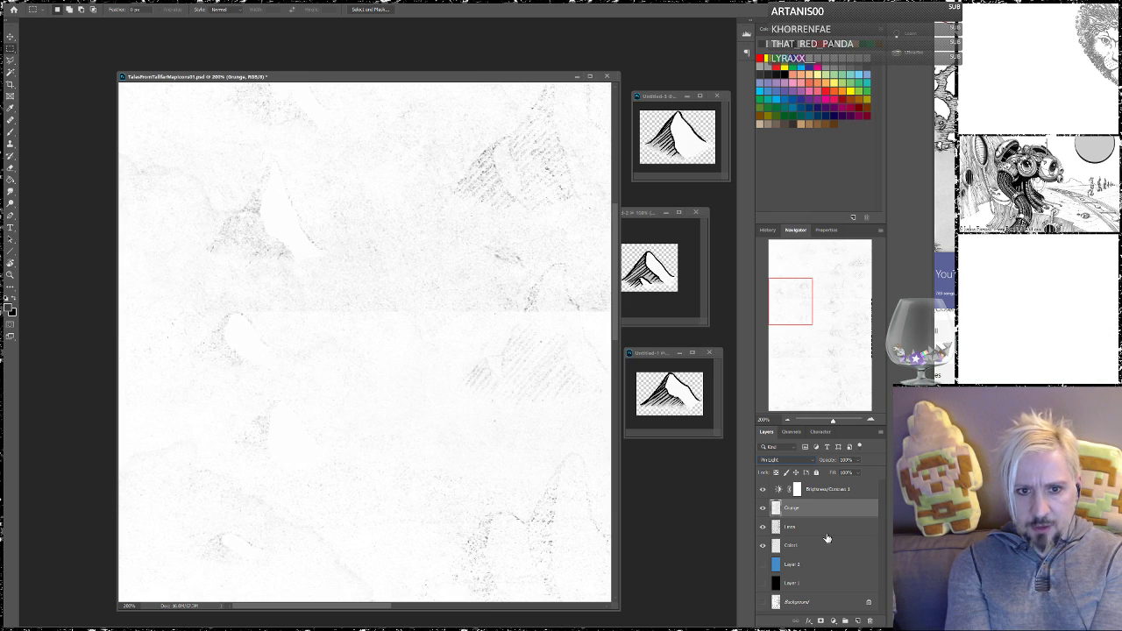
pyautogui.press('Down')
pyautogui.press('Down')
pyautogui.press('Down')
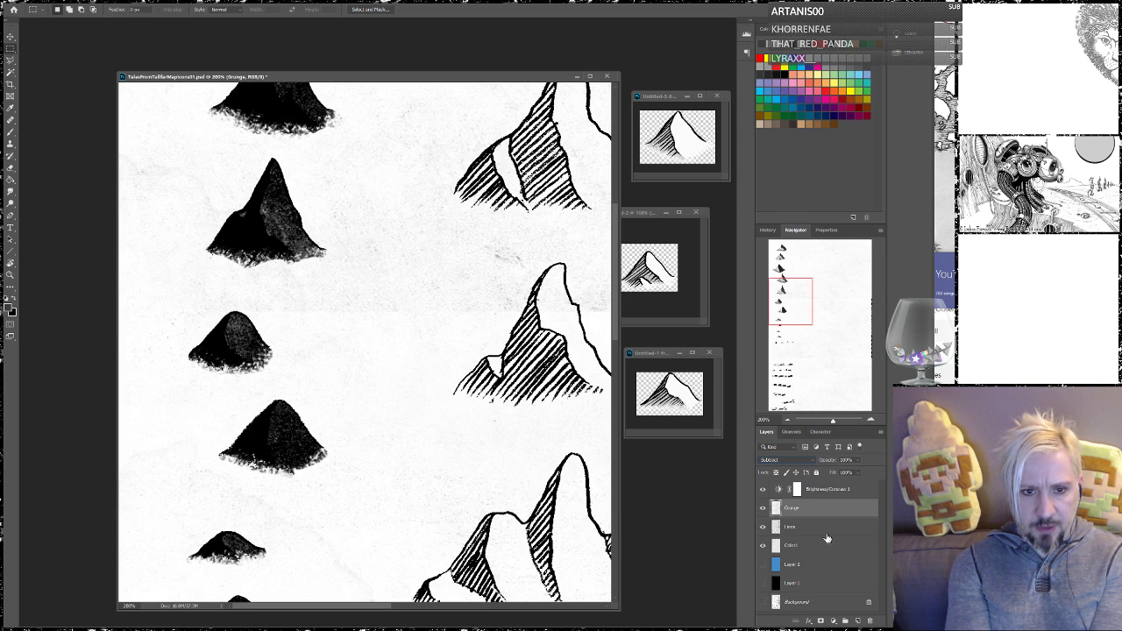
pyautogui.hotkey('shift', 'alt', 'y')
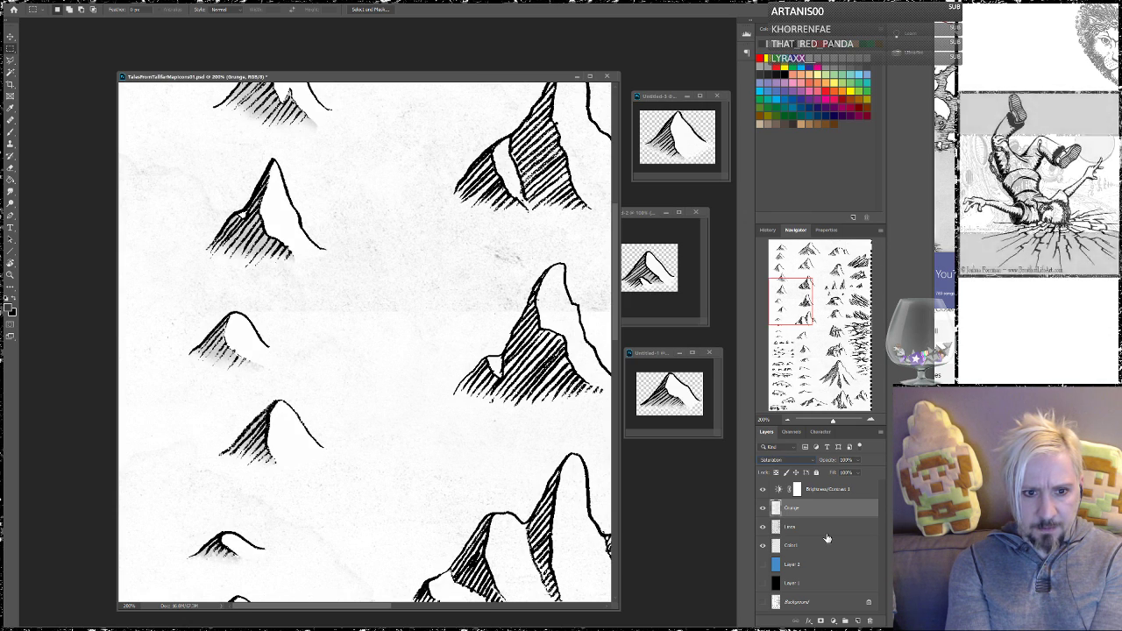
# Cycle the grunge texture layer's blend mode back through Divide and Overlay to Normal
pyautogui.hotkey('shift', '-')
pyautogui.hotkey('shift', '-')
pyautogui.hotkey('shift', '-')
pyautogui.hotkey('shift', '-')
pyautogui.hotkey('shift', '-')
pyautogui.hotkey('shift', '-')
pyautogui.hotkey('shift', '-')
pyautogui.hotkey('shift', '-')
pyautogui.hotkey('shift', '-')
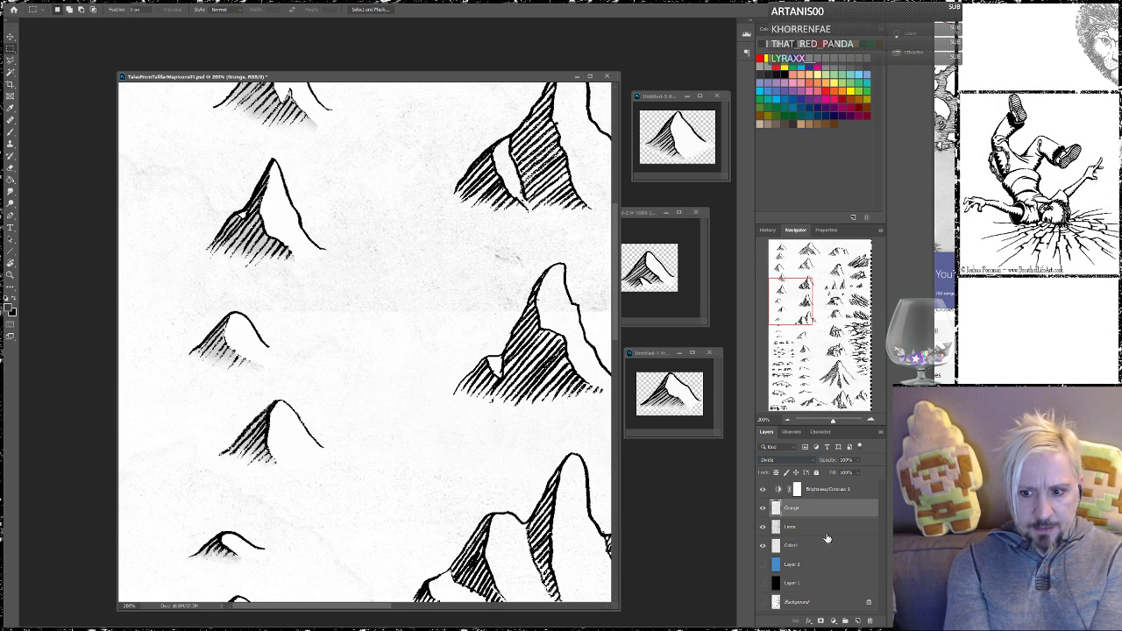
pyautogui.hotkey('shift', '-')
pyautogui.hotkey('shift', '-')
pyautogui.hotkey('shift', '-')
pyautogui.hotkey('shift', '-')
pyautogui.hotkey('shift', '-')
pyautogui.hotkey('shift', '-')
pyautogui.hotkey('shift', '-')
pyautogui.hotkey('shift', '-')
pyautogui.hotkey('shift', '-')
pyautogui.hotkey('shift', '-')
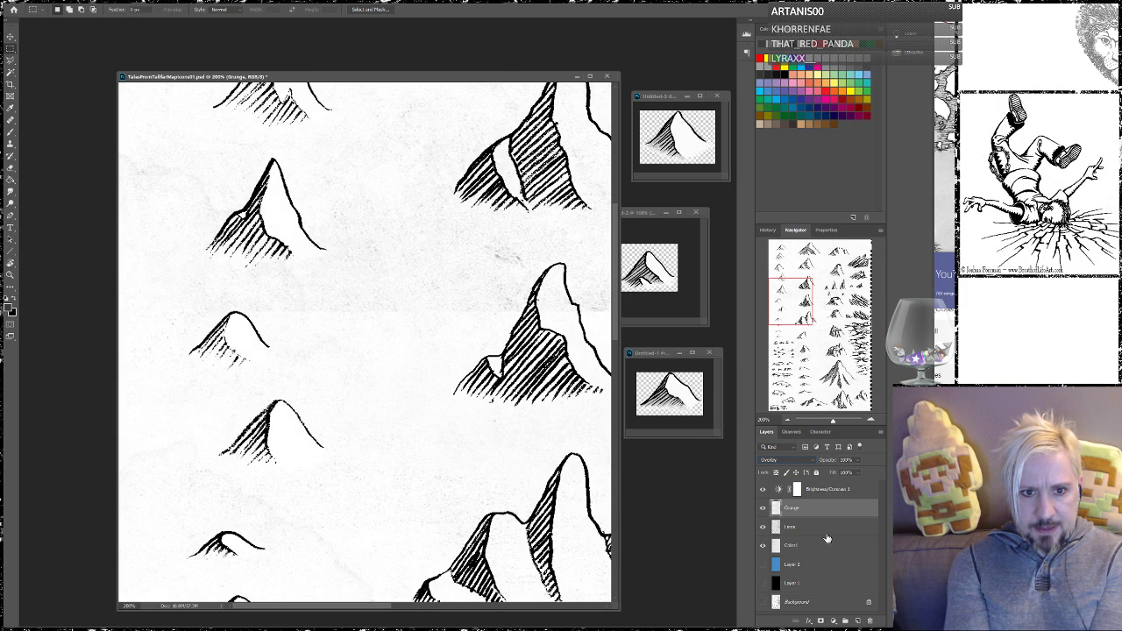
pyautogui.hotkey('shift', '-')
pyautogui.hotkey('shift', '-')
pyautogui.hotkey('shift', '-')
pyautogui.hotkey('shift', '-')
pyautogui.hotkey('shift', '-')
pyautogui.hotkey('shift', '-')
pyautogui.hotkey('shift', '-')
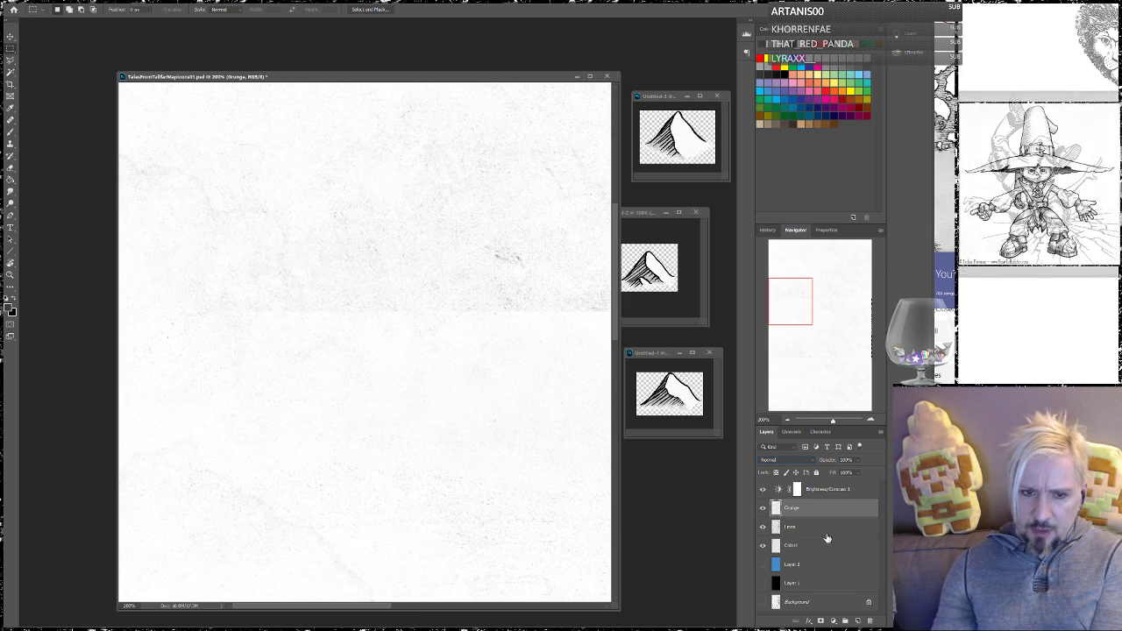
# Try a lower opacity on the grunge texture layer and return it to 100%
pyautogui.click(857, 463)
pyautogui.moveTo(874, 472); pyautogui.dragTo(860, 473)
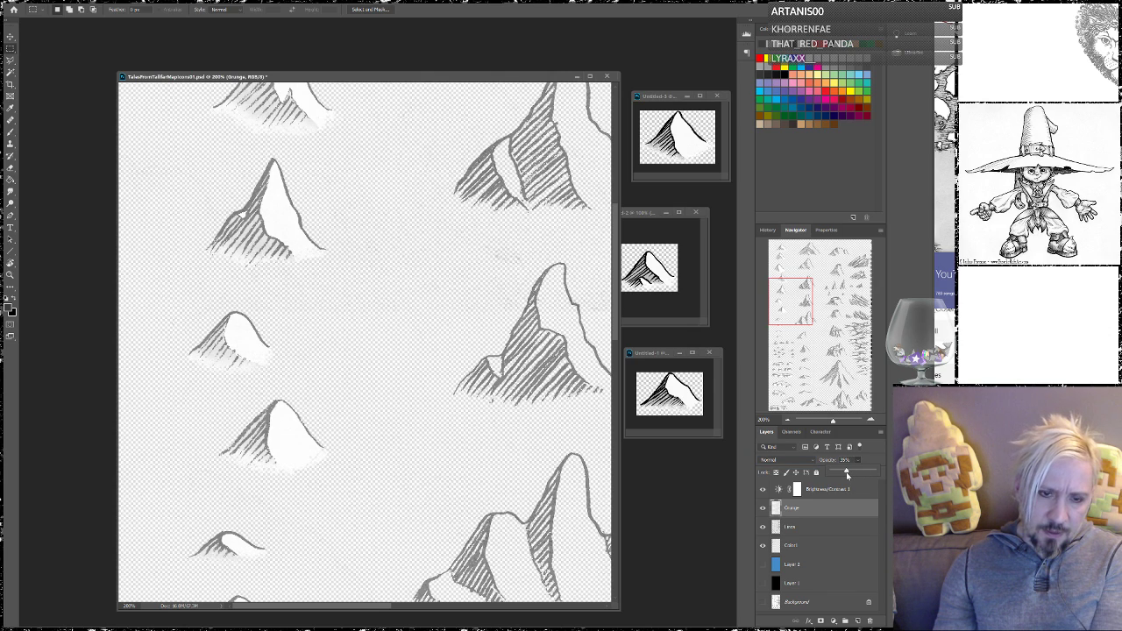
pyautogui.moveTo(855, 478); pyautogui.dragTo(874, 474)
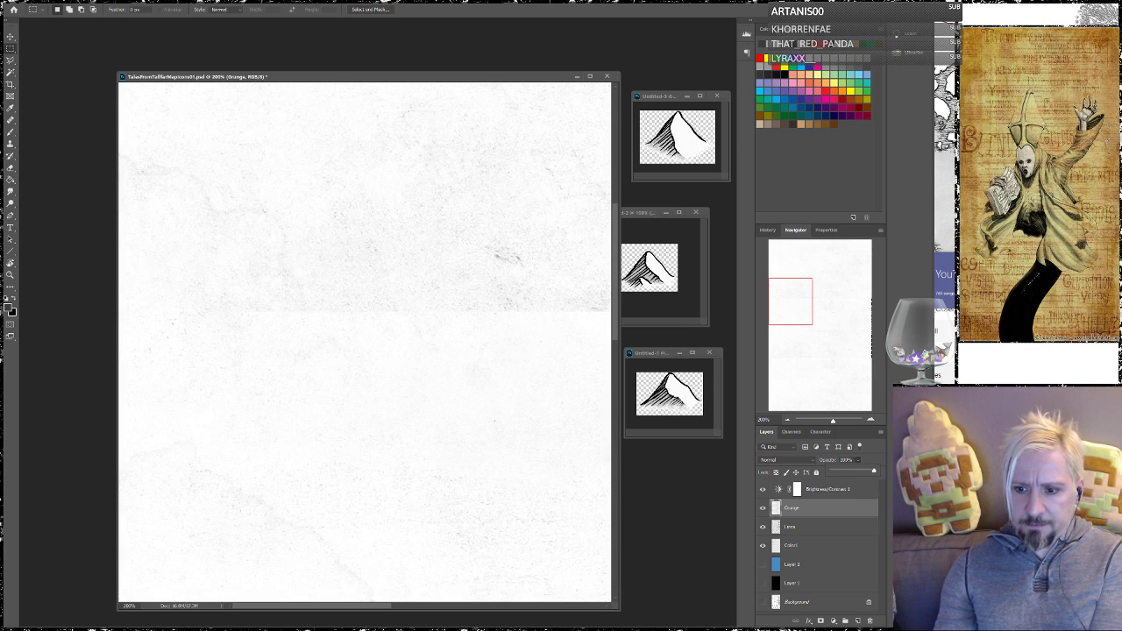
# Set the grunge texture layer's blend mode to Multiply
pyautogui.click(785, 460)
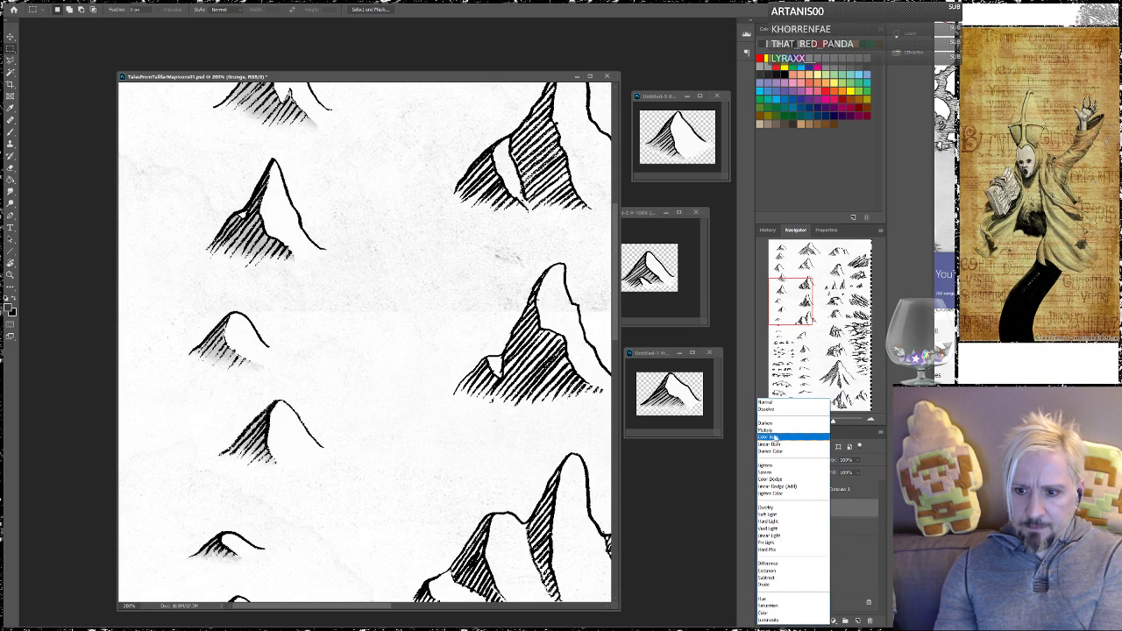
pyautogui.click(778, 431)
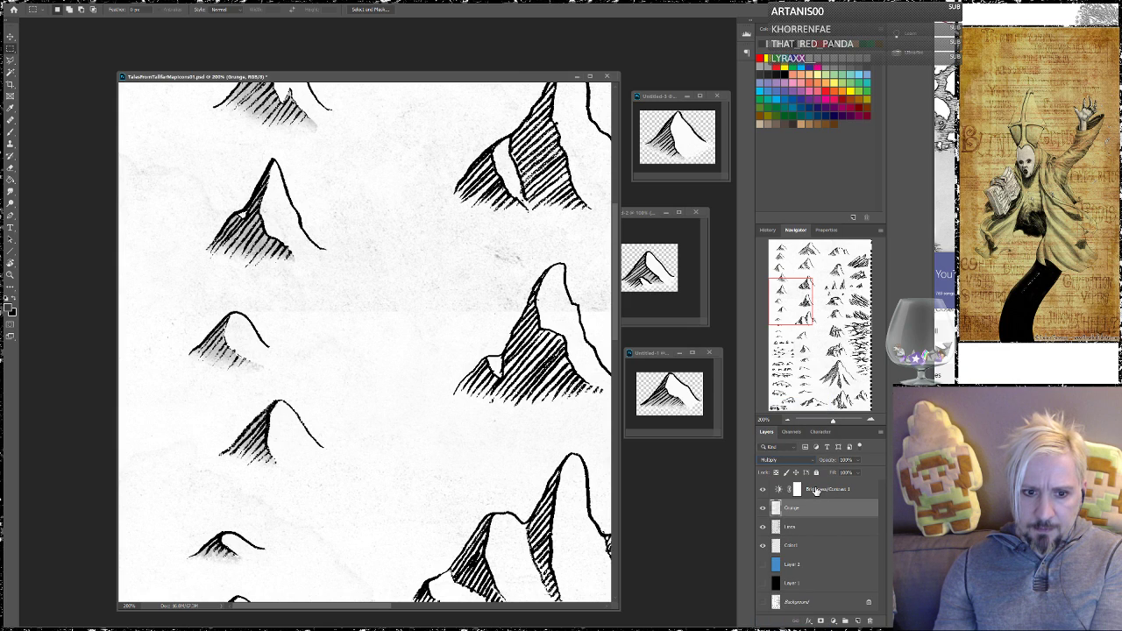
# Compare the sheet with and without Brightness/Contrast, leave that adjustment layer hidden, and save the document
pyautogui.click(762, 489)
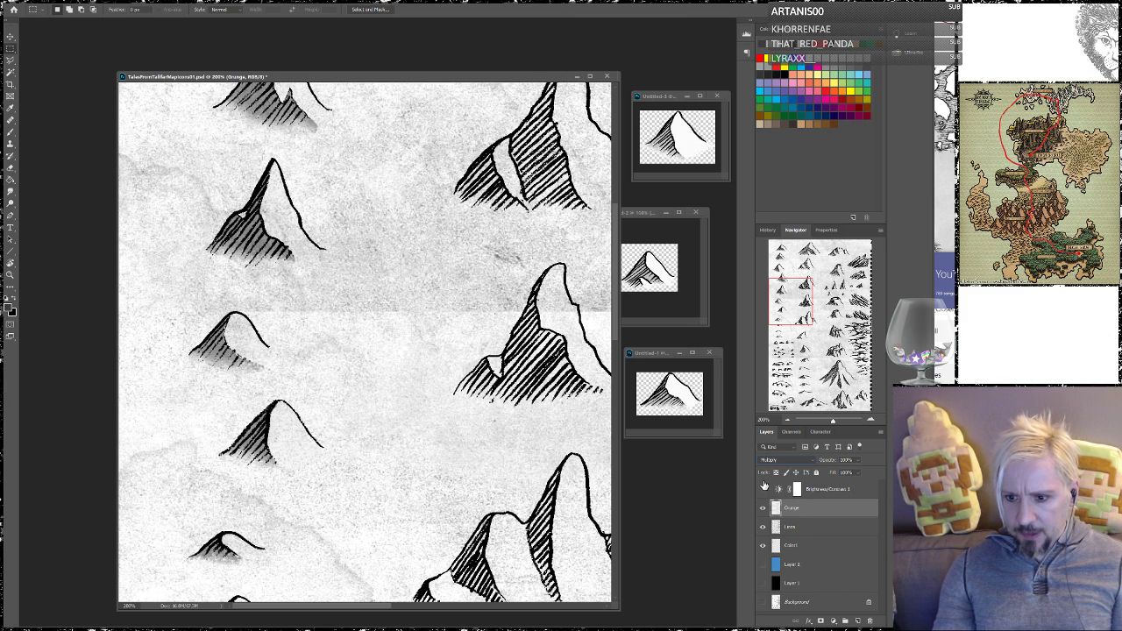
pyautogui.click(763, 489)
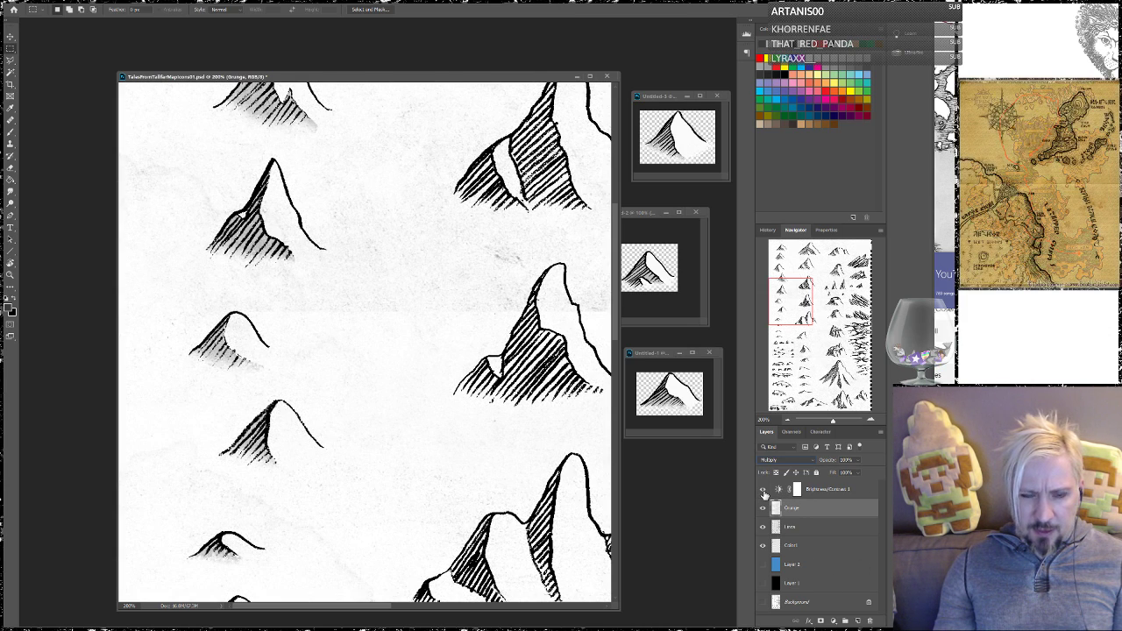
pyautogui.click(763, 490)
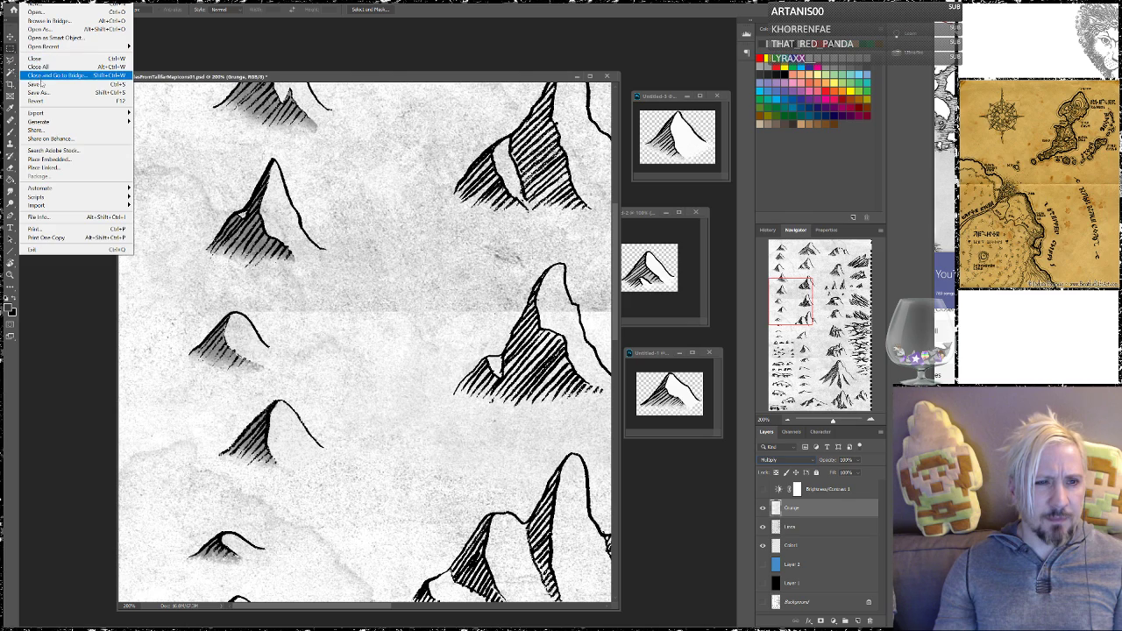
pyautogui.click(52, 83)
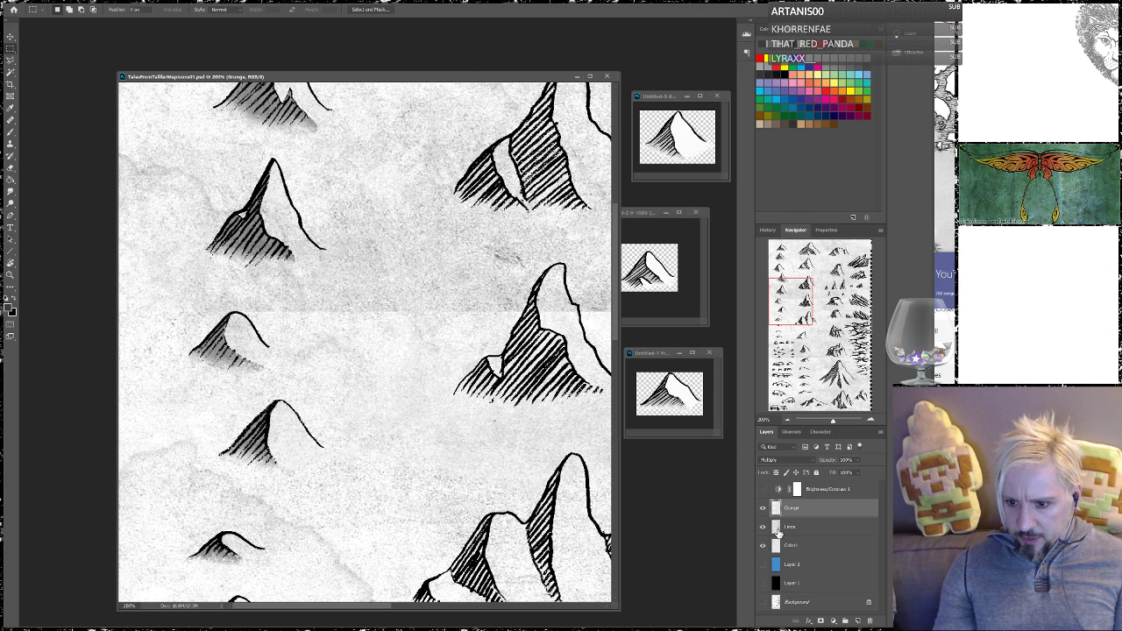
# Load the colour layer's painted shapes as a selection and remove the grunge texture outside them
pyautogui.keyDown('ctrl'); pyautogui.click(775, 545); pyautogui.keyUp('ctrl')
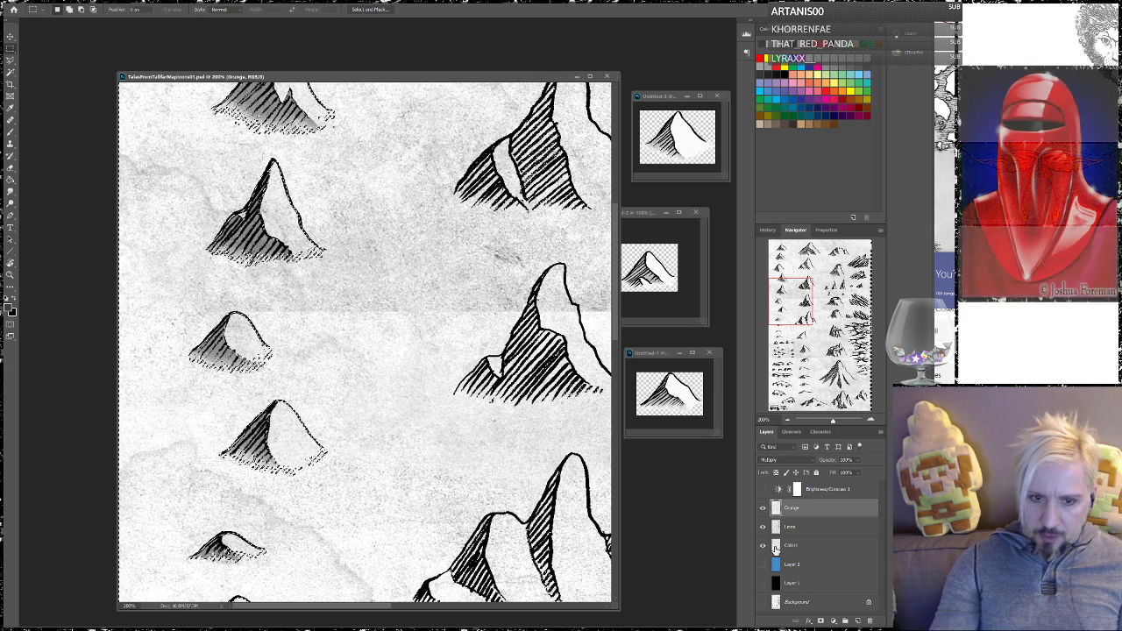
pyautogui.click(820, 620)
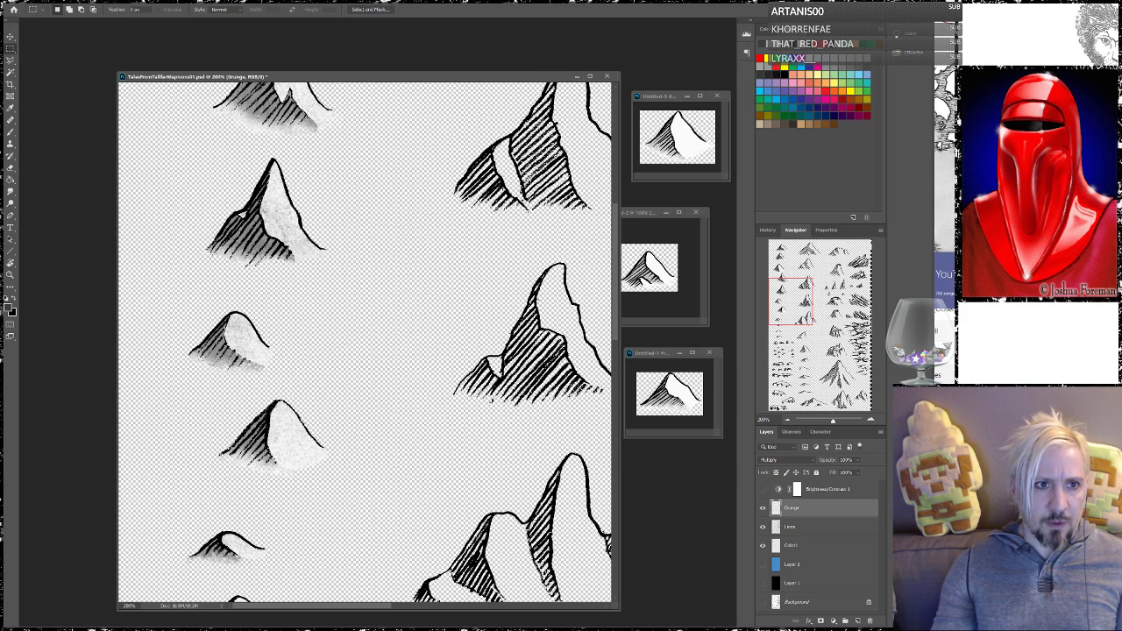
# Save the sheet as TalesFromTalifarMapIcons01Test.psd, replacing the existing test file and keeping Maximize Compatibility on
pyautogui.hotkey('alt', 'f')
pyautogui.click(39, 93)
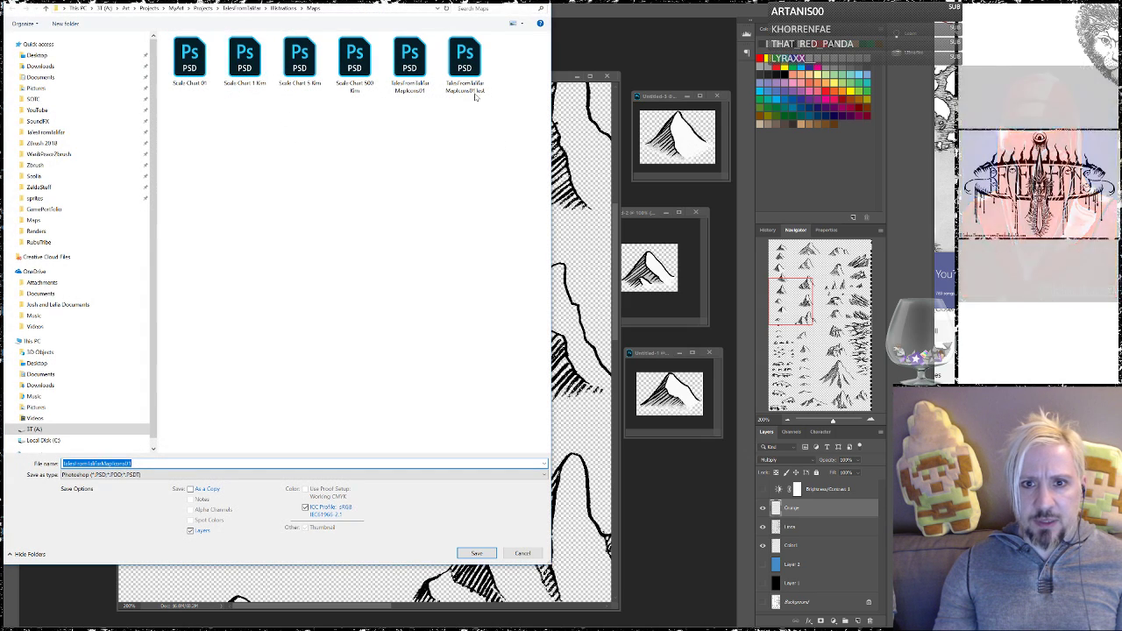
pyautogui.click(466, 63)
pyautogui.click(476, 554)
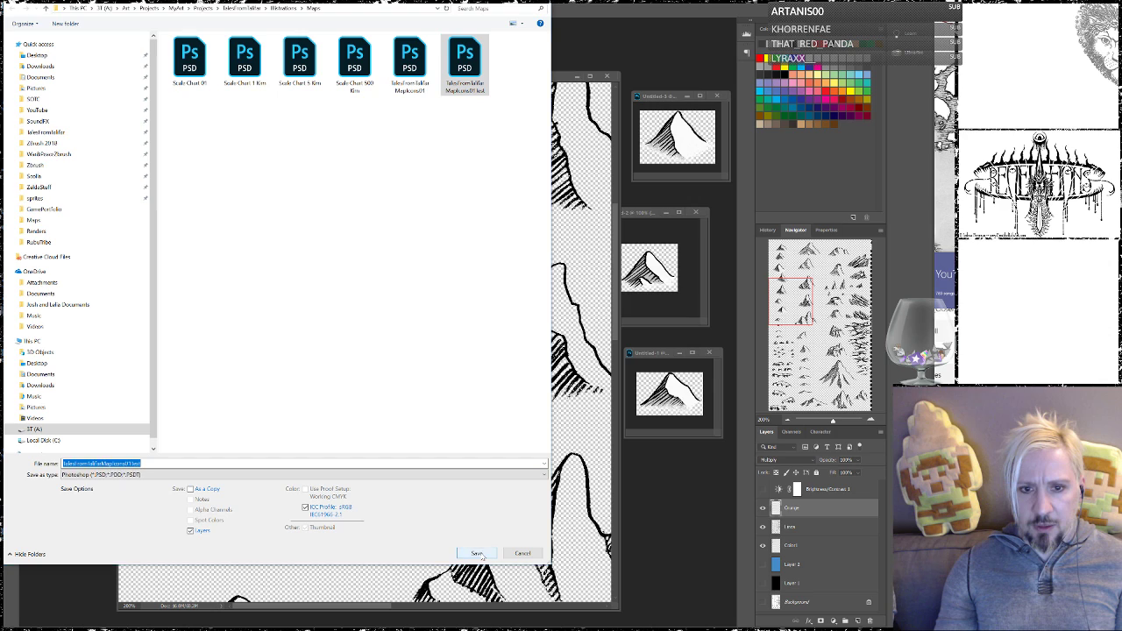
pyautogui.click(608, 314)
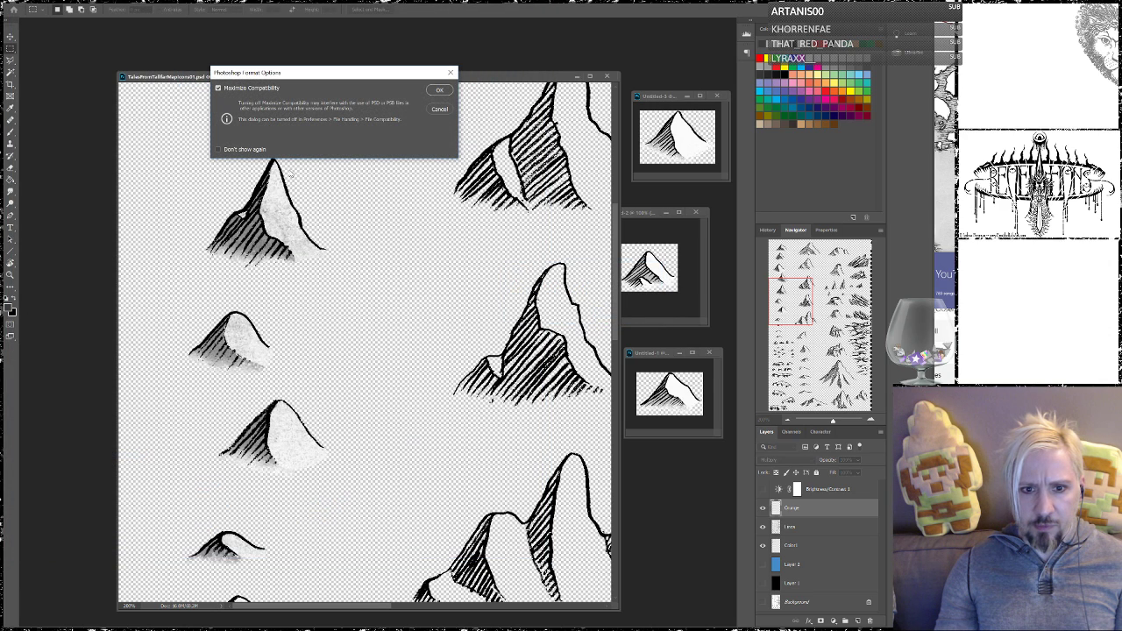
pyautogui.click(433, 92)
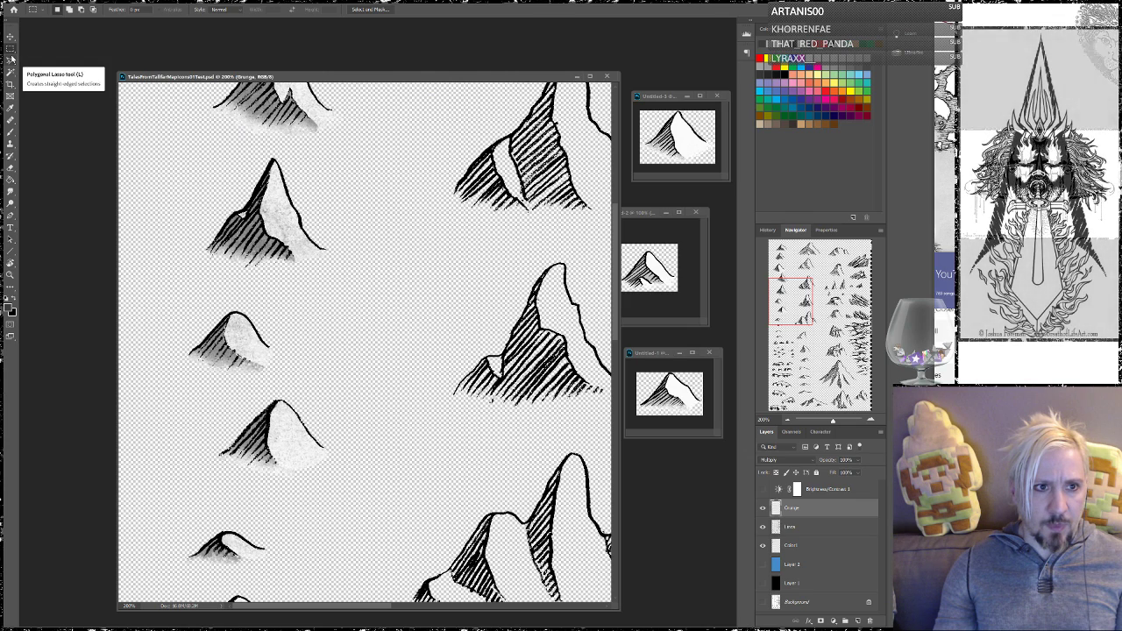
# Try copying the small rounded mountain in the first column into a new document, and close that document without saving
pyautogui.moveTo(182, 287); pyautogui.dragTo(289, 384)
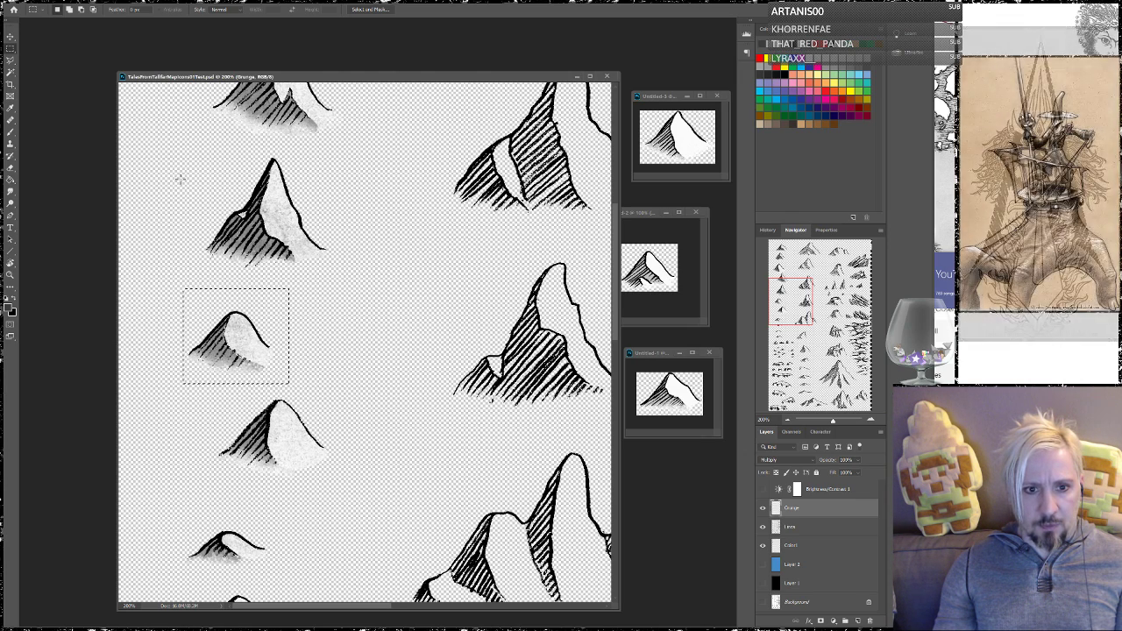
pyautogui.hotkey('ctrl', 'n')
pyautogui.press('Return')
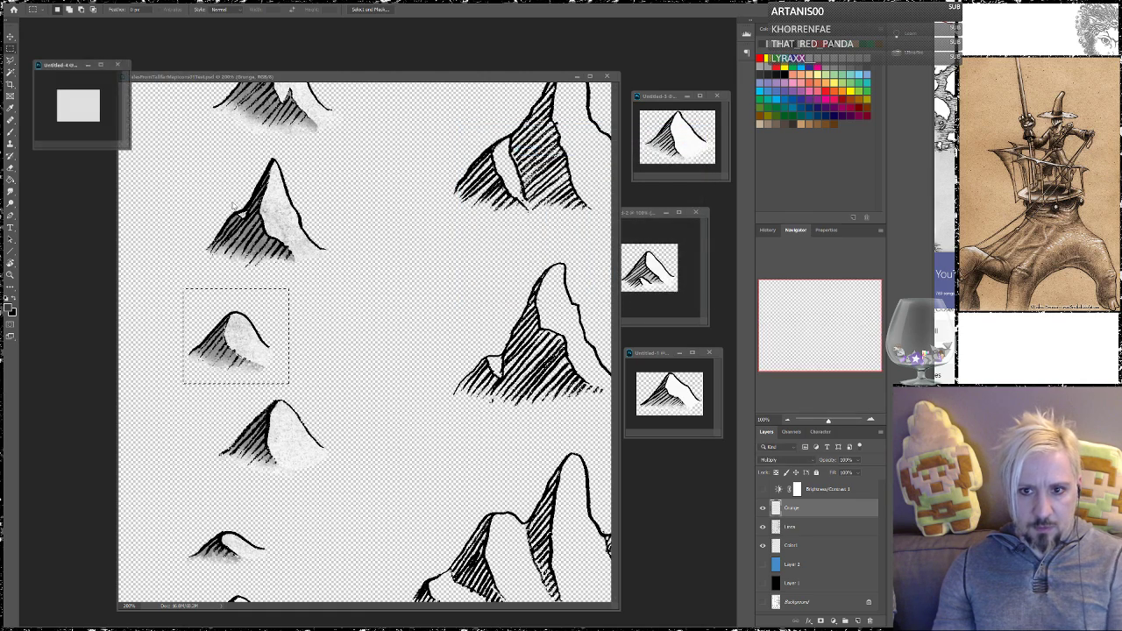
pyautogui.hotkey('ctrl', 'v')
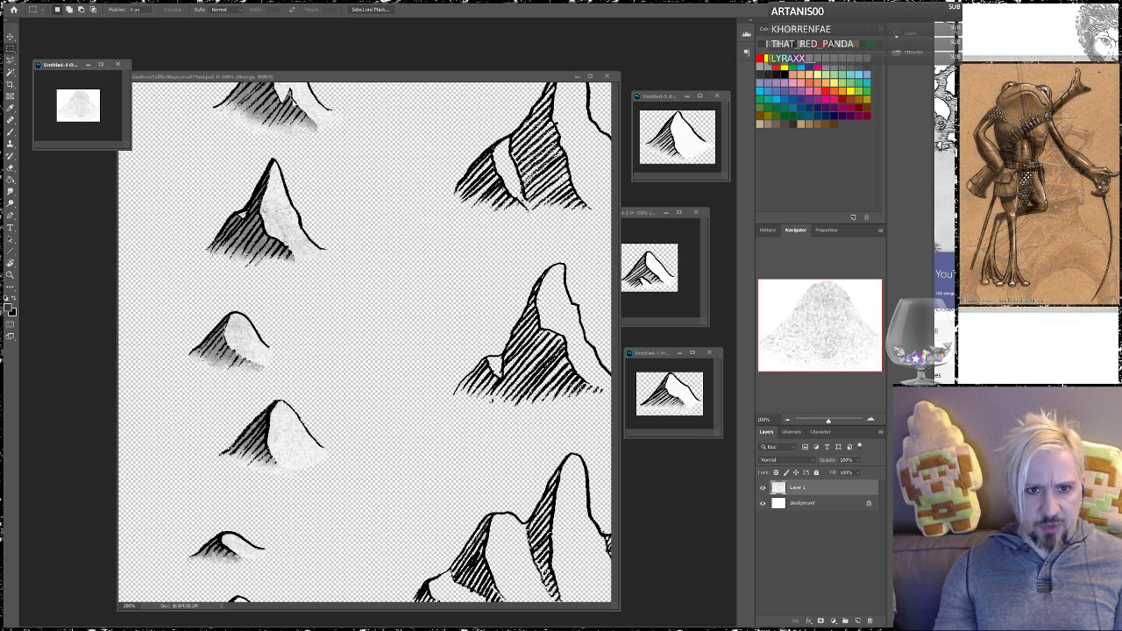
pyautogui.click(117, 65)
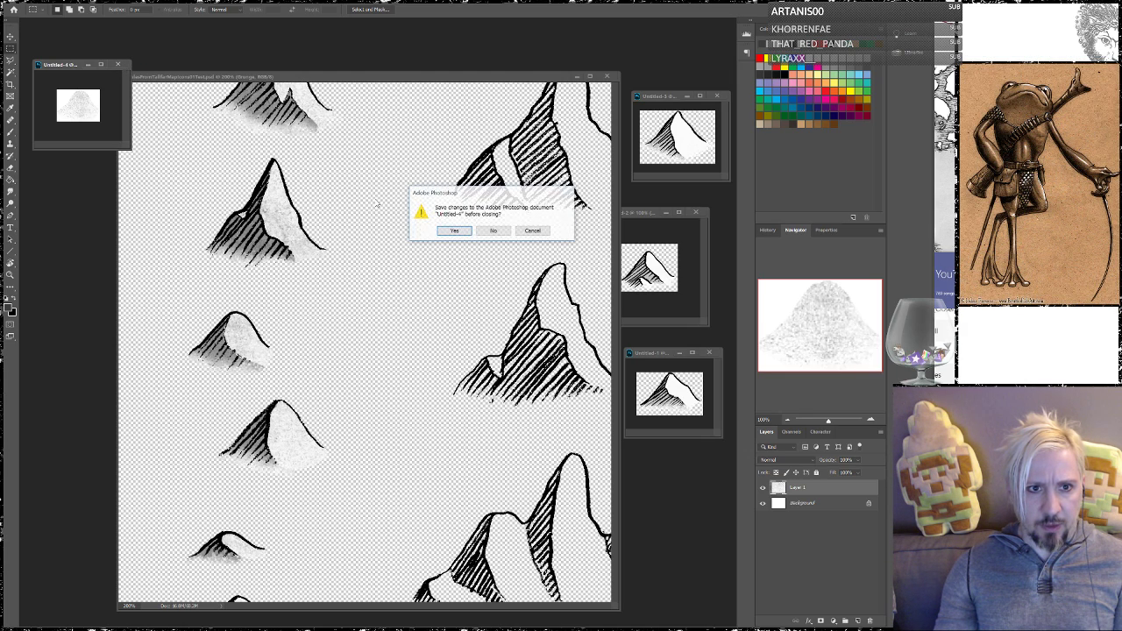
pyautogui.click(493, 232)
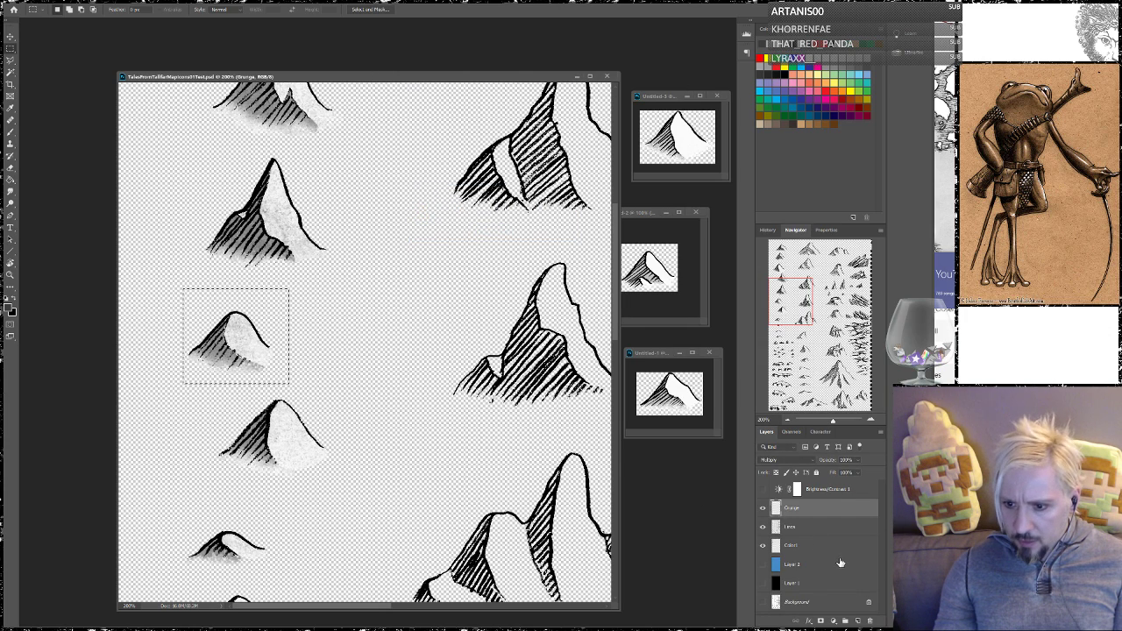
# Merge the grunge, lines and colour layers into one layer and toggle its visibility to check the result
pyautogui.keyDown('shift'); pyautogui.click(806, 551); pyautogui.keyUp('shift')
pyautogui.rightClick(806, 550)
pyautogui.click(837, 428)
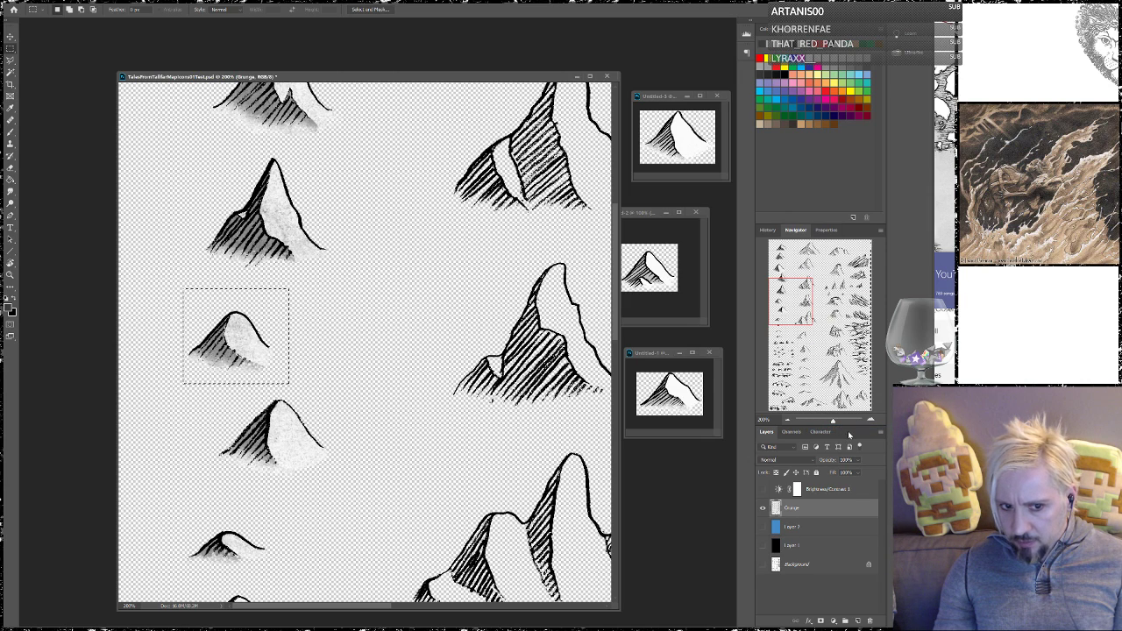
pyautogui.click(764, 511)
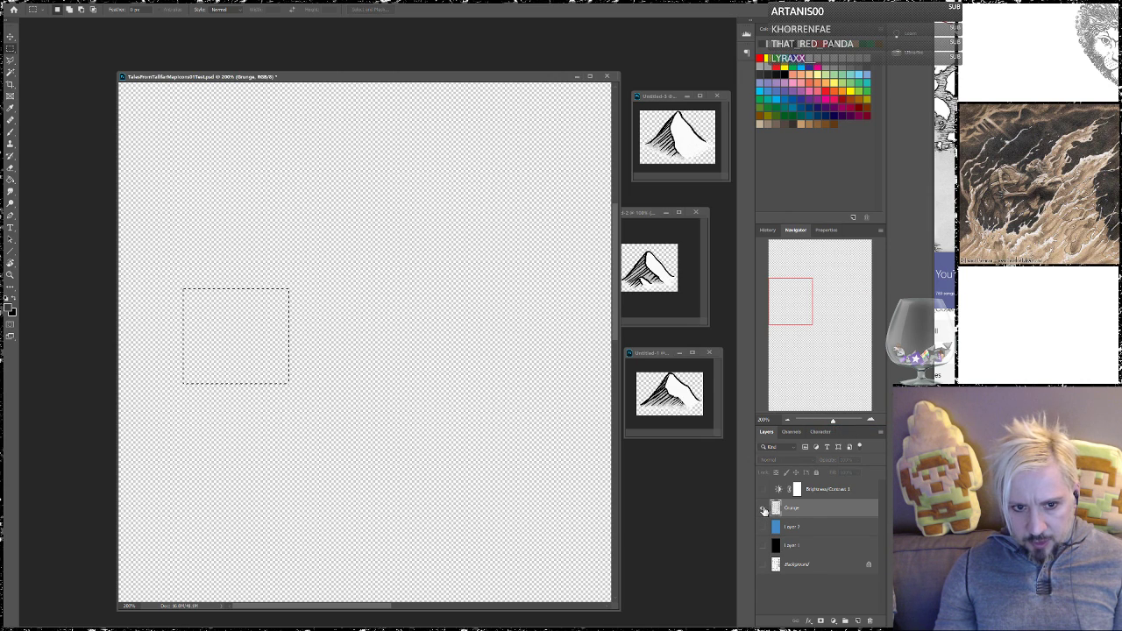
pyautogui.click(763, 510)
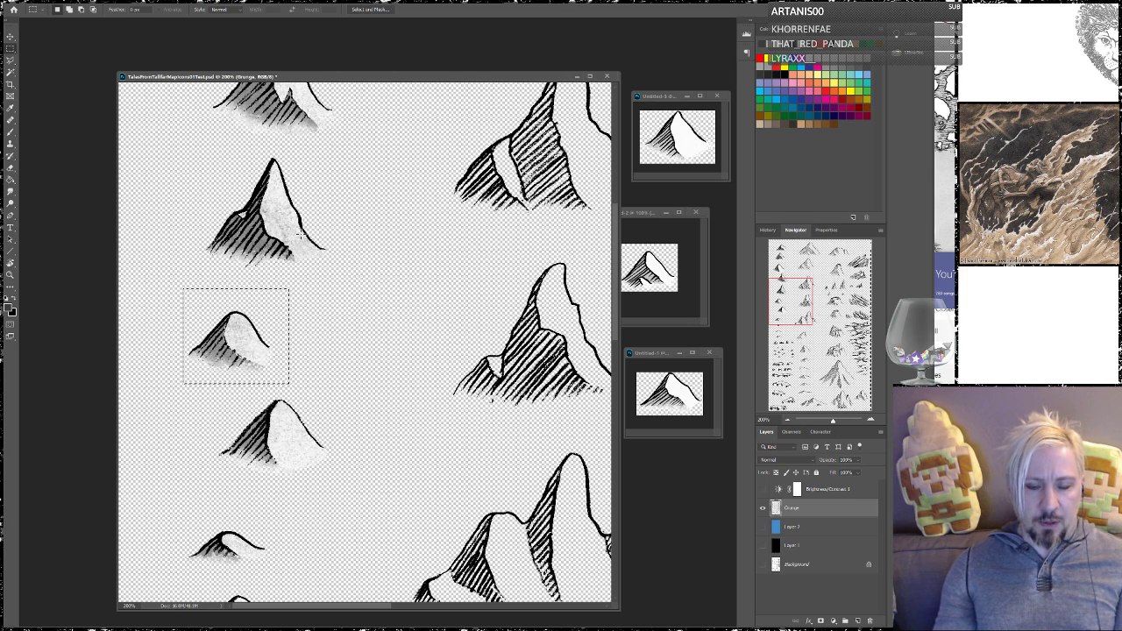
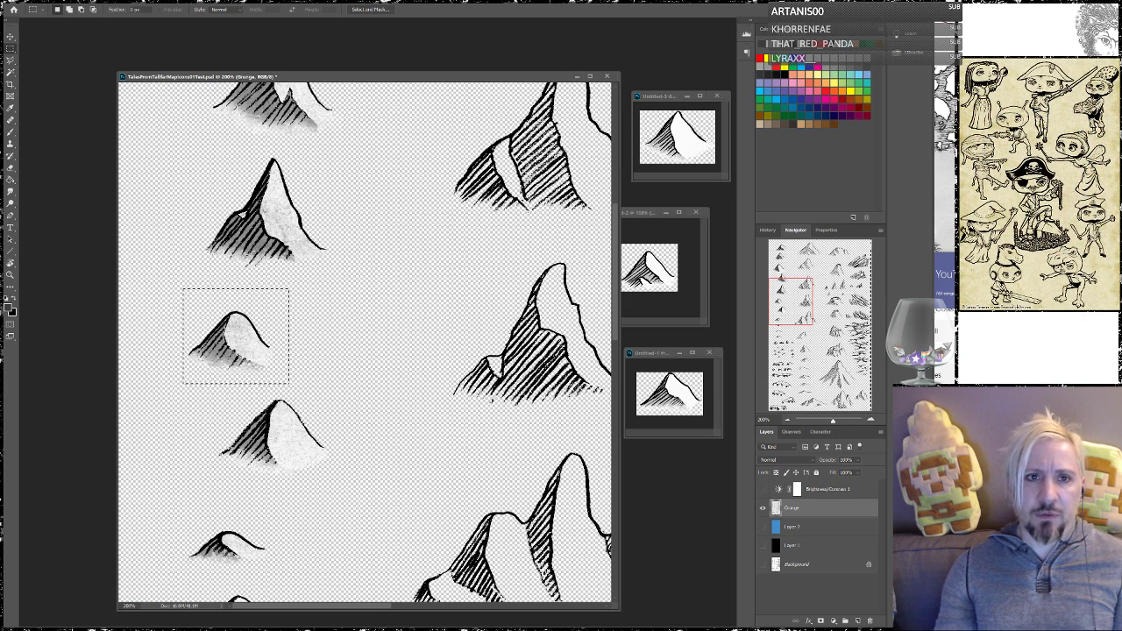
# Show the Actions panel, dock it beside Navigator and Properties, and collapse and select the custom action set below Default Actions
pyautogui.click(206, 1)
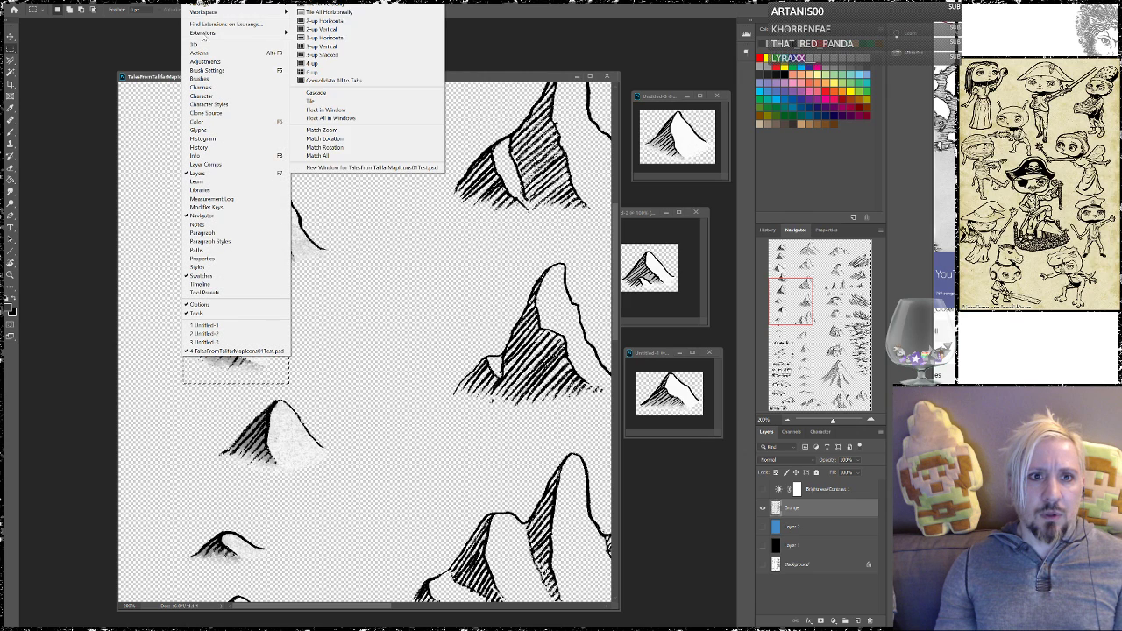
pyautogui.click(200, 52)
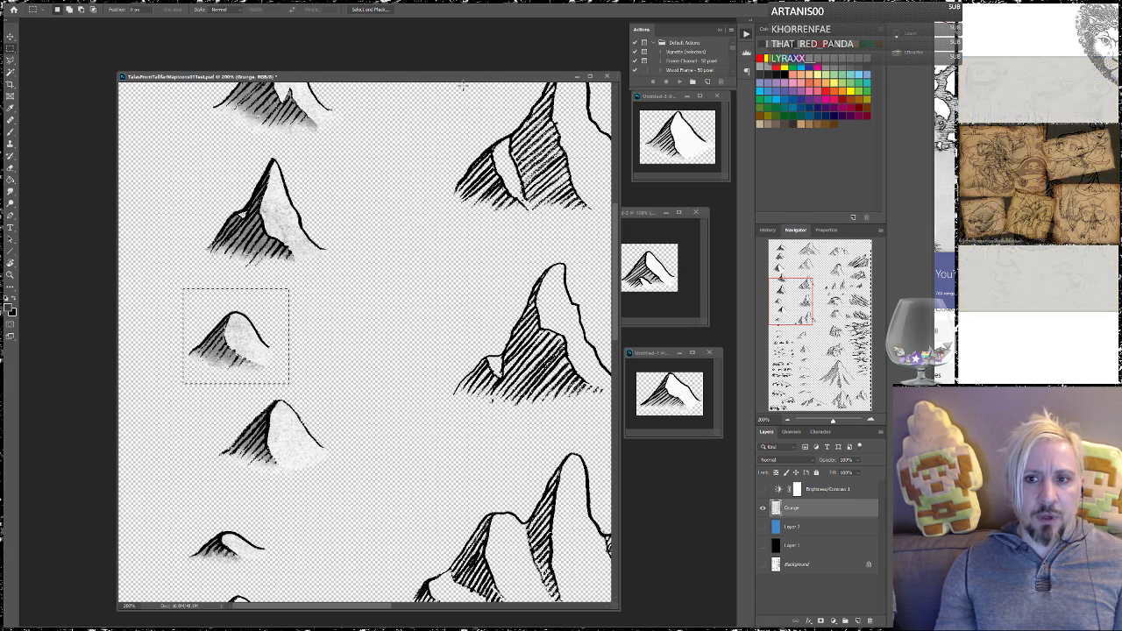
pyautogui.moveTo(643, 31); pyautogui.dragTo(840, 232)
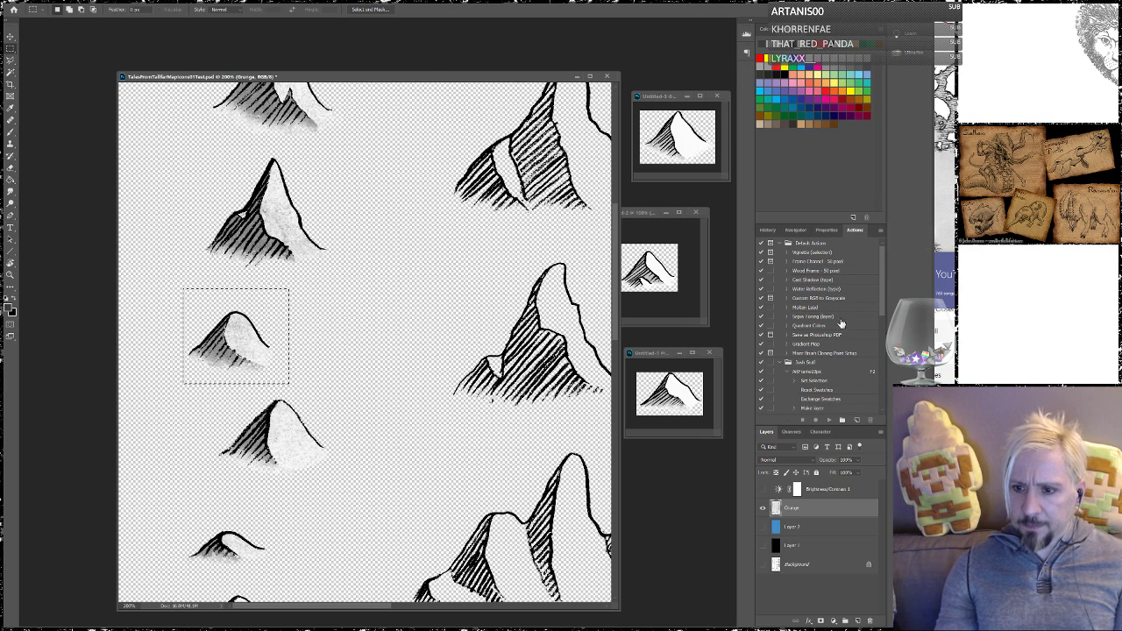
pyautogui.scroll(-3, 882, 294)
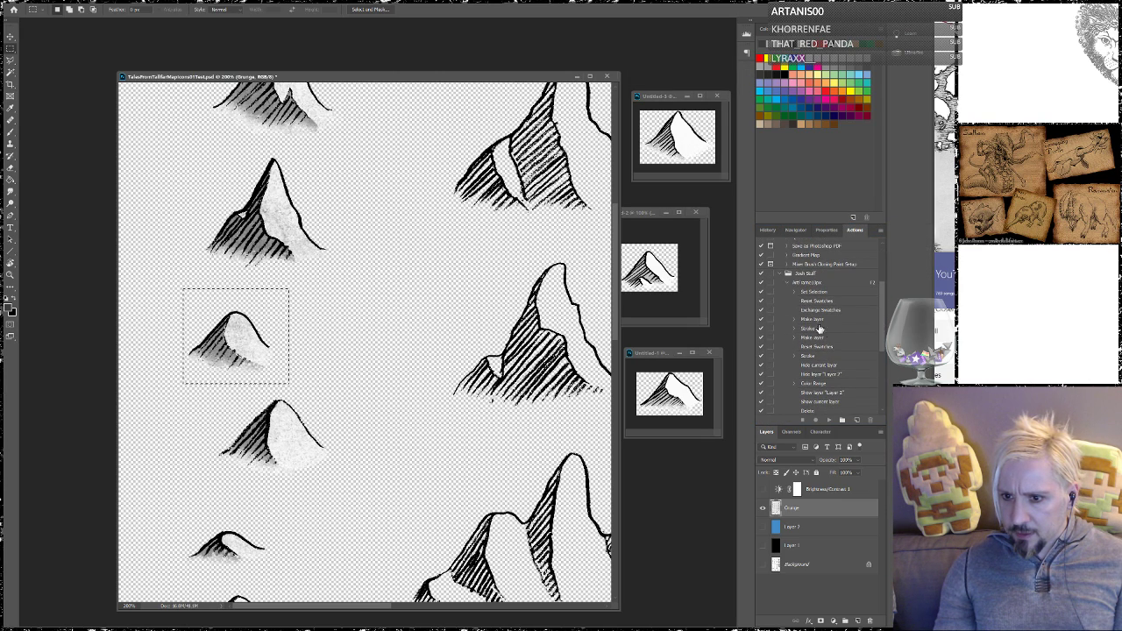
pyautogui.click(780, 274)
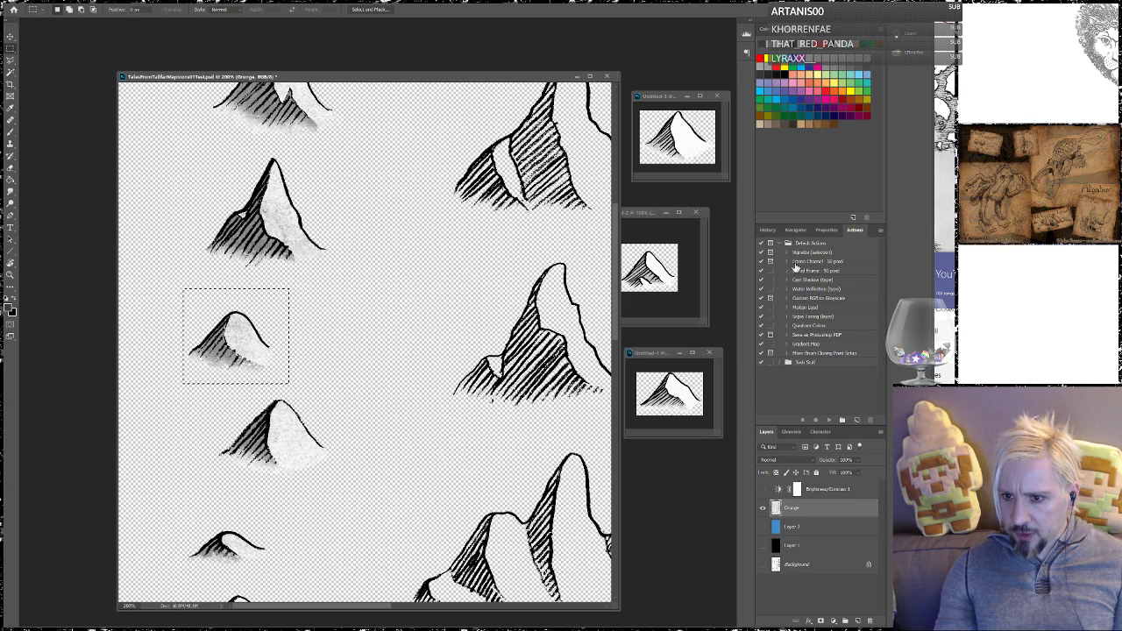
pyautogui.click(791, 365)
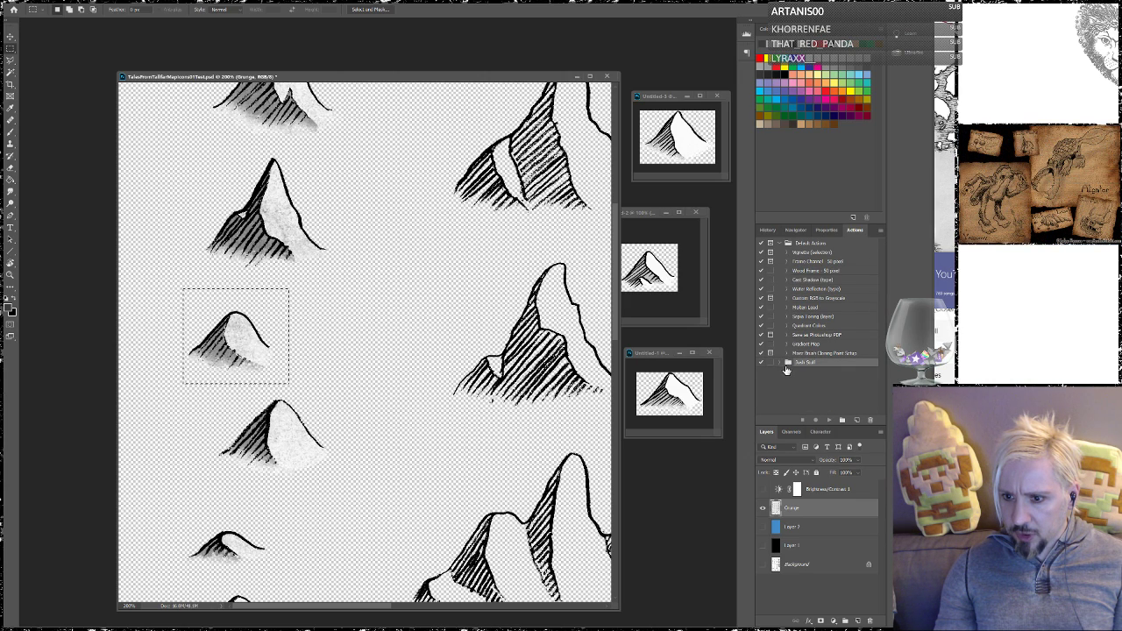
# Create an action named MapIconNewAssetPasteSave in the custom set with function key F4, accept the shortcut override and start recording
pyautogui.click(856, 422)
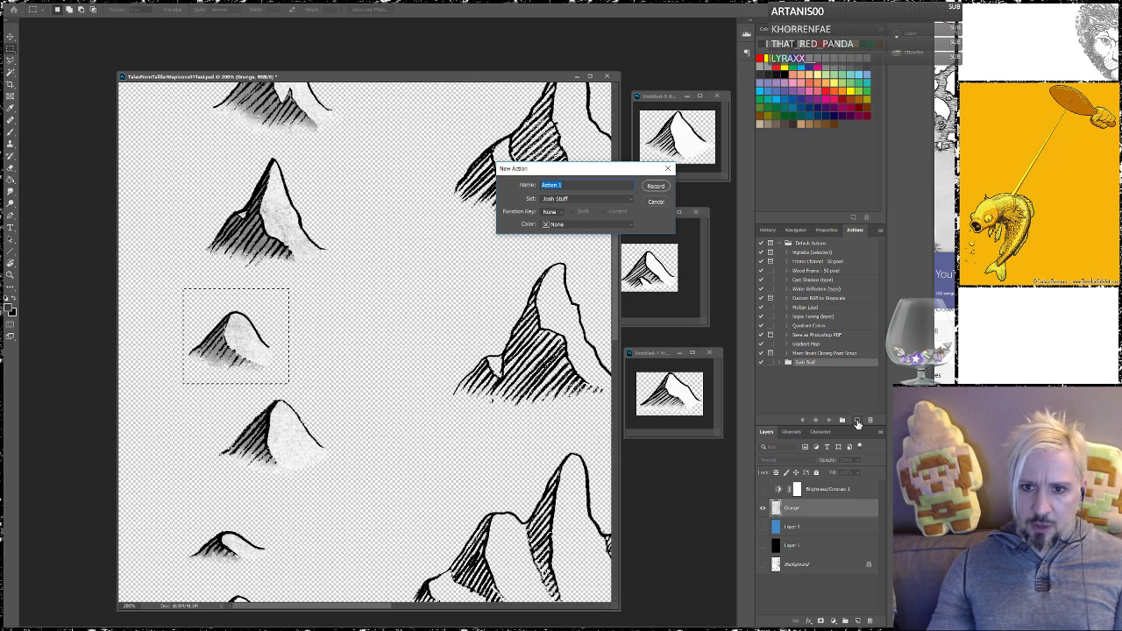
pyautogui.write('M')
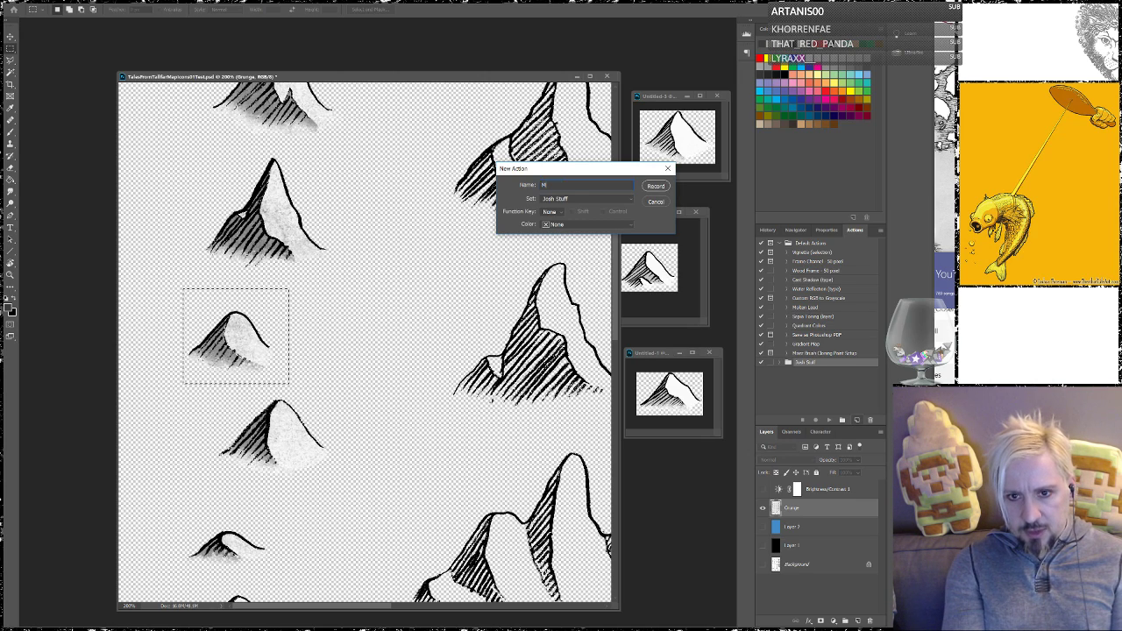
pyautogui.write('ap1conNewAni')
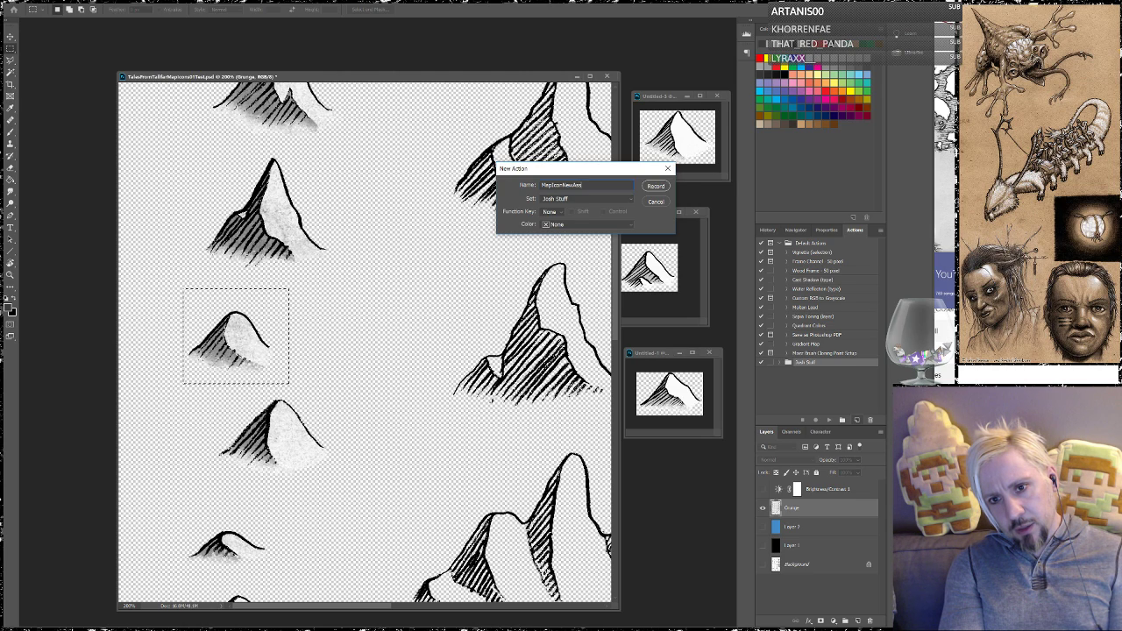
pyautogui.write('t')
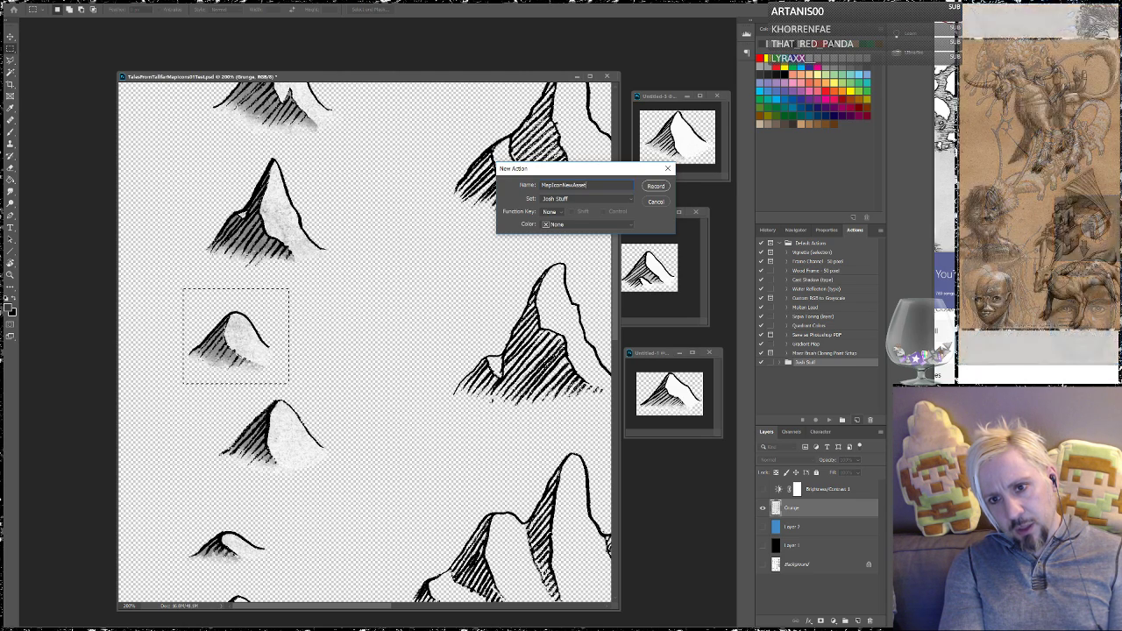
pyautogui.write('PasteSave')
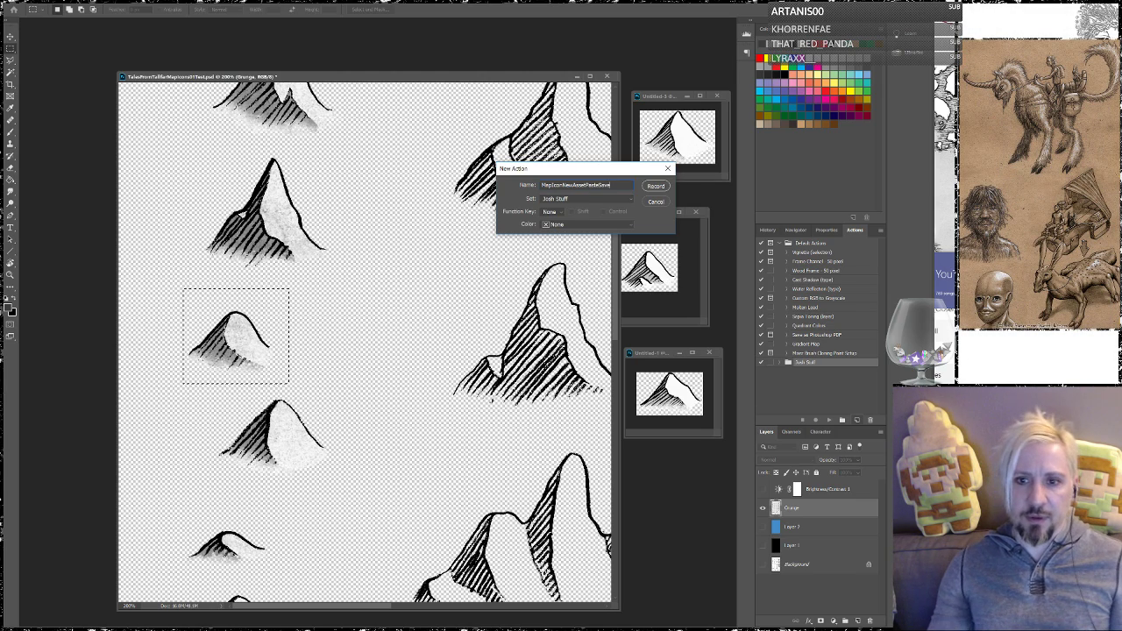
pyautogui.click(564, 212)
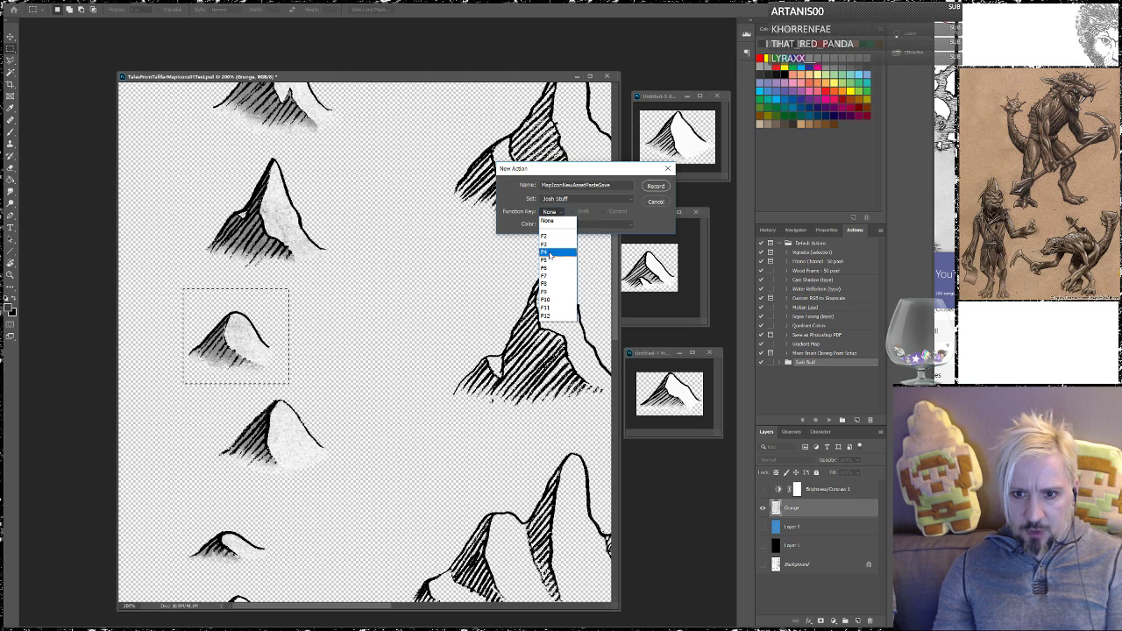
pyautogui.click(553, 253)
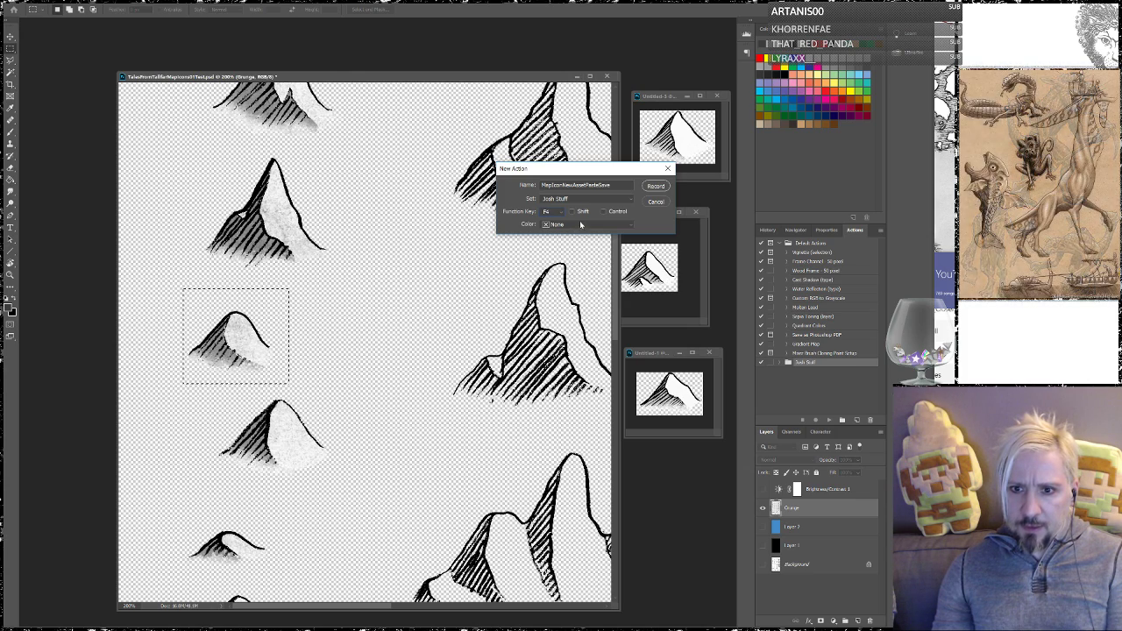
pyautogui.click(655, 185)
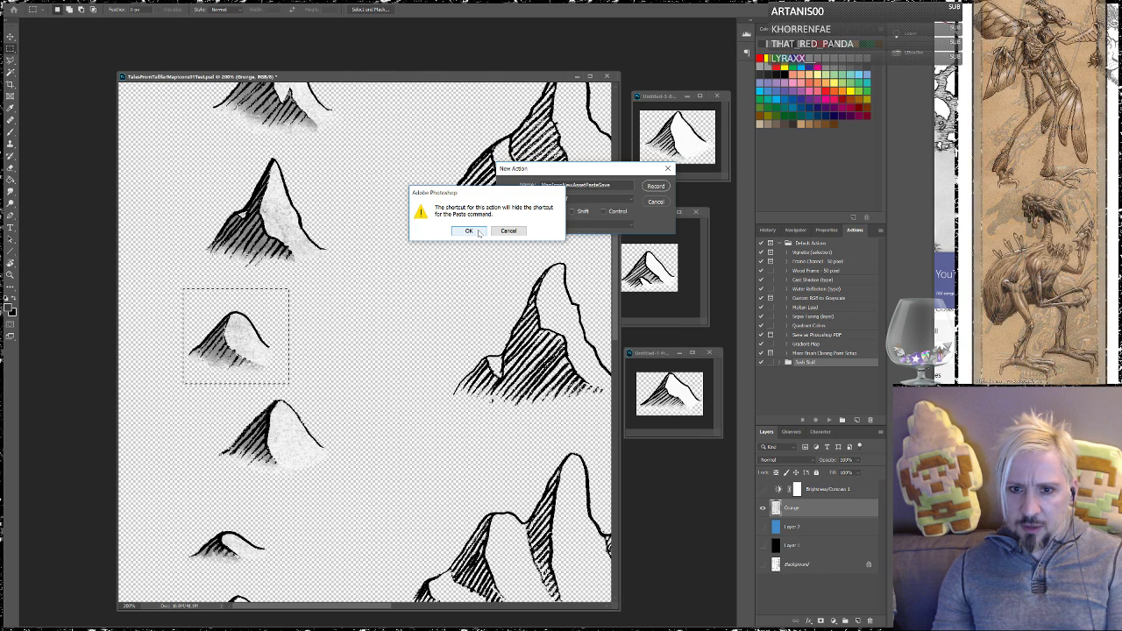
pyautogui.click(469, 231)
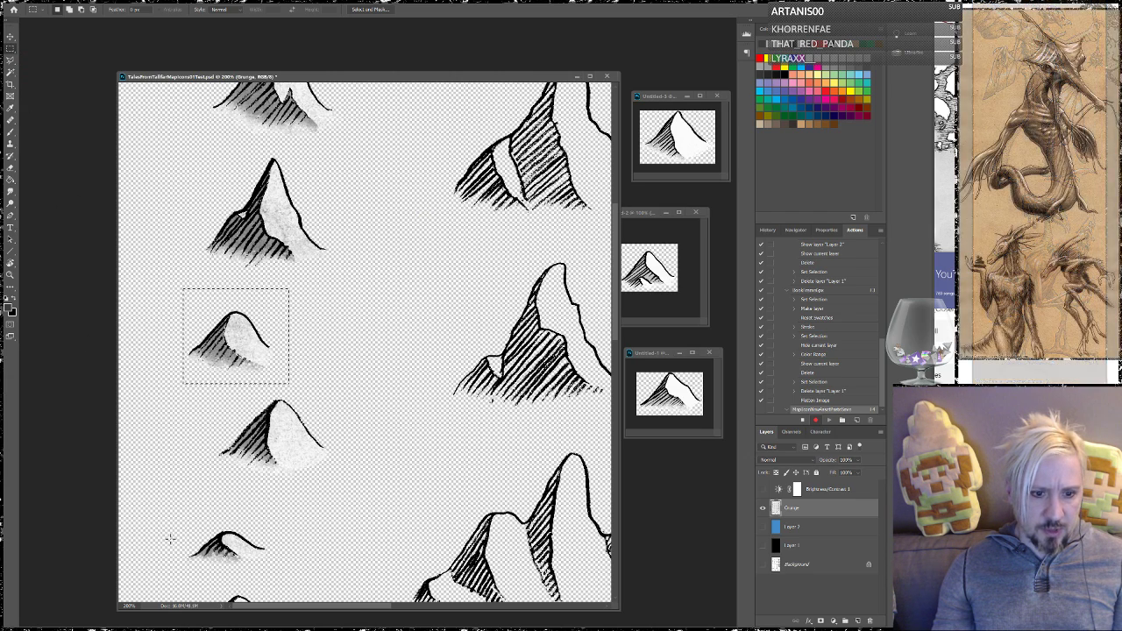
# Frame the small low mountain in the first column with a rectangular selection and delete the recorded selection step from the action
pyautogui.moveTo(181, 521); pyautogui.dragTo(280, 571)
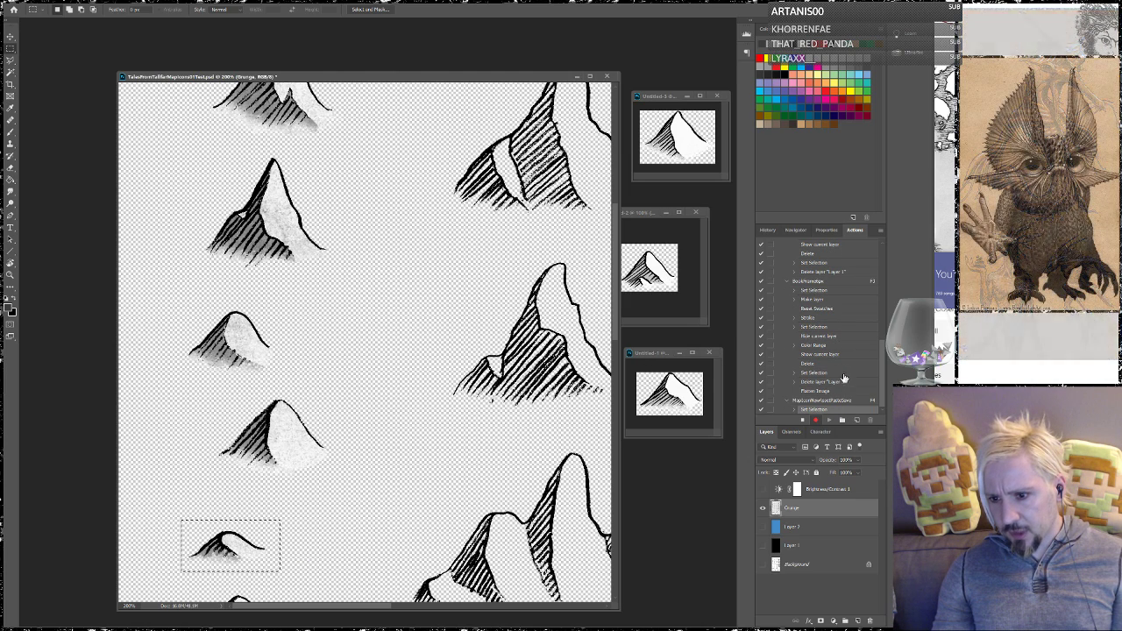
pyautogui.click(804, 421)
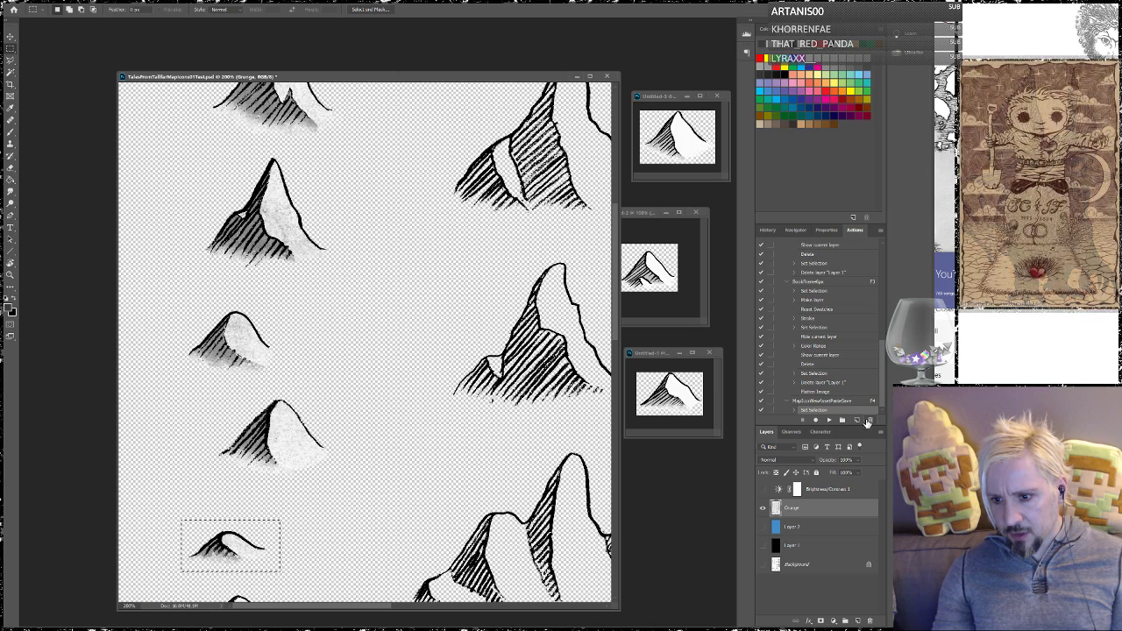
pyautogui.click(869, 421)
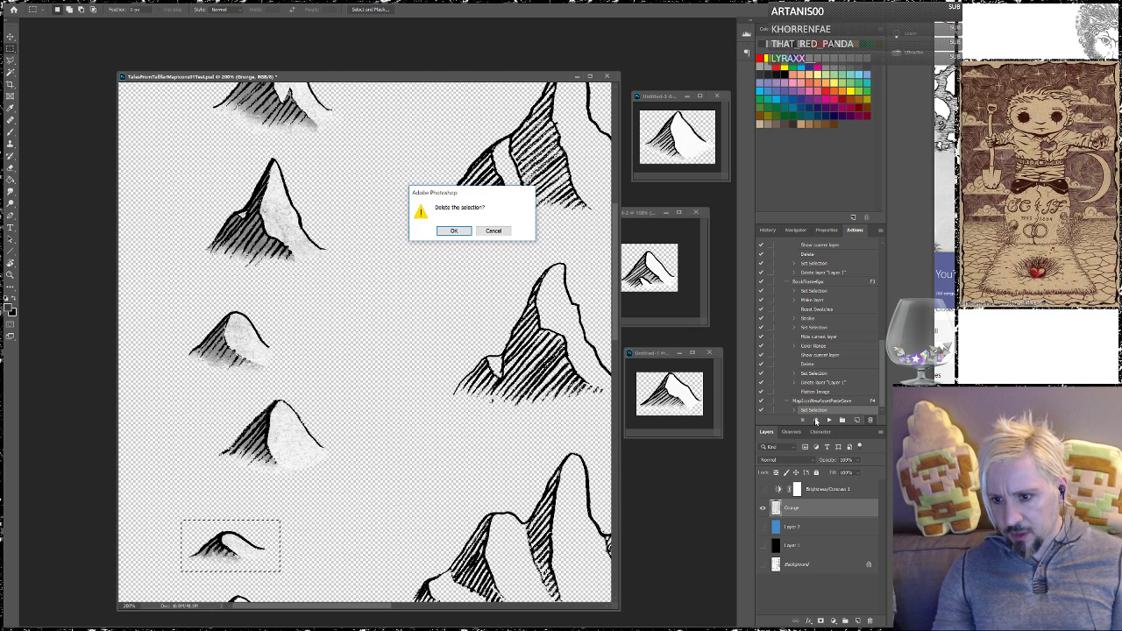
pyautogui.click(453, 232)
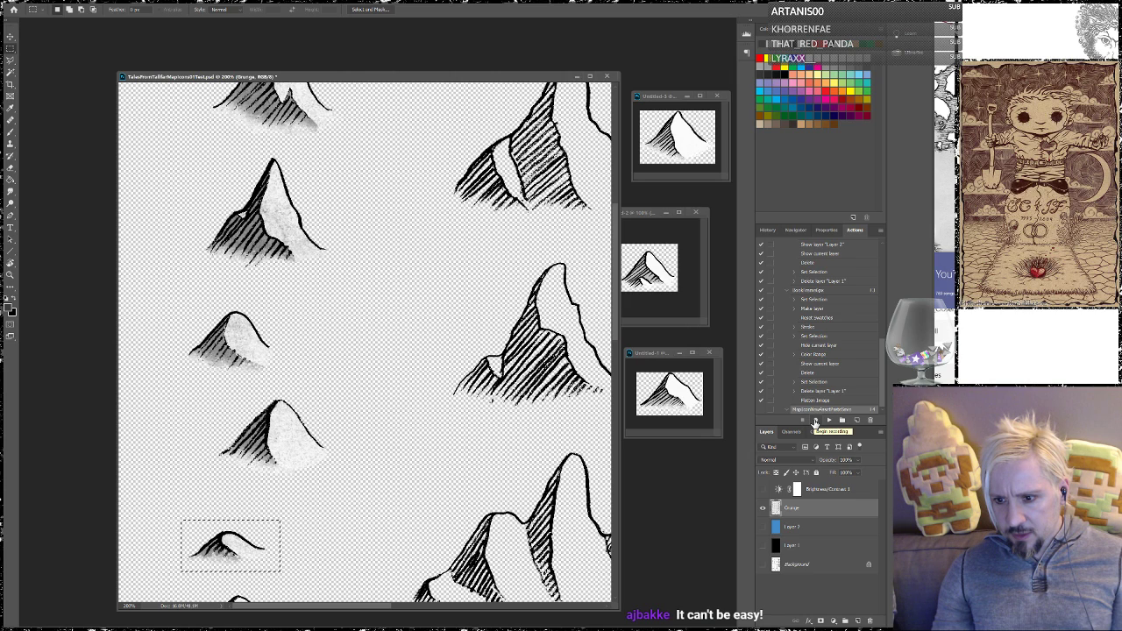
# Resume recording the action, copy the selected mountain and create a new clipboard-sized document with a white background
pyautogui.click(815, 422)
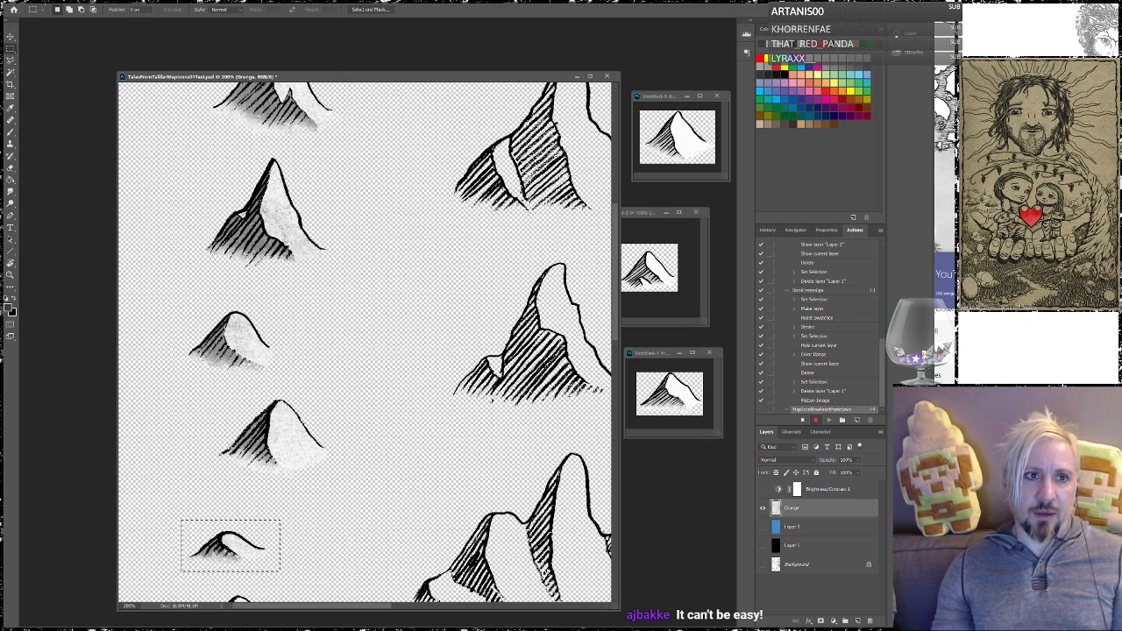
pyautogui.click(49, 1)
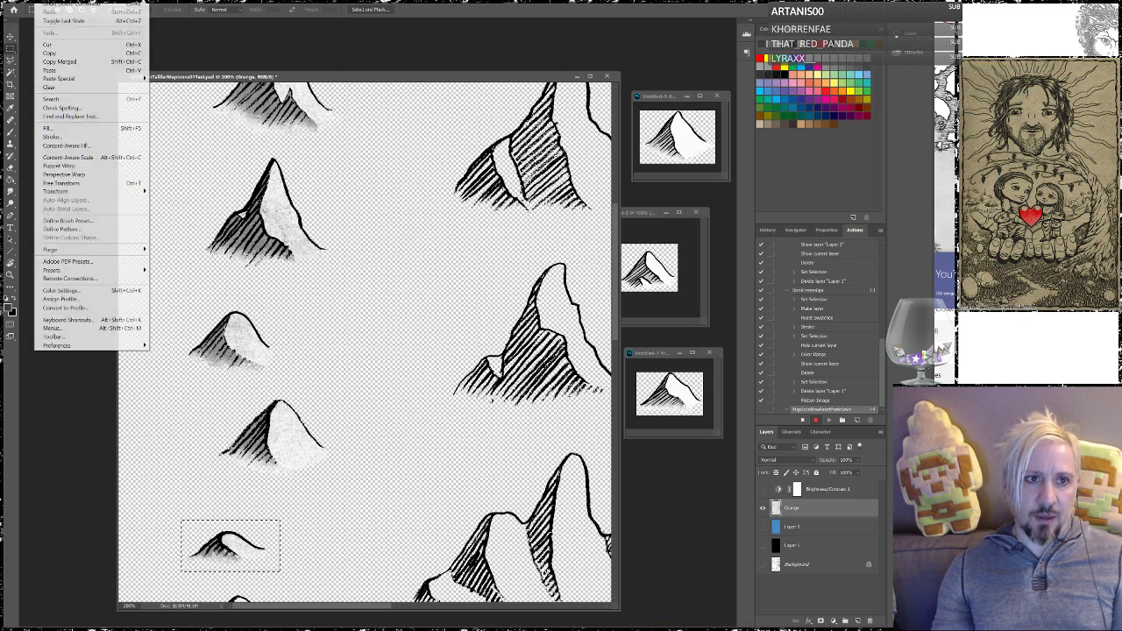
pyautogui.click(50, 54)
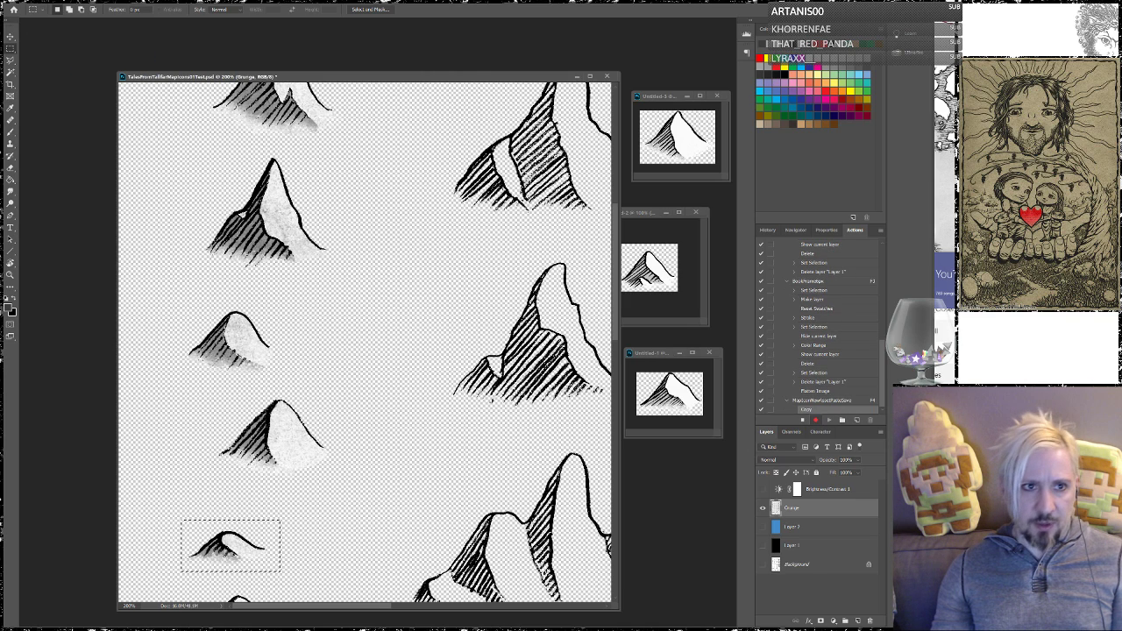
pyautogui.hotkey('alt', 'f')
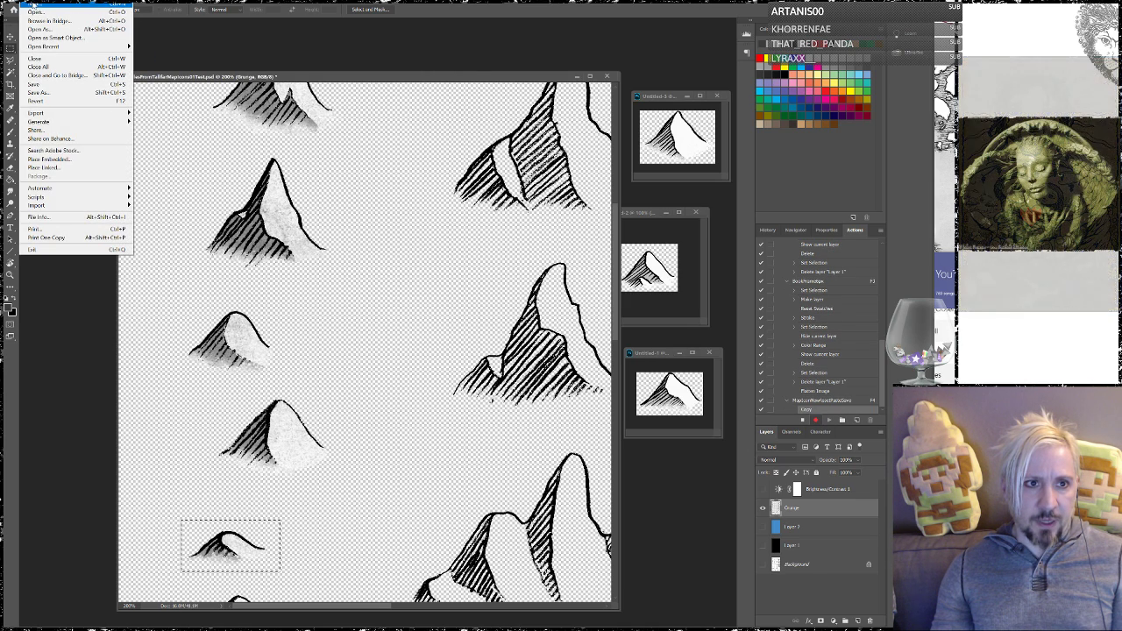
pyautogui.click(35, 7)
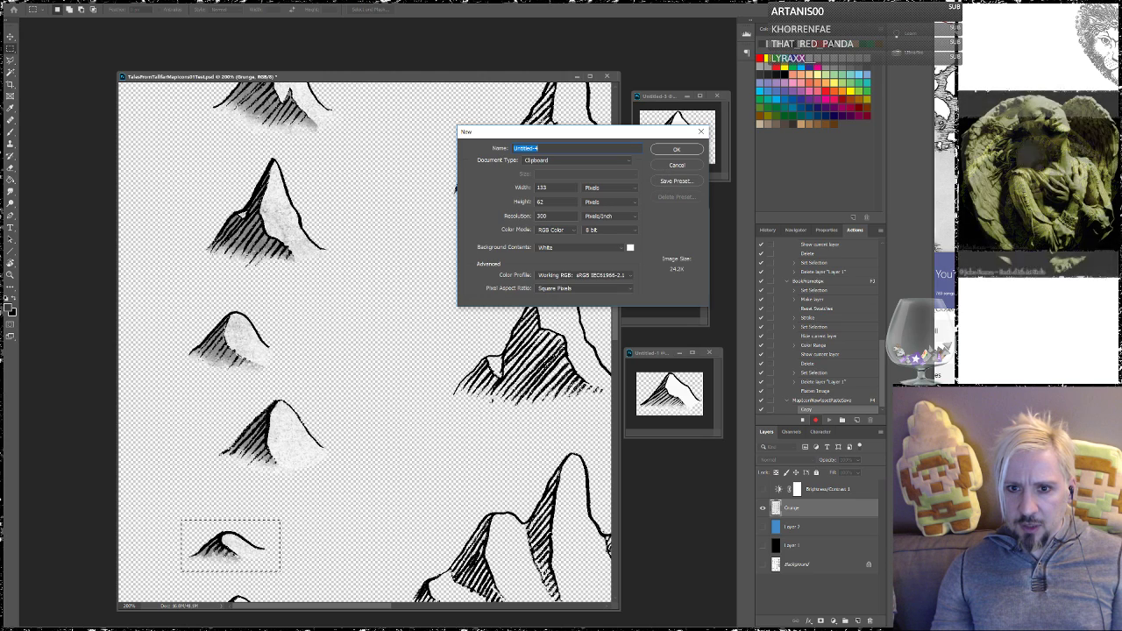
pyautogui.click(673, 149)
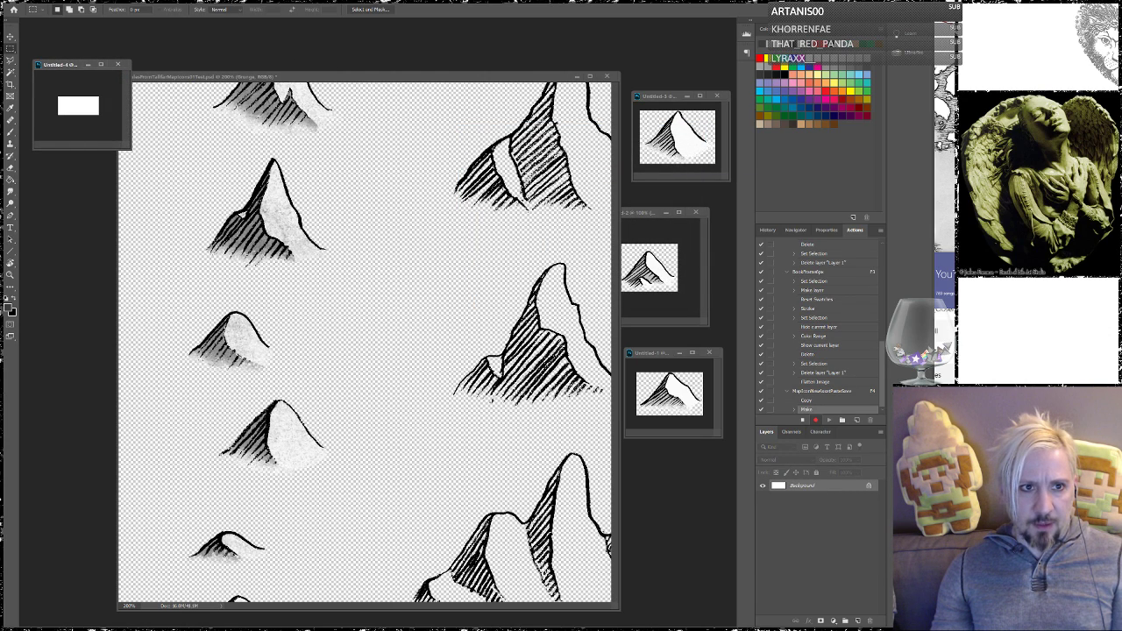
# Paste the copied mountain into the new document and delete its Background layer
pyautogui.click(50, 9)
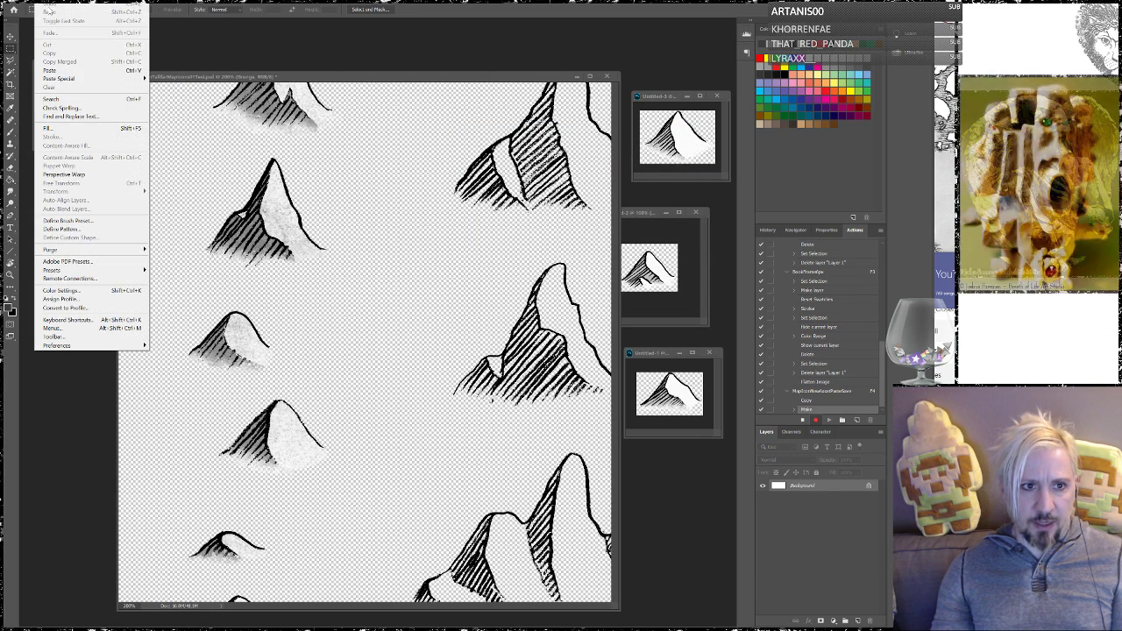
pyautogui.click(69, 71)
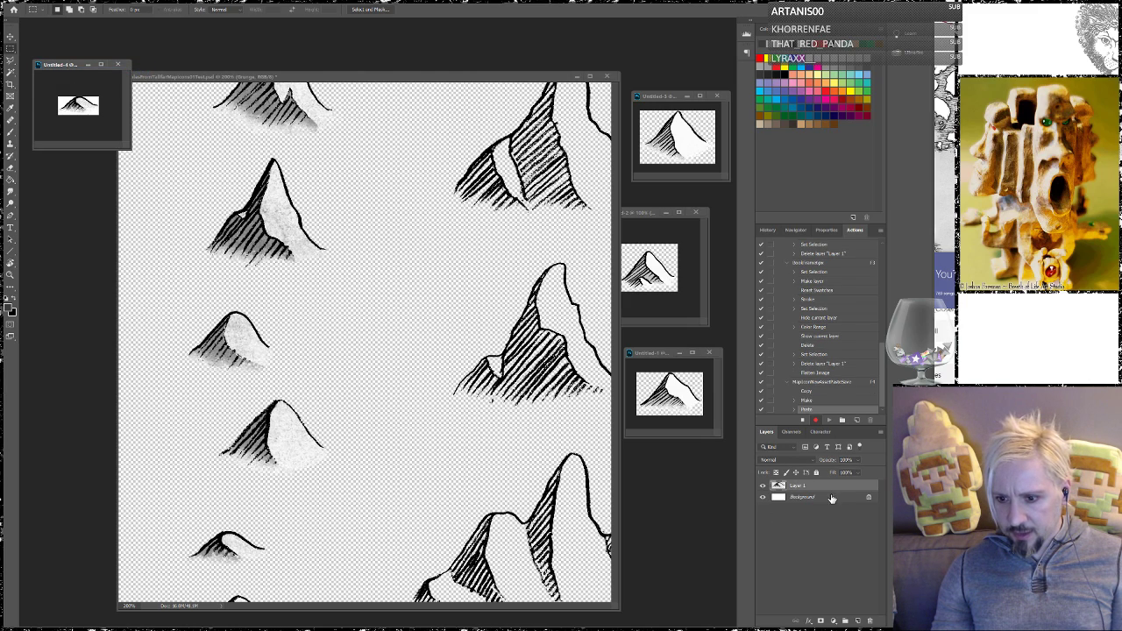
pyautogui.moveTo(846, 505); pyautogui.dragTo(873, 623)
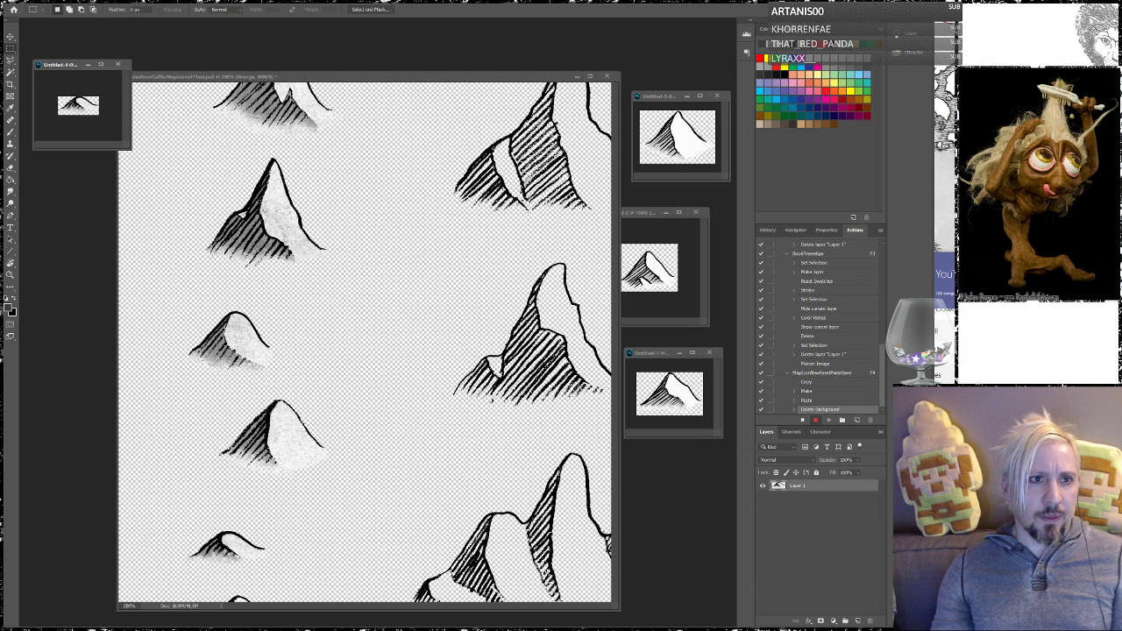
pyautogui.click(26, 0)
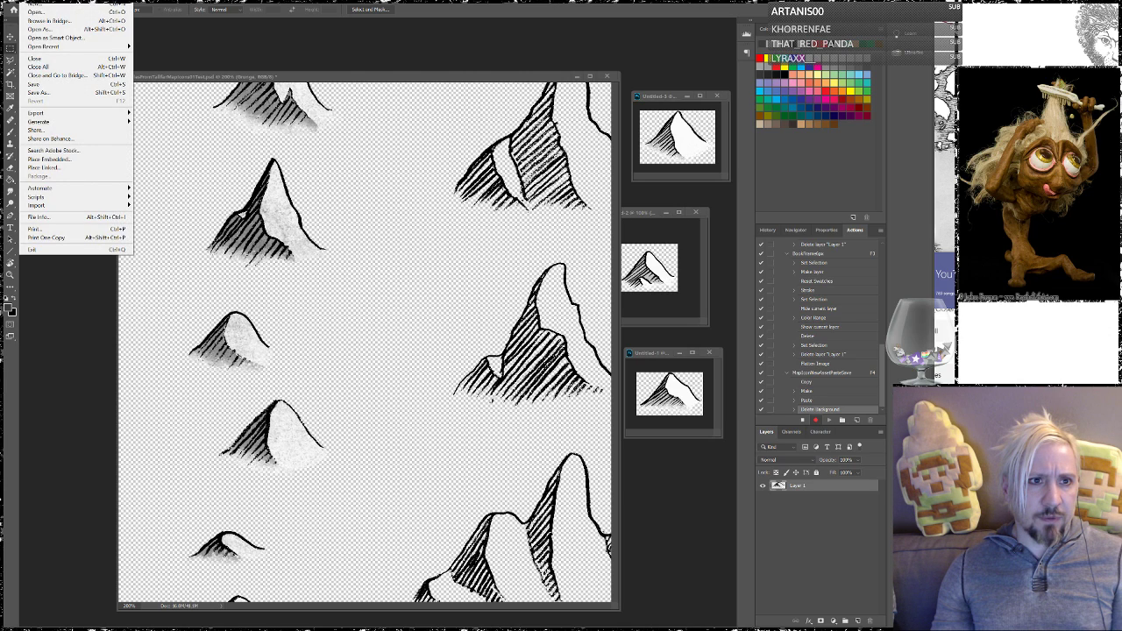
pyautogui.click(39, 93)
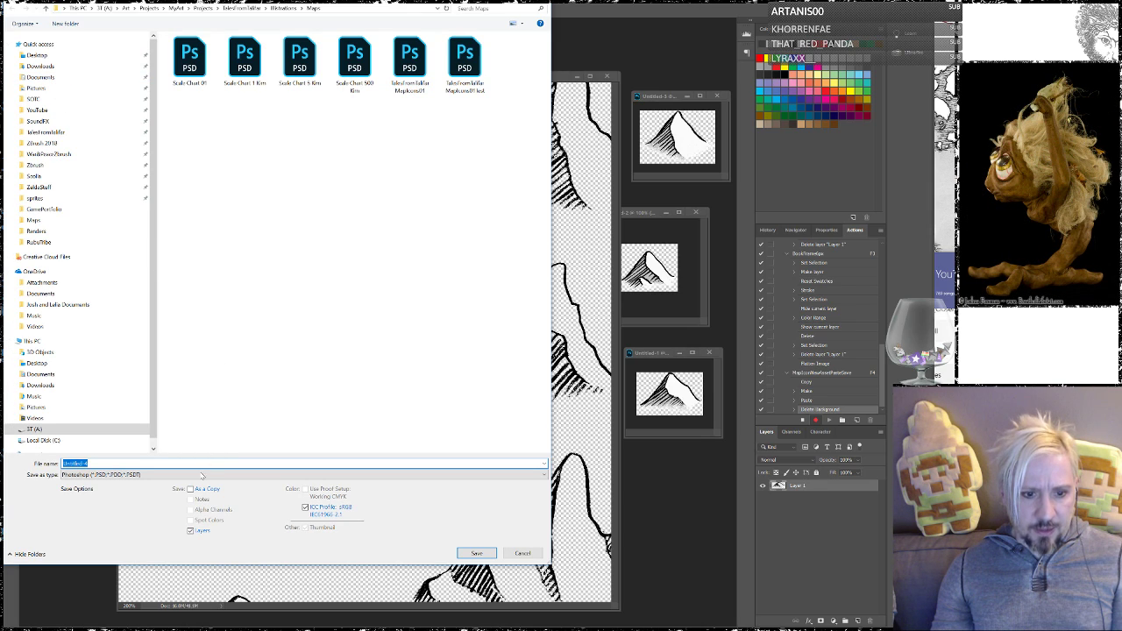
pyautogui.click(202, 476)
pyautogui.click(85, 441)
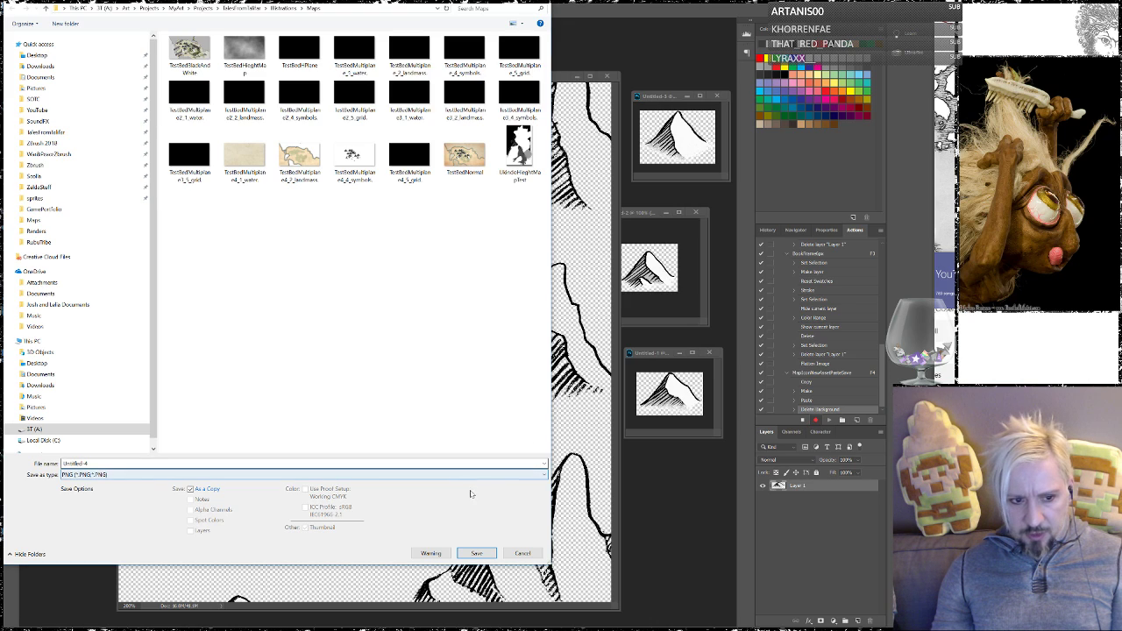
pyautogui.click(522, 554)
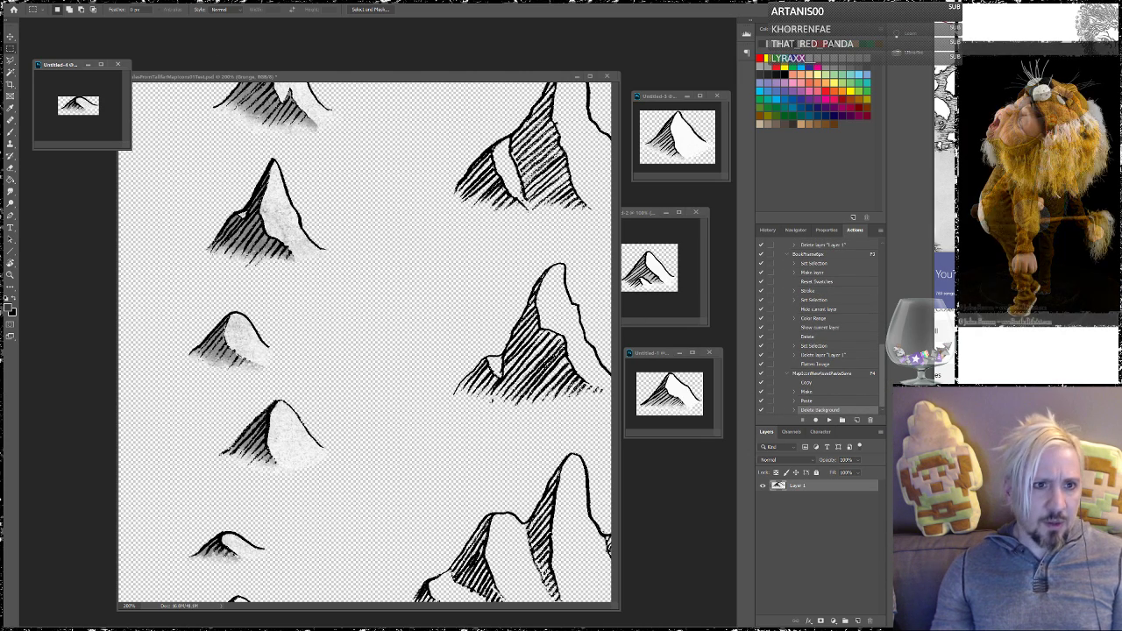
# Start saving the extracted low mountain as a PNG copy in the Wonderdraft custom sprites mountains folder
pyautogui.click(19, 1)
pyautogui.click(52, 95)
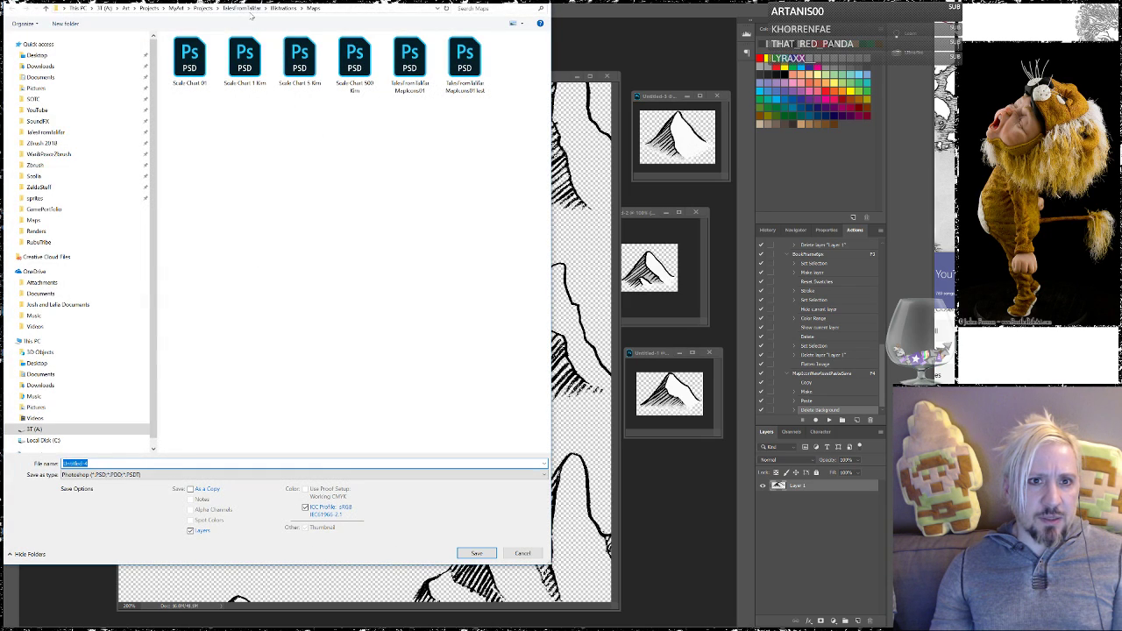
pyautogui.click(101, 474)
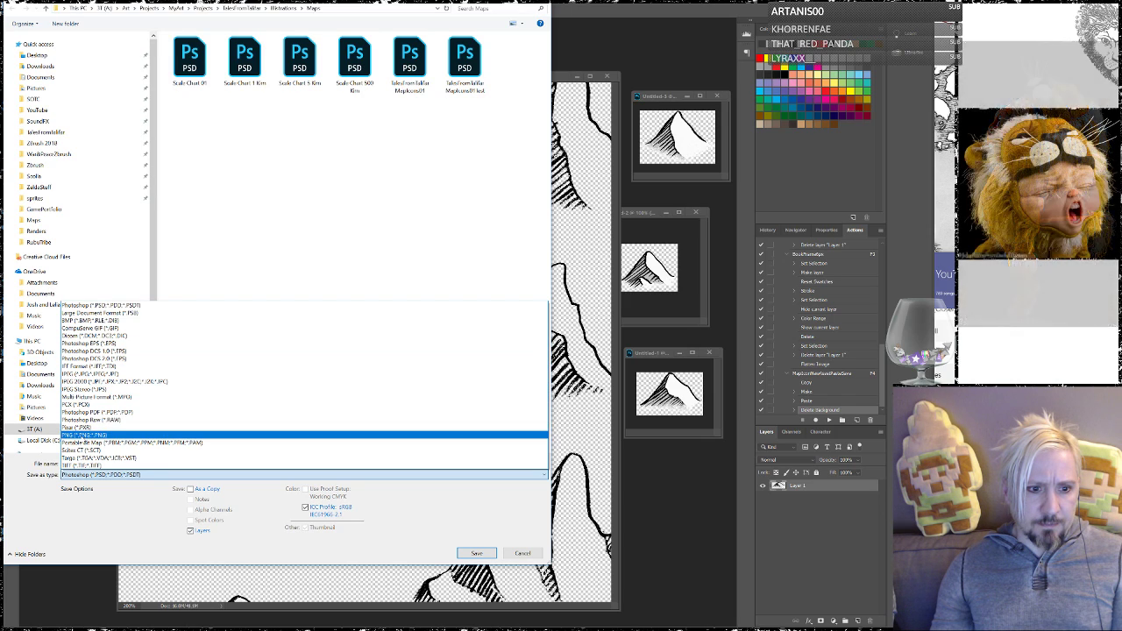
pyautogui.click(88, 435)
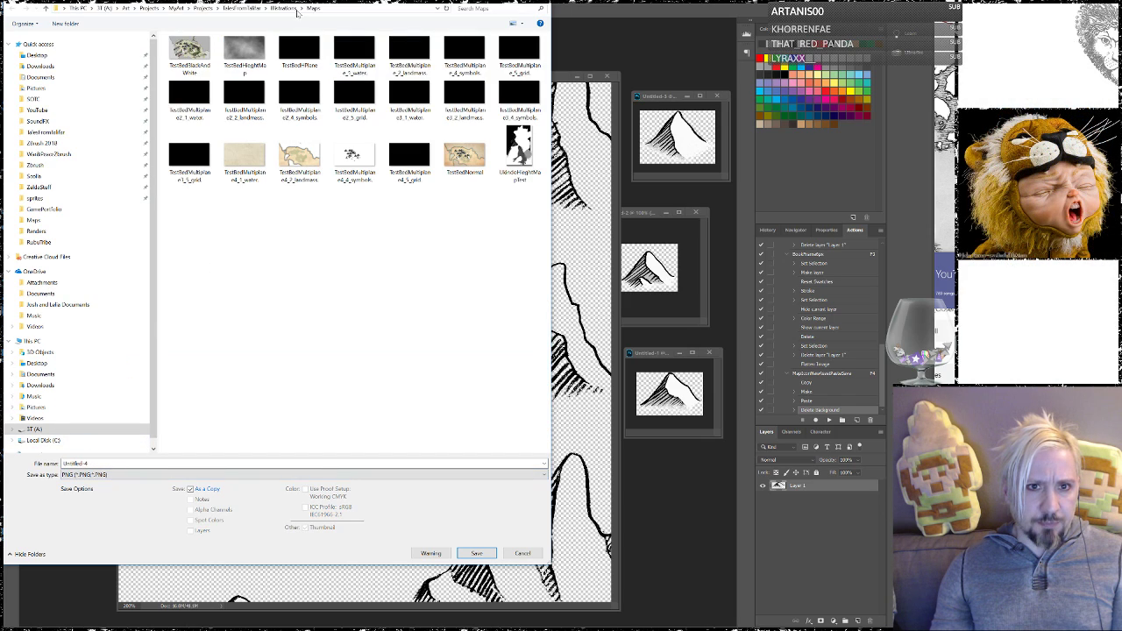
pyautogui.click(36, 198)
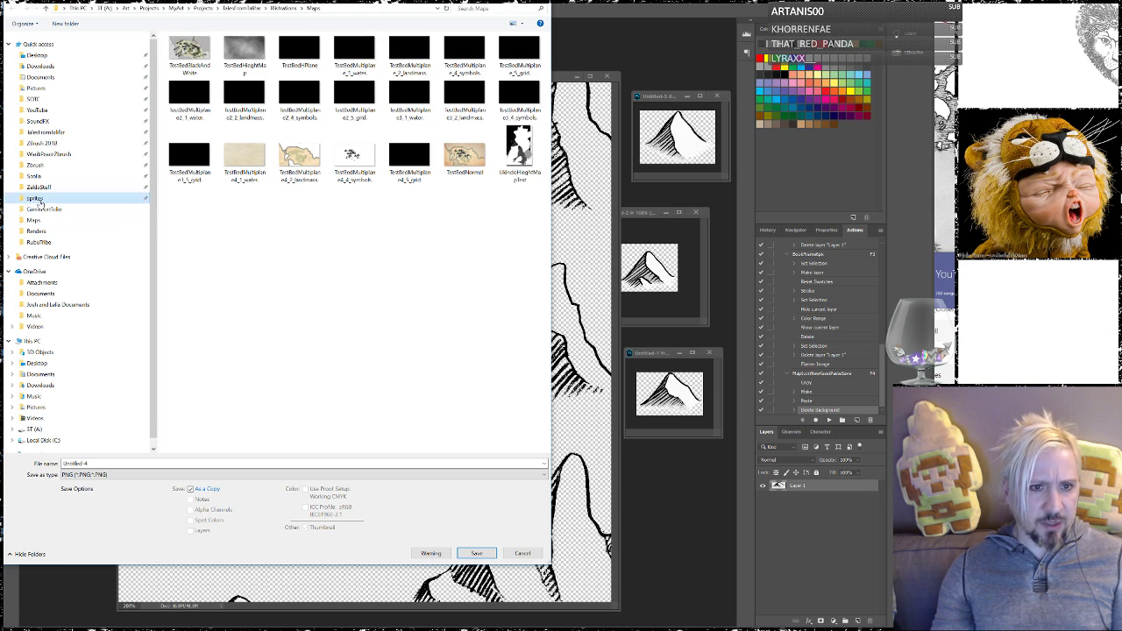
pyautogui.doubleClick(188, 52)
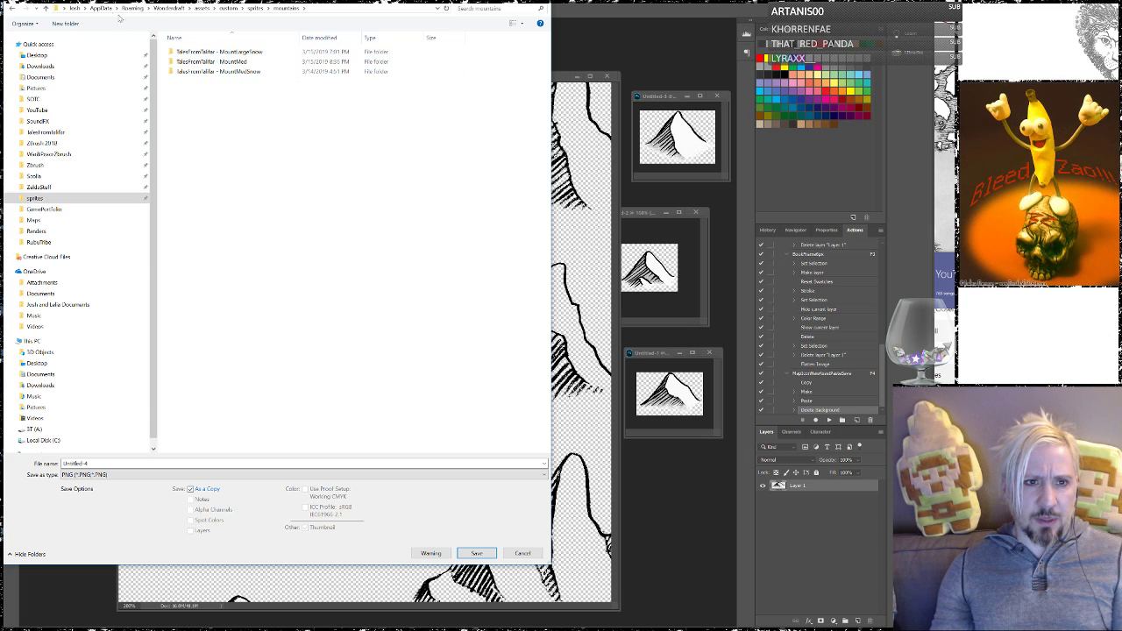
# Create a folder named TalesFromTalifar - HillLarge inside the mountains folder and open it
pyautogui.click(63, 24)
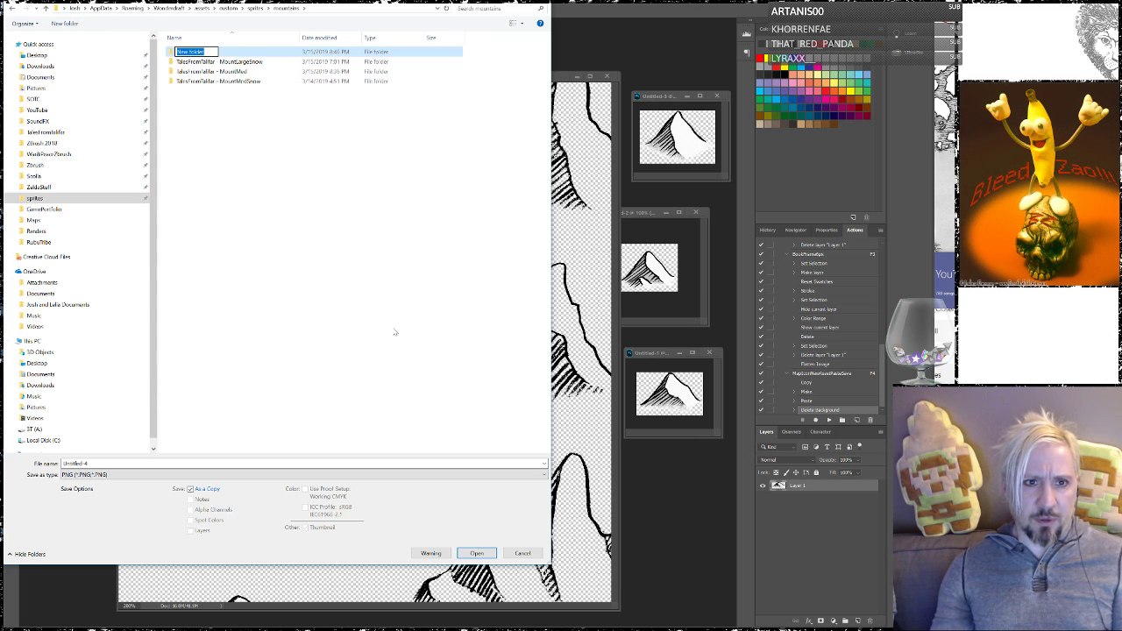
pyautogui.write('Tales')
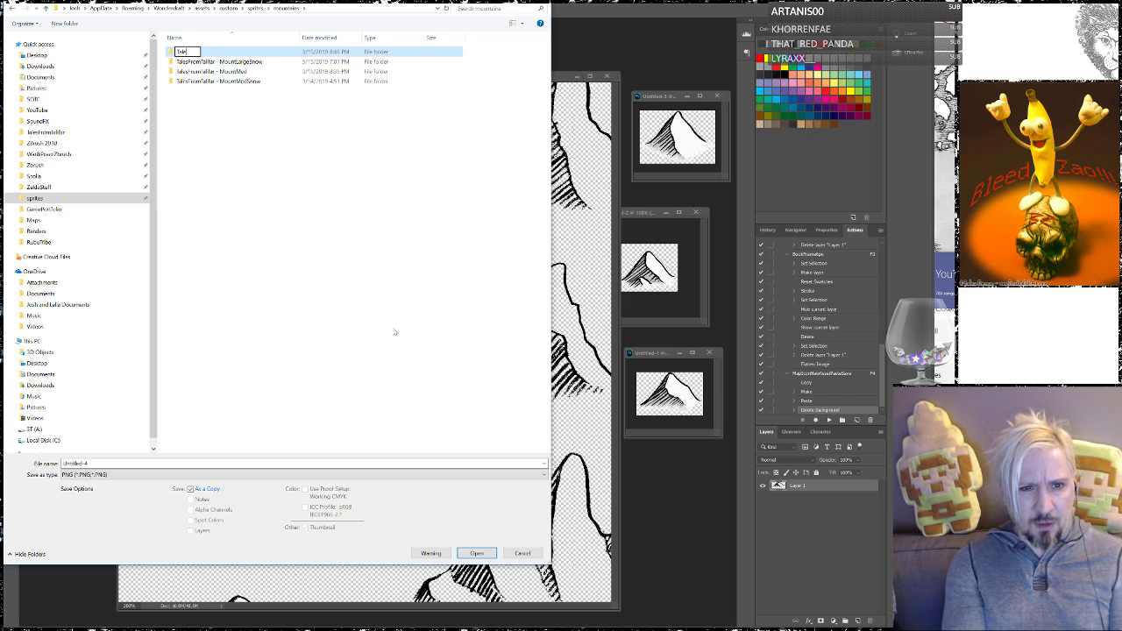
pyautogui.write('FromTalfar -')
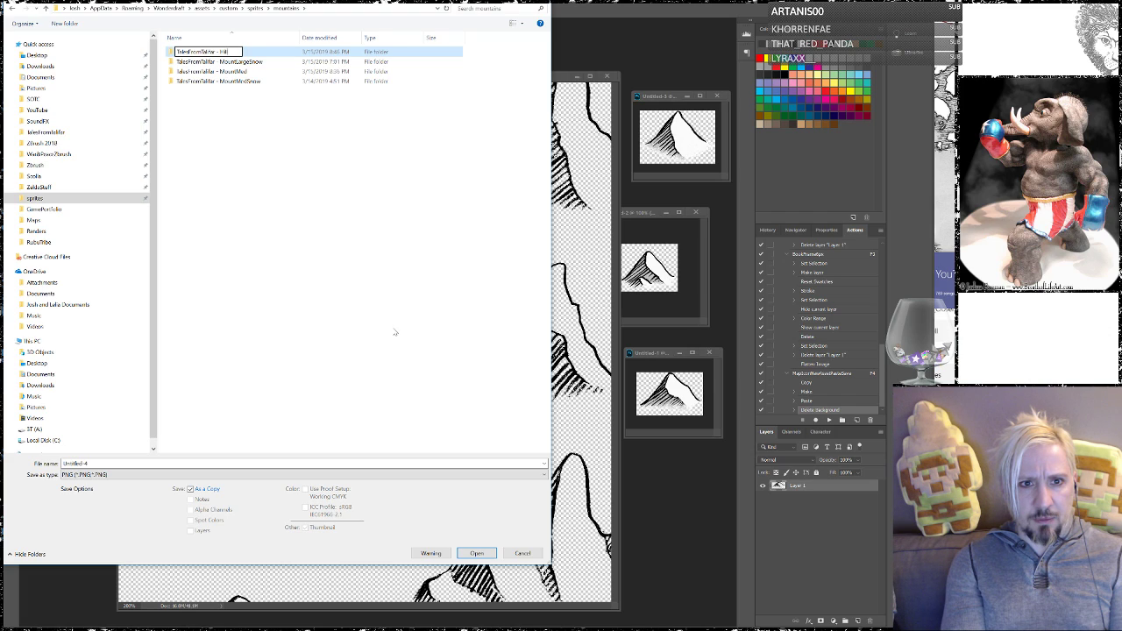
pyautogui.write('HillLarge')
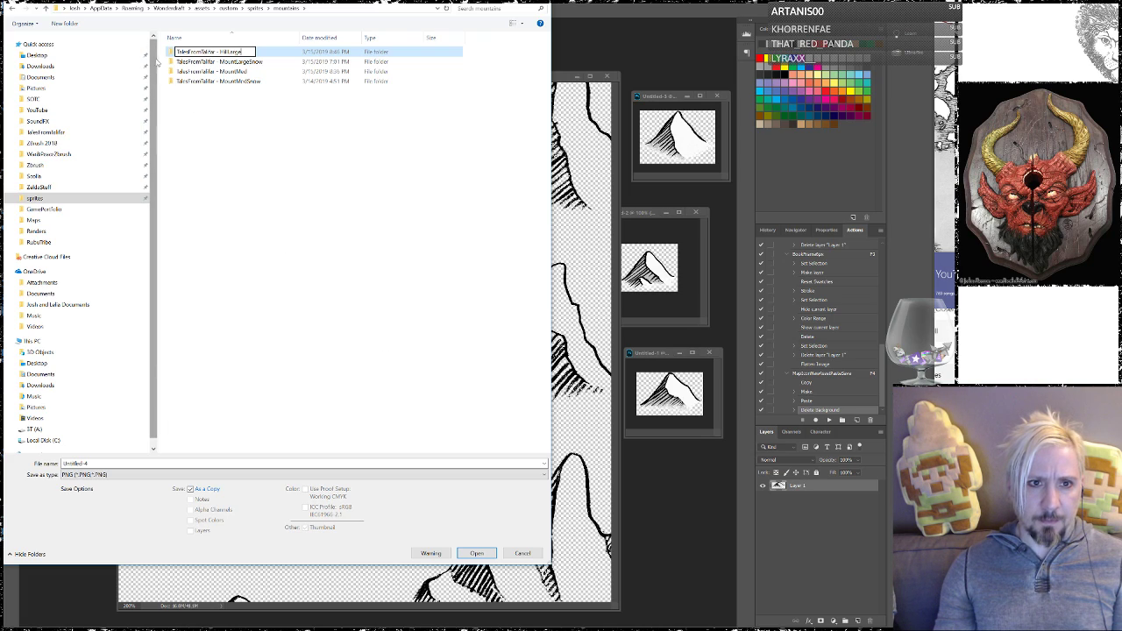
pyautogui.click(171, 54)
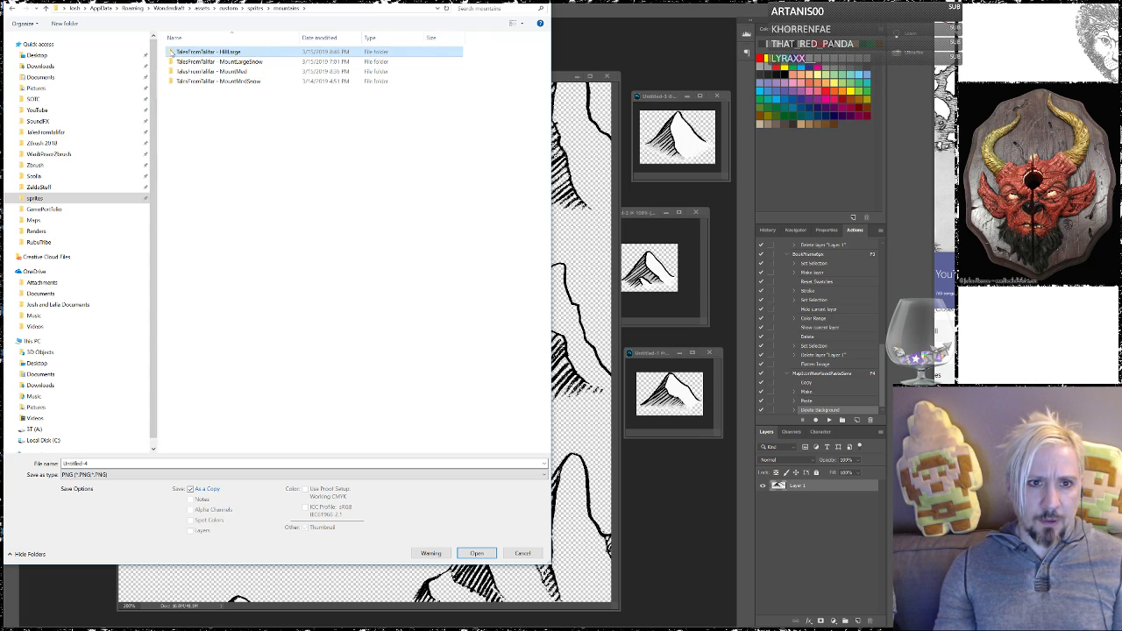
pyautogui.doubleClick(172, 53)
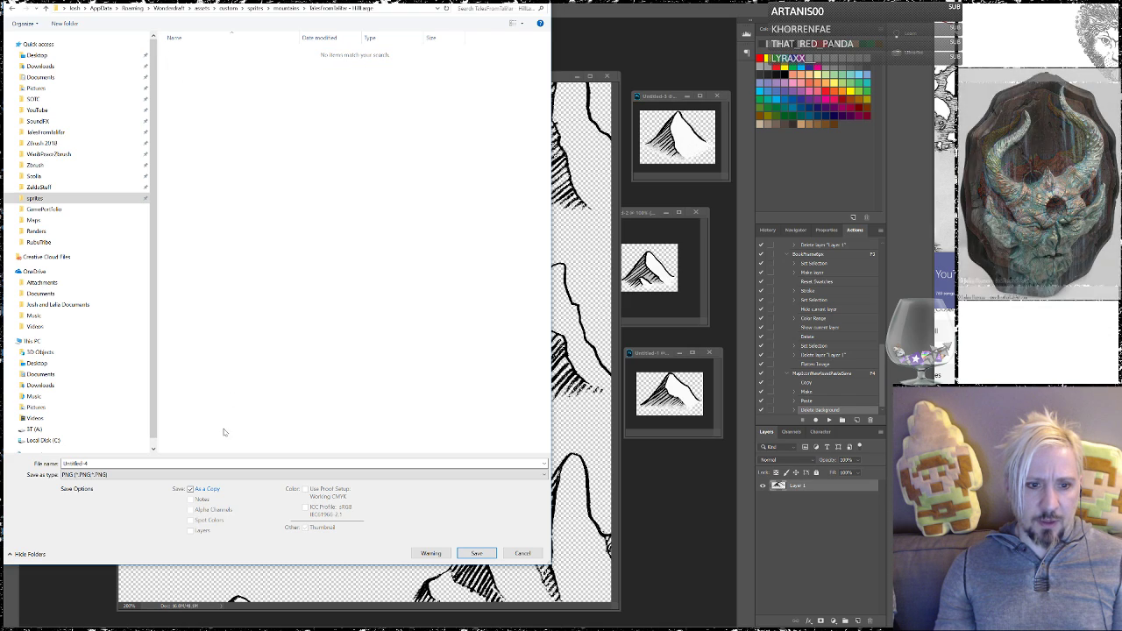
# Save the PNG as HillLarge01 with the large file size, fastest saving option
pyautogui.doubleClick(112, 463)
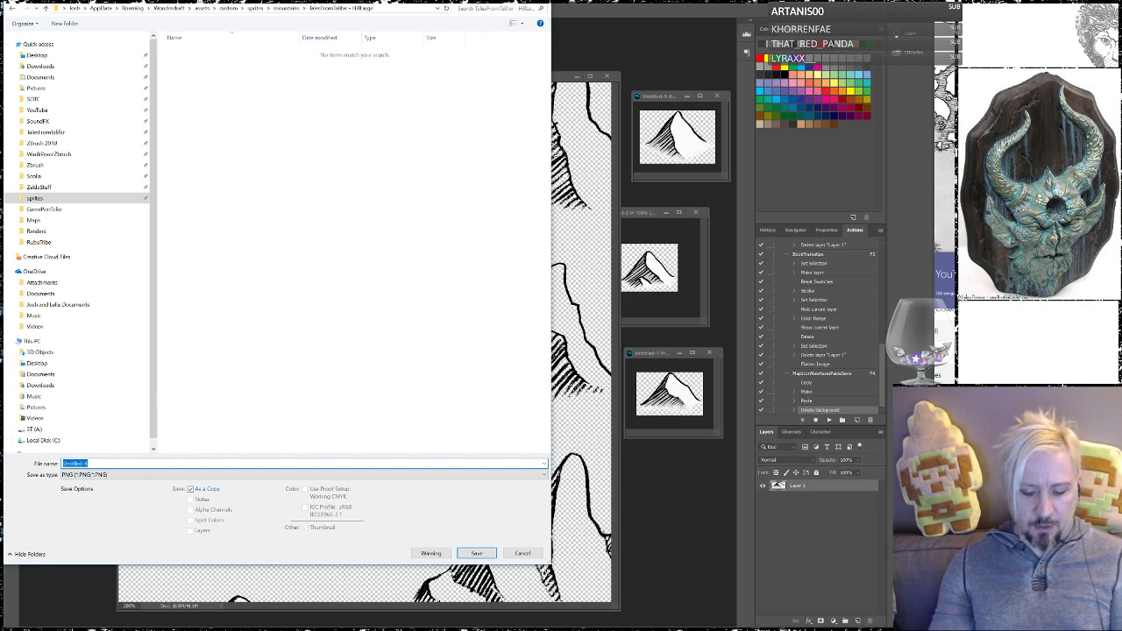
pyautogui.write('Hil')
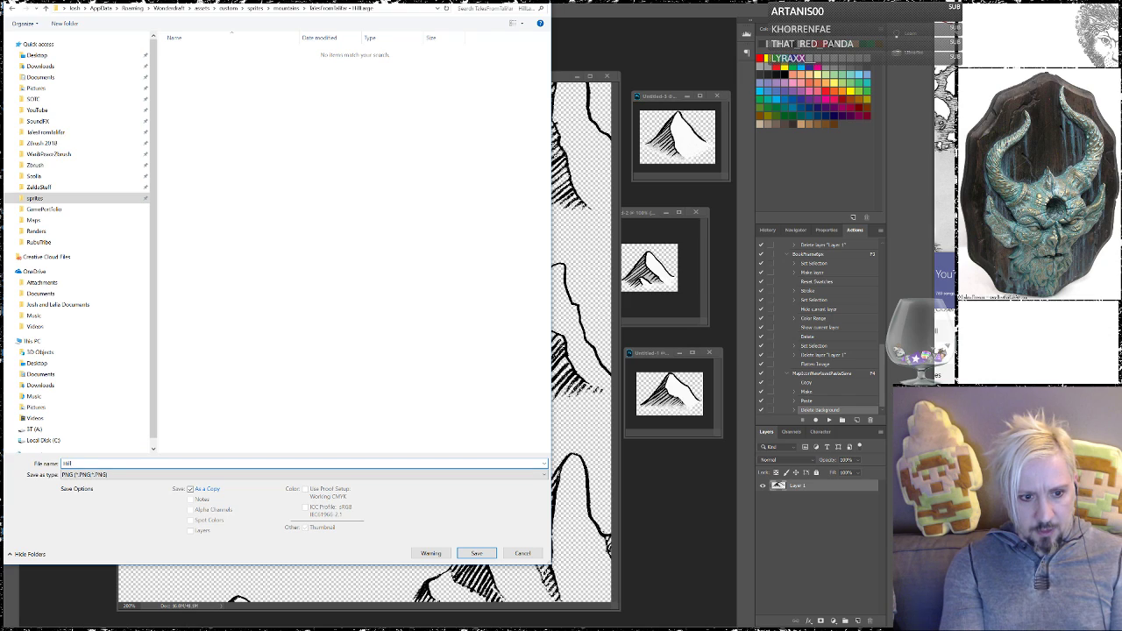
pyautogui.write('lLarge01')
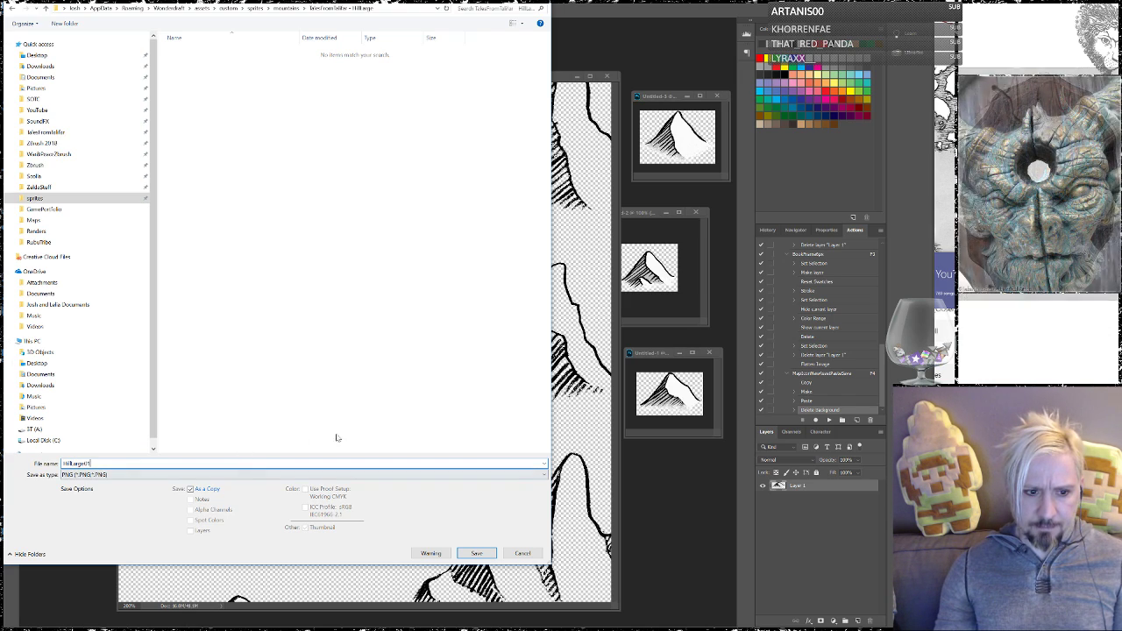
pyautogui.click(474, 554)
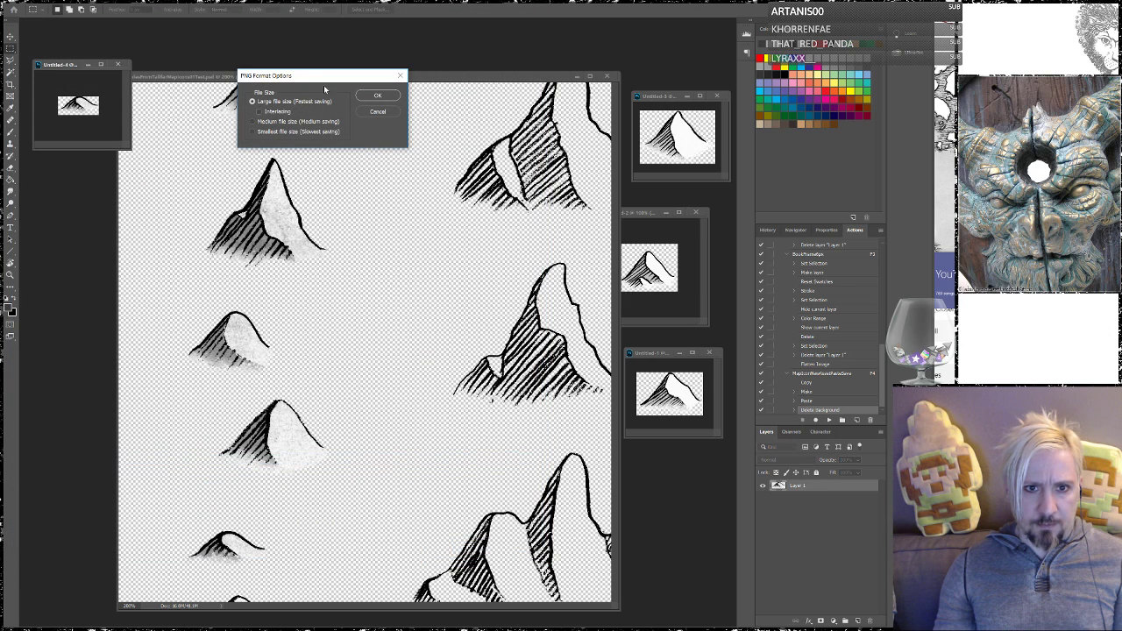
pyautogui.click(371, 99)
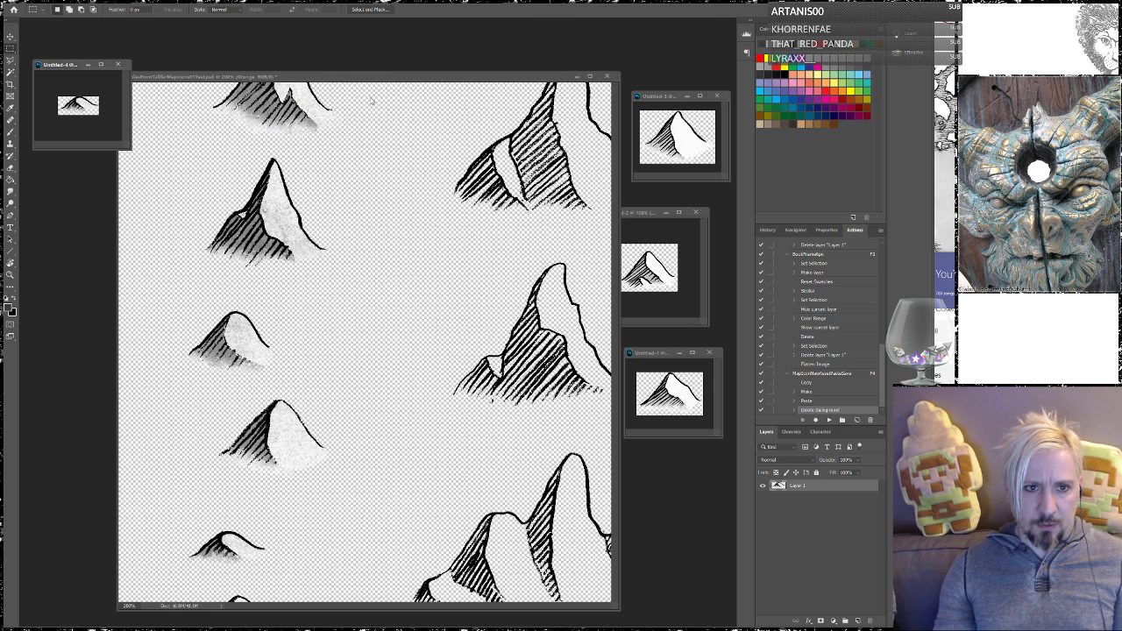
# Park the saved hill's document beside the other extracted sprites and return to the map asset sheet at 100% zoom
pyautogui.moveTo(61, 62); pyautogui.dragTo(649, 483)
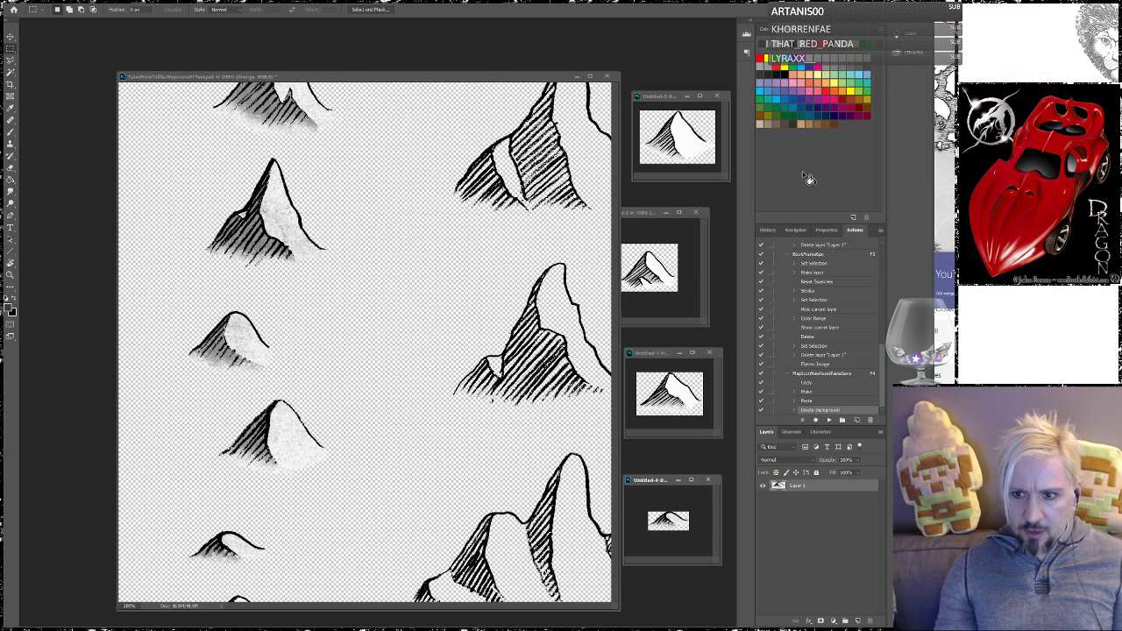
pyautogui.click(796, 230)
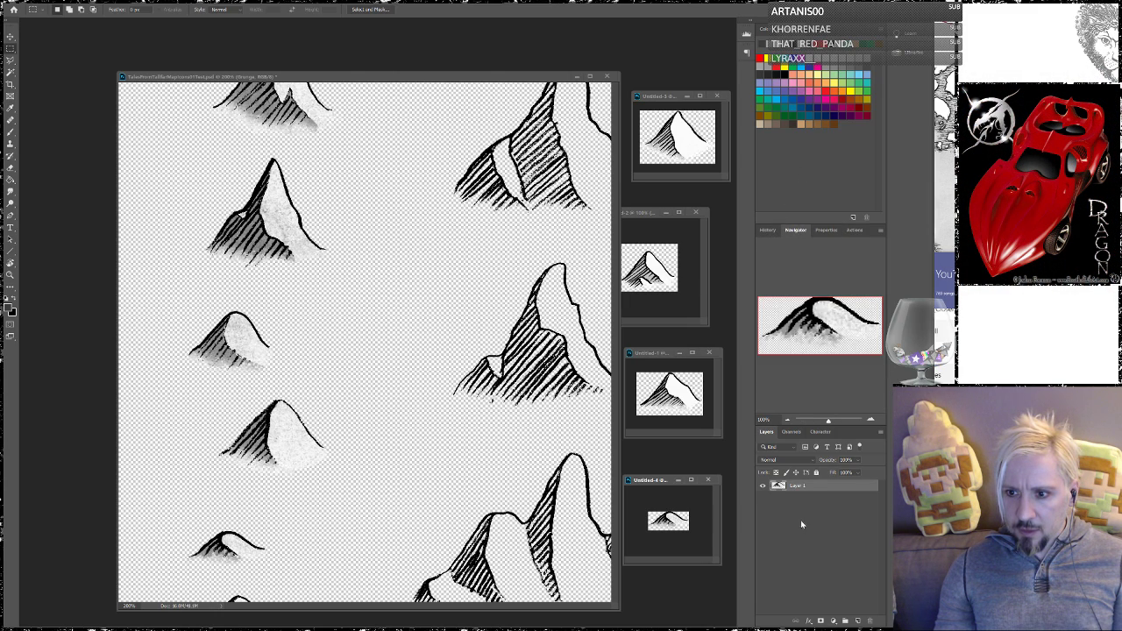
pyautogui.click(788, 421)
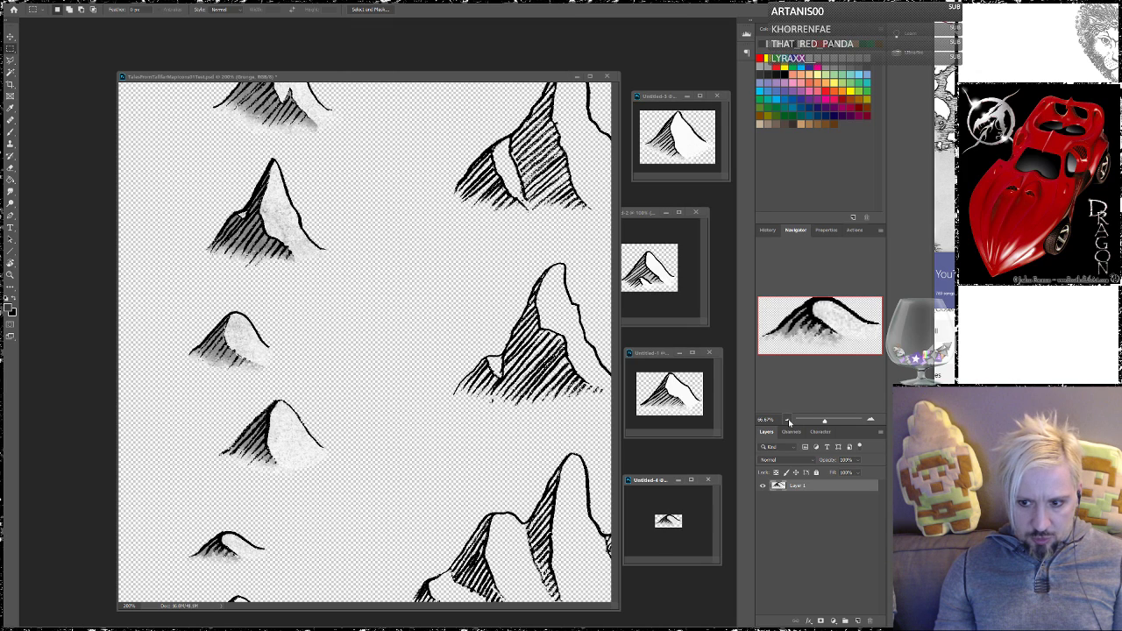
pyautogui.hotkey('ctrl', 'Tab')
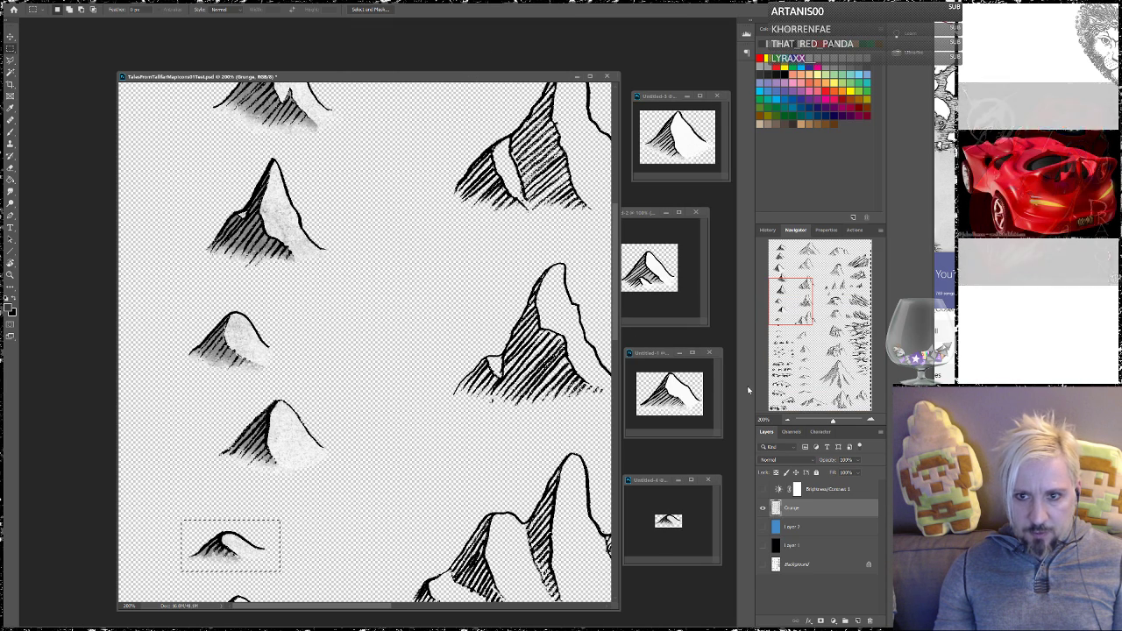
pyautogui.click(787, 421)
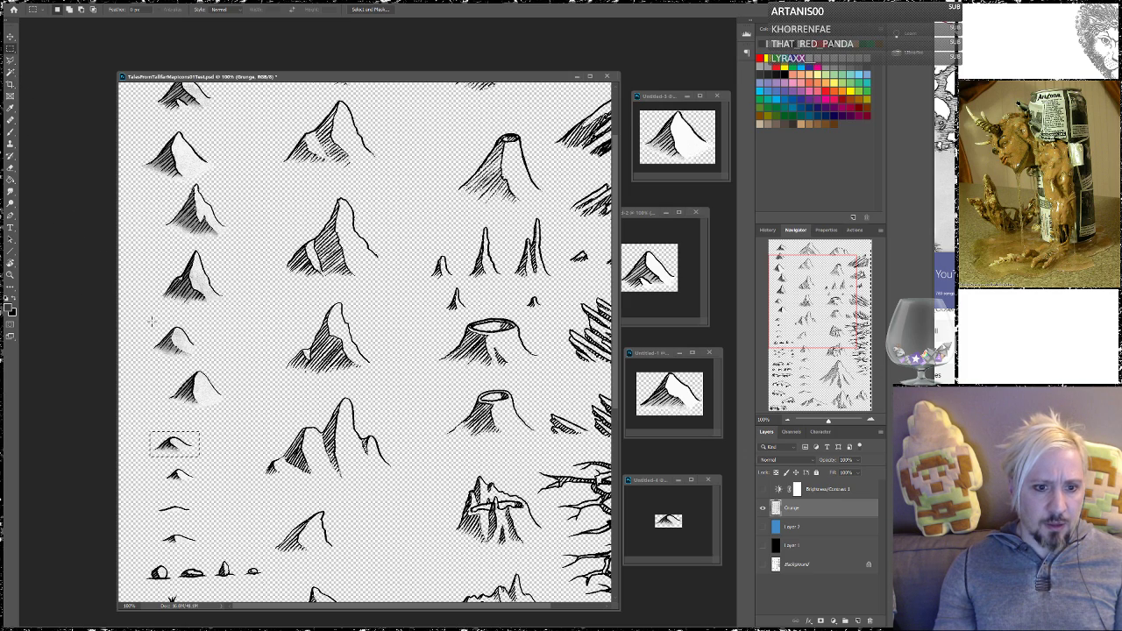
# Frame the small rounded mountain two places above the low hill in the first column and copy it into a new transparent document
pyautogui.moveTo(150, 322); pyautogui.dragTo(211, 362)
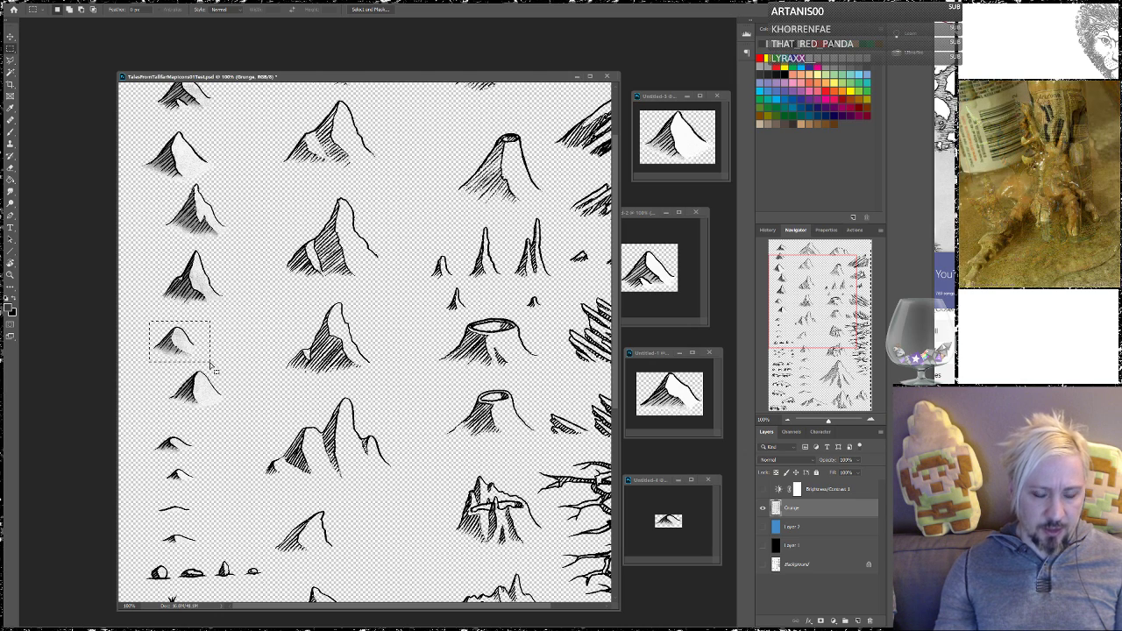
pyautogui.hotkey('ctrl', 'c')
pyautogui.hotkey('ctrl', 'n')
pyautogui.press('Return')
pyautogui.hotkey('ctrl', 'v')
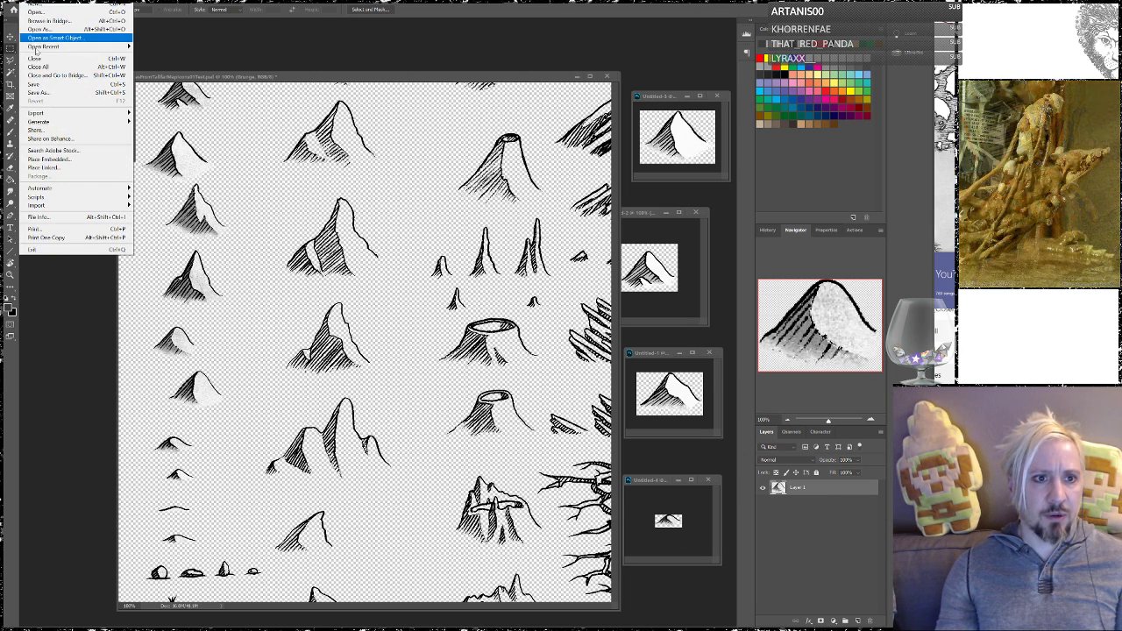
# Save the new document as a PNG named HillLarge02 in the HillLarge folder and park its window beside the other sprites
pyautogui.click(53, 90)
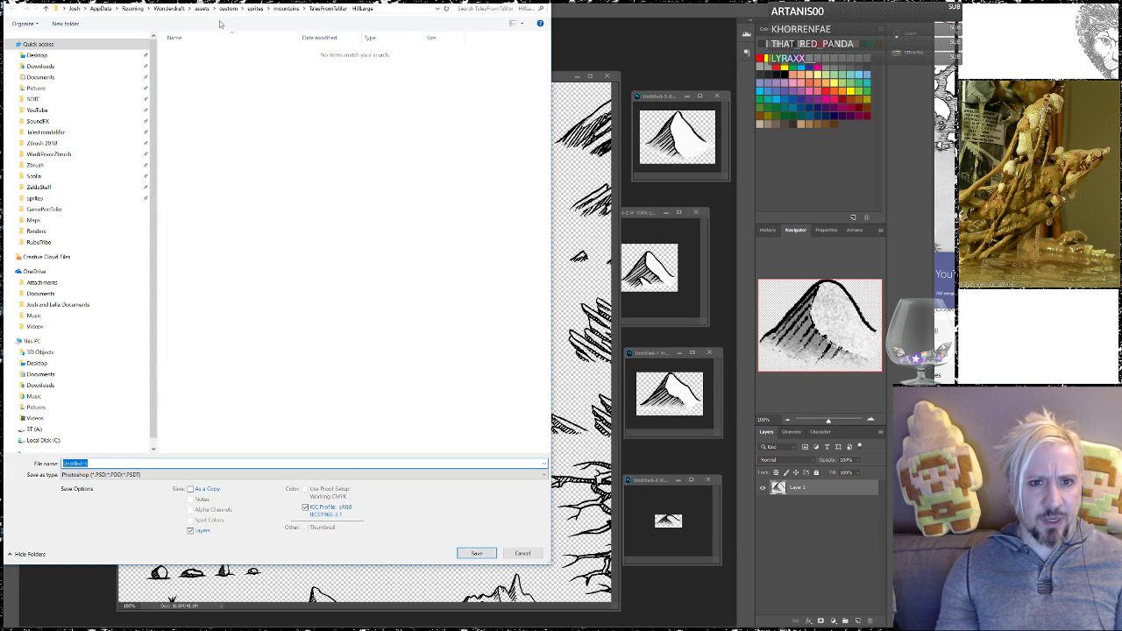
pyautogui.click(97, 474)
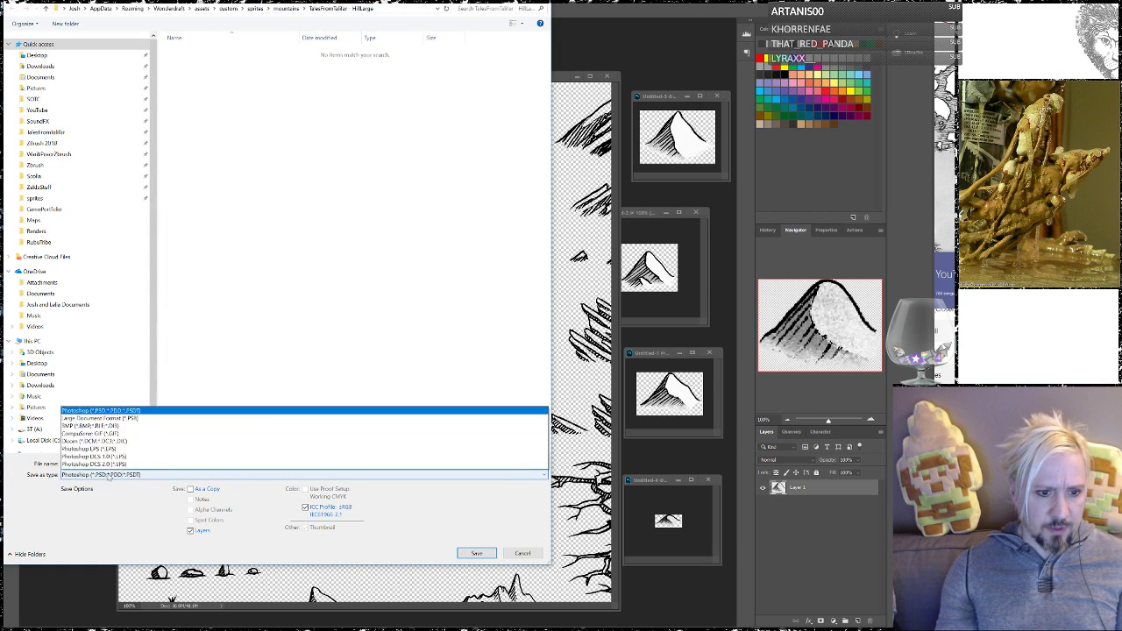
pyautogui.click(79, 435)
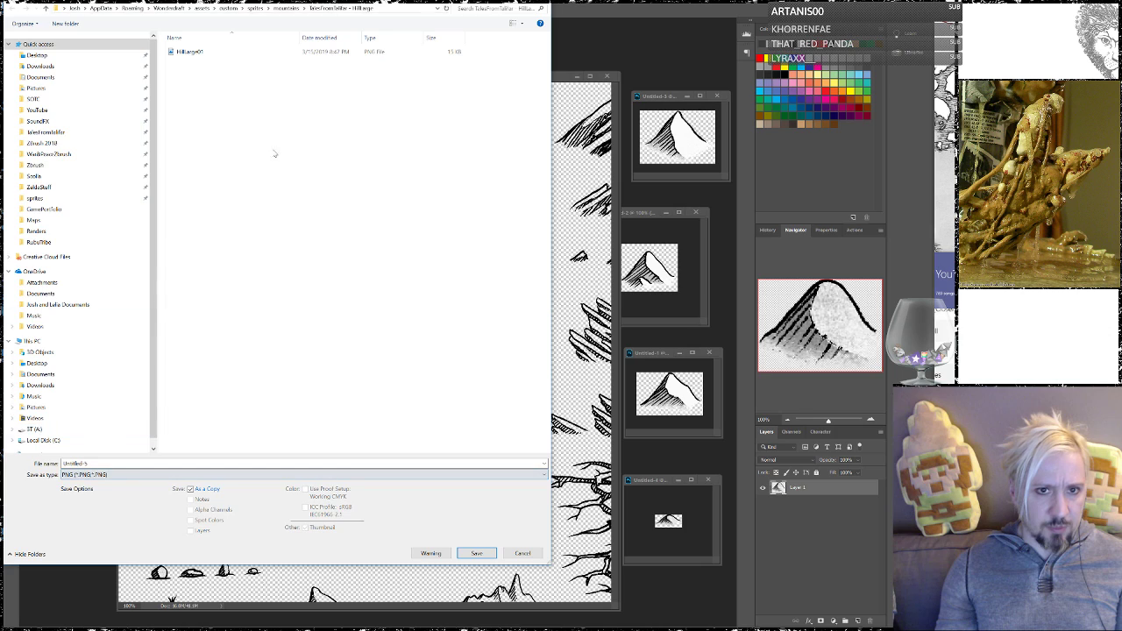
pyautogui.click(200, 55)
pyautogui.click(91, 464)
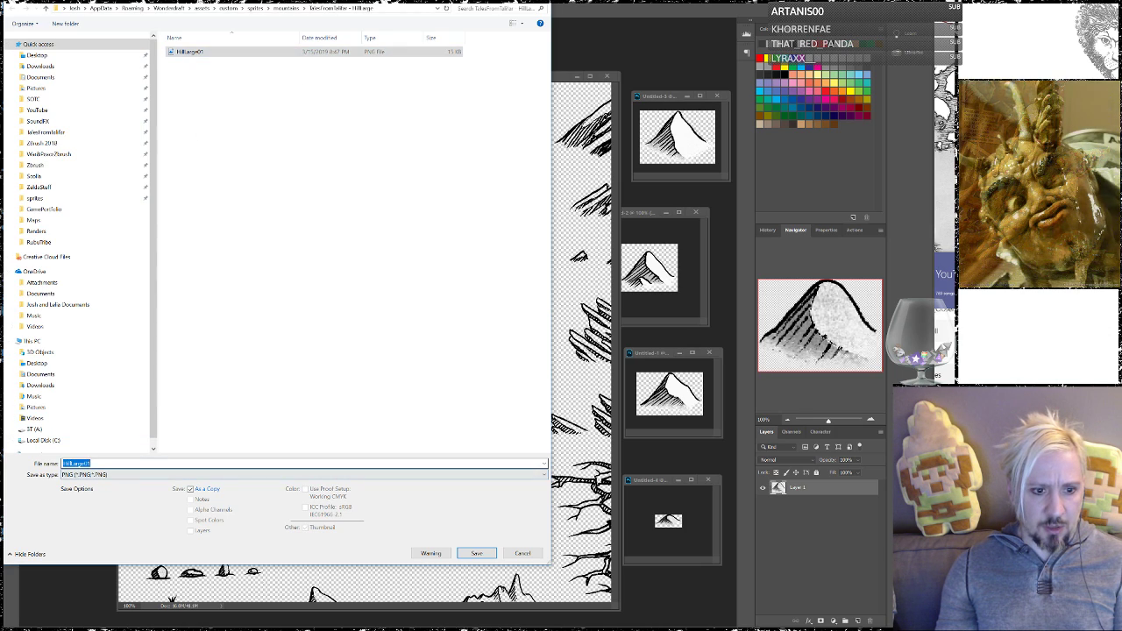
pyautogui.press('BackSpace')
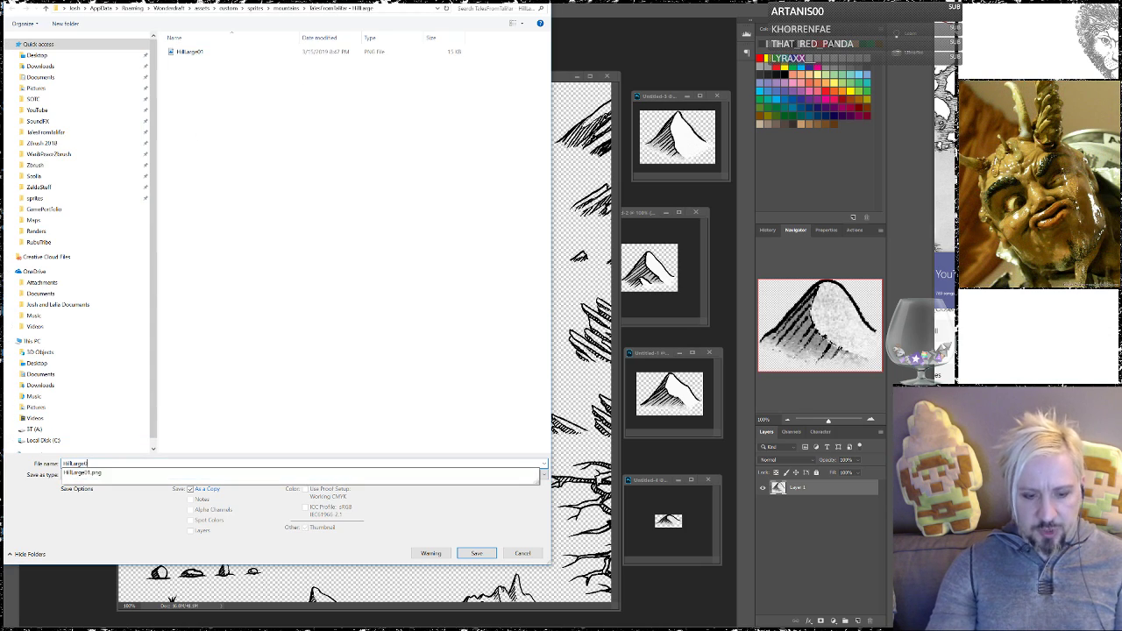
pyautogui.write('2')
pyautogui.click(476, 553)
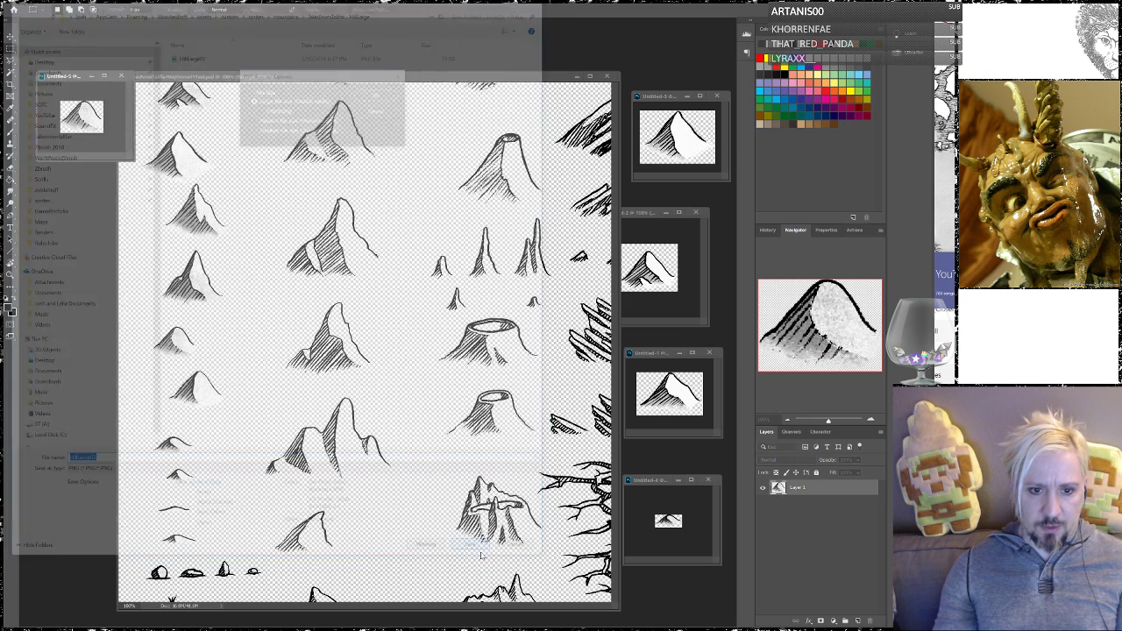
pyautogui.click(368, 95)
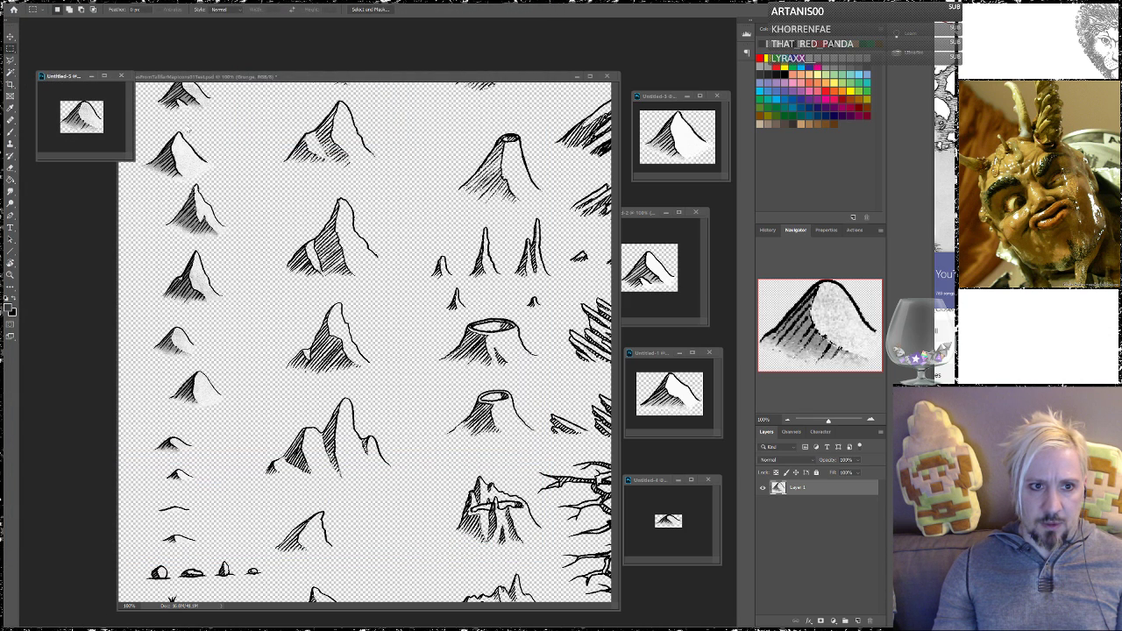
pyautogui.moveTo(60, 80); pyautogui.dragTo(649, 392)
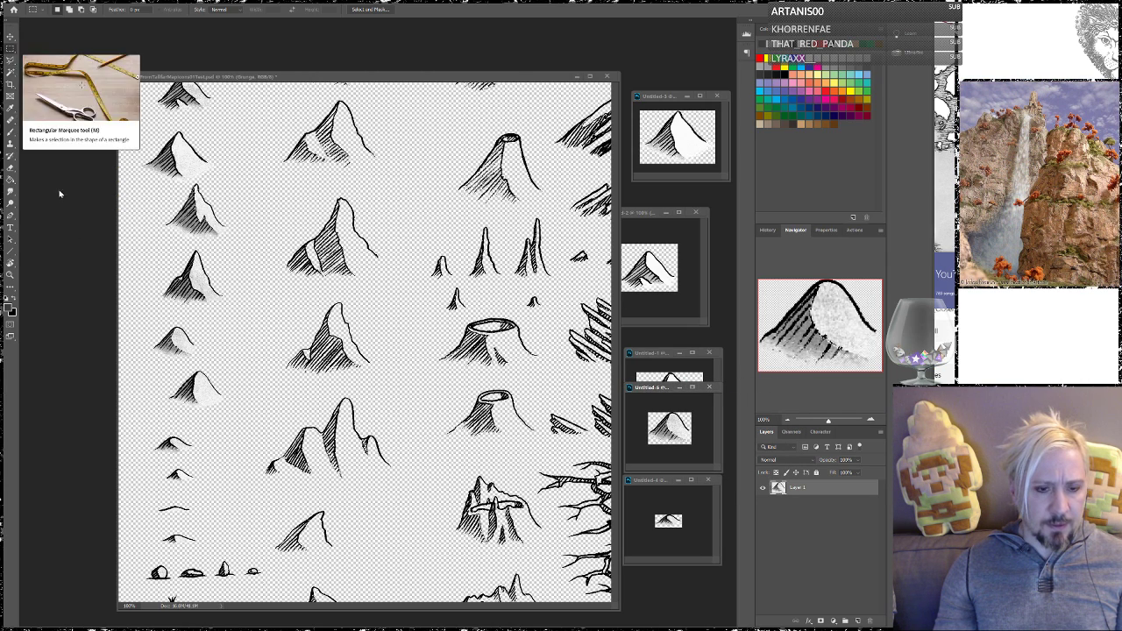
# Frame the mountain directly above the low hill in the first column and copy it into a new transparent document
pyautogui.moveTo(150, 321); pyautogui.dragTo(209, 362)
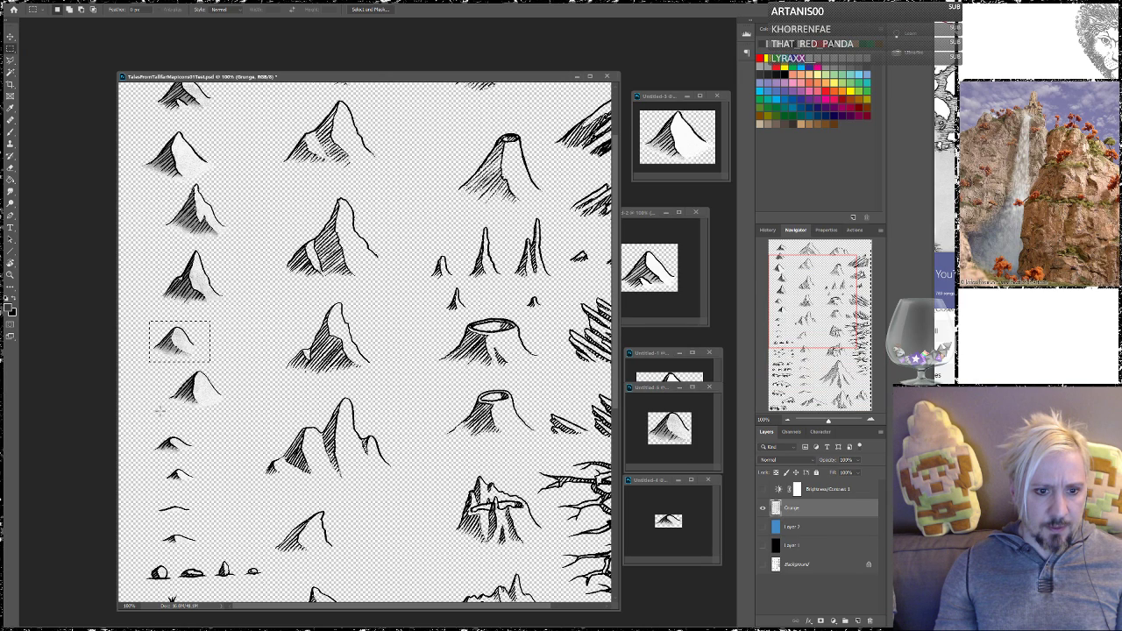
pyautogui.moveTo(235, 416); pyautogui.dragTo(160, 365)
pyautogui.hotkey('ctrl', 'c')
pyautogui.hotkey('ctrl', 'n')
pyautogui.press('Return')
pyautogui.hotkey('ctrl', 'v')
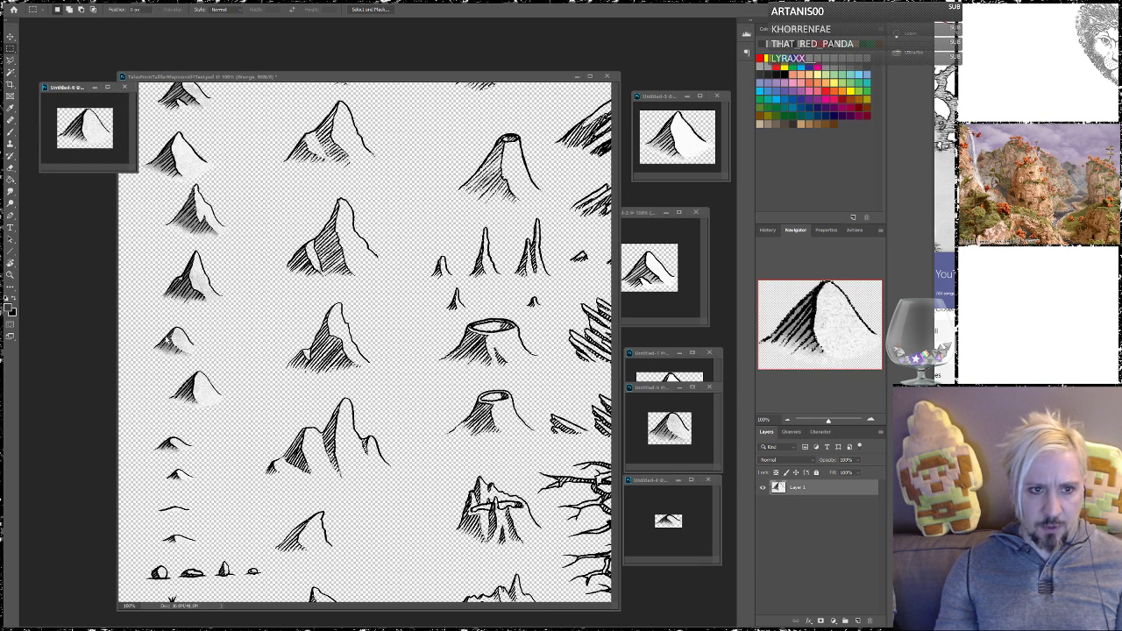
# Save the new document as a PNG named HillLarge03 in the HillLarge folder and park its window beside the other sprites
pyautogui.hotkey('alt', 'f')
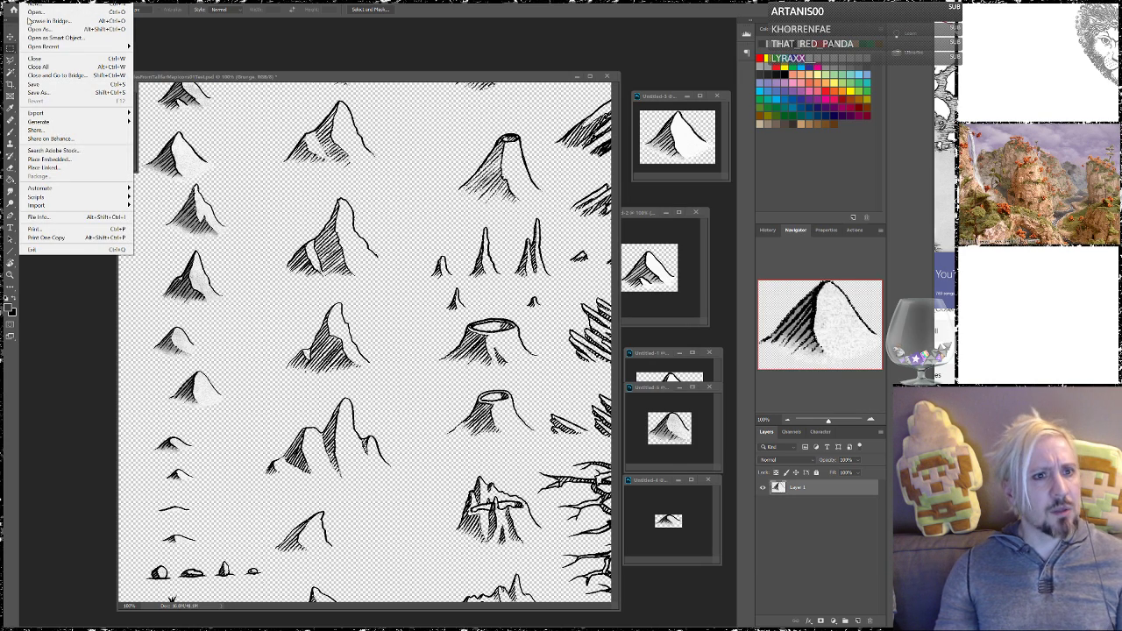
pyautogui.click(46, 93)
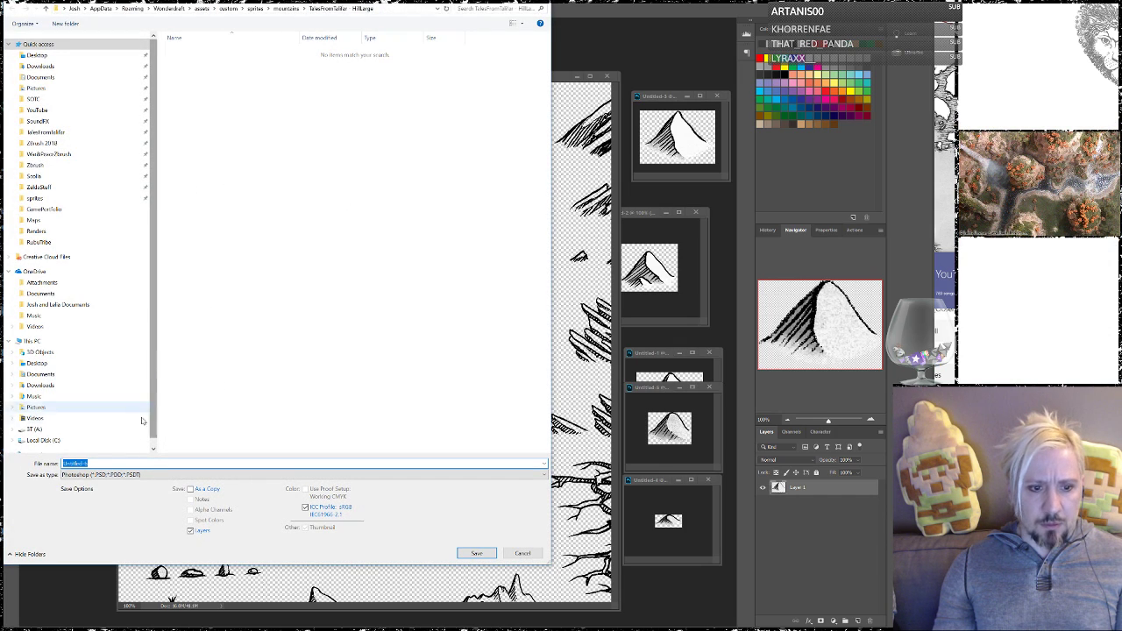
pyautogui.click(123, 474)
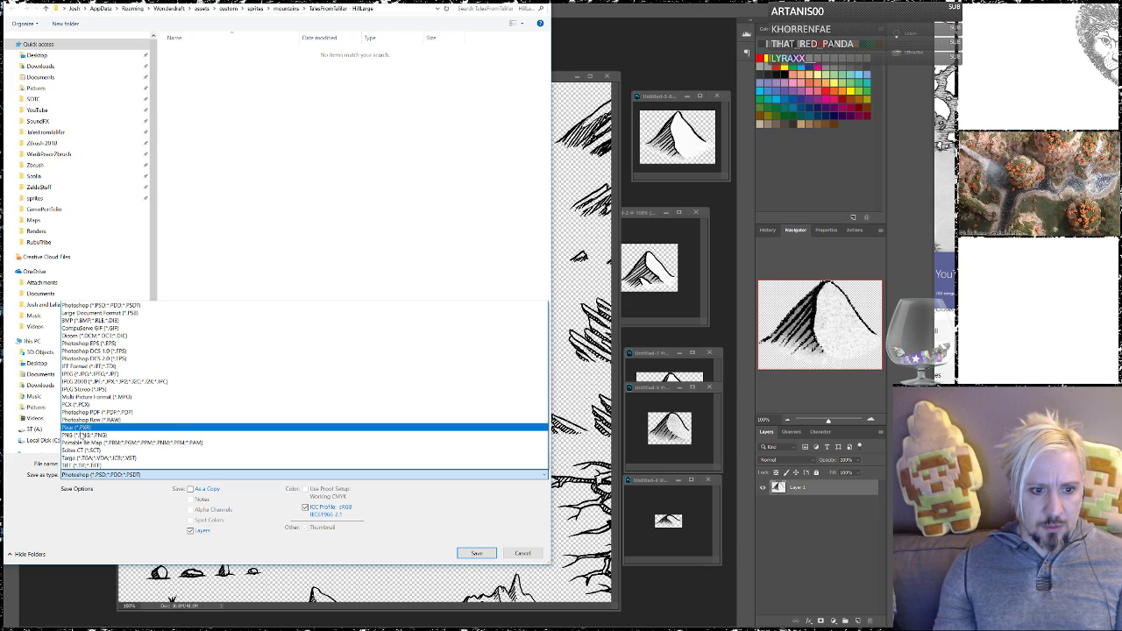
pyautogui.click(88, 434)
pyautogui.click(190, 61)
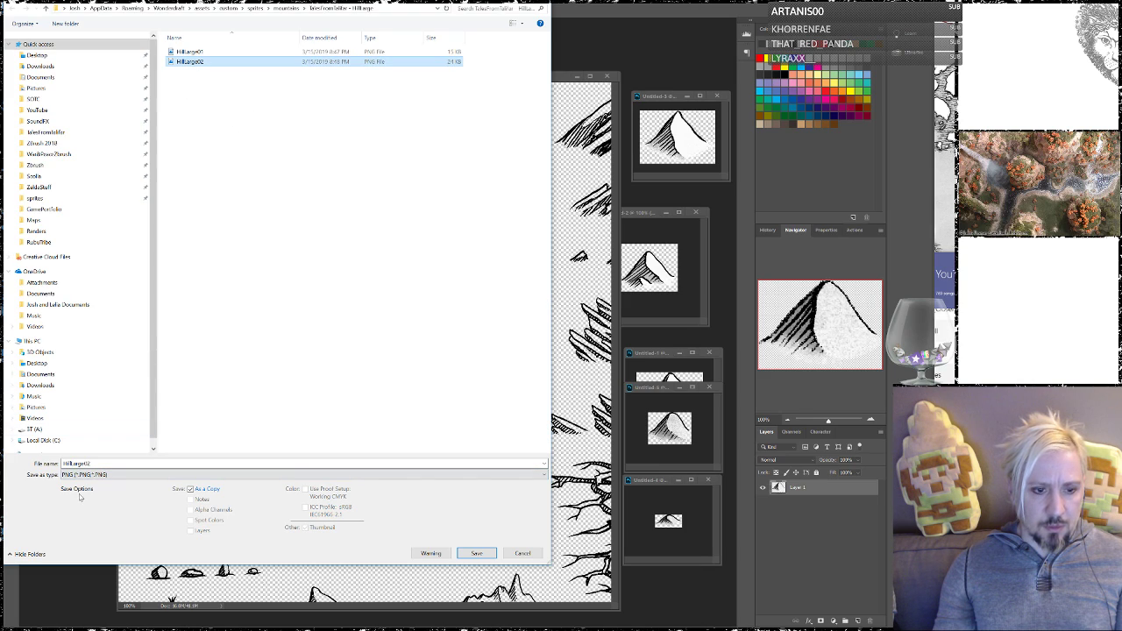
pyautogui.click(91, 464)
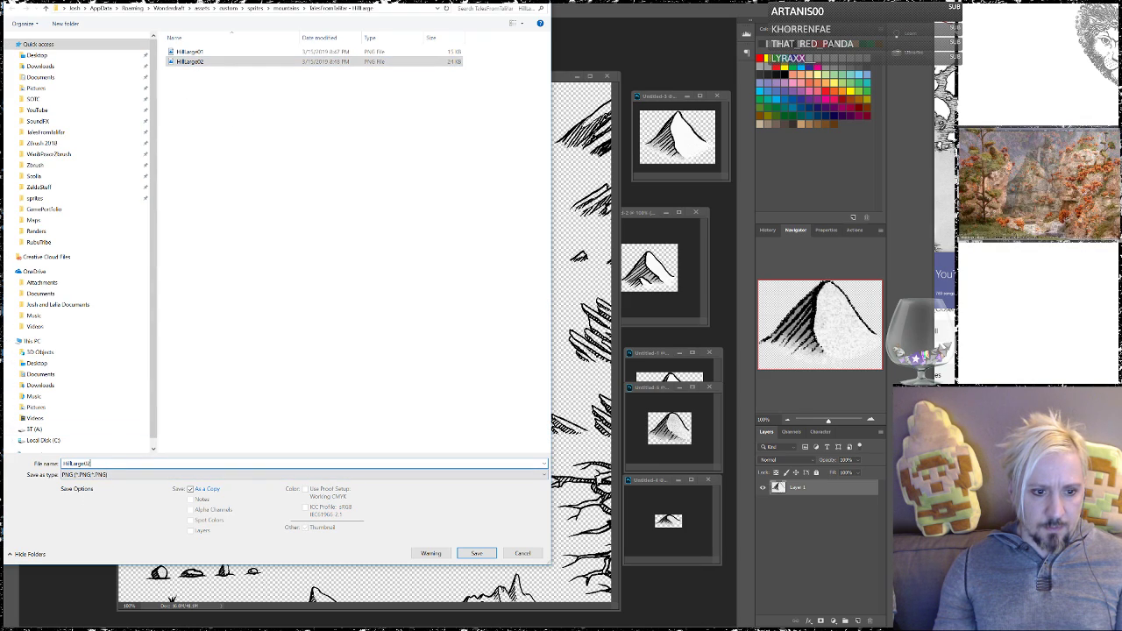
pyautogui.press('BackSpace')
pyautogui.write('3')
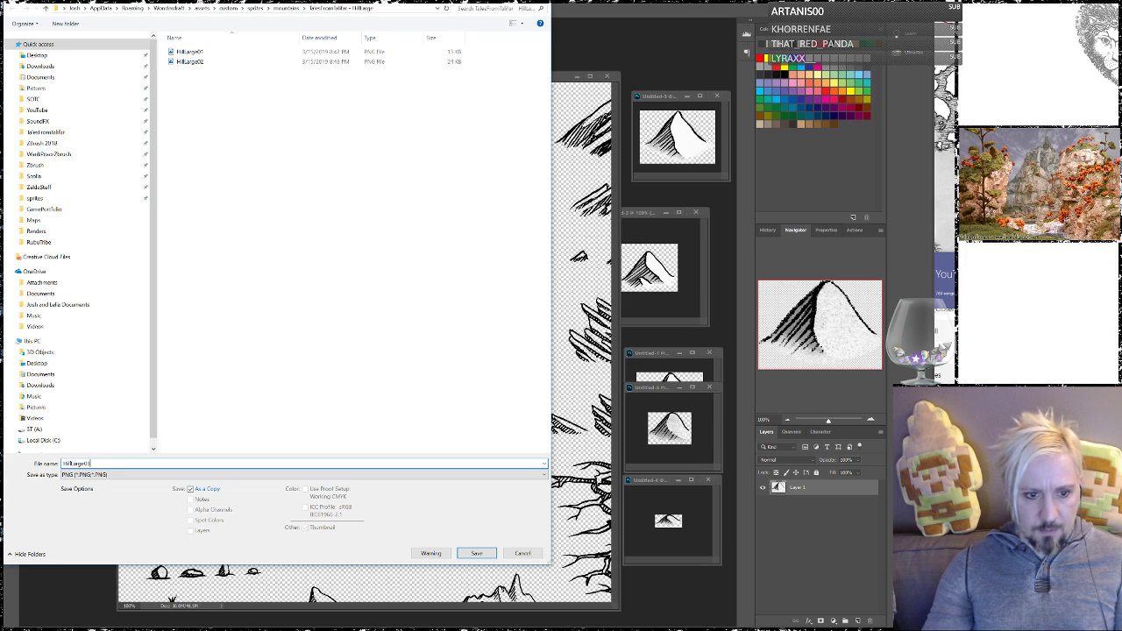
pyautogui.click(475, 552)
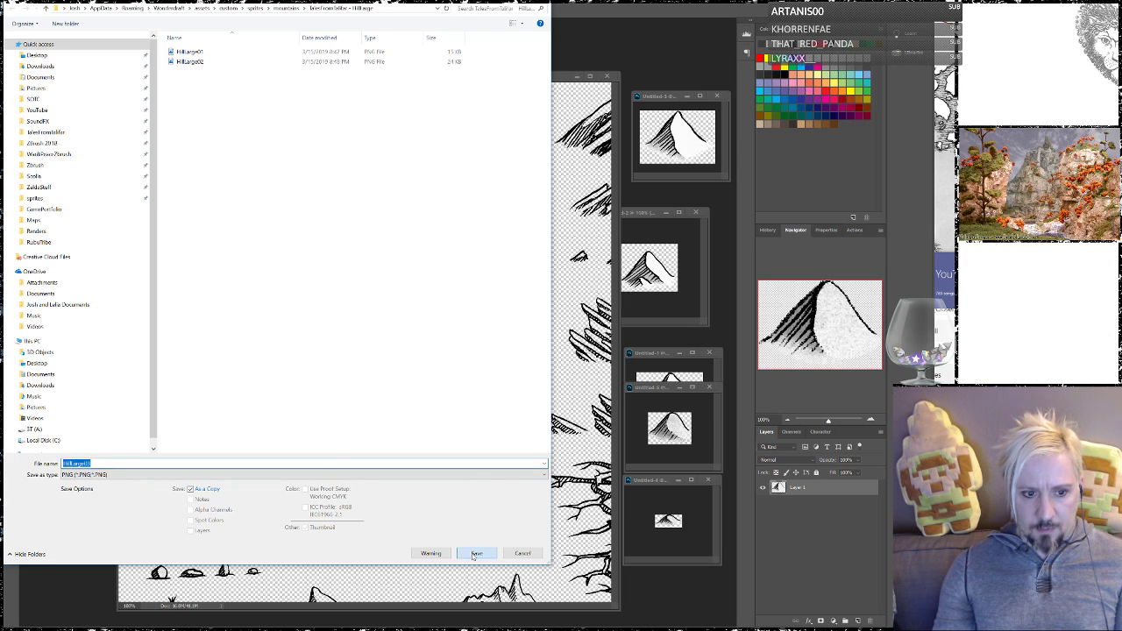
pyautogui.click(371, 98)
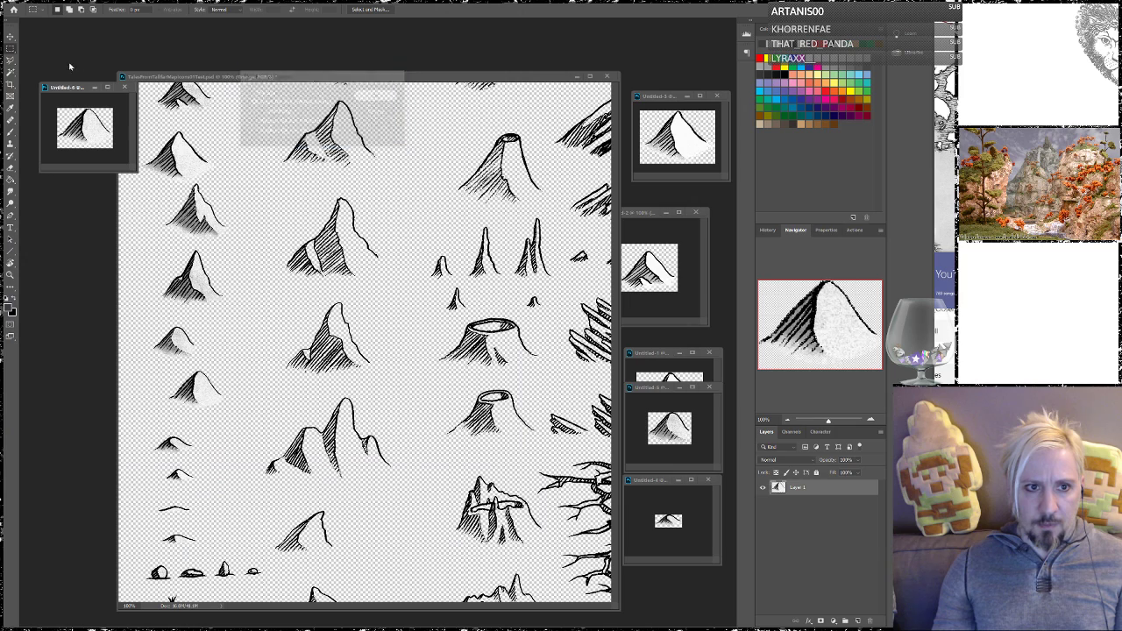
pyautogui.moveTo(62, 87); pyautogui.dragTo(648, 265)
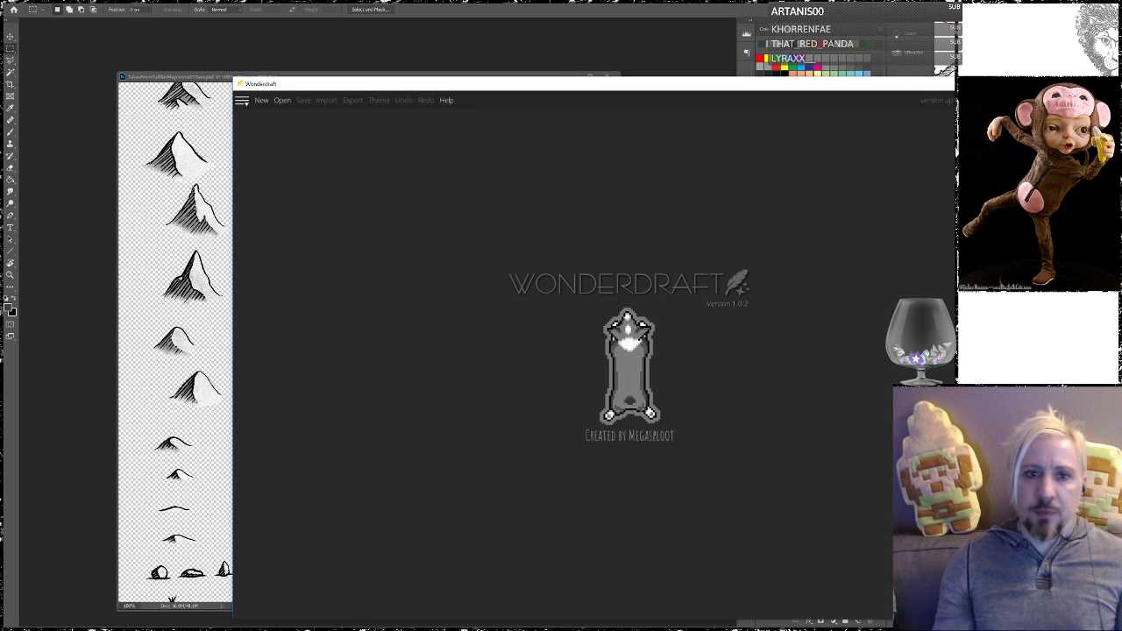
# Switch to Wonderdraft, open the TestBed map and paint test mountain ranges and single hills across the land with the mountain symbol brush
pyautogui.click(282, 100)
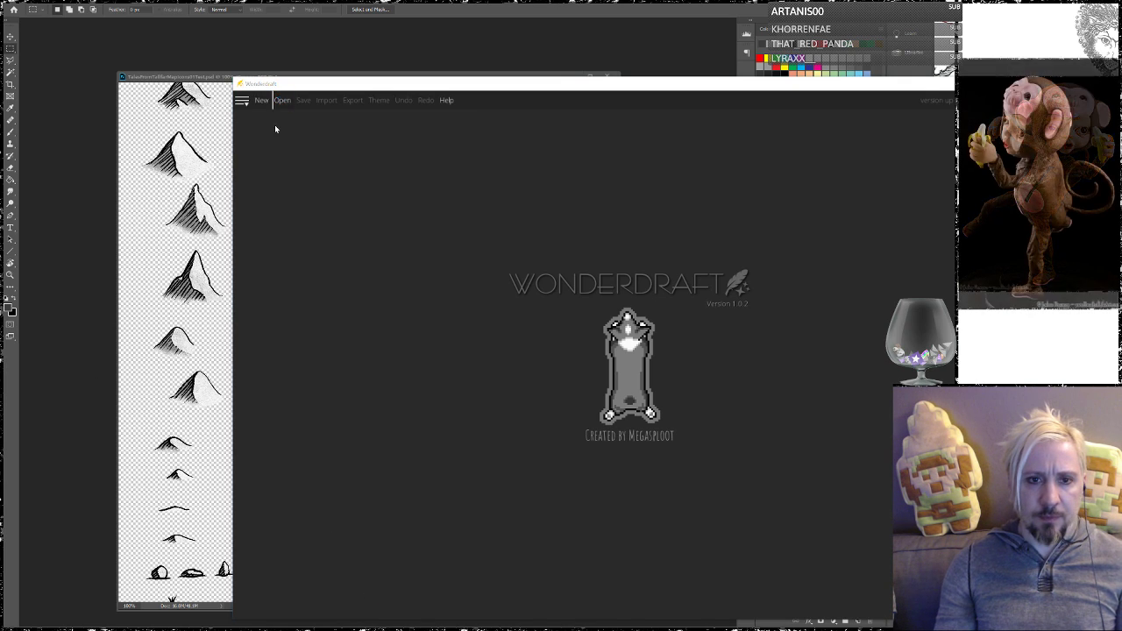
pyautogui.doubleClick(399, 168)
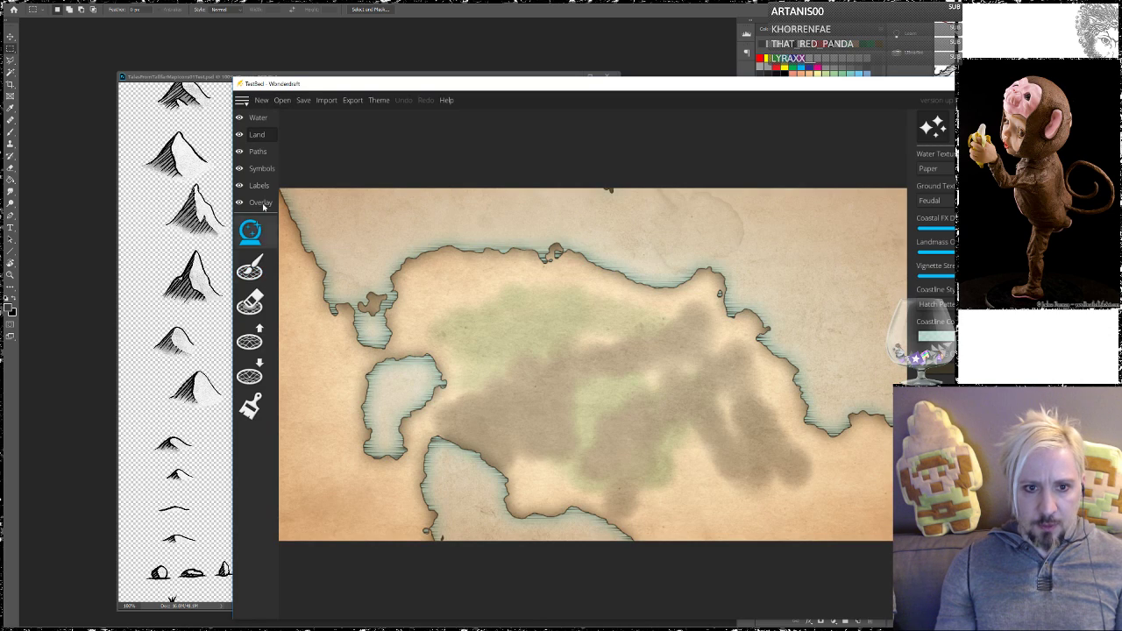
pyautogui.click(261, 168)
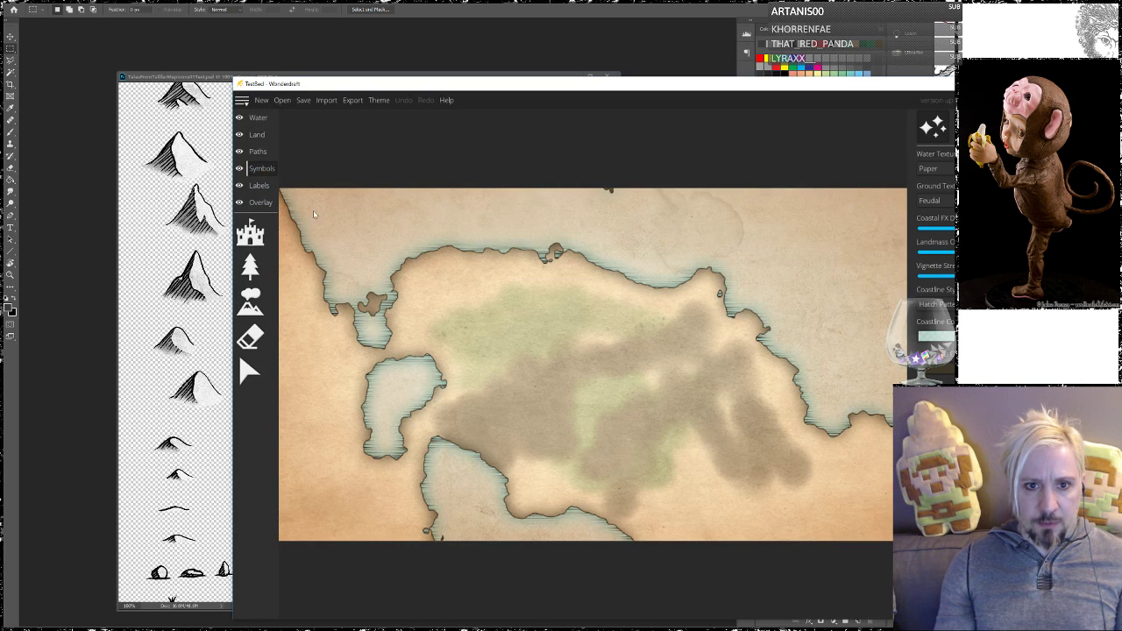
pyautogui.click(250, 300)
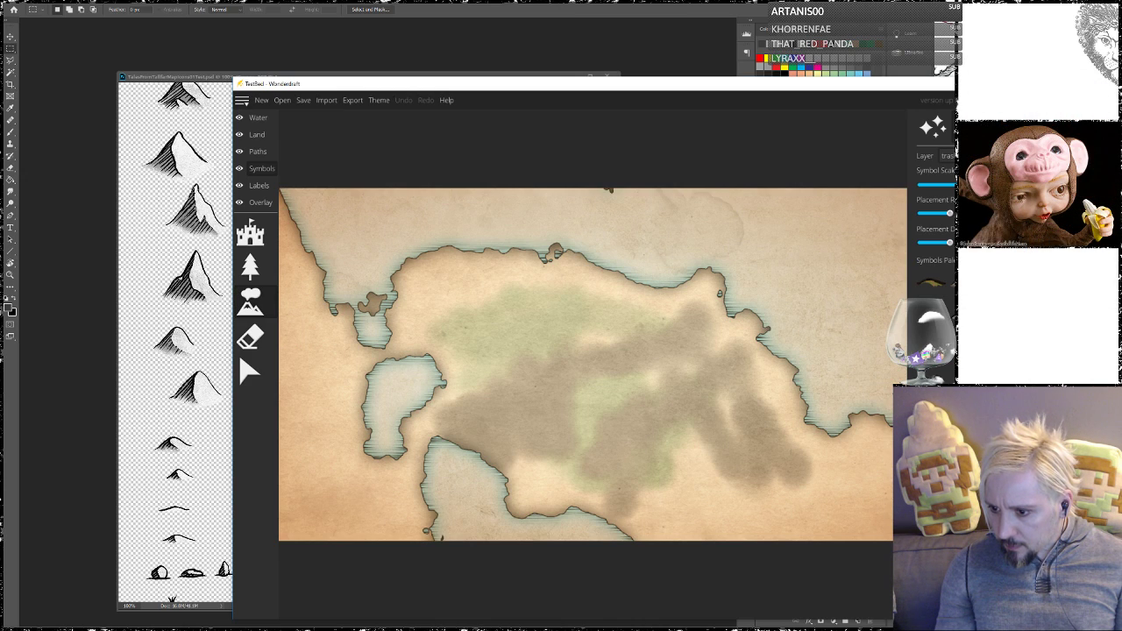
pyautogui.moveTo(587, 308)
pyautogui.mouseDown()
pyautogui.moveTo(493, 368)
pyautogui.moveTo(484, 389)
pyautogui.moveTo(507, 421)
pyautogui.moveTo(612, 406)
pyautogui.moveTo(645, 439)
pyautogui.moveTo(694, 461)
pyautogui.moveTo(722, 419)
pyautogui.moveTo(664, 336)
pyautogui.moveTo(593, 360)
pyautogui.moveTo(626, 286)
pyautogui.moveTo(543, 281)
pyautogui.moveTo(506, 290)
pyautogui.moveTo(454, 336)
pyautogui.moveTo(405, 323)
pyautogui.moveTo(337, 368)
pyautogui.moveTo(315, 404)
pyautogui.moveTo(314, 457)
pyautogui.moveTo(340, 519)
pyautogui.moveTo(386, 504)
pyautogui.moveTo(412, 448)
pyautogui.moveTo(452, 413)
pyautogui.moveTo(528, 464)
pyautogui.moveTo(723, 519)
pyautogui.mouseUp()
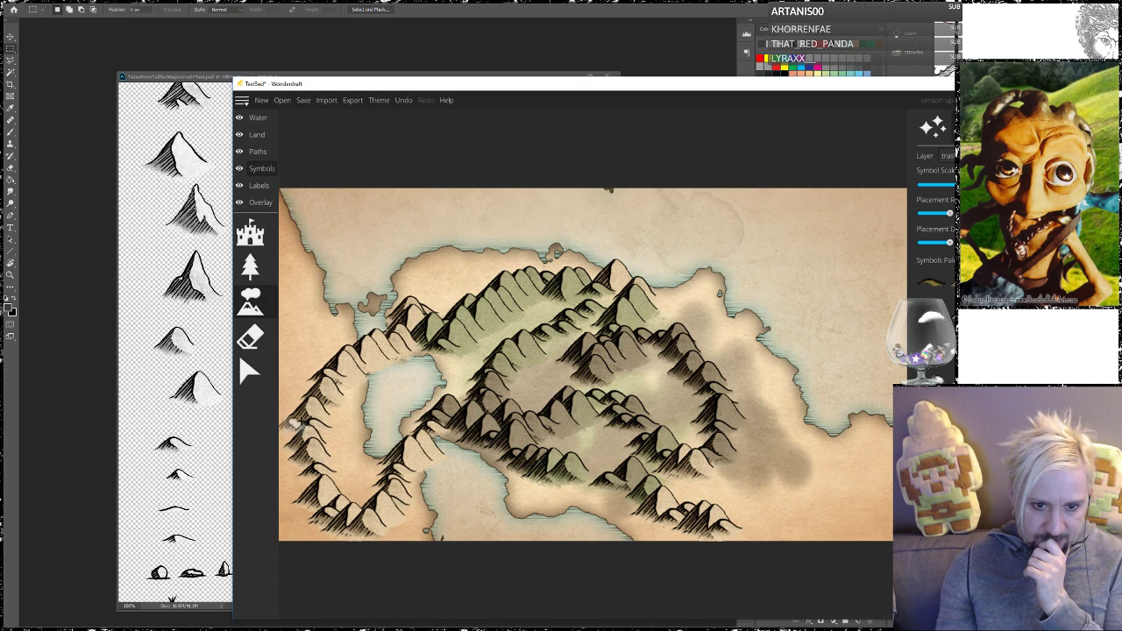
pyautogui.click(772, 464)
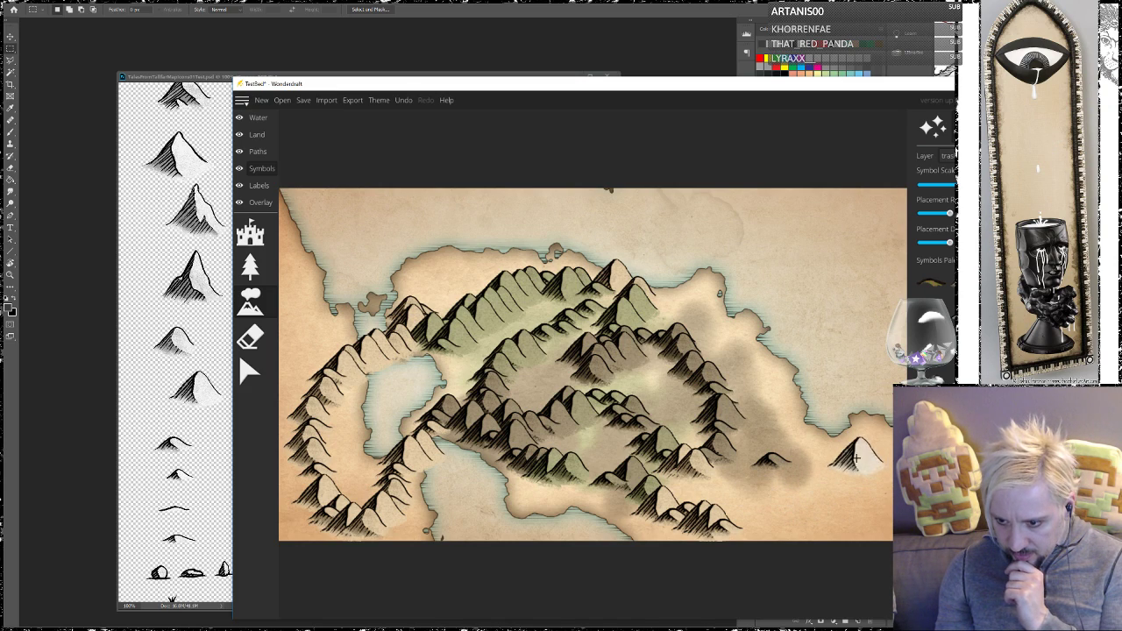
pyautogui.click(851, 462)
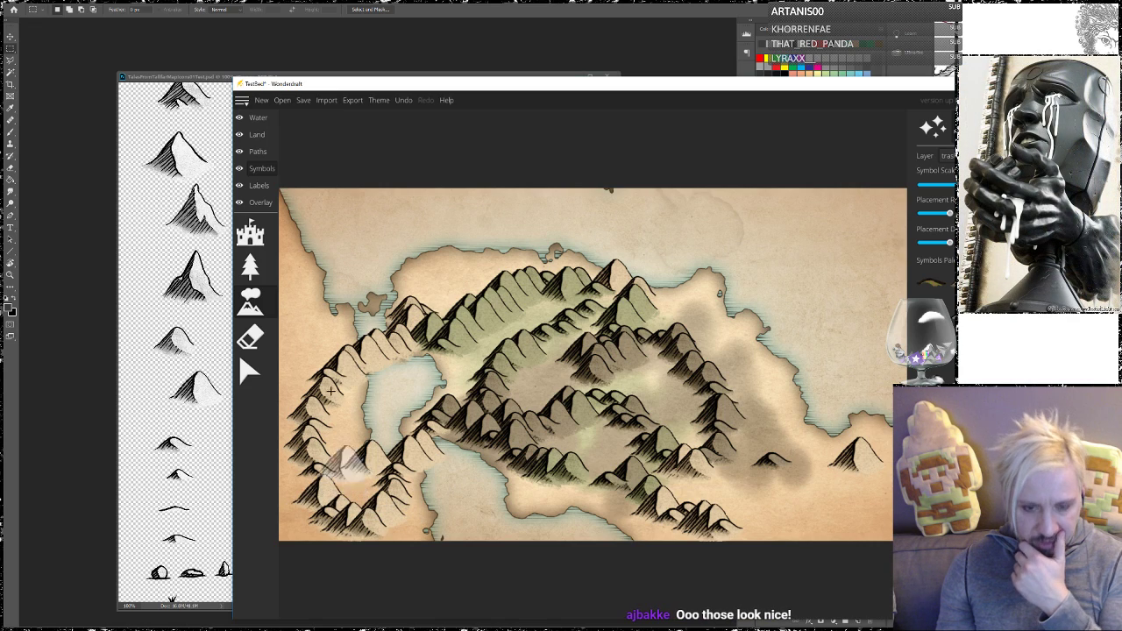
# Brush green ground colour over the mountains in the map's southwest, and quit Wonderdraft discarding the changes
pyautogui.click(250, 371)
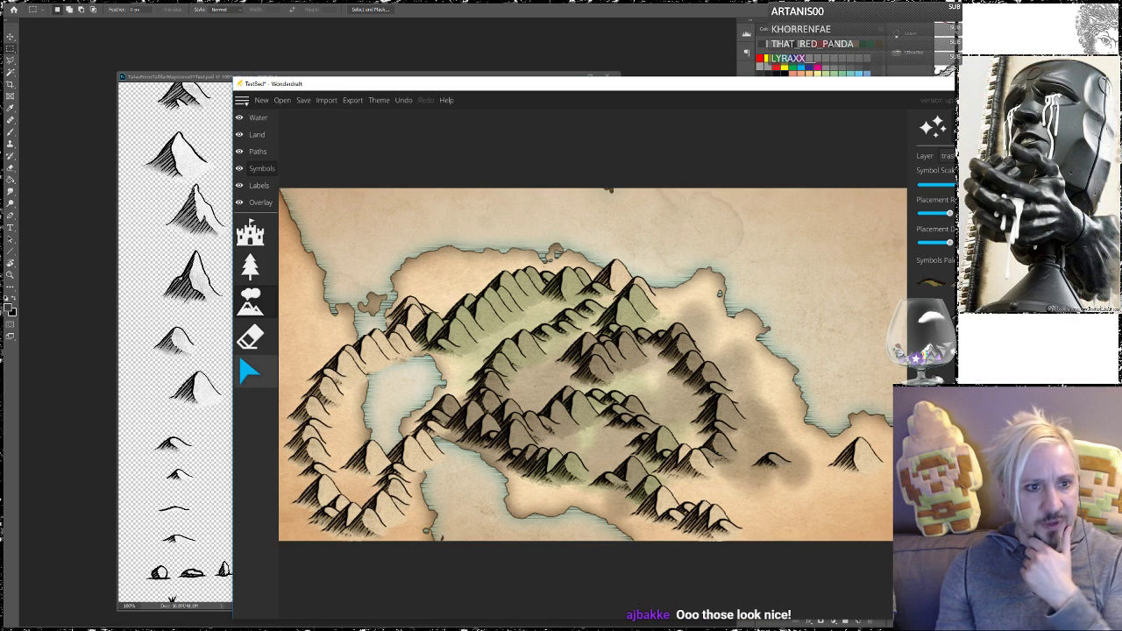
pyautogui.click(257, 134)
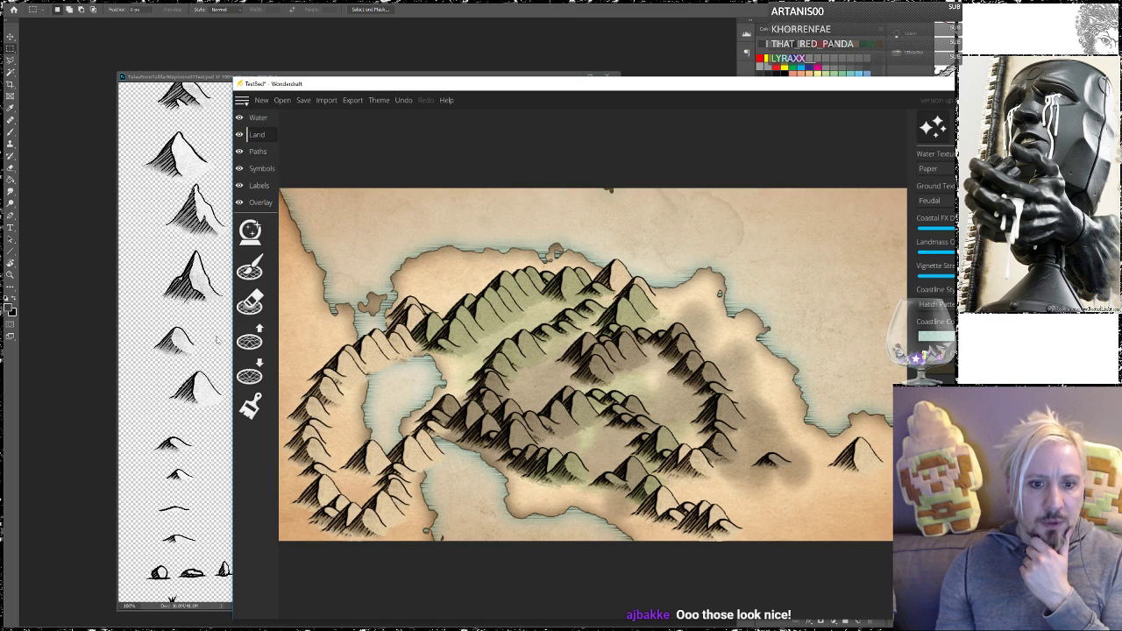
pyautogui.click(250, 403)
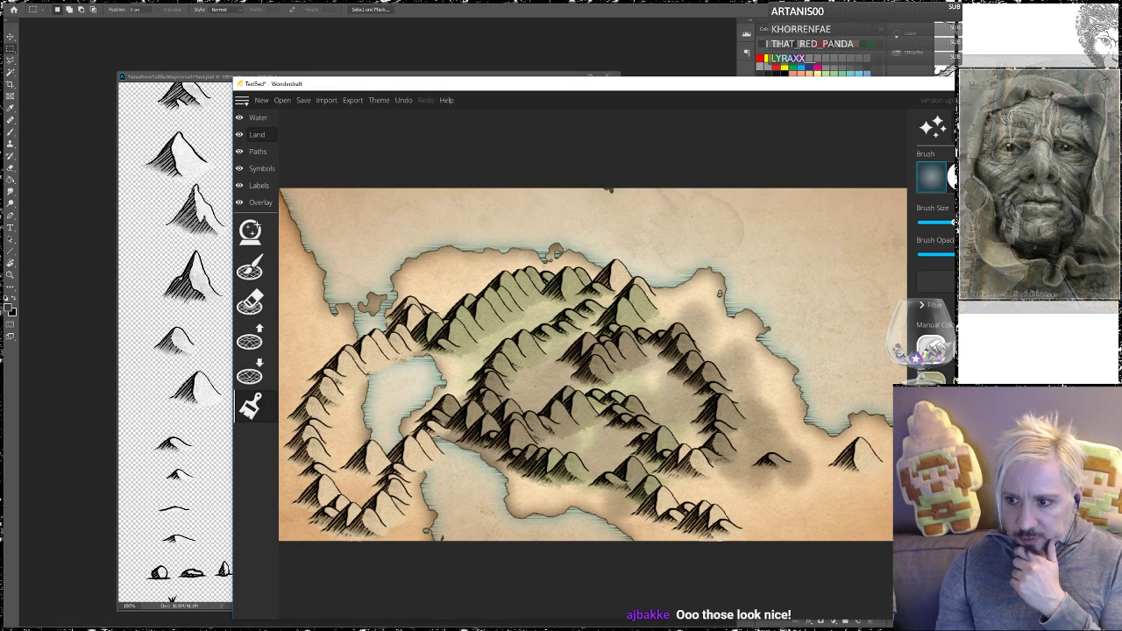
pyautogui.moveTo(327, 498); pyautogui.dragTo(312, 514)
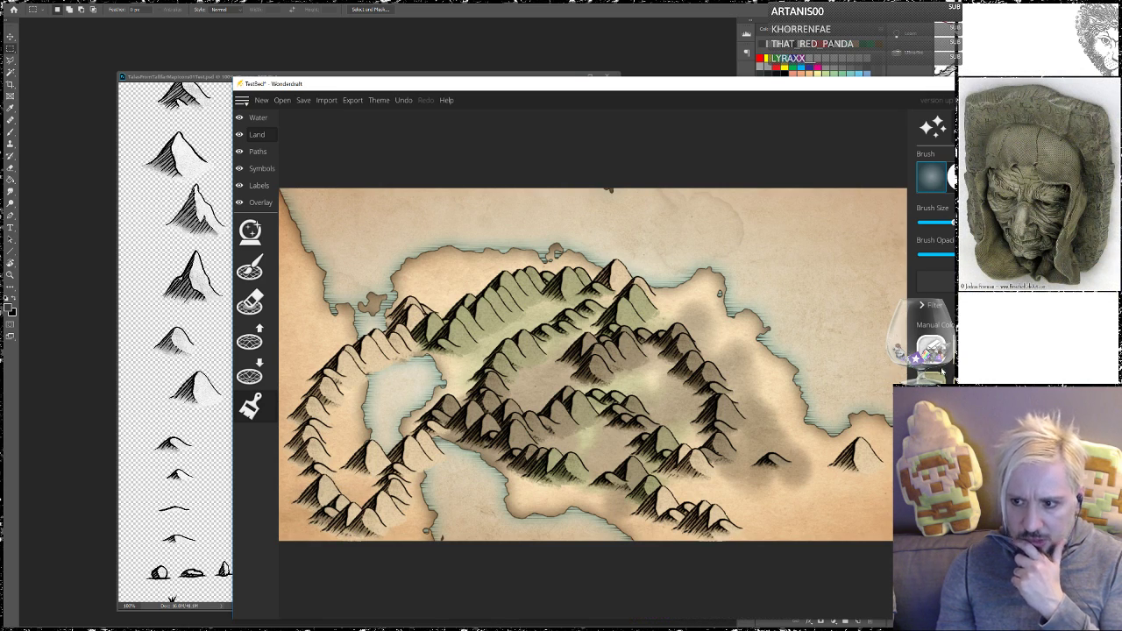
pyautogui.moveTo(335, 495); pyautogui.dragTo(381, 498)
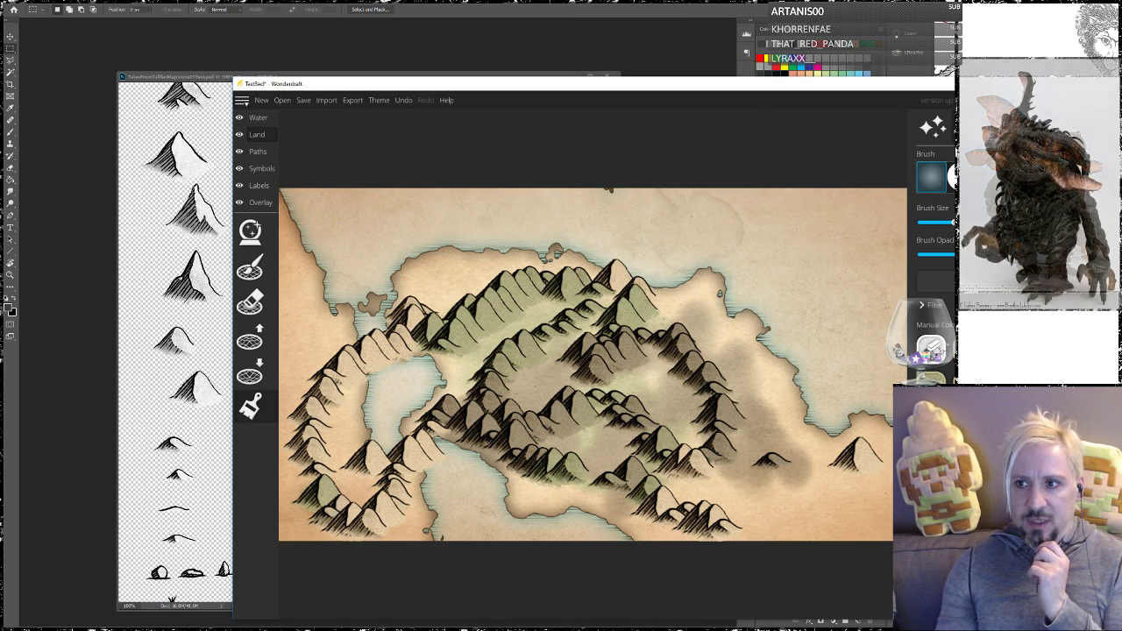
pyautogui.click(951, 83)
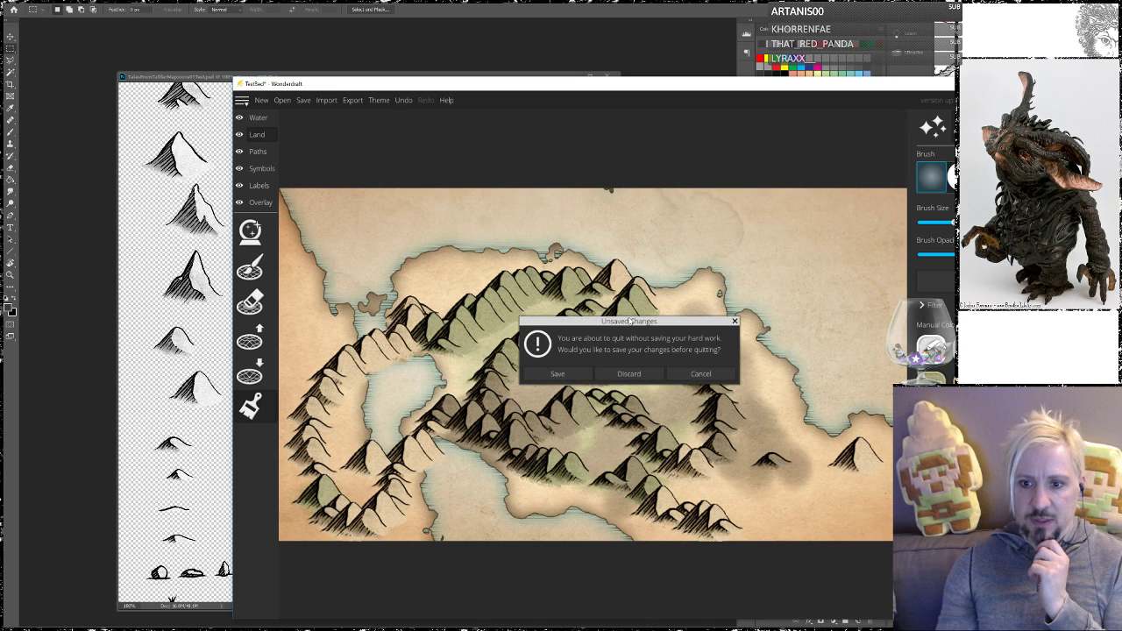
pyautogui.click(629, 373)
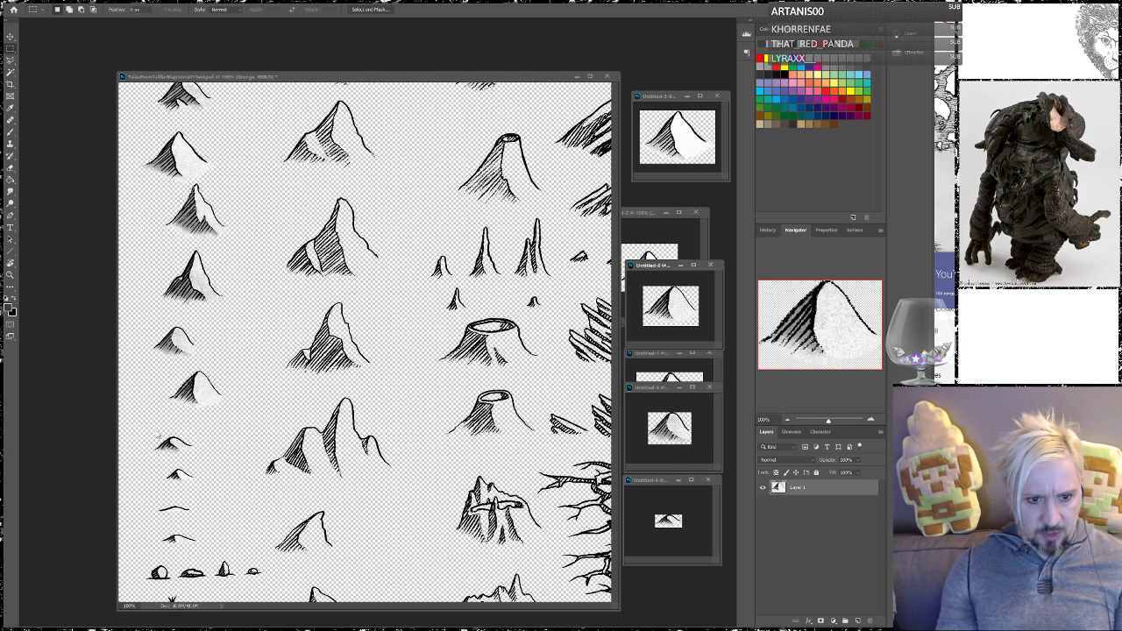
pyautogui.click(159, 434)
pyautogui.click(150, 421)
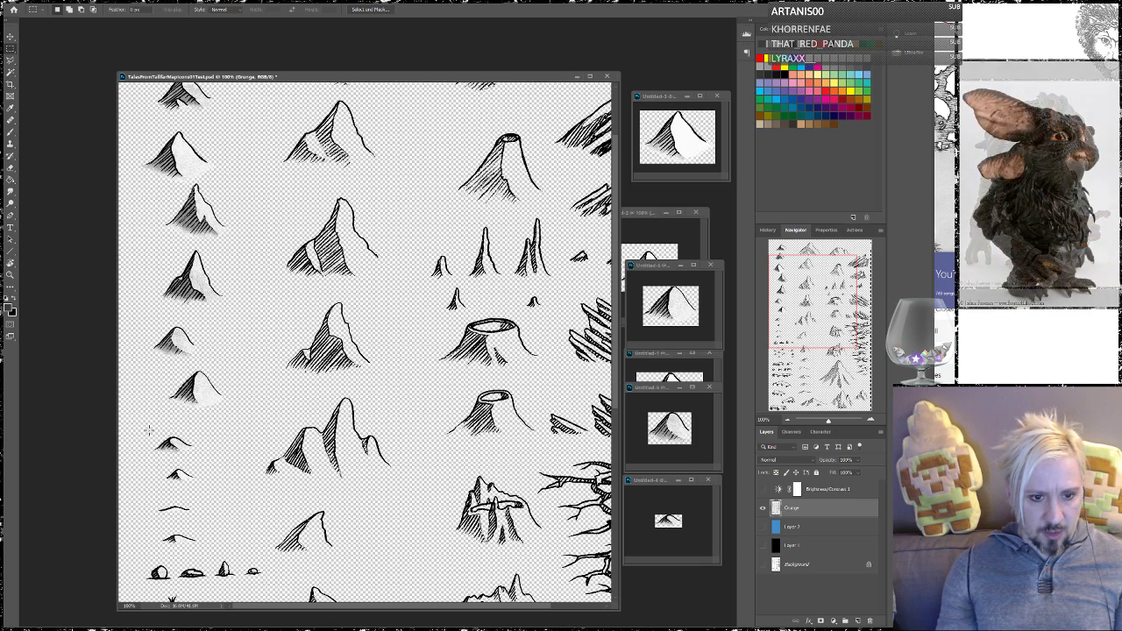
pyautogui.moveTo(149, 429); pyautogui.dragTo(204, 456)
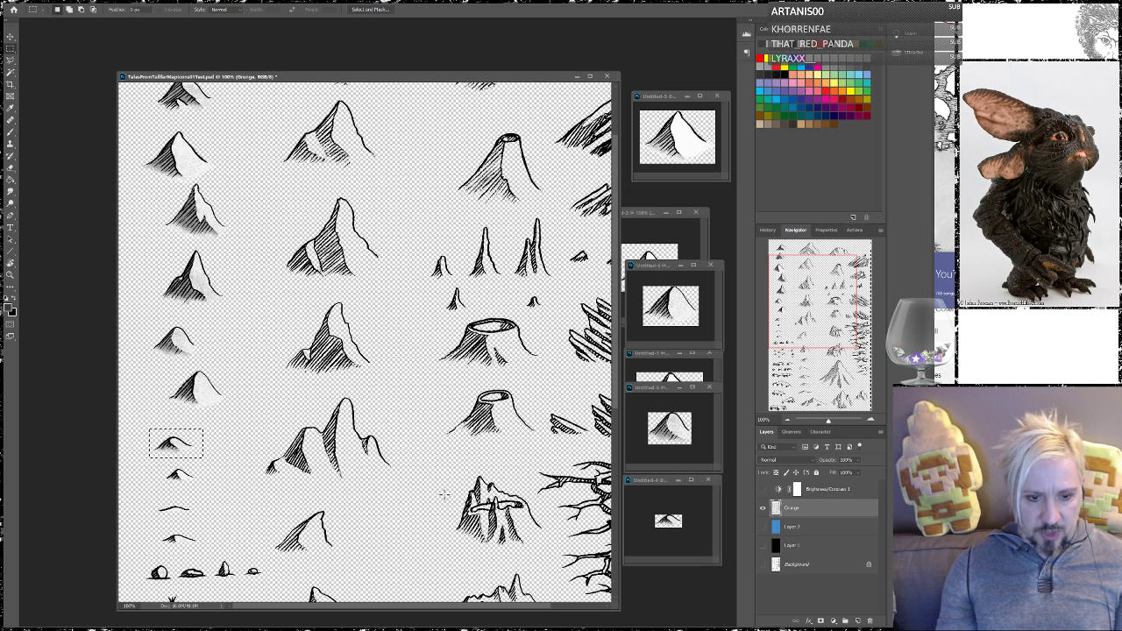
# Start saving the extracted low hill's document and create a folder named TalesFromTalifar - HillMed in the mountains sprites folder
pyautogui.click(653, 487)
pyautogui.hotkey('alt', 'f')
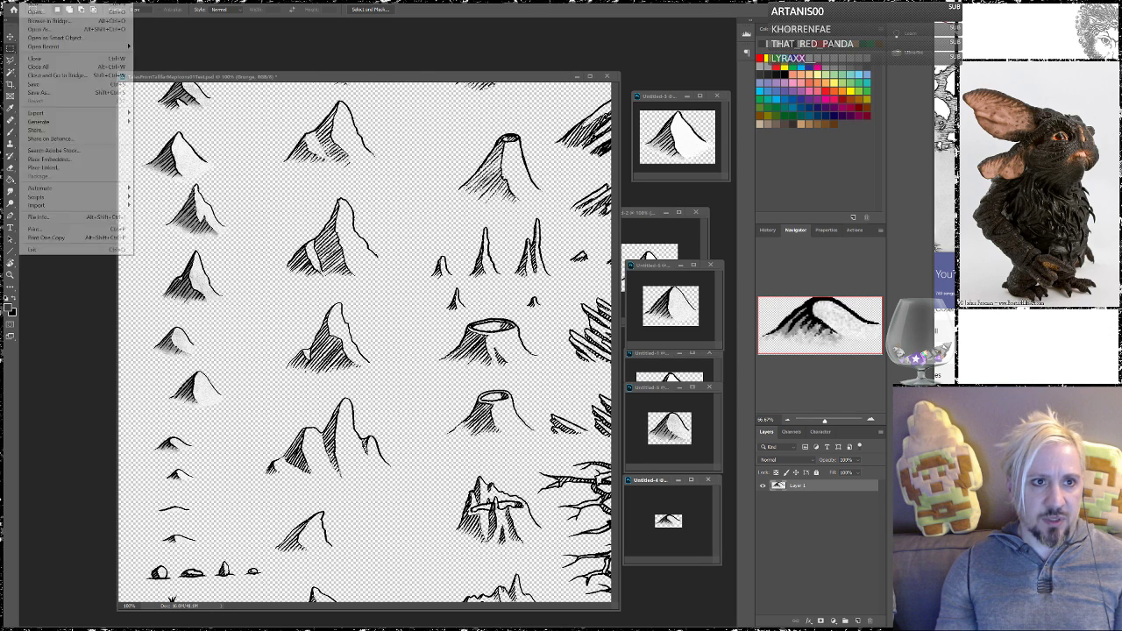
pyautogui.click(70, 93)
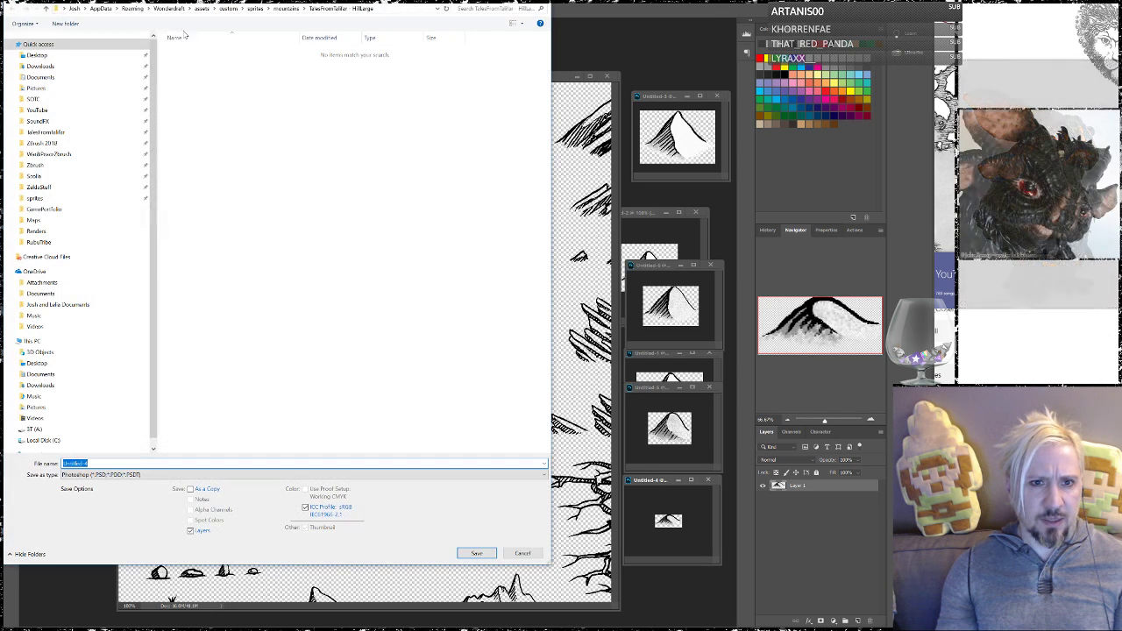
pyautogui.click(285, 9)
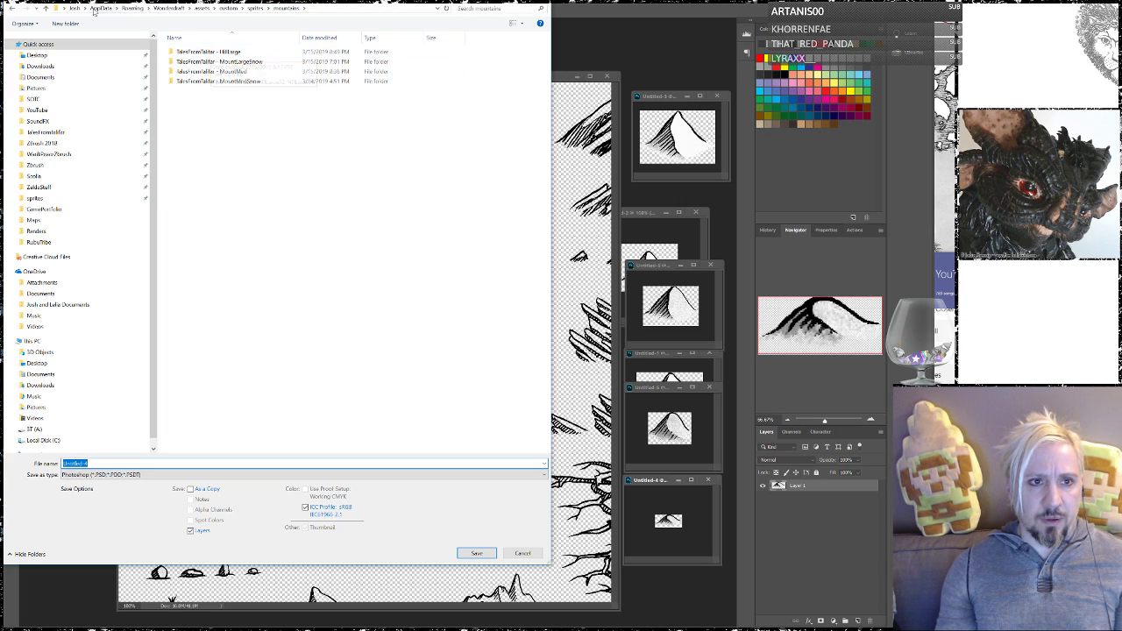
pyautogui.click(65, 23)
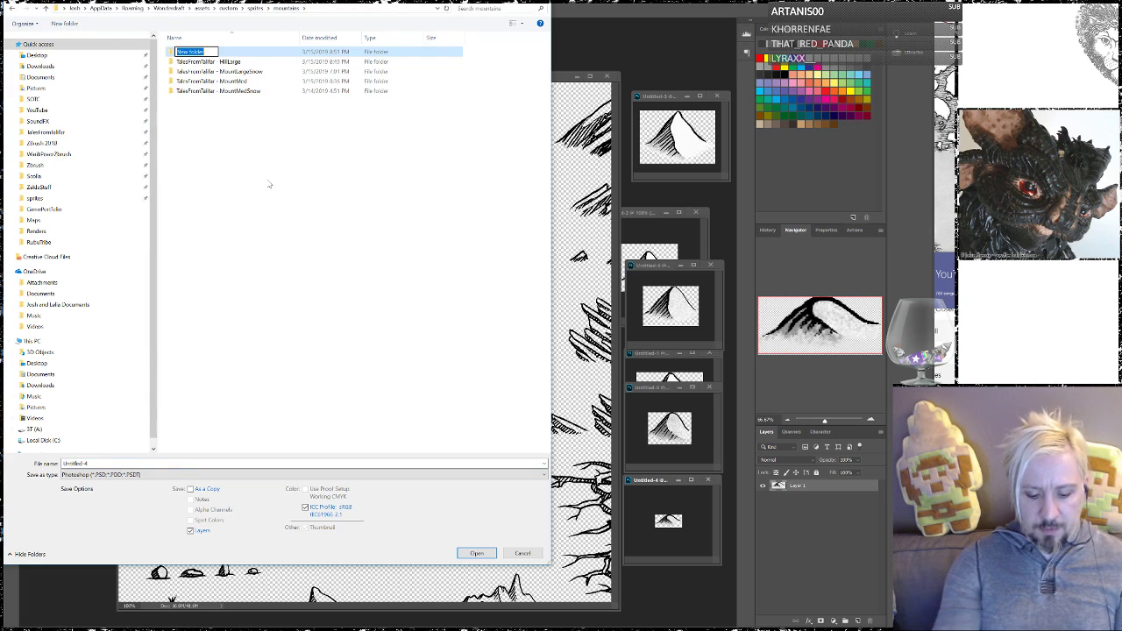
pyautogui.write('TalesFromTalfar - Hill')
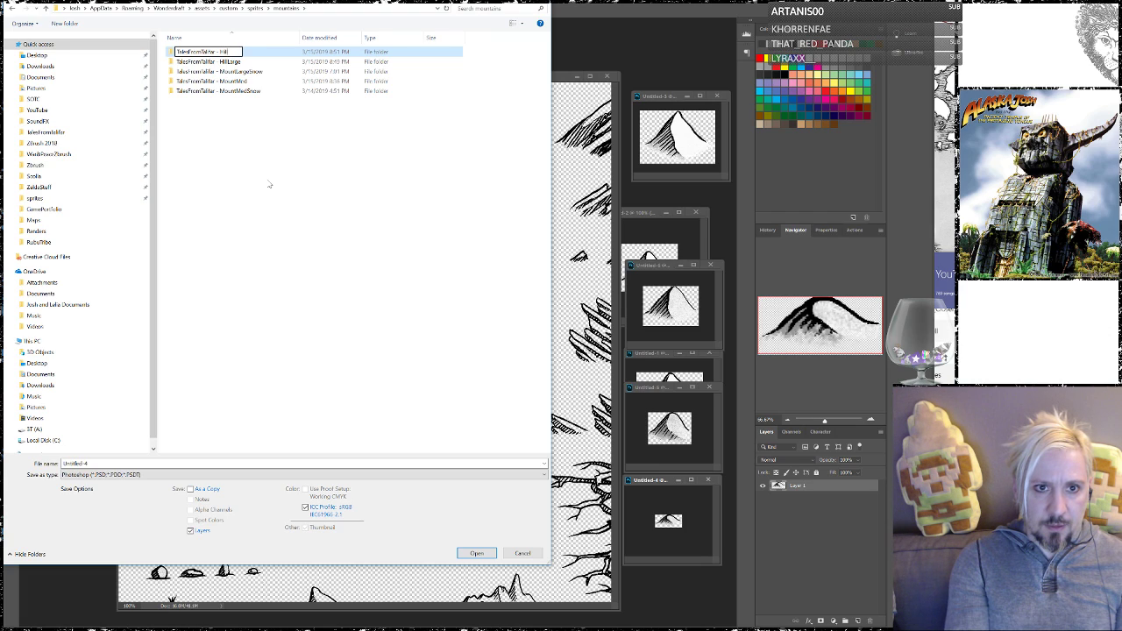
pyautogui.write('Med')
pyautogui.press('Return')
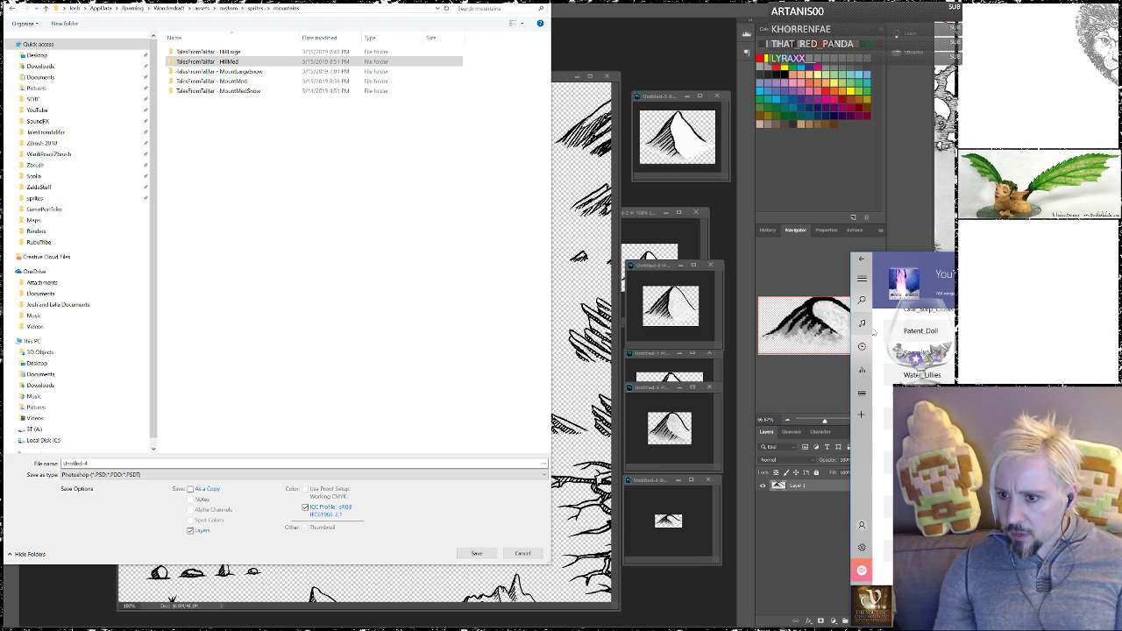
# Switch to Groove Music and browse the artists in the My music library
pyautogui.click(862, 279)
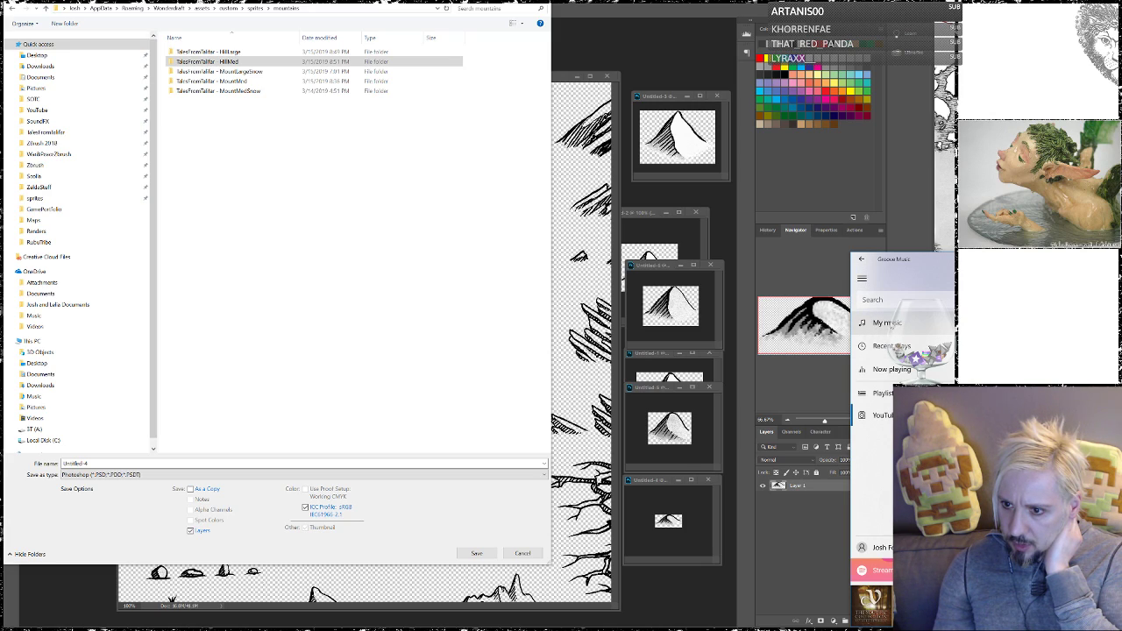
pyautogui.click(873, 323)
pyautogui.scroll(-5, 885, 482)
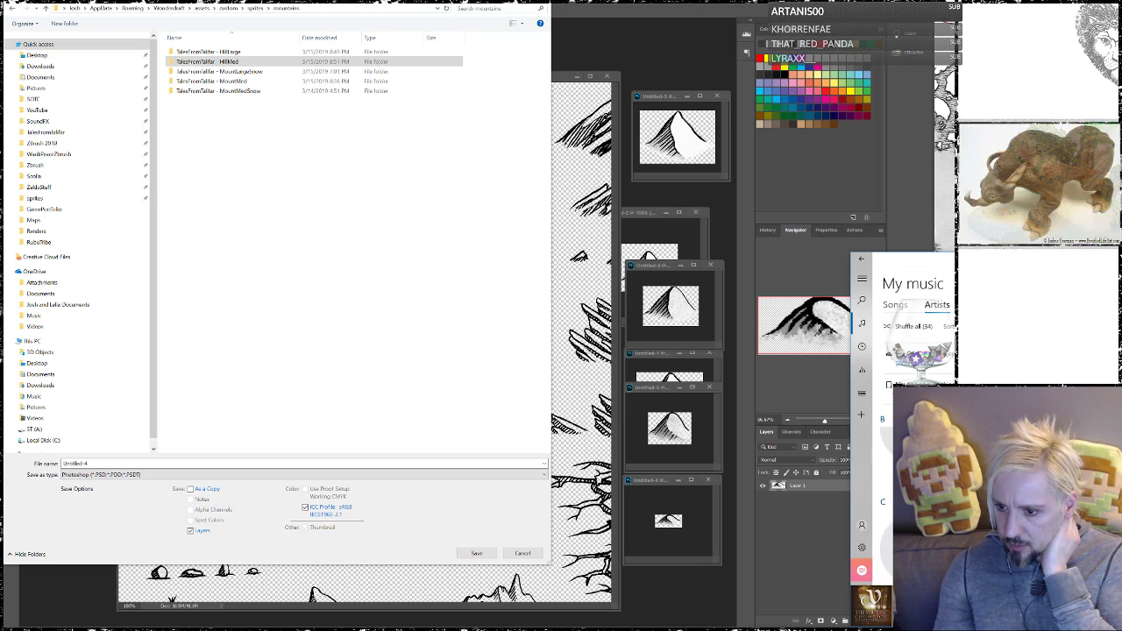
pyautogui.scroll(-4, 885, 482)
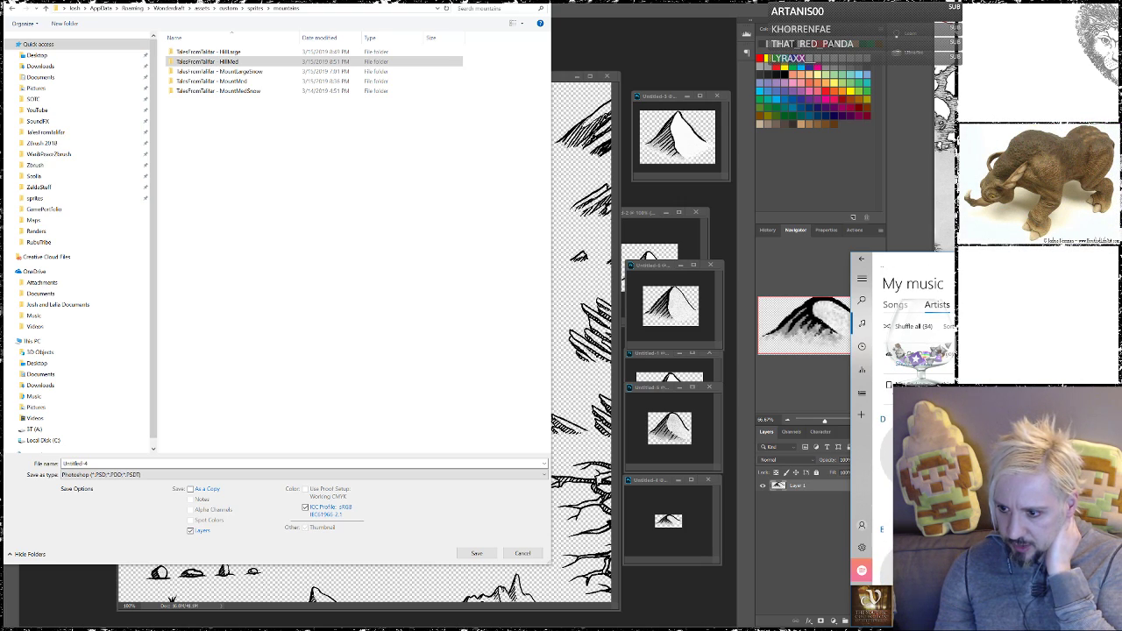
pyautogui.scroll(-5, 886, 482)
pyautogui.scroll(-5, 886, 482)
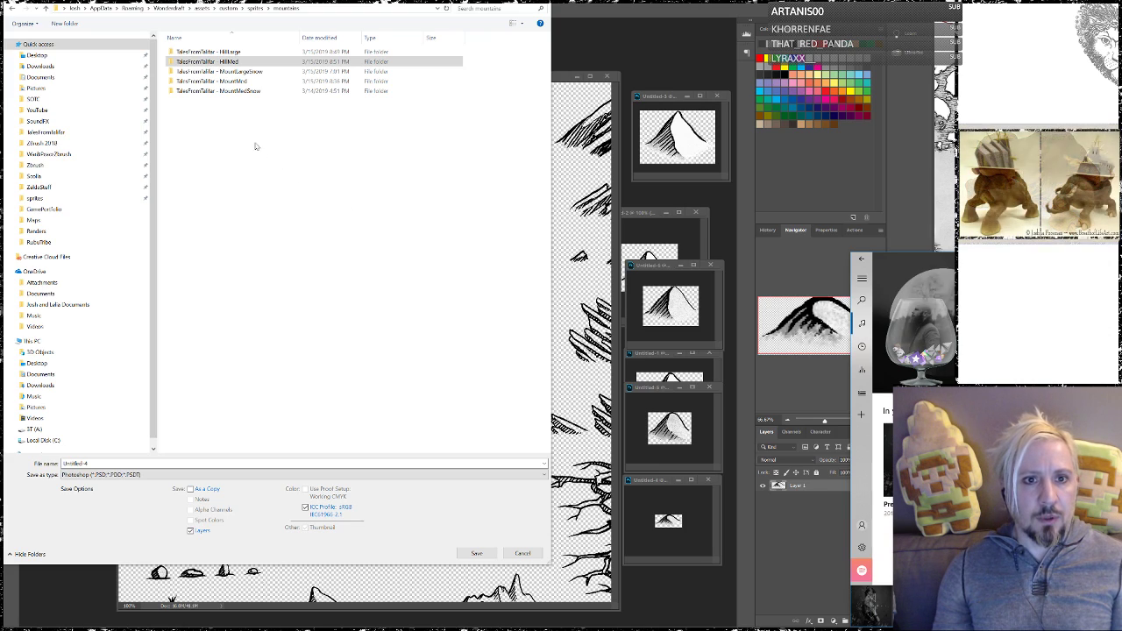
# Open the TalesFromTalifar - HillMed folder as the save location and set the file format to PNG
pyautogui.click(196, 62)
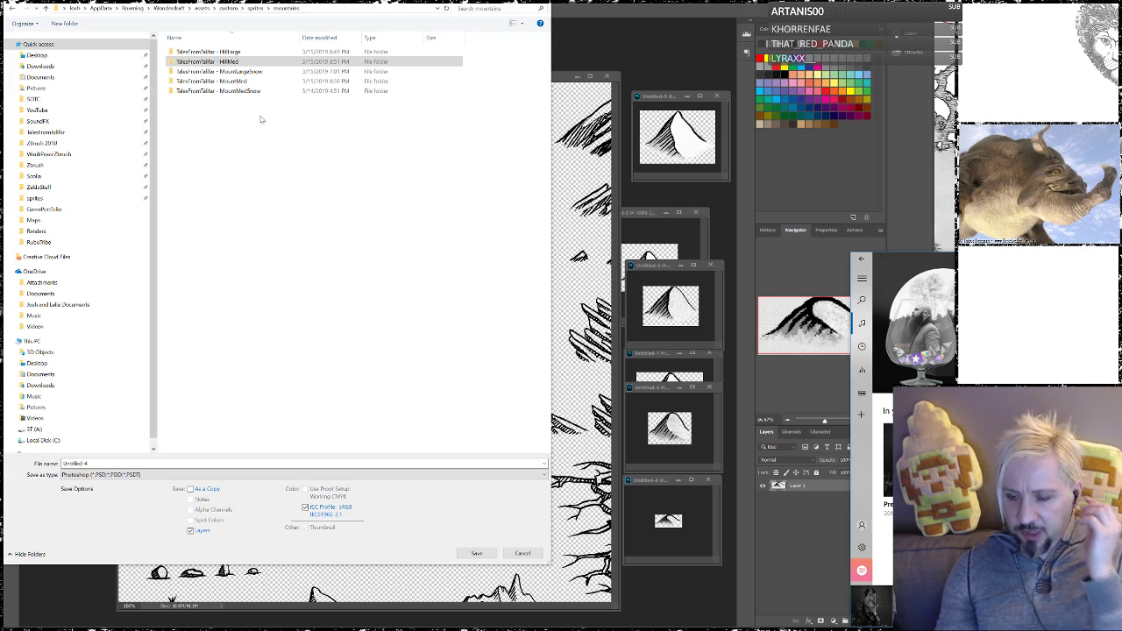
pyautogui.click(214, 63)
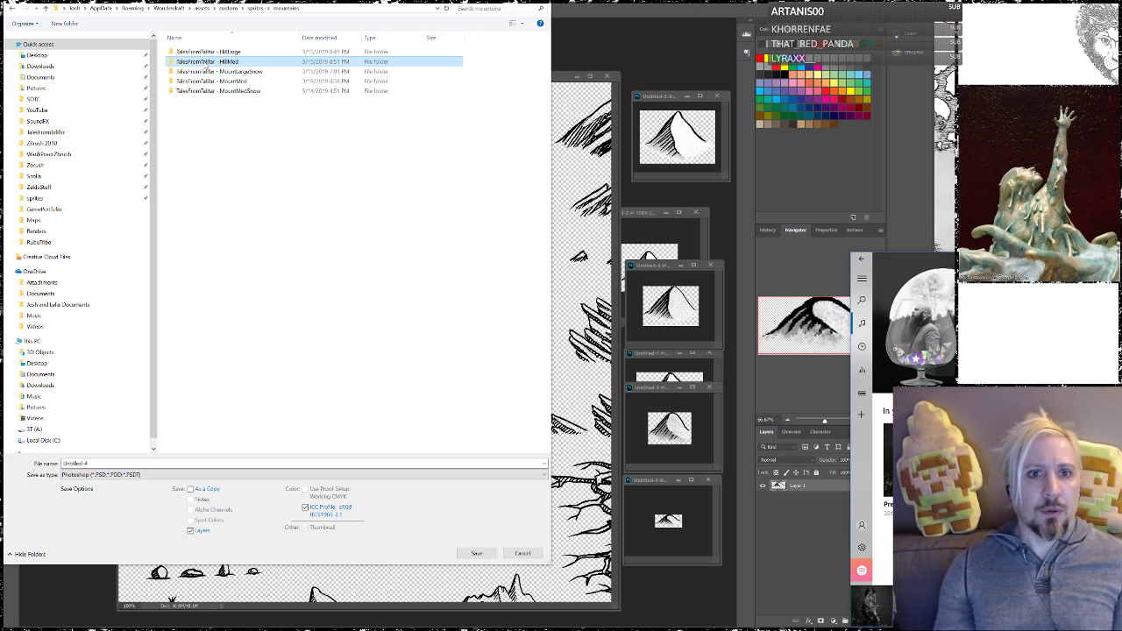
pyautogui.doubleClick(207, 64)
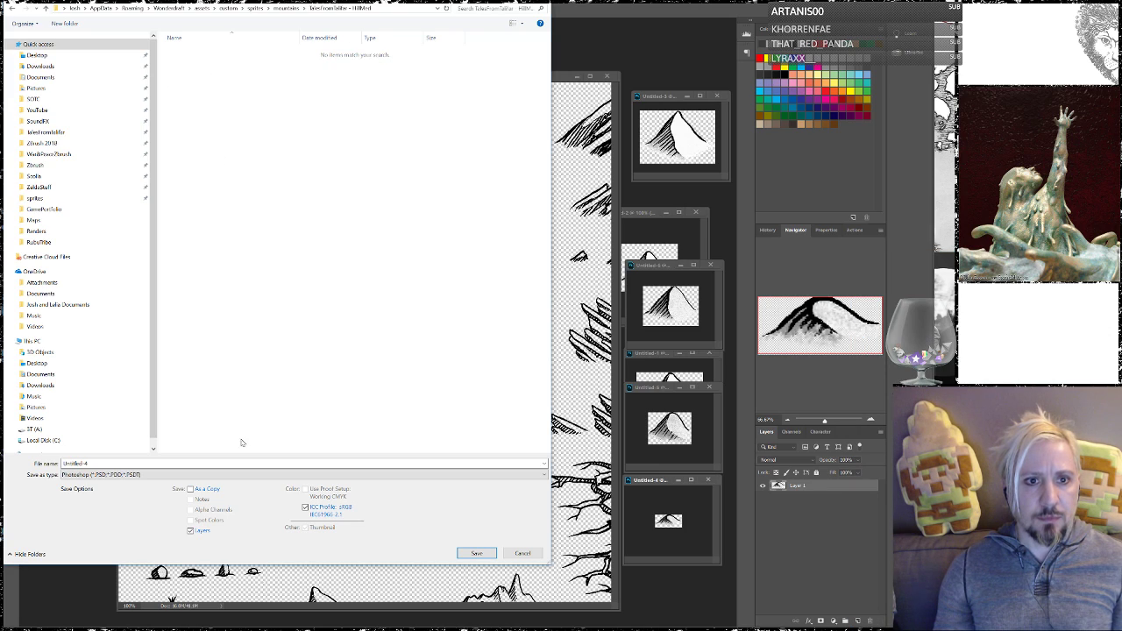
pyautogui.click(153, 478)
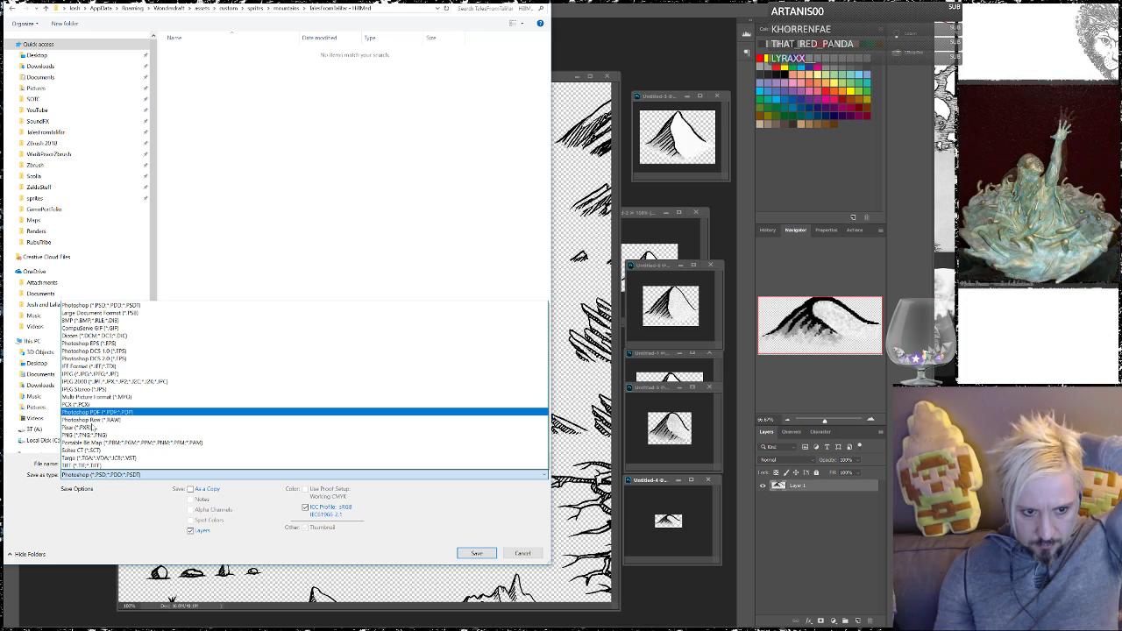
pyautogui.click(96, 434)
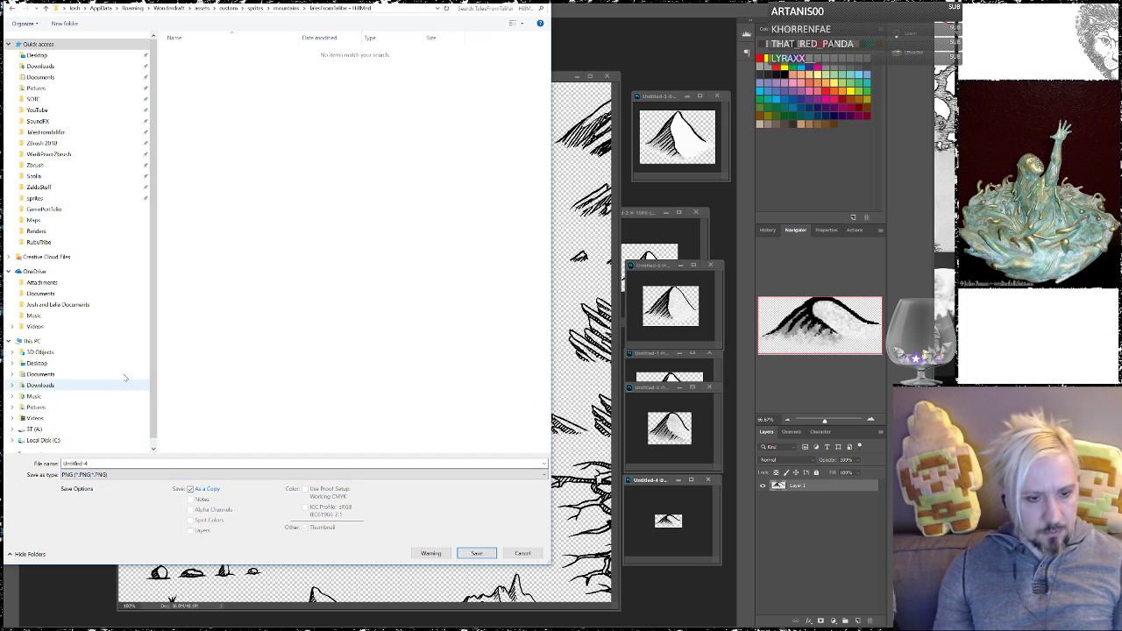
# Name the file HillMed01 and save it as a PNG with the large file size option
pyautogui.click(74, 462)
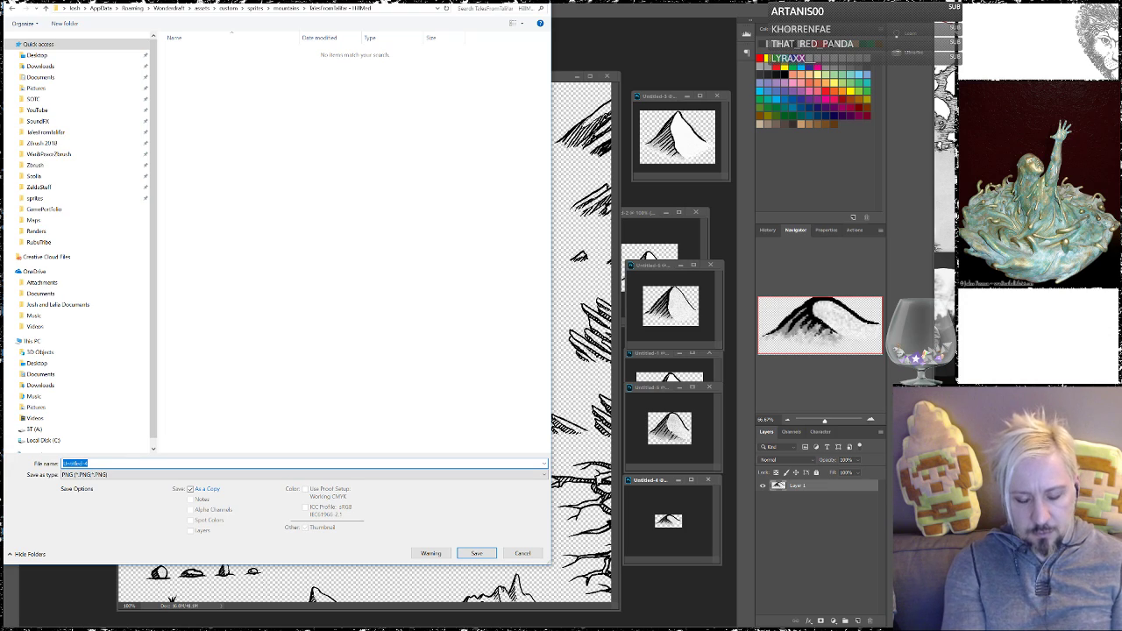
pyautogui.write('HillM')
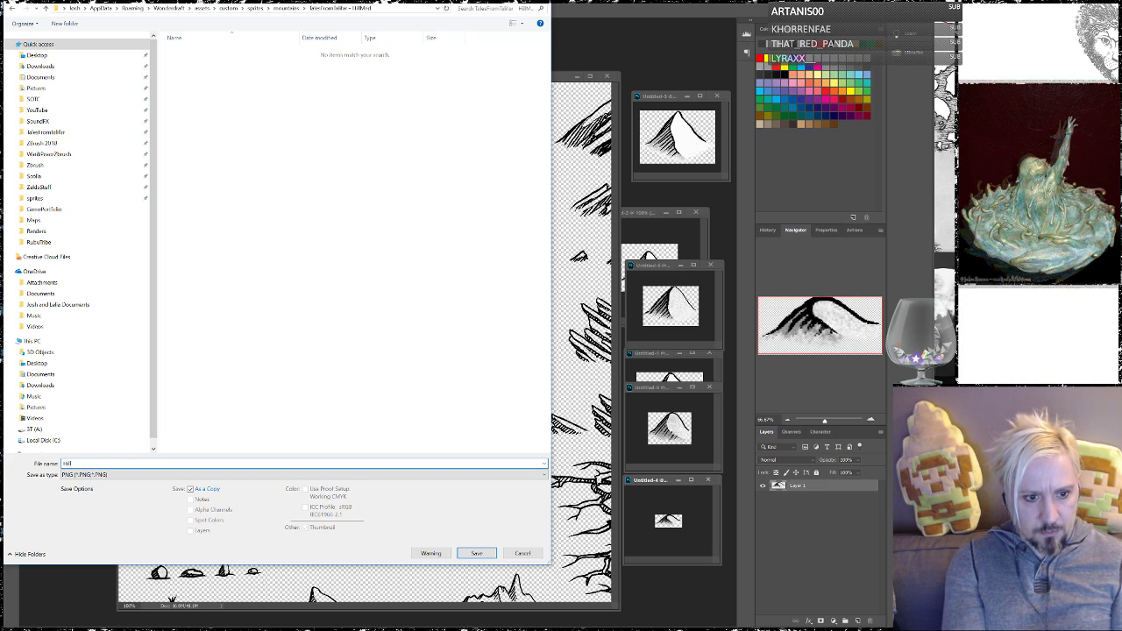
pyautogui.write('ed01')
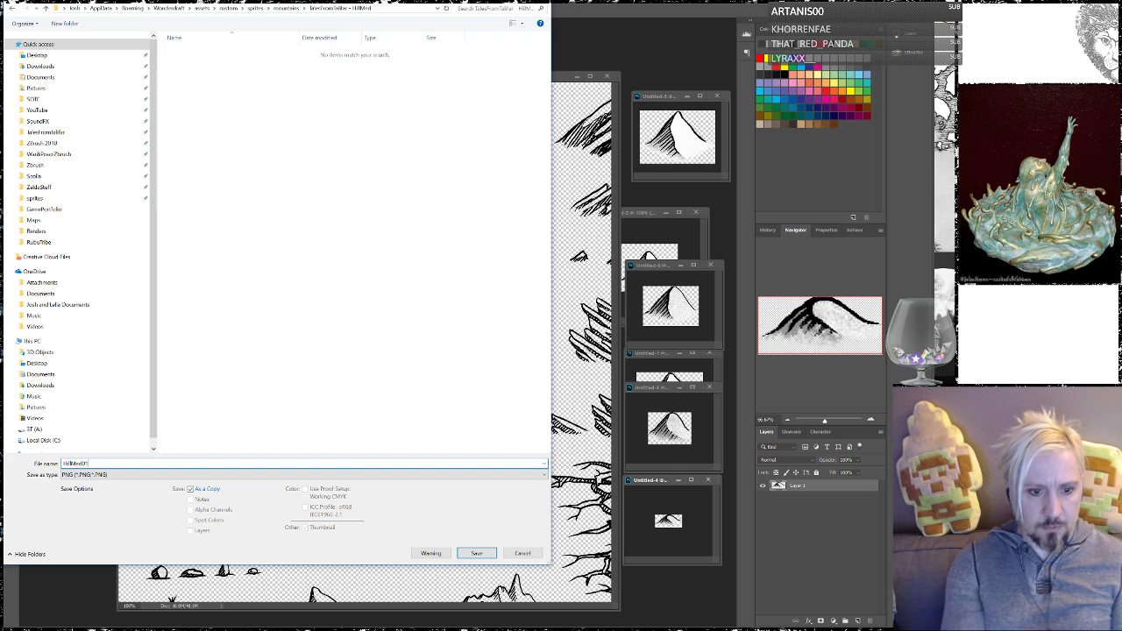
pyautogui.click(476, 553)
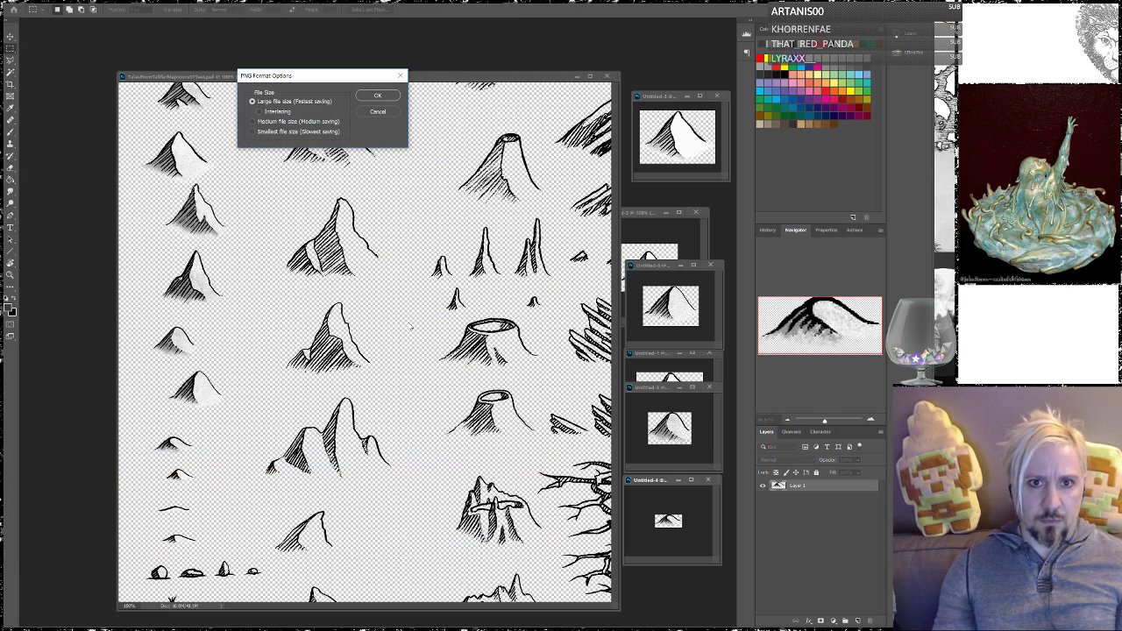
pyautogui.click(377, 96)
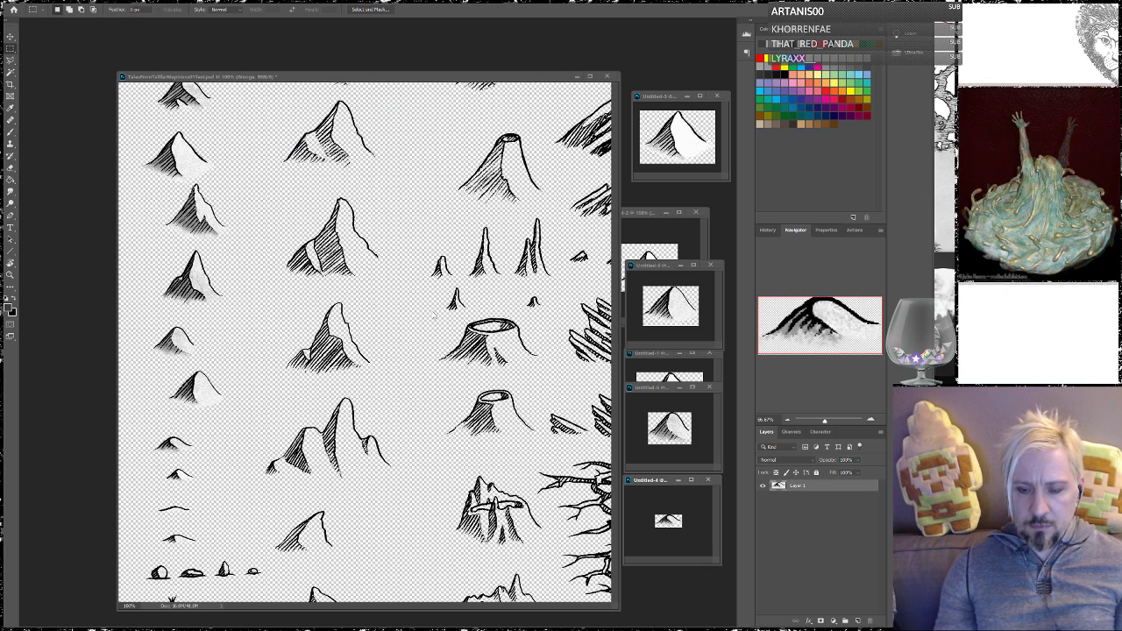
# Return to the map asset sheet and marquee-select the small hill directly below the low hill already extracted
pyautogui.click(30, 2)
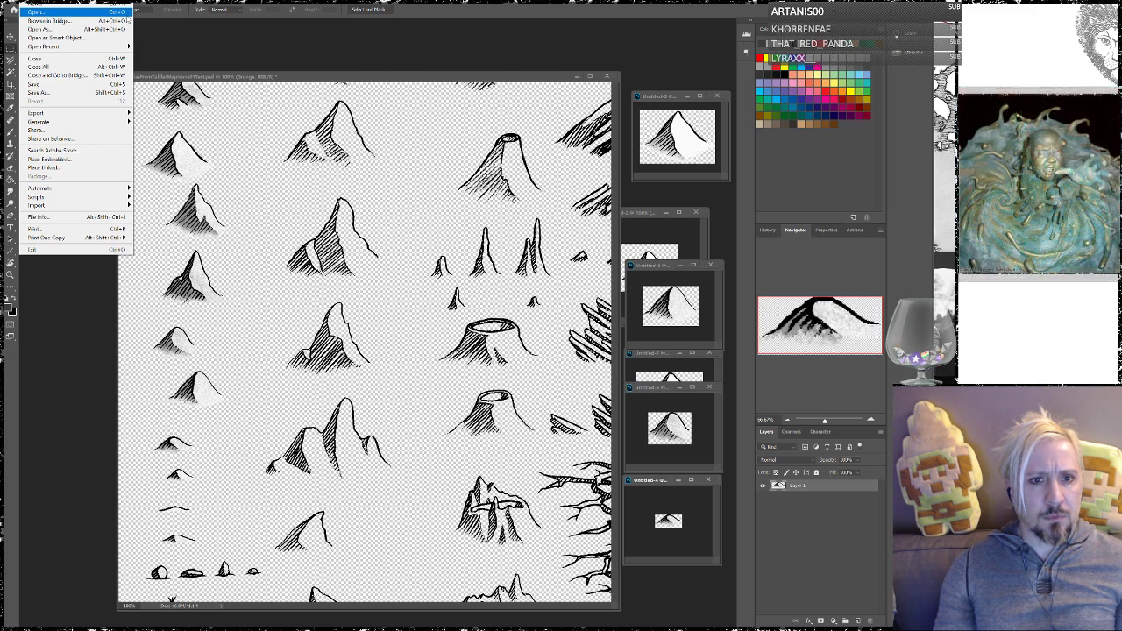
pyautogui.click(300, 78)
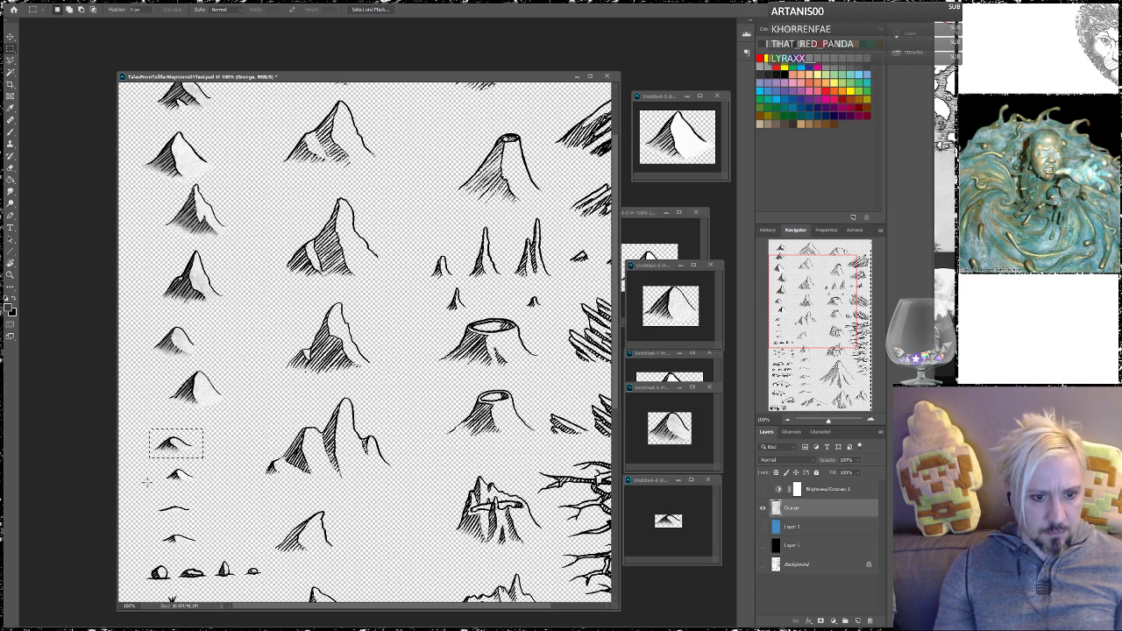
pyautogui.moveTo(160, 485); pyautogui.dragTo(202, 462)
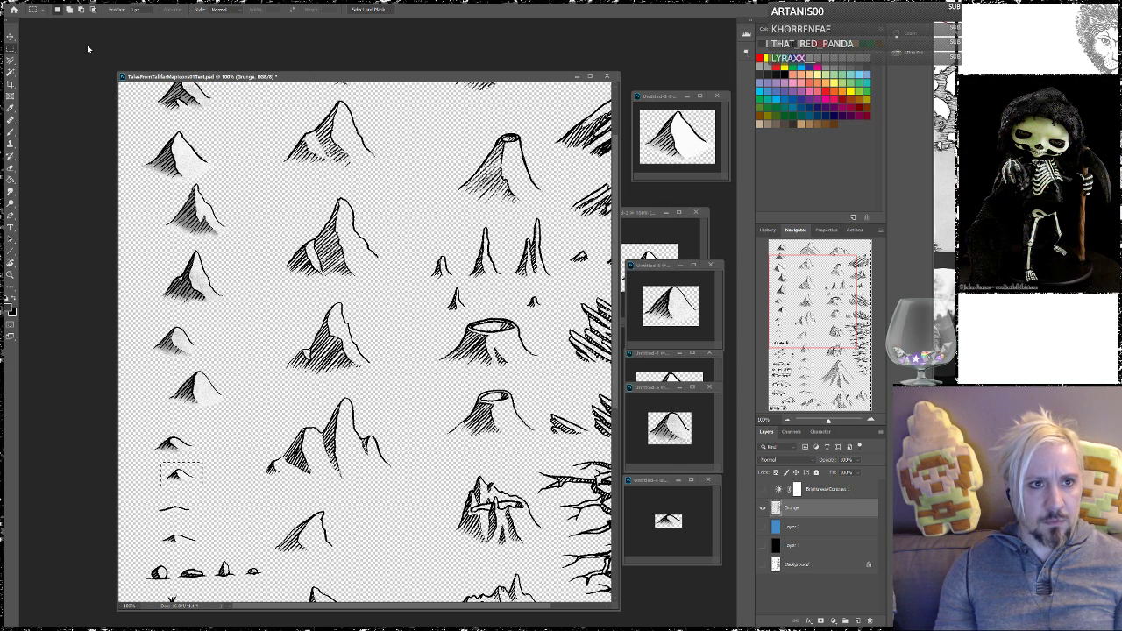
# Copy the selected small hill sketch into a new document of its own
pyautogui.hotkey('alt', 'f')
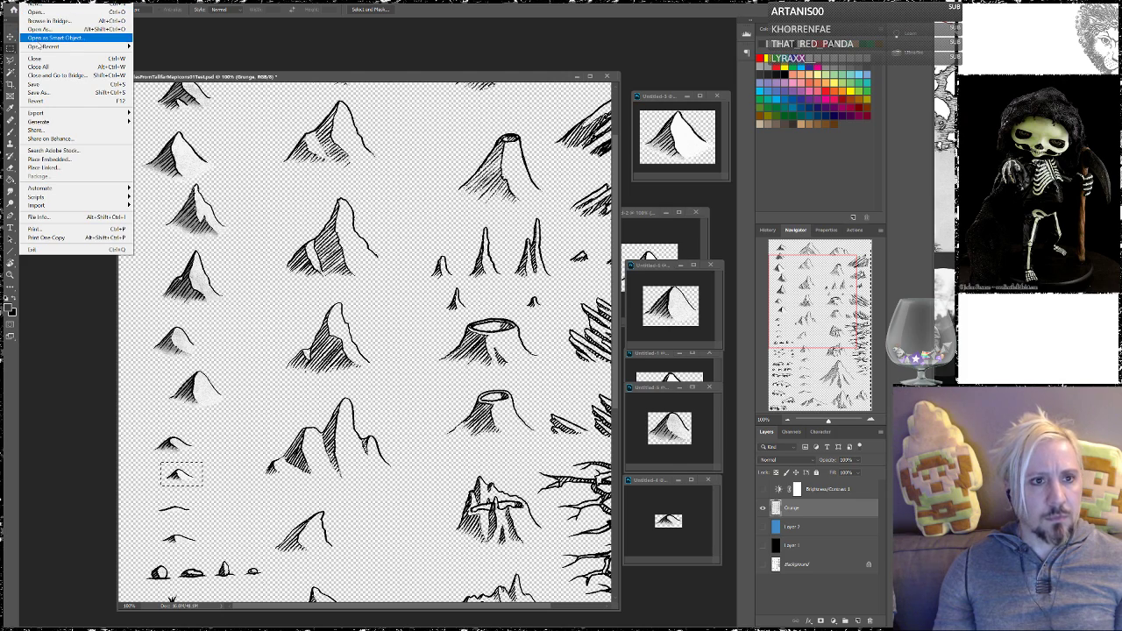
pyautogui.press('Escape')
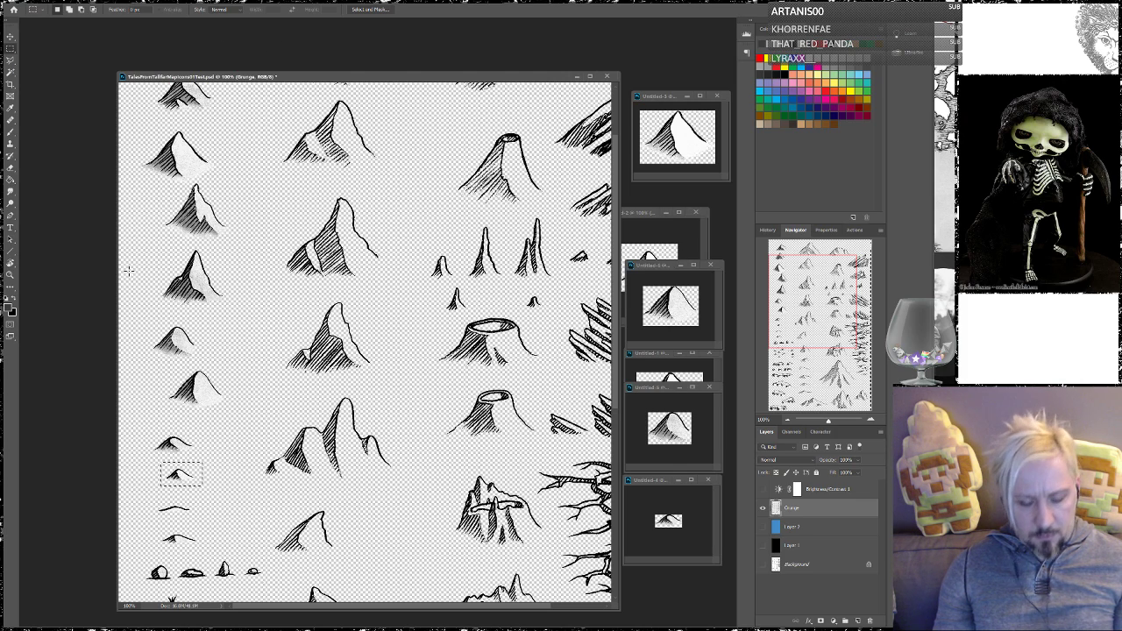
pyautogui.press('F2')
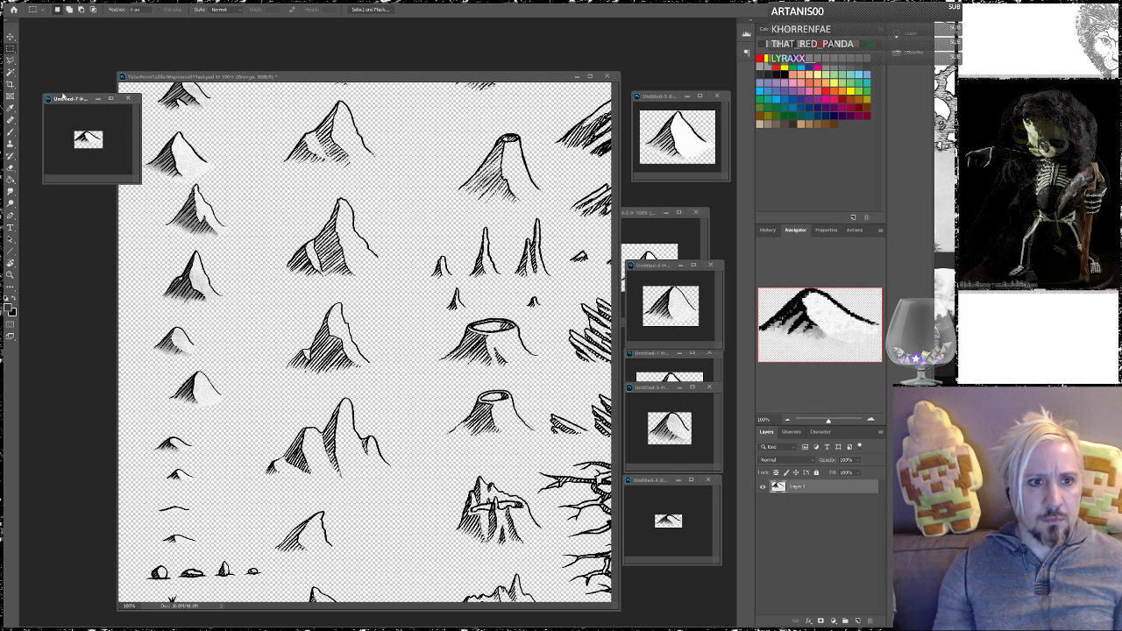
# Save the new hill document as PNG file HillMed02 in the HillMed folder and park its window with the other sprites
pyautogui.click(28, 7)
pyautogui.click(62, 96)
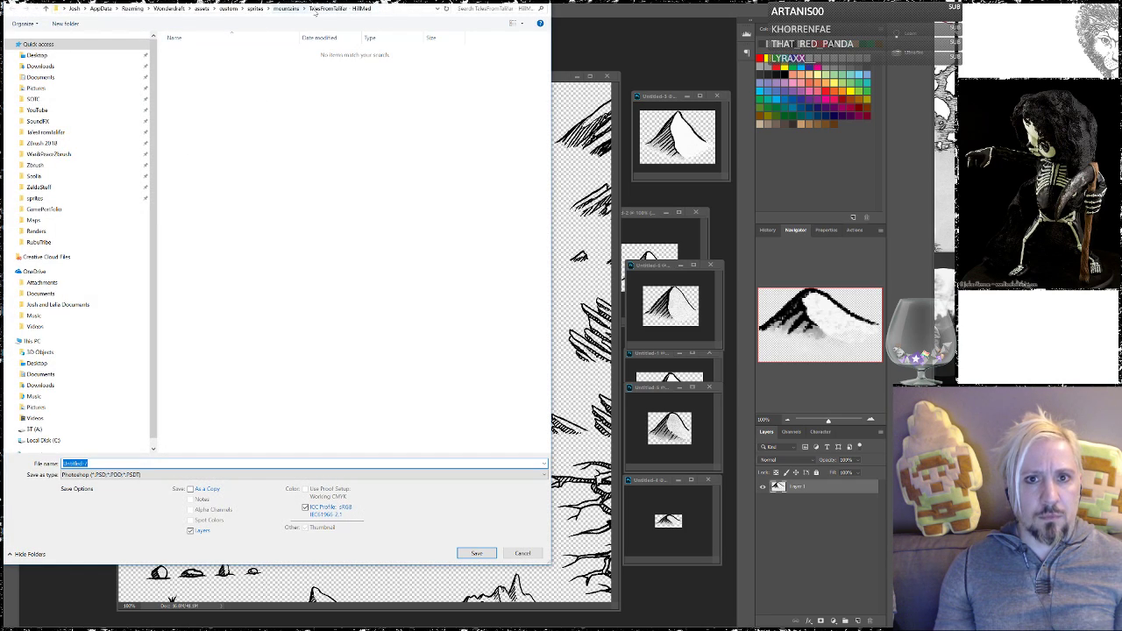
pyautogui.click(147, 475)
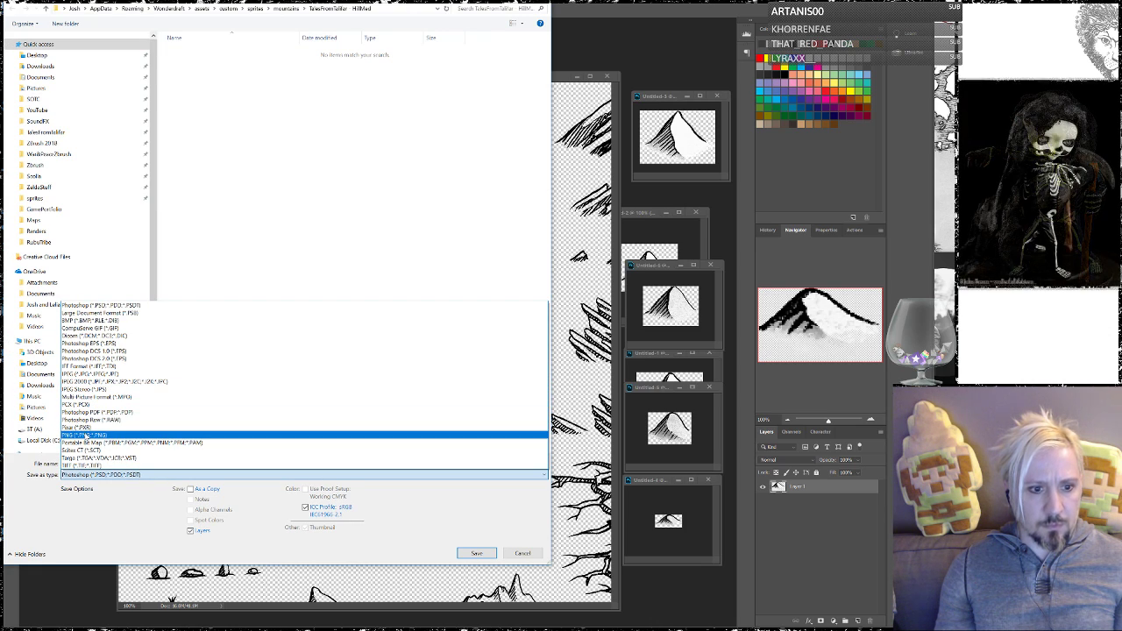
pyautogui.click(87, 435)
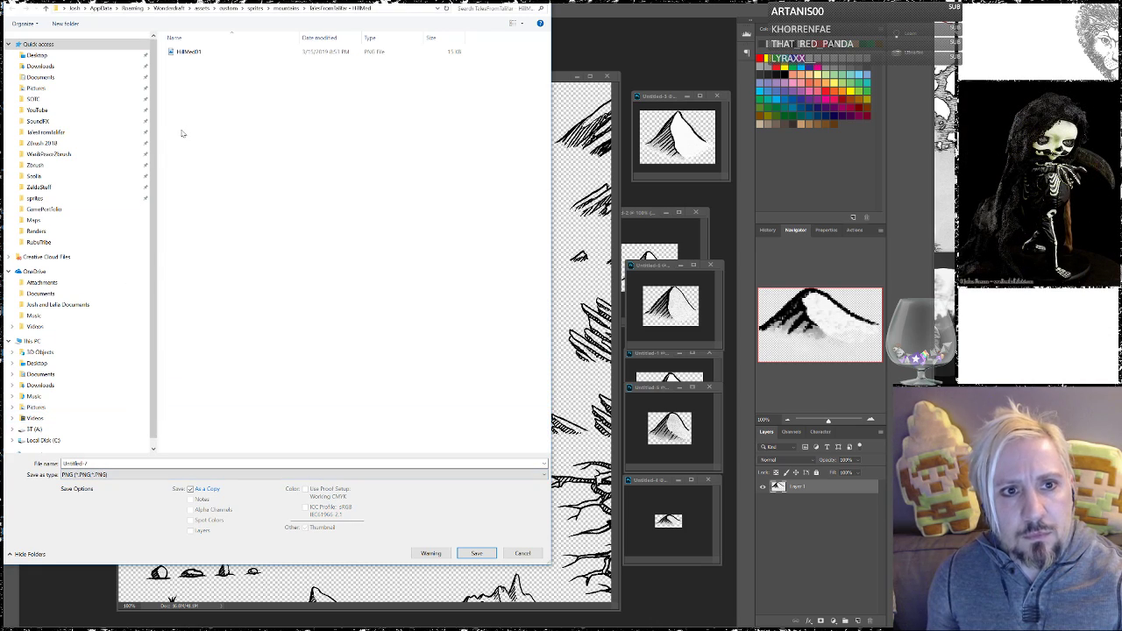
pyautogui.click(197, 53)
pyautogui.doubleClick(74, 463)
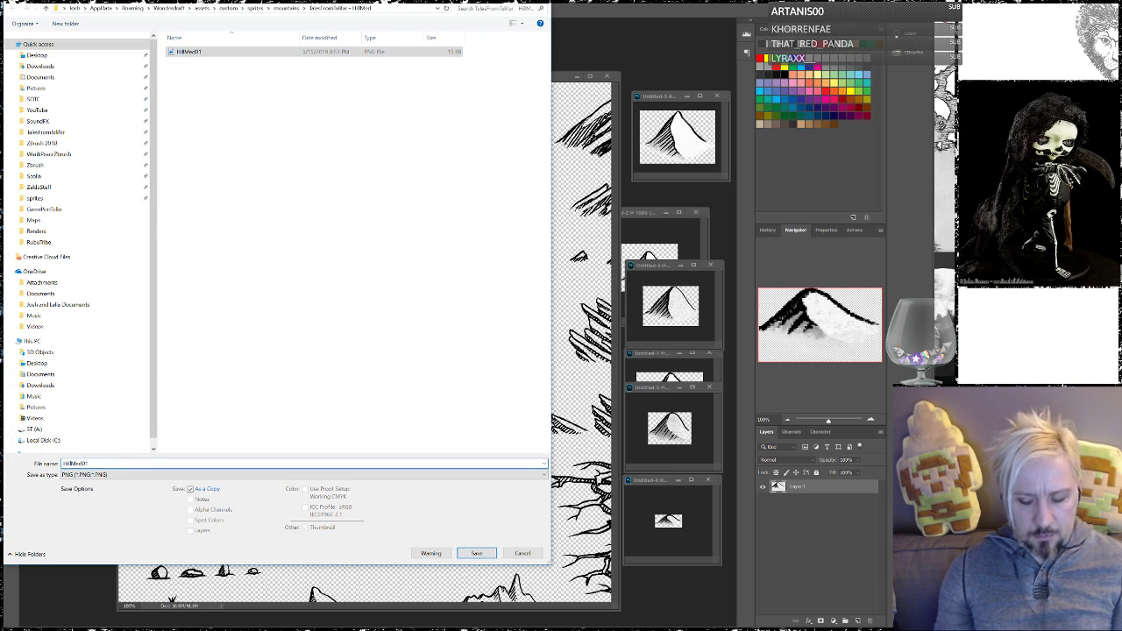
pyautogui.press('Right')
pyautogui.press('BackSpace')
pyautogui.write('2')
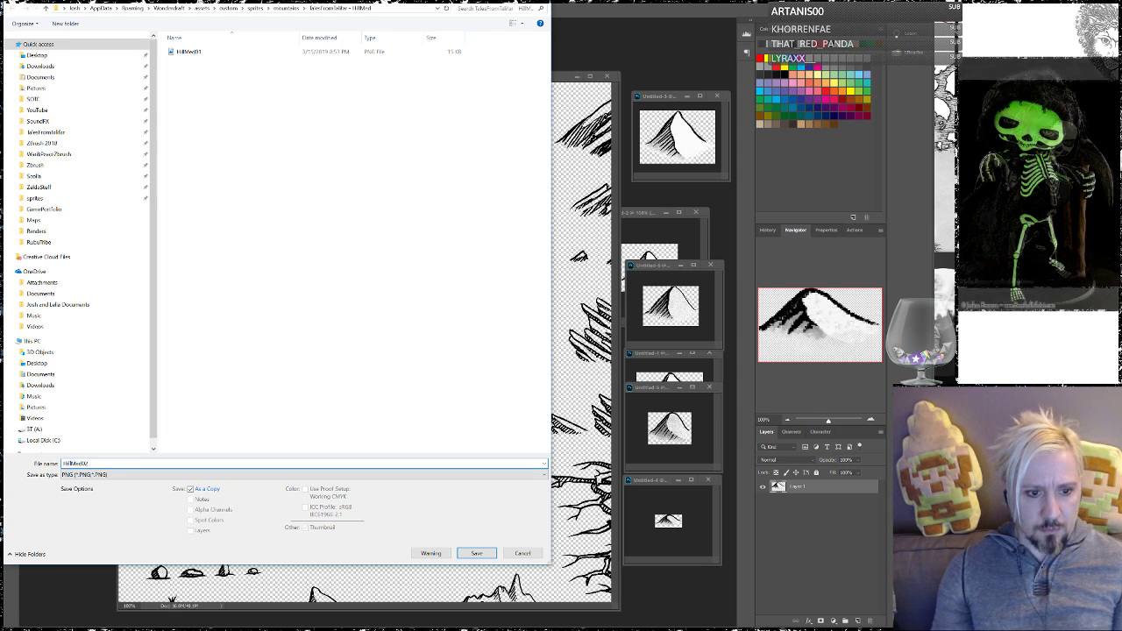
pyautogui.click(474, 553)
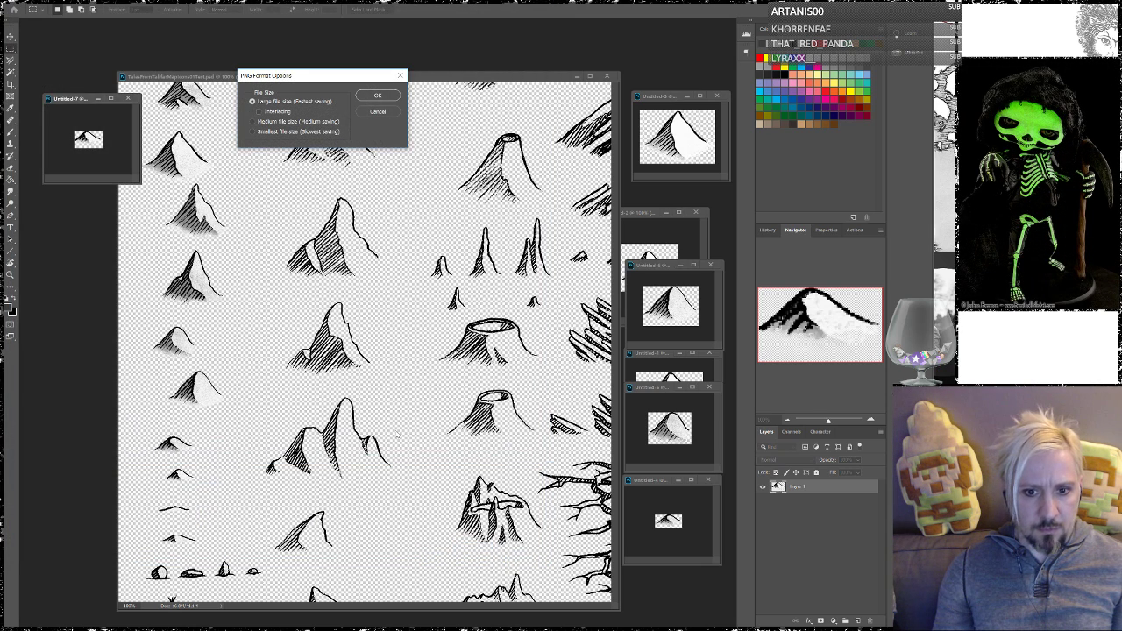
pyautogui.press('Return')
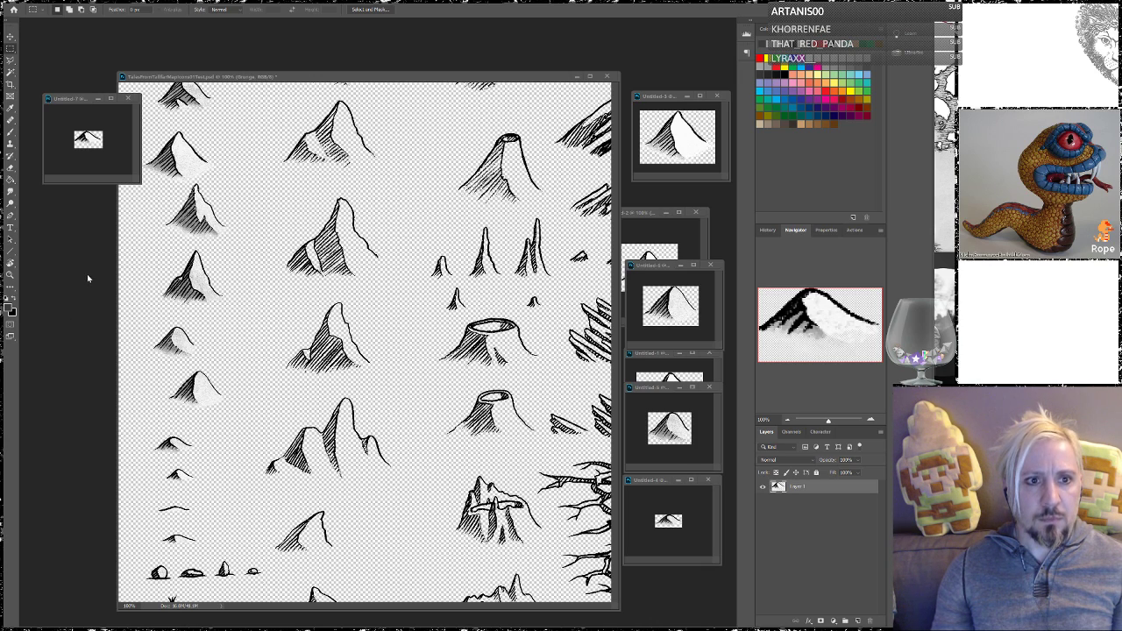
pyautogui.moveTo(73, 103); pyautogui.dragTo(654, 540)
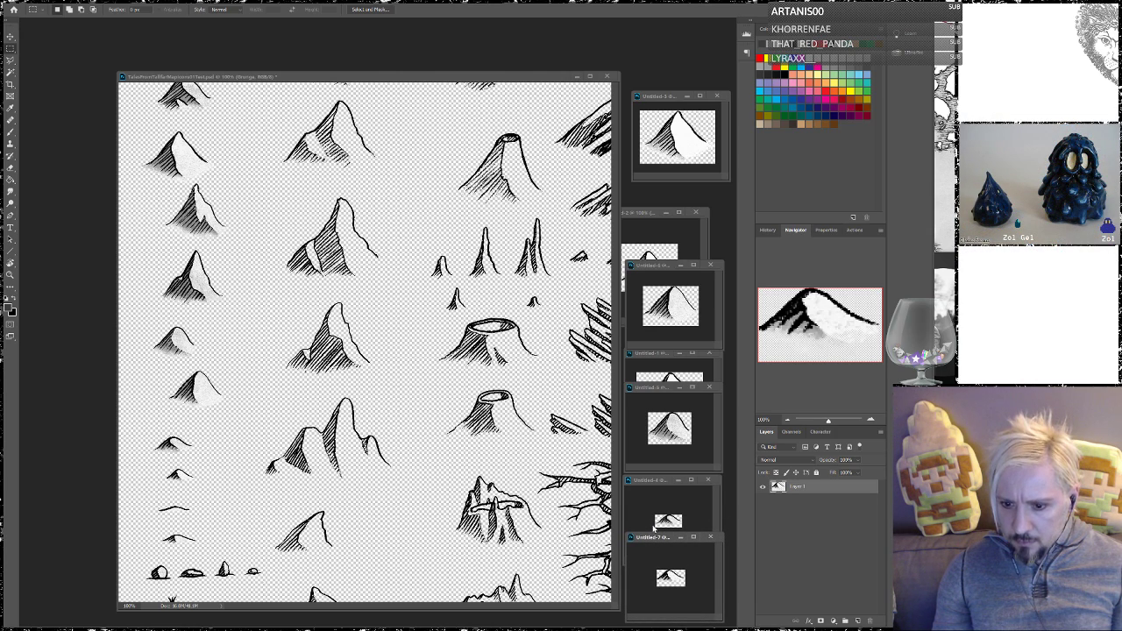
# Select the low hill just above the row of rocks and copy it into a new document
pyautogui.click(165, 535)
pyautogui.moveTo(156, 528); pyautogui.dragTo(202, 550)
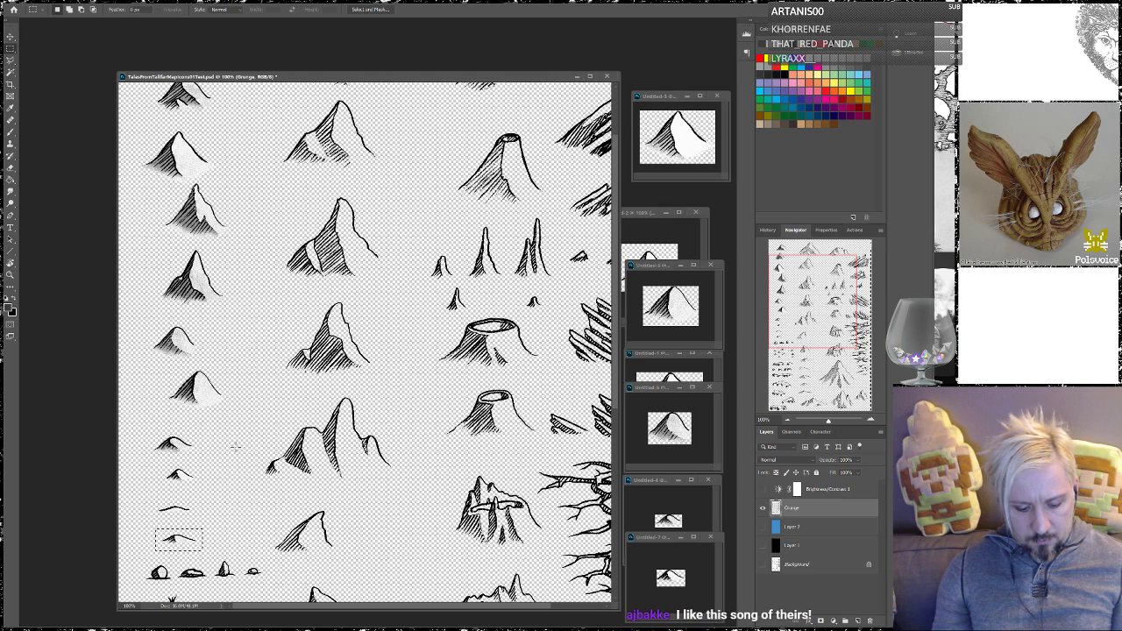
pyautogui.hotkey('ctrl', 'c')
pyautogui.hotkey('ctrl', 'n')
pyautogui.press('Return')
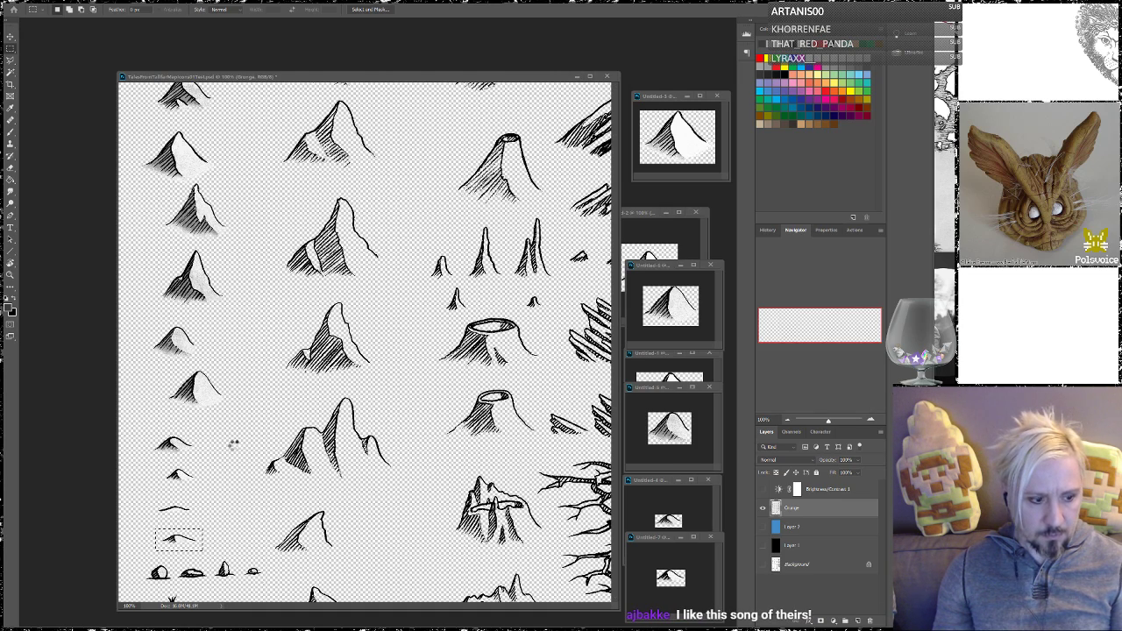
pyautogui.hotkey('ctrl', 'v')
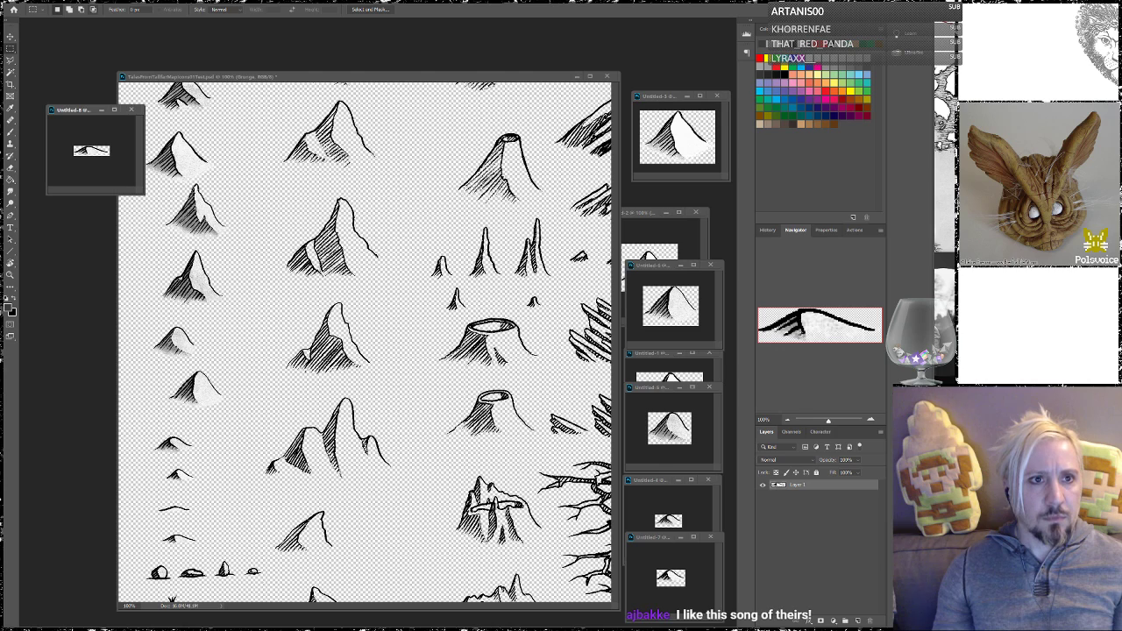
# Save the low hill document as PNG file HillMed03 in the HillMed folder and park its window with the other sprites
pyautogui.hotkey('alt', 'f')
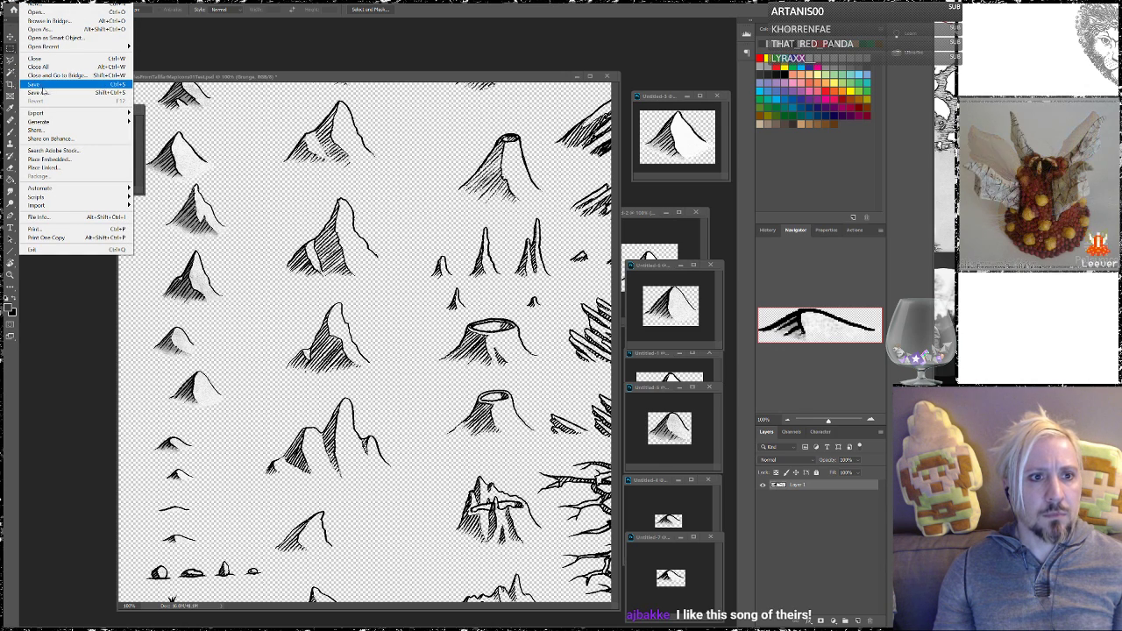
pyautogui.click(45, 94)
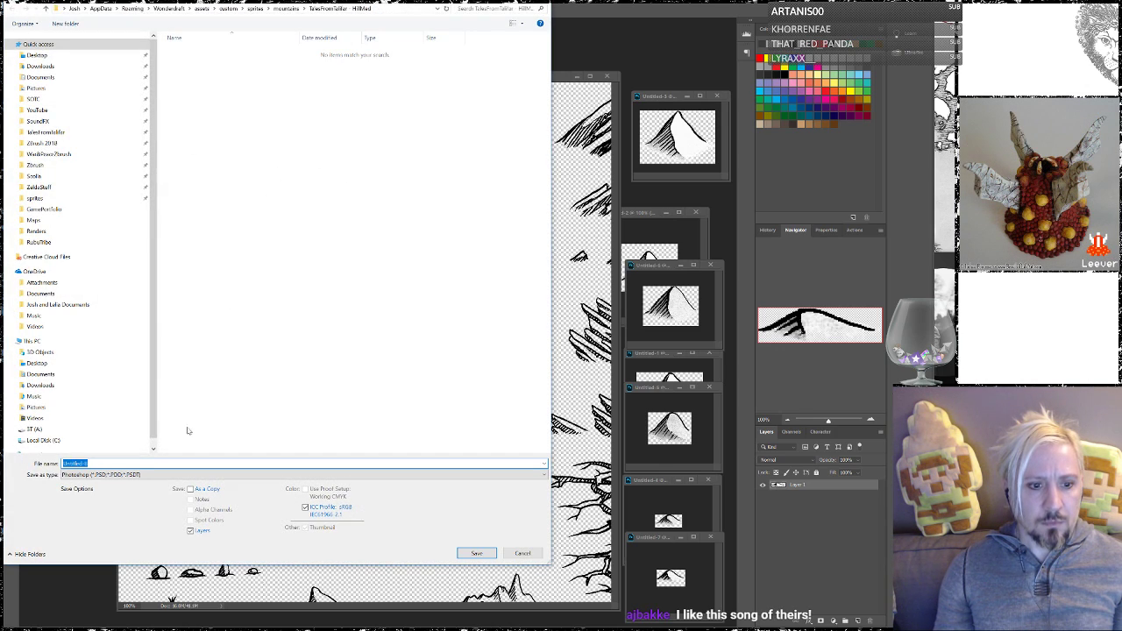
pyautogui.click(151, 474)
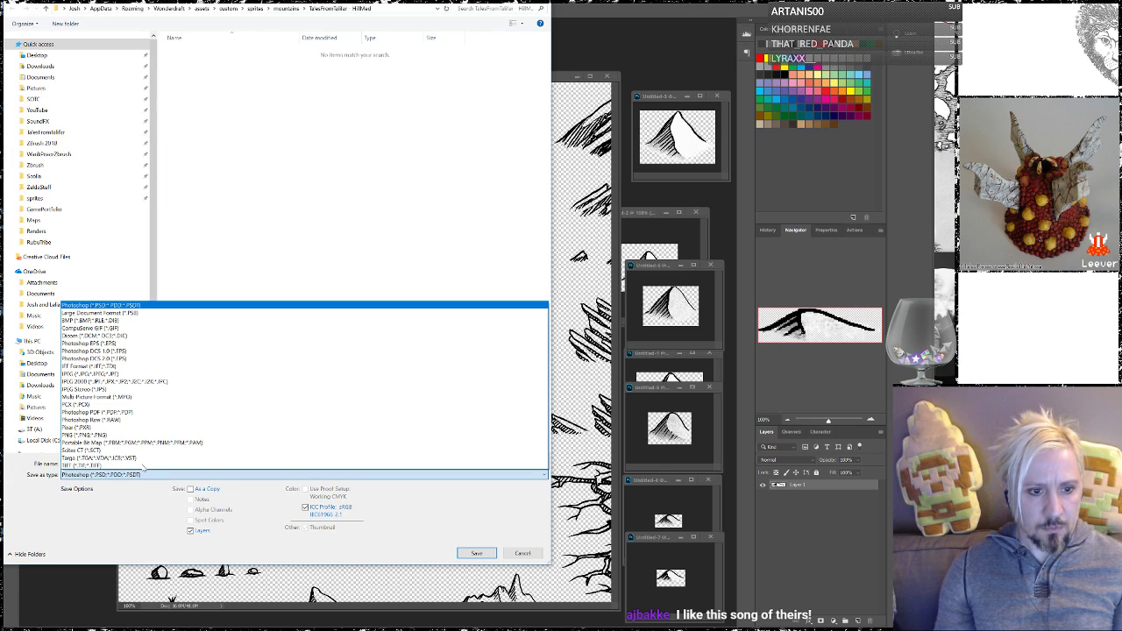
pyautogui.click(99, 429)
pyautogui.click(201, 63)
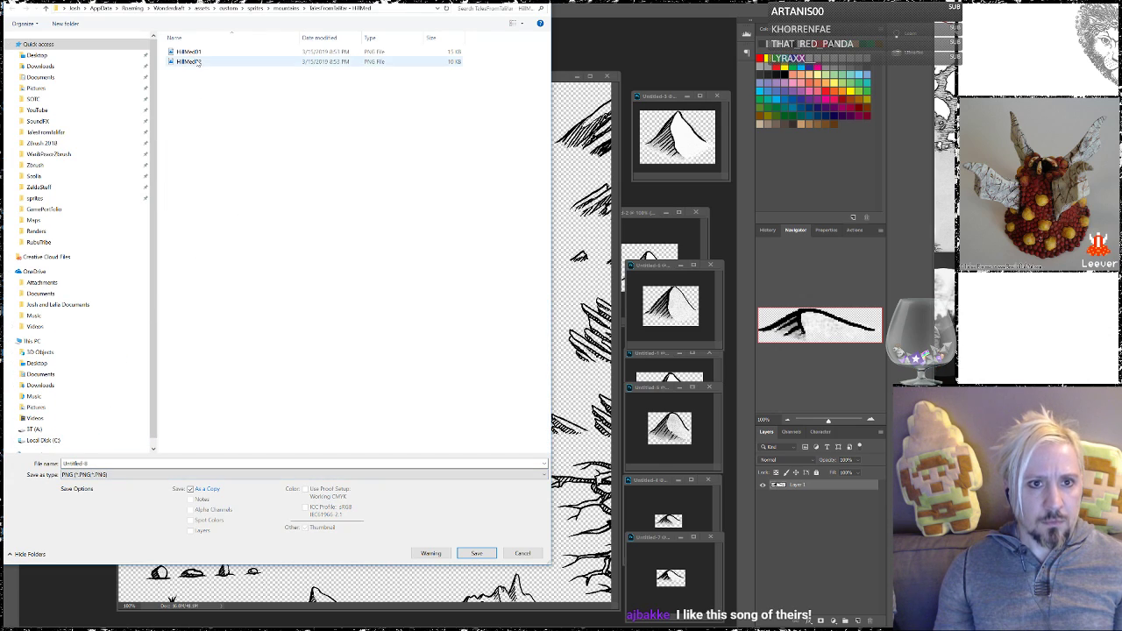
pyautogui.doubleClick(116, 462)
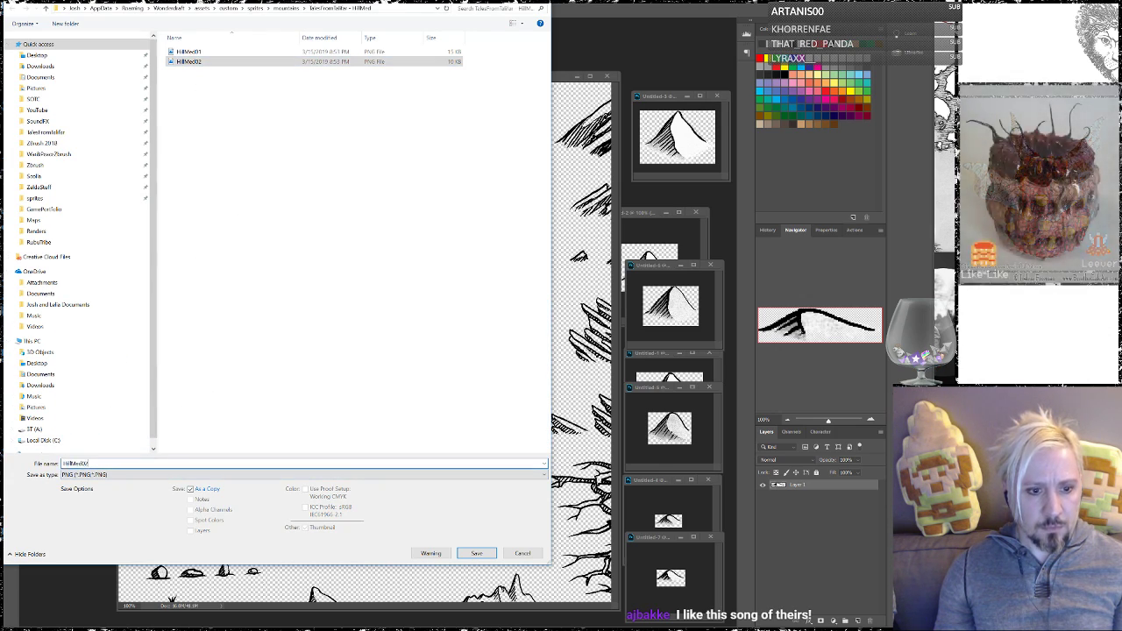
pyautogui.press('End')
pyautogui.press('BackSpace')
pyautogui.write('3')
pyautogui.click(473, 554)
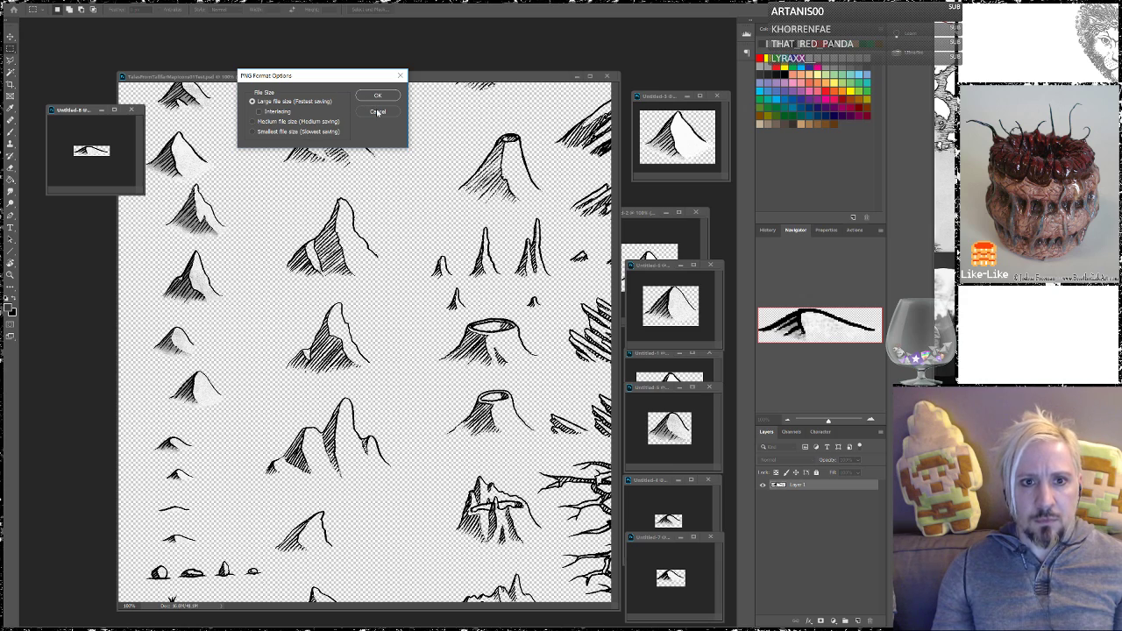
pyautogui.click(377, 95)
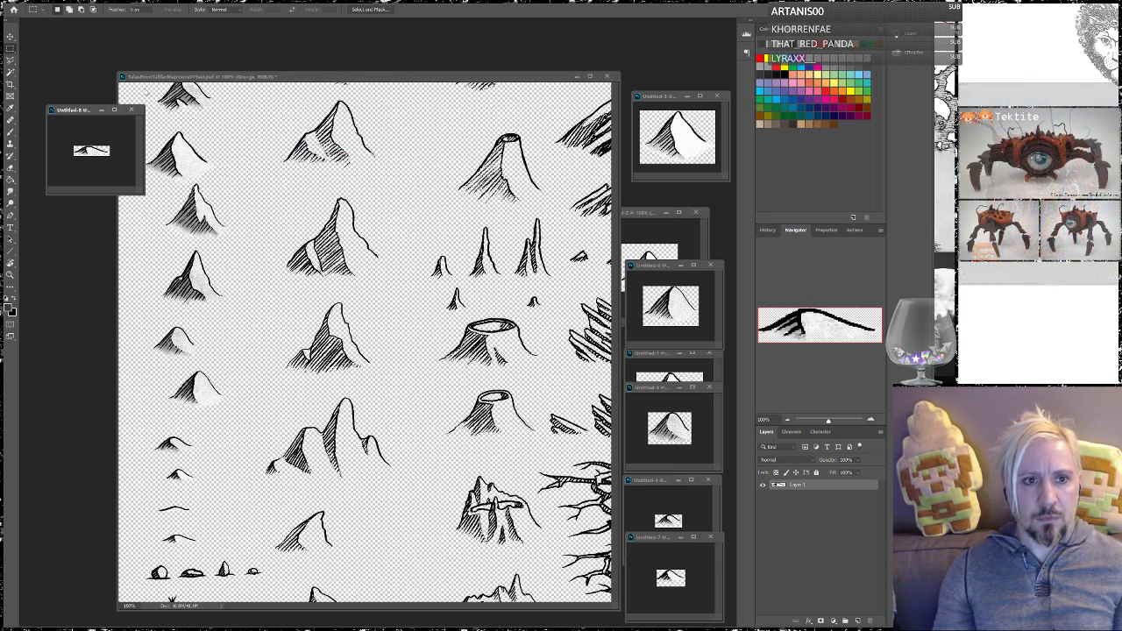
pyautogui.moveTo(75, 112); pyautogui.dragTo(661, 535)
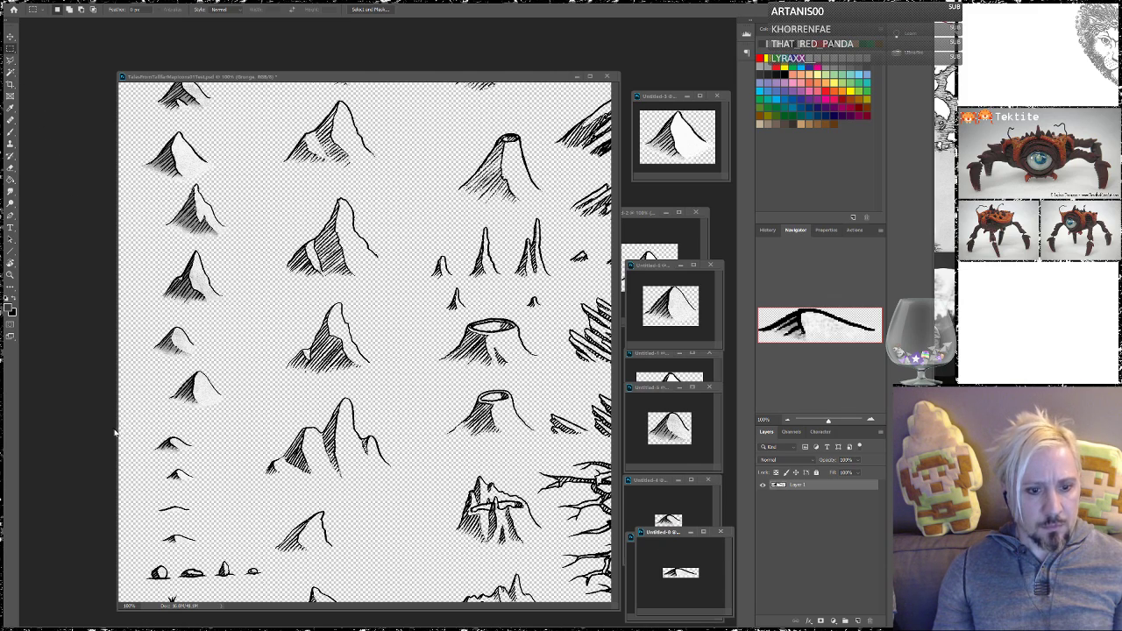
# Select the flat arched hill between the two small shaded hills and copy it into a new document
pyautogui.click(139, 505)
pyautogui.moveTo(154, 501); pyautogui.dragTo(199, 516)
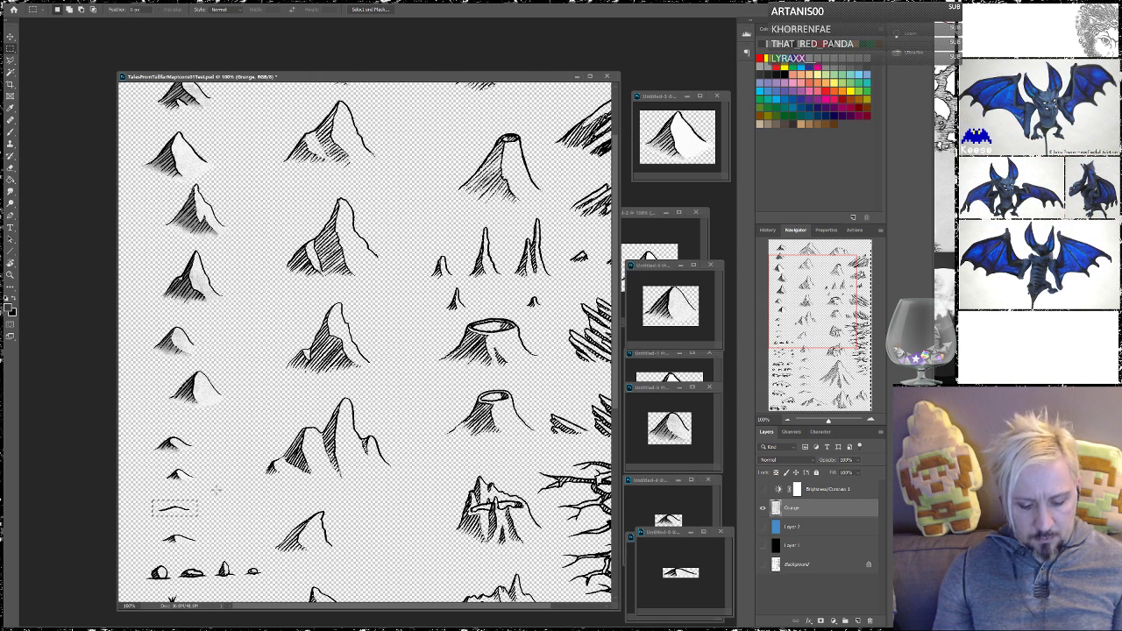
pyautogui.hotkey('ctrl', 'c')
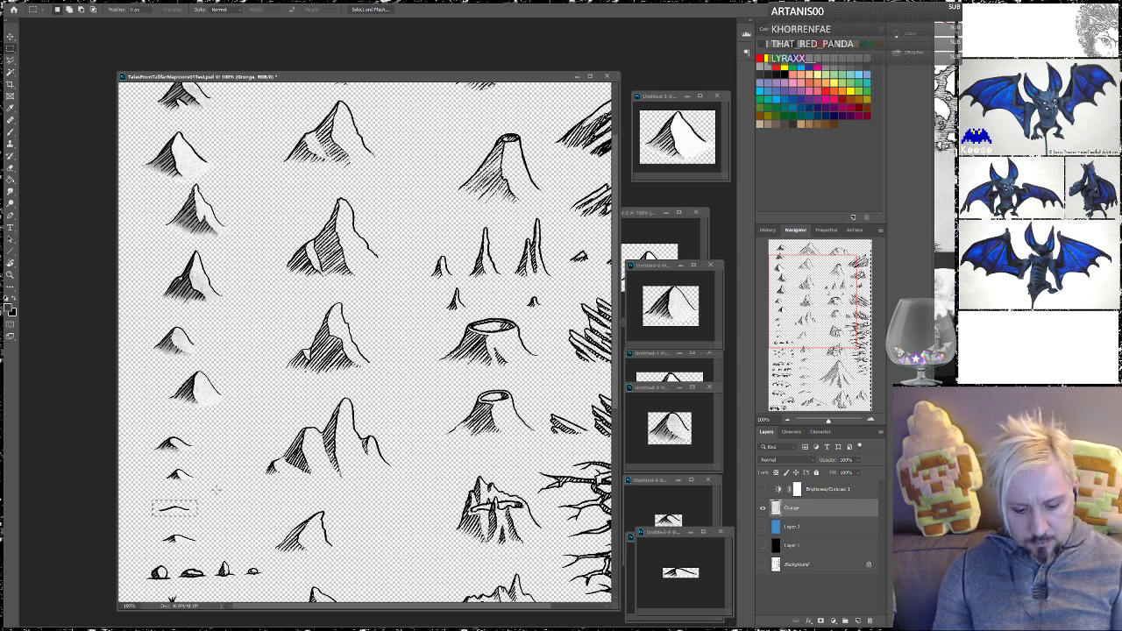
pyautogui.hotkey('ctrl', 'n')
pyautogui.press('Return')
pyautogui.hotkey('ctrl', 'v')
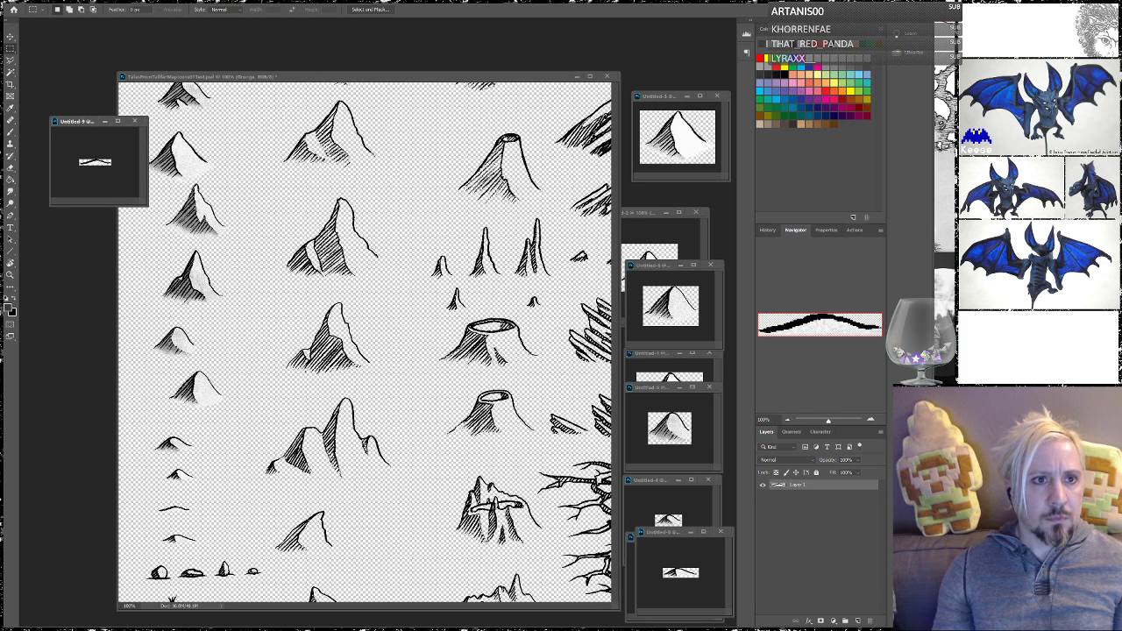
# Start saving the flat hill and create and open a new folder TalesFromTalifar - HillSmall inside the mountains folder
pyautogui.hotkey('alt', 'f')
pyautogui.click(50, 92)
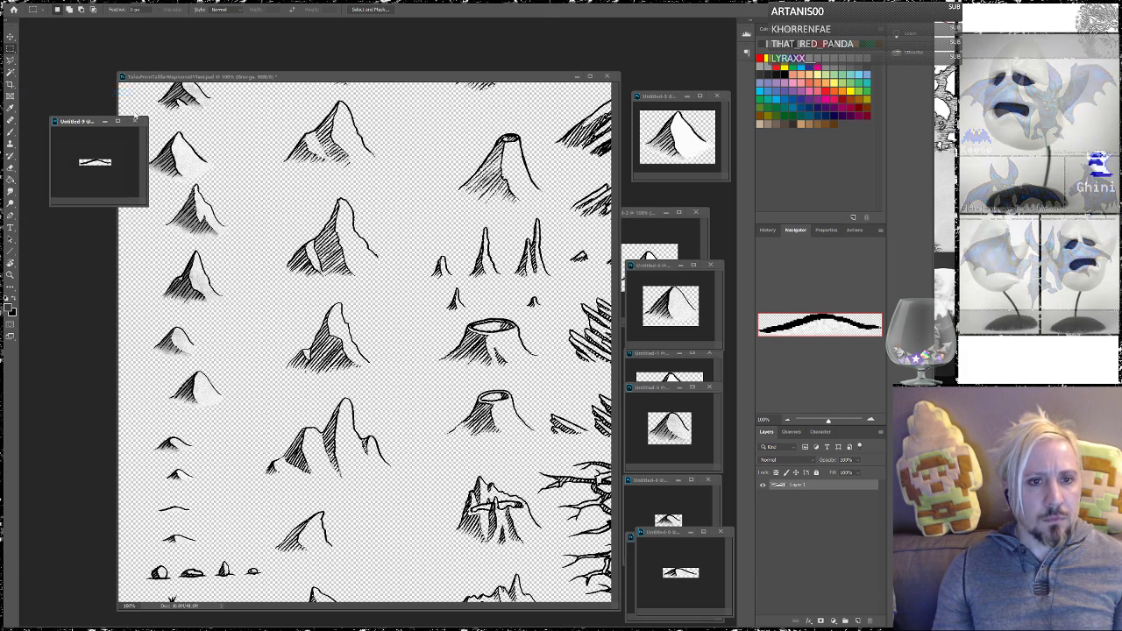
pyautogui.click(287, 8)
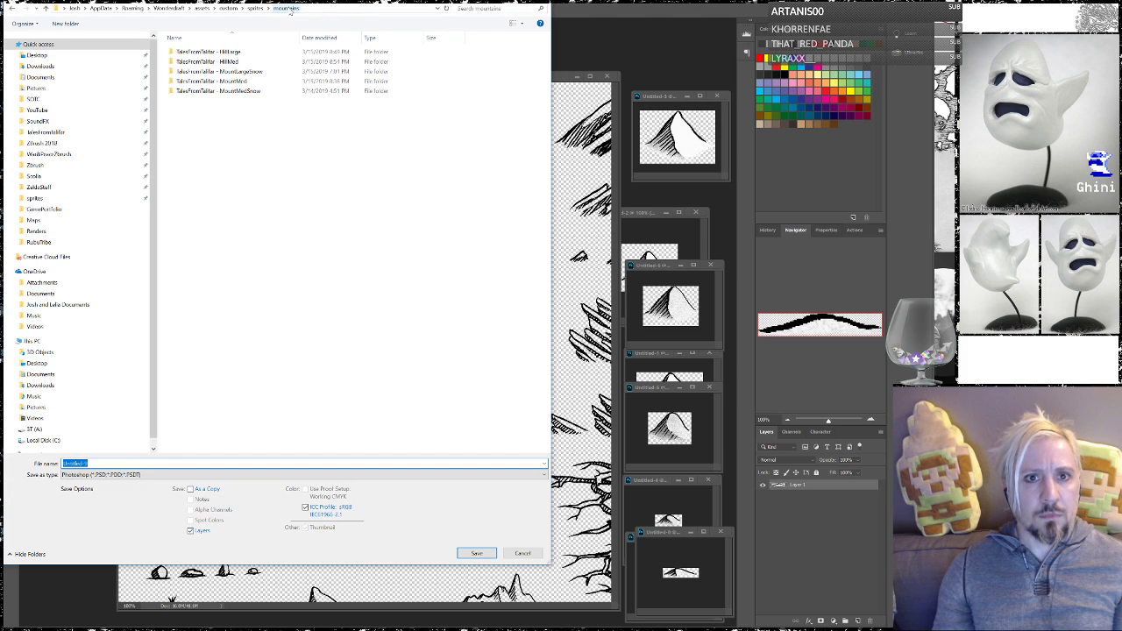
pyautogui.click(66, 24)
pyautogui.write('T')
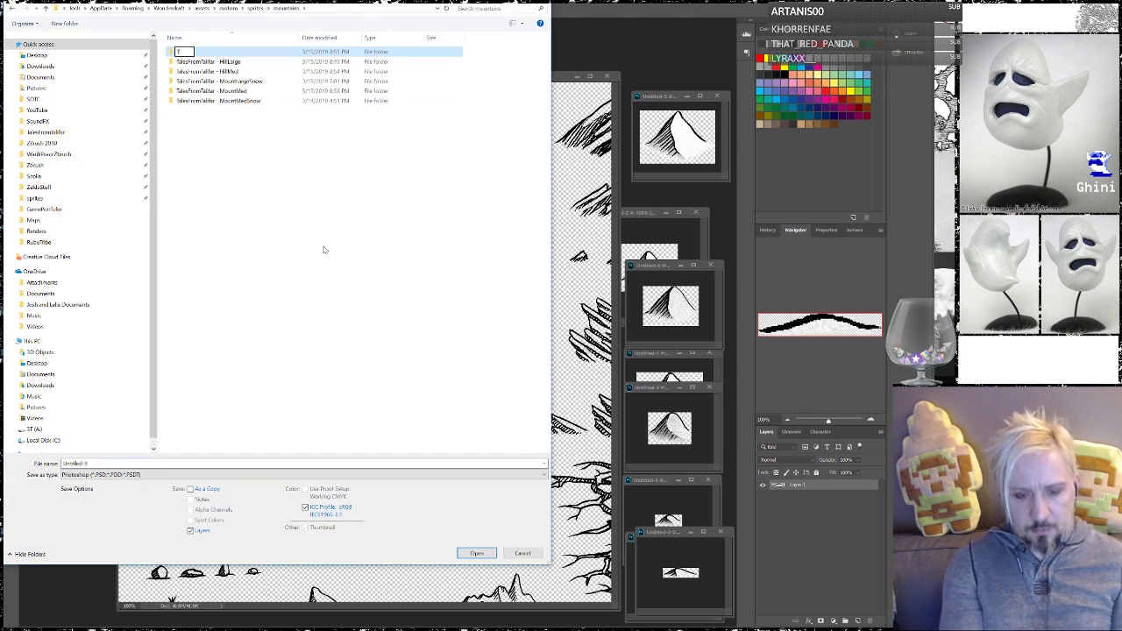
pyautogui.write('alesFromTalfar -')
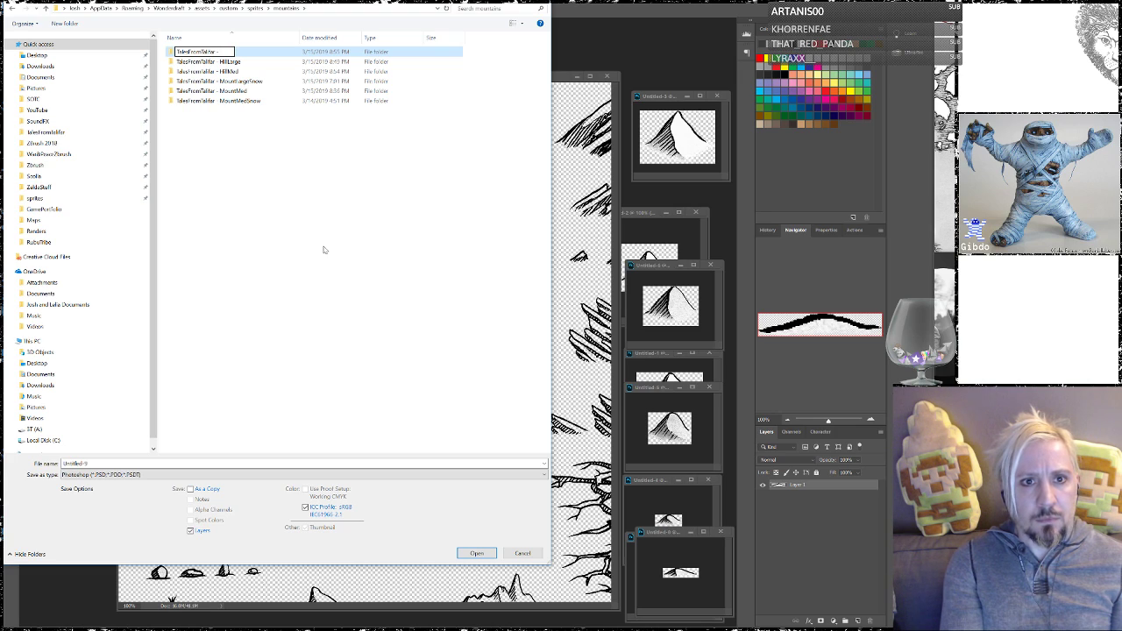
pyautogui.write('mall')
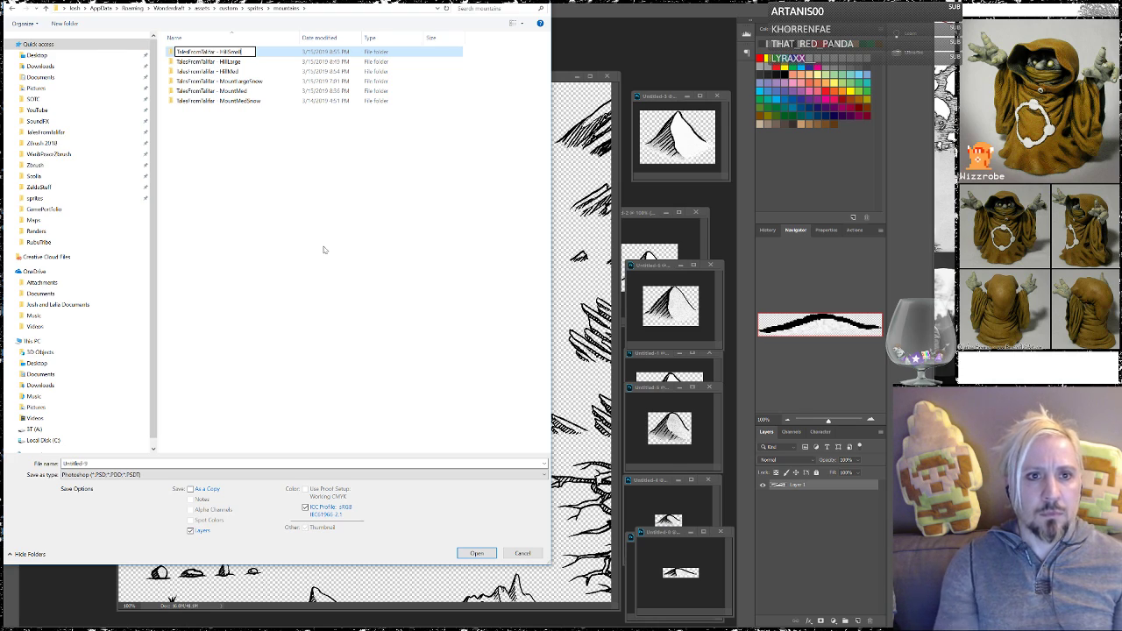
pyautogui.press('Return')
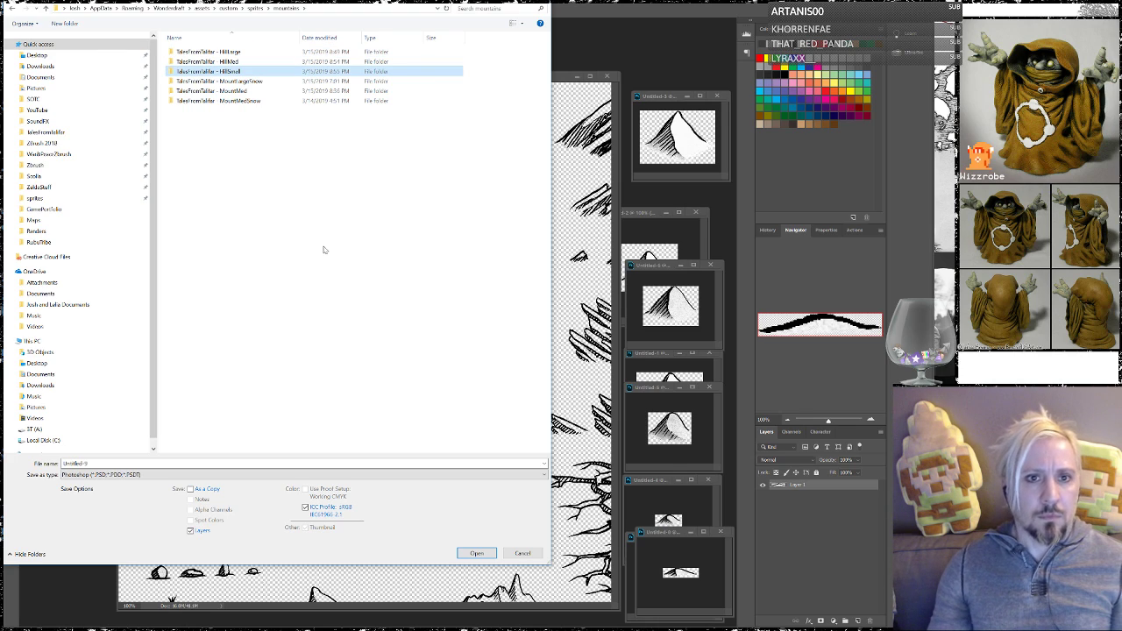
pyautogui.doubleClick(190, 73)
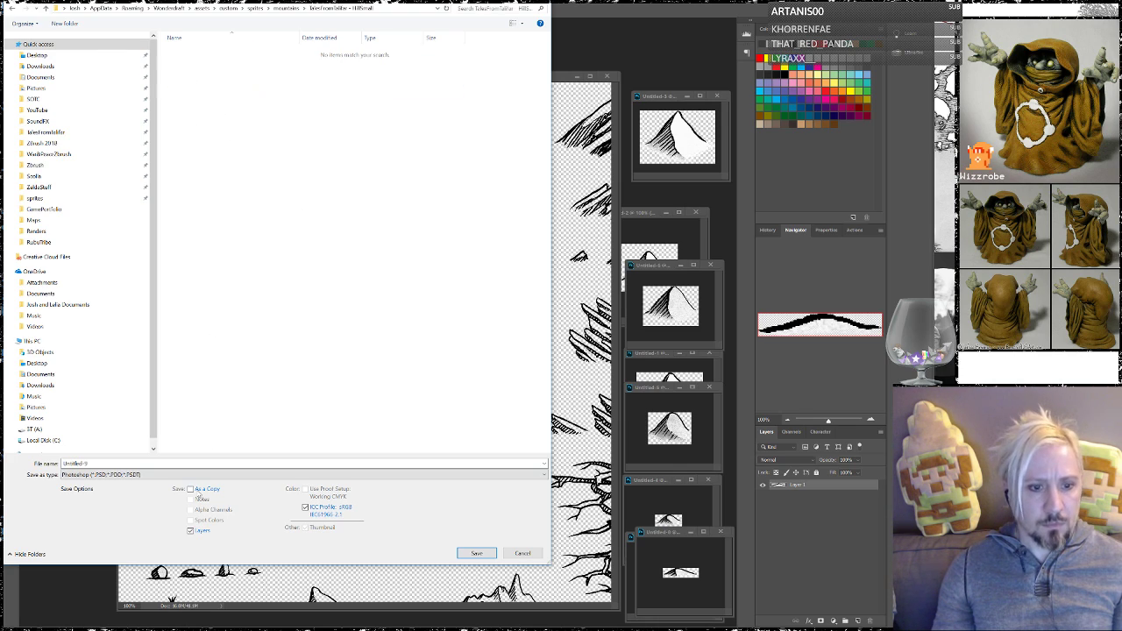
# Save the flat hill document as PNG file HillSmall01 in the HillSmall folder with the large file size option
pyautogui.click(131, 475)
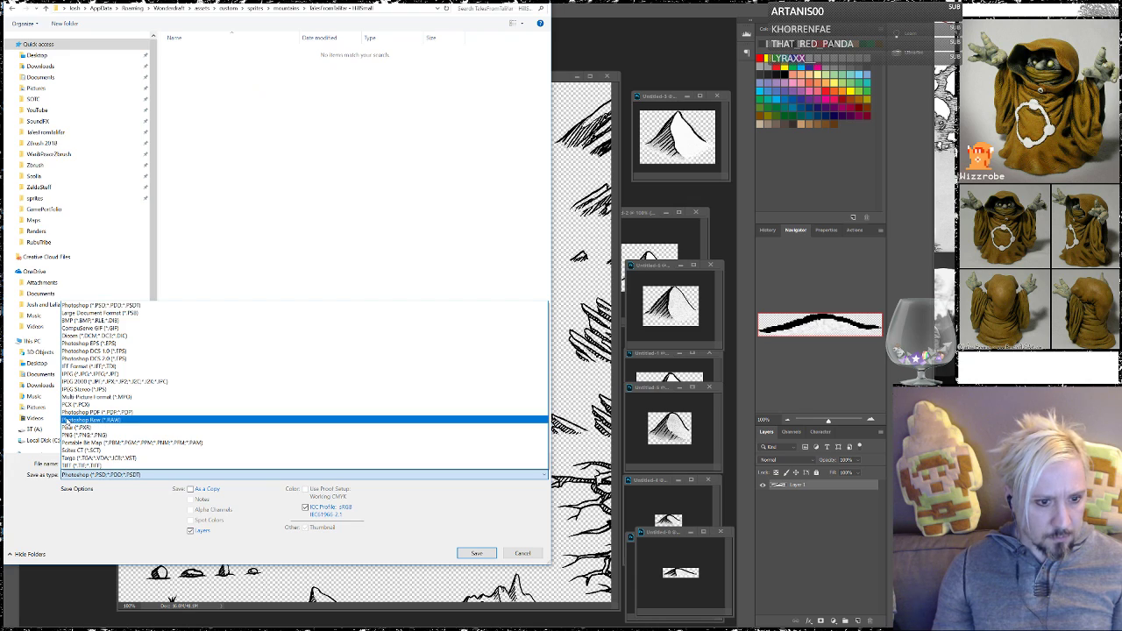
pyautogui.click(84, 440)
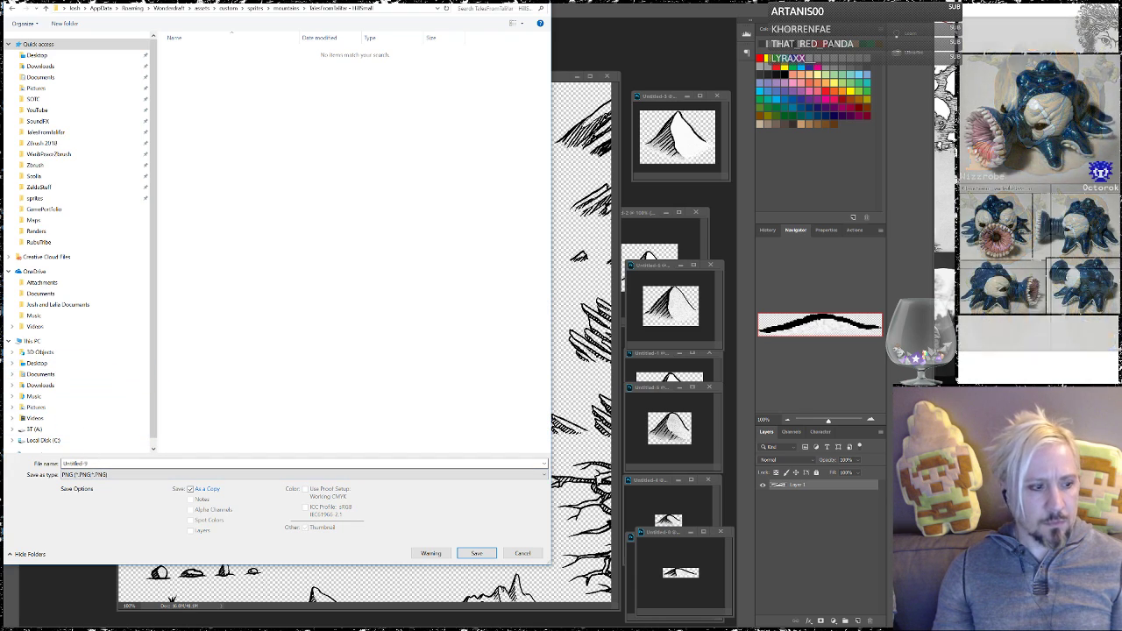
pyautogui.click(83, 463)
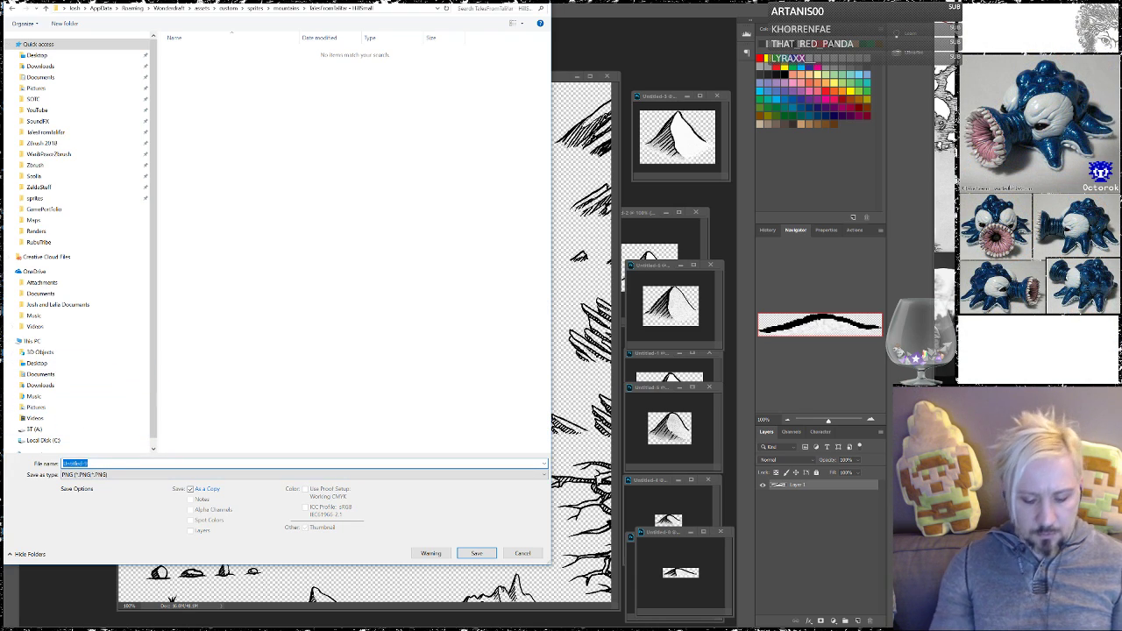
pyautogui.write('Hill')
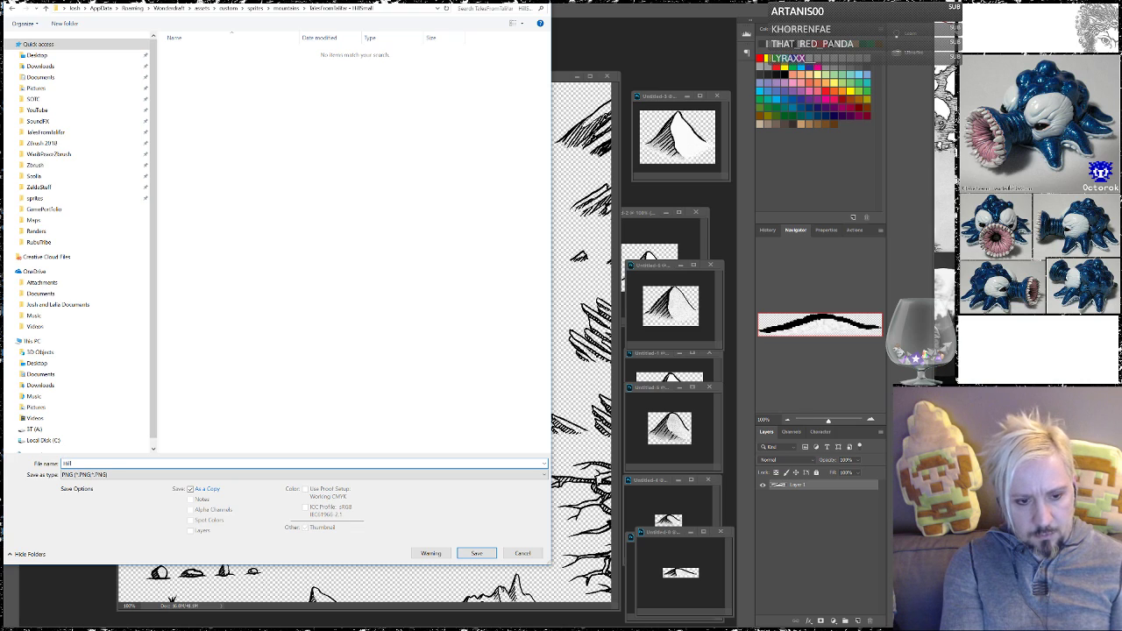
pyautogui.write('Small01')
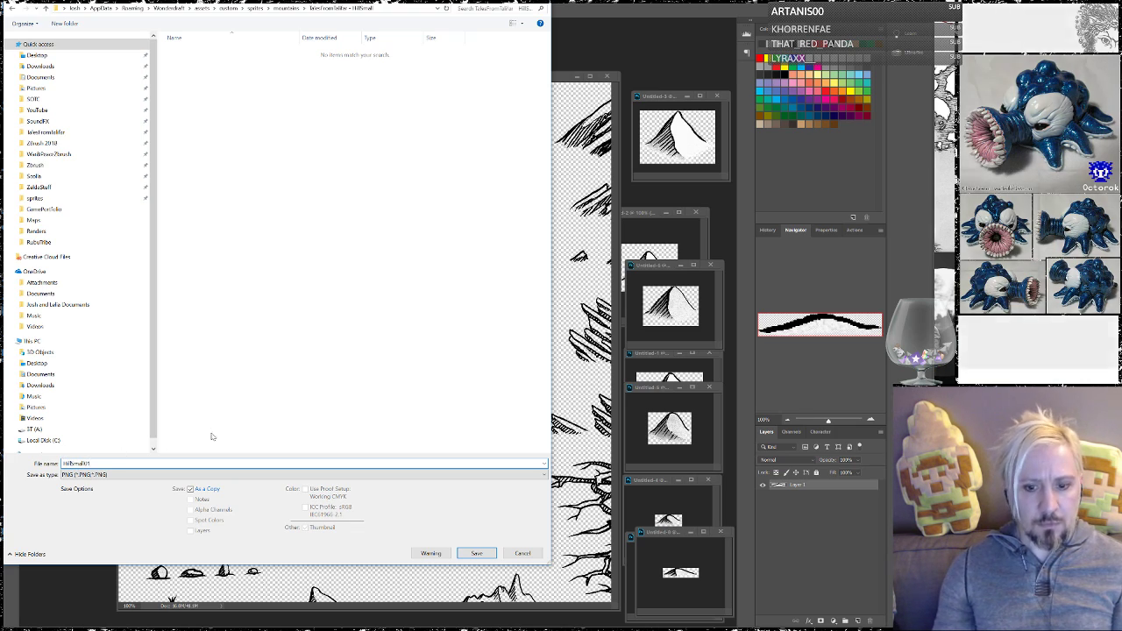
pyautogui.click(483, 554)
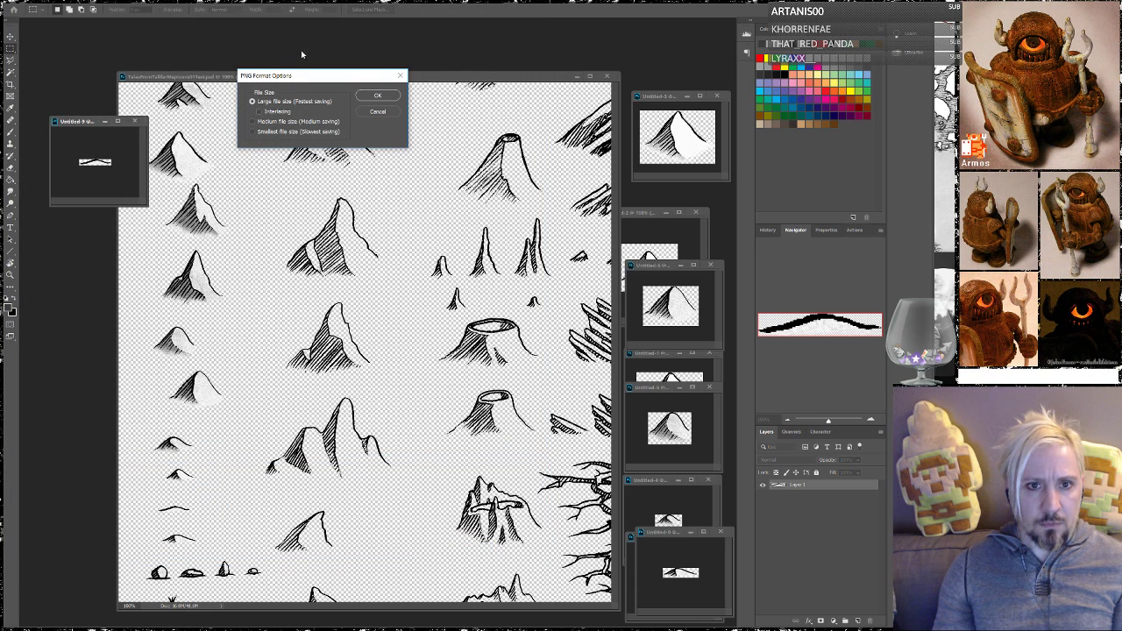
pyautogui.click(375, 99)
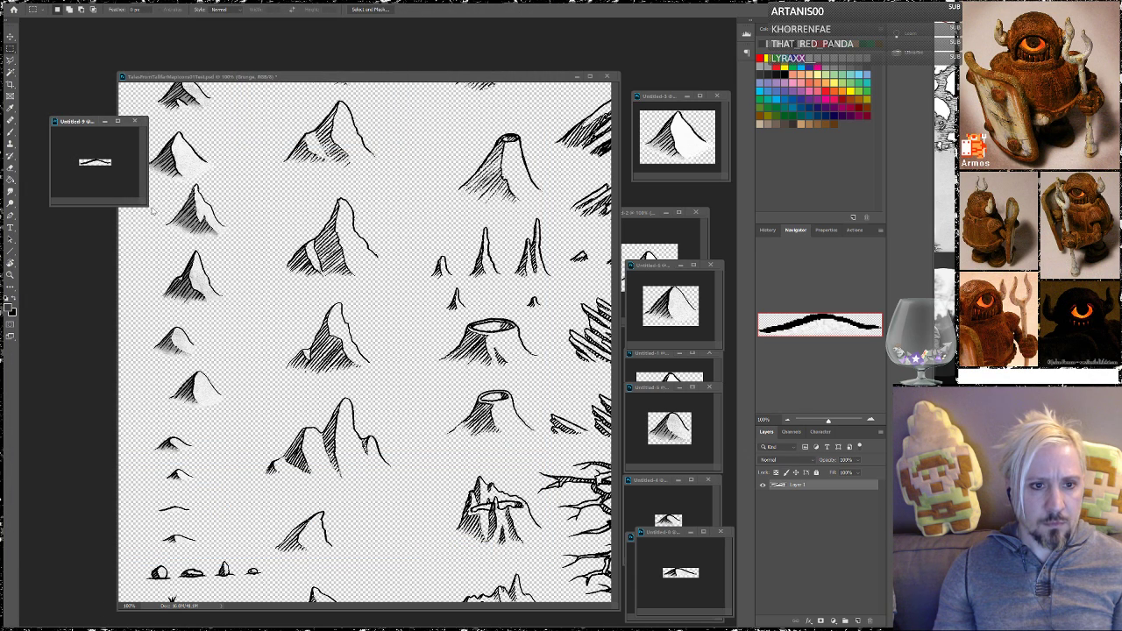
# Enlarge the flat hill's document window and resize the image to a width of 80 pixels
pyautogui.moveTo(145, 202); pyautogui.dragTo(488, 362)
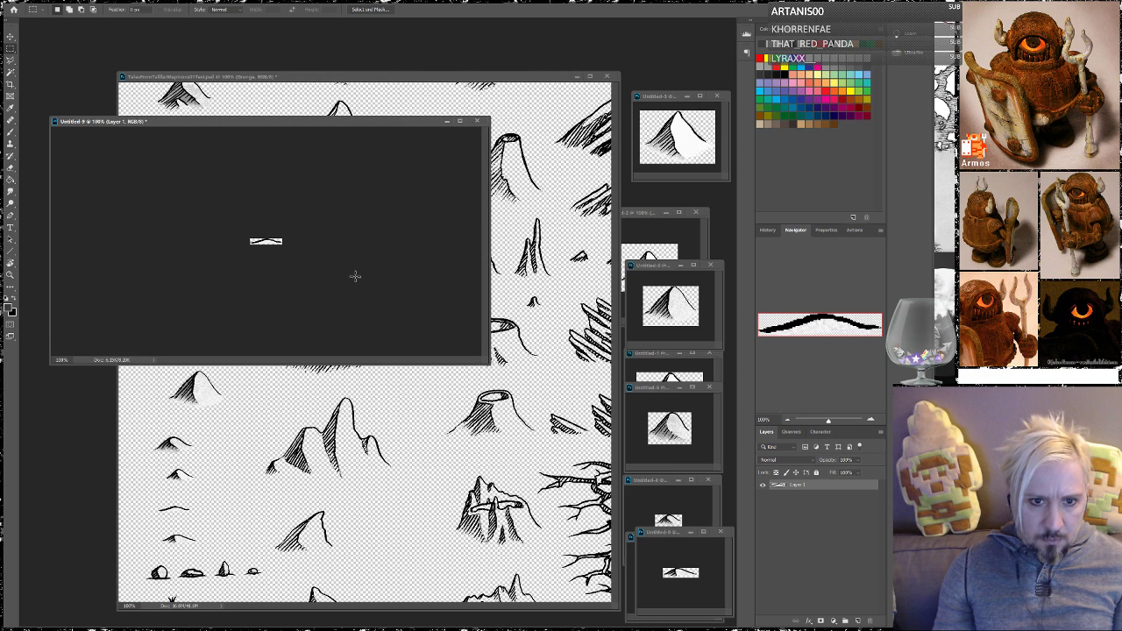
pyautogui.click(870, 420)
pyautogui.click(871, 420)
pyautogui.click(871, 421)
pyautogui.click(871, 421)
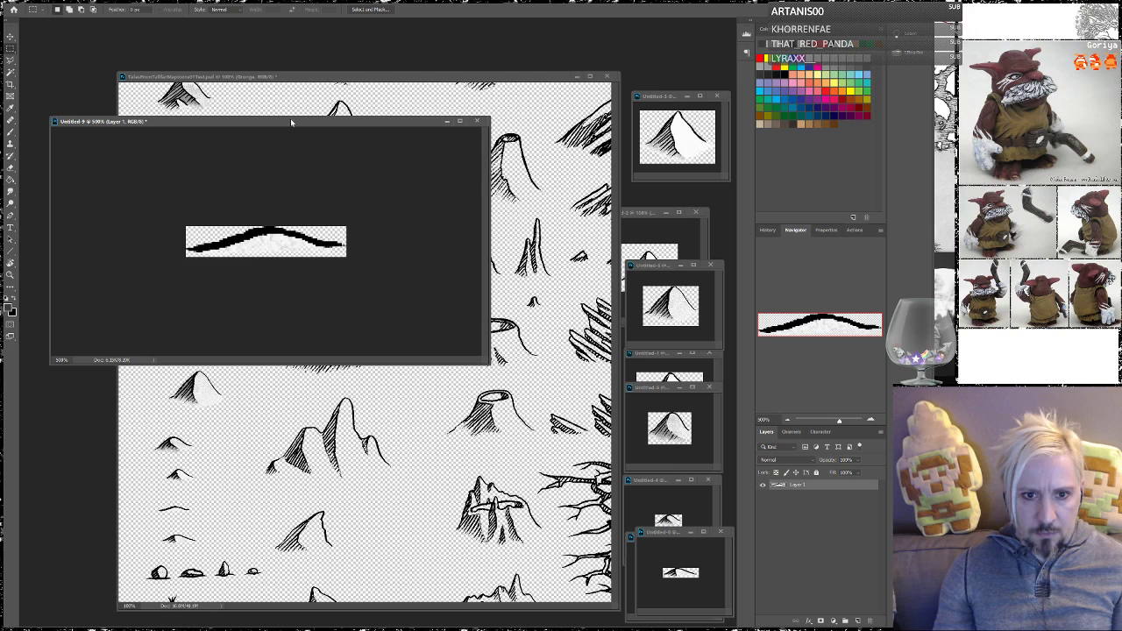
pyautogui.click(61, 1)
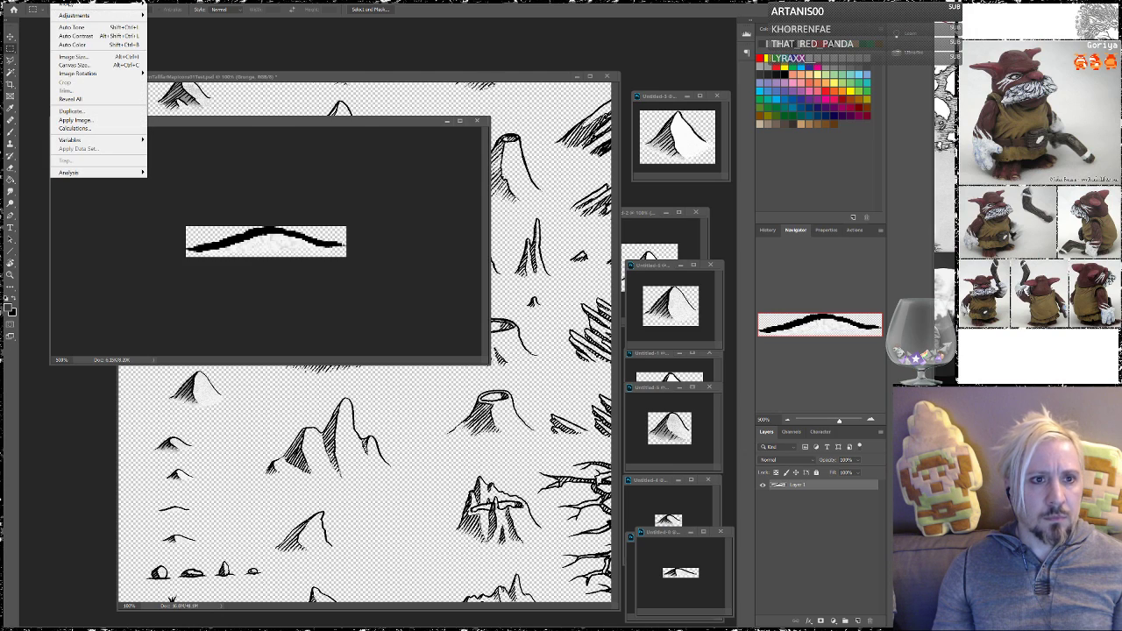
pyautogui.click(86, 58)
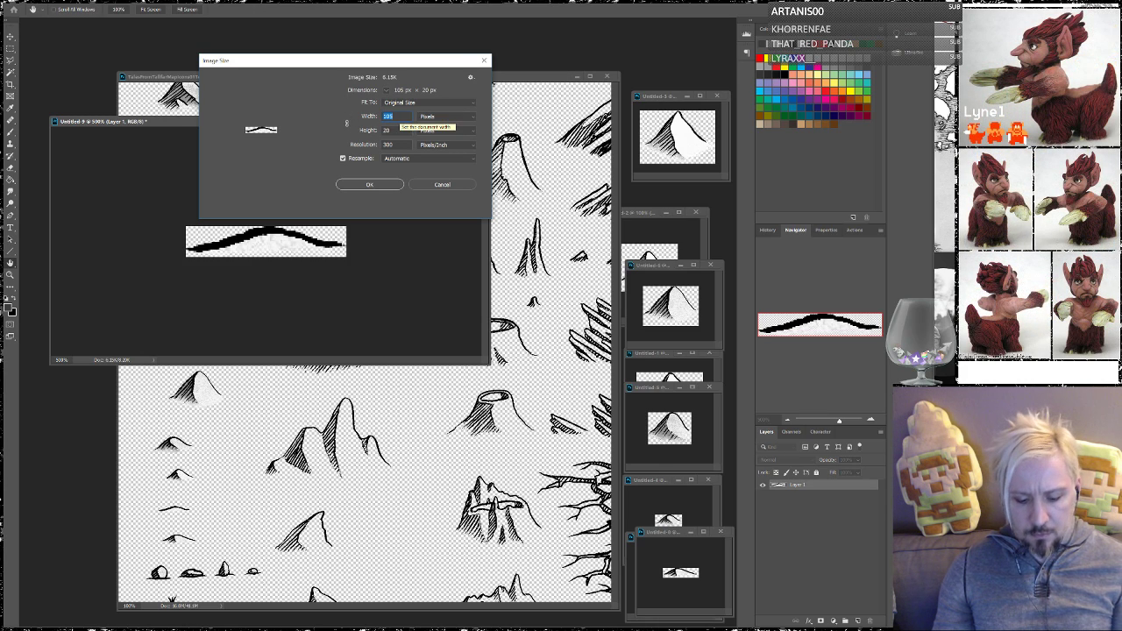
pyautogui.write('80')
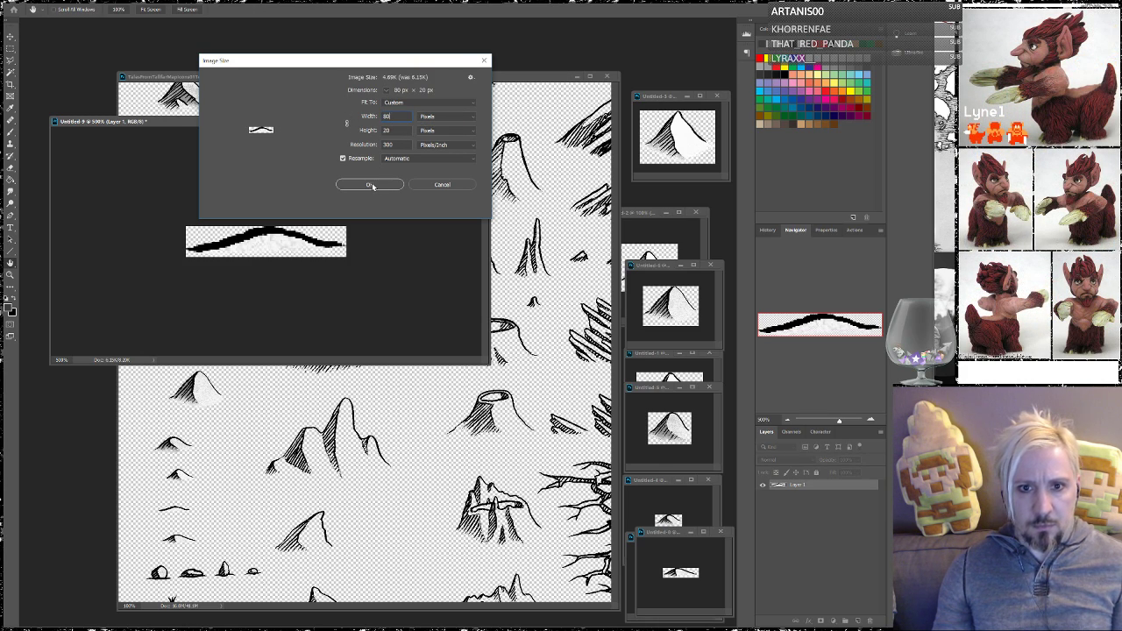
pyautogui.click(371, 185)
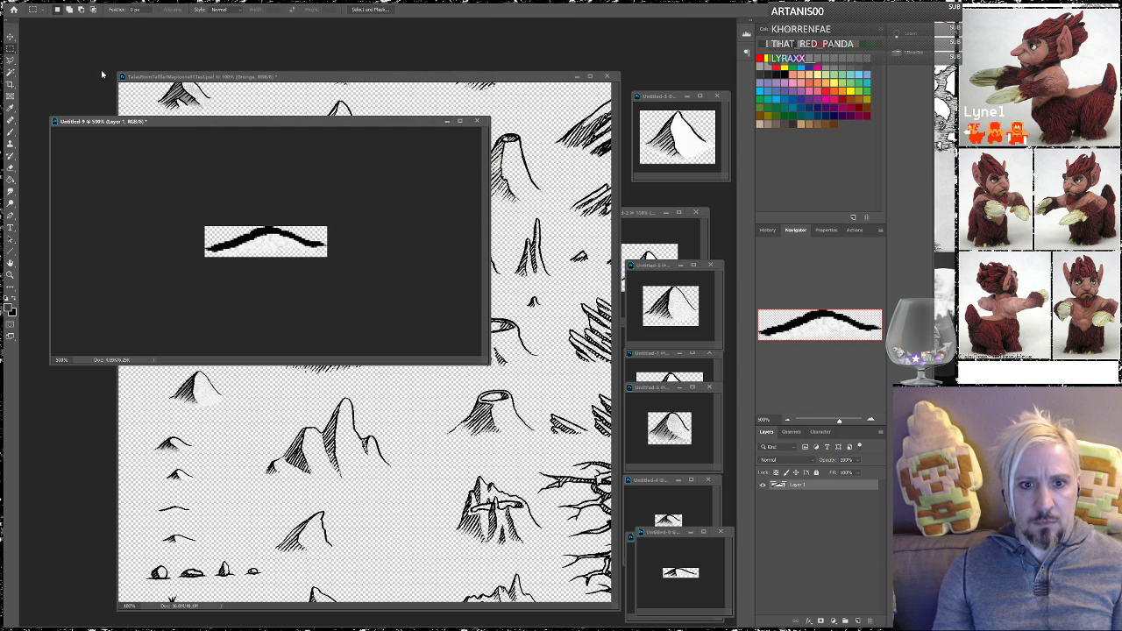
# Save the narrowed flat hill as PNG file HillSmall02 in the HillSmall folder with the large file size option
pyautogui.click(26, 1)
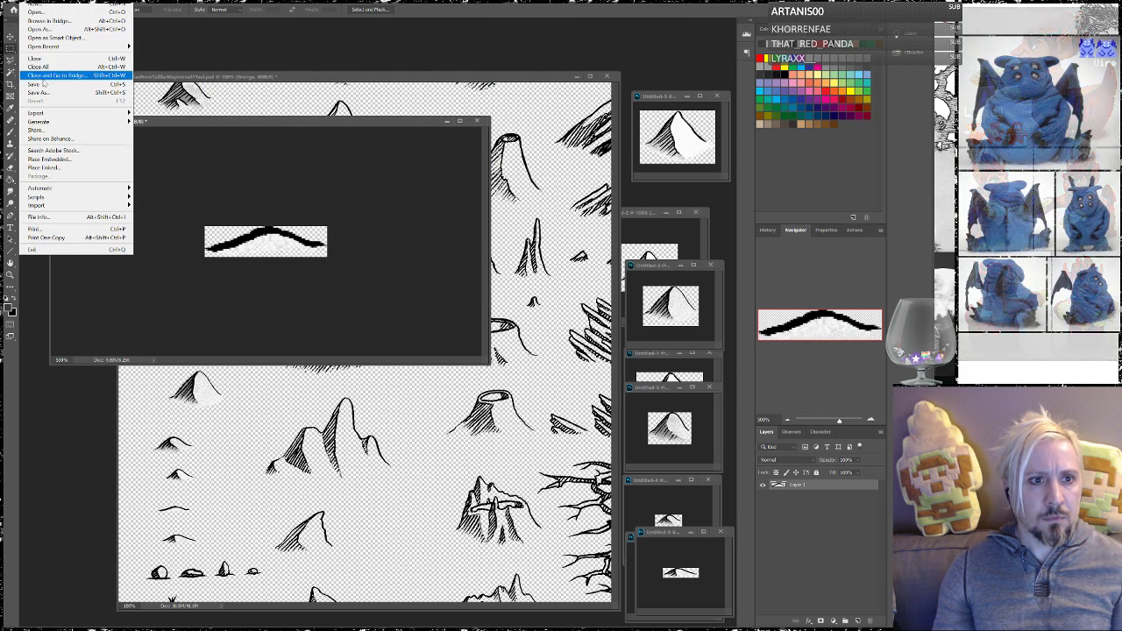
pyautogui.click(88, 93)
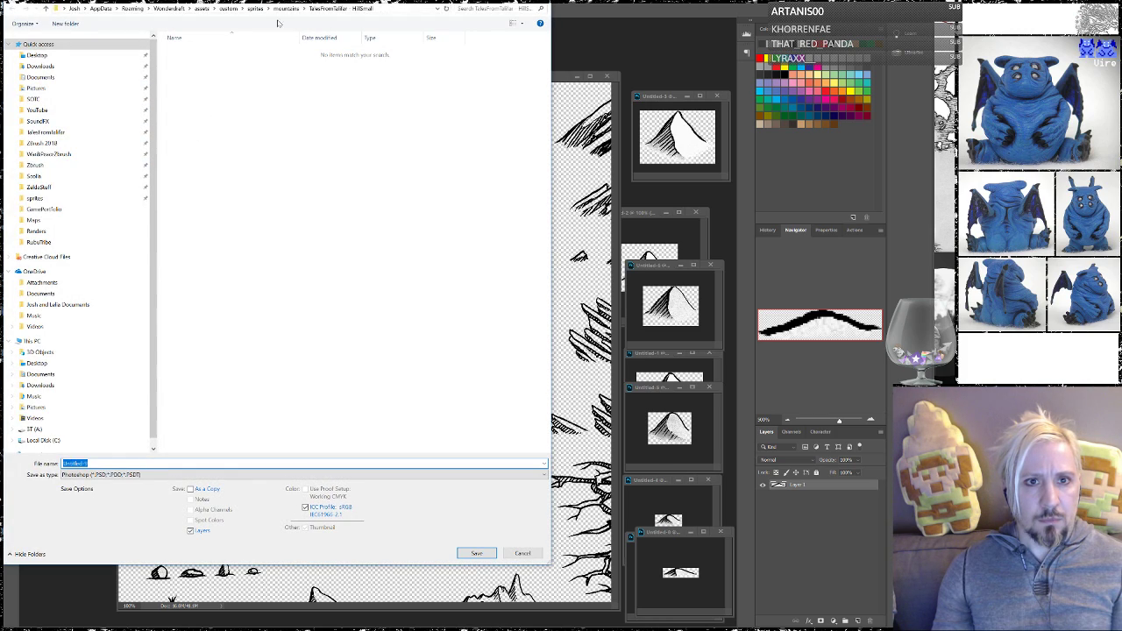
pyautogui.click(88, 474)
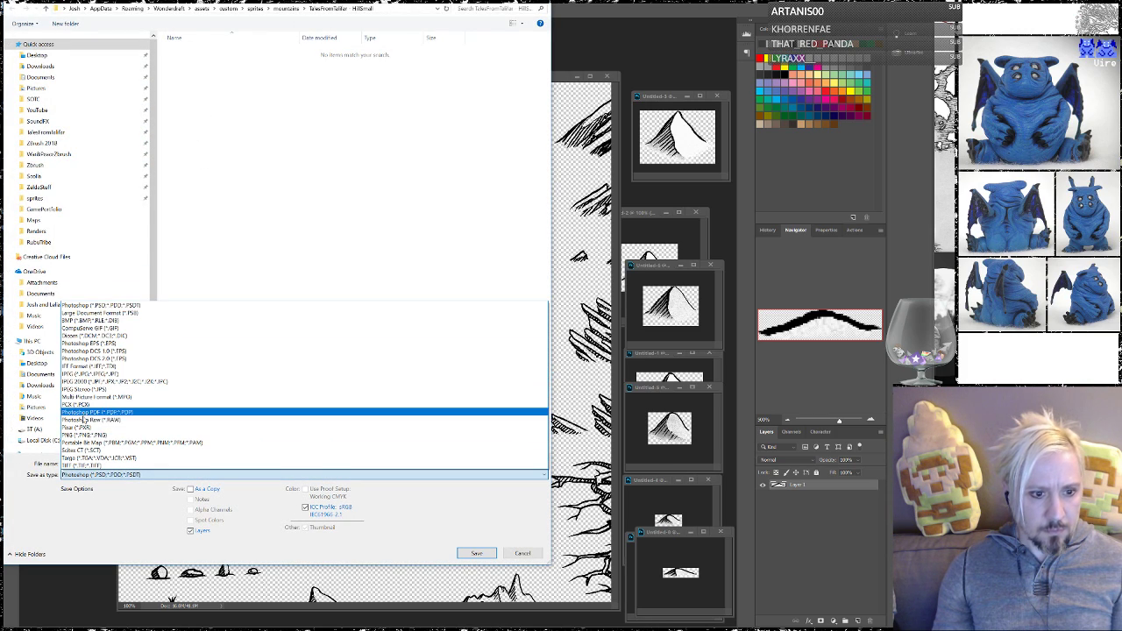
pyautogui.click(84, 435)
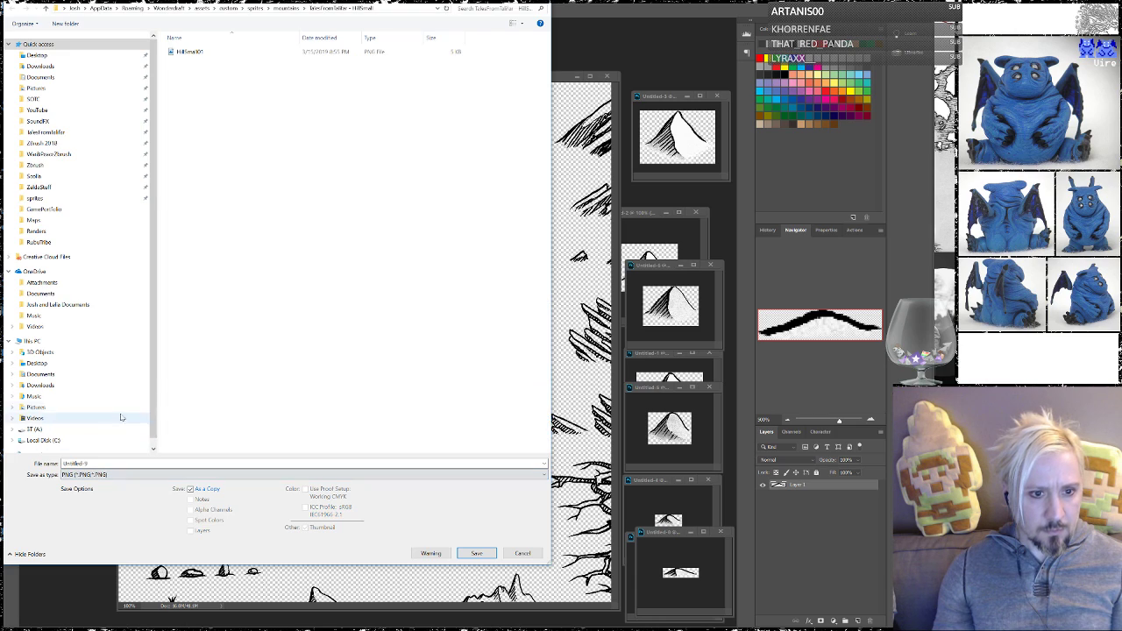
pyautogui.click(191, 52)
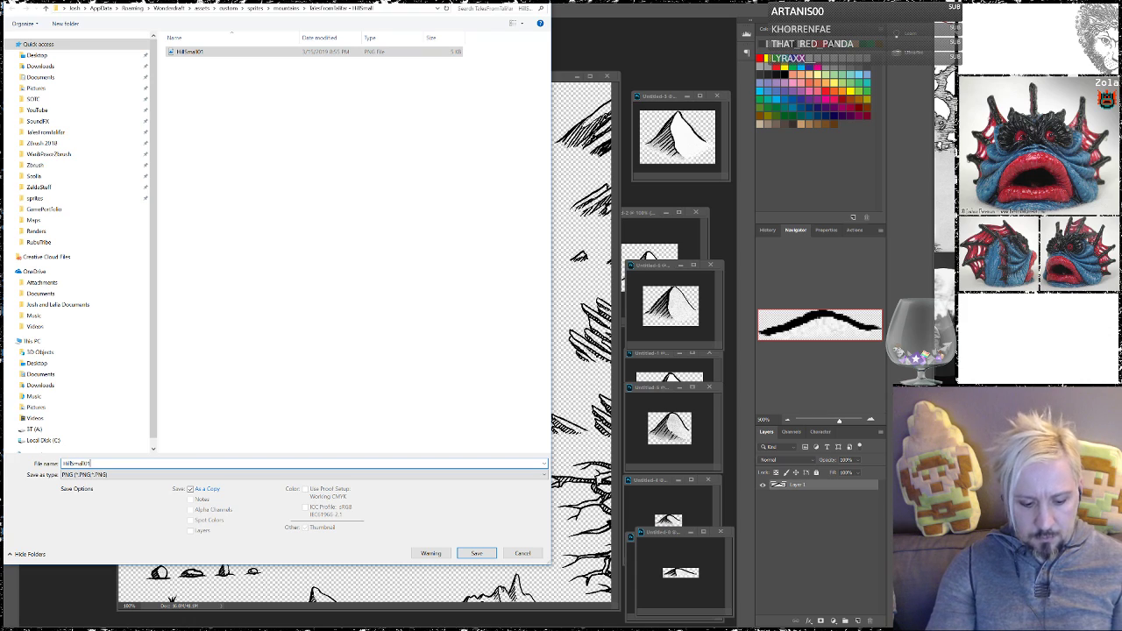
pyautogui.press('BackSpace')
pyautogui.write('2')
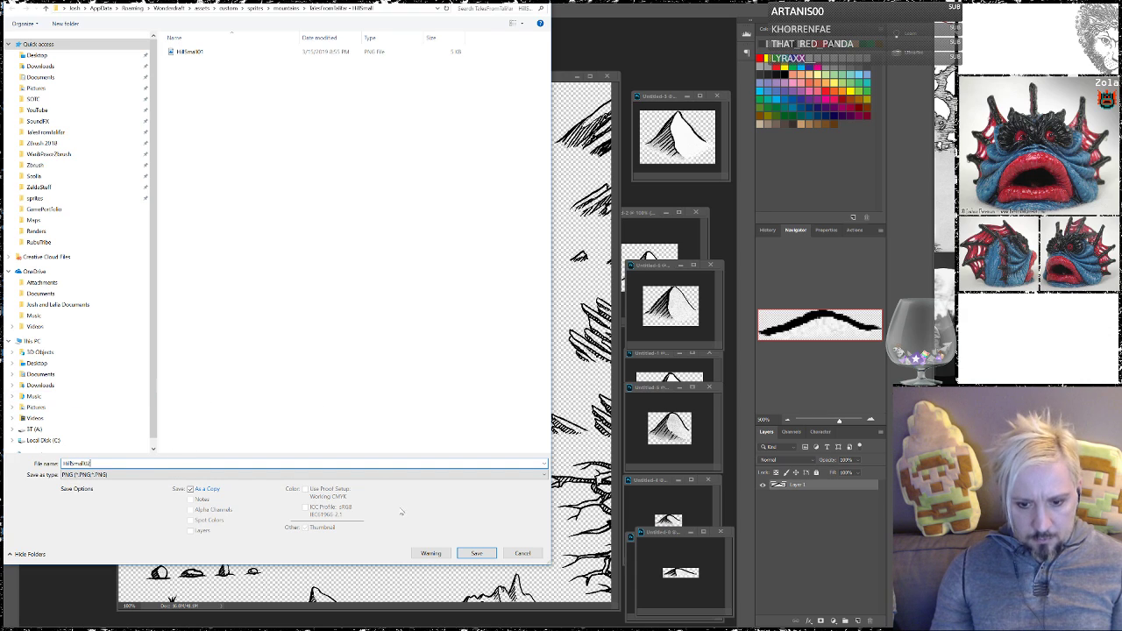
pyautogui.click(464, 554)
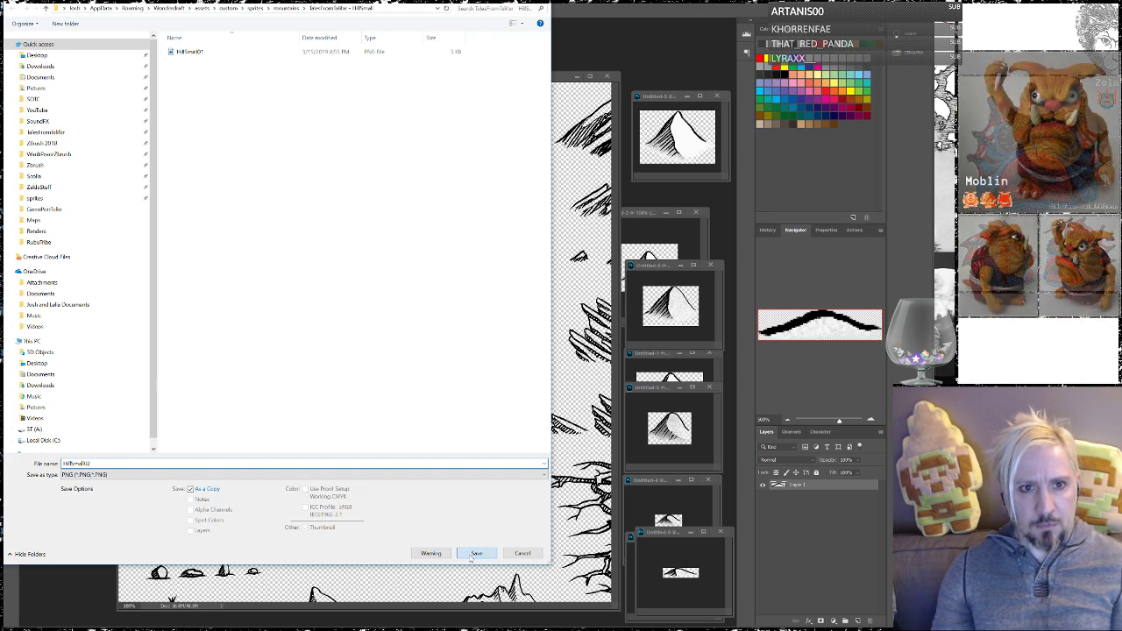
pyautogui.click(376, 96)
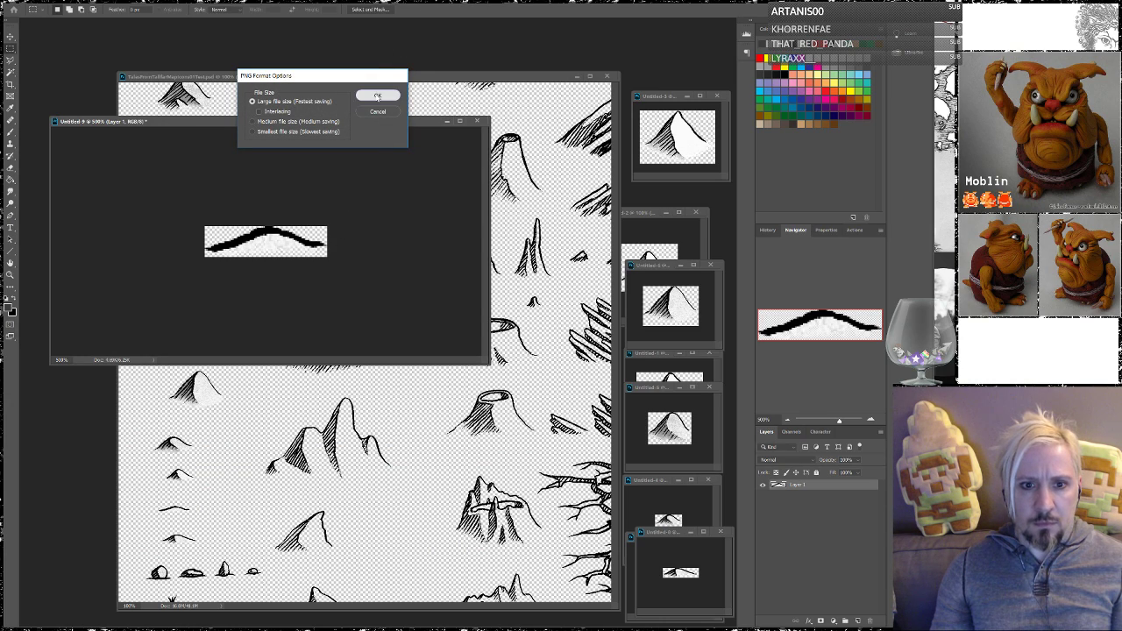
# Resize the flat hill image to 70 pixels wide and 15 pixels high
pyautogui.click(63, 1)
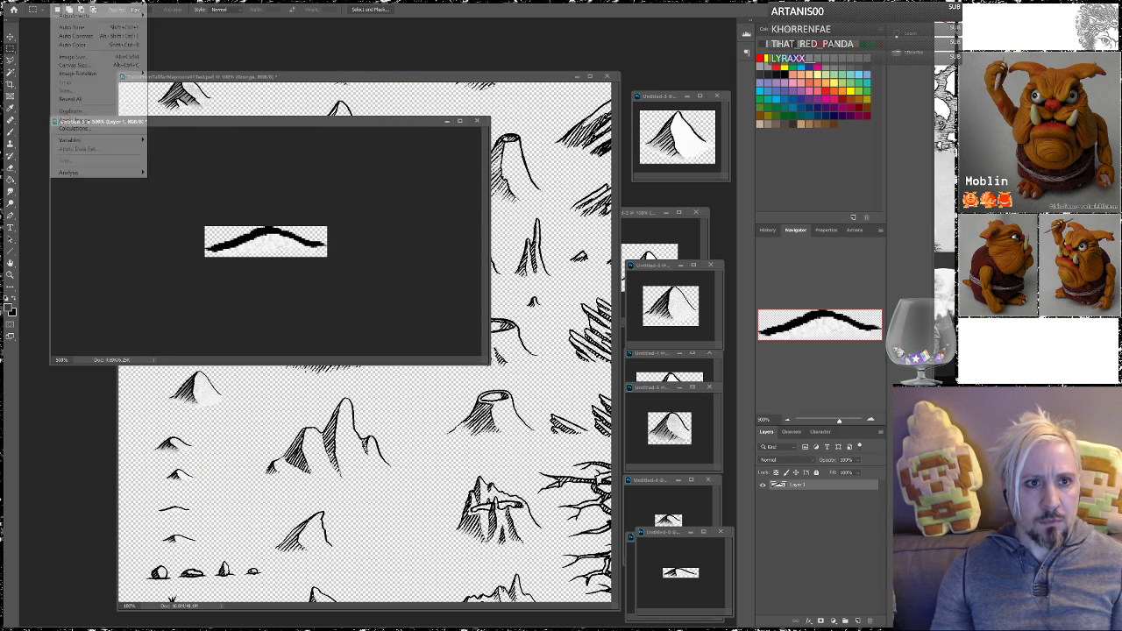
pyautogui.click(77, 56)
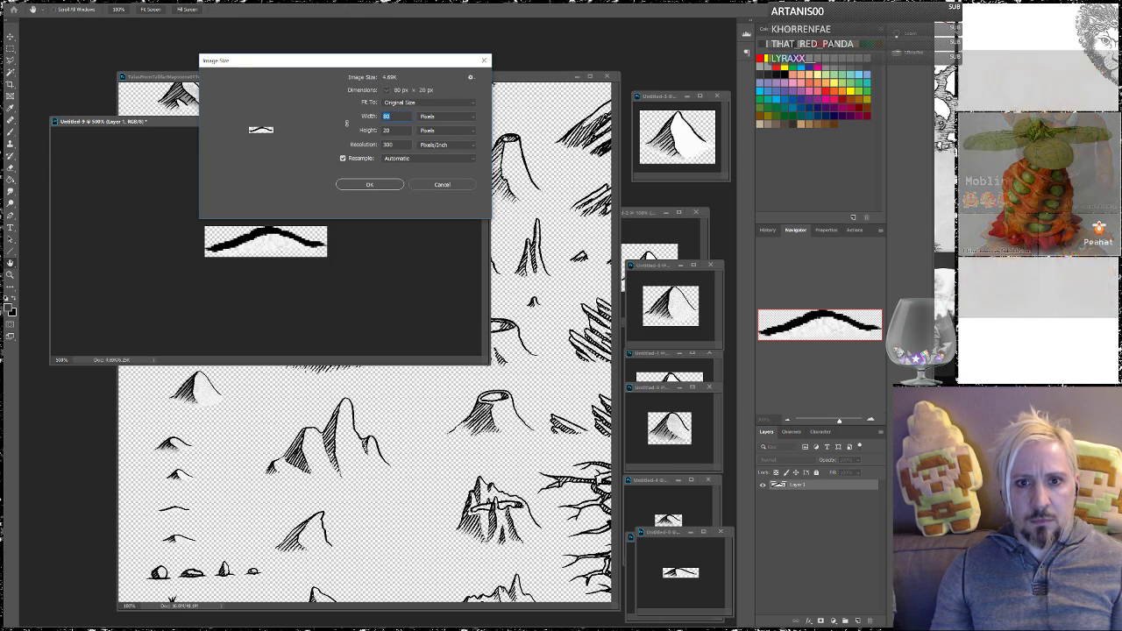
pyautogui.write('15')
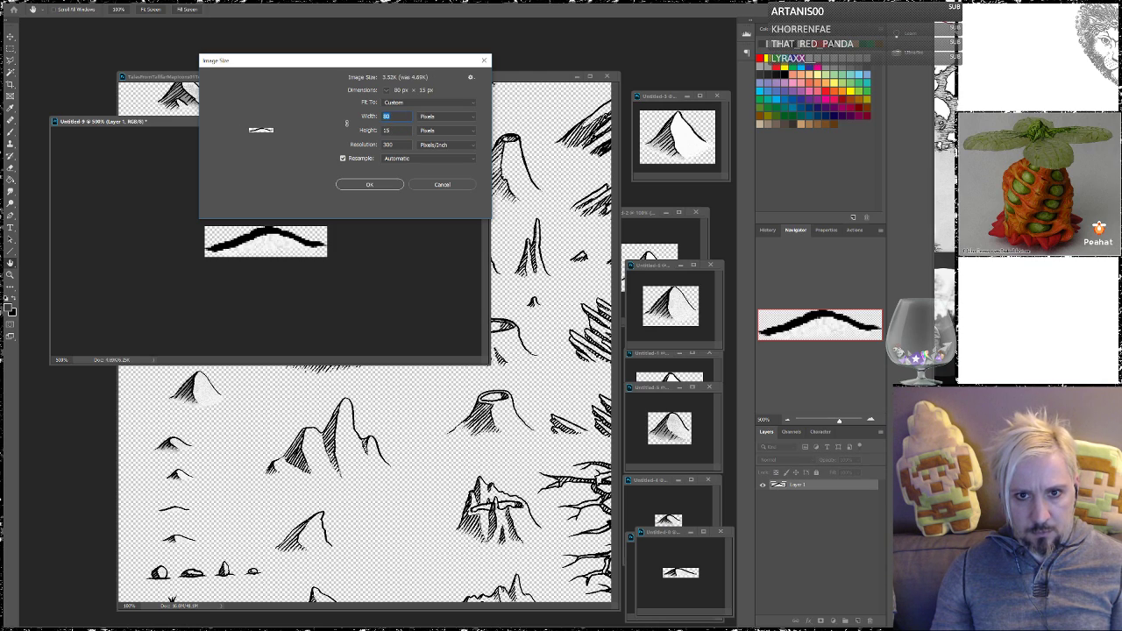
pyautogui.write('70')
pyautogui.click(377, 183)
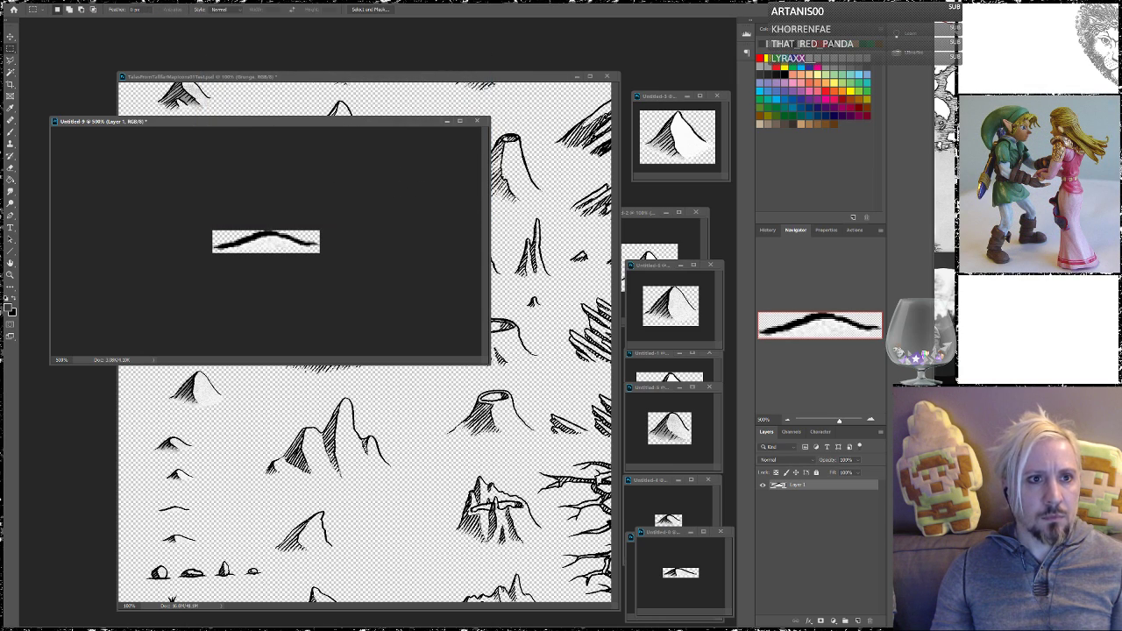
# Save the 70 by 15 pixel flat hill as PNG file HillSmall03 in the HillSmall folder
pyautogui.hotkey('alt', 'f')
pyautogui.click(39, 90)
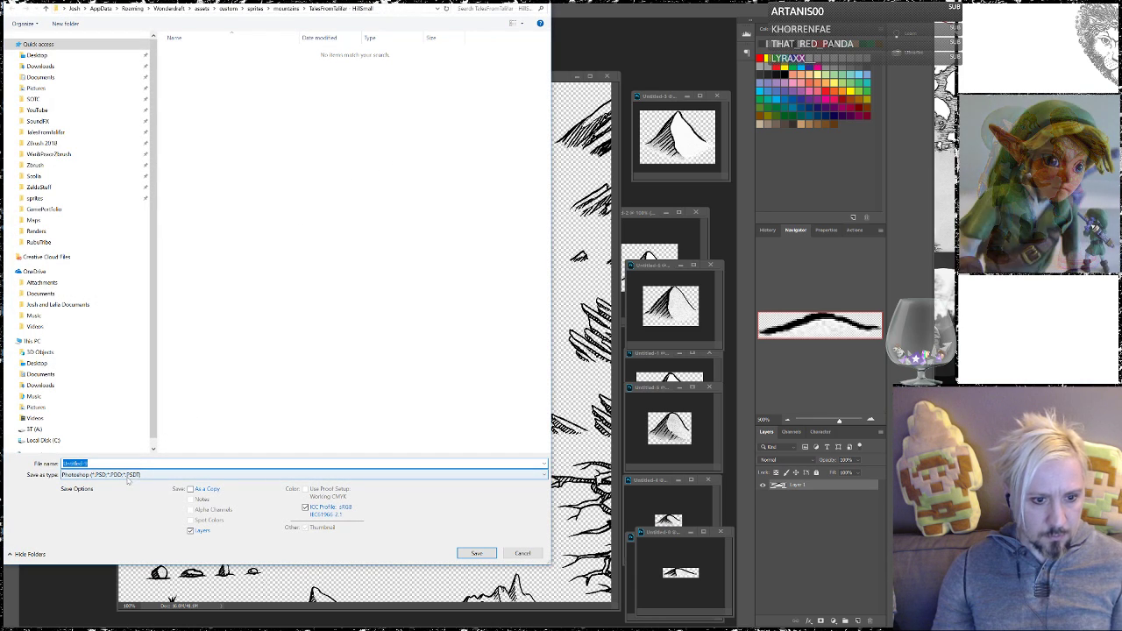
pyautogui.click(128, 477)
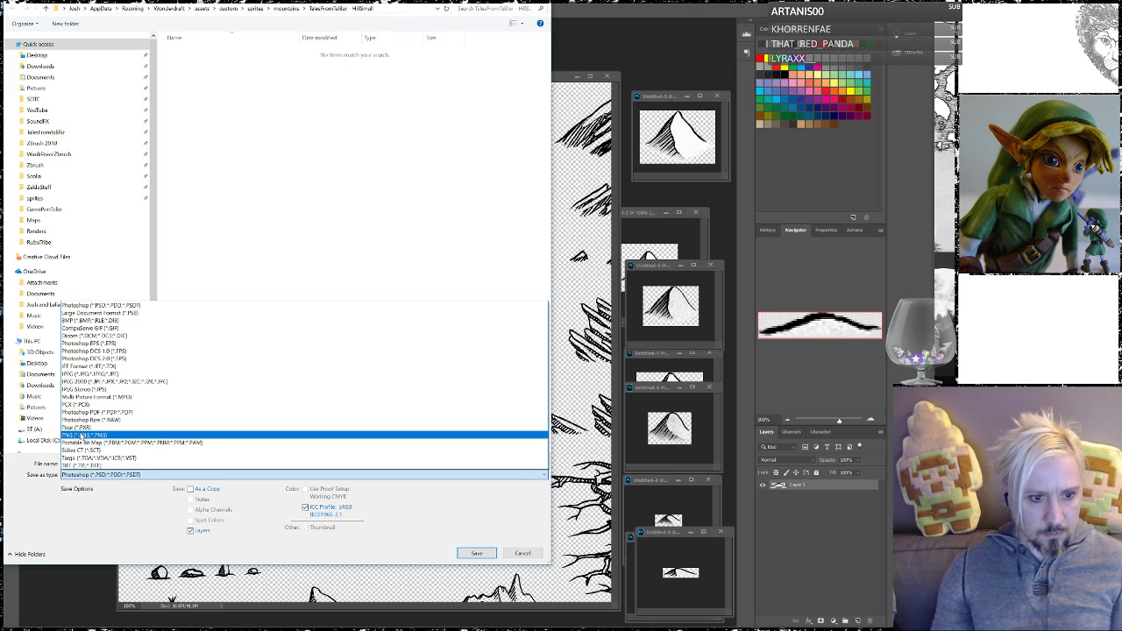
pyautogui.click(81, 436)
pyautogui.click(188, 62)
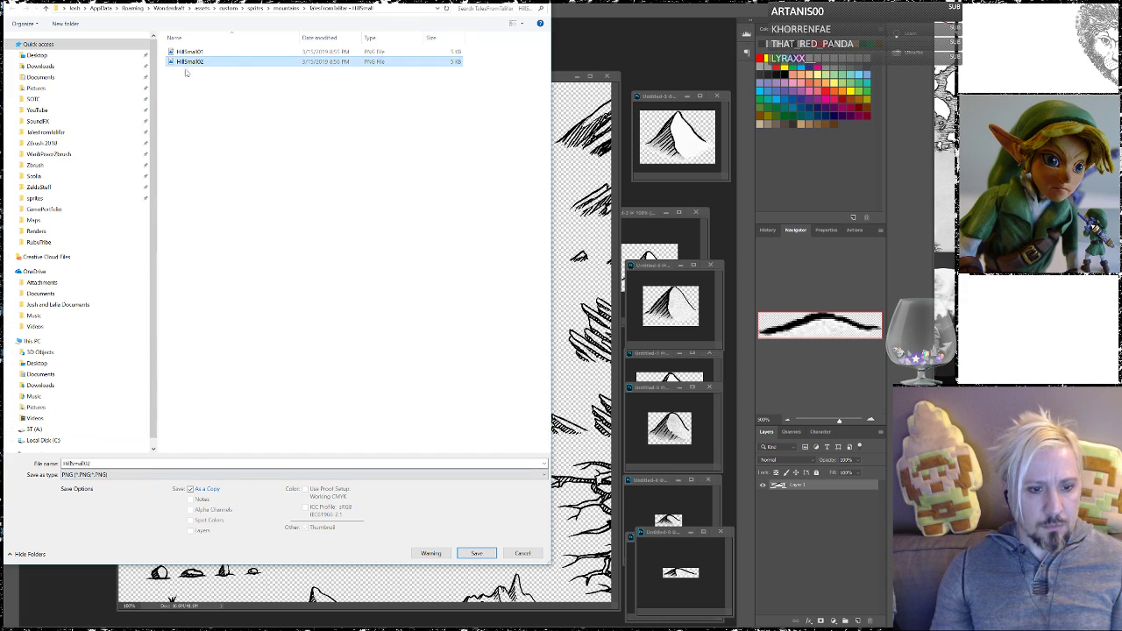
pyautogui.click(77, 464)
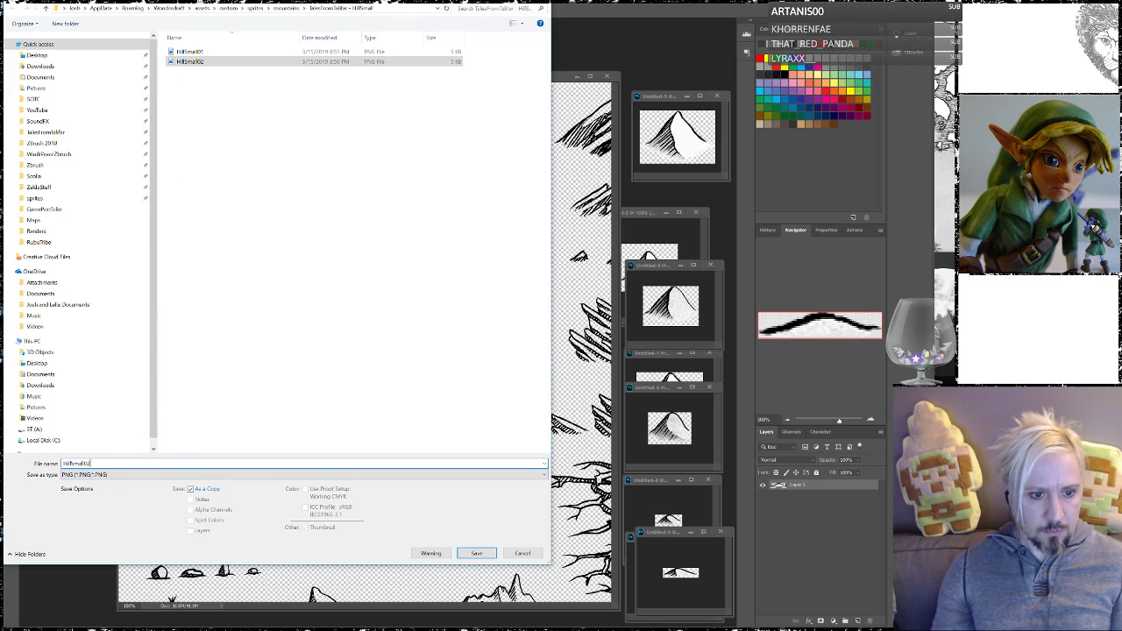
pyautogui.press('BackSpace')
pyautogui.write('3')
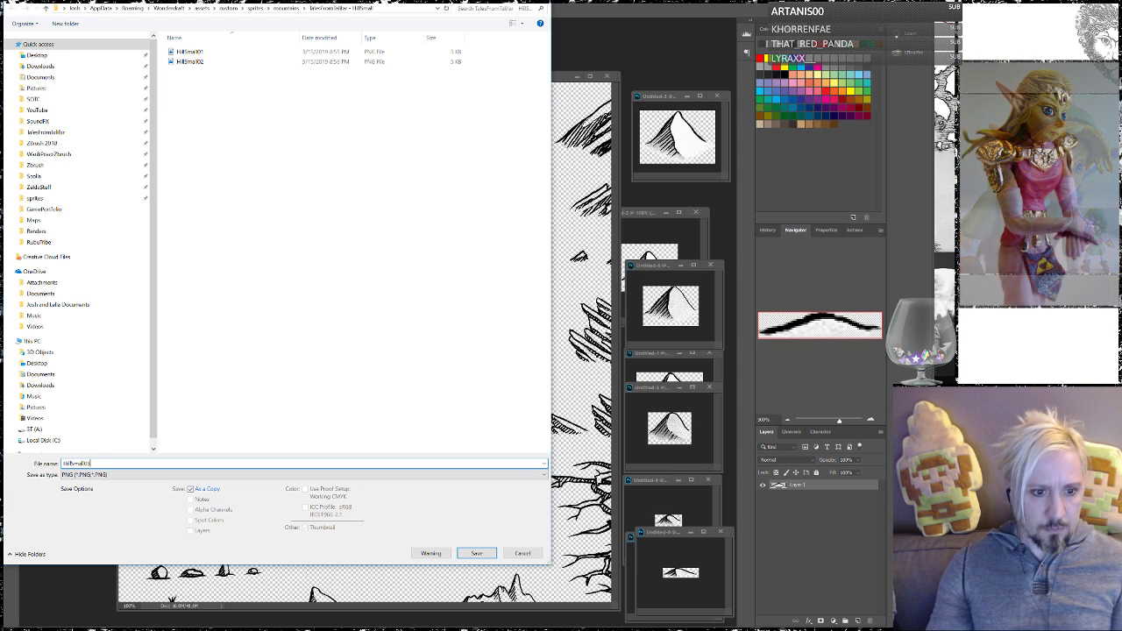
pyautogui.click(478, 553)
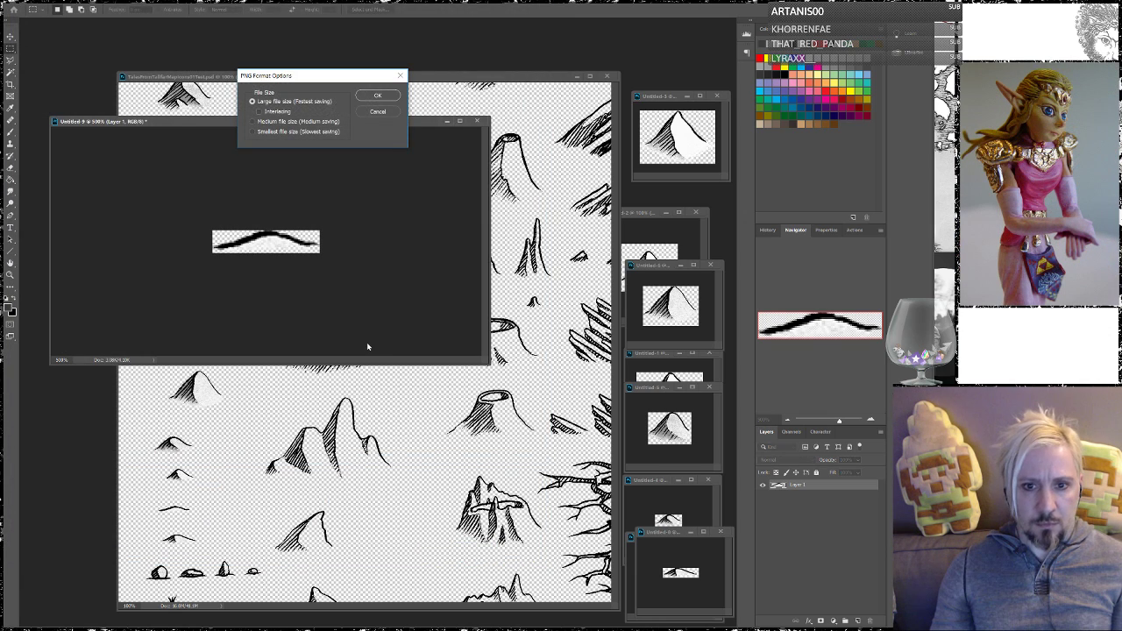
pyautogui.click(377, 95)
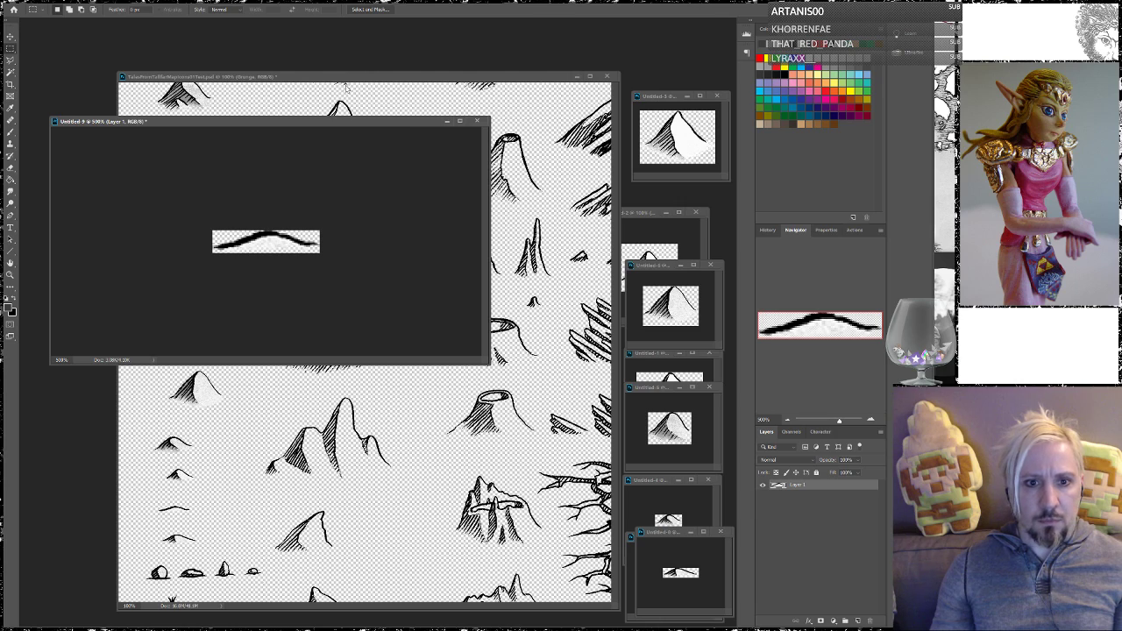
# Shrink the flat hill's document window back to a small size and park it with the other sprite windows
pyautogui.click(788, 421)
pyautogui.click(788, 421)
pyautogui.click(788, 421)
pyautogui.click(788, 421)
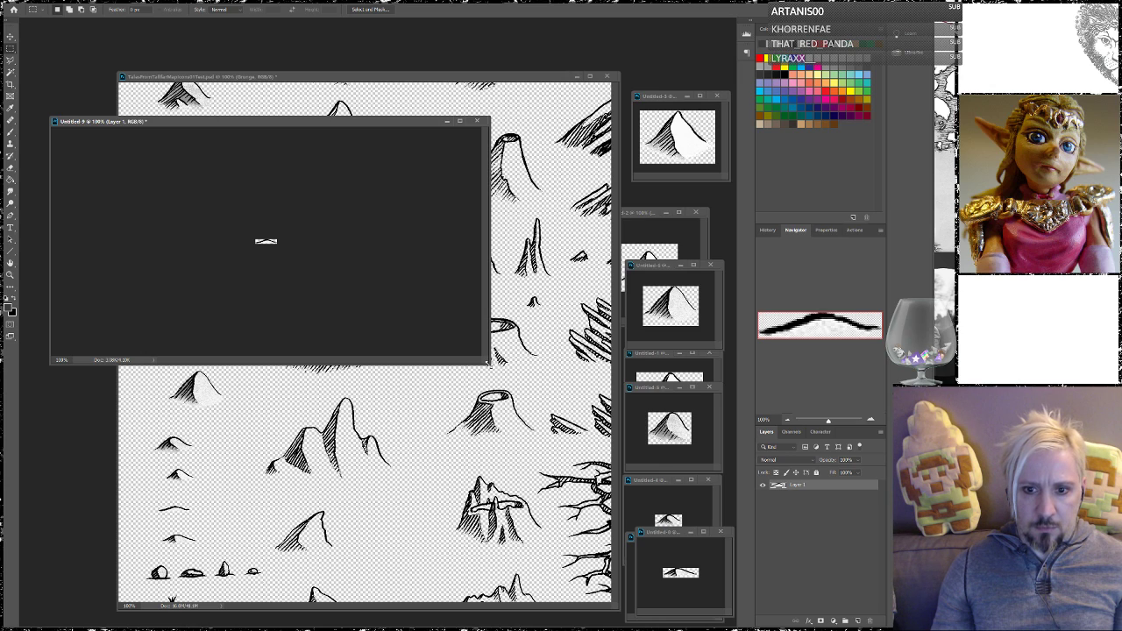
pyautogui.moveTo(489, 362); pyautogui.dragTo(148, 205)
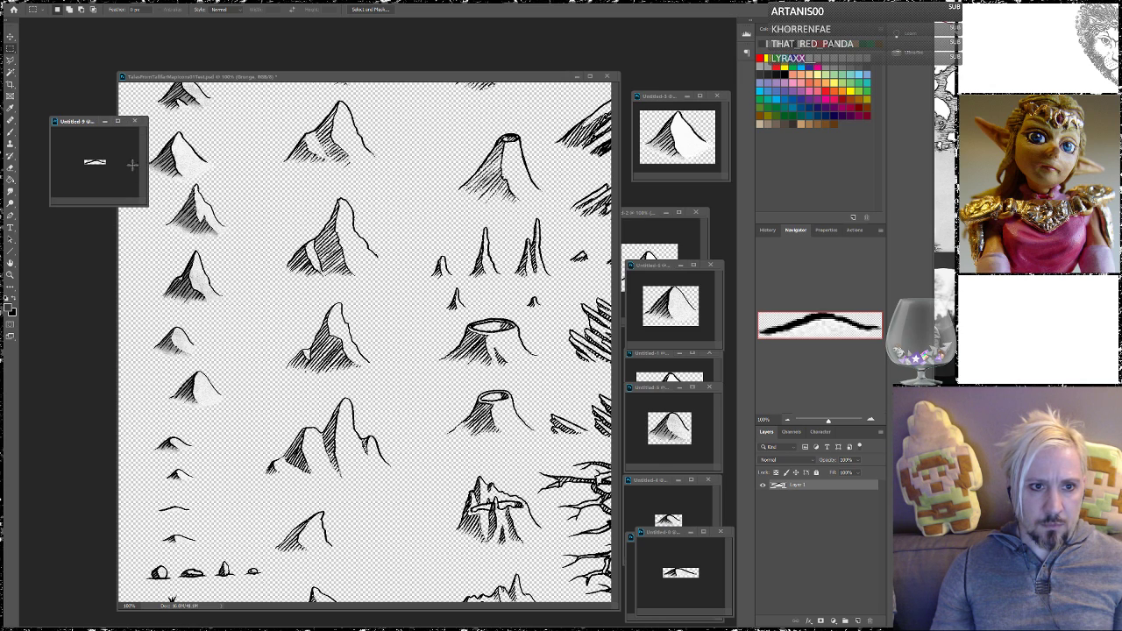
pyautogui.moveTo(86, 126); pyautogui.dragTo(670, 537)
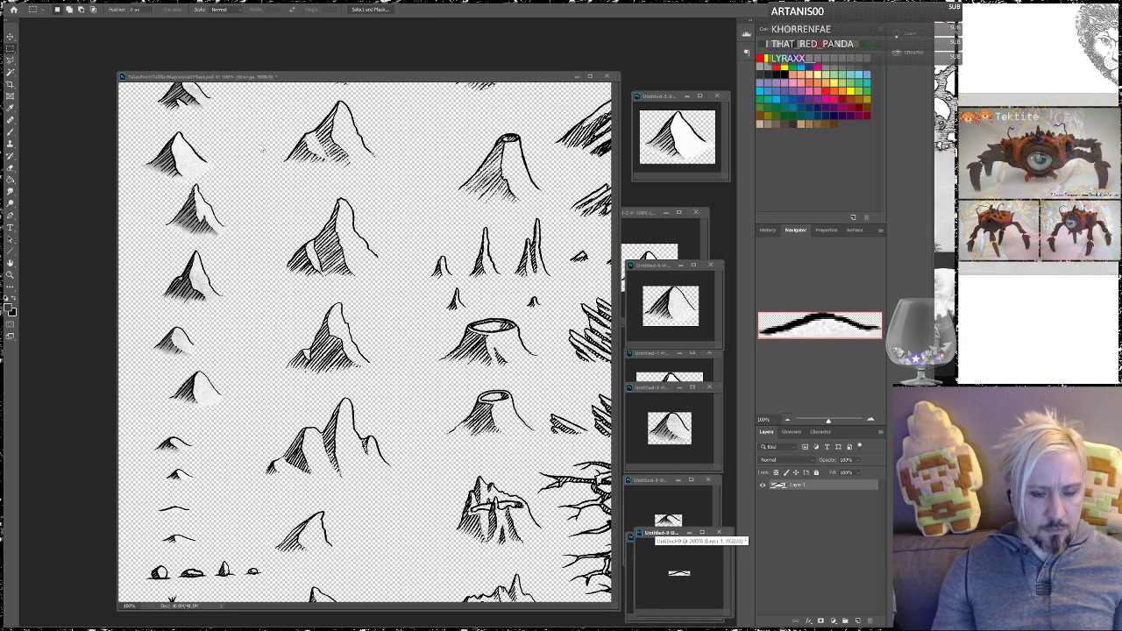
# Clear the old selection on the icon sheet and copy the leftmost round boulder into a new document
pyautogui.moveTo(344, 85); pyautogui.dragTo(325, 36)
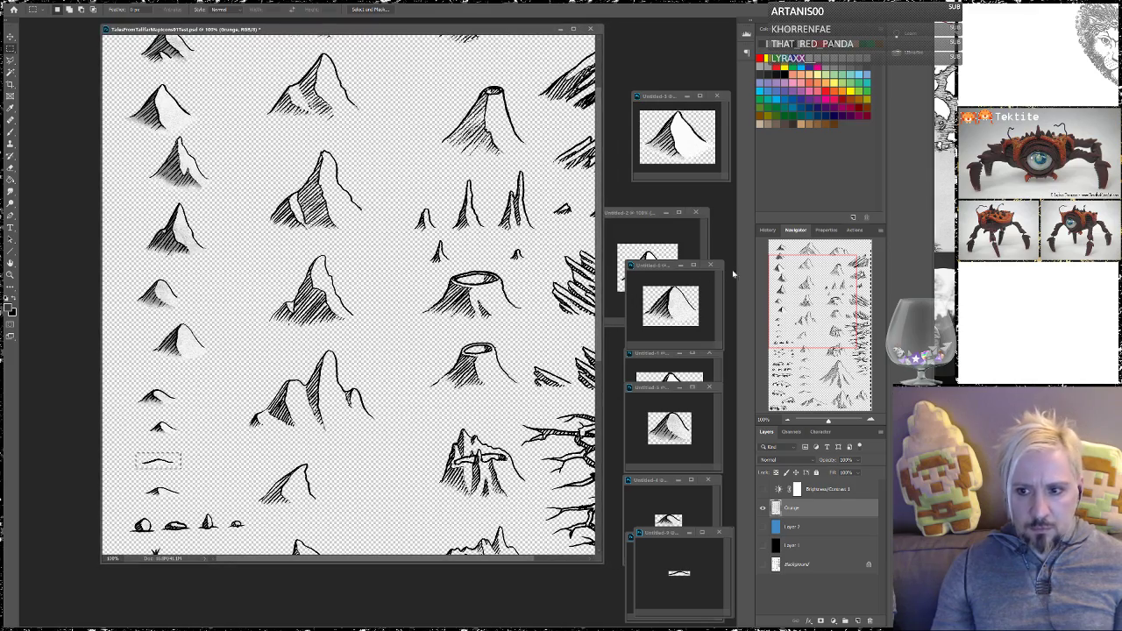
pyautogui.moveTo(788, 286); pyautogui.dragTo(781, 310)
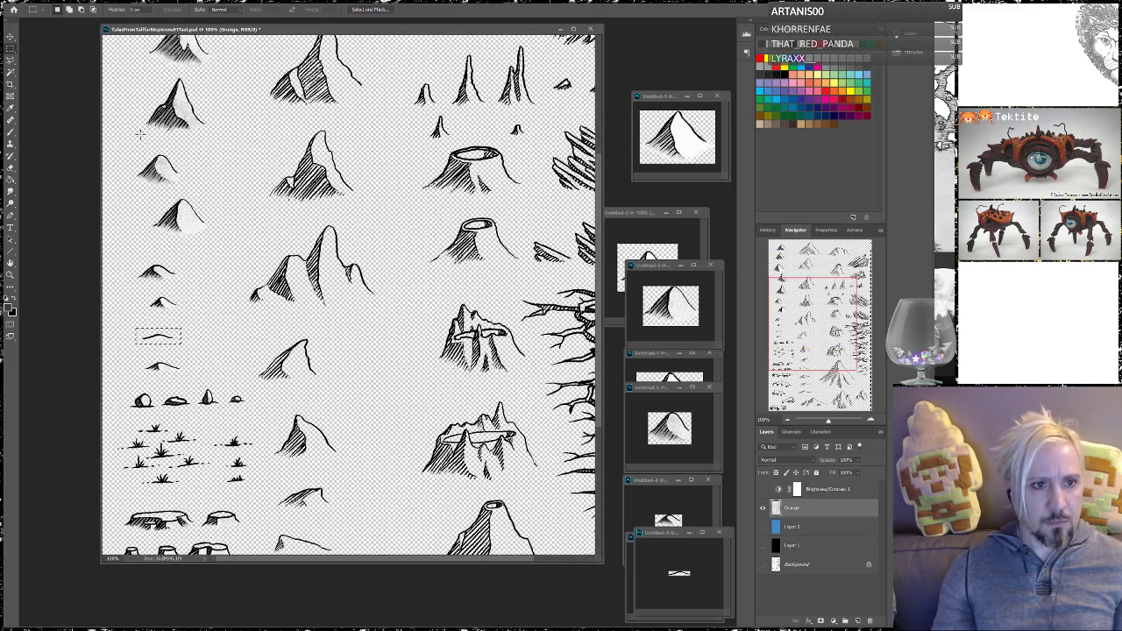
pyautogui.hotkey('ctrl', 'd')
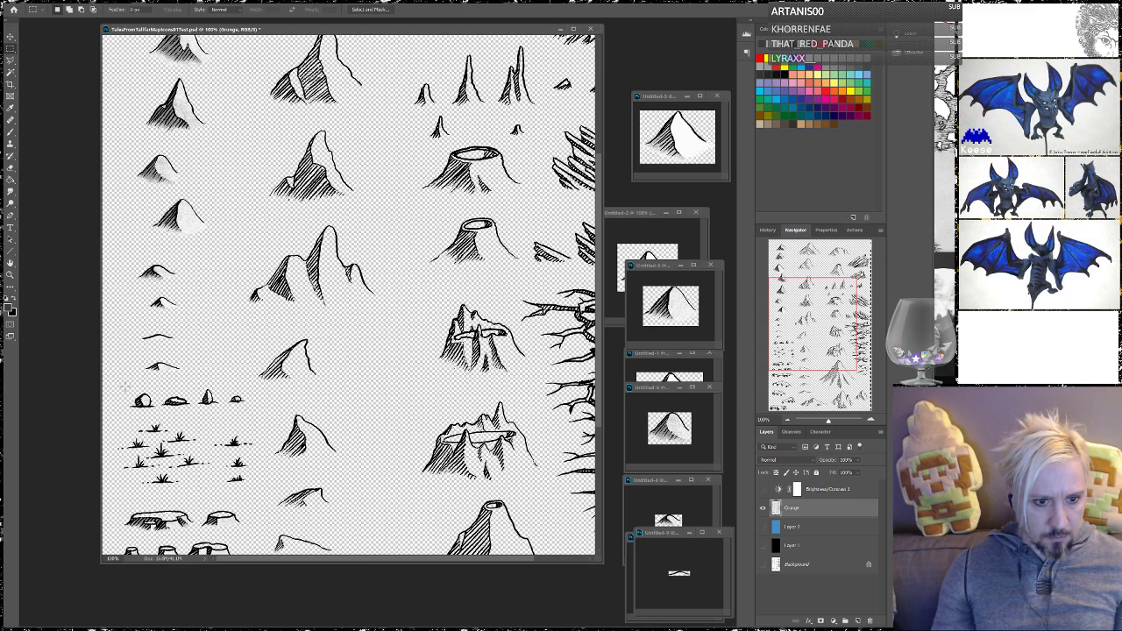
pyautogui.moveTo(125, 386); pyautogui.dragTo(158, 412)
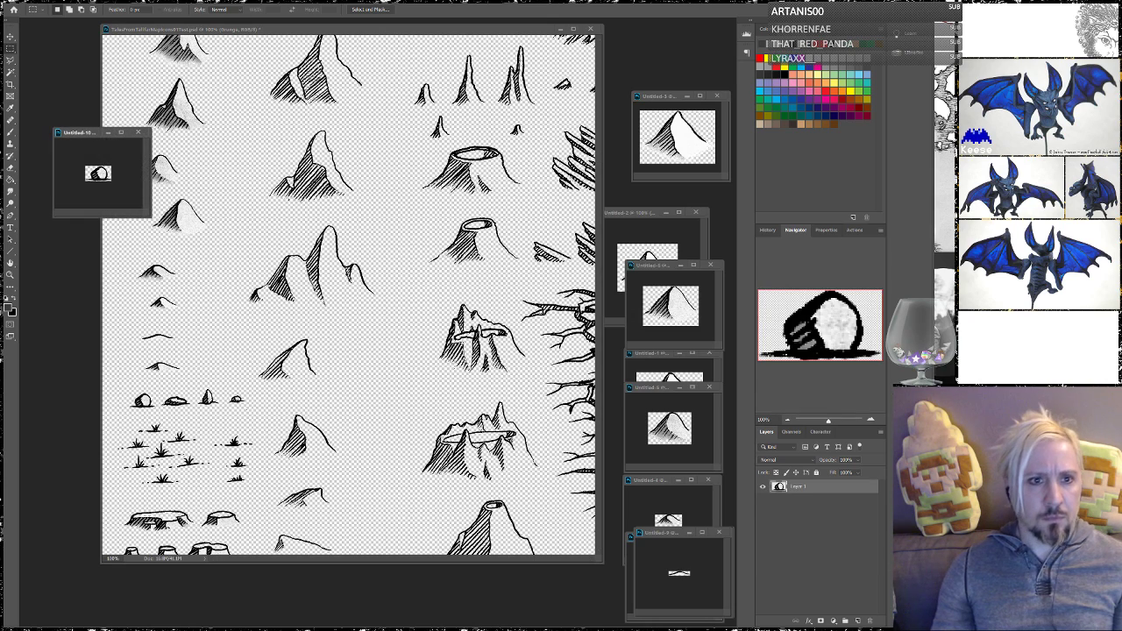
# Start saving the boulder and create and open a folder named TalesFromTalifar - BoulderMed inside the mountains folder
pyautogui.hotkey('alt', 'f')
pyautogui.click(49, 93)
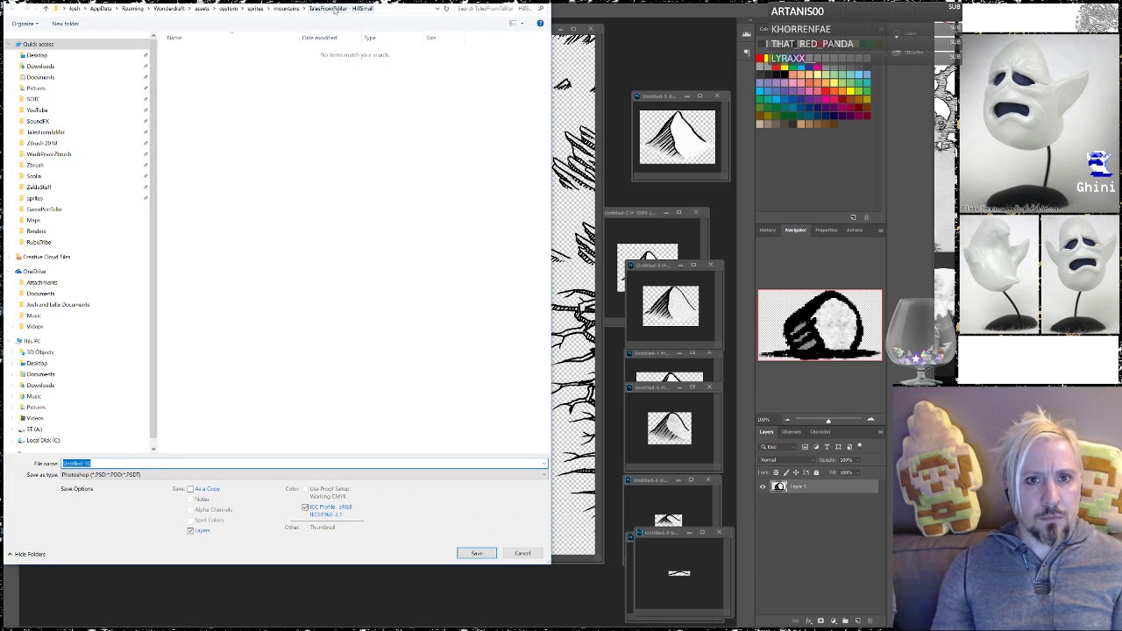
pyautogui.click(285, 9)
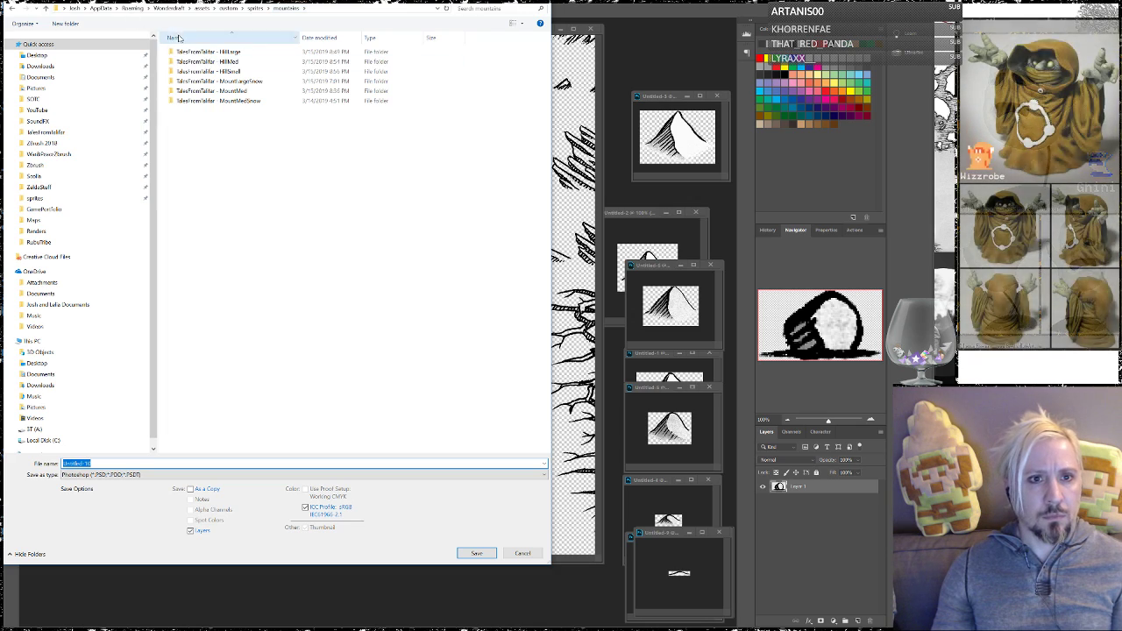
pyautogui.click(90, 23)
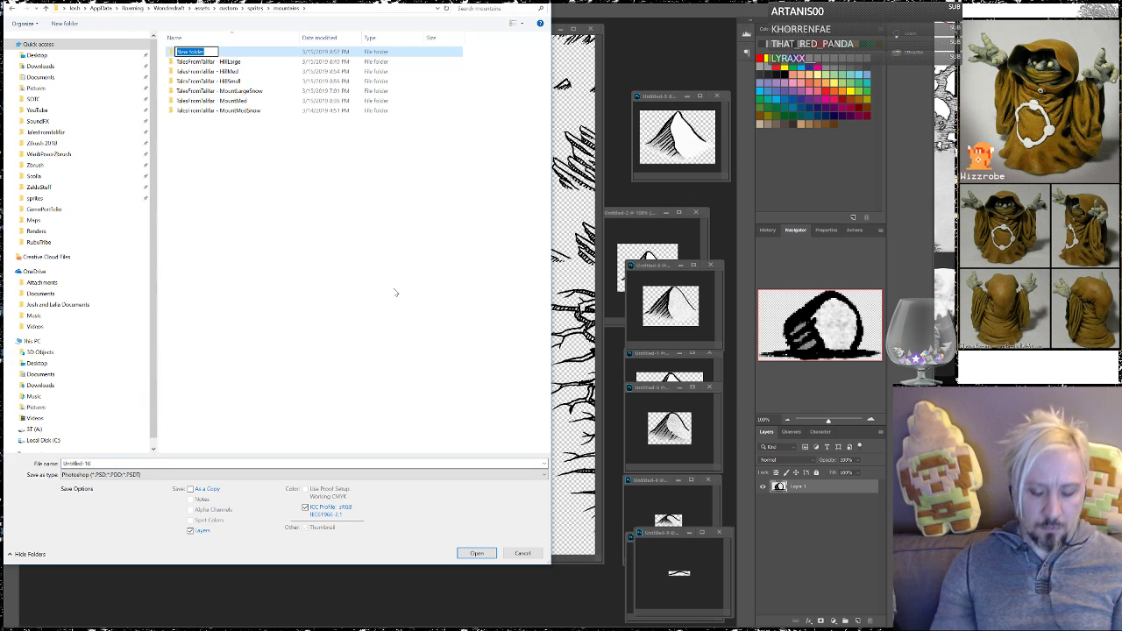
pyautogui.write('TalesFrom')
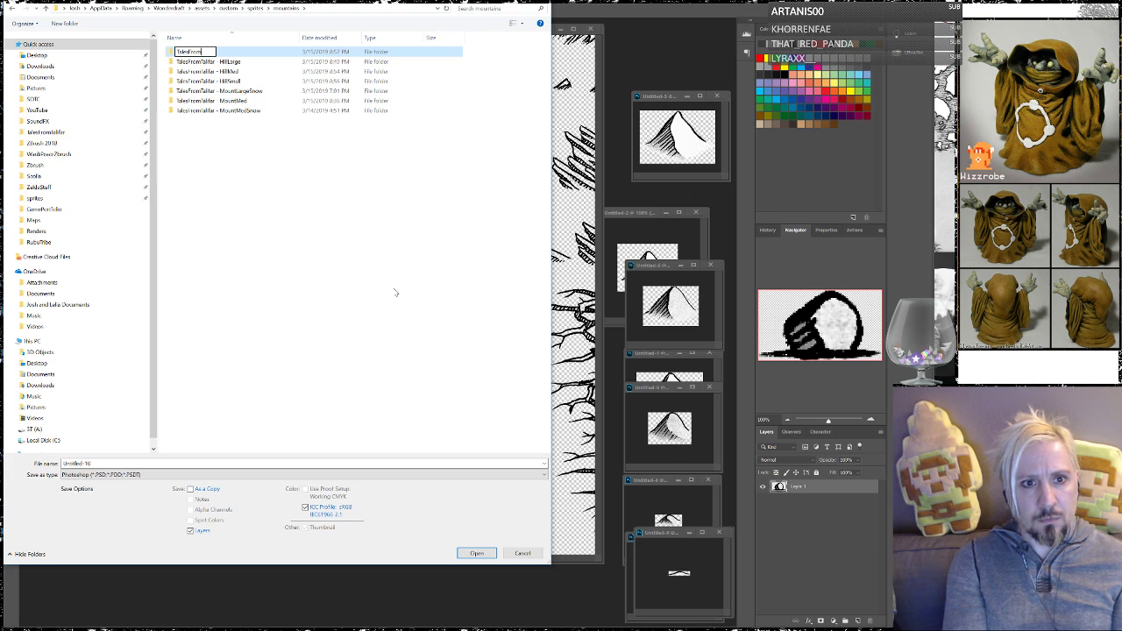
pyautogui.write('Talifar - BoulderMed')
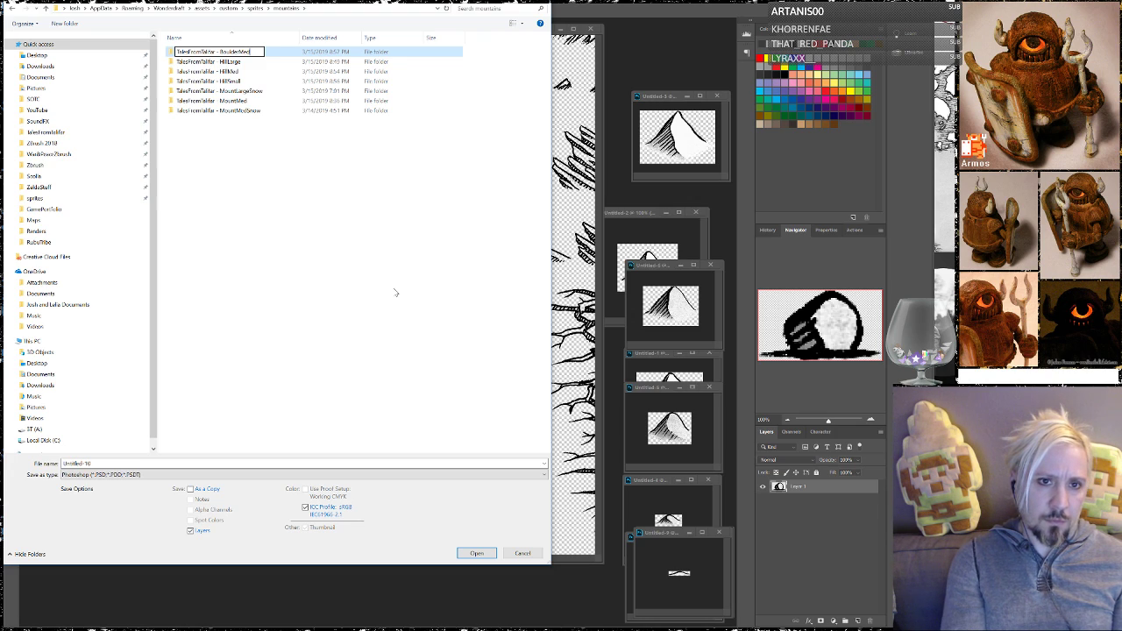
pyautogui.press('Return')
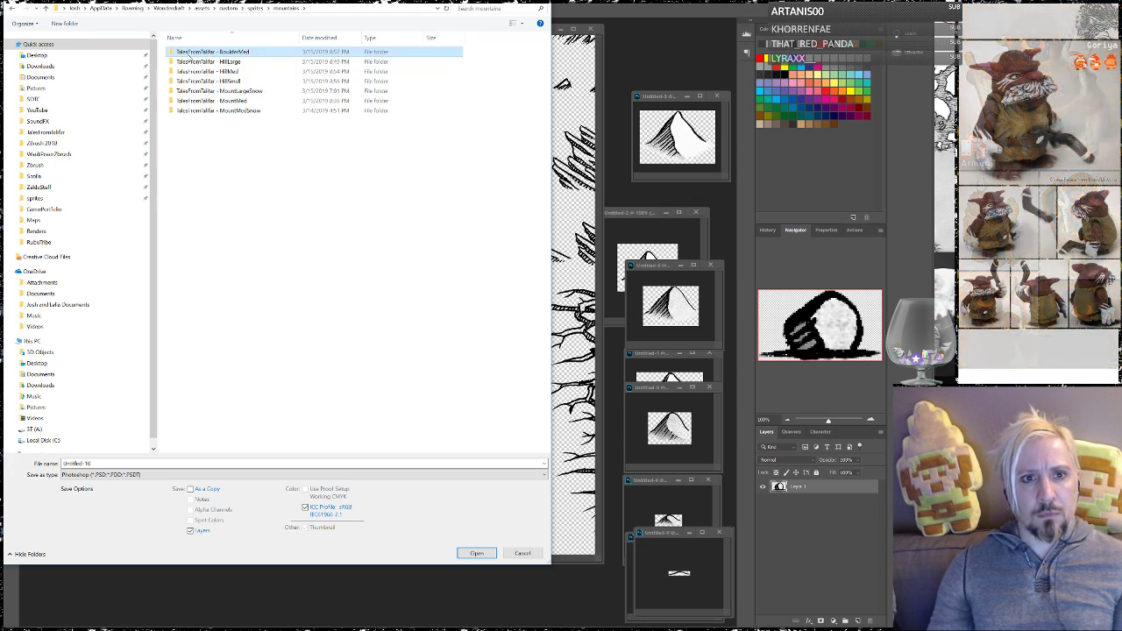
pyautogui.doubleClick(189, 55)
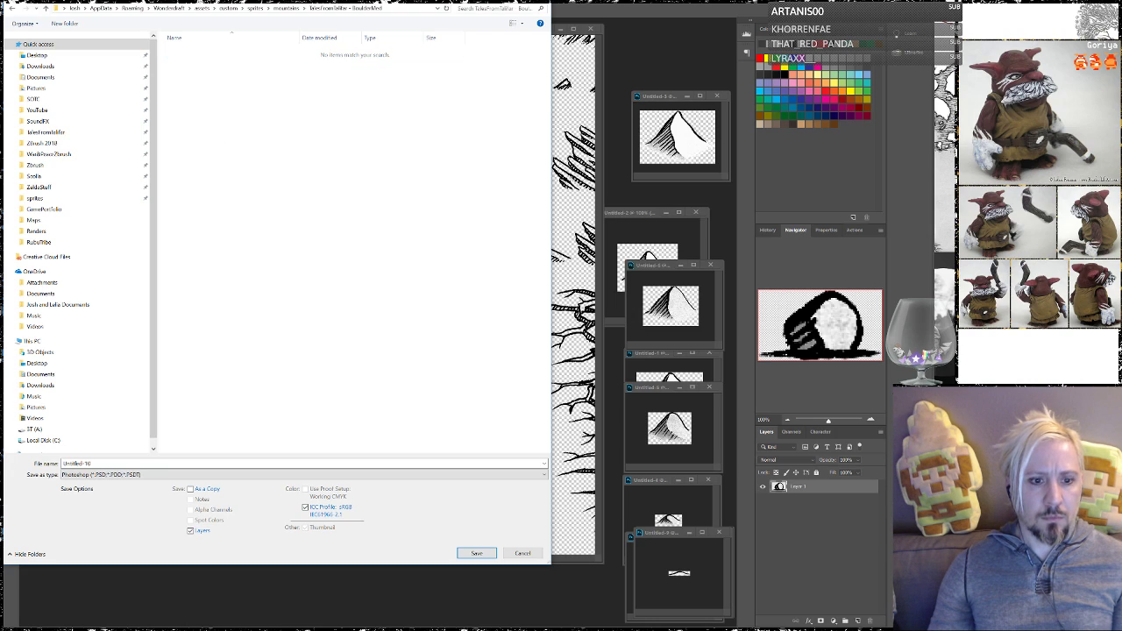
# Save the round boulder as PNG file BoulderMed01 with the large file size option and park its window with the other sprites
pyautogui.click(96, 474)
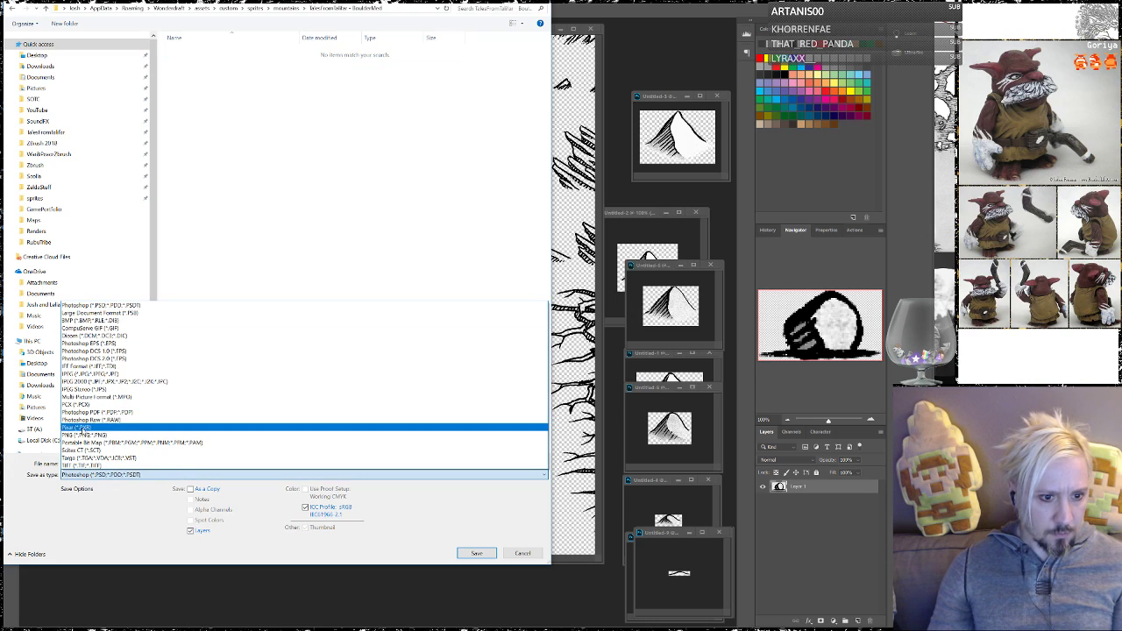
pyautogui.click(92, 435)
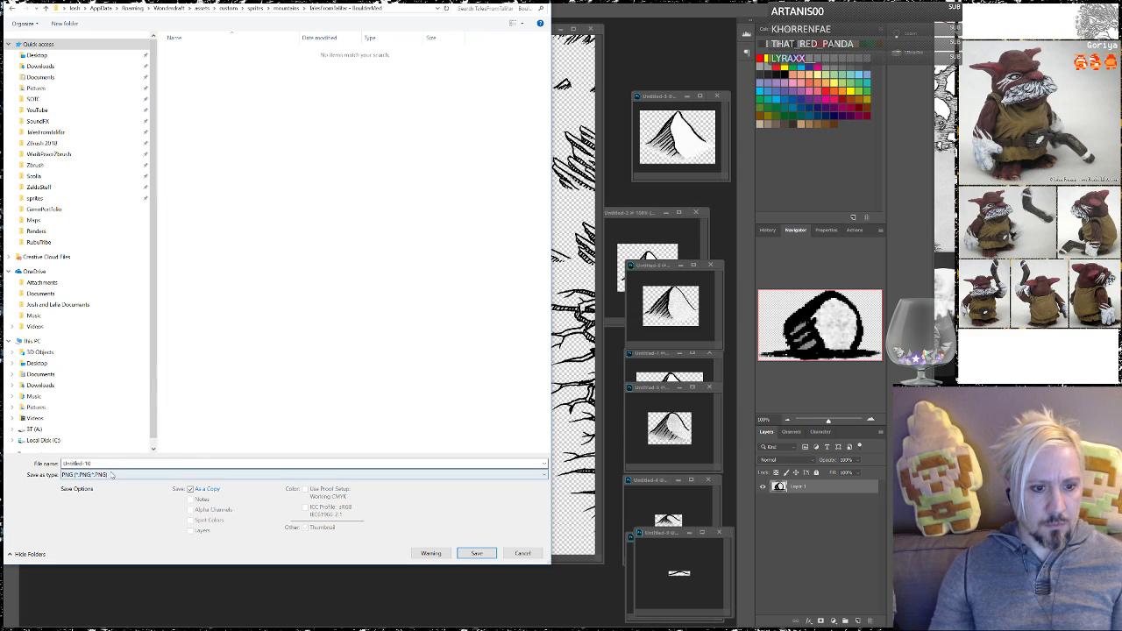
pyautogui.click(76, 463)
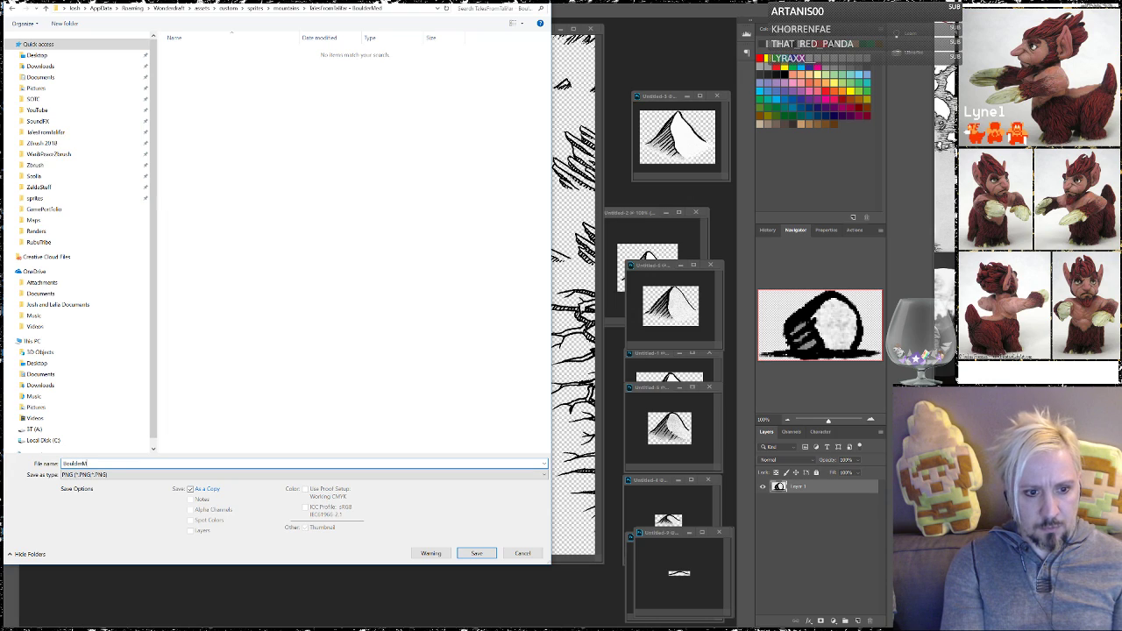
pyautogui.write('01')
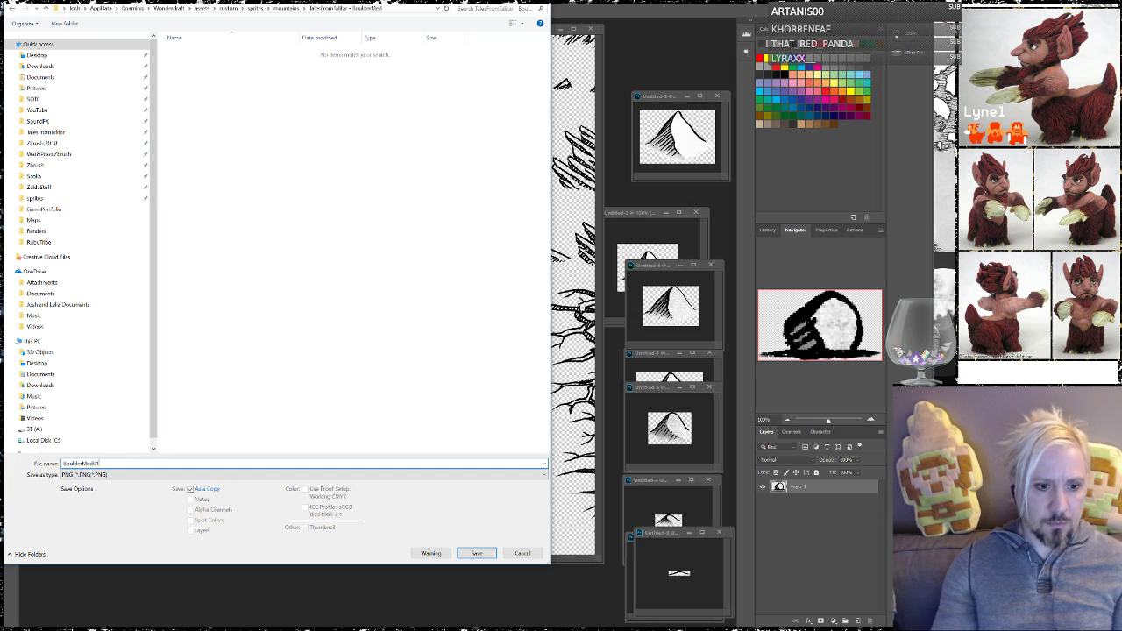
pyautogui.click(476, 553)
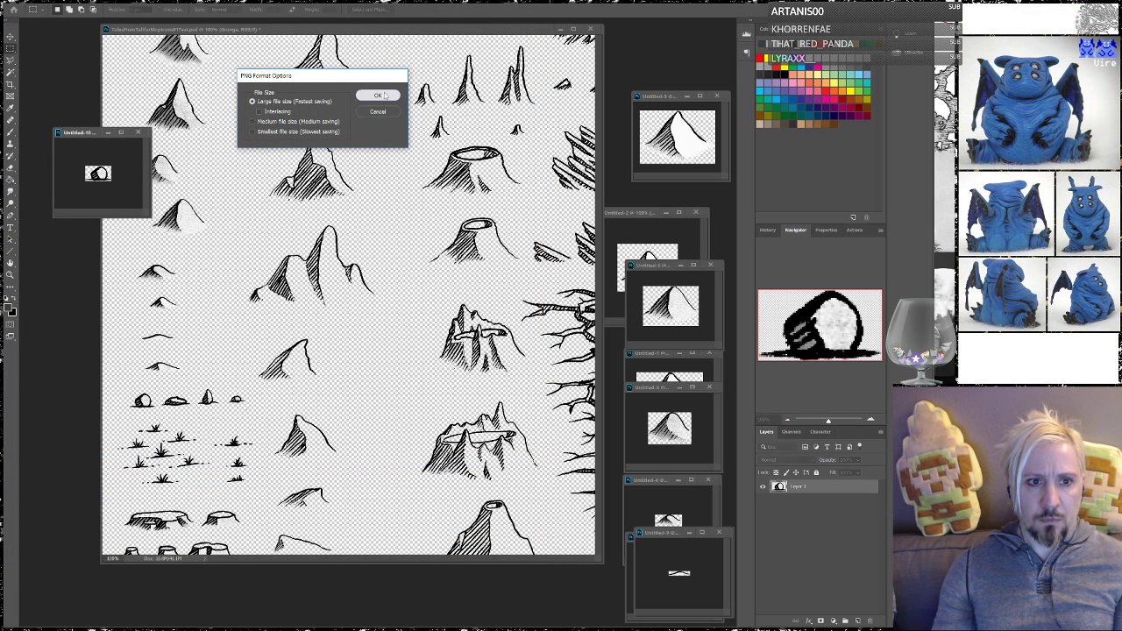
pyautogui.click(377, 95)
pyautogui.moveTo(68, 134); pyautogui.dragTo(661, 201)
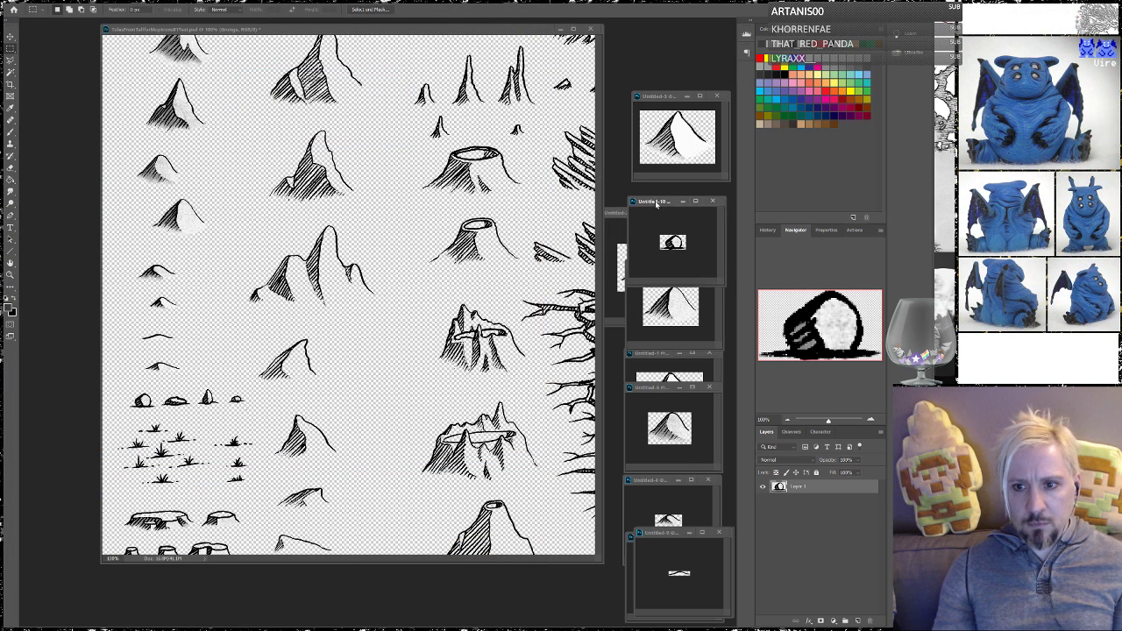
# Copy the flat boulder, second in the boulder row of the icon sheet, into a new document
pyautogui.moveTo(125, 387)
pyautogui.mouseDown()
pyautogui.moveTo(159, 417)
pyautogui.moveTo(175, 403)
pyautogui.moveTo(160, 409)
pyautogui.mouseUp()
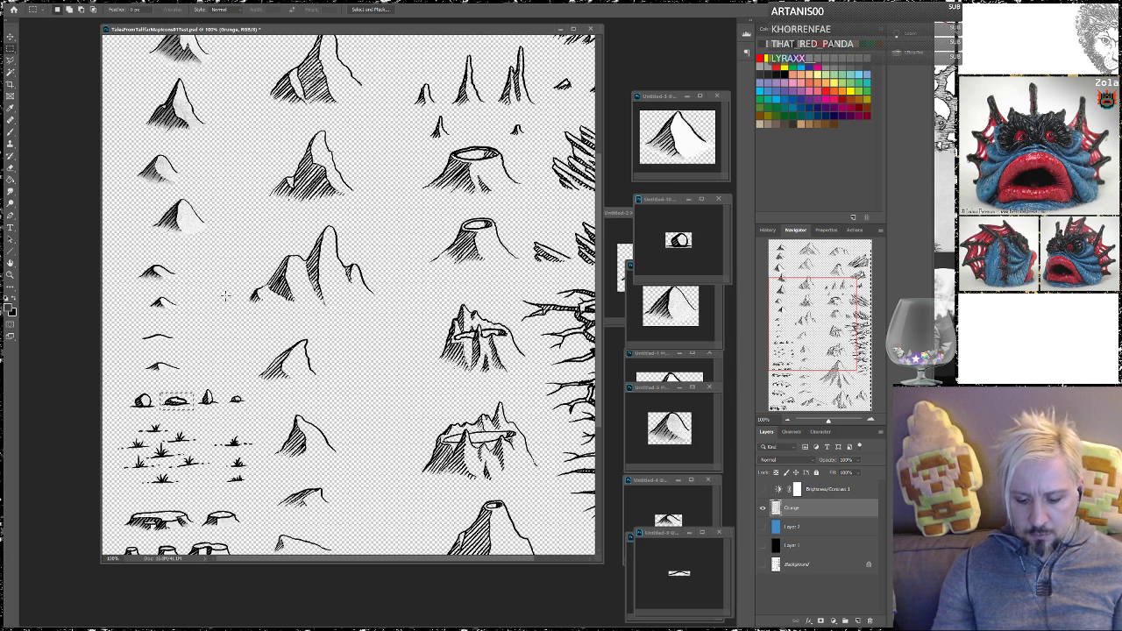
pyautogui.hotkey('ctrl', 'c')
pyautogui.hotkey('ctrl', 'n')
pyautogui.press('Return')
pyautogui.hotkey('ctrl', 'v')
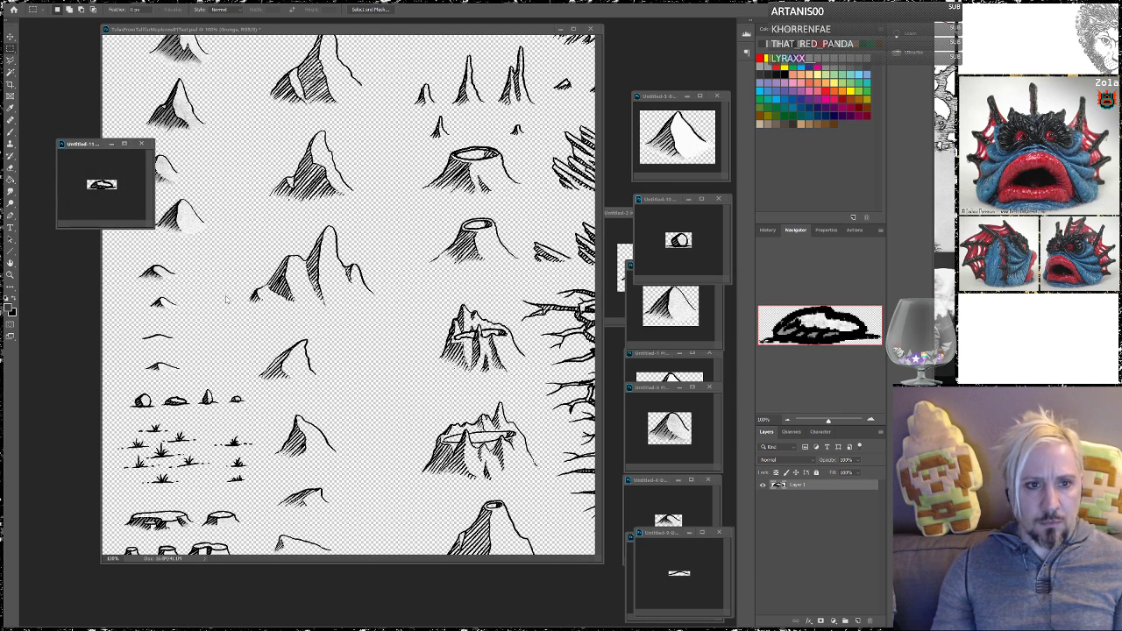
# Save the flat boulder as PNG file BoulderMed02 in the BoulderMed folder with the large file size option, and park its window
pyautogui.click(34, 3)
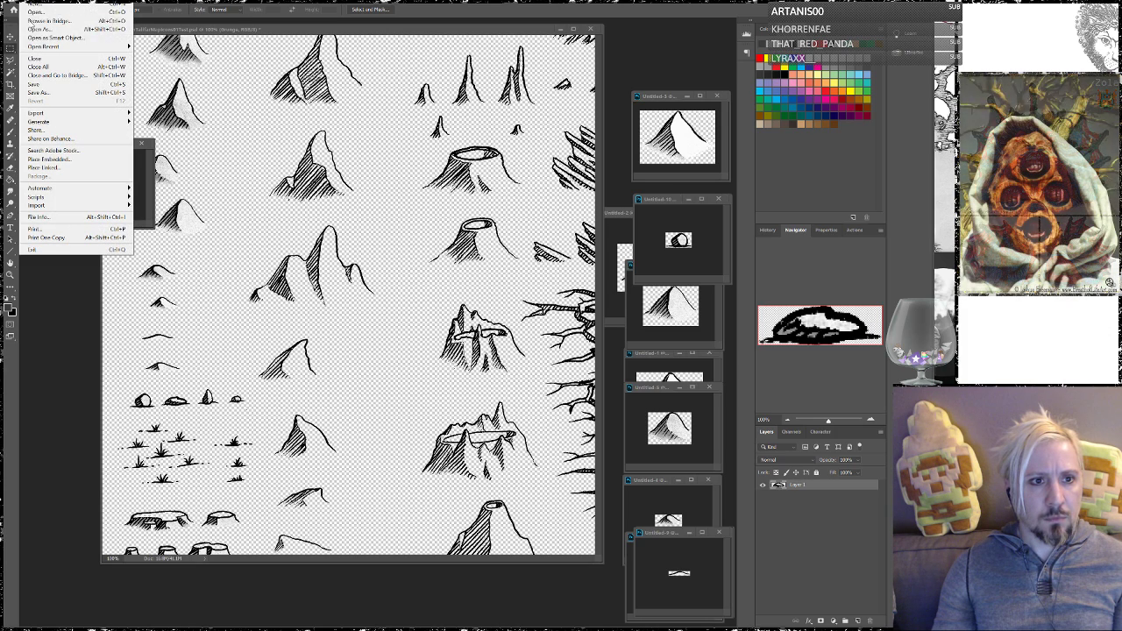
pyautogui.click(41, 93)
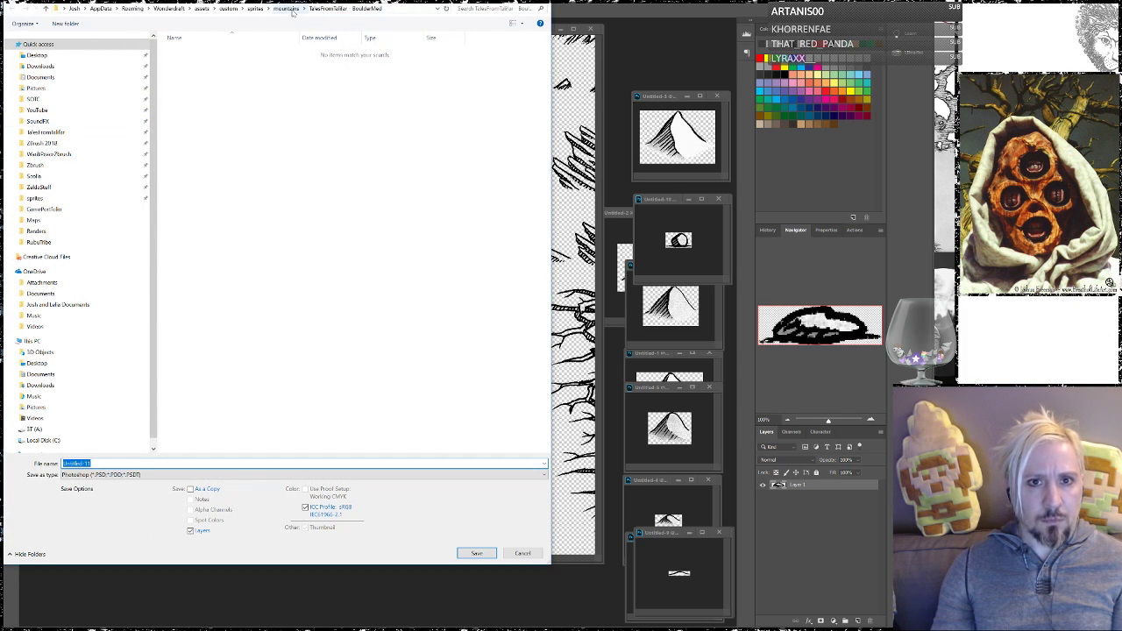
pyautogui.click(99, 476)
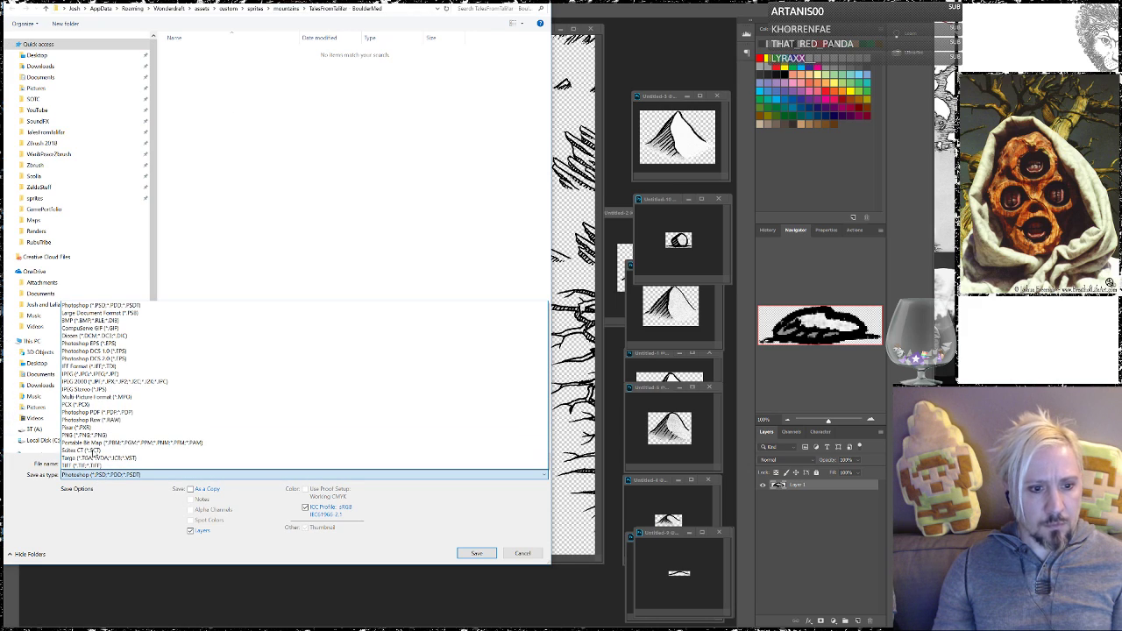
pyautogui.click(83, 435)
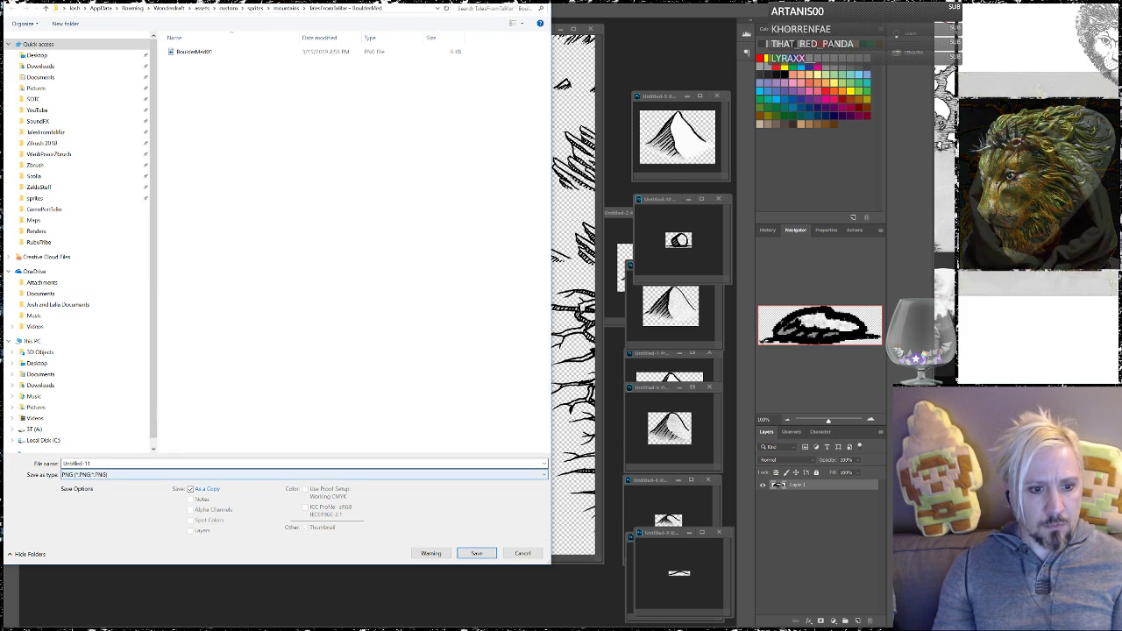
pyautogui.click(194, 51)
pyautogui.click(123, 464)
pyautogui.click(123, 464)
pyautogui.press('BackSpace')
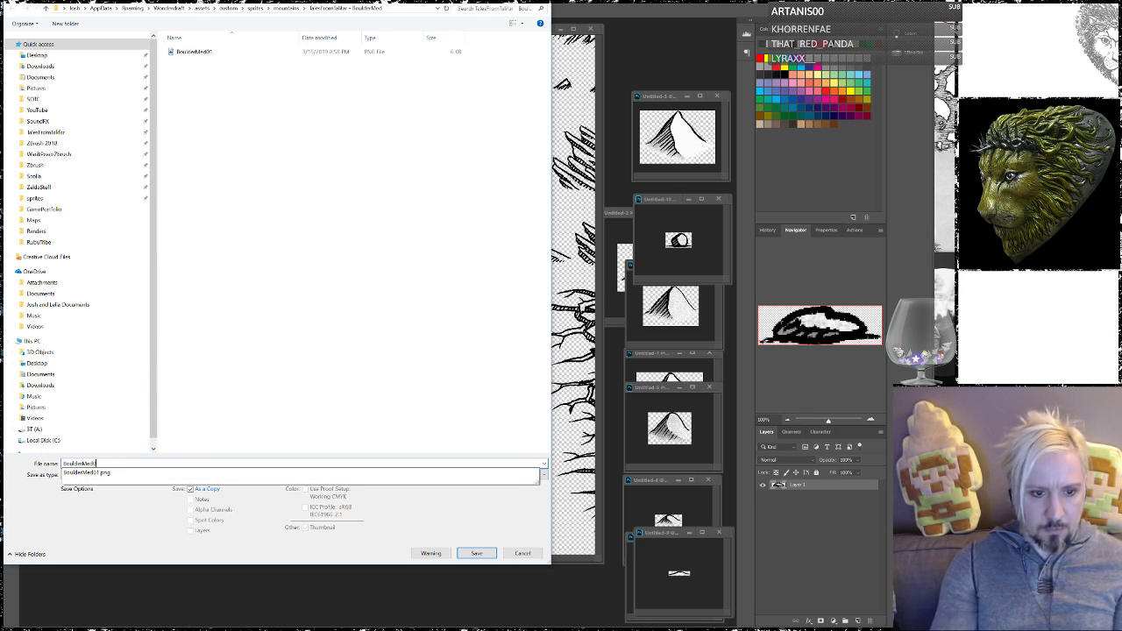
pyautogui.write('2')
pyautogui.click(478, 554)
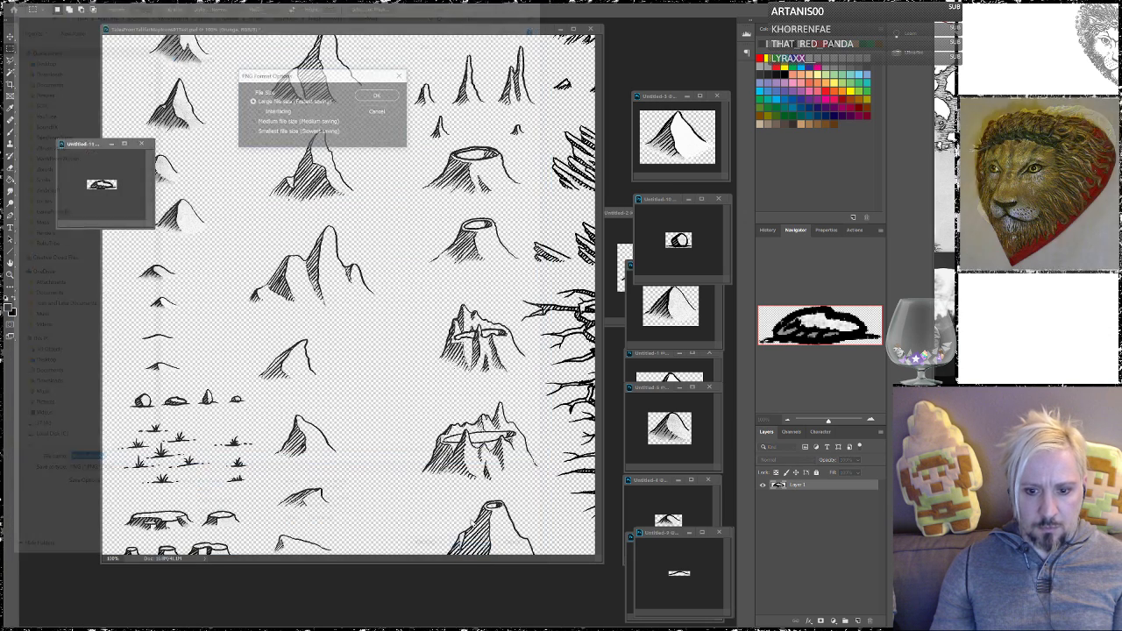
pyautogui.click(374, 96)
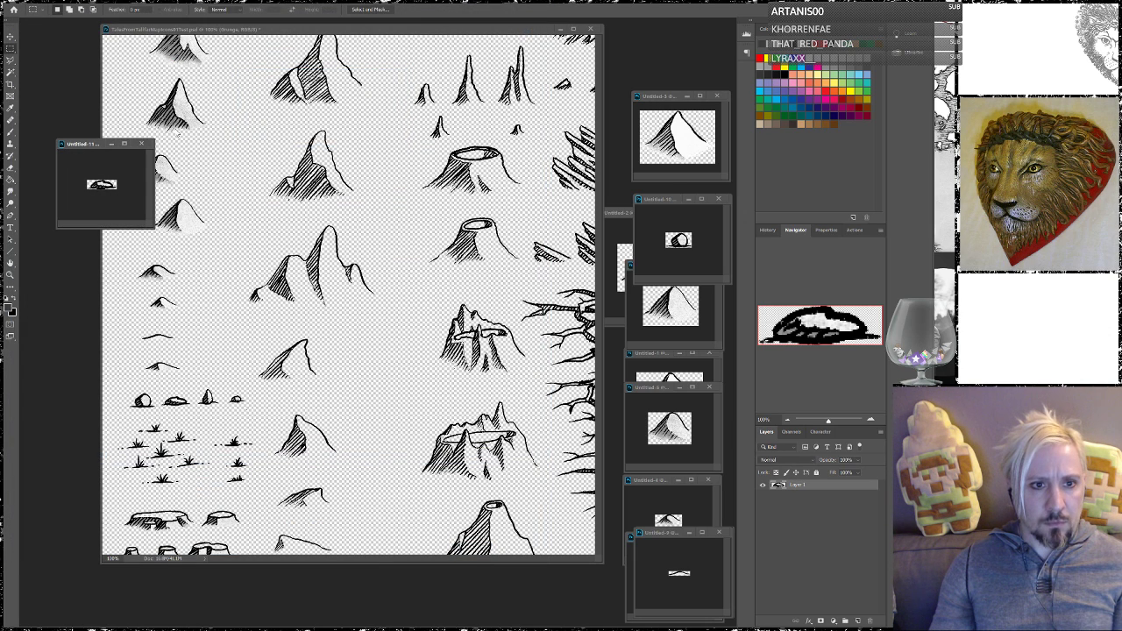
pyautogui.moveTo(98, 144); pyautogui.dragTo(646, 254)
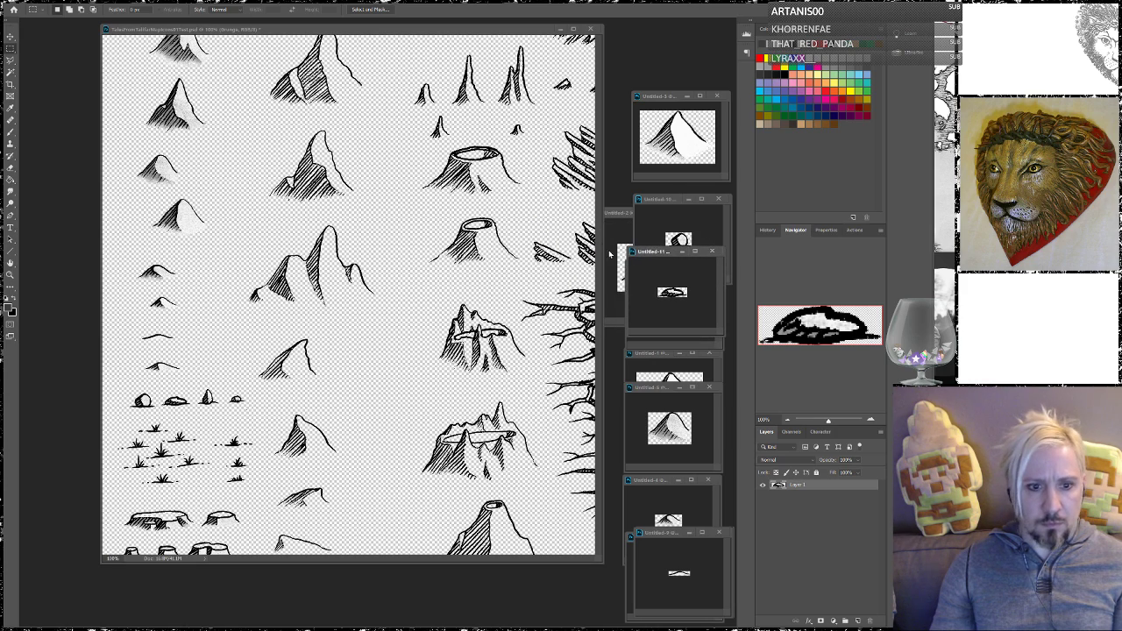
# Copy the tall pointed boulder, third in the icon sheet's boulder row, into a new document
pyautogui.moveTo(160, 393); pyautogui.dragTo(196, 383)
pyautogui.hotkey('ctrl', 'c')
pyautogui.hotkey('ctrl', 'n')
pyautogui.press('Return')
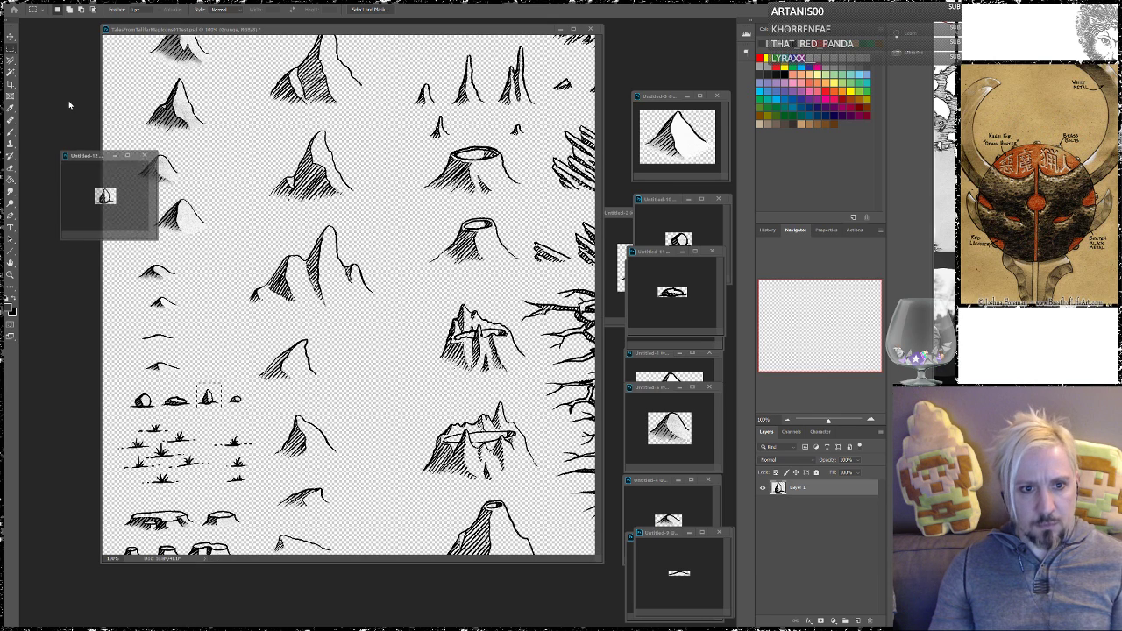
pyautogui.hotkey('ctrl', 'v')
# Start saving the pointed boulder in the BoulderMed folder and choose PNG as its file format
pyautogui.hotkey('alt', 'f')
pyautogui.press('Down')
pyautogui.press('Down')
pyautogui.press('Down')
pyautogui.press('Down')
pyautogui.press('Down')
pyautogui.press('Down')
pyautogui.press('Down')
pyautogui.press('Down')
pyautogui.press('Down')
pyautogui.press('Down')
pyautogui.press('Up')
pyautogui.press('Up')
pyautogui.press('Return')
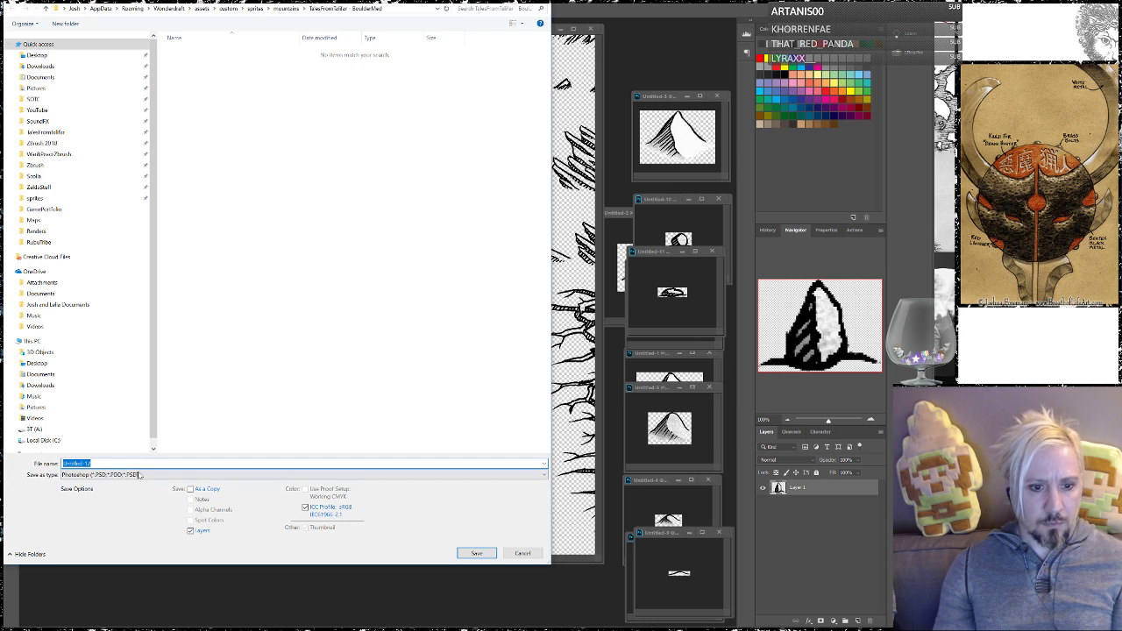
pyautogui.click(139, 474)
pyautogui.press('Escape')
pyautogui.press('p')
pyautogui.press('n')
pyautogui.press('g')
# Name the pointed boulder's file BoulderMed03, save it with the large file size option, and park its window
pyautogui.click(194, 62)
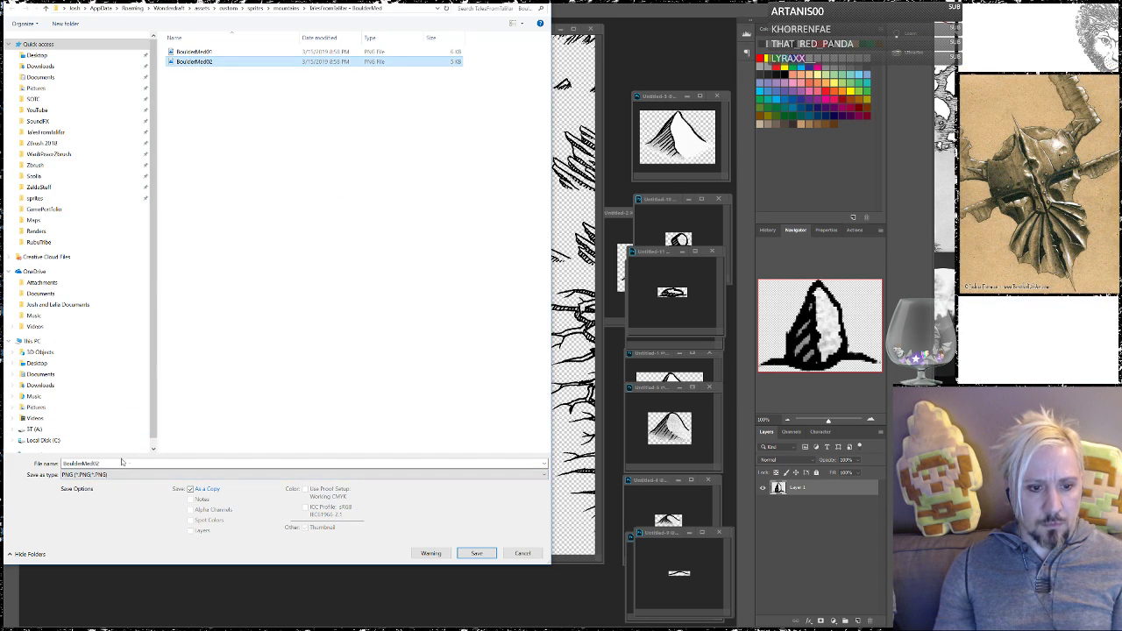
pyautogui.doubleClick(81, 462)
pyautogui.click(99, 463)
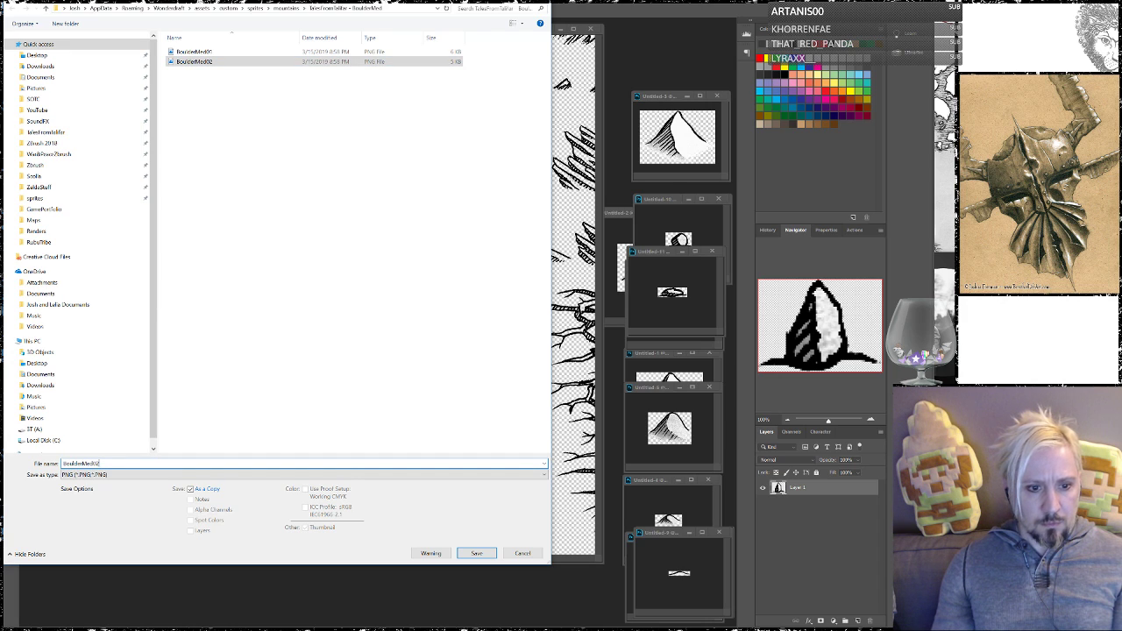
pyautogui.press('BackSpace')
pyautogui.write('3')
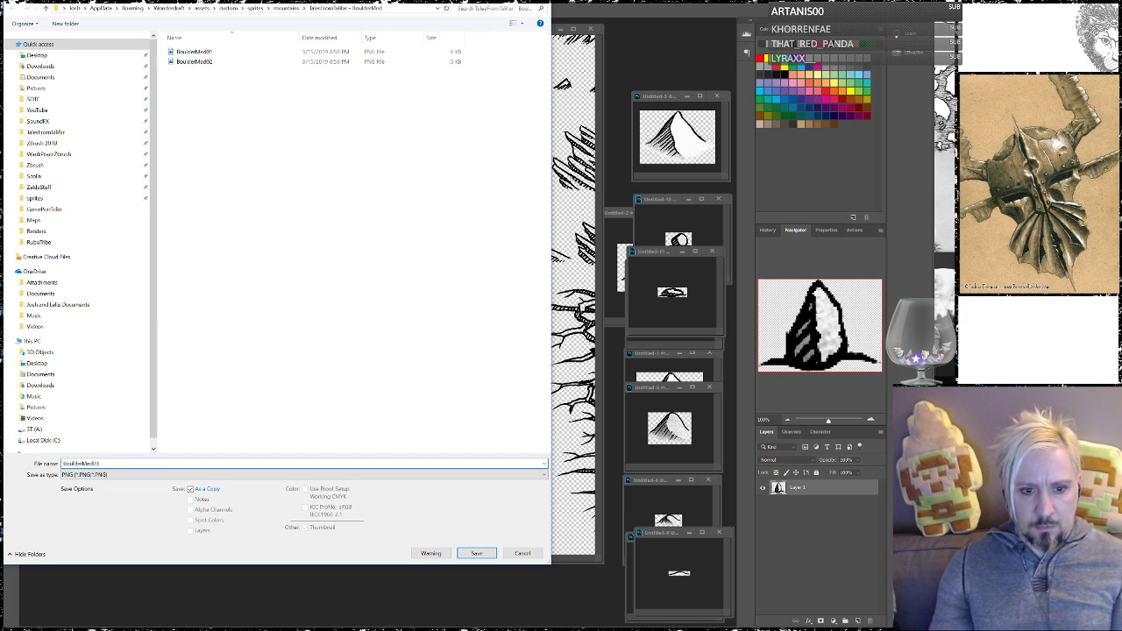
pyautogui.press('Return')
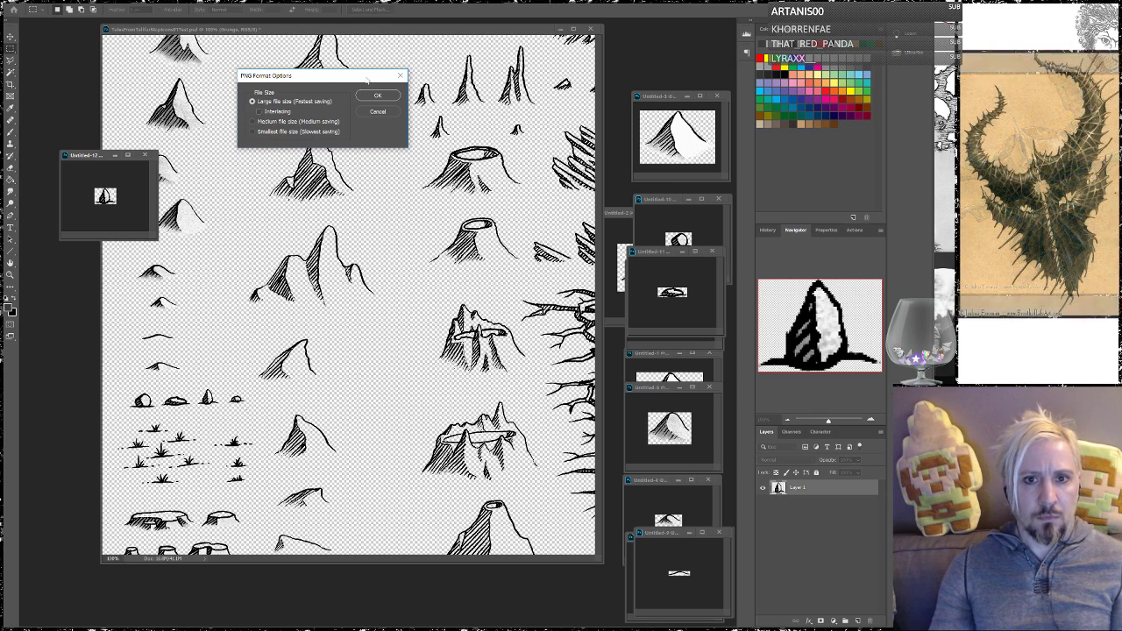
pyautogui.click(383, 98)
pyautogui.moveTo(92, 156); pyautogui.dragTo(653, 425)
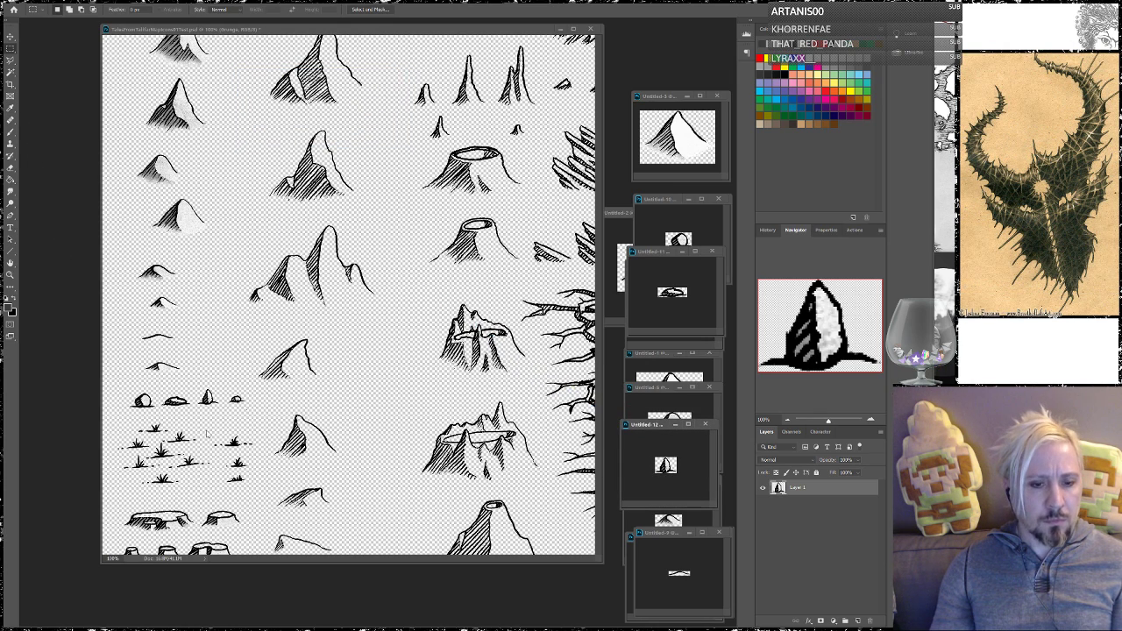
# Copy the smallest boulder, last in the icon sheet's boulder row, into a new document
pyautogui.hotkey('ctrl', 'Tab')
pyautogui.moveTo(226, 393); pyautogui.dragTo(248, 407)
pyautogui.hotkey('ctrl', 'c')
pyautogui.hotkey('ctrl', 'n')
pyautogui.press('Return')
pyautogui.hotkey('ctrl', 'v')
# Start saving the smallest boulder in the BoulderMed folder and choose PNG as its file format
pyautogui.click(27, 1)
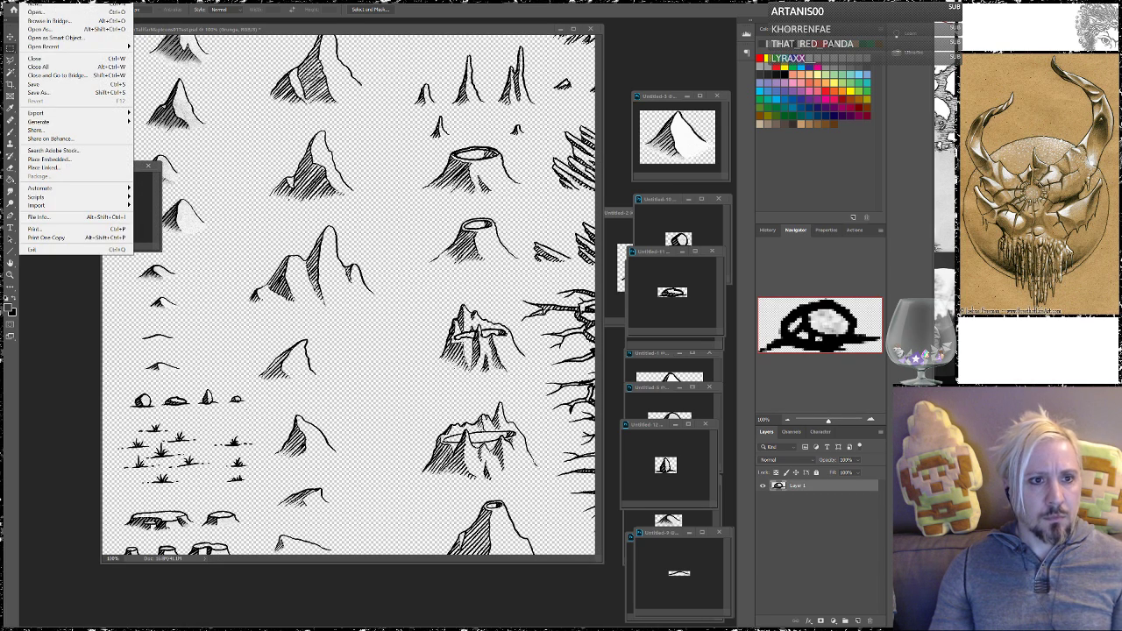
pyautogui.click(53, 92)
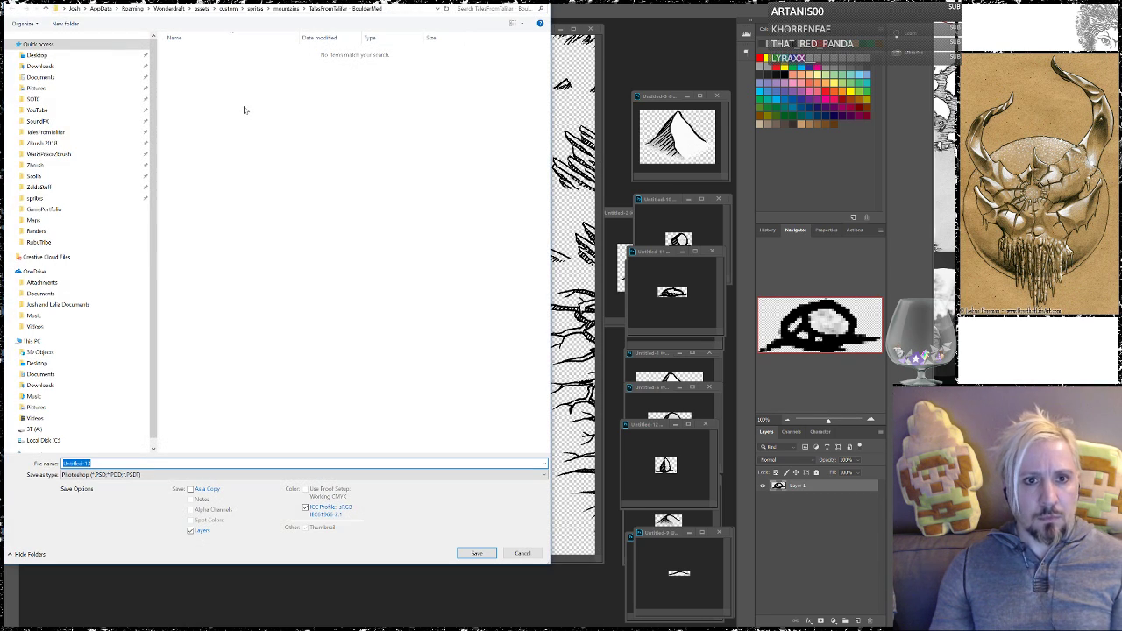
pyautogui.click(110, 475)
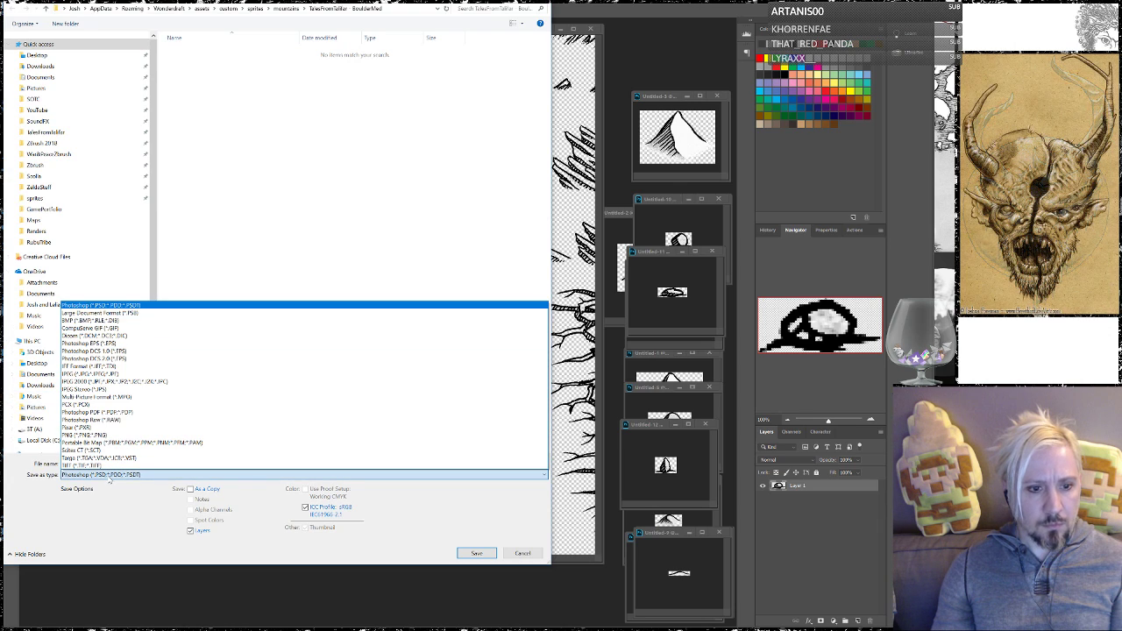
pyautogui.click(83, 435)
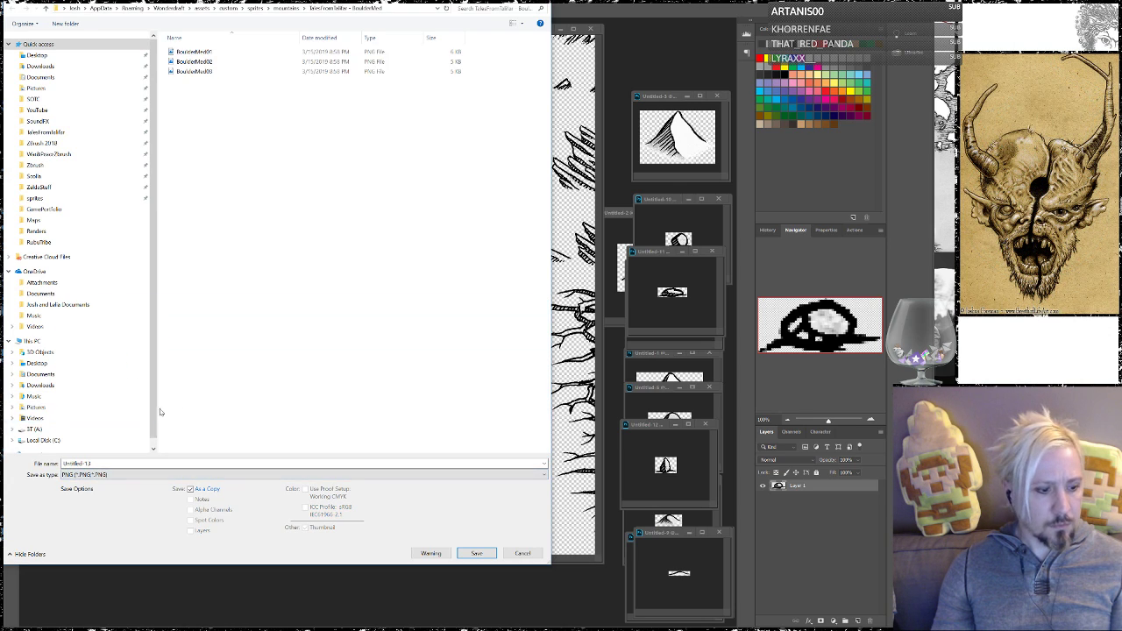
# Name the smallest boulder's file BoulderMed04, save it with the large file size option, and park its window
pyautogui.click(194, 71)
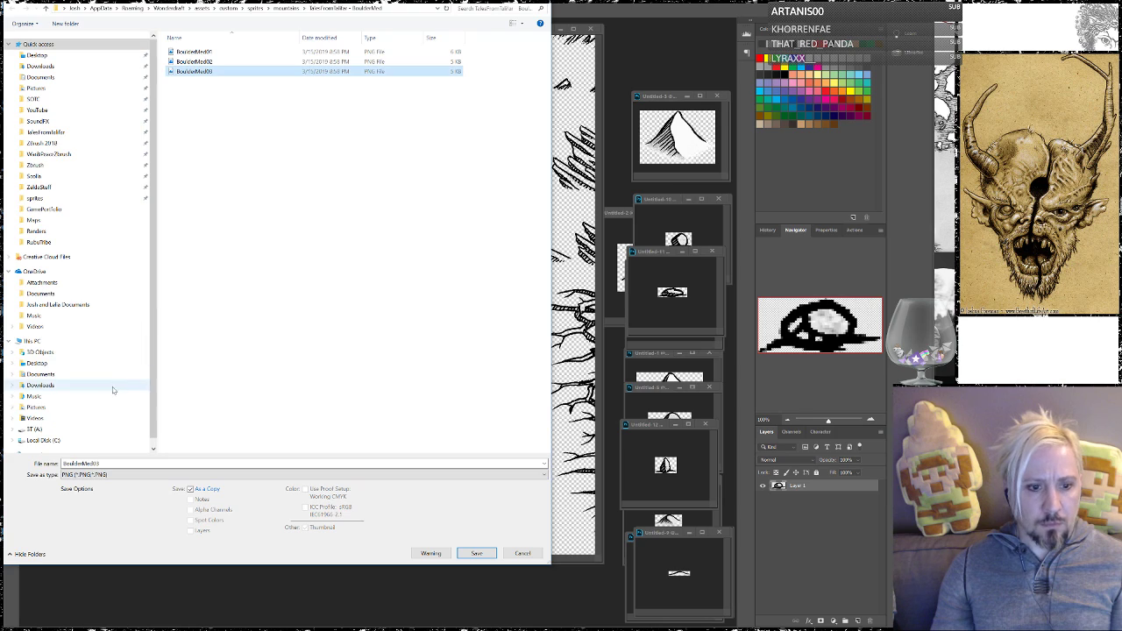
pyautogui.doubleClick(110, 463)
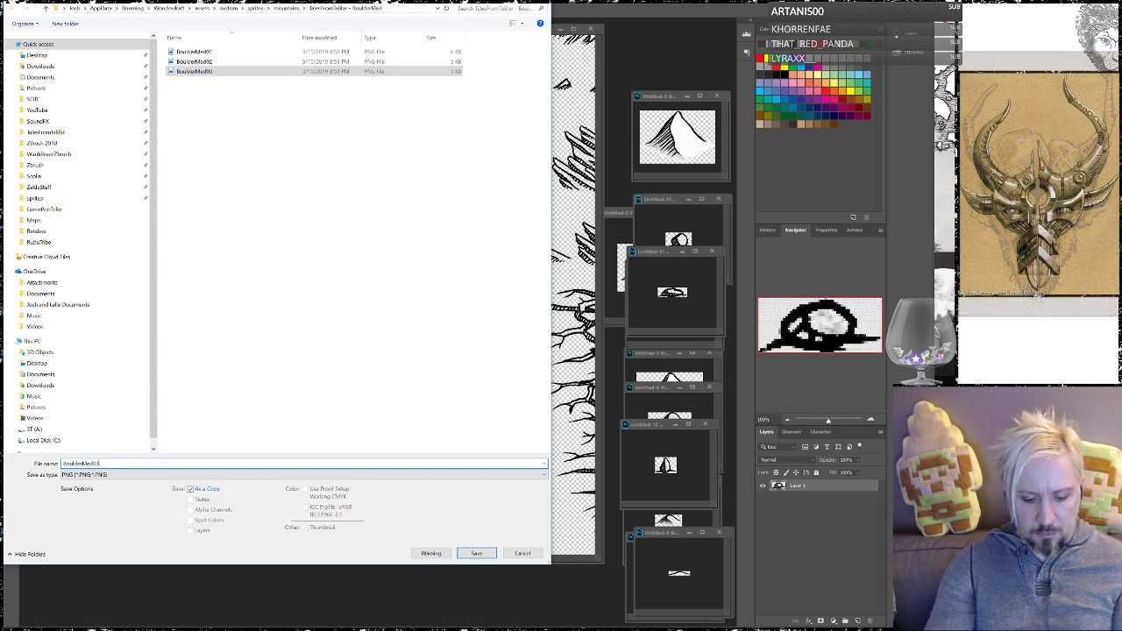
pyautogui.press('BackSpace')
pyautogui.write('4')
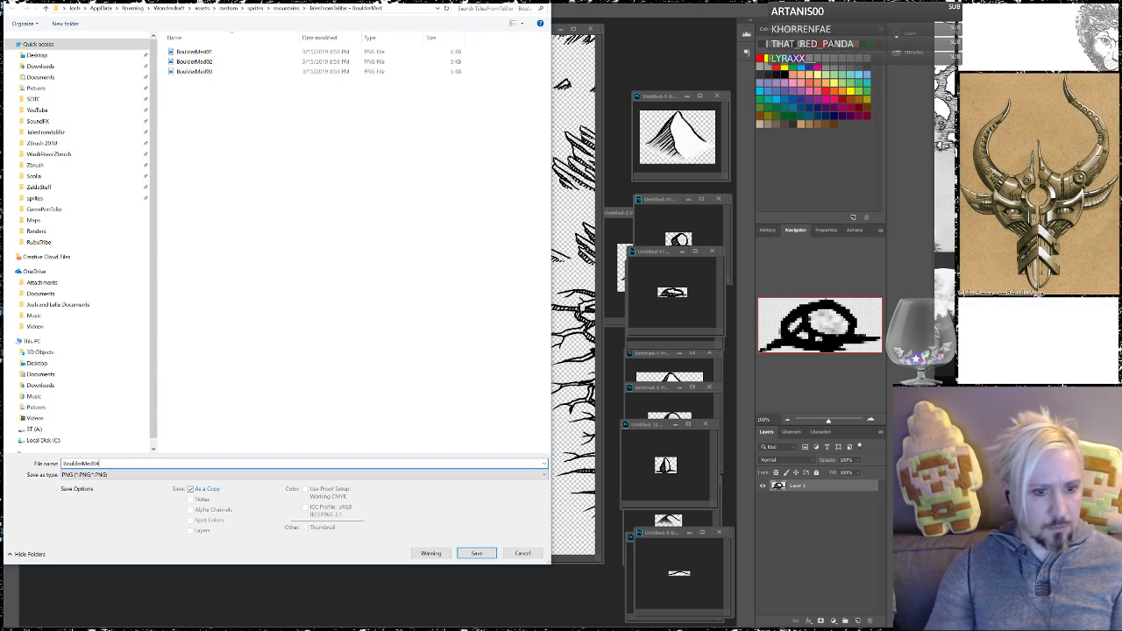
pyautogui.click(476, 553)
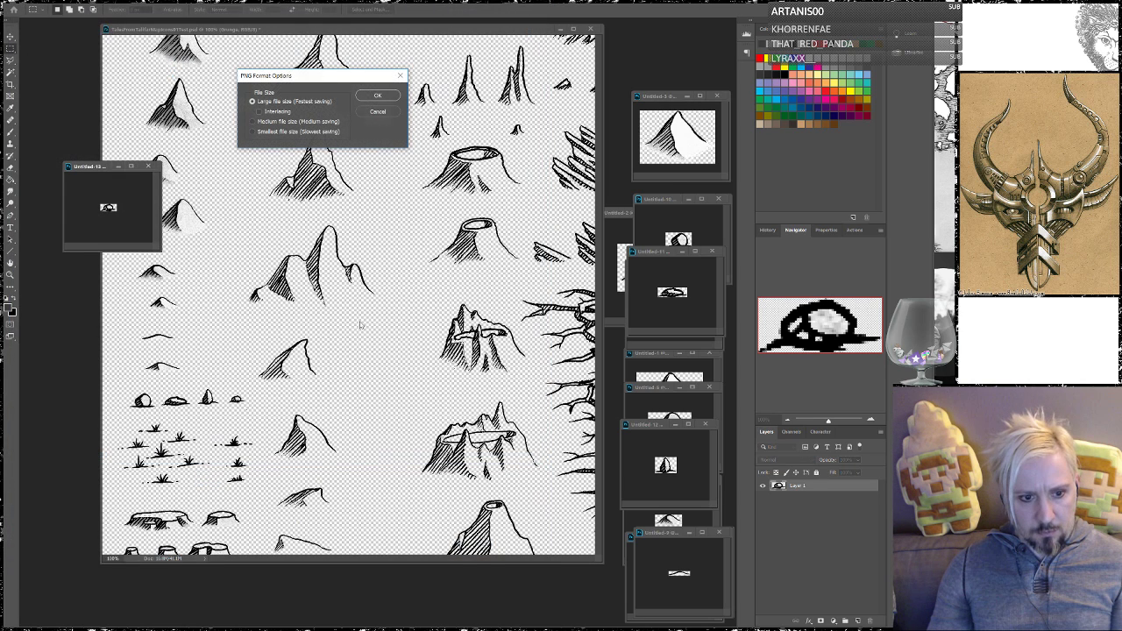
pyautogui.click(374, 97)
pyautogui.moveTo(96, 169); pyautogui.dragTo(668, 460)
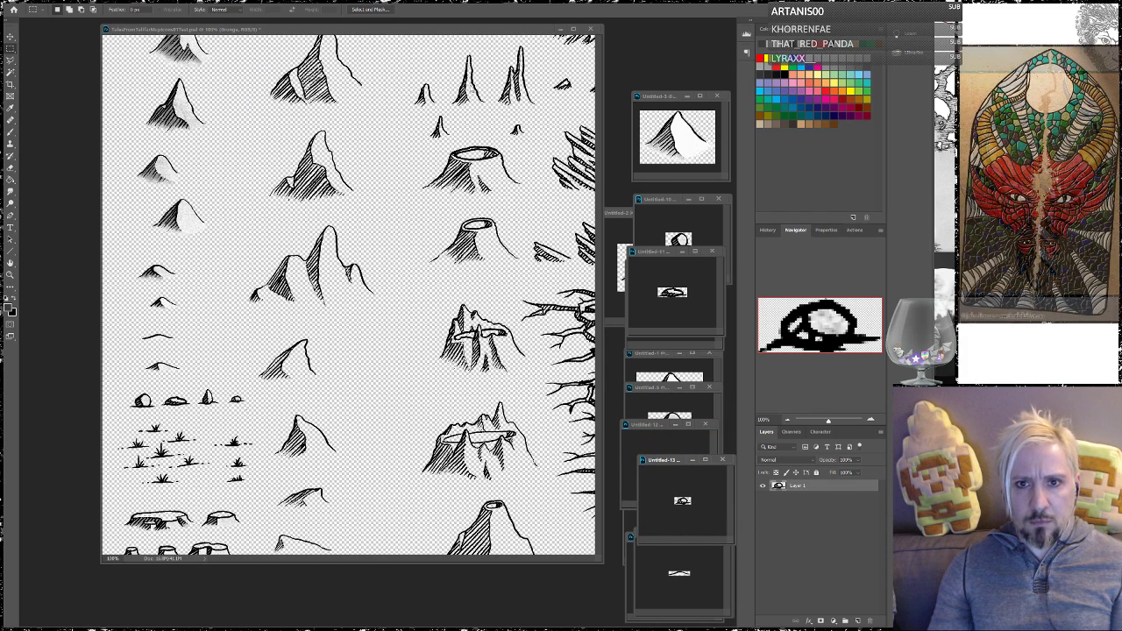
# Copy the smallest plateau, first in the icon sheet's row of three small plateaus, into a new document
pyautogui.click(596, 327)
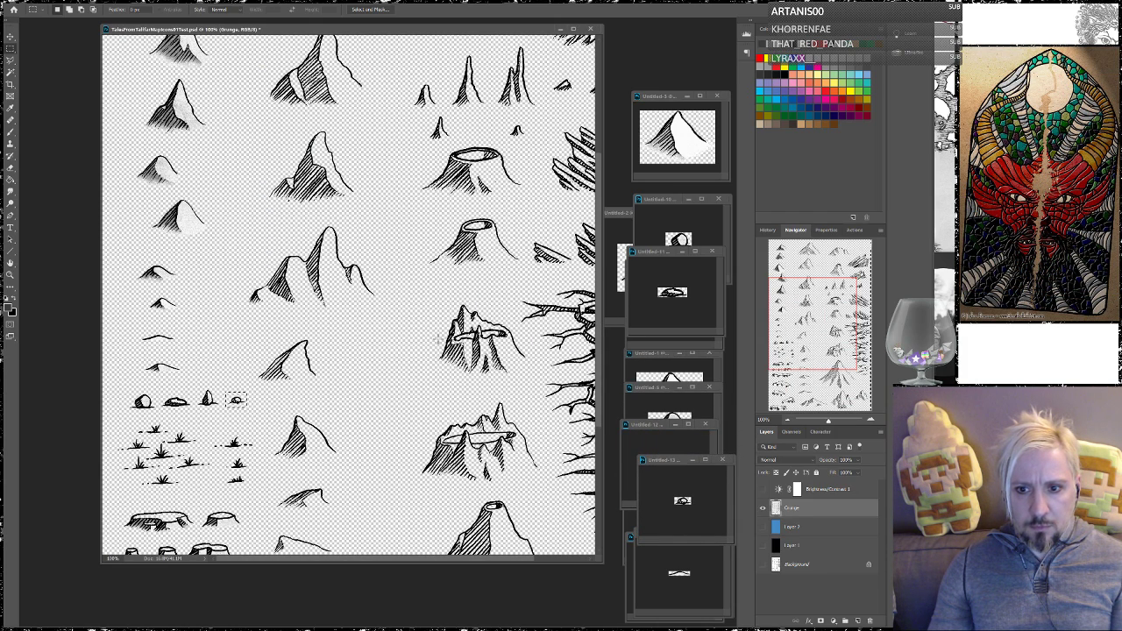
pyautogui.scroll(-4, 438, 337)
pyautogui.scroll(-2, 426, 338)
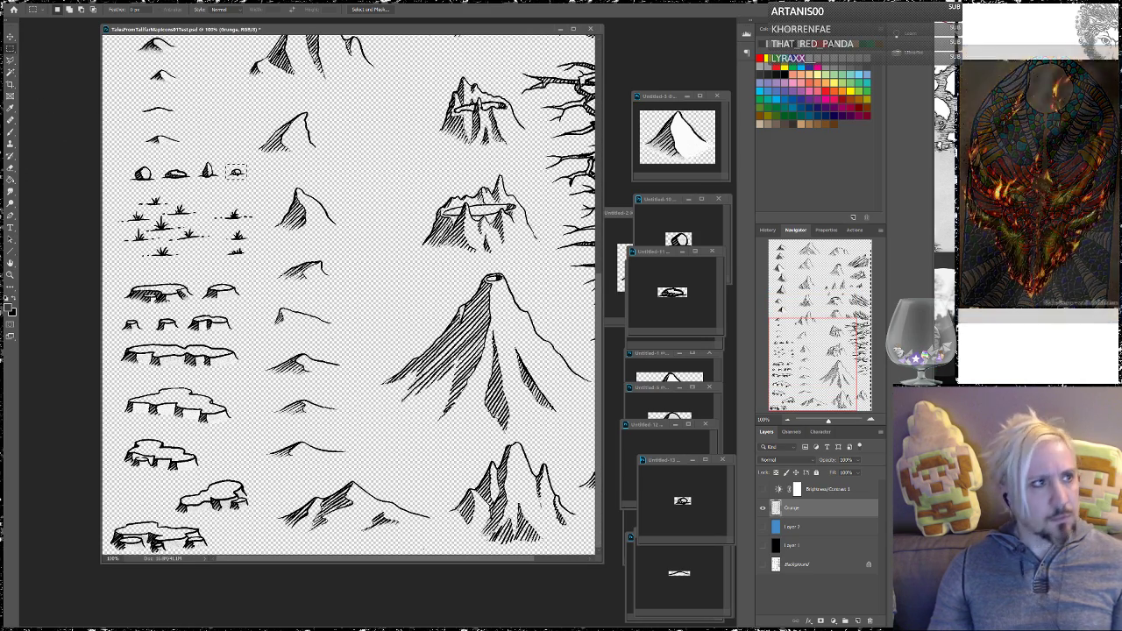
pyautogui.hotkey('ctrl', 'd')
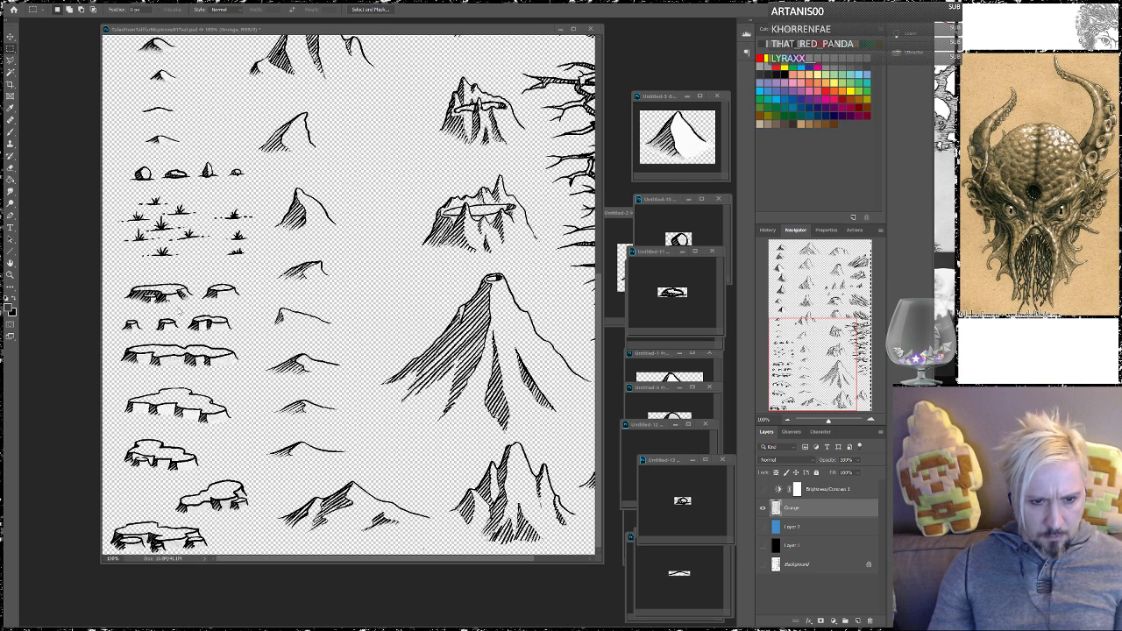
pyautogui.click(165, 335)
pyautogui.moveTo(115, 315); pyautogui.dragTo(149, 336)
pyautogui.hotkey('alt', 'f')
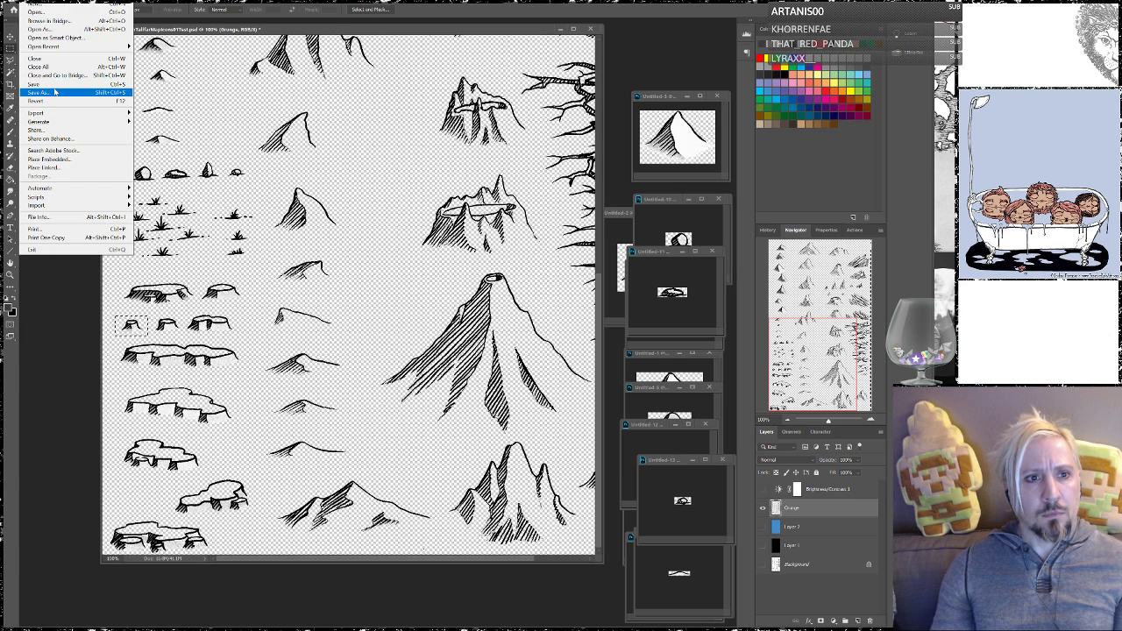
pyautogui.click(44, 84)
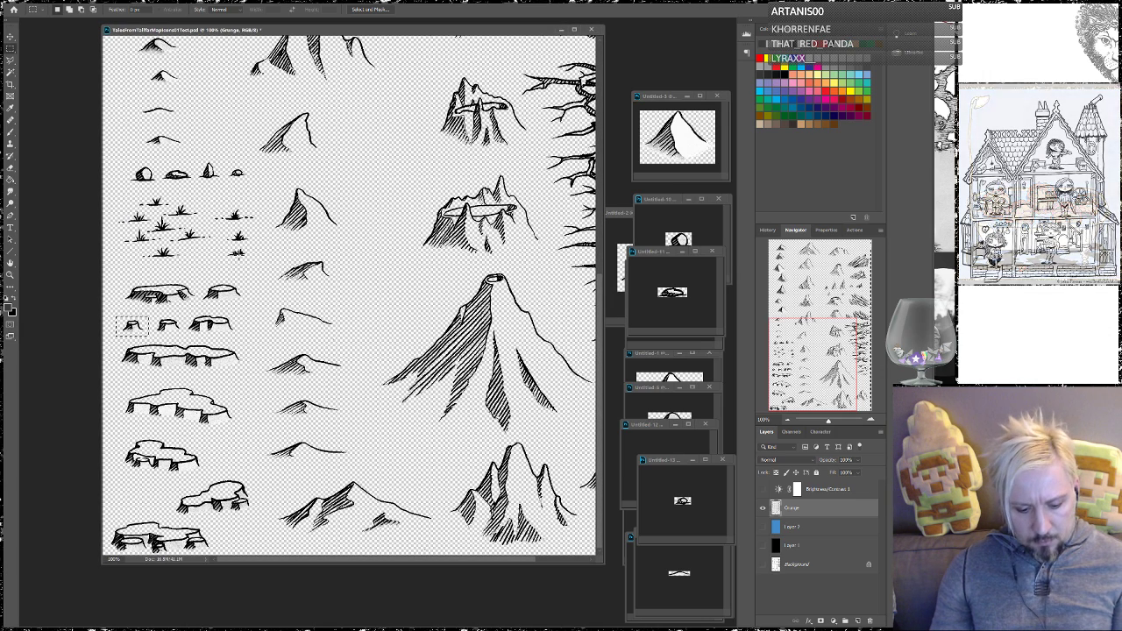
pyautogui.hotkey('ctrl', 'c')
pyautogui.hotkey('ctrl', 'alt', 'n')
pyautogui.hotkey('ctrl', 'v')
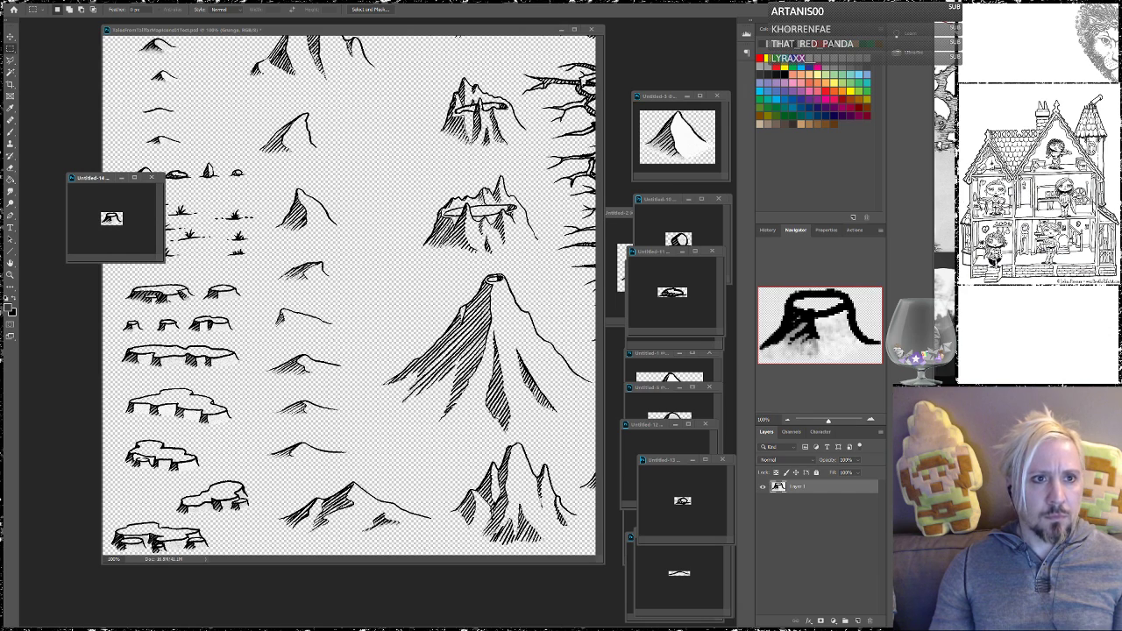
# Start saving the plateau and create and open a folder named TalesFromTalfar - PlateauSmall inside the mountains folder
pyautogui.hotkey('alt', 'f')
pyautogui.click(53, 84)
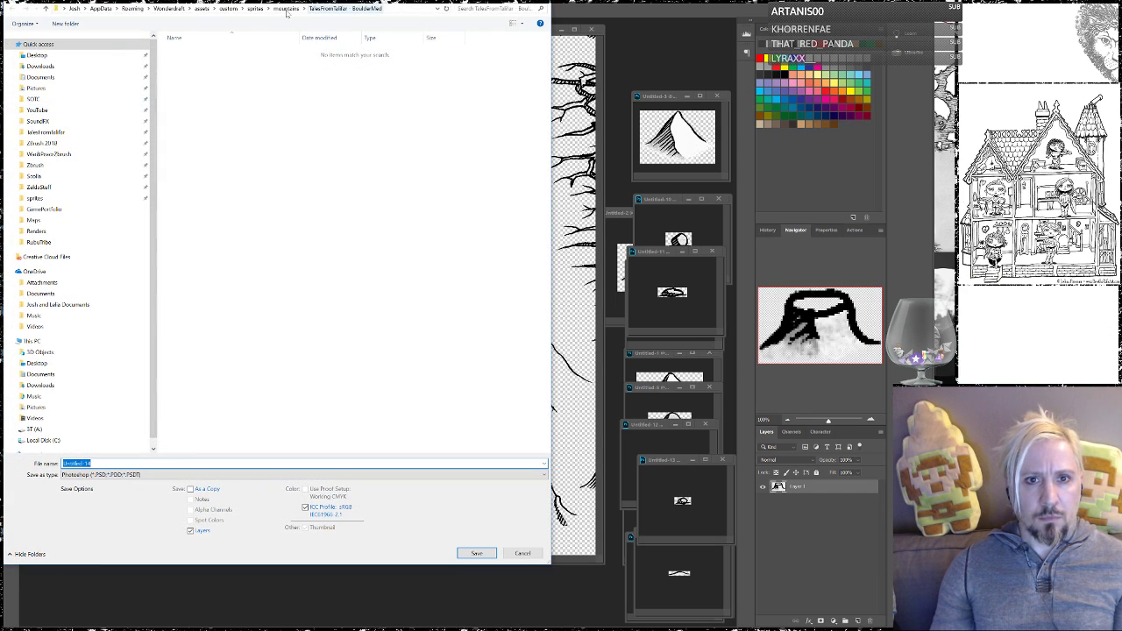
pyautogui.click(286, 10)
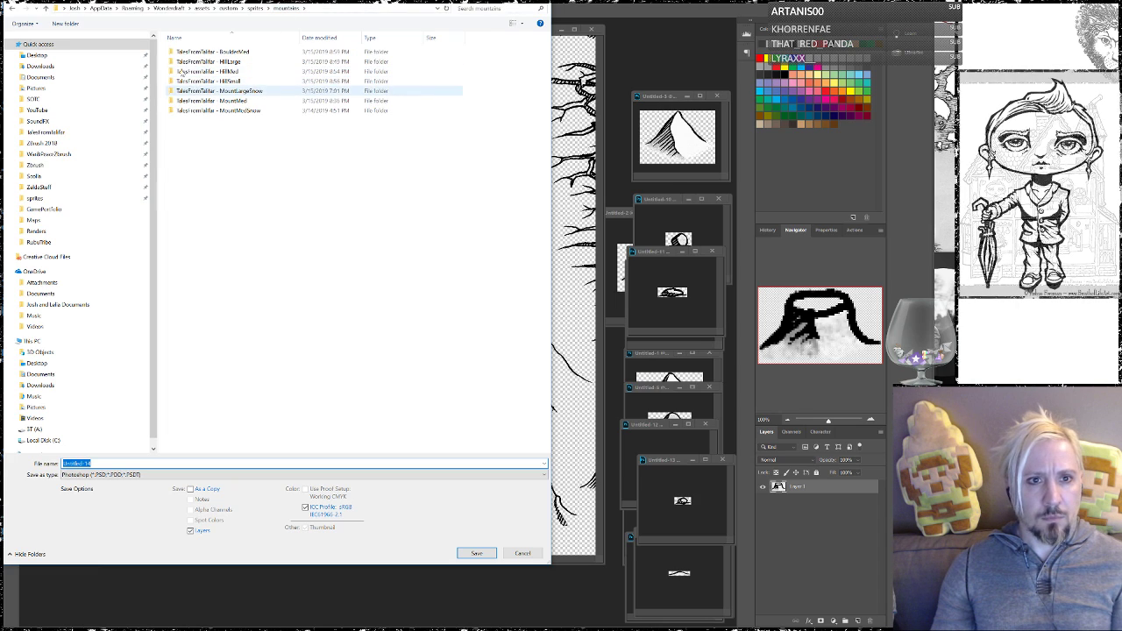
pyautogui.click(56, 24)
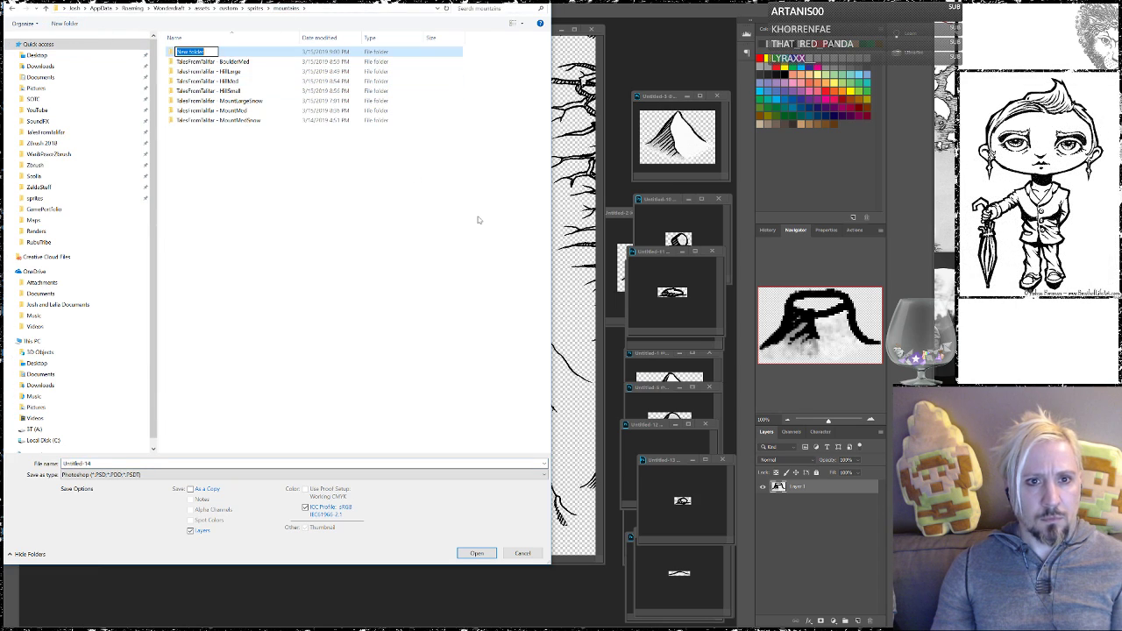
pyautogui.write('Tales')
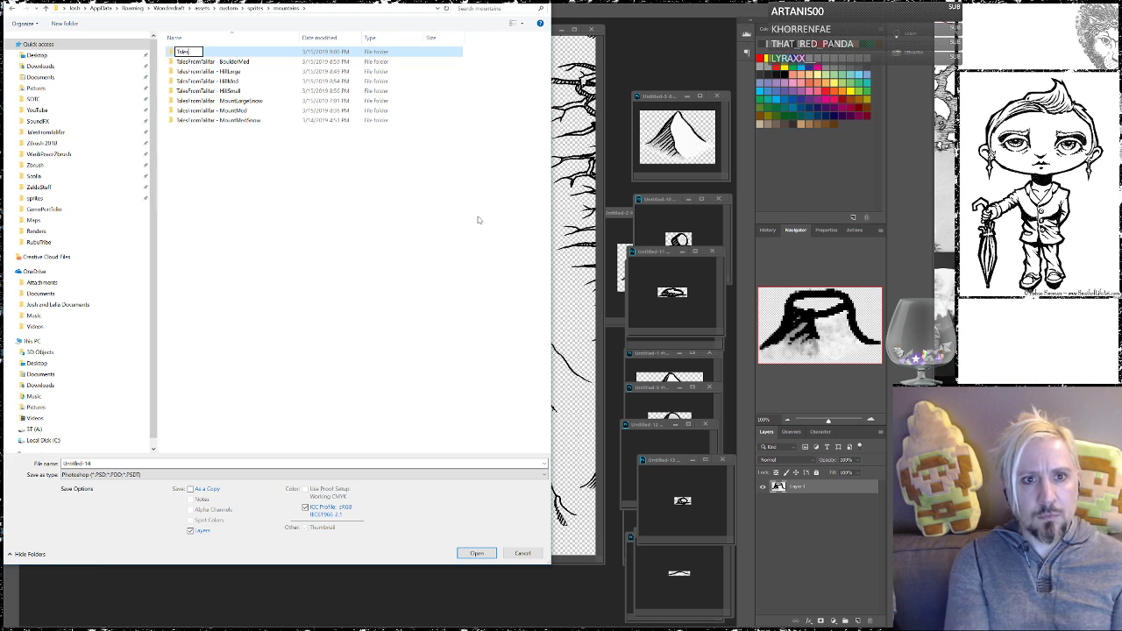
pyautogui.write('Fro')
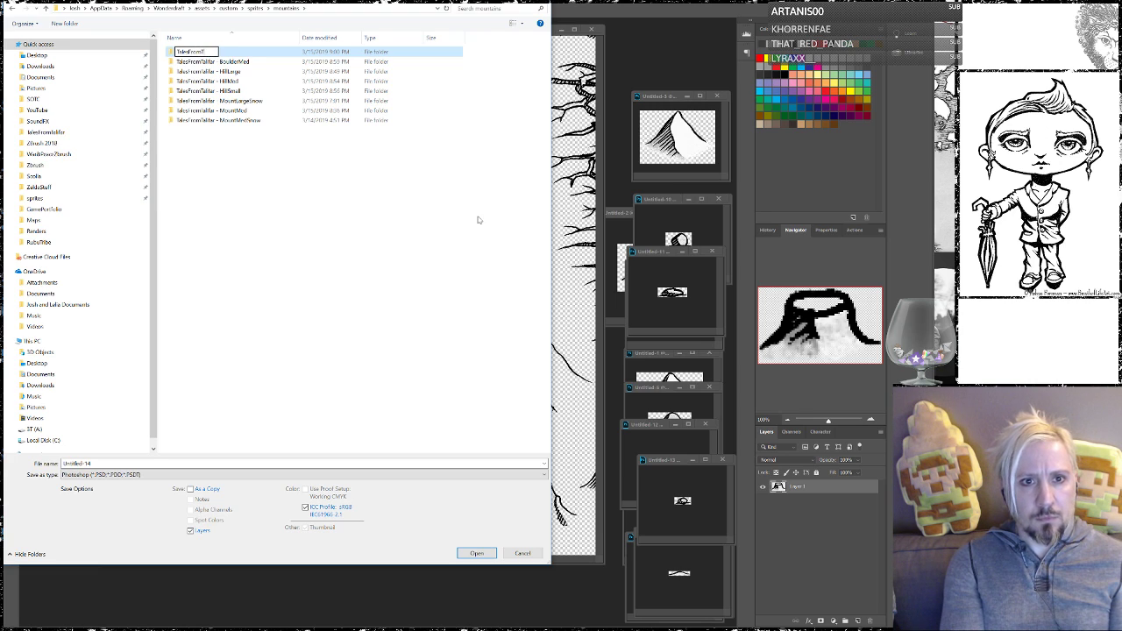
pyautogui.write('mTalfar - PlateauSmall')
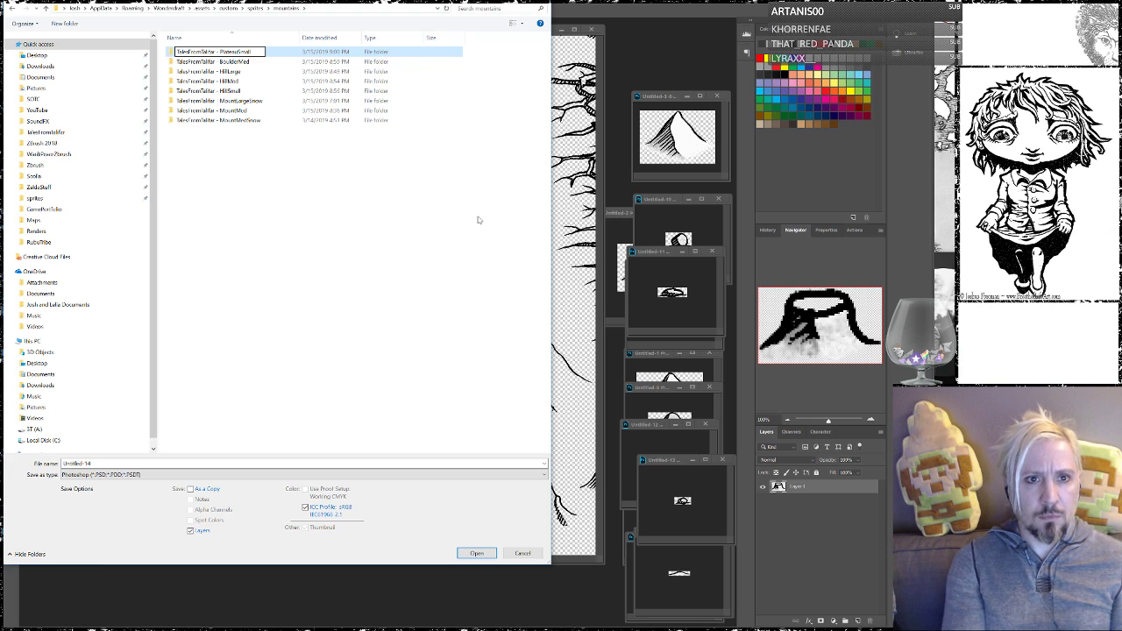
pyautogui.press('Return')
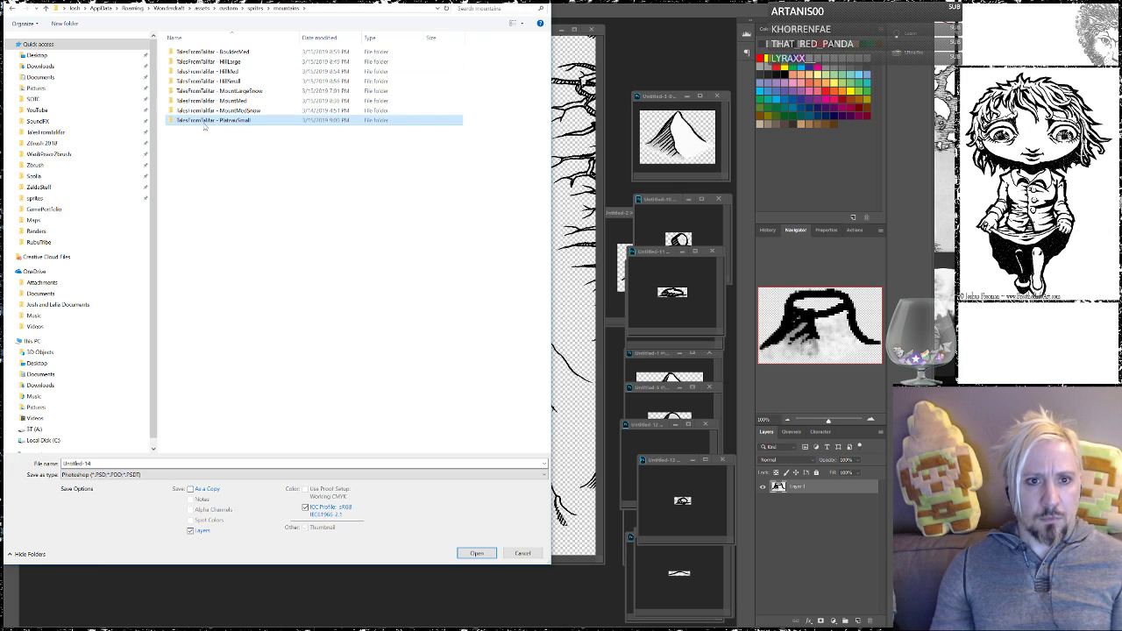
pyautogui.doubleClick(204, 122)
# Save the plateau as a PNG named PlateauSmall01 with the large file size option, and park its window
pyautogui.click(96, 474)
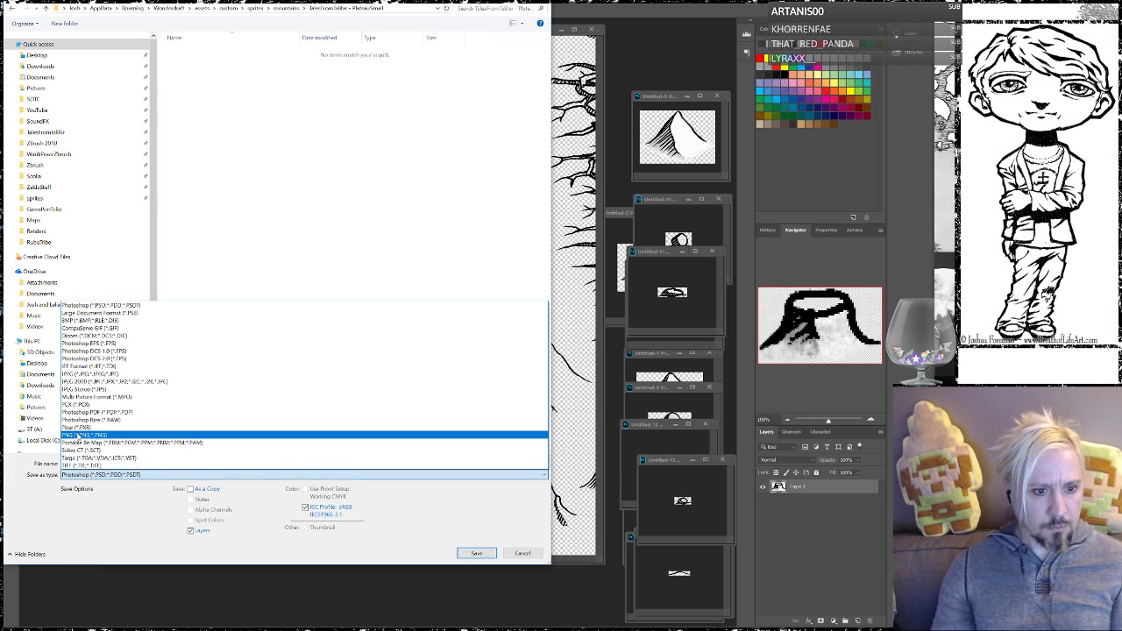
pyautogui.click(78, 435)
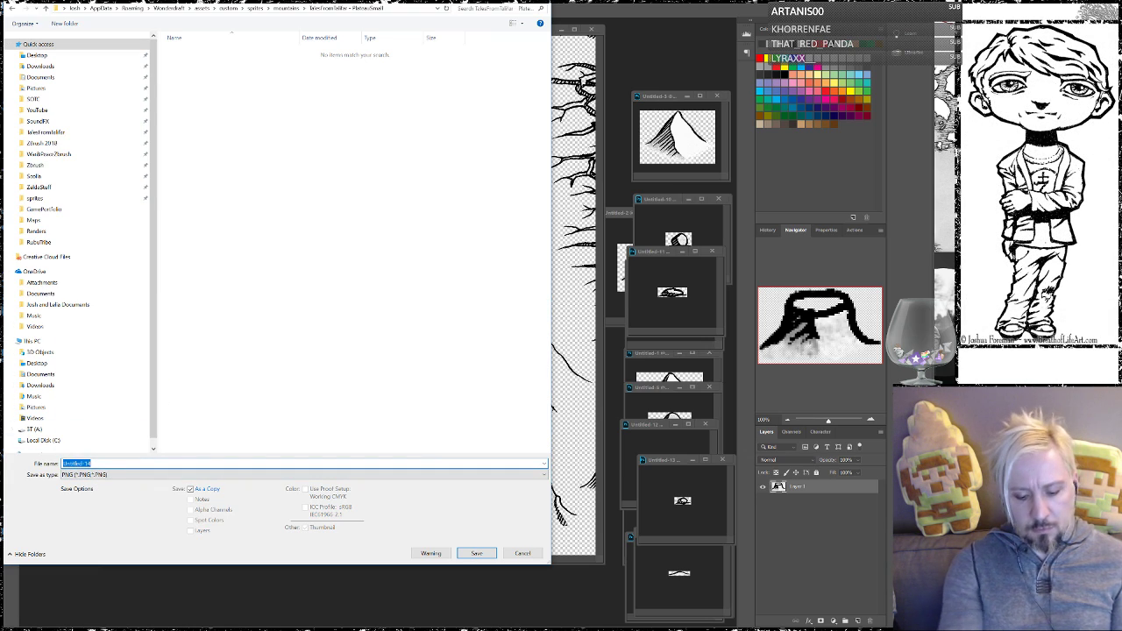
pyautogui.write('Pla')
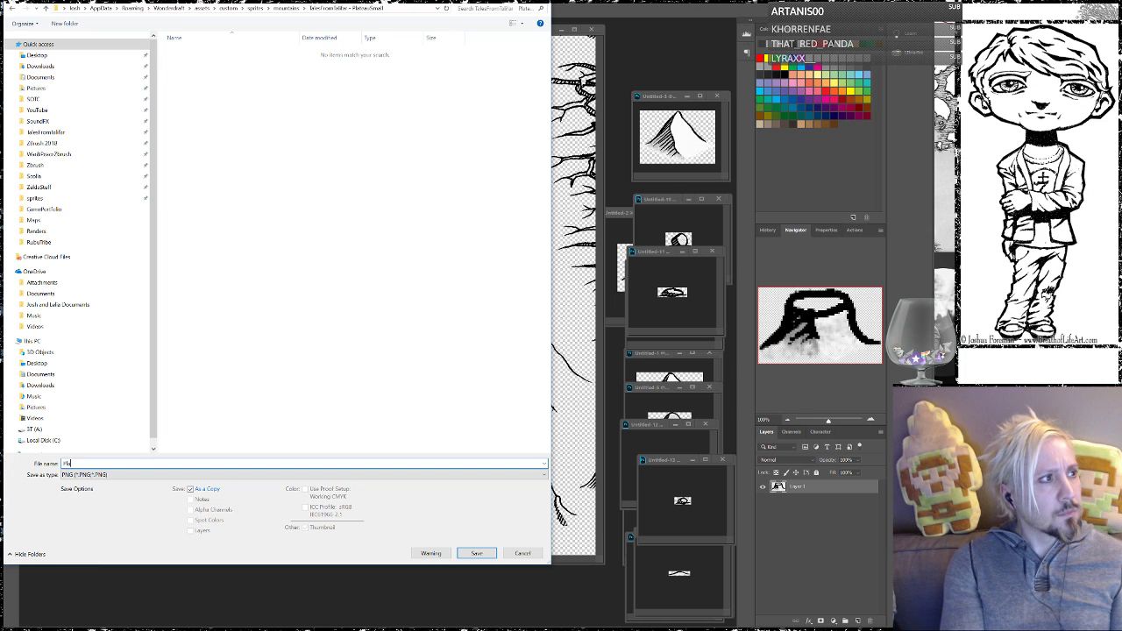
pyautogui.write('teau')
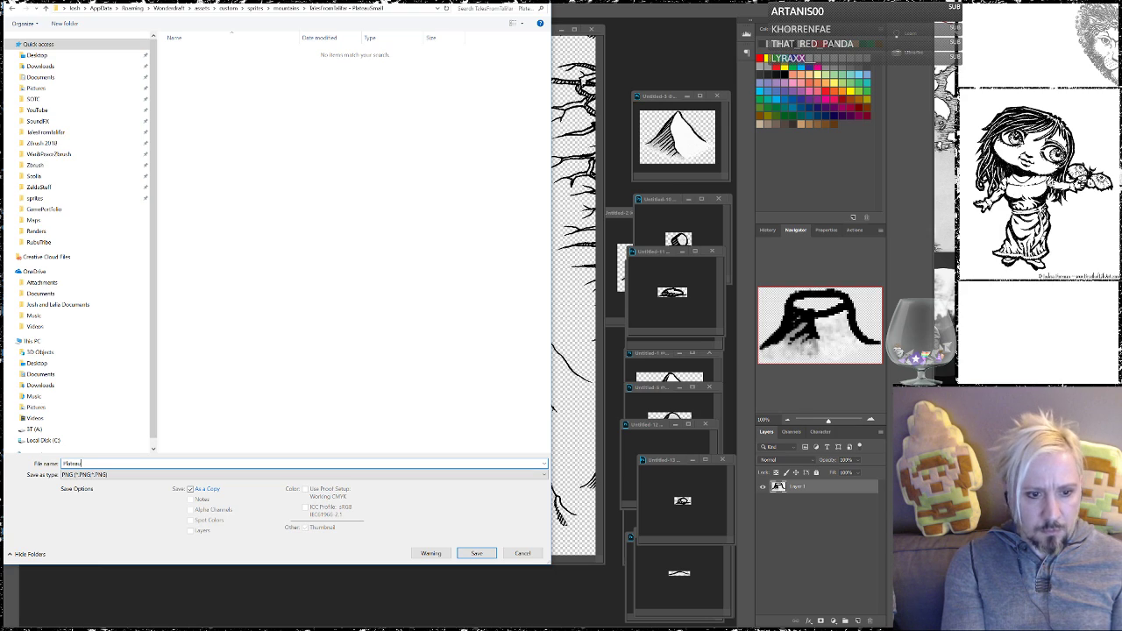
pyautogui.write('Small01')
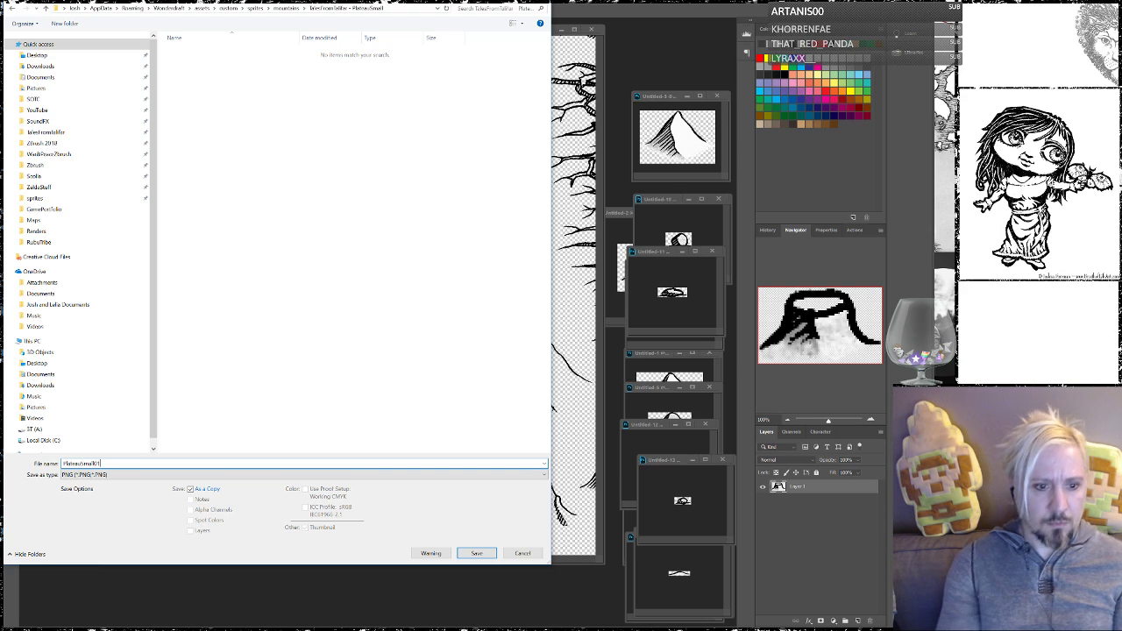
pyautogui.click(476, 553)
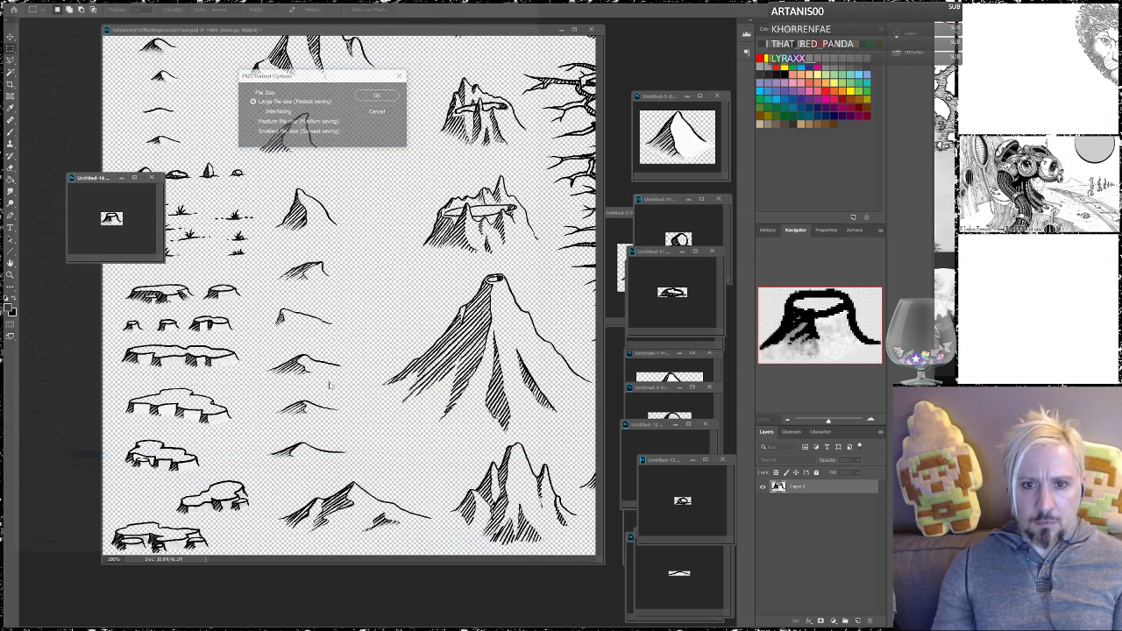
pyautogui.click(369, 99)
pyautogui.moveTo(104, 178); pyautogui.dragTo(670, 457)
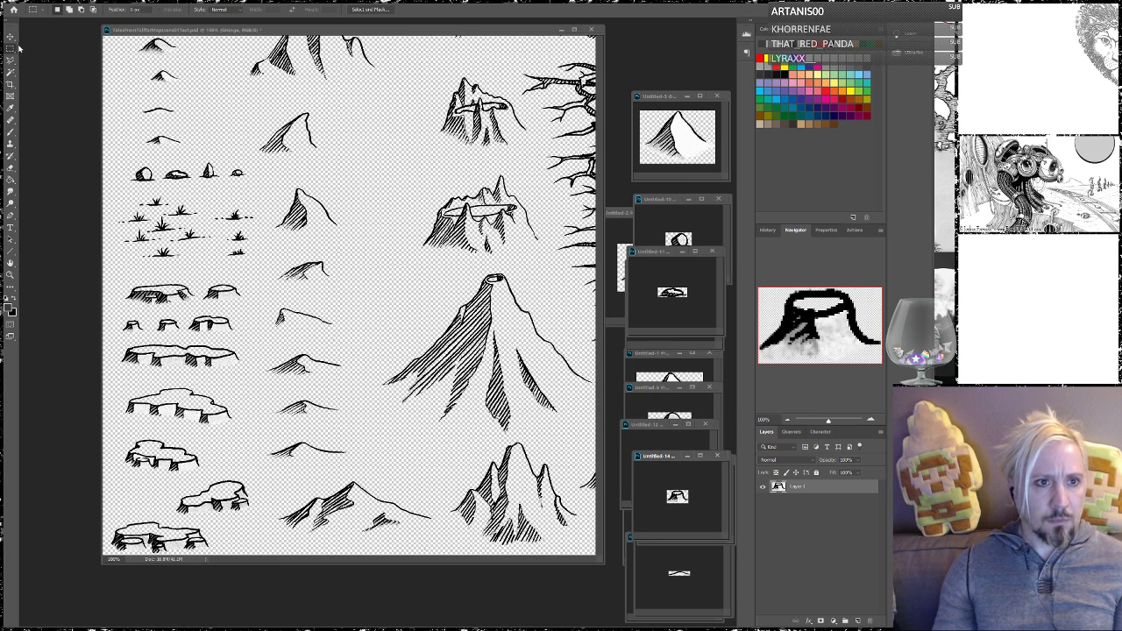
# Copy the second plateau in the icon sheet's row of three small plateaus into a new document
pyautogui.click(131, 328)
pyautogui.moveTo(116, 338); pyautogui.dragTo(183, 334)
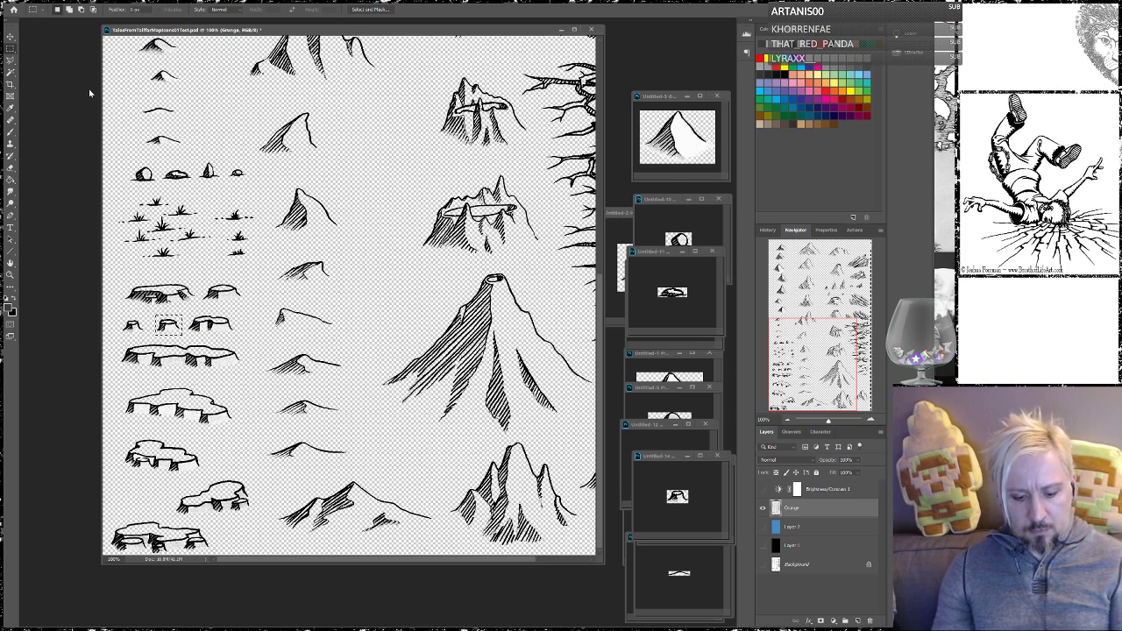
pyautogui.hotkey('ctrl', 'n')
pyautogui.press('Return')
pyautogui.hotkey('ctrl', 'v')
pyautogui.hotkey('alt', 'f')
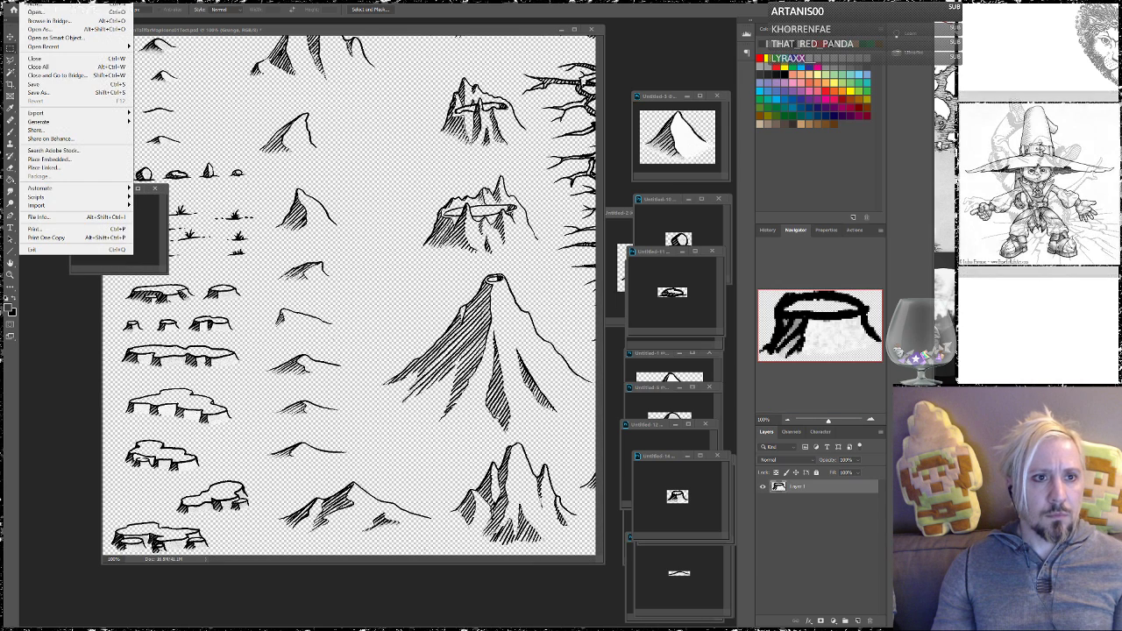
pyautogui.click(35, 93)
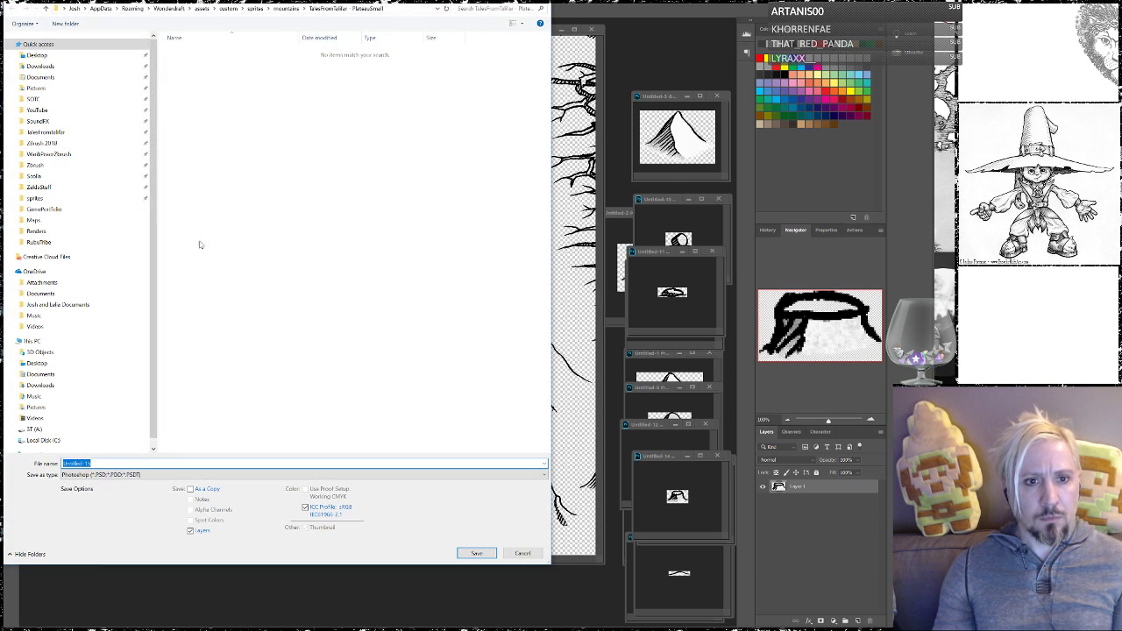
pyautogui.click(97, 475)
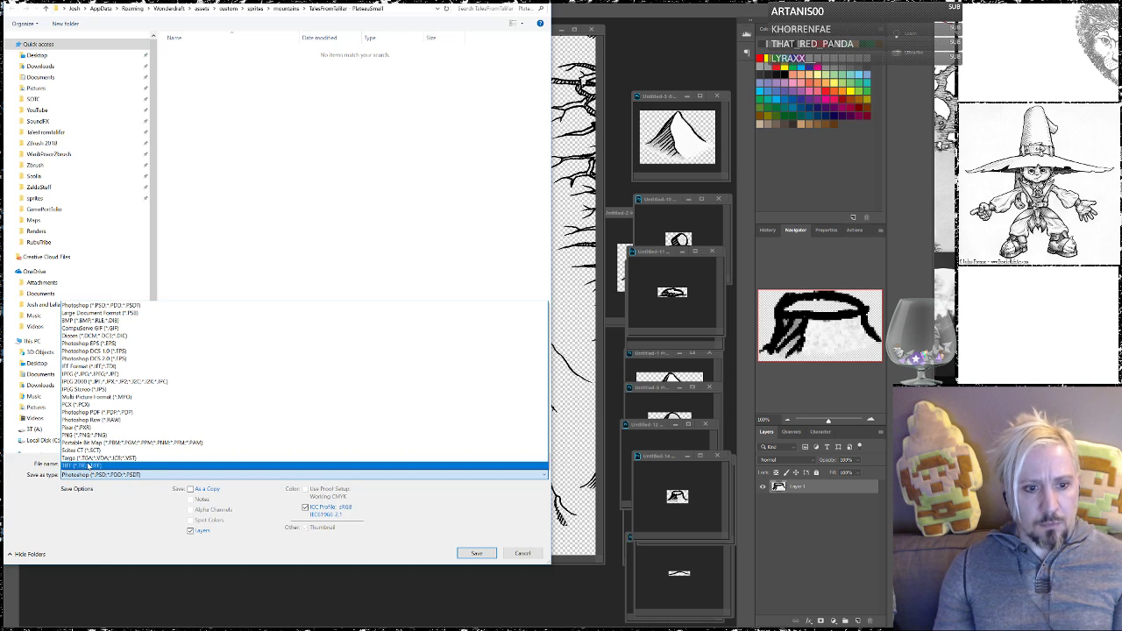
pyautogui.click(84, 435)
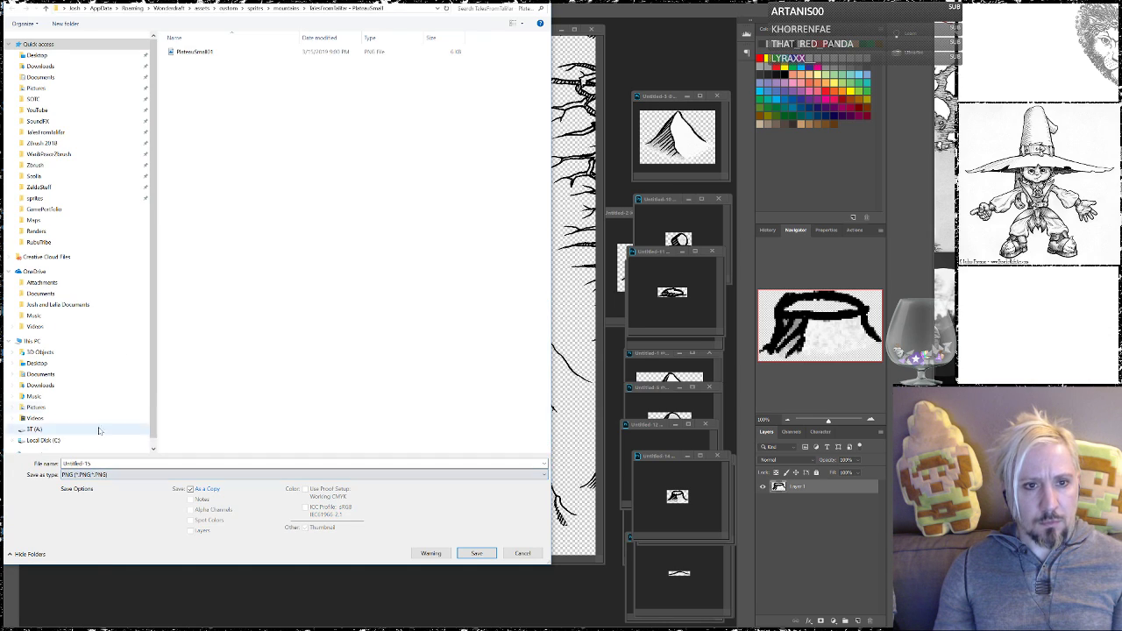
pyautogui.click(219, 53)
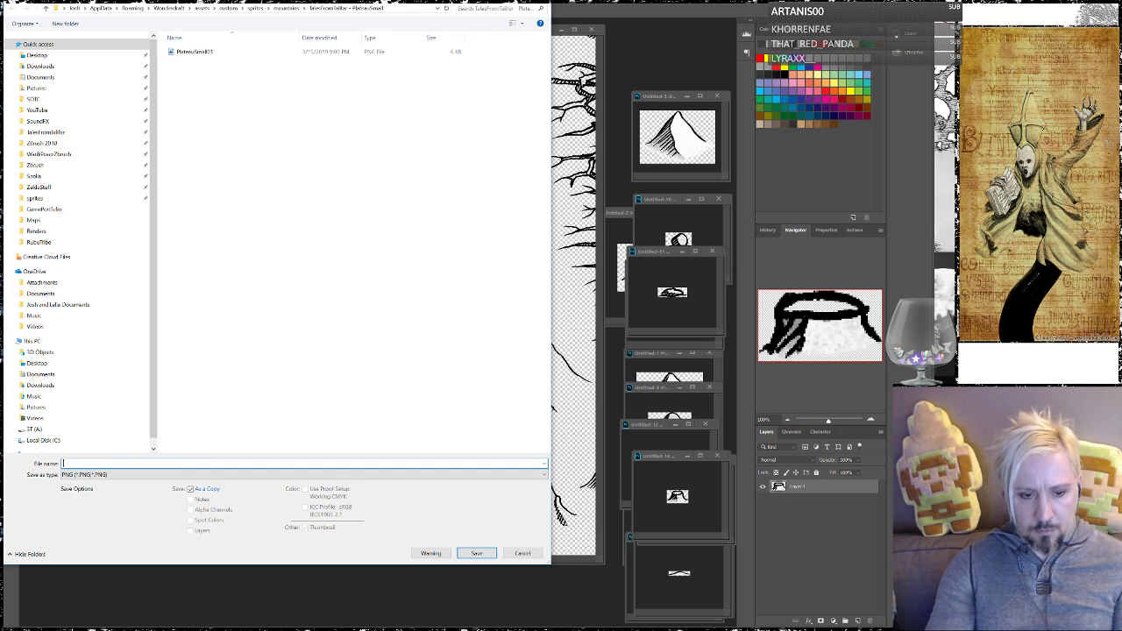
pyautogui.press('Return')
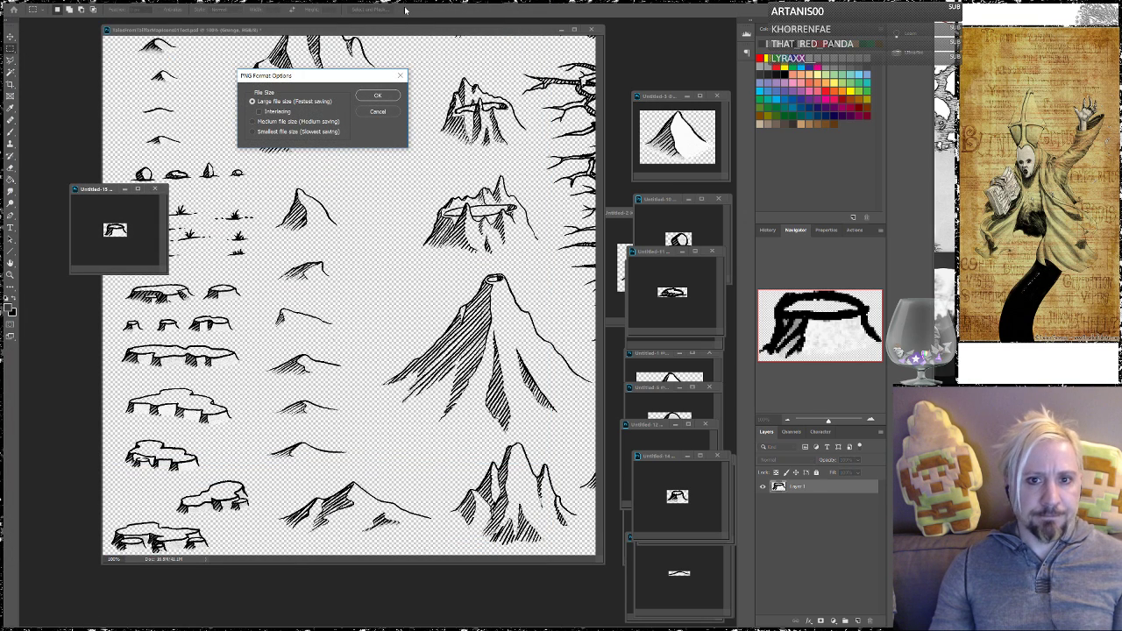
pyautogui.click(379, 111)
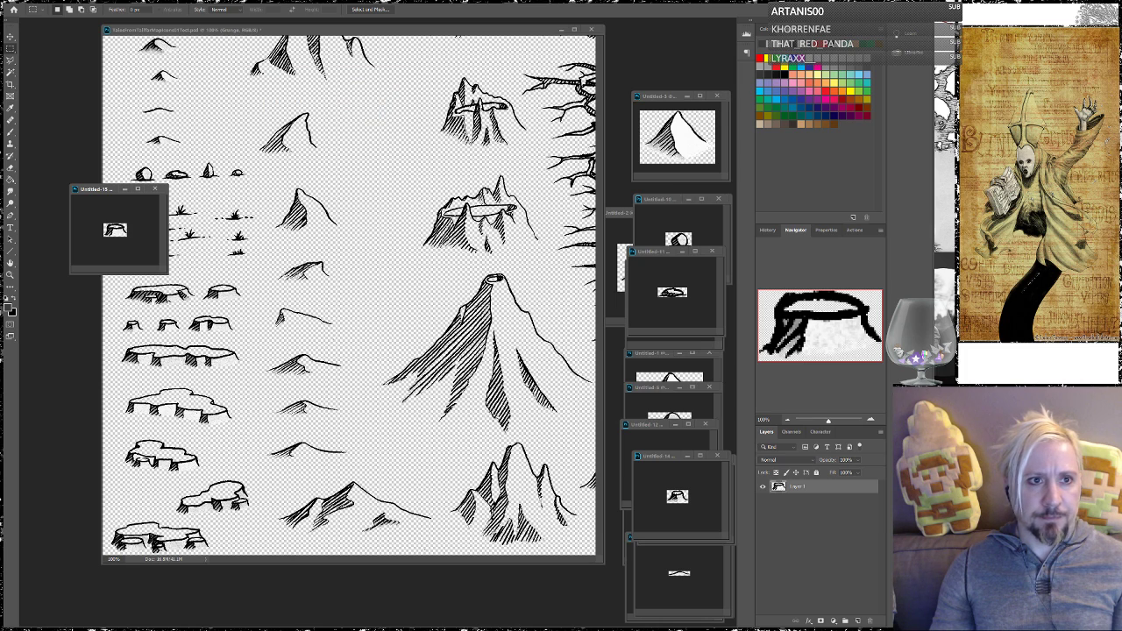
# Save the second small plateau as a PNG named PlateauSmall02 with the large file size option, and park its window
pyautogui.hotkey('alt', 'f')
pyautogui.click(45, 93)
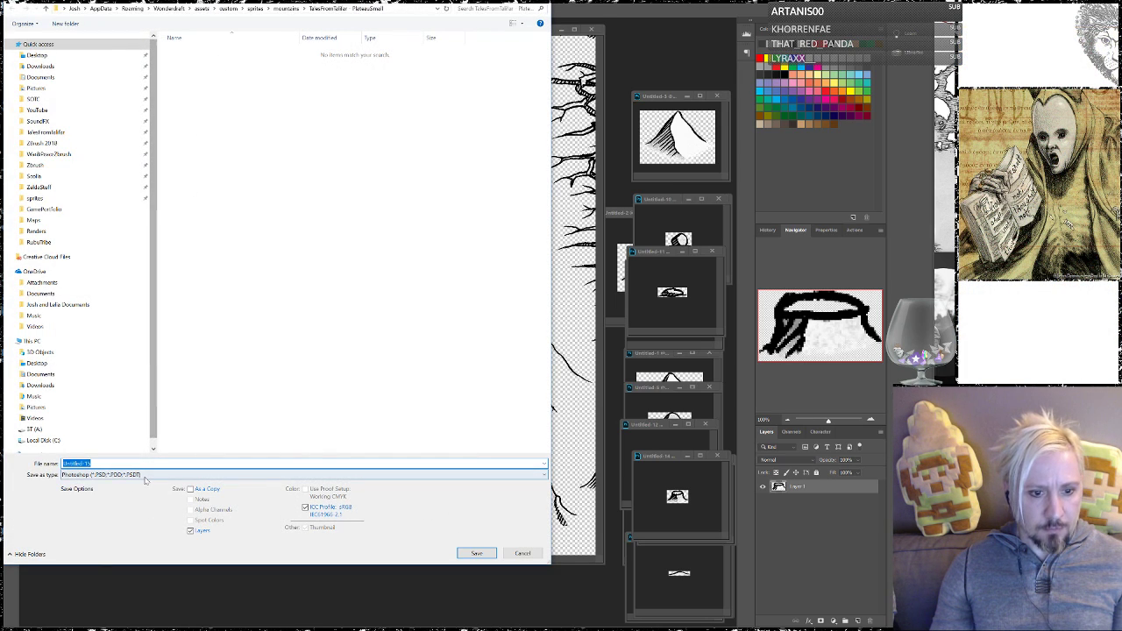
pyautogui.click(96, 475)
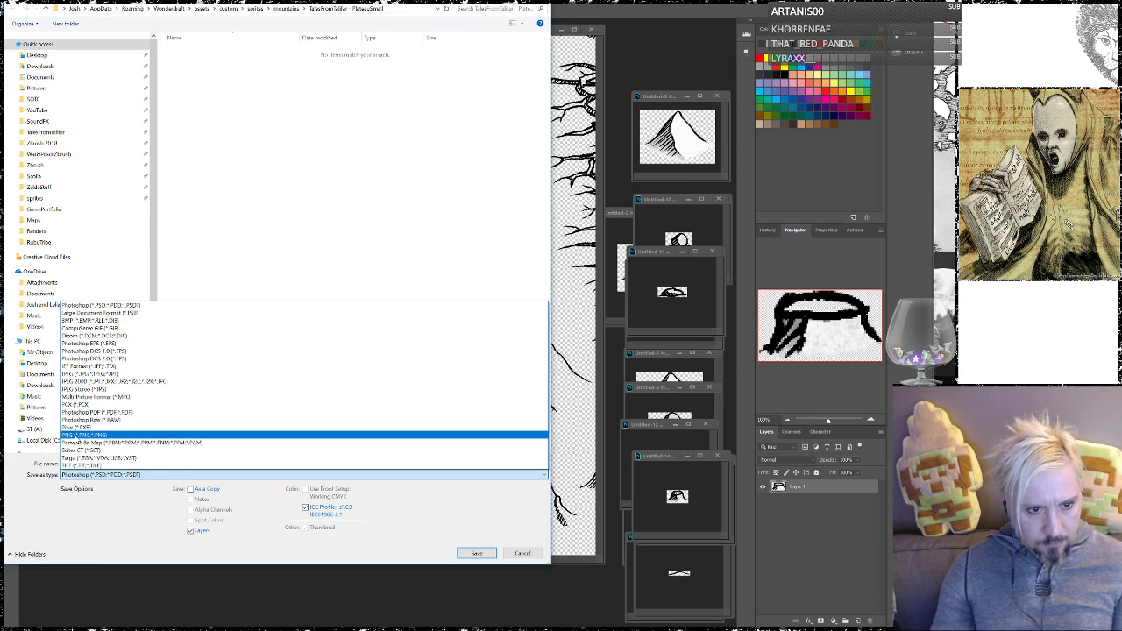
pyautogui.click(84, 435)
pyautogui.click(189, 52)
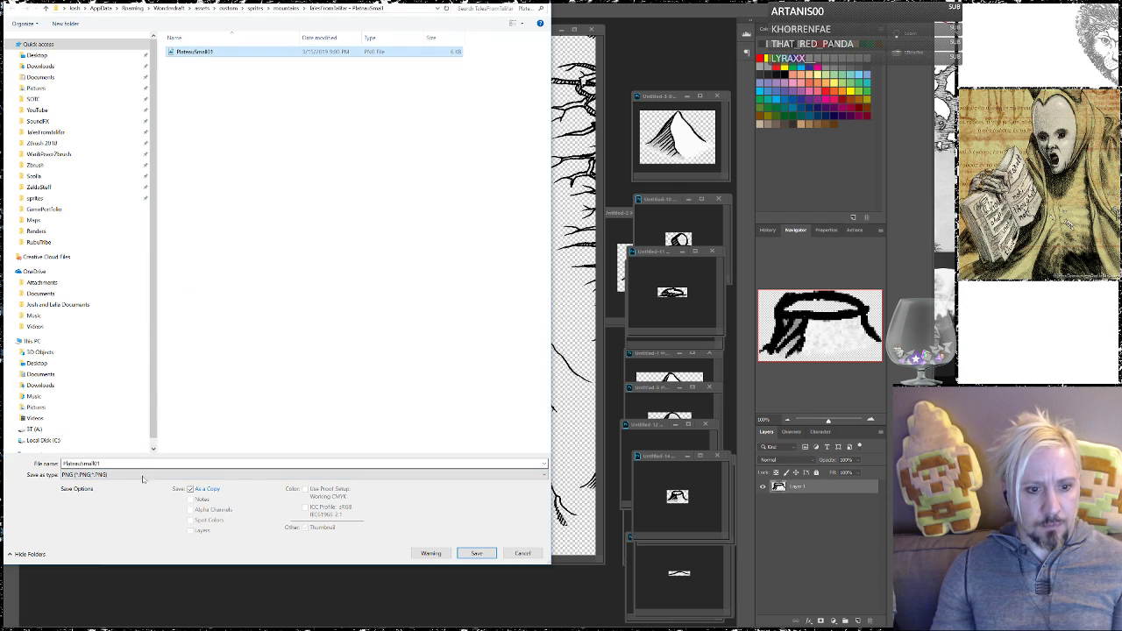
pyautogui.click(103, 464)
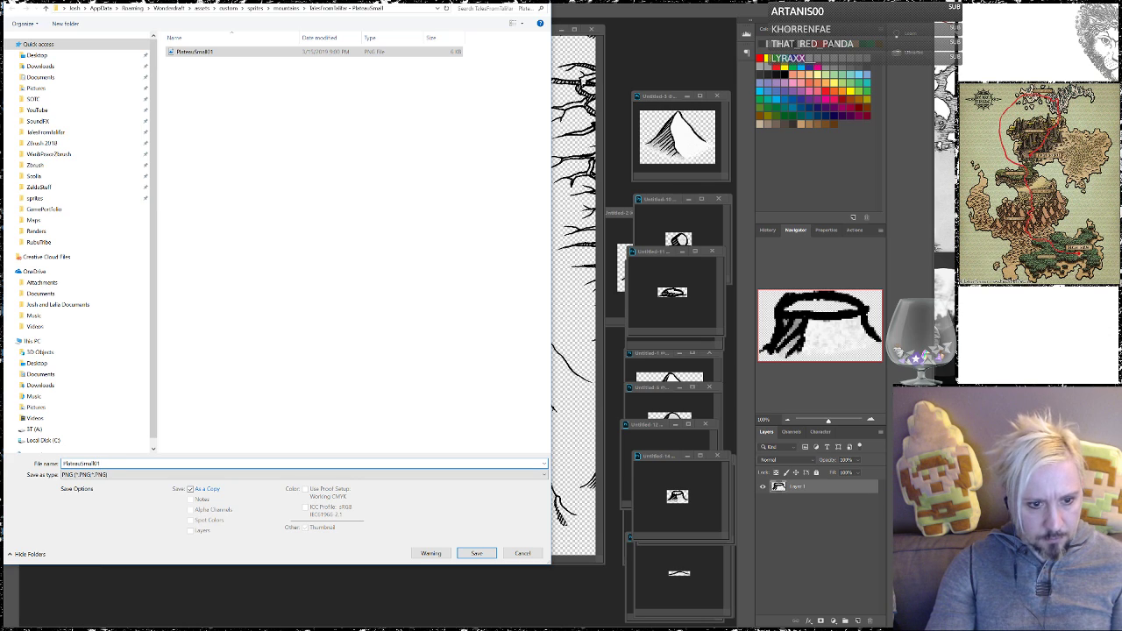
pyautogui.press('BackSpace')
pyautogui.write('2')
pyautogui.press('Return')
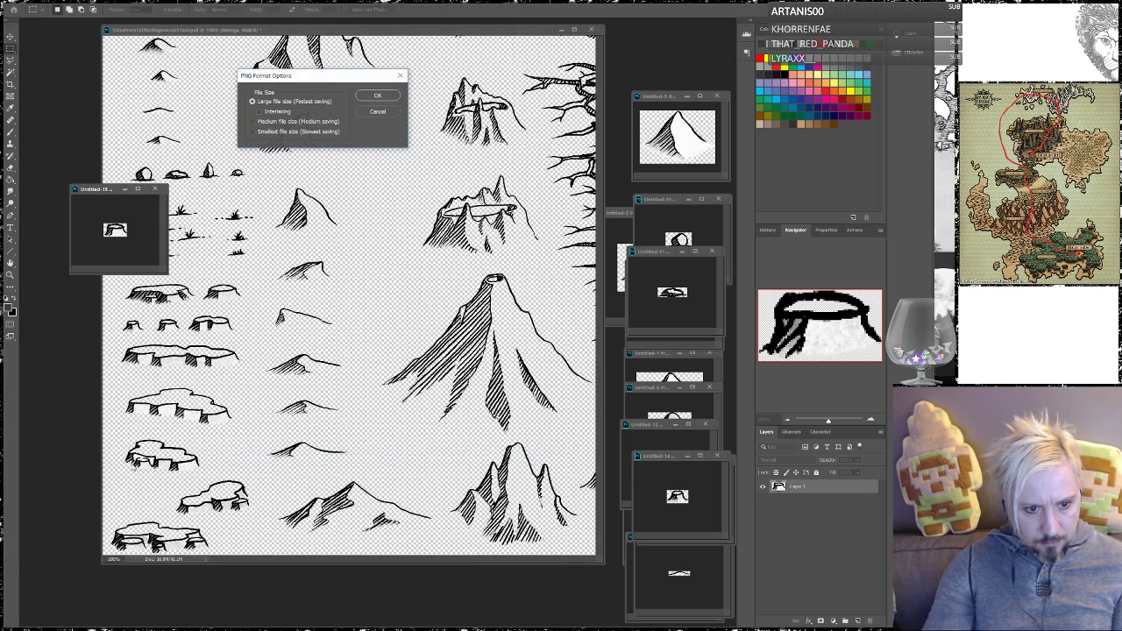
pyautogui.click(376, 97)
pyautogui.moveTo(106, 190); pyautogui.dragTo(671, 447)
# Copy the smaller, second plateau in the icon sheet's uppermost plateau row into a new document
pyautogui.click(277, 261)
pyautogui.press('F2')
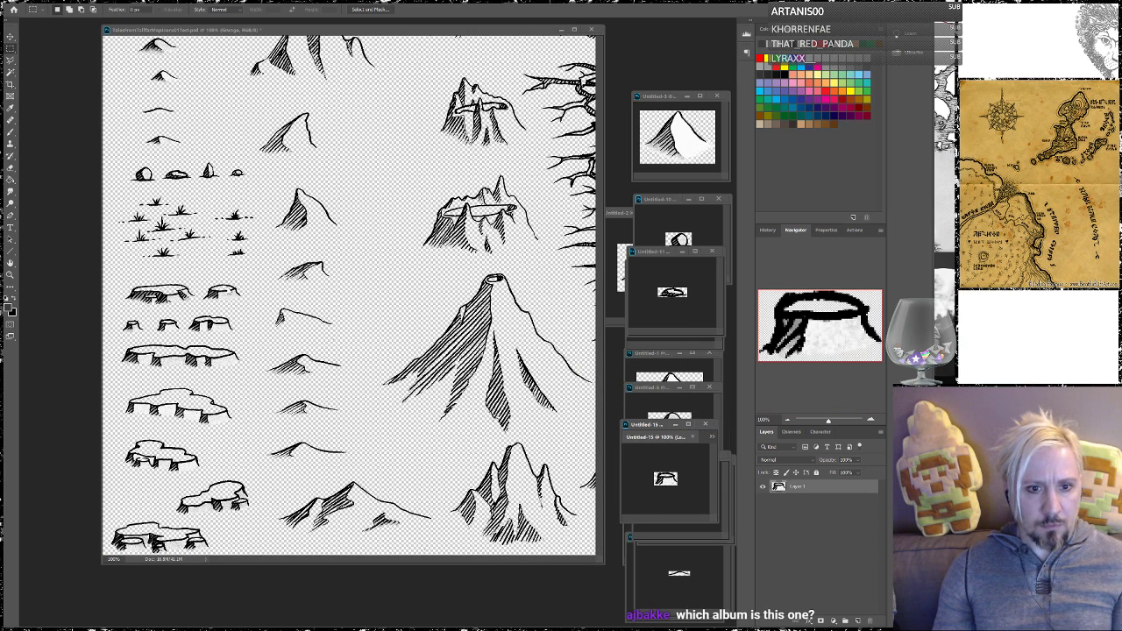
pyautogui.moveTo(156, 316); pyautogui.dragTo(183, 334)
pyautogui.moveTo(249, 279); pyautogui.dragTo(200, 307)
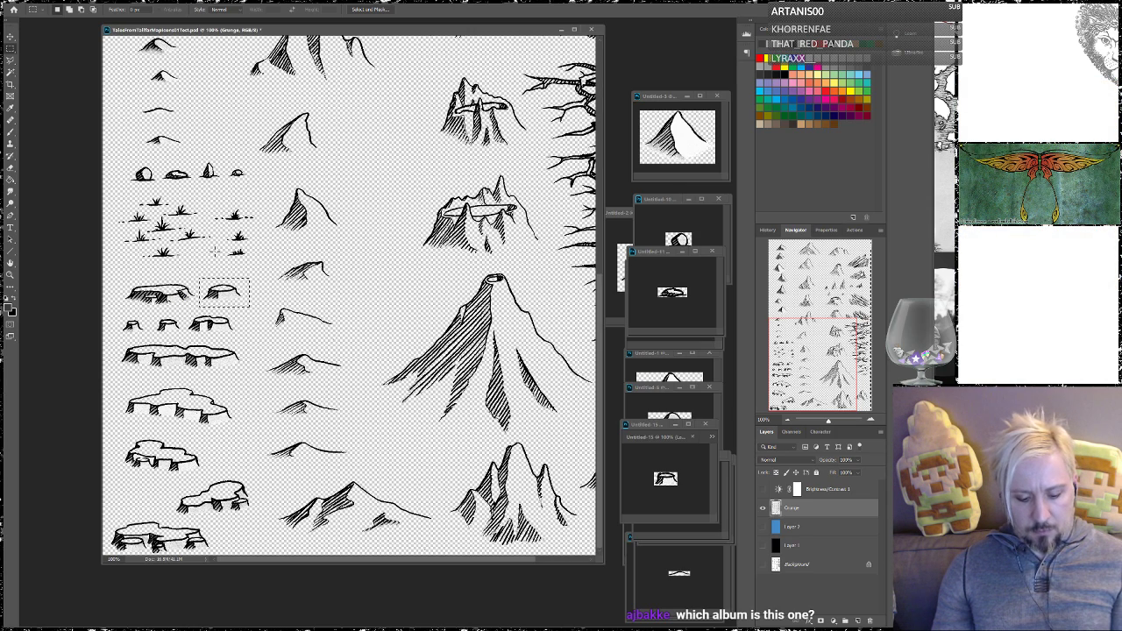
pyautogui.hotkey('ctrl', 'c')
pyautogui.hotkey('ctrl', 'n')
pyautogui.press('Return')
pyautogui.hotkey('ctrl', 'v')
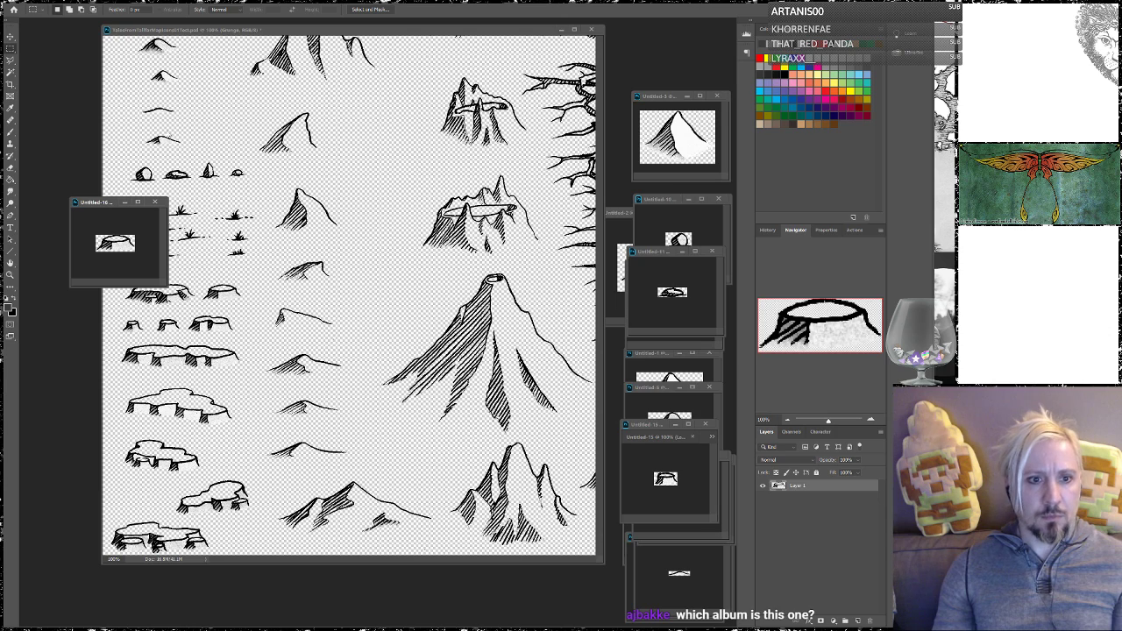
# Save the copied plateau as a PNG named PlateauSmall03 with the large file size option, and park its window
pyautogui.click(21, 6)
pyautogui.click(38, 93)
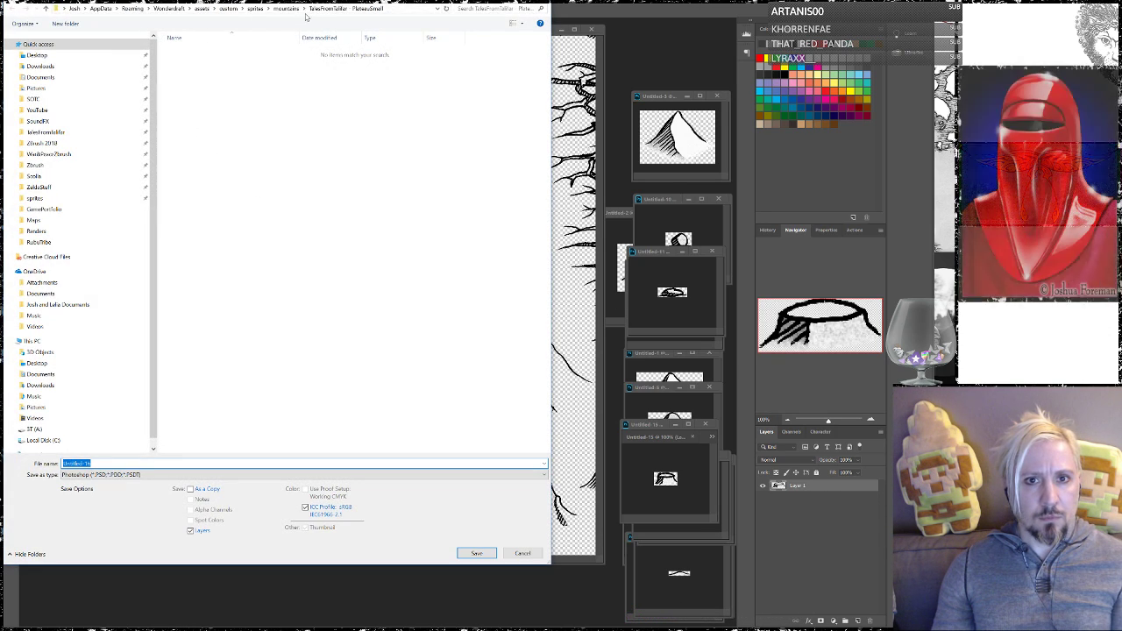
pyautogui.click(146, 478)
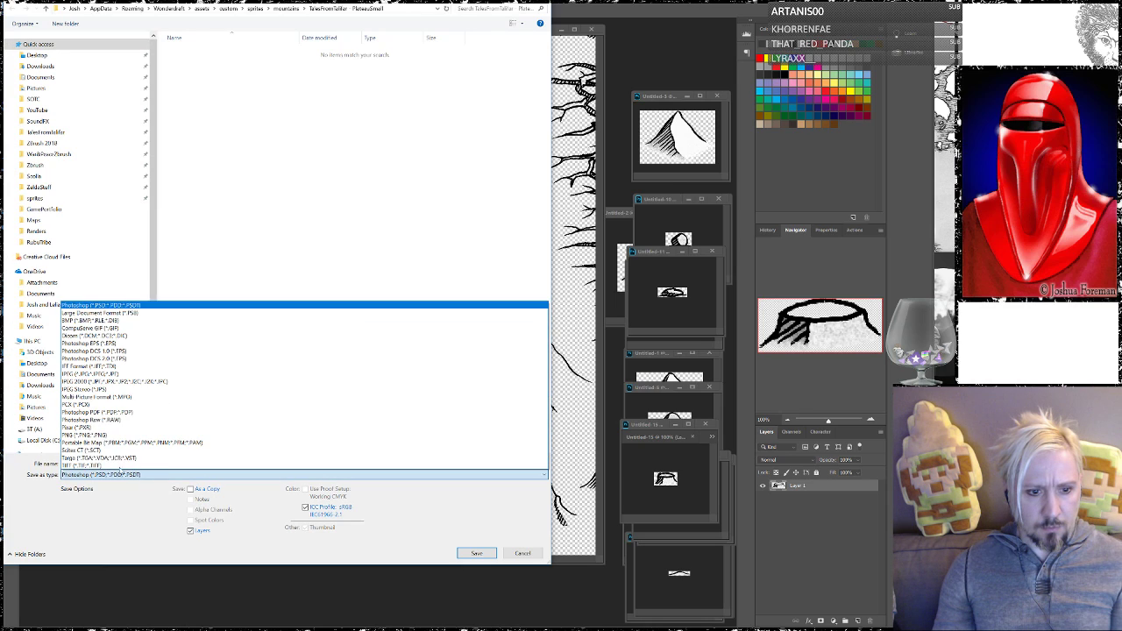
pyautogui.click(83, 434)
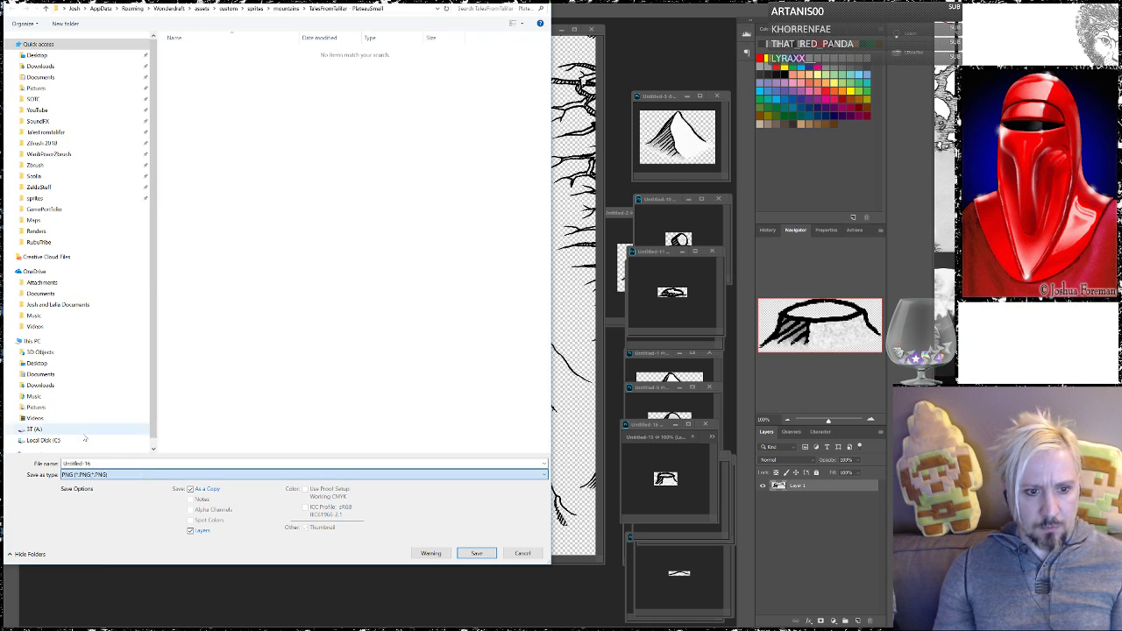
pyautogui.moveTo(137, 564); pyautogui.dragTo(175, 285)
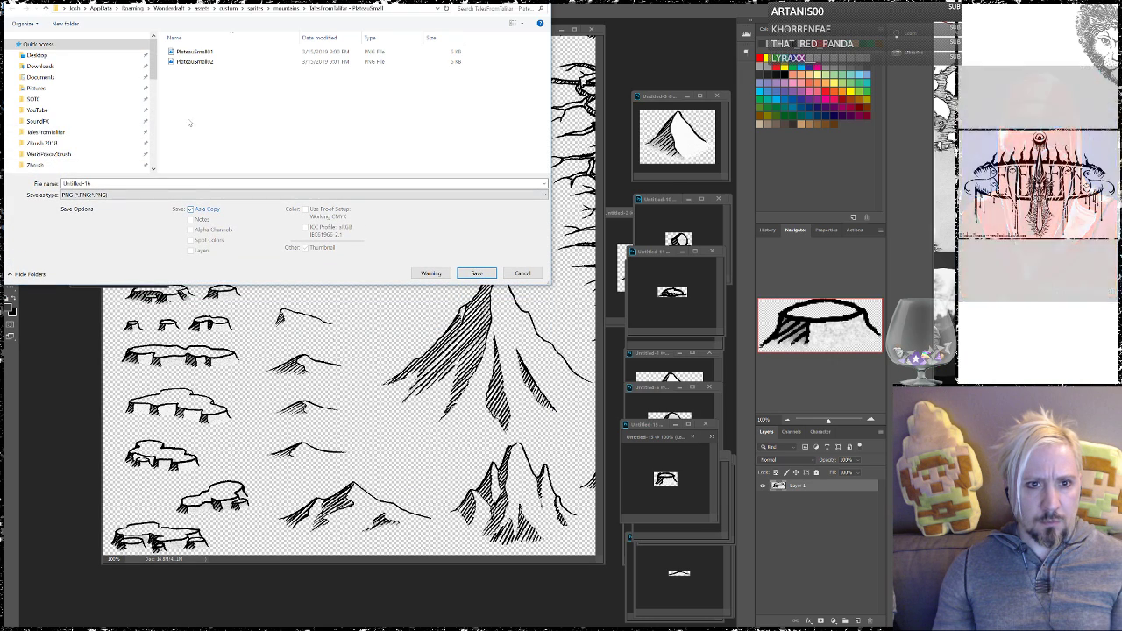
pyautogui.click(191, 61)
pyautogui.click(104, 183)
pyautogui.press('BackSpace')
pyautogui.write('3')
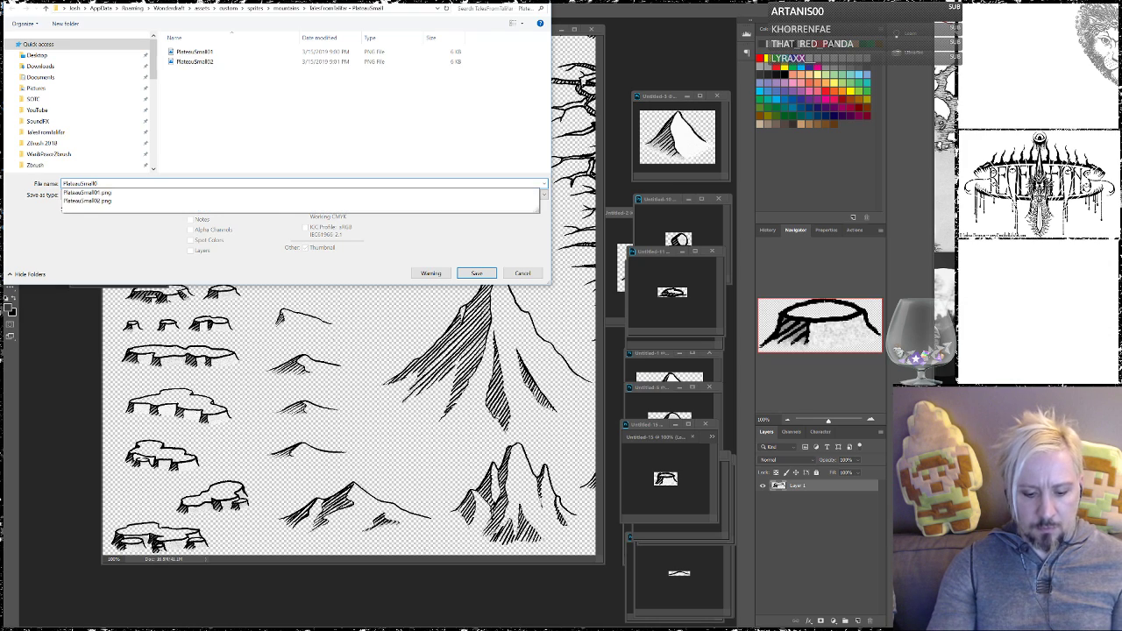
pyautogui.press('Return')
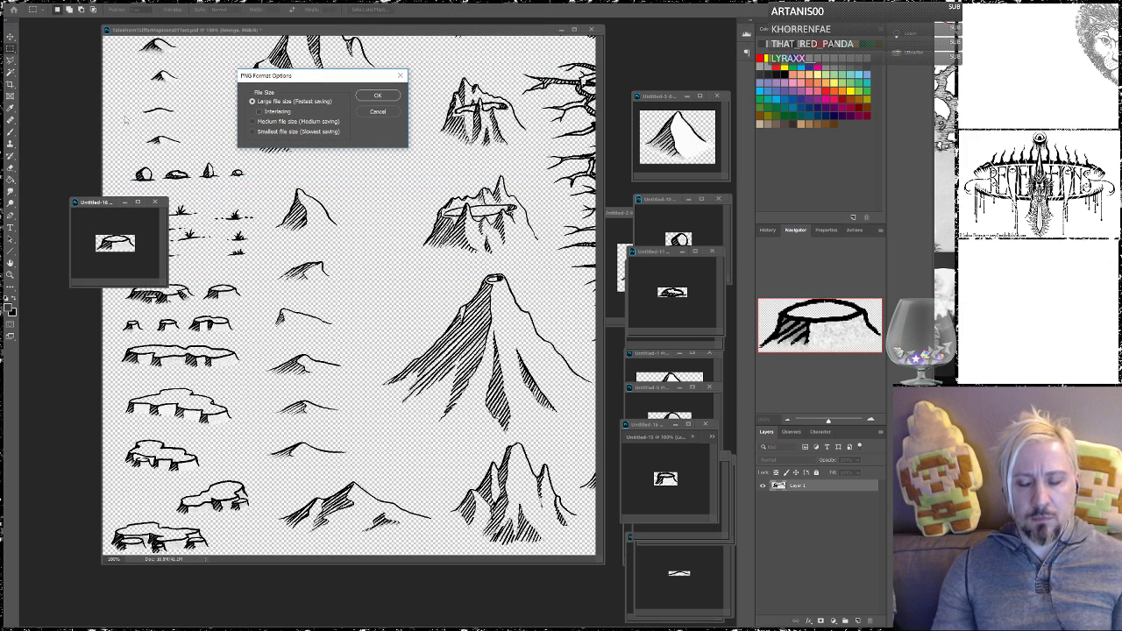
pyautogui.press('Return')
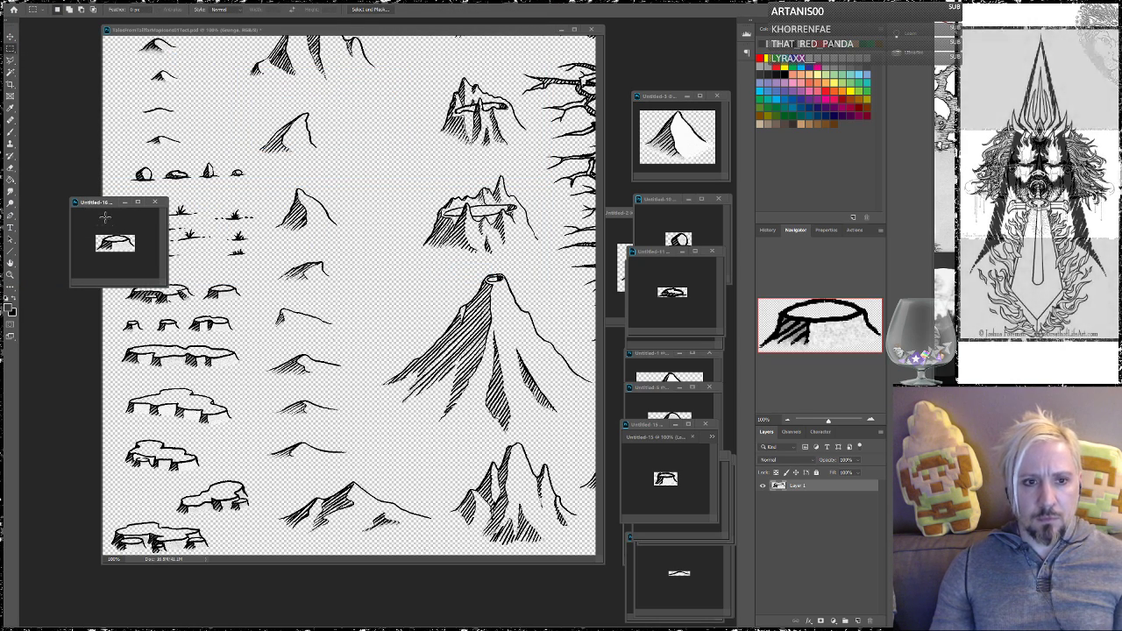
pyautogui.moveTo(108, 206); pyautogui.dragTo(687, 376)
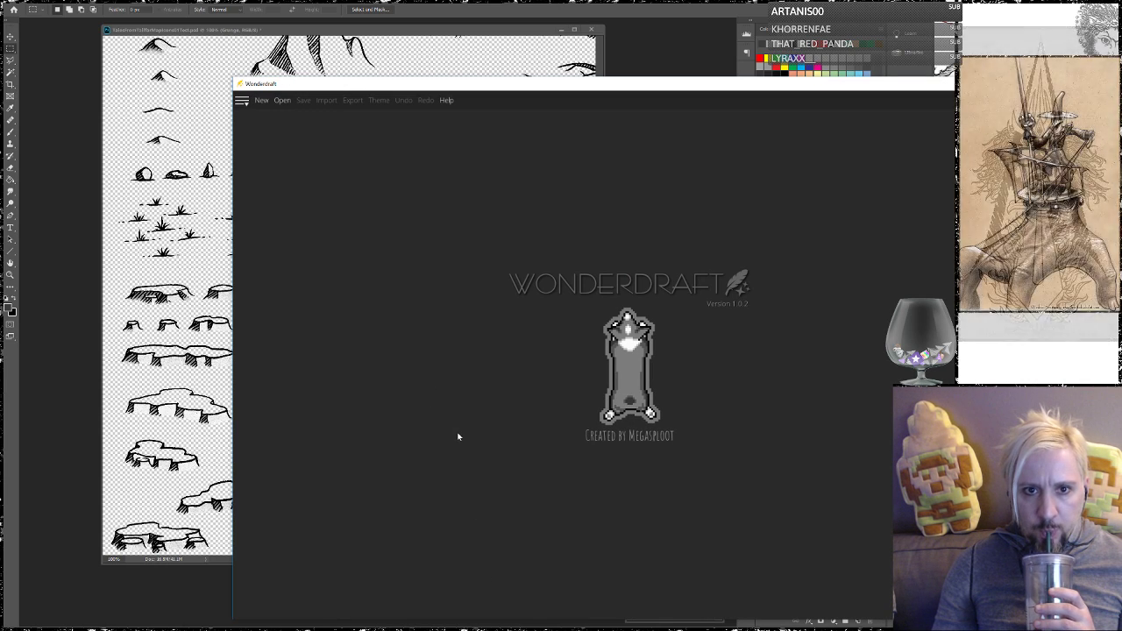
# Switch to Wonderdraft and open the TestBed map
pyautogui.click(281, 101)
pyautogui.doubleClick(403, 166)
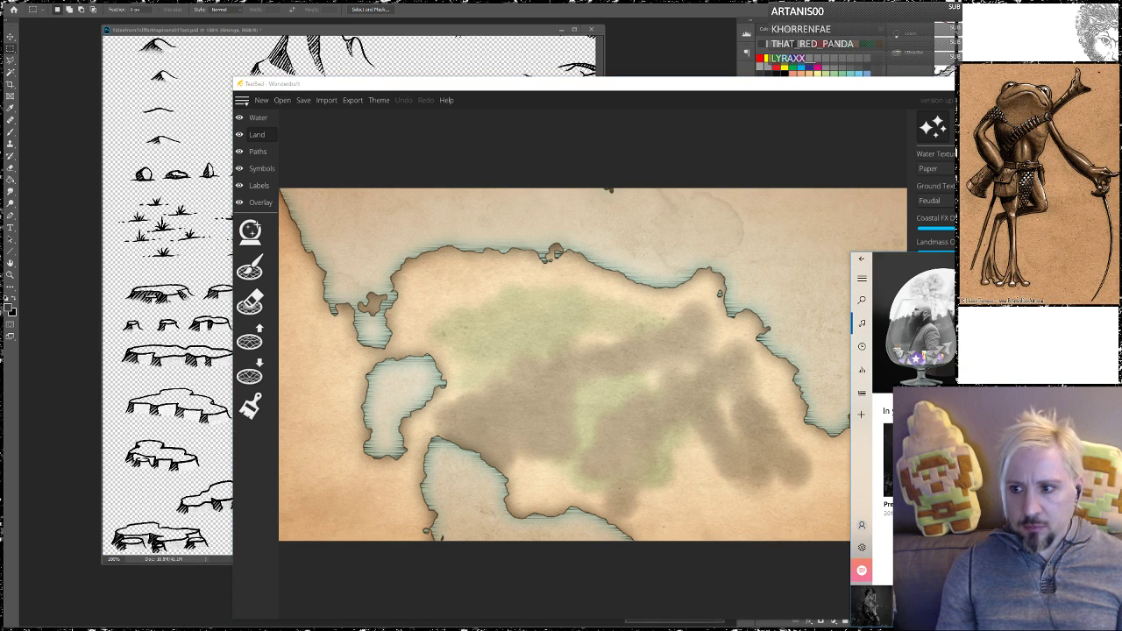
# Bring the music player's NYVES artist page into view, move it back aside, and return to the map
pyautogui.moveTo(1065, 260); pyautogui.dragTo(348, 105)
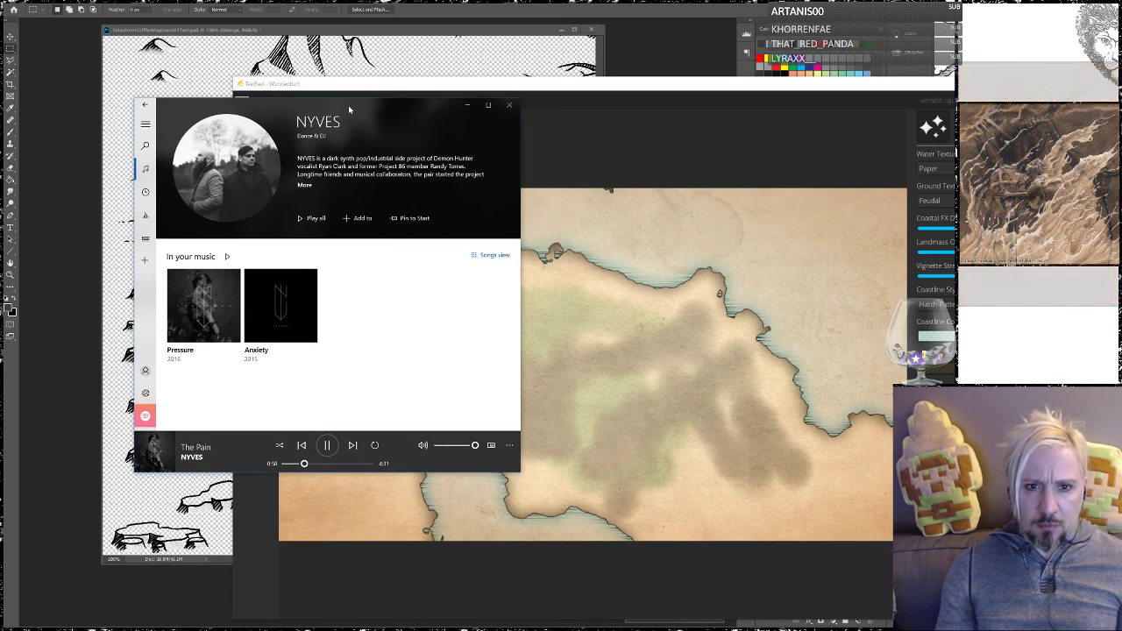
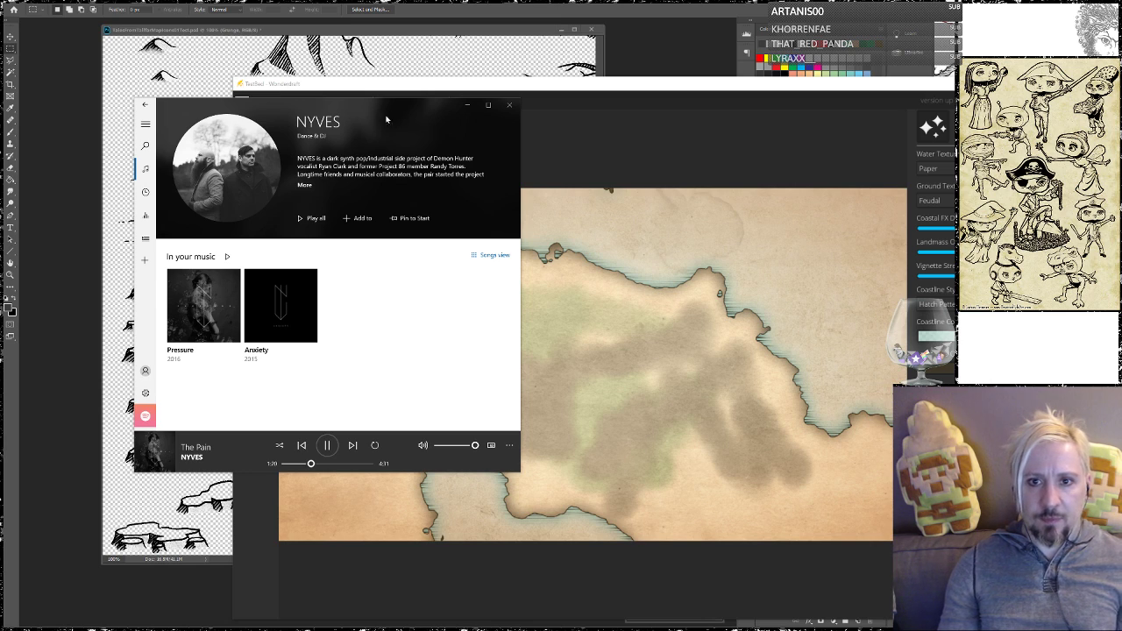
pyautogui.moveTo(446, 108); pyautogui.dragTo(1086, 264)
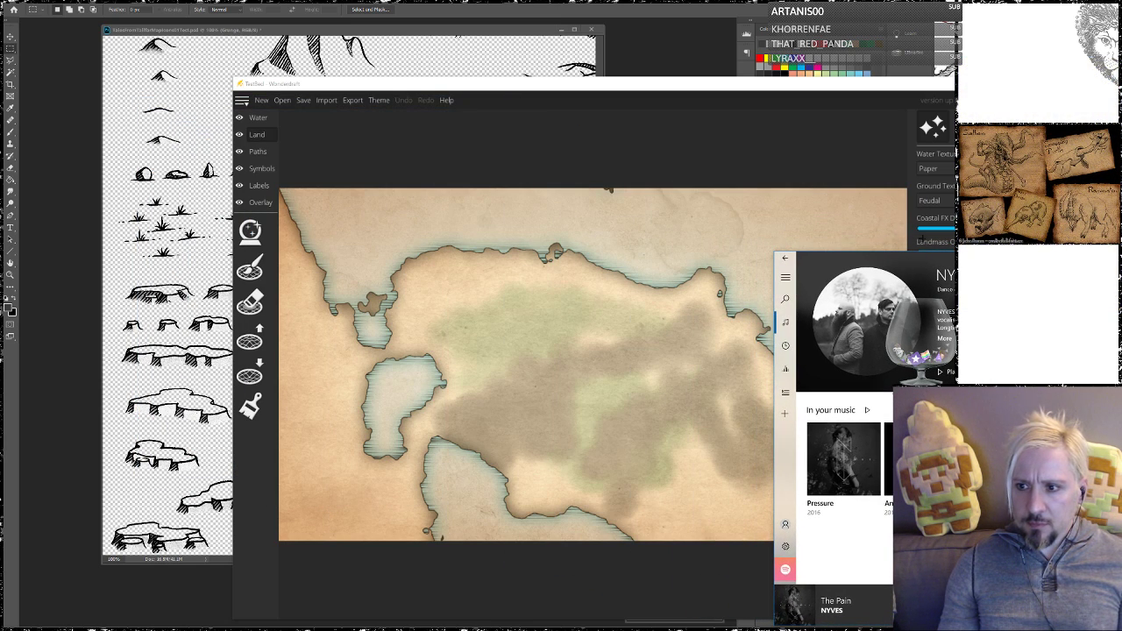
pyautogui.click(637, 90)
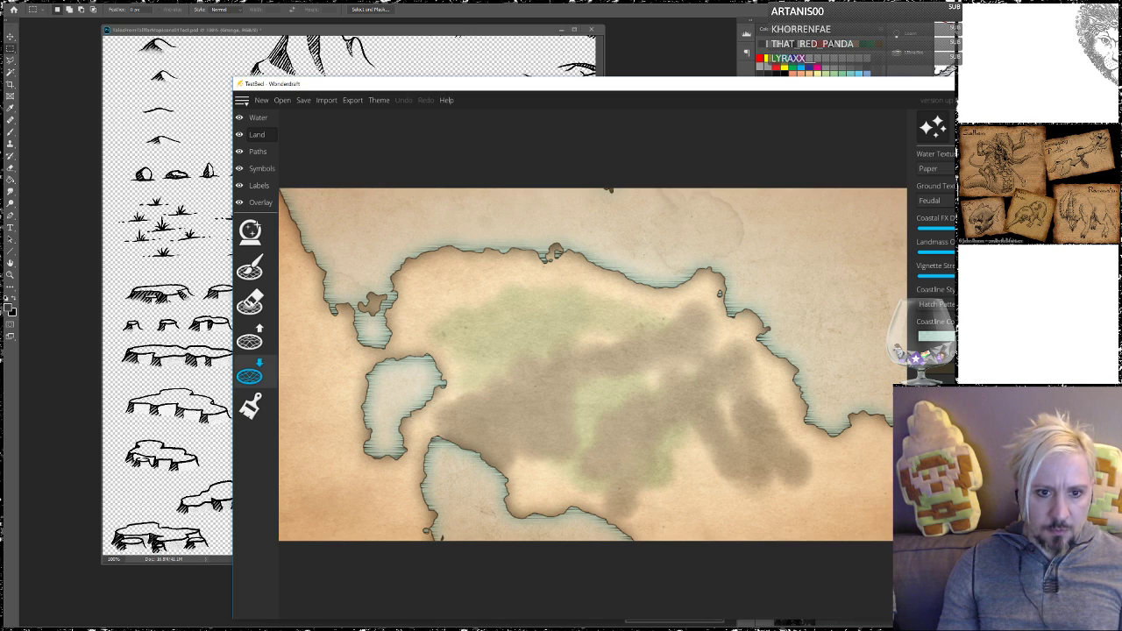
# Paint small plateau symbols with the mountain symbol tool in winding rows across the middle of the landmass
pyautogui.click(261, 168)
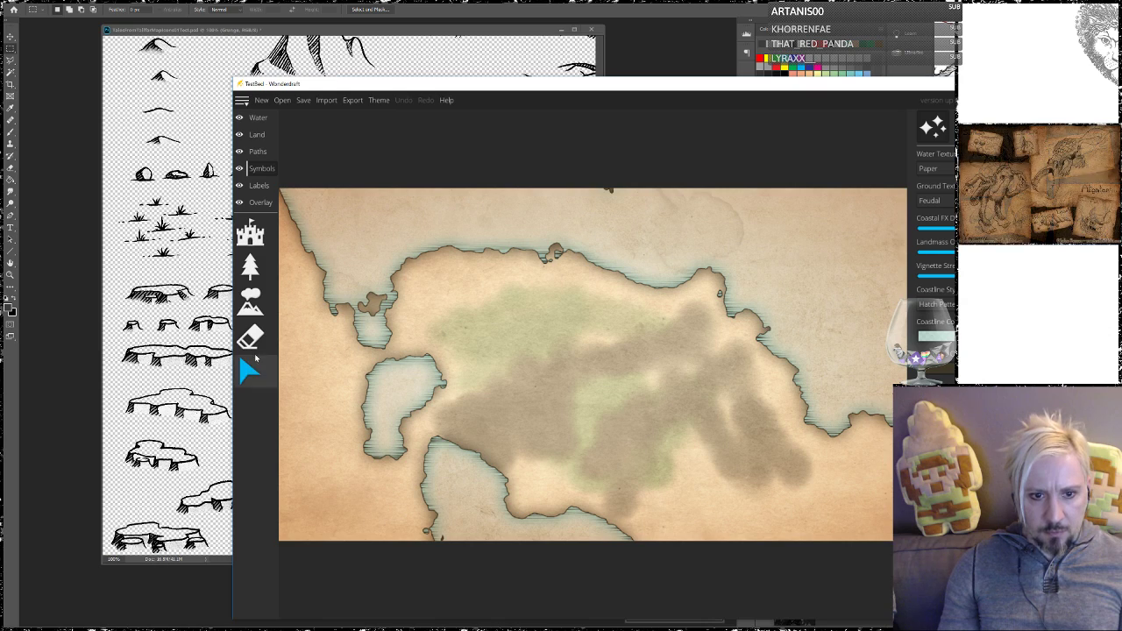
pyautogui.click(255, 303)
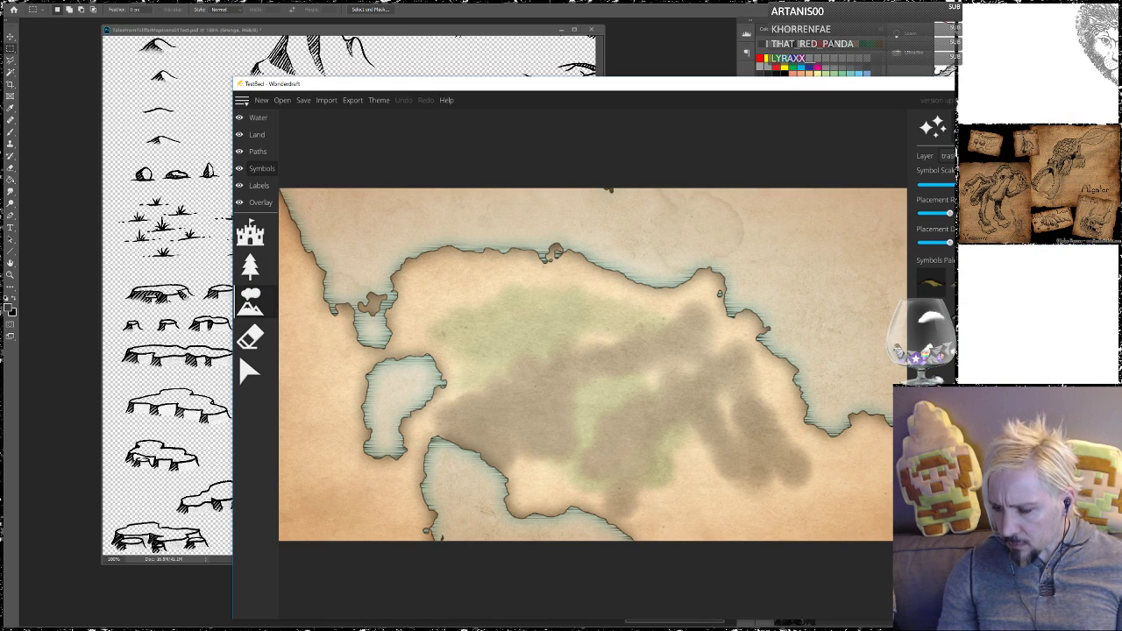
pyautogui.moveTo(609, 332)
pyautogui.mouseDown()
pyautogui.moveTo(502, 318)
pyautogui.moveTo(487, 366)
pyautogui.moveTo(502, 408)
pyautogui.moveTo(662, 376)
pyautogui.moveTo(718, 389)
pyautogui.moveTo(723, 409)
pyautogui.moveTo(597, 433)
pyautogui.moveTo(563, 450)
pyautogui.mouseUp()
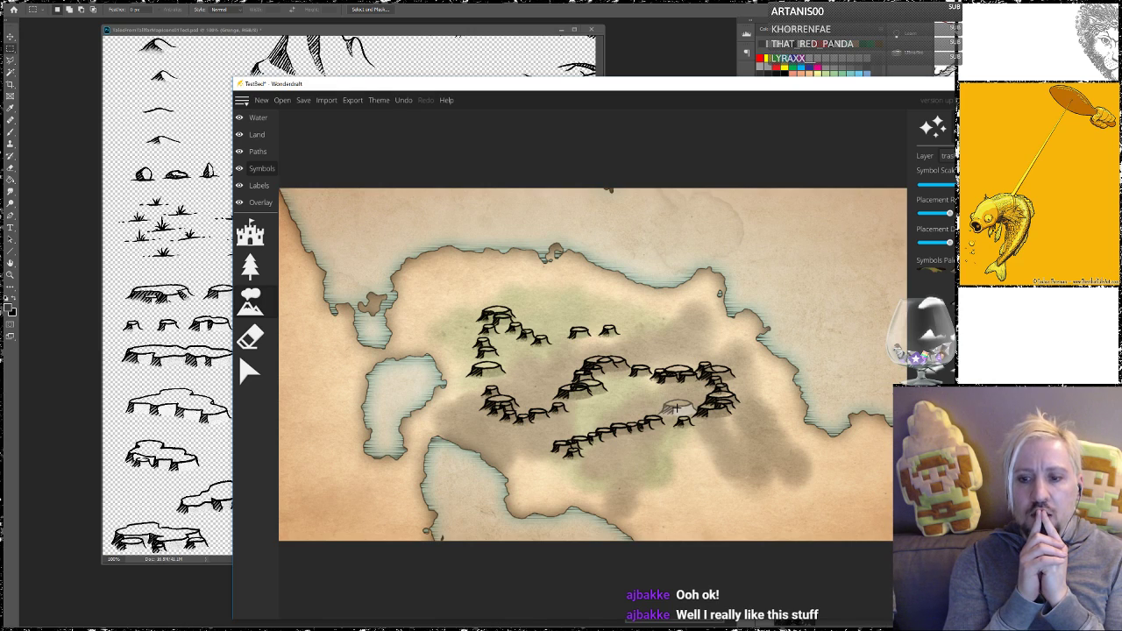
pyautogui.click(663, 349)
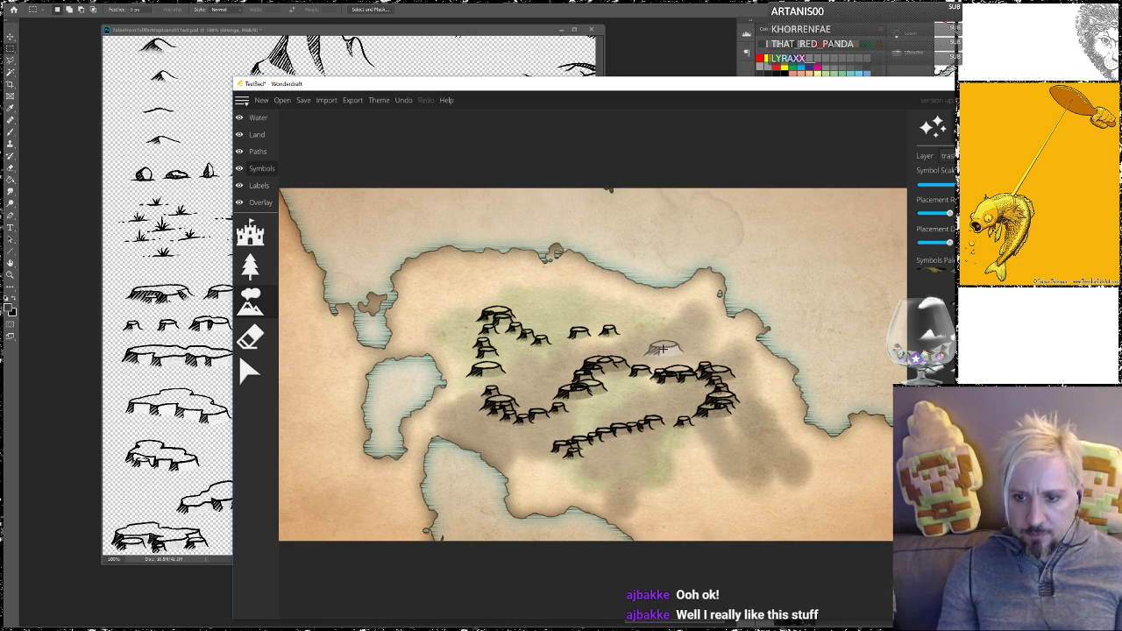
pyautogui.click(618, 333)
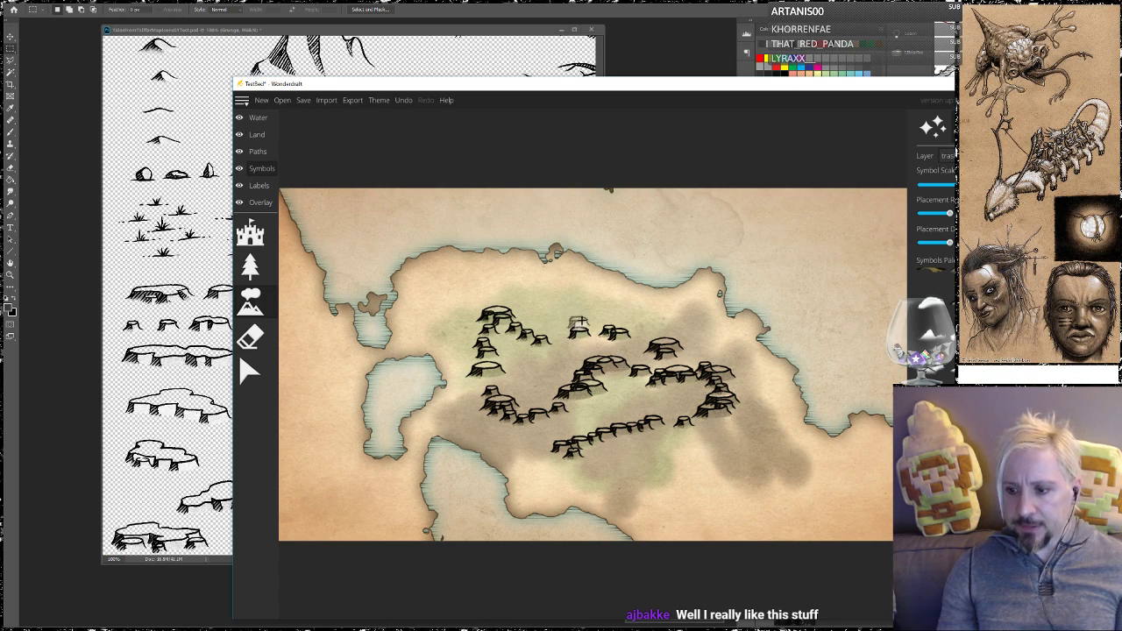
# Paint low hill symbols along the southern land and larger mountain symbols across the northern and eastern parts of the map
pyautogui.moveTo(666, 505)
pyautogui.mouseDown()
pyautogui.moveTo(618, 469)
pyautogui.moveTo(565, 475)
pyautogui.moveTo(552, 491)
pyautogui.mouseUp()
pyautogui.moveTo(629, 498)
pyautogui.mouseDown()
pyautogui.moveTo(676, 521)
pyautogui.moveTo(720, 523)
pyautogui.moveTo(766, 499)
pyautogui.moveTo(854, 507)
pyautogui.mouseUp()
pyautogui.moveTo(710, 485)
pyautogui.mouseDown()
pyautogui.moveTo(647, 501)
pyautogui.moveTo(720, 499)
pyautogui.moveTo(726, 481)
pyautogui.moveTo(751, 471)
pyautogui.moveTo(745, 453)
pyautogui.moveTo(697, 465)
pyautogui.mouseUp()
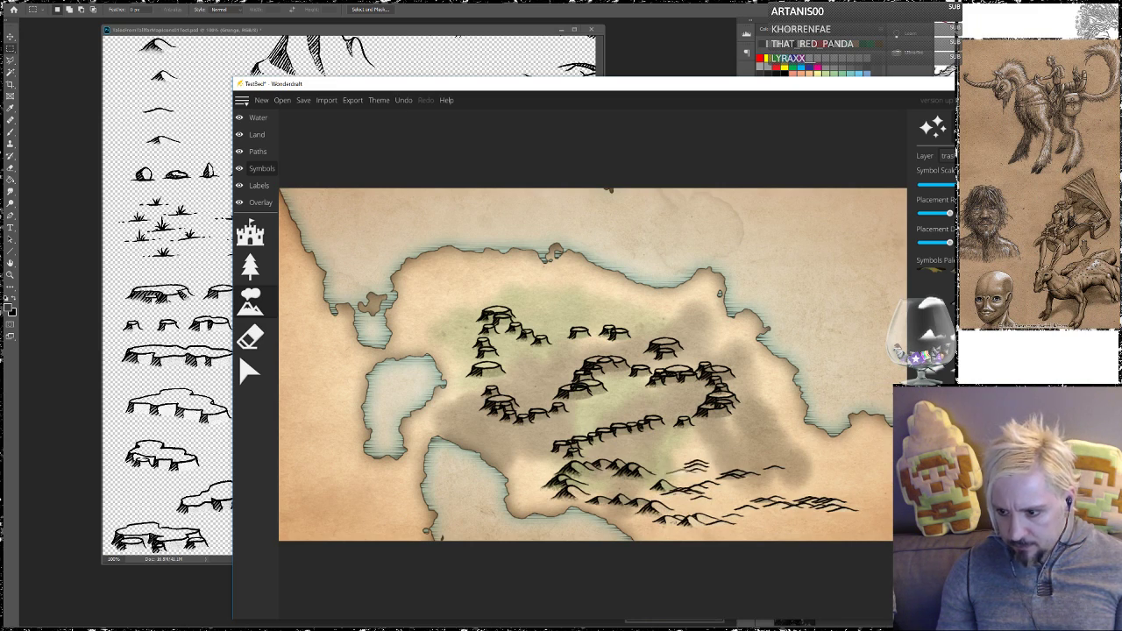
pyautogui.moveTo(736, 412)
pyautogui.mouseDown()
pyautogui.moveTo(886, 475)
pyautogui.moveTo(831, 475)
pyautogui.moveTo(802, 457)
pyautogui.moveTo(824, 500)
pyautogui.moveTo(679, 430)
pyautogui.moveTo(753, 397)
pyautogui.moveTo(777, 408)
pyautogui.moveTo(720, 342)
pyautogui.moveTo(675, 339)
pyautogui.moveTo(639, 312)
pyautogui.moveTo(534, 294)
pyautogui.moveTo(566, 324)
pyautogui.moveTo(475, 380)
pyautogui.moveTo(446, 367)
pyautogui.moveTo(442, 332)
pyautogui.moveTo(552, 352)
pyautogui.mouseUp()
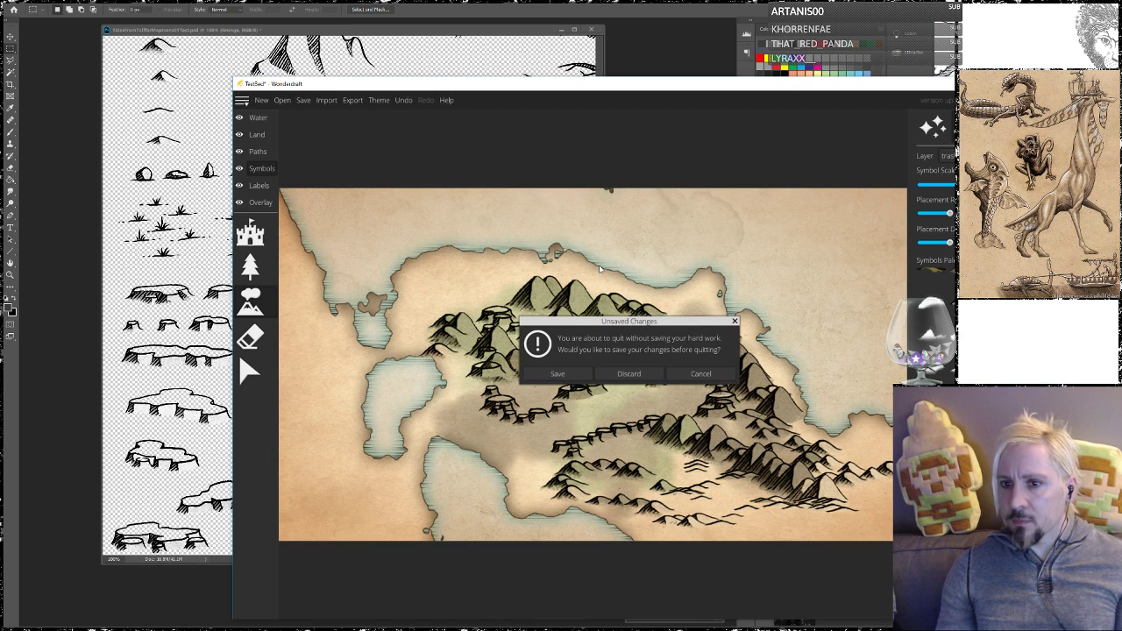
# Quit Wonderdraft discarding the test map's changes, return to Photoshop and clear the selection on the icon sheet
pyautogui.click(645, 372)
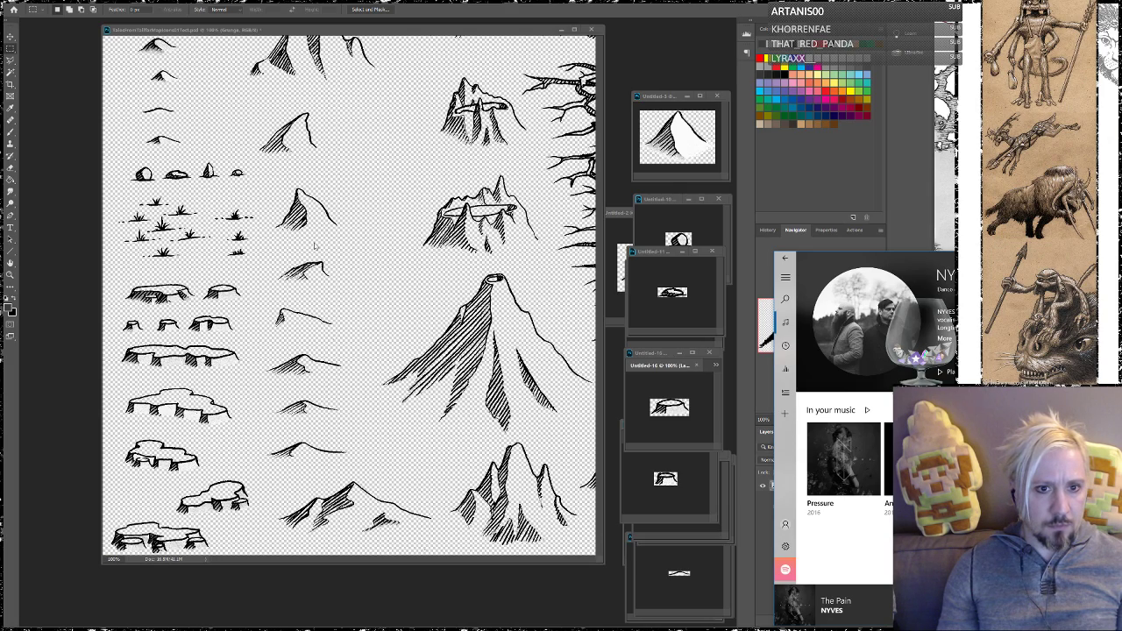
pyautogui.moveTo(403, 33); pyautogui.dragTo(341, 35)
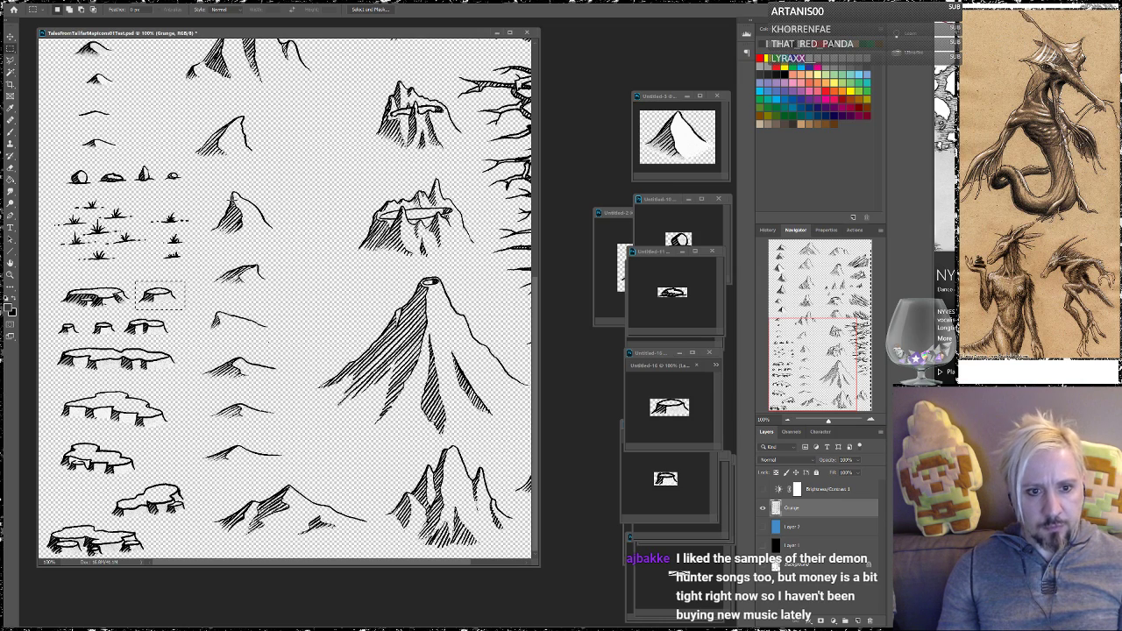
pyautogui.hotkey('ctrl', 'd')
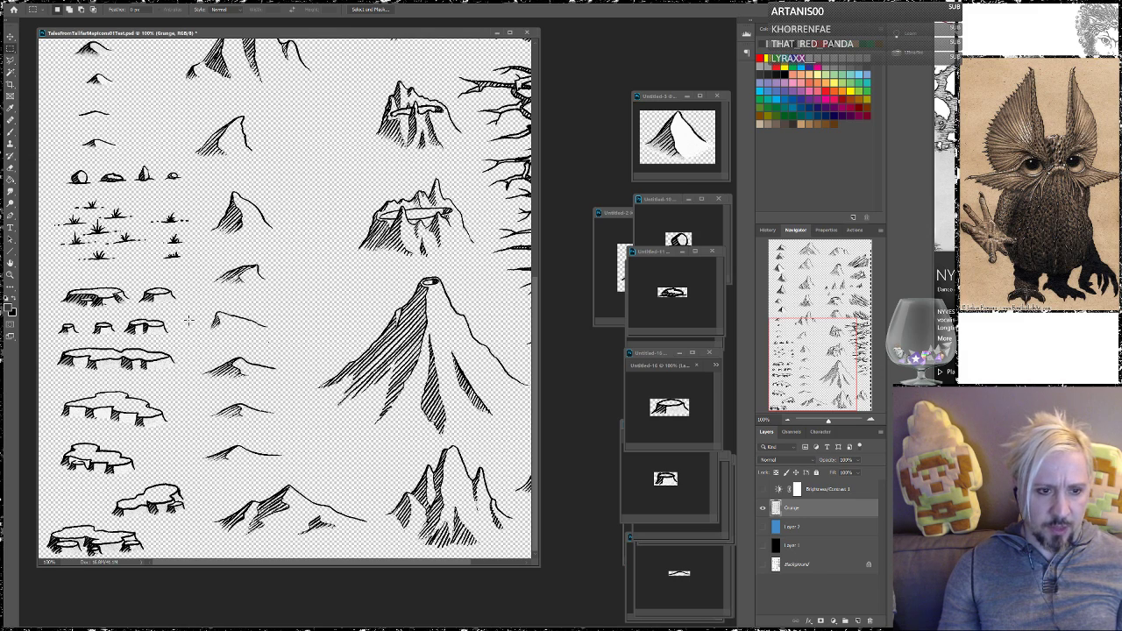
# Choose the Paint Bucket tool for the Orange layer's plateau sketches and set the foreground colour to white
pyautogui.click(10, 180)
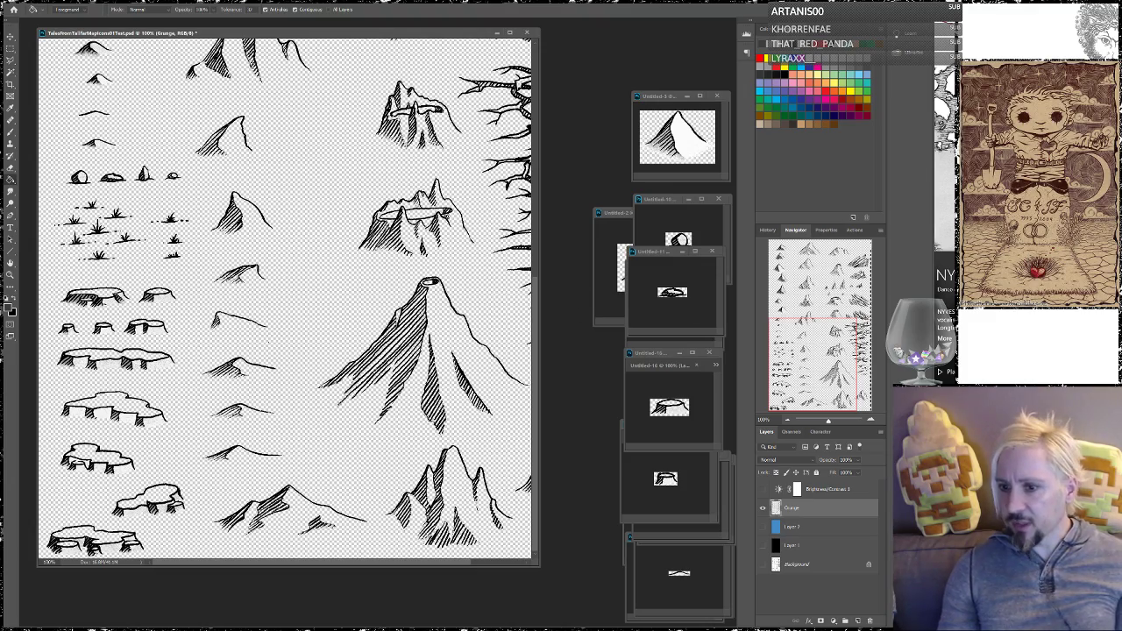
pyautogui.click(871, 423)
pyautogui.click(870, 423)
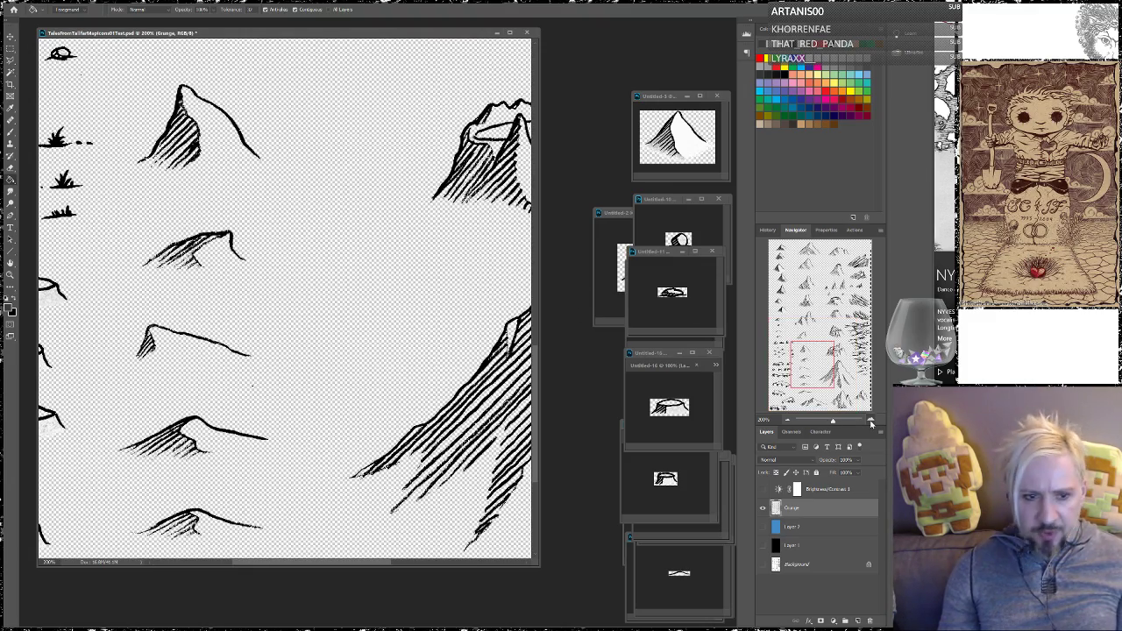
pyautogui.moveTo(814, 369); pyautogui.dragTo(783, 369)
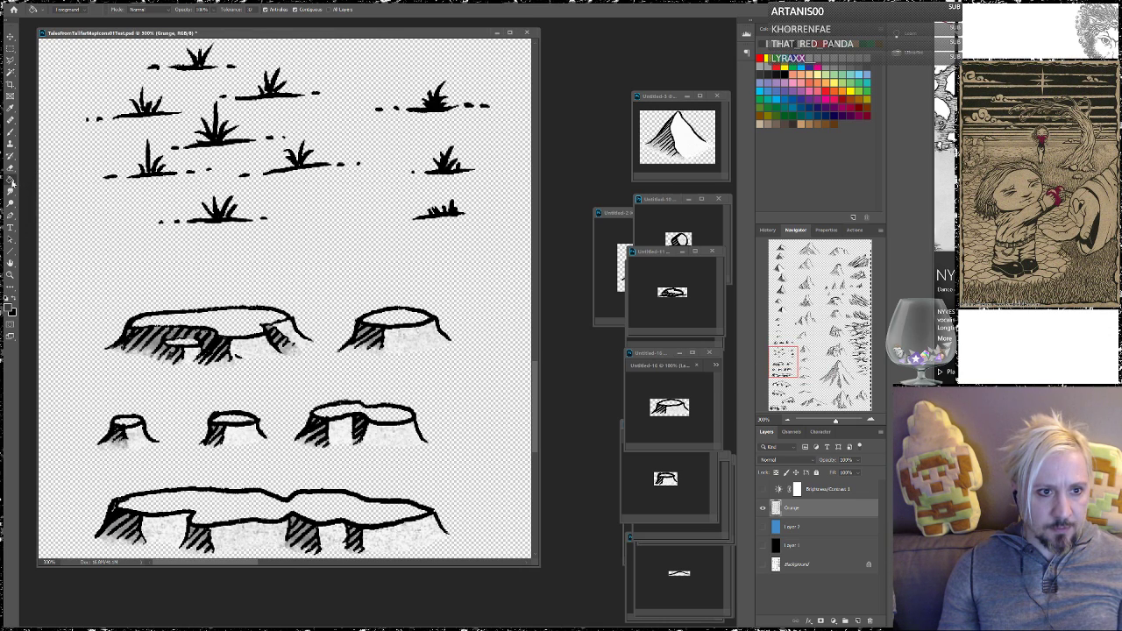
pyautogui.click(762, 508)
pyautogui.click(762, 509)
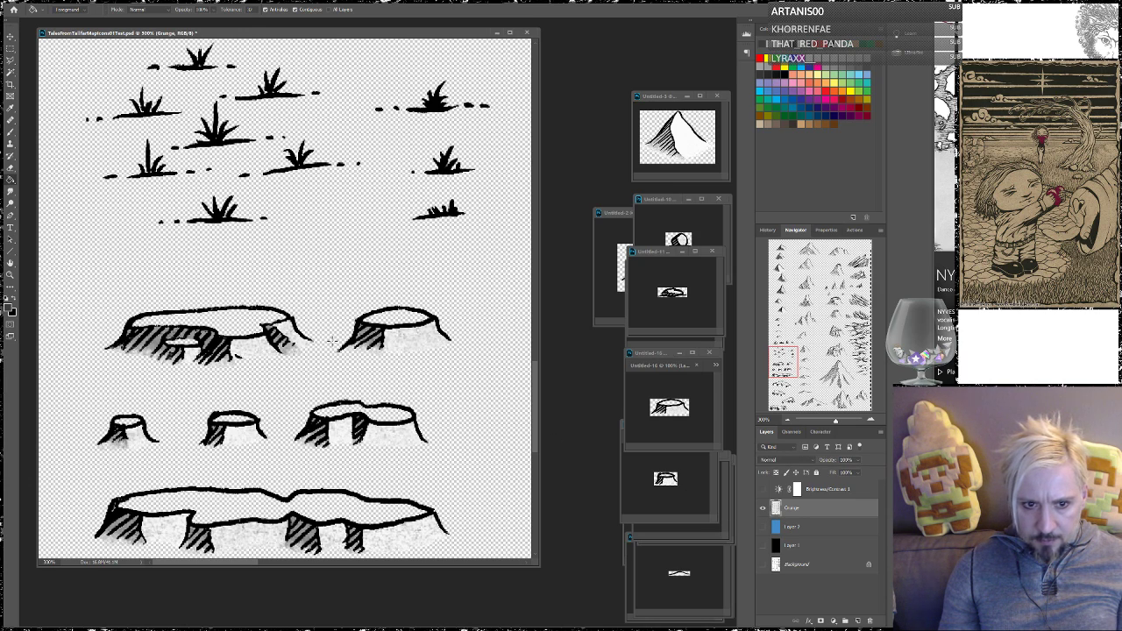
pyautogui.click(175, 321)
pyautogui.hotkey('ctrl', 'z')
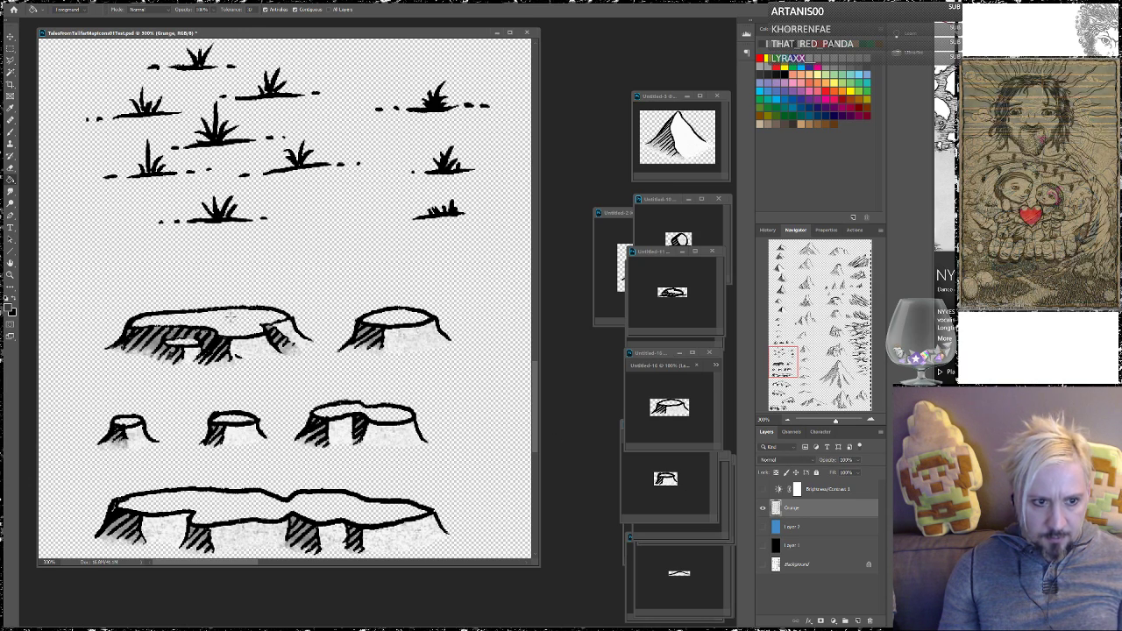
pyautogui.click(7, 299)
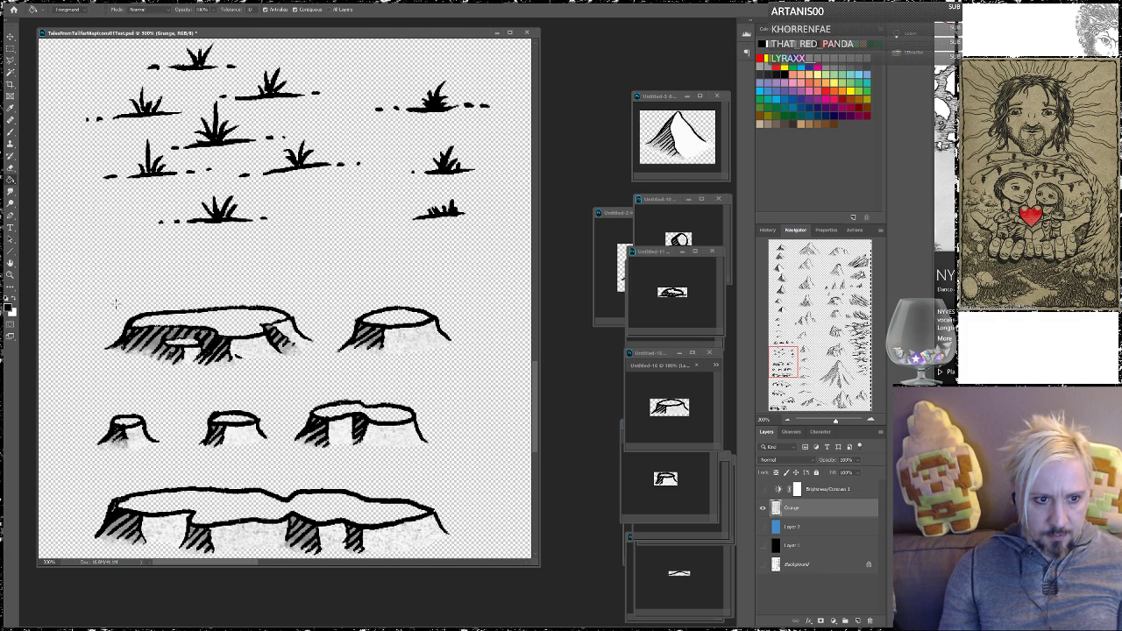
pyautogui.click(223, 325)
pyautogui.hotkey('ctrl', 'z')
pyautogui.click(10, 299)
# Fill the flat tops of the plateaus beneath the grass tufts with white, down to the long double plateau
pyautogui.click(213, 319)
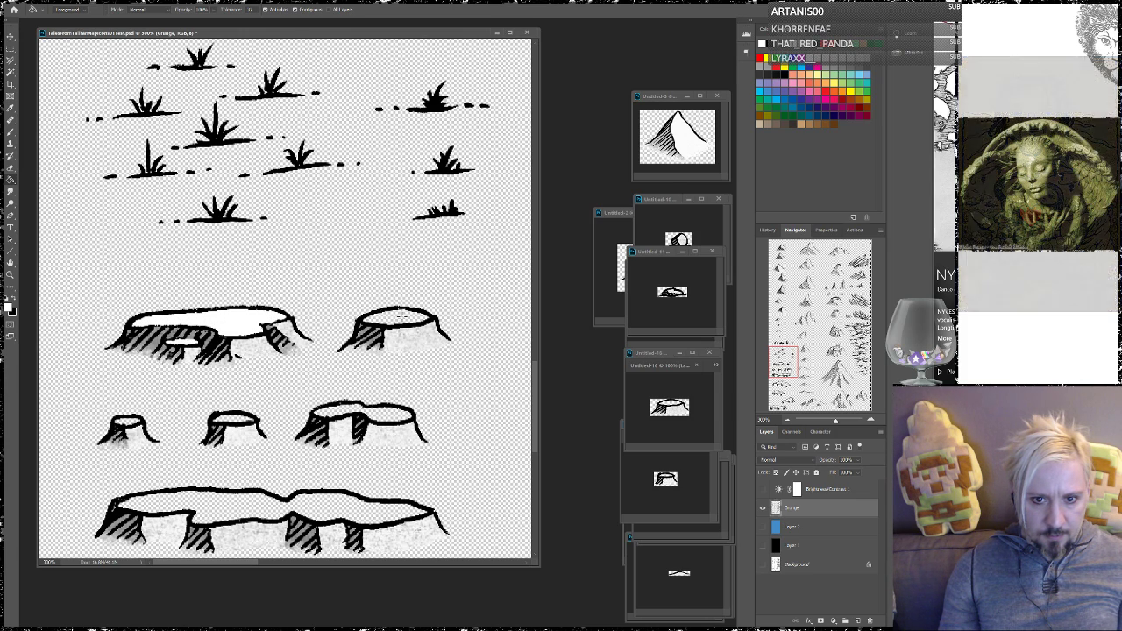
pyautogui.click(379, 412)
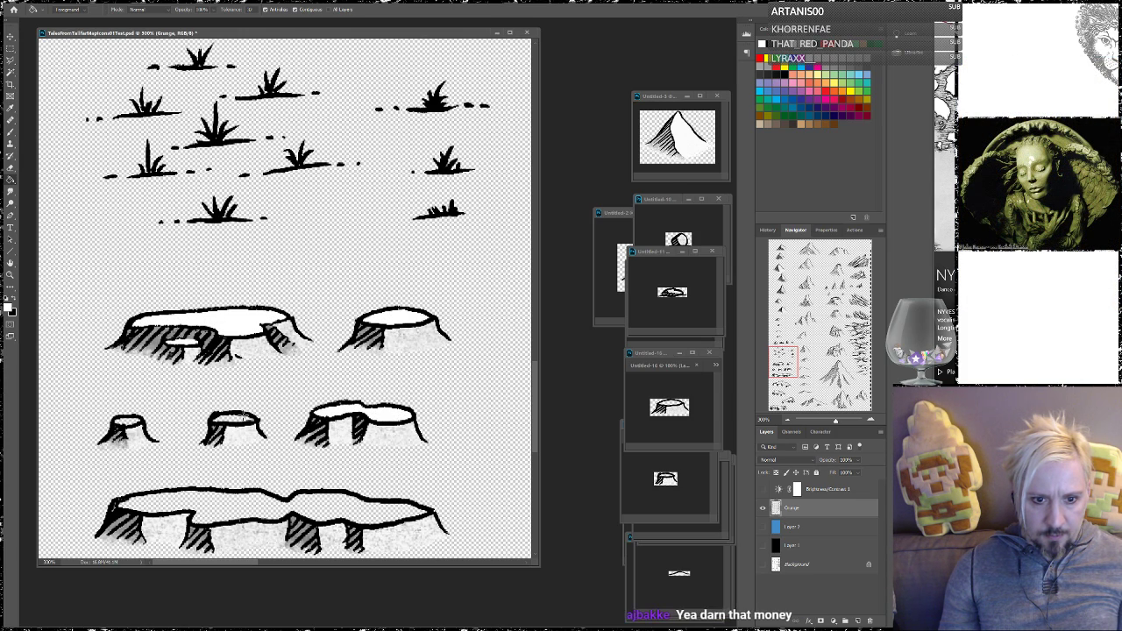
pyautogui.click(237, 419)
pyautogui.click(212, 496)
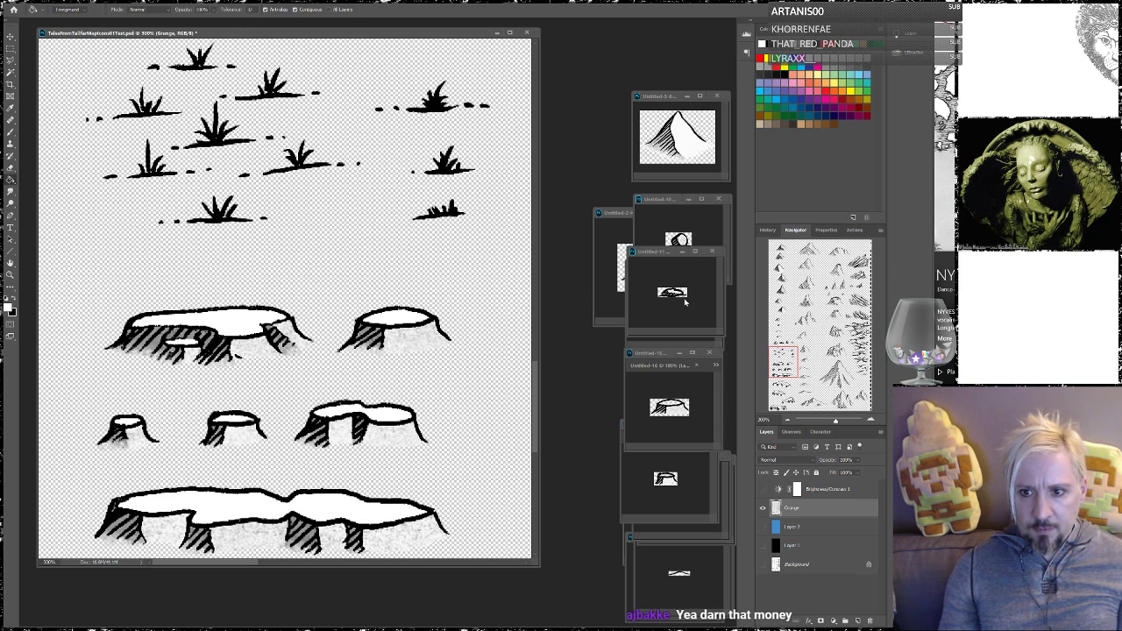
# Fill the tops and lower ledges of the remaining large stepped plateaus at the end of the icon sheet with white
pyautogui.moveTo(798, 360); pyautogui.dragTo(797, 385)
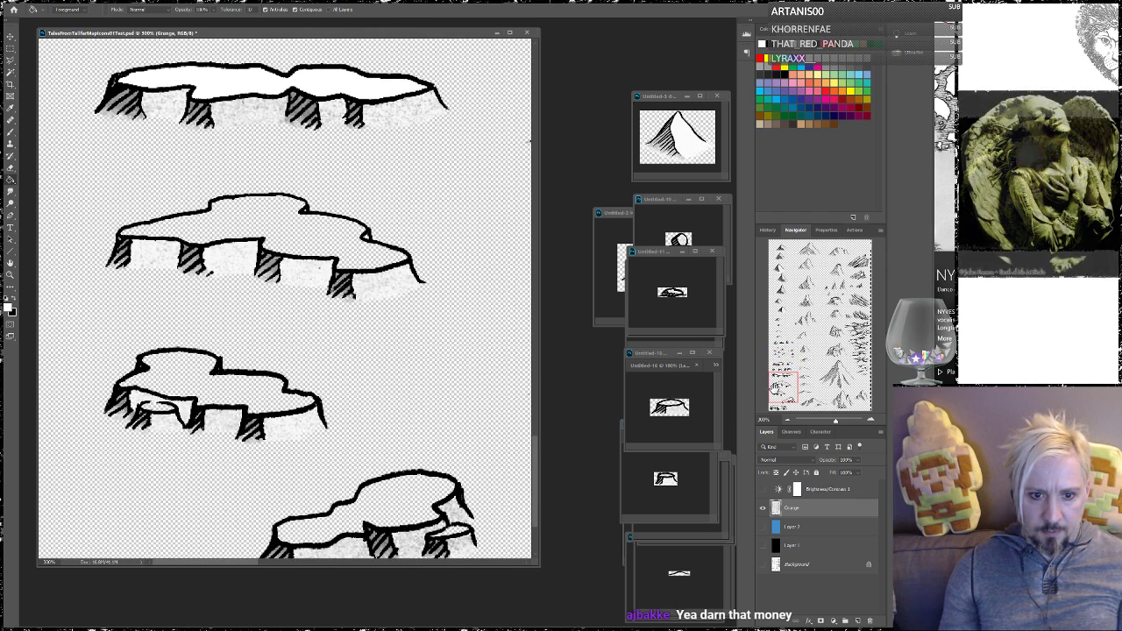
pyautogui.click(324, 239)
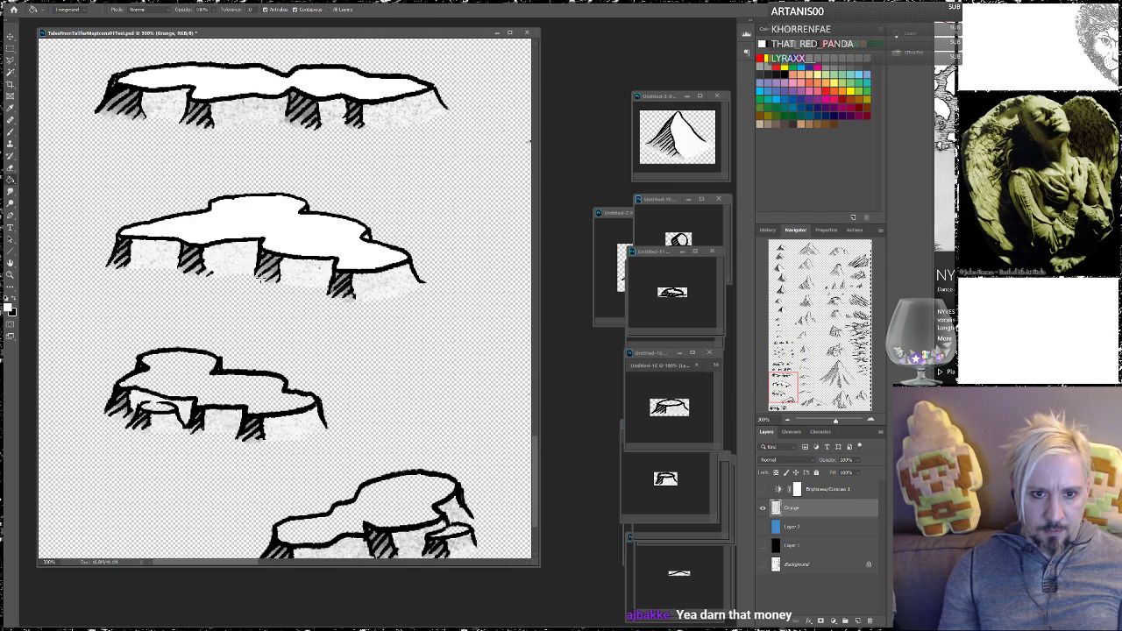
pyautogui.click(190, 370)
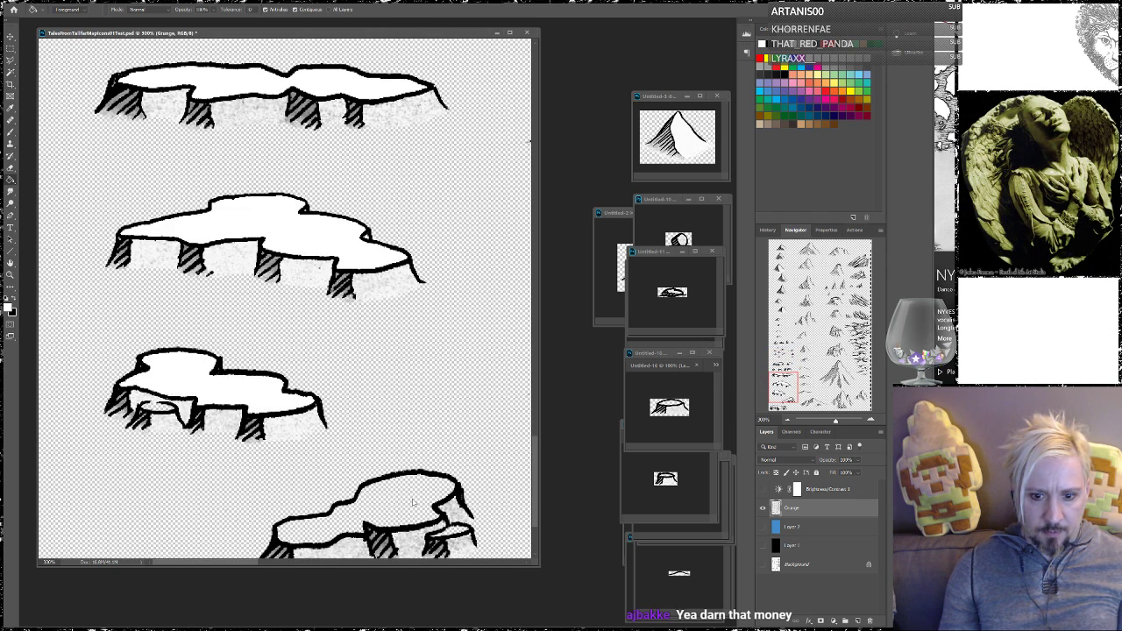
pyautogui.click(413, 502)
pyautogui.click(454, 529)
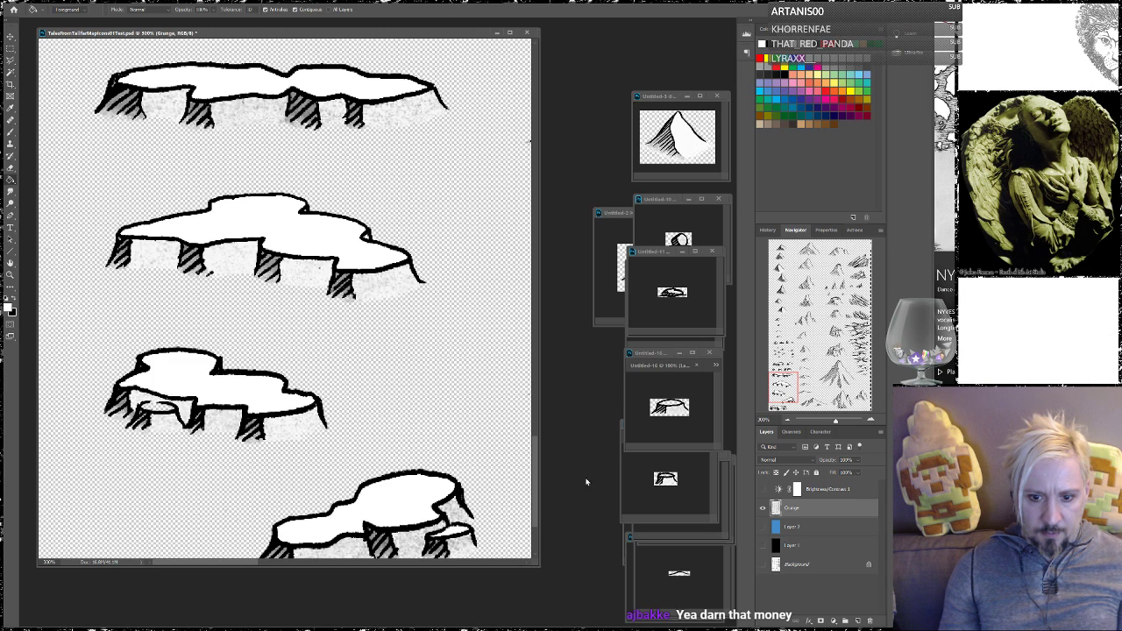
pyautogui.moveTo(779, 384); pyautogui.dragTo(772, 397)
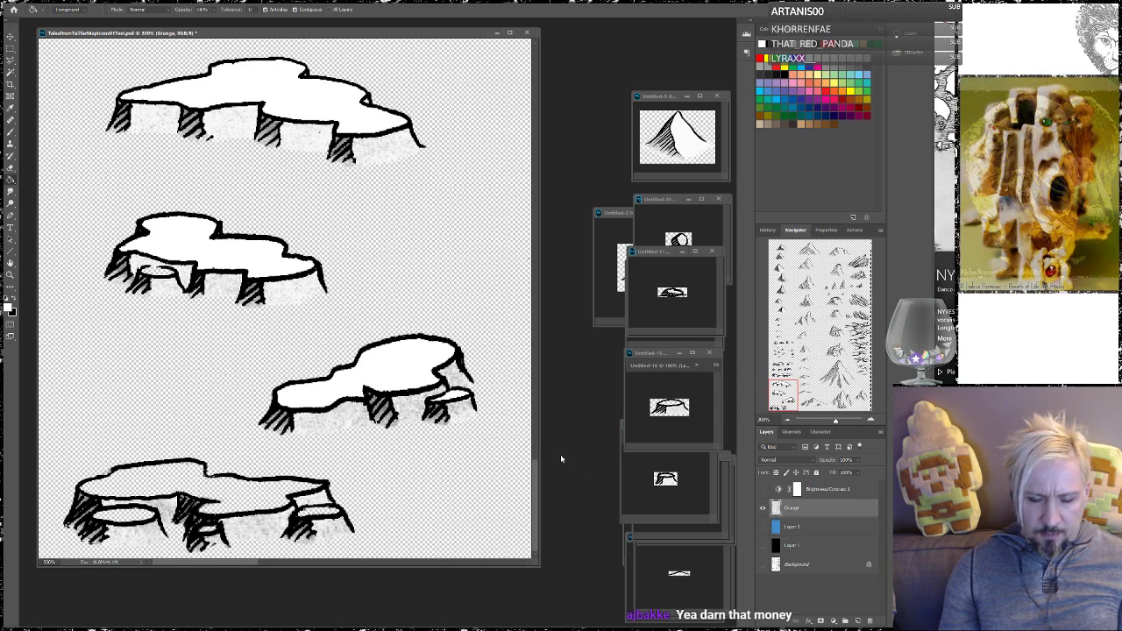
pyautogui.click(140, 482)
pyautogui.click(127, 518)
pyautogui.click(316, 510)
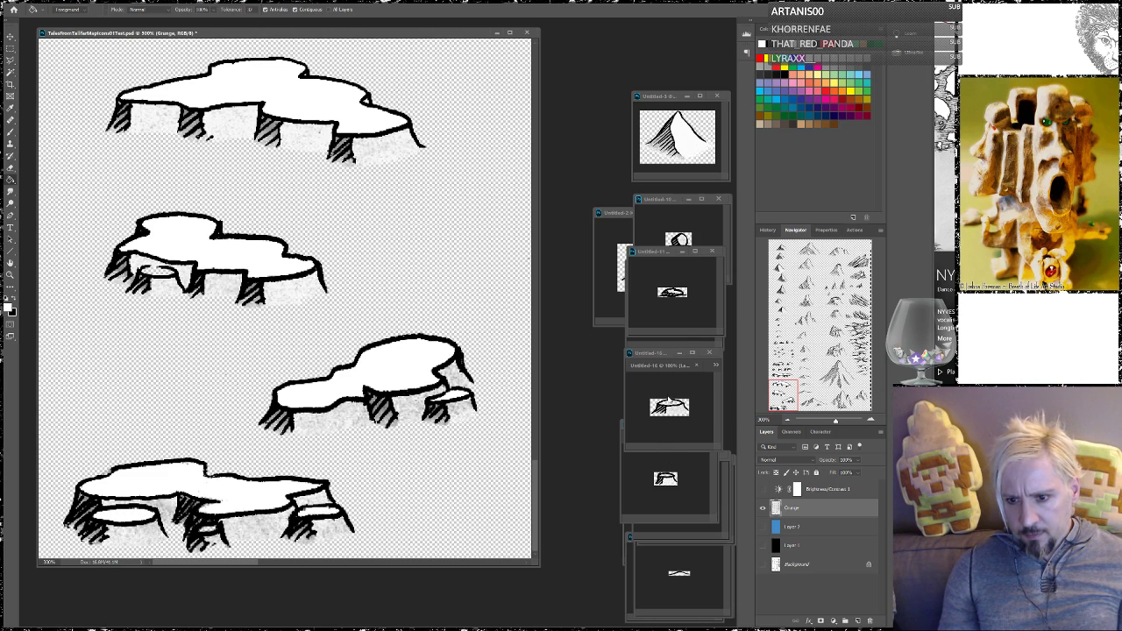
# Fill the plateau tops with white in the separate small plateau documents, moving one document window aside to reach the one behind
pyautogui.click(669, 407)
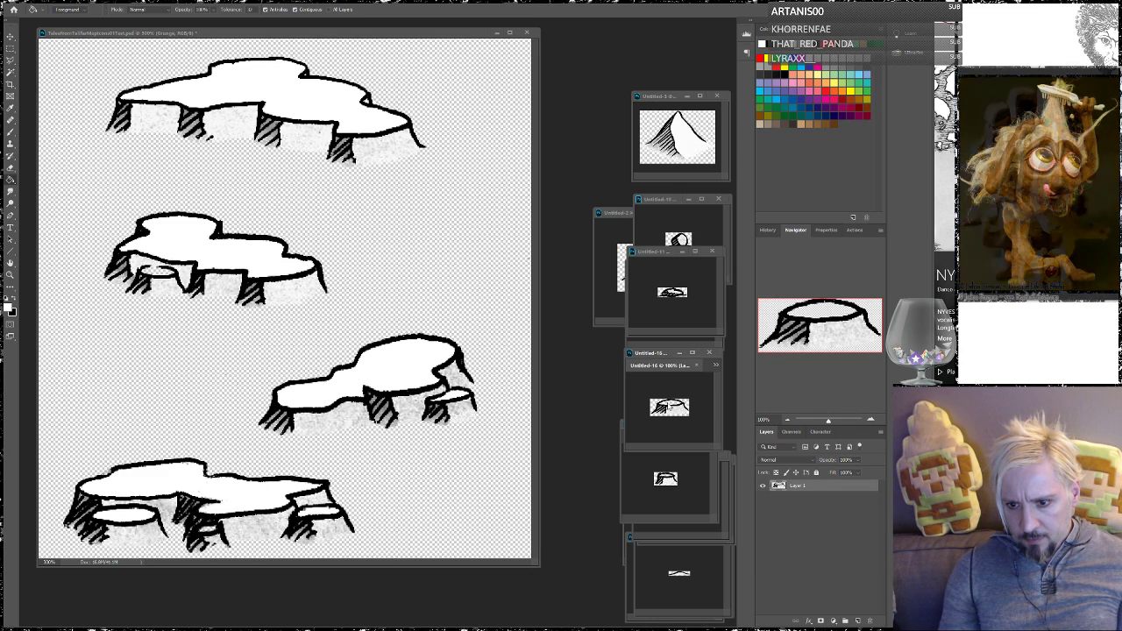
pyautogui.click(666, 471)
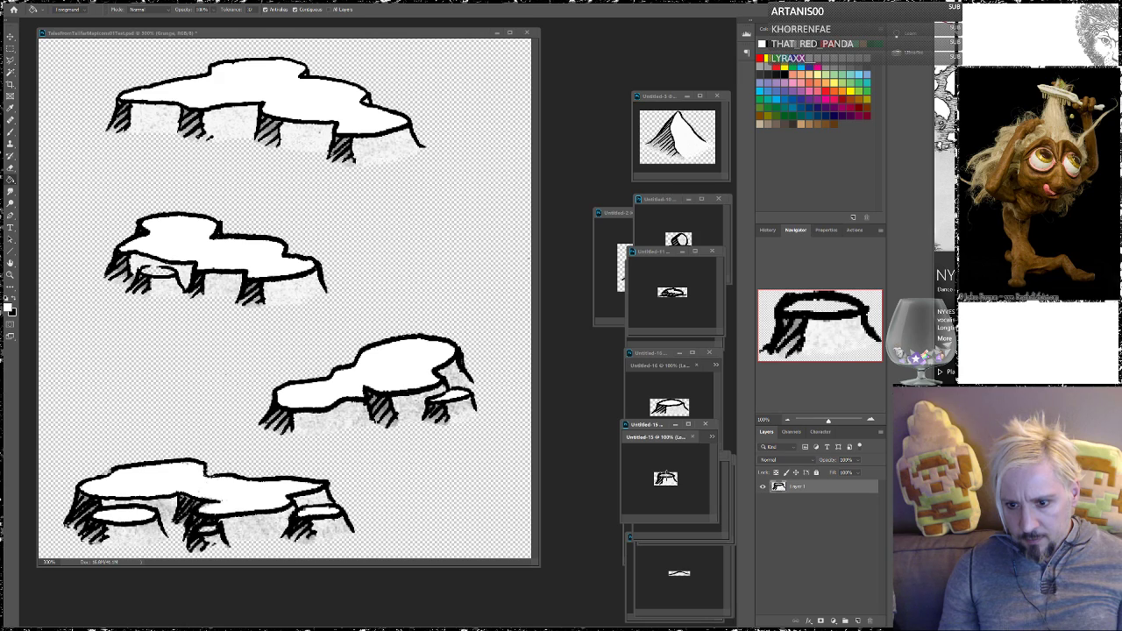
pyautogui.moveTo(652, 425); pyautogui.dragTo(584, 517)
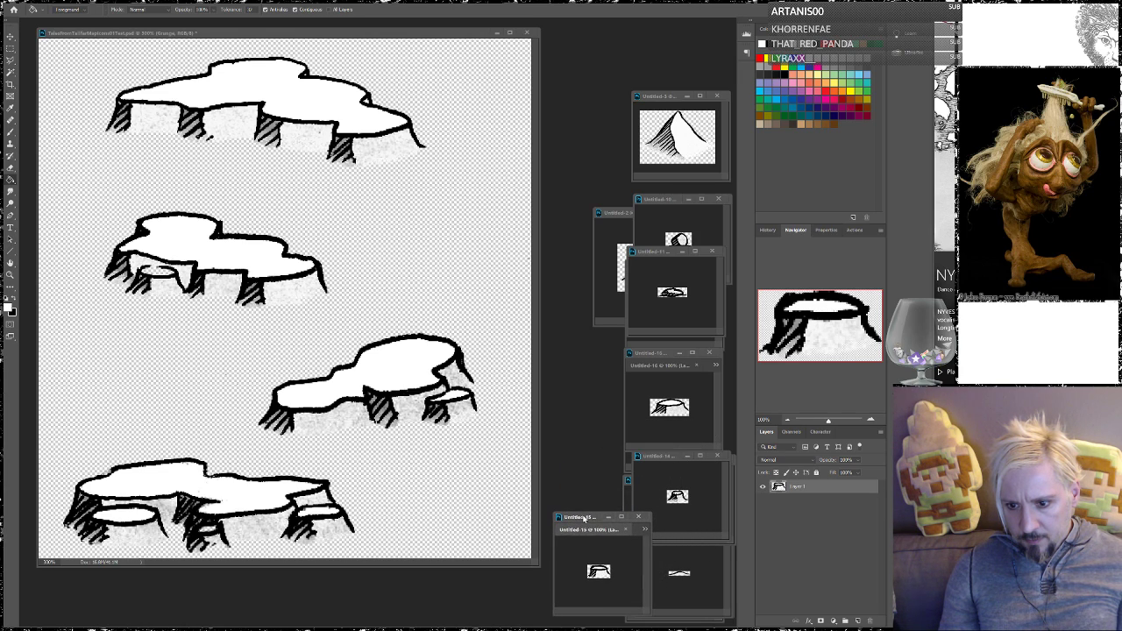
pyautogui.click(667, 464)
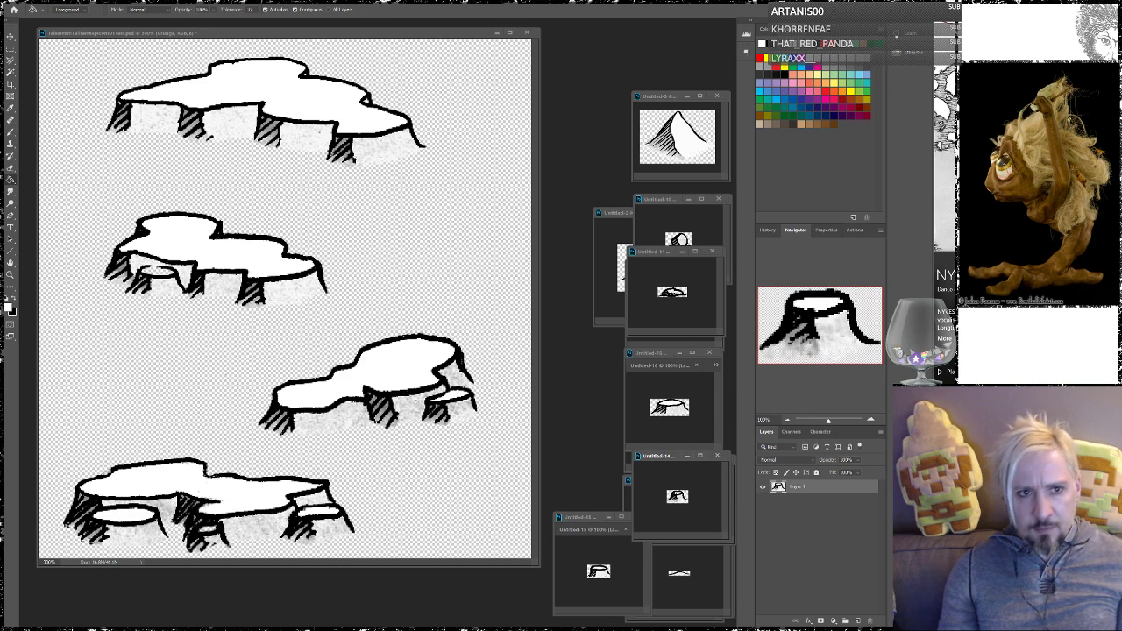
# Save the smallest plateau document as a PNG over PlateauSmall01 in the small plateau sprites folder, keeping the large file size option
pyautogui.click(27, 1)
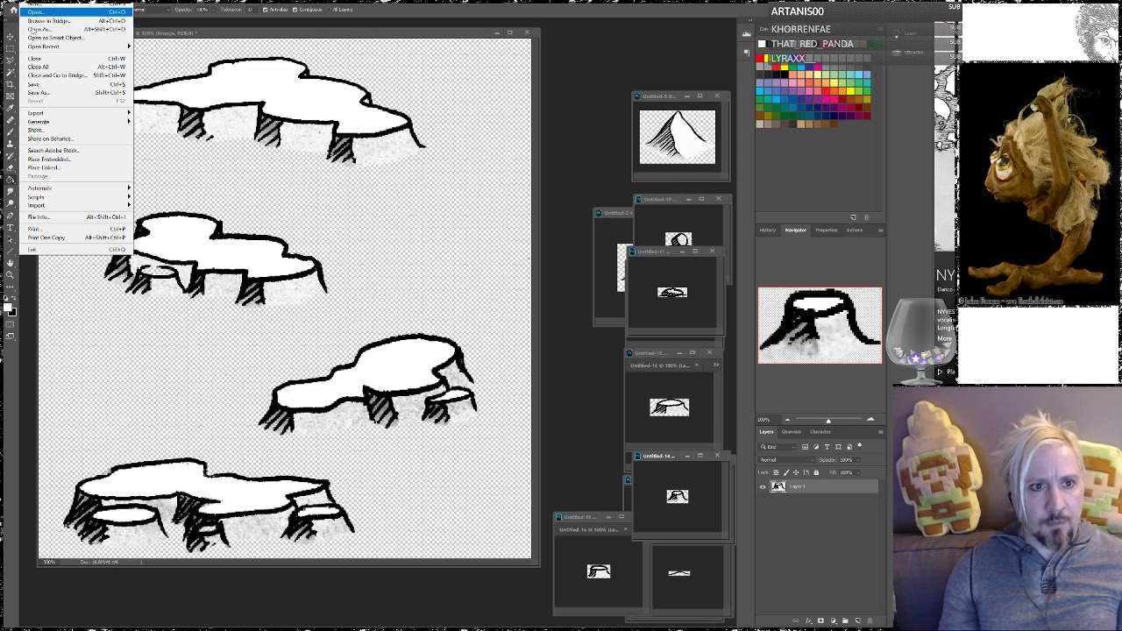
pyautogui.click(37, 93)
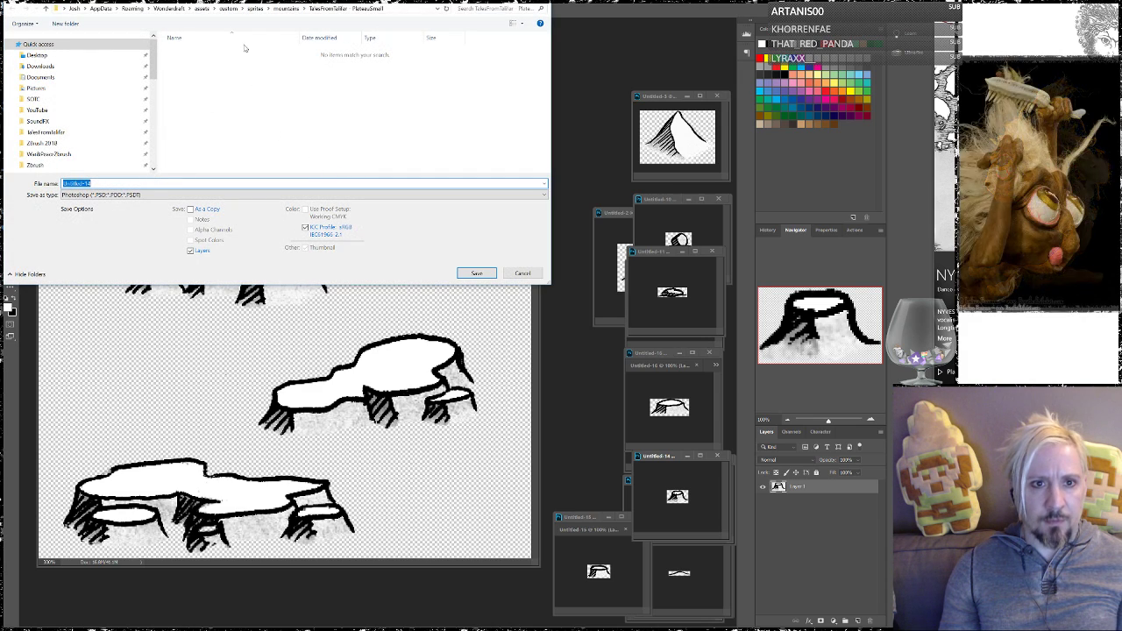
pyautogui.click(147, 195)
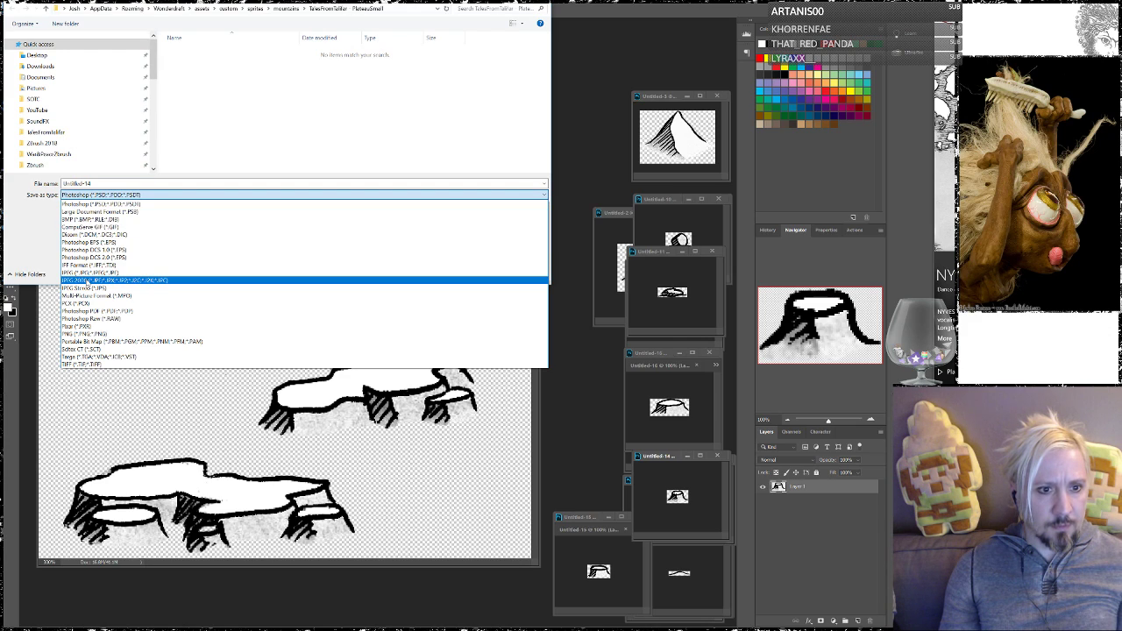
pyautogui.click(100, 334)
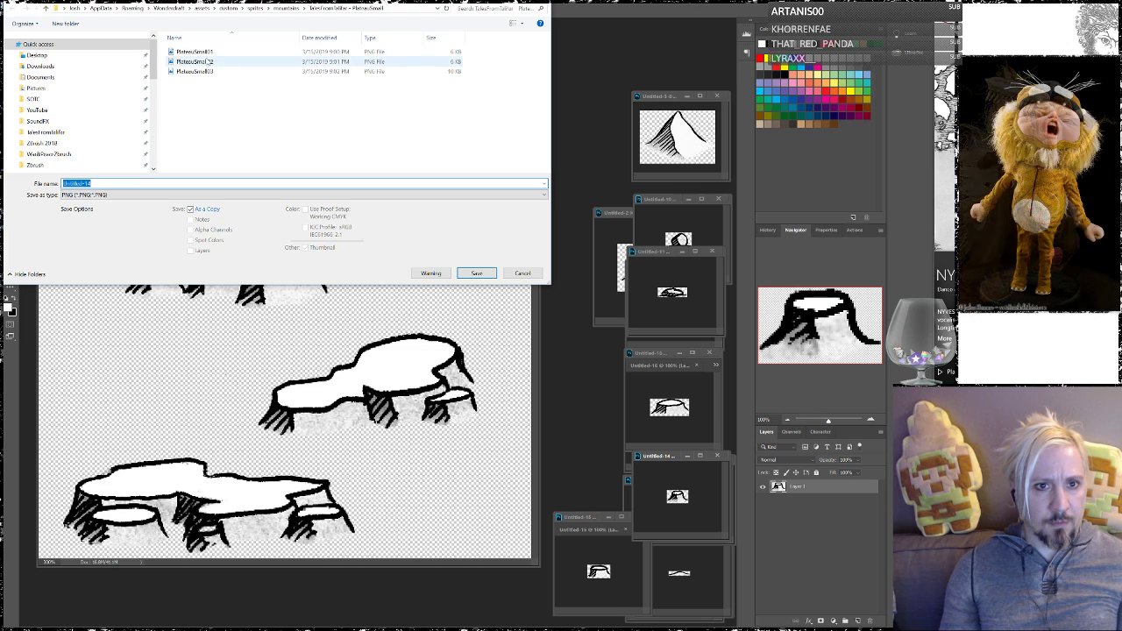
pyautogui.click(208, 52)
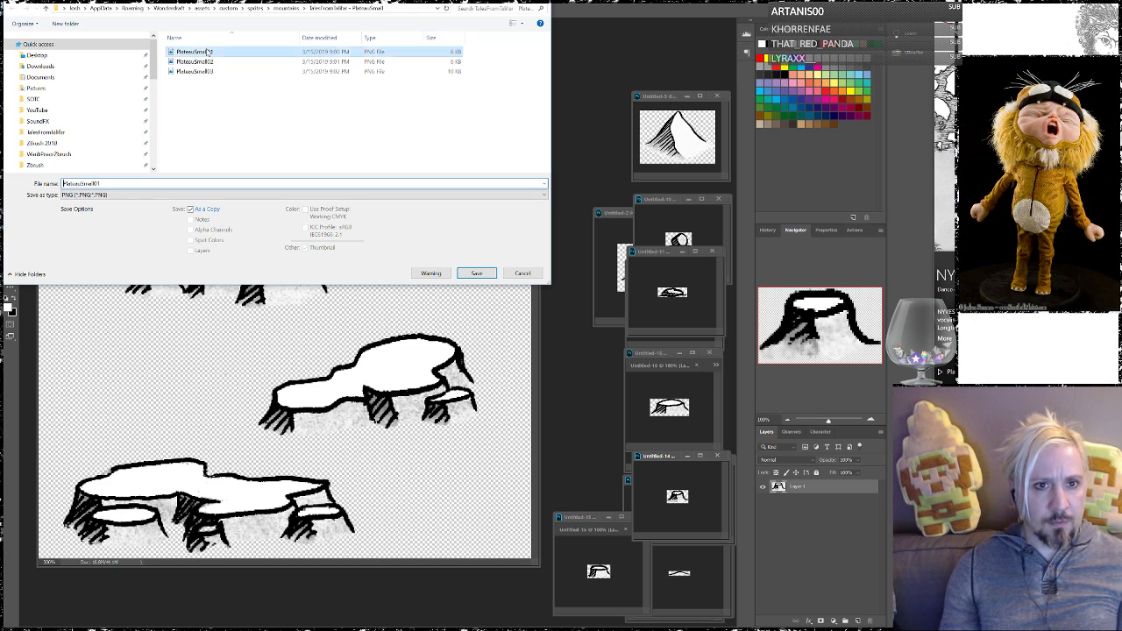
pyautogui.click(476, 274)
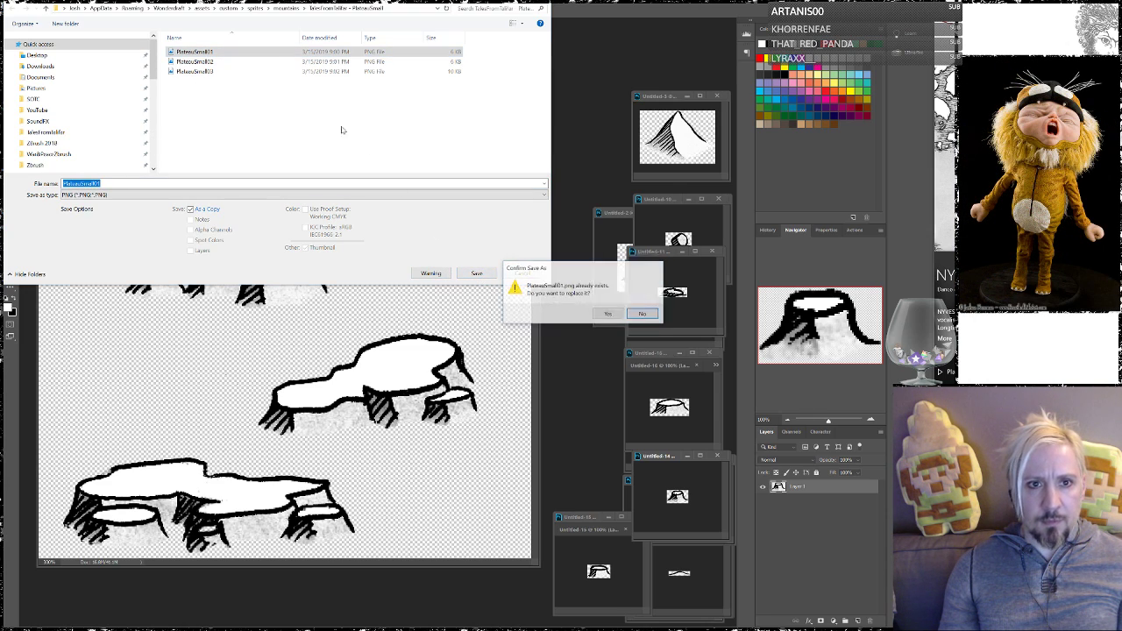
pyautogui.click(608, 314)
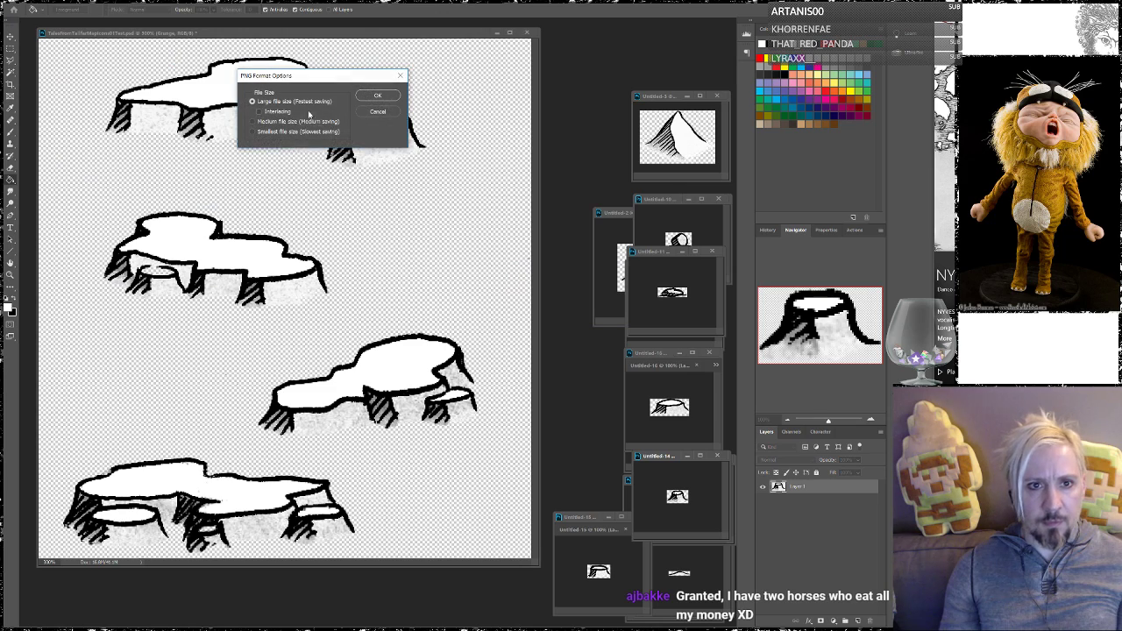
pyautogui.click(378, 95)
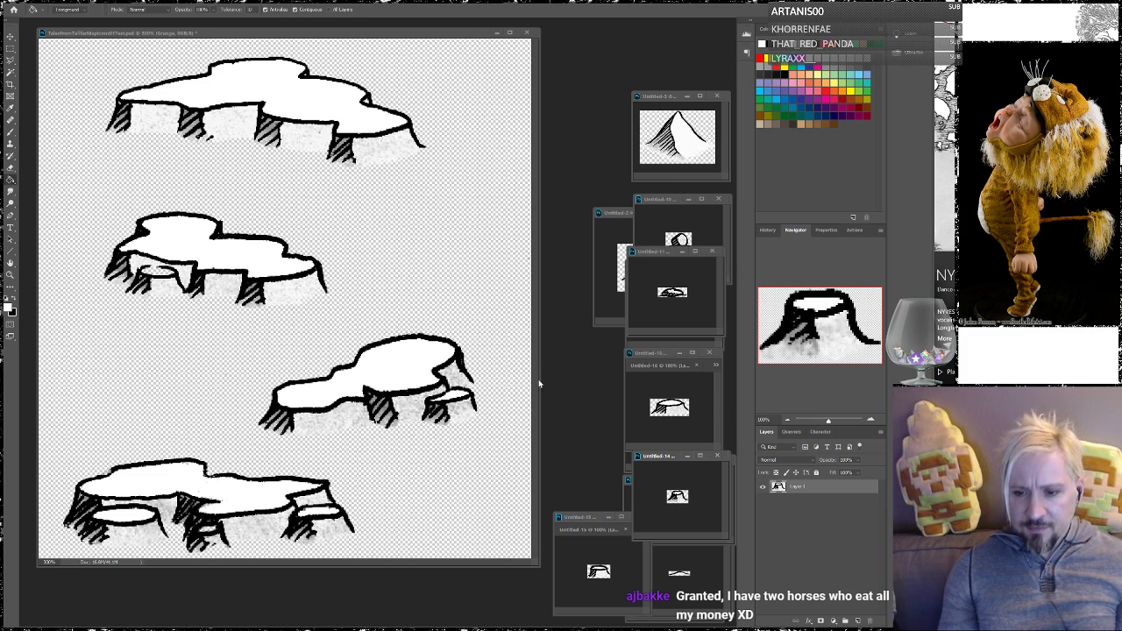
# Save the next small plateau document as a PNG over PlateauSmall02 in the PlateauSmall folder, keeping the large file size option
pyautogui.click(589, 521)
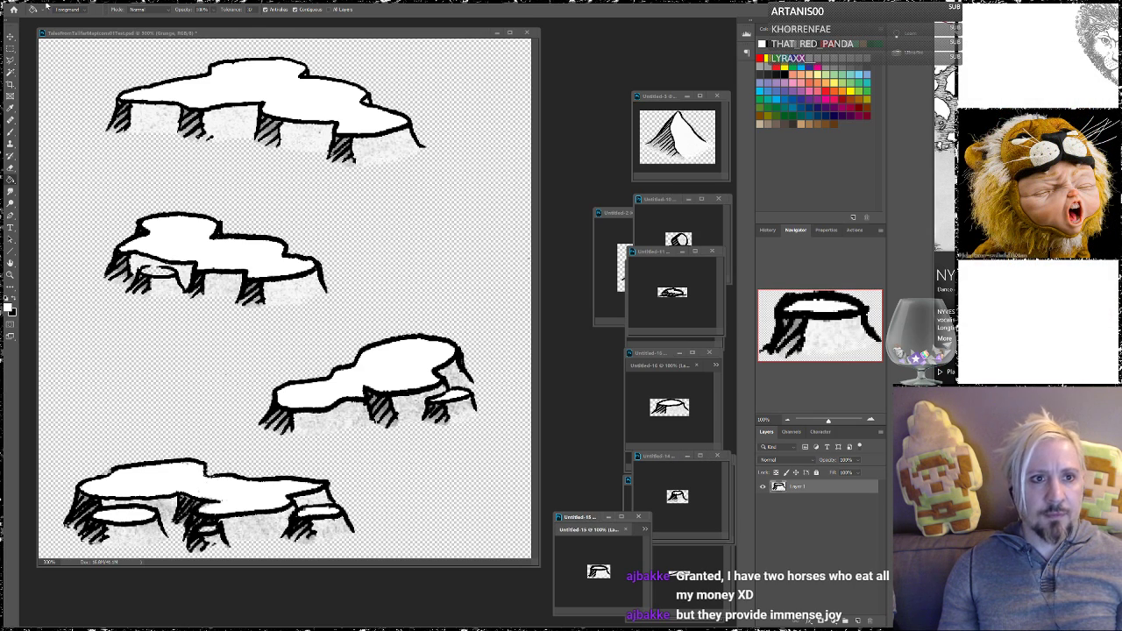
pyautogui.click(27, 1)
pyautogui.click(61, 92)
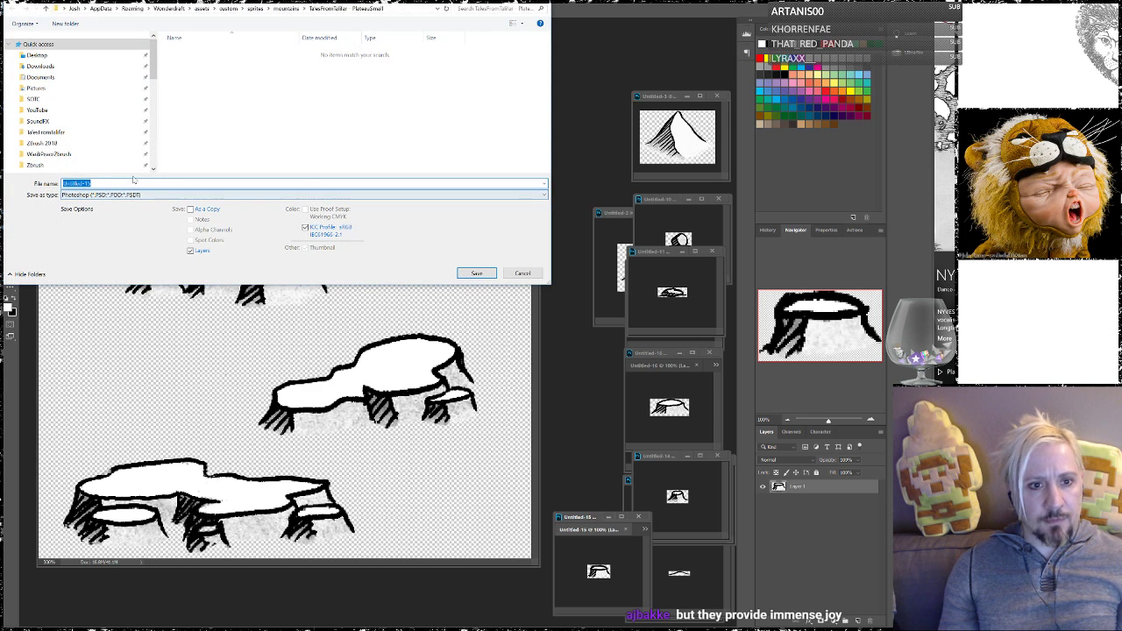
pyautogui.click(126, 194)
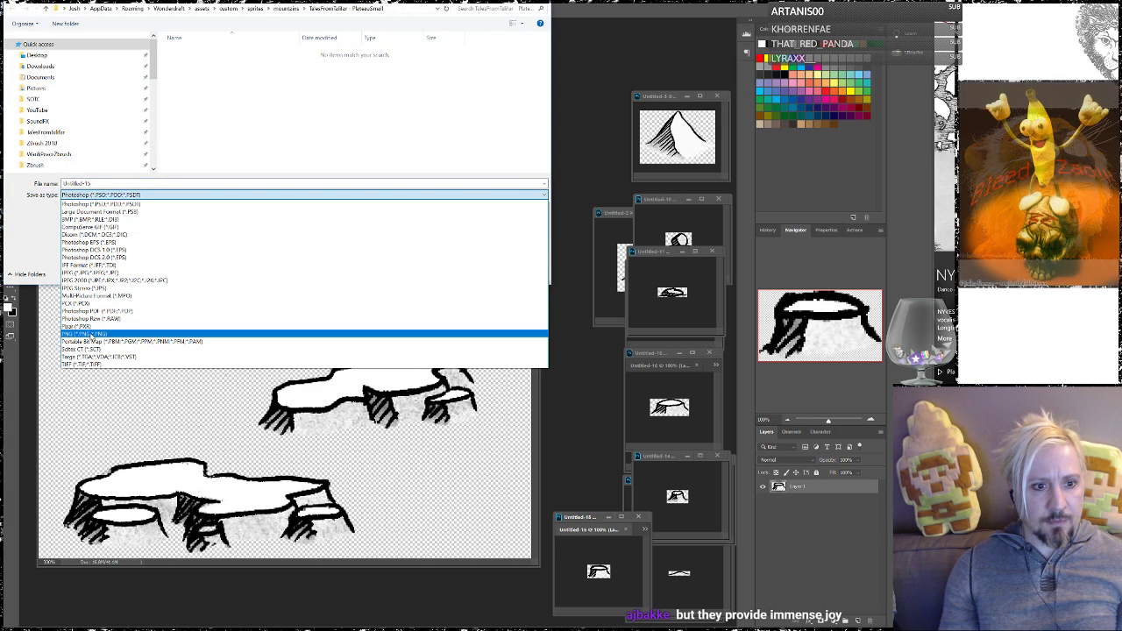
pyautogui.click(120, 333)
pyautogui.click(175, 37)
pyautogui.click(194, 61)
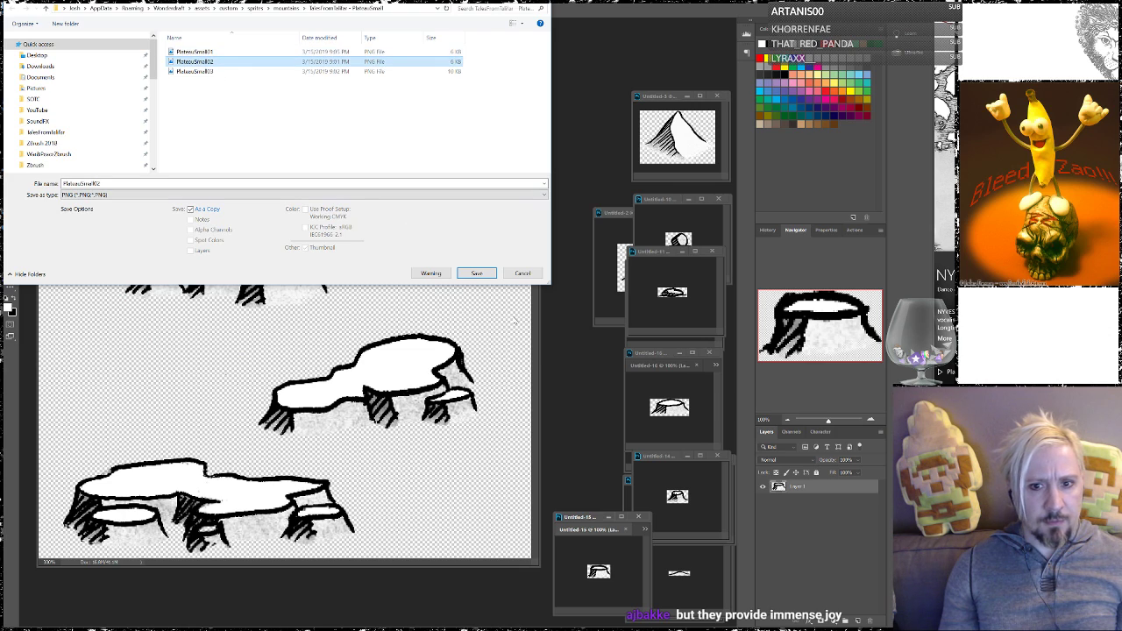
pyautogui.click(476, 274)
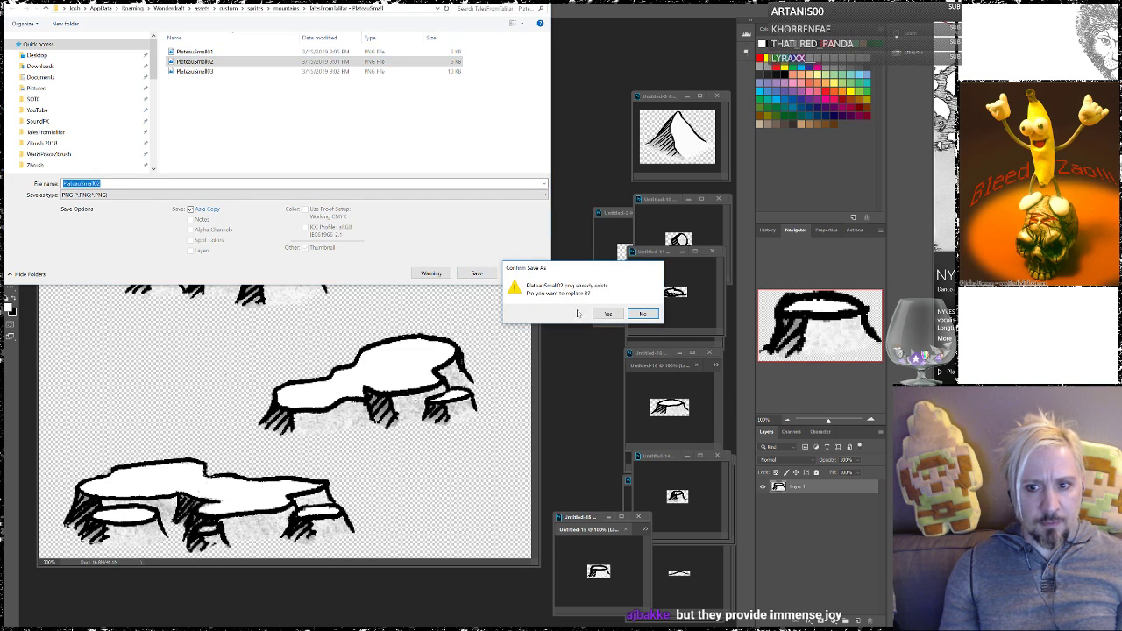
pyautogui.click(605, 314)
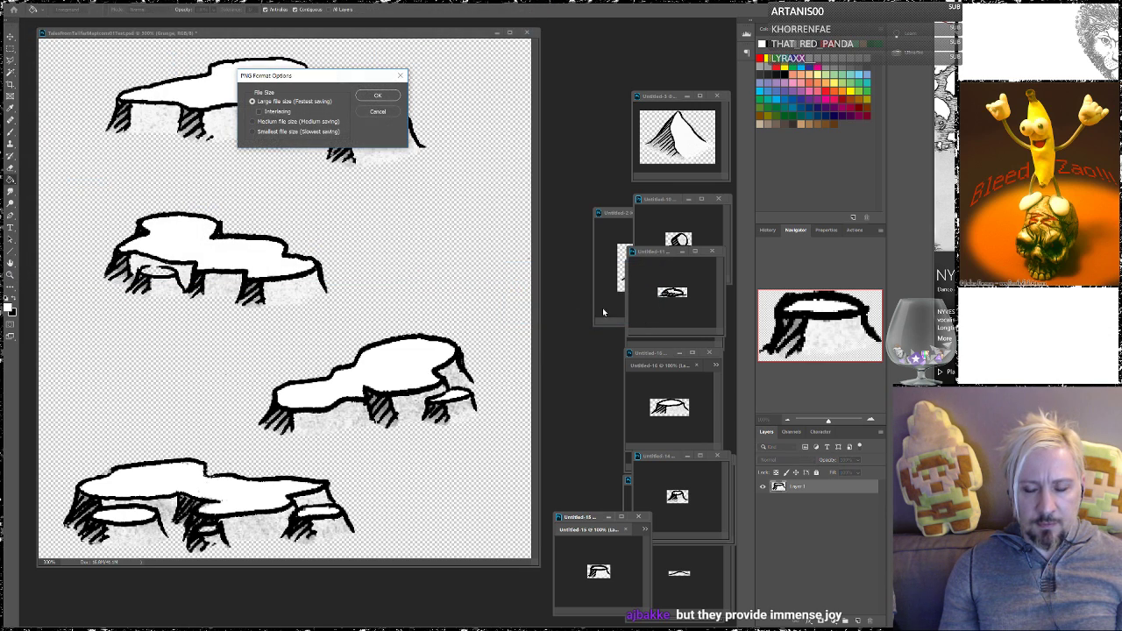
pyautogui.click(371, 95)
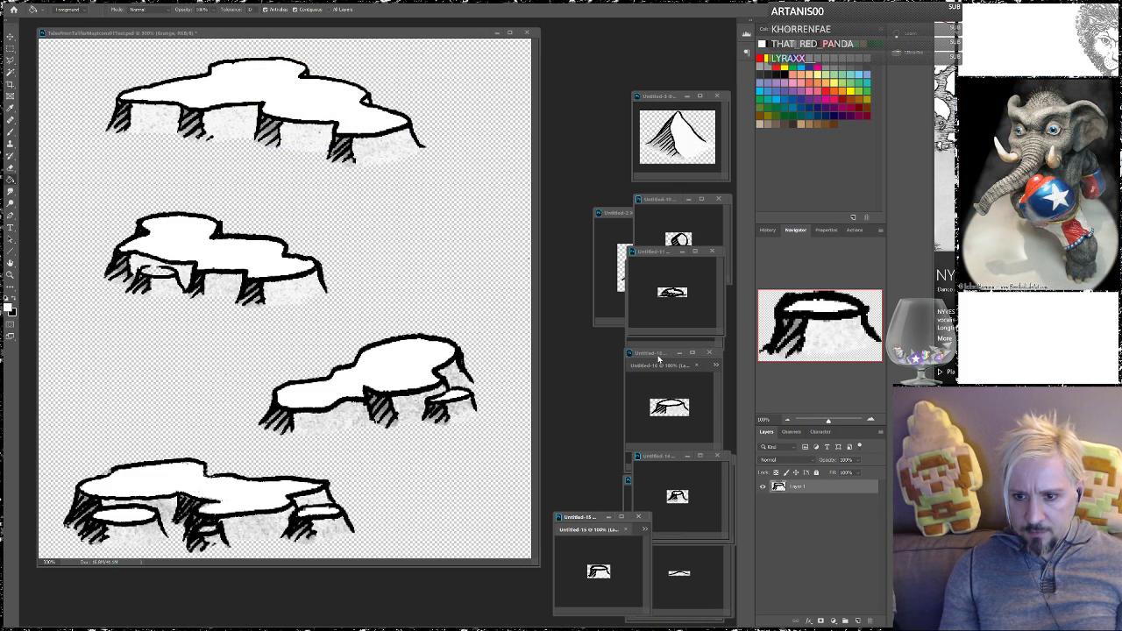
# Save the widest small plateau document as a PNG over PlateauSmall03, keeping the large file size option
pyautogui.click(660, 360)
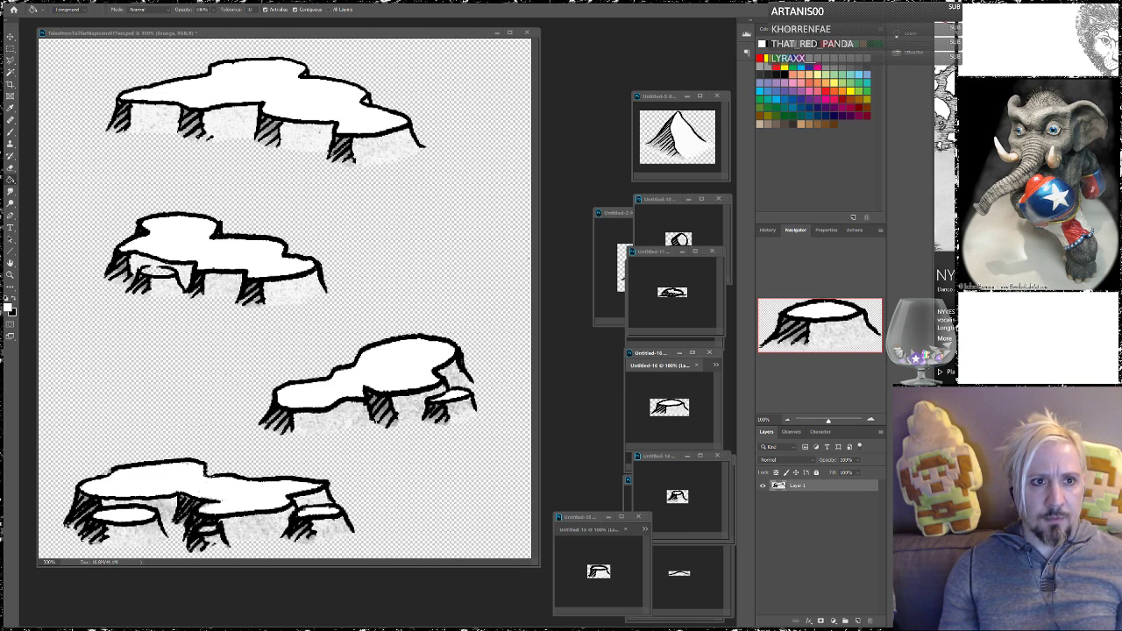
pyautogui.click(13, 1)
pyautogui.click(66, 92)
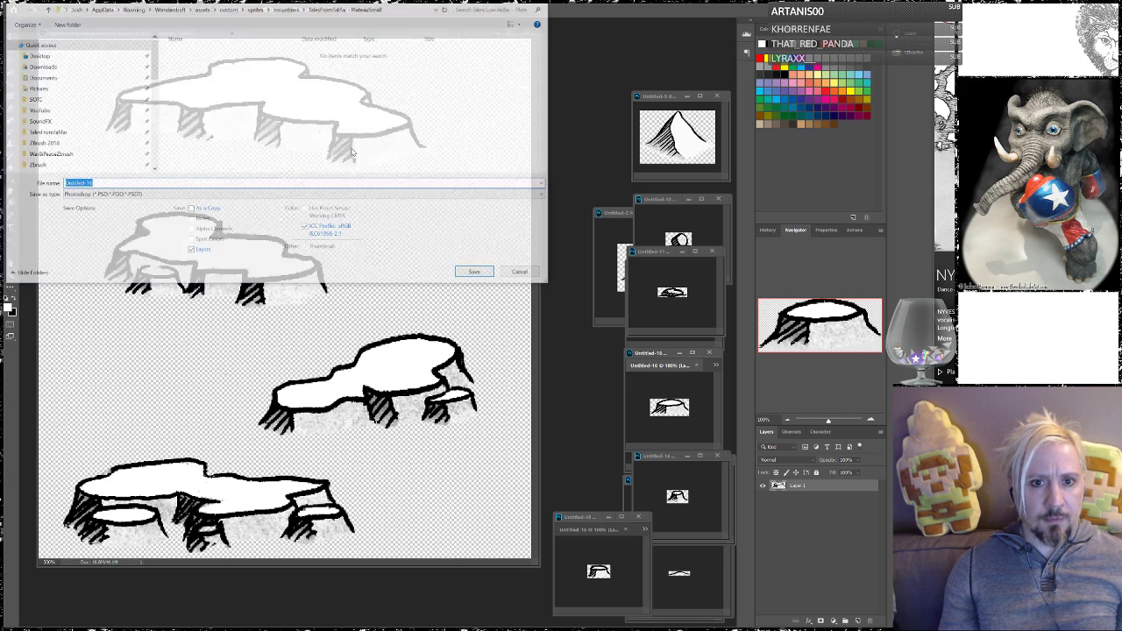
pyautogui.click(158, 195)
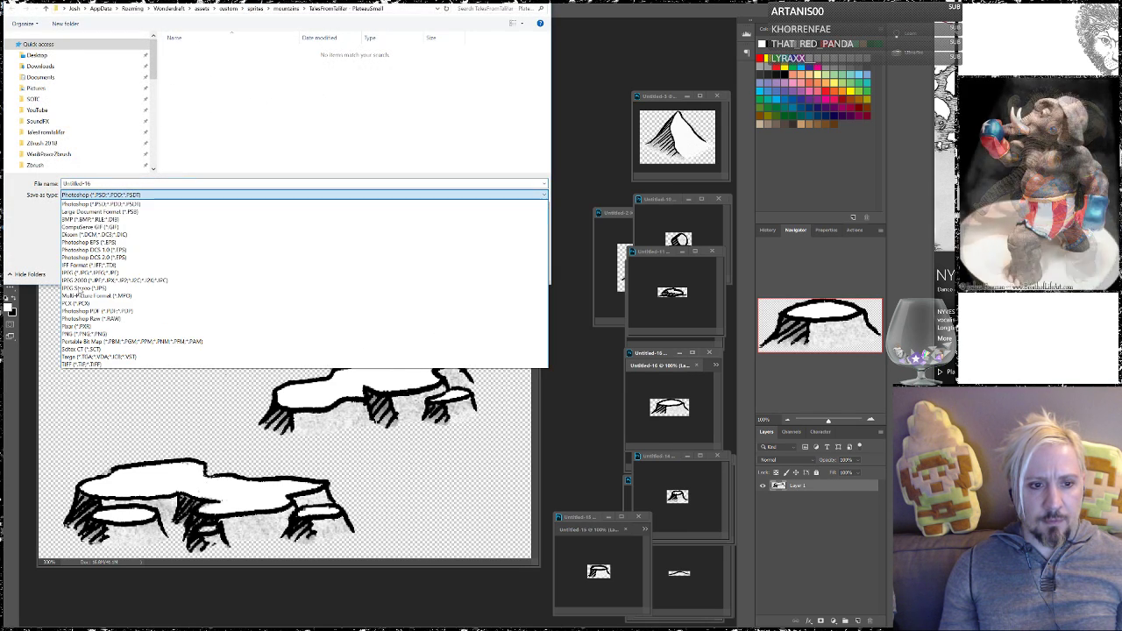
pyautogui.click(88, 334)
pyautogui.click(194, 71)
pyautogui.click(476, 272)
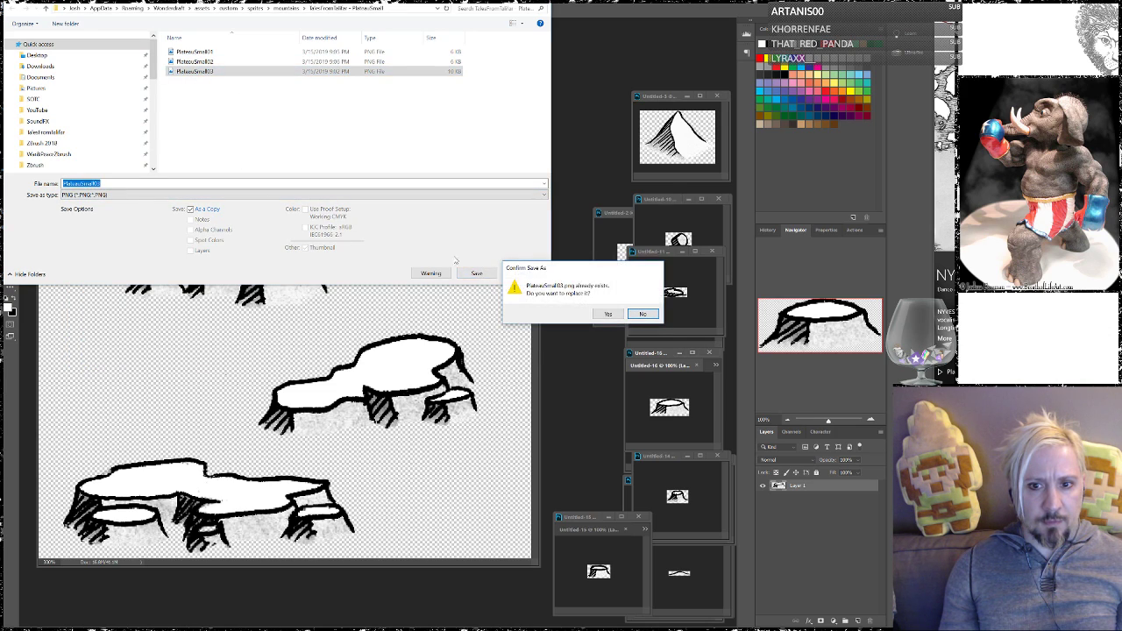
pyautogui.click(608, 314)
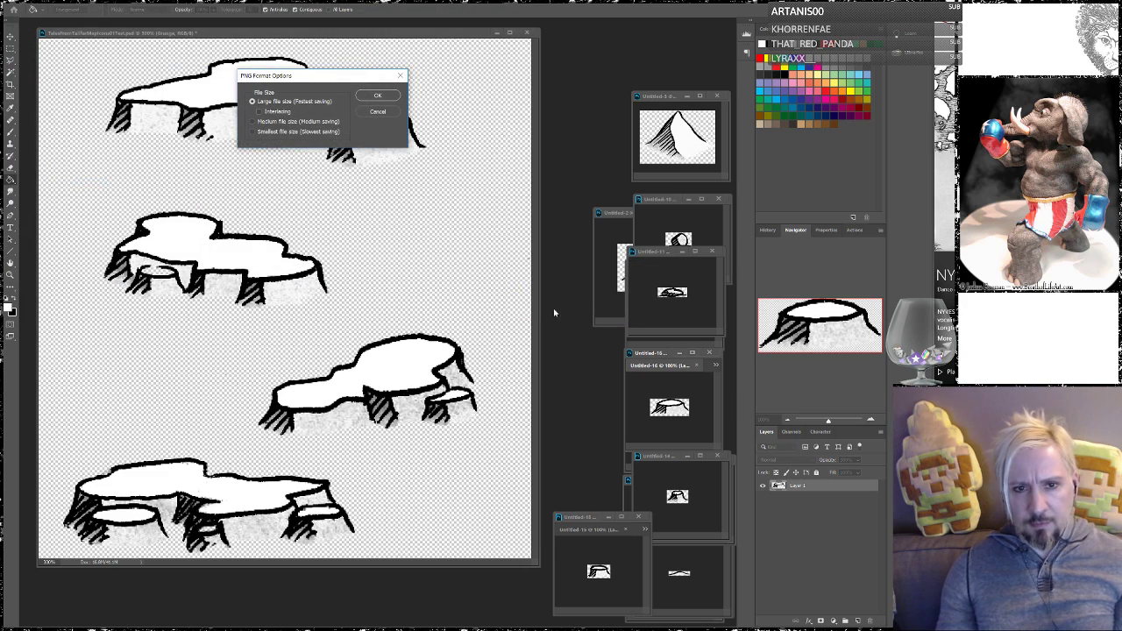
pyautogui.click(376, 95)
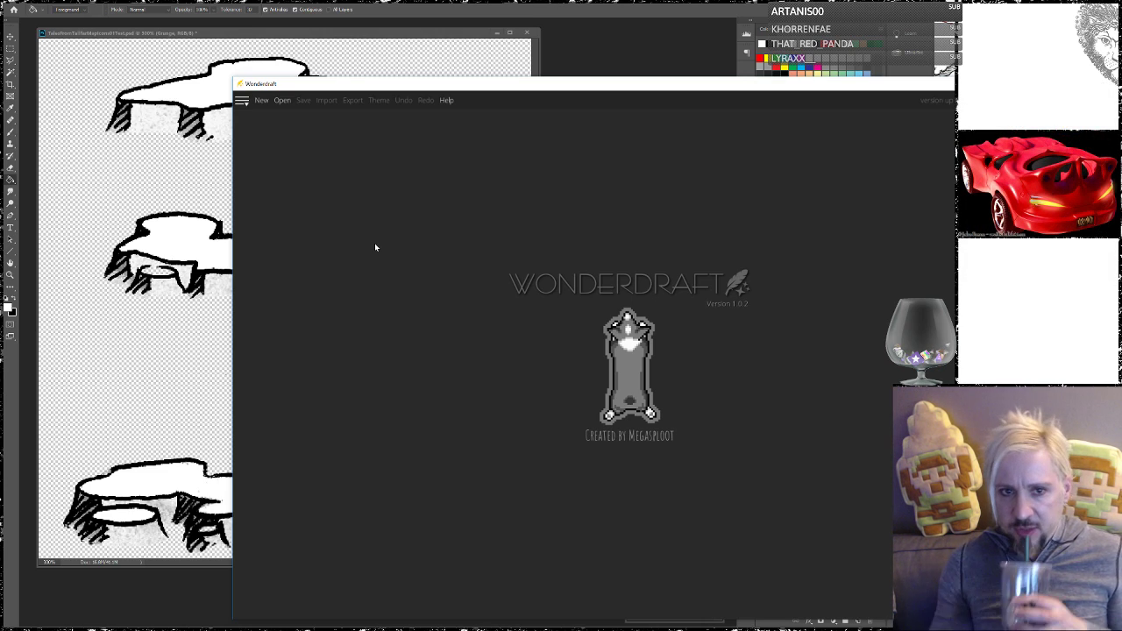
# Switch to Wonderdraft, open the TestBed map and activate the mountain symbol brush
pyautogui.click(280, 100)
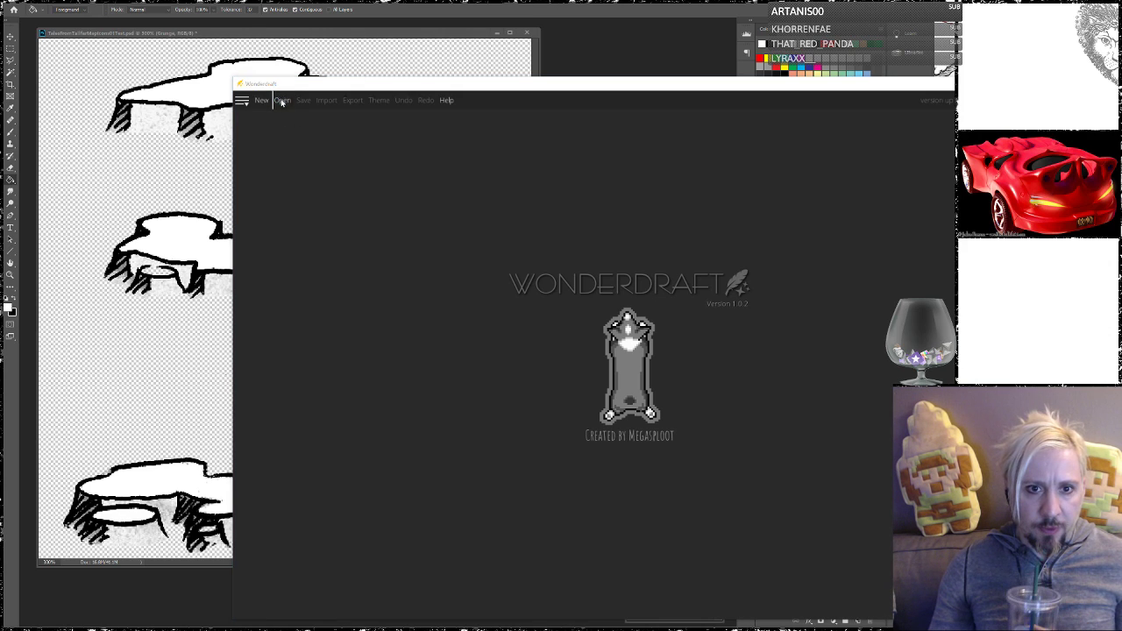
pyautogui.doubleClick(402, 175)
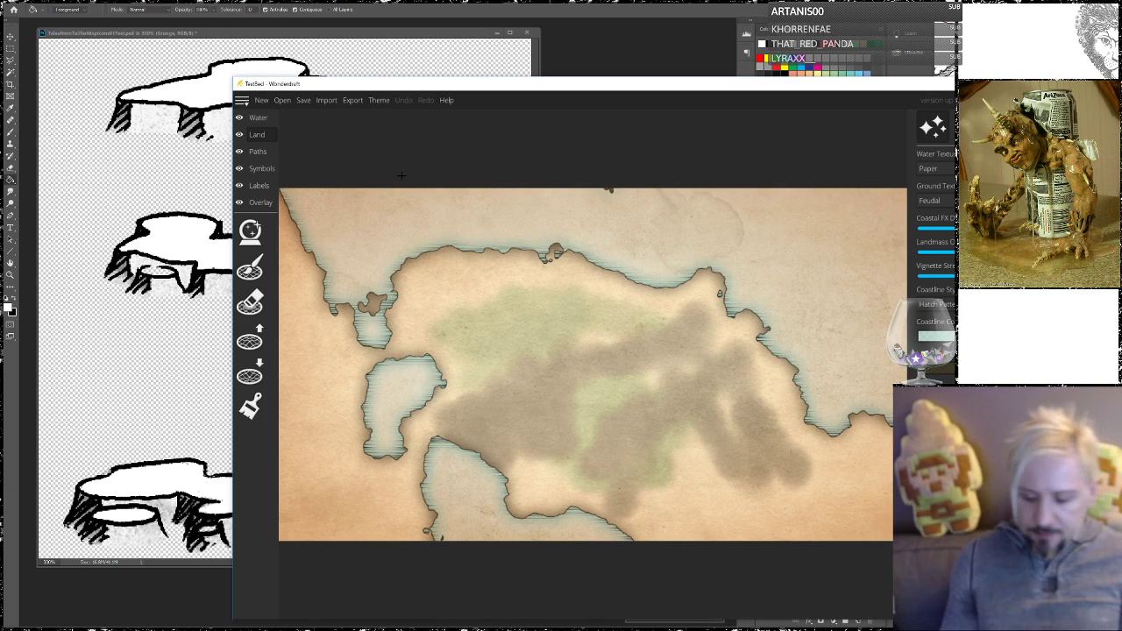
pyautogui.click(262, 168)
pyautogui.click(263, 301)
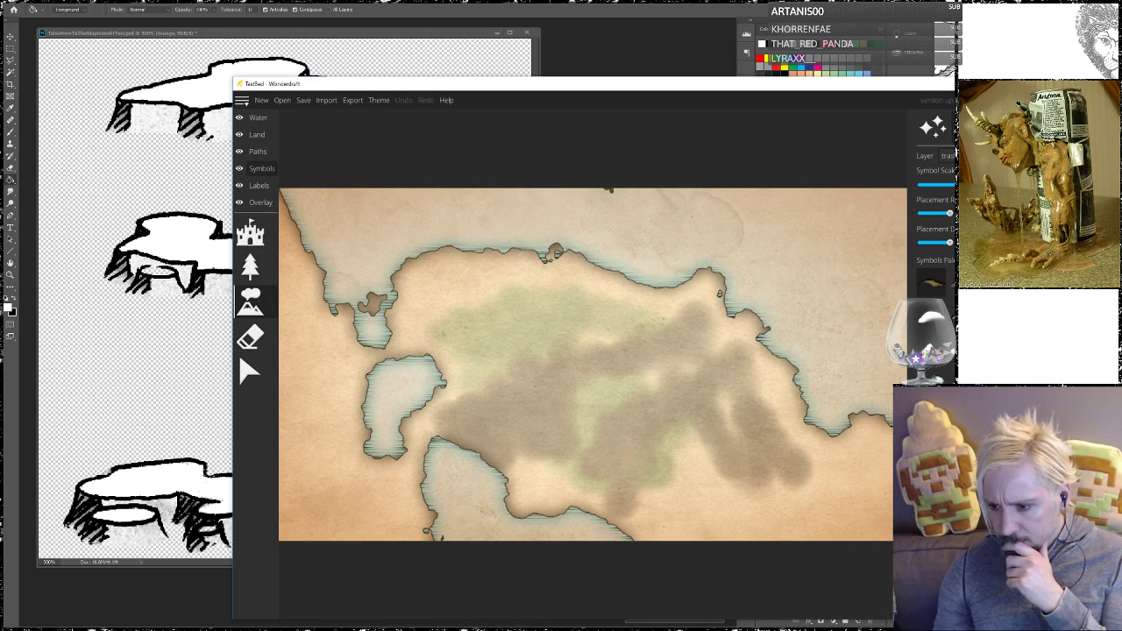
# Scatter test boulders over the green land, mountains in the east, and plateaus across the south down to the southwest coast
pyautogui.moveTo(572, 328)
pyautogui.mouseDown()
pyautogui.moveTo(478, 294)
pyautogui.moveTo(509, 352)
pyautogui.moveTo(601, 357)
pyautogui.moveTo(686, 409)
pyautogui.moveTo(604, 417)
pyautogui.moveTo(506, 400)
pyautogui.moveTo(497, 379)
pyautogui.moveTo(447, 325)
pyautogui.mouseUp()
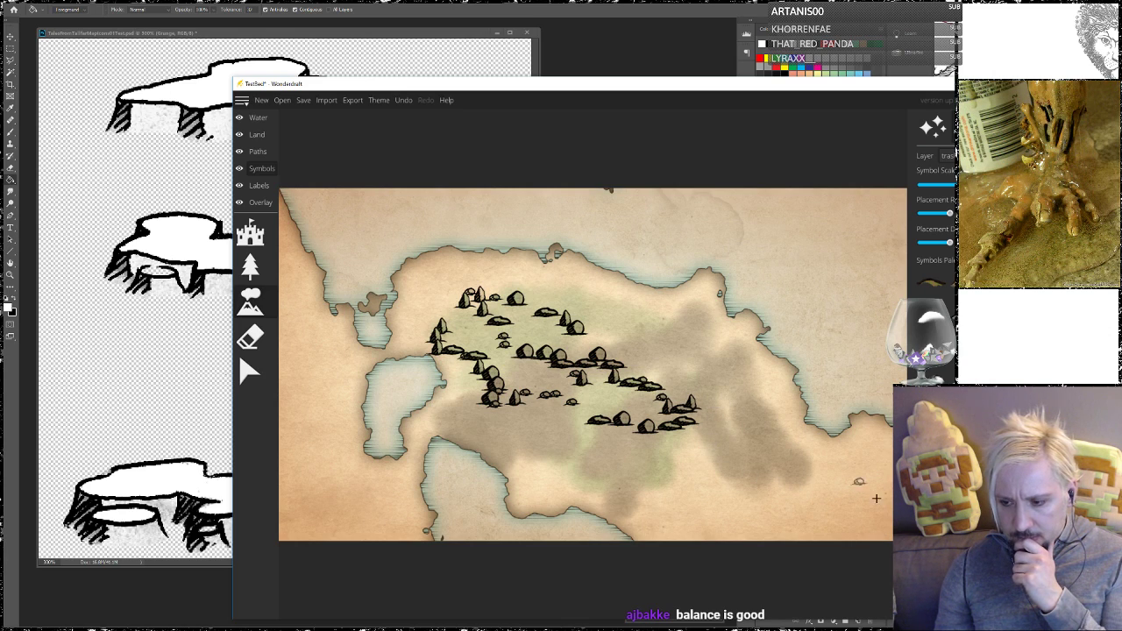
pyautogui.moveTo(784, 419); pyautogui.dragTo(666, 355)
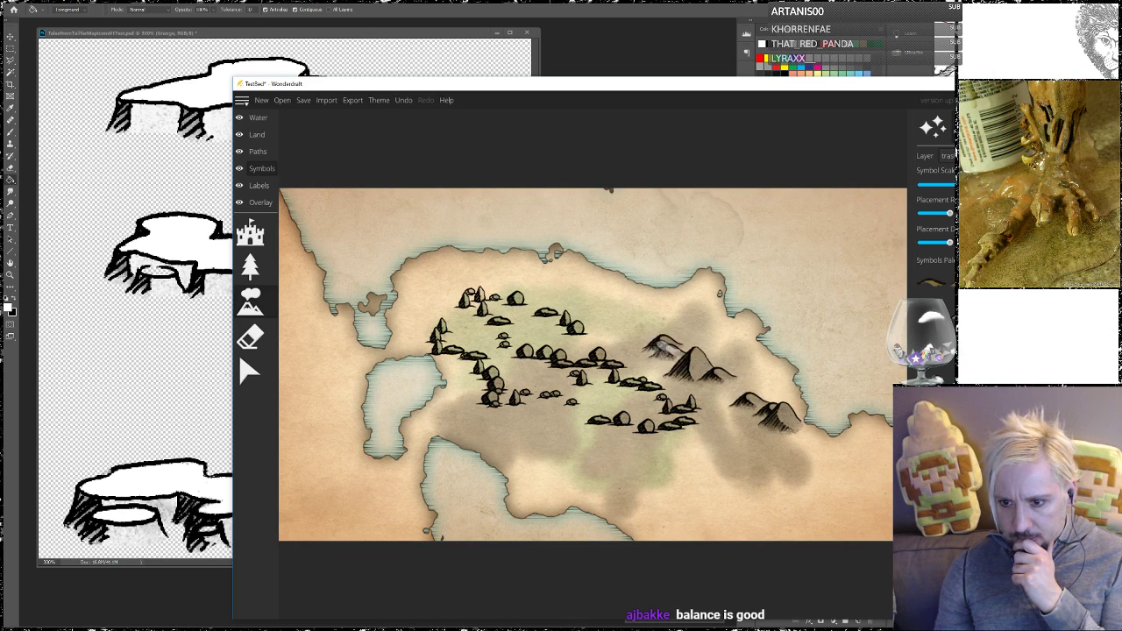
pyautogui.moveTo(731, 475)
pyautogui.mouseDown()
pyautogui.moveTo(703, 456)
pyautogui.moveTo(665, 473)
pyautogui.moveTo(703, 481)
pyautogui.moveTo(716, 509)
pyautogui.moveTo(721, 476)
pyautogui.moveTo(796, 455)
pyautogui.moveTo(698, 438)
pyautogui.moveTo(752, 447)
pyautogui.moveTo(702, 415)
pyautogui.moveTo(544, 388)
pyautogui.moveTo(569, 439)
pyautogui.moveTo(662, 503)
pyautogui.moveTo(447, 408)
pyautogui.moveTo(408, 449)
pyautogui.moveTo(395, 487)
pyautogui.moveTo(340, 506)
pyautogui.moveTo(363, 471)
pyautogui.moveTo(380, 329)
pyautogui.moveTo(333, 320)
pyautogui.mouseUp()
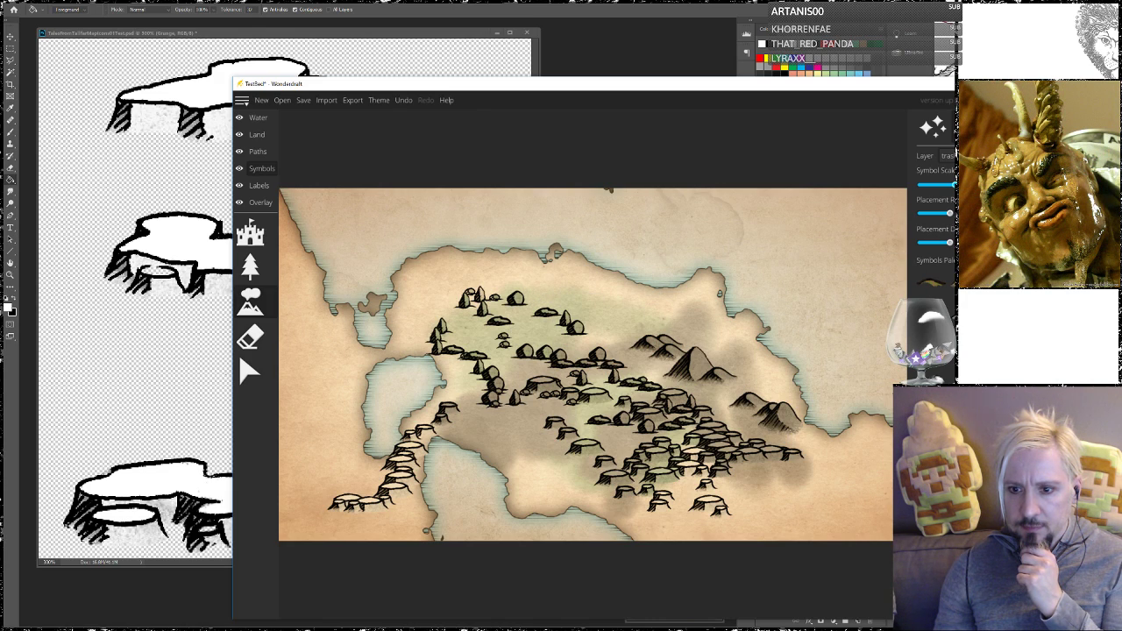
# Paint smaller plateaus along the northern green area and, at a further reduced symbol scale, tiny rocks among the western boulders
pyautogui.moveTo(554, 278); pyautogui.dragTo(612, 309)
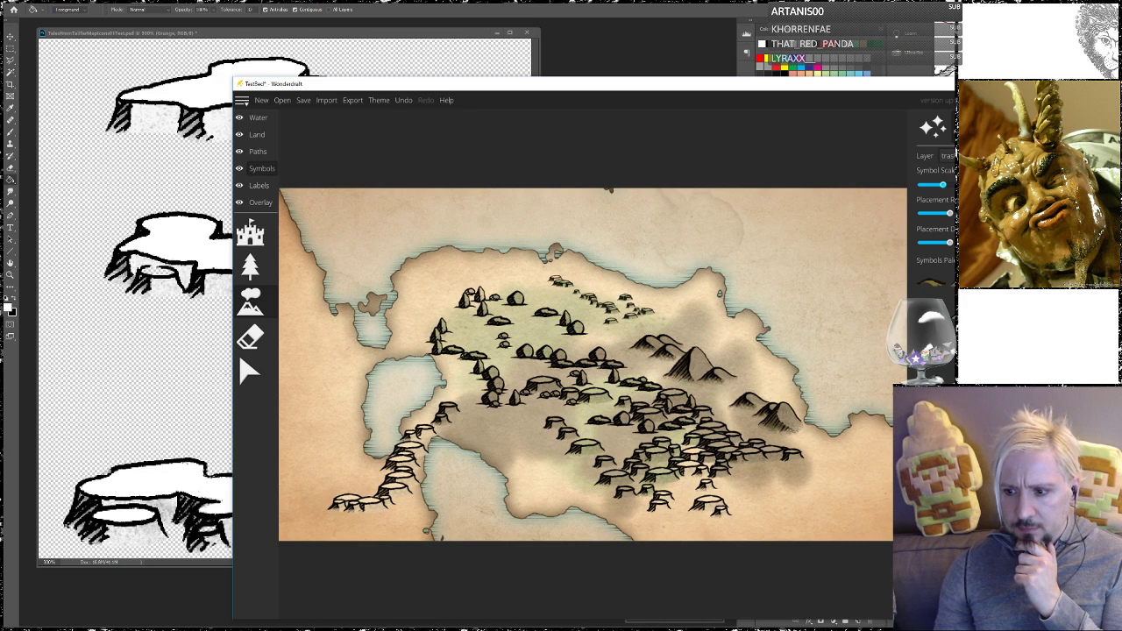
pyautogui.moveTo(943, 185); pyautogui.dragTo(931, 187)
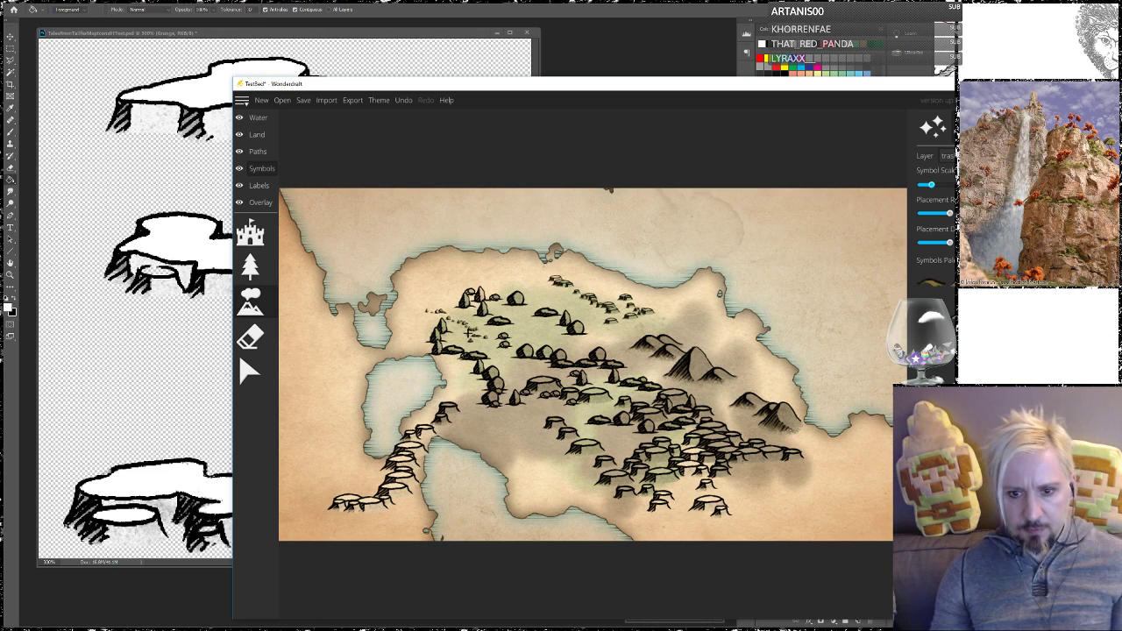
pyautogui.scroll(3, 468, 337)
pyautogui.scroll(4, 474, 328)
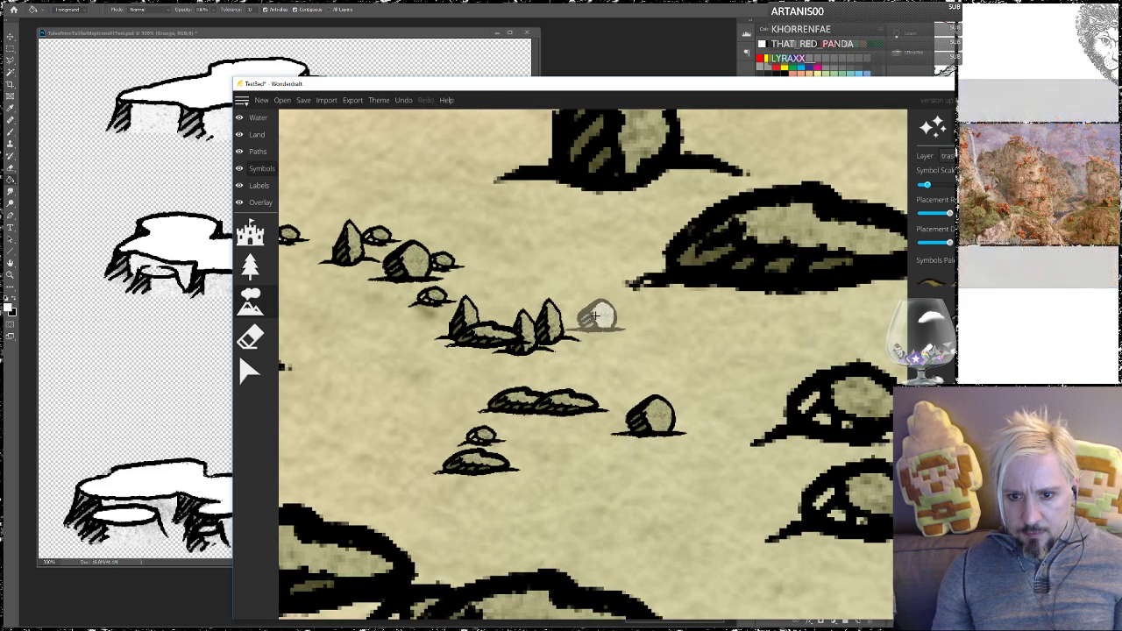
pyautogui.moveTo(766, 383)
pyautogui.mouseDown()
pyautogui.moveTo(719, 413)
pyautogui.moveTo(743, 476)
pyautogui.moveTo(706, 502)
pyautogui.moveTo(675, 498)
pyautogui.mouseUp()
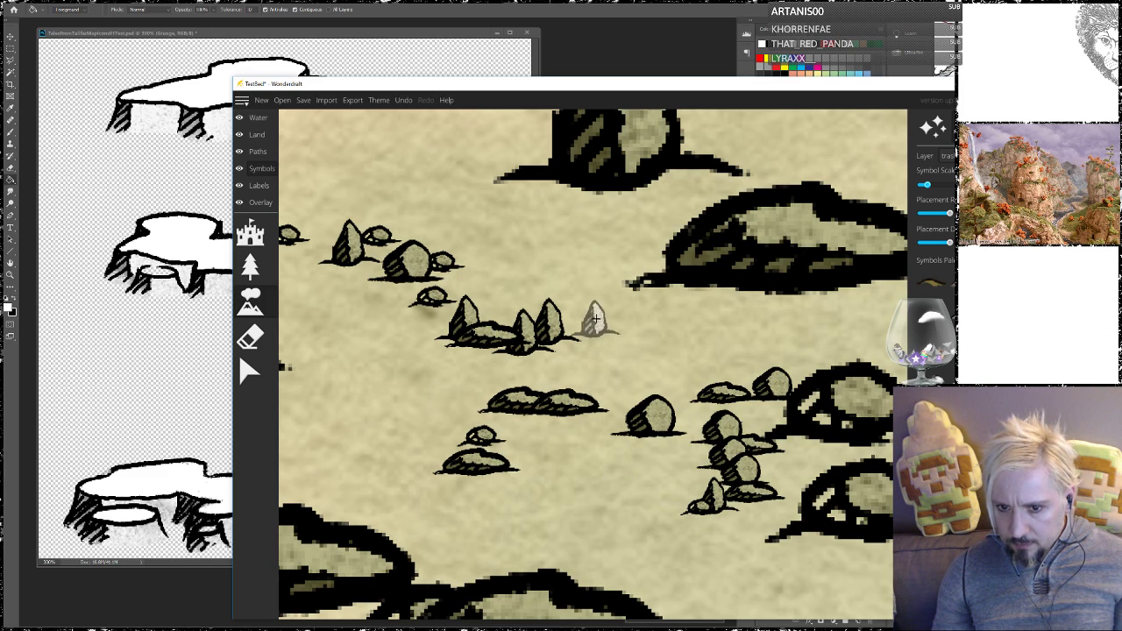
pyautogui.moveTo(593, 318); pyautogui.dragTo(658, 322)
# Scatter rocks at a slightly larger symbol scale southeast of the tiny ones, and quit Wonderdraft discarding the map changes
pyautogui.scroll(-3, 610, 278)
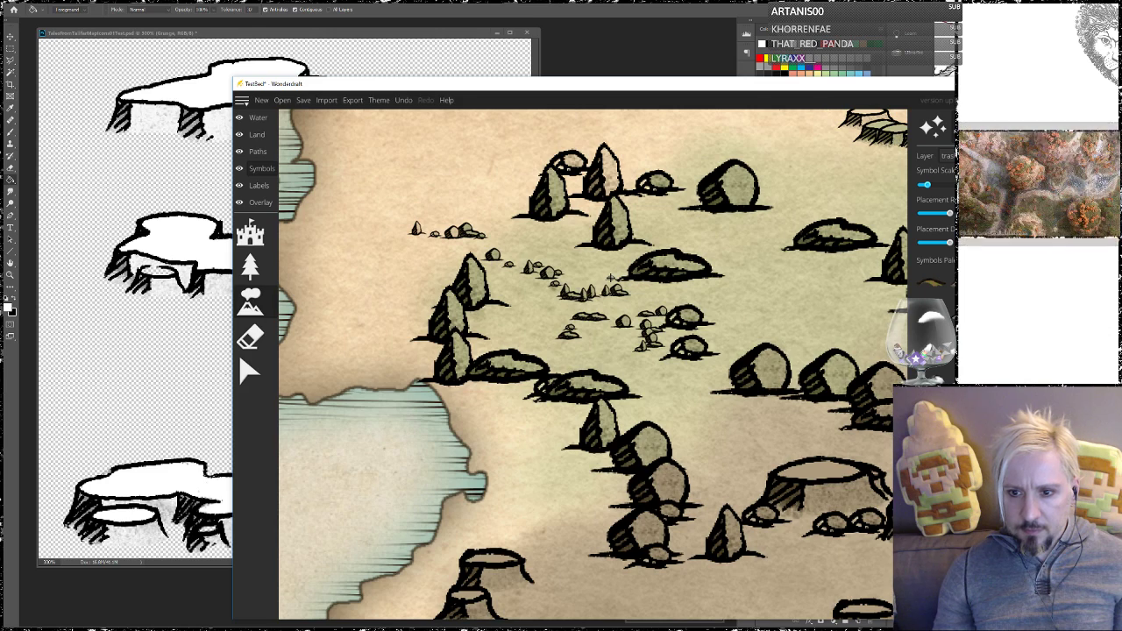
pyautogui.scroll(-2, 610, 278)
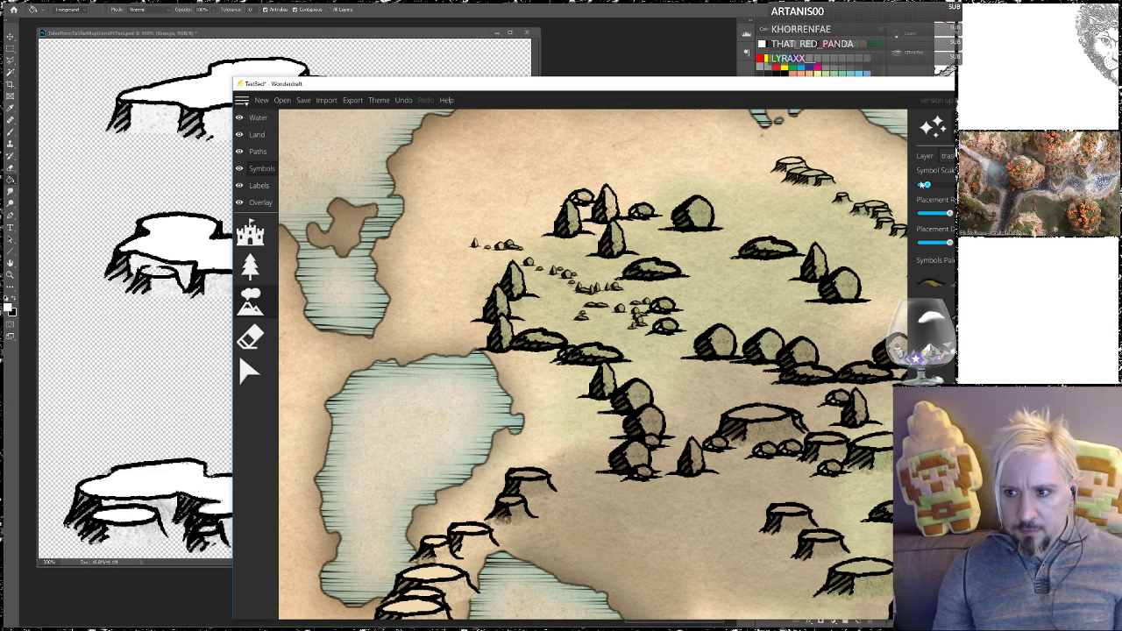
pyautogui.moveTo(657, 344); pyautogui.dragTo(684, 379)
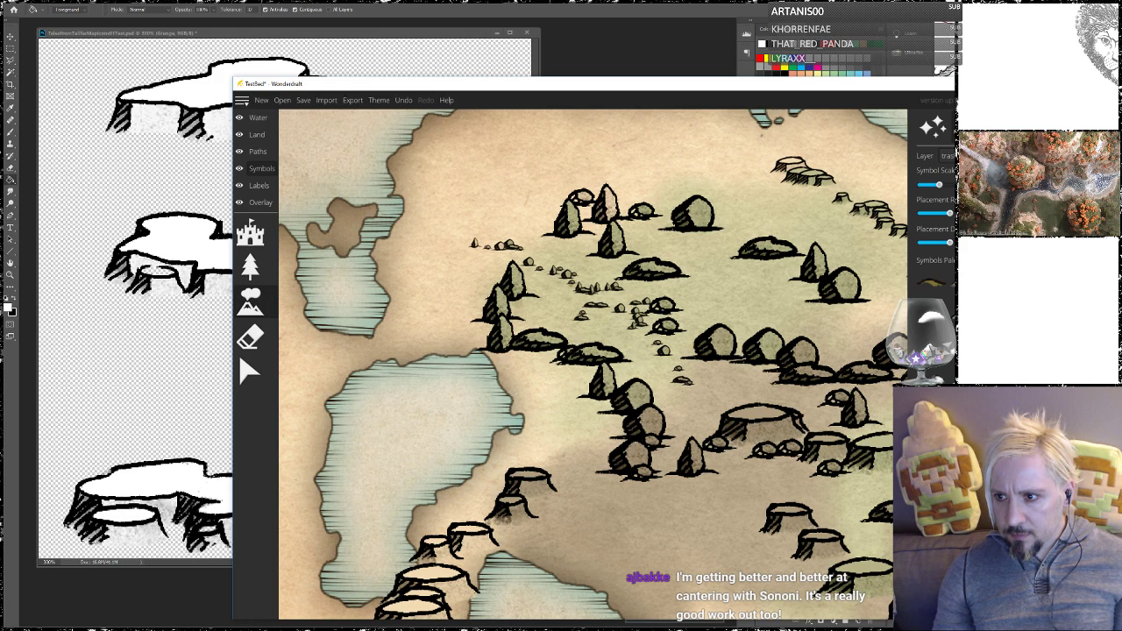
pyautogui.moveTo(752, 363)
pyautogui.mouseDown()
pyautogui.moveTo(683, 402)
pyautogui.moveTo(712, 401)
pyautogui.mouseUp()
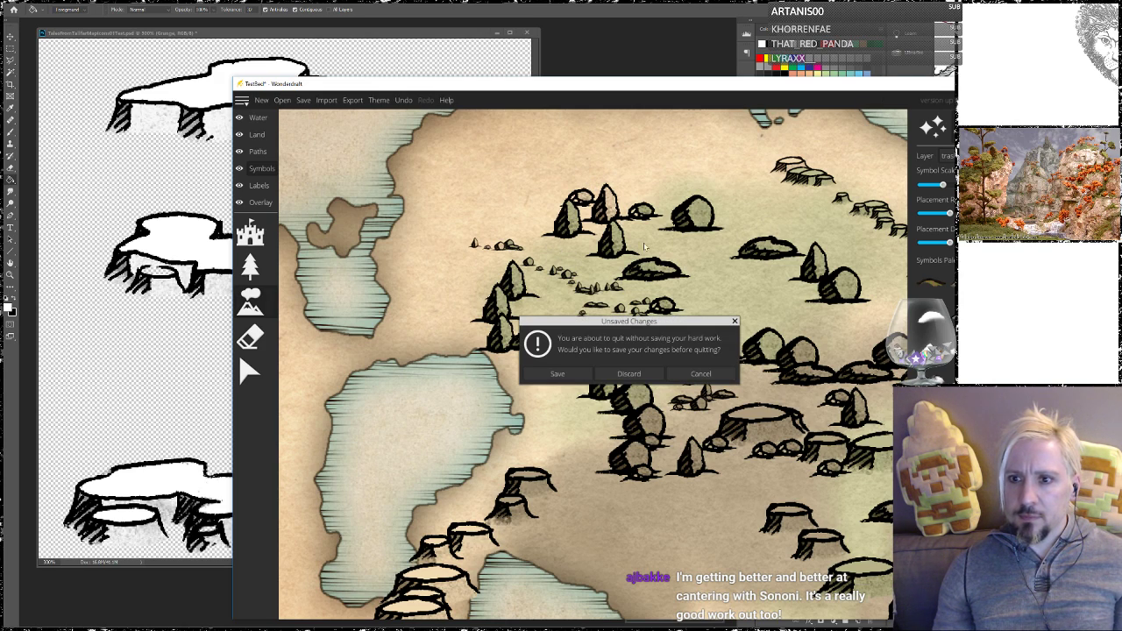
pyautogui.click(609, 370)
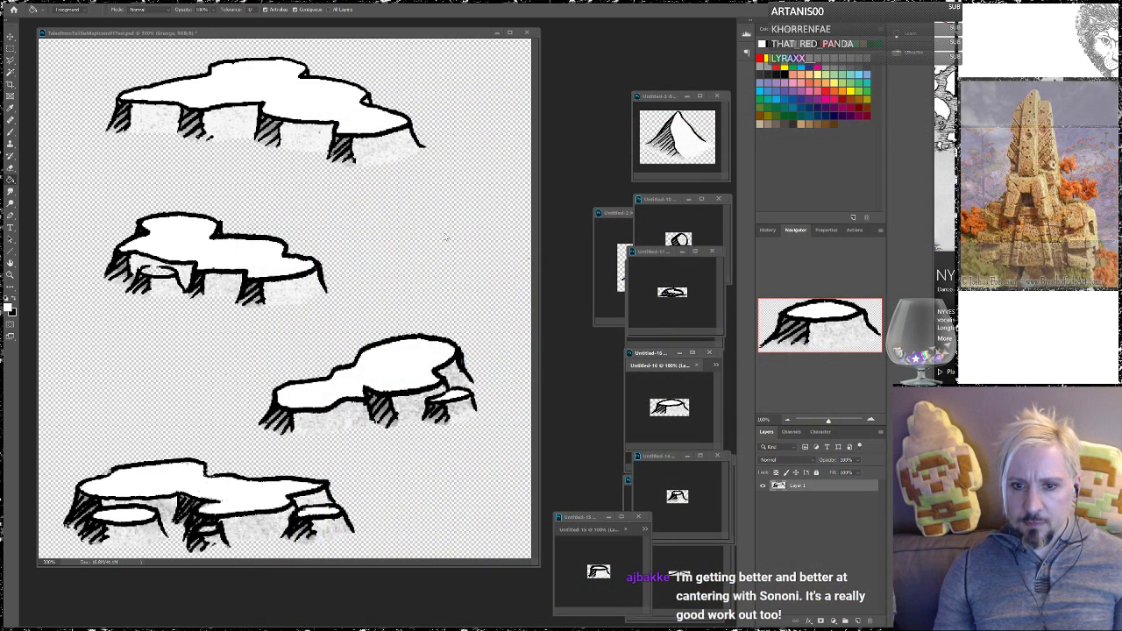
# Save the large map icon sheet in Photoshop and close it
pyautogui.click(312, 36)
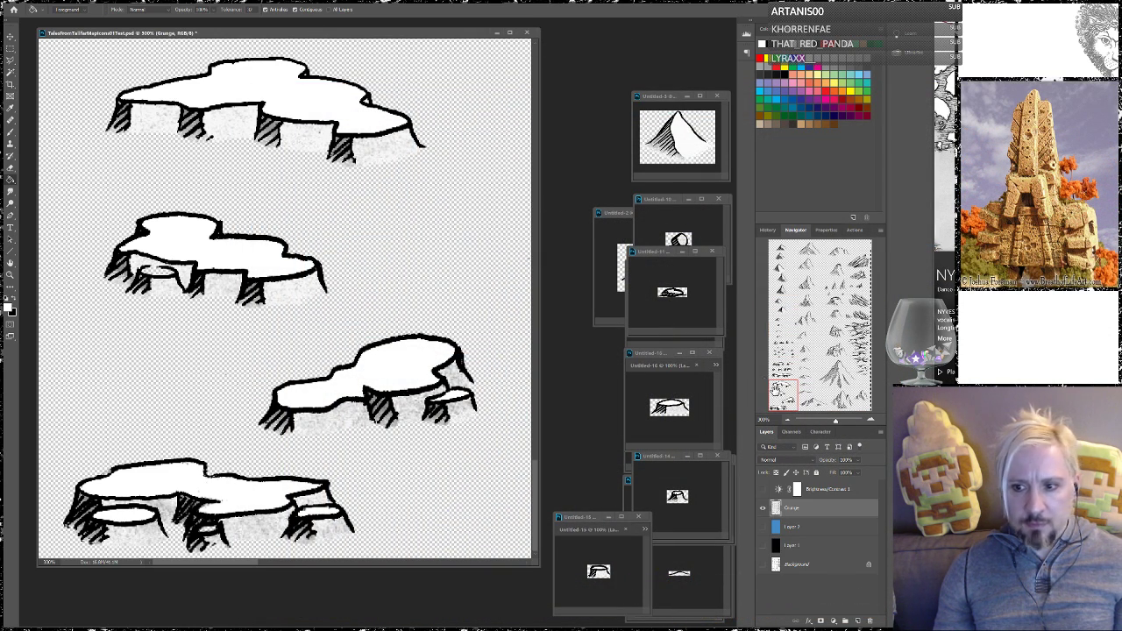
pyautogui.moveTo(783, 398); pyautogui.dragTo(776, 340)
pyautogui.moveTo(787, 334); pyautogui.dragTo(804, 253)
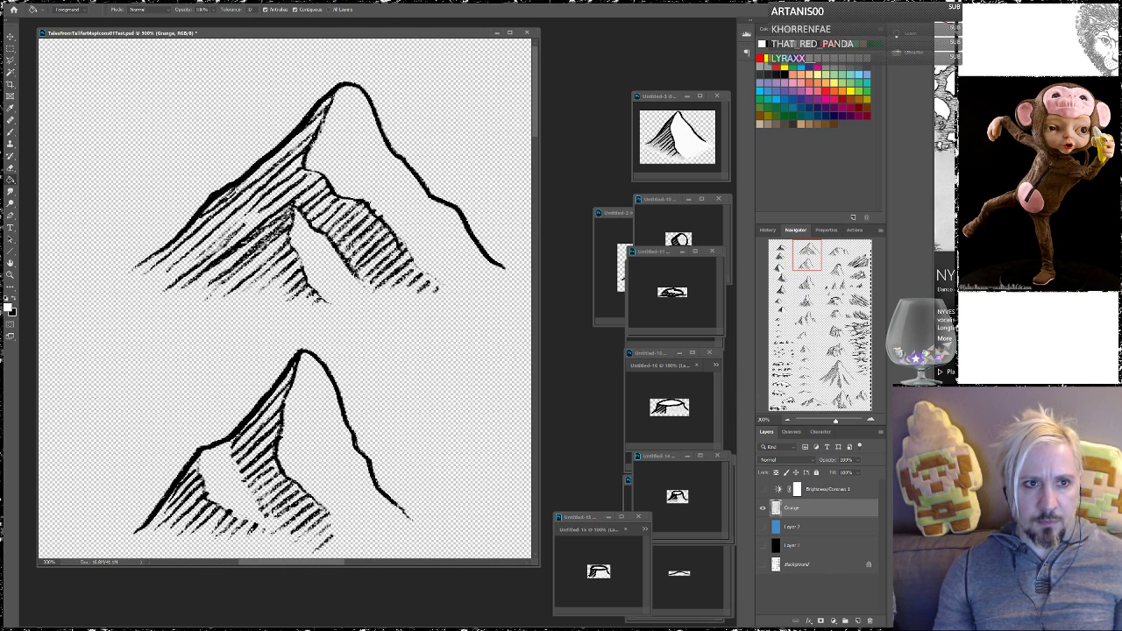
pyautogui.click(26, 3)
pyautogui.click(53, 85)
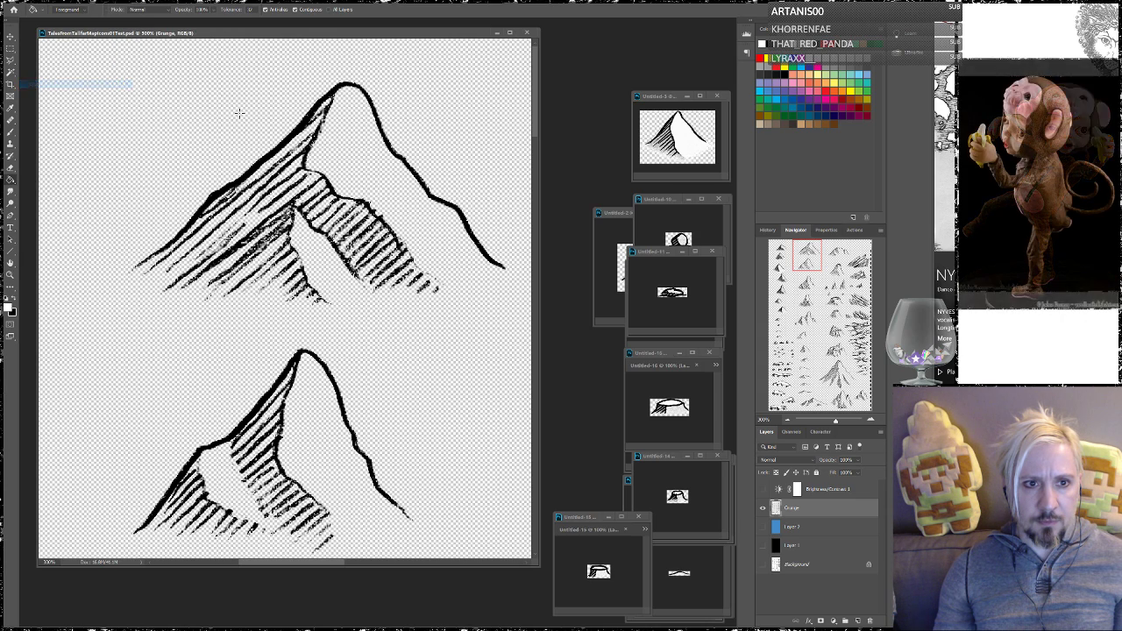
pyautogui.click(526, 33)
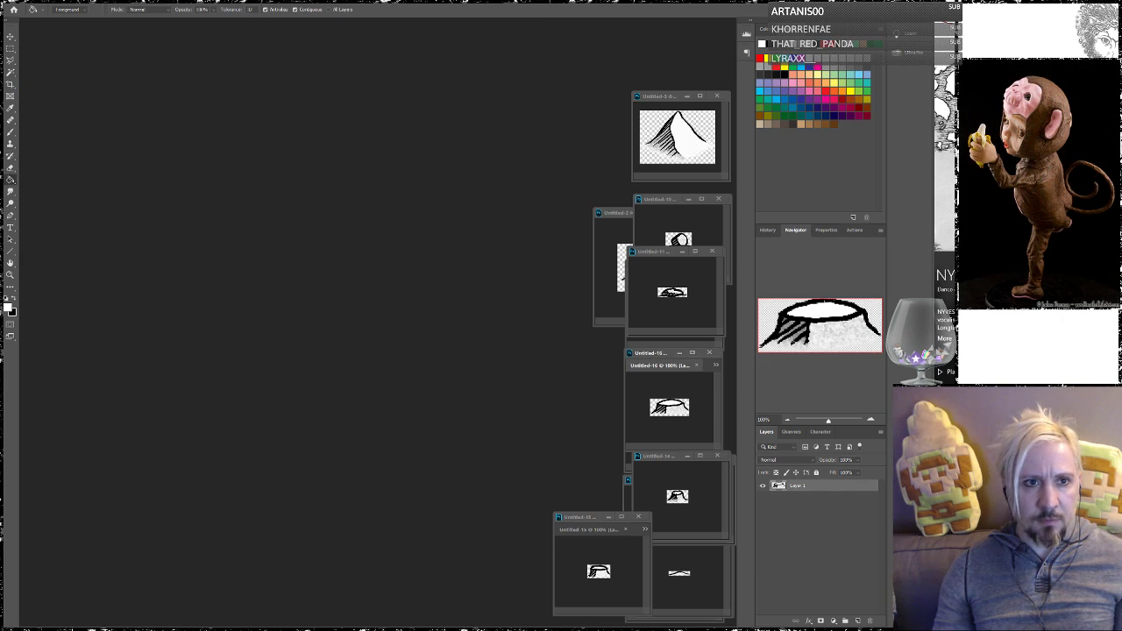
pyautogui.click(26, 2)
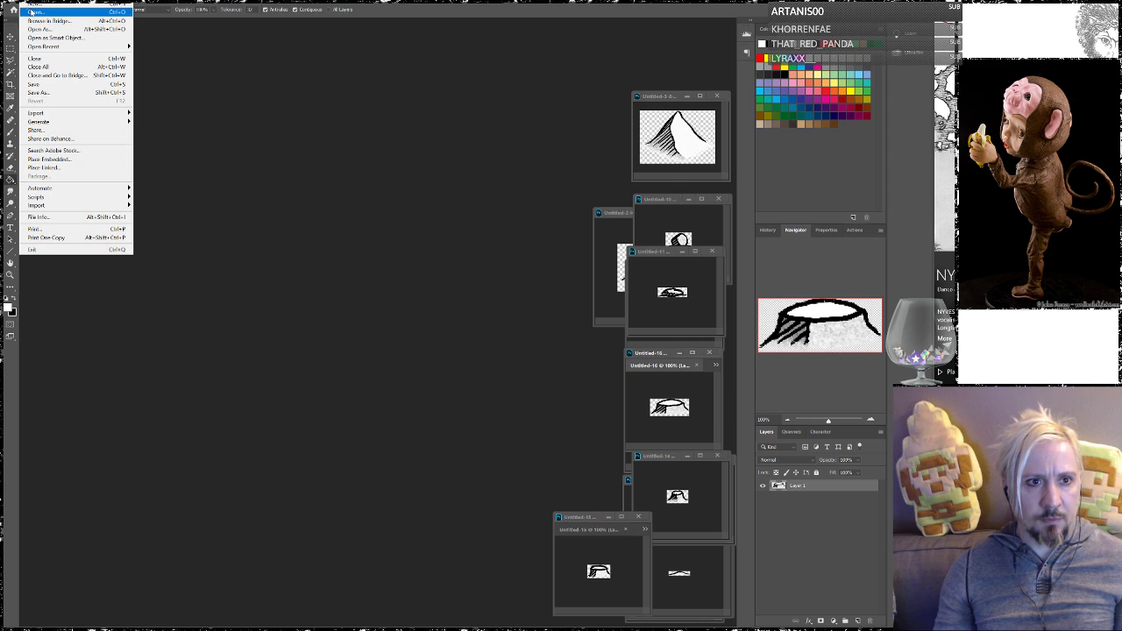
pyautogui.click(33, 12)
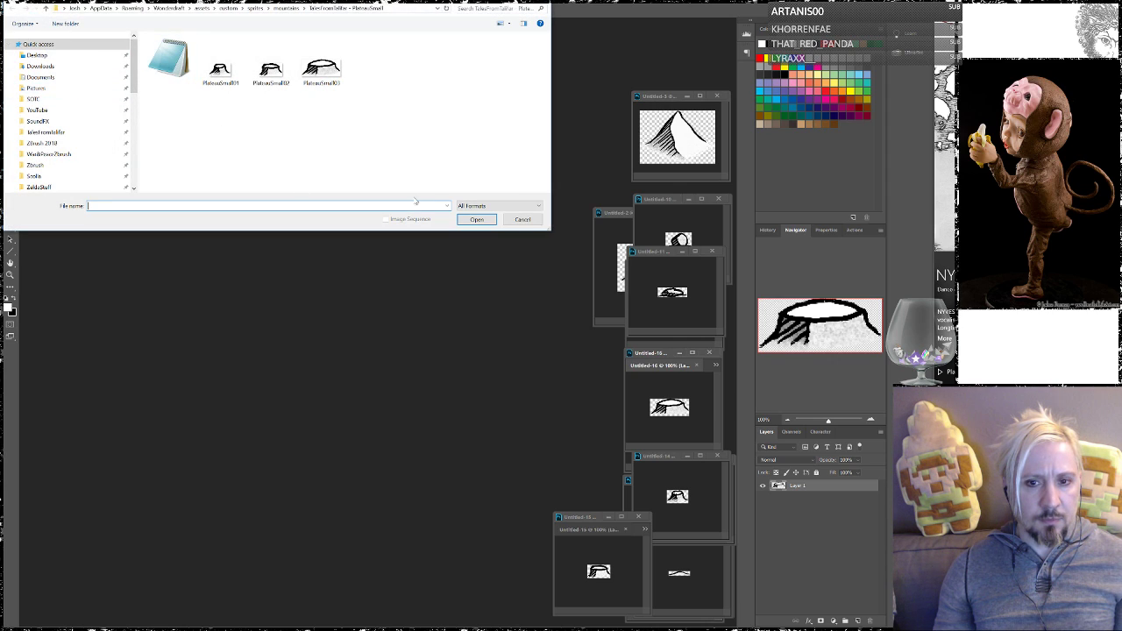
pyautogui.press('Escape')
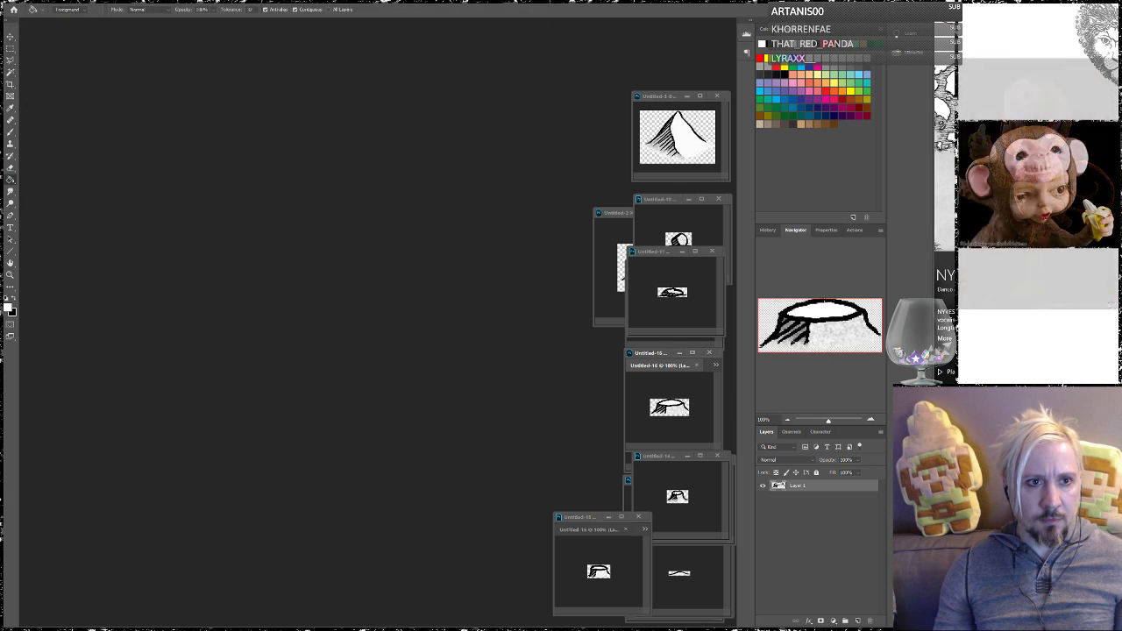
# Reopen the recent map icon sheet, hide its Grunge layer and make the Color1 layer active
pyautogui.click(26, 2)
pyautogui.moveTo(77, 51)
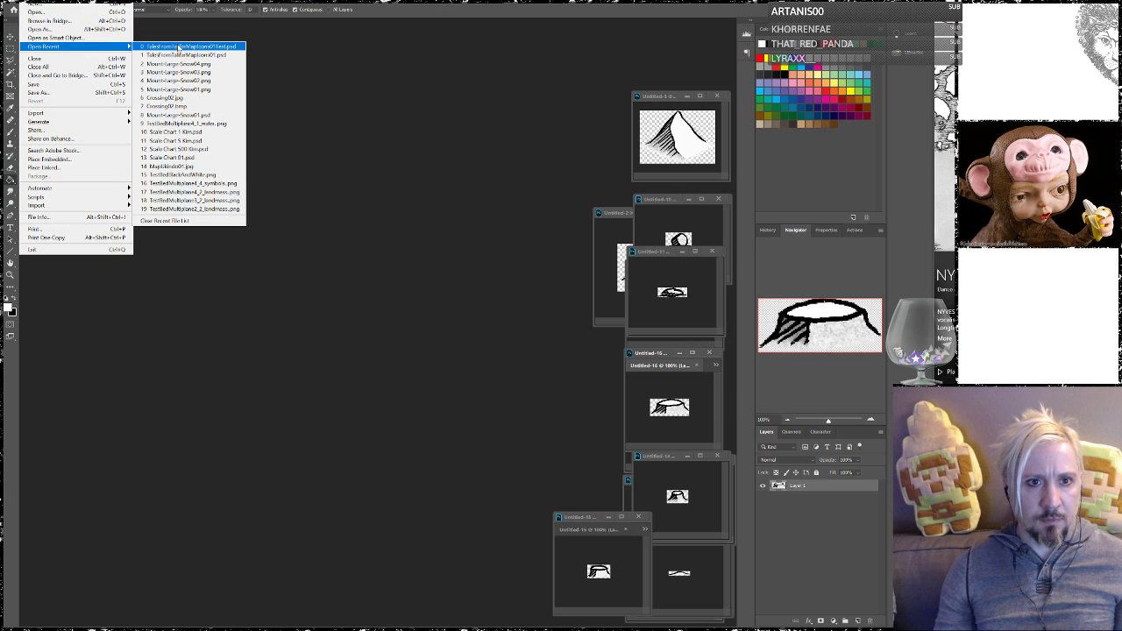
pyautogui.click(189, 47)
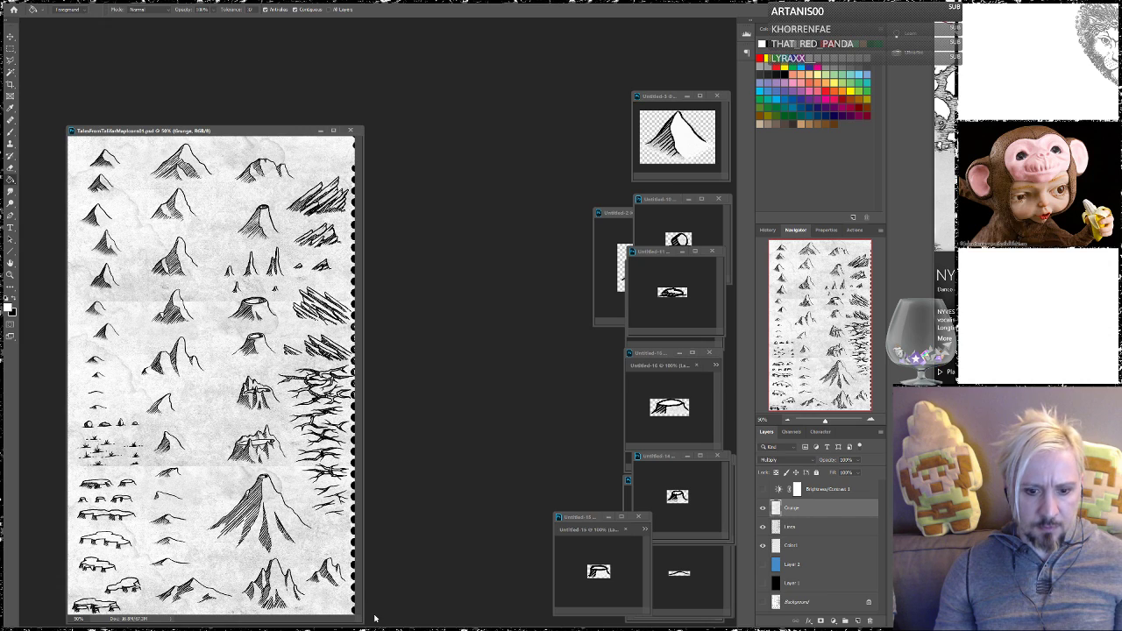
pyautogui.click(762, 508)
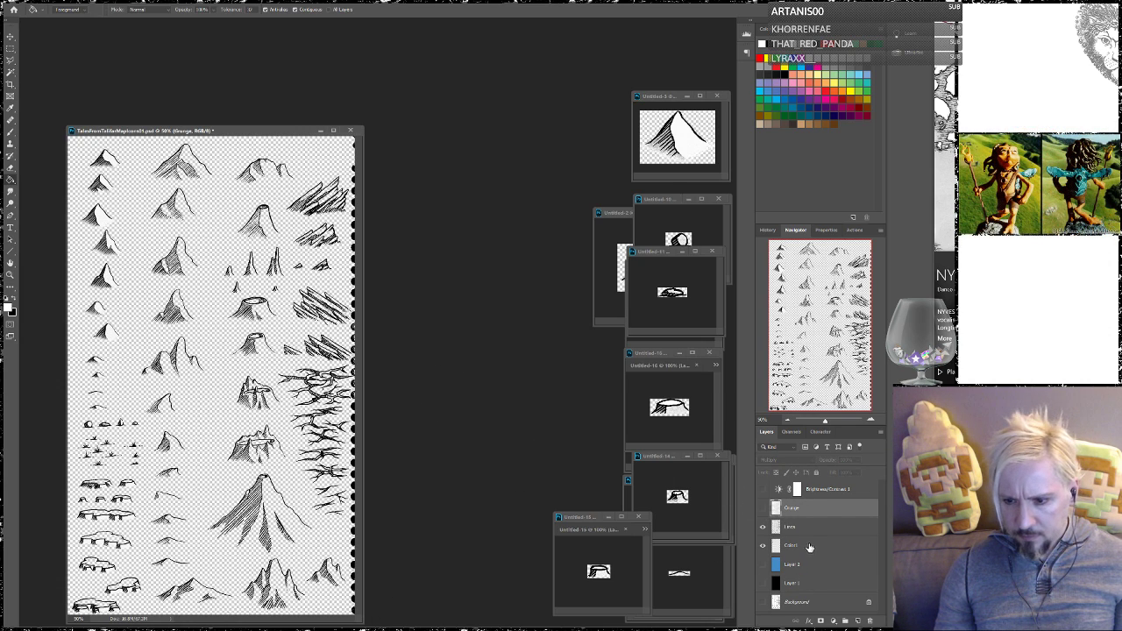
pyautogui.click(784, 526)
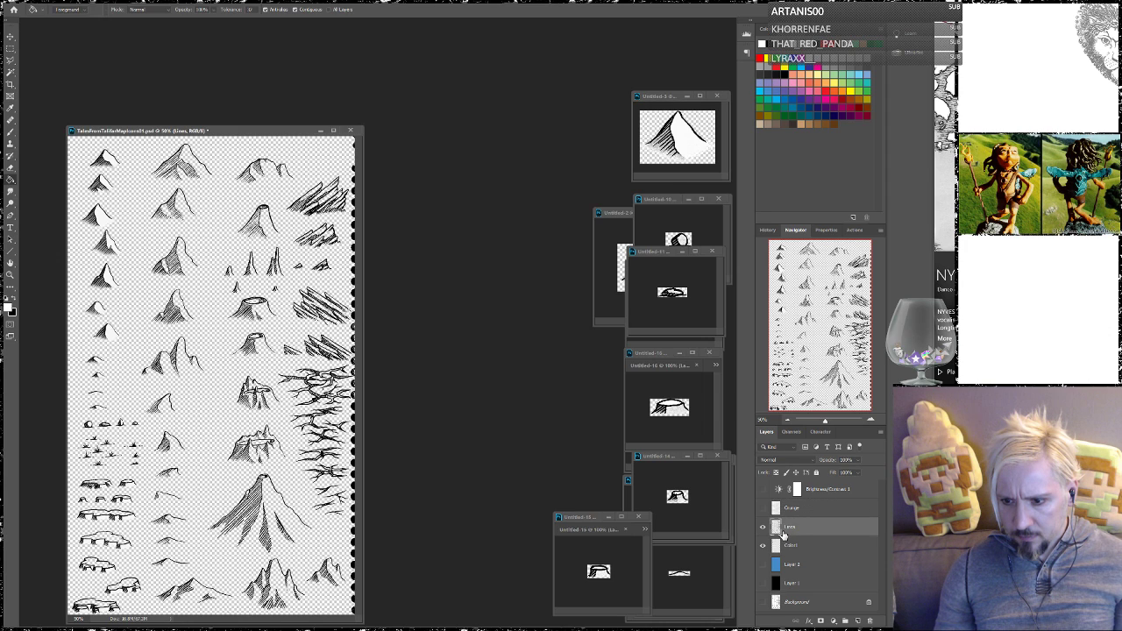
pyautogui.click(798, 546)
# With the Brush tool, sample the grey of a small mountain's shading and paint it over the hatched slopes of the second column's first mountain
pyautogui.click(871, 421)
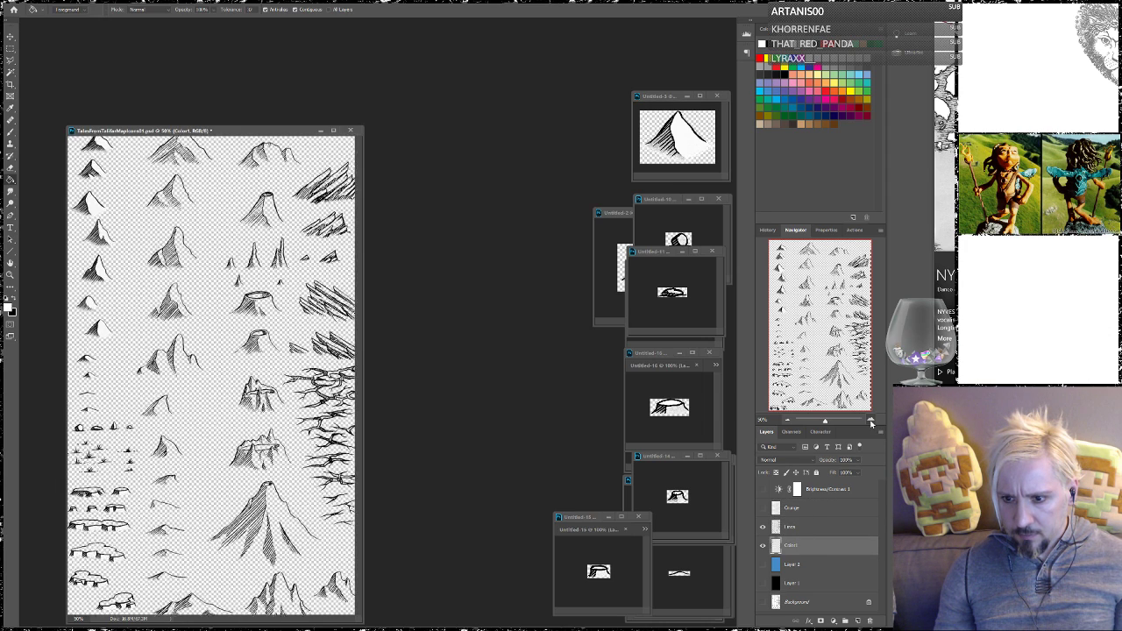
pyautogui.moveTo(295, 124); pyautogui.dragTo(279, 19)
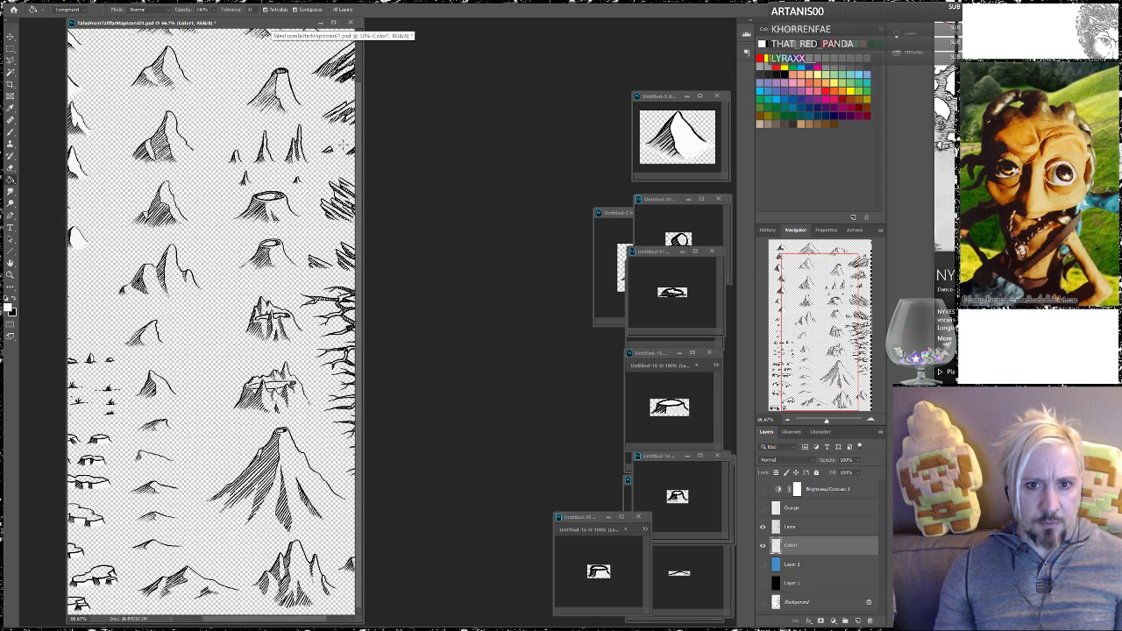
pyautogui.moveTo(362, 138); pyautogui.dragTo(525, 139)
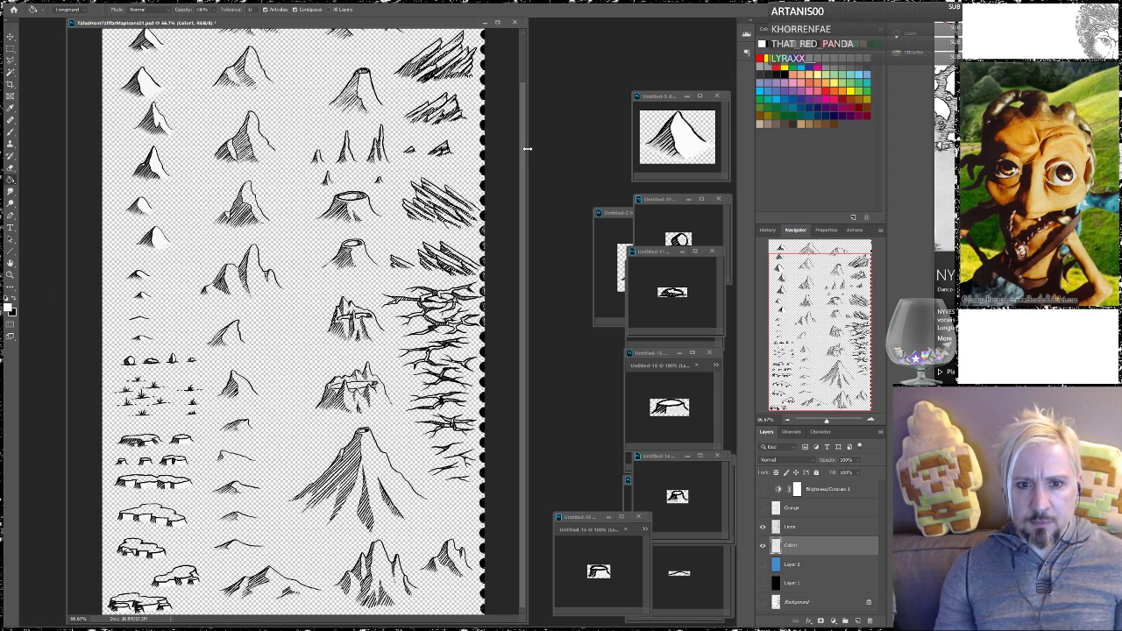
pyautogui.moveTo(831, 373); pyautogui.dragTo(829, 326)
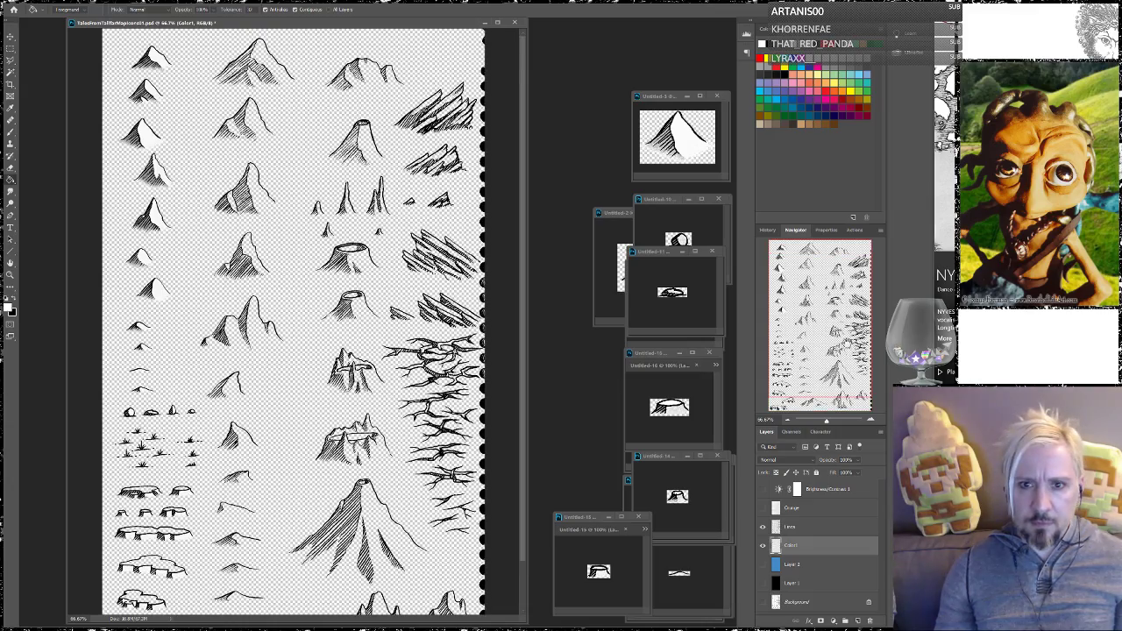
pyautogui.click(871, 422)
pyautogui.click(871, 422)
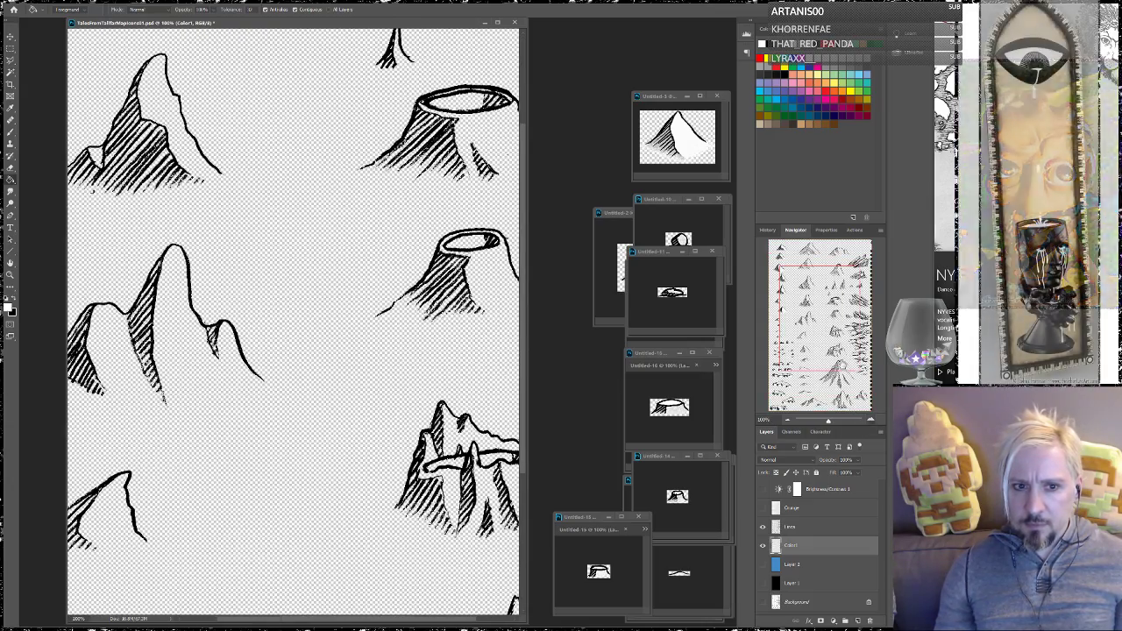
pyautogui.moveTo(833, 338); pyautogui.dragTo(801, 251)
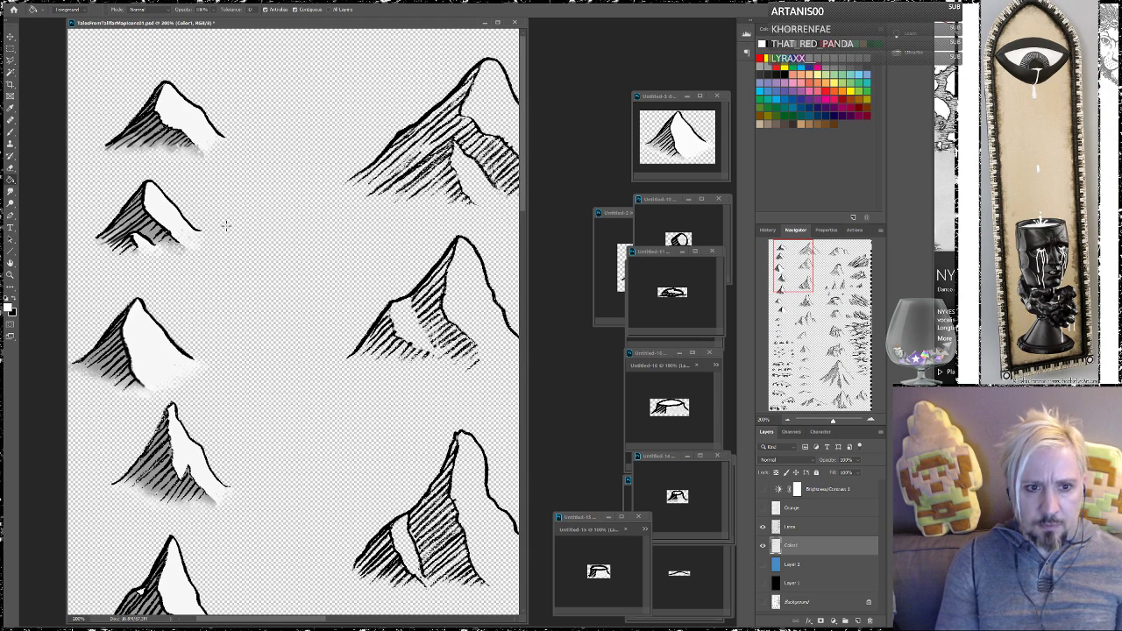
pyautogui.click(11, 120)
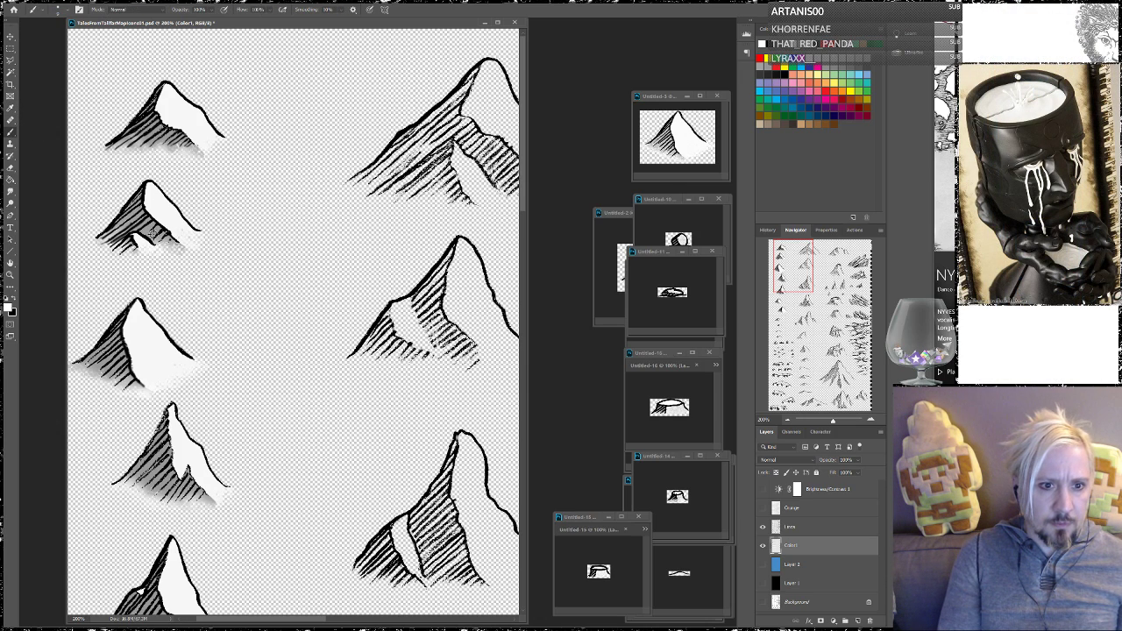
pyautogui.keyDown('alt'); pyautogui.click(145, 238); pyautogui.keyUp('alt')
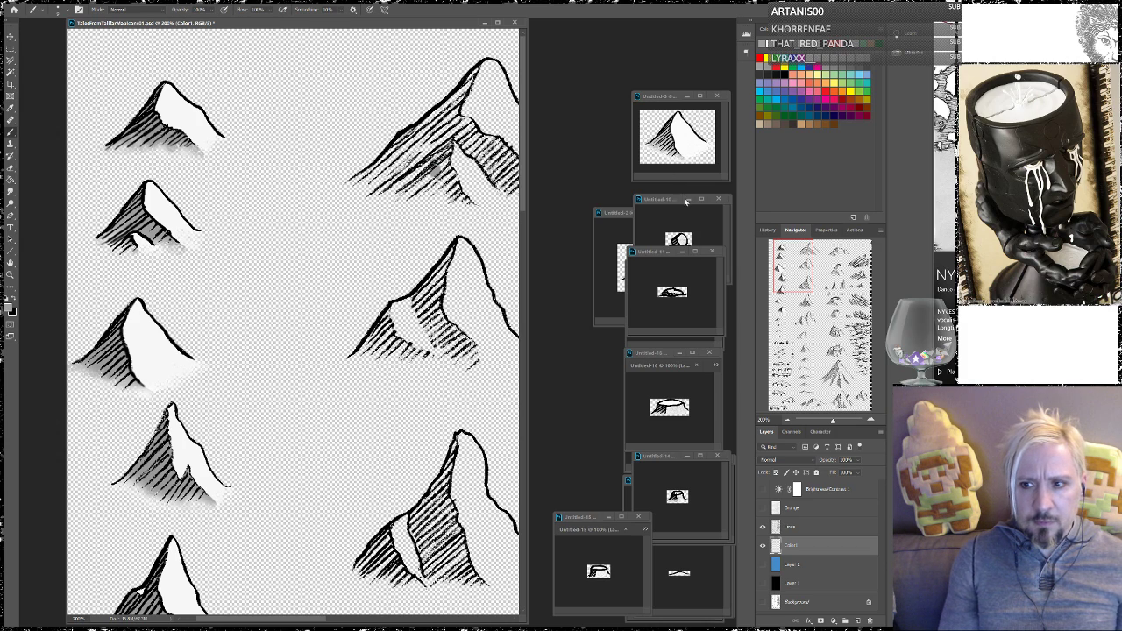
pyautogui.moveTo(800, 265); pyautogui.dragTo(806, 265)
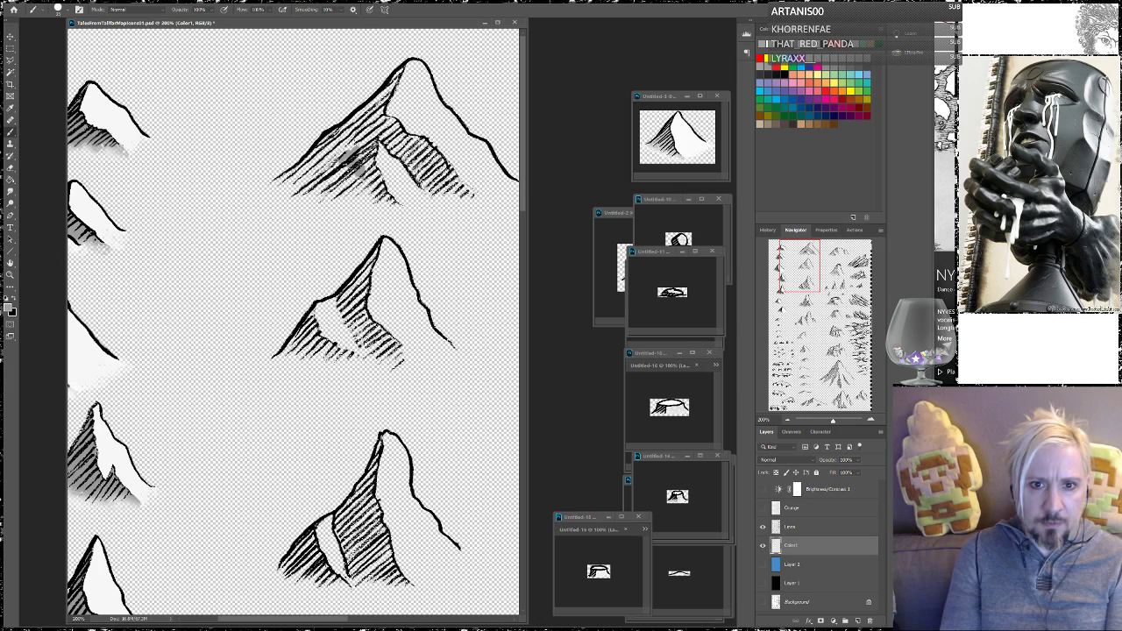
pyautogui.moveTo(363, 147)
pyautogui.mouseDown()
pyautogui.moveTo(329, 160)
pyautogui.moveTo(338, 132)
pyautogui.moveTo(292, 179)
pyautogui.moveTo(349, 181)
pyautogui.moveTo(268, 197)
pyautogui.moveTo(387, 208)
pyautogui.mouseUp()
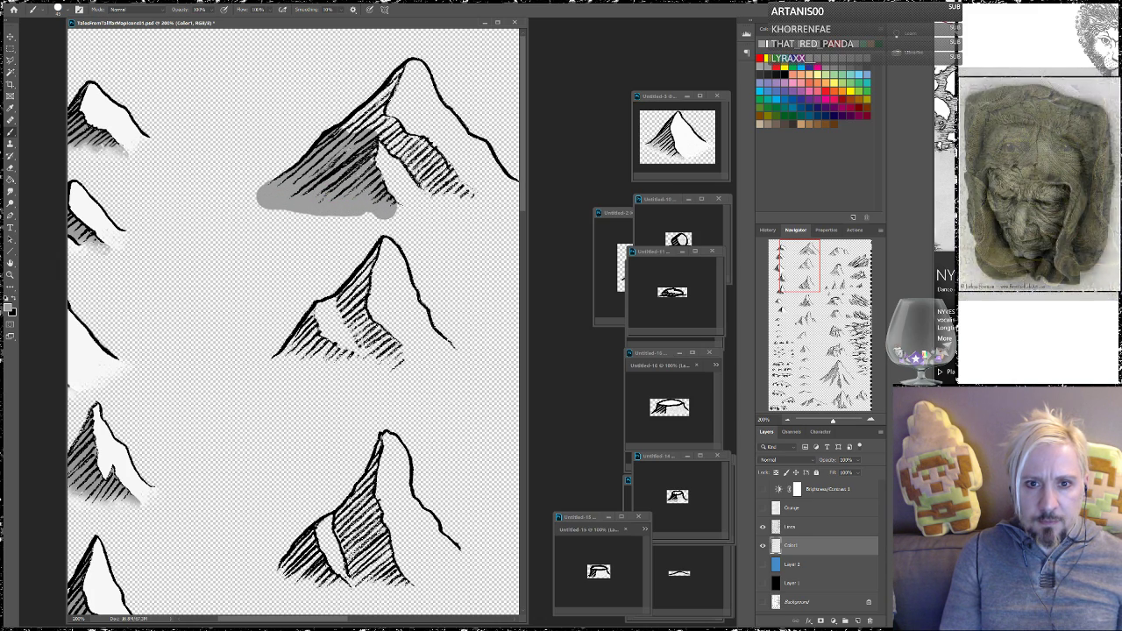
pyautogui.moveTo(366, 167)
pyautogui.mouseDown()
pyautogui.moveTo(369, 125)
pyautogui.moveTo(437, 186)
pyautogui.moveTo(472, 195)
pyautogui.moveTo(434, 153)
pyautogui.moveTo(361, 112)
pyautogui.moveTo(379, 91)
pyautogui.mouseUp()
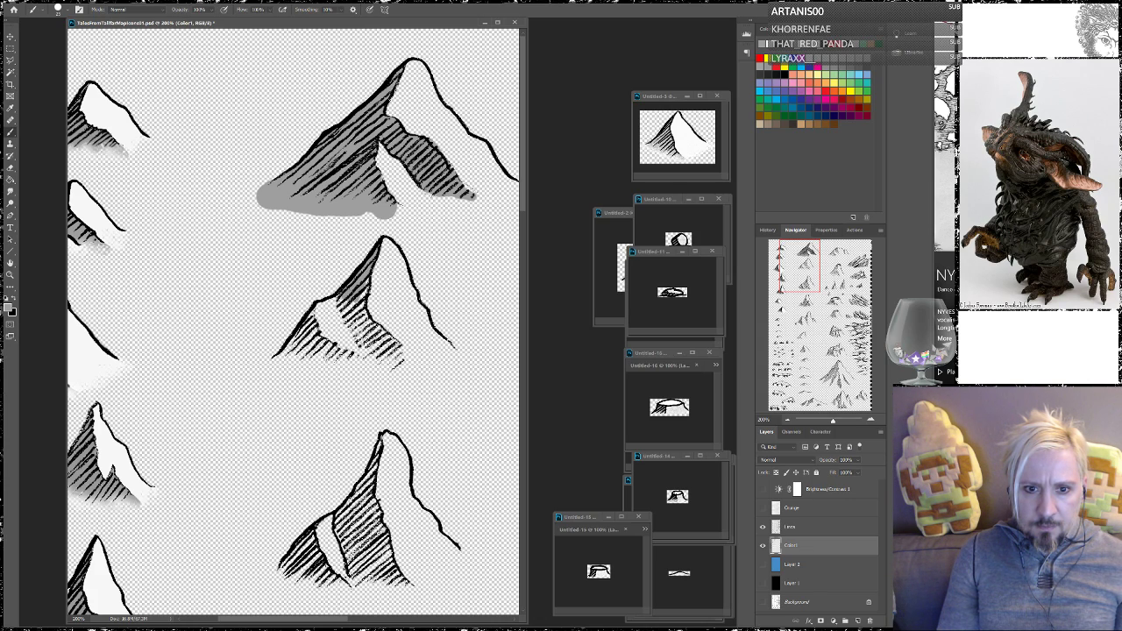
# Paint grey shading over the hatched slopes and along the base of the second mountain in that column, leaving the middle ridge face unshaded
pyautogui.moveTo(364, 316)
pyautogui.mouseDown()
pyautogui.moveTo(346, 340)
pyautogui.moveTo(411, 379)
pyautogui.moveTo(385, 347)
pyautogui.moveTo(371, 349)
pyautogui.mouseUp()
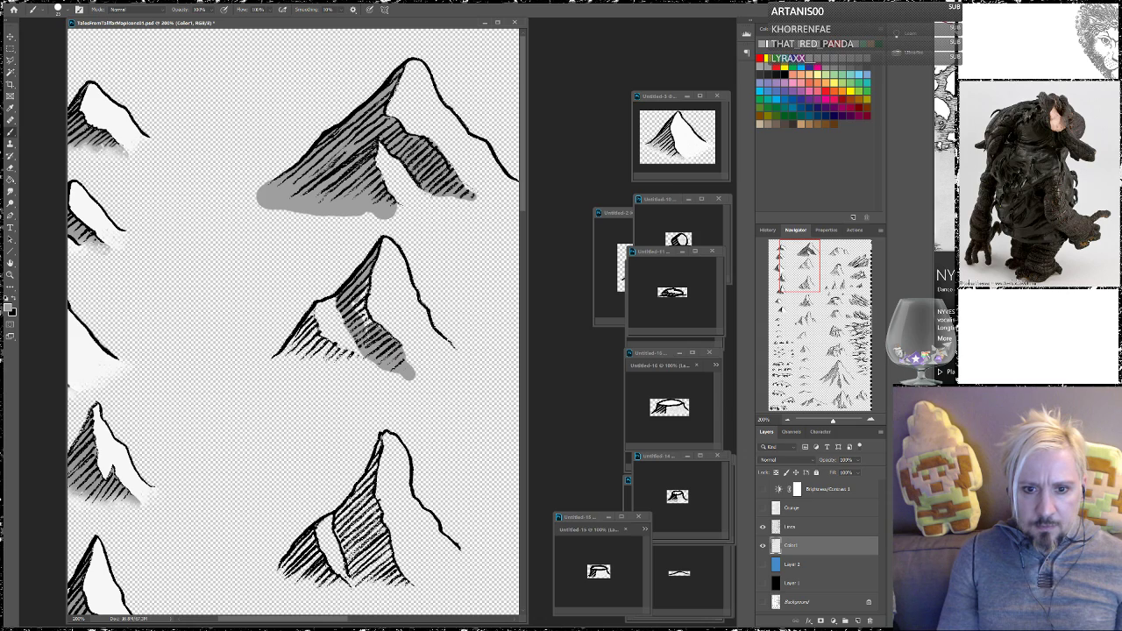
pyautogui.moveTo(367, 291); pyautogui.dragTo(354, 314)
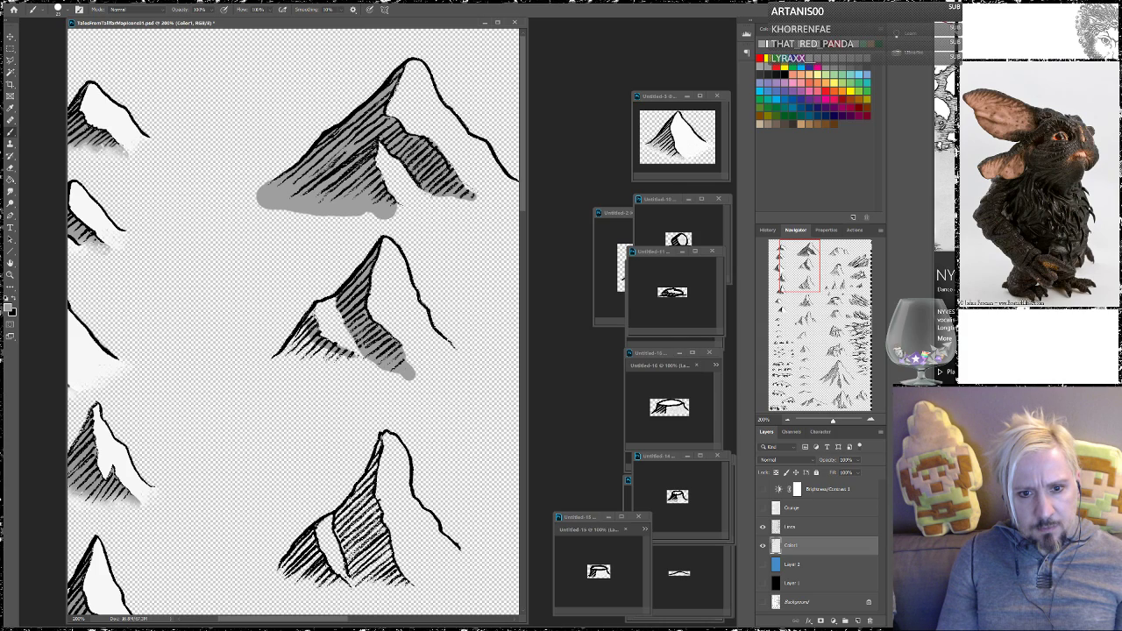
pyautogui.moveTo(301, 330)
pyautogui.mouseDown()
pyautogui.moveTo(284, 360)
pyautogui.moveTo(362, 372)
pyautogui.moveTo(336, 368)
pyautogui.mouseUp()
pyautogui.moveTo(326, 351); pyautogui.dragTo(291, 372)
pyautogui.moveTo(322, 356)
pyautogui.mouseDown()
pyautogui.moveTo(294, 375)
pyautogui.moveTo(312, 375)
pyautogui.mouseUp()
# Shade the hatched faces, base and upper ridge edge of the column's third mountain in grey
pyautogui.moveTo(393, 363)
pyautogui.mouseDown()
pyautogui.moveTo(370, 377)
pyautogui.moveTo(363, 268)
pyautogui.mouseUp()
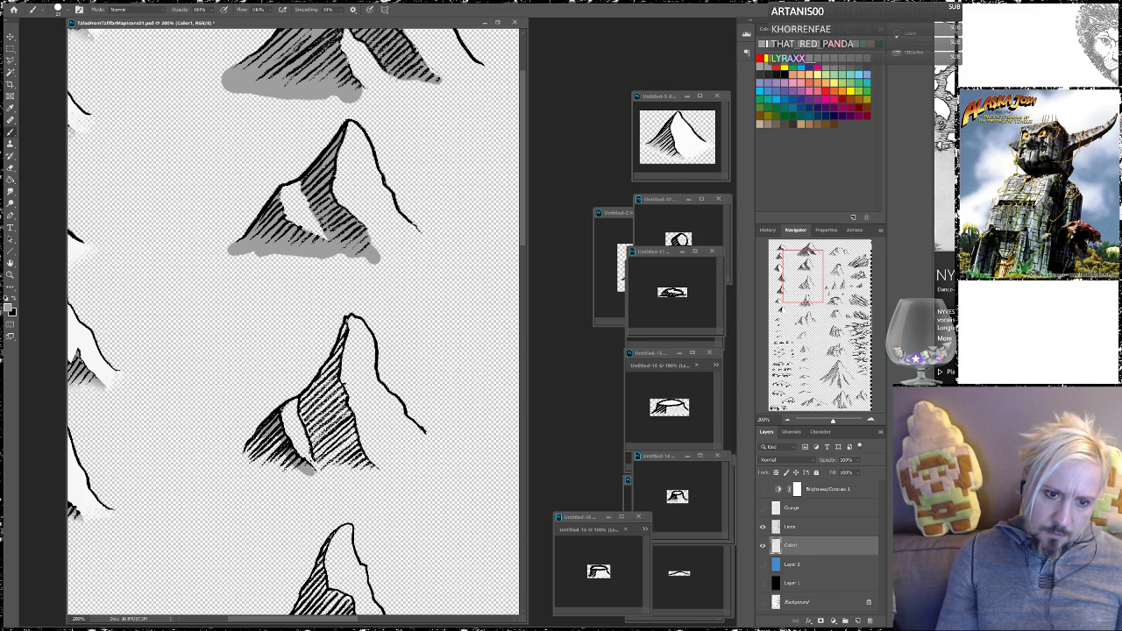
pyautogui.moveTo(245, 458)
pyautogui.mouseDown()
pyautogui.moveTo(338, 477)
pyautogui.moveTo(315, 452)
pyautogui.moveTo(308, 405)
pyautogui.mouseUp()
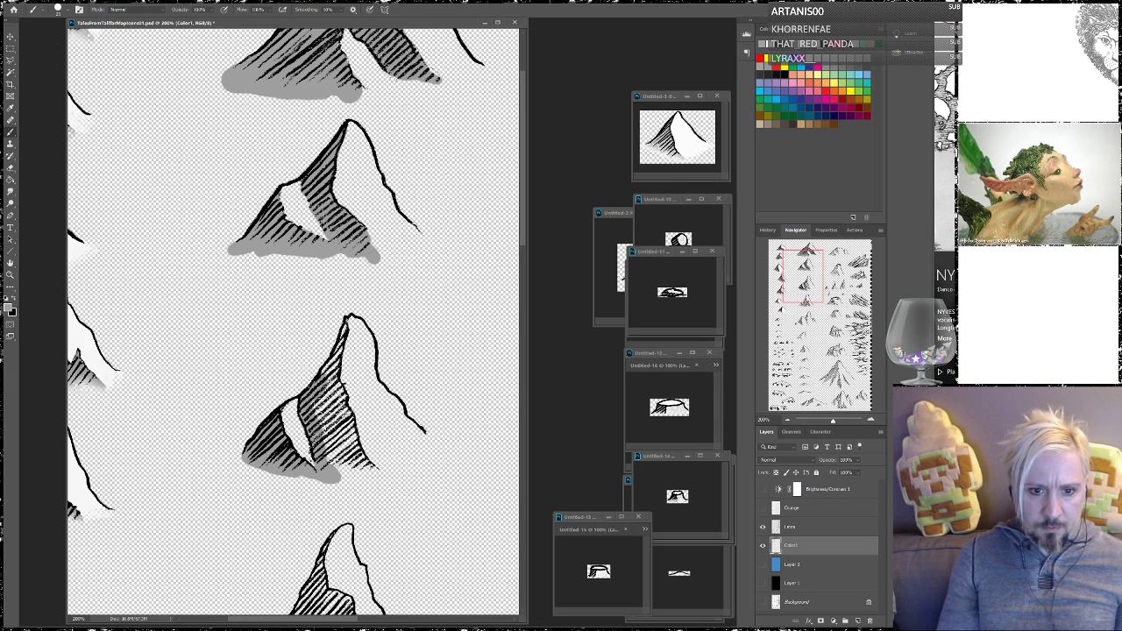
pyautogui.moveTo(323, 378)
pyautogui.mouseDown()
pyautogui.moveTo(351, 326)
pyautogui.moveTo(321, 413)
pyautogui.moveTo(336, 463)
pyautogui.moveTo(384, 480)
pyautogui.moveTo(344, 440)
pyautogui.moveTo(343, 415)
pyautogui.moveTo(344, 454)
pyautogui.mouseUp()
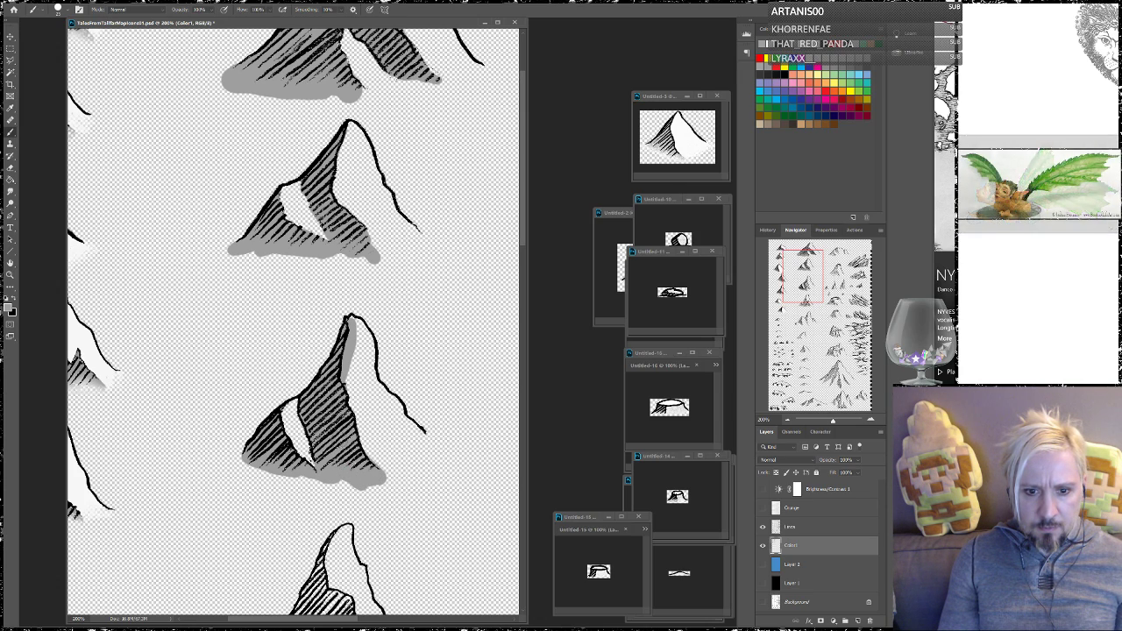
# Fill the fourth mountain's hatched areas with grey, extending the shading along its base and beside the peak
pyautogui.moveTo(338, 399)
pyautogui.mouseDown()
pyautogui.moveTo(324, 354)
pyautogui.moveTo(328, 196)
pyautogui.moveTo(342, 187)
pyautogui.mouseUp()
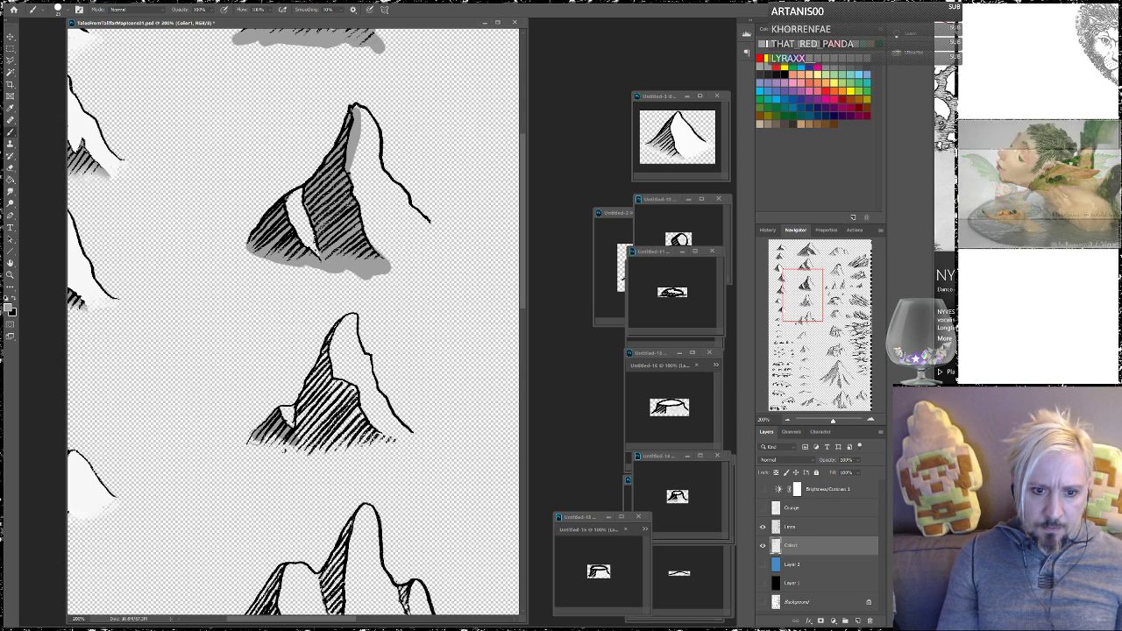
pyautogui.moveTo(254, 440)
pyautogui.mouseDown()
pyautogui.moveTo(282, 449)
pyautogui.moveTo(236, 463)
pyautogui.moveTo(412, 445)
pyautogui.moveTo(372, 435)
pyautogui.mouseUp()
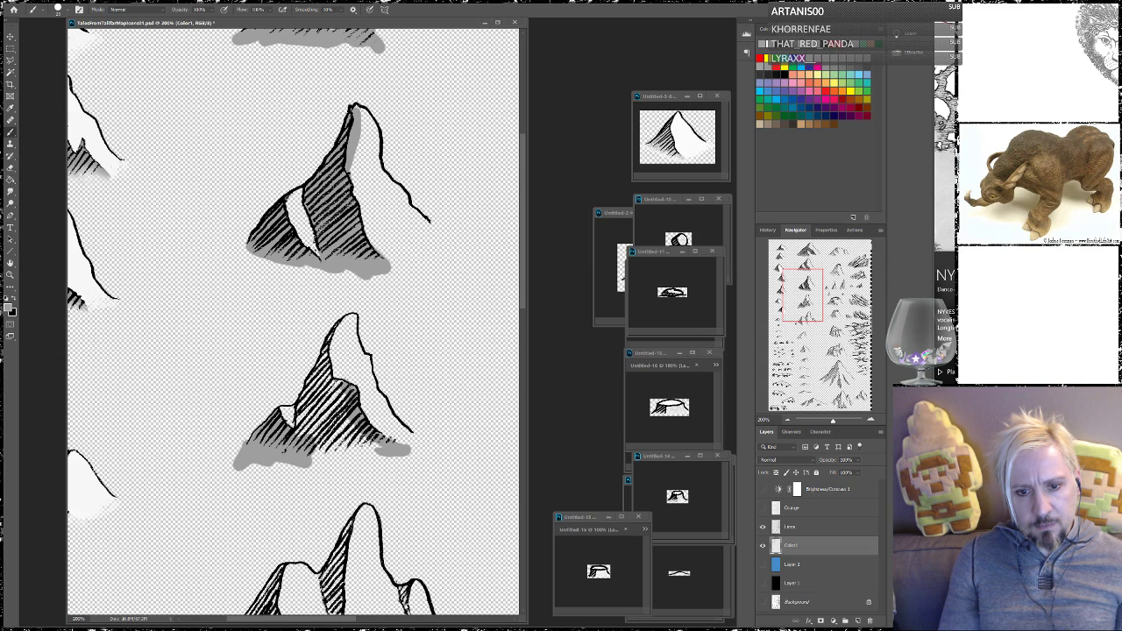
pyautogui.moveTo(351, 417)
pyautogui.mouseDown()
pyautogui.moveTo(377, 452)
pyautogui.moveTo(347, 438)
pyautogui.moveTo(337, 394)
pyautogui.moveTo(351, 449)
pyautogui.moveTo(316, 449)
pyautogui.moveTo(352, 454)
pyautogui.mouseUp()
pyautogui.moveTo(340, 389)
pyautogui.mouseDown()
pyautogui.moveTo(310, 440)
pyautogui.moveTo(310, 407)
pyautogui.mouseUp()
pyautogui.moveTo(323, 410)
pyautogui.mouseDown()
pyautogui.moveTo(303, 433)
pyautogui.moveTo(297, 424)
pyautogui.mouseUp()
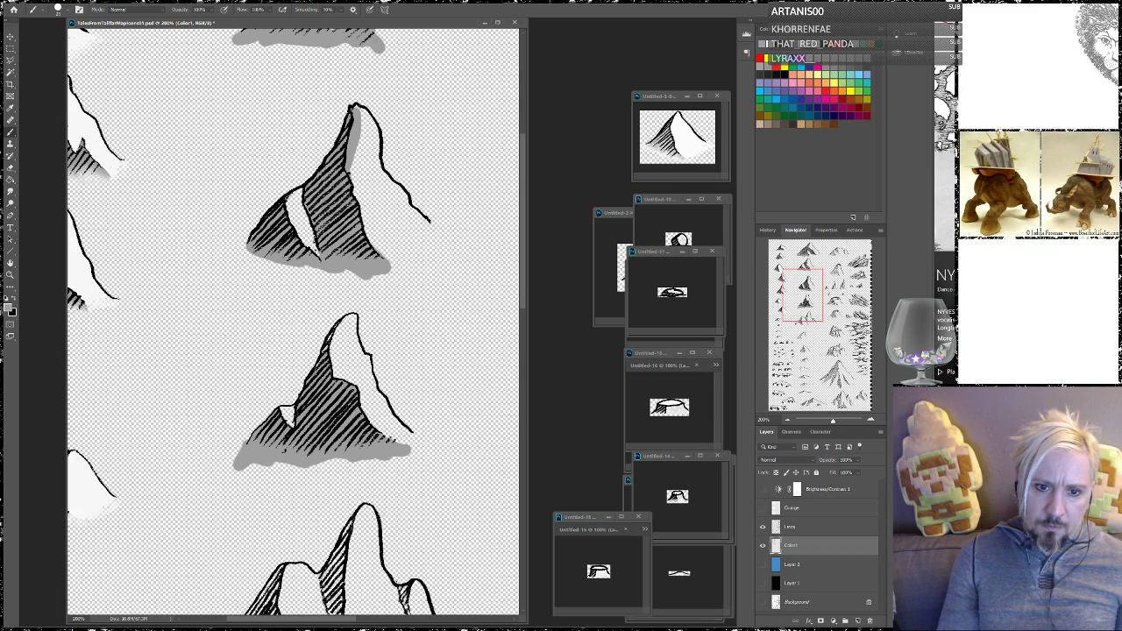
pyautogui.moveTo(326, 361); pyautogui.dragTo(331, 344)
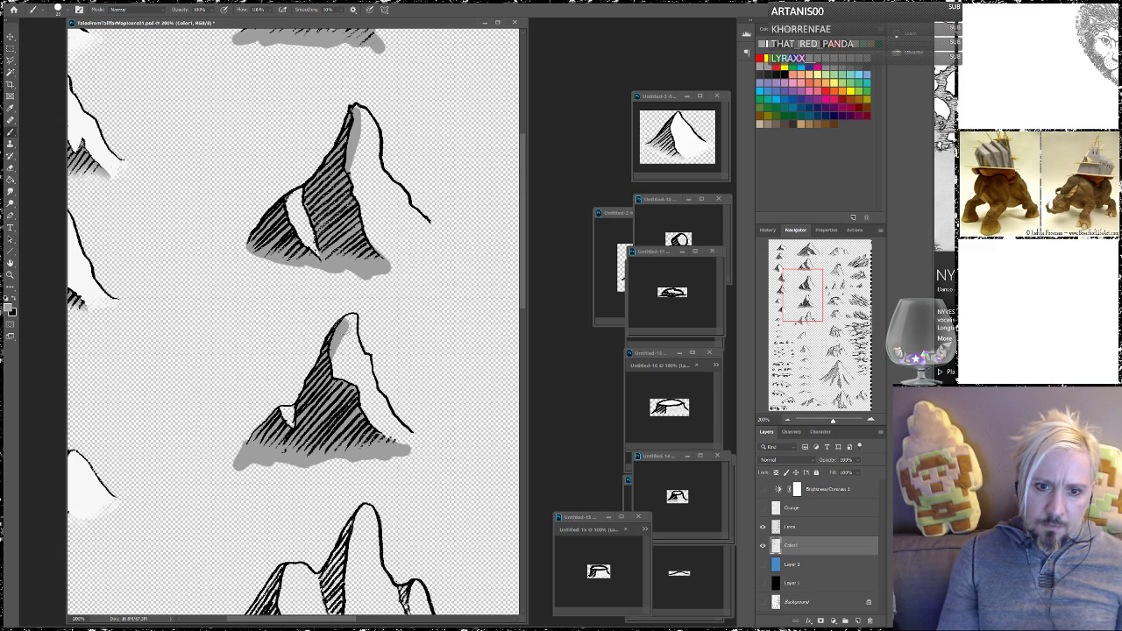
# Paint grey shadows on the hatched sides of each peak in the multi-peaked mountain and under its left foot
pyautogui.scroll(-5, 343, 326)
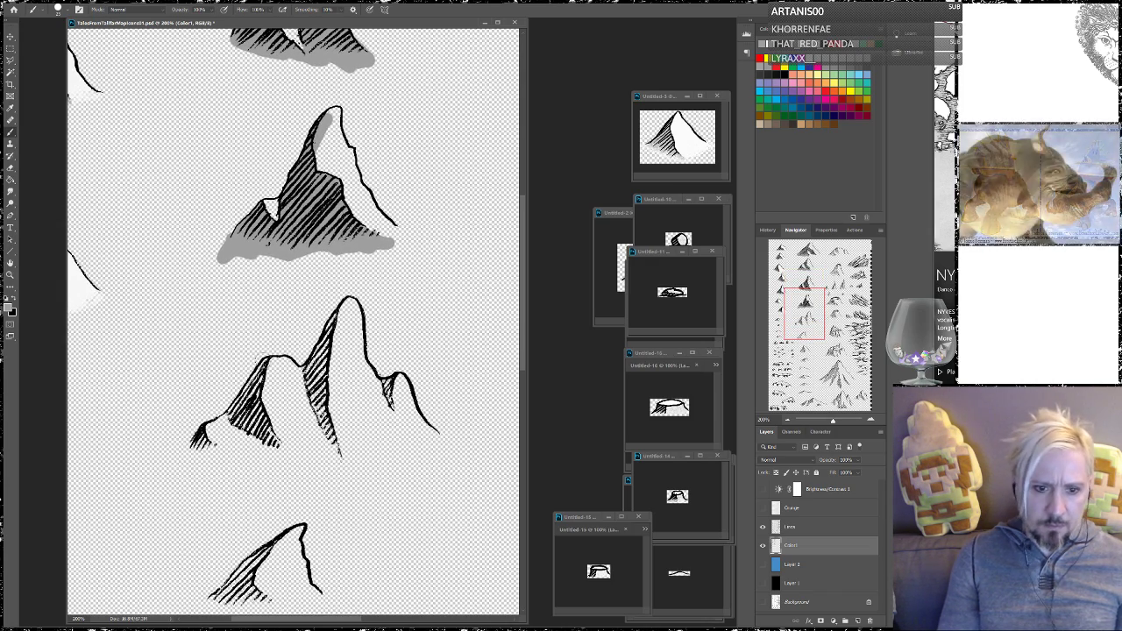
pyautogui.moveTo(209, 445)
pyautogui.mouseDown()
pyautogui.moveTo(260, 463)
pyautogui.moveTo(210, 456)
pyautogui.mouseUp()
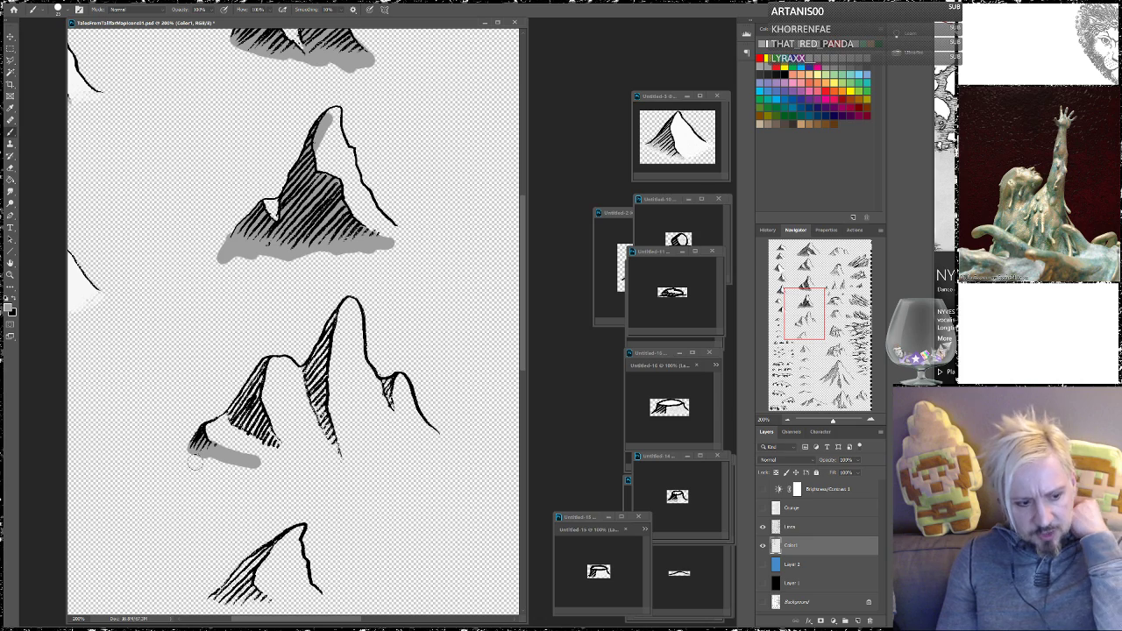
pyautogui.moveTo(268, 435)
pyautogui.mouseDown()
pyautogui.moveTo(280, 446)
pyautogui.moveTo(253, 399)
pyautogui.moveTo(268, 365)
pyautogui.mouseUp()
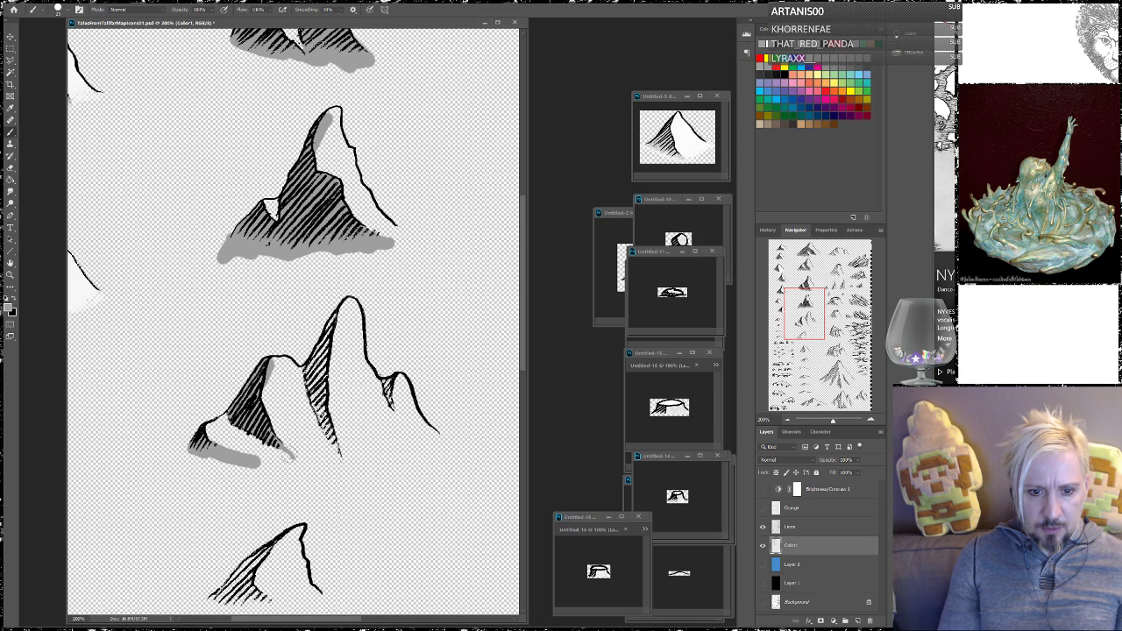
pyautogui.moveTo(323, 428); pyautogui.dragTo(342, 465)
pyautogui.moveTo(326, 393); pyautogui.dragTo(317, 421)
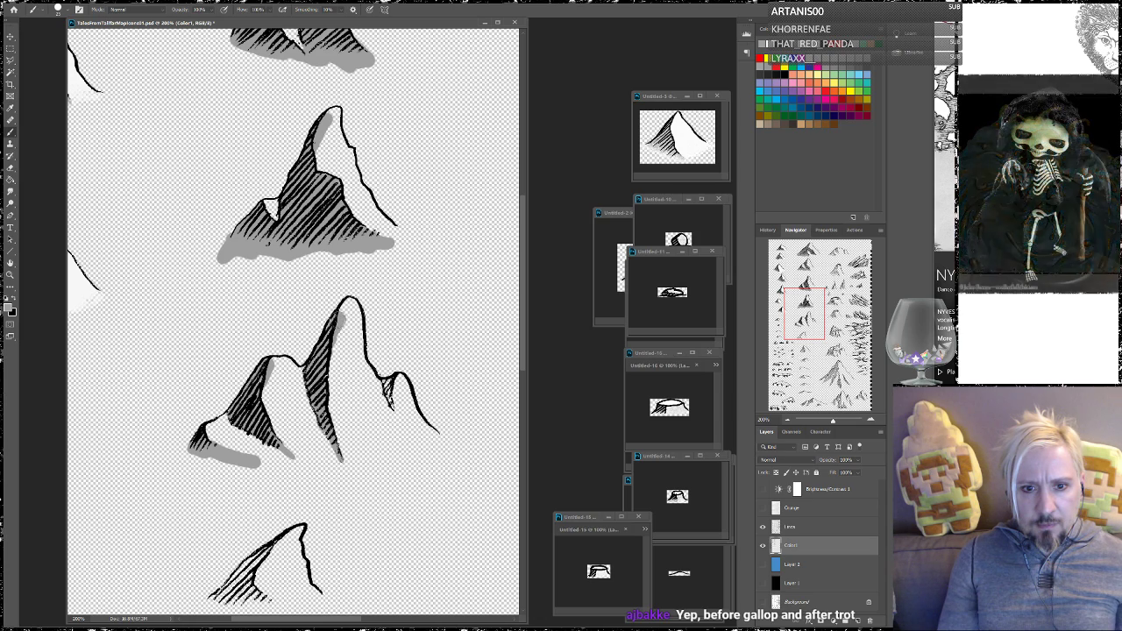
pyautogui.moveTo(379, 391)
pyautogui.mouseDown()
pyautogui.moveTo(399, 408)
pyautogui.moveTo(392, 390)
pyautogui.mouseUp()
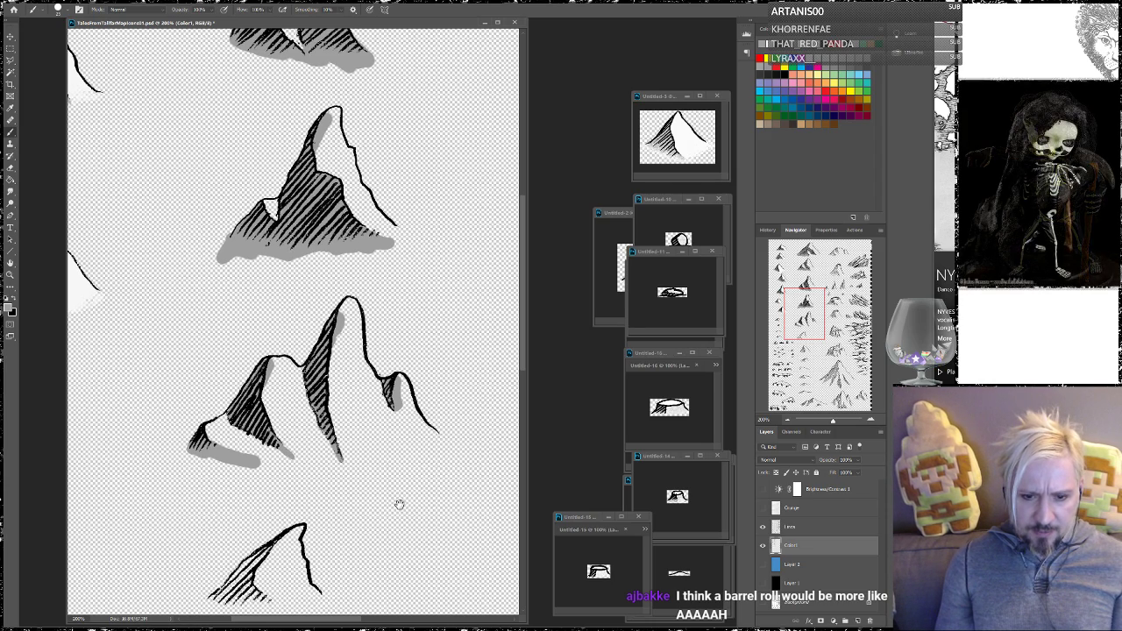
# Shade the hatched sides and bases of the leaning peak and the single peak below it in grey
pyautogui.moveTo(398, 503); pyautogui.dragTo(395, 320)
pyautogui.moveTo(263, 427)
pyautogui.mouseDown()
pyautogui.moveTo(249, 416)
pyautogui.moveTo(288, 429)
pyautogui.moveTo(239, 413)
pyautogui.moveTo(242, 382)
pyautogui.moveTo(284, 355)
pyautogui.moveTo(208, 420)
pyautogui.moveTo(255, 431)
pyautogui.mouseUp()
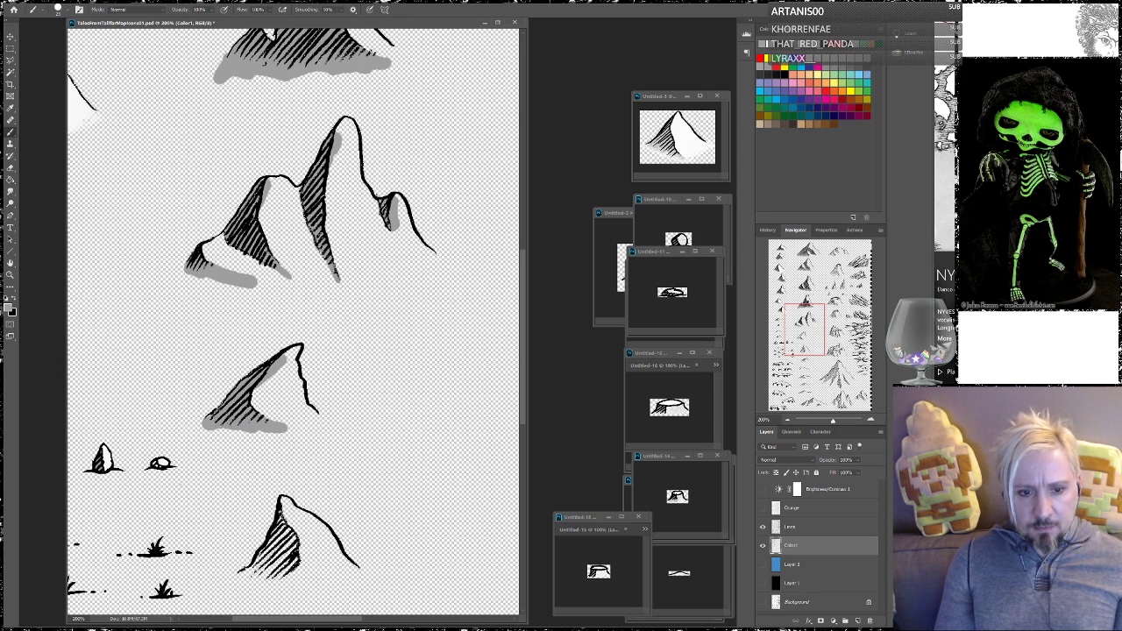
pyautogui.scroll(-5, 289, 429)
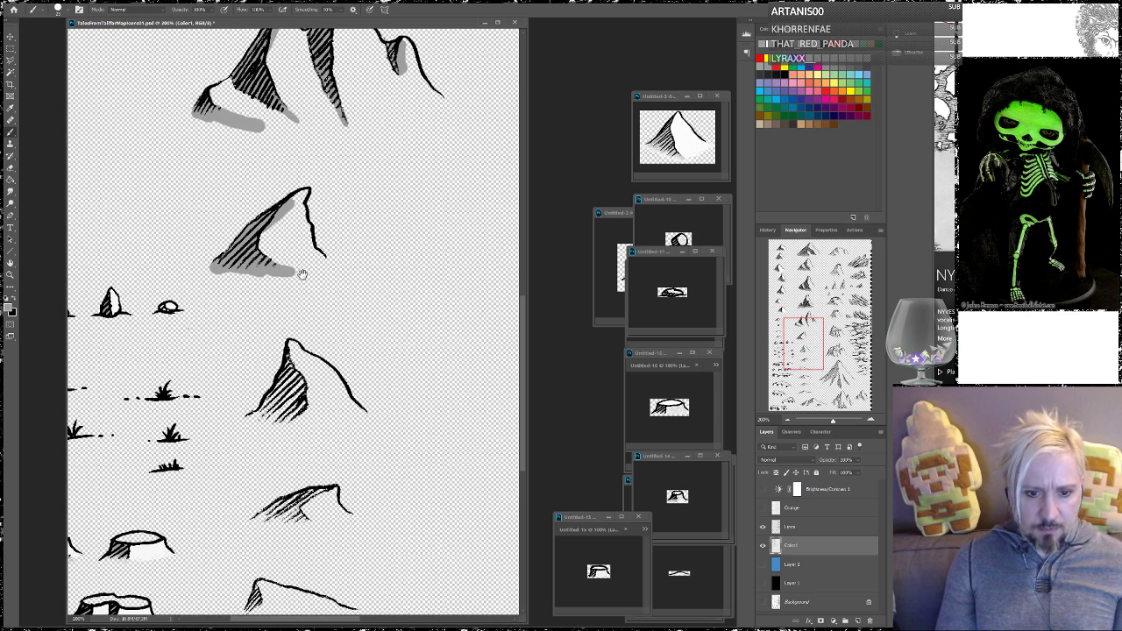
pyautogui.moveTo(262, 417)
pyautogui.mouseDown()
pyautogui.moveTo(291, 349)
pyautogui.moveTo(298, 419)
pyautogui.moveTo(288, 394)
pyautogui.moveTo(249, 421)
pyautogui.moveTo(288, 429)
pyautogui.mouseUp()
# Paint grey shading on the low hooked ridge and on the short hatched face of the long sloping hill beneath it
pyautogui.moveTo(302, 478)
pyautogui.mouseDown()
pyautogui.moveTo(312, 369)
pyautogui.moveTo(312, 416)
pyautogui.mouseUp()
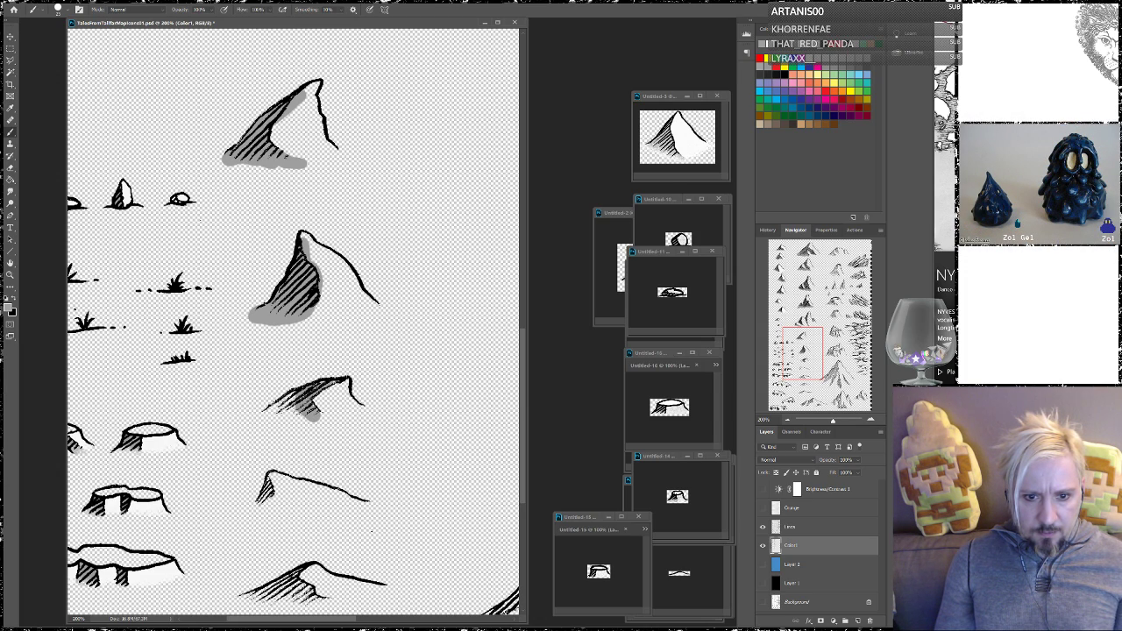
pyautogui.moveTo(298, 397)
pyautogui.mouseDown()
pyautogui.moveTo(260, 415)
pyautogui.moveTo(320, 419)
pyautogui.mouseUp()
pyautogui.scroll(-3, 316, 368)
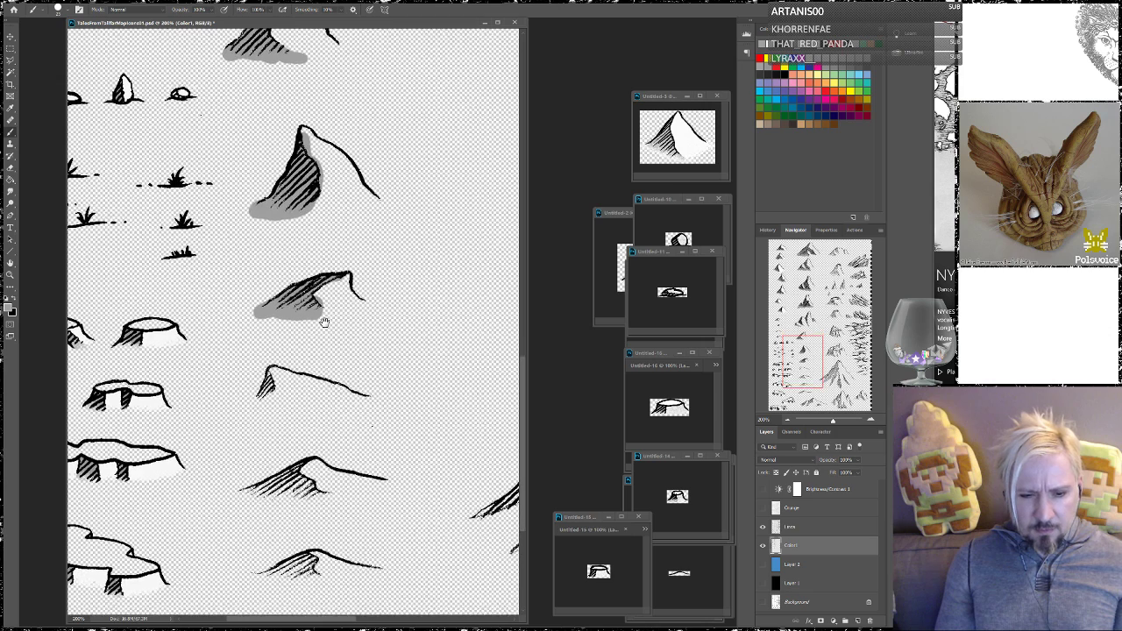
pyautogui.moveTo(269, 389); pyautogui.dragTo(270, 377)
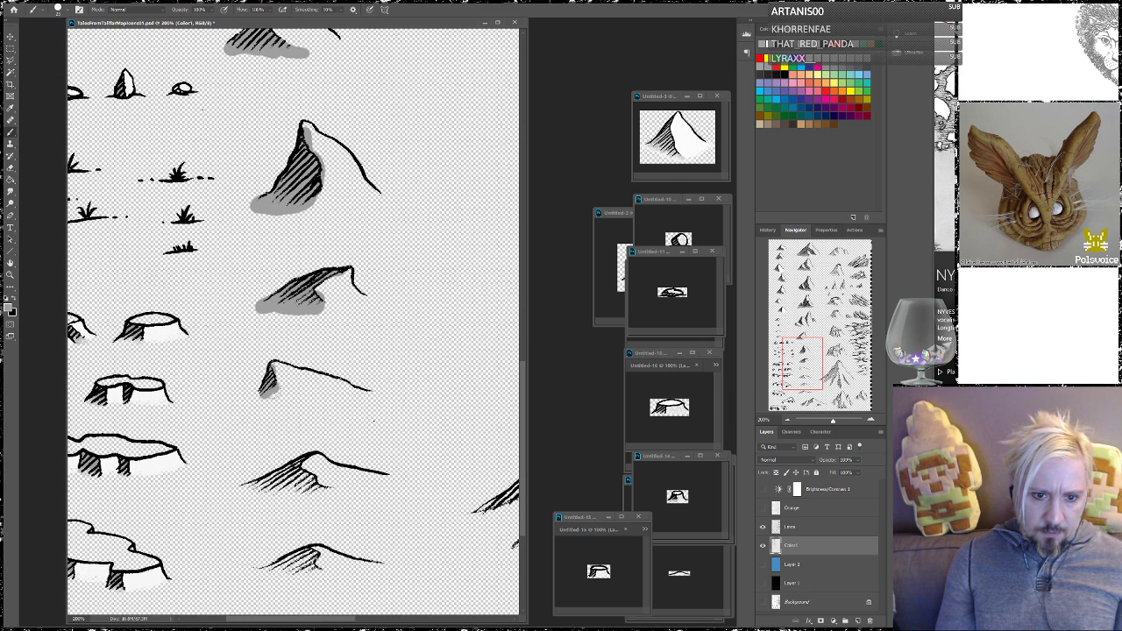
pyautogui.scroll(-3, 296, 376)
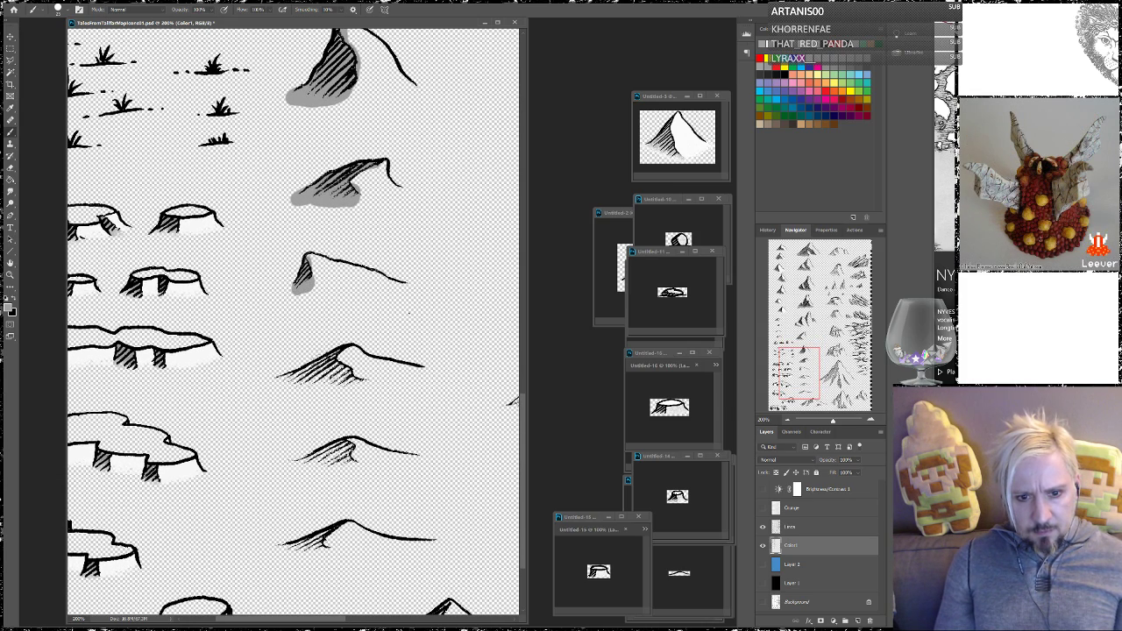
# Shade the hatched sides of the three low sloping hills in grey, extending the shading along their bases
pyautogui.moveTo(343, 355)
pyautogui.mouseDown()
pyautogui.moveTo(257, 390)
pyautogui.moveTo(342, 359)
pyautogui.moveTo(359, 383)
pyautogui.moveTo(249, 395)
pyautogui.mouseUp()
pyautogui.hotkey('ctrl', 'z')
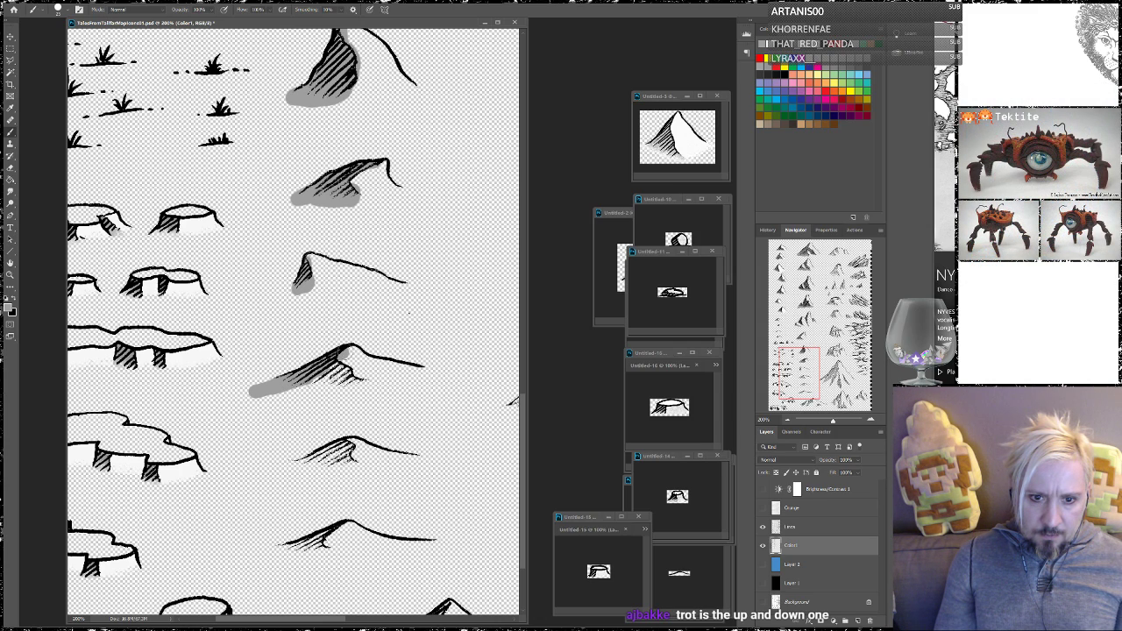
pyautogui.moveTo(351, 375)
pyautogui.mouseDown()
pyautogui.moveTo(317, 385)
pyautogui.moveTo(386, 393)
pyautogui.moveTo(294, 392)
pyautogui.moveTo(300, 321)
pyautogui.moveTo(285, 293)
pyautogui.mouseUp()
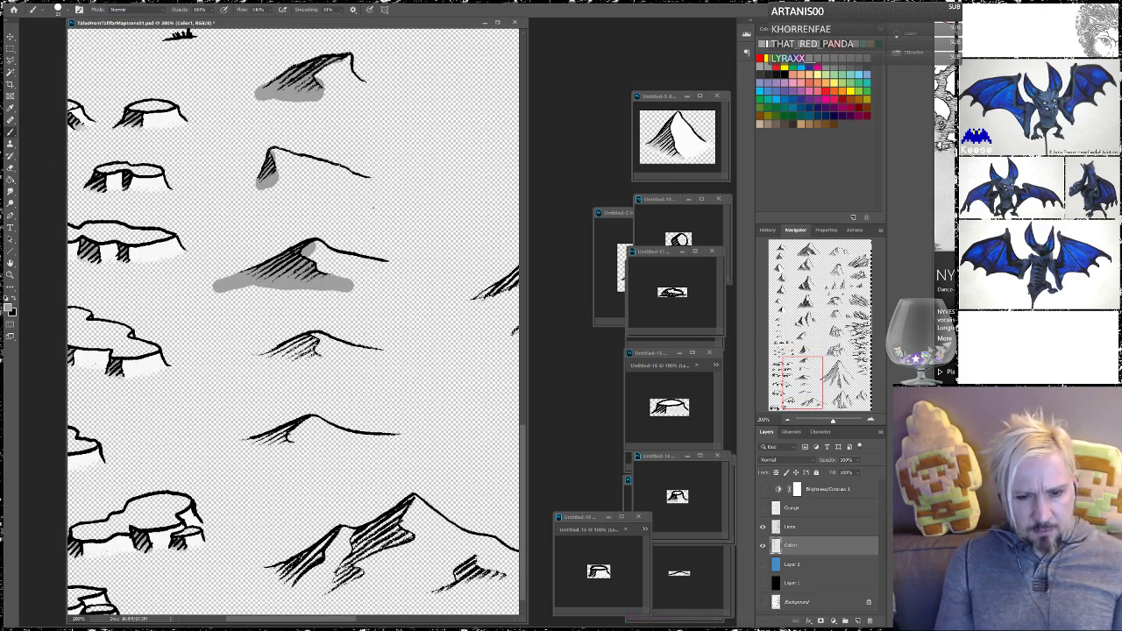
pyautogui.moveTo(298, 351); pyautogui.dragTo(319, 359)
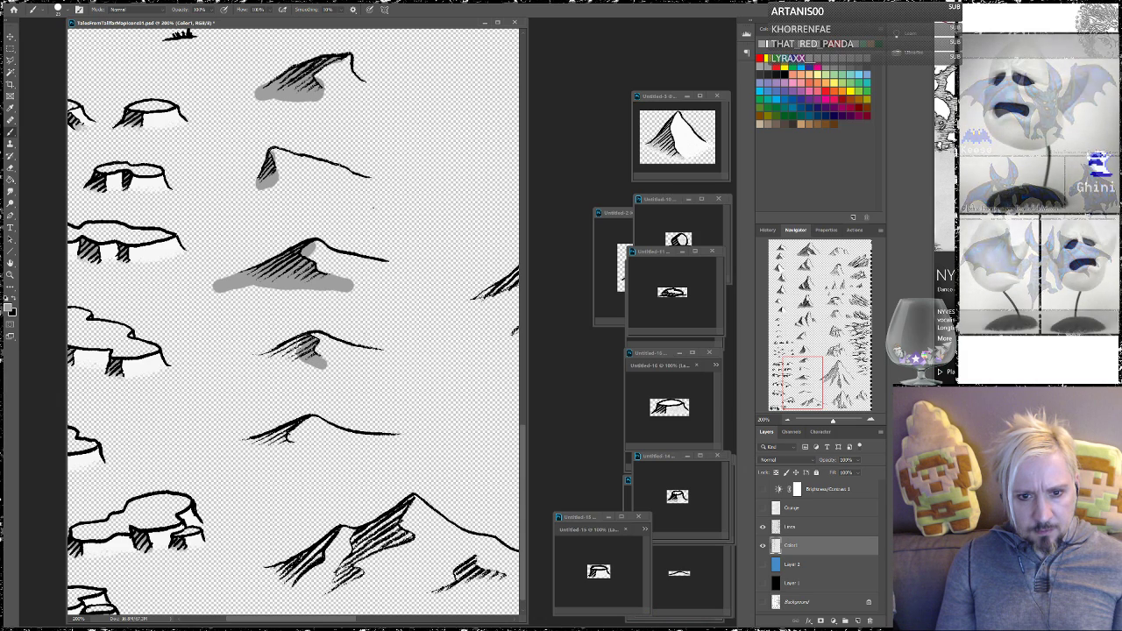
pyautogui.moveTo(284, 352)
pyautogui.mouseDown()
pyautogui.moveTo(238, 361)
pyautogui.moveTo(312, 368)
pyautogui.mouseUp()
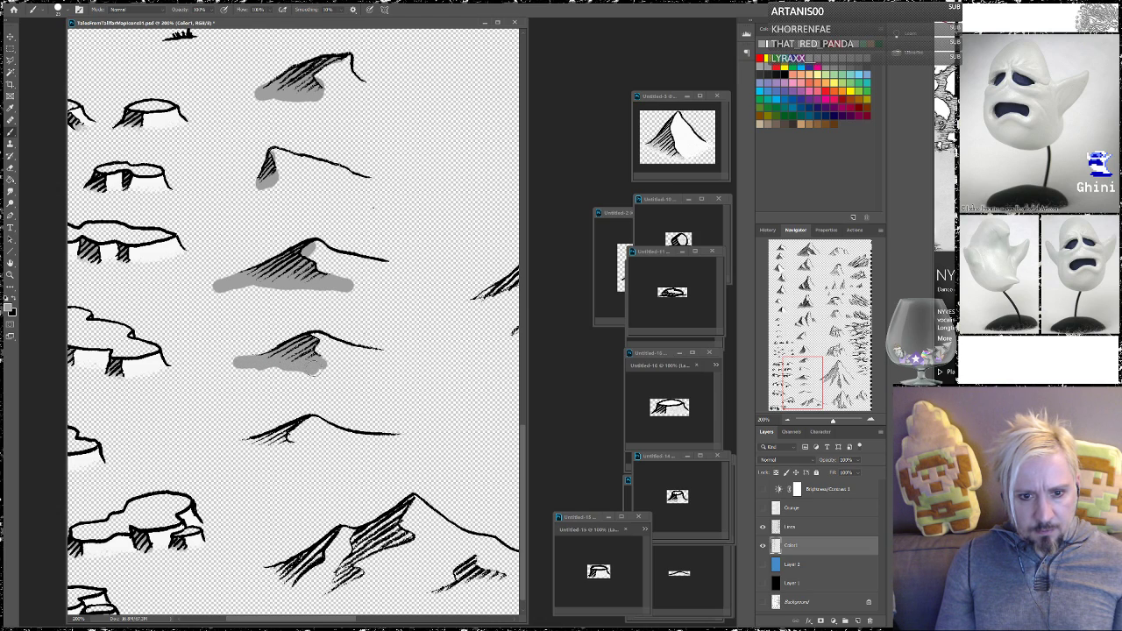
pyautogui.moveTo(277, 444)
pyautogui.mouseDown()
pyautogui.moveTo(289, 449)
pyautogui.moveTo(273, 438)
pyautogui.moveTo(302, 425)
pyautogui.moveTo(216, 449)
pyautogui.moveTo(305, 451)
pyautogui.mouseUp()
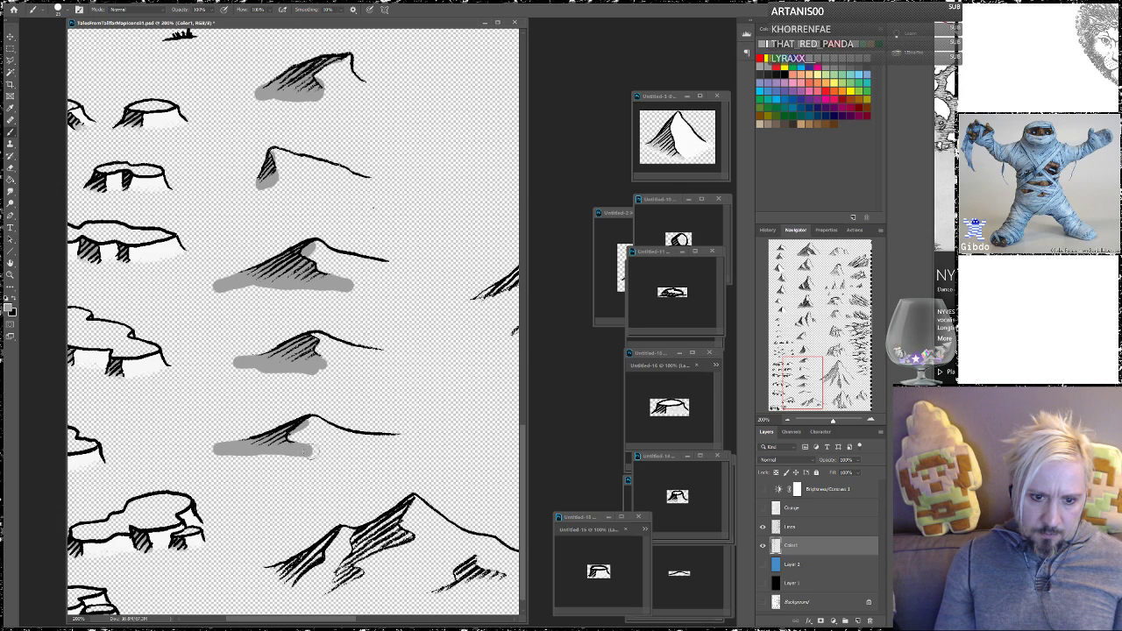
# Paint grey shading on the hatched faces of the twin-peaked mountain and on the small hatched outcrop at its right foot
pyautogui.moveTo(287, 547)
pyautogui.mouseDown()
pyautogui.moveTo(272, 524)
pyautogui.moveTo(285, 545)
pyautogui.moveTo(324, 504)
pyautogui.mouseUp()
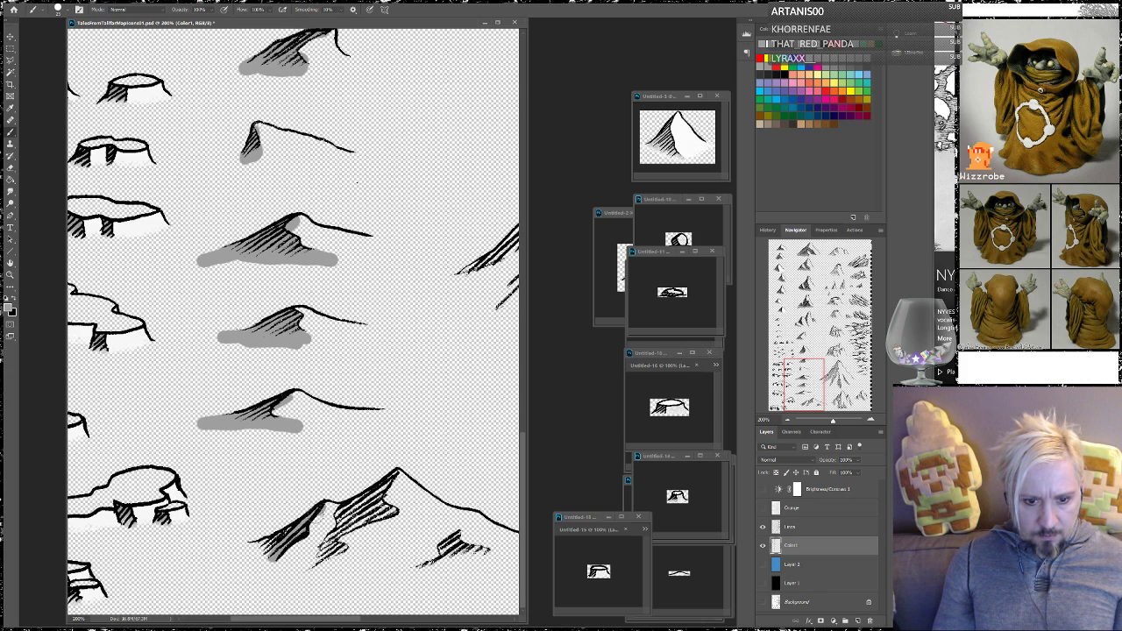
pyautogui.moveTo(277, 554)
pyautogui.mouseDown()
pyautogui.moveTo(263, 539)
pyautogui.moveTo(244, 549)
pyautogui.mouseUp()
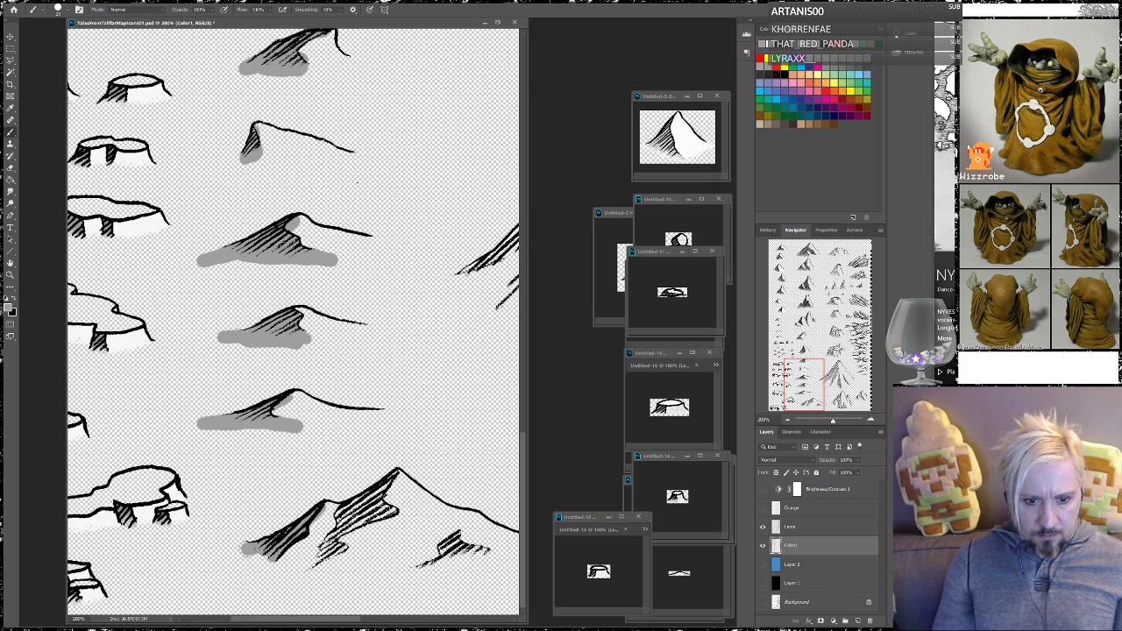
pyautogui.moveTo(320, 557)
pyautogui.mouseDown()
pyautogui.moveTo(343, 551)
pyautogui.moveTo(329, 531)
pyautogui.mouseUp()
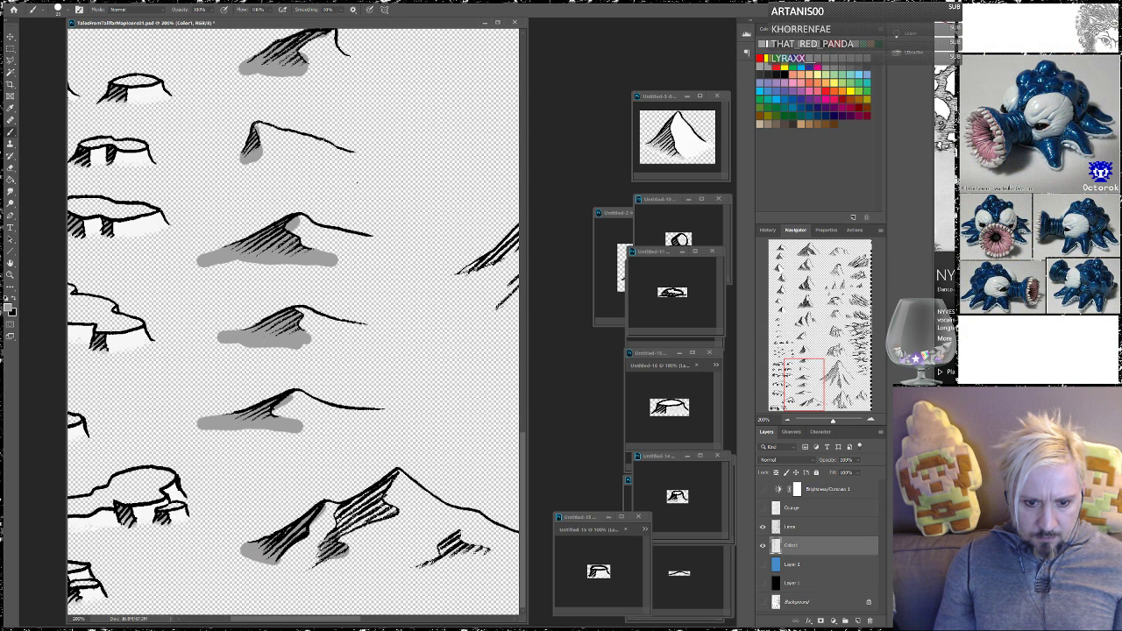
pyautogui.moveTo(298, 578); pyautogui.dragTo(344, 531)
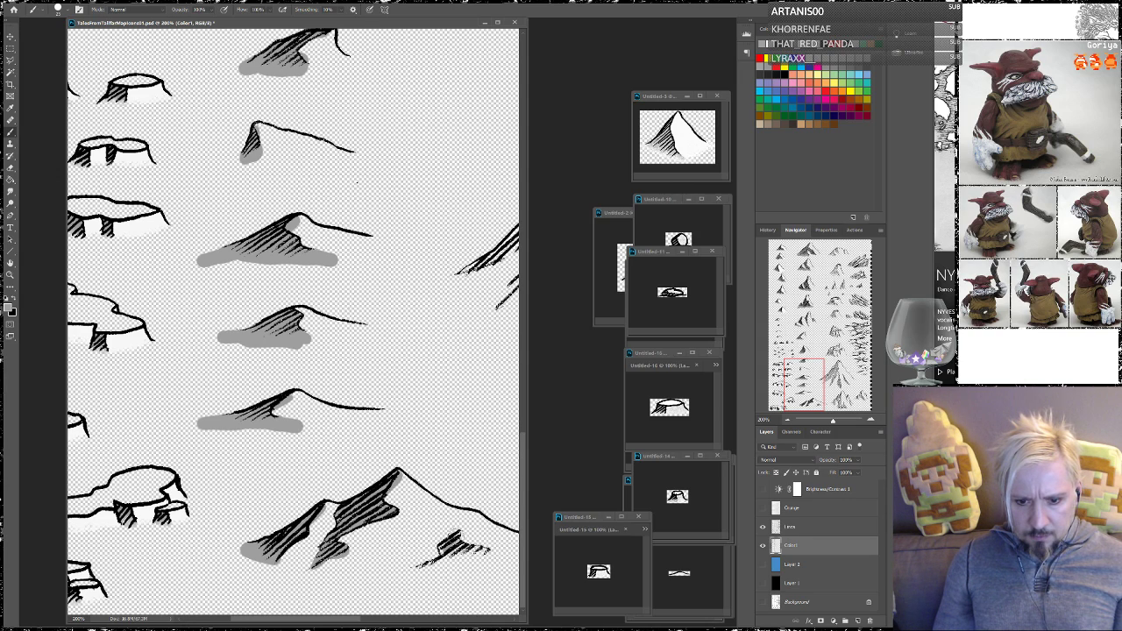
pyautogui.moveTo(441, 544)
pyautogui.mouseDown()
pyautogui.moveTo(443, 565)
pyautogui.moveTo(377, 590)
pyautogui.moveTo(460, 574)
pyautogui.moveTo(461, 559)
pyautogui.mouseUp()
pyautogui.moveTo(482, 548)
pyautogui.mouseDown()
pyautogui.moveTo(477, 583)
pyautogui.moveTo(460, 570)
pyautogui.moveTo(489, 568)
pyautogui.moveTo(461, 573)
pyautogui.mouseUp()
# Shade the hatched sides of the left peaks and the central peak in grey on the jagged mountain below the large volcano
pyautogui.moveTo(449, 474); pyautogui.dragTo(177, 475)
pyautogui.moveTo(349, 535)
pyautogui.mouseDown()
pyautogui.moveTo(362, 496)
pyautogui.moveTo(368, 537)
pyautogui.mouseUp()
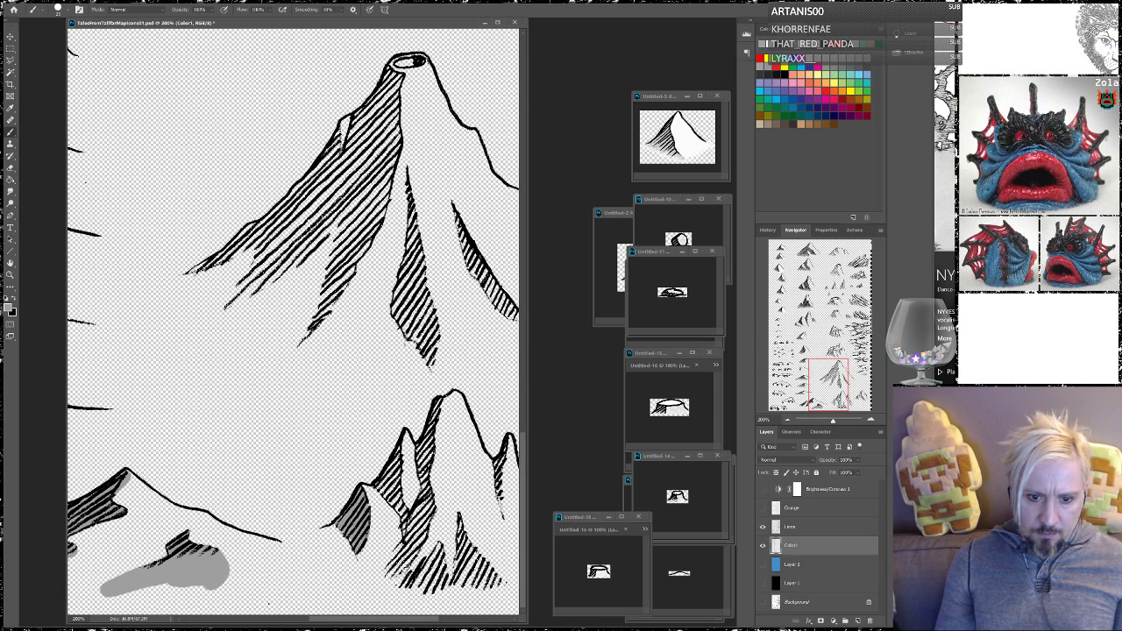
pyautogui.moveTo(396, 497); pyautogui.dragTo(410, 552)
pyautogui.moveTo(387, 503); pyautogui.dragTo(386, 489)
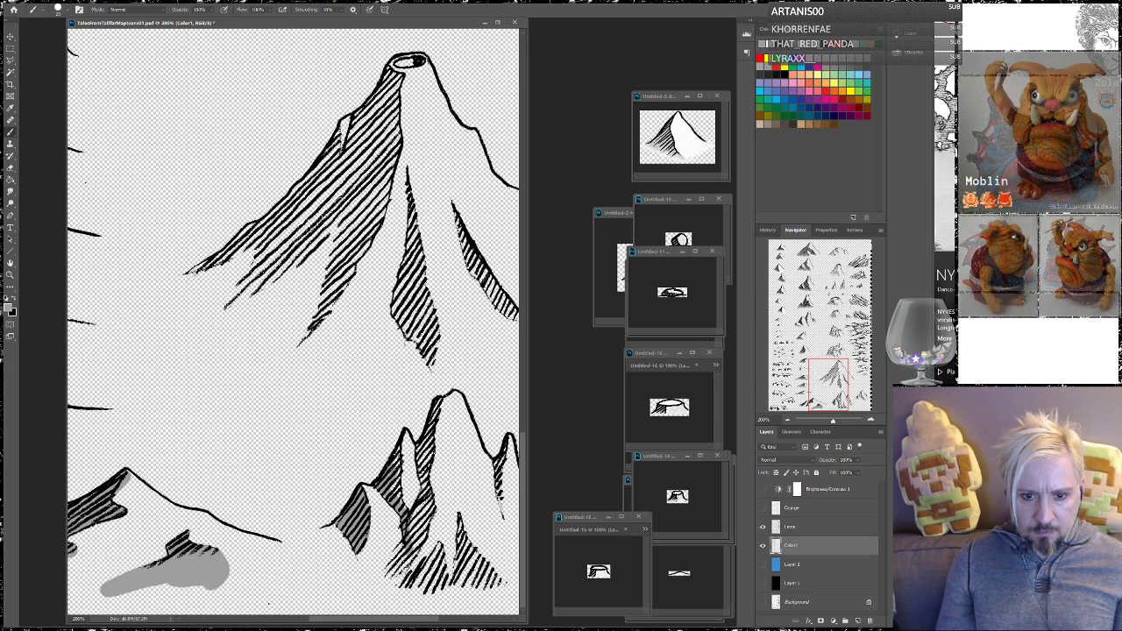
pyautogui.moveTo(404, 489)
pyautogui.mouseDown()
pyautogui.moveTo(378, 508)
pyautogui.moveTo(387, 514)
pyautogui.mouseUp()
pyautogui.moveTo(417, 498)
pyautogui.mouseDown()
pyautogui.moveTo(402, 545)
pyautogui.moveTo(410, 526)
pyautogui.mouseUp()
pyautogui.moveTo(429, 492)
pyautogui.mouseDown()
pyautogui.moveTo(416, 523)
pyautogui.moveTo(417, 503)
pyautogui.mouseUp()
pyautogui.moveTo(431, 459)
pyautogui.mouseDown()
pyautogui.moveTo(416, 488)
pyautogui.moveTo(414, 456)
pyautogui.mouseUp()
pyautogui.moveTo(439, 428)
pyautogui.mouseDown()
pyautogui.moveTo(417, 452)
pyautogui.moveTo(423, 443)
pyautogui.mouseUp()
pyautogui.moveTo(447, 396)
pyautogui.mouseDown()
pyautogui.moveTo(429, 423)
pyautogui.moveTo(421, 486)
pyautogui.mouseUp()
pyautogui.moveTo(435, 470); pyautogui.dragTo(419, 531)
# Paint grey on the jagged mountain's hatched base and right-hand spurs, and on the hatched faces of the small mountain beside it
pyautogui.moveTo(430, 527)
pyautogui.mouseDown()
pyautogui.moveTo(384, 593)
pyautogui.moveTo(397, 549)
pyautogui.moveTo(336, 524)
pyautogui.mouseUp()
pyautogui.moveTo(355, 568)
pyautogui.mouseDown()
pyautogui.moveTo(330, 594)
pyautogui.moveTo(344, 584)
pyautogui.mouseUp()
pyautogui.moveTo(366, 556)
pyautogui.mouseDown()
pyautogui.moveTo(349, 573)
pyautogui.moveTo(354, 561)
pyautogui.moveTo(366, 592)
pyautogui.moveTo(326, 601)
pyautogui.moveTo(360, 601)
pyautogui.mouseUp()
pyautogui.moveTo(402, 566)
pyautogui.mouseDown()
pyautogui.moveTo(382, 594)
pyautogui.moveTo(393, 515)
pyautogui.moveTo(418, 576)
pyautogui.moveTo(431, 577)
pyautogui.moveTo(419, 563)
pyautogui.moveTo(401, 593)
pyautogui.moveTo(438, 593)
pyautogui.moveTo(408, 549)
pyautogui.moveTo(444, 594)
pyautogui.mouseUp()
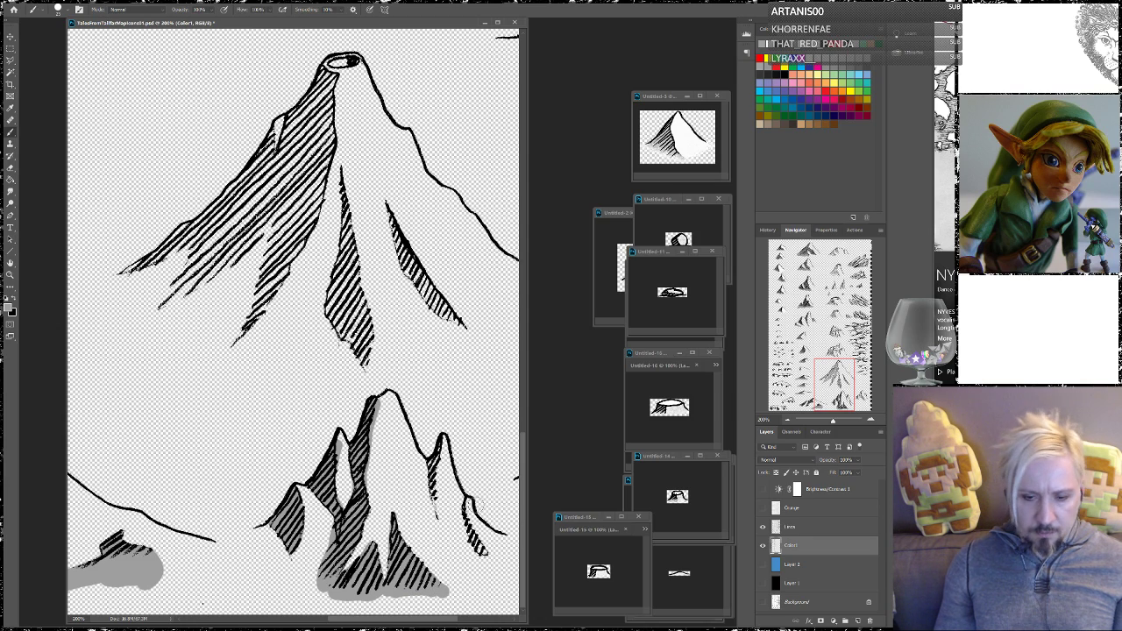
pyautogui.moveTo(433, 460)
pyautogui.mouseDown()
pyautogui.moveTo(440, 524)
pyautogui.moveTo(429, 459)
pyautogui.moveTo(441, 443)
pyautogui.mouseUp()
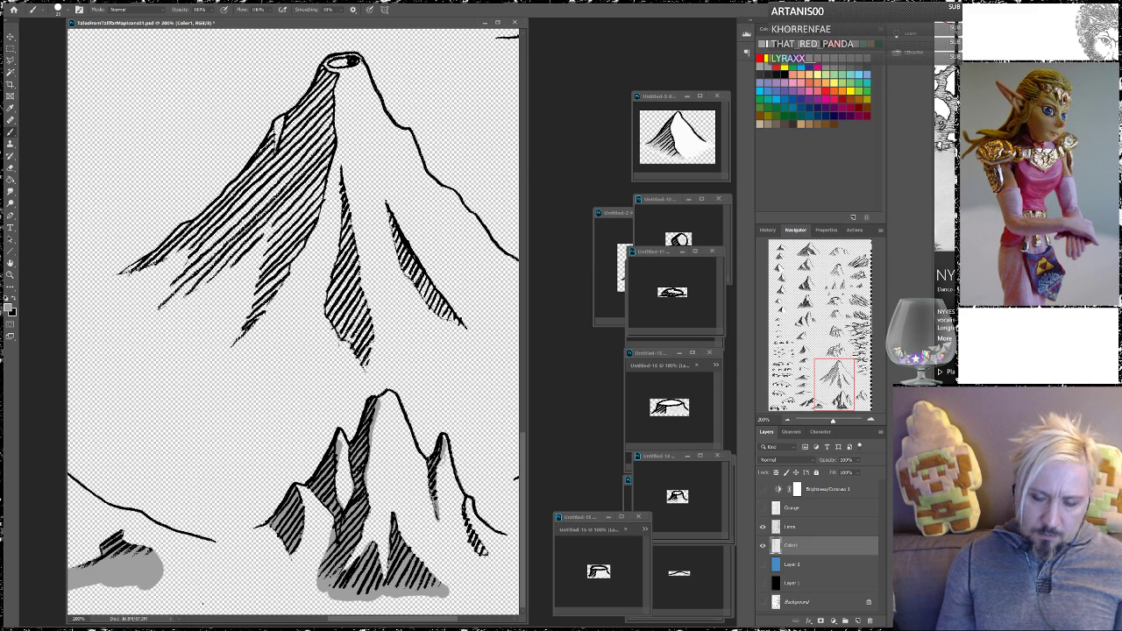
pyautogui.moveTo(484, 558)
pyautogui.mouseDown()
pyautogui.moveTo(478, 523)
pyautogui.moveTo(351, 456)
pyautogui.moveTo(290, 444)
pyautogui.mouseUp()
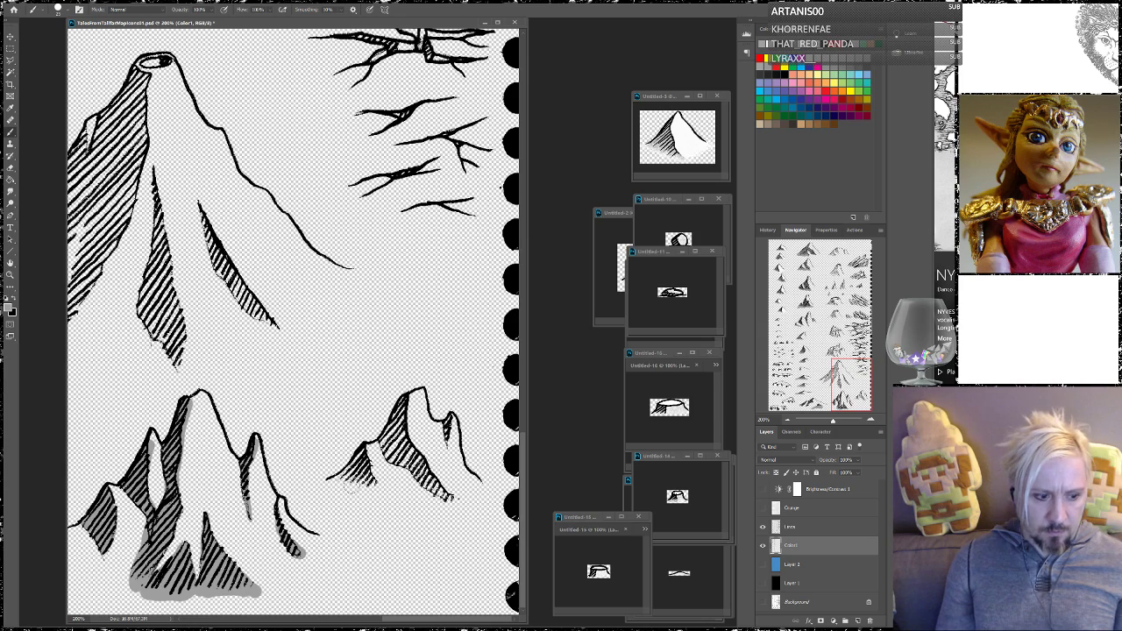
pyautogui.moveTo(359, 469)
pyautogui.mouseDown()
pyautogui.moveTo(372, 486)
pyautogui.moveTo(361, 451)
pyautogui.moveTo(327, 488)
pyautogui.moveTo(360, 484)
pyautogui.mouseUp()
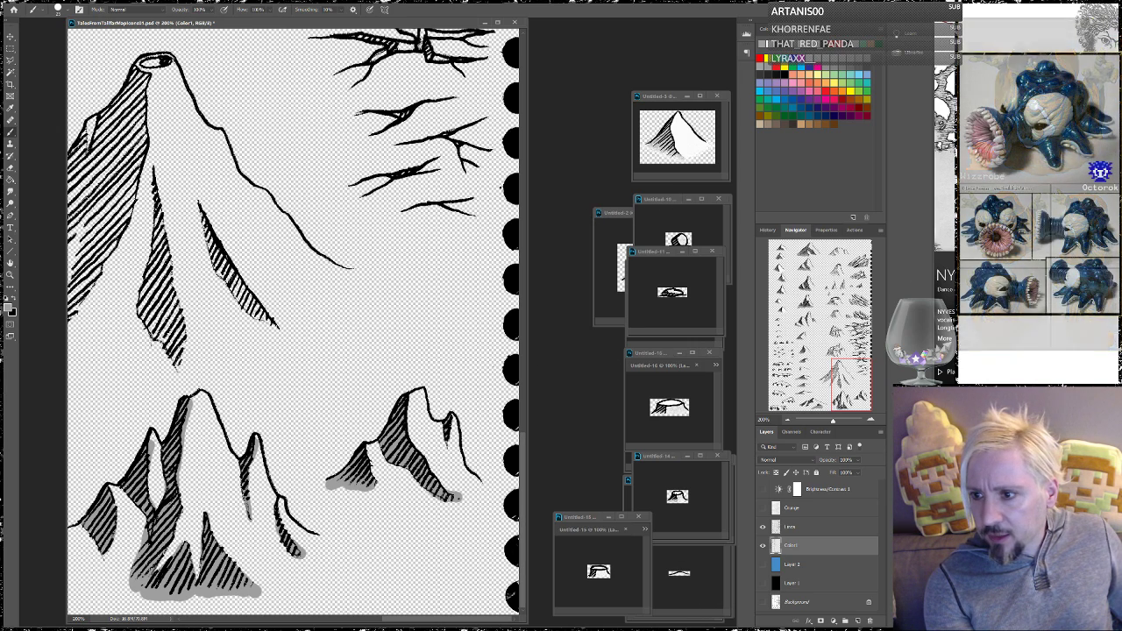
pyautogui.hotkey('alt', 'Tab')
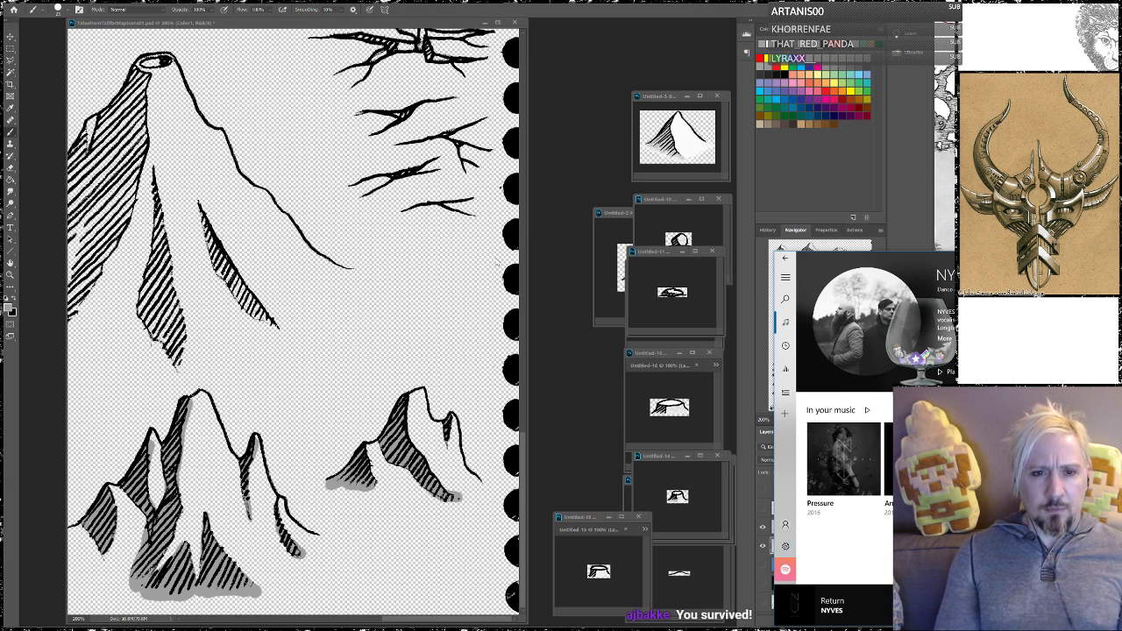
pyautogui.click(327, 311)
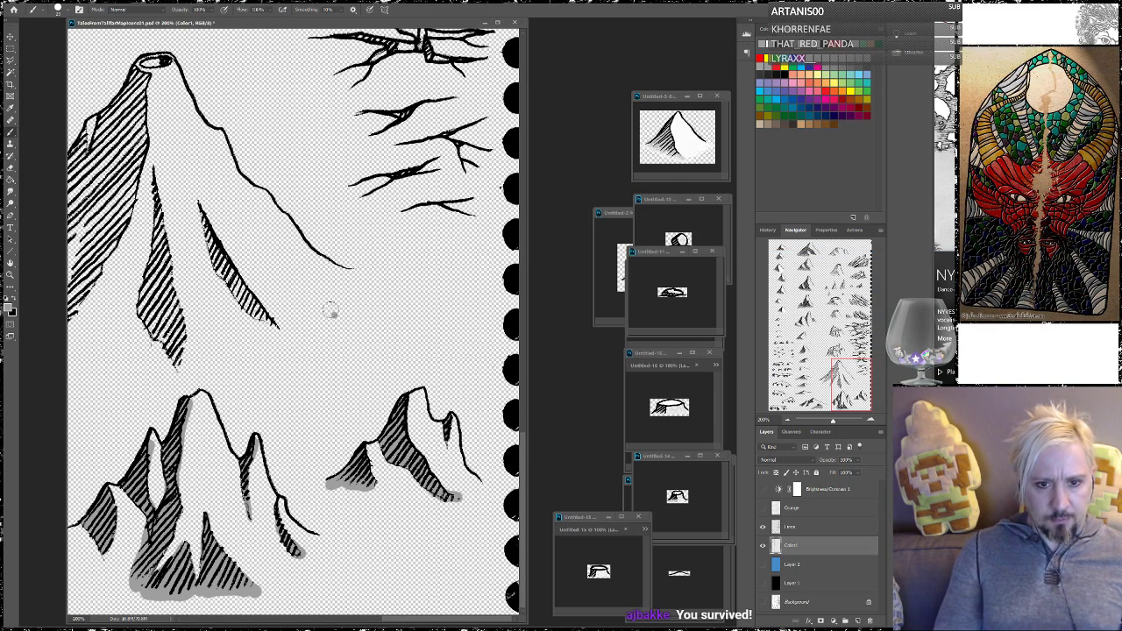
# Fill the two narrow hatched ridges on the front and right slope of the large volcano with grey
pyautogui.moveTo(339, 283)
pyautogui.mouseDown()
pyautogui.moveTo(427, 318)
pyautogui.moveTo(453, 312)
pyautogui.moveTo(450, 325)
pyautogui.mouseUp()
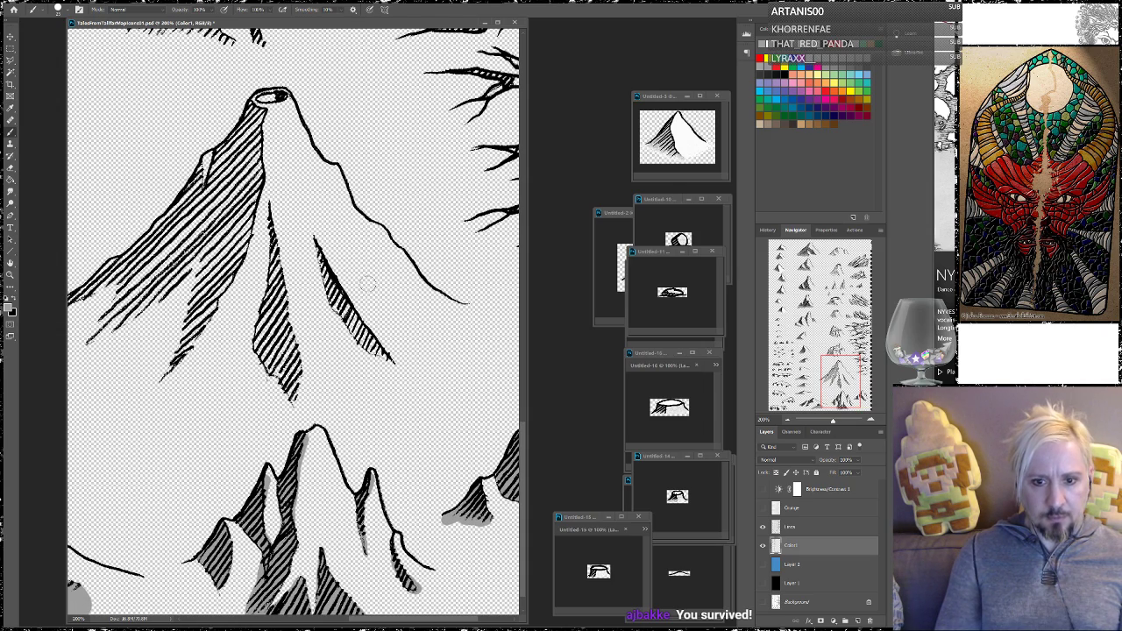
pyautogui.moveTo(382, 350)
pyautogui.mouseDown()
pyautogui.moveTo(353, 323)
pyautogui.moveTo(352, 335)
pyautogui.mouseUp()
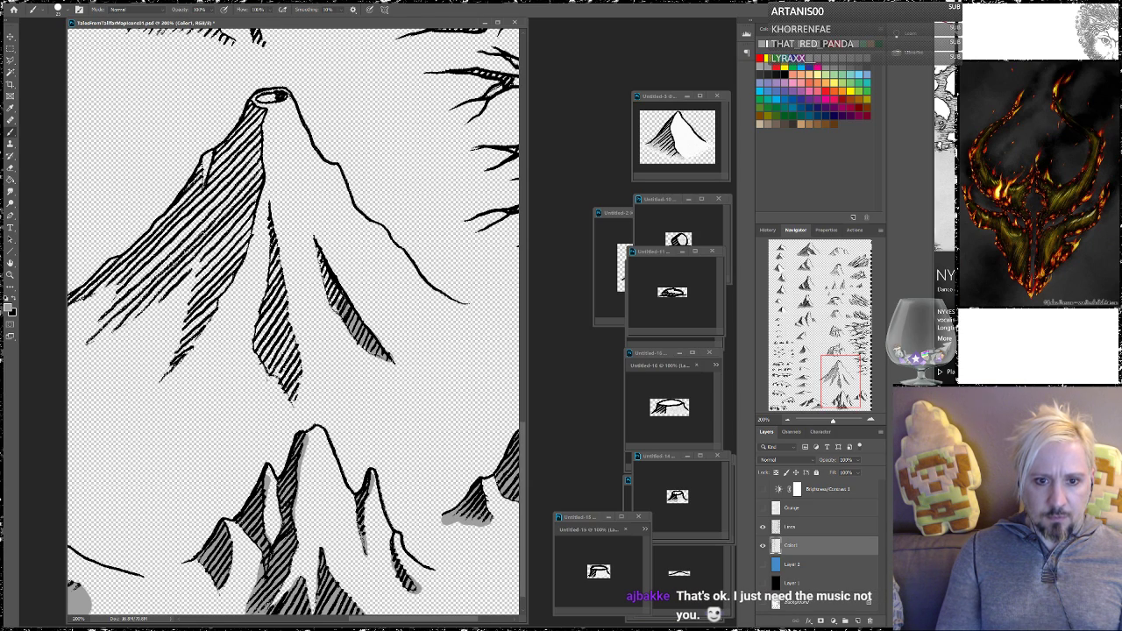
pyautogui.moveTo(336, 292)
pyautogui.mouseDown()
pyautogui.moveTo(311, 238)
pyautogui.moveTo(351, 251)
pyautogui.moveTo(328, 260)
pyautogui.moveTo(338, 293)
pyautogui.moveTo(329, 316)
pyautogui.mouseUp()
pyautogui.keyDown('alt'); pyautogui.click(209, 554); pyautogui.keyUp('alt')
pyautogui.moveTo(231, 371); pyautogui.dragTo(346, 399)
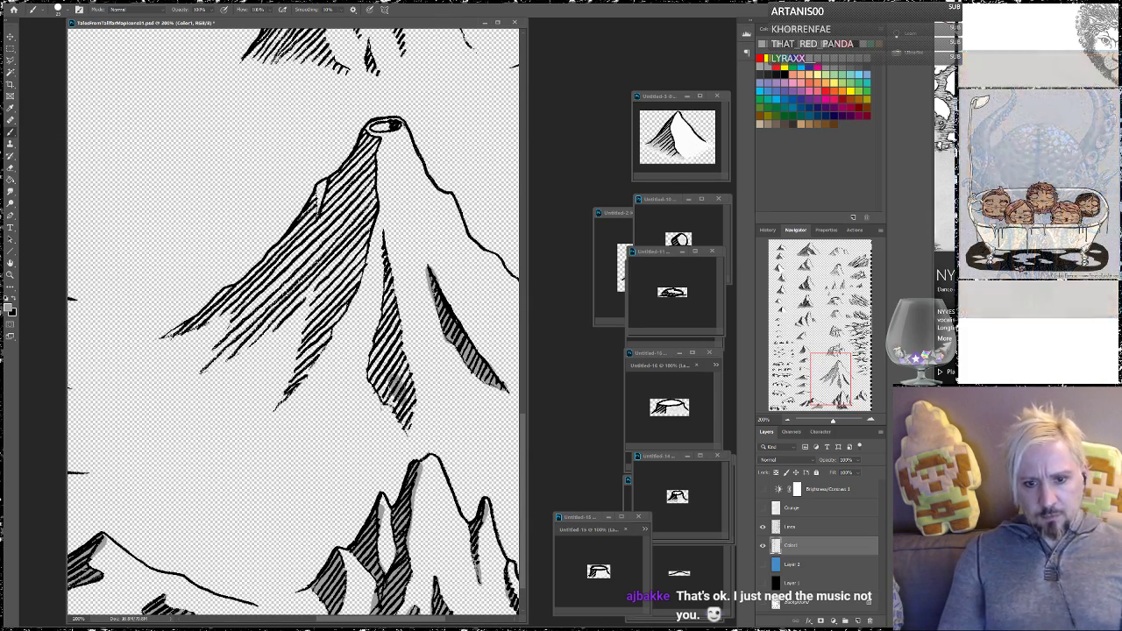
pyautogui.moveTo(398, 411)
pyautogui.mouseDown()
pyautogui.moveTo(404, 425)
pyautogui.moveTo(385, 251)
pyautogui.moveTo(376, 367)
pyautogui.moveTo(386, 403)
pyautogui.mouseUp()
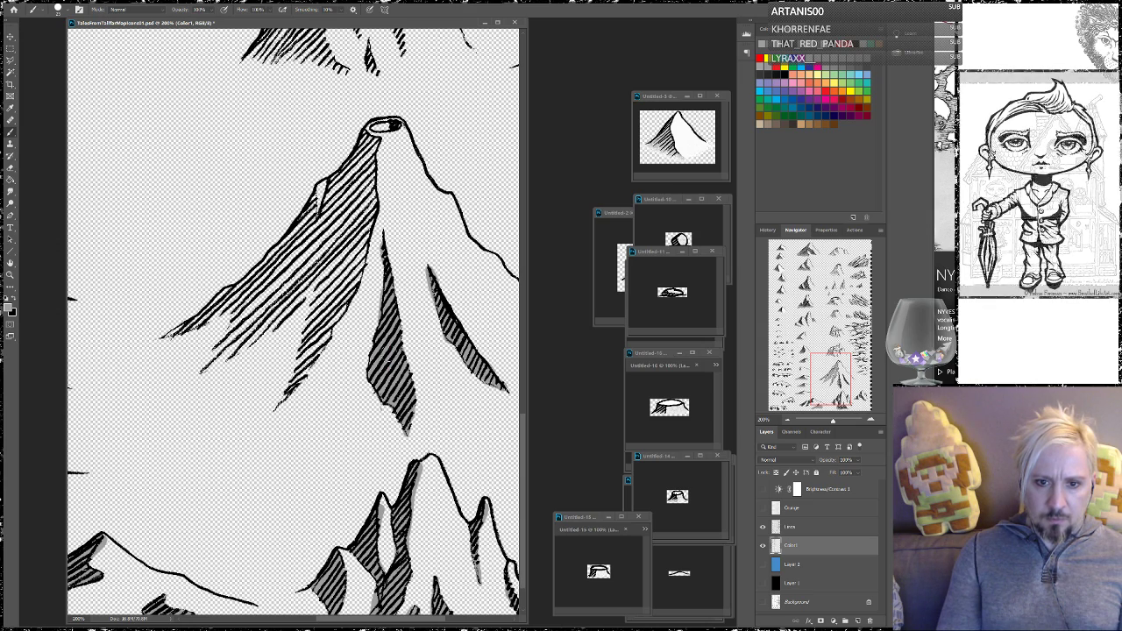
# Paint grey over the large volcano's broad hatched left flank, from the crater rim down to its pointed lower ends
pyautogui.moveTo(330, 282)
pyautogui.mouseDown()
pyautogui.moveTo(311, 359)
pyautogui.moveTo(273, 410)
pyautogui.mouseUp()
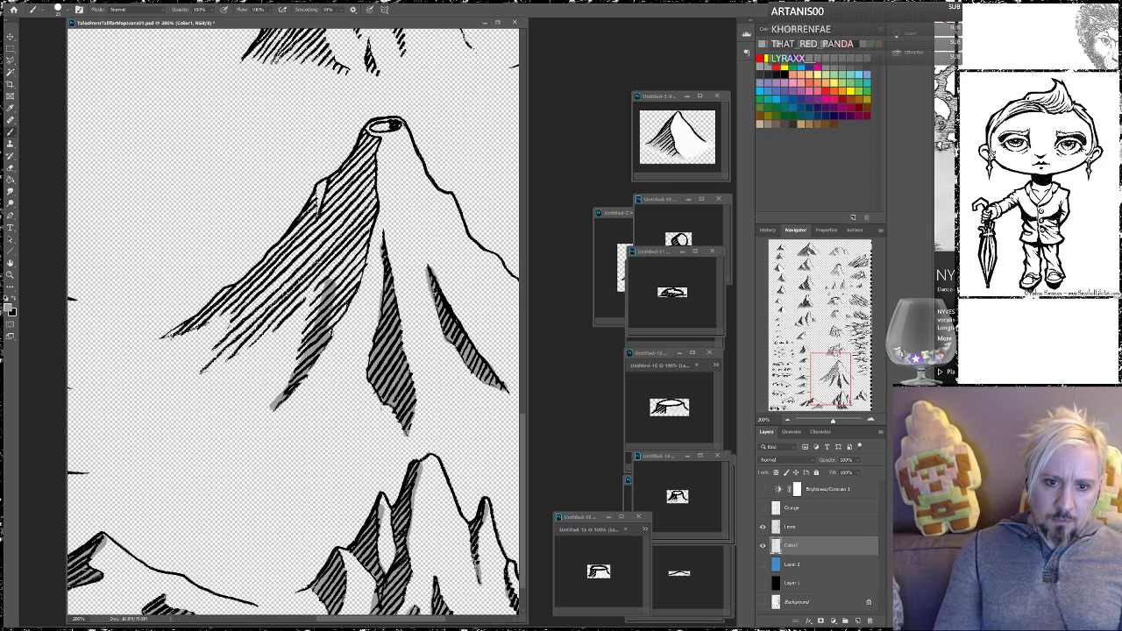
pyautogui.moveTo(344, 296); pyautogui.dragTo(336, 320)
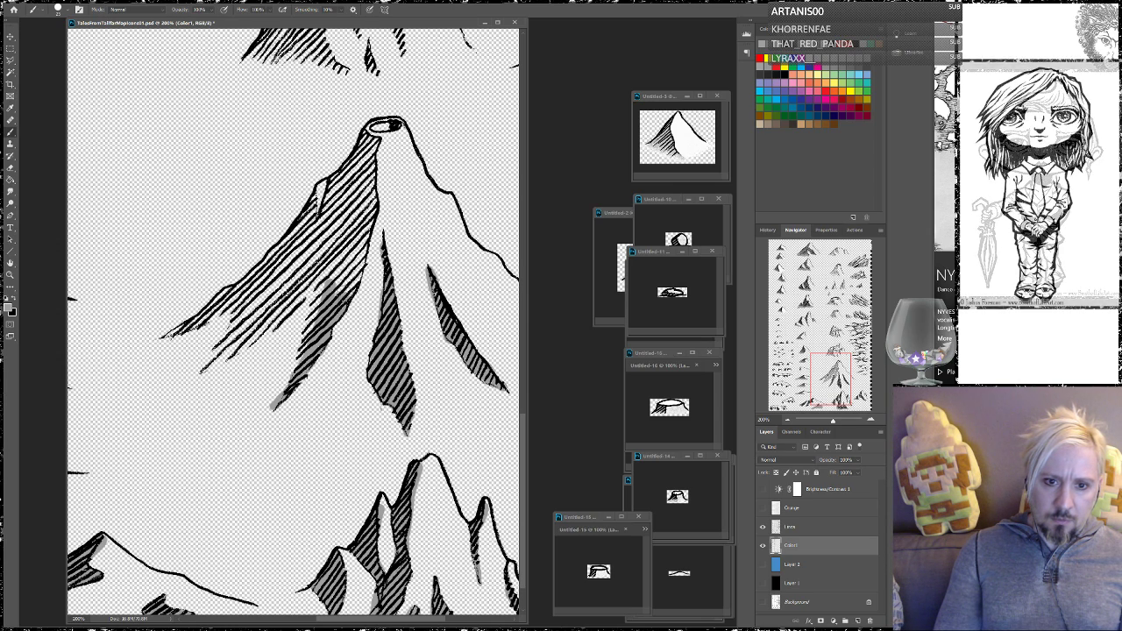
pyautogui.moveTo(358, 273)
pyautogui.mouseDown()
pyautogui.moveTo(340, 294)
pyautogui.moveTo(362, 217)
pyautogui.moveTo(366, 235)
pyautogui.moveTo(372, 172)
pyautogui.mouseUp()
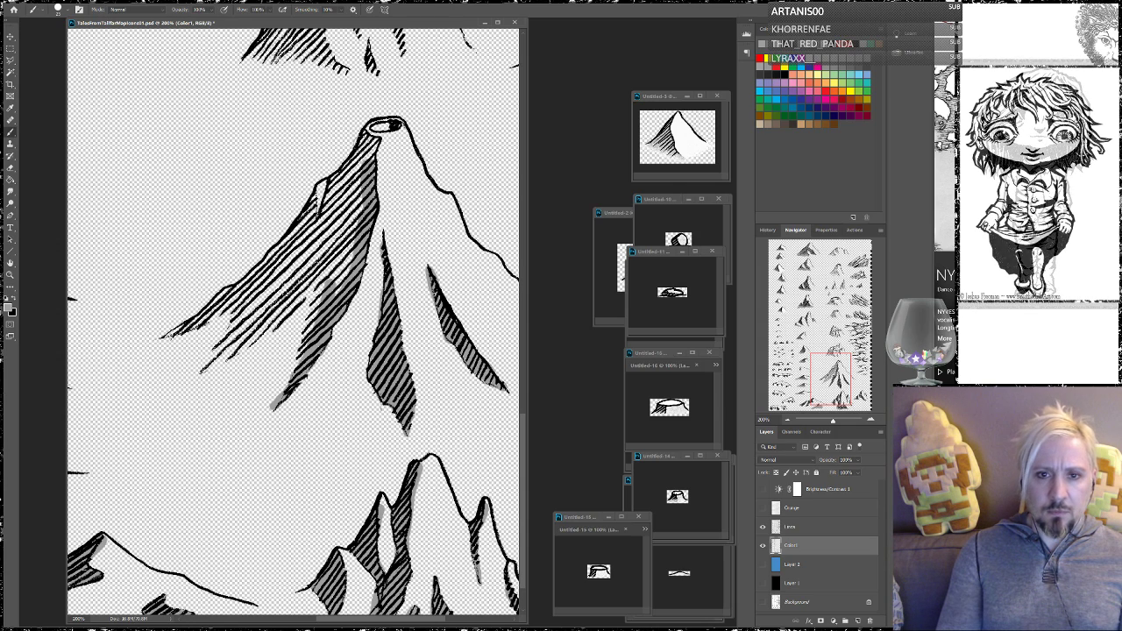
pyautogui.moveTo(373, 154); pyautogui.dragTo(375, 139)
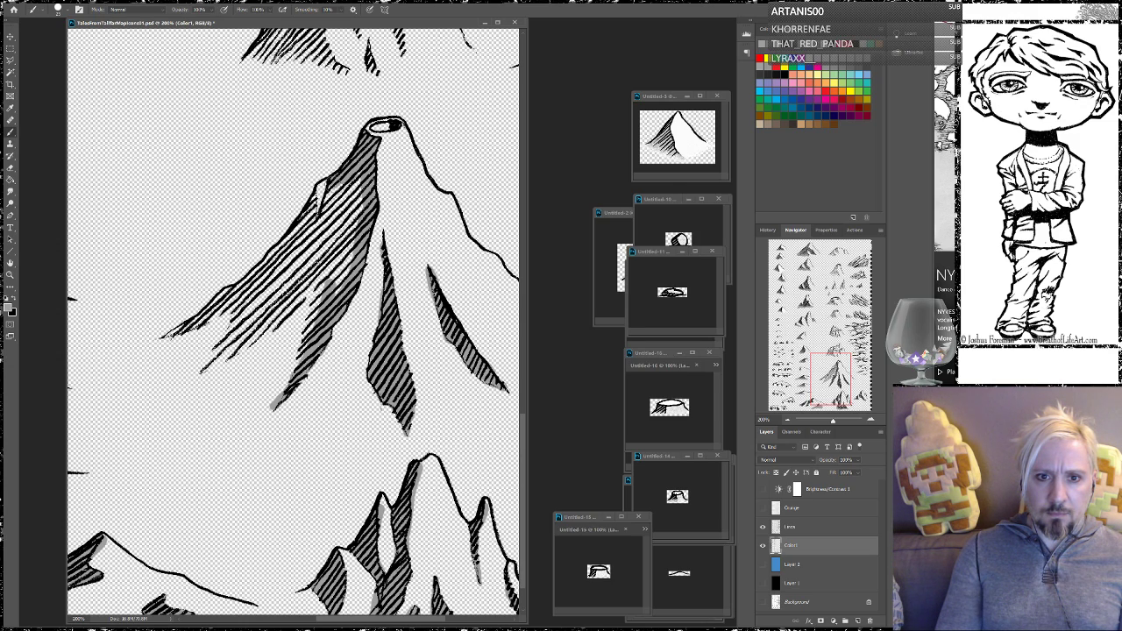
pyautogui.moveTo(335, 188)
pyautogui.mouseDown()
pyautogui.moveTo(317, 242)
pyautogui.moveTo(354, 169)
pyautogui.moveTo(349, 258)
pyautogui.moveTo(333, 294)
pyautogui.moveTo(337, 211)
pyautogui.moveTo(320, 311)
pyautogui.moveTo(316, 298)
pyautogui.mouseUp()
pyautogui.moveTo(310, 345); pyautogui.dragTo(308, 302)
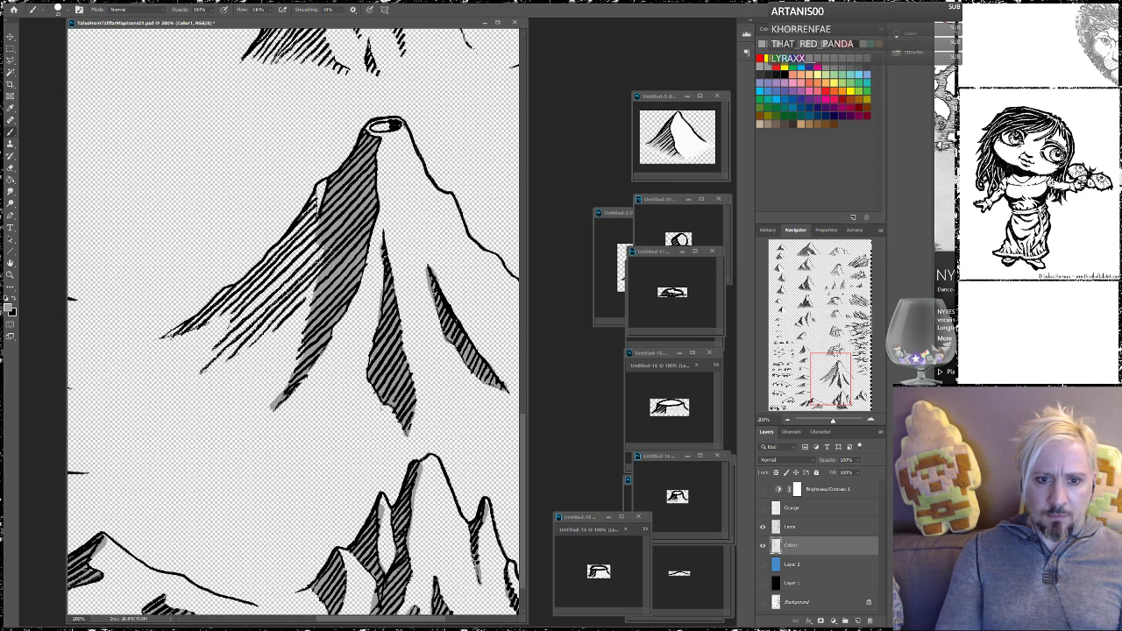
pyautogui.moveTo(263, 293)
pyautogui.mouseDown()
pyautogui.moveTo(204, 373)
pyautogui.moveTo(246, 297)
pyautogui.moveTo(166, 337)
pyautogui.moveTo(249, 290)
pyautogui.moveTo(309, 215)
pyautogui.mouseUp()
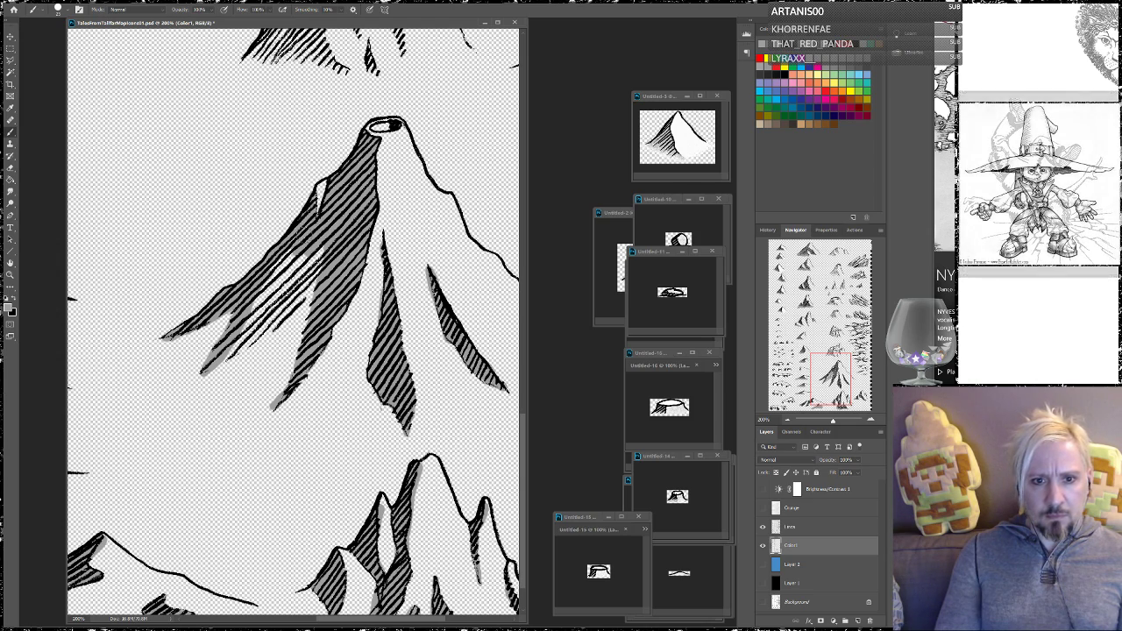
pyautogui.moveTo(312, 256)
pyautogui.mouseDown()
pyautogui.moveTo(281, 321)
pyautogui.moveTo(226, 361)
pyautogui.moveTo(332, 239)
pyautogui.moveTo(249, 317)
pyautogui.mouseUp()
pyautogui.moveTo(337, 230); pyautogui.dragTo(298, 431)
# Shade the wide crater mountain above the volcano in grey on its left flank, front ridges and rear peaks
pyautogui.moveTo(242, 244)
pyautogui.mouseDown()
pyautogui.moveTo(274, 270)
pyautogui.moveTo(214, 268)
pyautogui.moveTo(235, 253)
pyautogui.moveTo(239, 201)
pyautogui.moveTo(255, 222)
pyautogui.moveTo(248, 243)
pyautogui.moveTo(283, 202)
pyautogui.mouseUp()
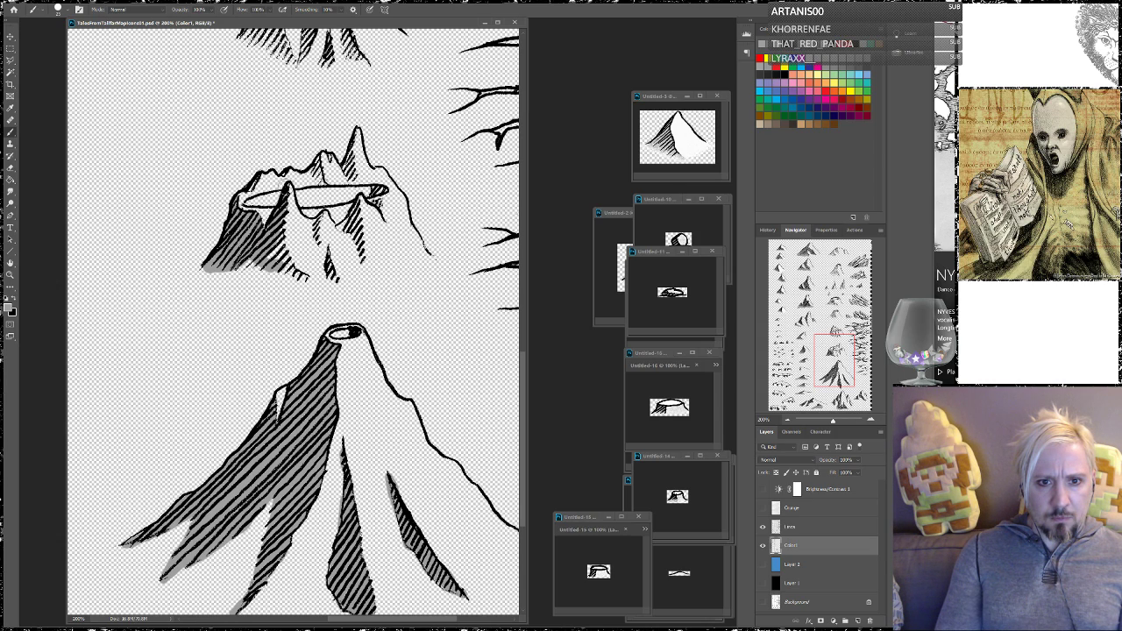
pyautogui.moveTo(272, 258); pyautogui.dragTo(282, 235)
pyautogui.moveTo(284, 277)
pyautogui.mouseDown()
pyautogui.moveTo(295, 267)
pyautogui.moveTo(302, 279)
pyautogui.mouseUp()
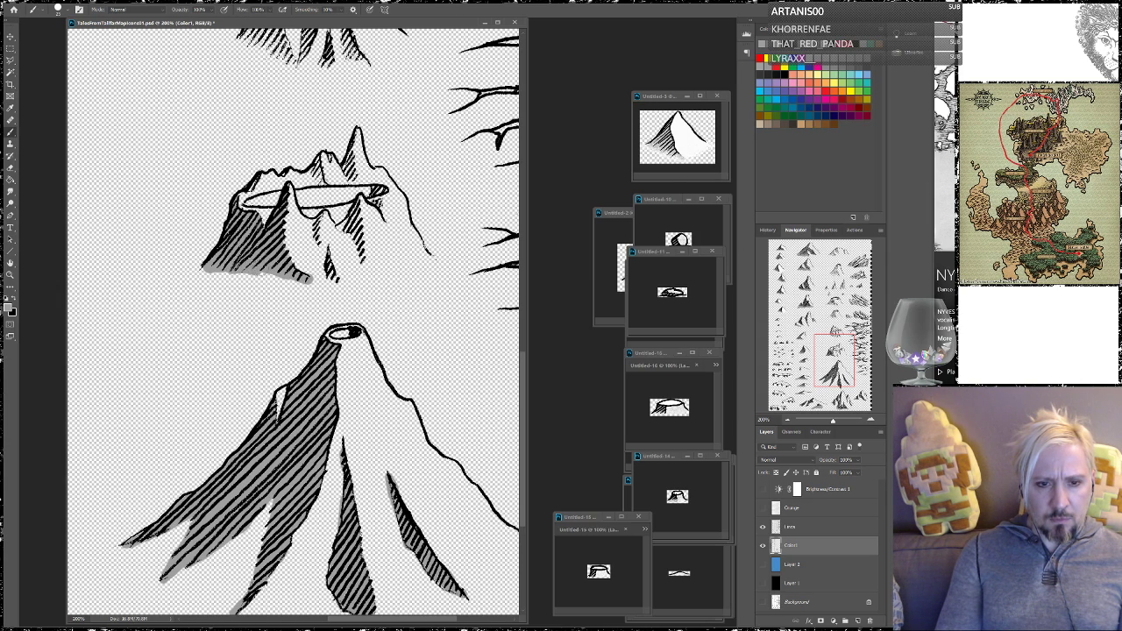
pyautogui.moveTo(333, 258); pyautogui.dragTo(326, 293)
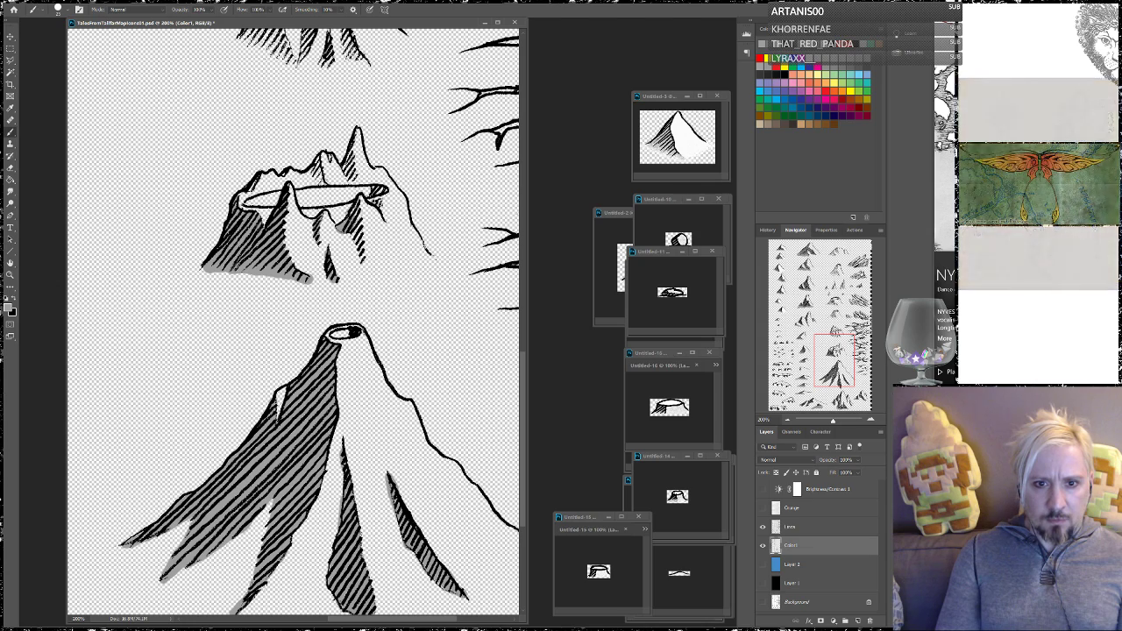
pyautogui.moveTo(359, 218); pyautogui.dragTo(356, 239)
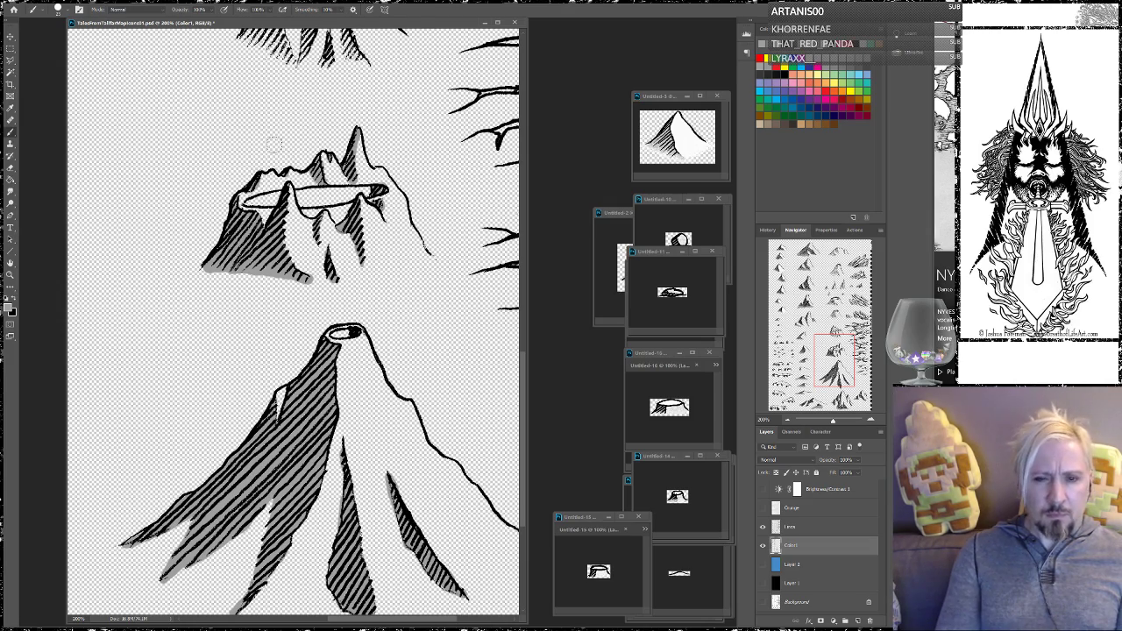
# Paint grey on the hatched flank, peaks and front ridges of the narrower crater mountain above the wide one
pyautogui.moveTo(288, 132); pyautogui.dragTo(281, 397)
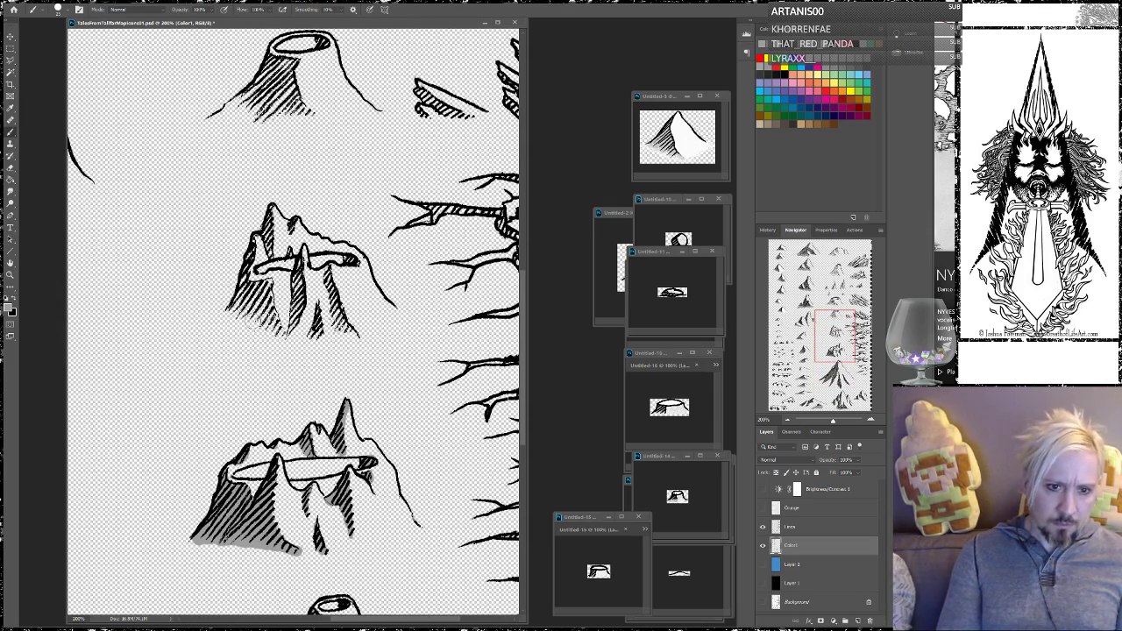
pyautogui.moveTo(282, 336)
pyautogui.mouseDown()
pyautogui.moveTo(237, 316)
pyautogui.moveTo(231, 304)
pyautogui.moveTo(249, 287)
pyautogui.mouseUp()
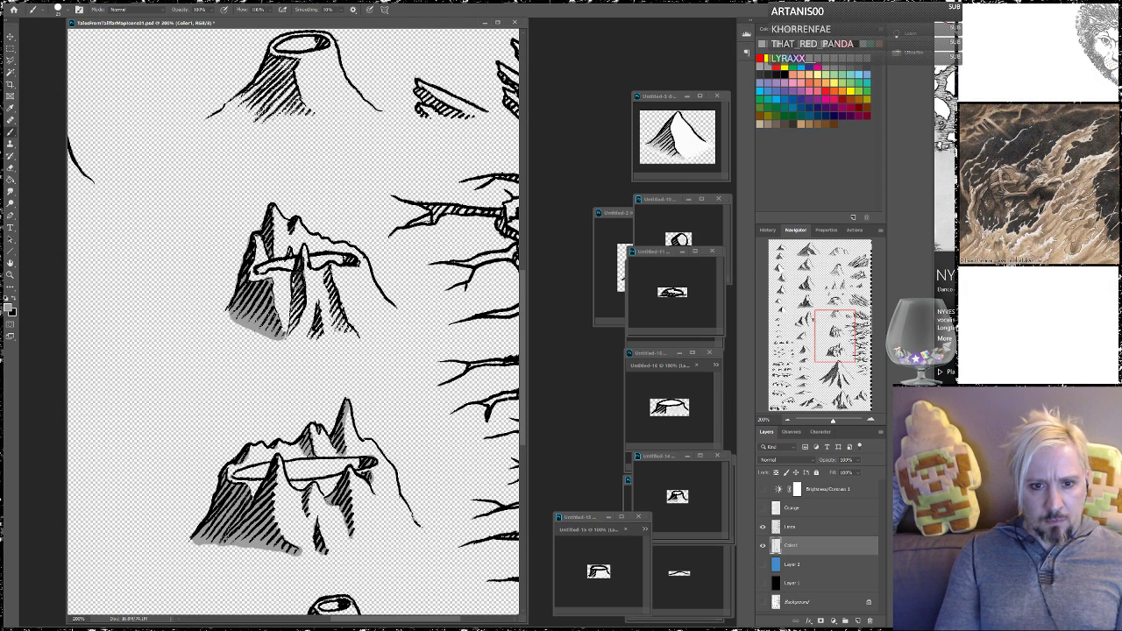
pyautogui.moveTo(294, 298); pyautogui.dragTo(291, 330)
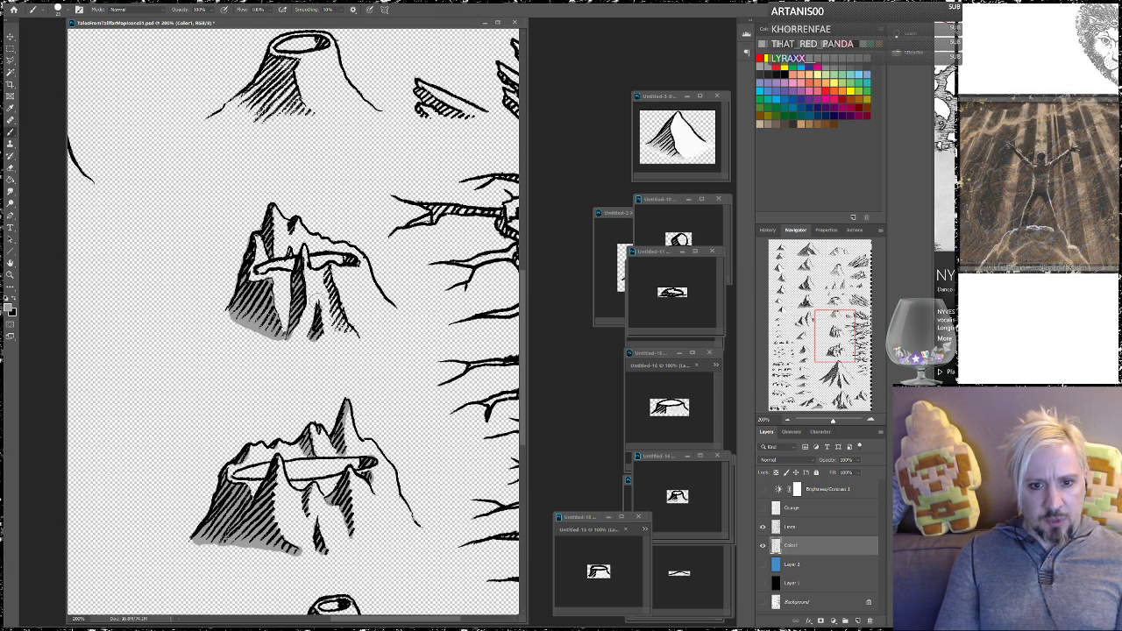
pyautogui.moveTo(343, 333); pyautogui.dragTo(331, 280)
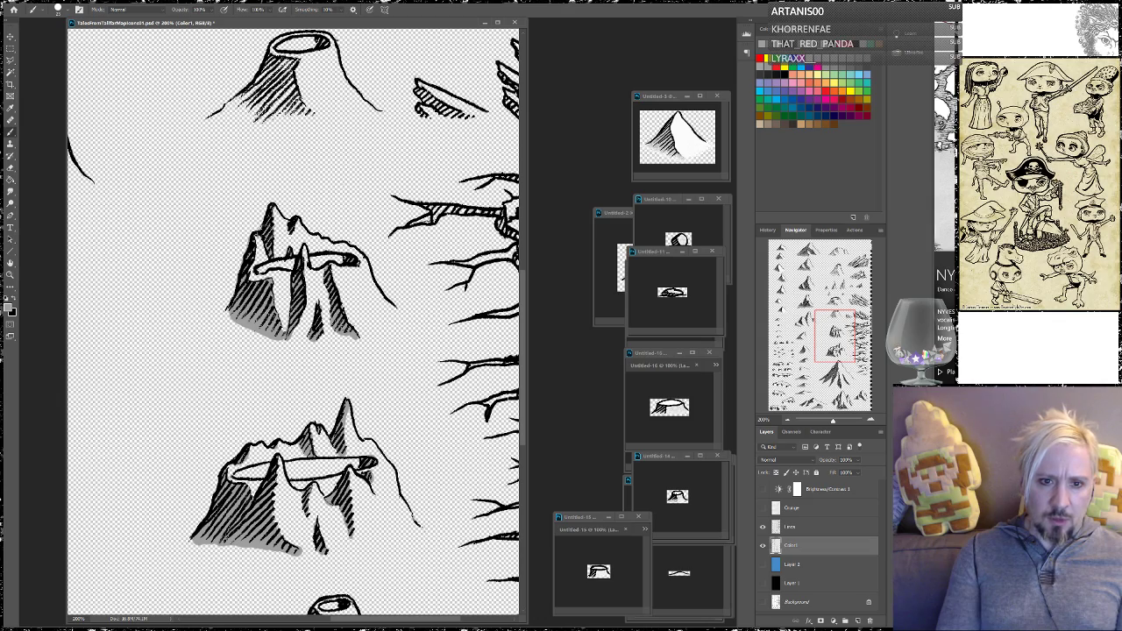
# Paint grey over the hatched left flank of the small volcano above the narrower crater mountain, down to its lower edge
pyautogui.moveTo(337, 165); pyautogui.dragTo(343, 330)
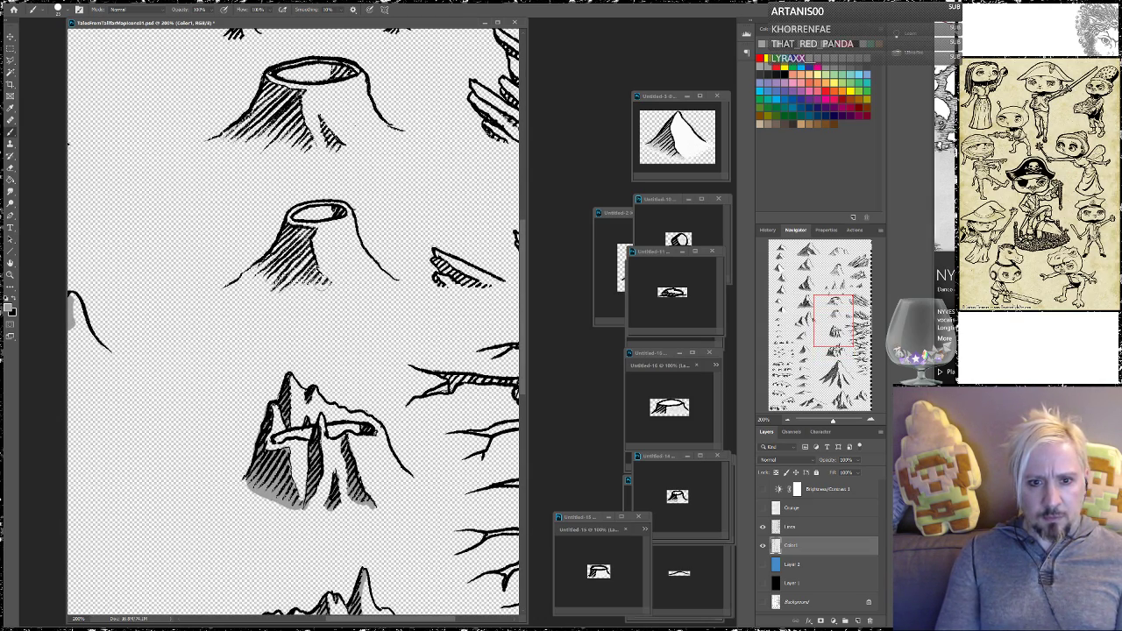
pyautogui.moveTo(331, 289)
pyautogui.mouseDown()
pyautogui.moveTo(298, 258)
pyautogui.moveTo(305, 230)
pyautogui.mouseUp()
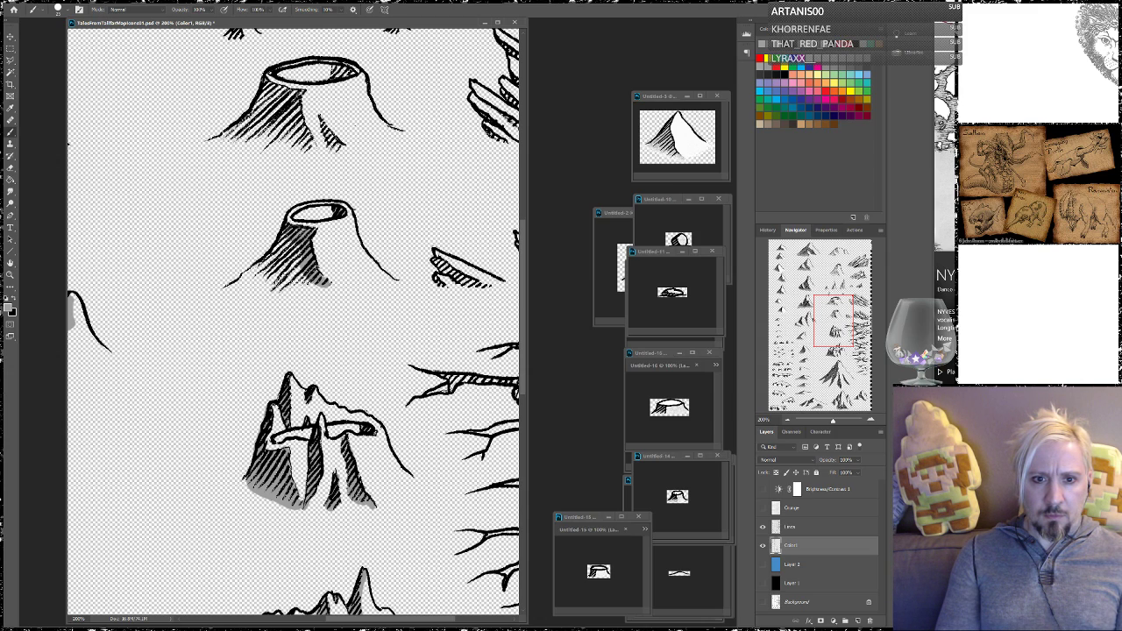
pyautogui.moveTo(293, 226)
pyautogui.mouseDown()
pyautogui.moveTo(259, 275)
pyautogui.moveTo(218, 300)
pyautogui.moveTo(300, 286)
pyautogui.mouseUp()
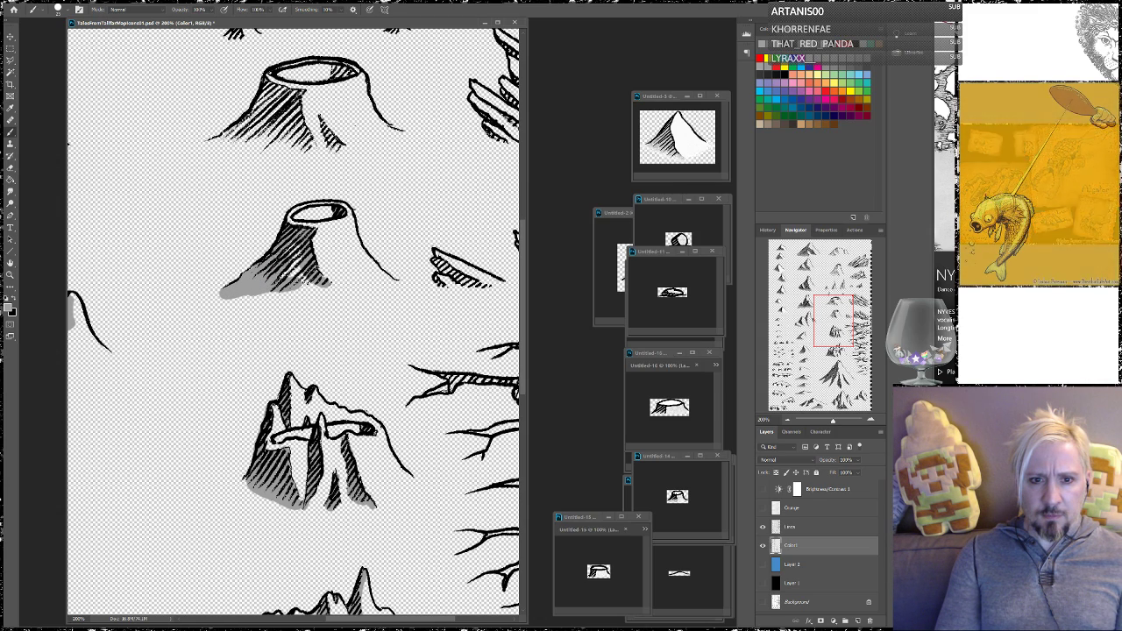
# Shade the wide volcano above the small one in grey on its hatched left flank and narrow front ridge
pyautogui.moveTo(261, 293)
pyautogui.mouseDown()
pyautogui.moveTo(337, 288)
pyautogui.moveTo(376, 385)
pyautogui.mouseUp()
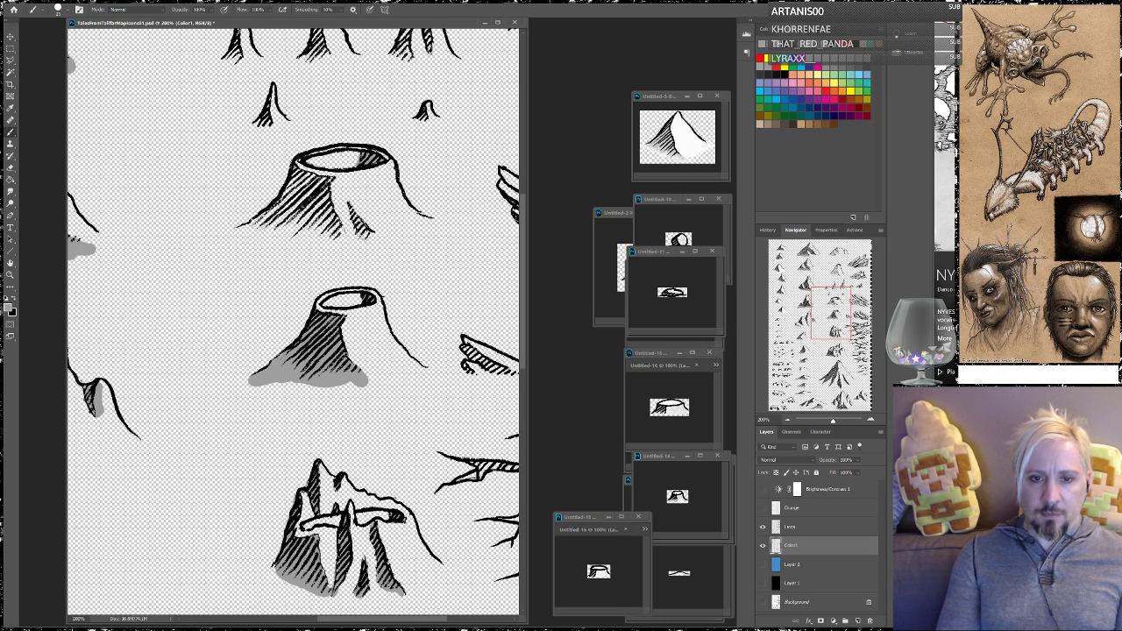
pyautogui.moveTo(363, 229); pyautogui.dragTo(375, 237)
pyautogui.moveTo(352, 217); pyautogui.dragTo(375, 243)
pyautogui.moveTo(324, 214)
pyautogui.mouseDown()
pyautogui.moveTo(346, 246)
pyautogui.moveTo(316, 216)
pyautogui.mouseUp()
pyautogui.moveTo(330, 177); pyautogui.dragTo(317, 201)
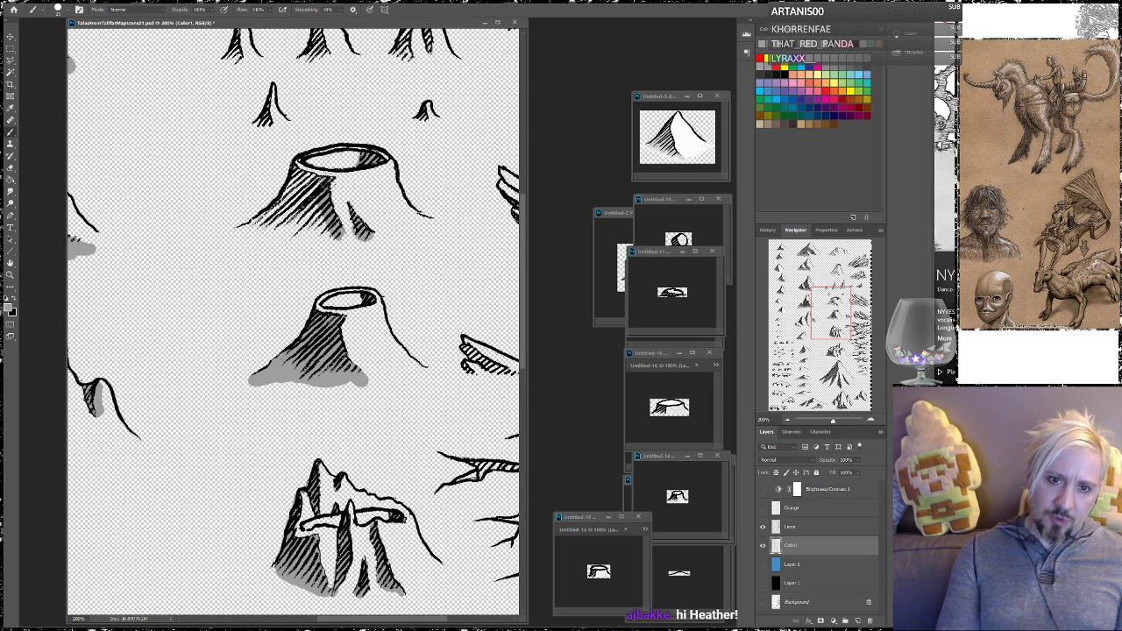
# Paint grey on the hatched left sides of the small and tall rock spires above the wide volcano
pyautogui.moveTo(308, 167)
pyautogui.mouseDown()
pyautogui.moveTo(287, 204)
pyautogui.moveTo(292, 188)
pyautogui.moveTo(311, 192)
pyautogui.moveTo(326, 233)
pyautogui.moveTo(270, 235)
pyautogui.moveTo(310, 219)
pyautogui.moveTo(249, 230)
pyautogui.moveTo(273, 212)
pyautogui.moveTo(304, 376)
pyautogui.mouseUp()
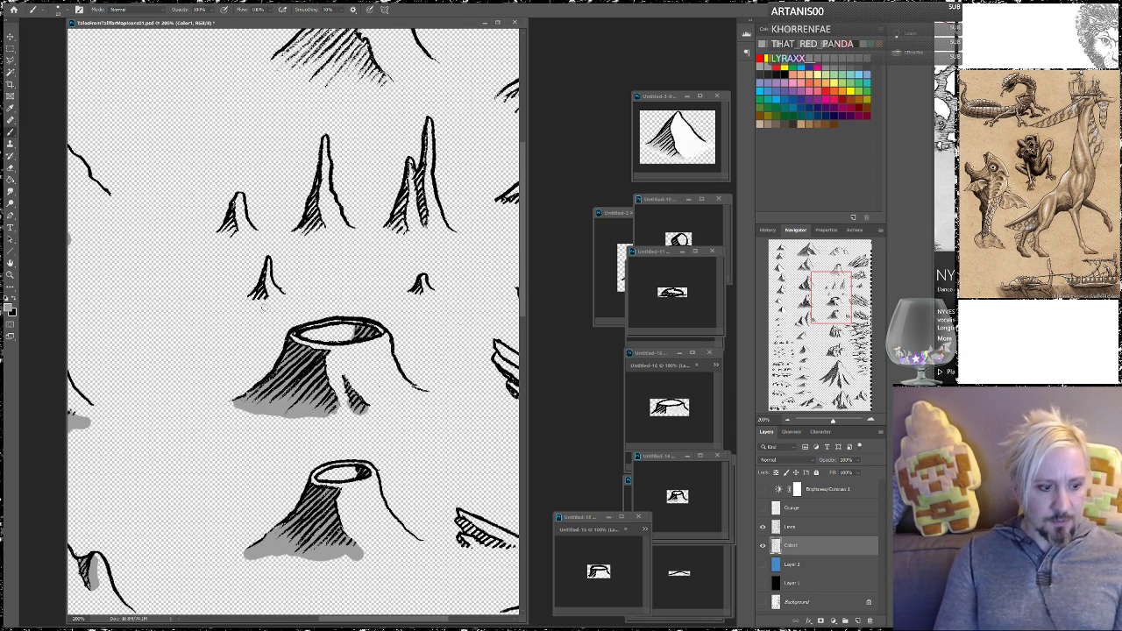
pyautogui.moveTo(261, 298); pyautogui.dragTo(249, 297)
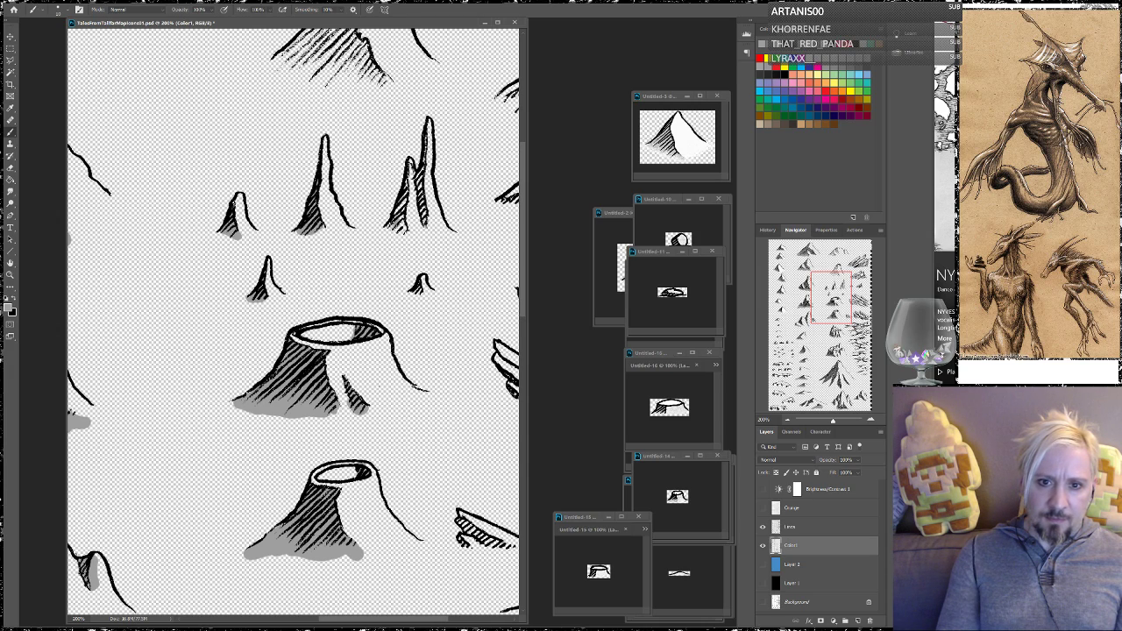
pyautogui.moveTo(402, 209)
pyautogui.mouseDown()
pyautogui.moveTo(401, 233)
pyautogui.moveTo(385, 234)
pyautogui.moveTo(425, 212)
pyautogui.mouseUp()
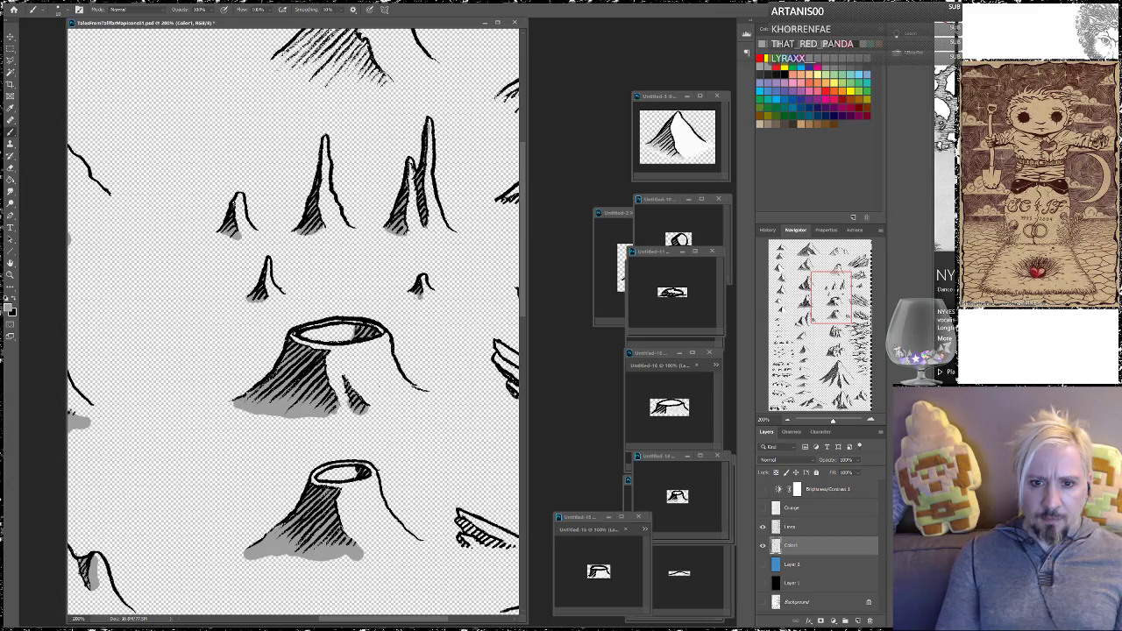
# Fill the tall narrow volcano's hatched left flank with grey, from the crater rim down to its base
pyautogui.moveTo(378, 227)
pyautogui.mouseDown()
pyautogui.moveTo(336, 282)
pyautogui.moveTo(340, 409)
pyautogui.moveTo(333, 419)
pyautogui.moveTo(289, 416)
pyautogui.mouseUp()
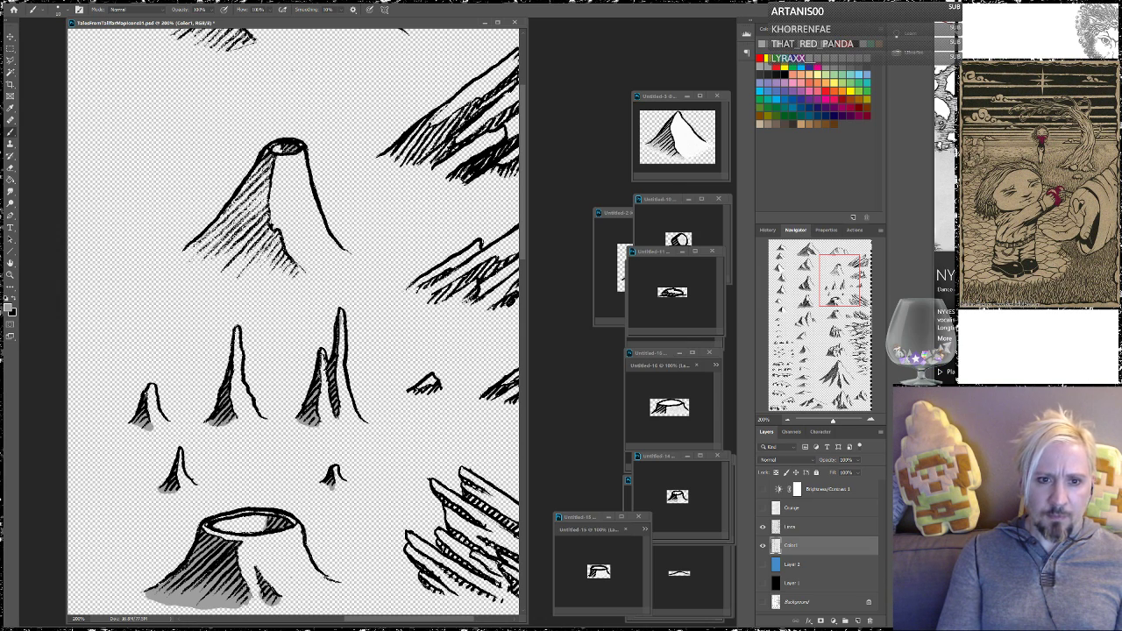
pyautogui.moveTo(240, 191); pyautogui.dragTo(312, 277)
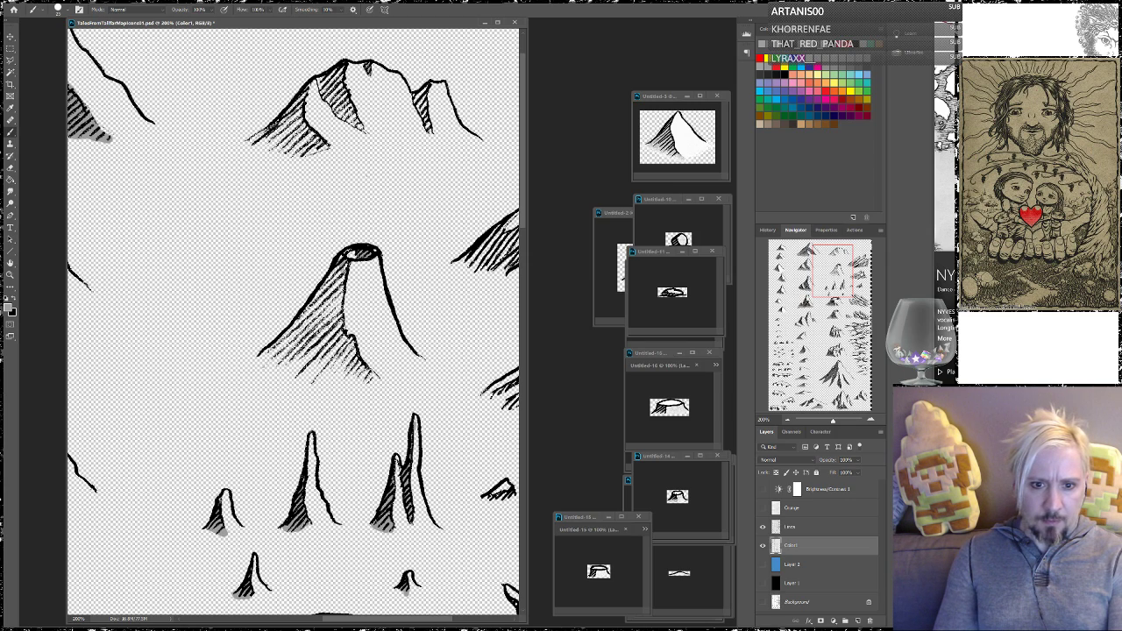
pyautogui.moveTo(344, 263)
pyautogui.mouseDown()
pyautogui.moveTo(254, 368)
pyautogui.moveTo(374, 379)
pyautogui.moveTo(347, 347)
pyautogui.moveTo(336, 299)
pyautogui.moveTo(346, 275)
pyautogui.mouseUp()
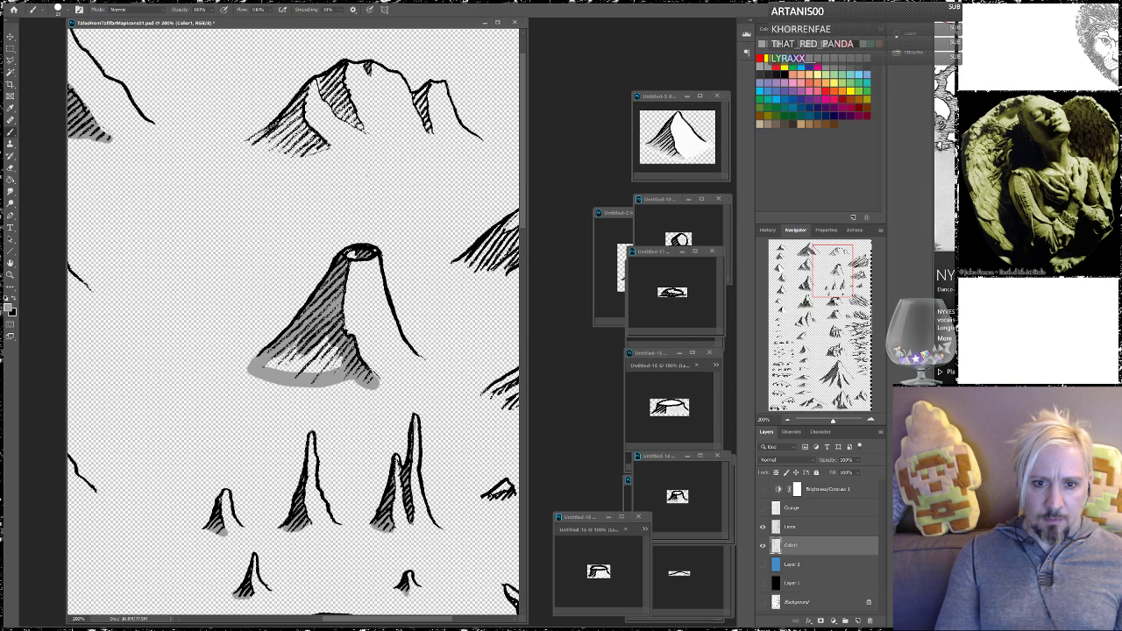
pyautogui.moveTo(324, 331)
pyautogui.mouseDown()
pyautogui.moveTo(338, 363)
pyautogui.moveTo(278, 374)
pyautogui.mouseUp()
pyautogui.moveTo(299, 341); pyautogui.dragTo(271, 371)
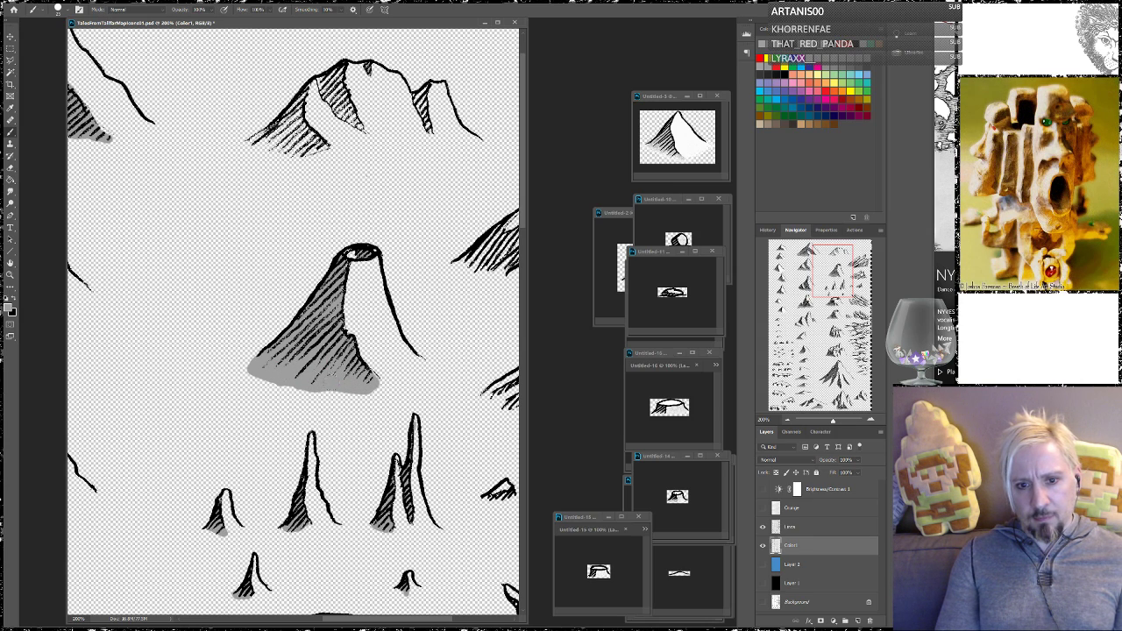
# Shade the hatched faces of the multi-peaked mountain at the top of the third column in grey
pyautogui.moveTo(325, 178); pyautogui.dragTo(327, 279)
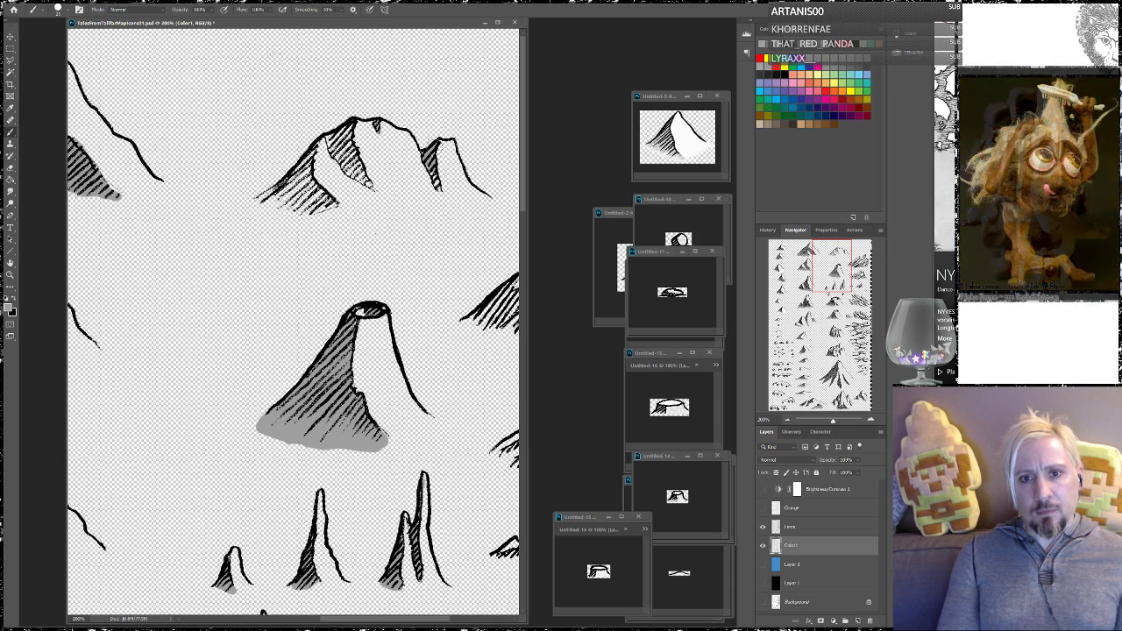
pyautogui.moveTo(441, 193)
pyautogui.mouseDown()
pyautogui.moveTo(429, 178)
pyautogui.moveTo(349, 157)
pyautogui.mouseUp()
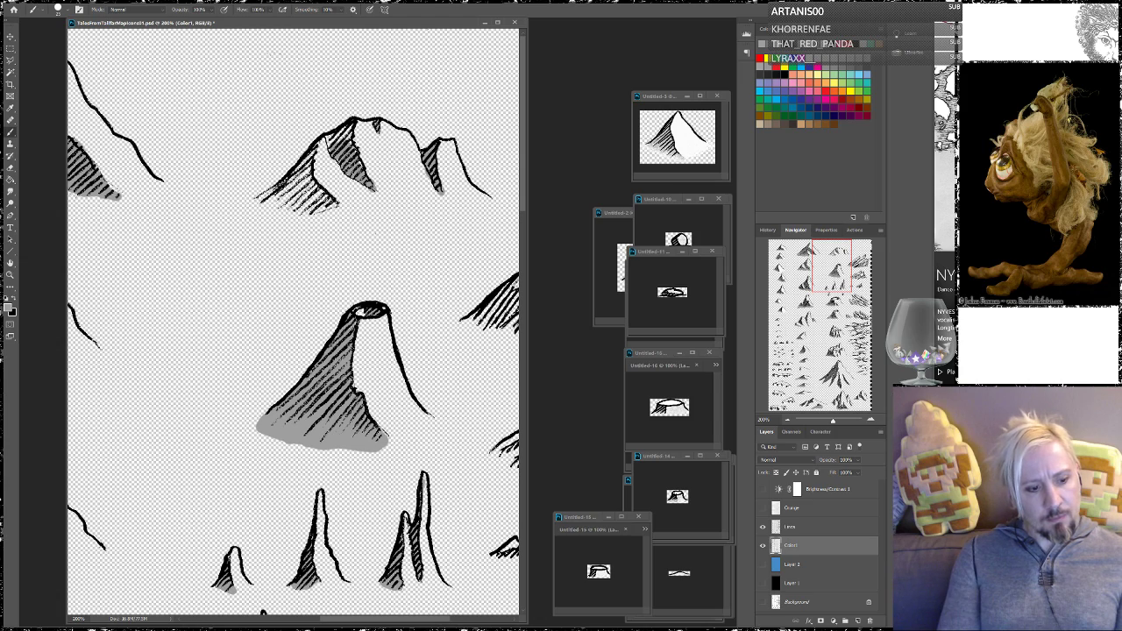
pyautogui.moveTo(349, 143); pyautogui.dragTo(356, 164)
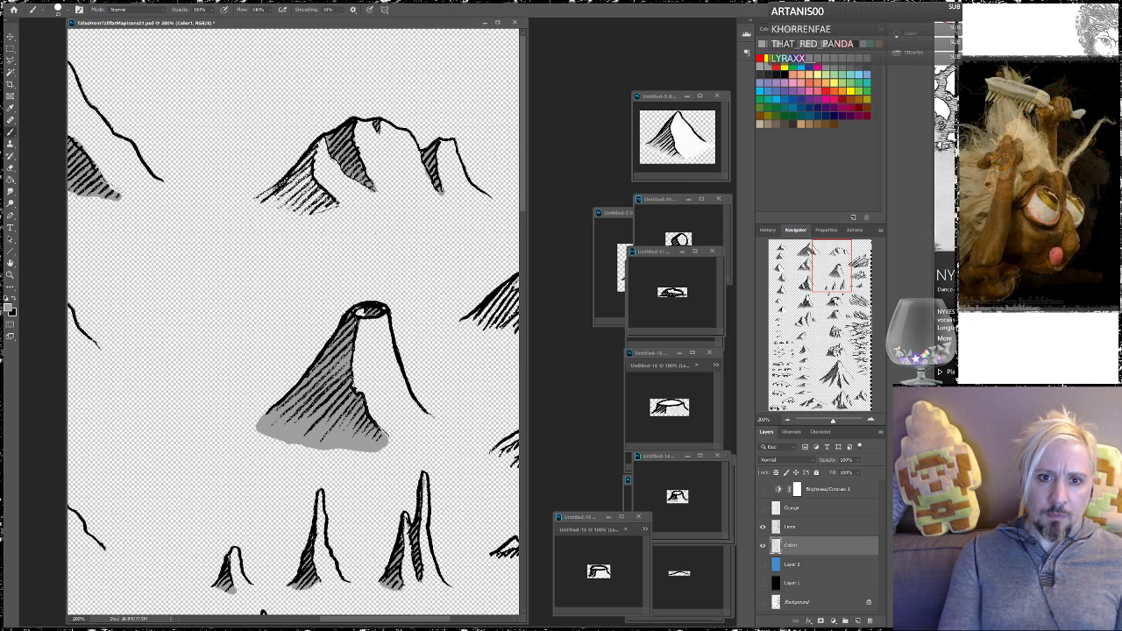
pyautogui.moveTo(312, 201)
pyautogui.mouseDown()
pyautogui.moveTo(336, 209)
pyautogui.moveTo(307, 186)
pyautogui.moveTo(321, 144)
pyautogui.mouseUp()
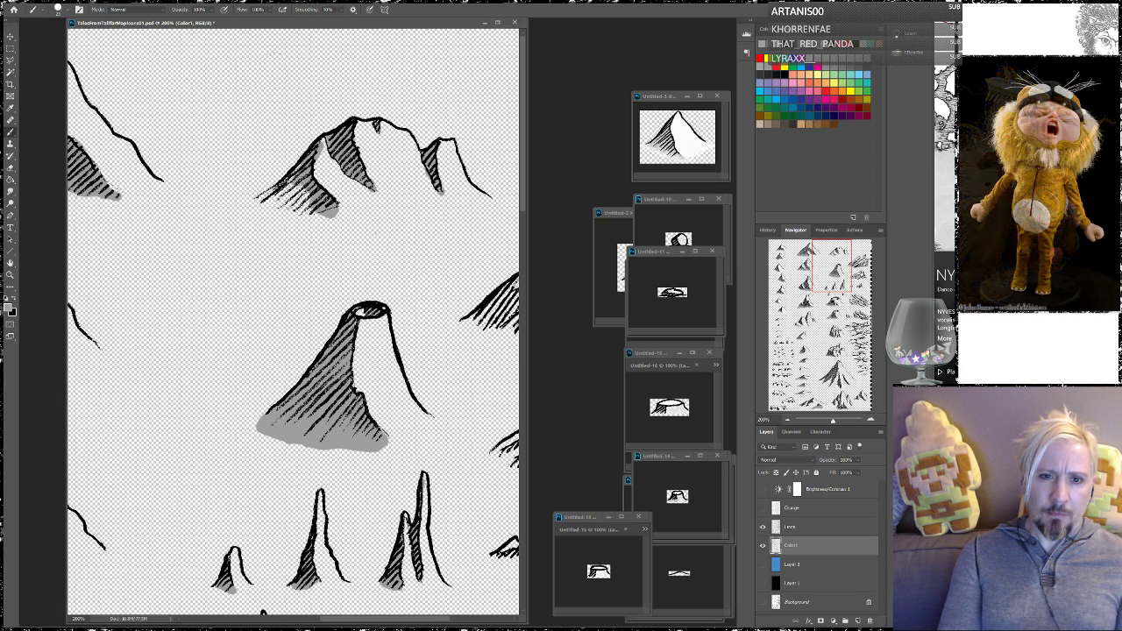
pyautogui.moveTo(285, 191)
pyautogui.mouseDown()
pyautogui.moveTo(256, 202)
pyautogui.moveTo(329, 207)
pyautogui.moveTo(261, 207)
pyautogui.mouseUp()
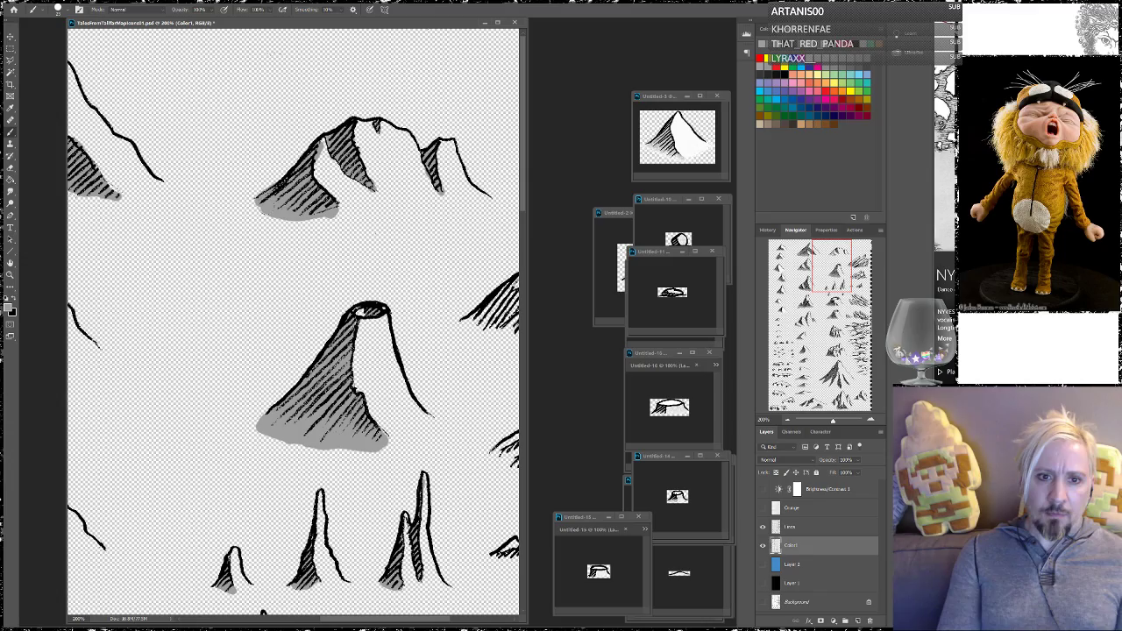
# Paint grey on the hatched faces and along the base of the large slanted rock formation at the top of the fourth column
pyautogui.moveTo(346, 213); pyautogui.dragTo(318, 203)
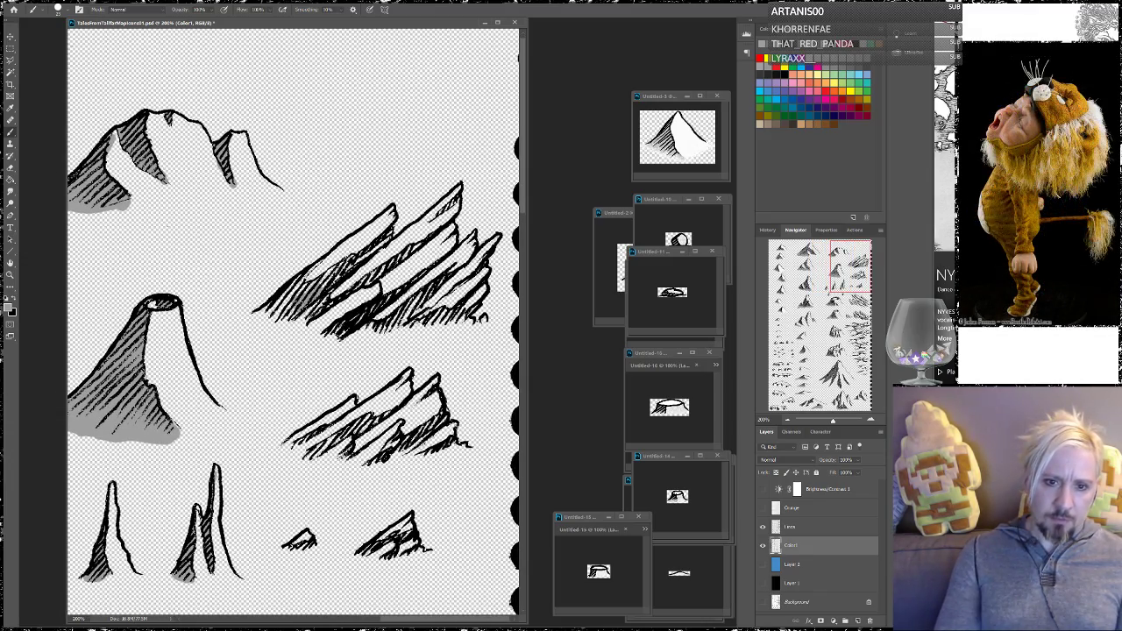
pyautogui.moveTo(302, 289)
pyautogui.mouseDown()
pyautogui.moveTo(254, 320)
pyautogui.moveTo(293, 325)
pyautogui.mouseUp()
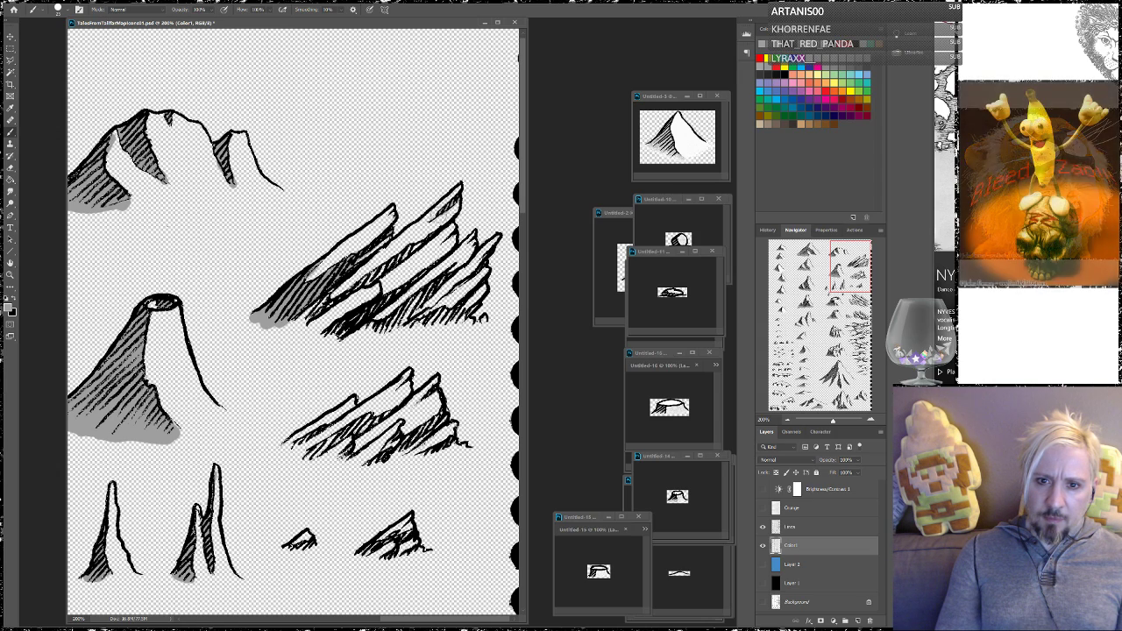
pyautogui.moveTo(349, 280)
pyautogui.mouseDown()
pyautogui.moveTo(292, 326)
pyautogui.moveTo(409, 252)
pyautogui.mouseUp()
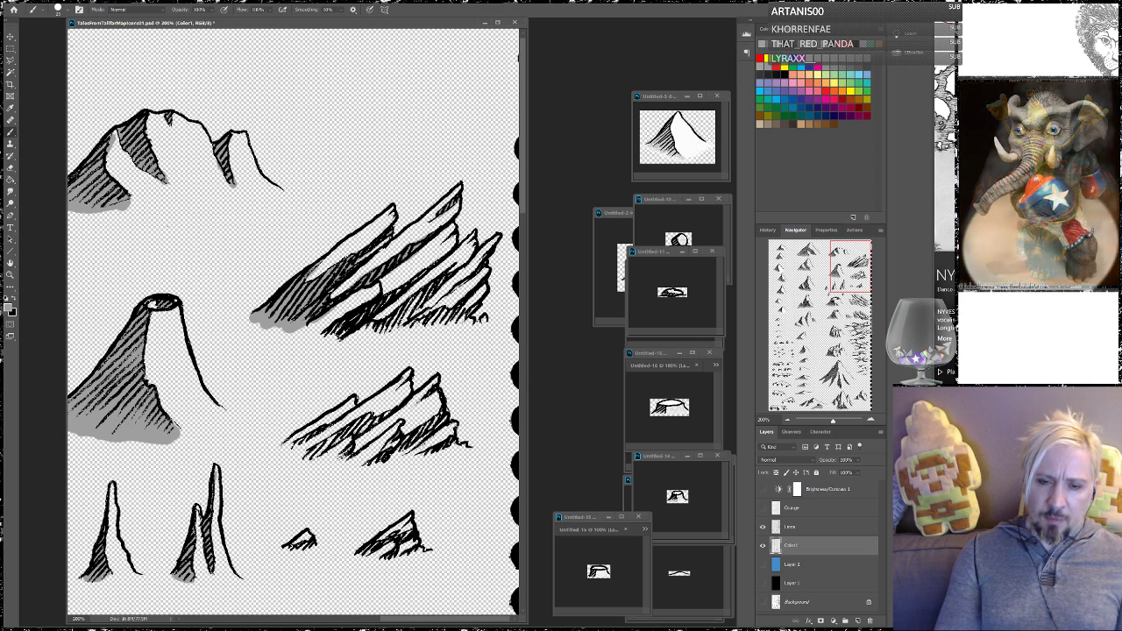
pyautogui.scroll(-3, 349, 295)
pyautogui.moveTo(357, 257)
pyautogui.mouseDown()
pyautogui.moveTo(329, 285)
pyautogui.moveTo(325, 275)
pyautogui.moveTo(430, 207)
pyautogui.mouseUp()
pyautogui.moveTo(382, 272); pyautogui.dragTo(296, 283)
pyautogui.moveTo(391, 267); pyautogui.dragTo(440, 221)
pyautogui.moveTo(401, 274)
pyautogui.mouseDown()
pyautogui.moveTo(454, 256)
pyautogui.moveTo(482, 207)
pyautogui.mouseUp()
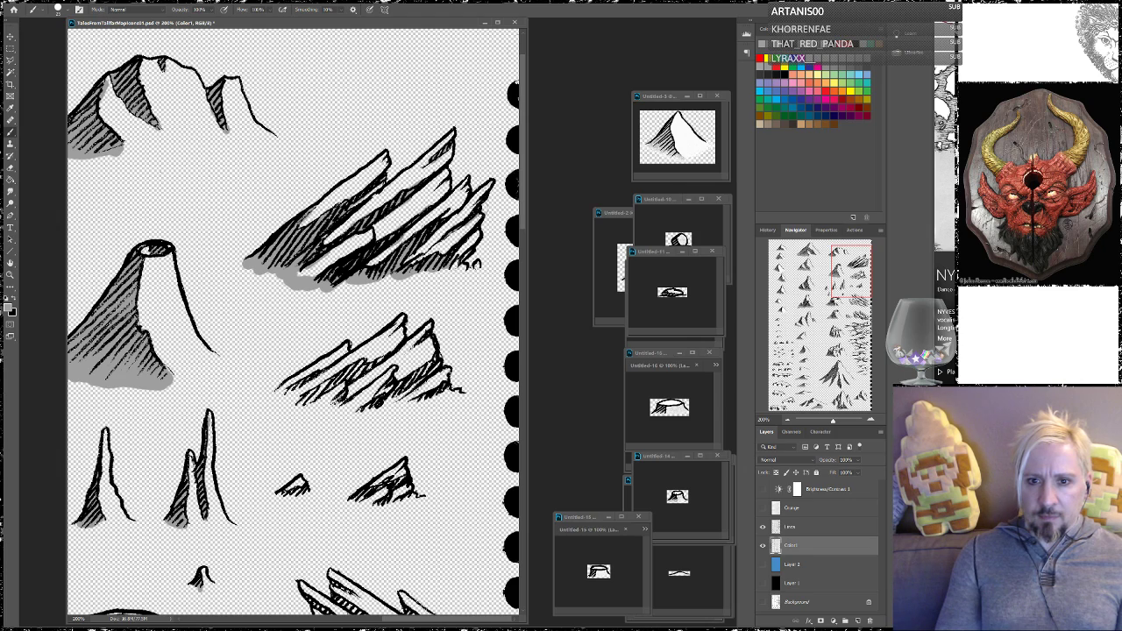
pyautogui.moveTo(463, 256)
pyautogui.mouseDown()
pyautogui.moveTo(446, 271)
pyautogui.moveTo(470, 245)
pyautogui.moveTo(475, 263)
pyautogui.mouseUp()
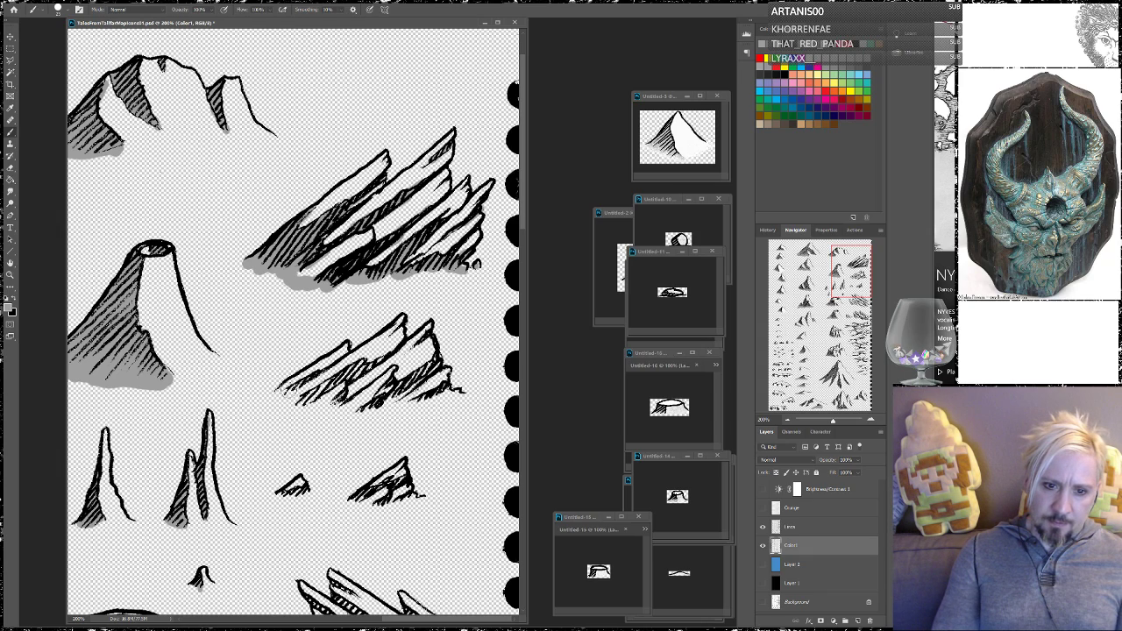
# Shade the hatched strips and lower edges of the smaller slanted rock formation below the large one in grey
pyautogui.moveTo(282, 392); pyautogui.dragTo(363, 358)
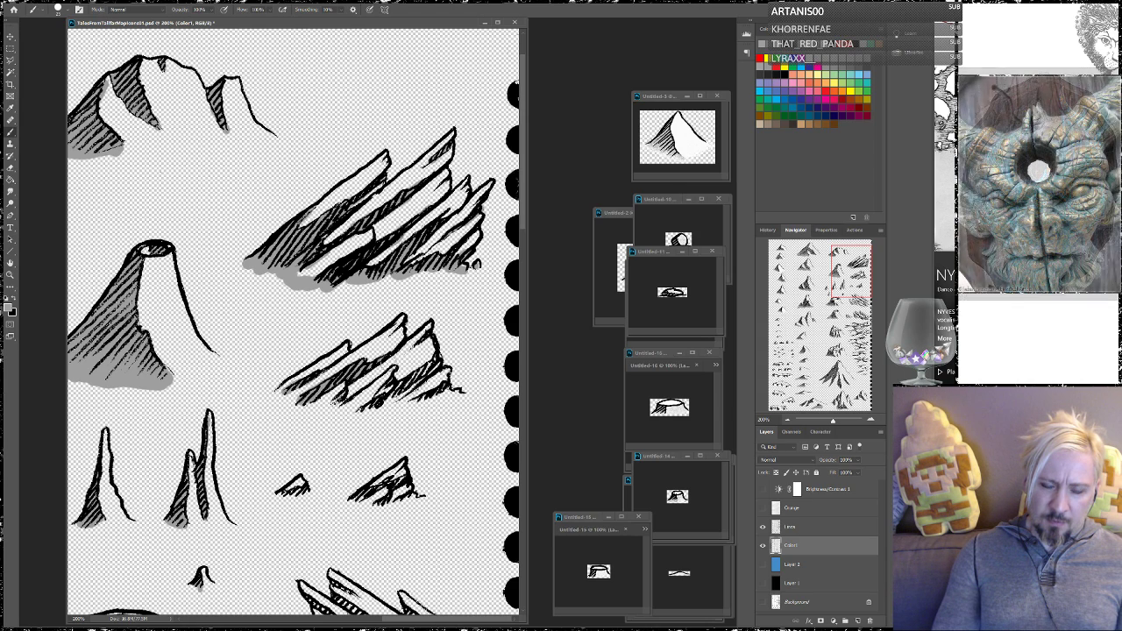
pyautogui.moveTo(322, 412); pyautogui.dragTo(398, 373)
pyautogui.moveTo(371, 401); pyautogui.dragTo(442, 354)
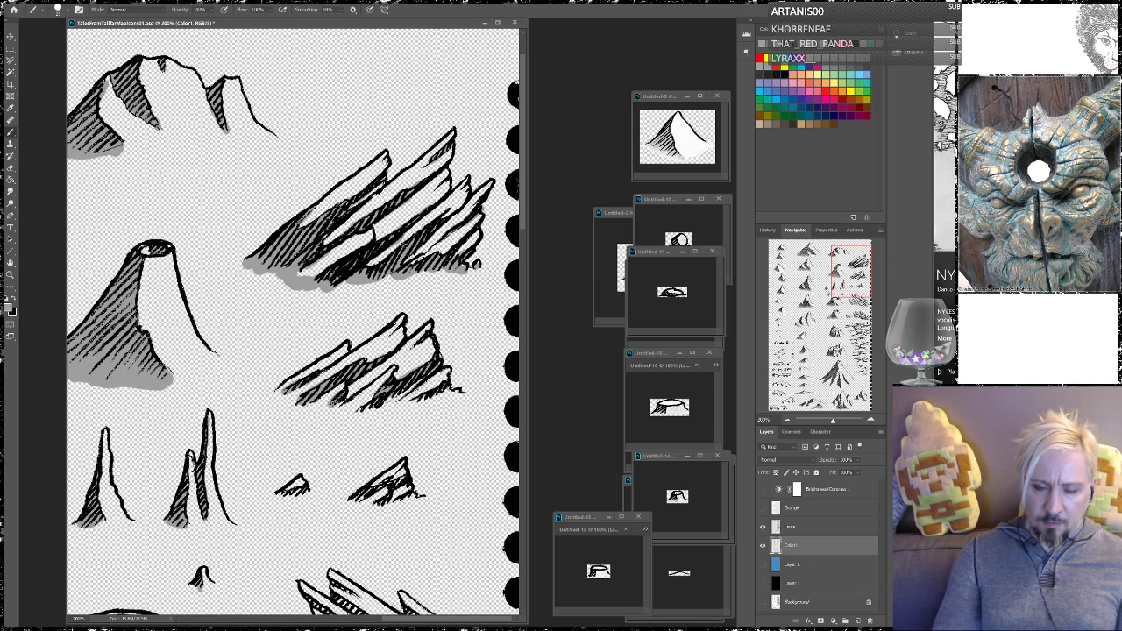
pyautogui.moveTo(408, 408); pyautogui.dragTo(429, 392)
pyautogui.moveTo(419, 407)
pyautogui.mouseDown()
pyautogui.moveTo(451, 379)
pyautogui.moveTo(419, 399)
pyautogui.mouseUp()
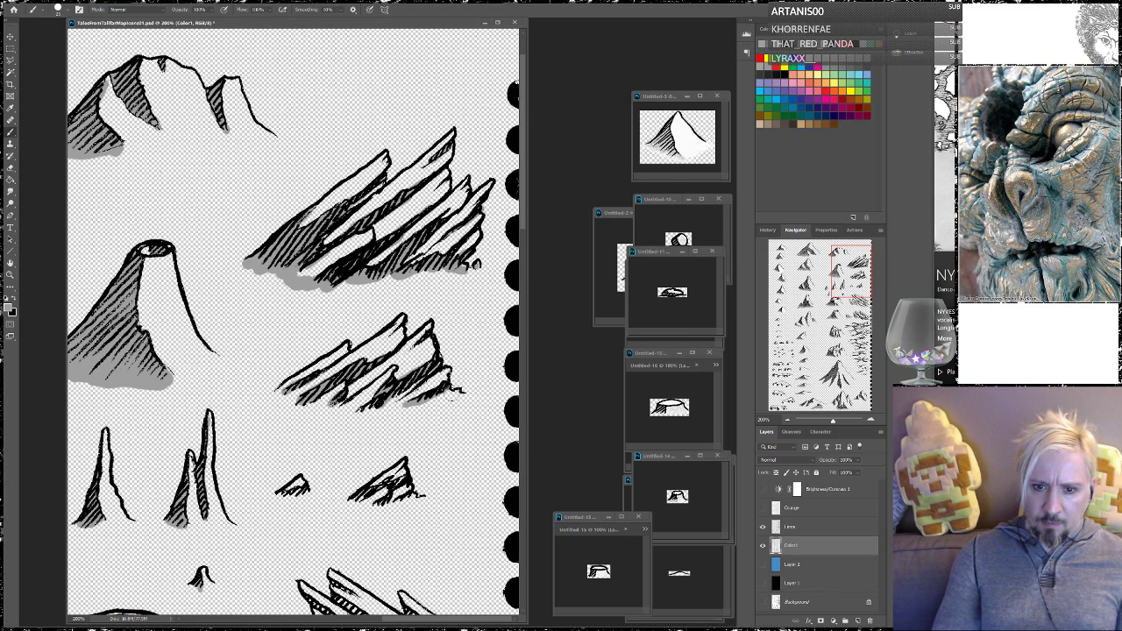
# Paint grey on the hatched sides of the two small rocks below the slanted rock formations
pyautogui.moveTo(318, 430); pyautogui.dragTo(333, 318)
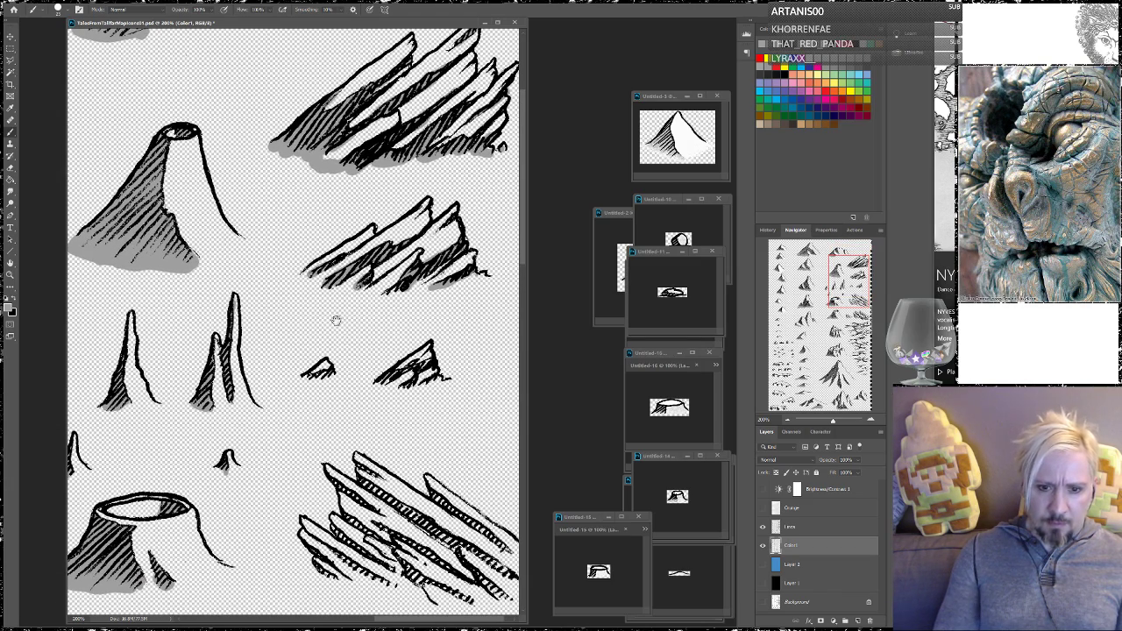
pyautogui.moveTo(314, 383)
pyautogui.mouseDown()
pyautogui.moveTo(330, 372)
pyautogui.moveTo(314, 370)
pyautogui.mouseUp()
pyautogui.moveTo(381, 385); pyautogui.dragTo(407, 366)
pyautogui.moveTo(393, 381)
pyautogui.mouseDown()
pyautogui.moveTo(412, 368)
pyautogui.moveTo(415, 378)
pyautogui.mouseUp()
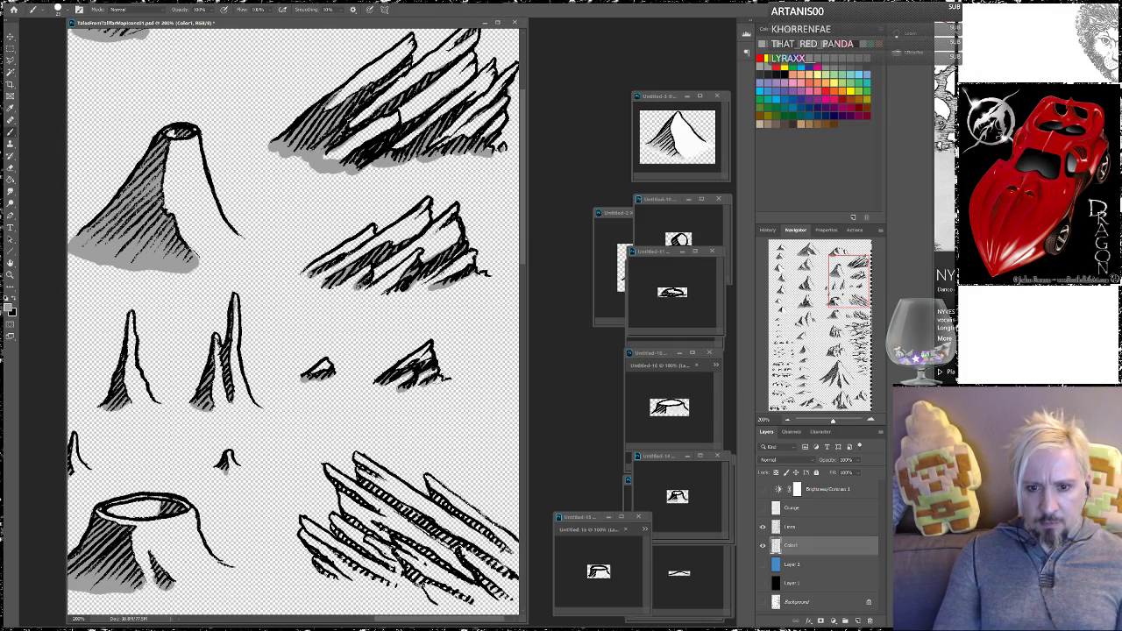
# Shade the hatched undersides of the large slab formation leaning the opposite way and the smaller slab group below it in grey
pyautogui.moveTo(330, 341); pyautogui.dragTo(333, 175)
pyautogui.moveTo(330, 293); pyautogui.dragTo(328, 243)
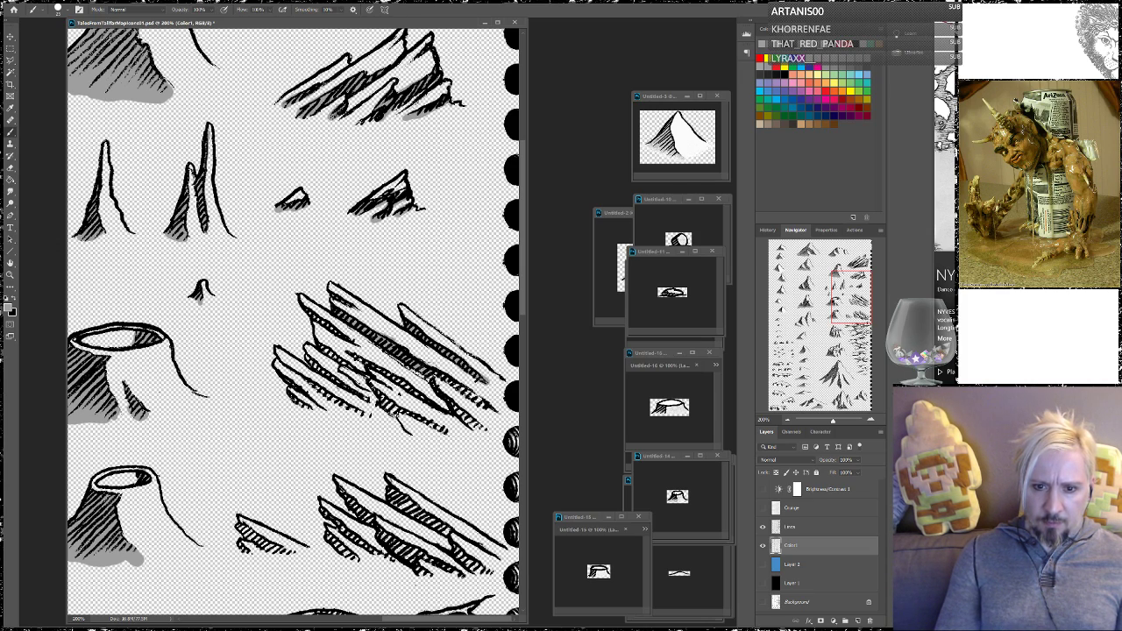
pyautogui.moveTo(422, 364); pyautogui.dragTo(482, 403)
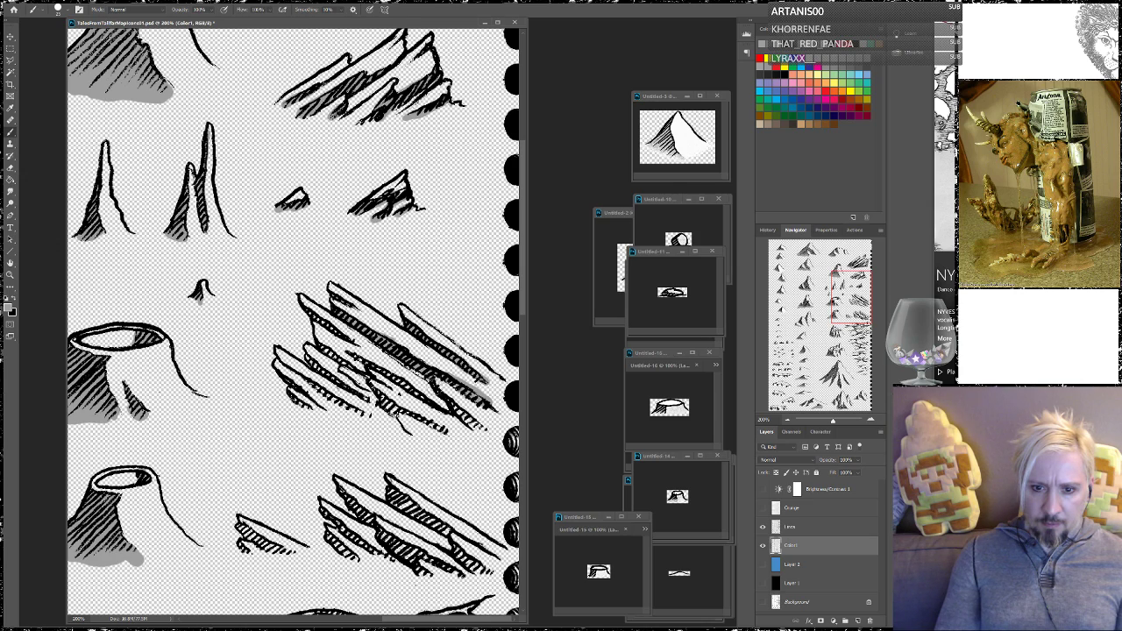
pyautogui.moveTo(438, 394); pyautogui.dragTo(484, 437)
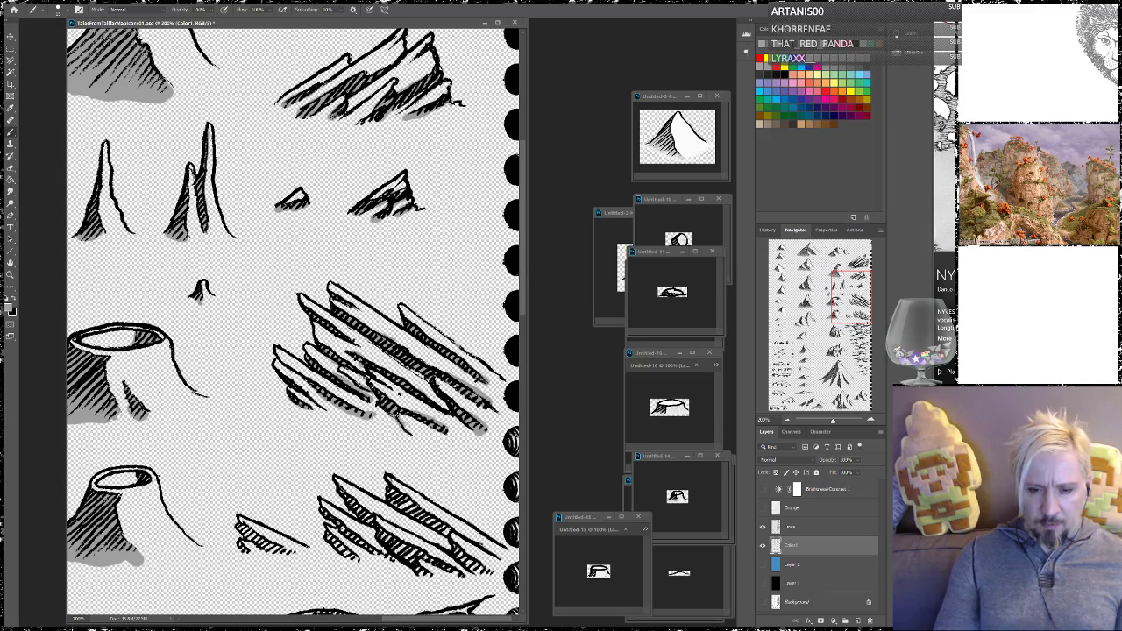
pyautogui.moveTo(343, 426); pyautogui.dragTo(347, 279)
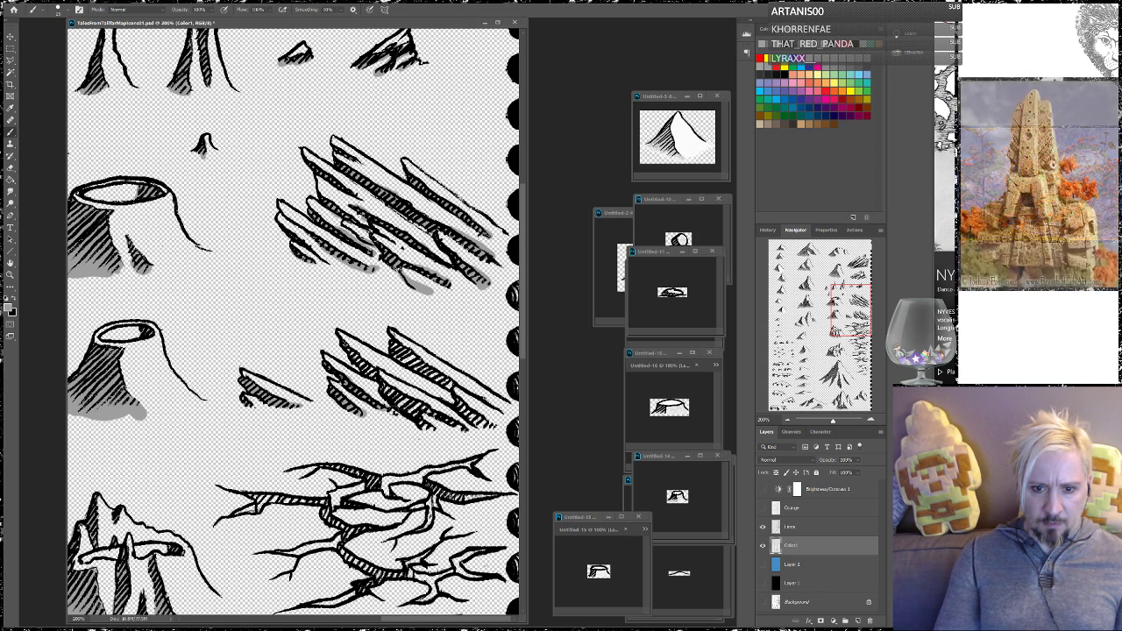
pyautogui.moveTo(377, 384)
pyautogui.mouseDown()
pyautogui.moveTo(405, 409)
pyautogui.moveTo(426, 408)
pyautogui.mouseUp()
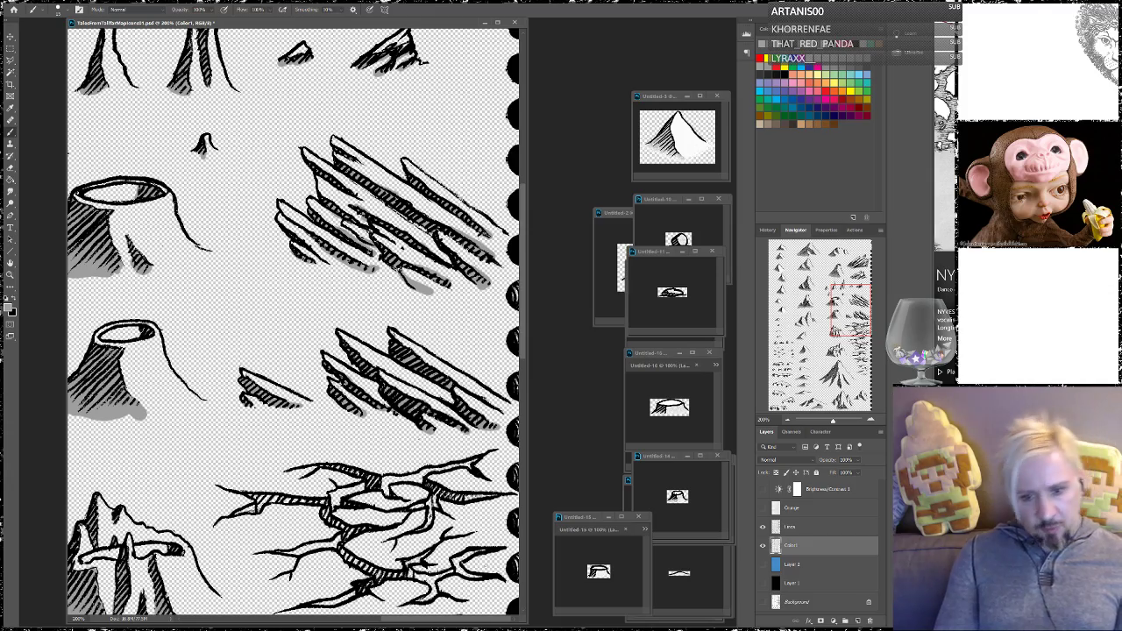
# Paint grey on the hatched parts of the large crack network and the small forked crack below it in the fourth column
pyautogui.scroll(-5, 323, 182)
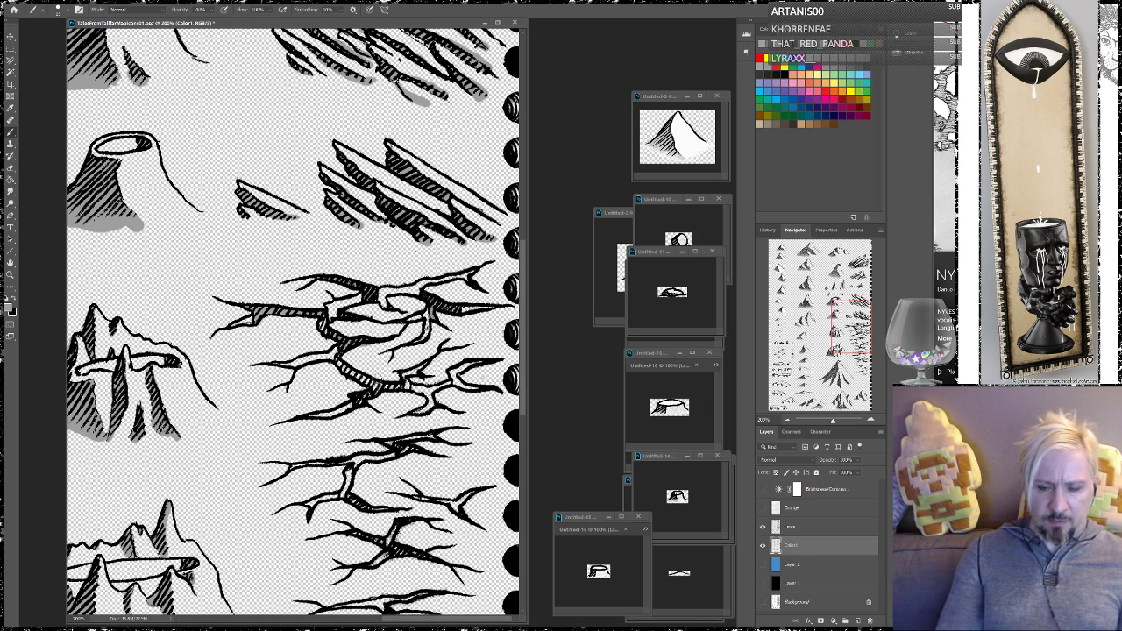
pyautogui.moveTo(365, 381); pyautogui.dragTo(359, 379)
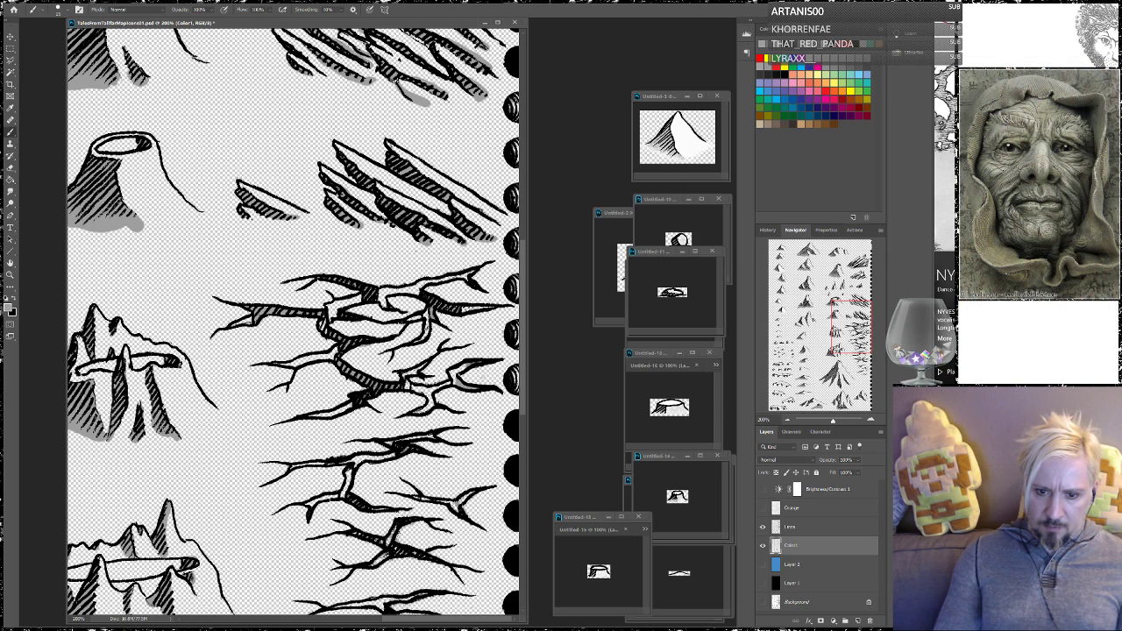
pyautogui.moveTo(458, 508); pyautogui.dragTo(470, 496)
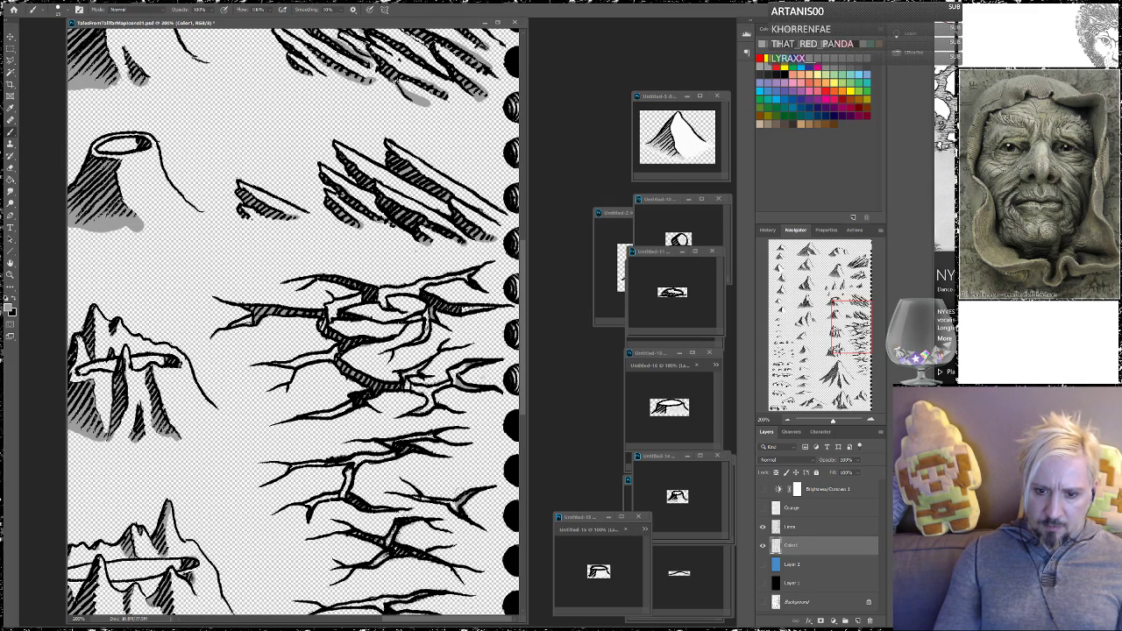
# Switch the painting colour to white and show the blue Layer 2 as a backdrop behind the artwork
pyautogui.moveTo(396, 476); pyautogui.dragTo(385, 361)
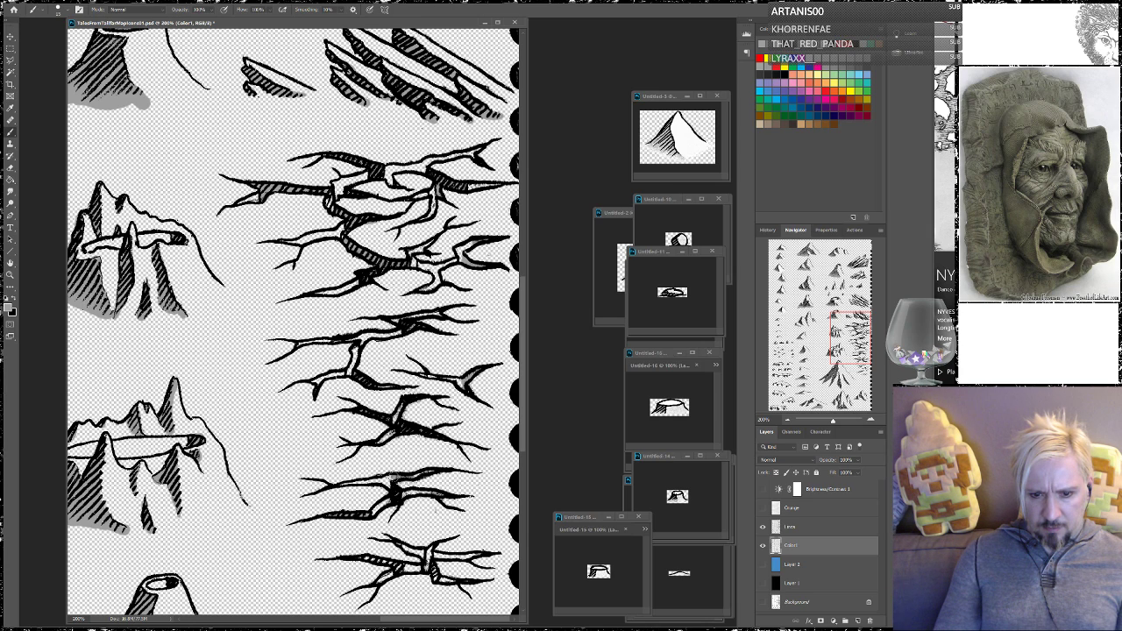
pyautogui.scroll(-3, 412, 482)
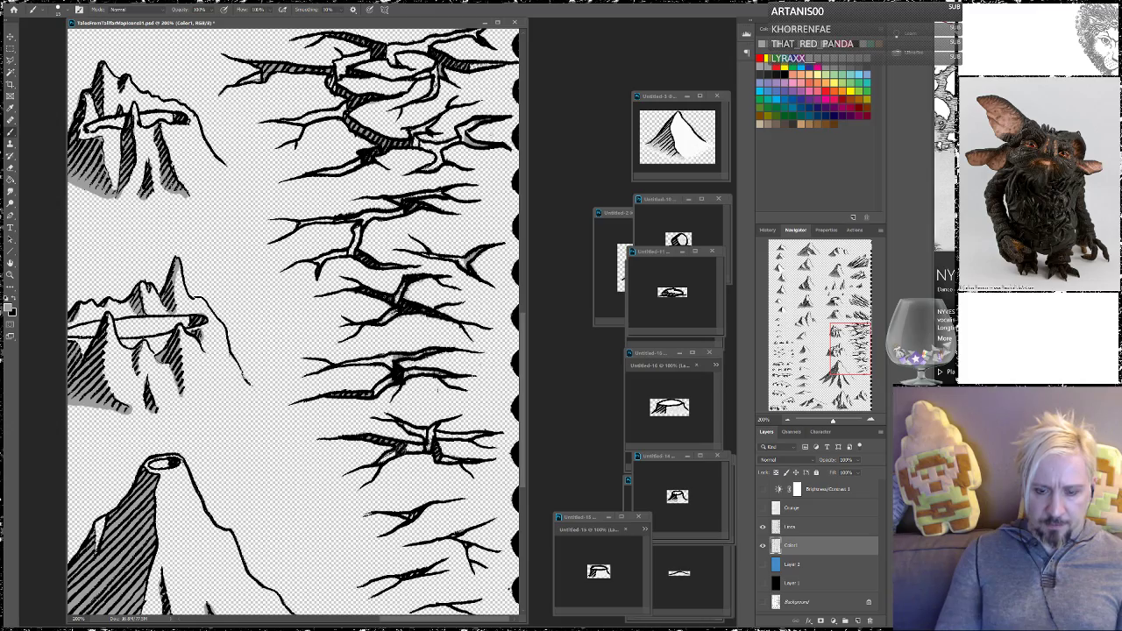
pyautogui.moveTo(416, 516); pyautogui.dragTo(446, 295)
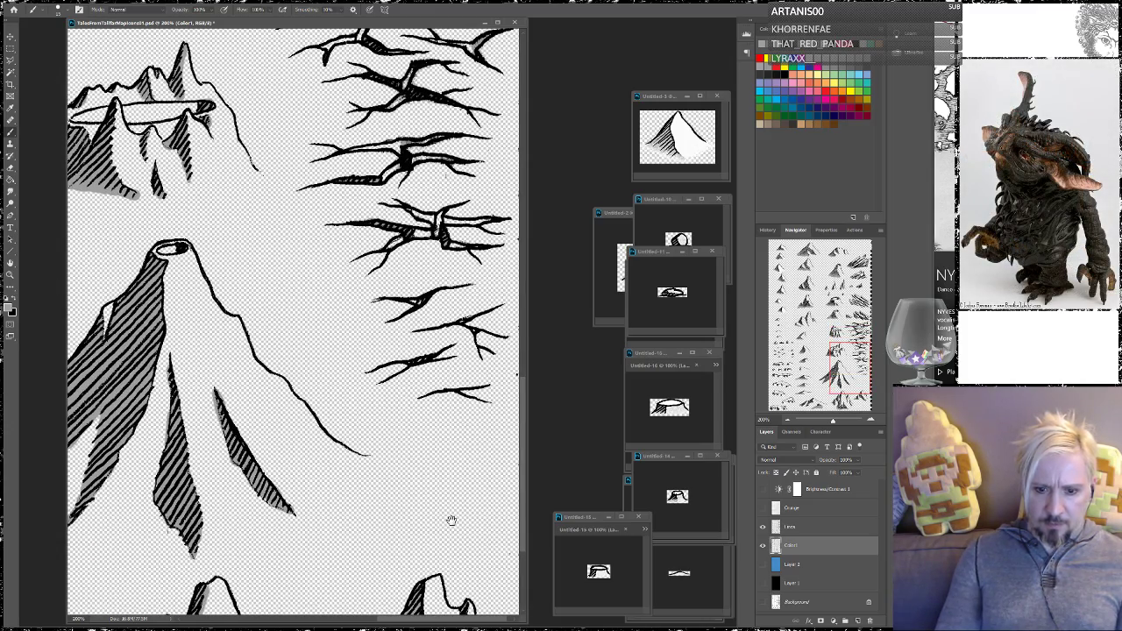
pyautogui.moveTo(450, 520); pyautogui.dragTo(430, 268)
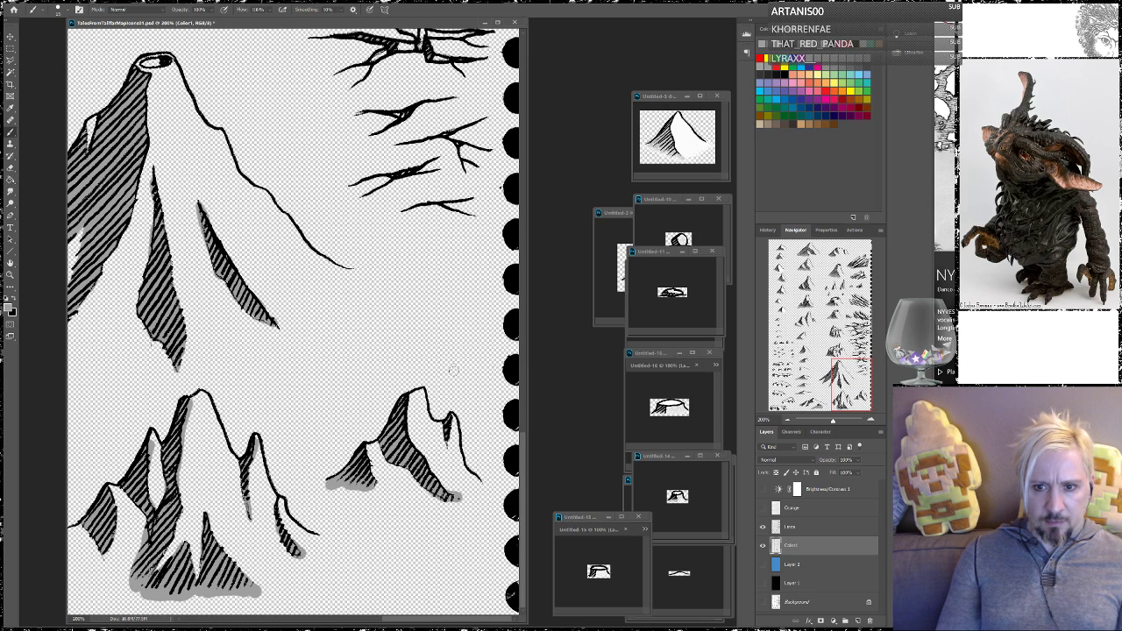
pyautogui.click(16, 300)
pyautogui.moveTo(466, 484)
pyautogui.mouseDown()
pyautogui.moveTo(456, 475)
pyautogui.moveTo(462, 487)
pyautogui.mouseUp()
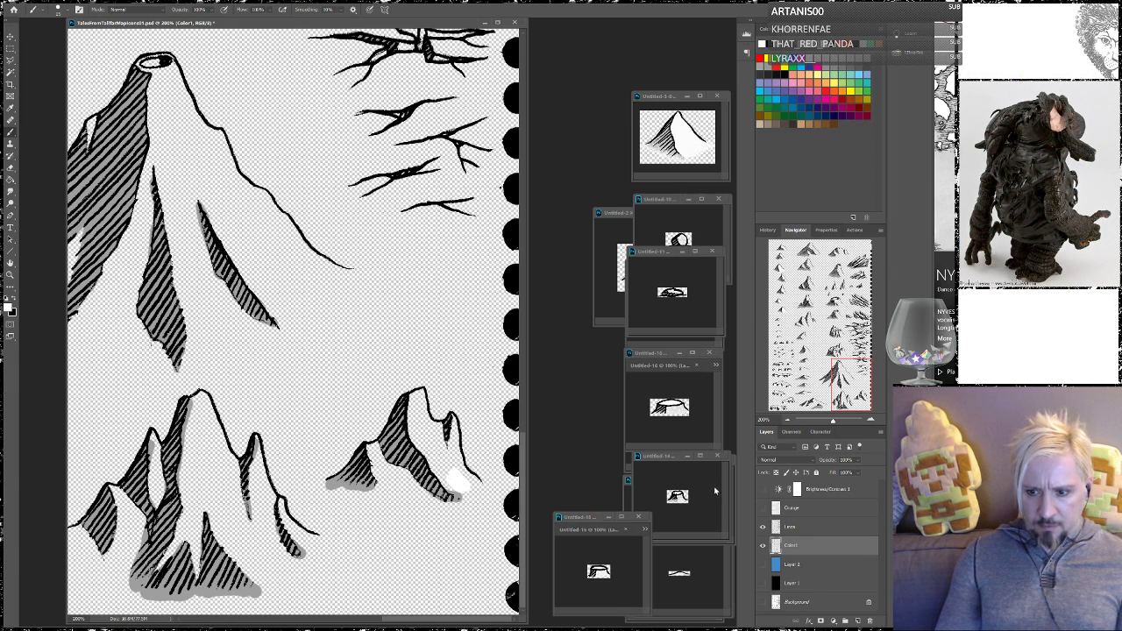
pyautogui.click(762, 563)
pyautogui.hotkey('ctrl', 'z')
# Fill the unhatched slope of the main peak and its side spire white on the small mountain at the bottom of the fourth column
pyautogui.moveTo(456, 487)
pyautogui.mouseDown()
pyautogui.moveTo(413, 437)
pyautogui.moveTo(406, 409)
pyautogui.mouseUp()
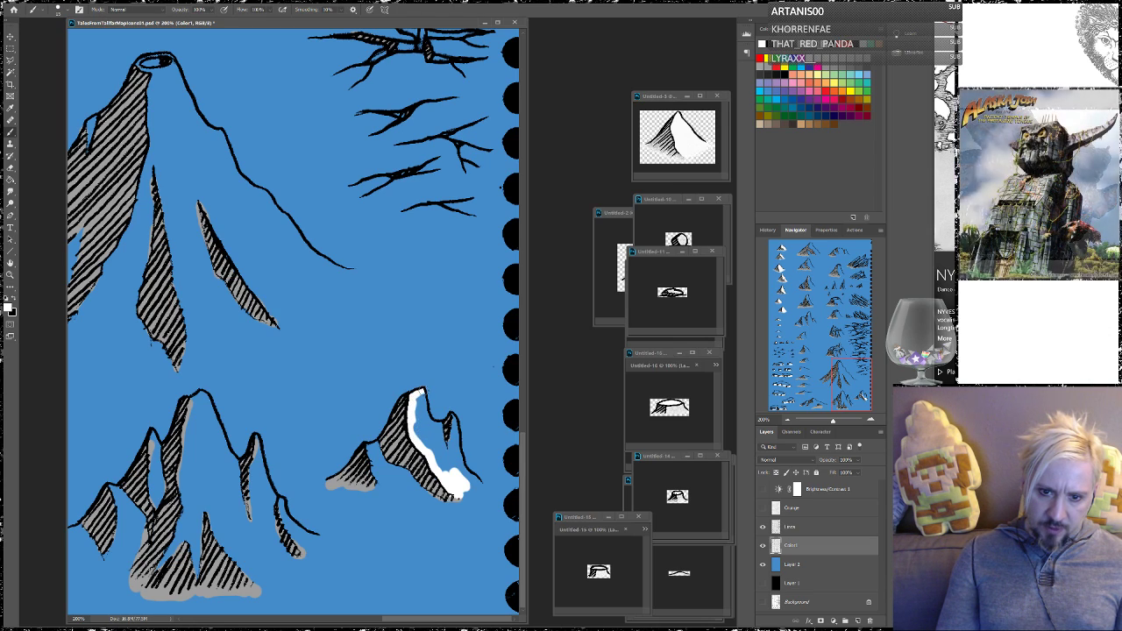
pyautogui.moveTo(427, 417)
pyautogui.mouseDown()
pyautogui.moveTo(419, 401)
pyautogui.moveTo(415, 426)
pyautogui.moveTo(412, 404)
pyautogui.moveTo(418, 425)
pyautogui.mouseUp()
pyautogui.hotkey('ctrl', 'z')
pyautogui.hotkey('ctrl', 'z')
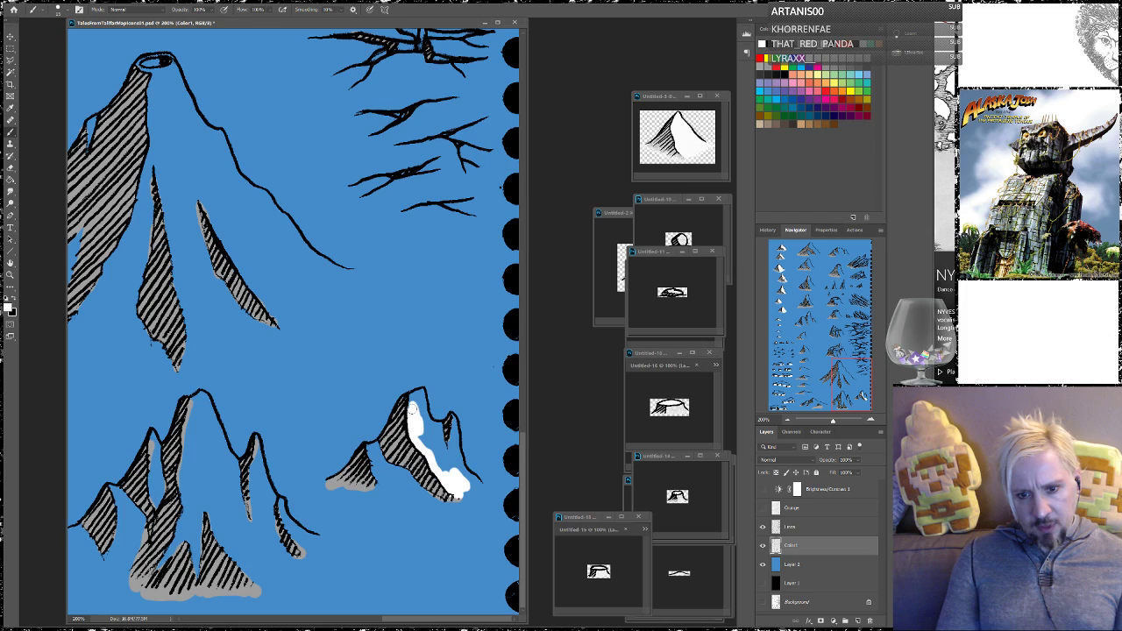
pyautogui.moveTo(416, 397); pyautogui.dragTo(414, 399)
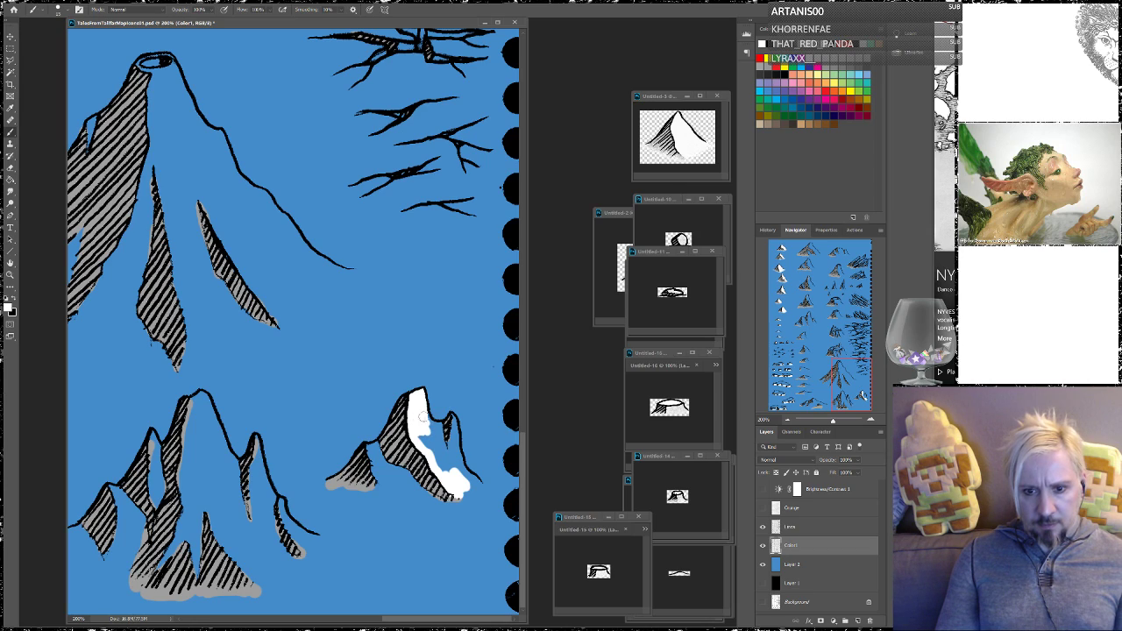
pyautogui.moveTo(422, 413); pyautogui.dragTo(429, 424)
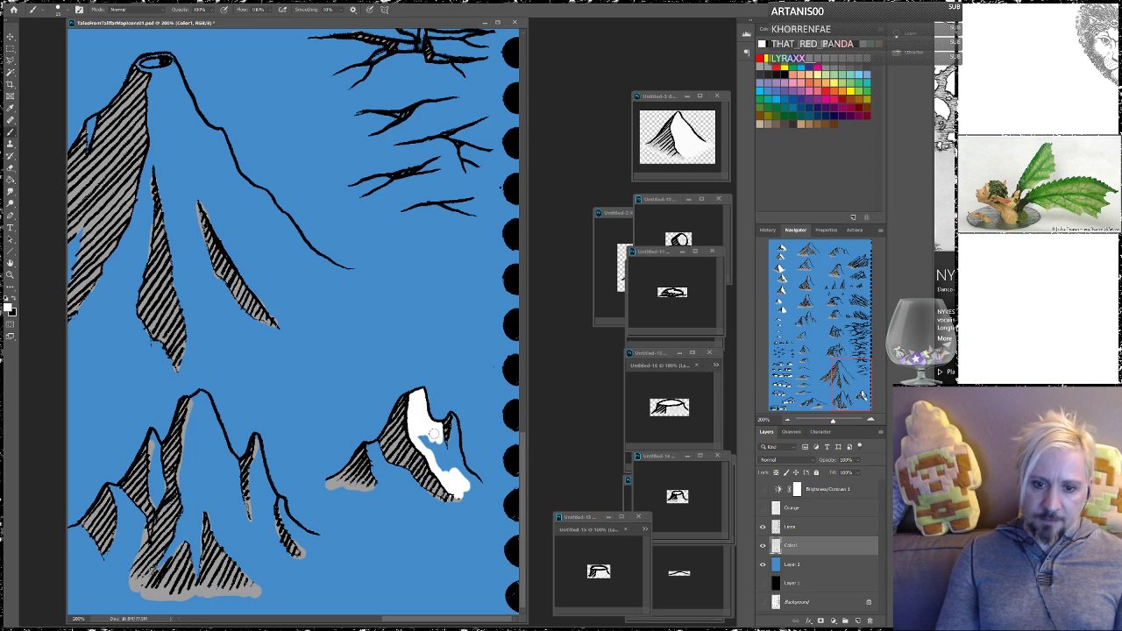
pyautogui.moveTo(419, 435)
pyautogui.mouseDown()
pyautogui.moveTo(433, 439)
pyautogui.moveTo(442, 454)
pyautogui.moveTo(439, 435)
pyautogui.moveTo(440, 450)
pyautogui.moveTo(455, 424)
pyautogui.mouseUp()
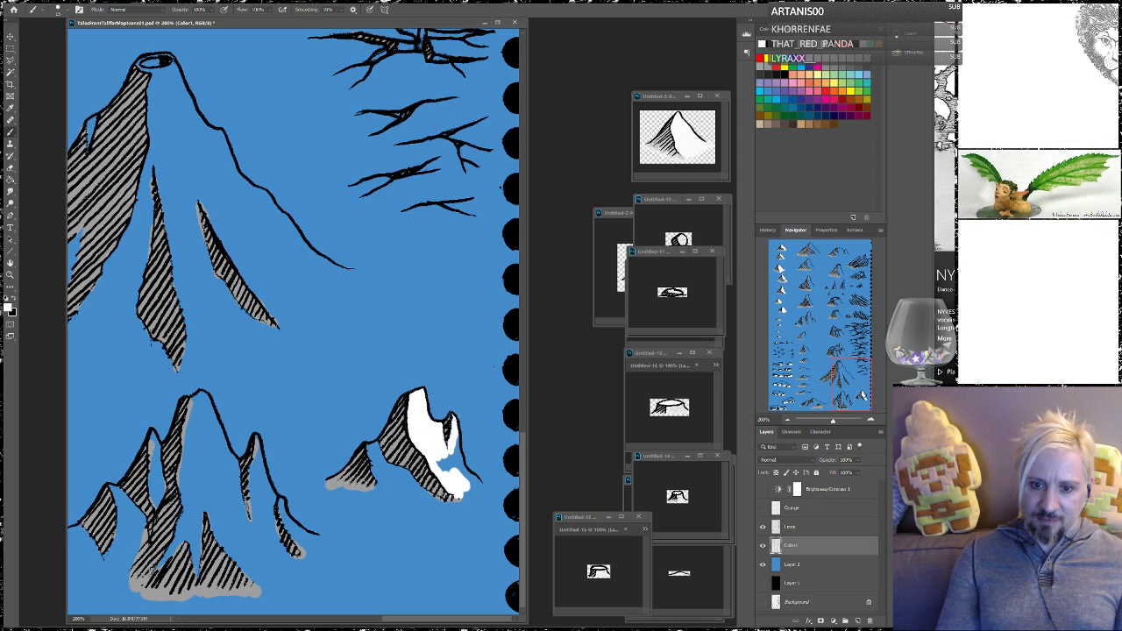
pyautogui.moveTo(455, 428)
pyautogui.mouseDown()
pyautogui.moveTo(449, 457)
pyautogui.moveTo(458, 449)
pyautogui.moveTo(477, 485)
pyautogui.moveTo(464, 492)
pyautogui.moveTo(477, 491)
pyautogui.moveTo(465, 495)
pyautogui.moveTo(441, 464)
pyautogui.mouseUp()
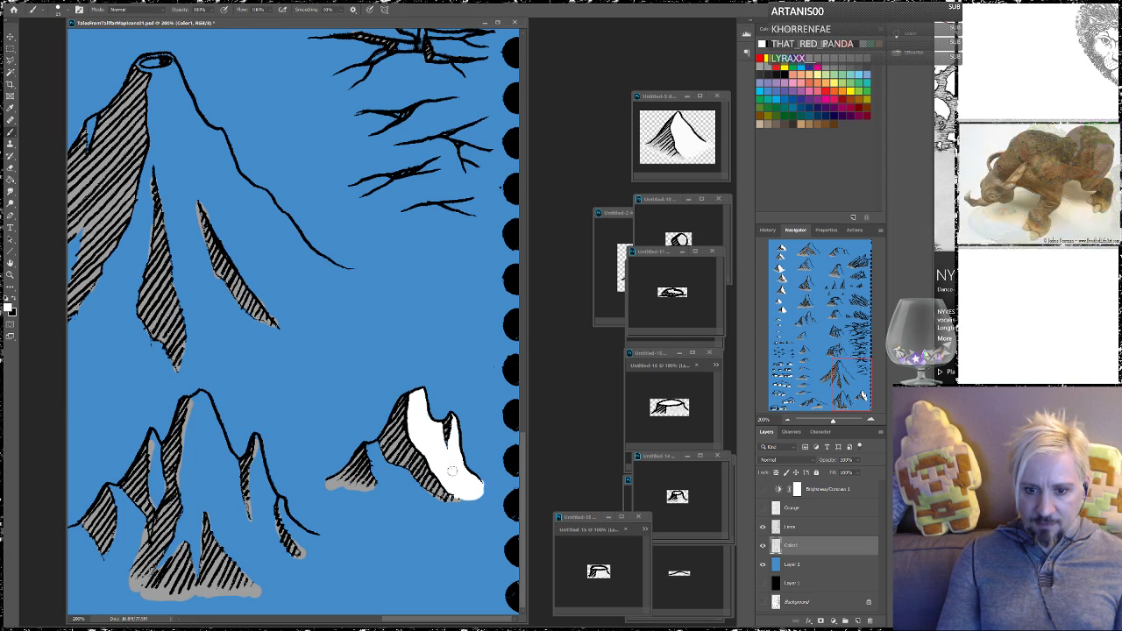
# Paint white between the small mountain's foothill and main ridge, and along its base
pyautogui.moveTo(374, 466); pyautogui.dragTo(388, 487)
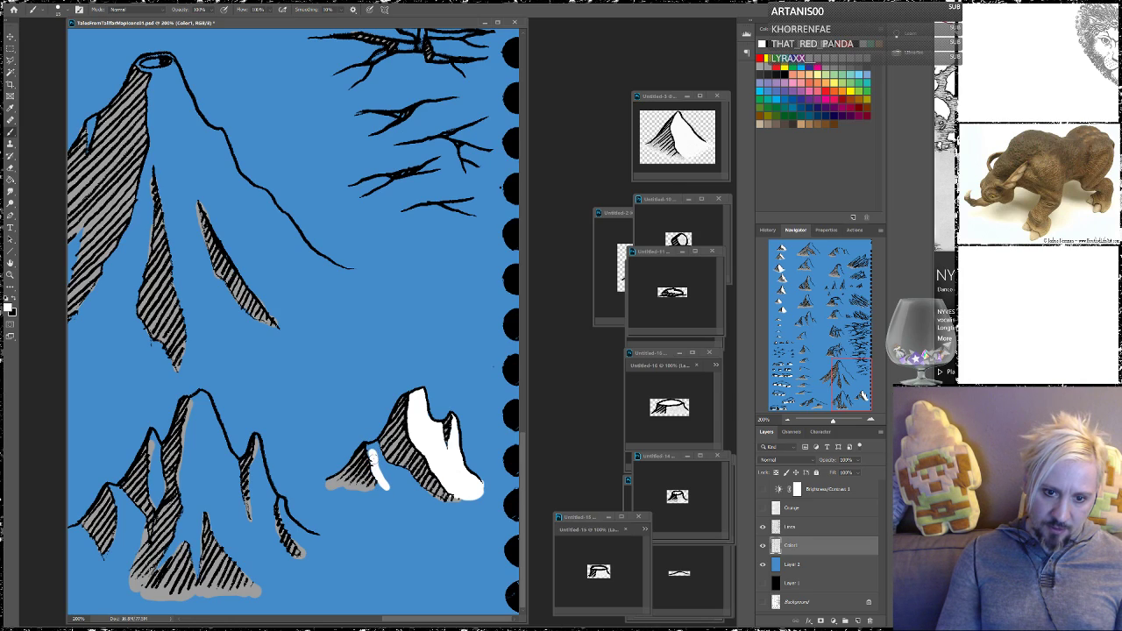
pyautogui.moveTo(370, 441); pyautogui.dragTo(375, 446)
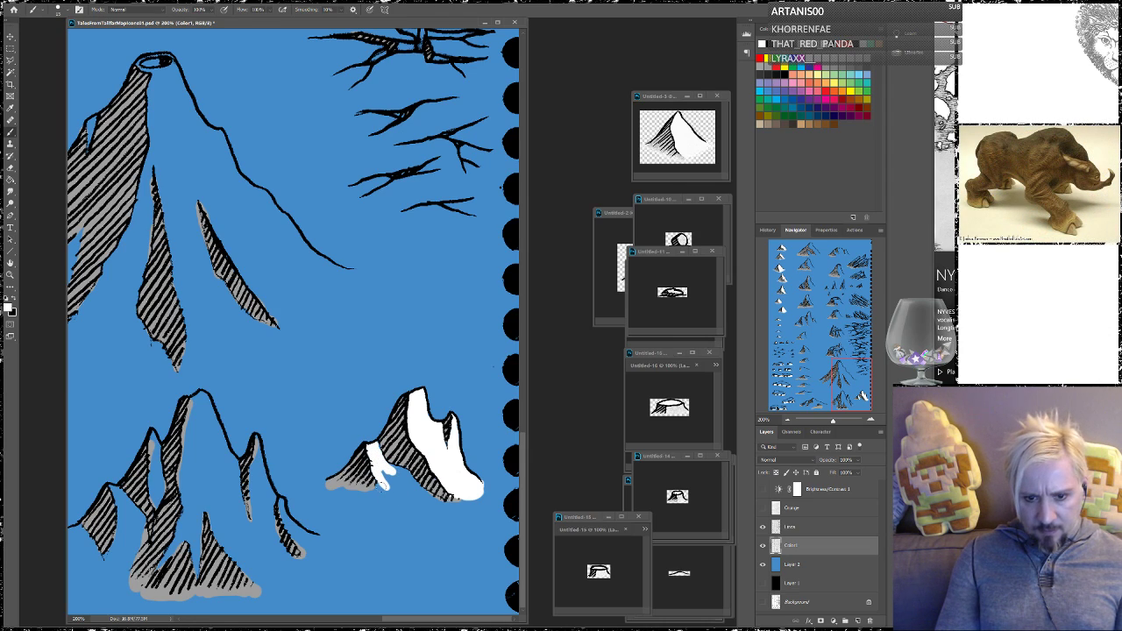
pyautogui.moveTo(381, 480); pyautogui.dragTo(438, 496)
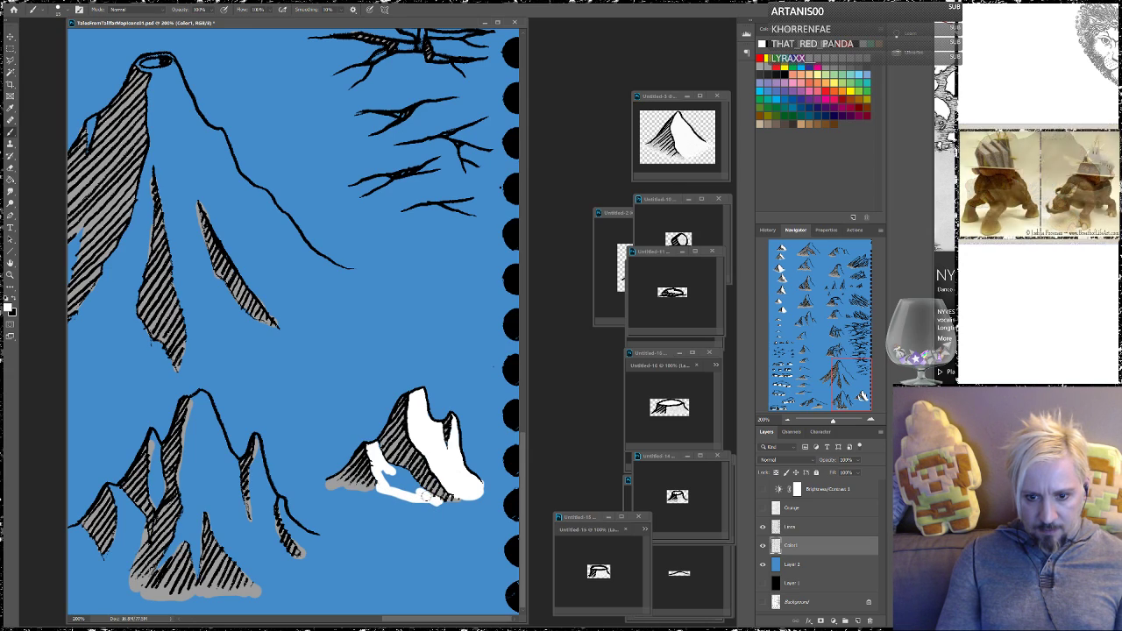
pyautogui.moveTo(449, 501); pyautogui.dragTo(475, 500)
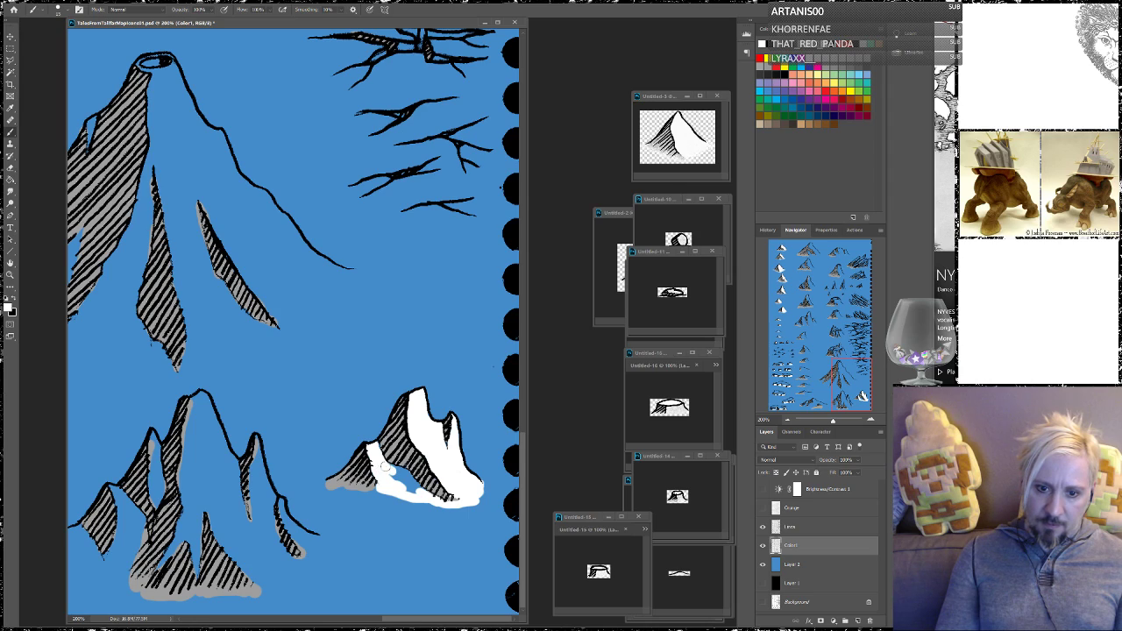
pyautogui.moveTo(397, 471)
pyautogui.mouseDown()
pyautogui.moveTo(420, 491)
pyautogui.moveTo(384, 472)
pyautogui.moveTo(412, 496)
pyautogui.moveTo(384, 476)
pyautogui.mouseUp()
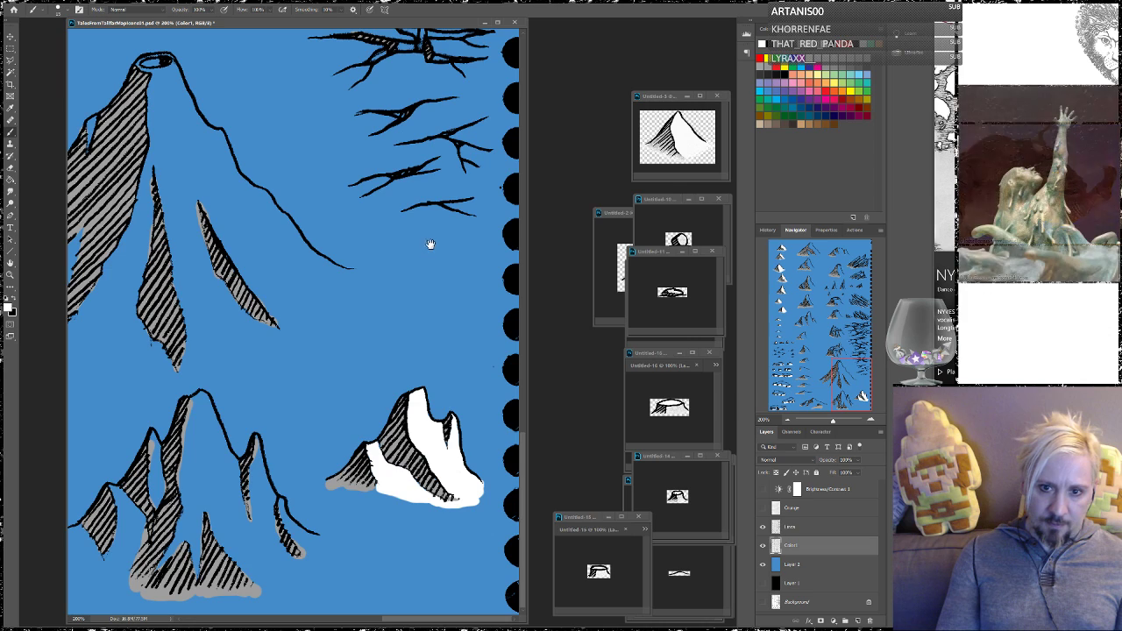
# Fill the unhatched bands of the branching crack beside the tall volcano's summit white, along with the small cracks below it
pyautogui.scroll(5, 430, 243)
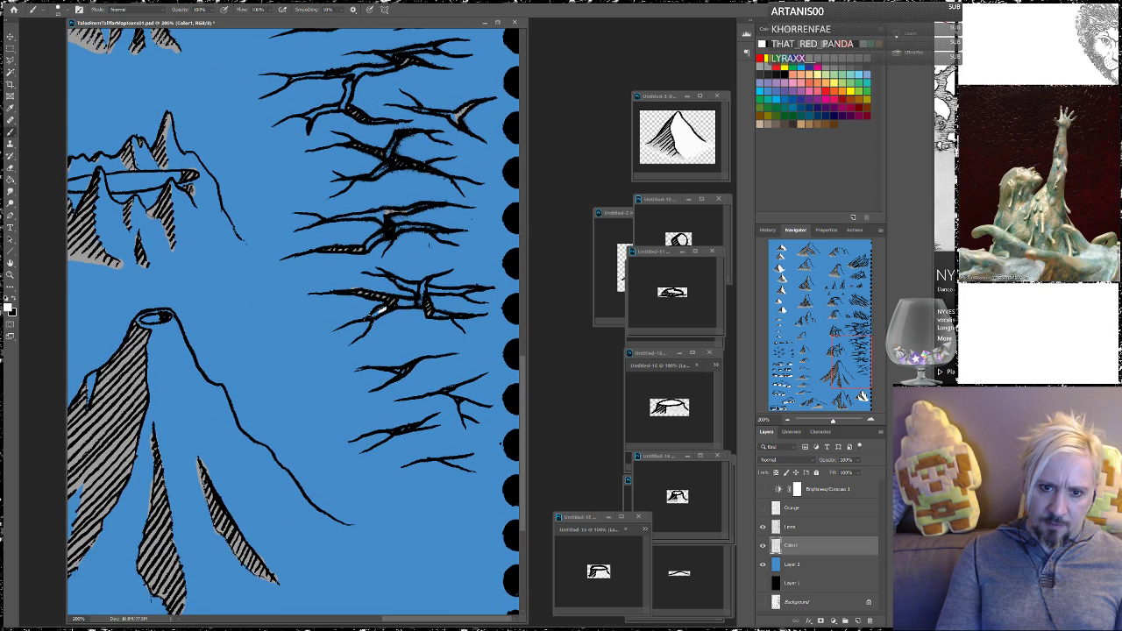
pyautogui.moveTo(383, 310)
pyautogui.mouseDown()
pyautogui.moveTo(373, 318)
pyautogui.moveTo(425, 298)
pyautogui.moveTo(424, 285)
pyautogui.mouseUp()
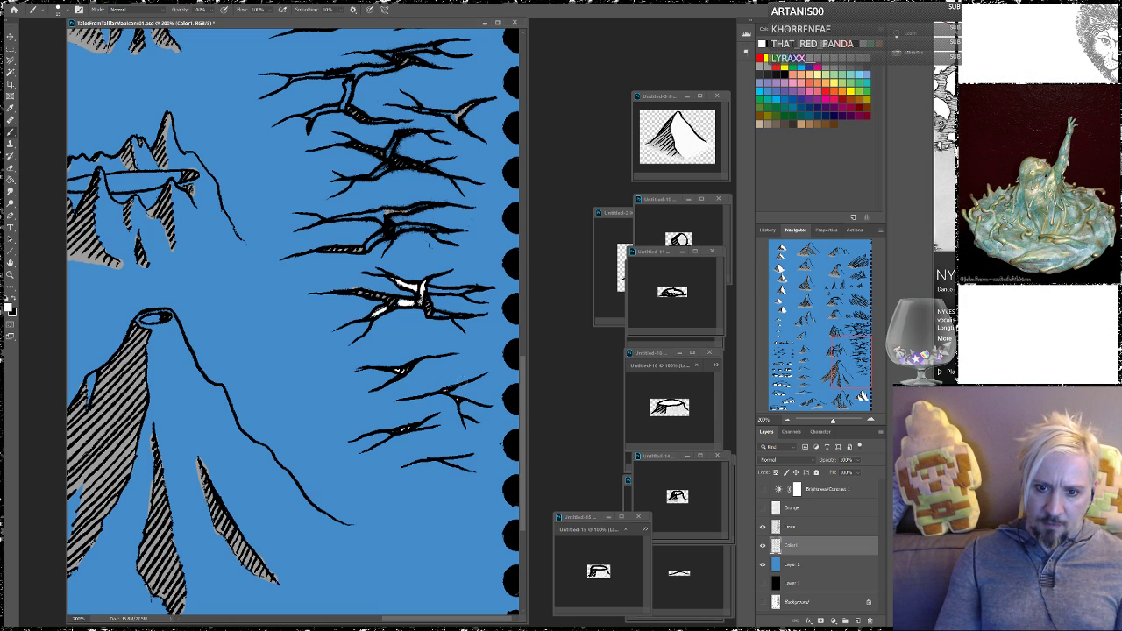
pyautogui.scroll(3, 443, 333)
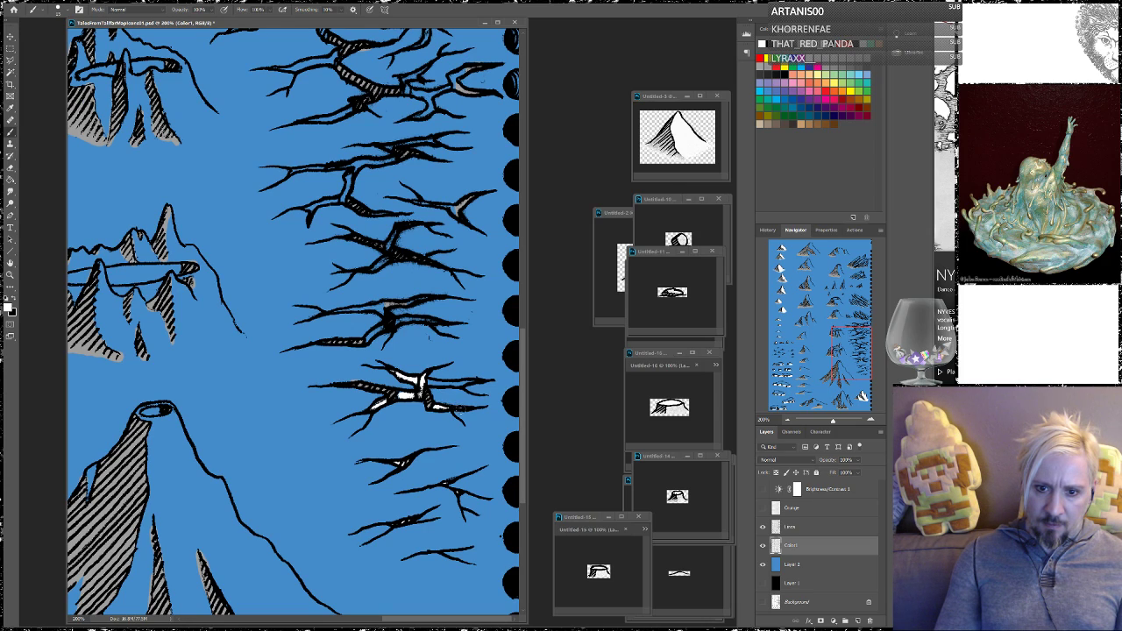
pyautogui.moveTo(442, 384); pyautogui.dragTo(474, 383)
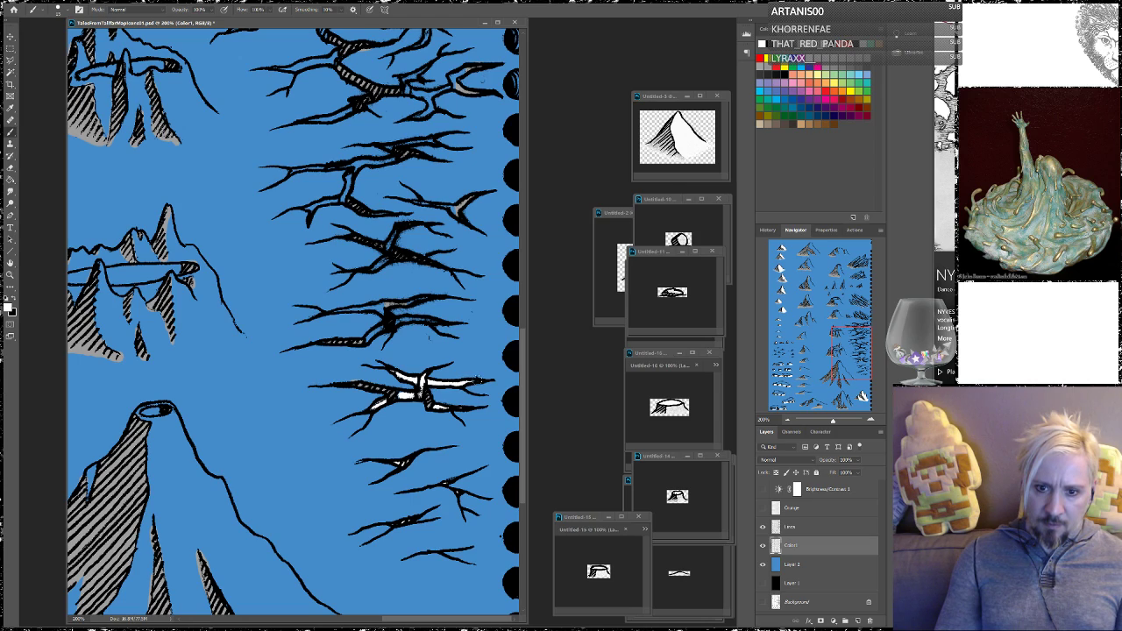
# Paint the unhatched bands white in the next branching crack up the fourth column
pyautogui.moveTo(363, 345); pyautogui.dragTo(381, 327)
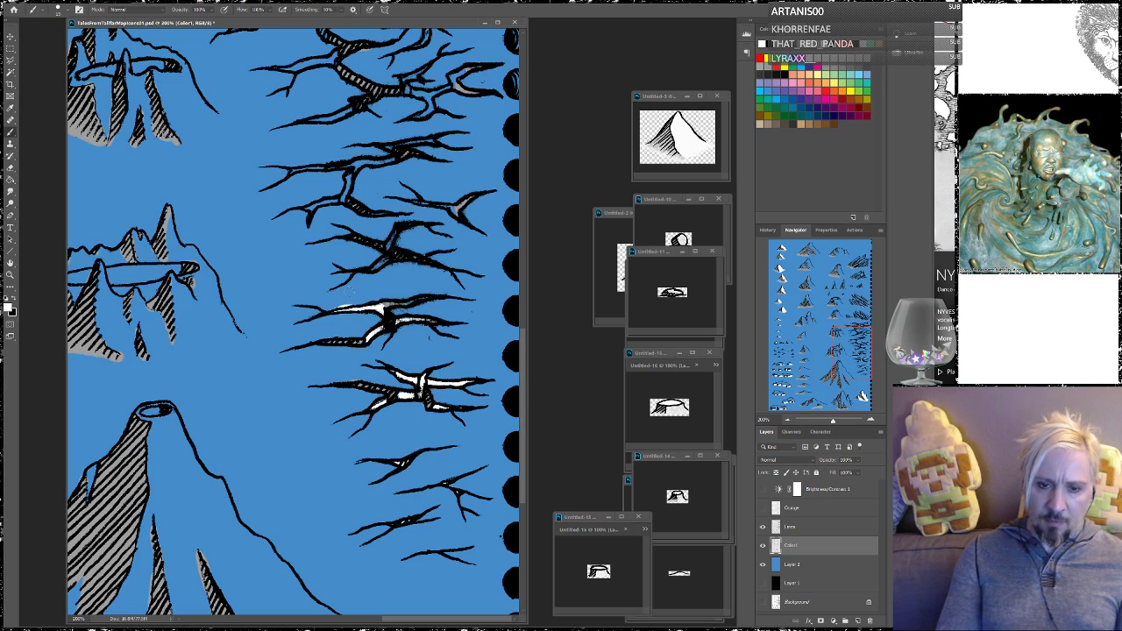
pyautogui.hotkey('ctrl', 'z')
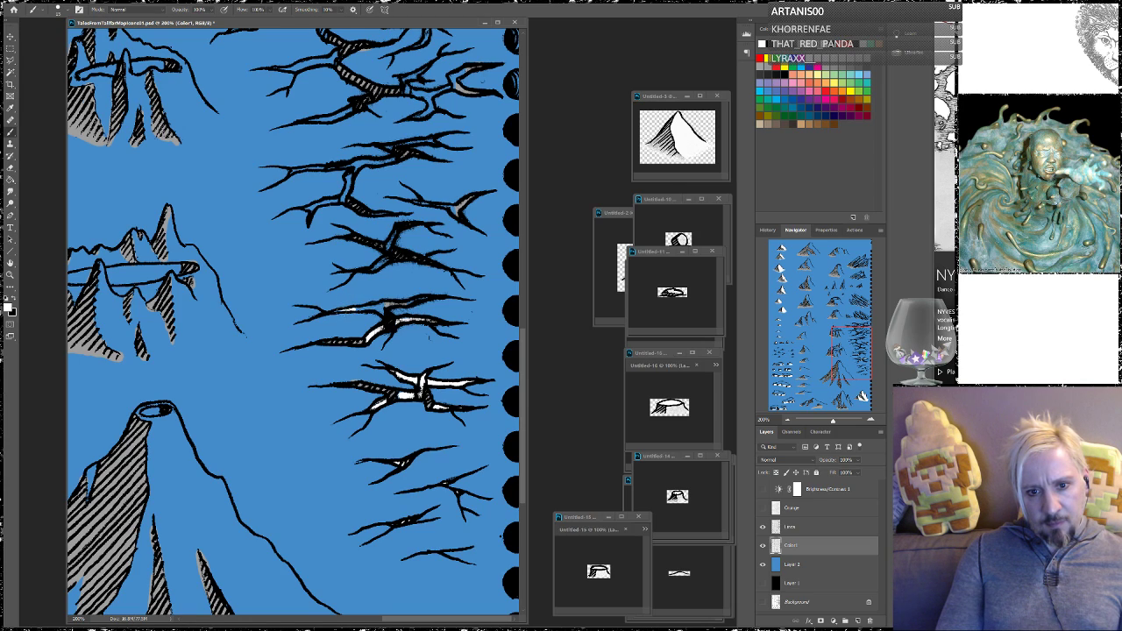
pyautogui.moveTo(359, 309); pyautogui.dragTo(385, 304)
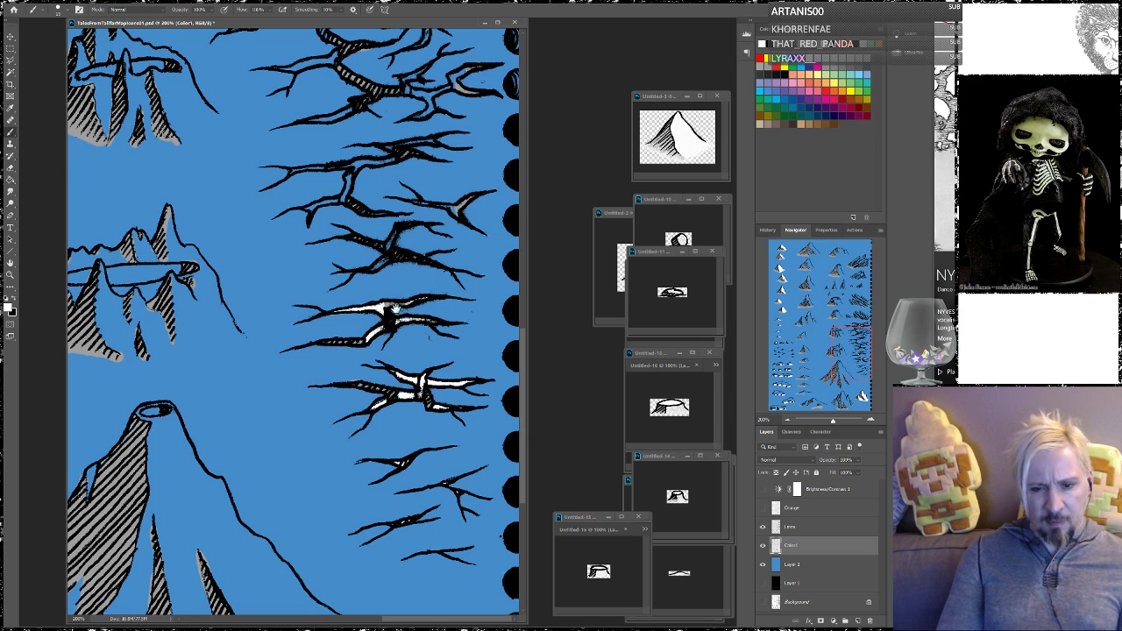
# Fill the open bands of the three cracks beneath the large crack network with white
pyautogui.scroll(3, 430, 299)
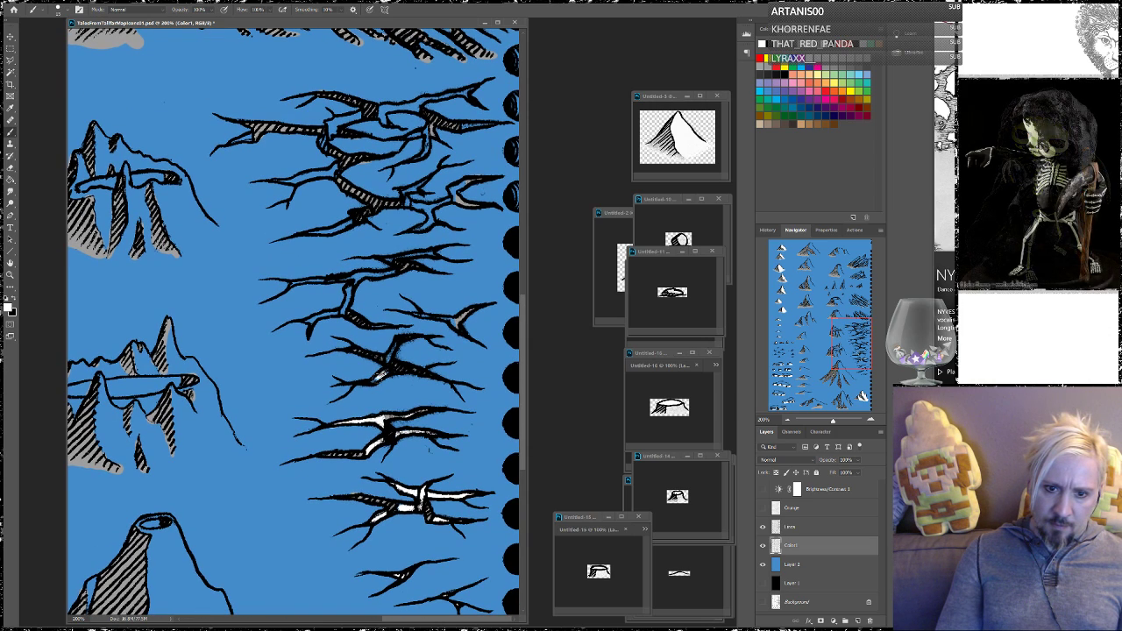
pyautogui.moveTo(386, 363); pyautogui.dragTo(393, 349)
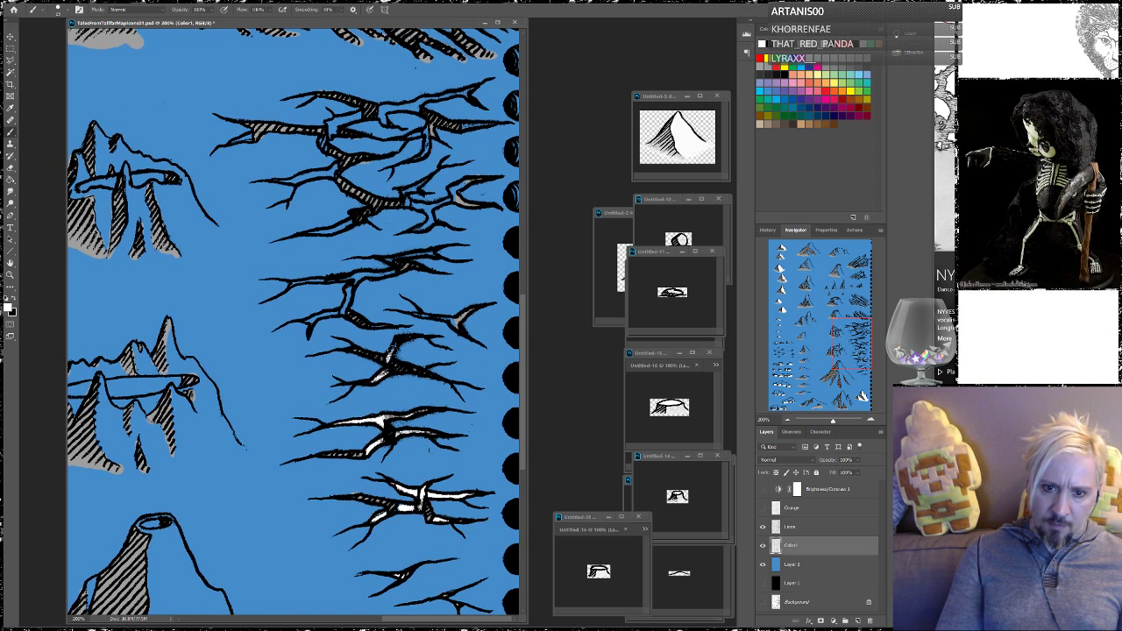
pyautogui.moveTo(452, 329); pyautogui.dragTo(458, 322)
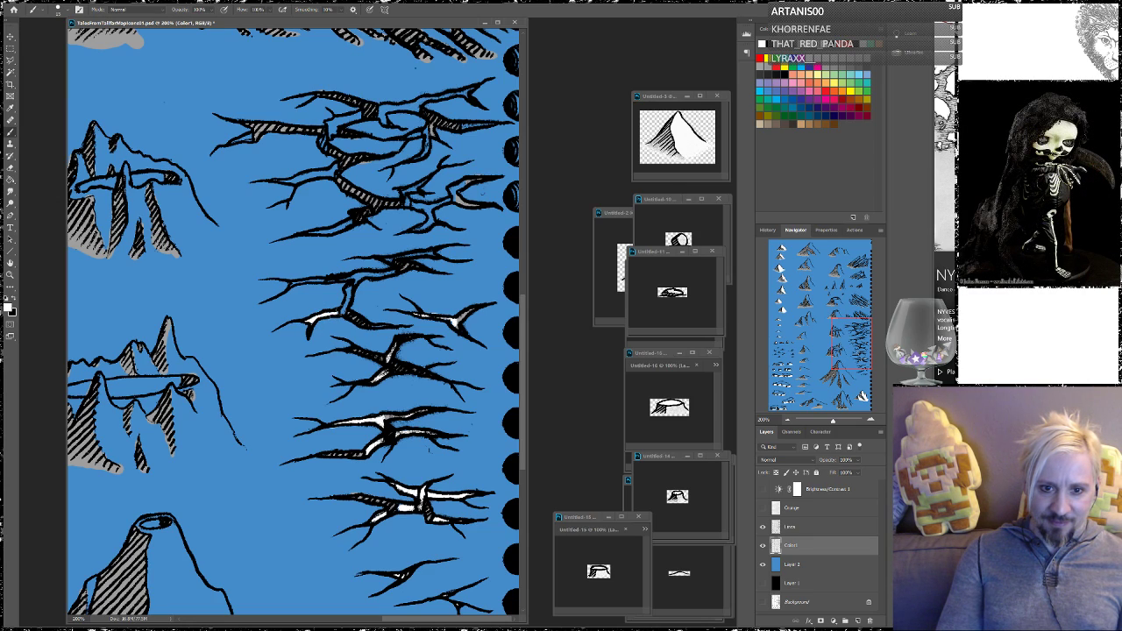
pyautogui.moveTo(340, 317); pyautogui.dragTo(350, 283)
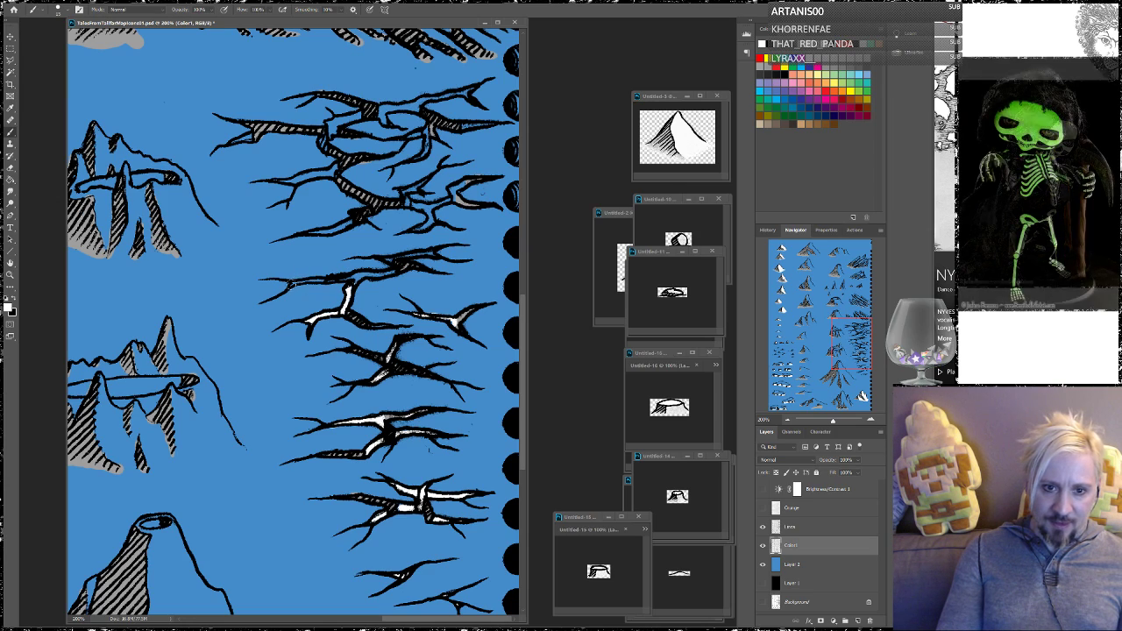
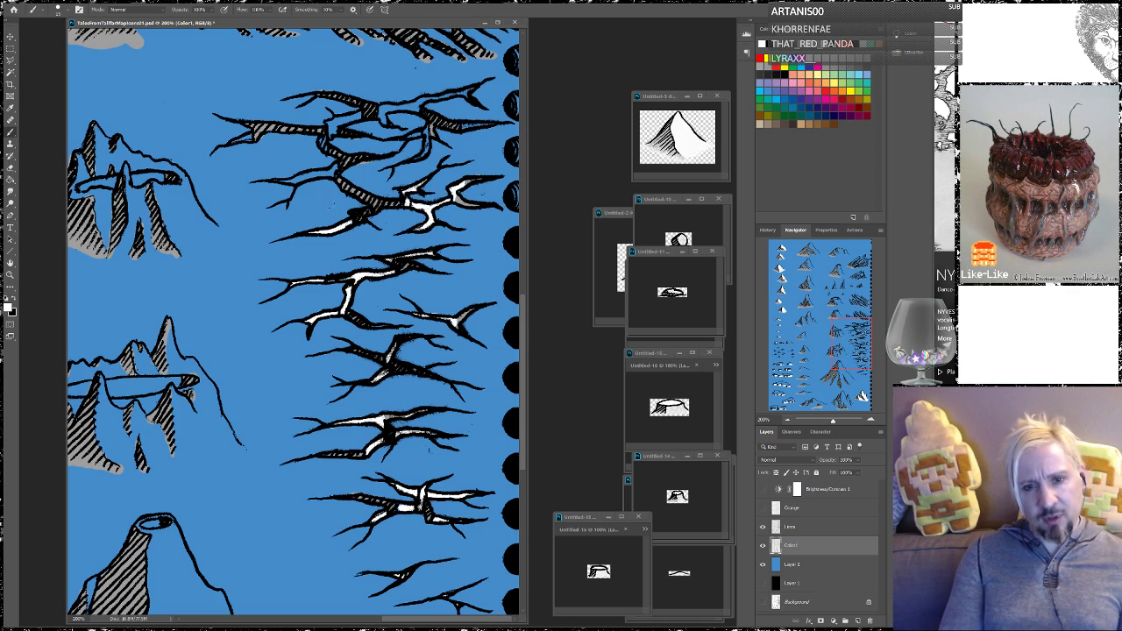
# Paint the unhatched bands white in the upper branches of the large crack network
pyautogui.moveTo(313, 188)
pyautogui.mouseDown()
pyautogui.moveTo(359, 308)
pyautogui.moveTo(342, 277)
pyautogui.moveTo(323, 282)
pyautogui.mouseUp()
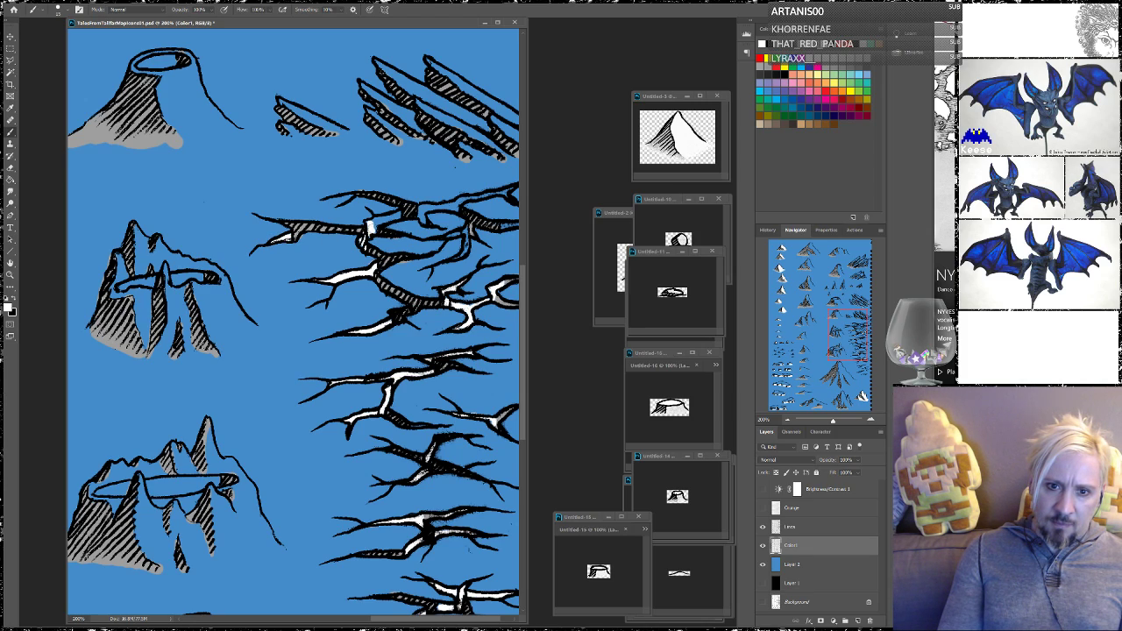
pyautogui.moveTo(385, 218)
pyautogui.mouseDown()
pyautogui.moveTo(377, 224)
pyautogui.moveTo(400, 215)
pyautogui.mouseUp()
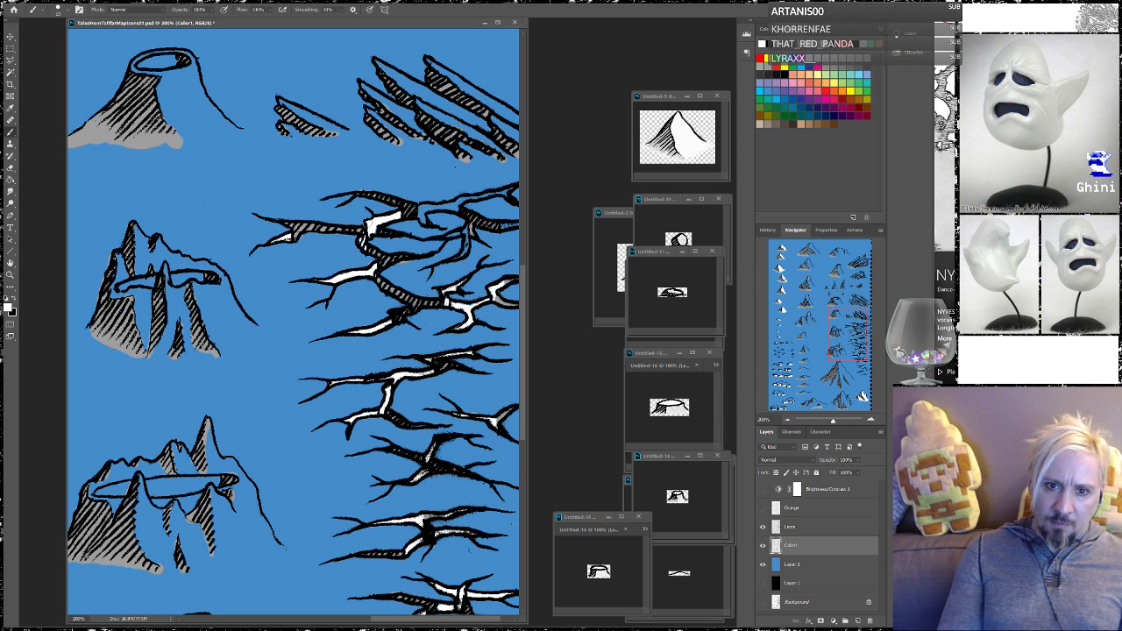
pyautogui.moveTo(320, 233); pyautogui.dragTo(281, 265)
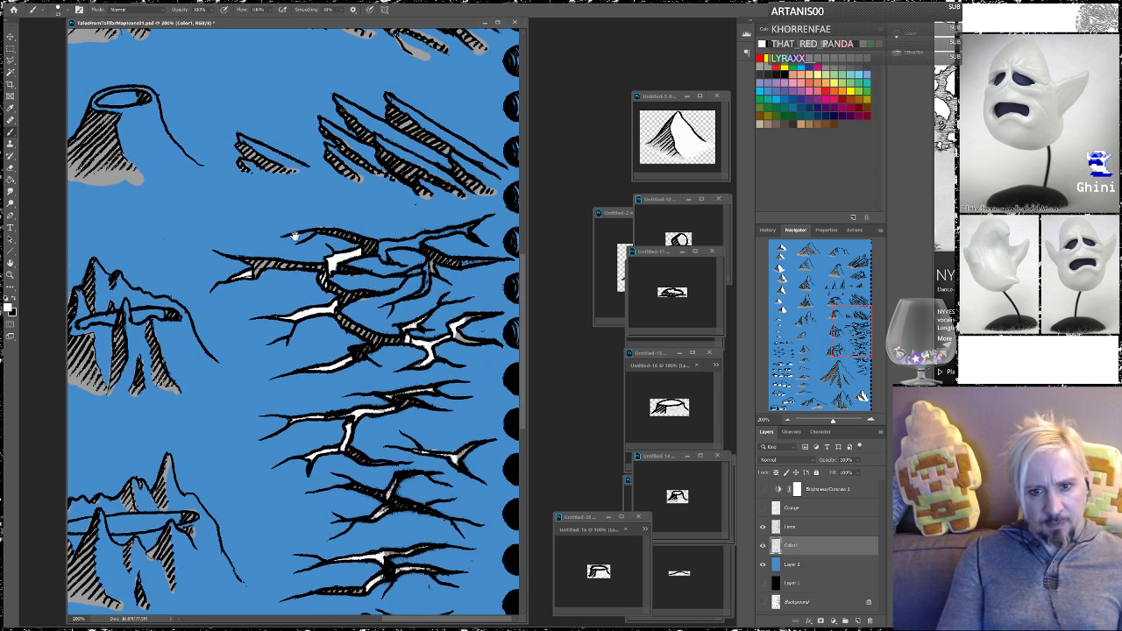
pyautogui.moveTo(385, 258)
pyautogui.mouseDown()
pyautogui.moveTo(382, 245)
pyautogui.moveTo(420, 245)
pyautogui.mouseUp()
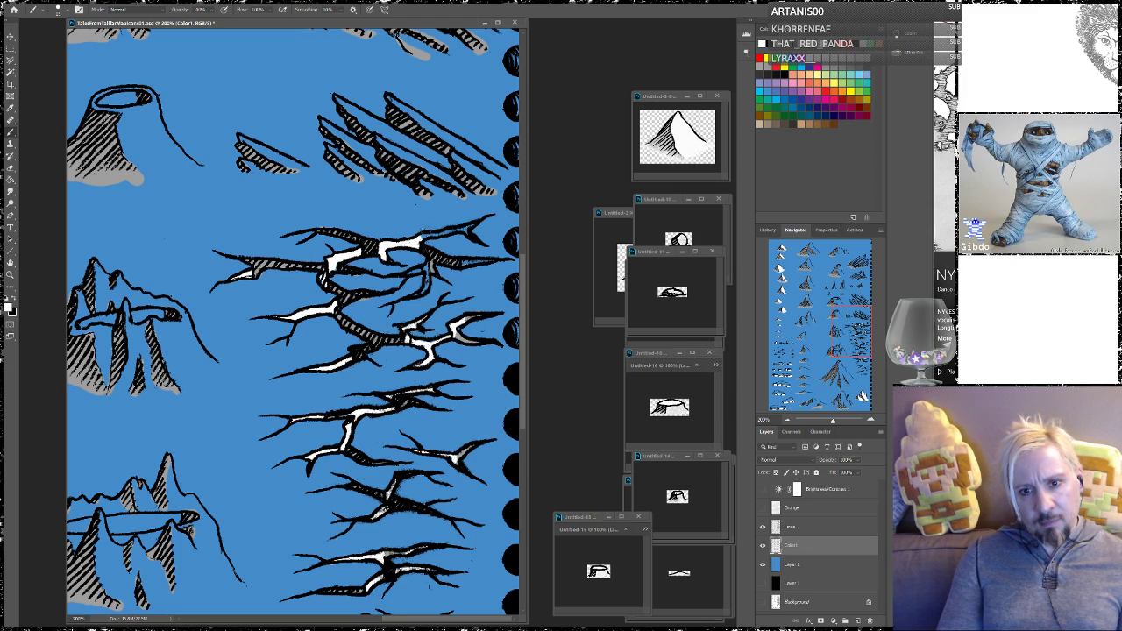
pyautogui.moveTo(435, 233)
pyautogui.mouseDown()
pyautogui.moveTo(473, 229)
pyautogui.moveTo(484, 260)
pyautogui.moveTo(497, 260)
pyautogui.mouseUp()
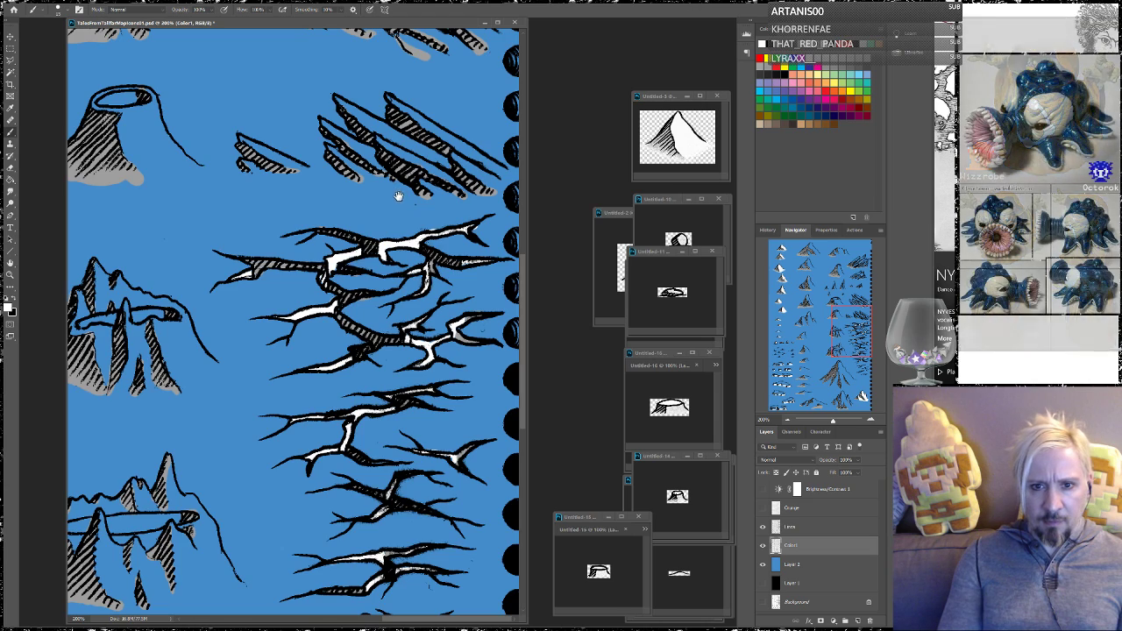
# Fill the unhatched top face of the small slanted rock above the crack network with white, along with its base
pyautogui.moveTo(399, 196); pyautogui.dragTo(395, 278)
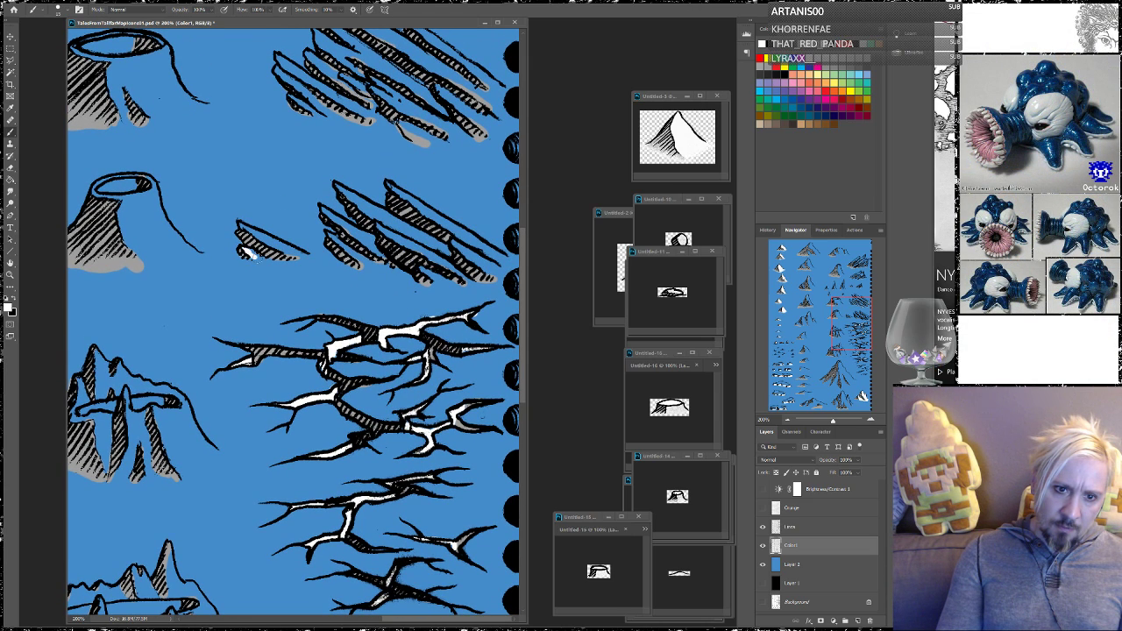
pyautogui.moveTo(256, 256); pyautogui.dragTo(302, 261)
pyautogui.moveTo(244, 223); pyautogui.dragTo(254, 232)
pyautogui.hotkey('ctrl', 'z')
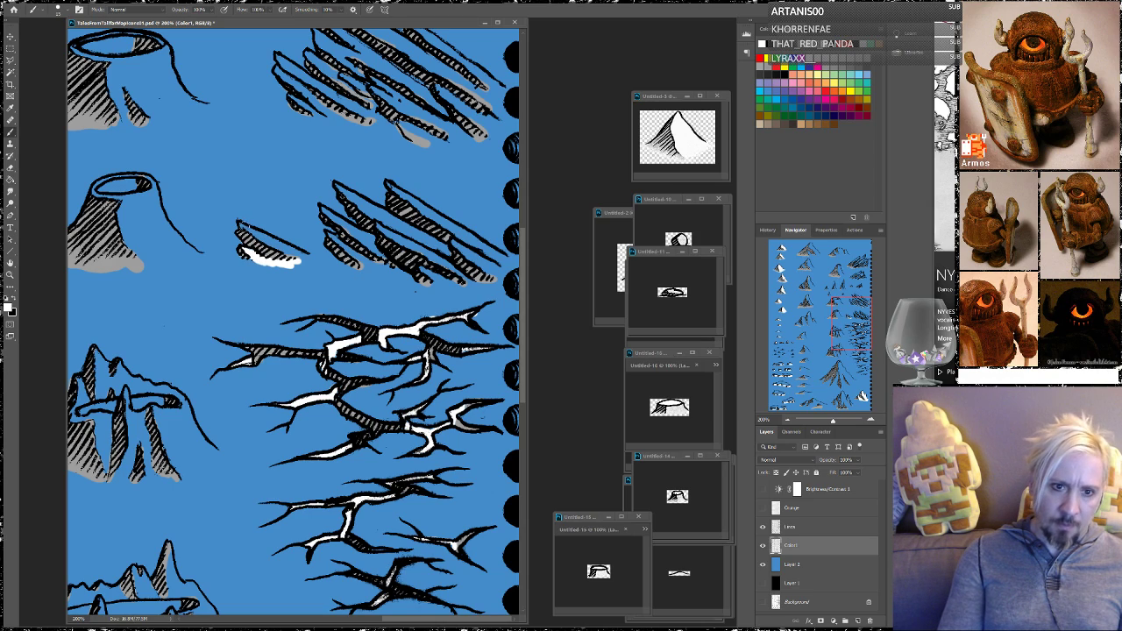
pyautogui.moveTo(254, 231); pyautogui.dragTo(285, 251)
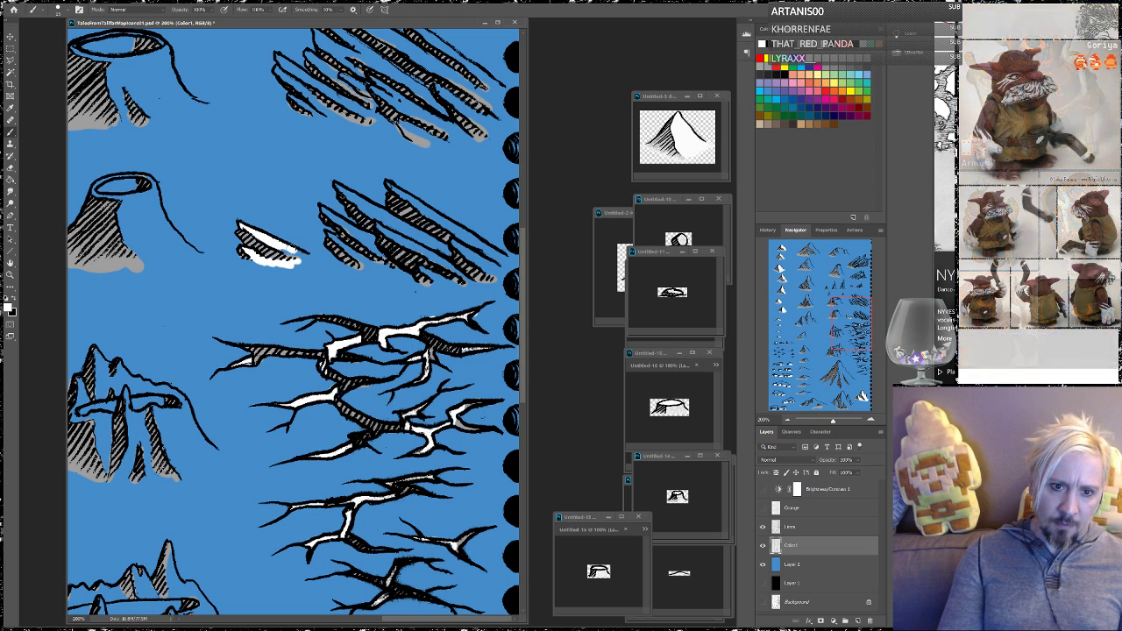
pyautogui.moveTo(302, 254)
pyautogui.mouseDown()
pyautogui.moveTo(321, 263)
pyautogui.moveTo(296, 263)
pyautogui.mouseUp()
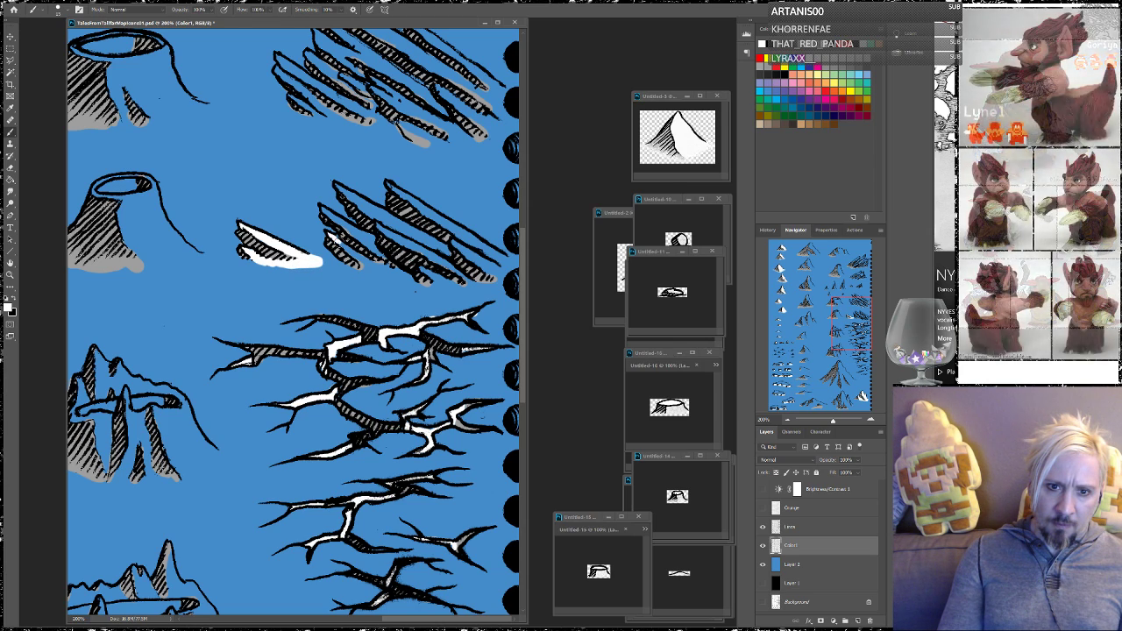
# Paint the unhatched faces and bases of the slanted rock slabs beside the small rock white
pyautogui.moveTo(338, 247)
pyautogui.mouseDown()
pyautogui.moveTo(409, 278)
pyautogui.moveTo(368, 271)
pyautogui.mouseUp()
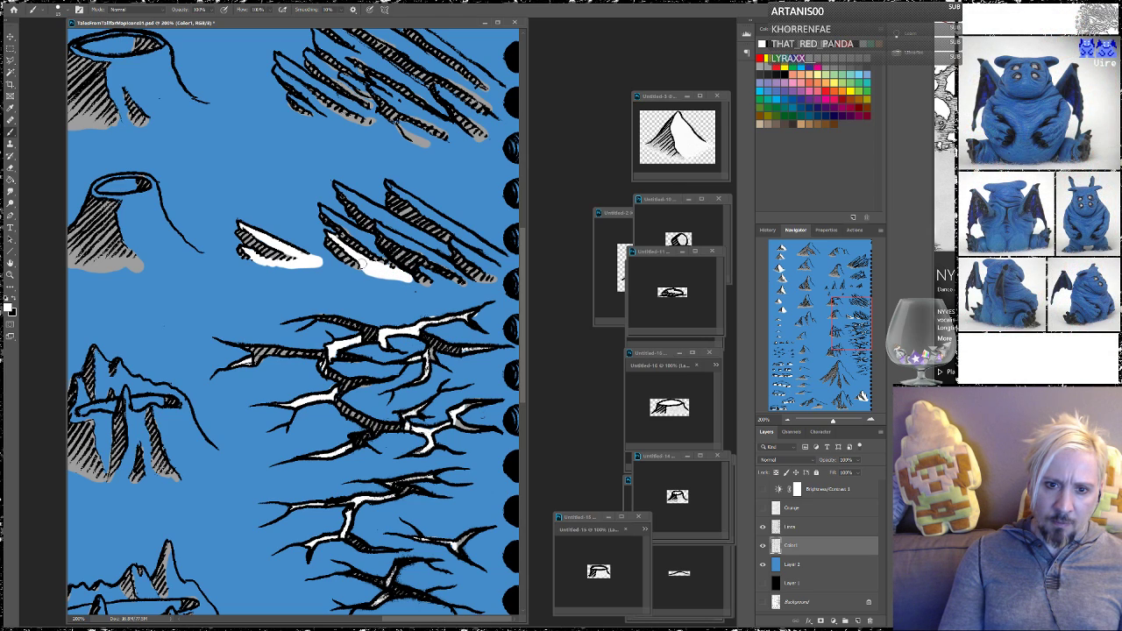
pyautogui.moveTo(417, 268)
pyautogui.mouseDown()
pyautogui.moveTo(458, 286)
pyautogui.moveTo(424, 271)
pyautogui.mouseUp()
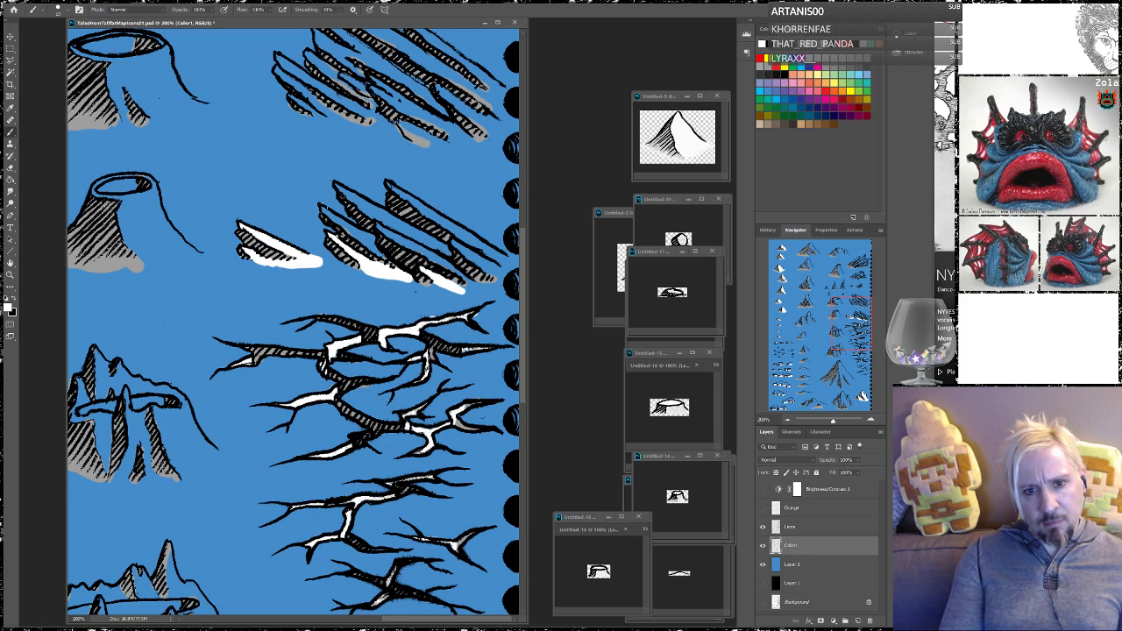
pyautogui.moveTo(323, 210)
pyautogui.mouseDown()
pyautogui.moveTo(383, 257)
pyautogui.moveTo(372, 233)
pyautogui.mouseUp()
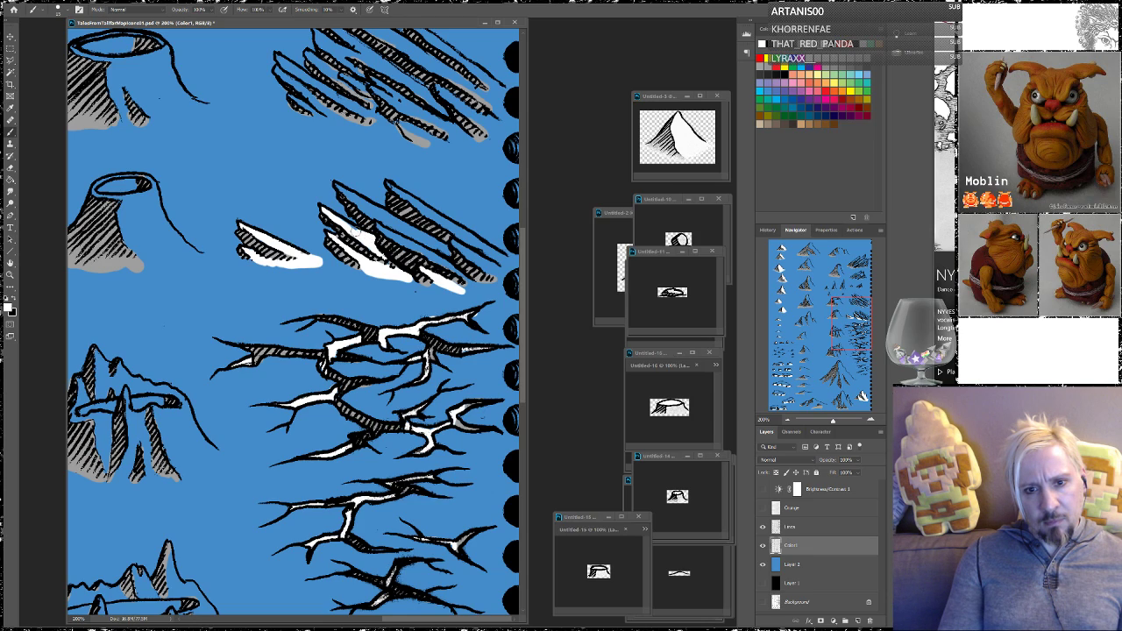
pyautogui.moveTo(340, 188); pyautogui.dragTo(386, 214)
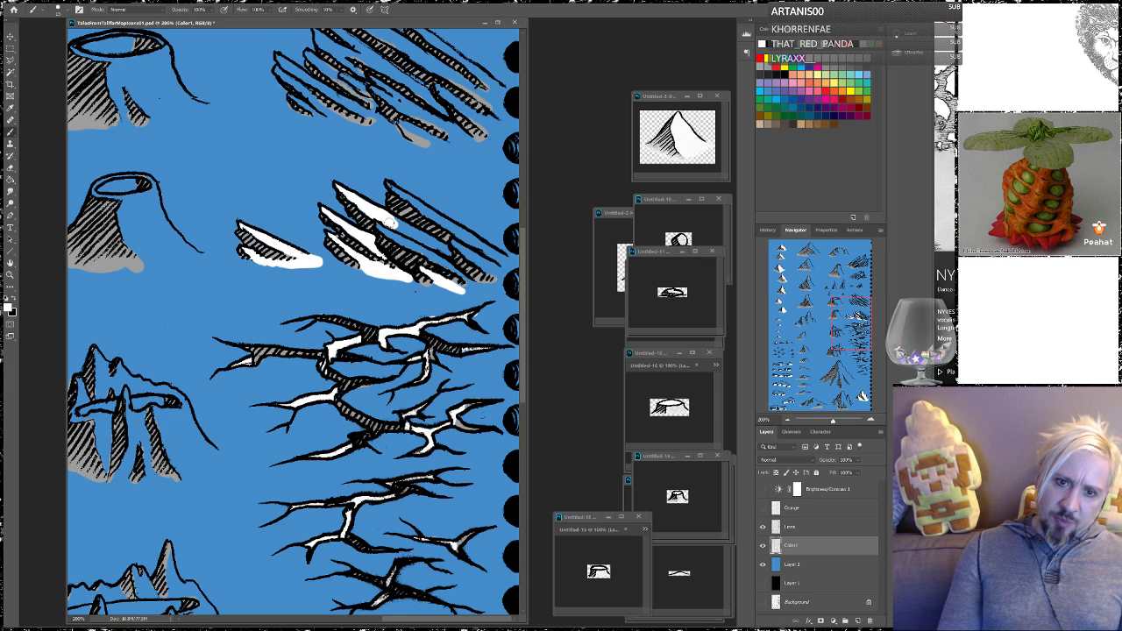
pyautogui.moveTo(400, 227); pyautogui.dragTo(439, 246)
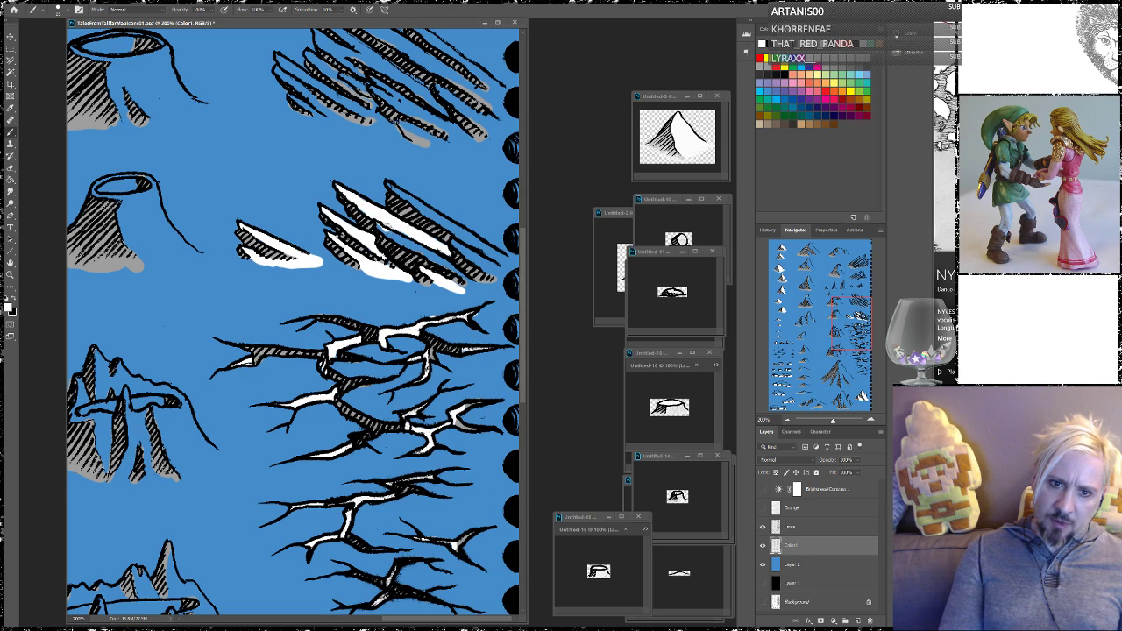
pyautogui.moveTo(391, 235); pyautogui.dragTo(413, 246)
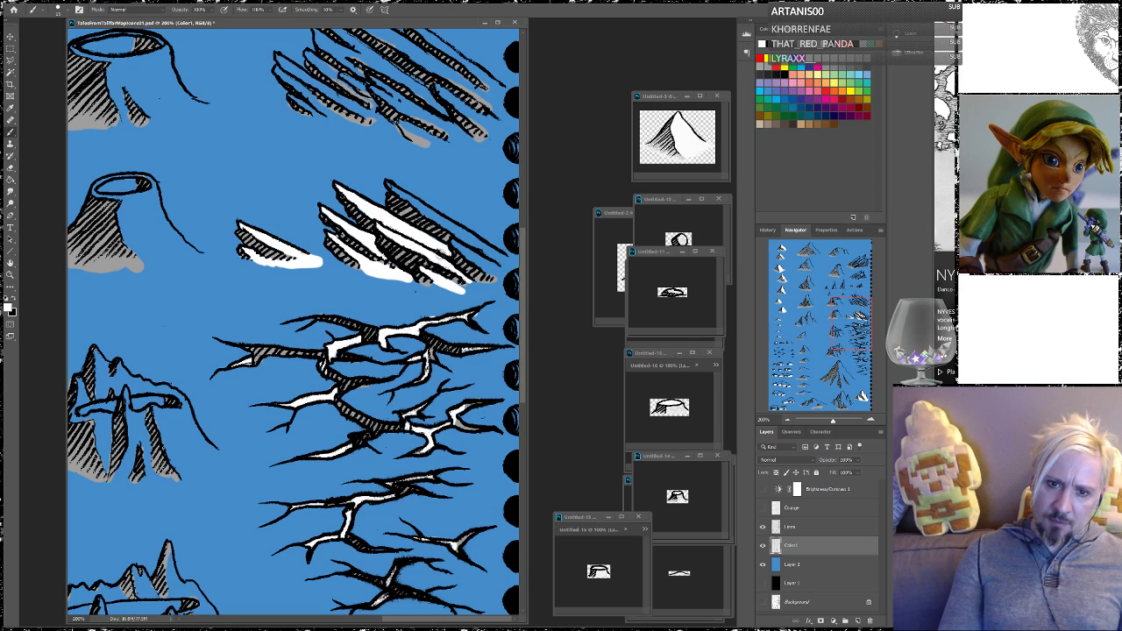
pyautogui.moveTo(461, 254)
pyautogui.mouseDown()
pyautogui.moveTo(451, 240)
pyautogui.moveTo(491, 271)
pyautogui.moveTo(474, 256)
pyautogui.mouseUp()
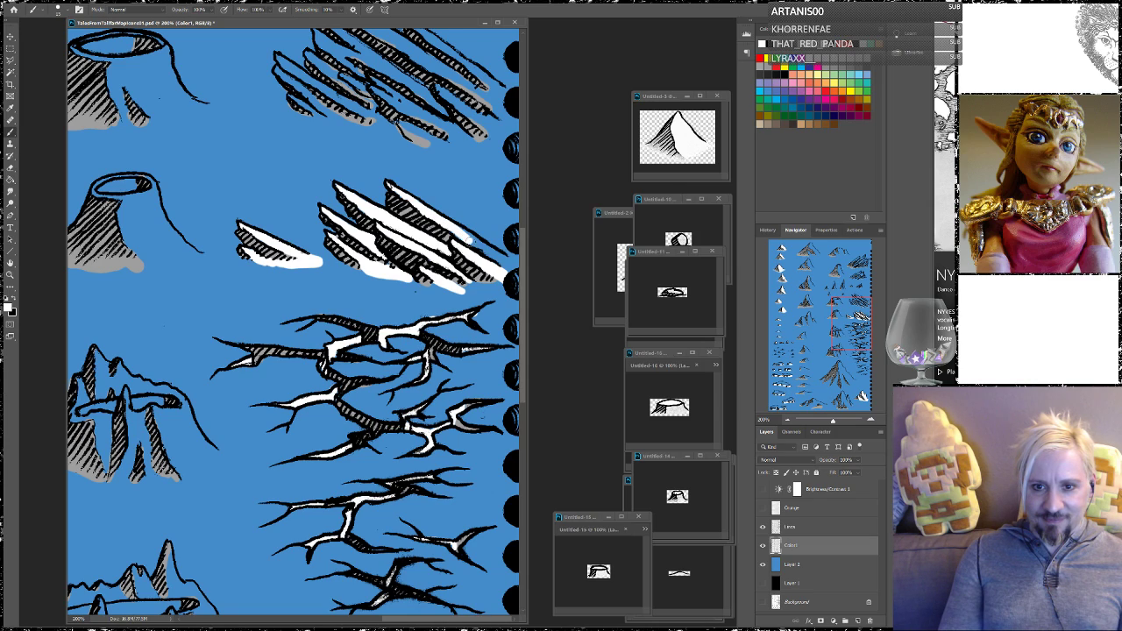
pyautogui.moveTo(467, 236)
pyautogui.mouseDown()
pyautogui.moveTo(496, 257)
pyautogui.moveTo(473, 239)
pyautogui.moveTo(515, 270)
pyautogui.mouseUp()
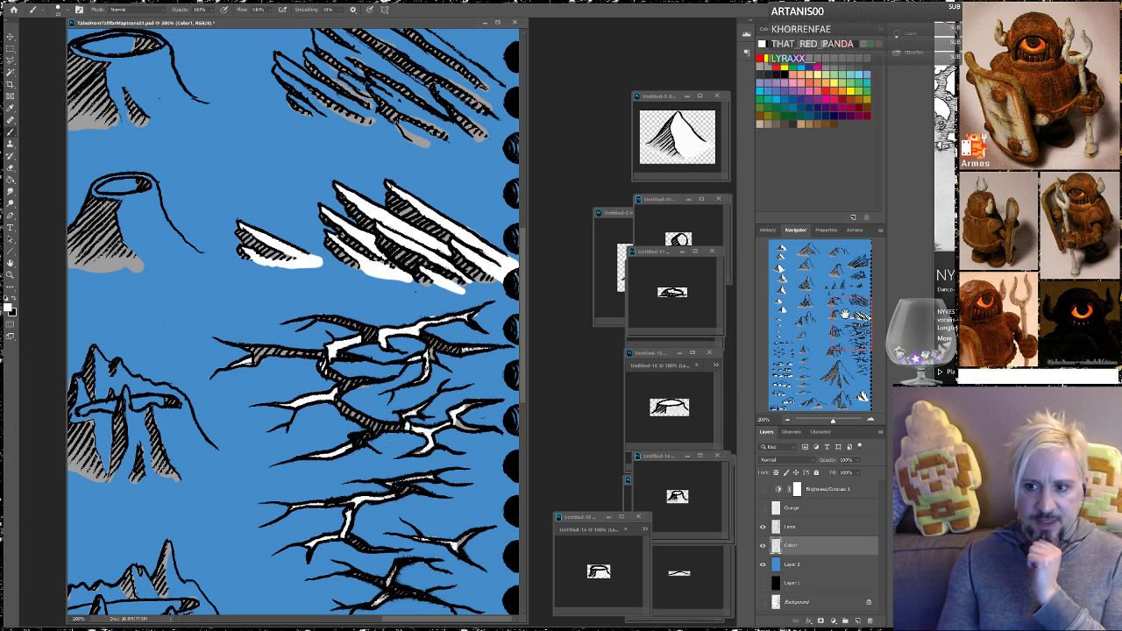
# Paint white on the unhatched faces of the smaller front slabs in the next large slanted rock cluster up the column
pyautogui.scroll(5, 293, 324)
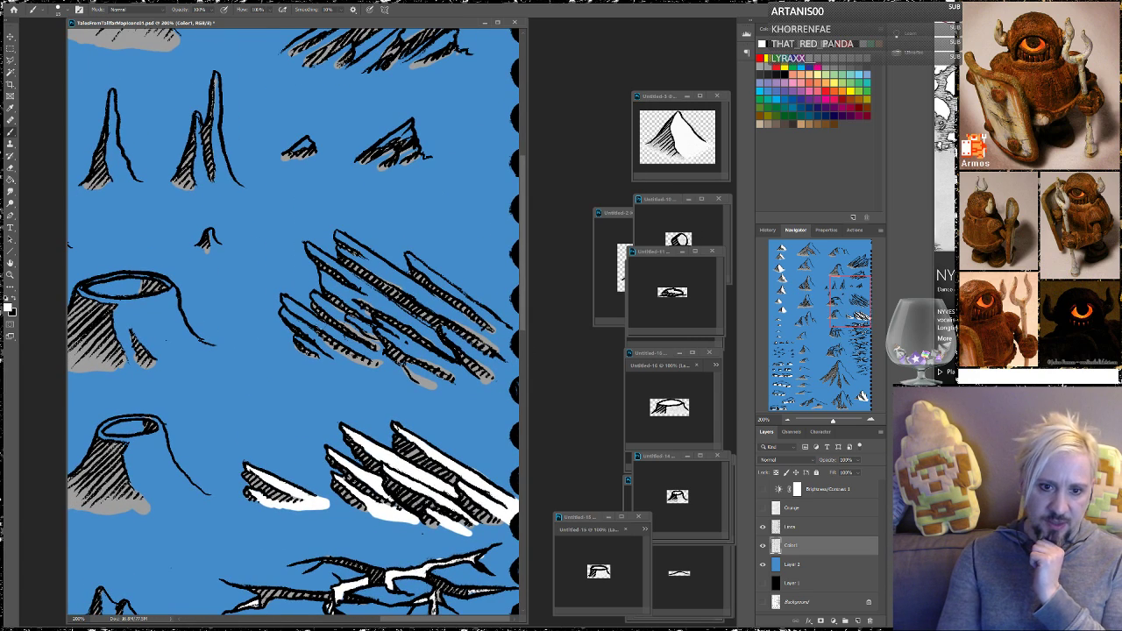
pyautogui.moveTo(282, 309)
pyautogui.mouseDown()
pyautogui.moveTo(342, 360)
pyautogui.moveTo(305, 343)
pyautogui.moveTo(336, 360)
pyautogui.mouseUp()
pyautogui.moveTo(282, 300)
pyautogui.mouseDown()
pyautogui.moveTo(345, 339)
pyautogui.moveTo(345, 355)
pyautogui.moveTo(350, 339)
pyautogui.moveTo(389, 361)
pyautogui.moveTo(318, 300)
pyautogui.moveTo(373, 331)
pyautogui.mouseUp()
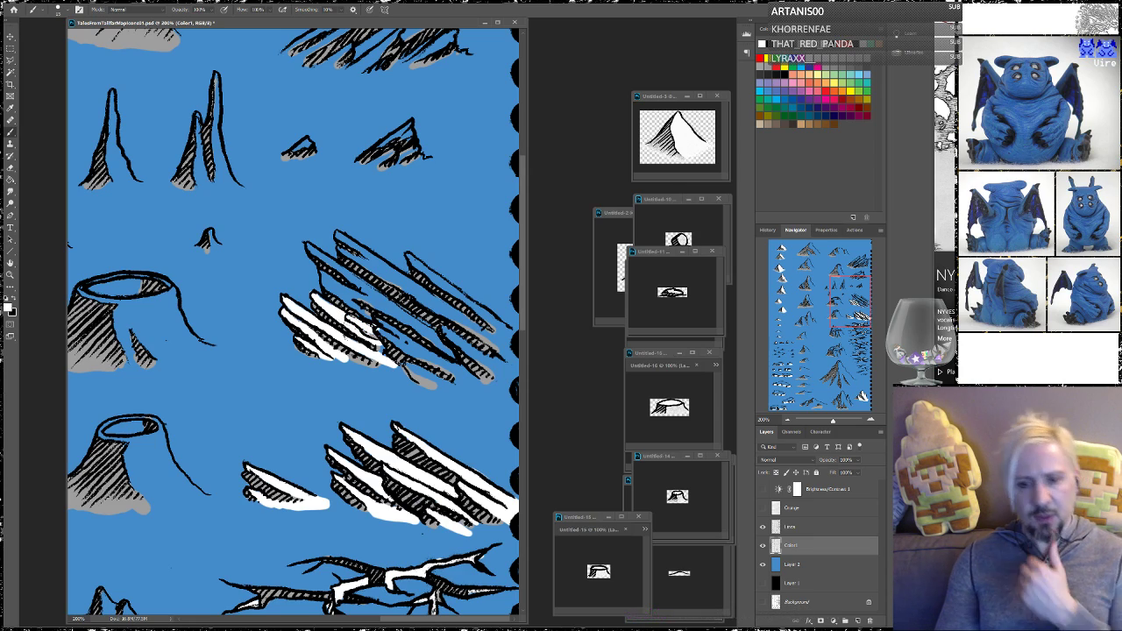